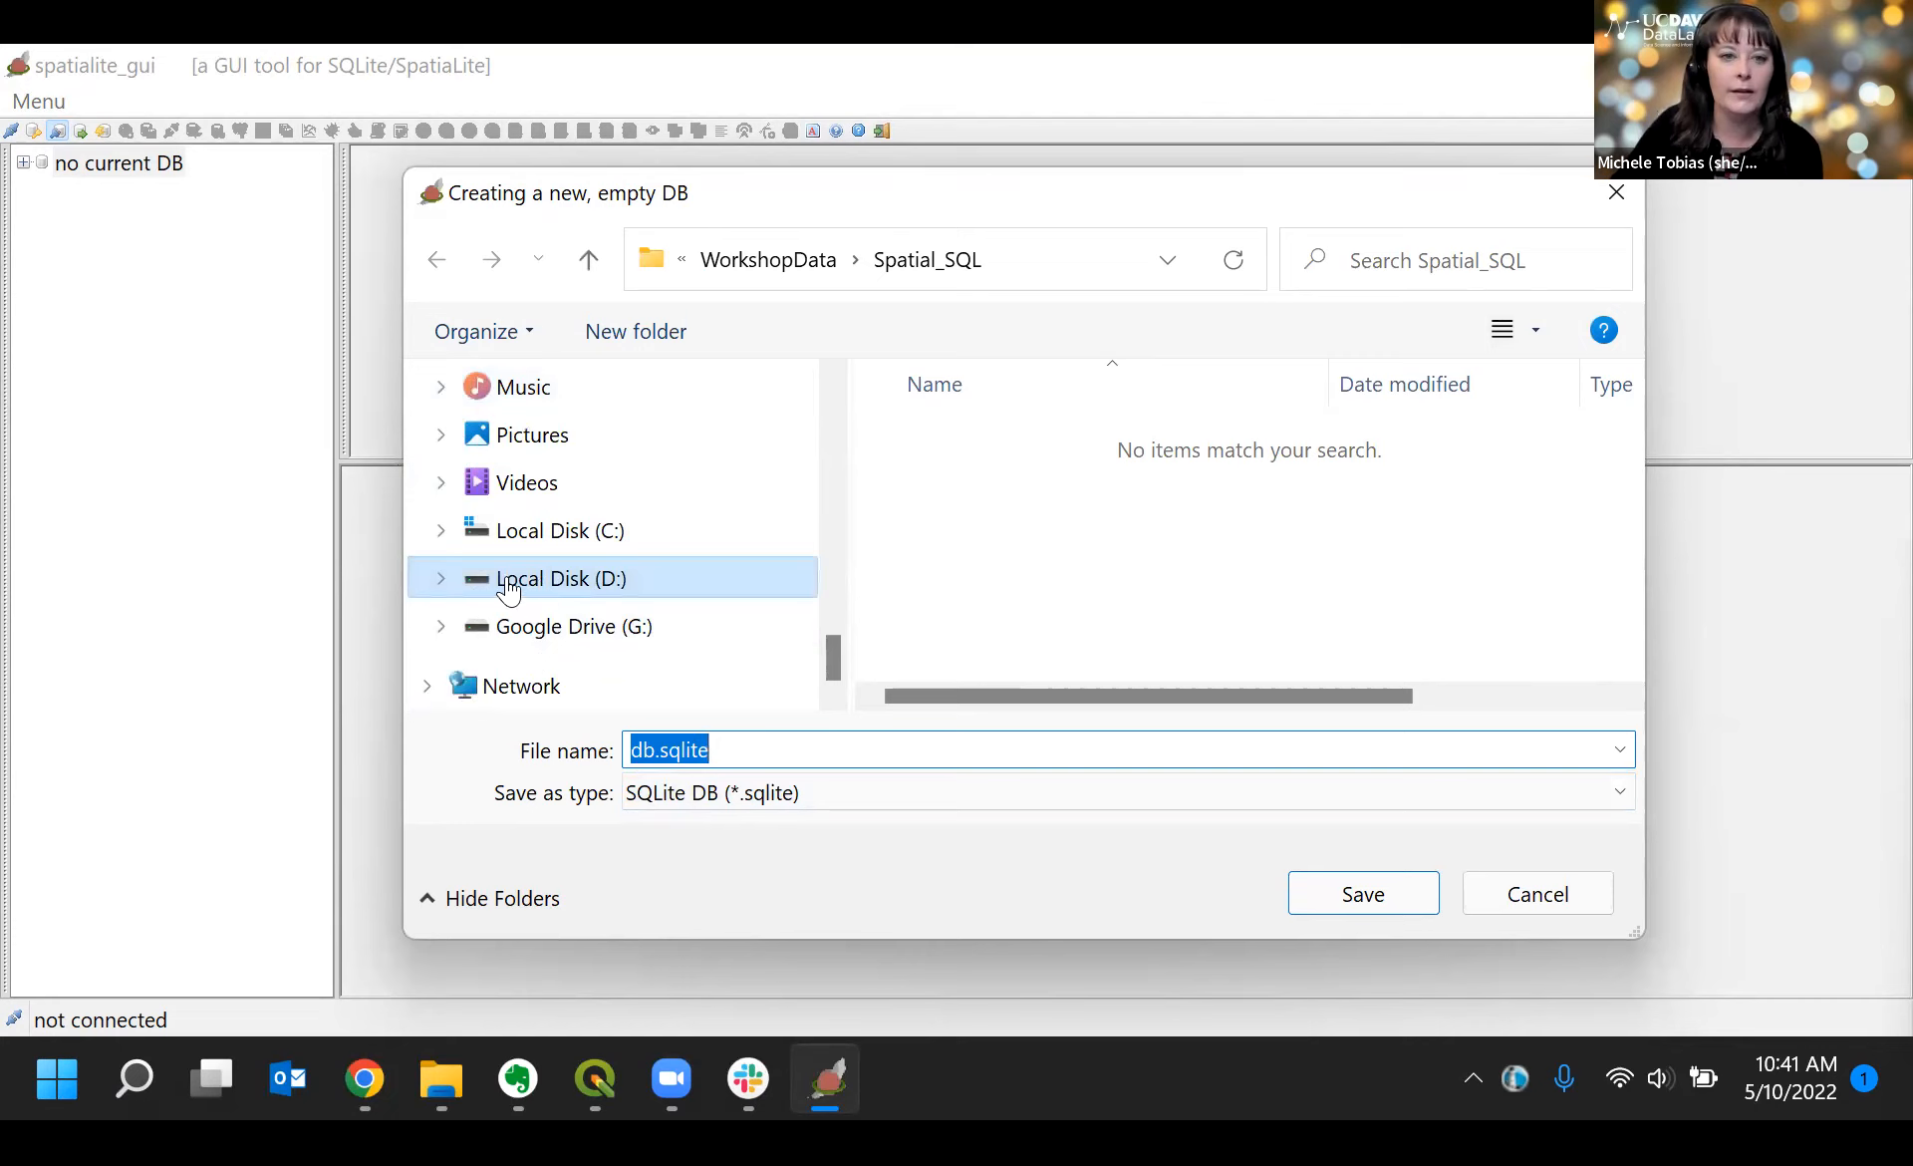
Step: Go to the WorkshopData > Spatial_SQL folder on Local Disk (D:) as the new database's location
{"action": "left_click", "coordinate": [506, 586]}
{"action": "scroll", "coordinate": [1054, 630], "scroll_direction": "down", "scroll_amount": 10}
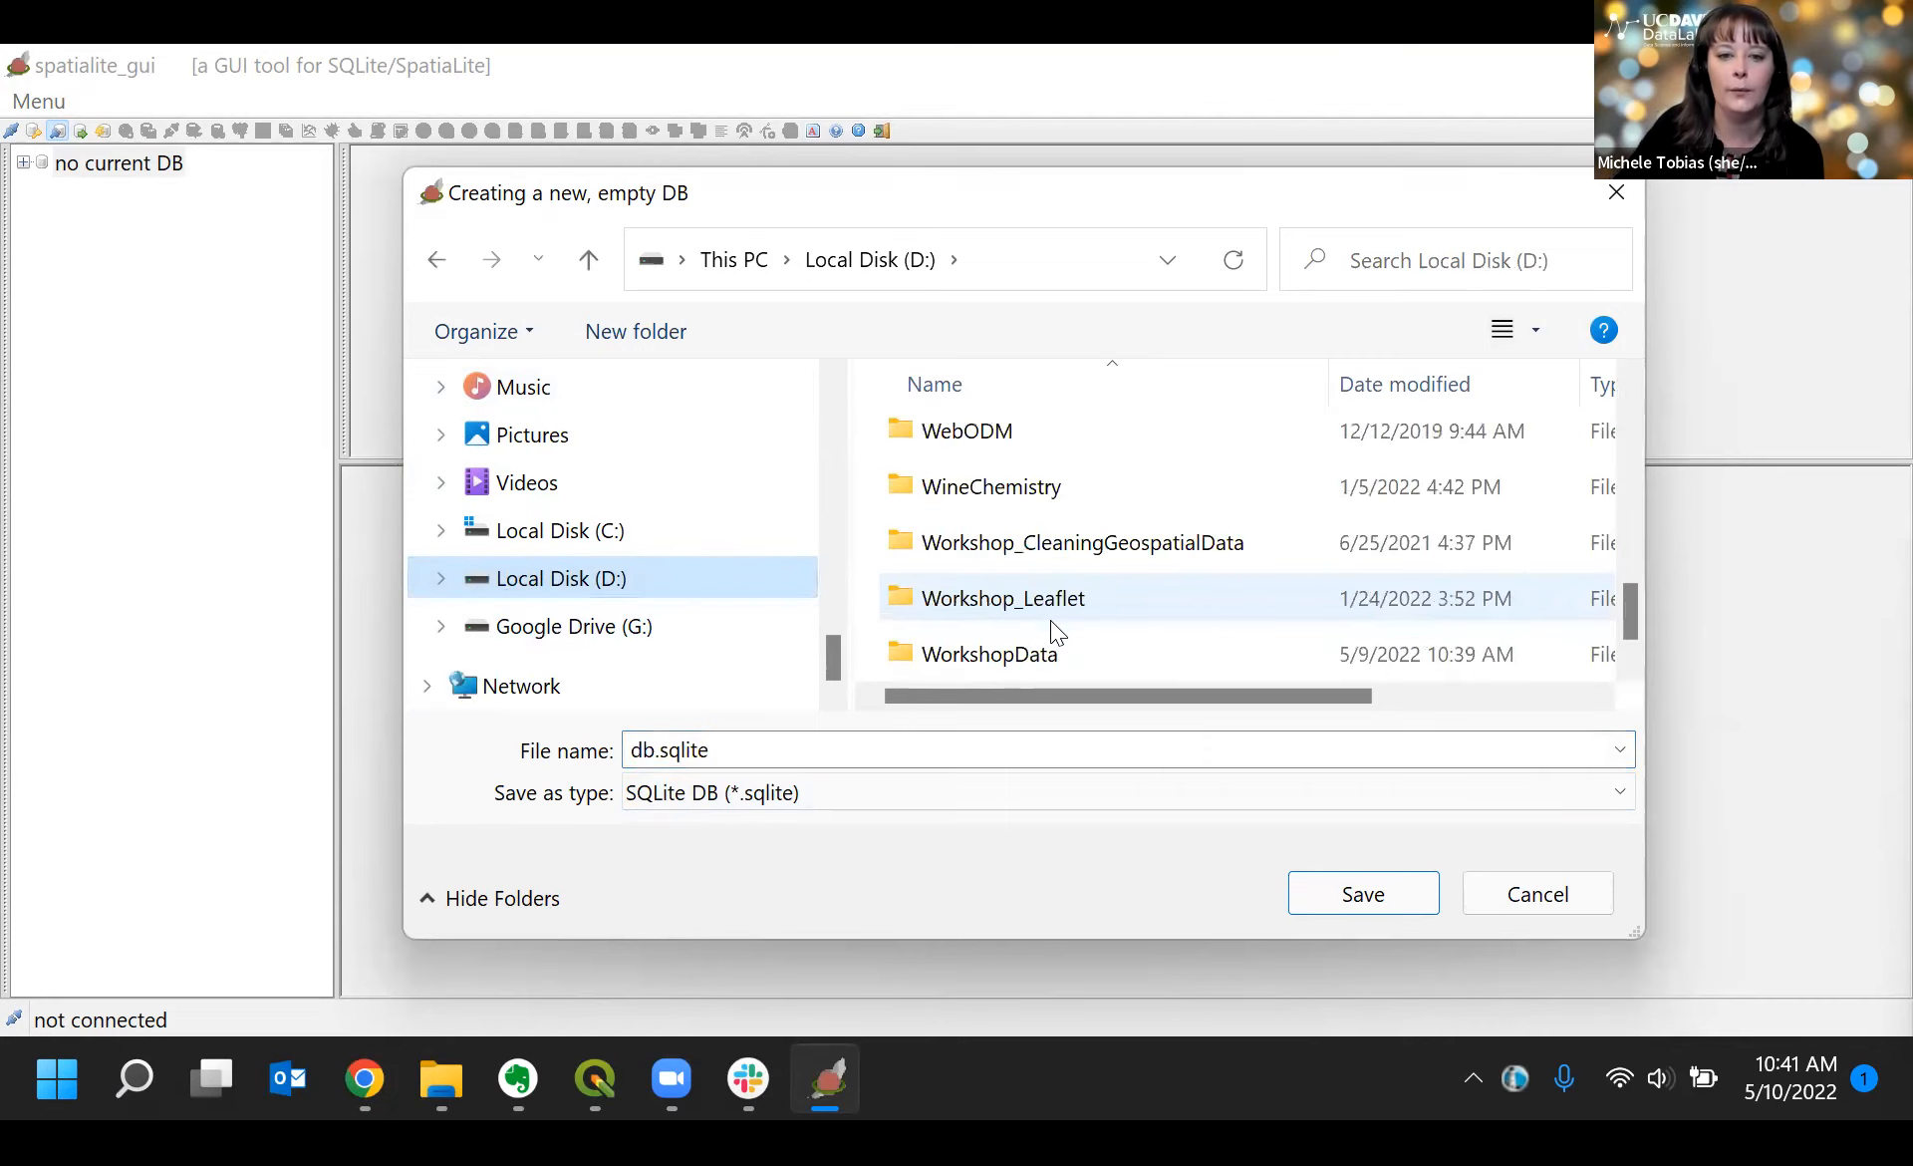
{"action": "double_click", "coordinate": [1013, 604]}
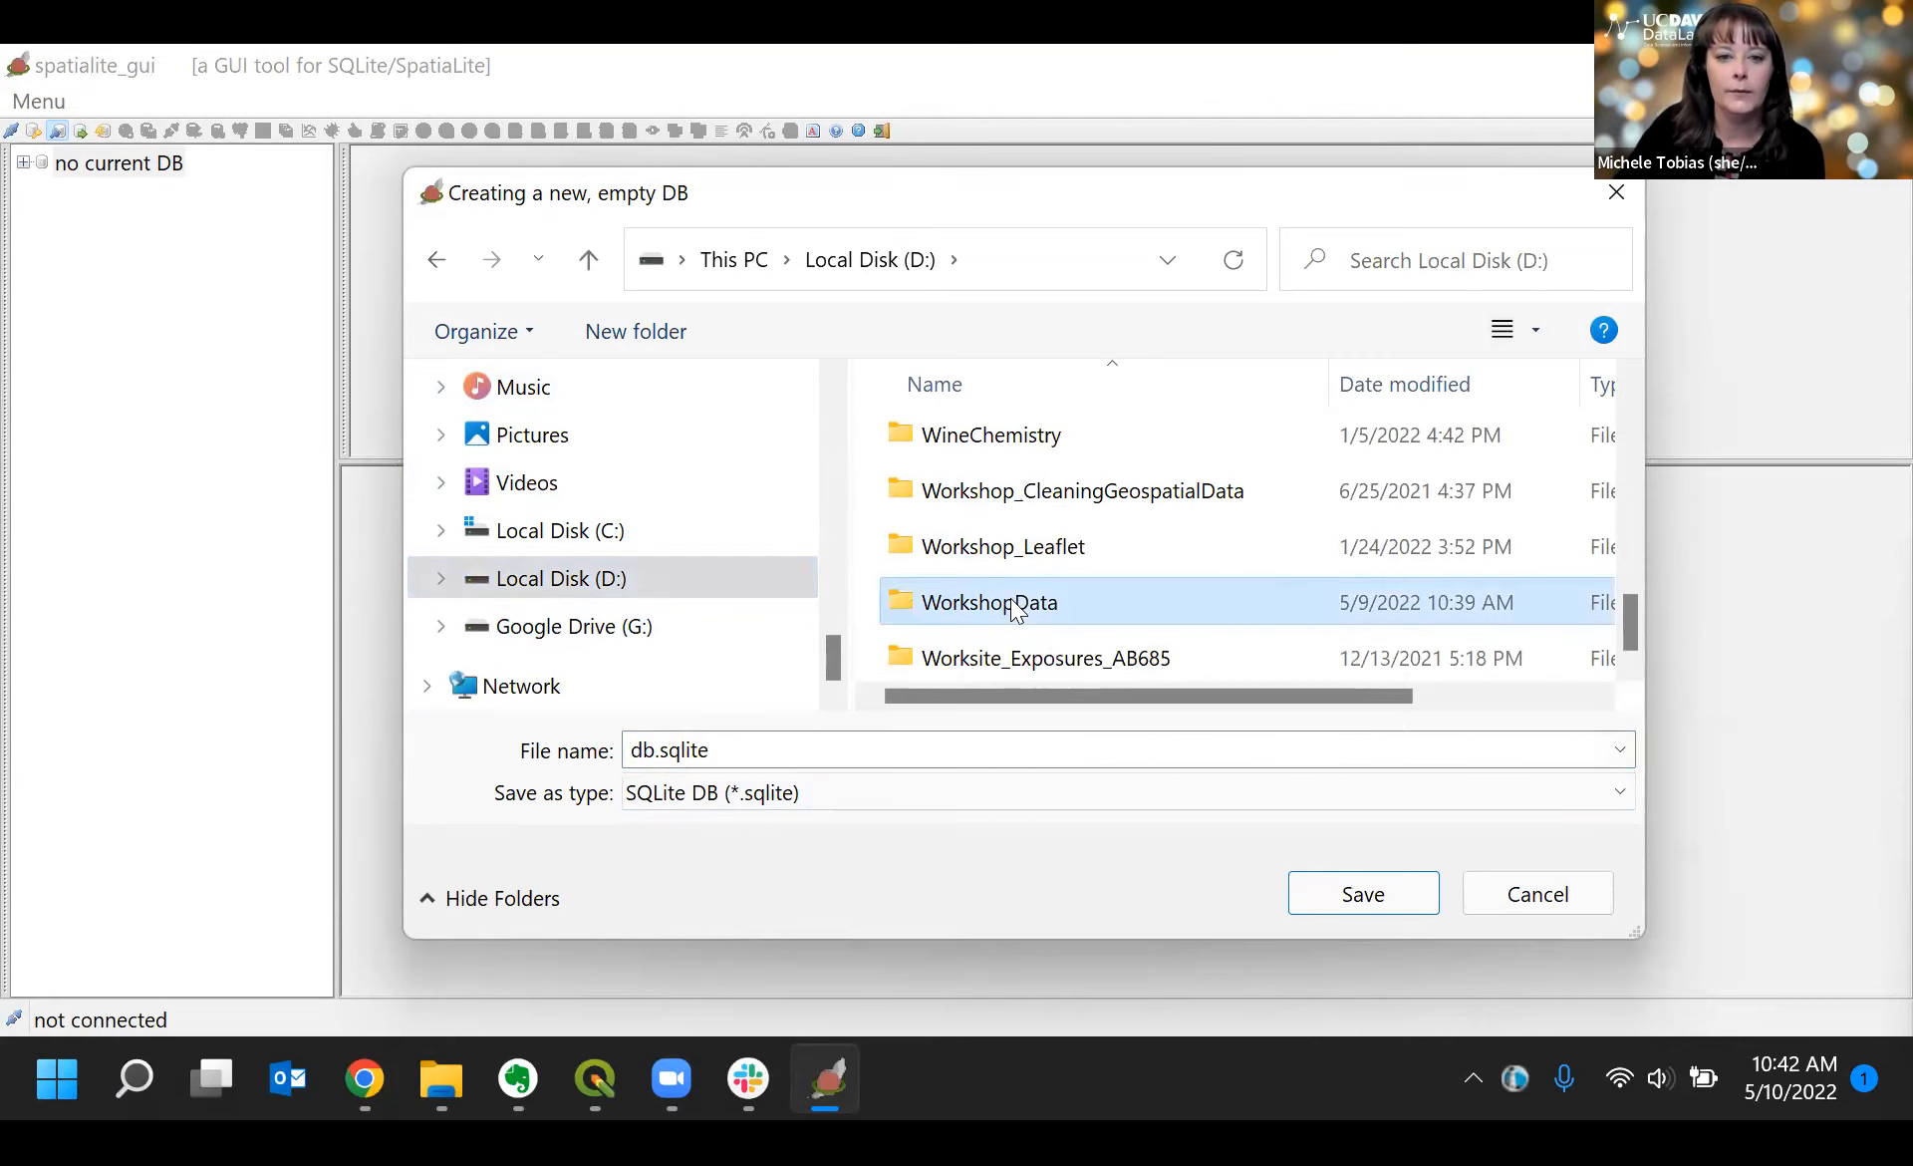
{"action": "double_click", "coordinate": [945, 451]}
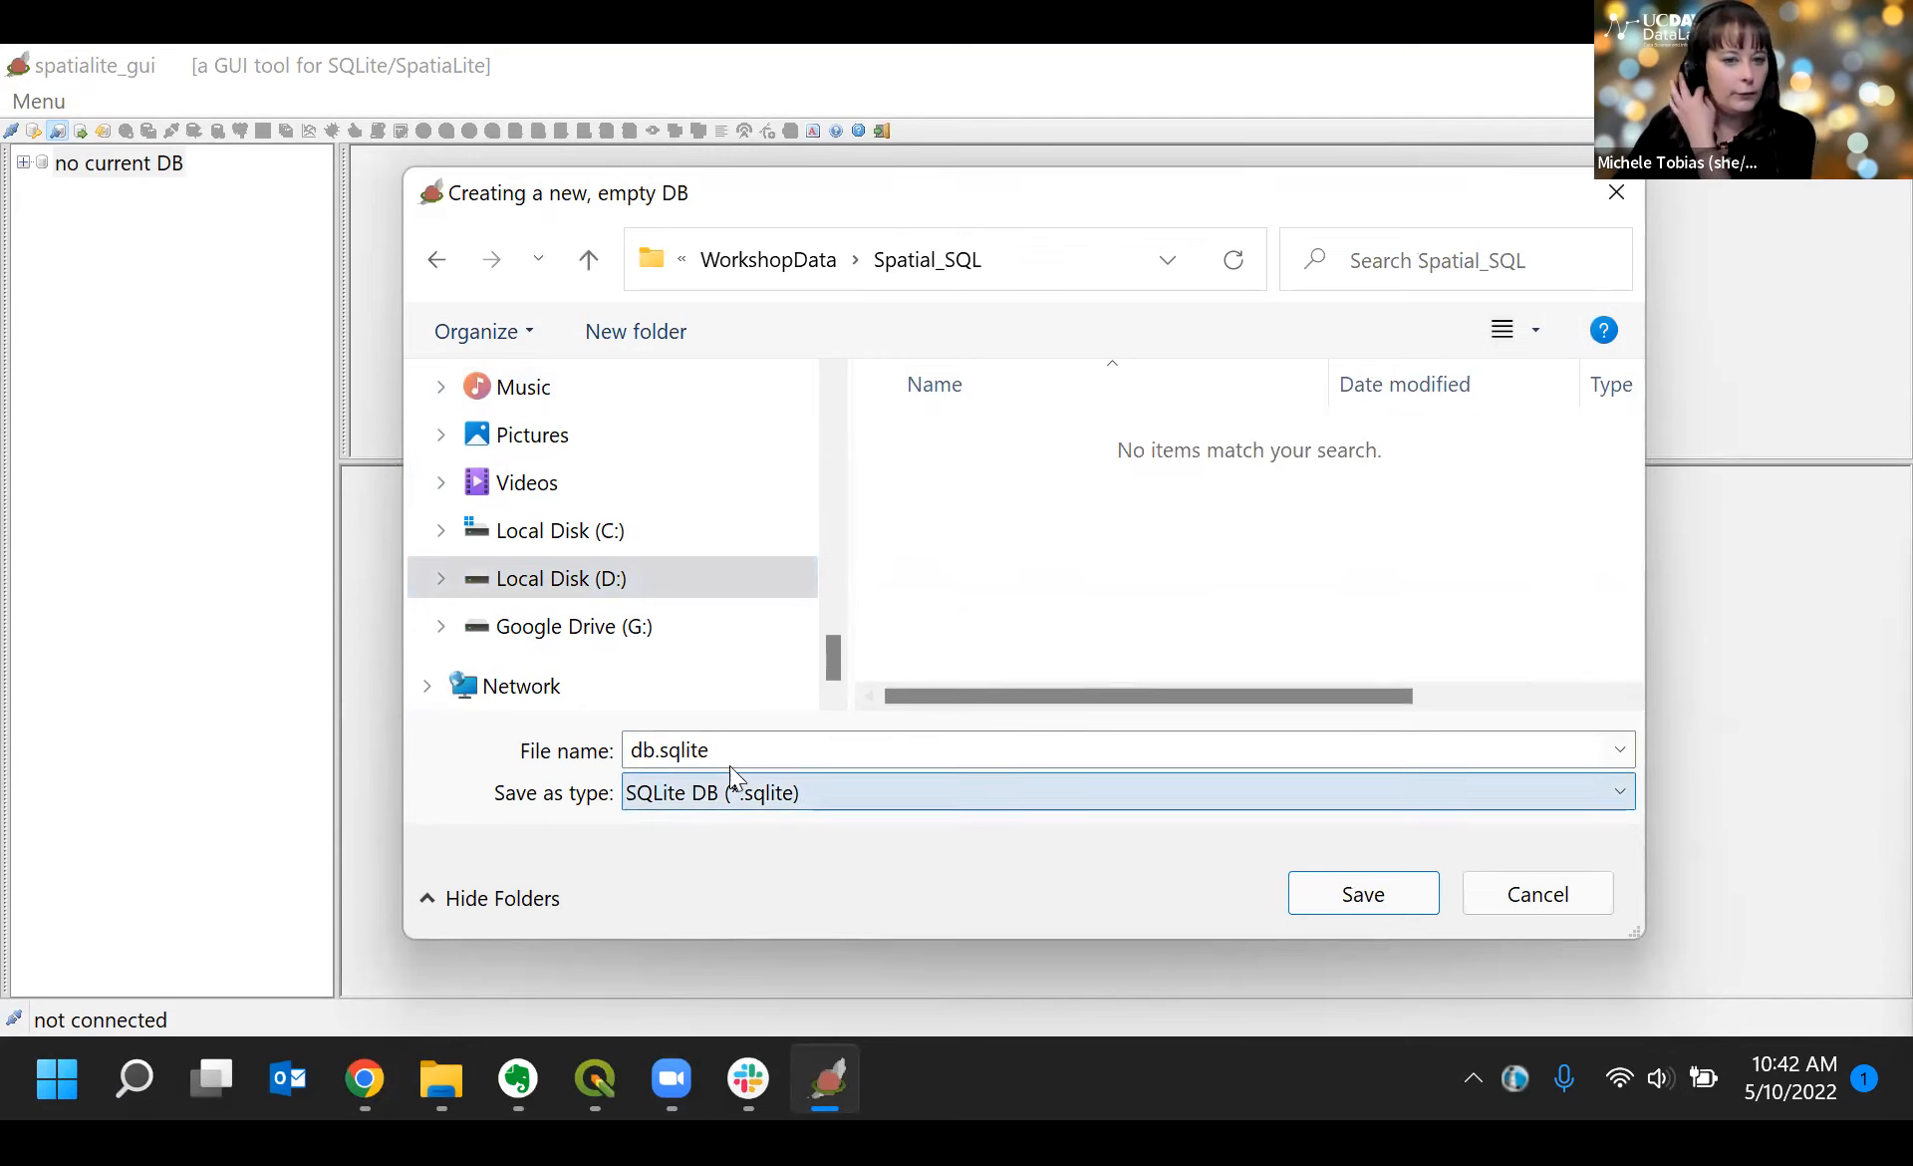
Step: Name the new empty database sfbay.sqlite and save it in the Spatial_SQL folder
{"action": "double_click", "coordinate": [661, 752]}
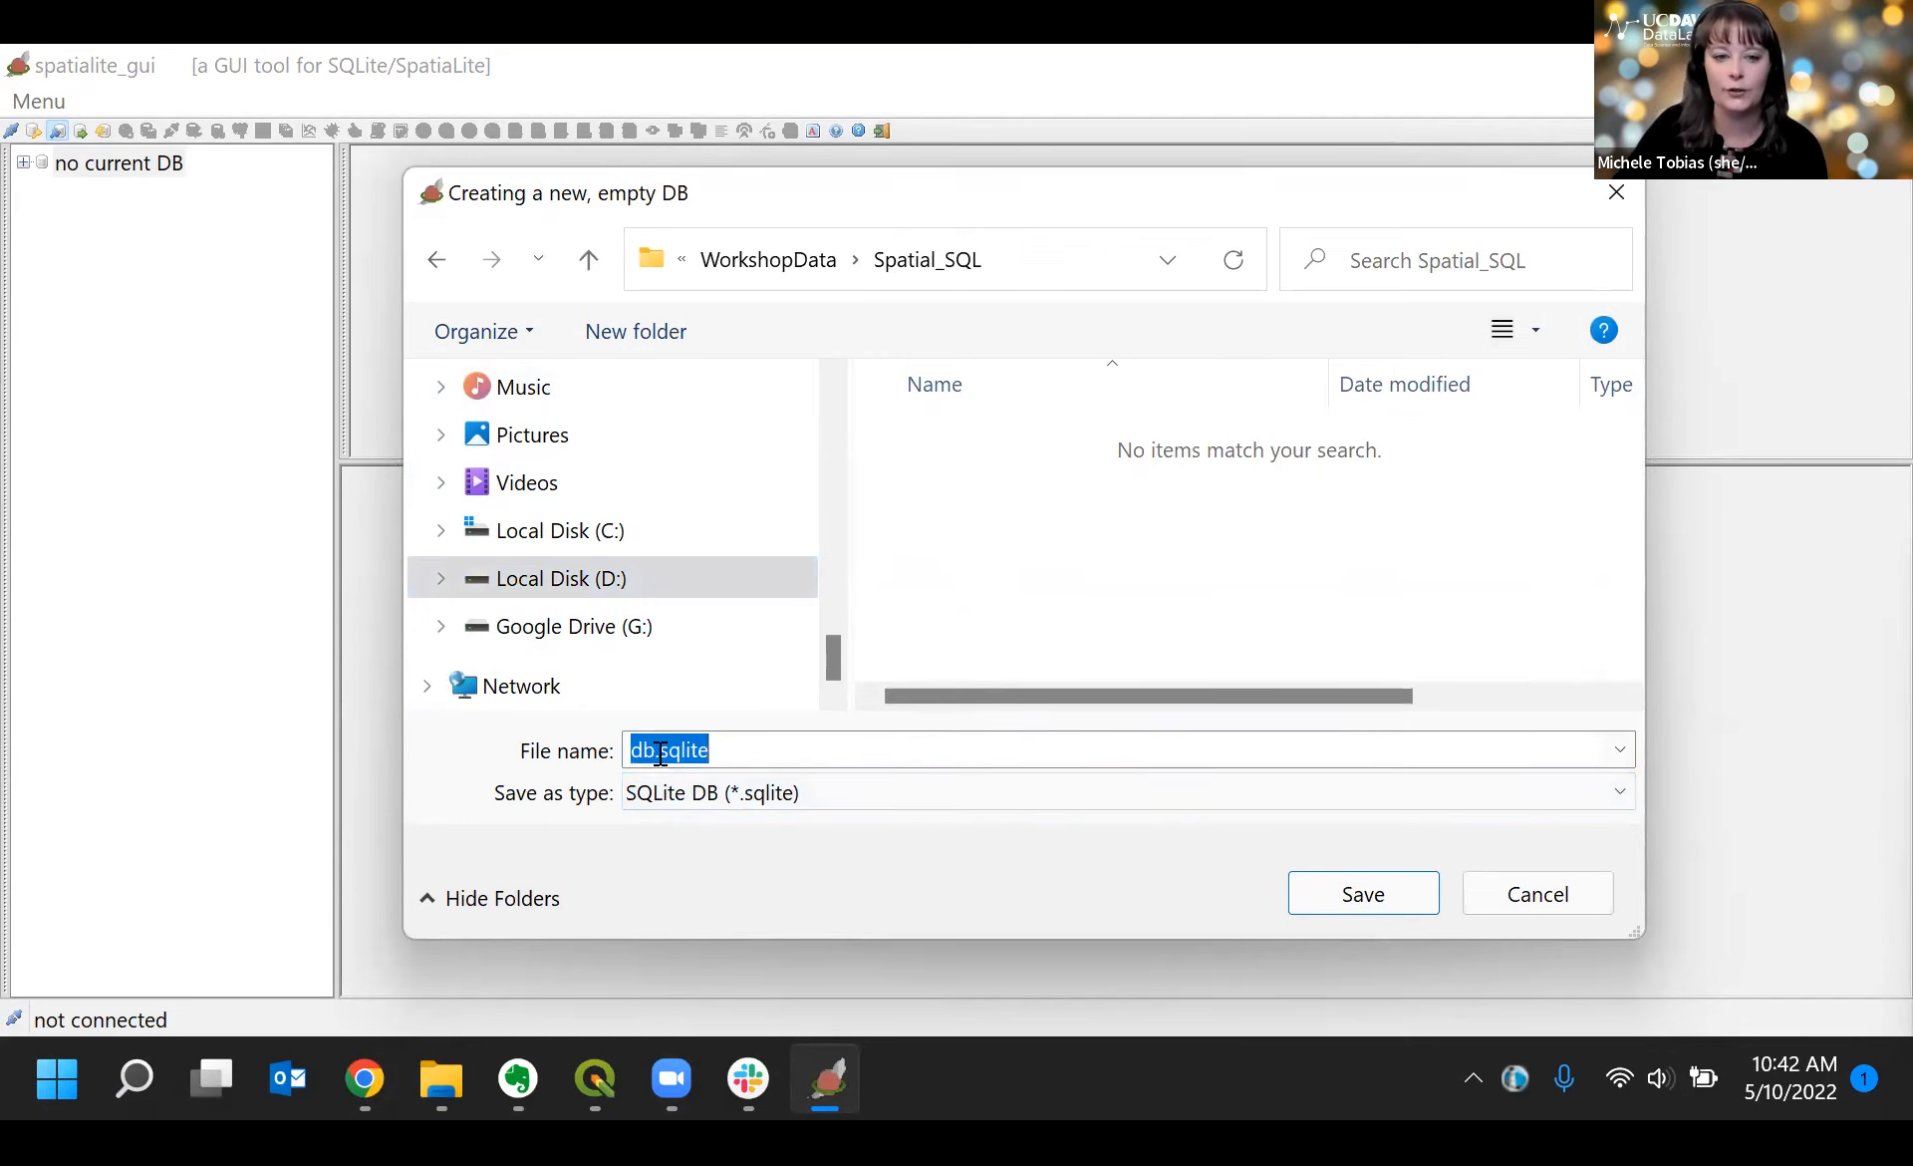
{"action": "left_click", "coordinate": [655, 752]}
{"action": "key", "text": "BackSpace"}
{"action": "key", "text": "BackSpace"}
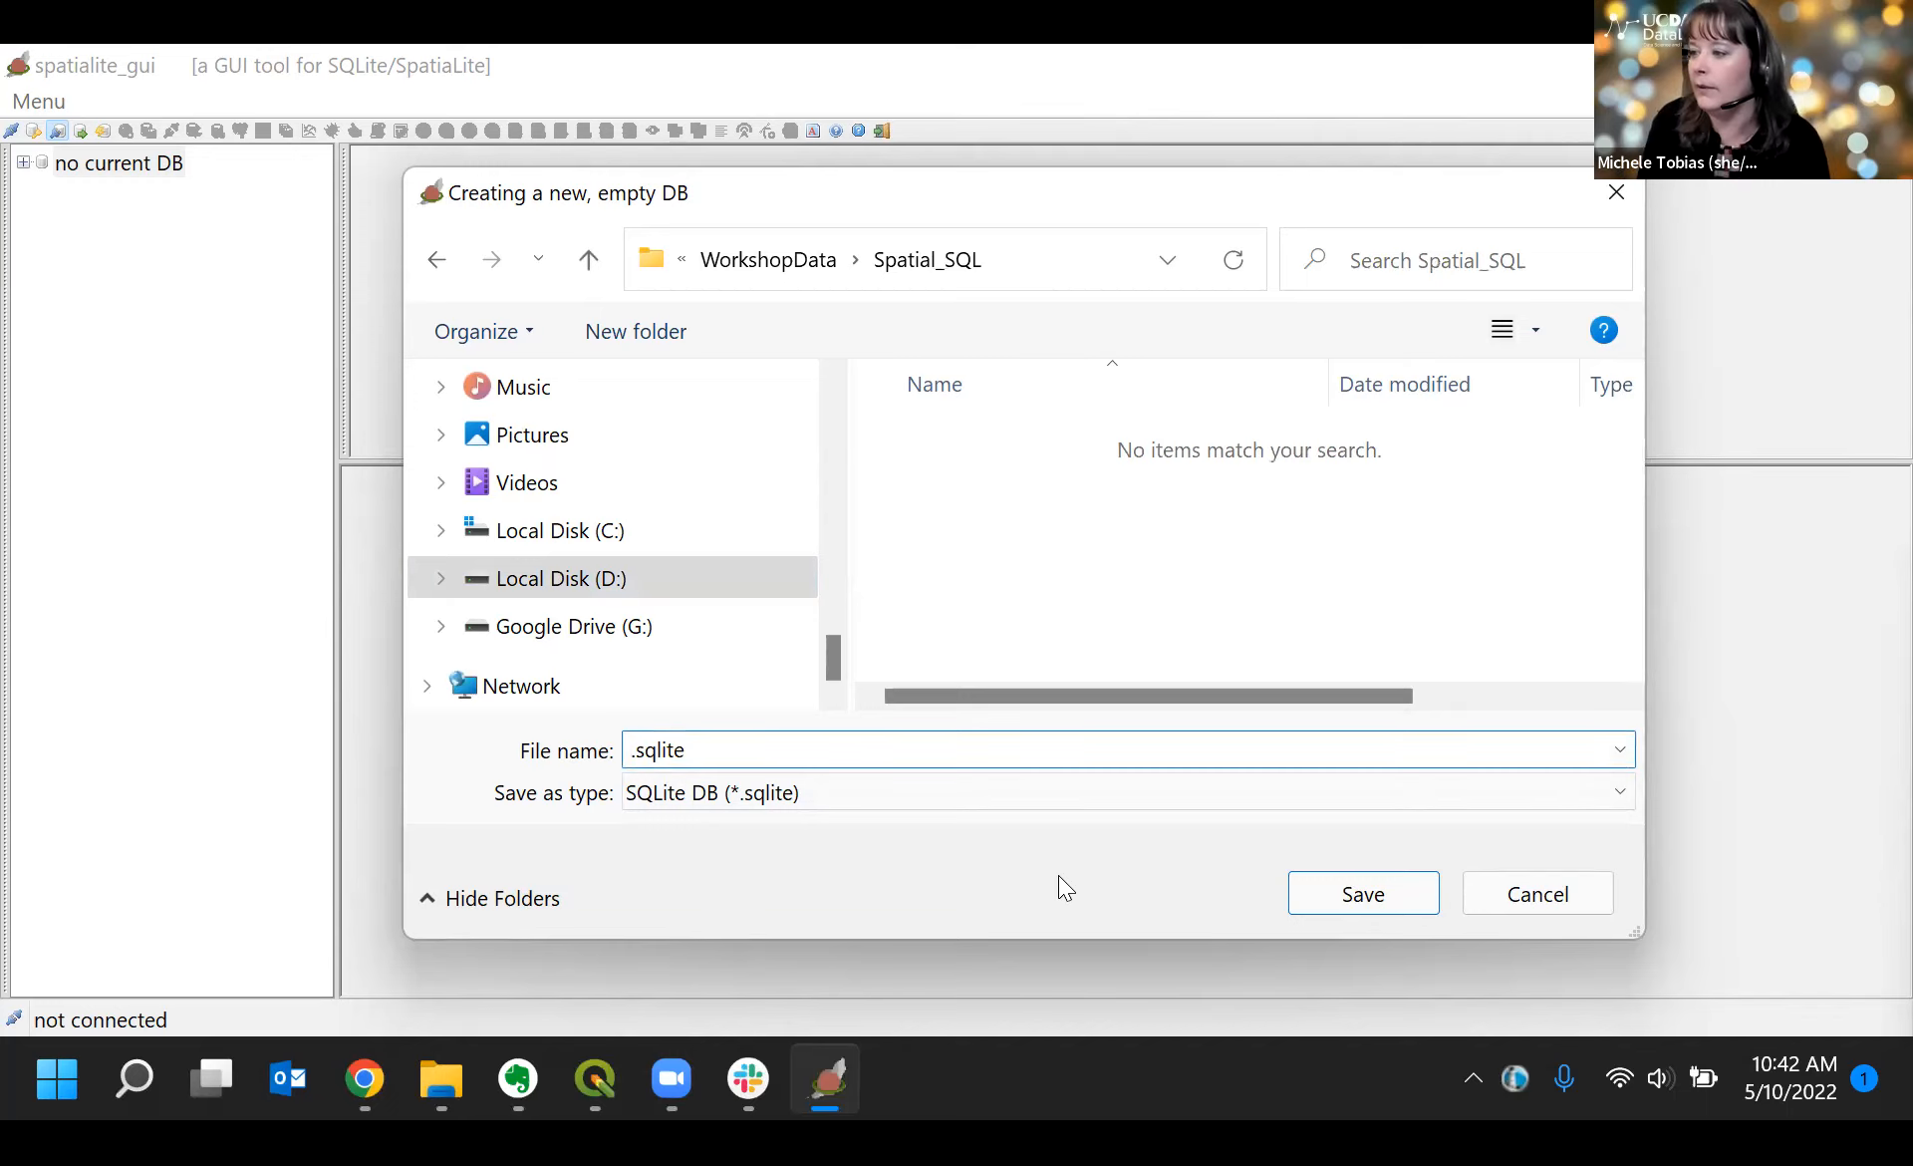
{"action": "type", "text": "sfbay"}
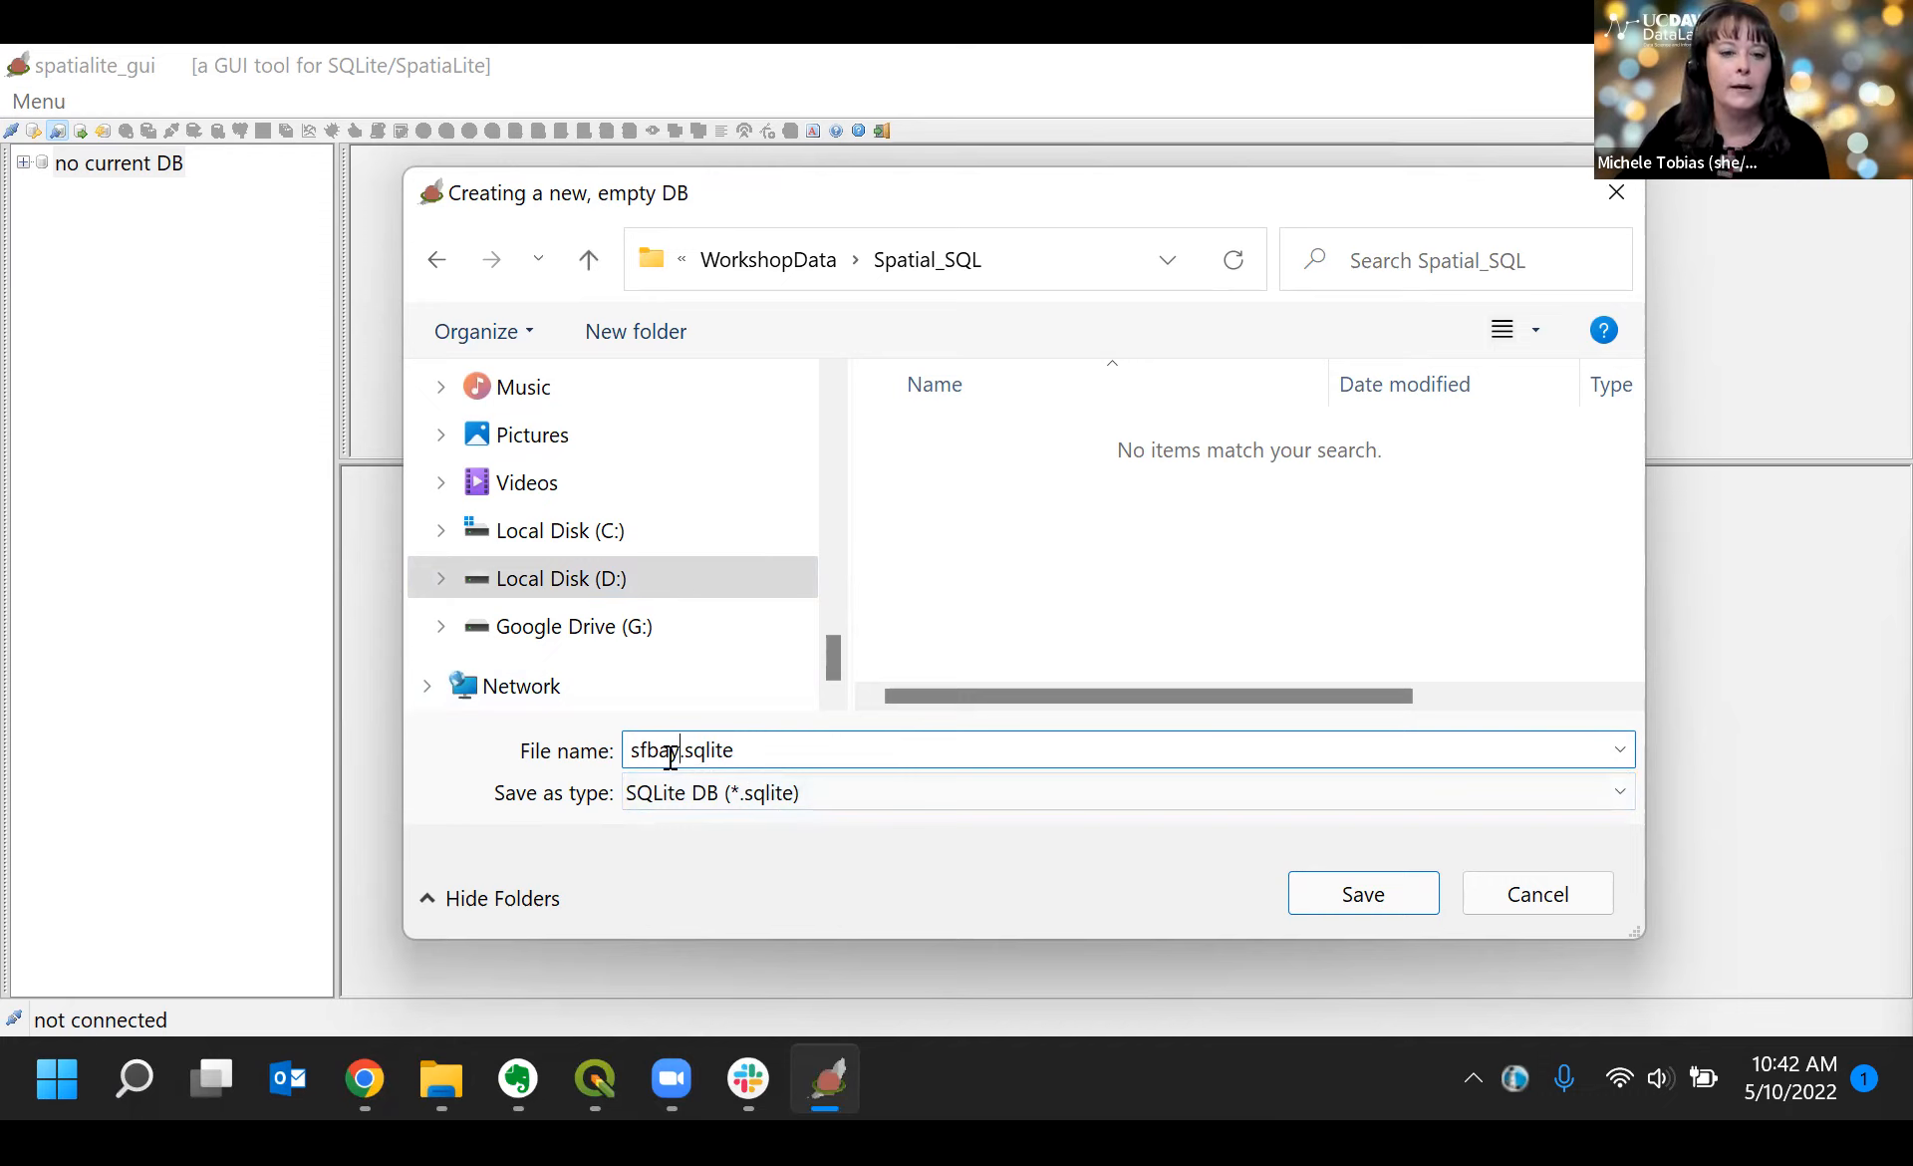
{"action": "left_click", "coordinate": [1329, 899]}
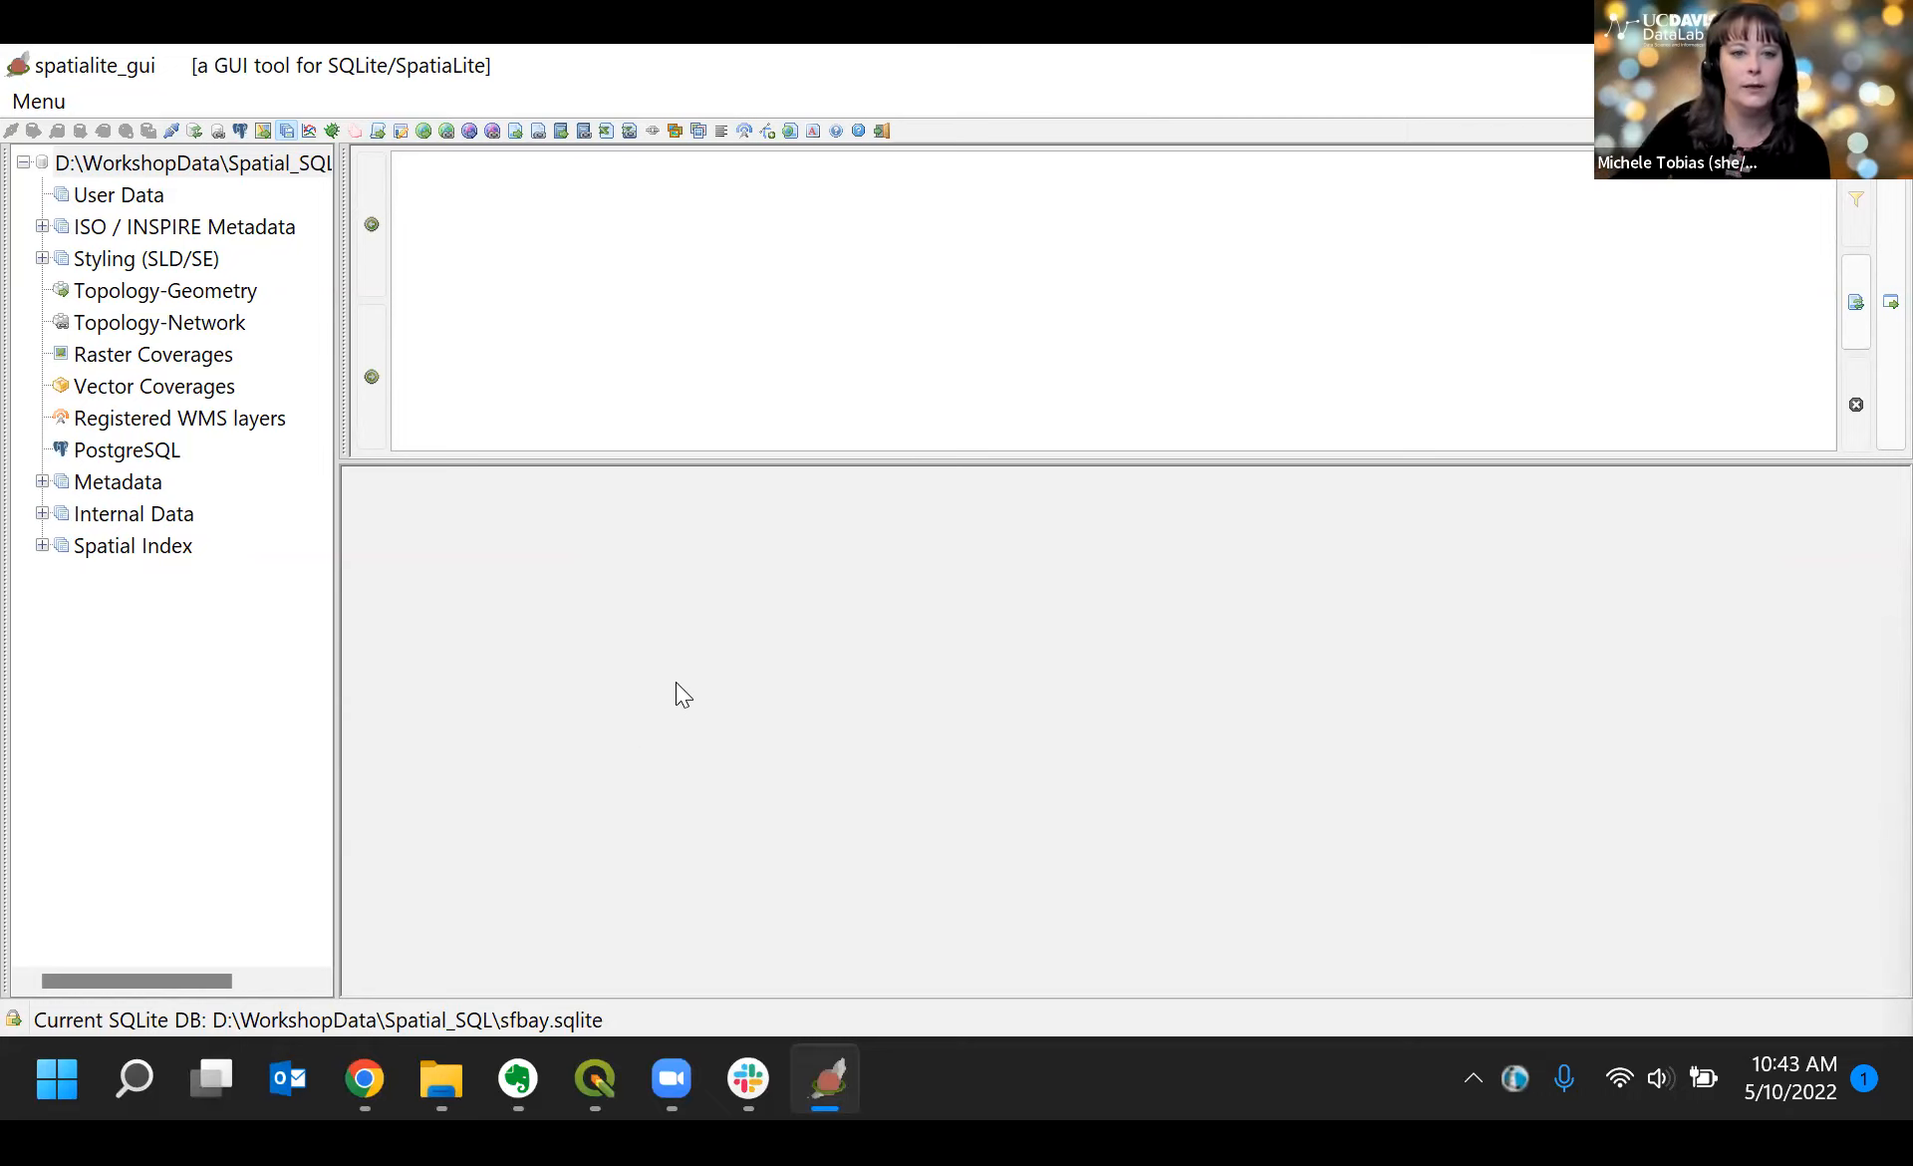
Step: Start loading a shapefile into the database and select Flowlines.shp
{"action": "left_click", "coordinate": [425, 132]}
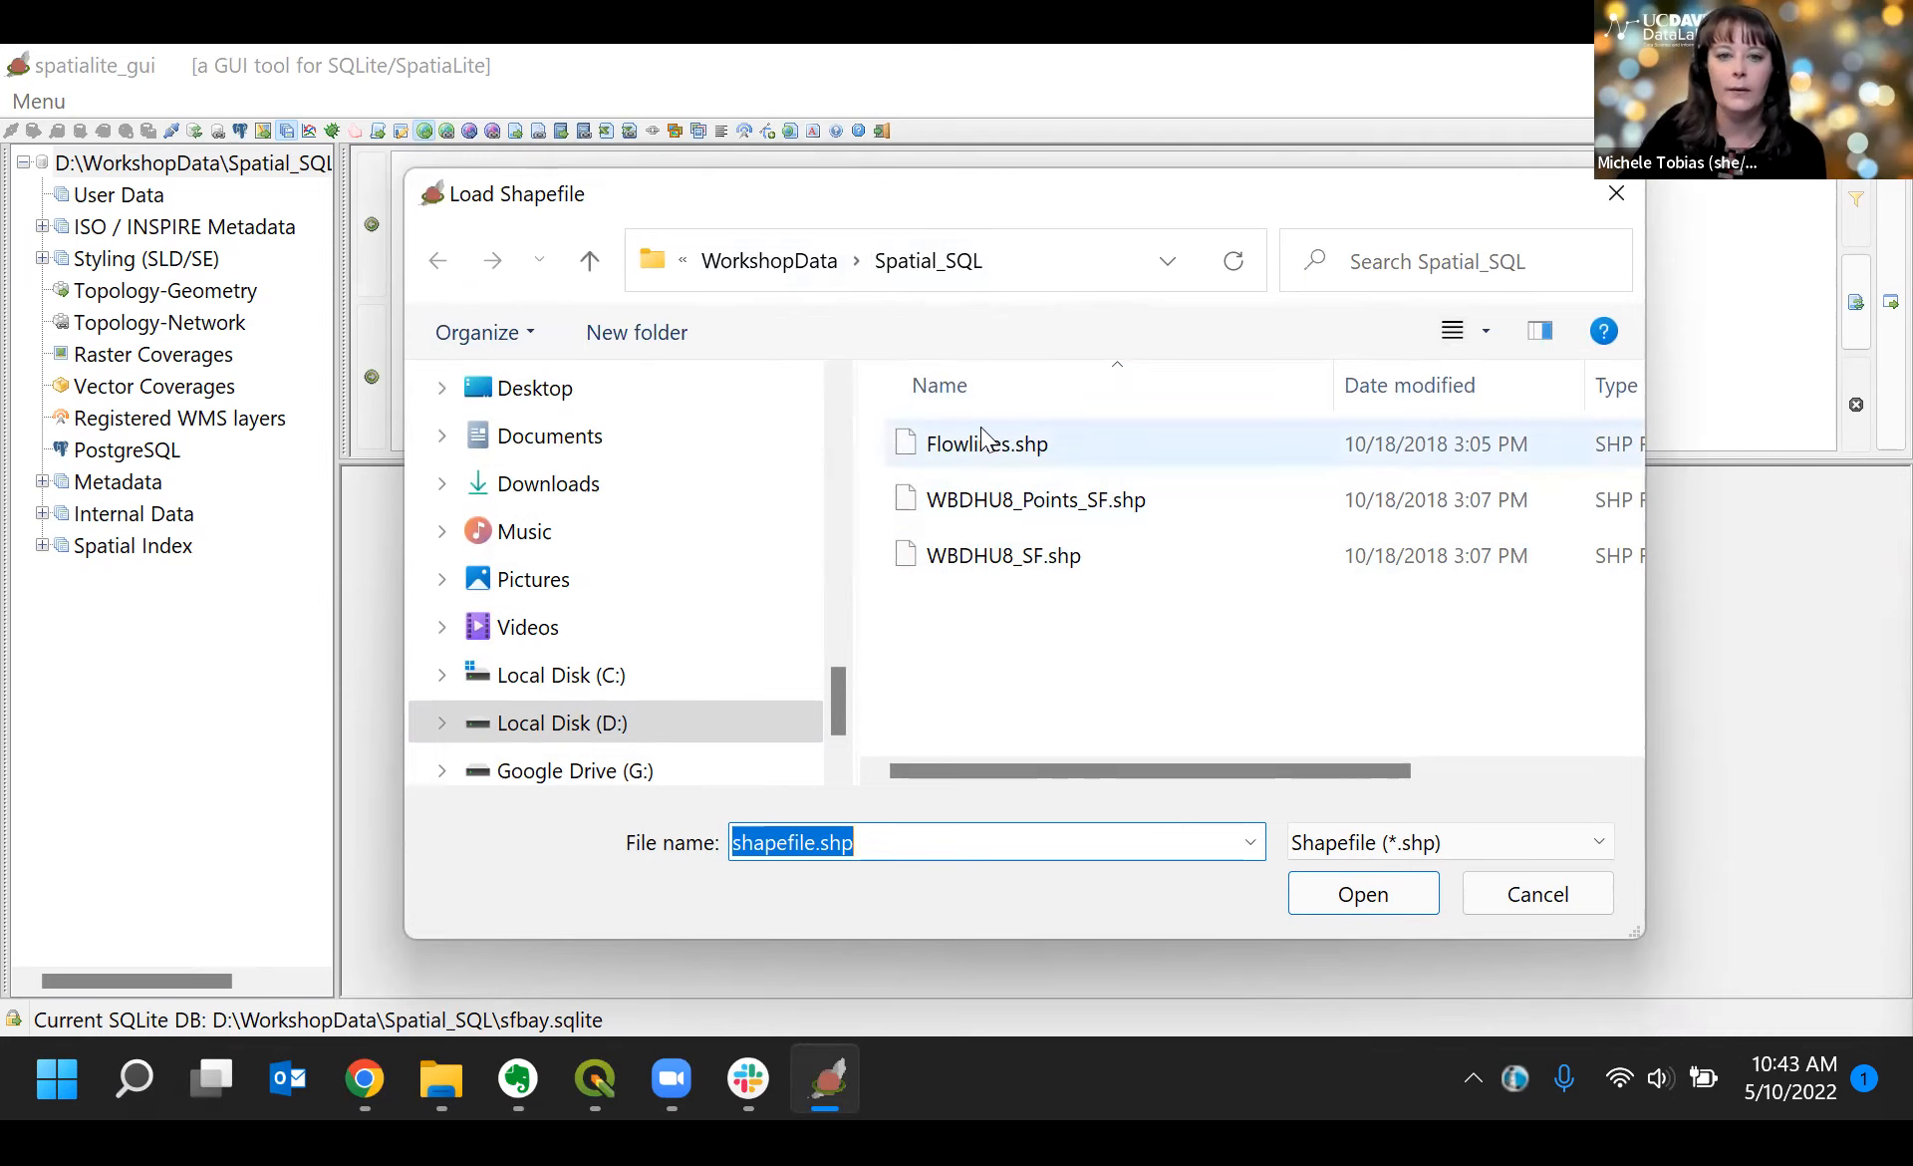
{"action": "left_click", "coordinate": [965, 455]}
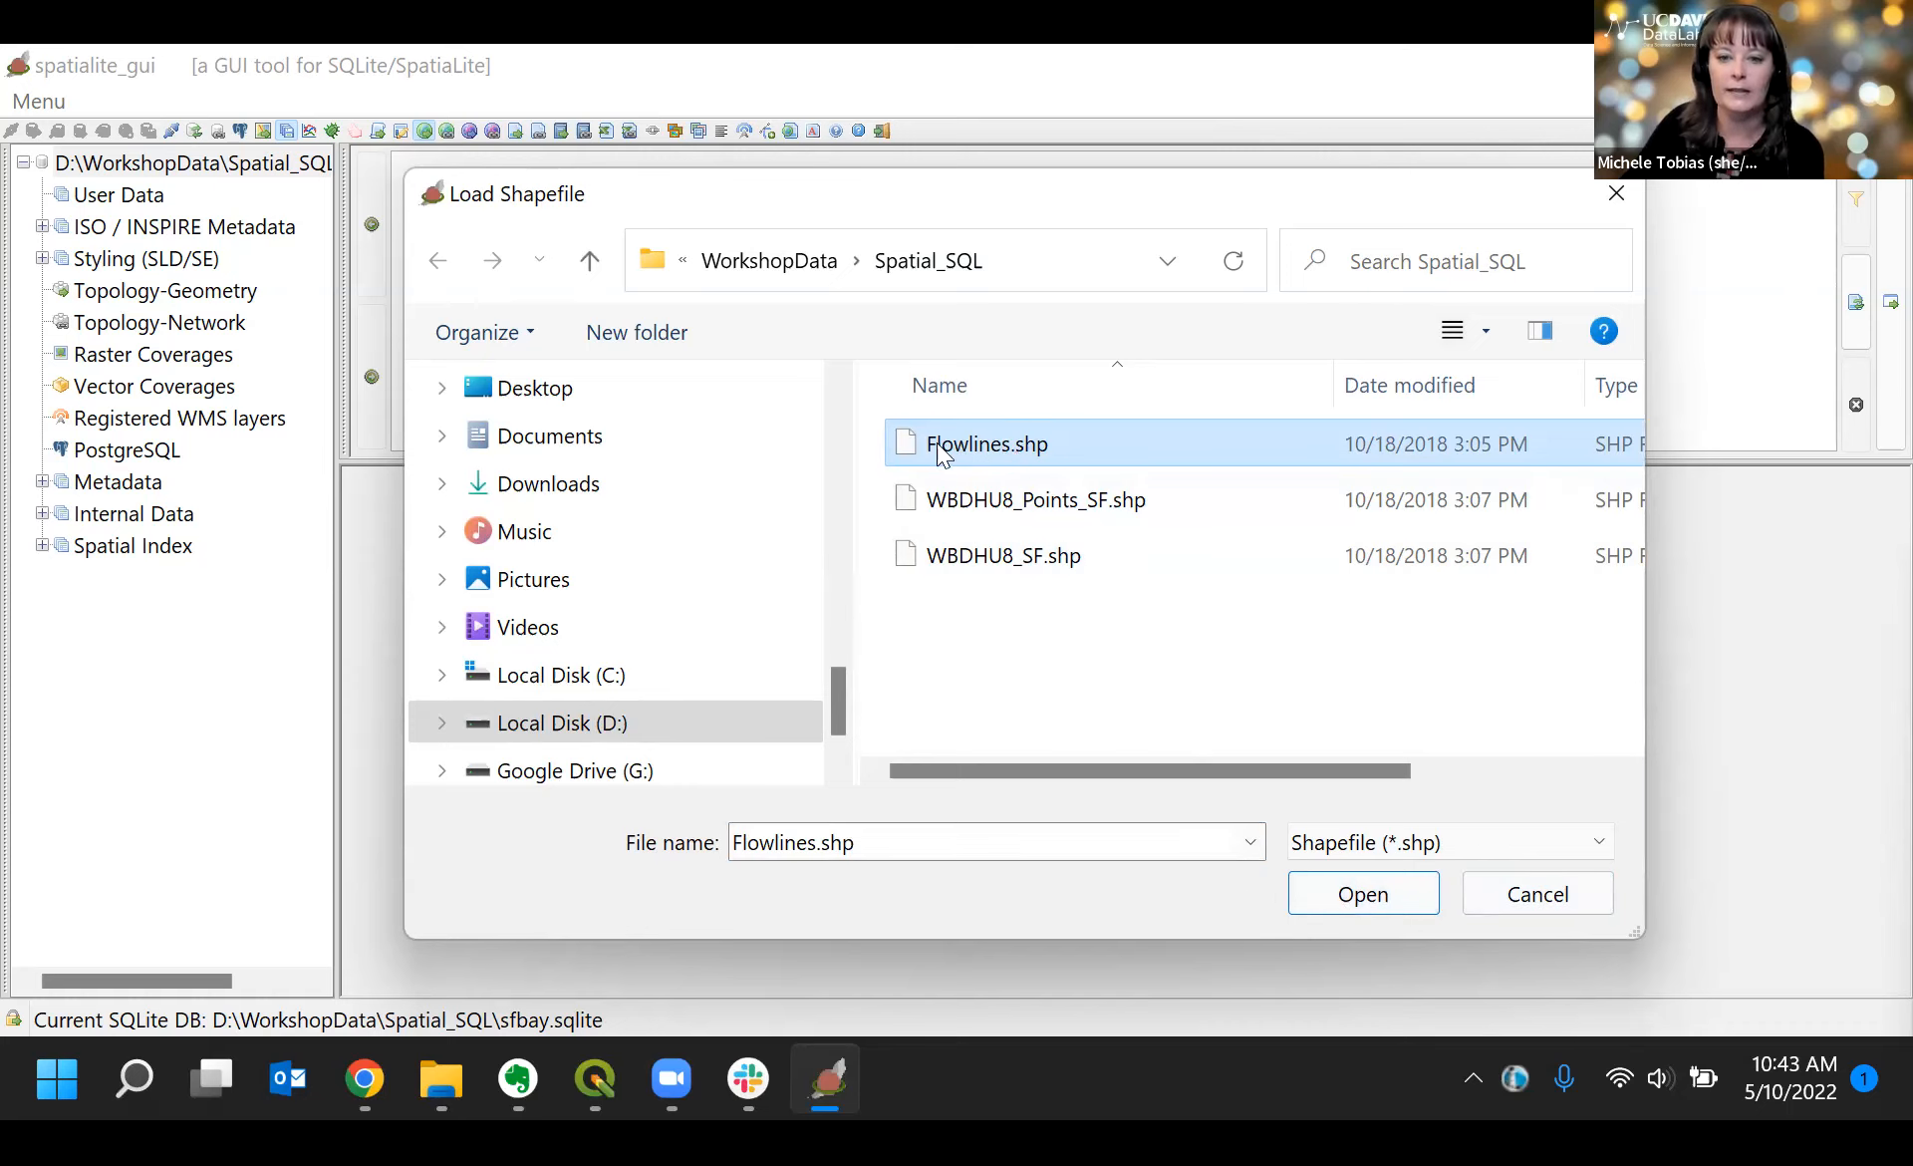
Step: View all file types in the Spatial_SQL folder and restore the Shapefile (*.shp) filter
{"action": "left_click", "coordinate": [1601, 842]}
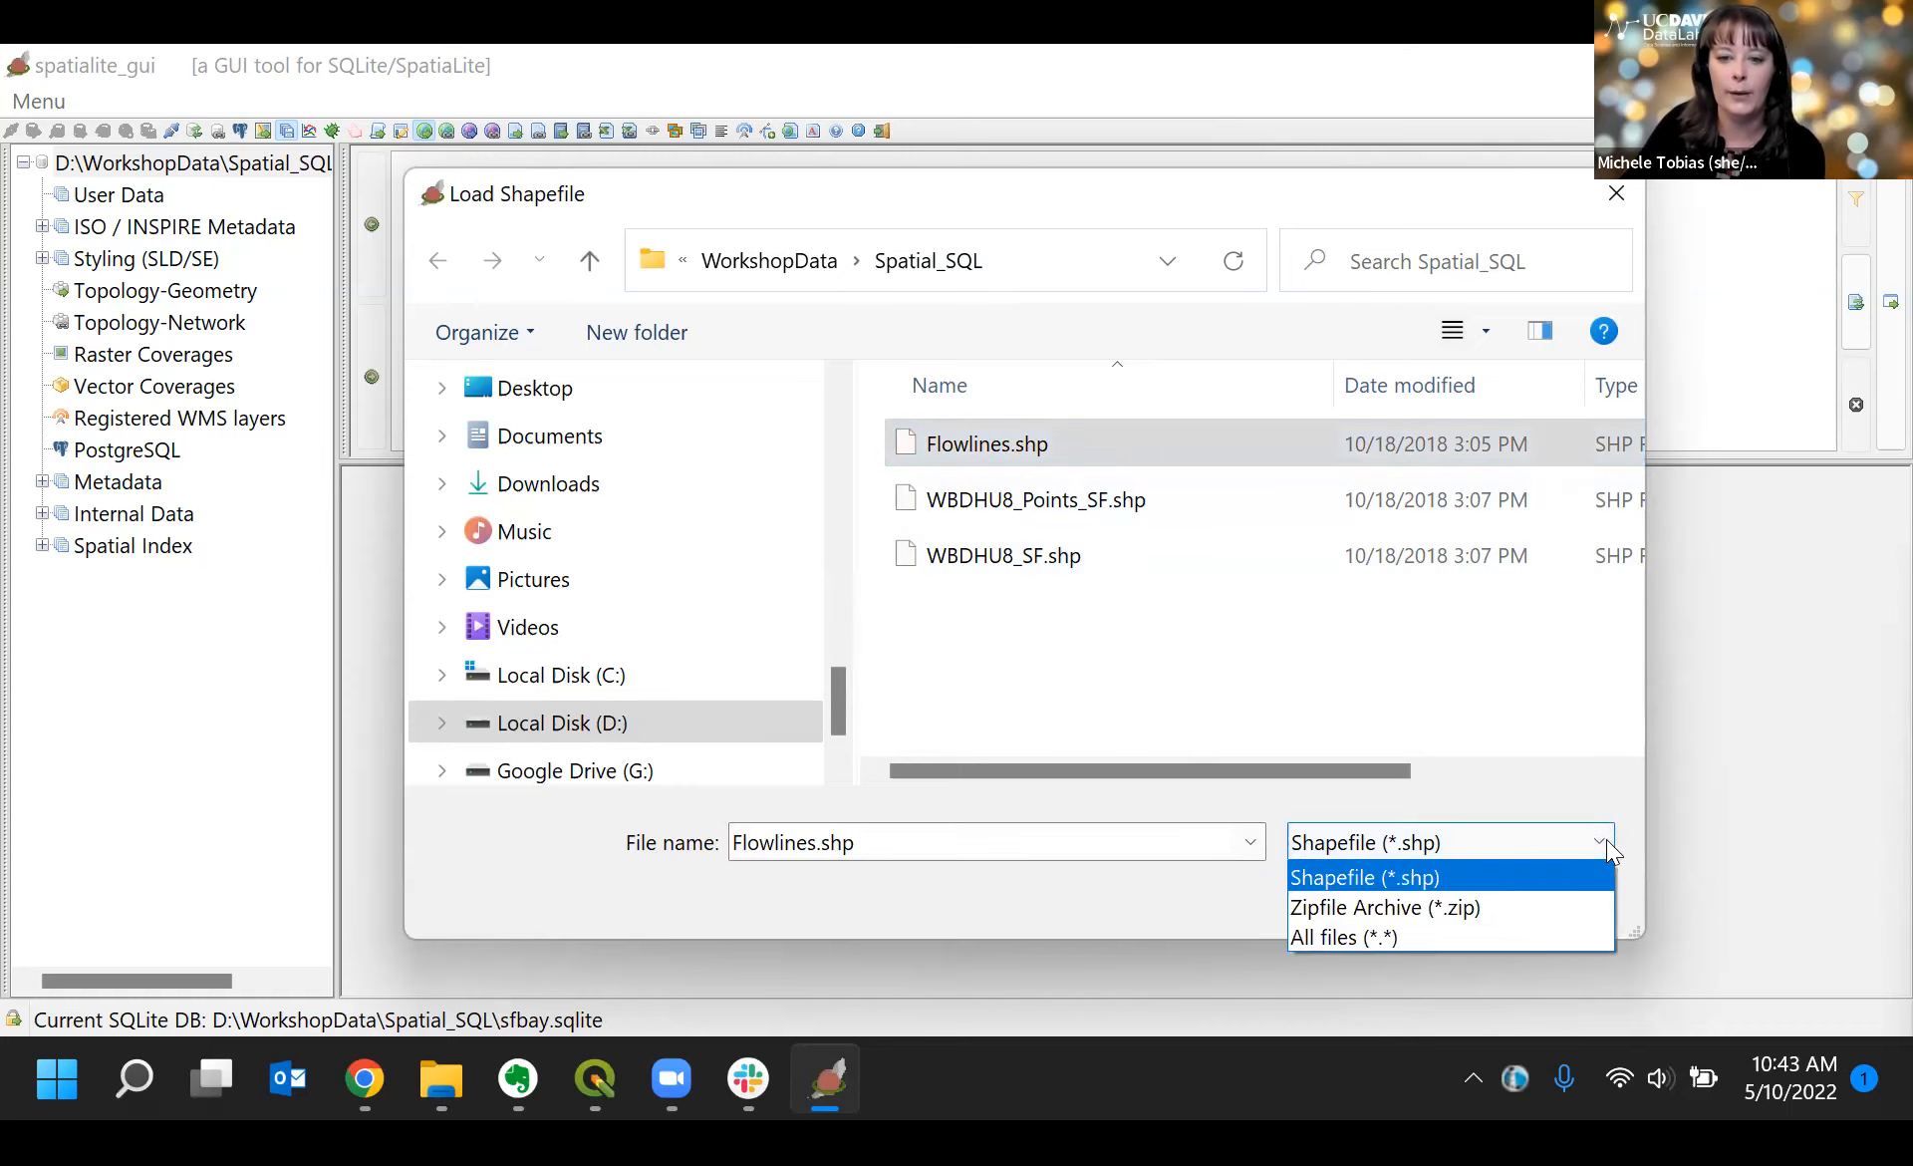
{"action": "left_click", "coordinate": [1551, 931]}
{"action": "scroll", "coordinate": [1204, 608], "scroll_direction": "down", "scroll_amount": 3}
{"action": "scroll", "coordinate": [1204, 607], "scroll_direction": "up", "scroll_amount": 3}
{"action": "left_click", "coordinate": [1536, 841]}
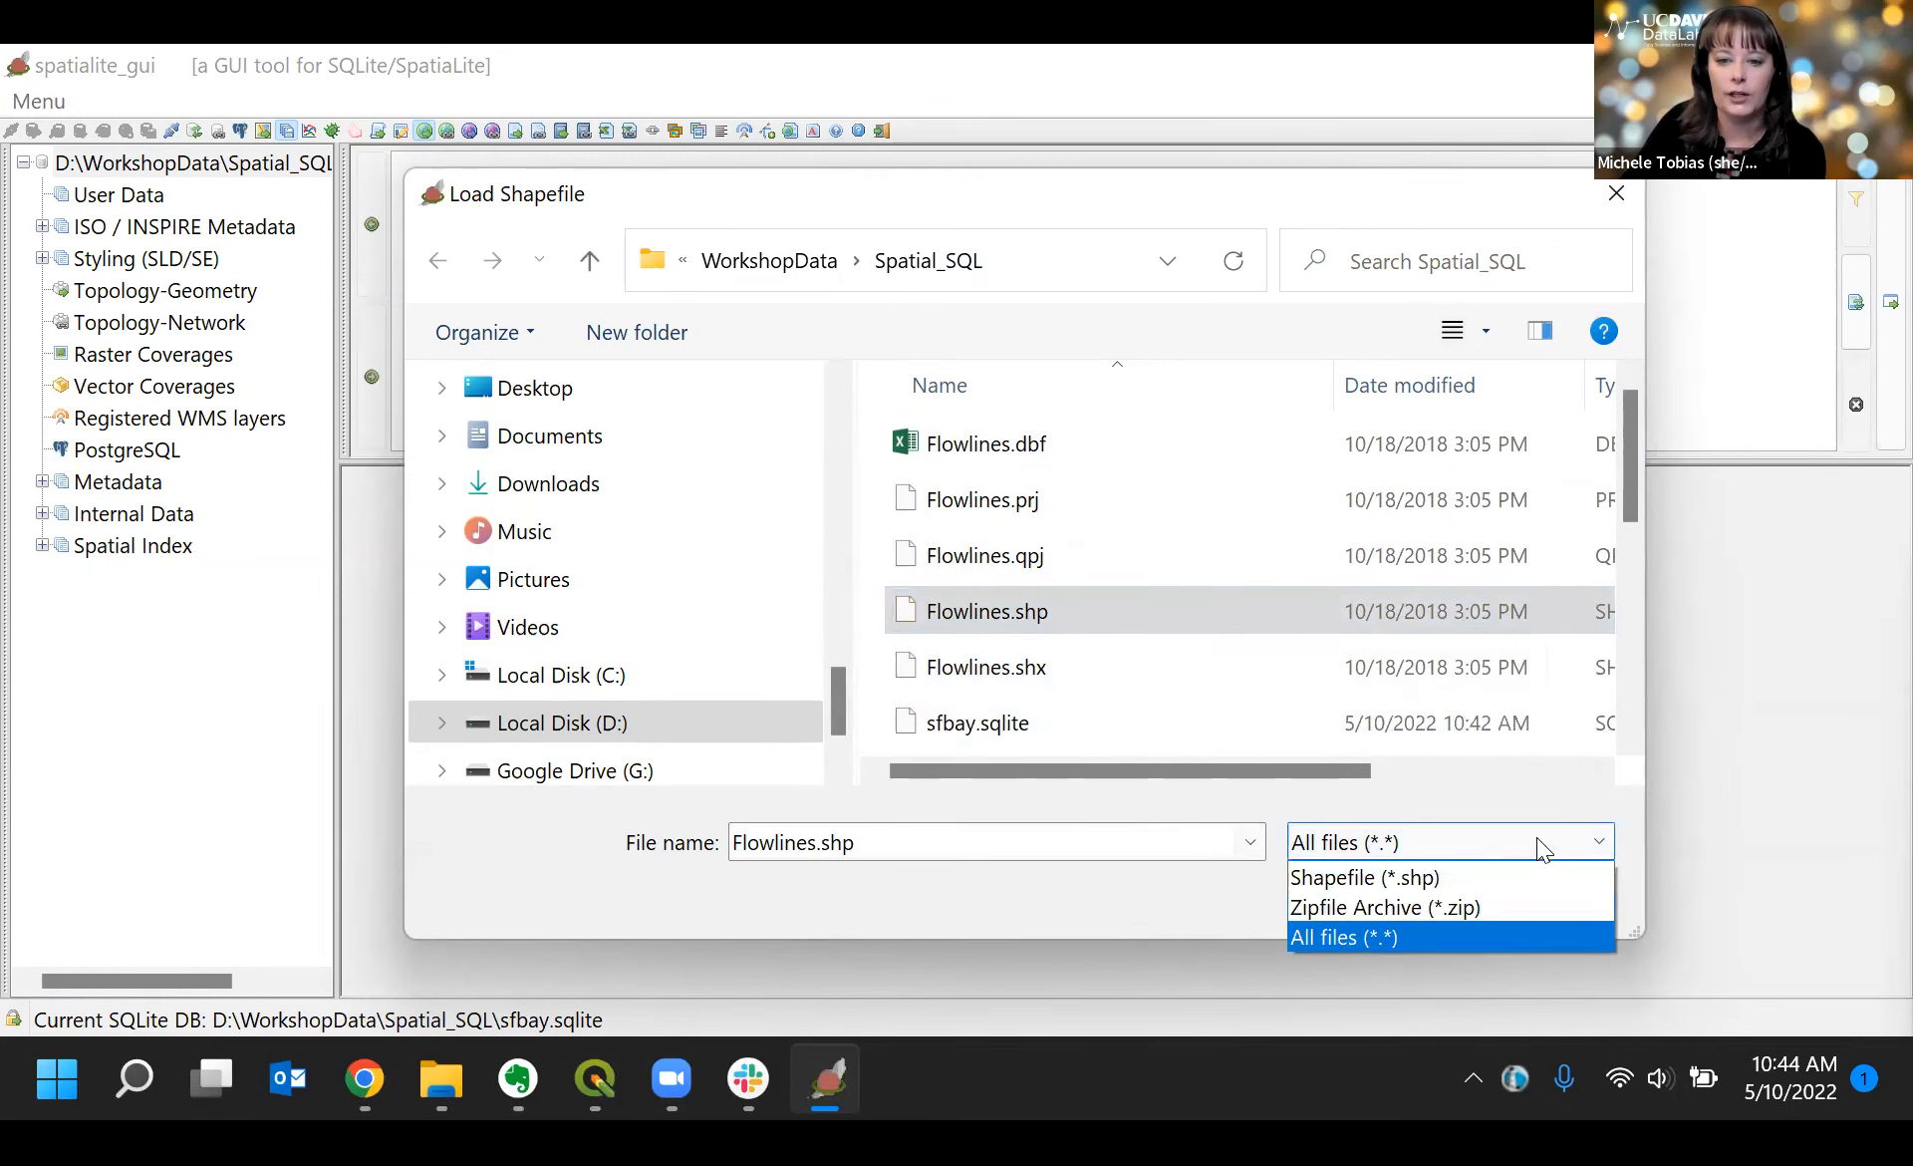
{"action": "left_click", "coordinate": [1501, 873]}
Step: Open Flowlines.shp for loading and set its table name to flowlines
{"action": "left_click", "coordinate": [958, 442]}
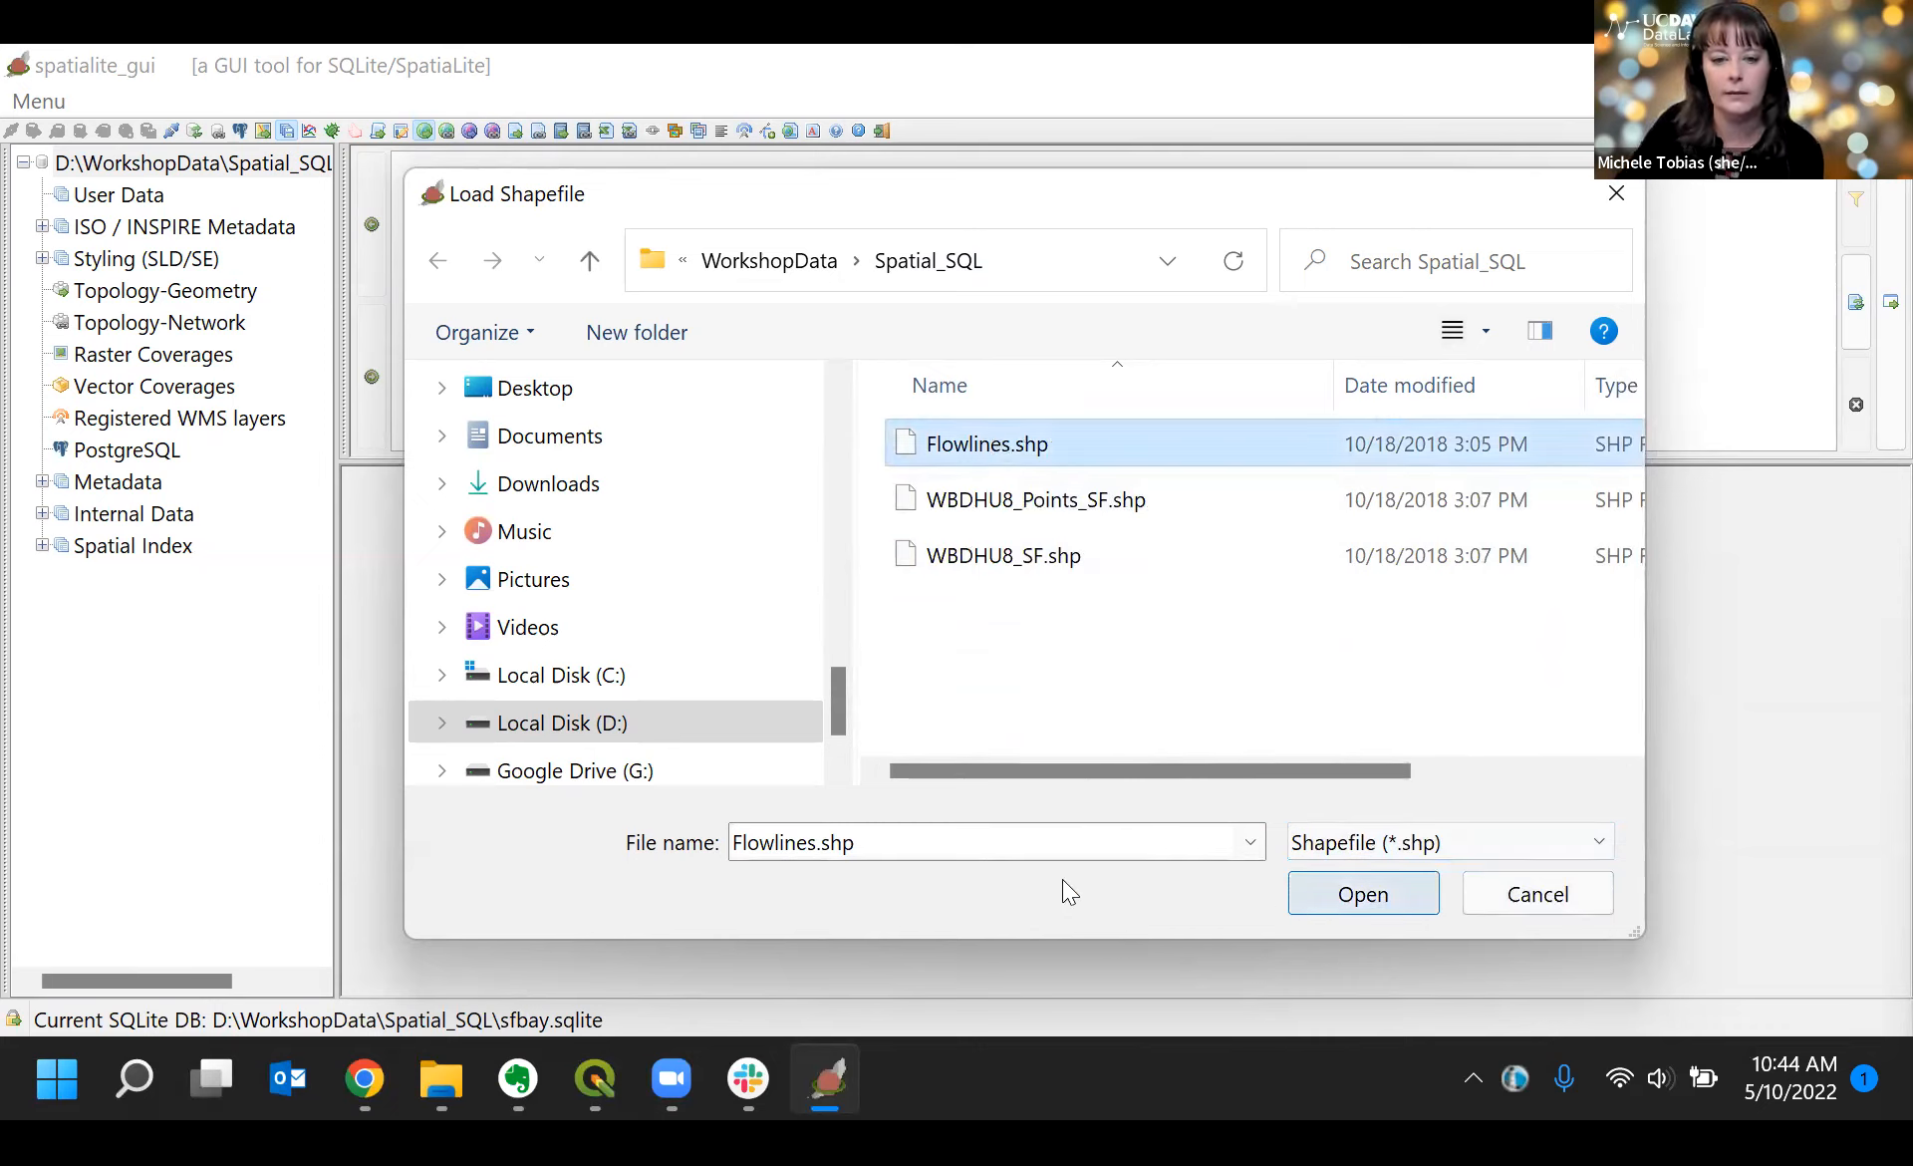
{"action": "left_click", "coordinate": [1337, 894]}
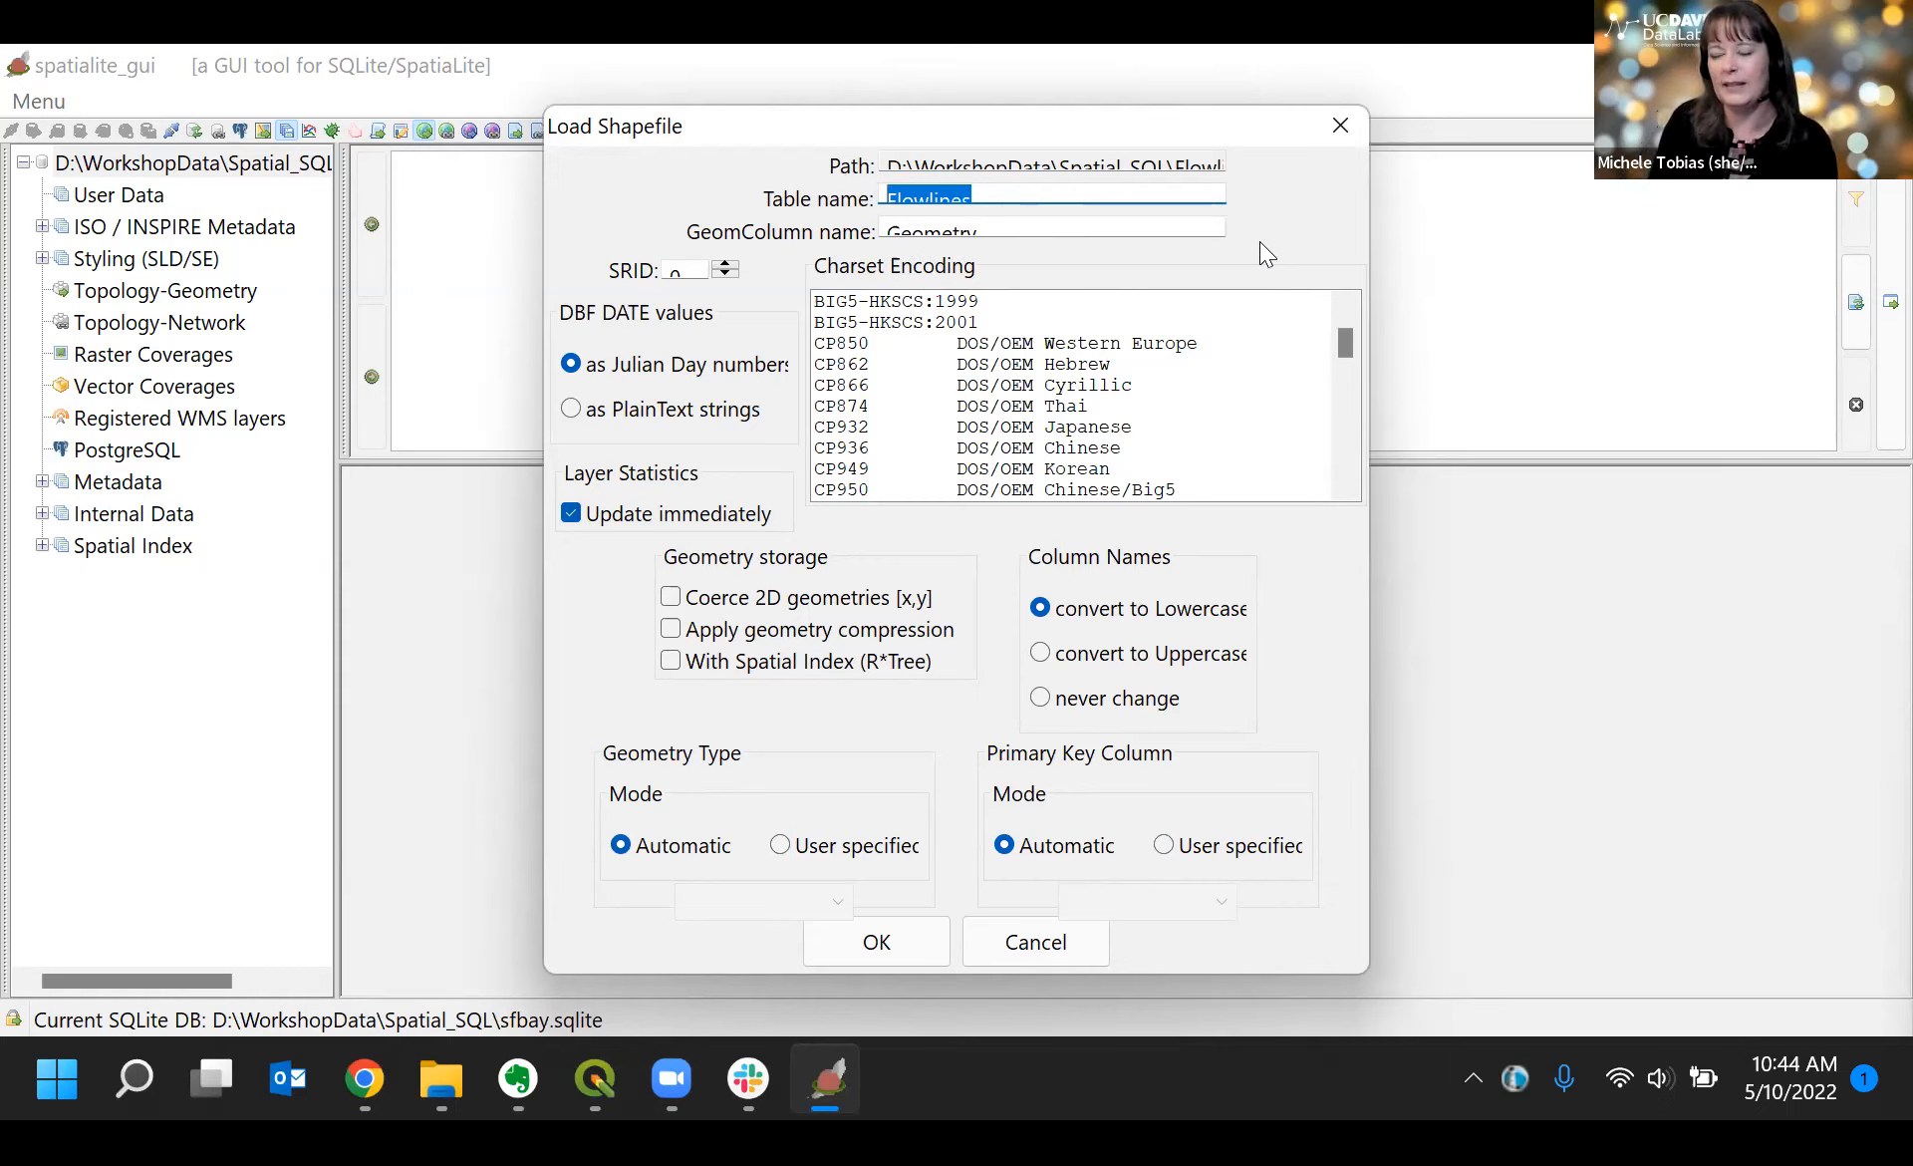
{"action": "type", "text": "flowlines"}
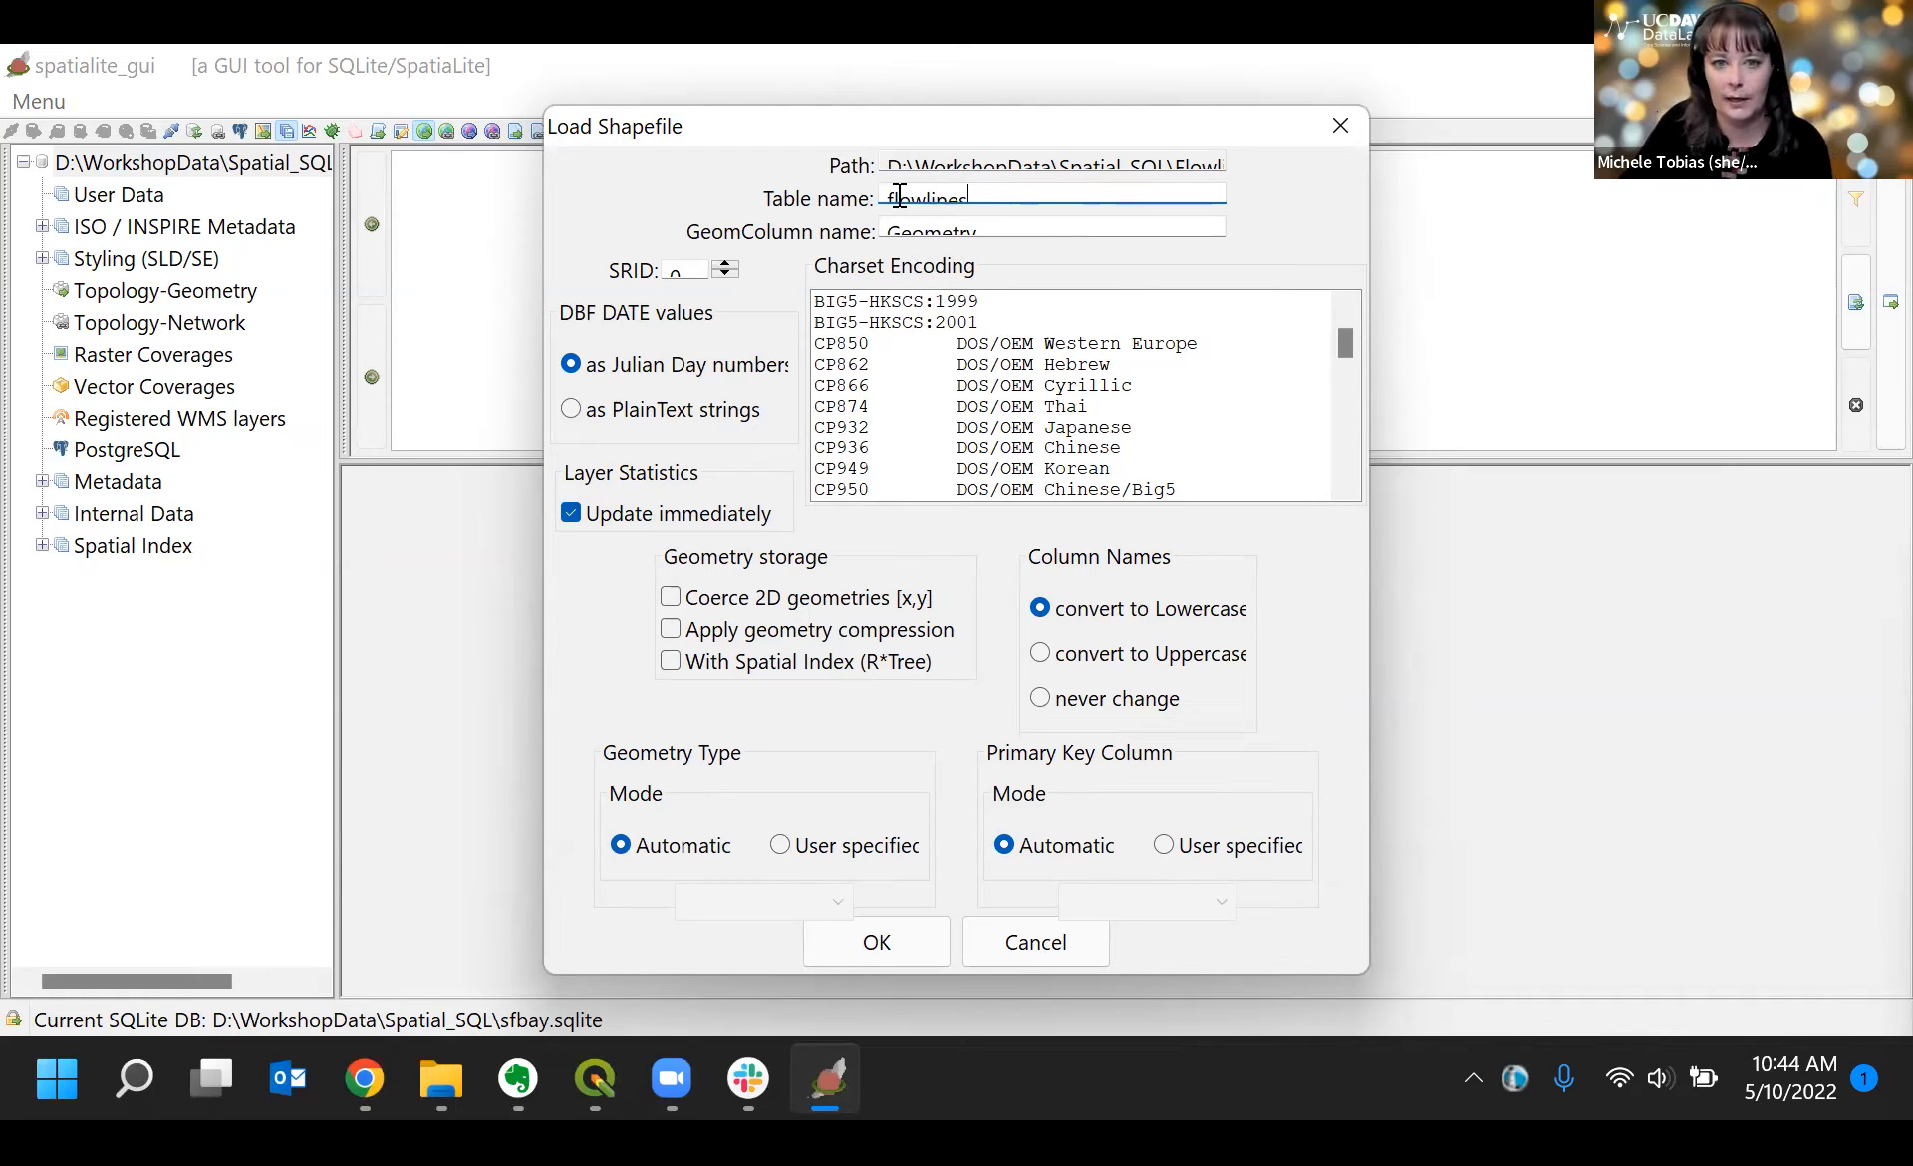
{"action": "left_click", "coordinate": [1052, 230]}
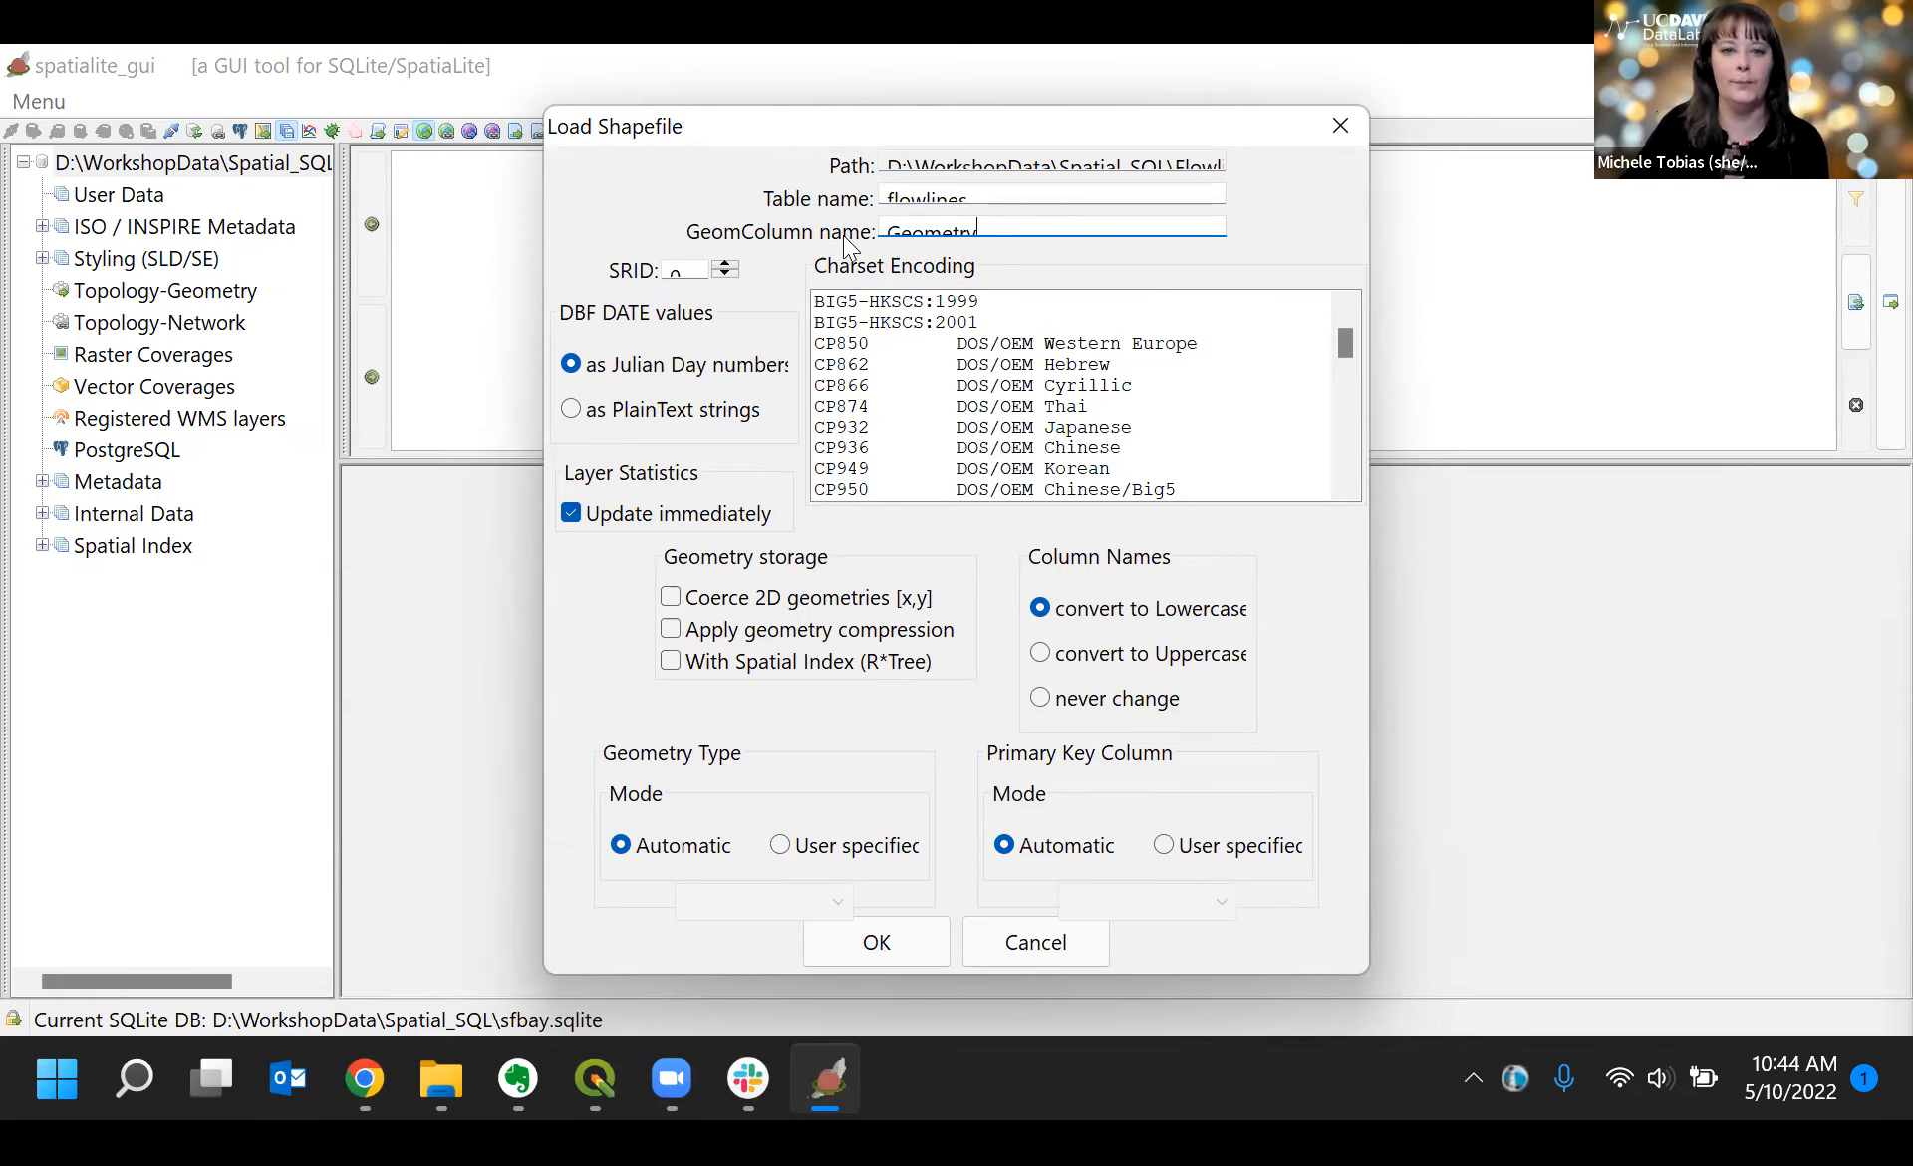
Step: Set the SRID to 3310 and DBF date values to PlainText strings, and load the flowlines shapefile
{"action": "left_click", "coordinate": [685, 271]}
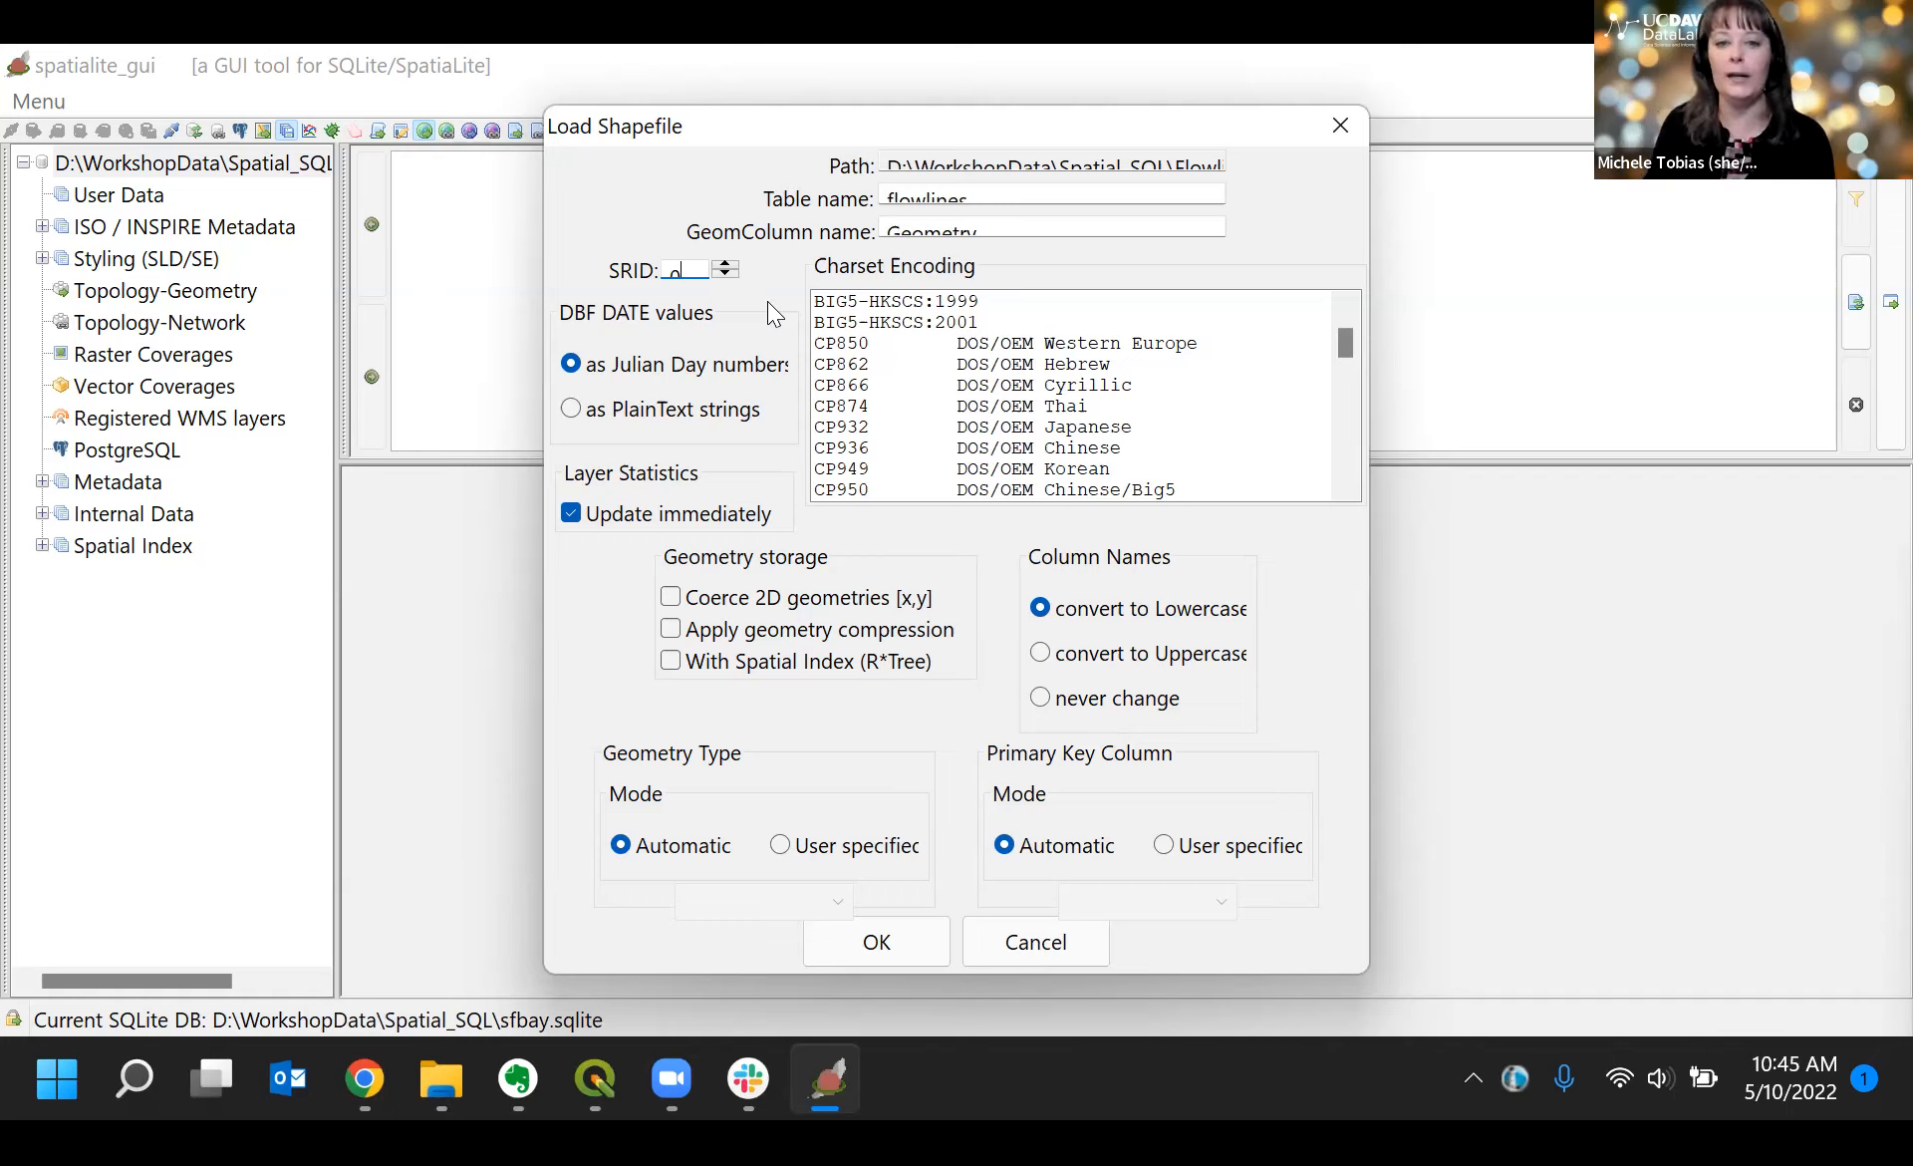
{"action": "key", "text": "BackSpace"}
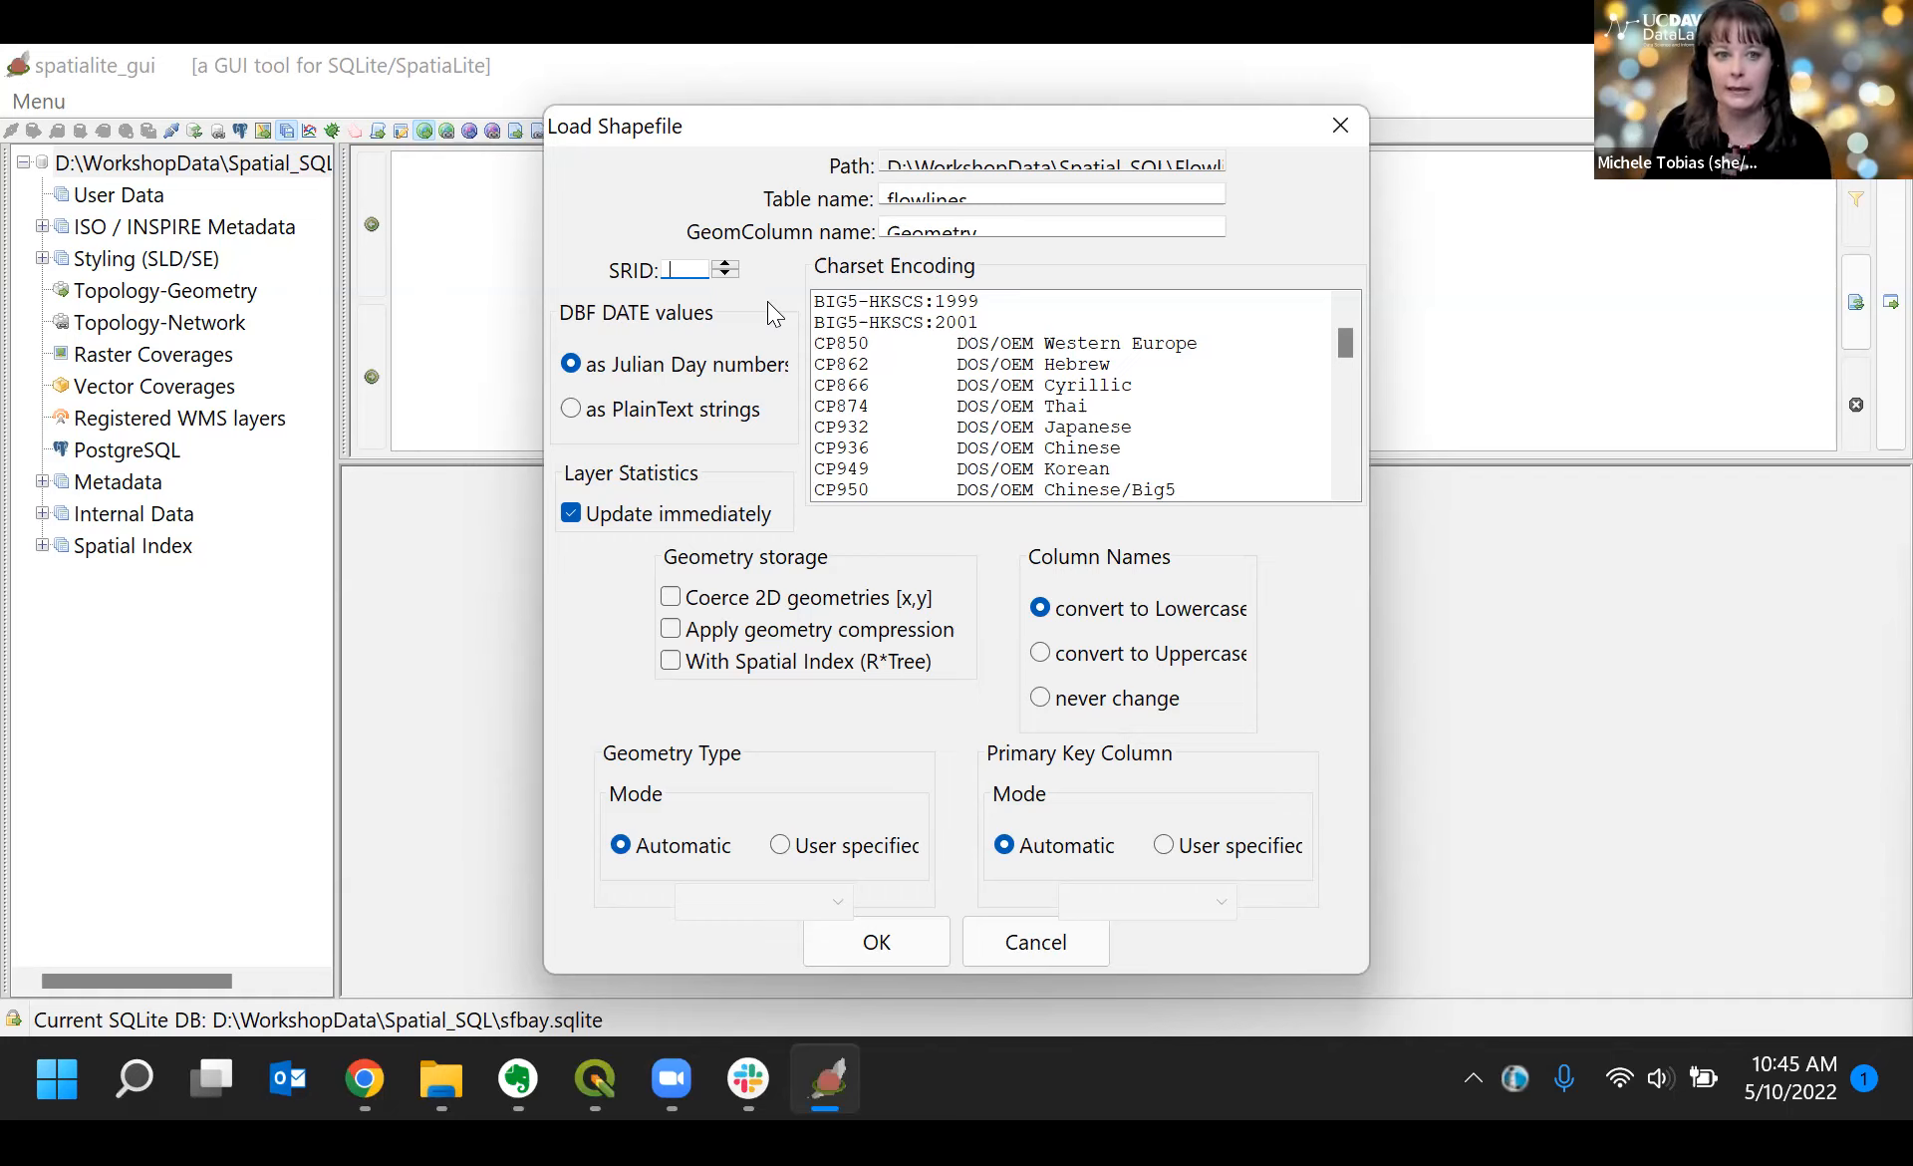
{"action": "type", "text": "331"}
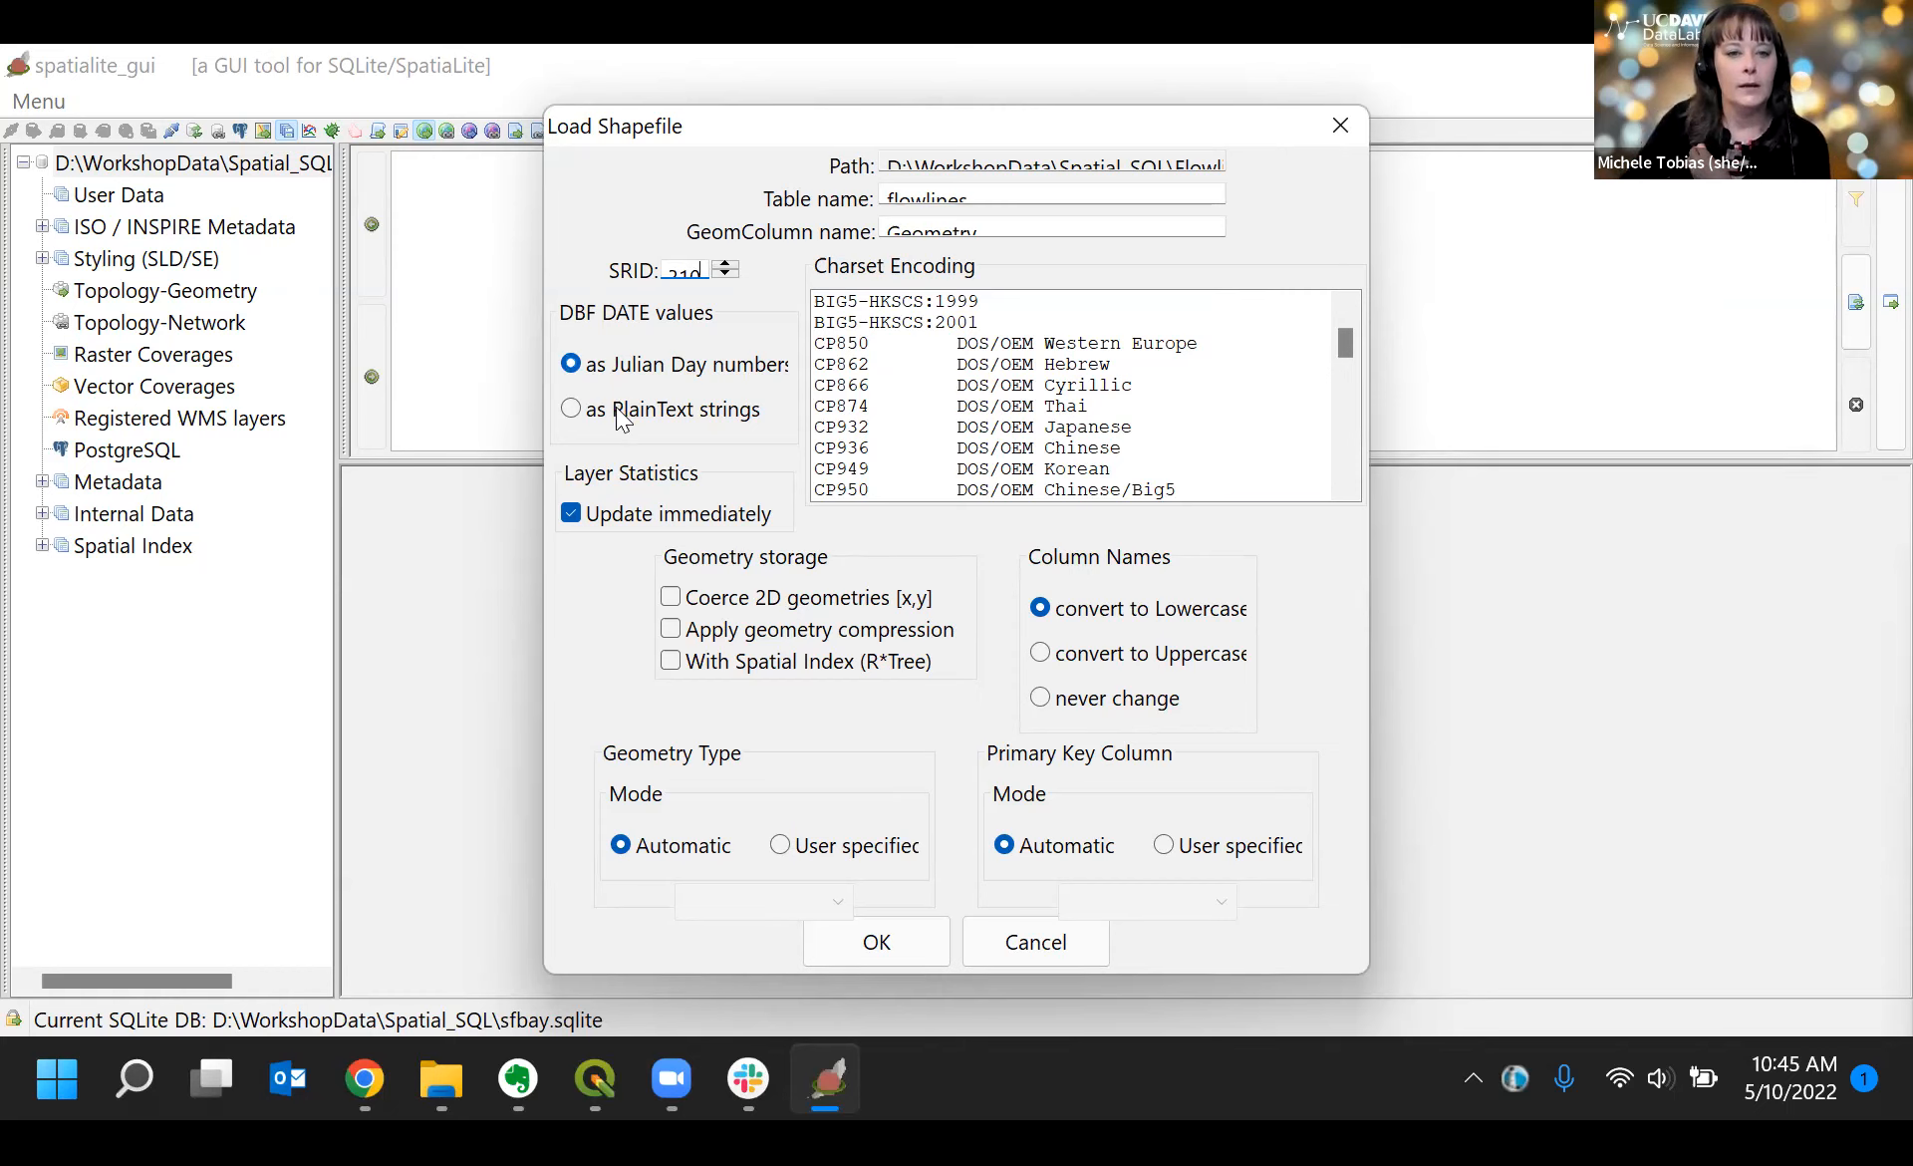
{"action": "left_click", "coordinate": [575, 413]}
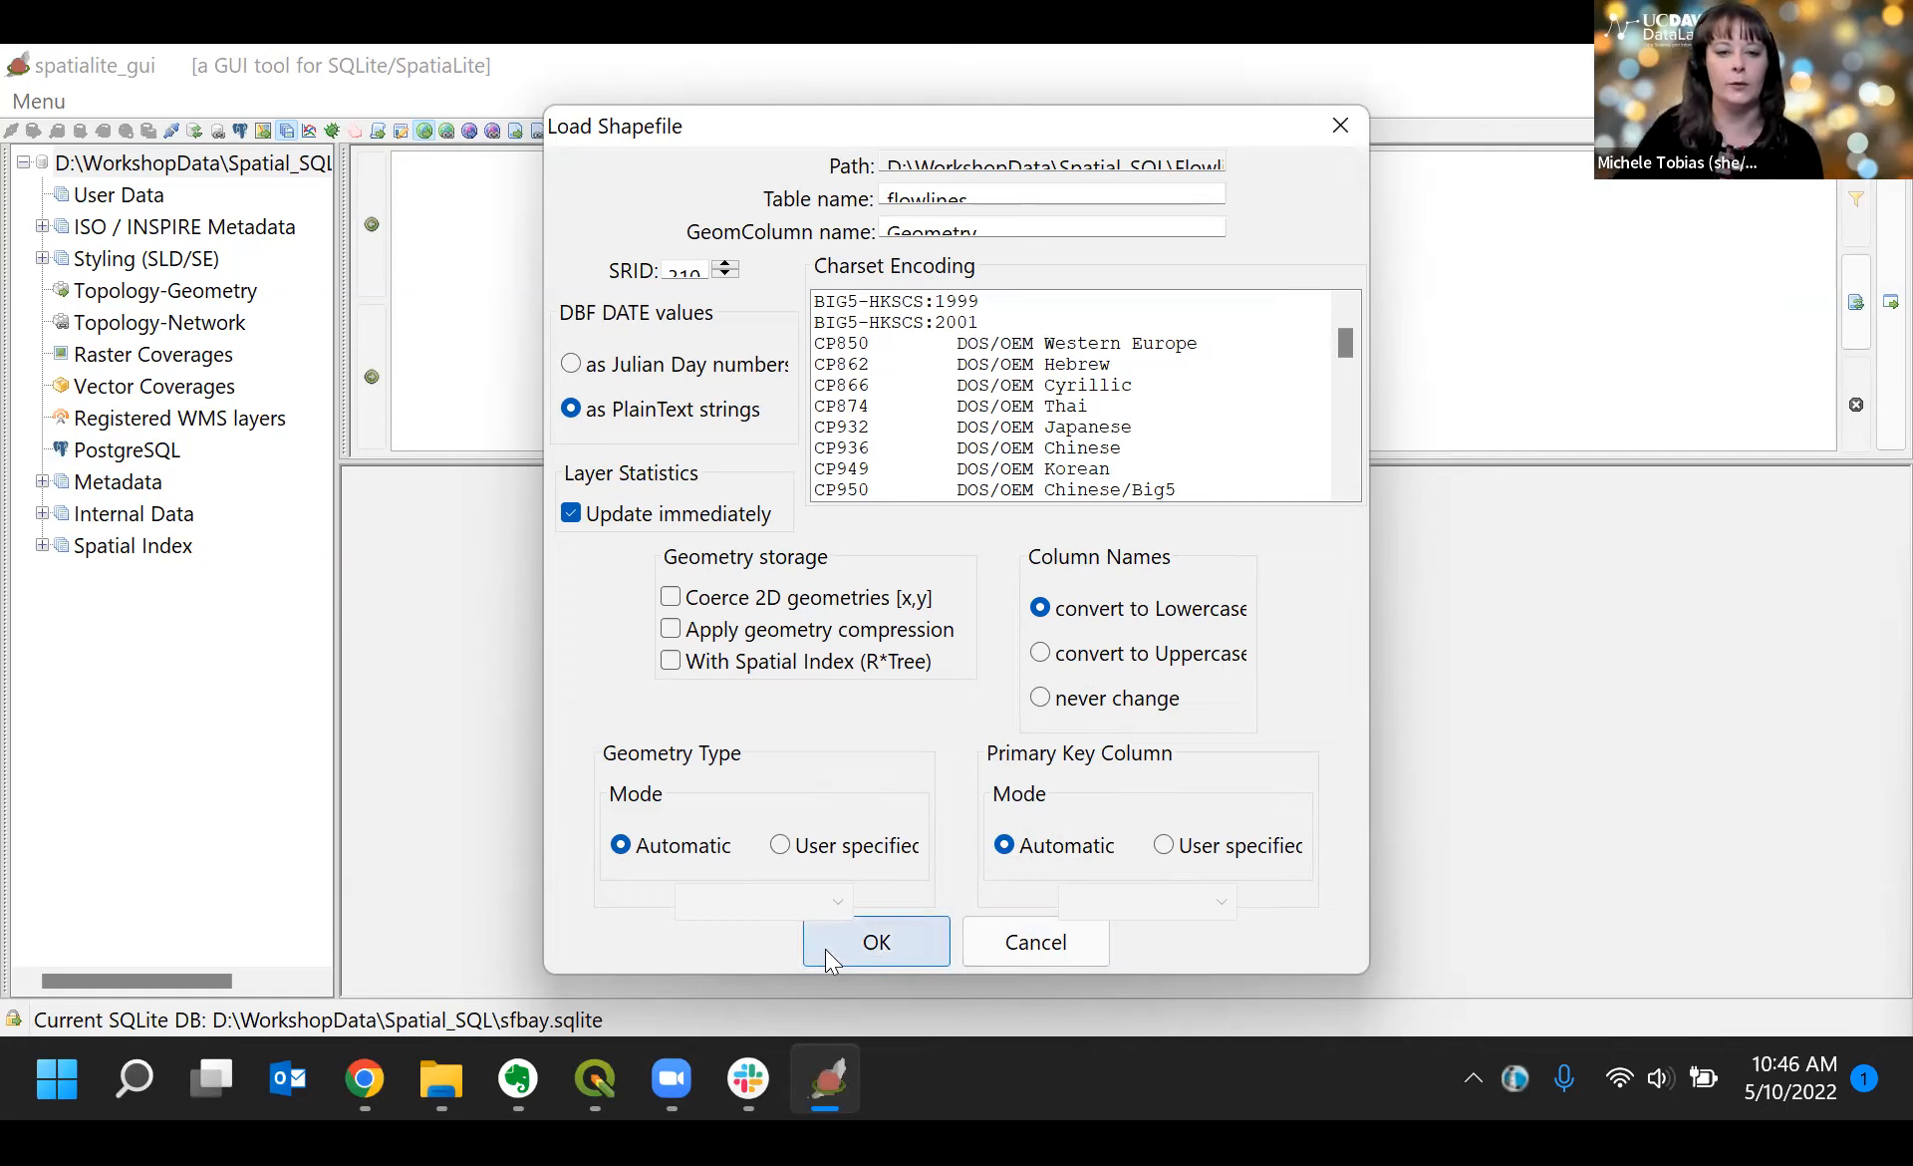
{"action": "left_click", "coordinate": [897, 945]}
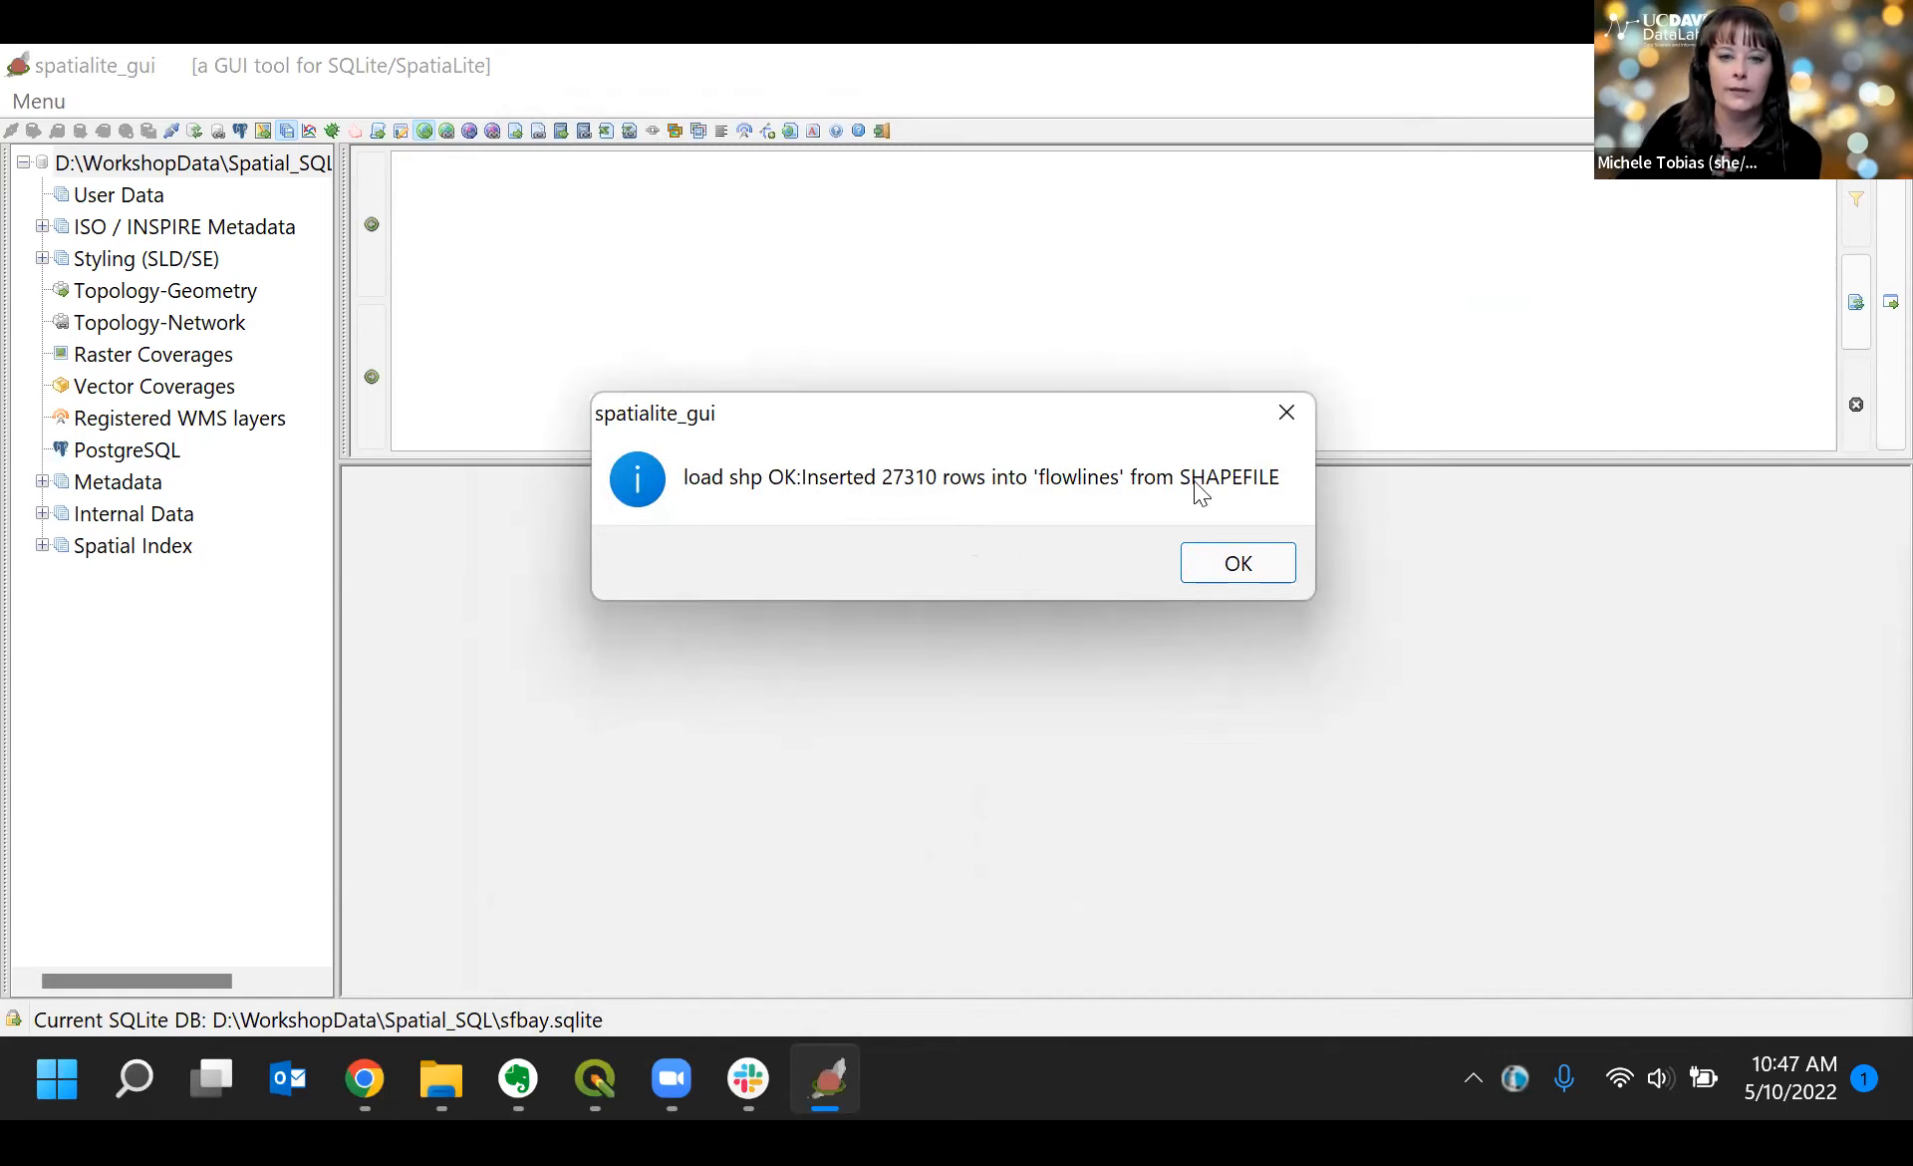
{"action": "left_click", "coordinate": [1237, 576]}
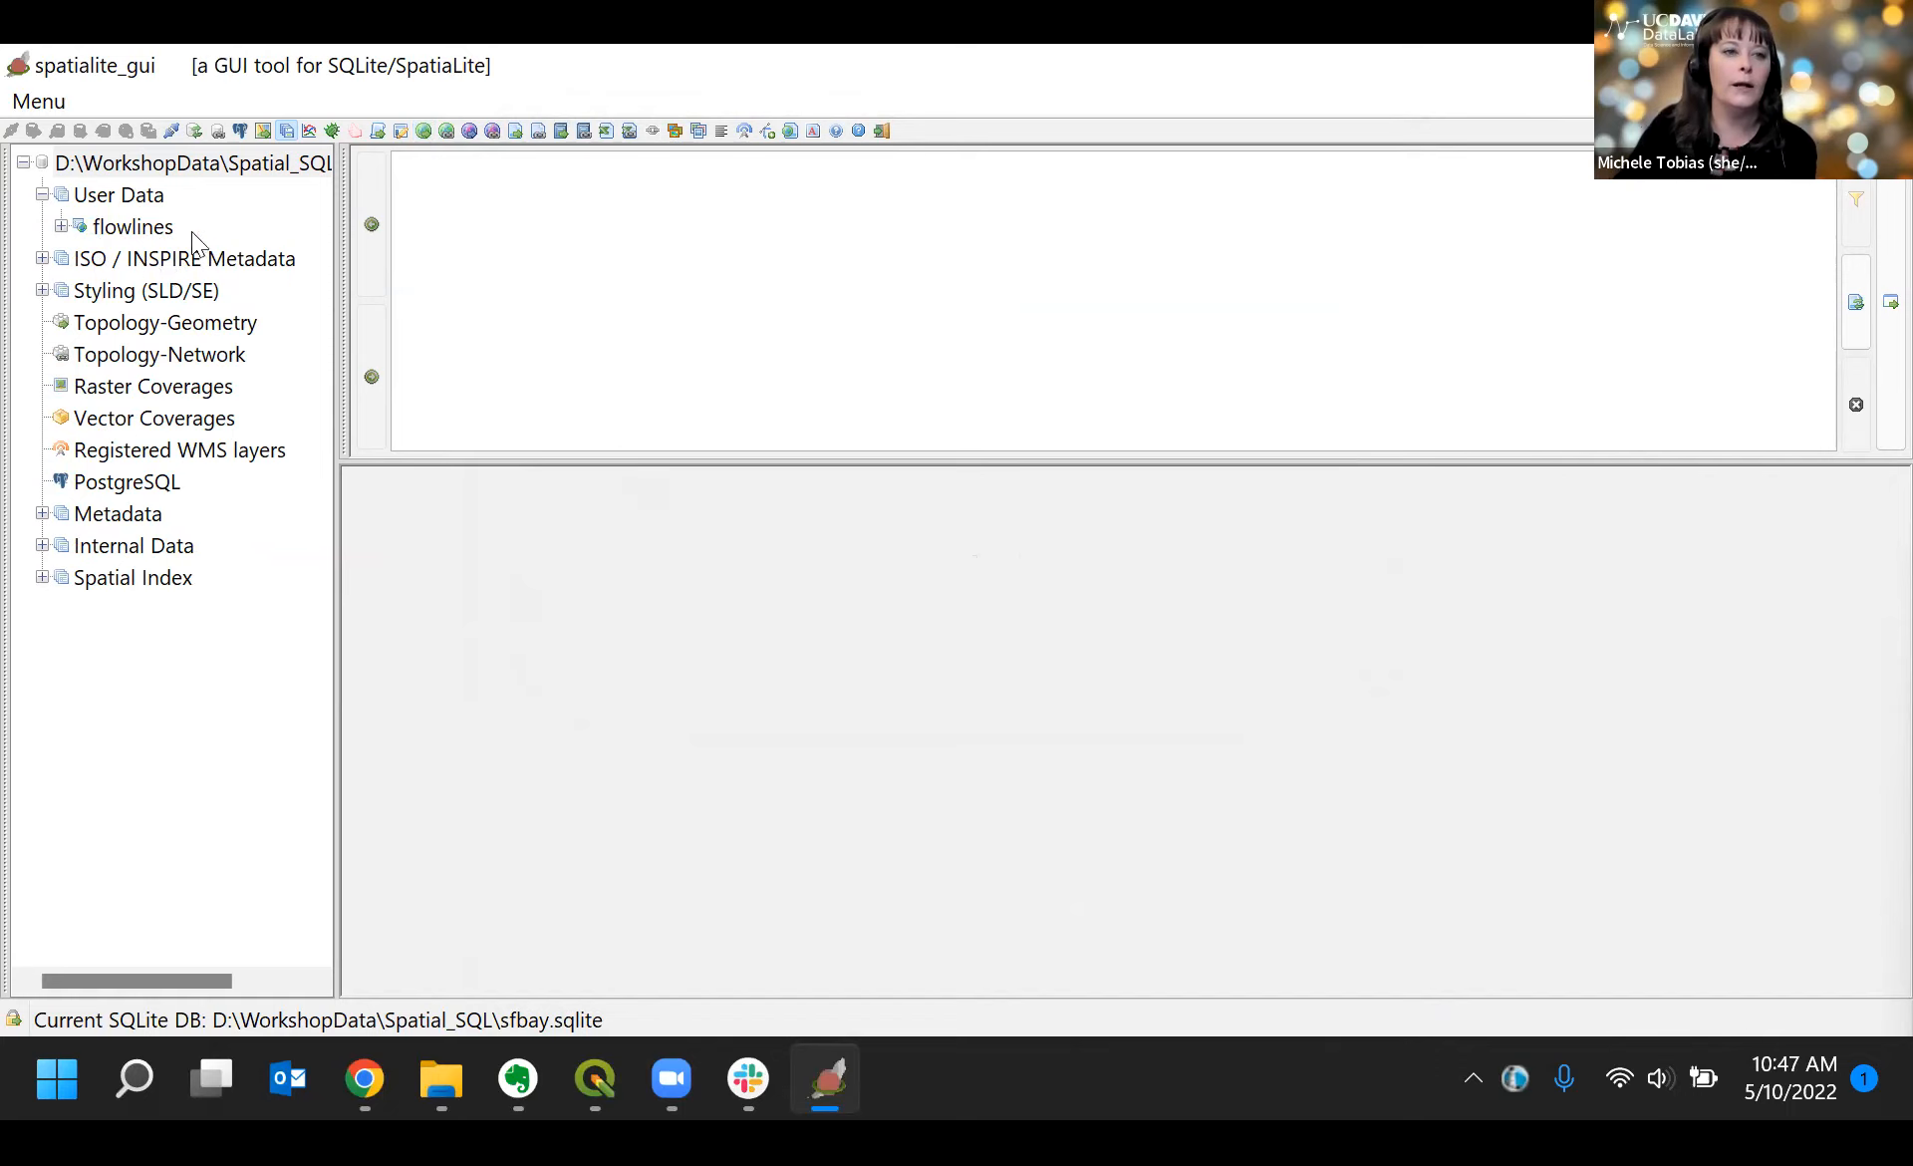
Step: Examine the columns of the flowlines table in the database tree and collapse it again
{"action": "left_click", "coordinate": [61, 227]}
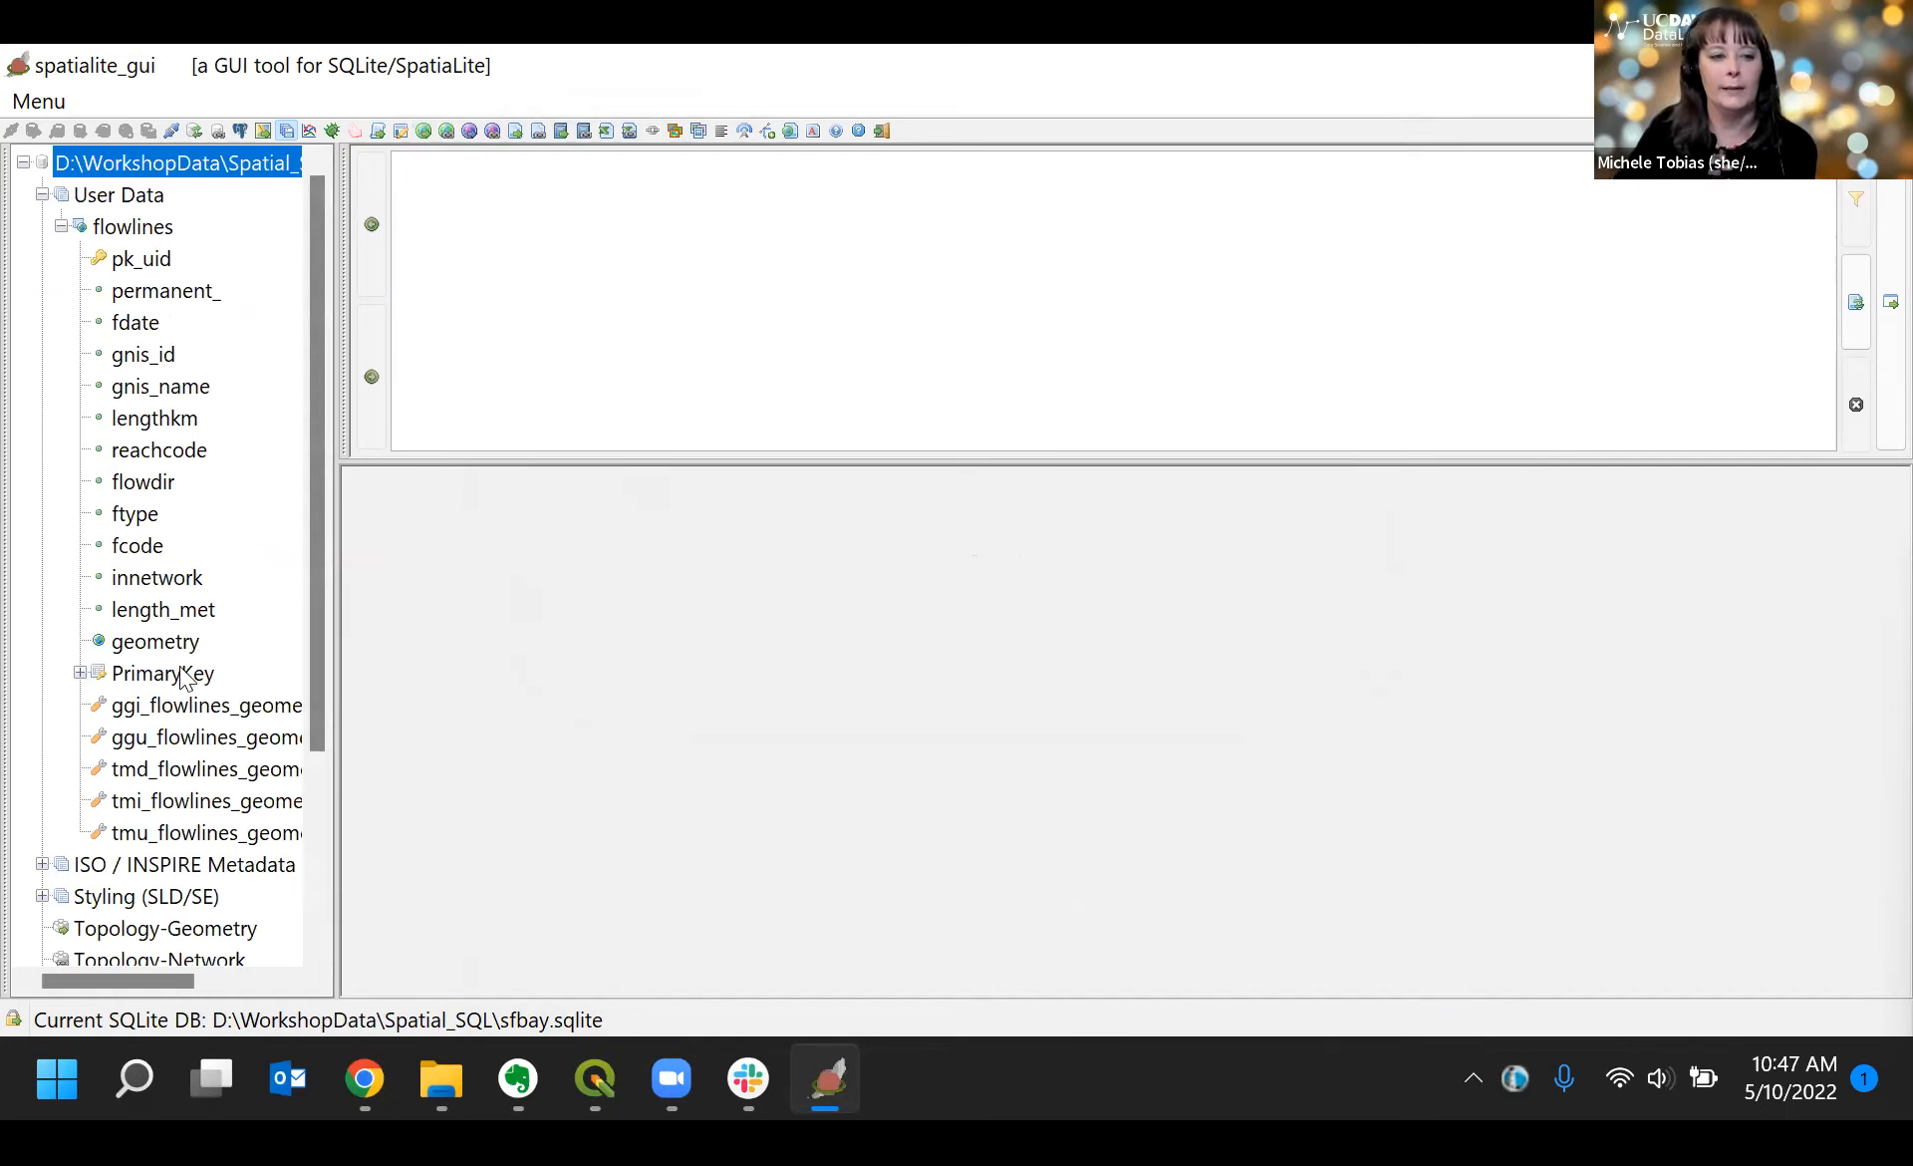
{"action": "left_click", "coordinate": [61, 227]}
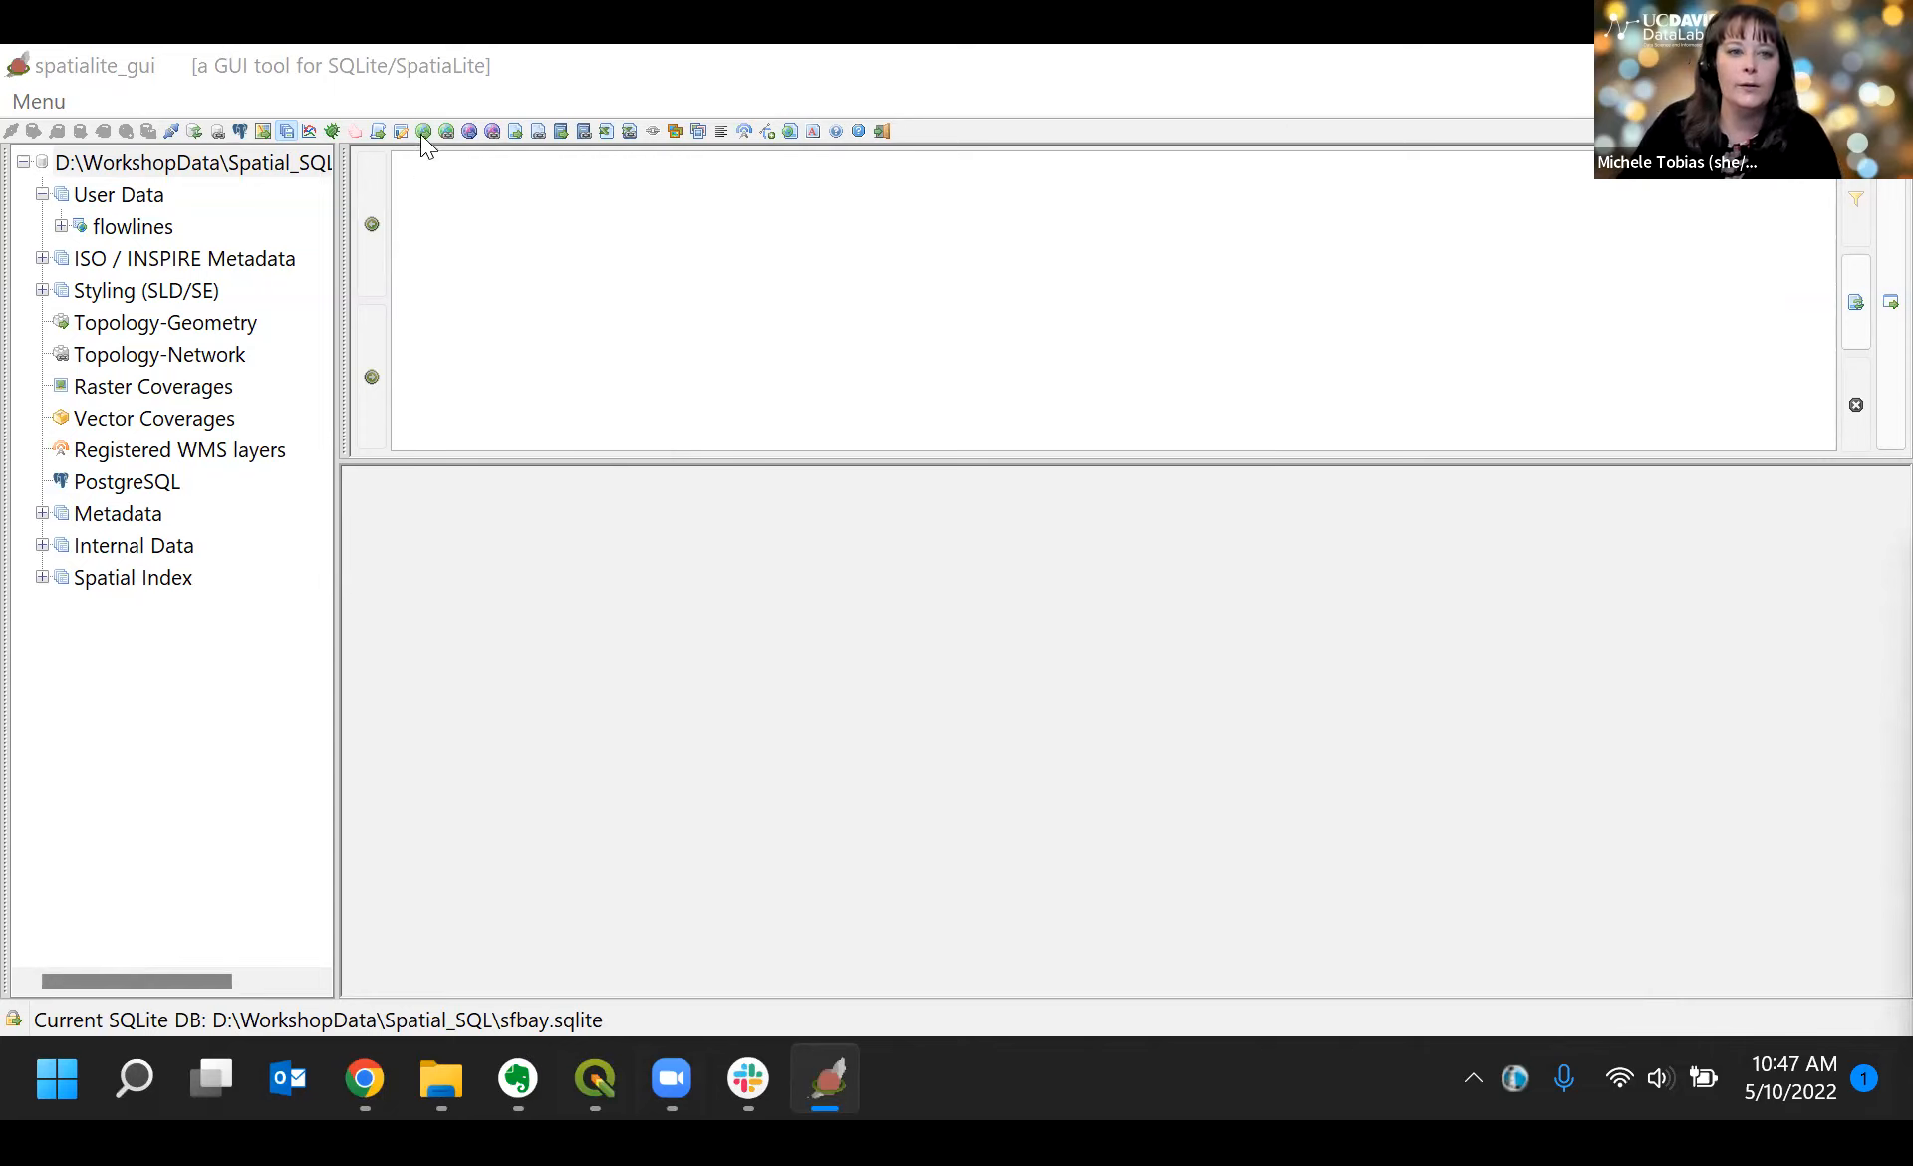
{"action": "left_click", "coordinate": [421, 100]}
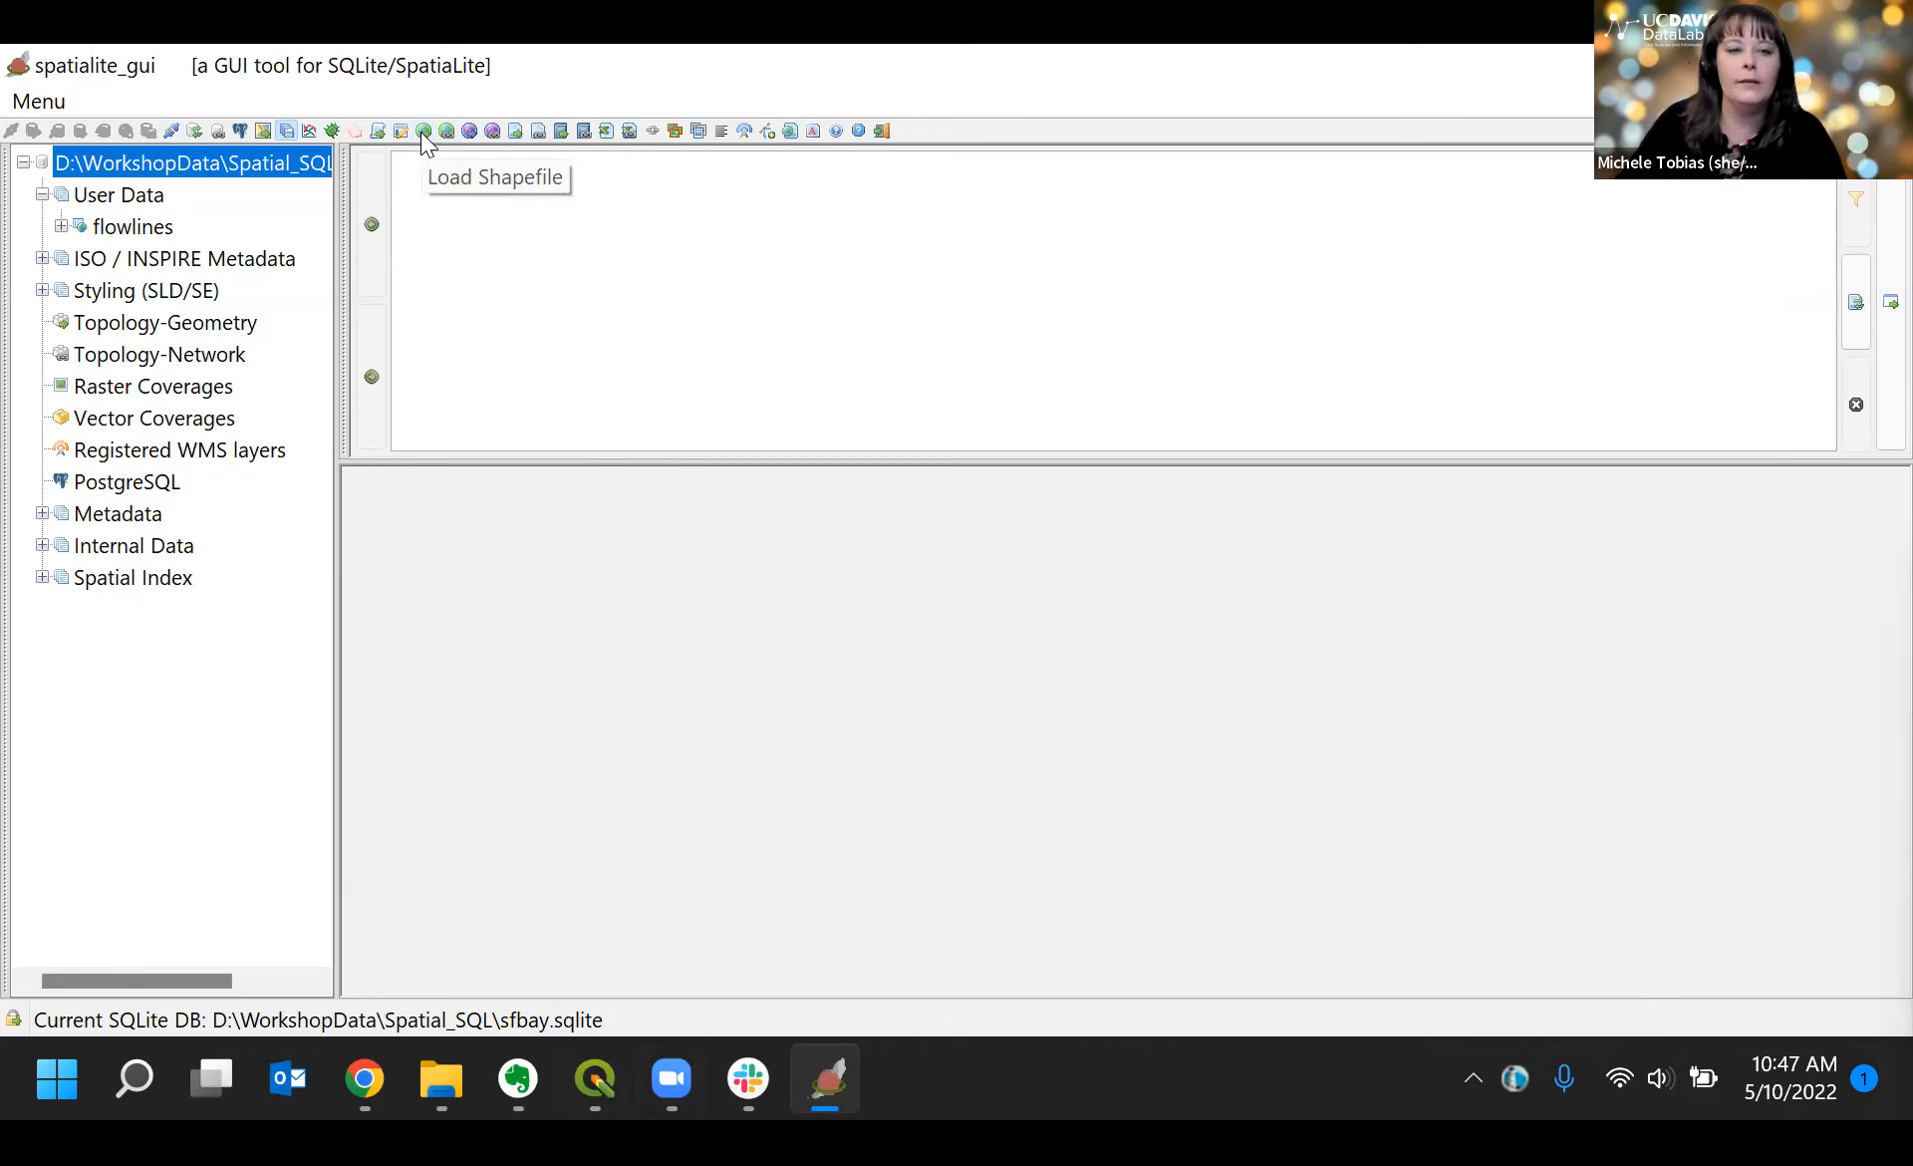
Step: Open WBDHU8_Points_SF.shp for loading and set its table name to centroids
{"action": "left_click", "coordinate": [422, 133]}
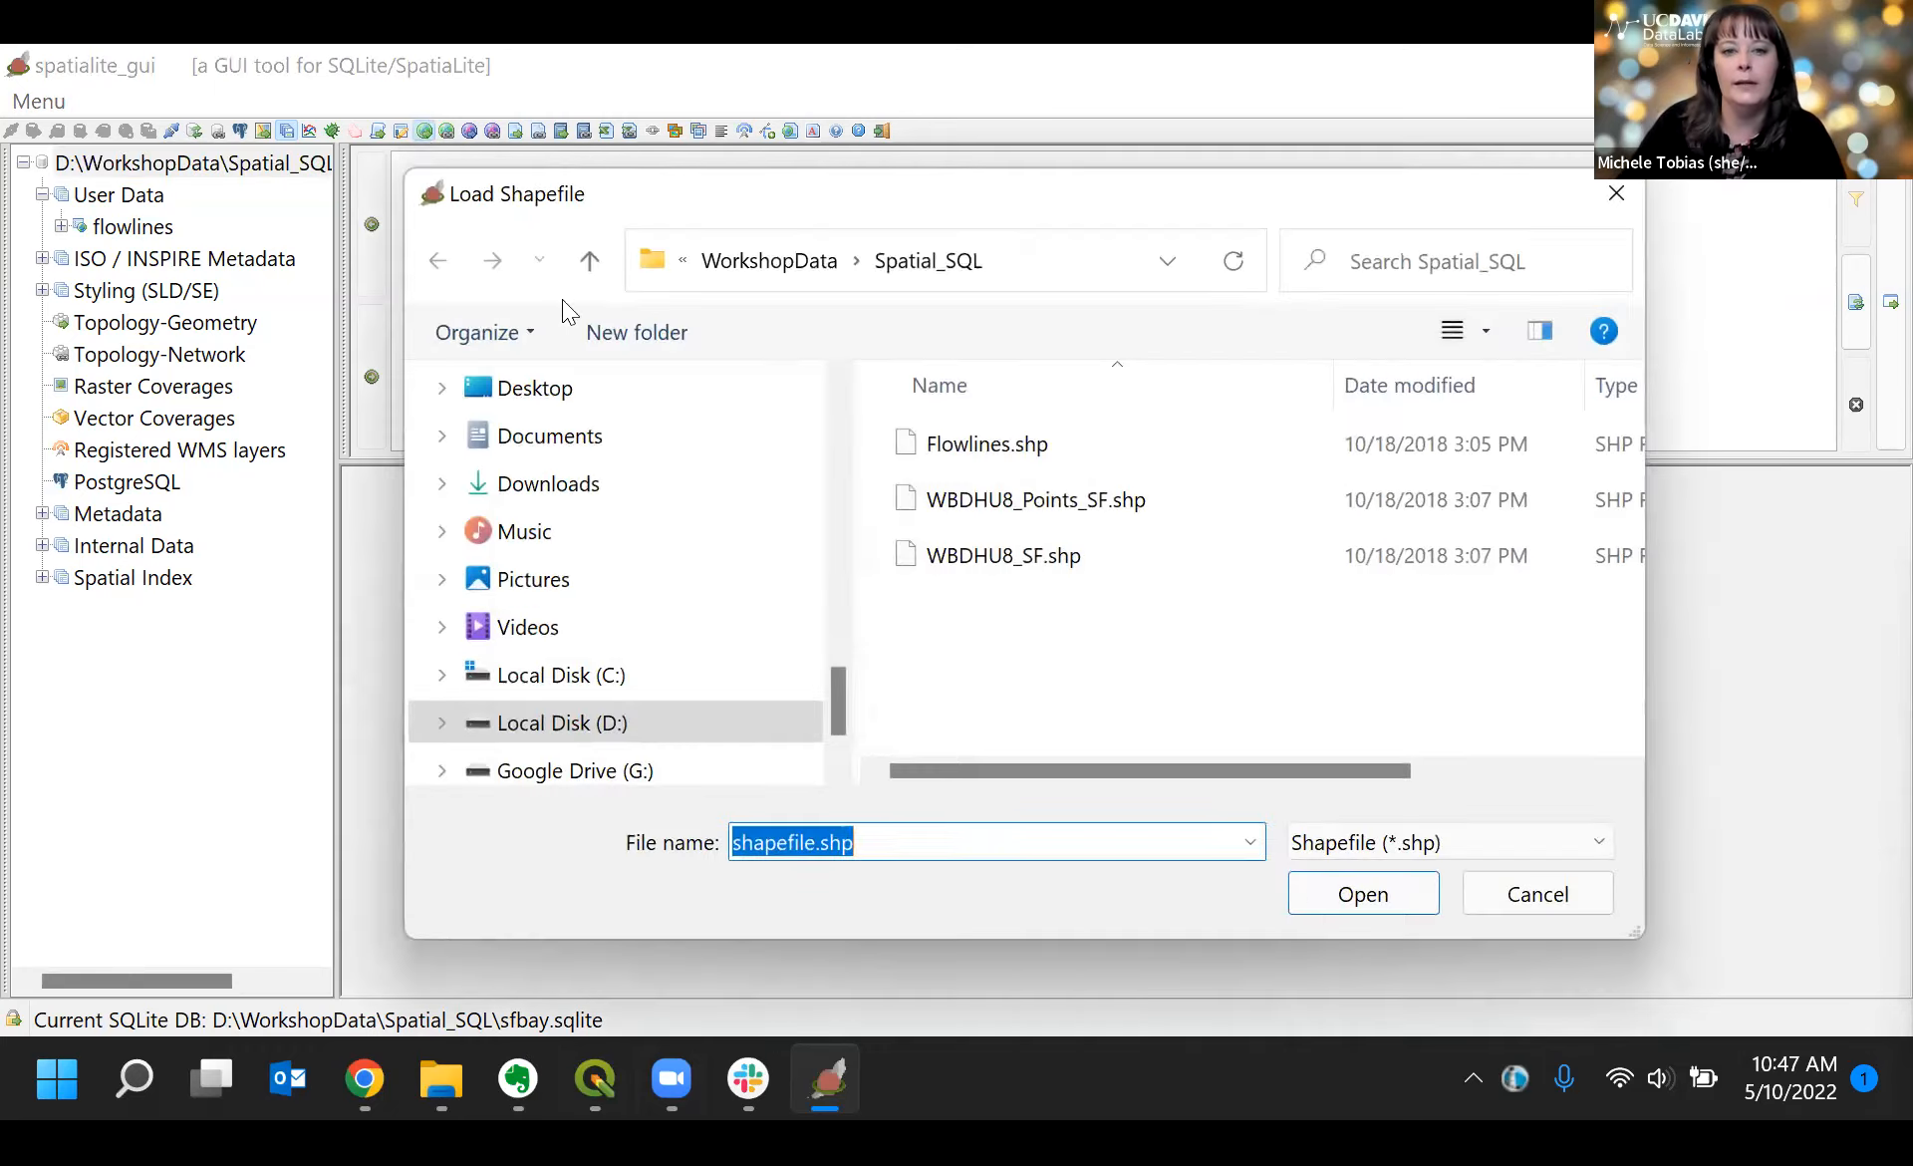
{"action": "left_click", "coordinate": [1039, 513]}
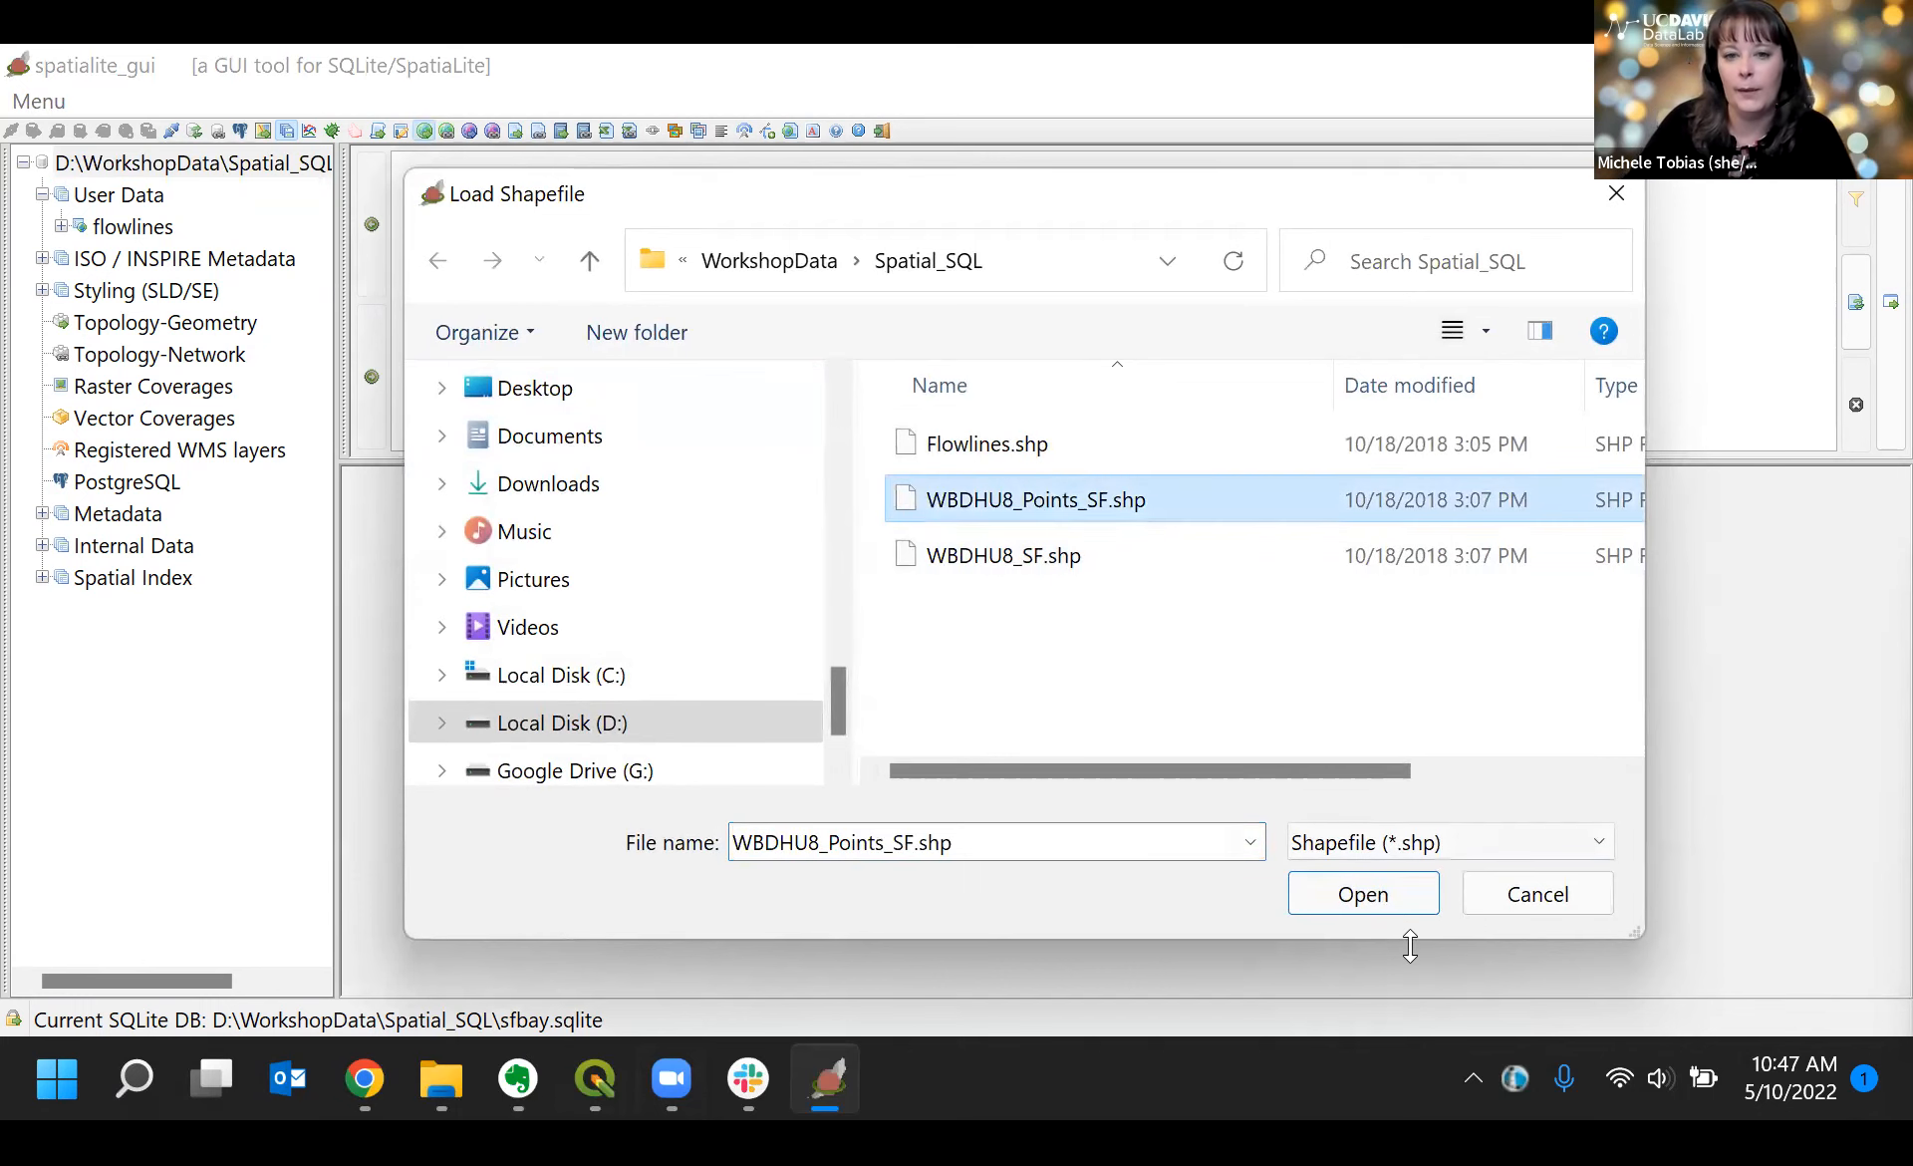
{"action": "left_click", "coordinate": [1363, 895]}
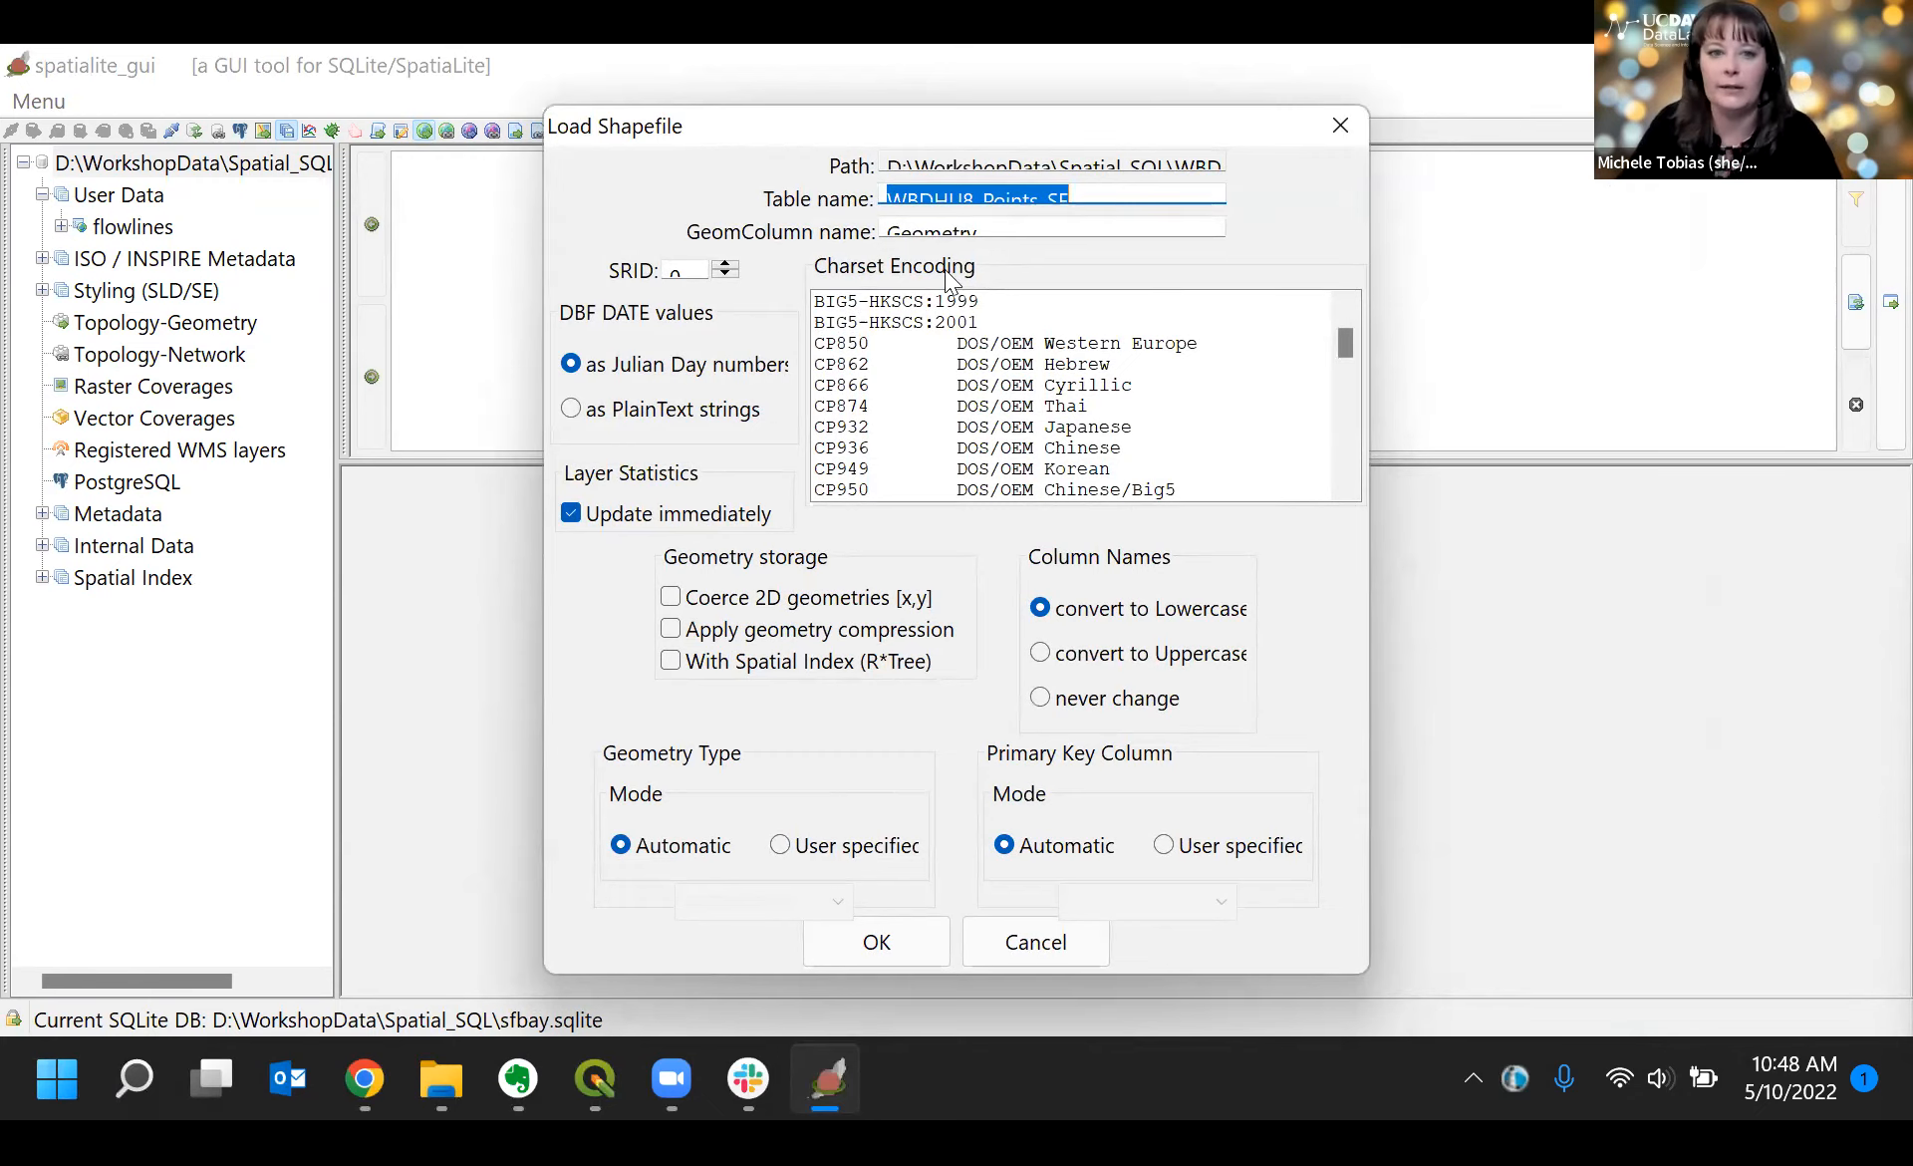
{"action": "left_click_drag", "start_coordinate": [1091, 196], "coordinate": [697, 180]}
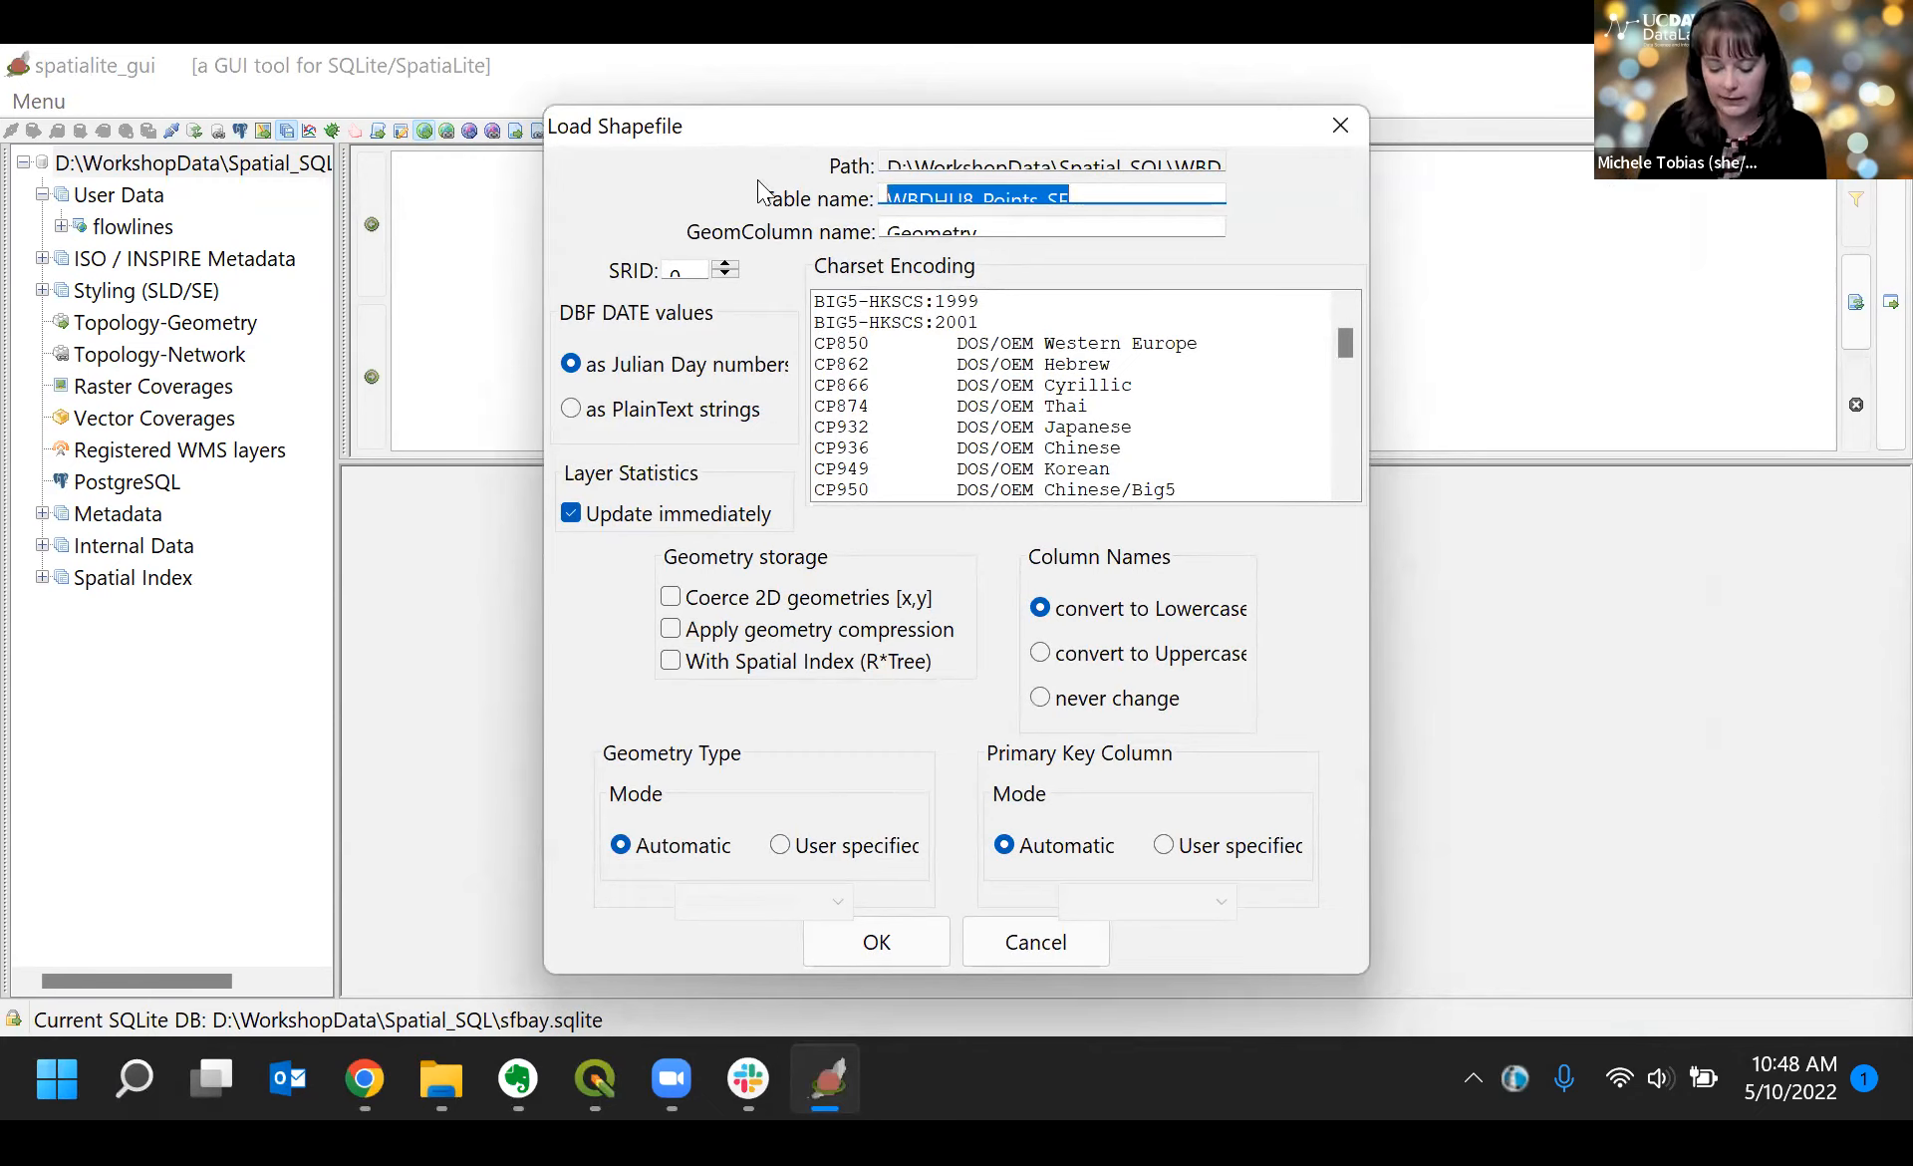
{"action": "type", "text": "centroids"}
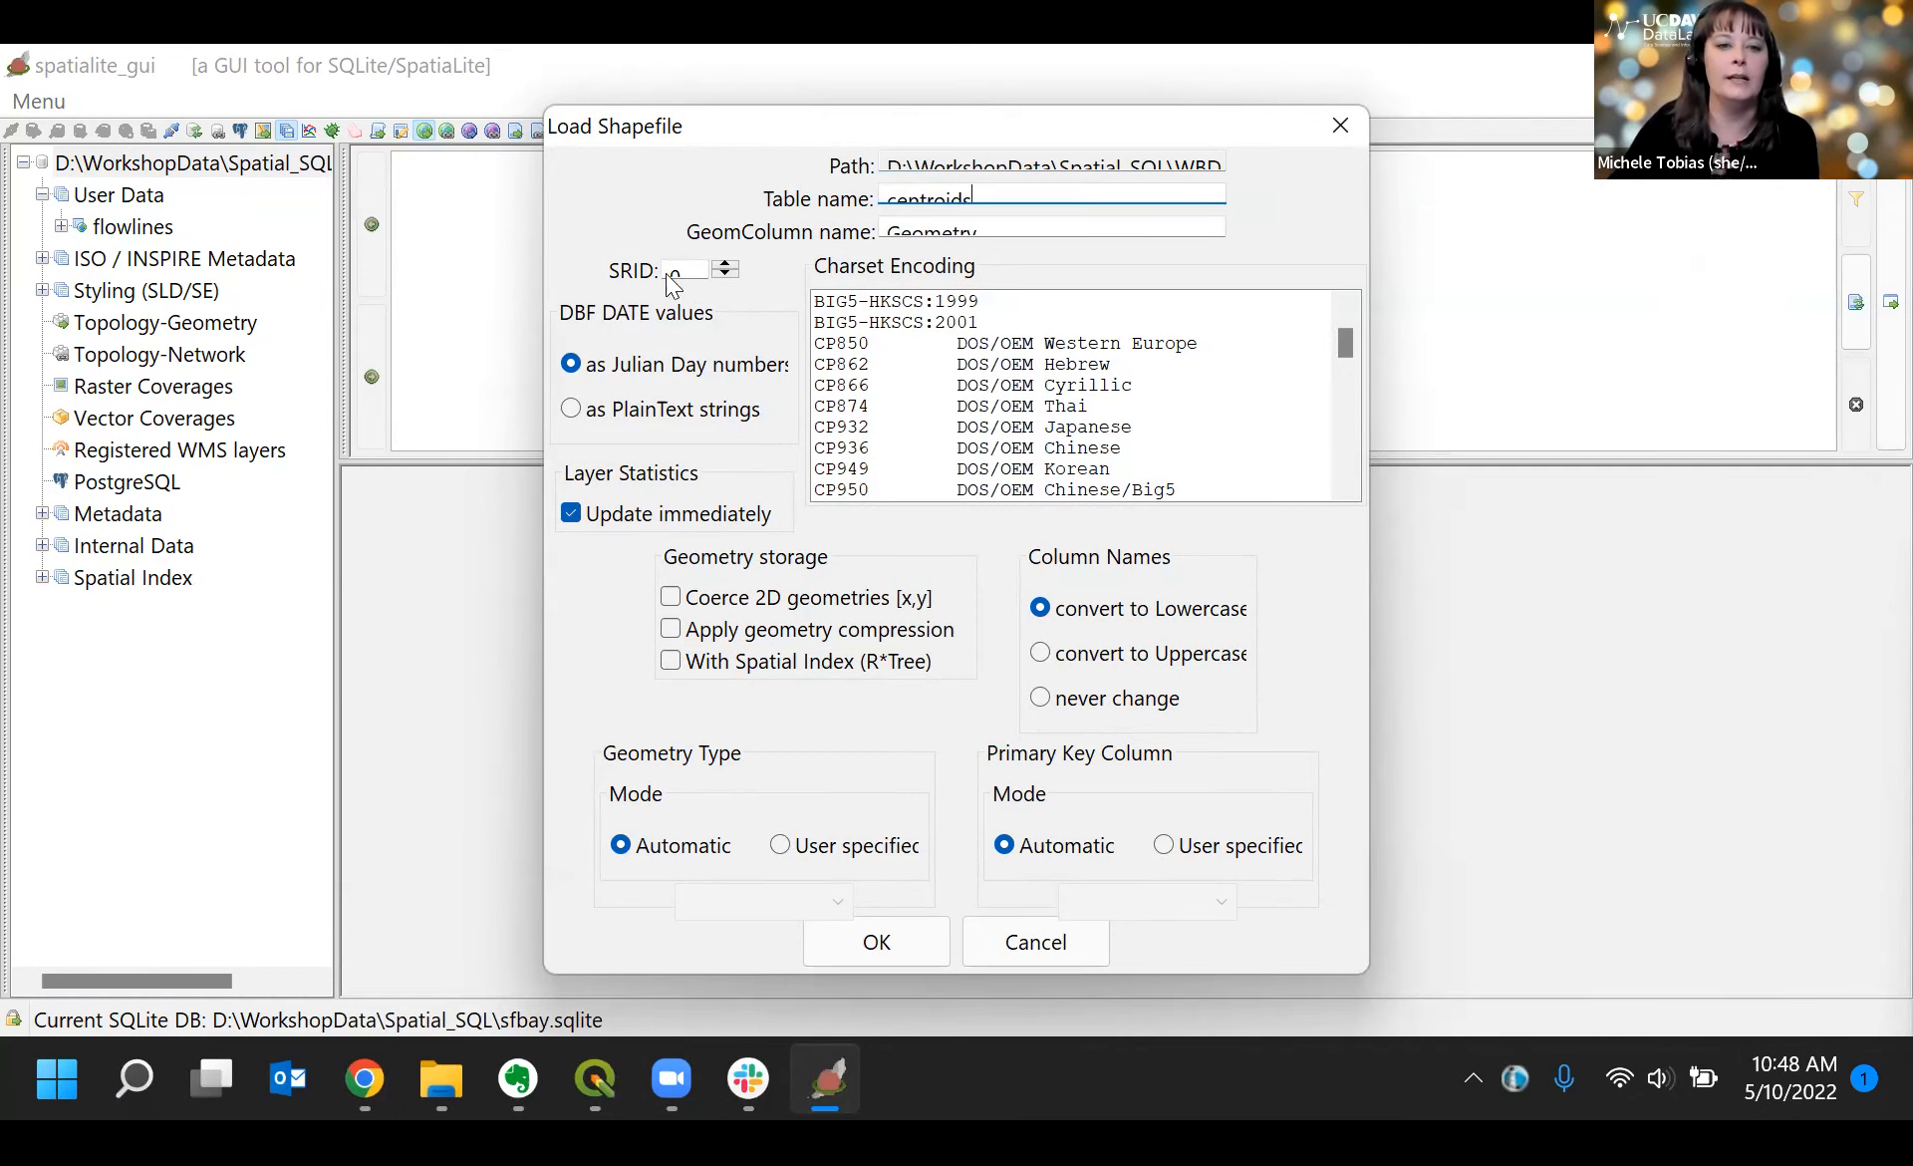
Step: Give the centroids table SRID 3310 and PlainText string dates, and load its shapefile
{"action": "left_click", "coordinate": [710, 266]}
{"action": "key", "text": "BackSpace"}
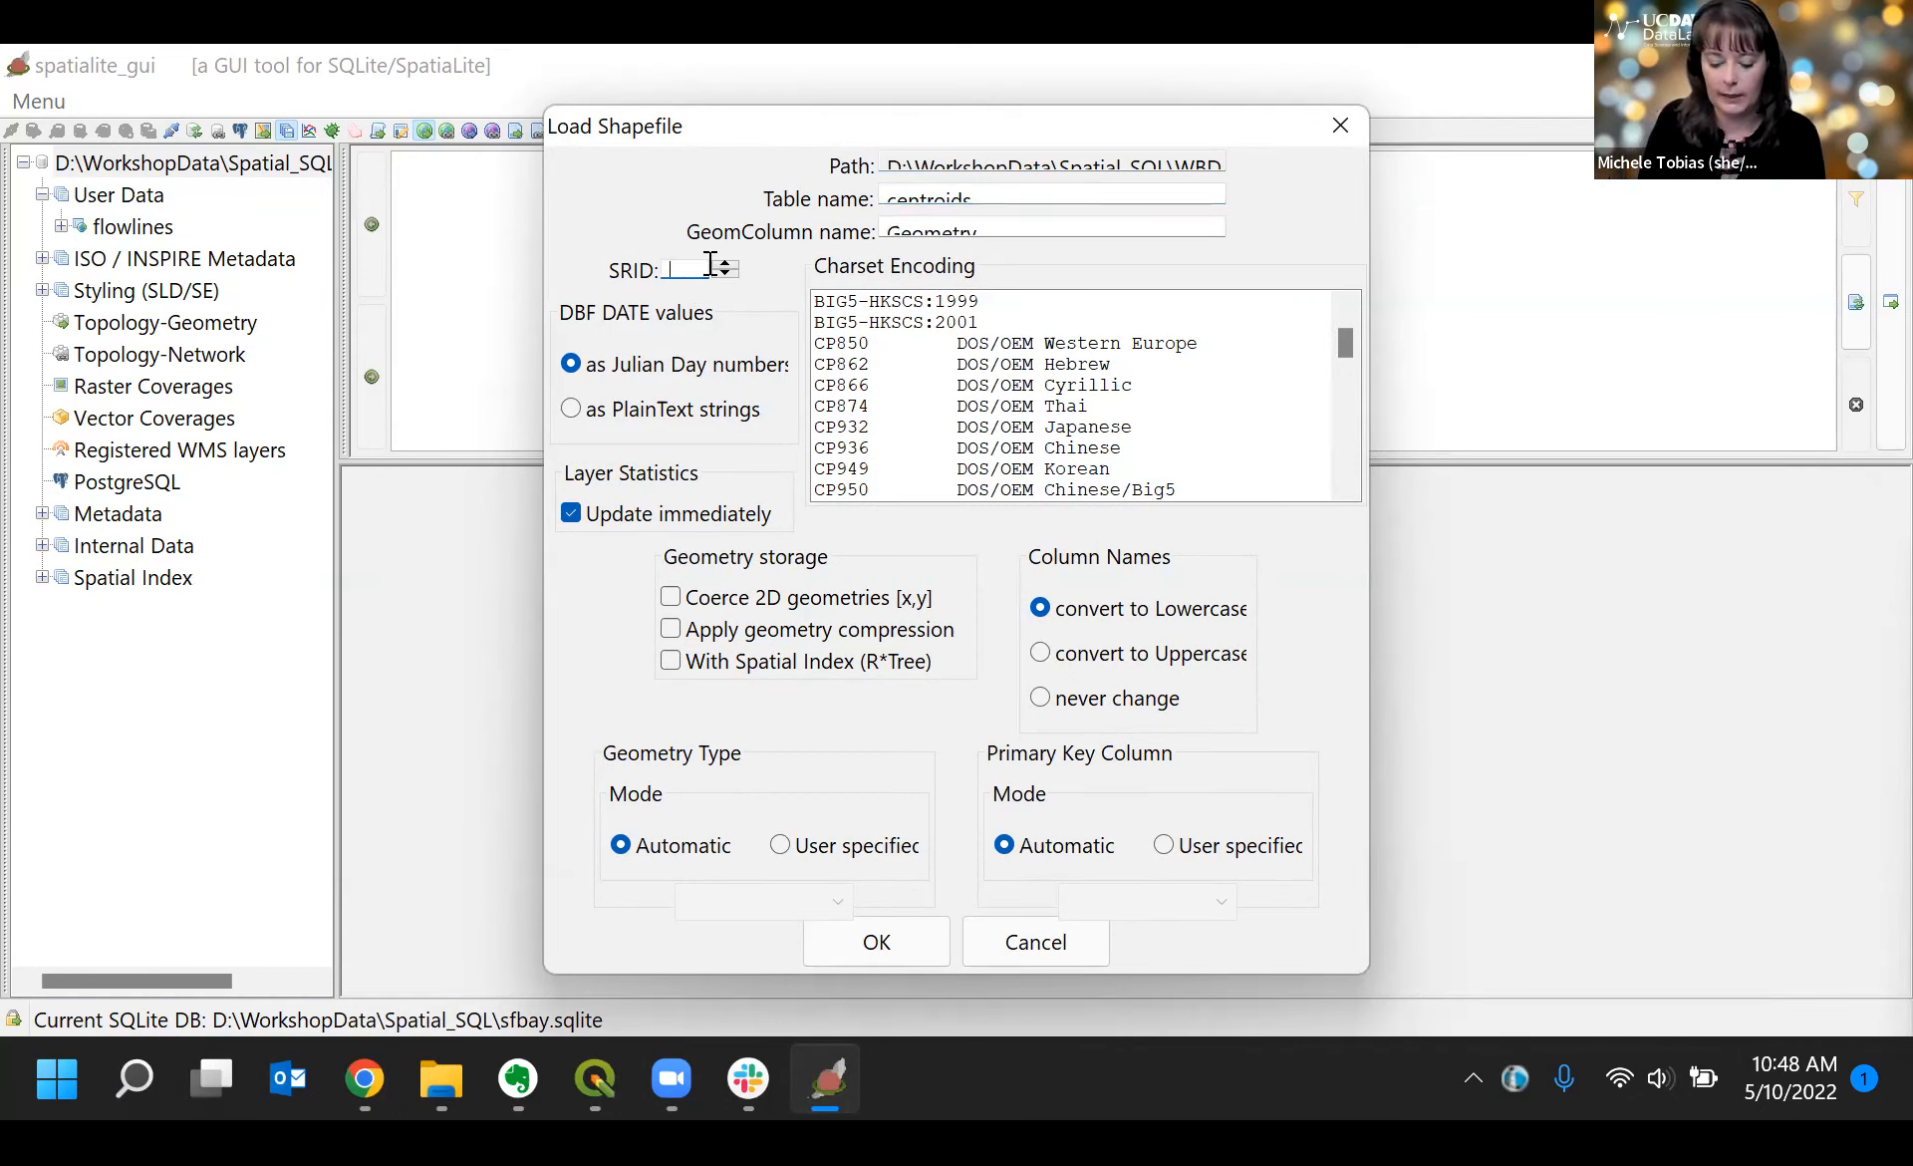
{"action": "type", "text": "3310"}
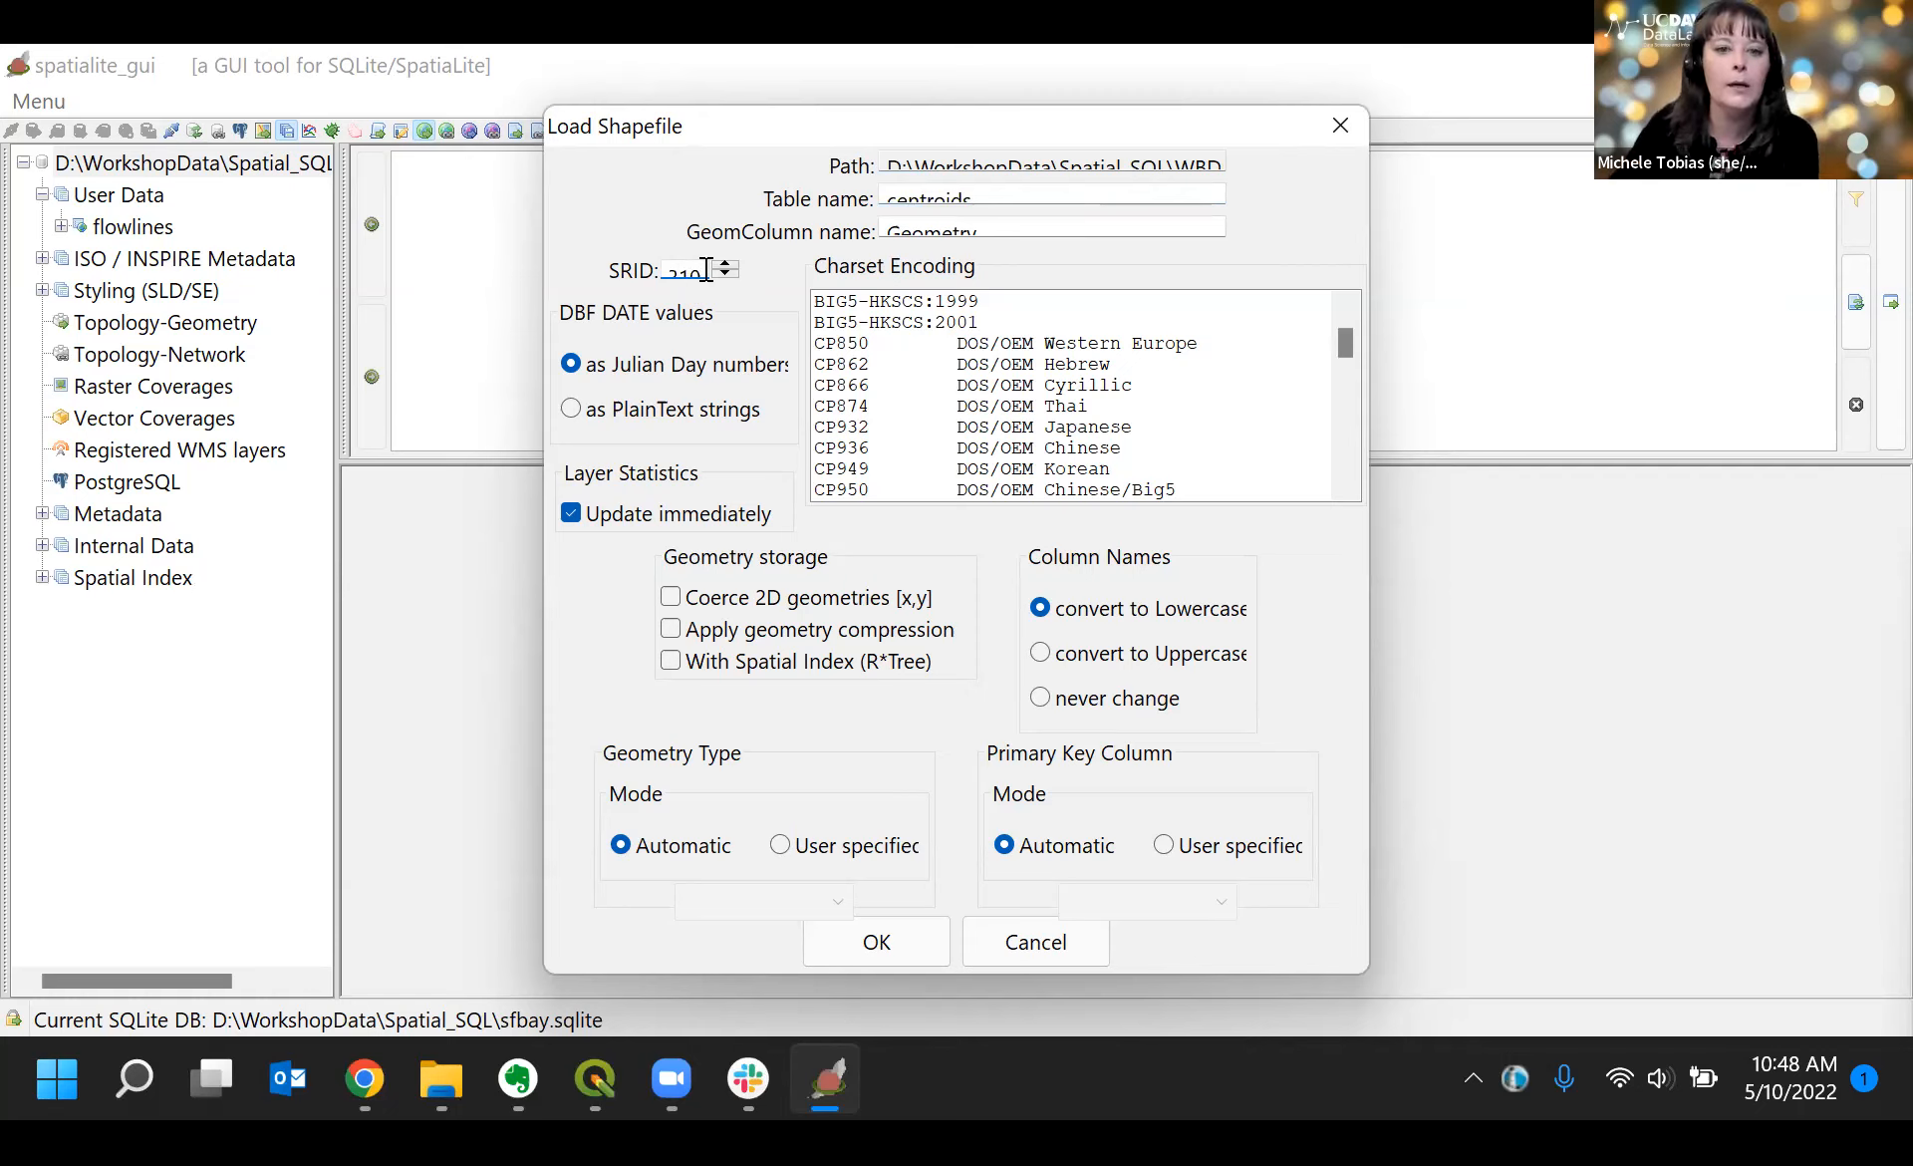
{"action": "left_click", "coordinate": [643, 411]}
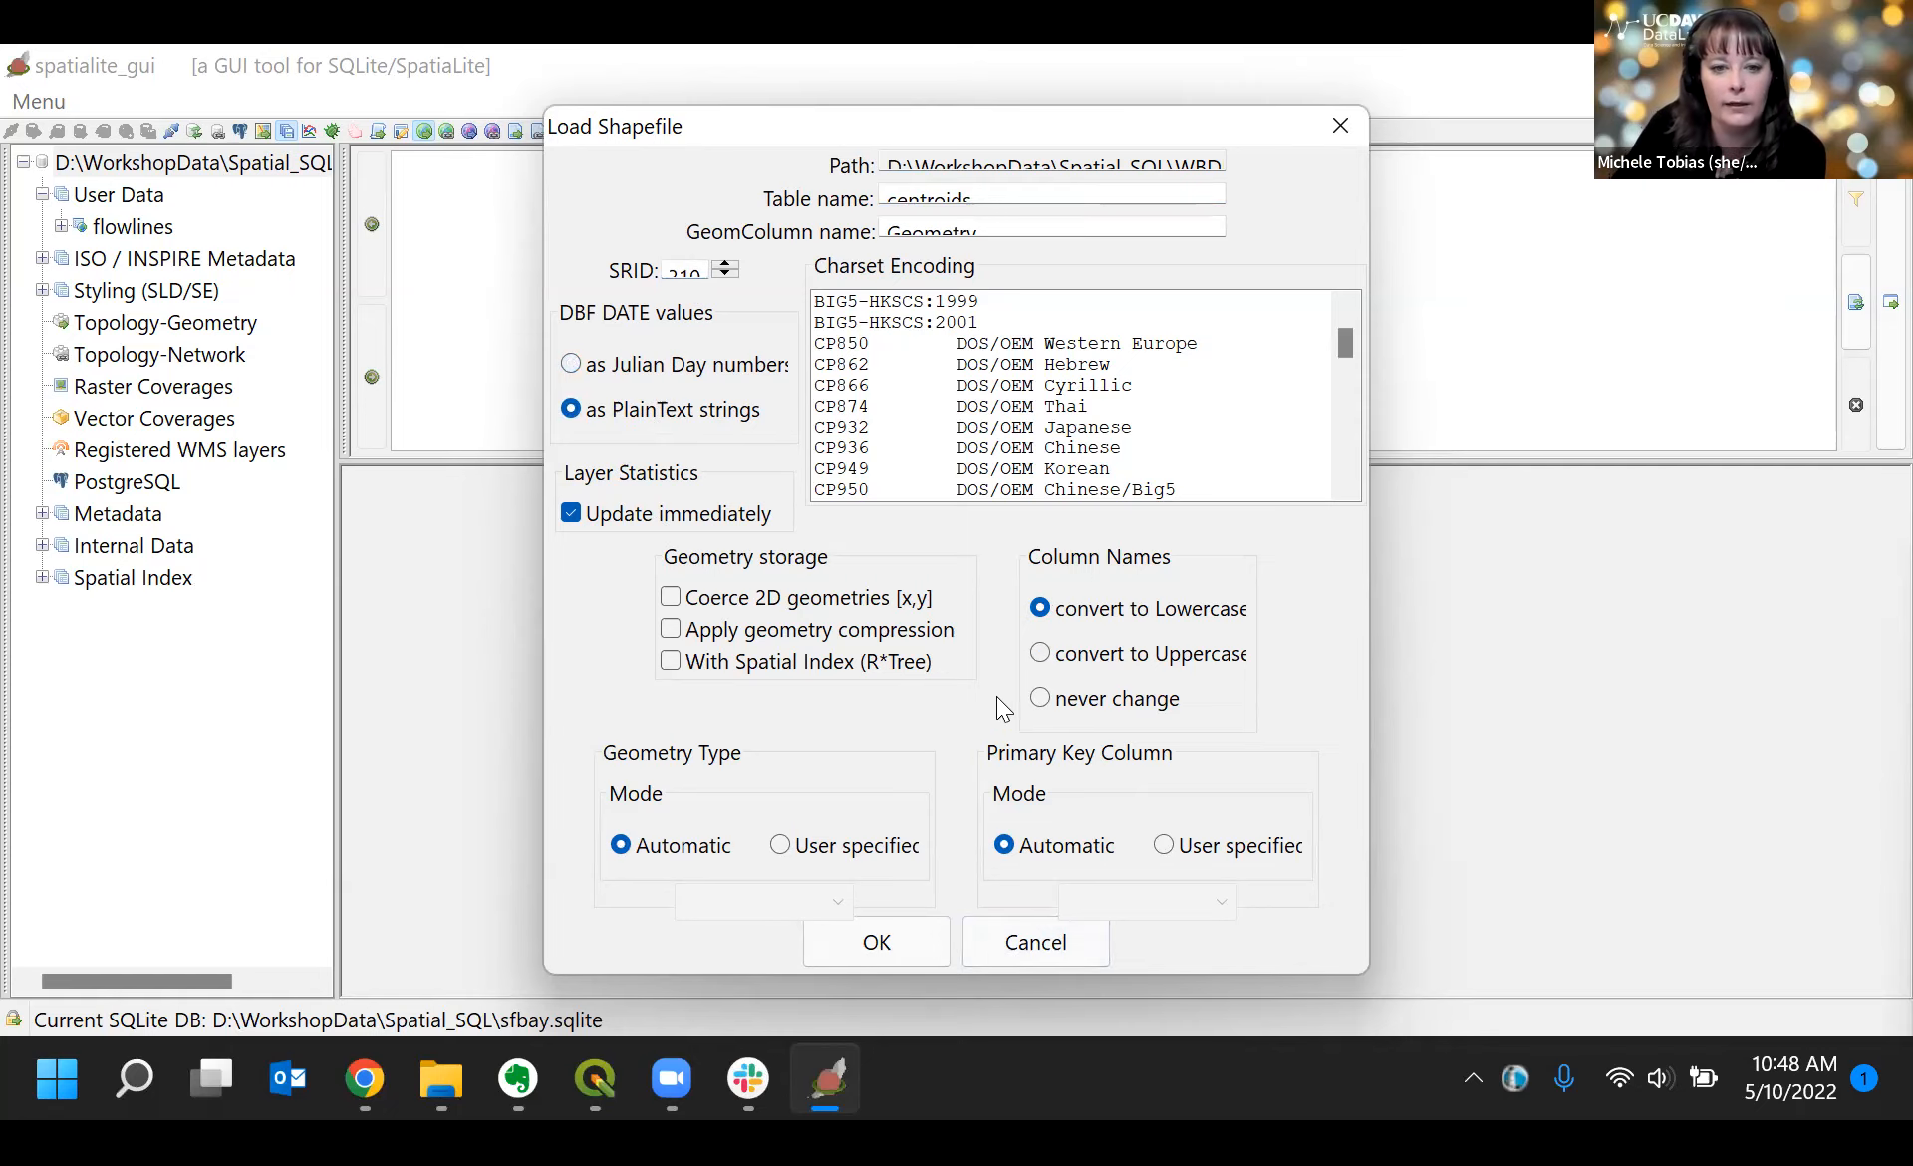
{"action": "left_click", "coordinate": [879, 943]}
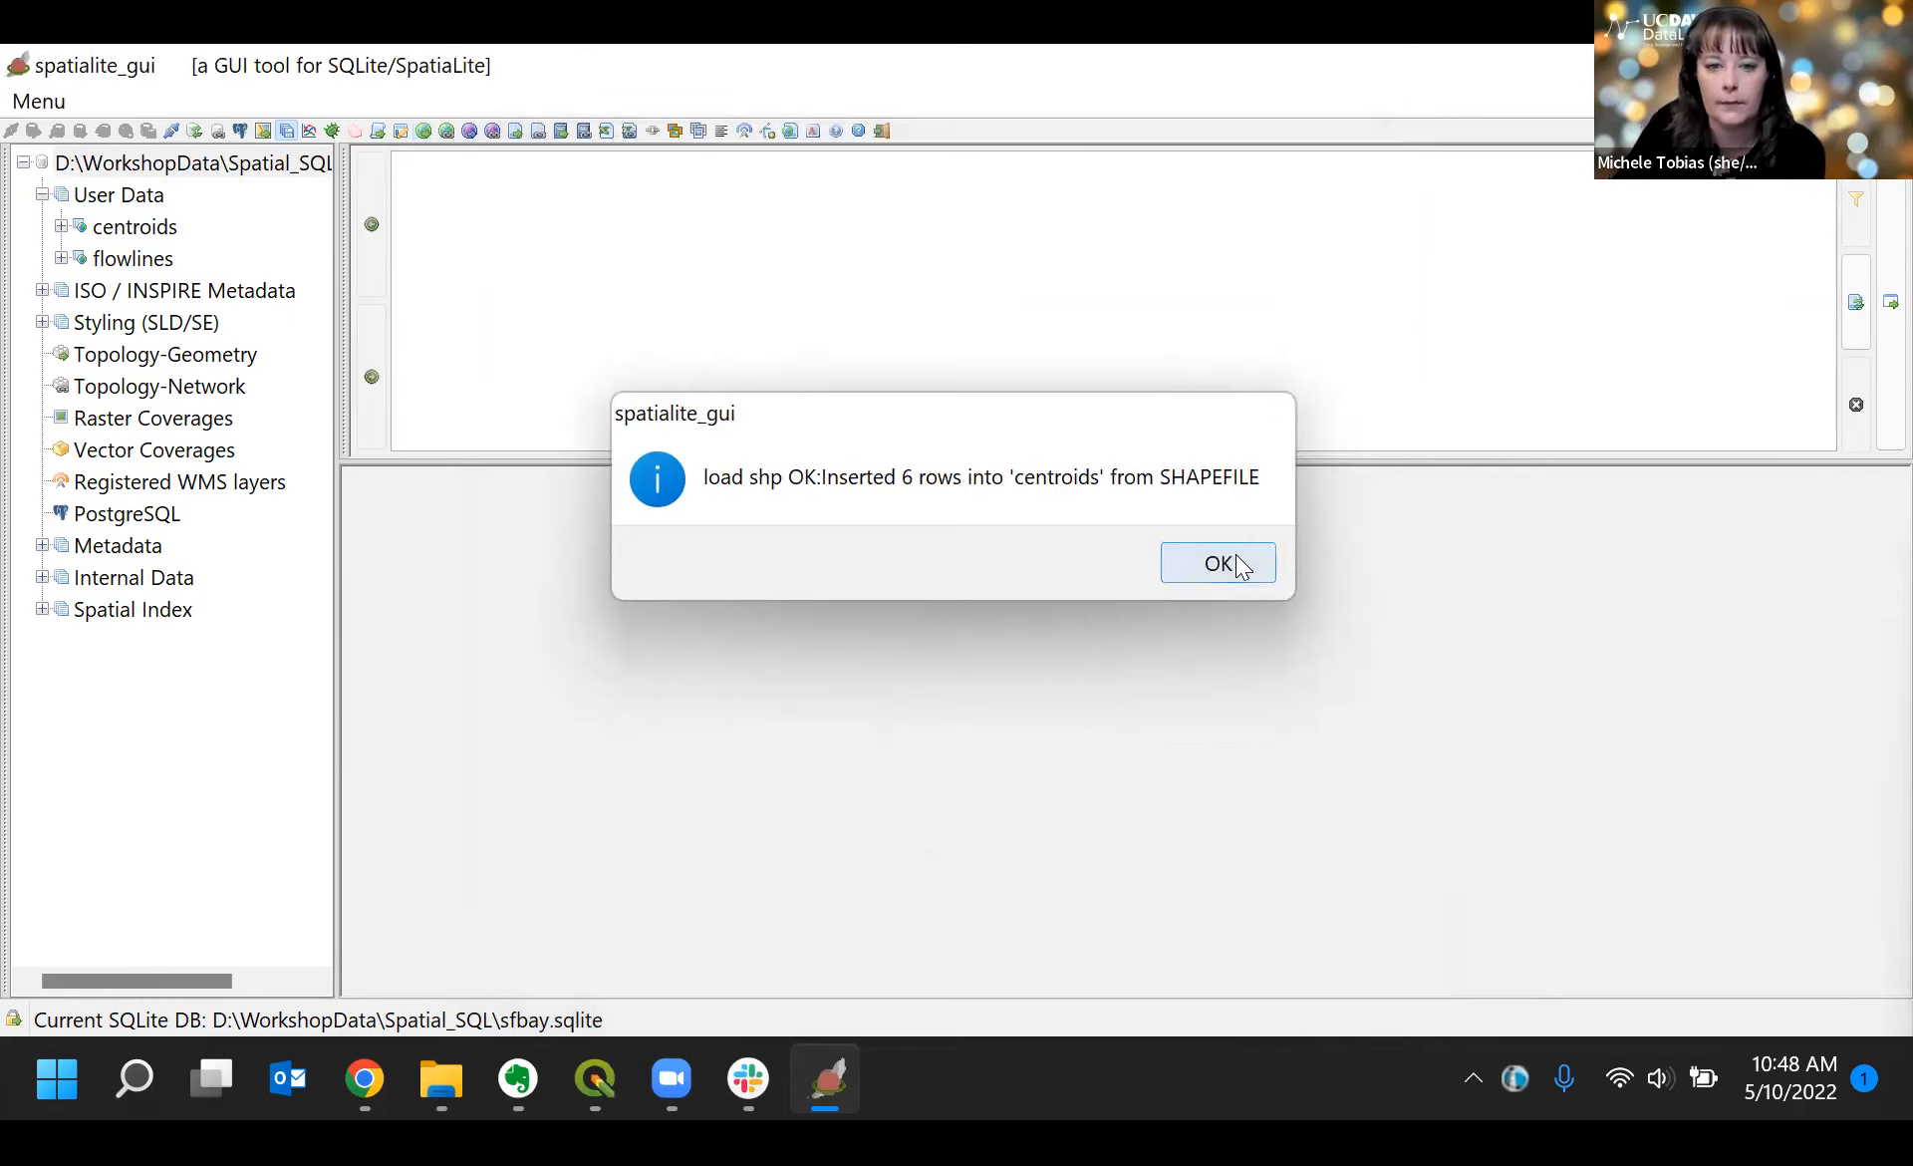
{"action": "left_click", "coordinate": [1237, 564]}
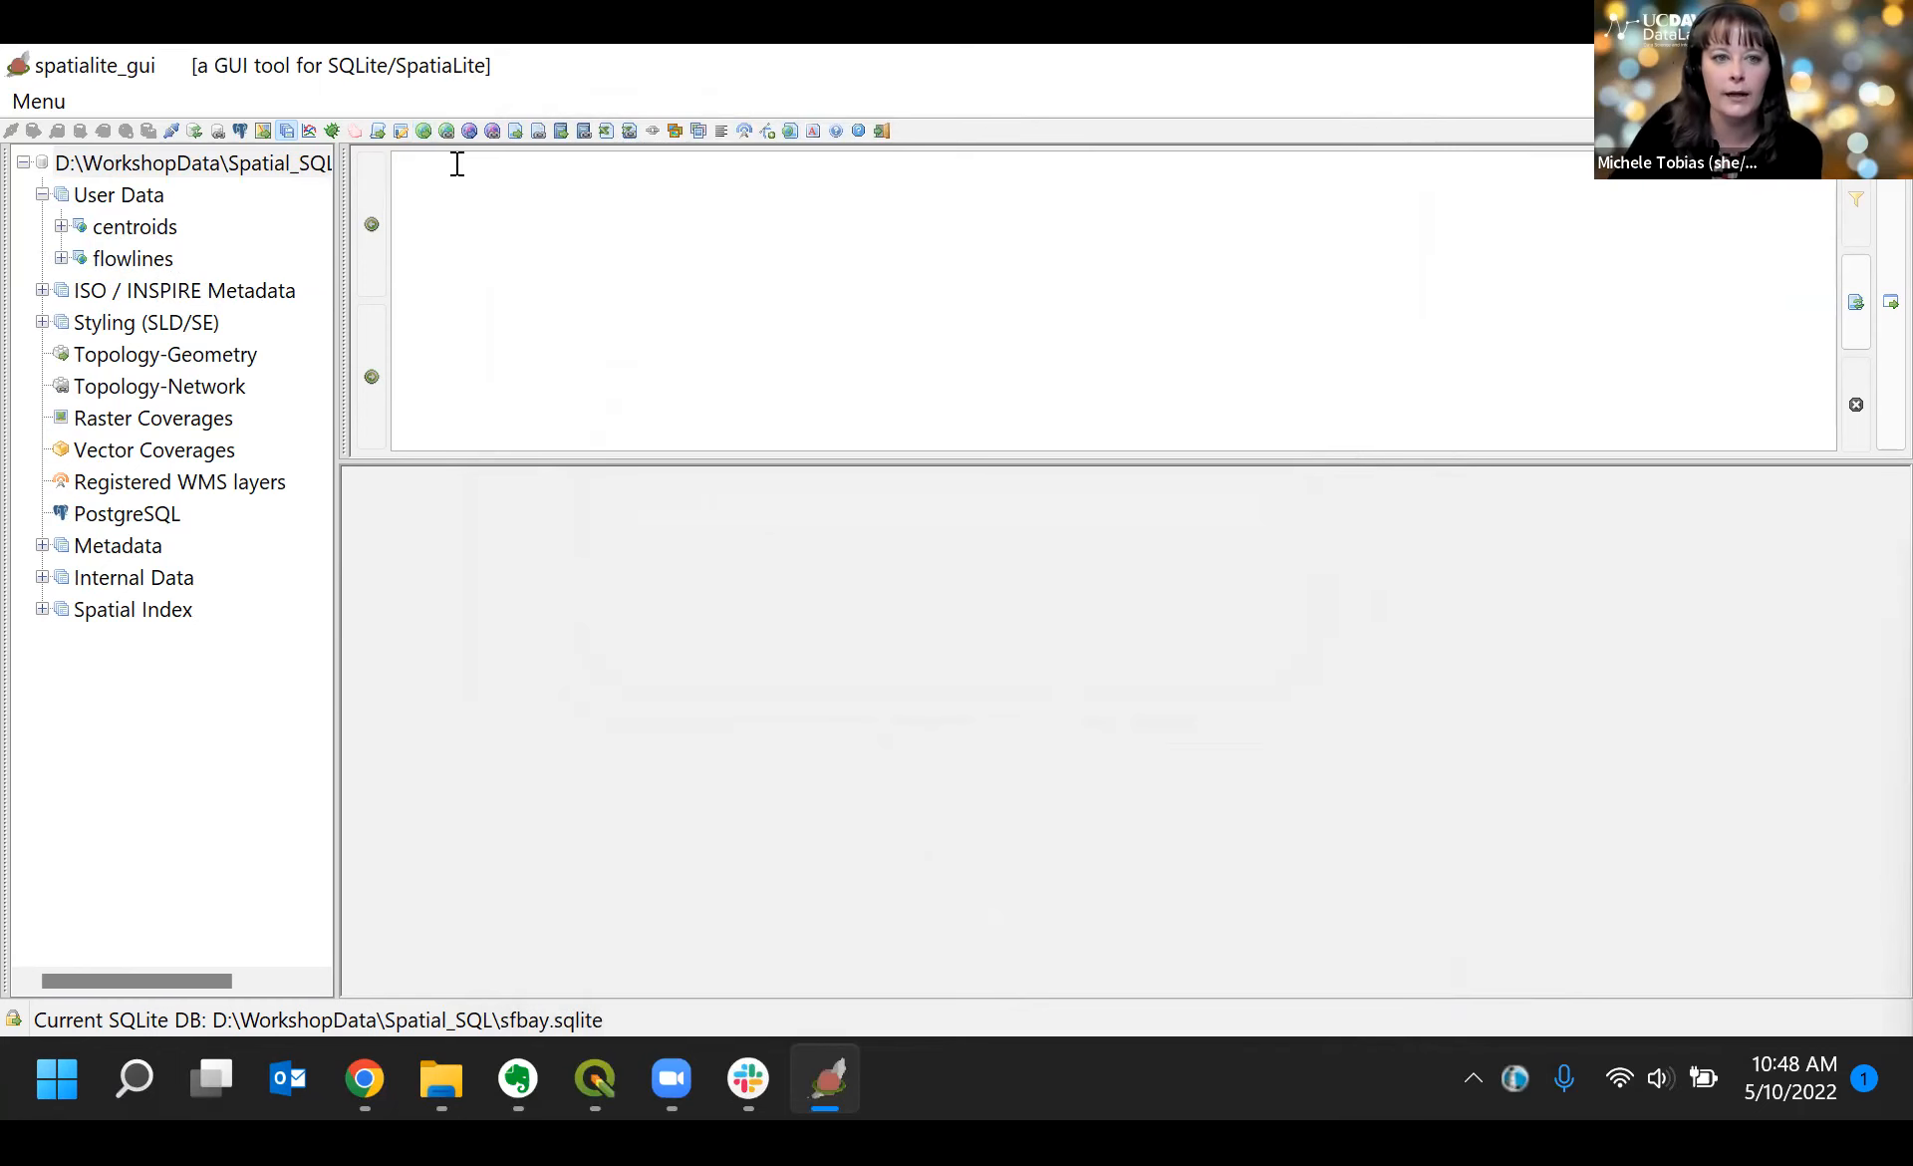
Step: Open WBDHU8_SF.shp for loading and set its table name to watersheds
{"action": "left_click", "coordinate": [425, 130]}
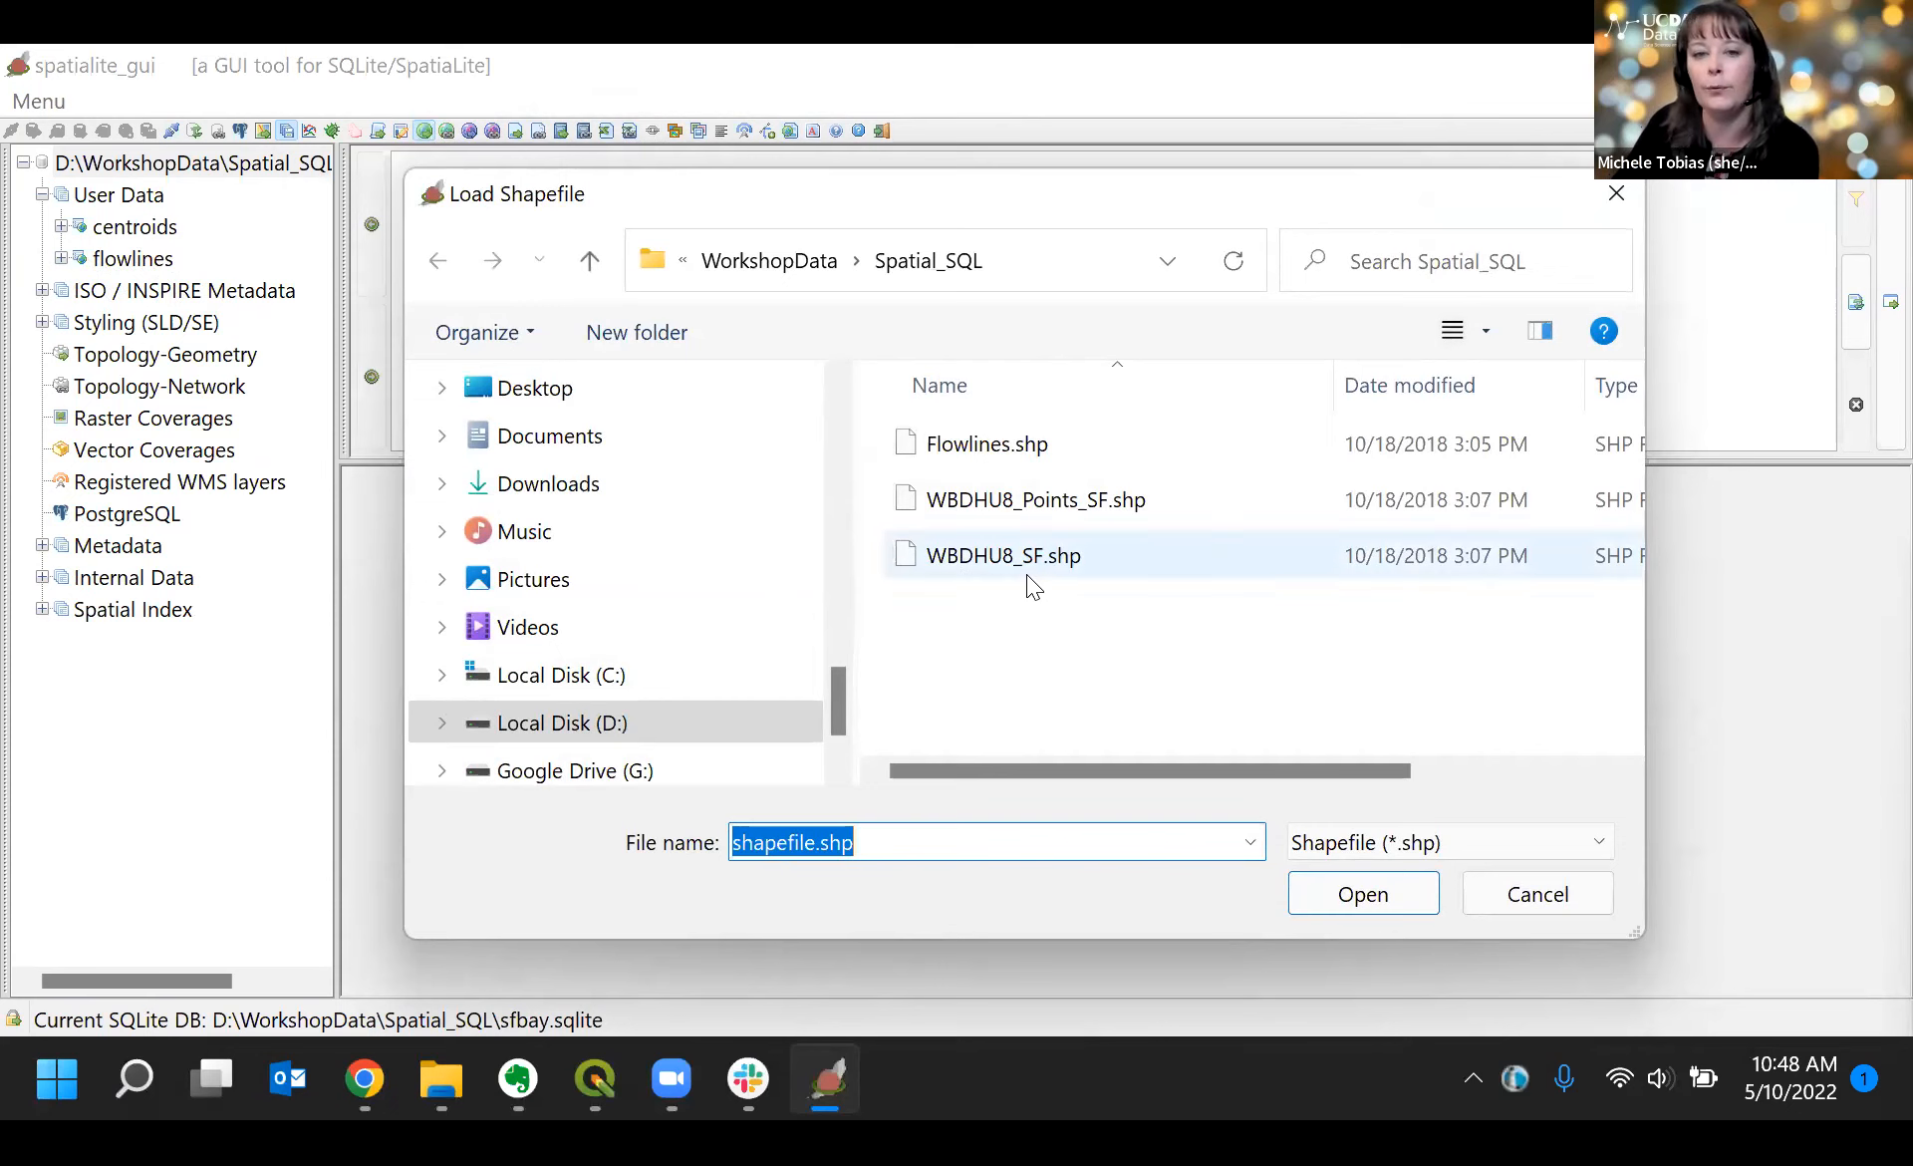
{"action": "left_click", "coordinate": [959, 565]}
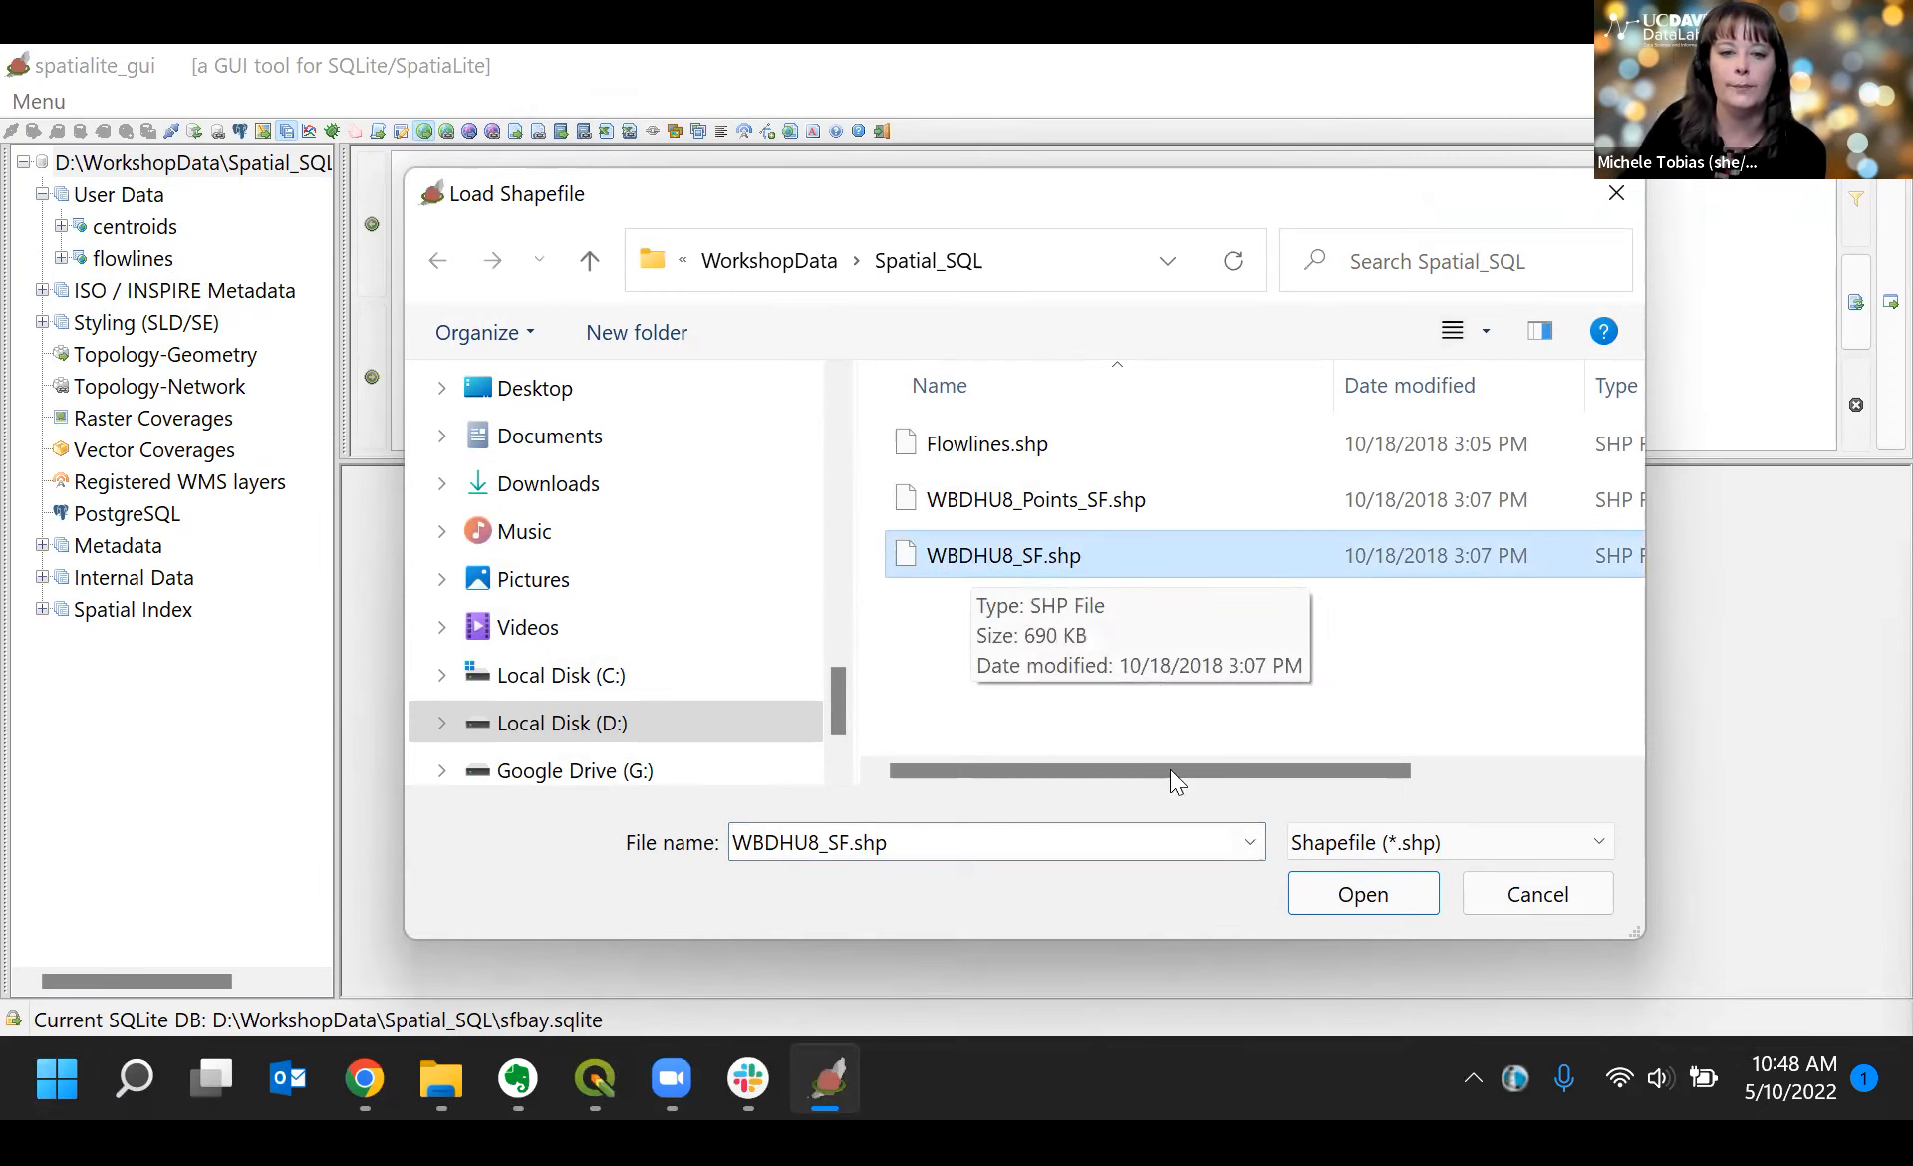
{"action": "left_click", "coordinate": [1362, 894]}
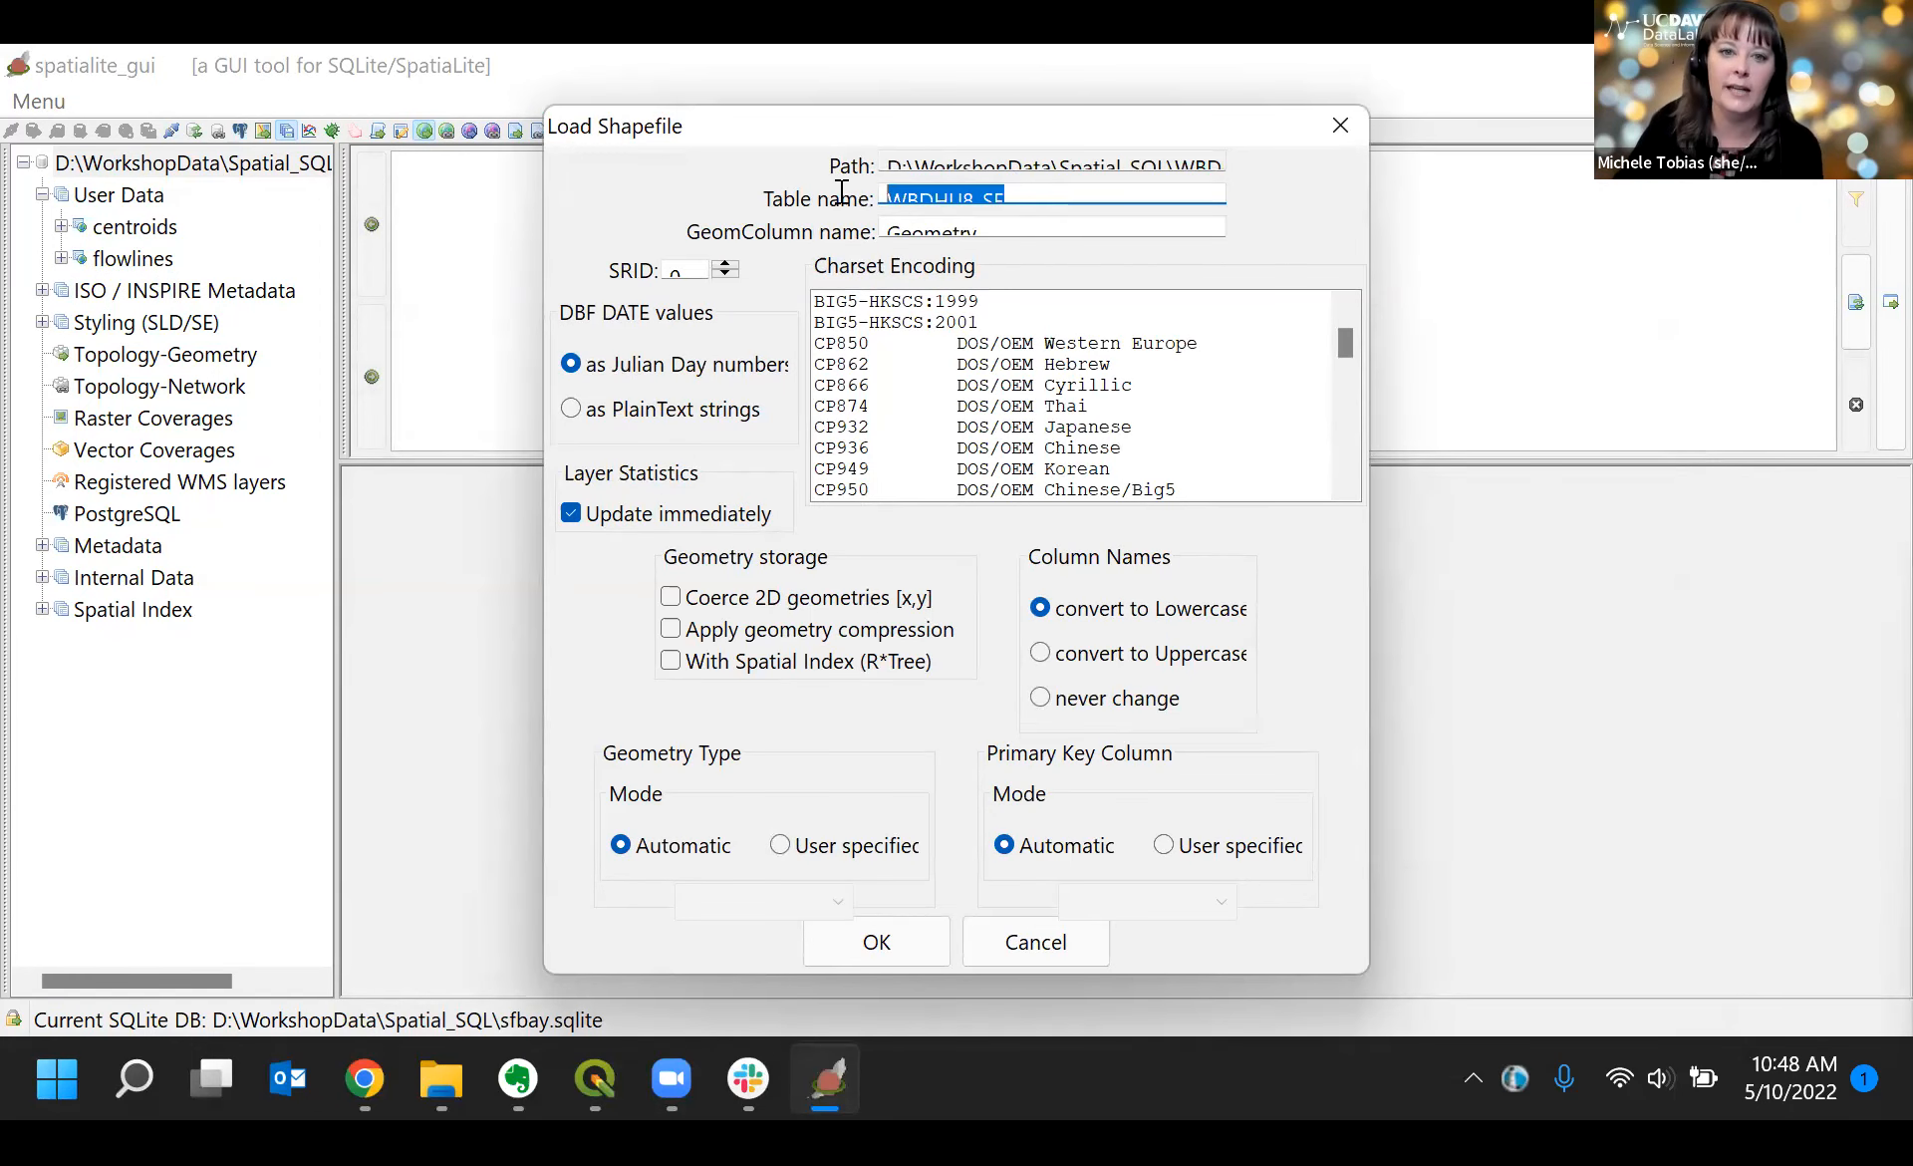
{"action": "type", "text": "watersheds"}
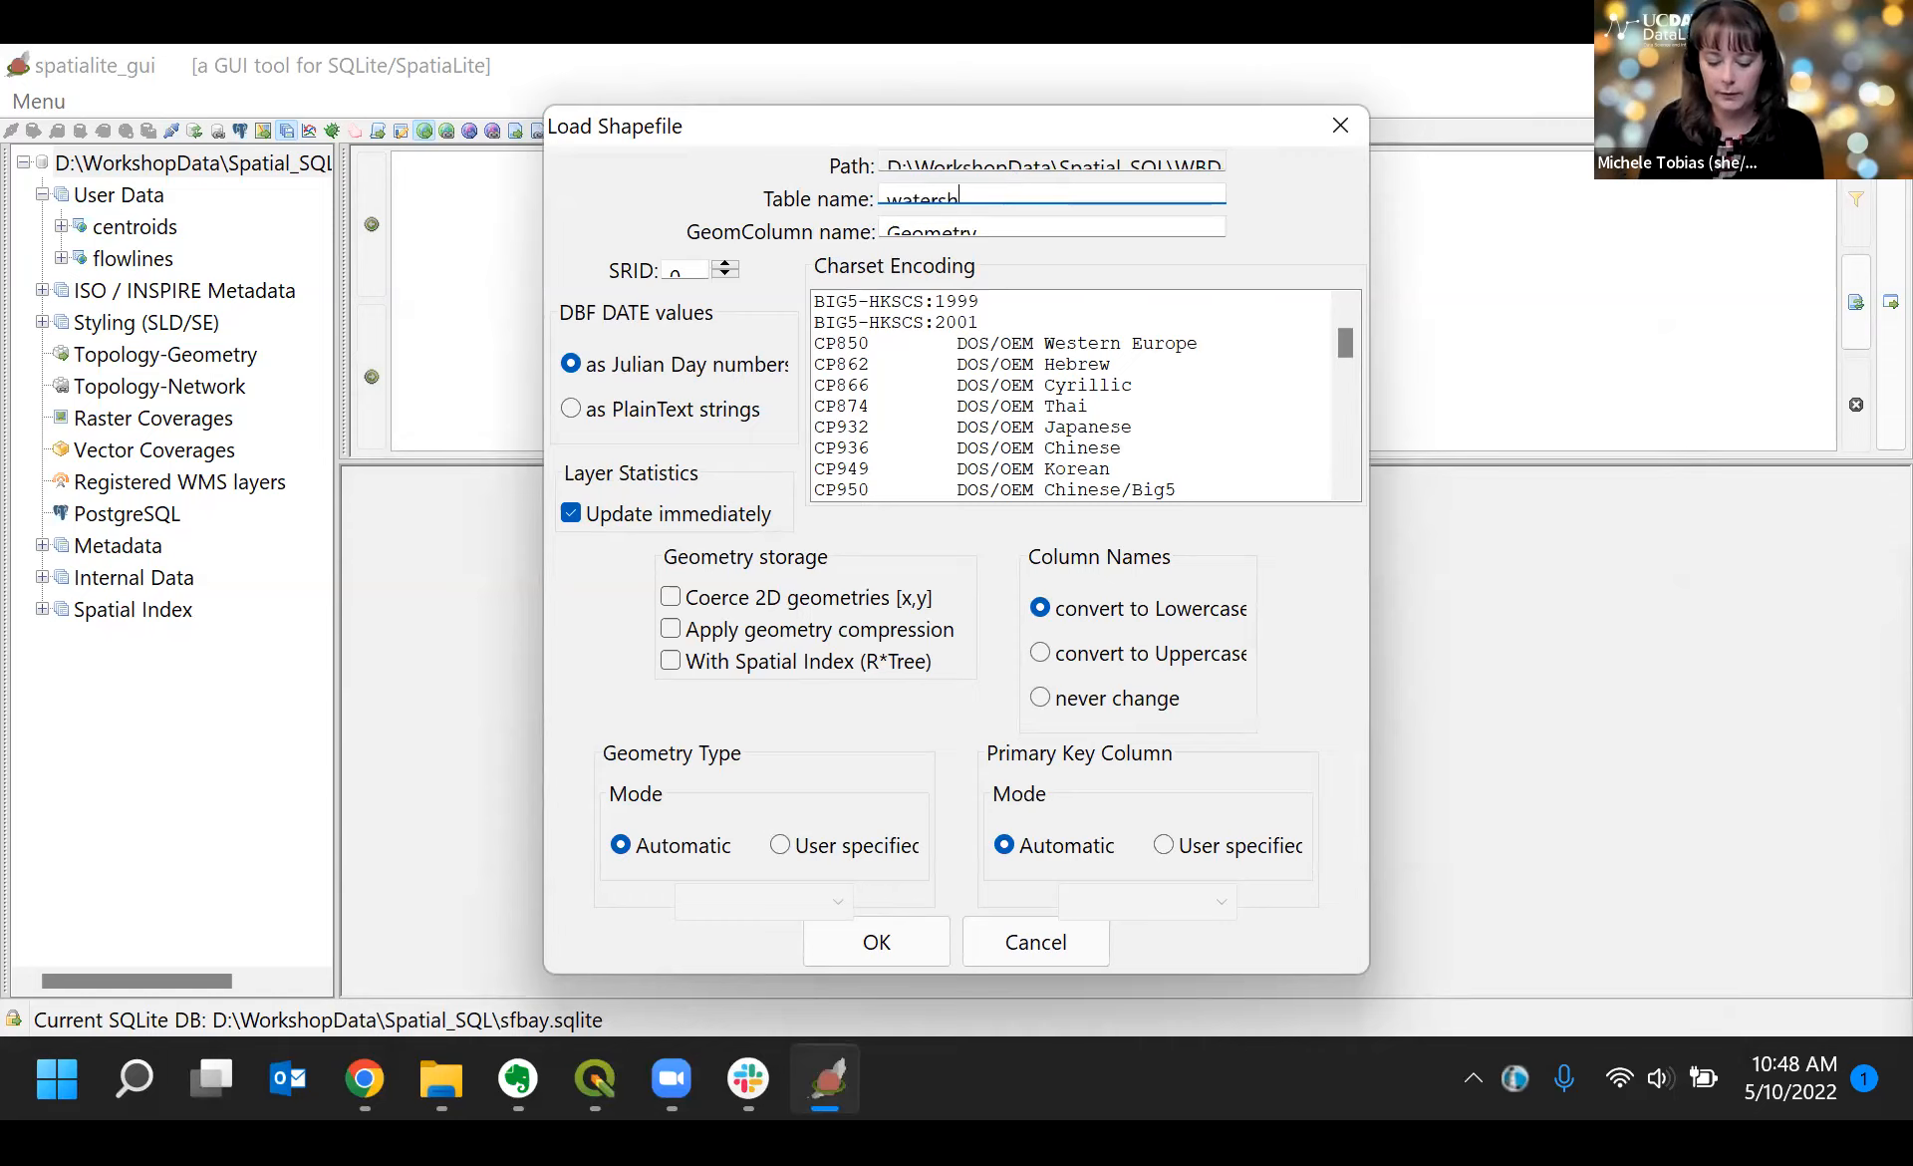
Step: Give the watersheds table SRID 3310 and PlainText string dates, and load its shapefile
{"action": "left_click", "coordinate": [684, 269]}
{"action": "key", "text": "BackSpace"}
{"action": "type", "text": "3310"}
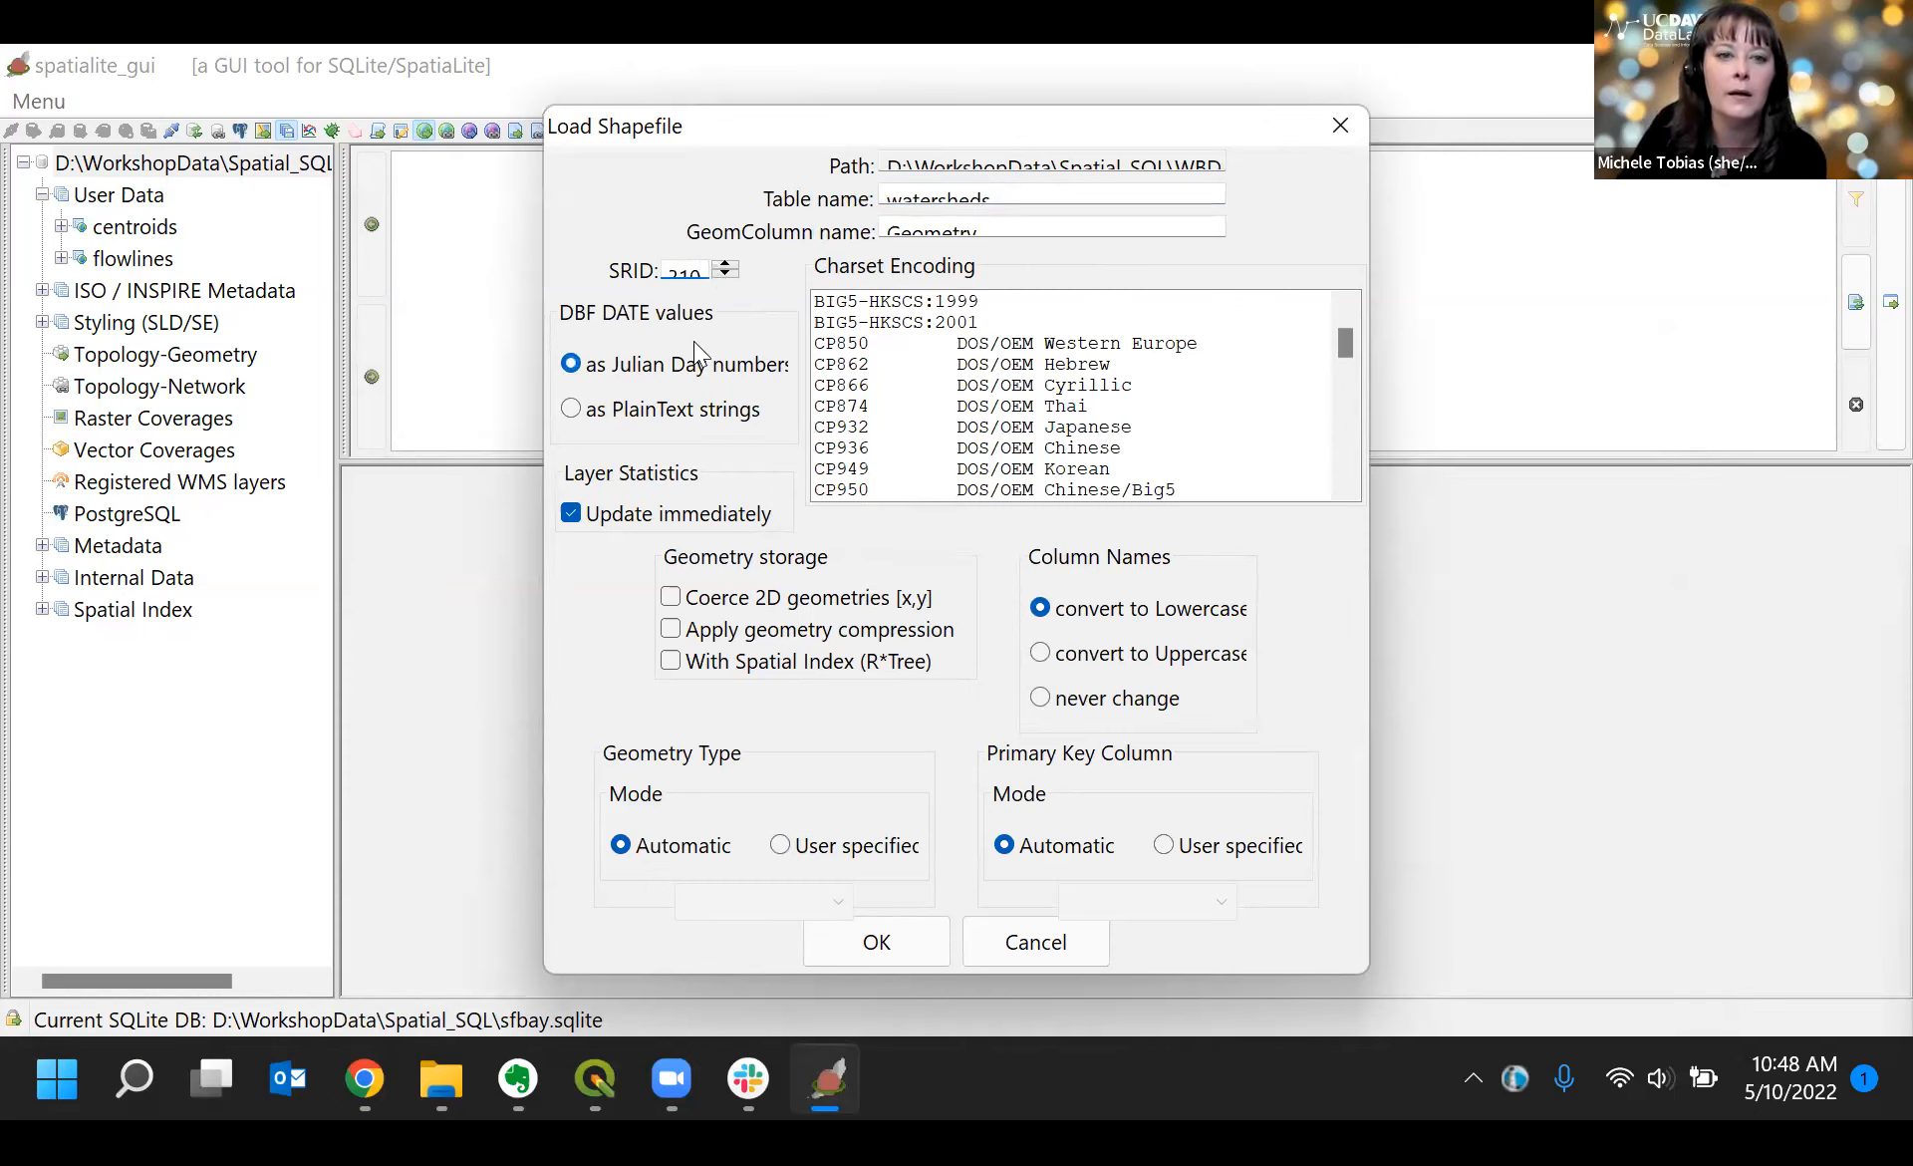
{"action": "key", "text": "BackSpace"}
{"action": "key", "text": "BackSpace"}
{"action": "key", "text": "BackSpace"}
{"action": "key", "text": "BackSpace"}
{"action": "type", "text": "331"}
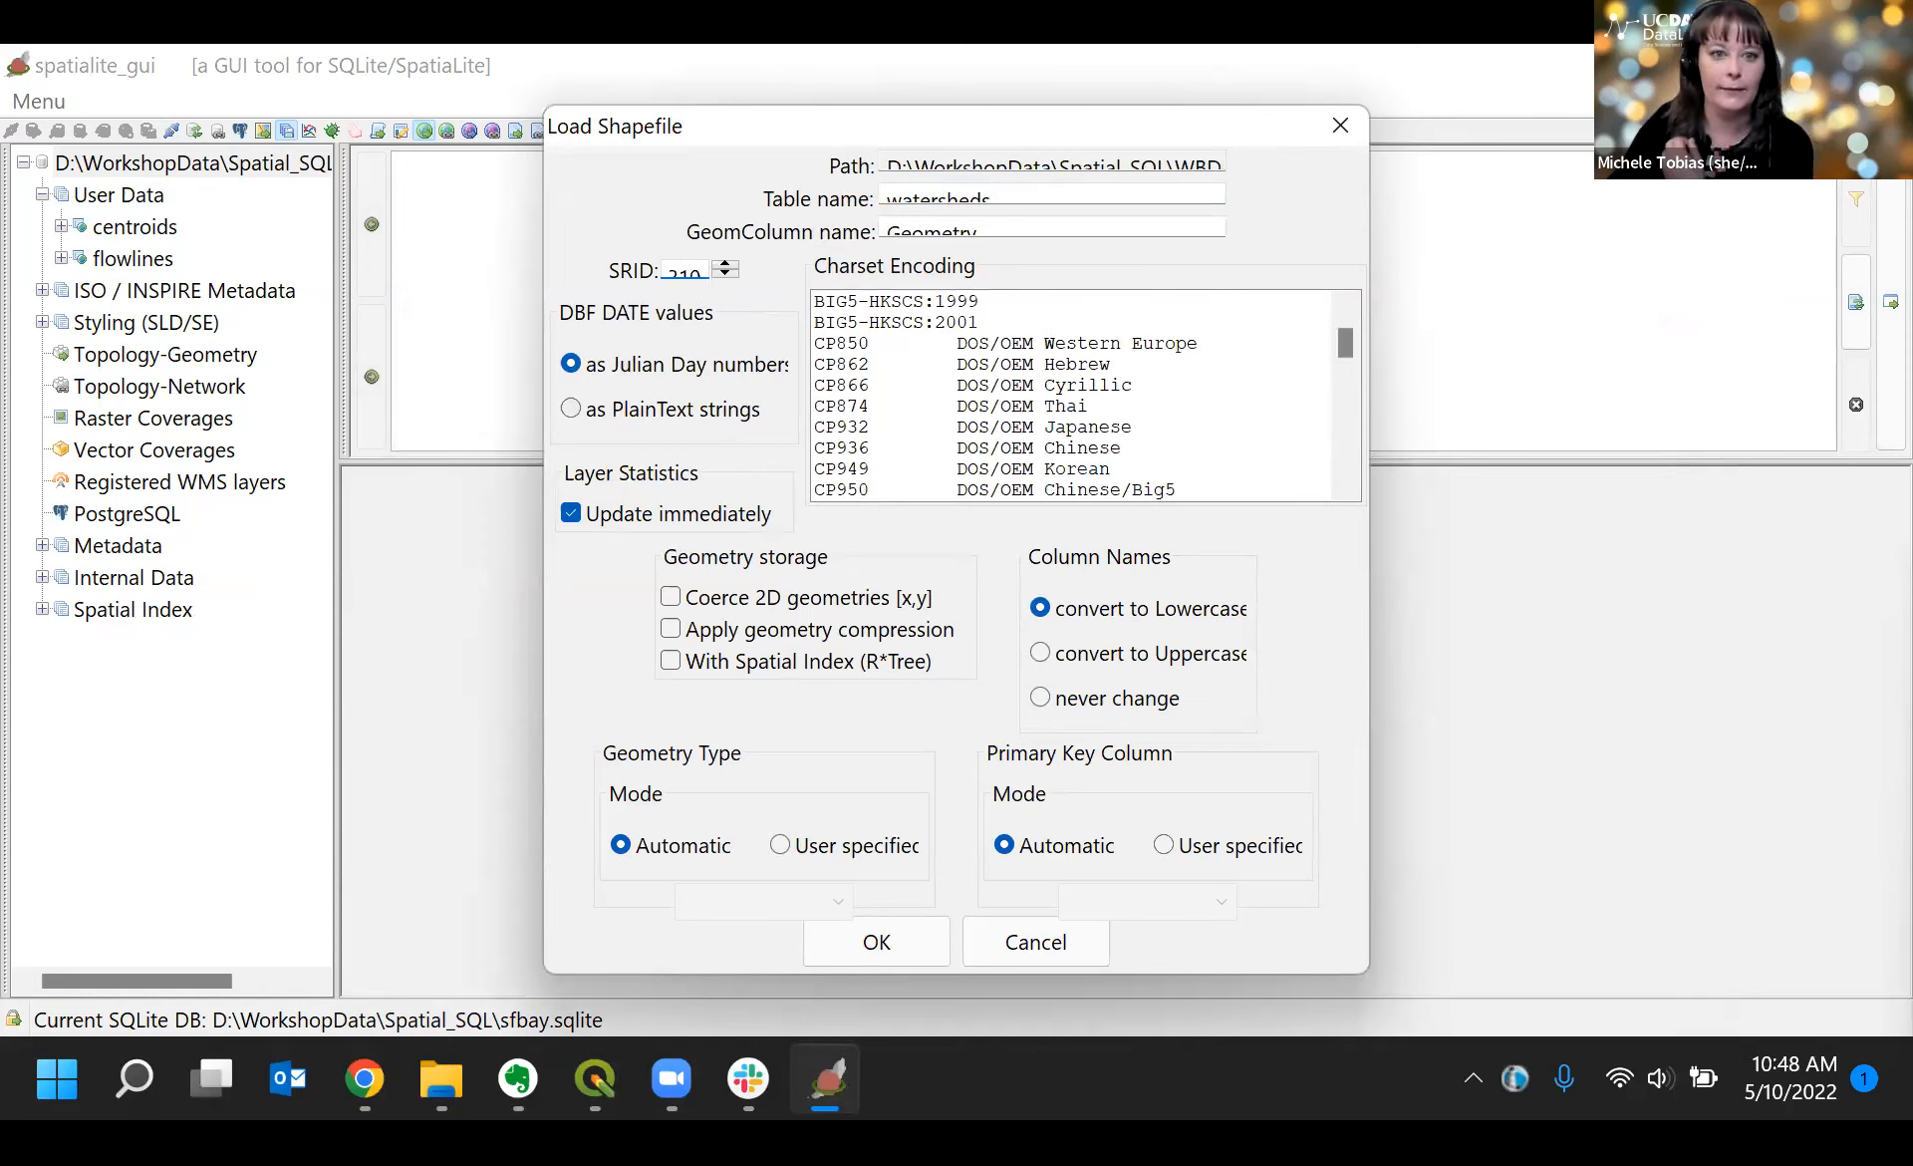
{"action": "left_click", "coordinate": [570, 409]}
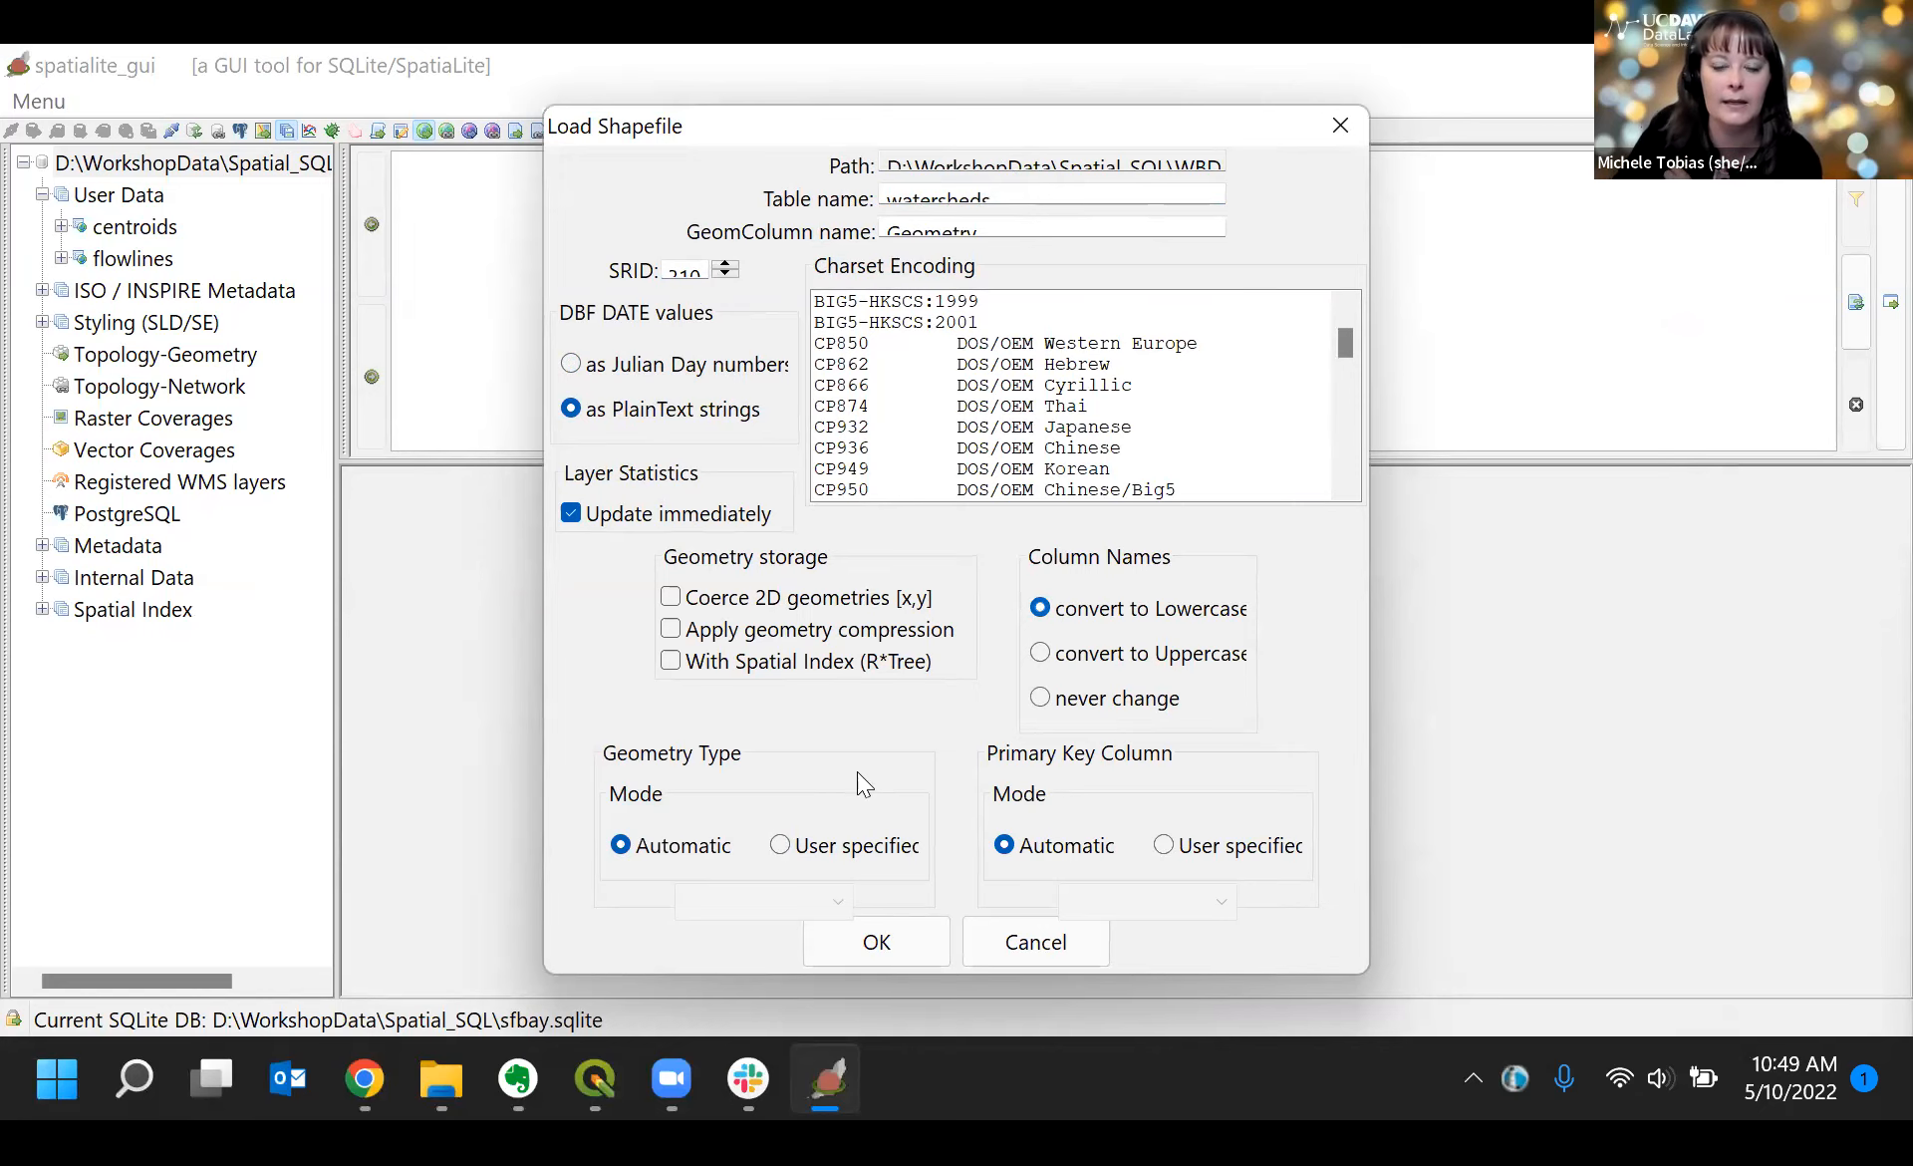
{"action": "left_click", "coordinate": [877, 944]}
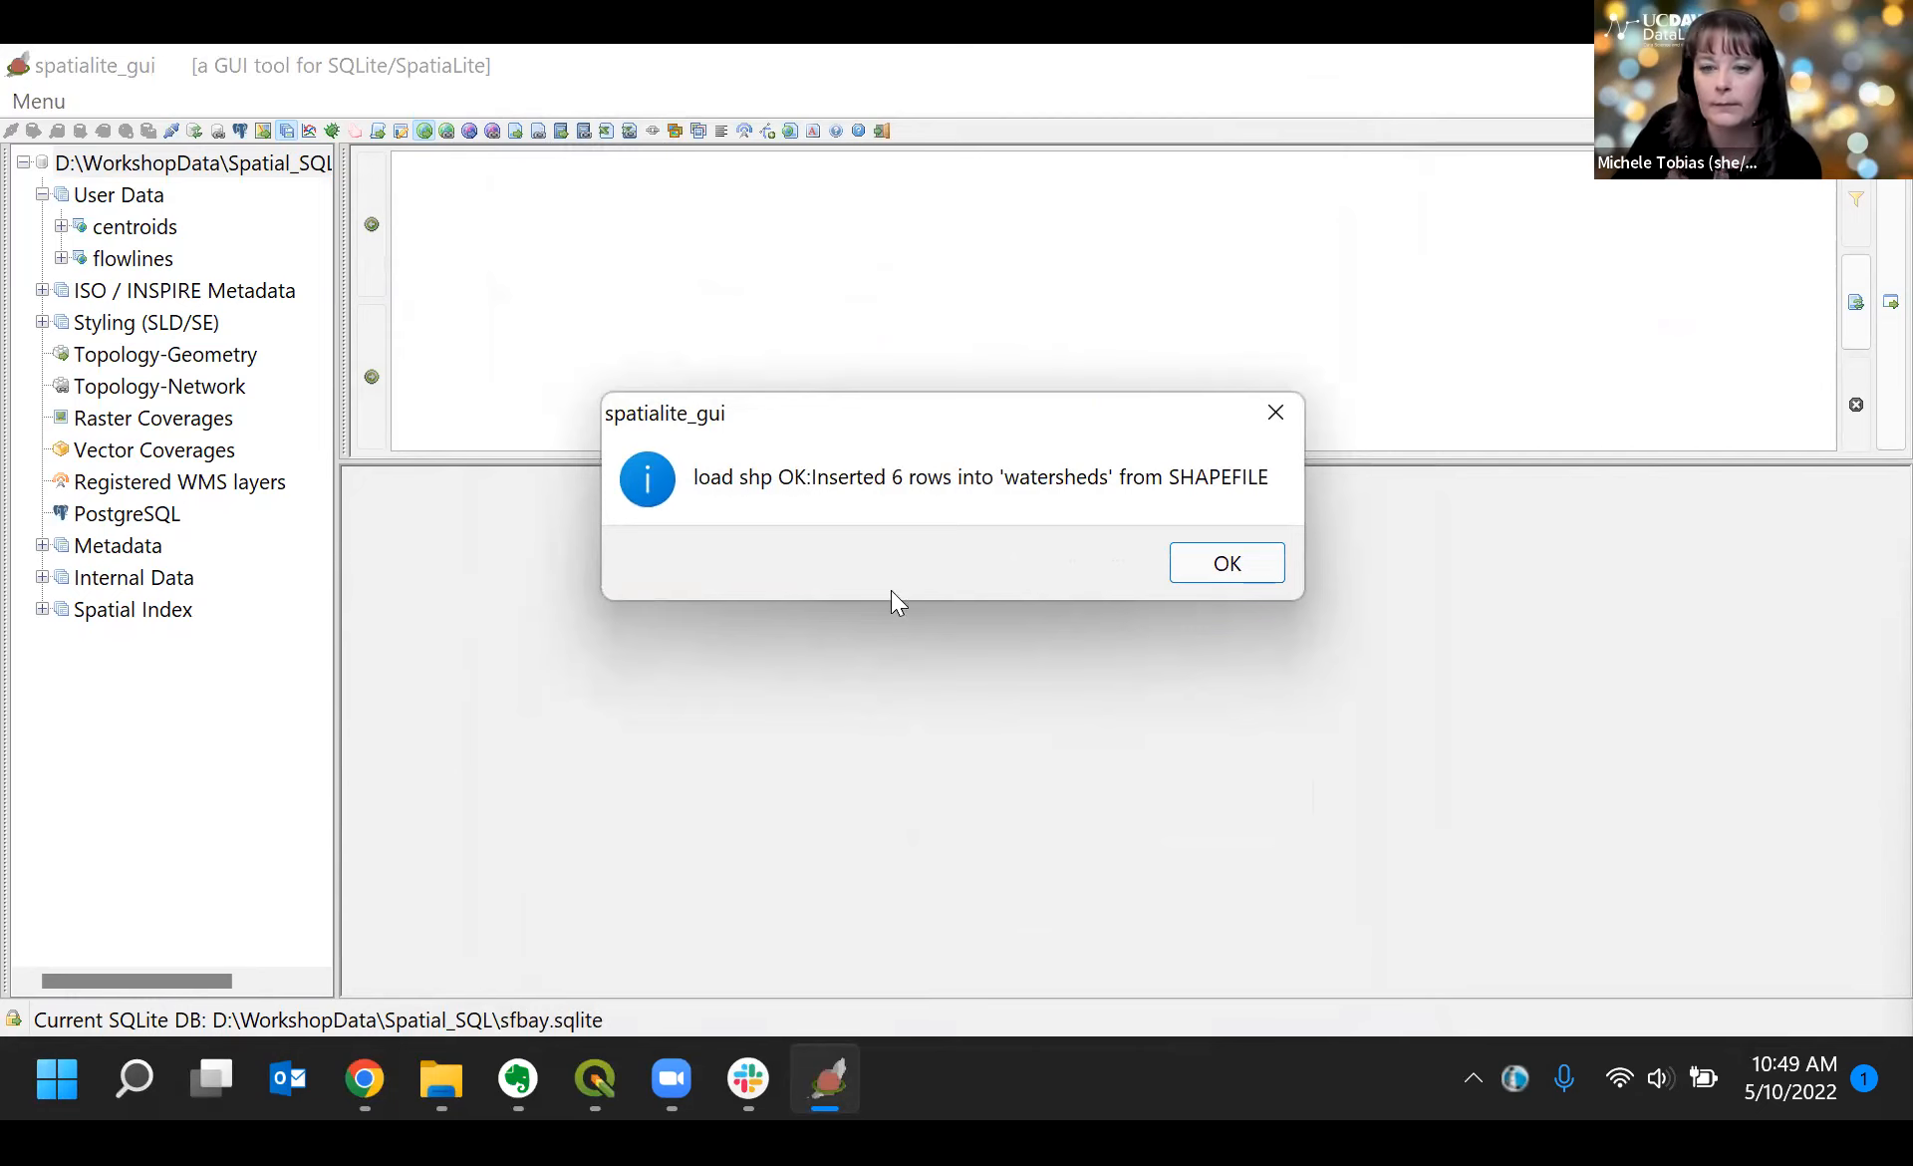
{"action": "left_click", "coordinate": [1246, 565]}
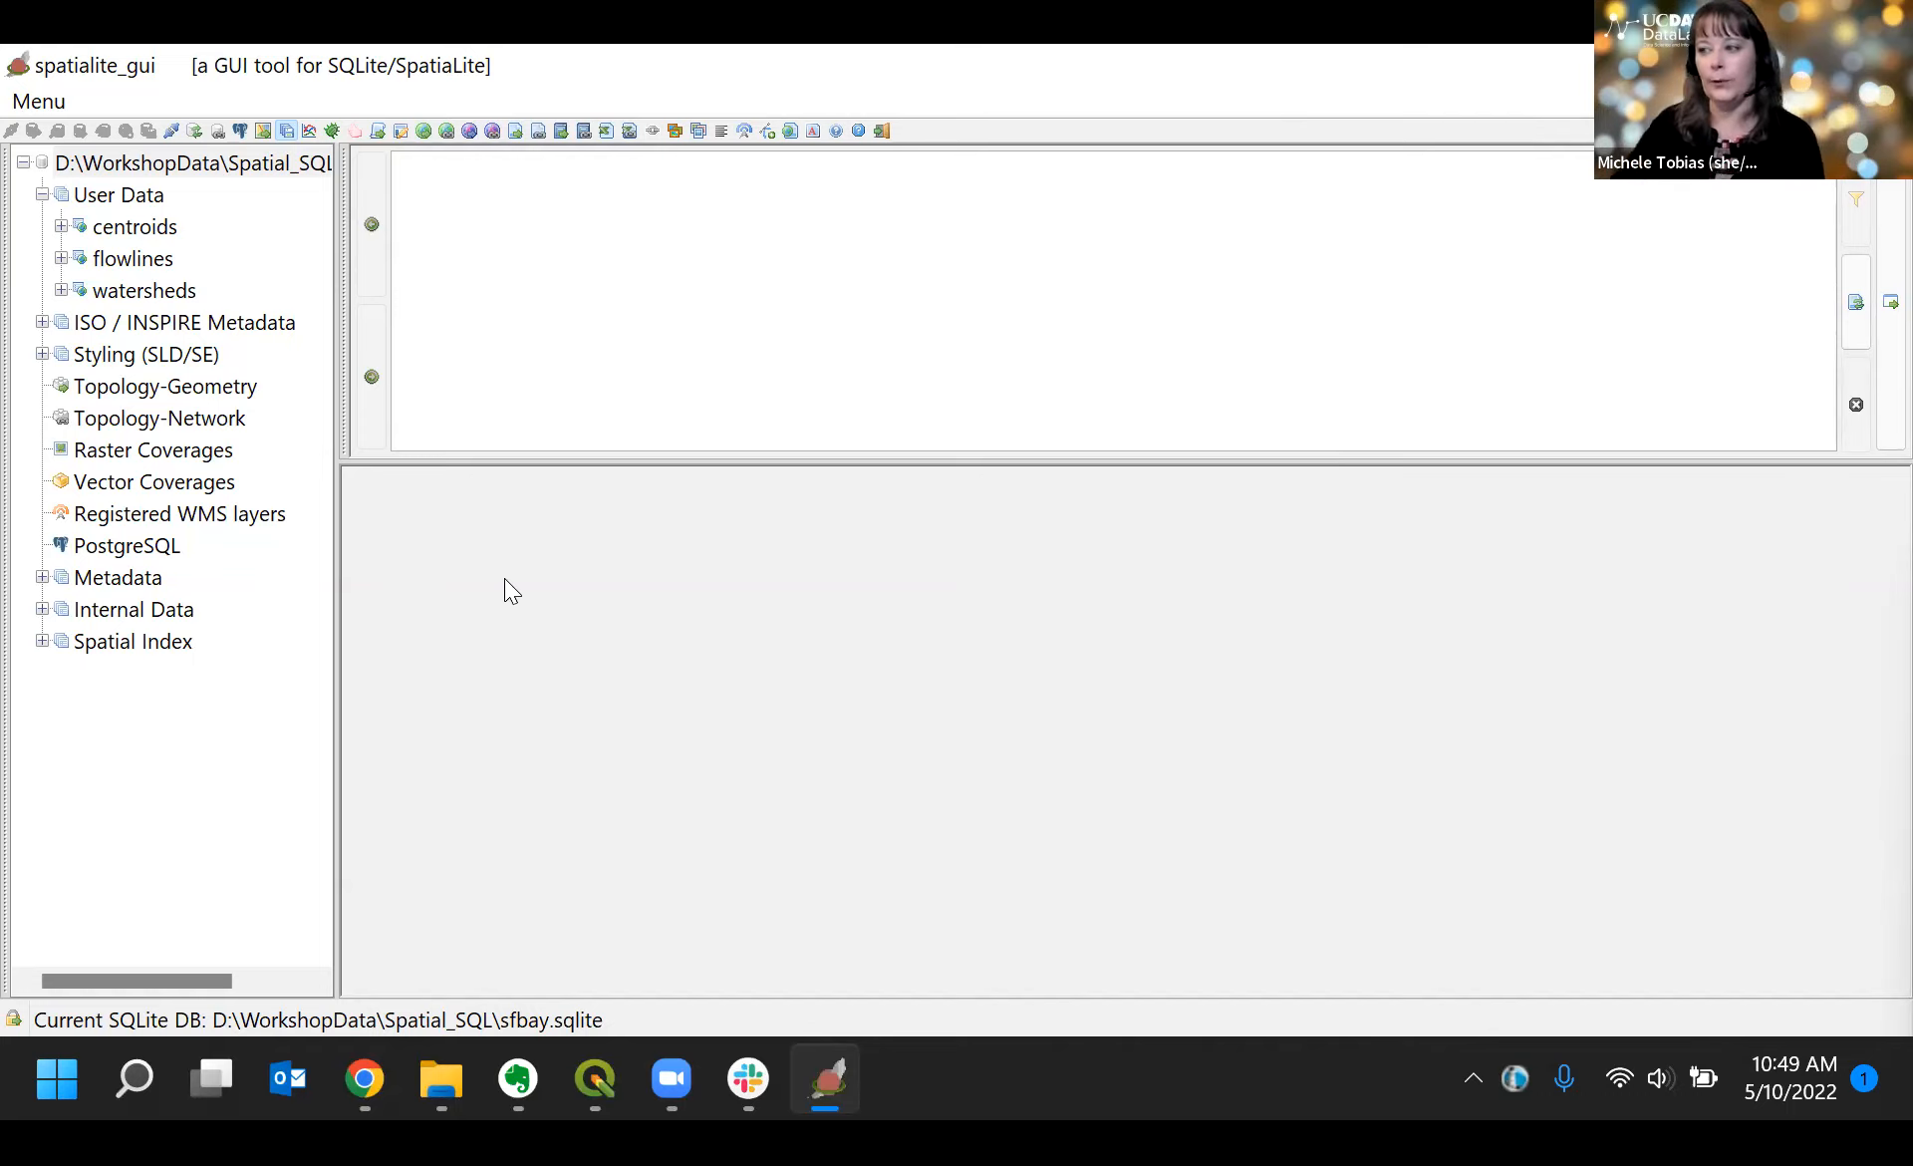
Step: Write and run the query SELECT * FROM flowlines; to retrieve every column of the flowlines table
{"action": "key", "text": "alt+Tab"}
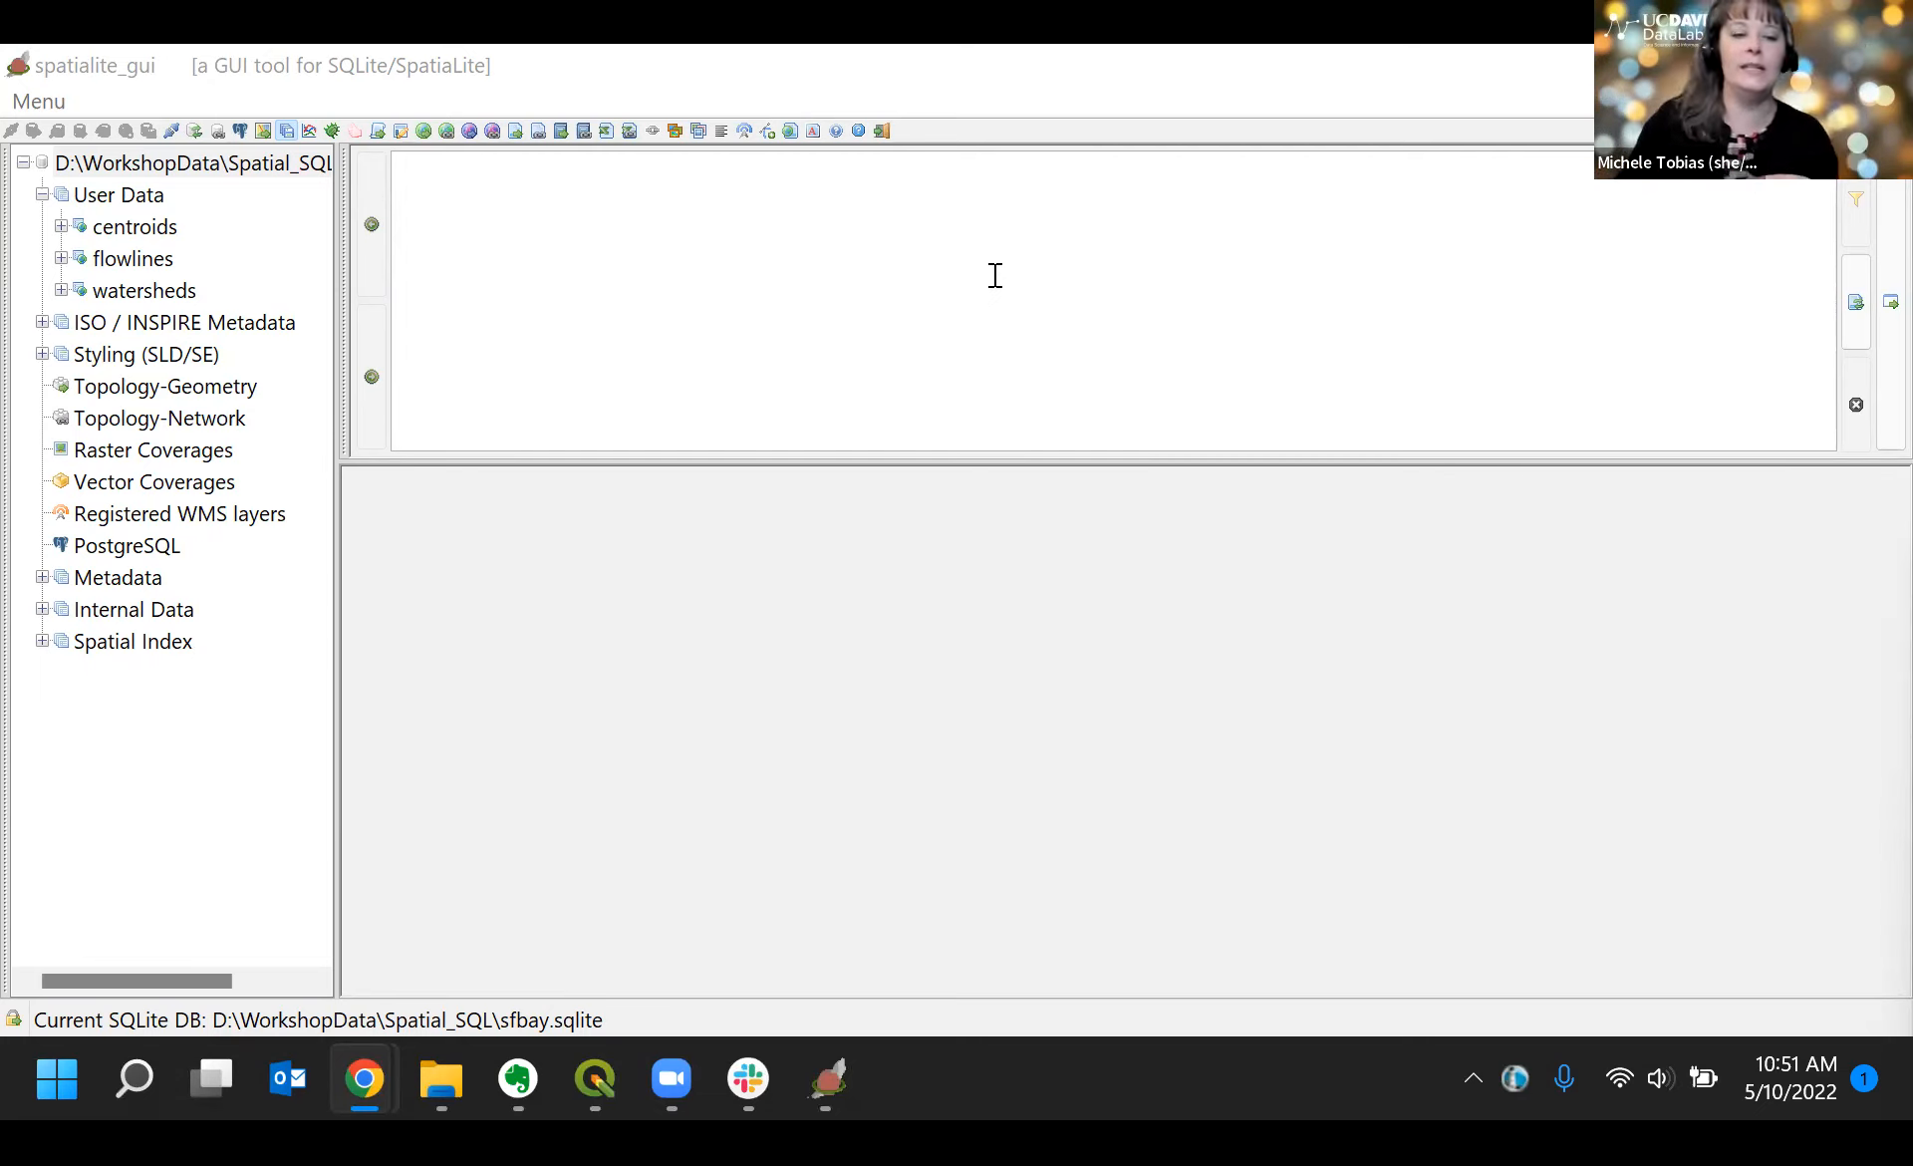
{"action": "left_click", "coordinate": [982, 201]}
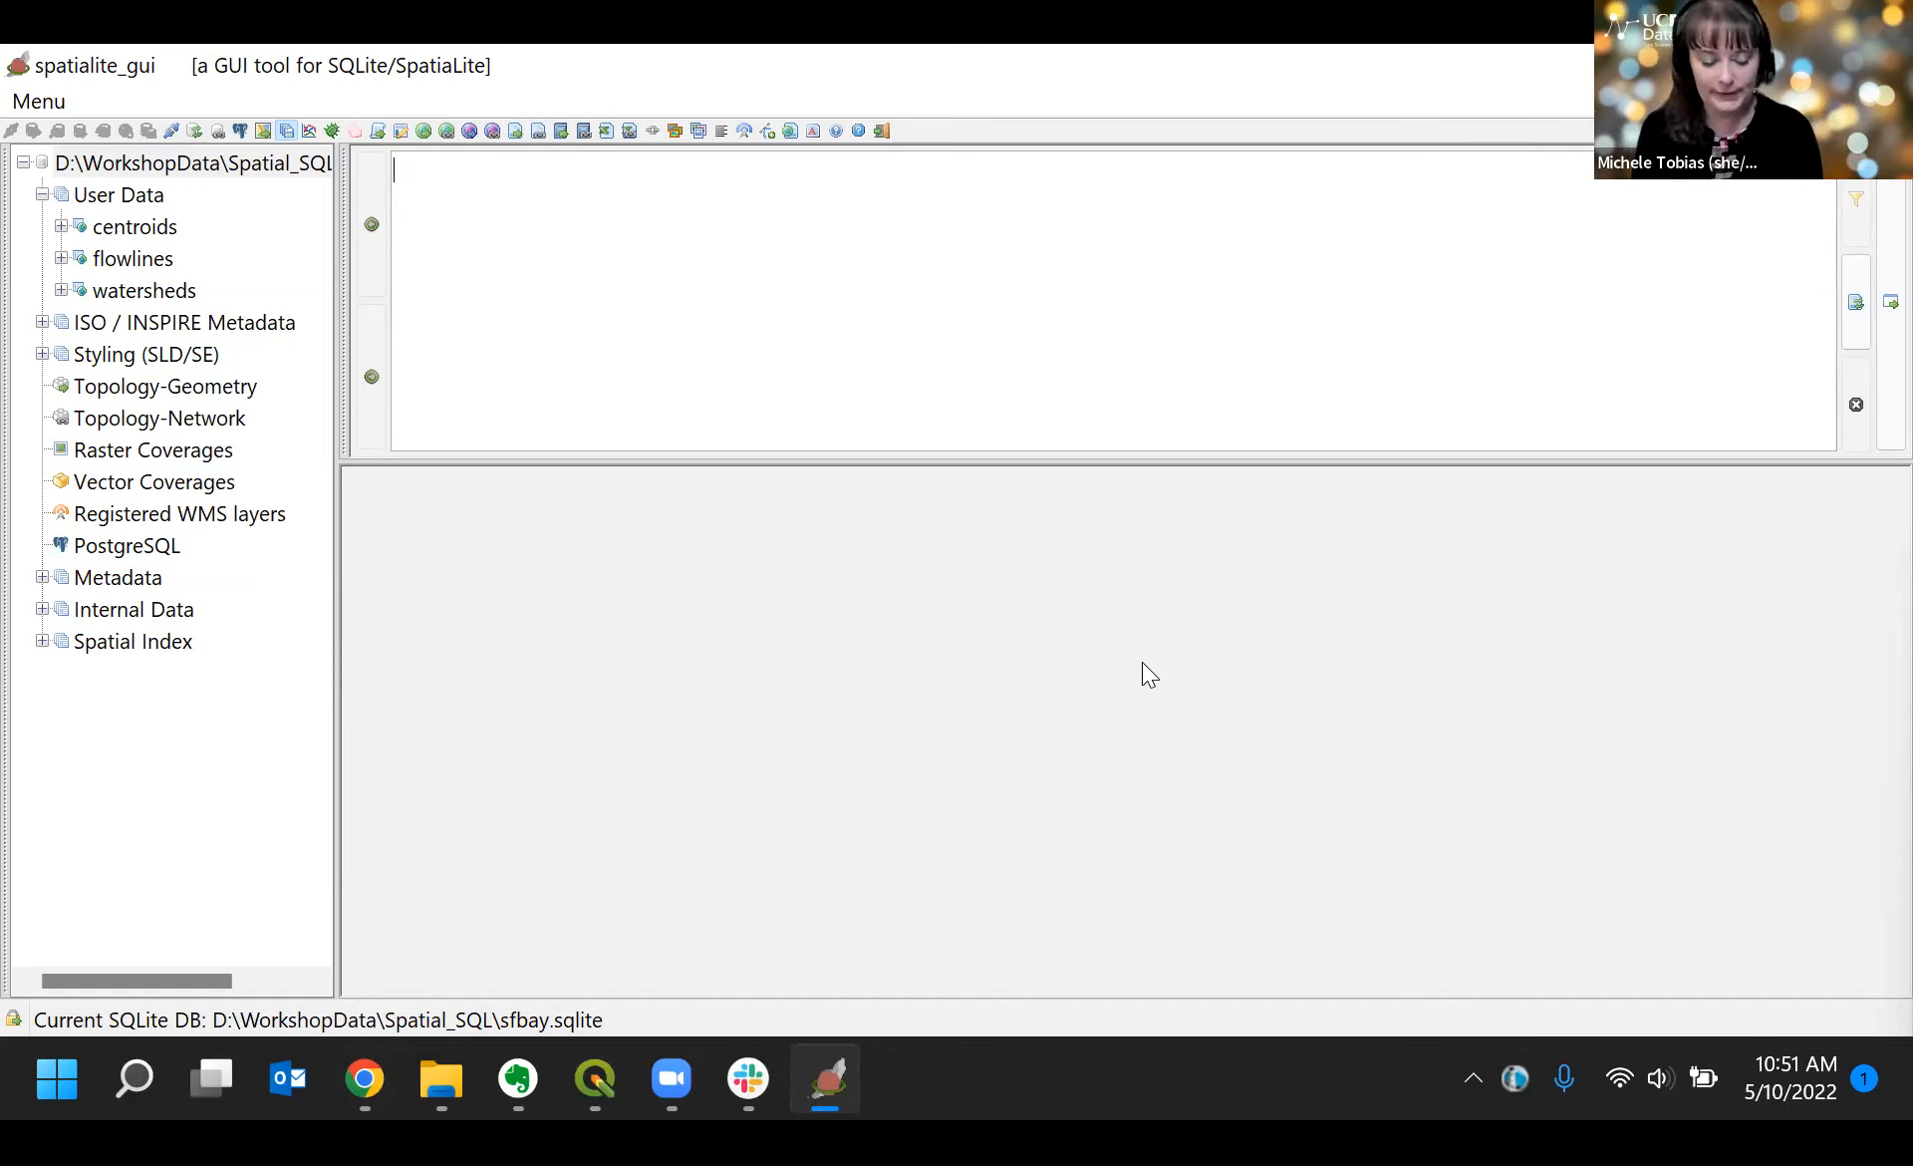
{"action": "type", "text": "SELECT"}
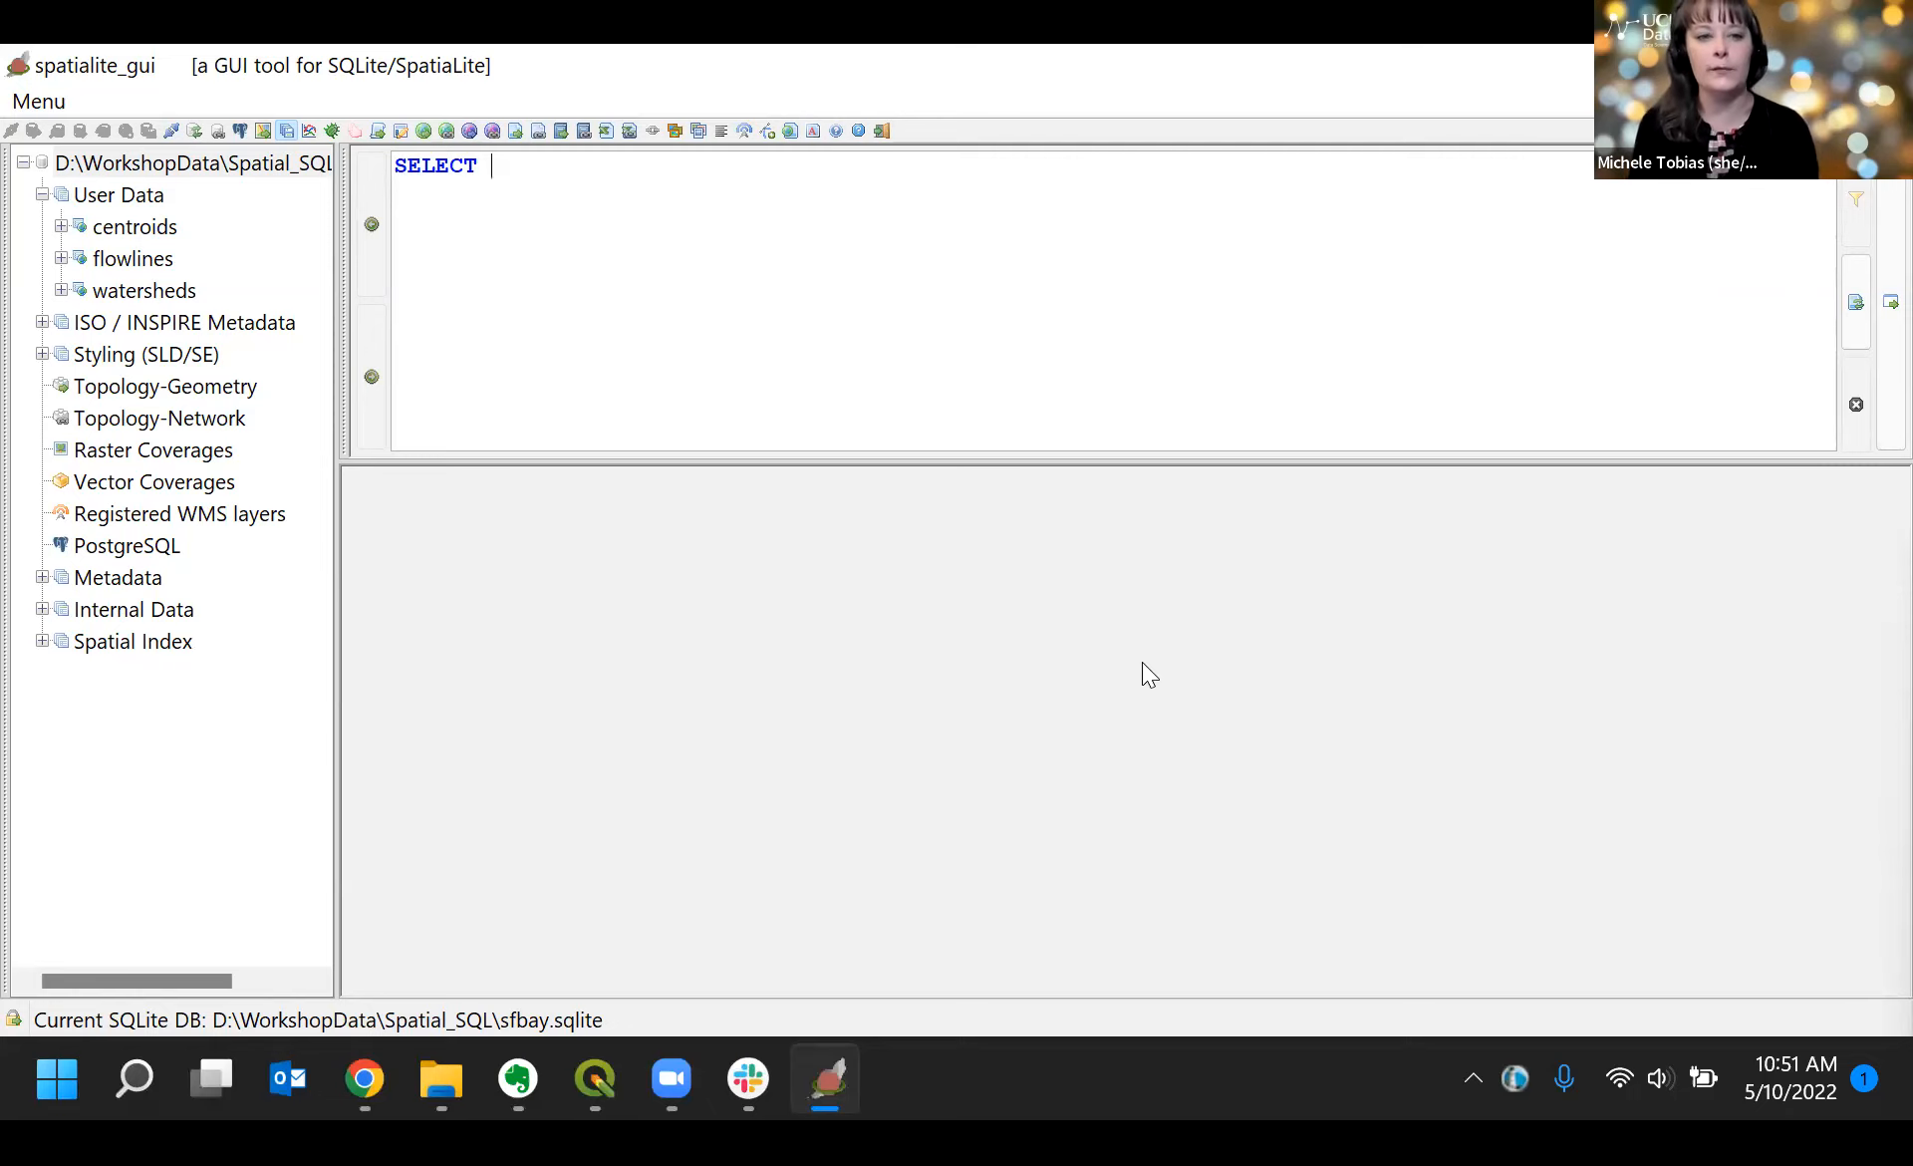
{"action": "type", "text": "*"}
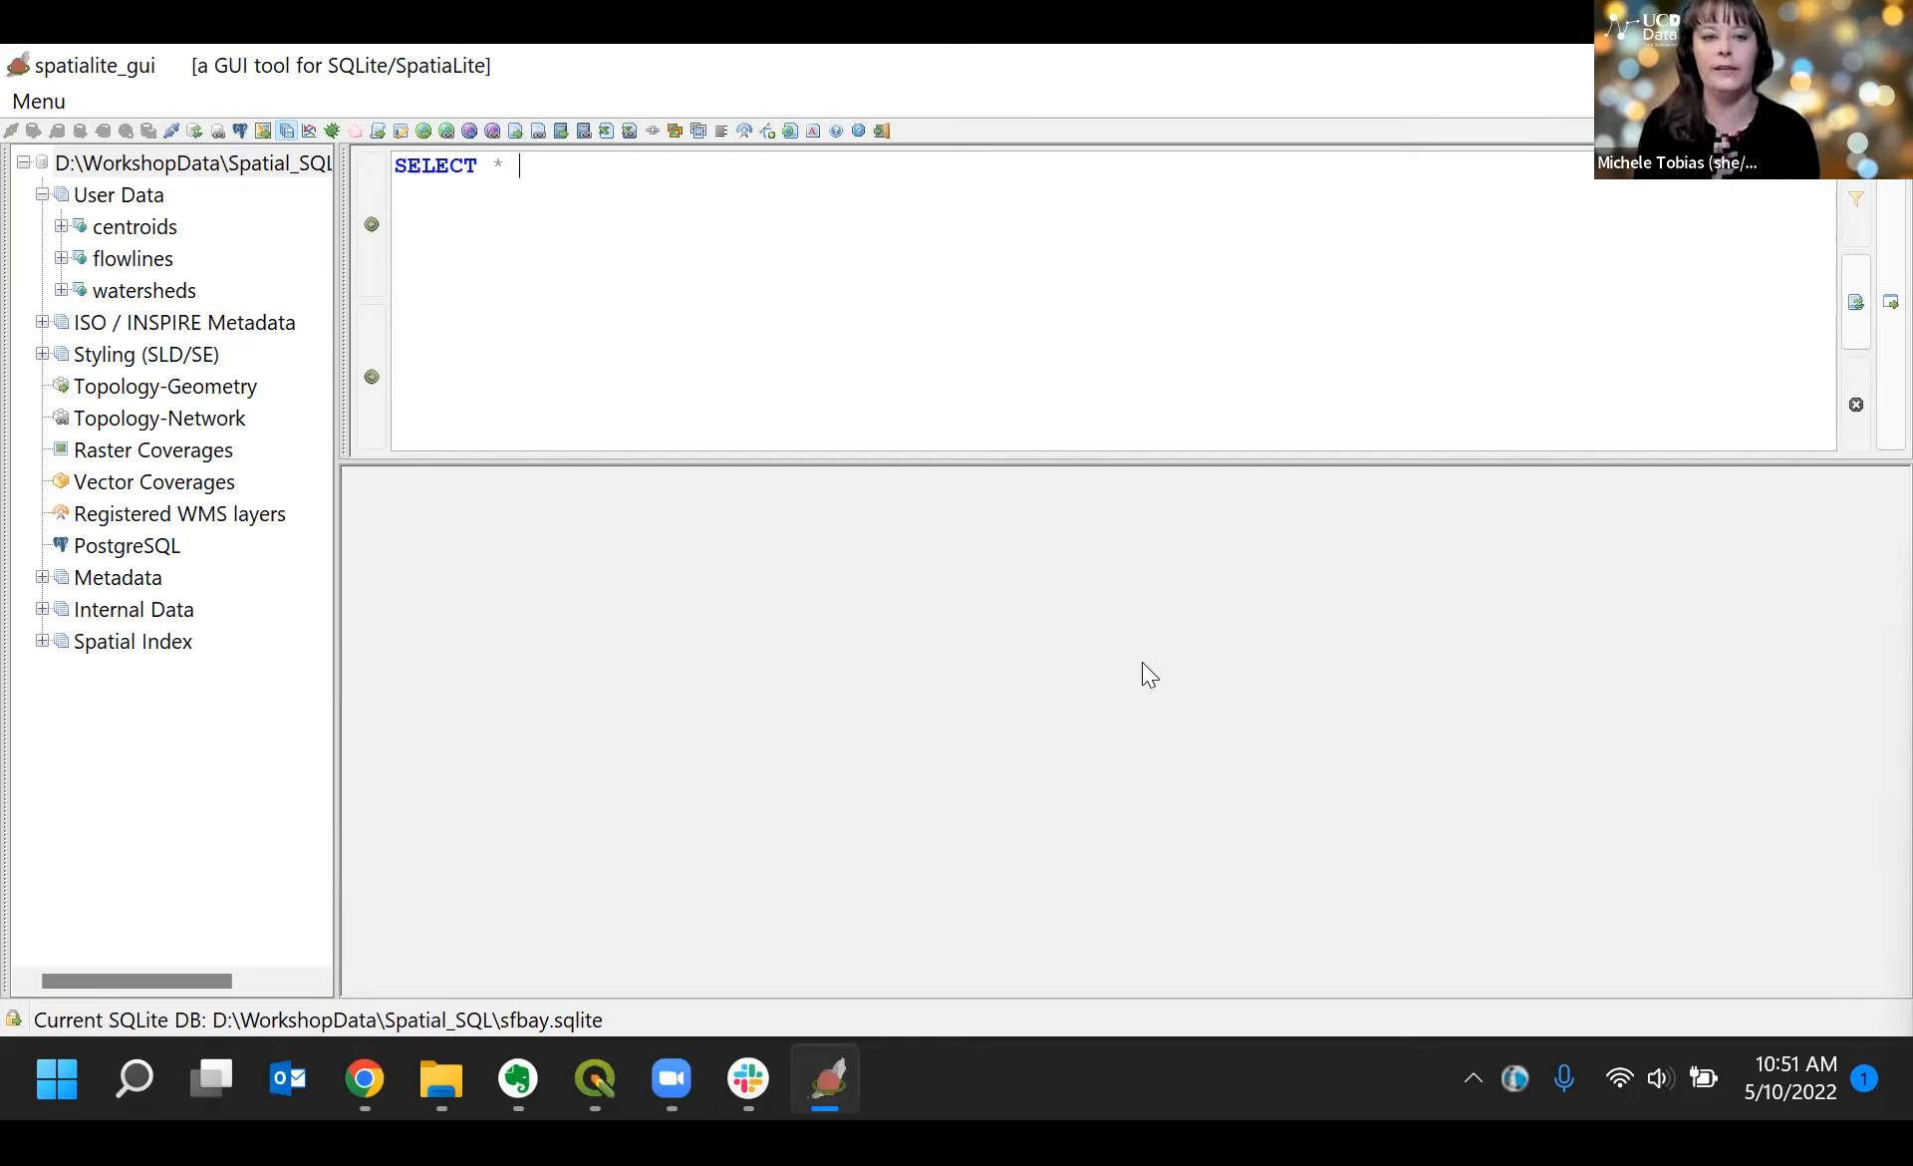
{"action": "type", "text": "FROM"}
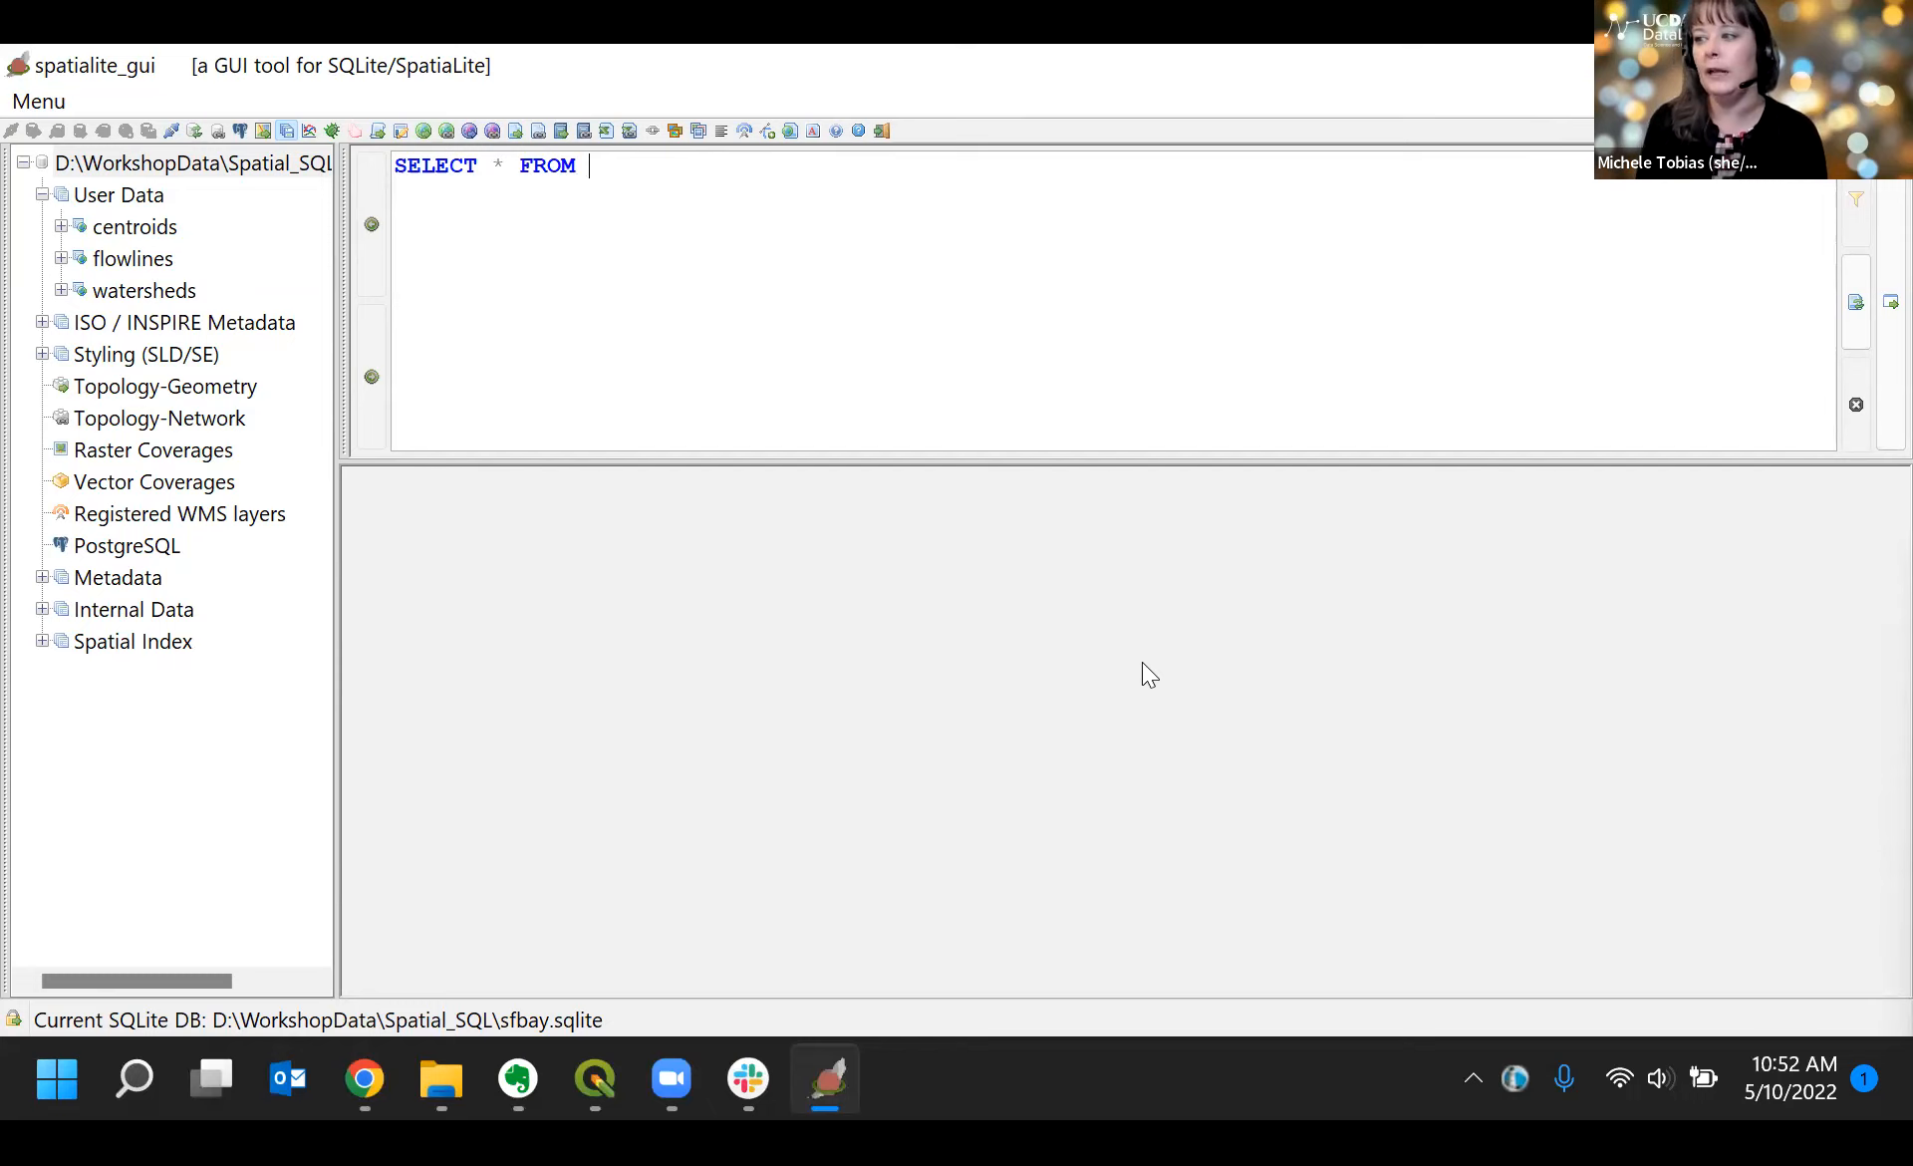
{"action": "type", "text": " f"}
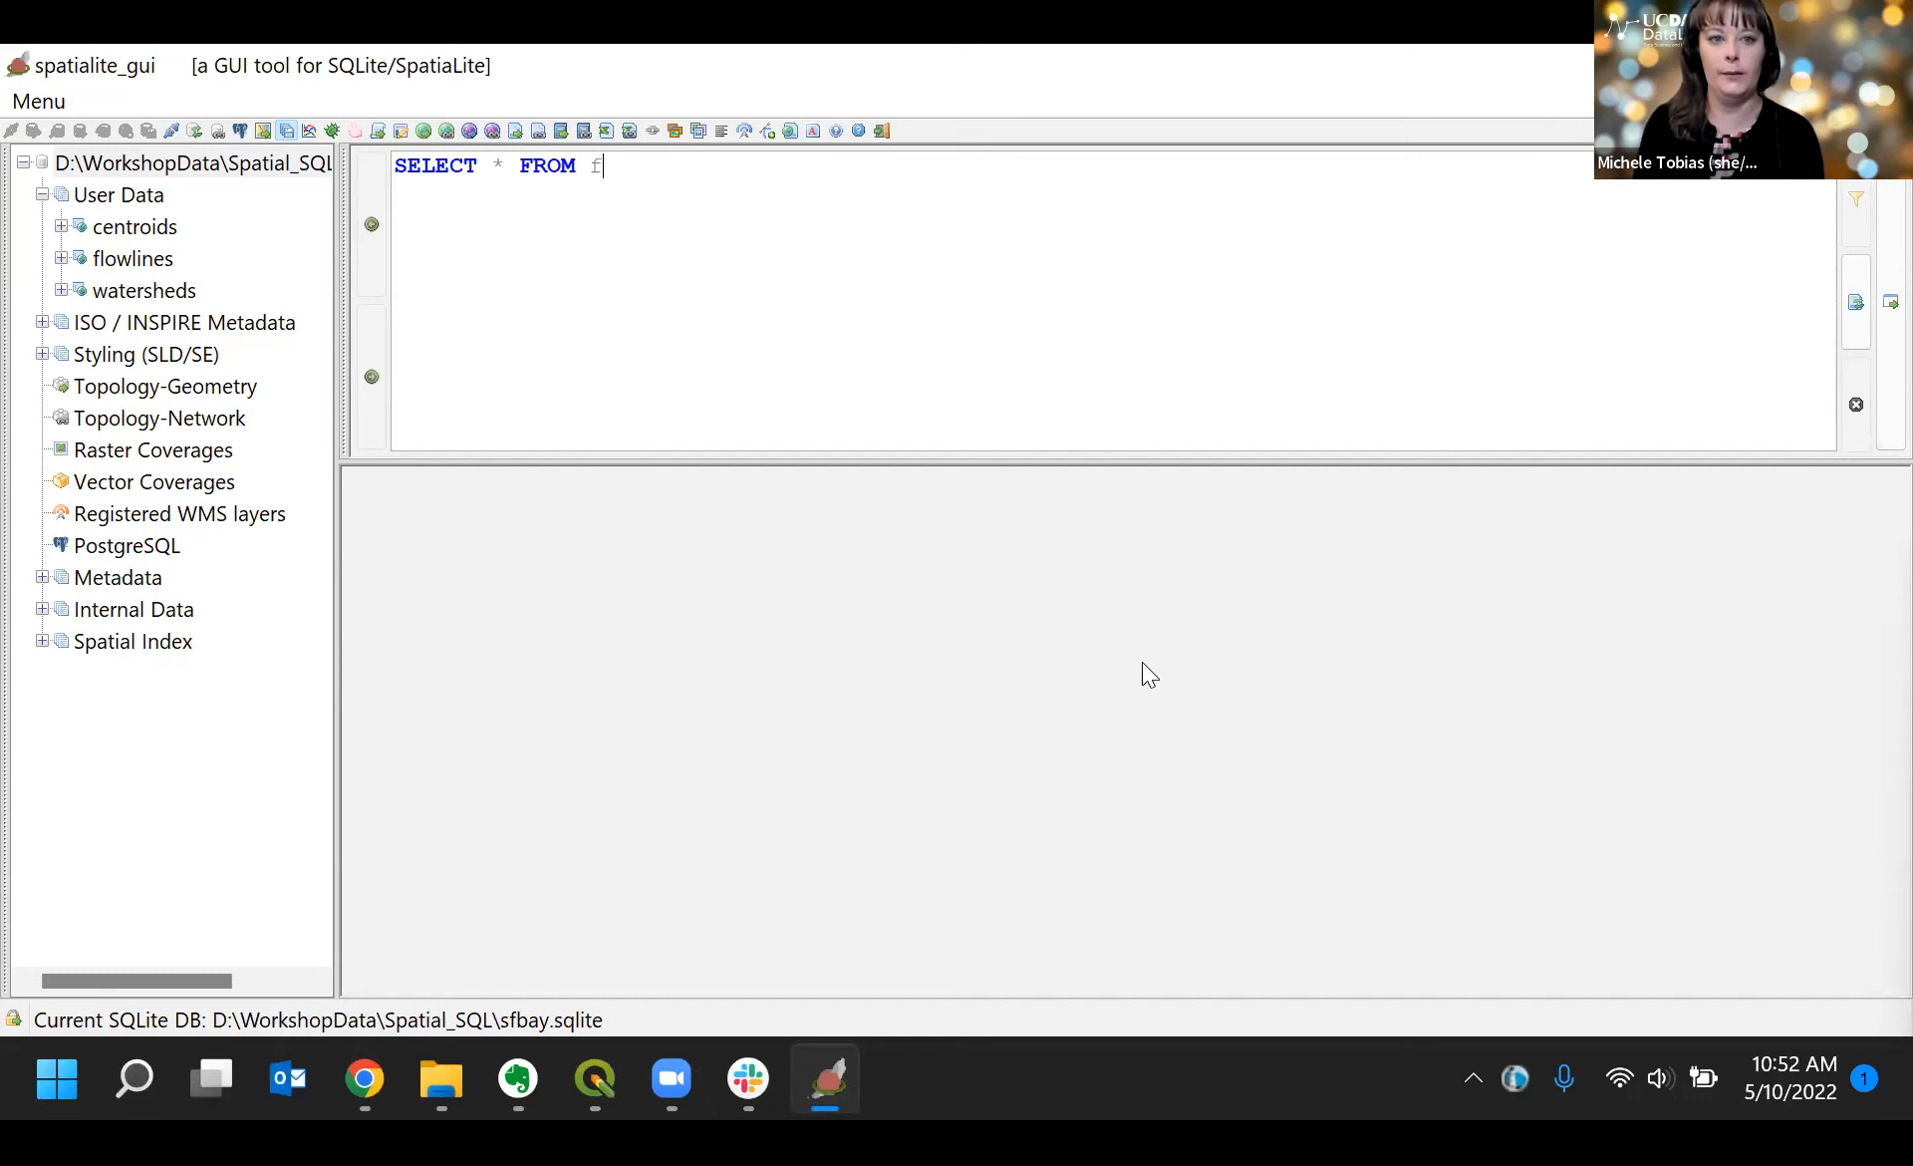
{"action": "type", "text": "lowlines;"}
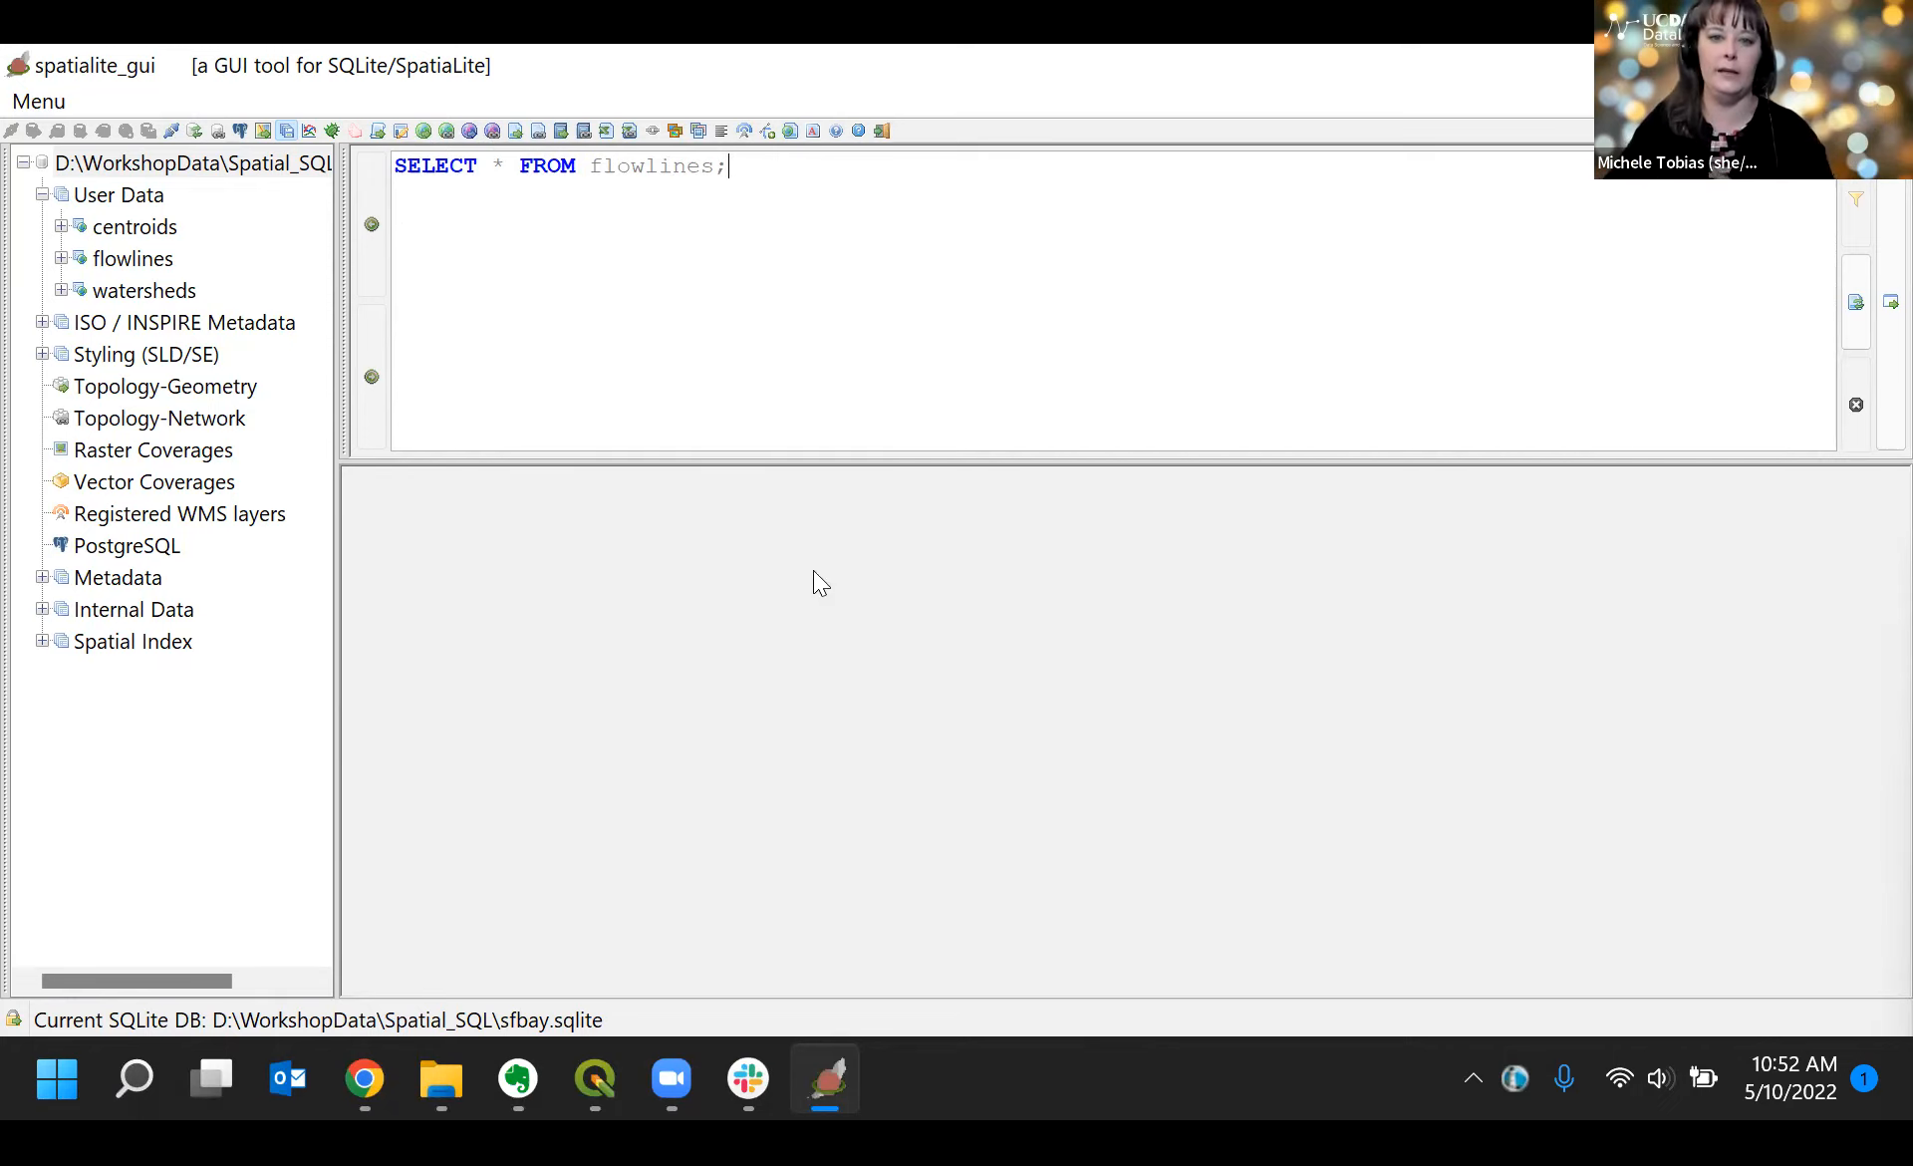
{"action": "left_click", "coordinate": [1860, 305]}
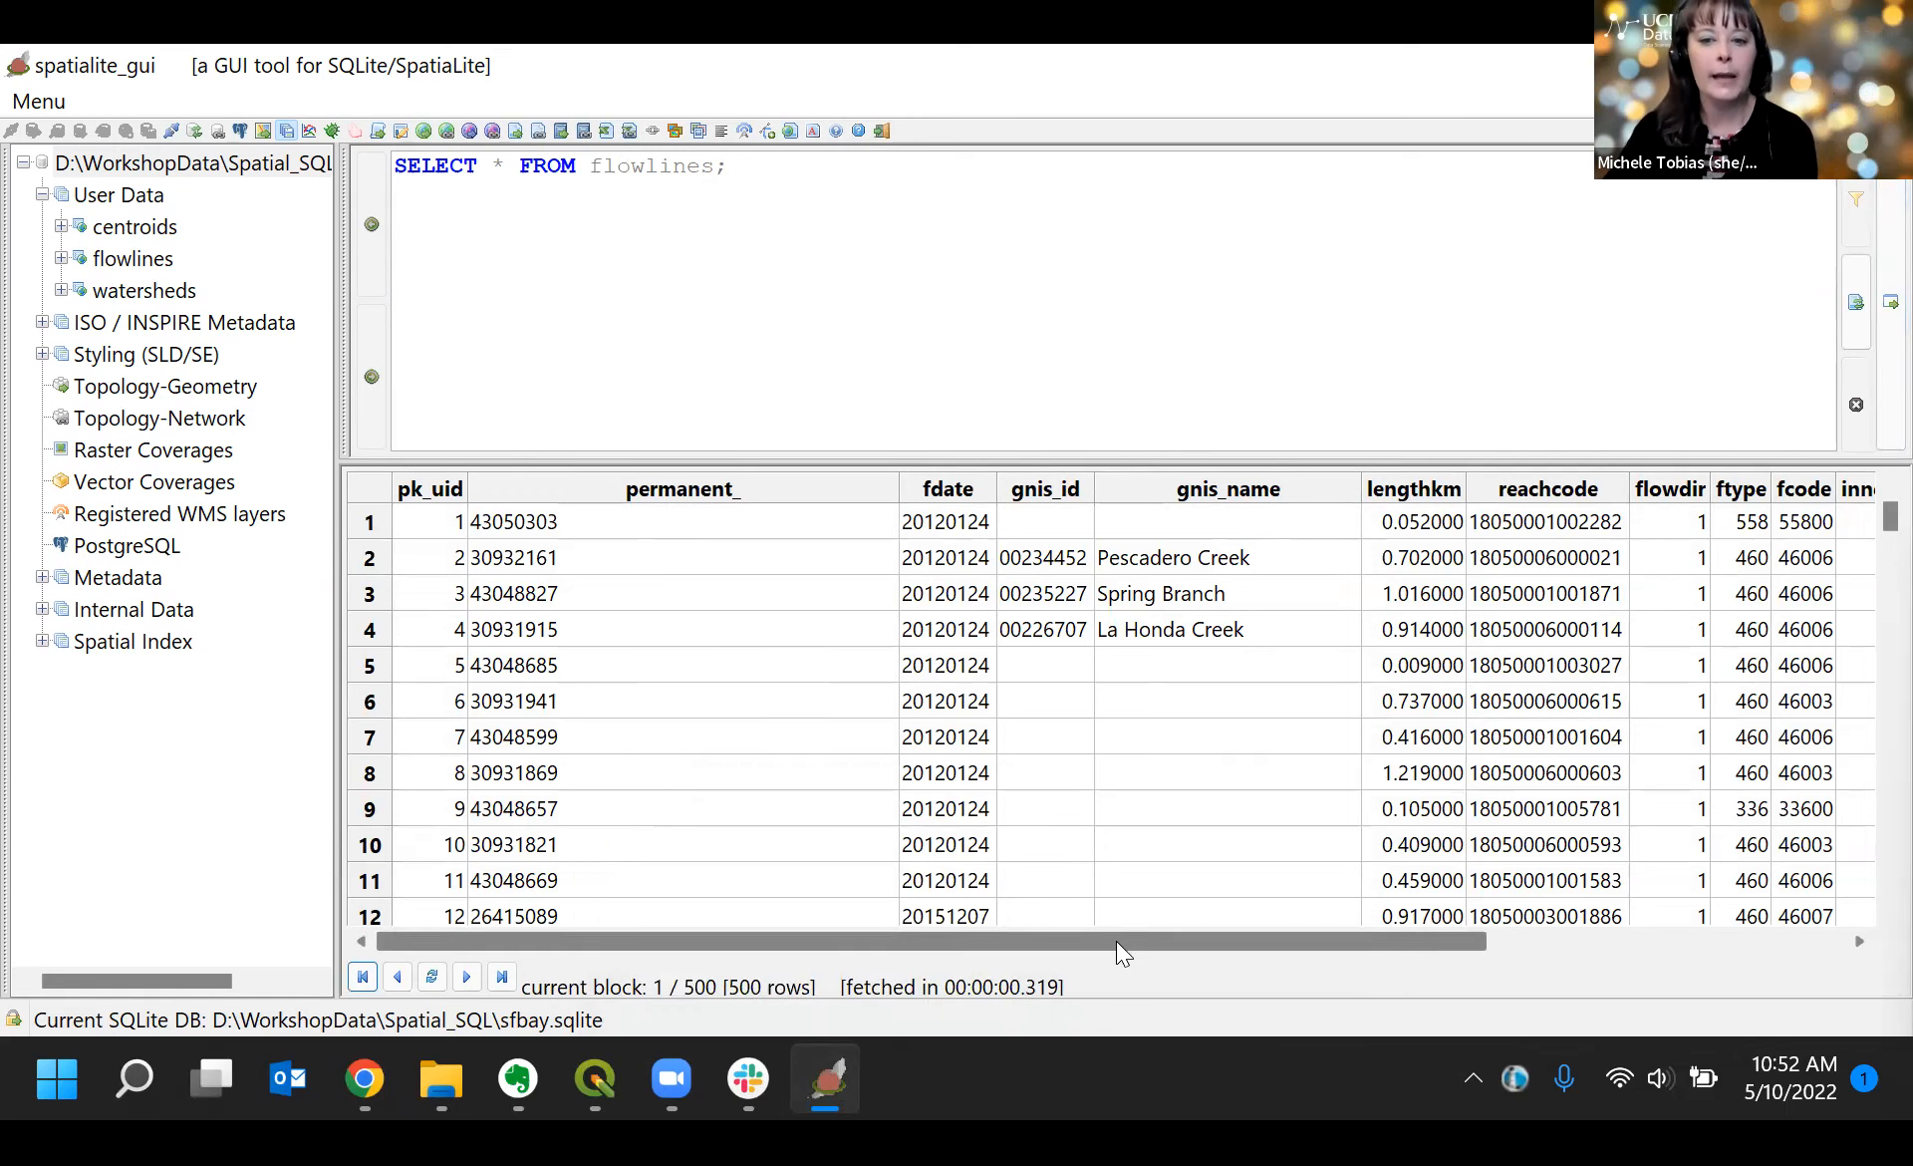
Step: Examine the flowlines query result across all its columns, from pk_uid to geometry, and review the query's keywords
{"action": "left_click_drag", "start_coordinate": [1116, 940], "coordinate": [942, 949]}
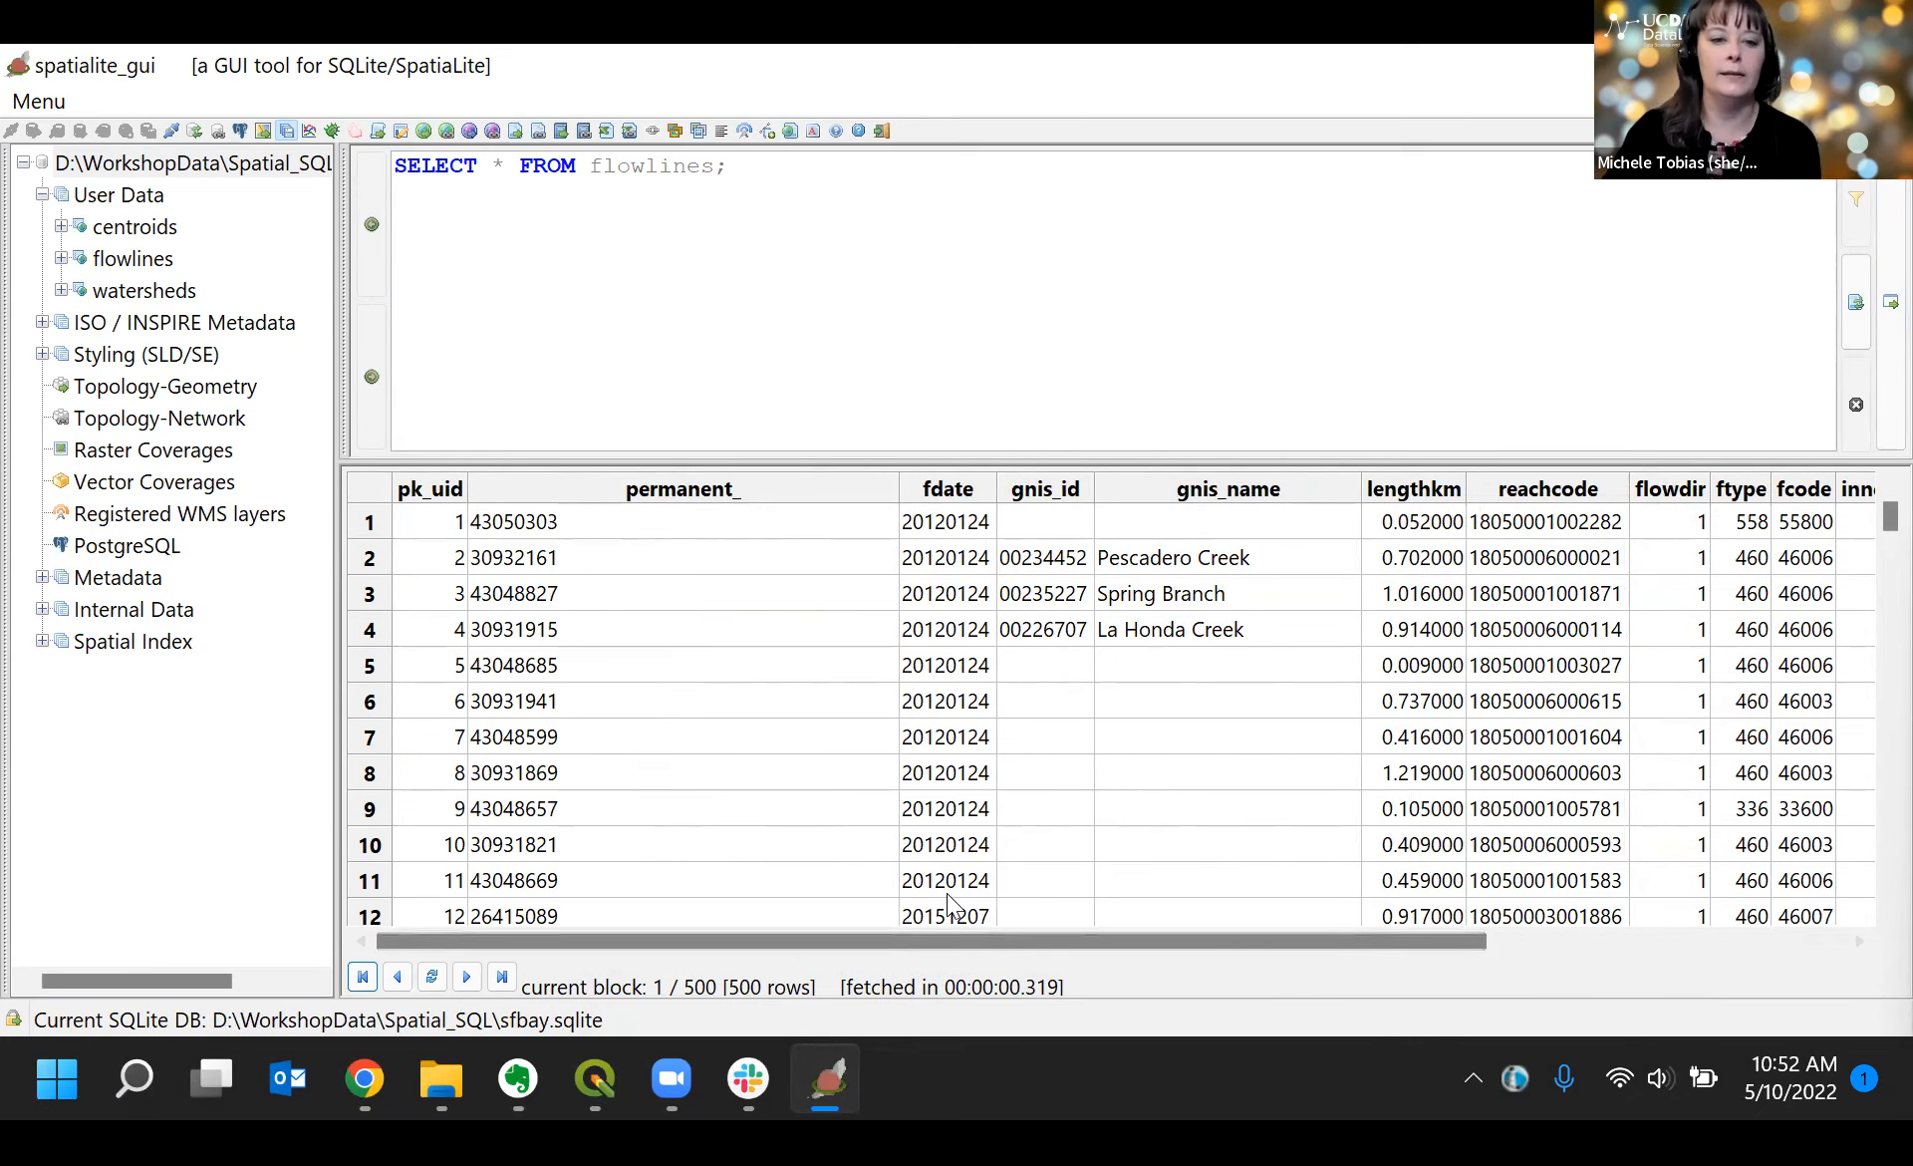
{"action": "mouse_move", "coordinate": [975, 938]}
{"action": "left_mouse_down"}
{"action": "mouse_move", "coordinate": [1246, 974]}
{"action": "mouse_move", "coordinate": [1762, 973]}
{"action": "left_mouse_up"}
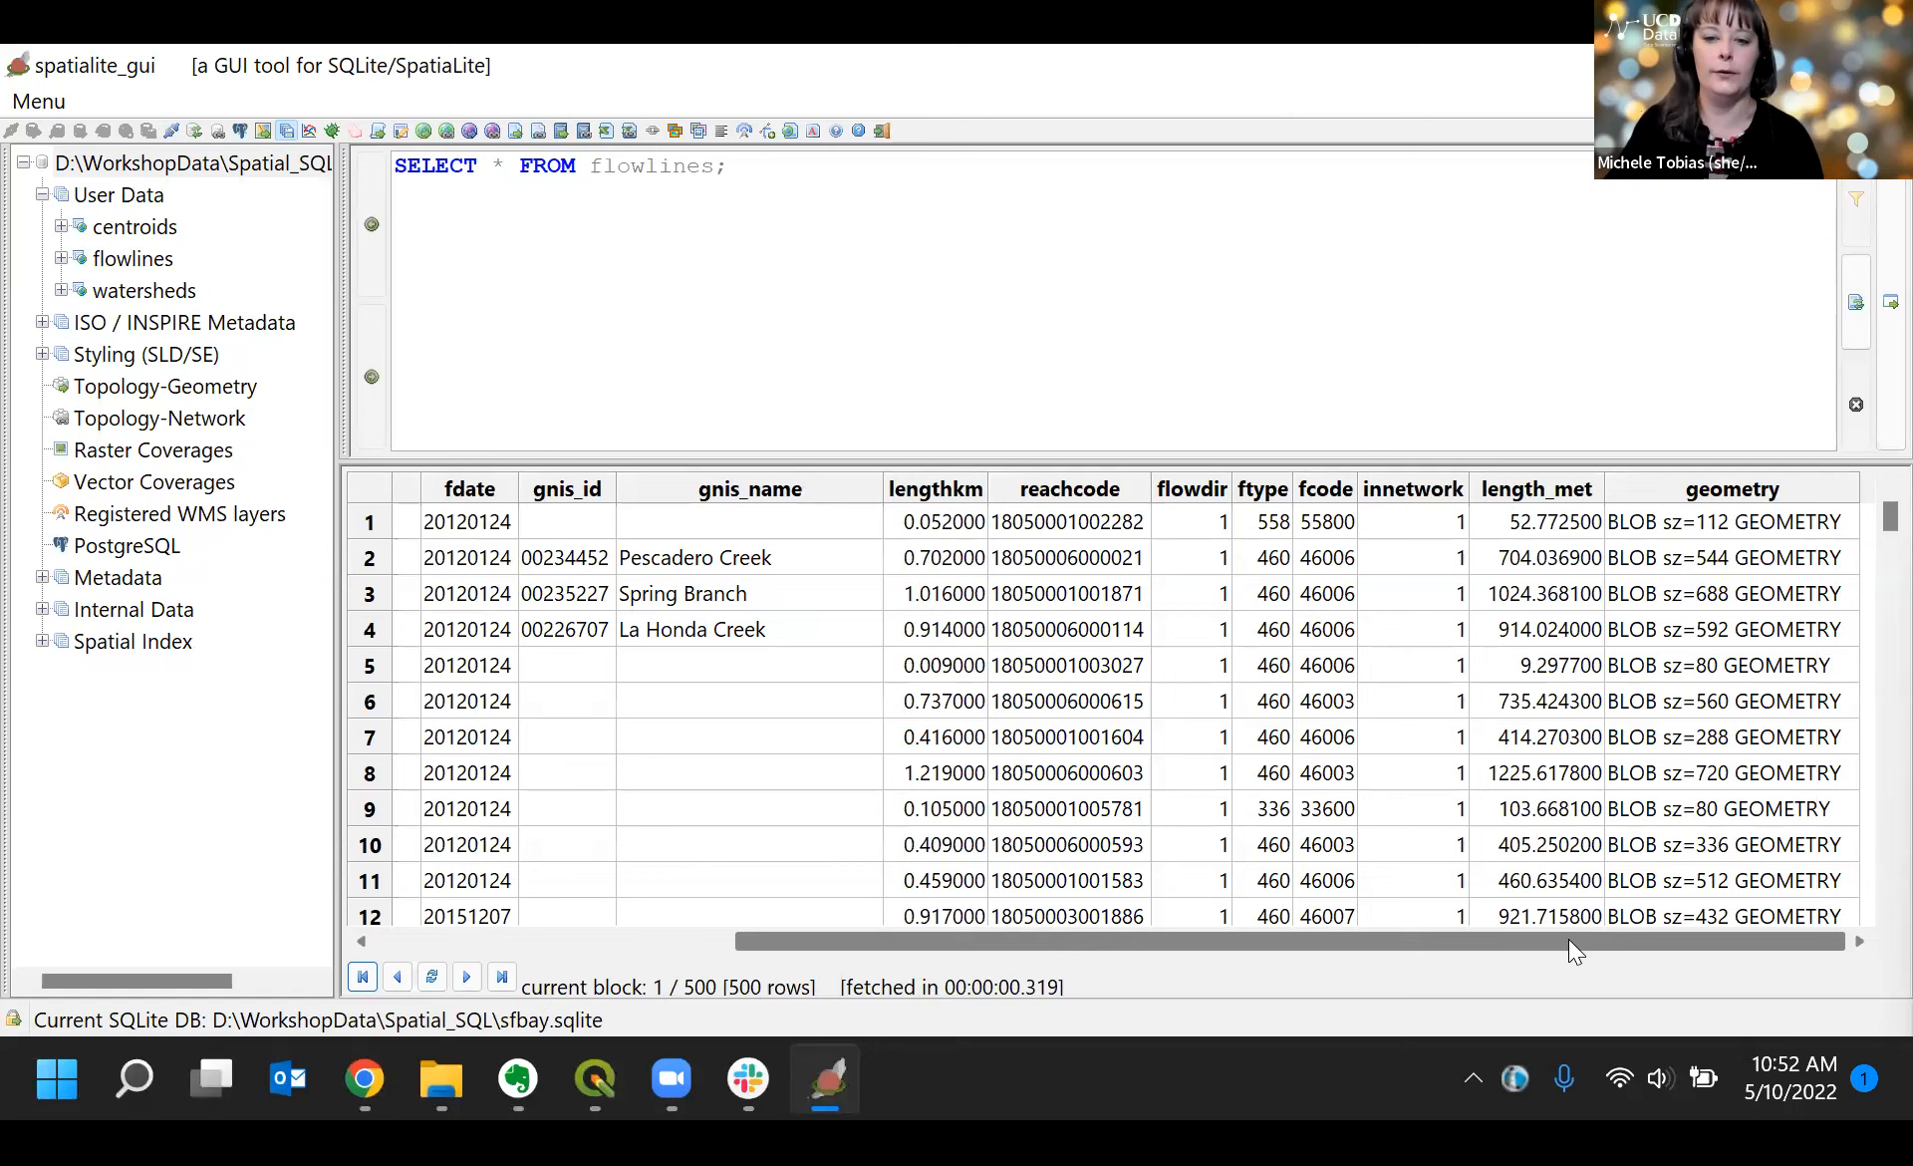
{"action": "left_click_drag", "start_coordinate": [1568, 938], "coordinate": [1222, 941]}
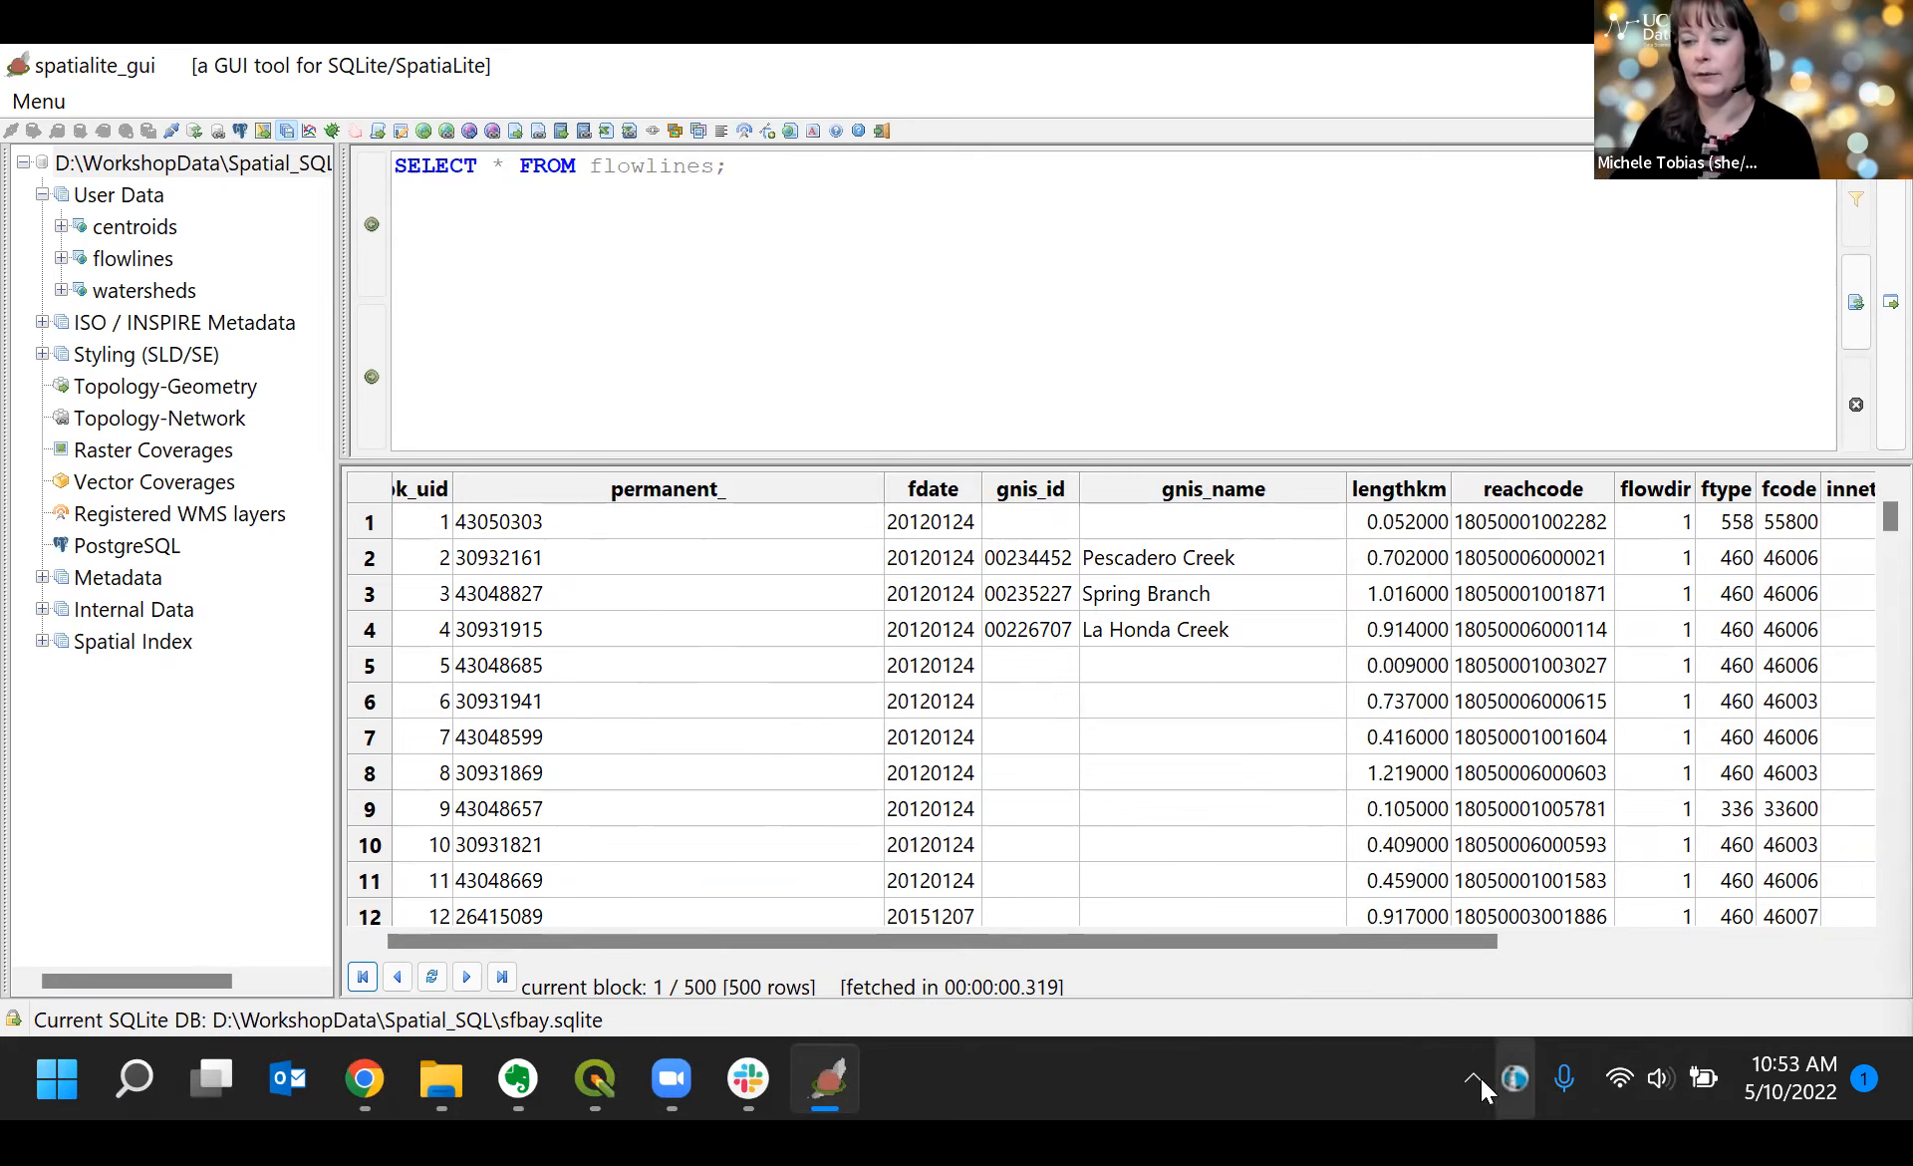
{"action": "left_click_drag", "start_coordinate": [1286, 941], "coordinate": [1704, 940]}
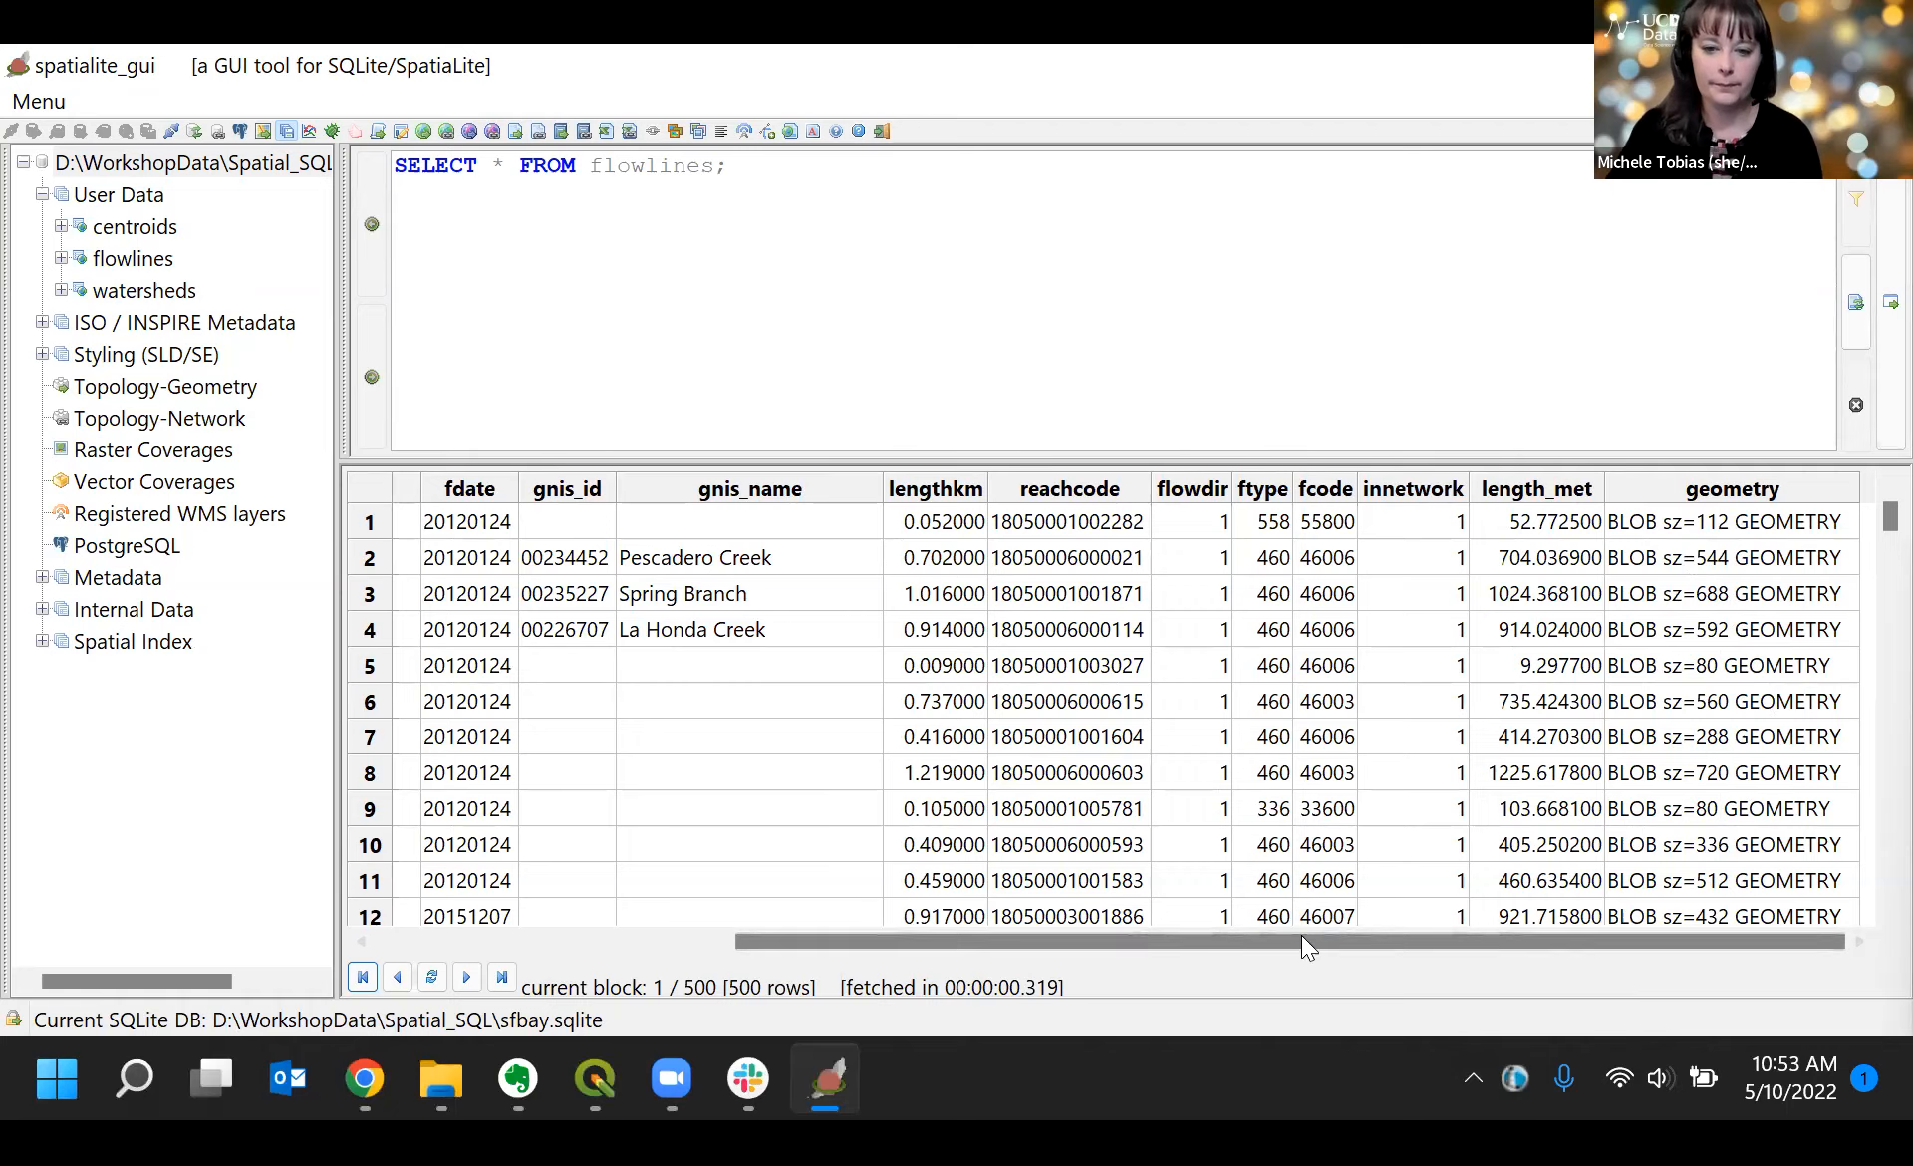
{"action": "left_click_drag", "start_coordinate": [1140, 939], "coordinate": [778, 939]}
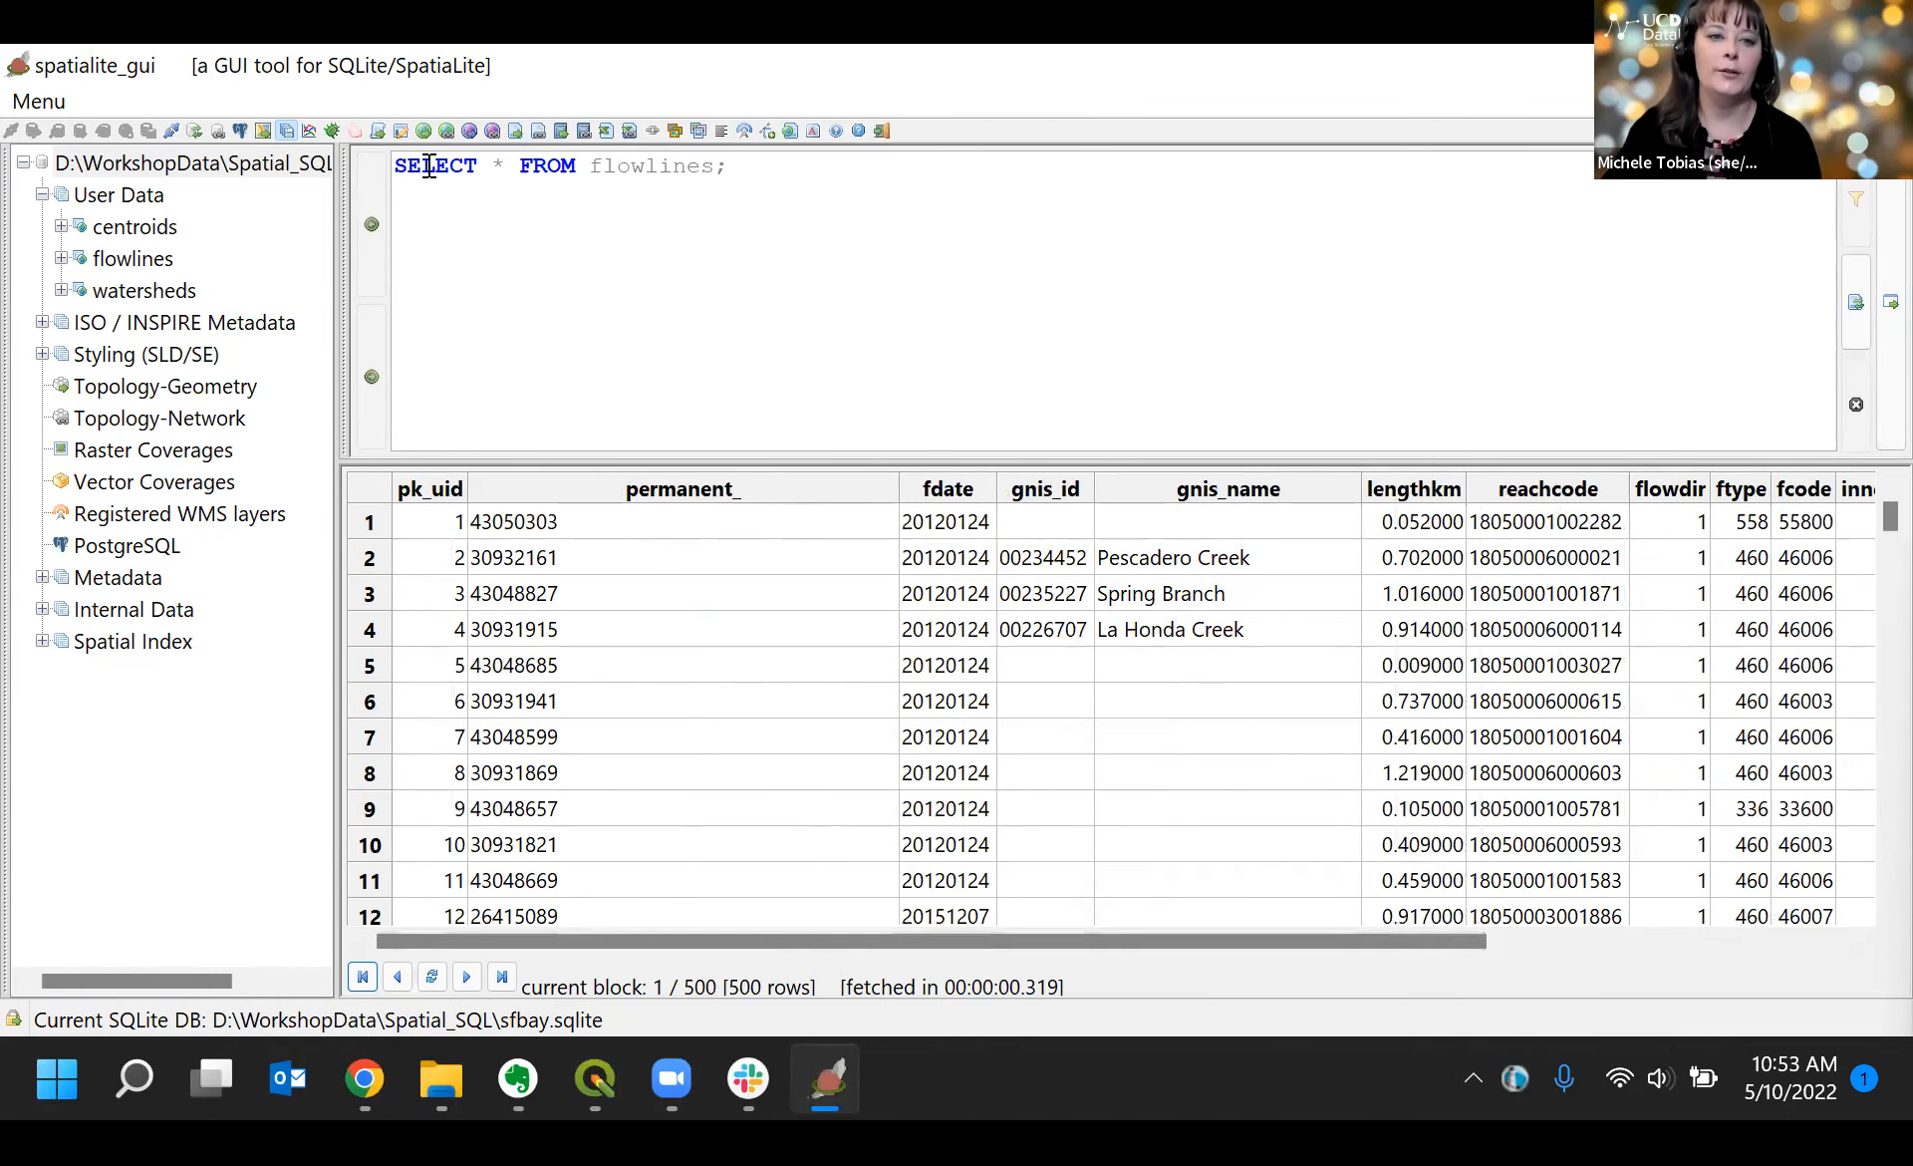
{"action": "left_click_drag", "start_coordinate": [394, 166], "coordinate": [576, 165]}
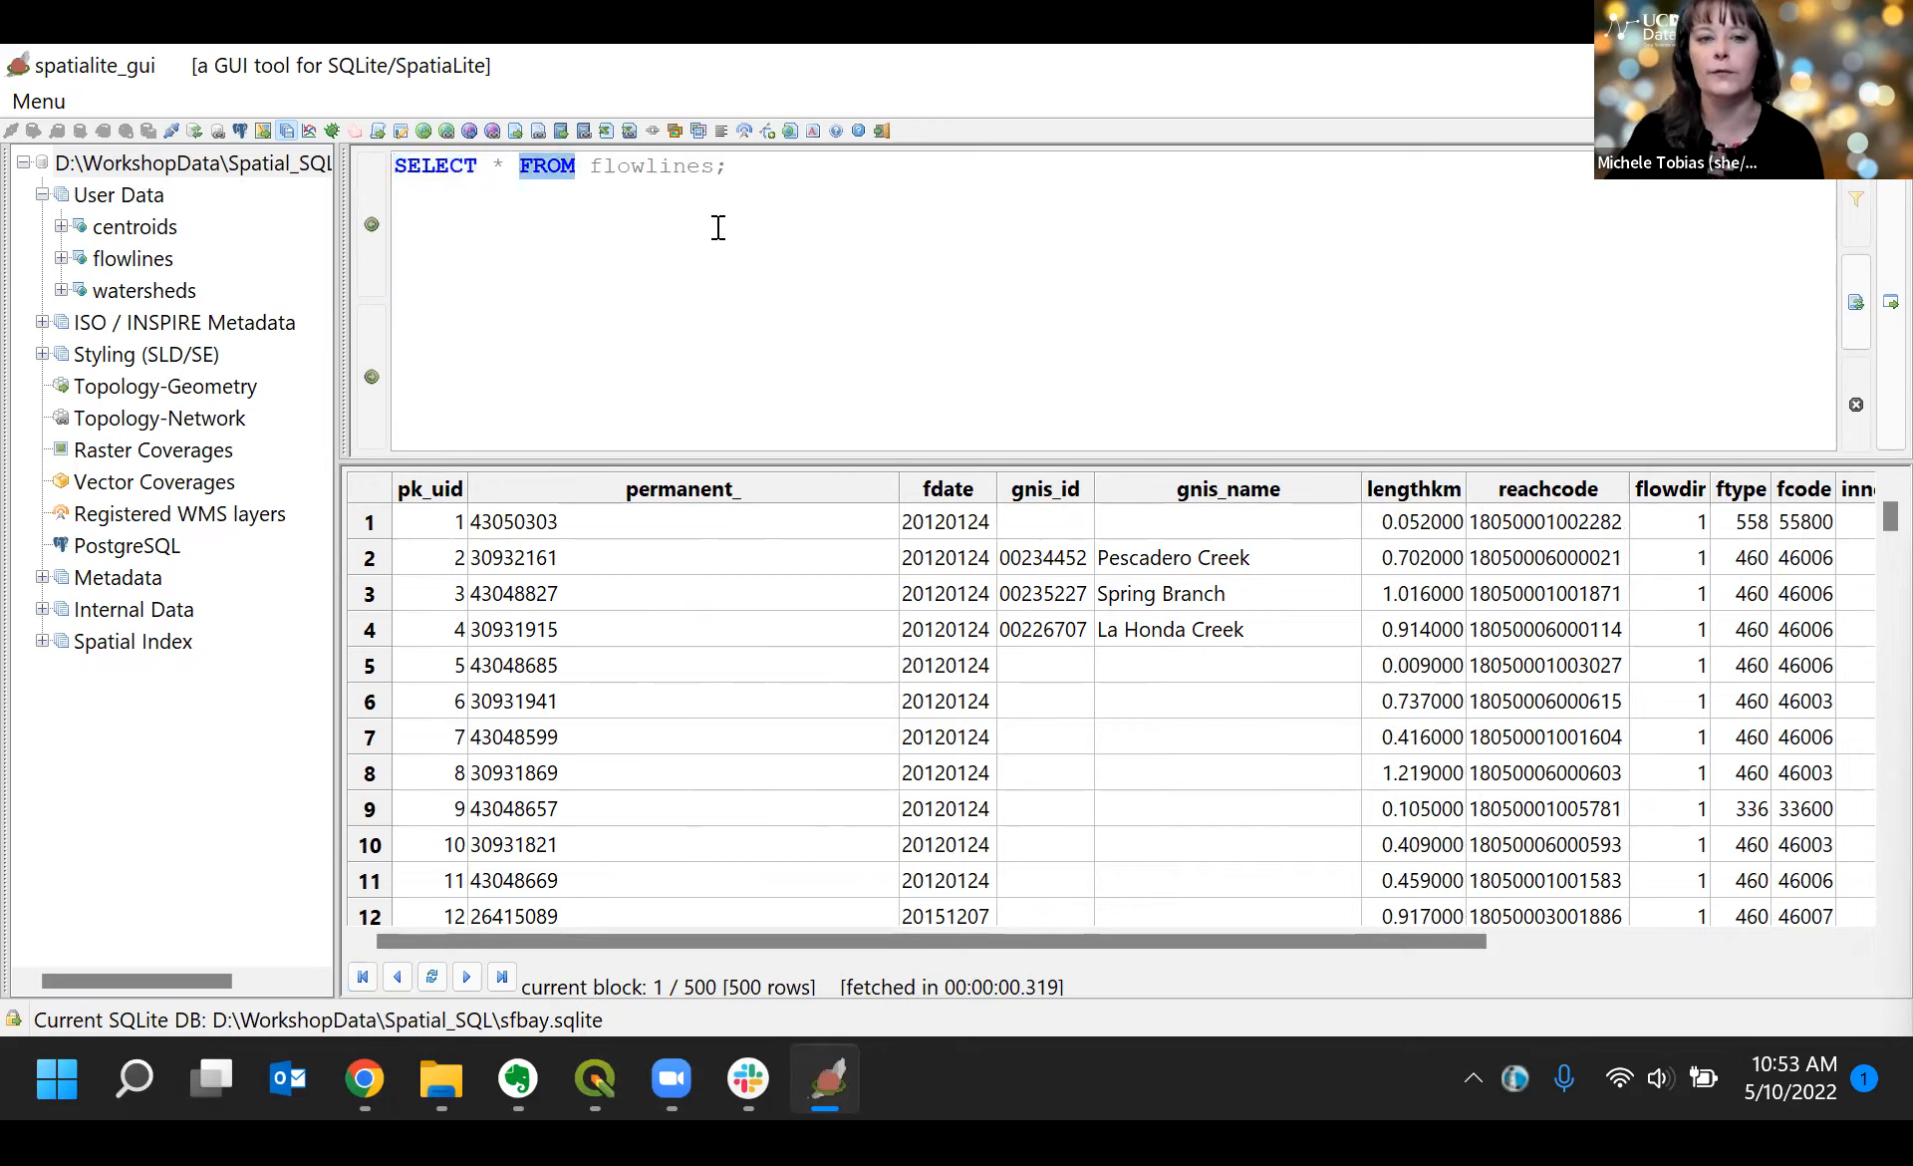
Step: Add the condition WHERE ftype= 460 before the semicolon of the flowlines query and run it
{"action": "left_click", "coordinate": [755, 167]}
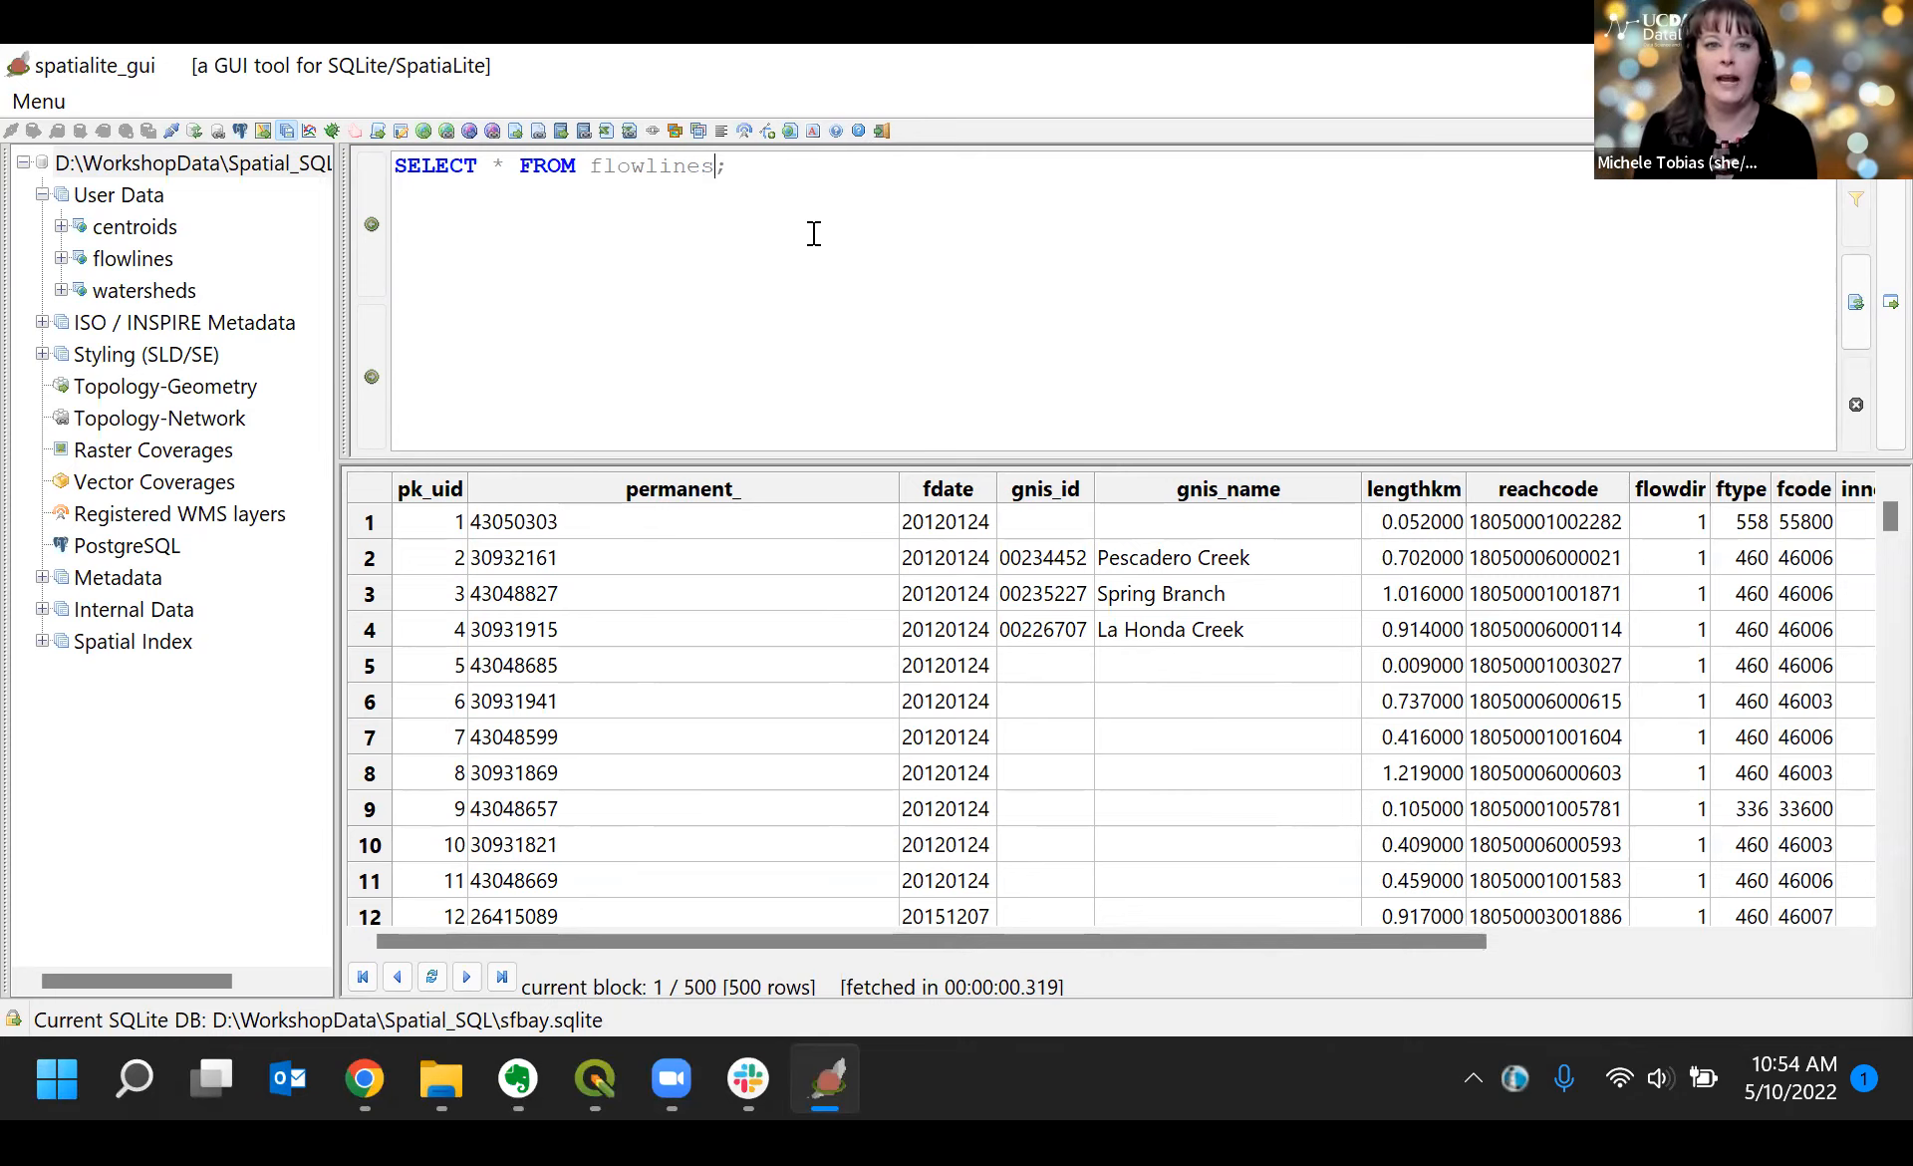
{"action": "type", "text": "WHERE"}
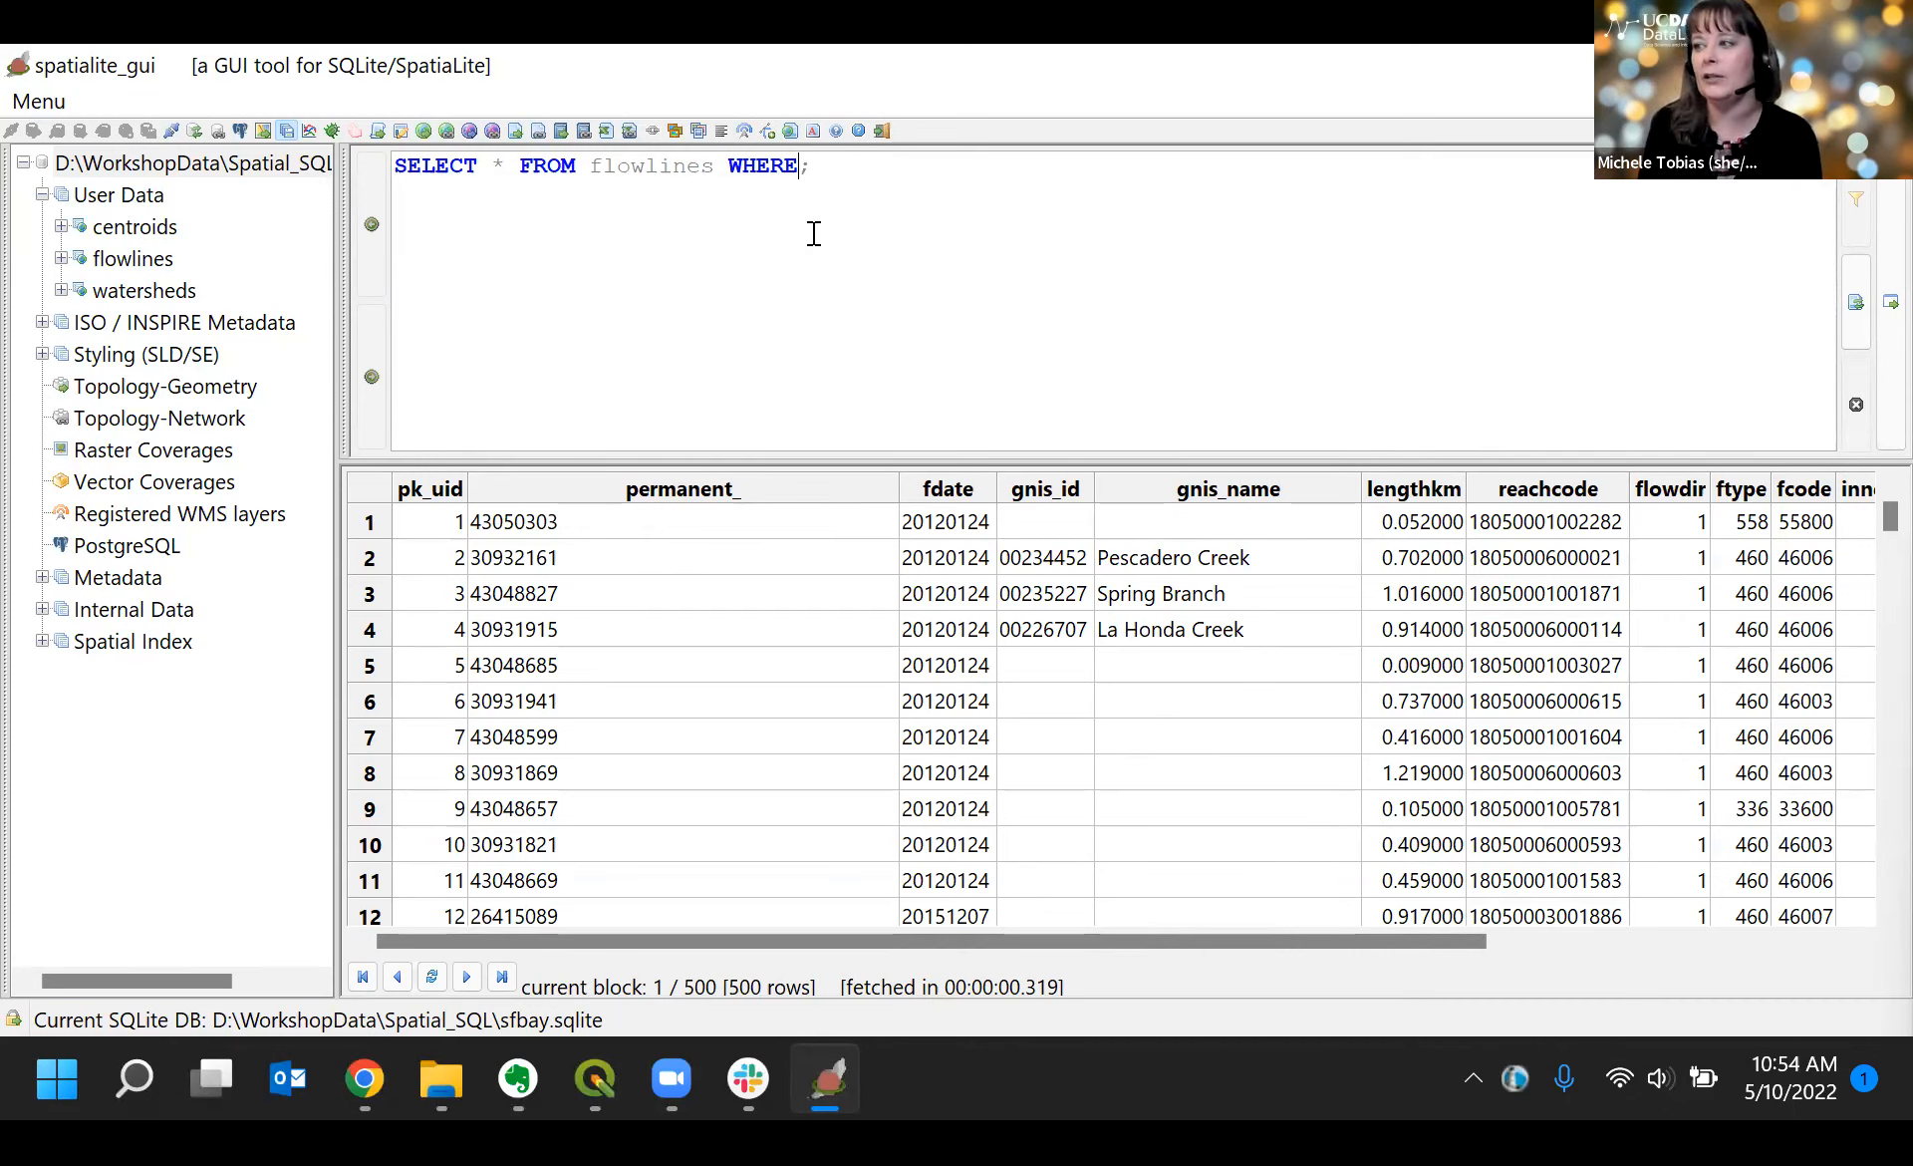
{"action": "type", "text": " ftype"}
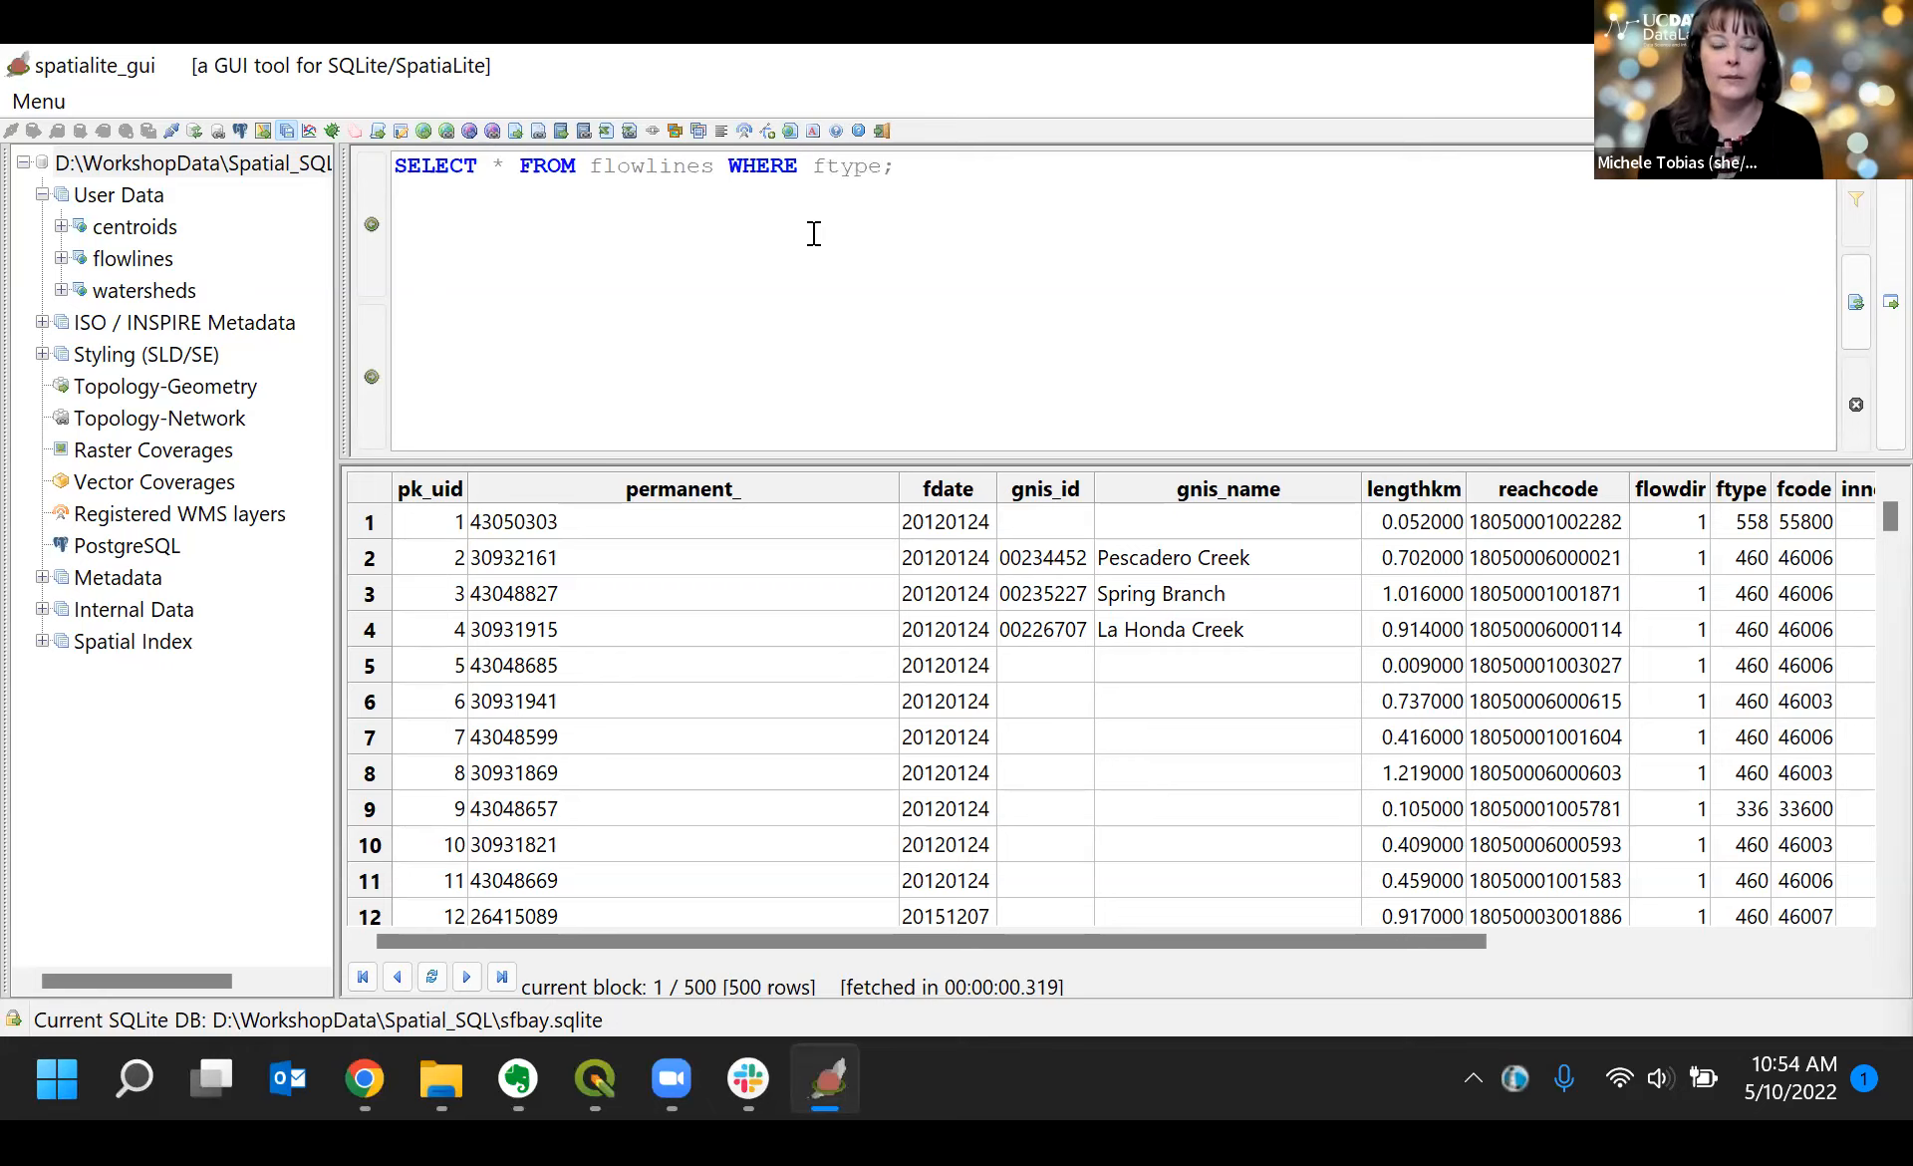
{"action": "type", "text": "="}
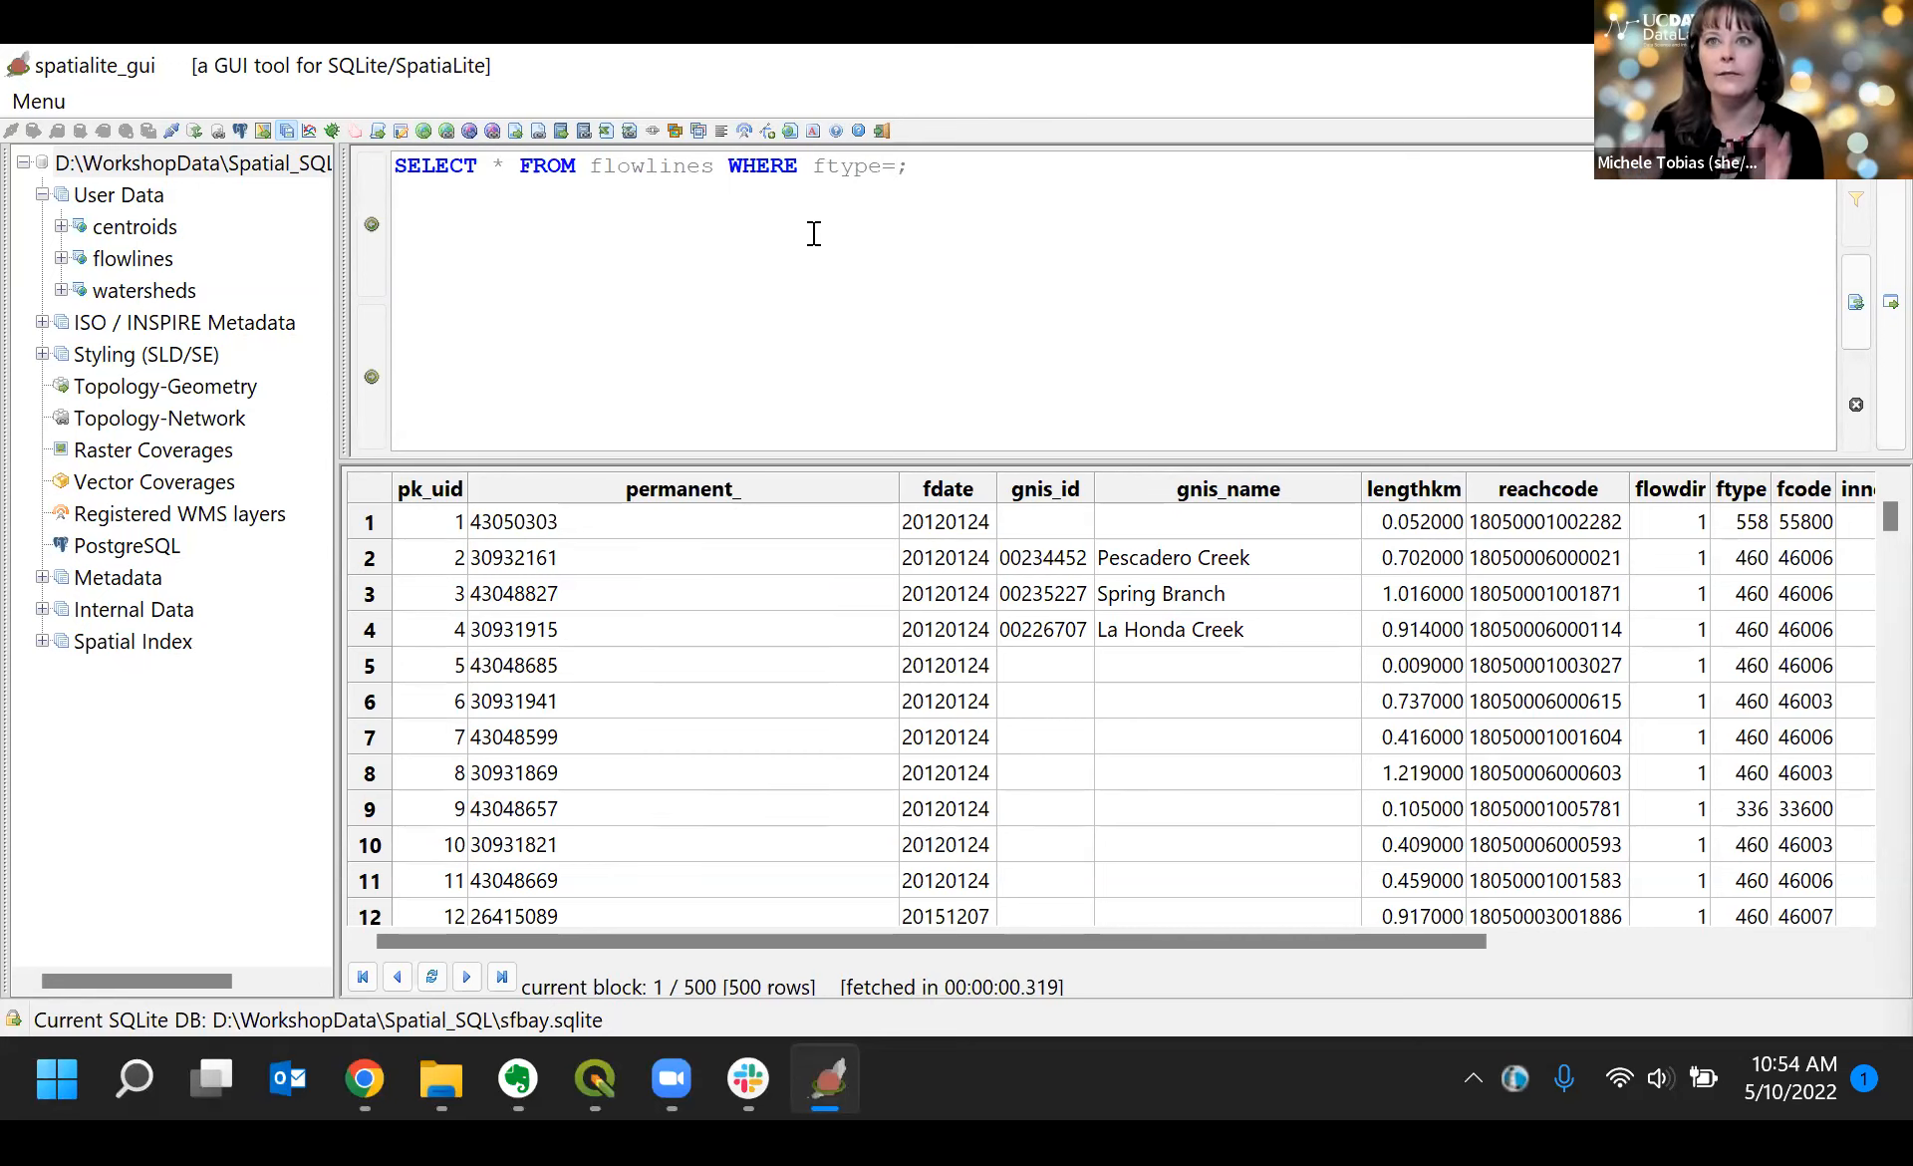
{"action": "type", "text": " 460"}
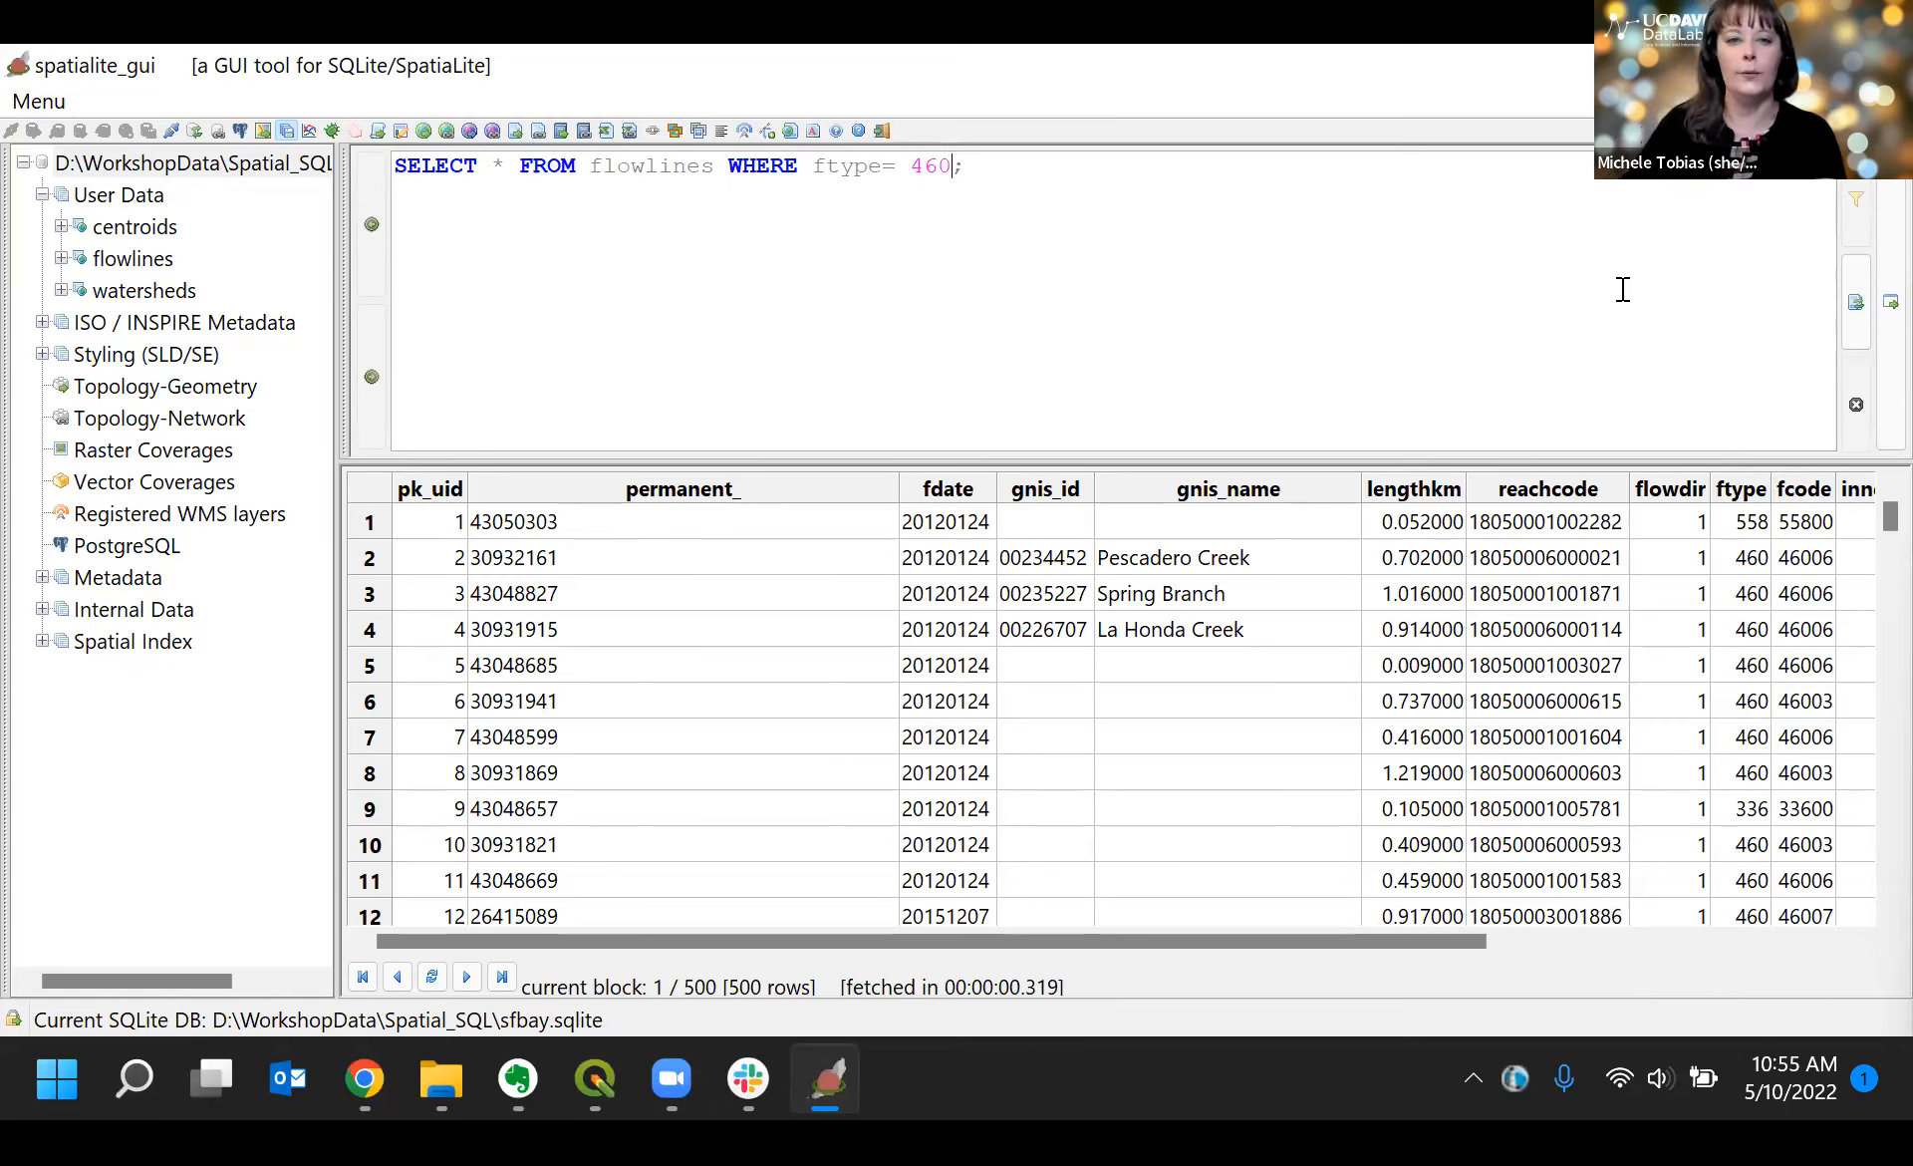
{"action": "left_click", "coordinate": [915, 166]}
{"action": "double_click", "coordinate": [931, 167]}
{"action": "left_click", "coordinate": [1000, 173]}
{"action": "left_click", "coordinate": [1864, 321]}
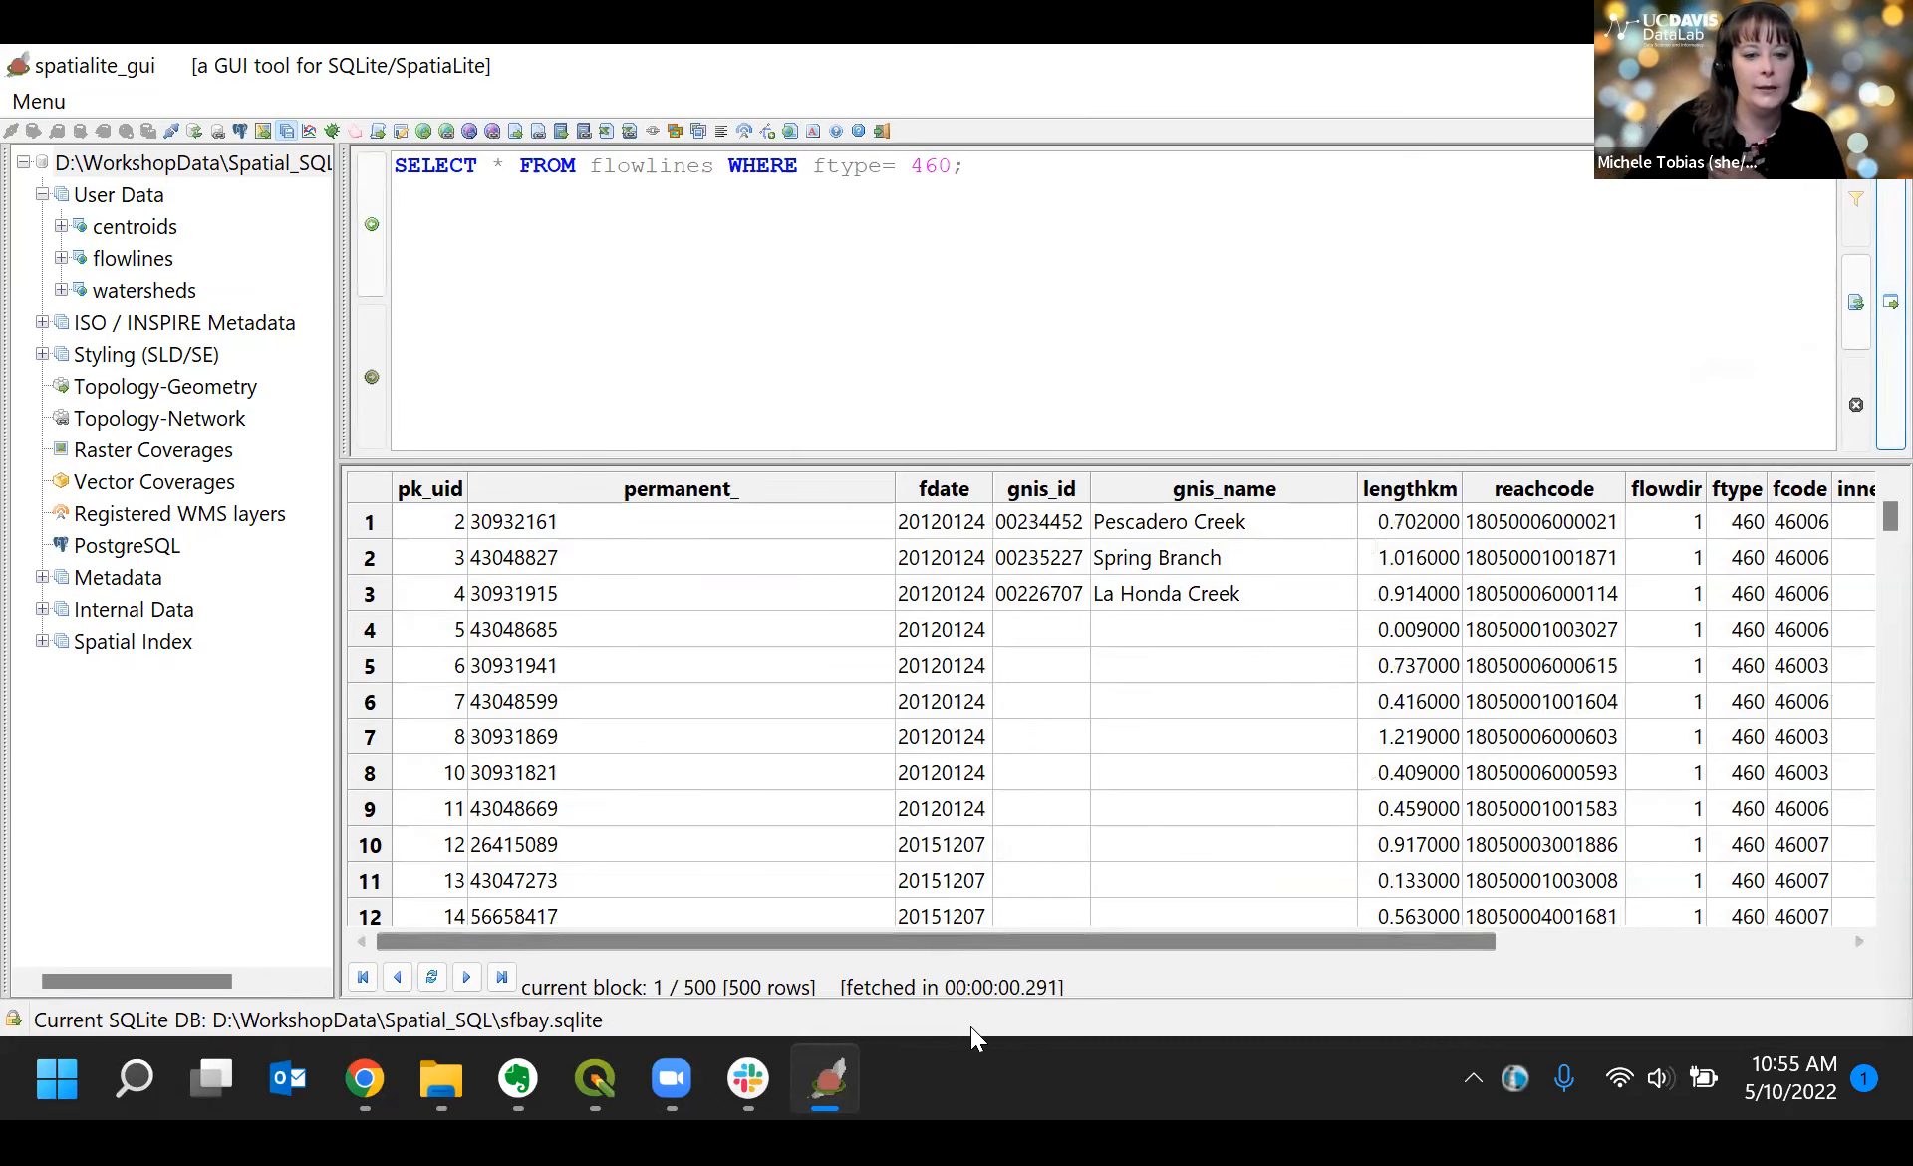
Step: Examine the filtered flowlines records, checking the ftype and geometry columns down the rows, and return to the first row
{"action": "left_click_drag", "start_coordinate": [598, 937], "coordinate": [785, 944]}
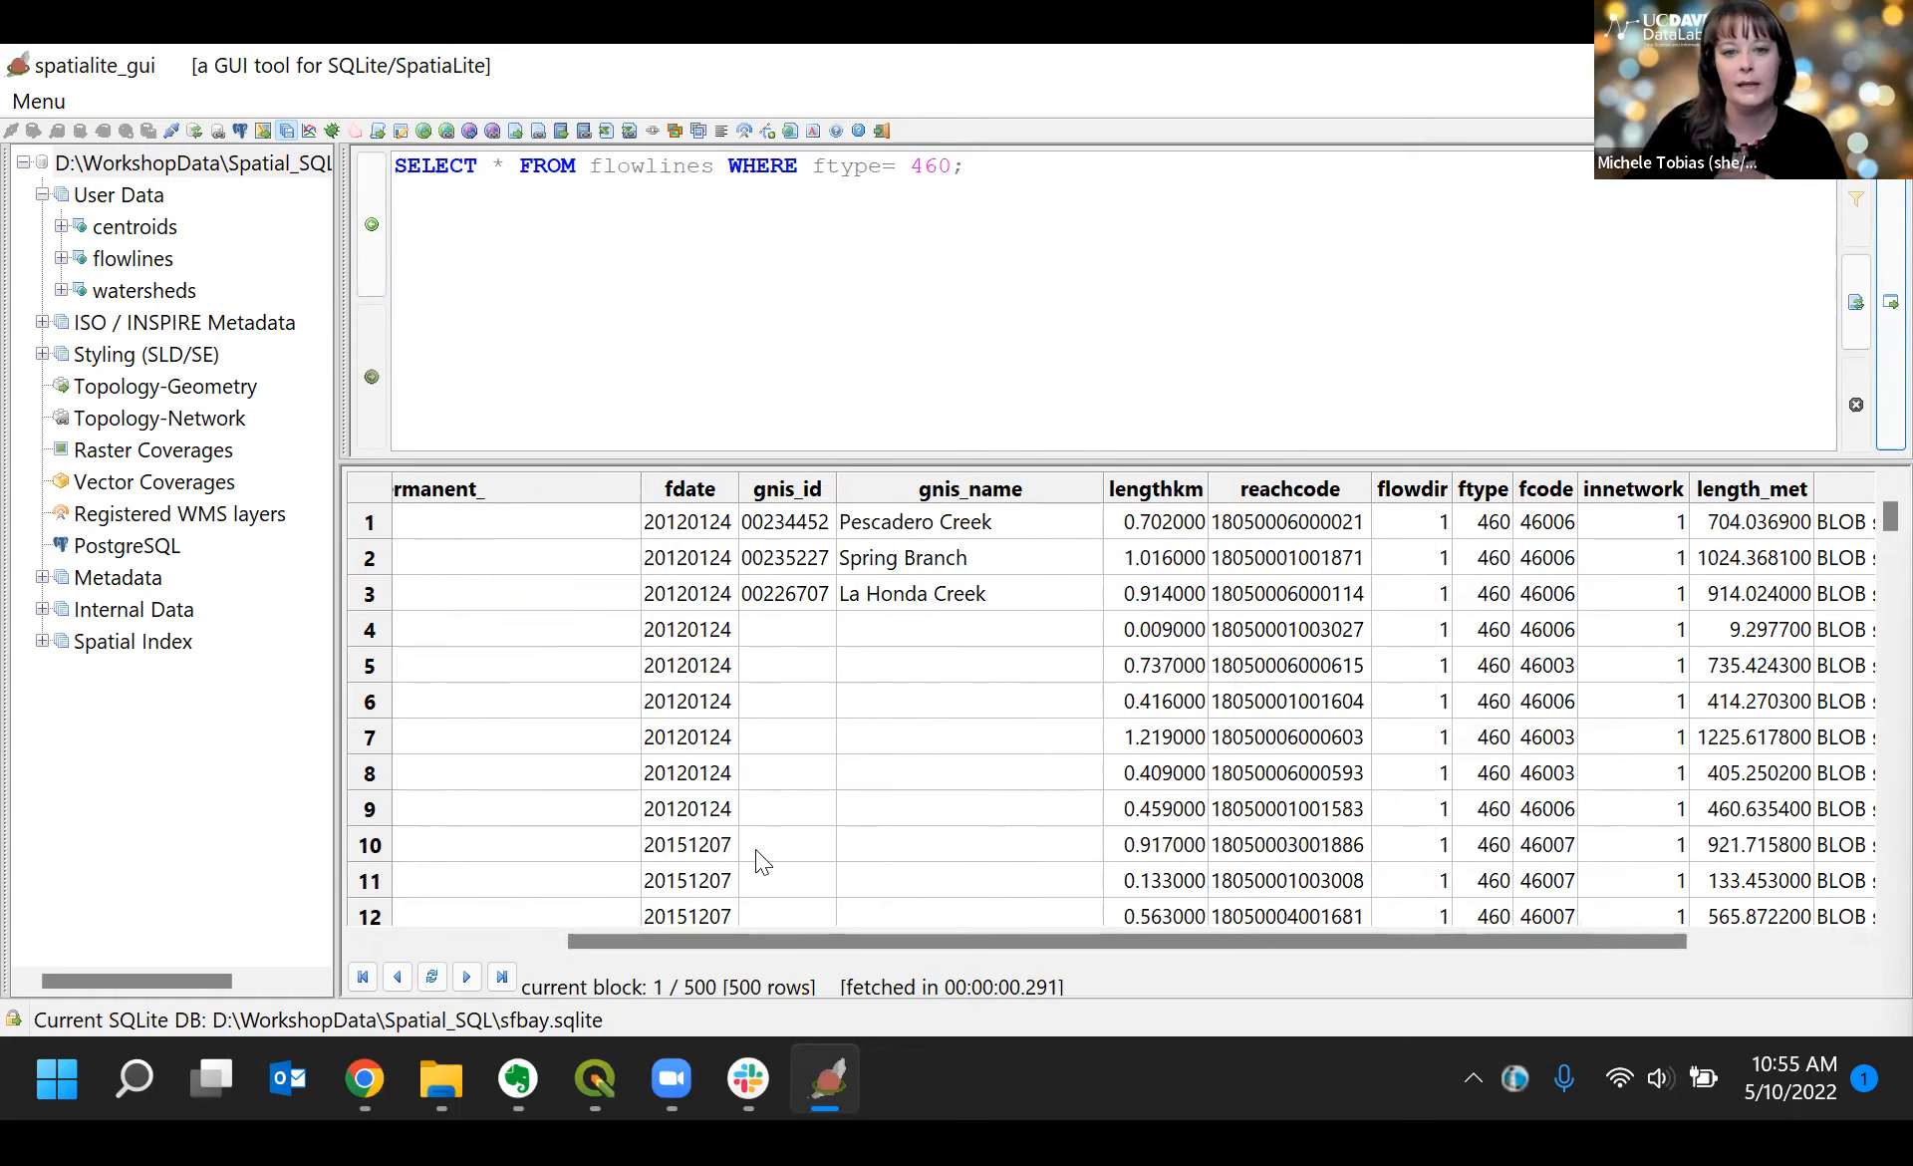
{"action": "left_click_drag", "start_coordinate": [770, 936], "coordinate": [1000, 957]}
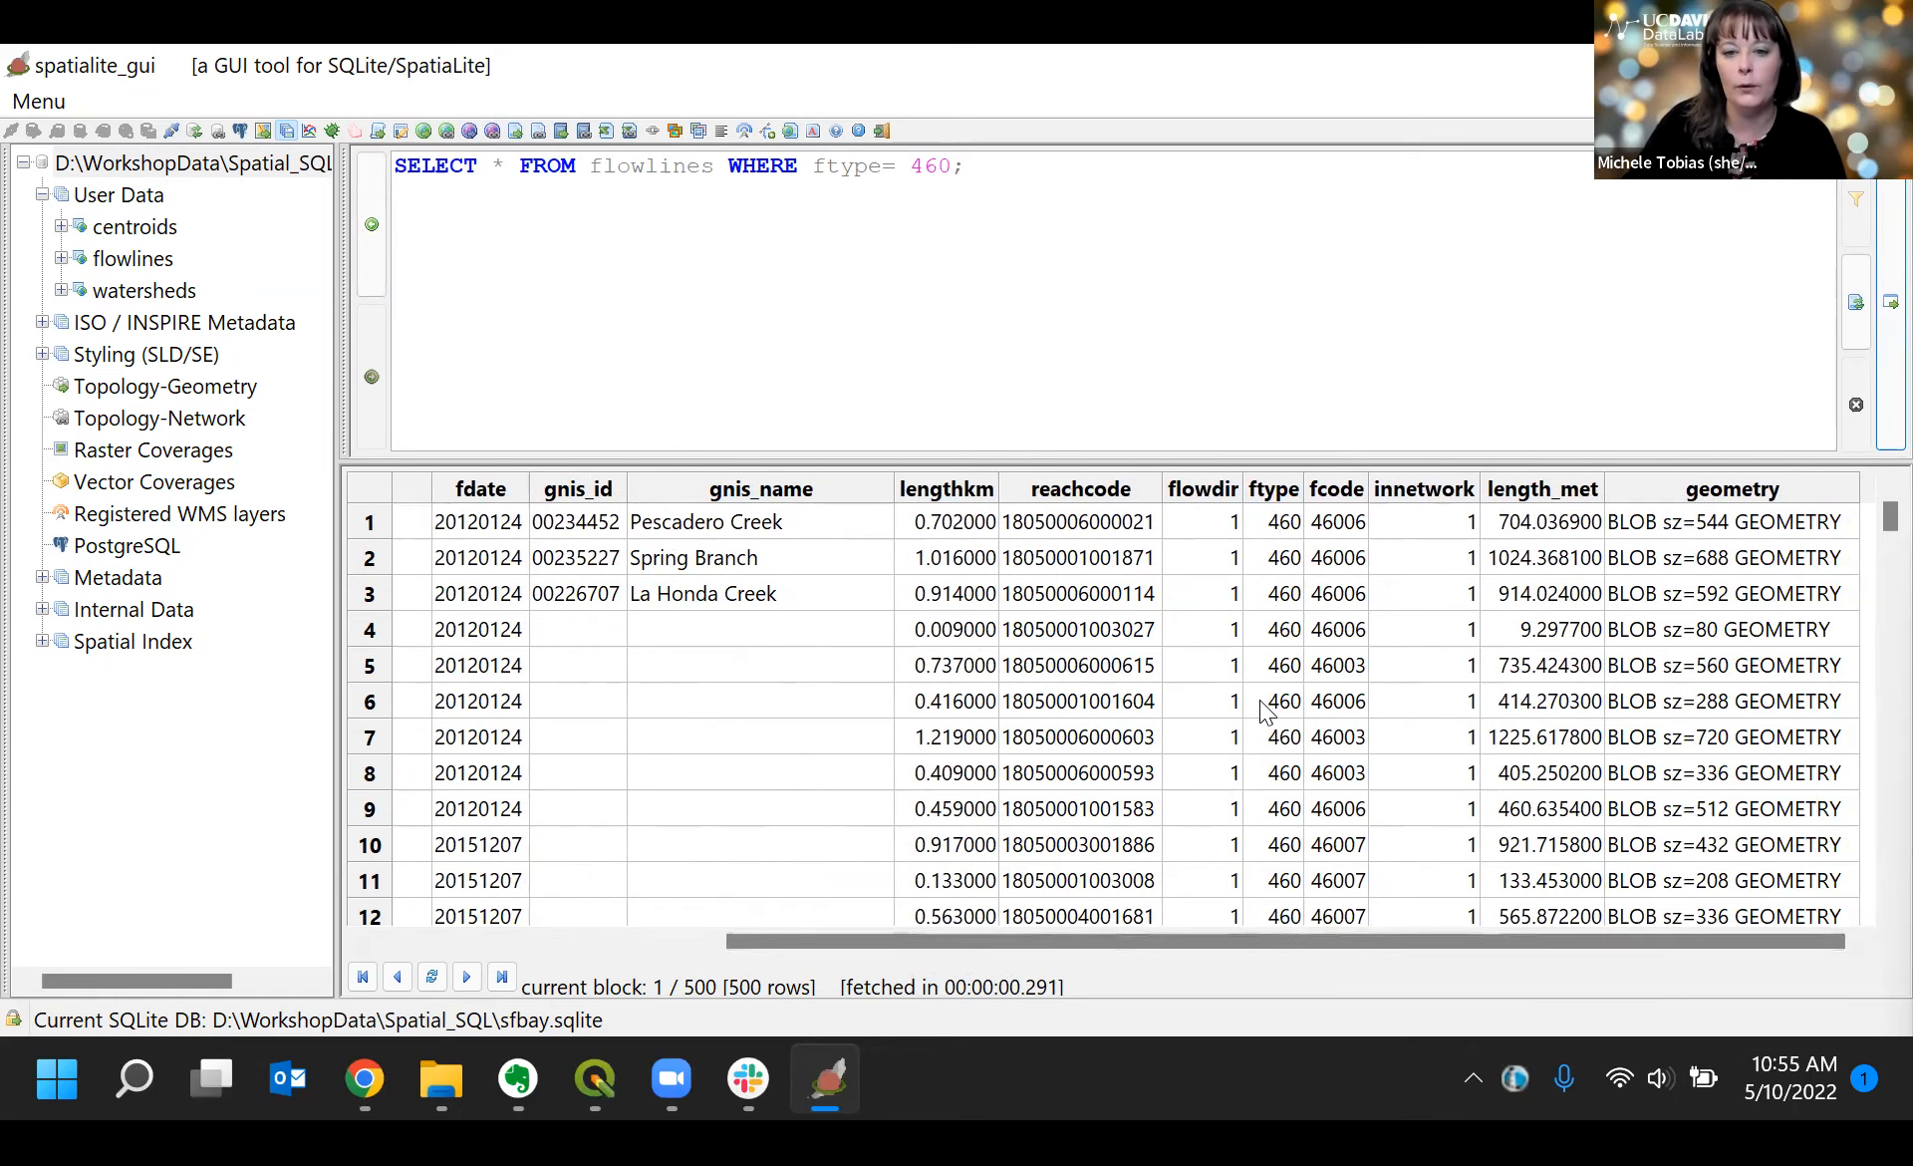
{"action": "scroll", "coordinate": [1263, 709], "scroll_direction": "down", "scroll_amount": 4}
{"action": "scroll", "coordinate": [1264, 710], "scroll_direction": "down", "scroll_amount": 6}
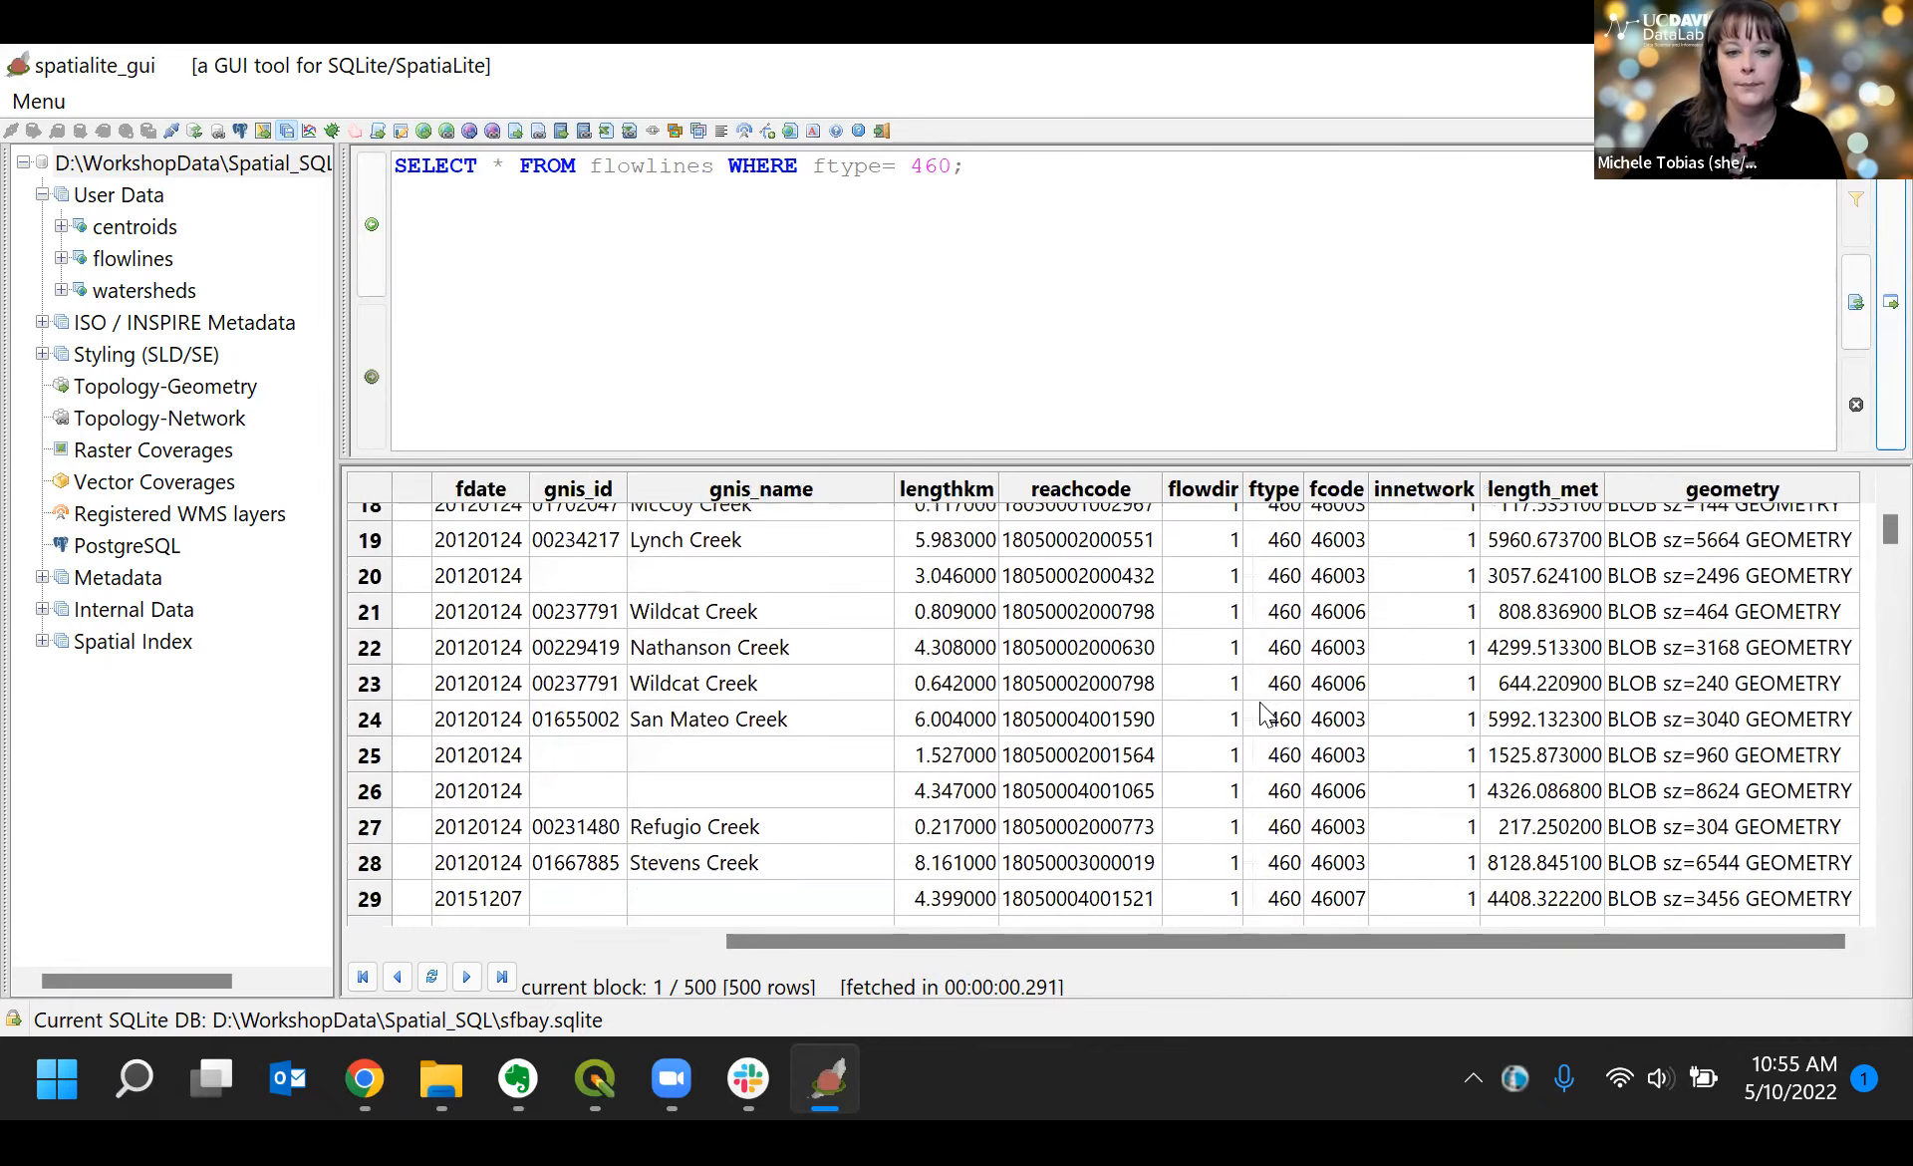
{"action": "scroll", "coordinate": [1263, 709], "scroll_direction": "down", "scroll_amount": 10}
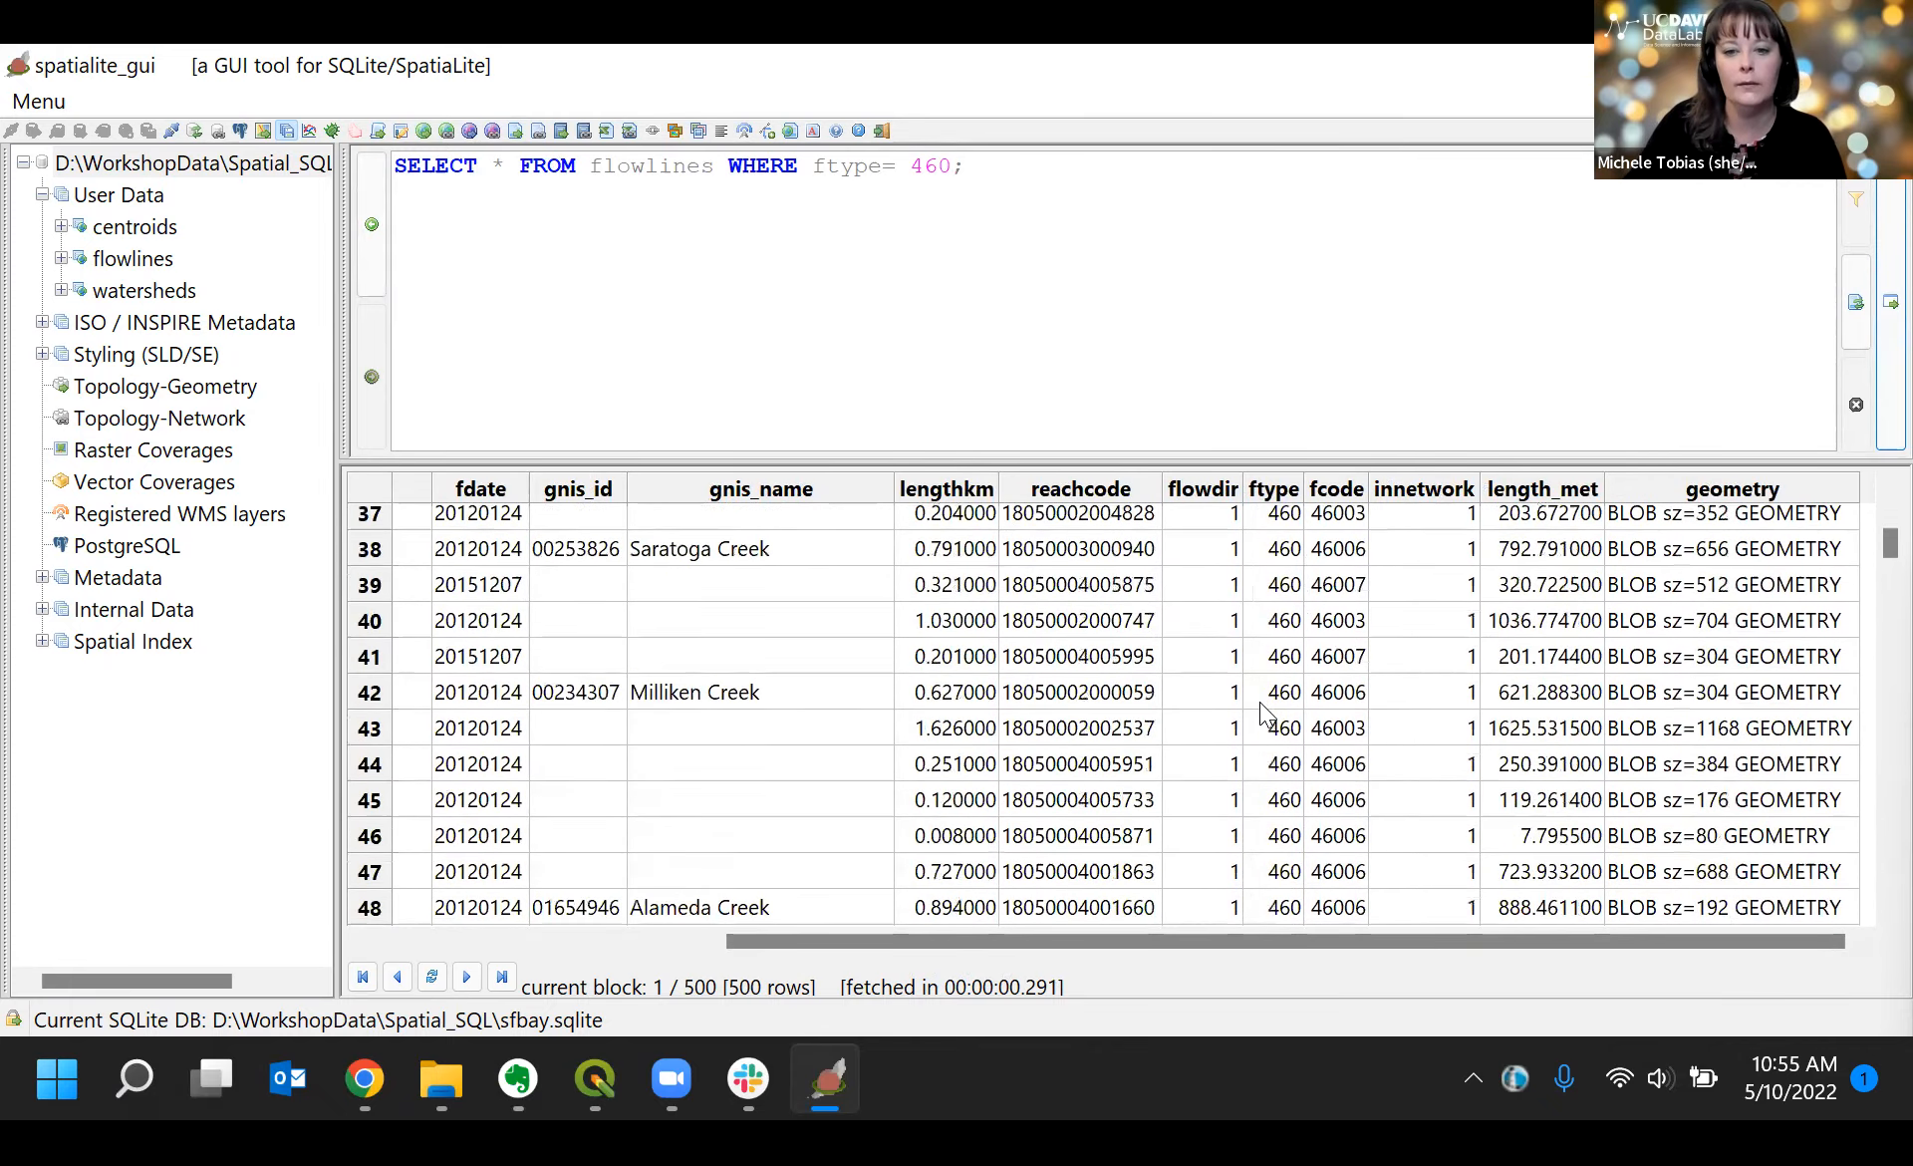
{"action": "scroll", "coordinate": [1264, 709], "scroll_direction": "down", "scroll_amount": 4}
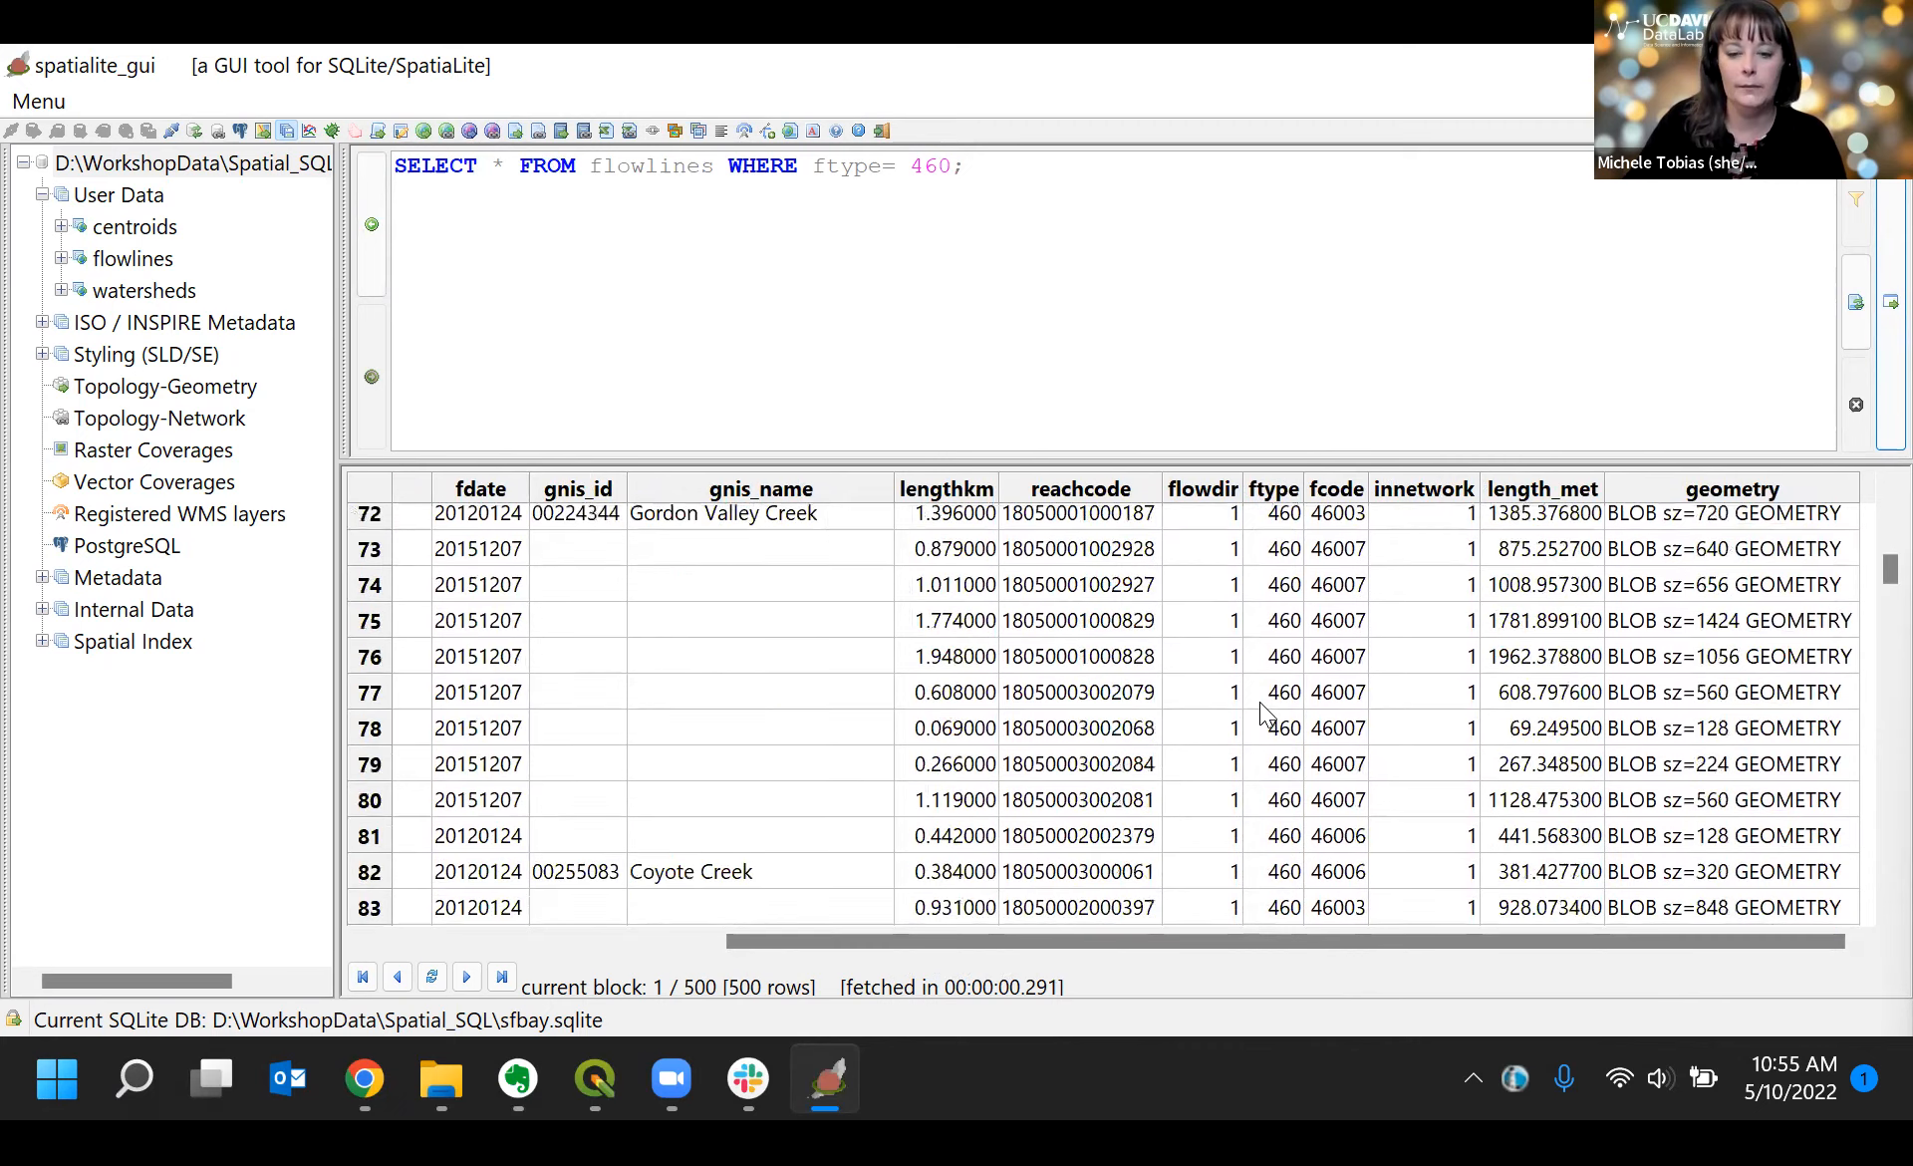
{"action": "scroll", "coordinate": [1264, 710], "scroll_direction": "down", "scroll_amount": 4}
{"action": "left_click_drag", "start_coordinate": [1889, 590], "coordinate": [1786, 468]}
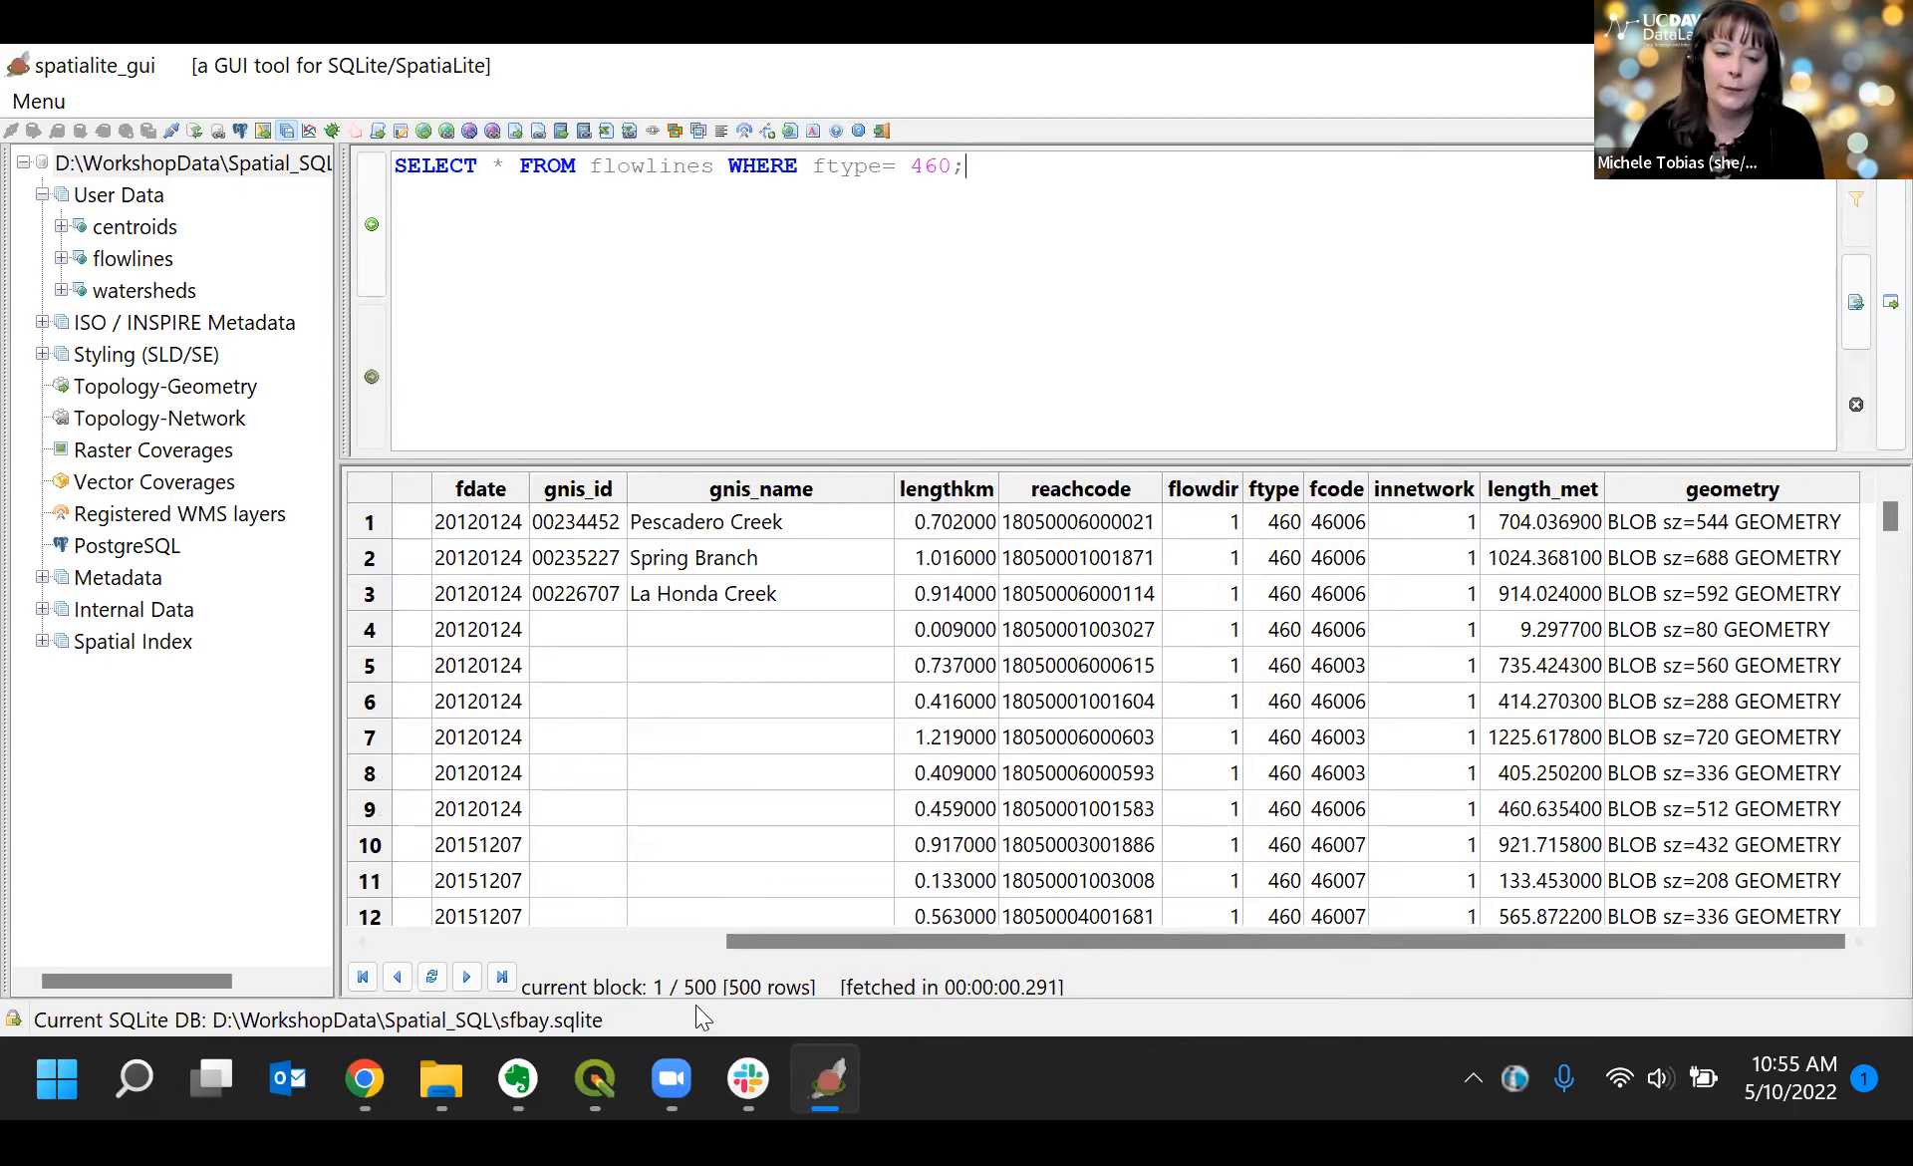
Step: Replace the asterisk in the flowlines query with COUNT(pk_uid), keeping the ftype= 460 condition, and run it
{"action": "left_click", "coordinate": [507, 169]}
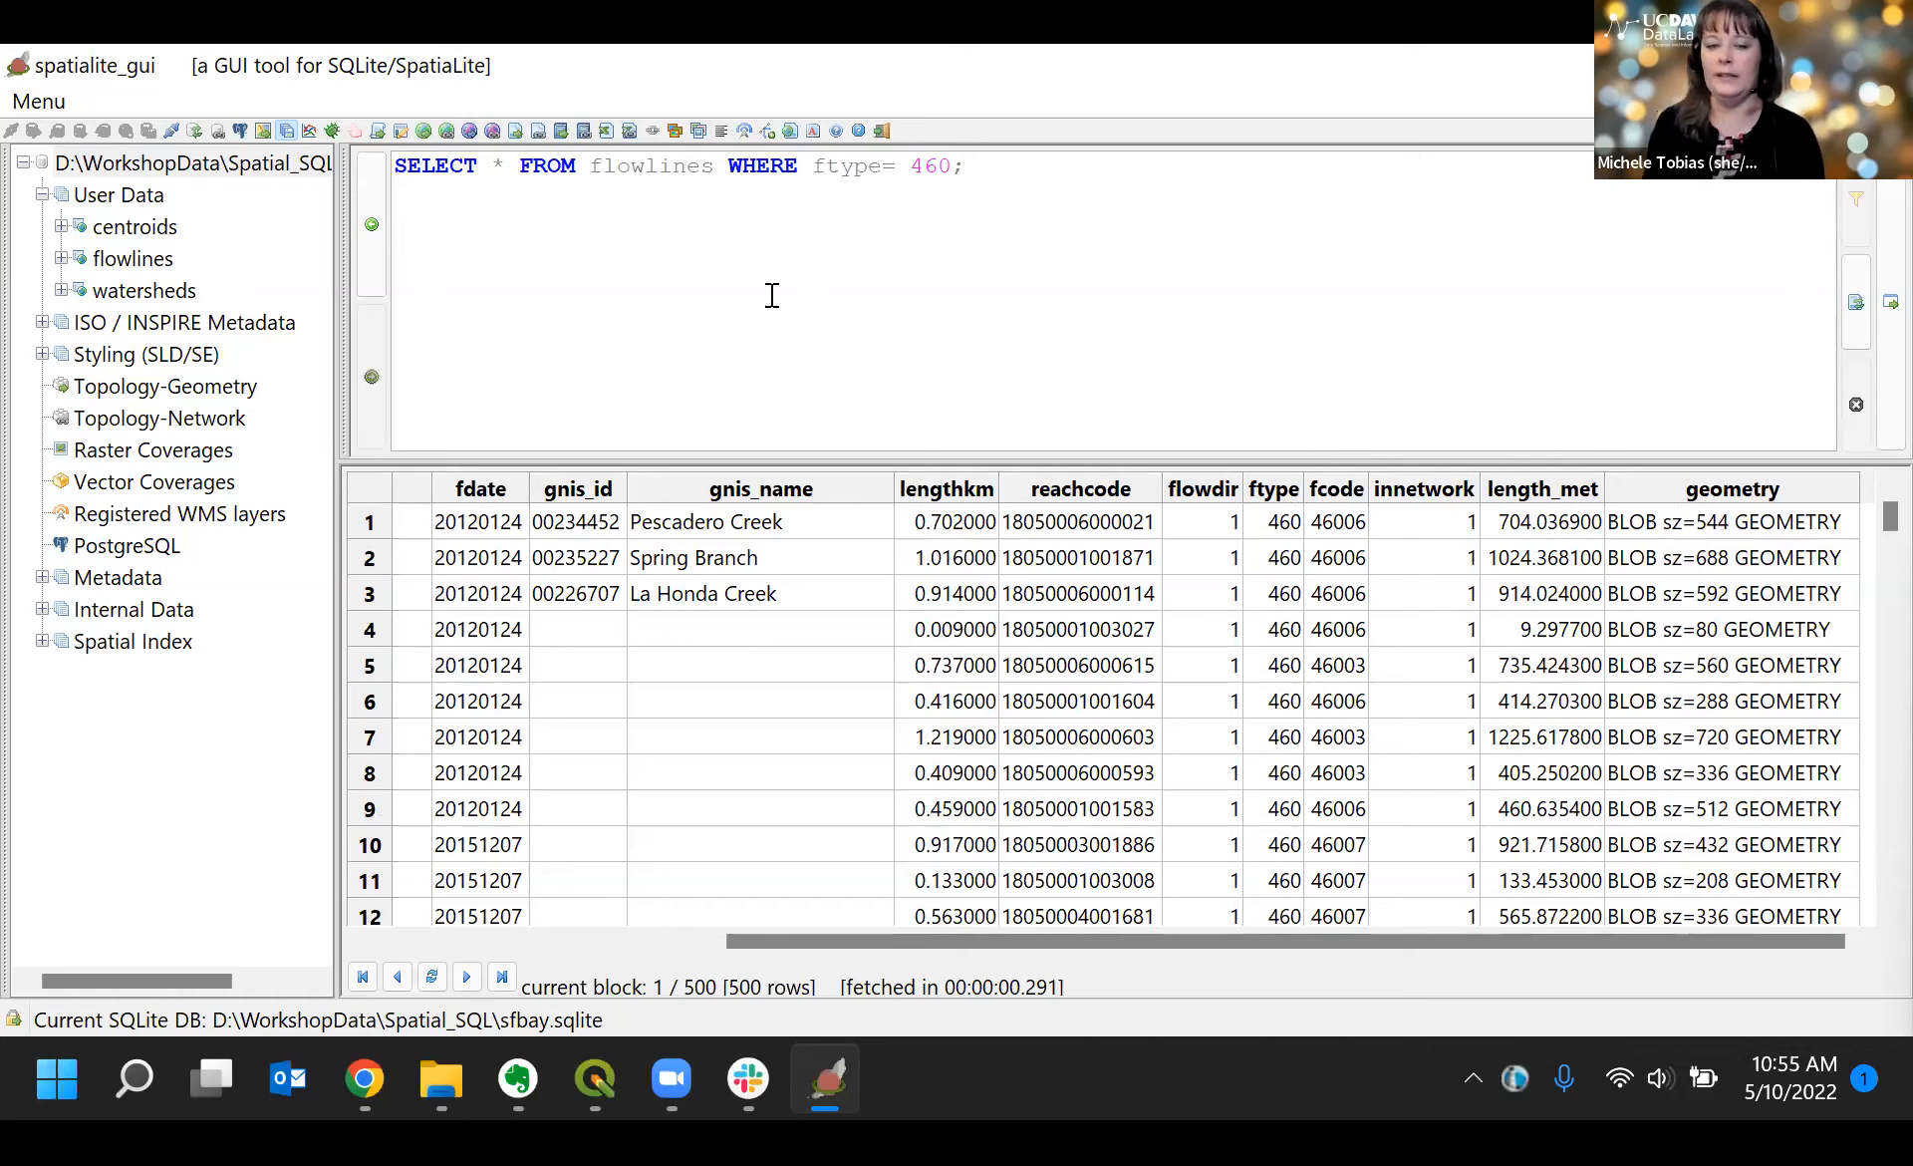
{"action": "key", "text": "BackSpace"}
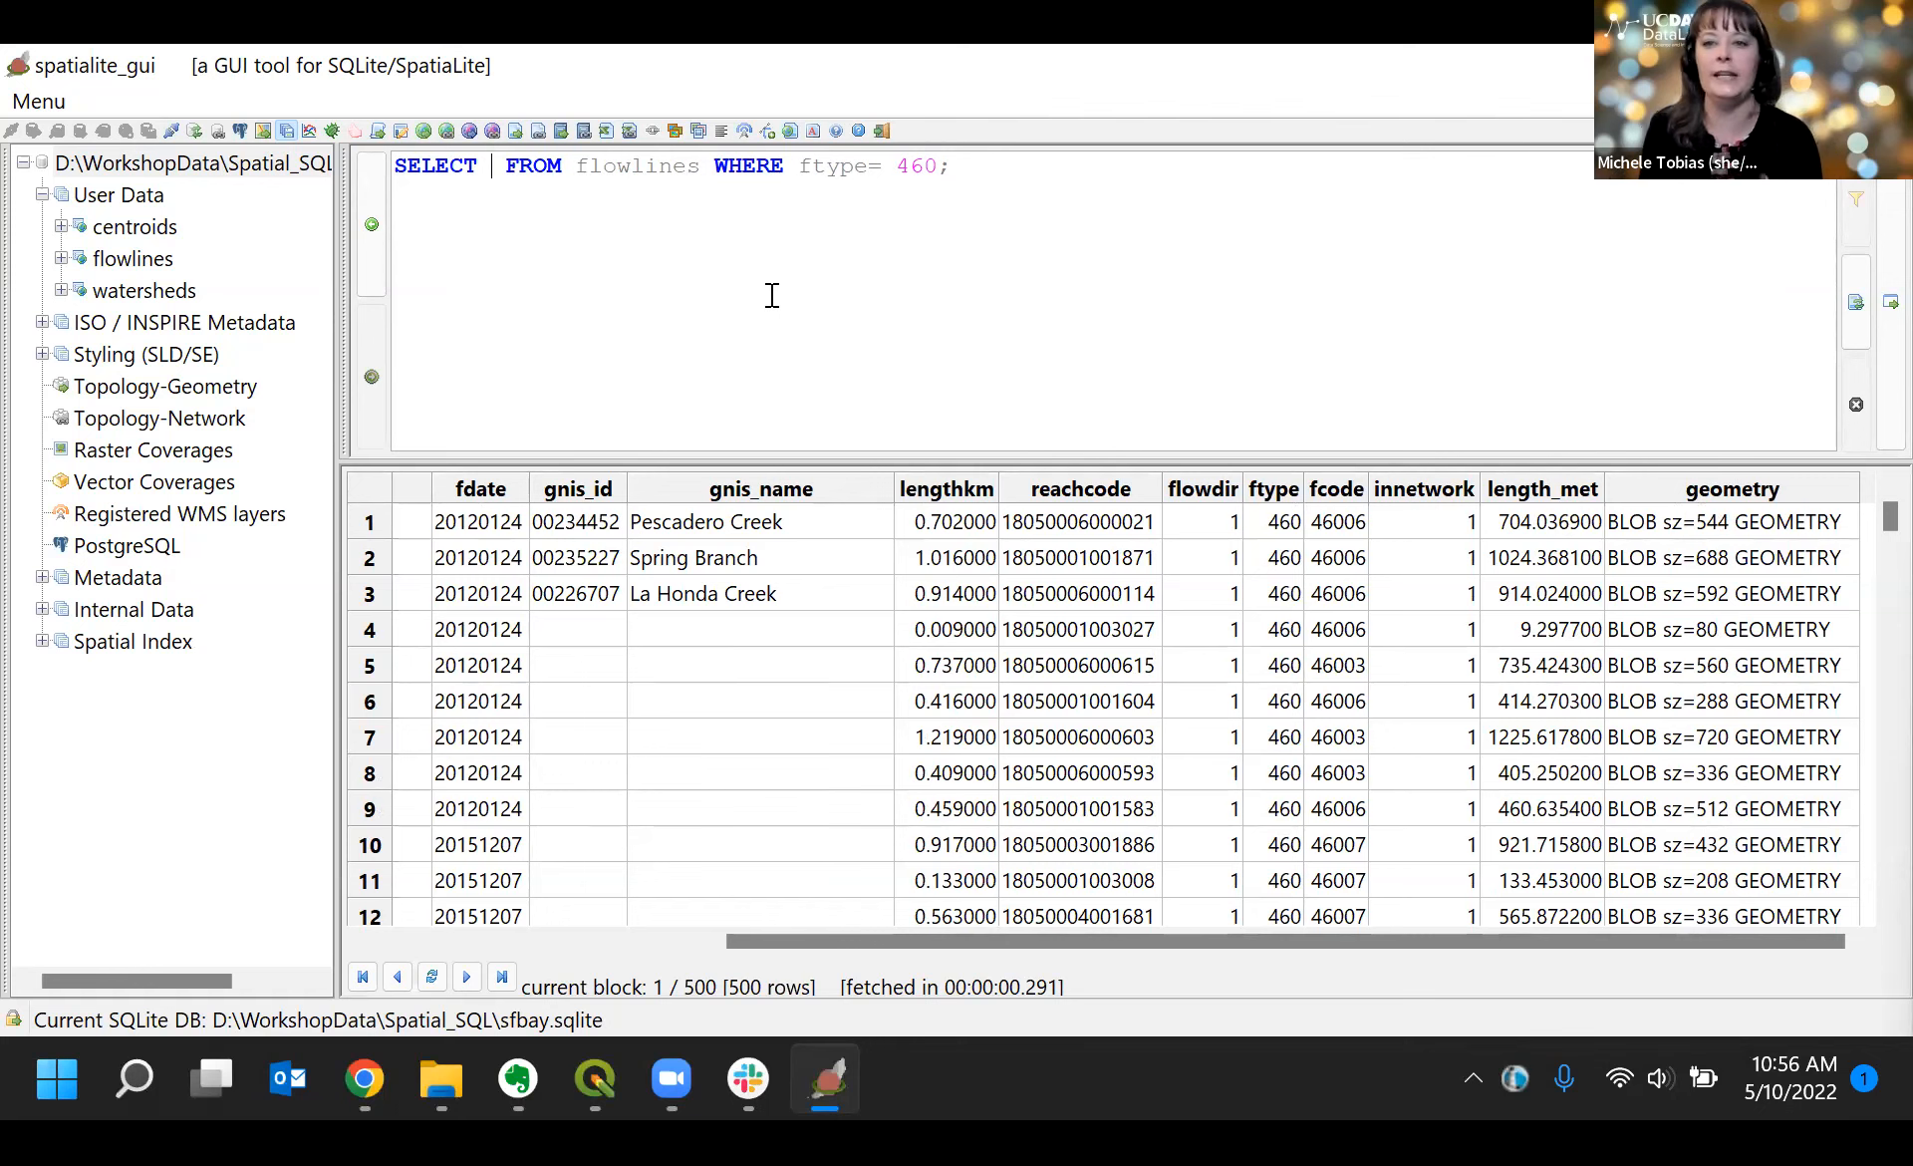
{"action": "type", "text": "COUNT()"}
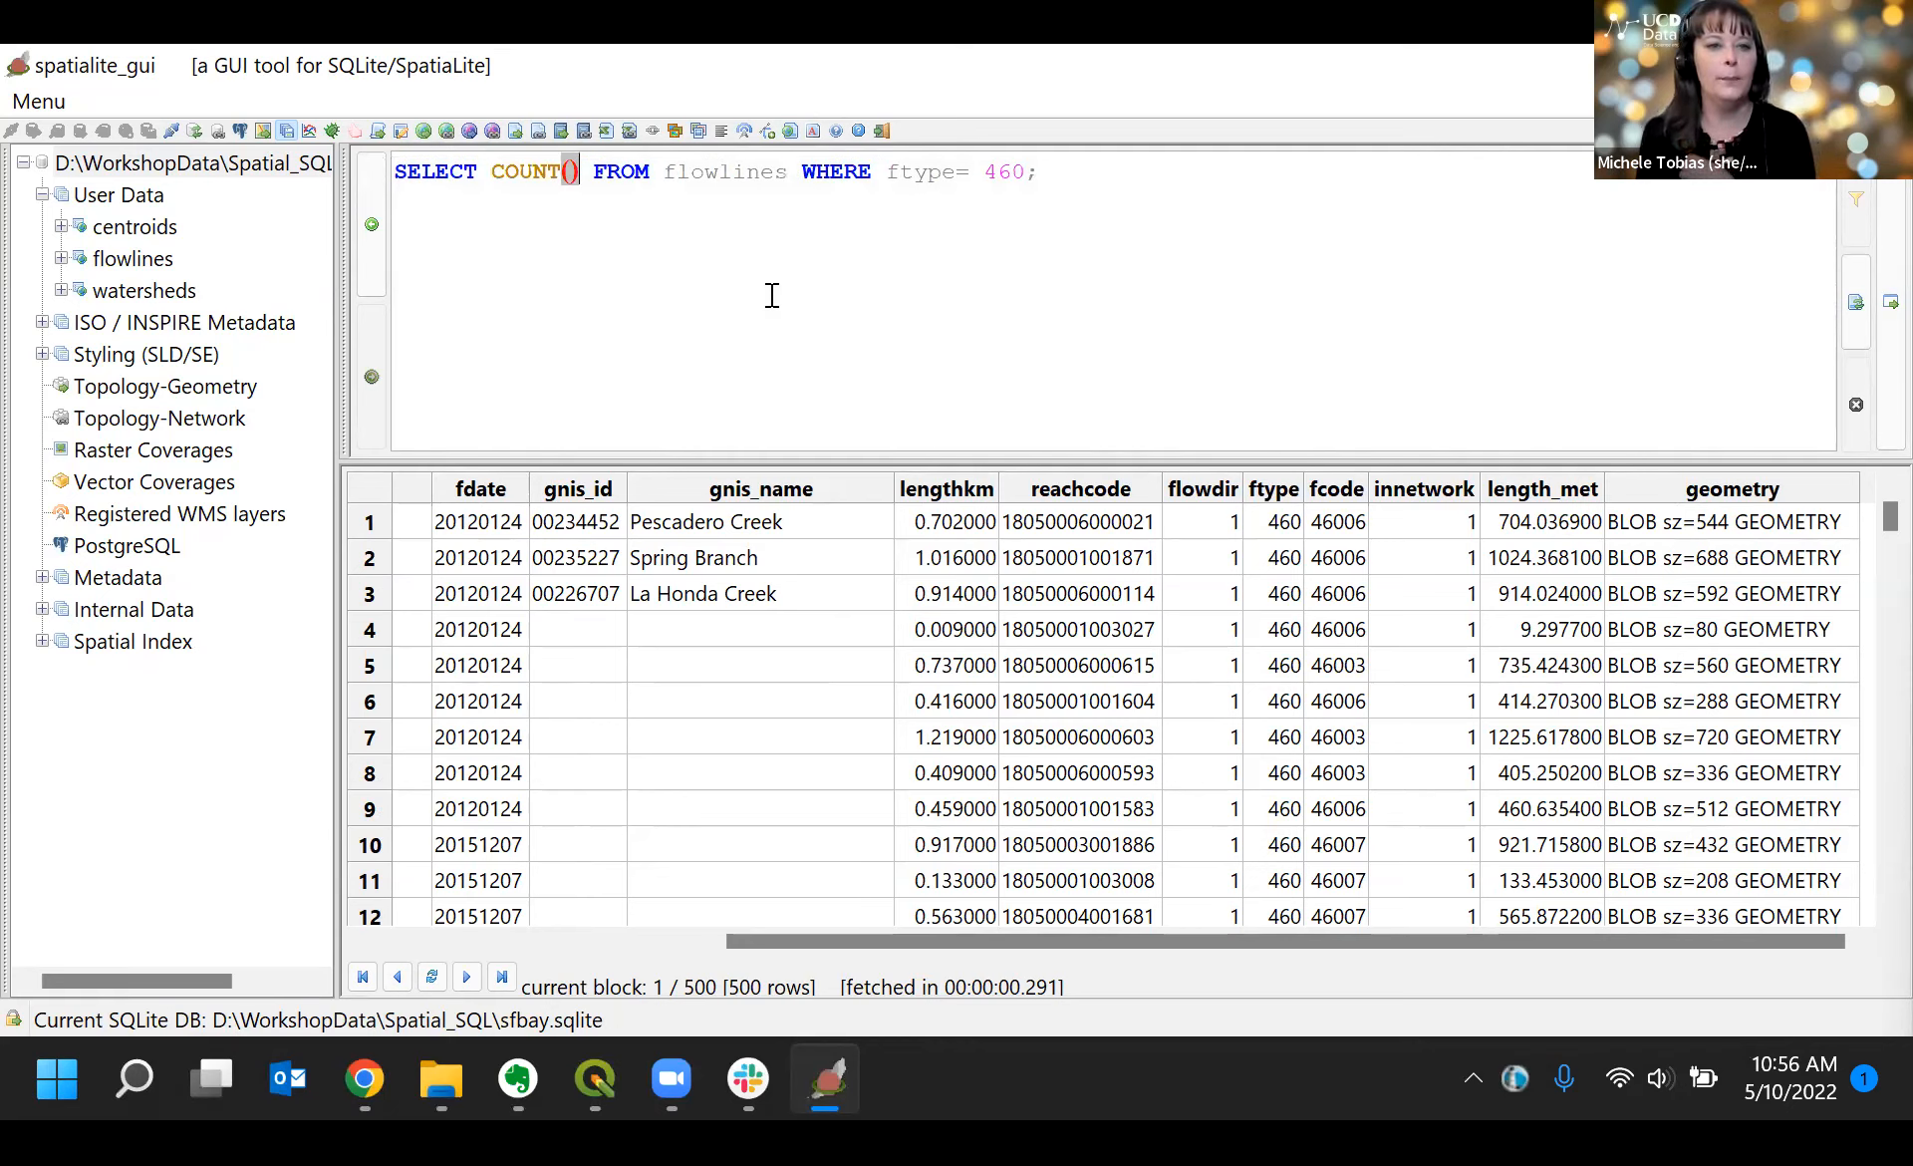
{"action": "key", "text": "Left"}
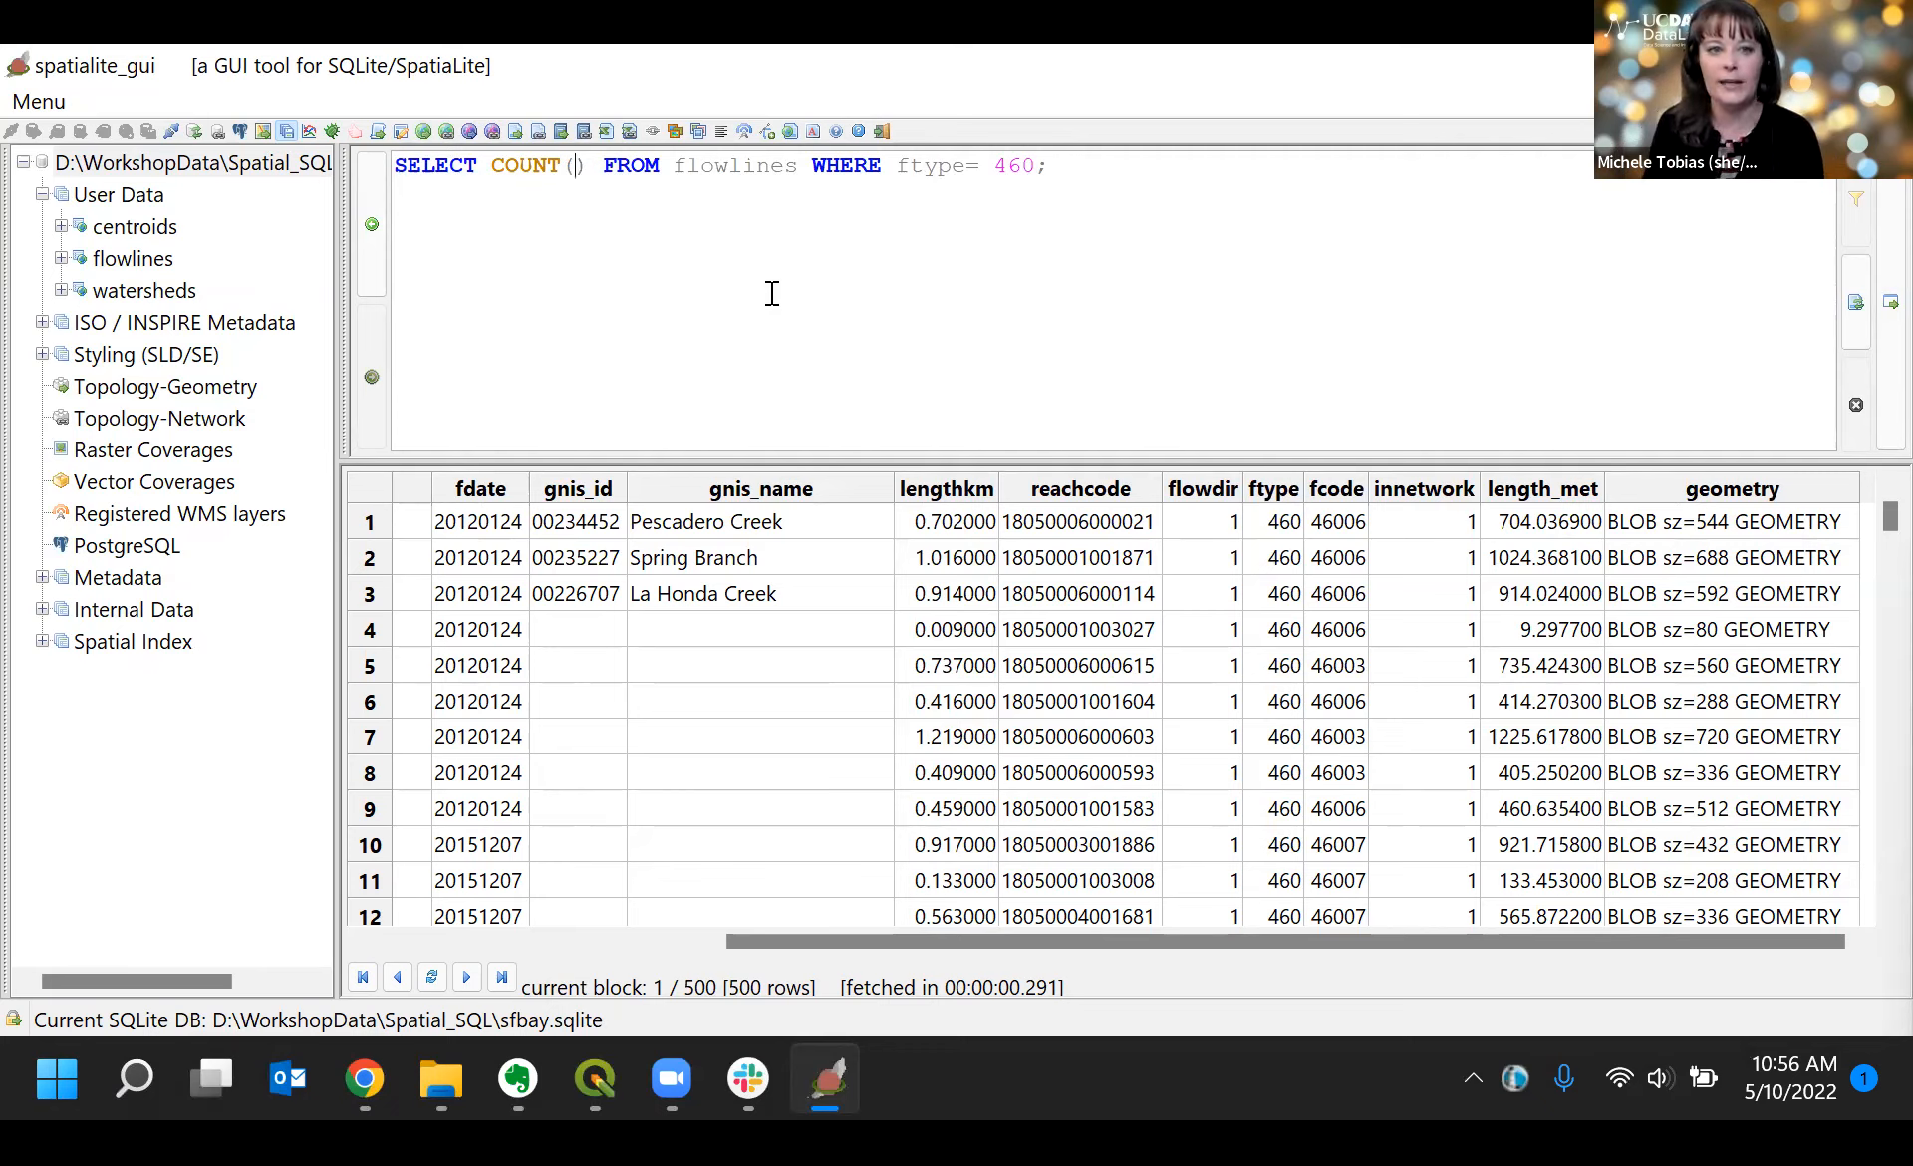
{"action": "type", "text": "pk_"}
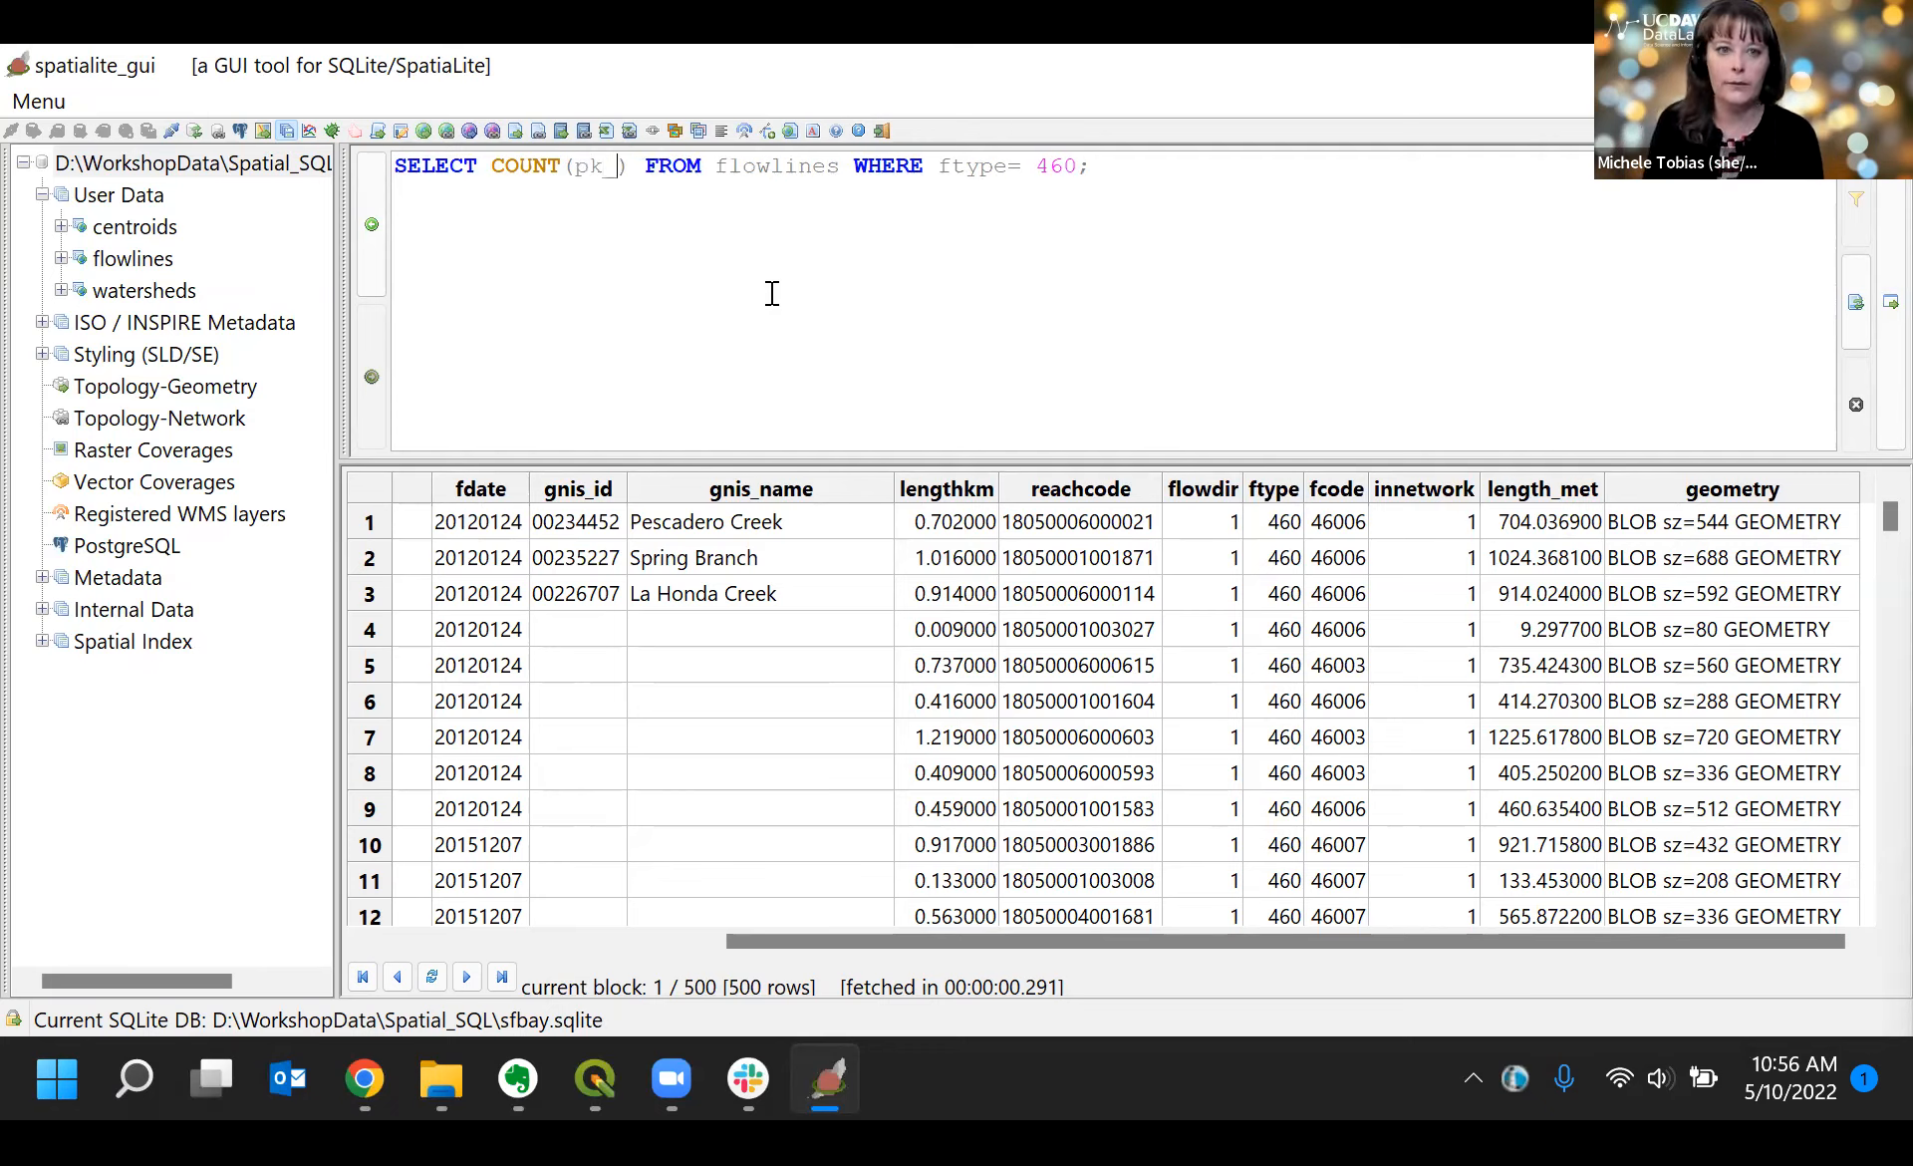
{"action": "type", "text": "uid"}
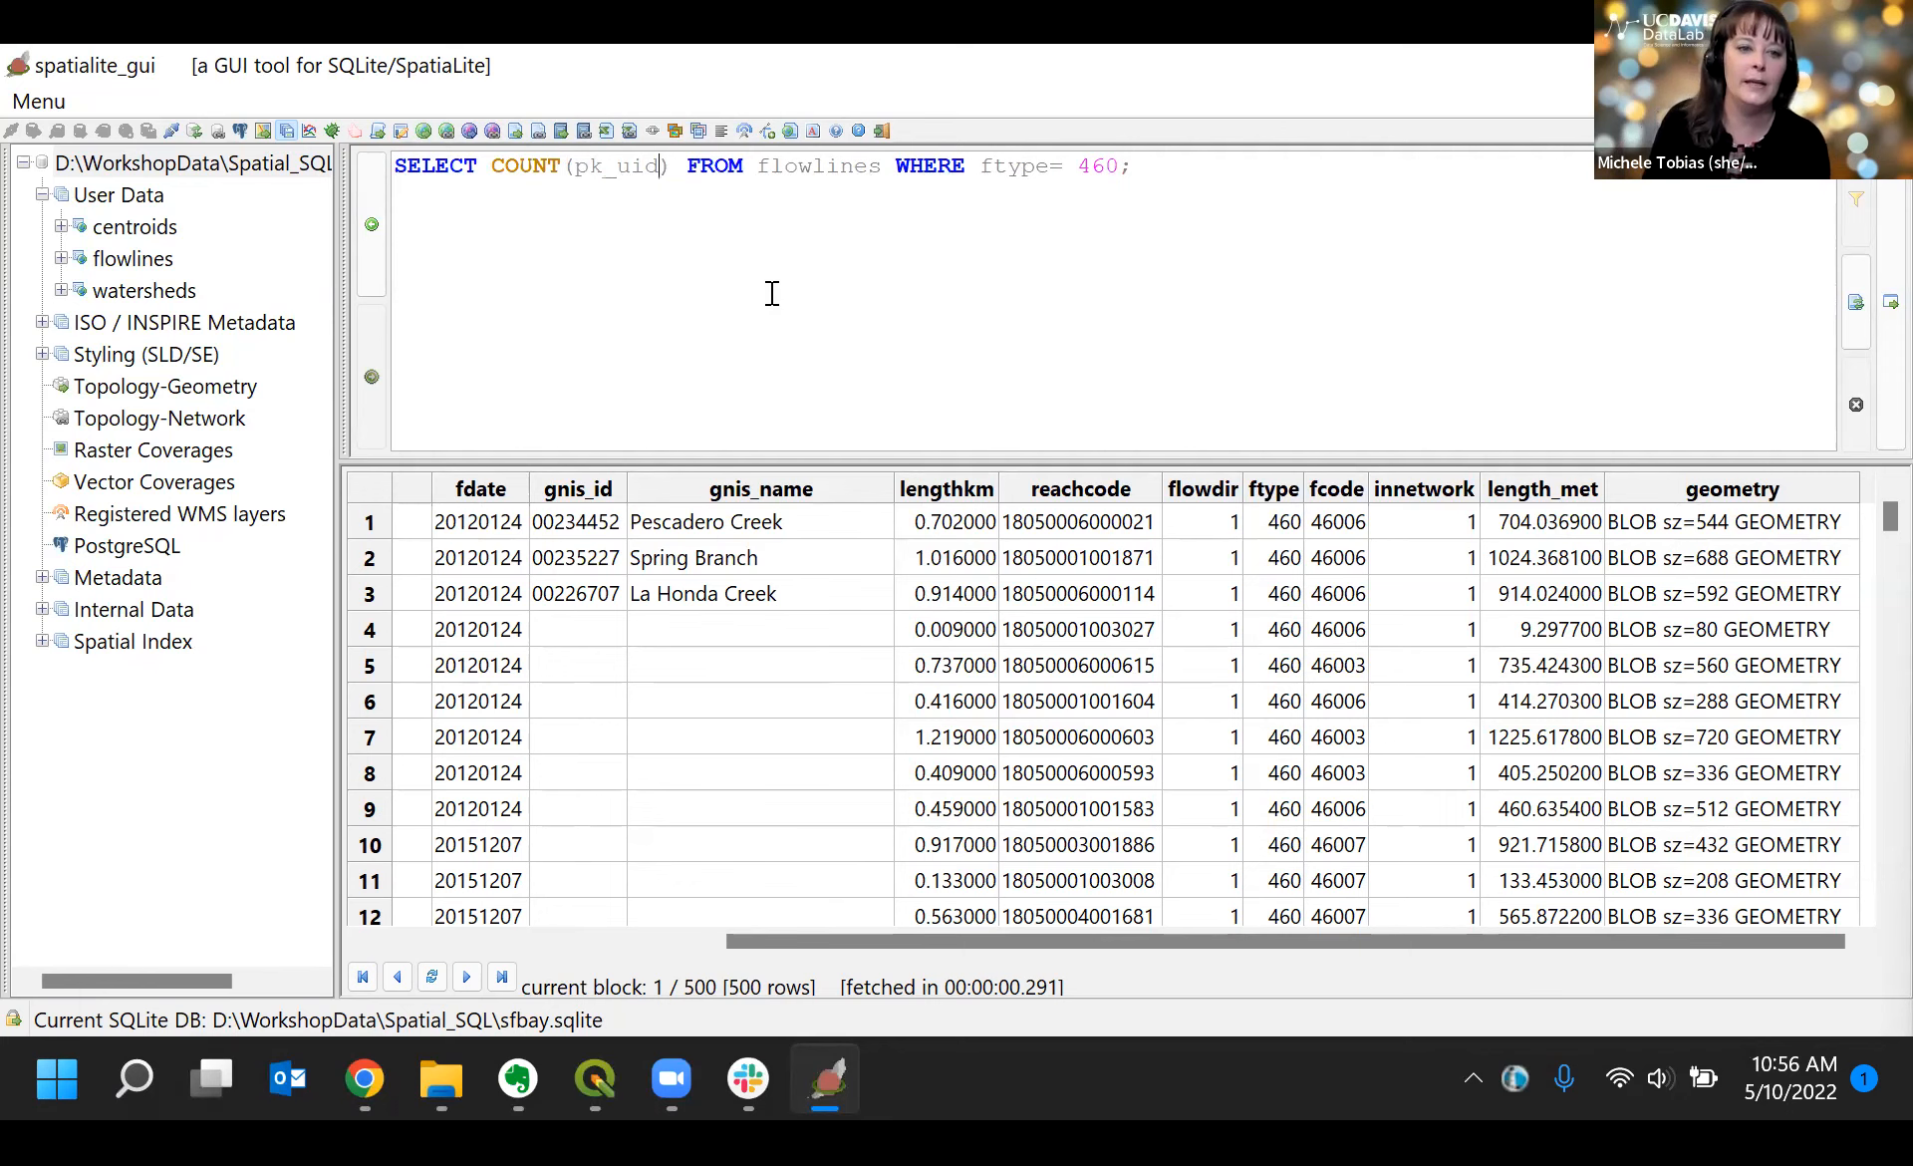
{"action": "left_click_drag", "start_coordinate": [903, 937], "coordinate": [370, 937]}
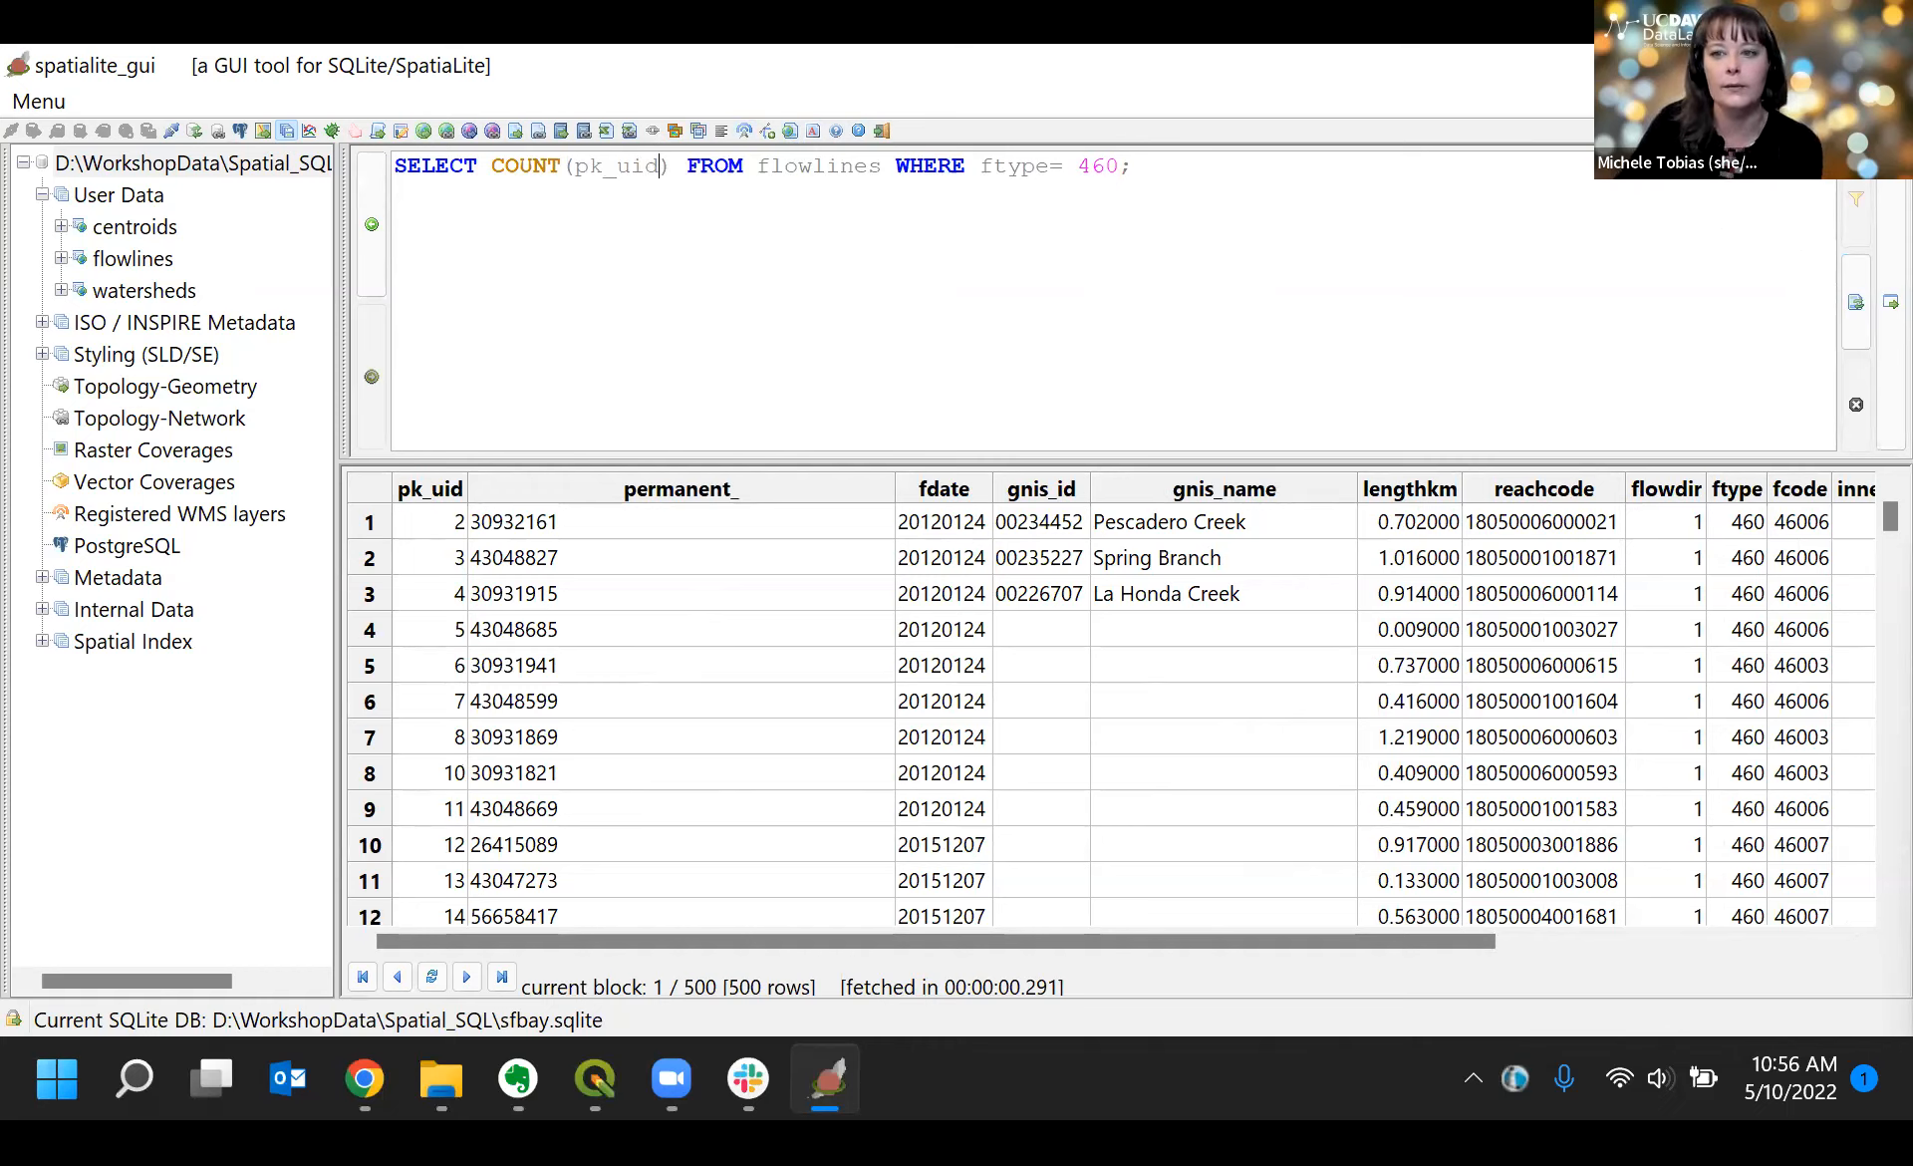
{"action": "left_click", "coordinate": [1867, 321]}
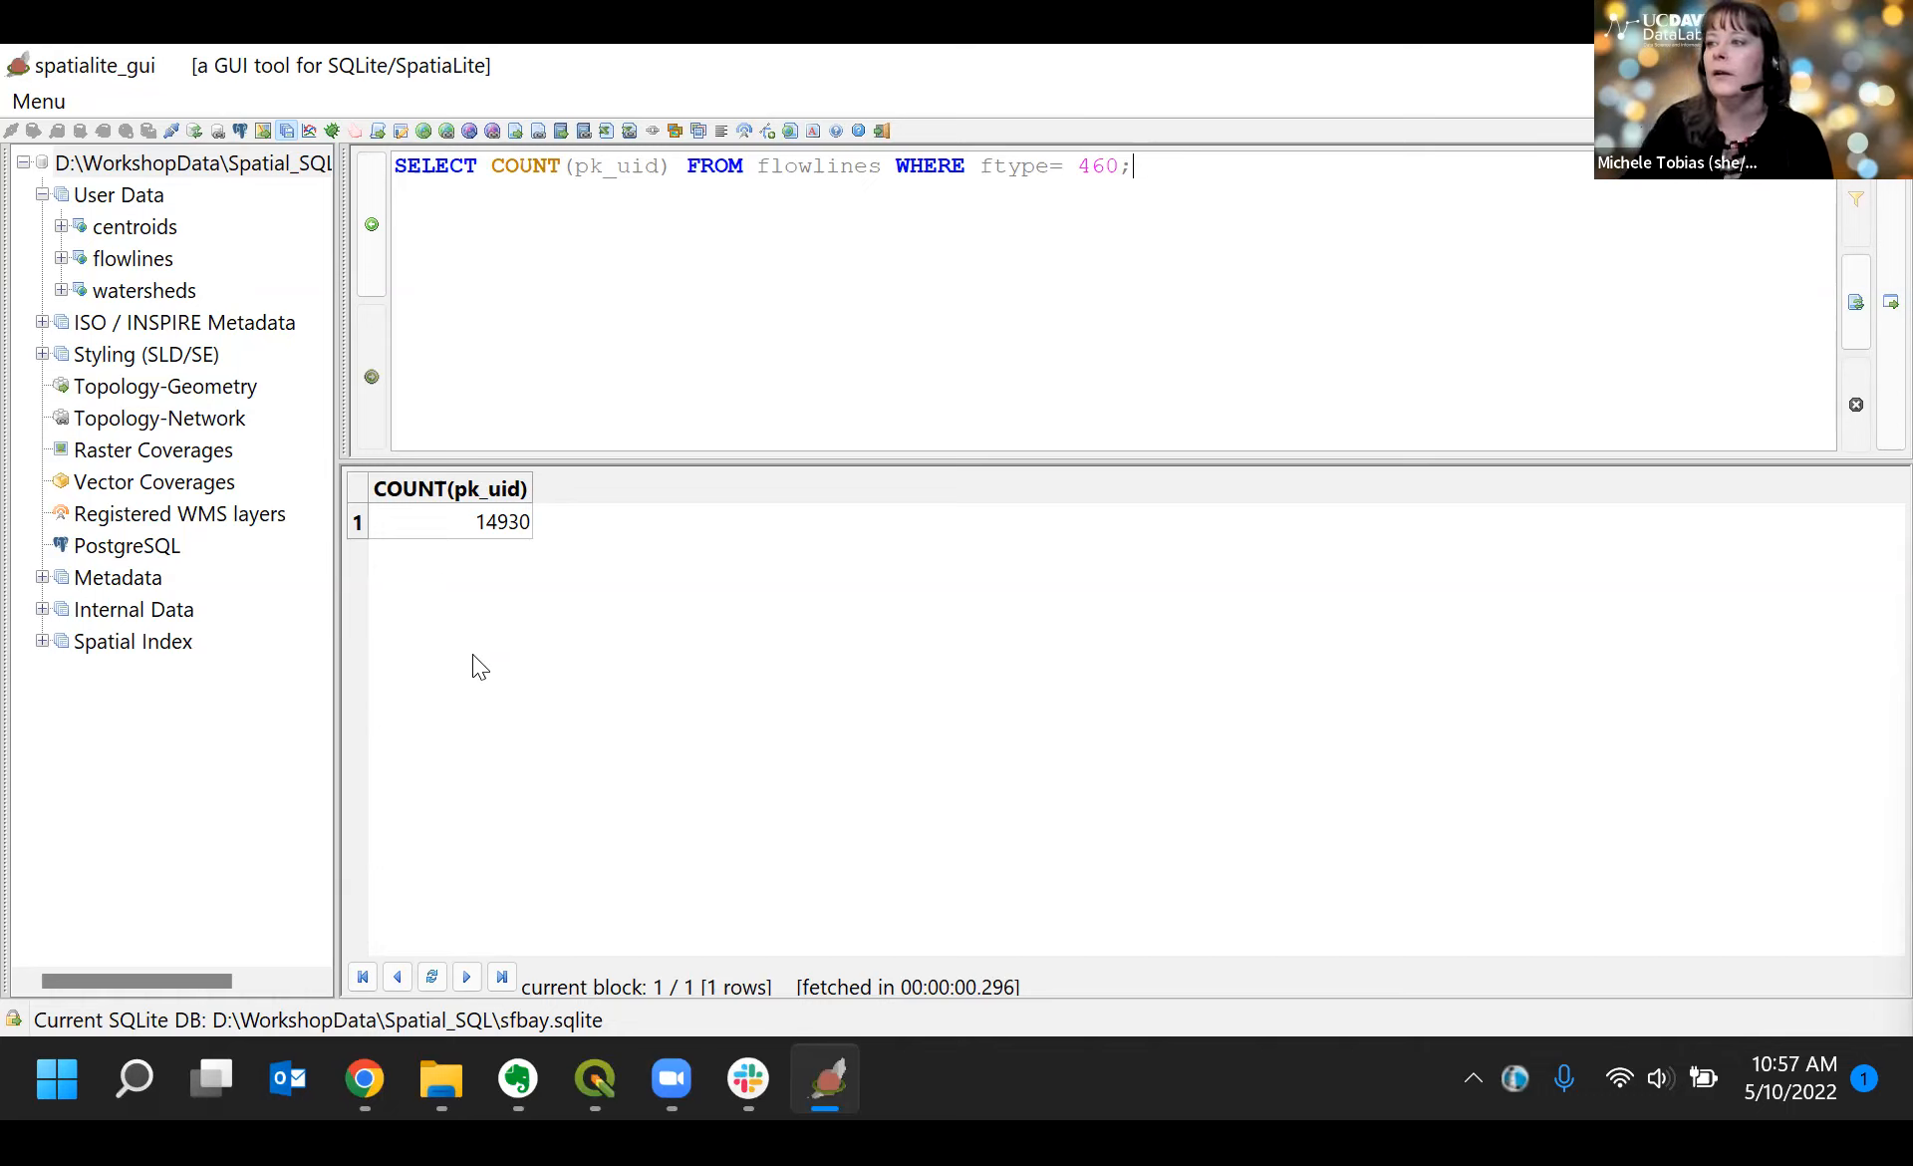
Step: Add the ftype column, followed by a comma, before COUNT(pk_uid) in the SELECT list
{"action": "left_click", "coordinate": [484, 170]}
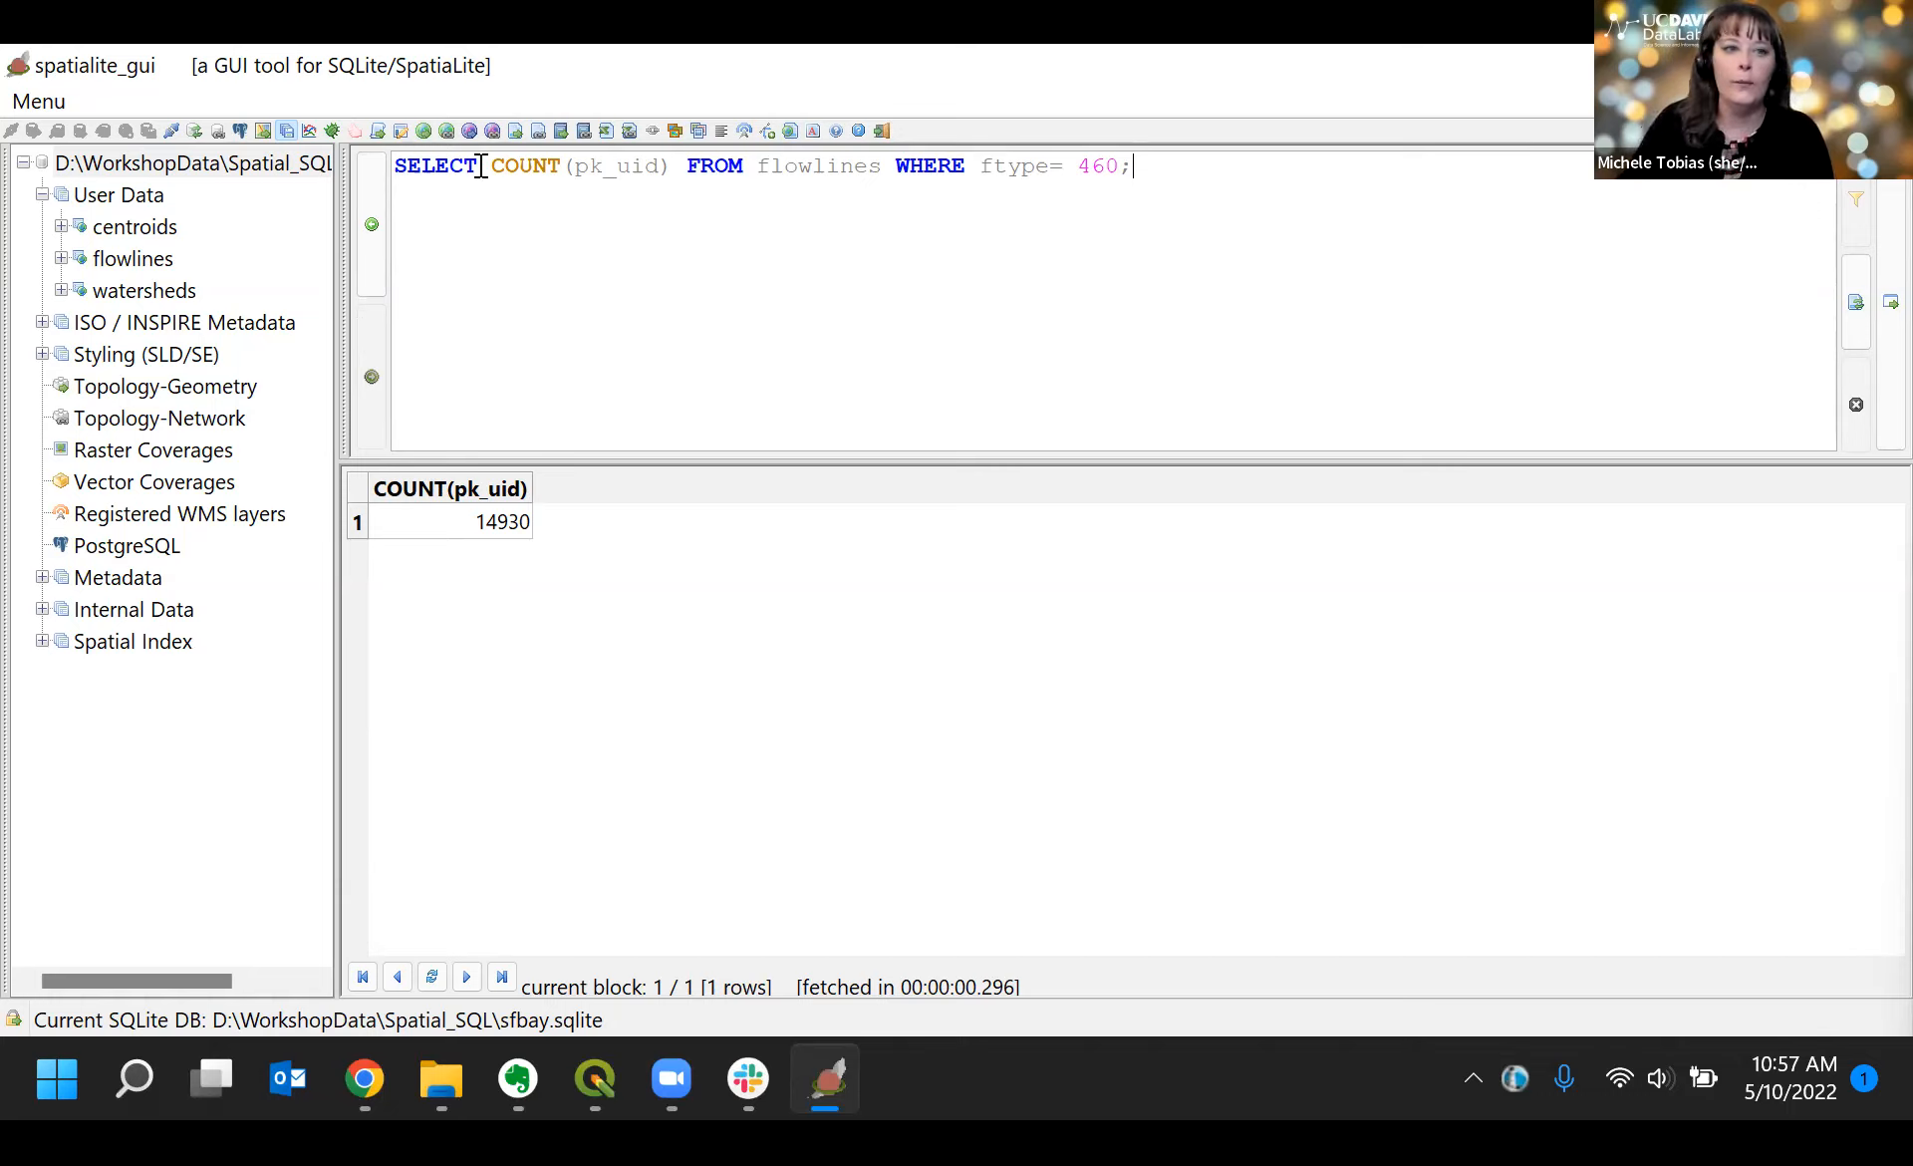
{"action": "type", "text": "f"}
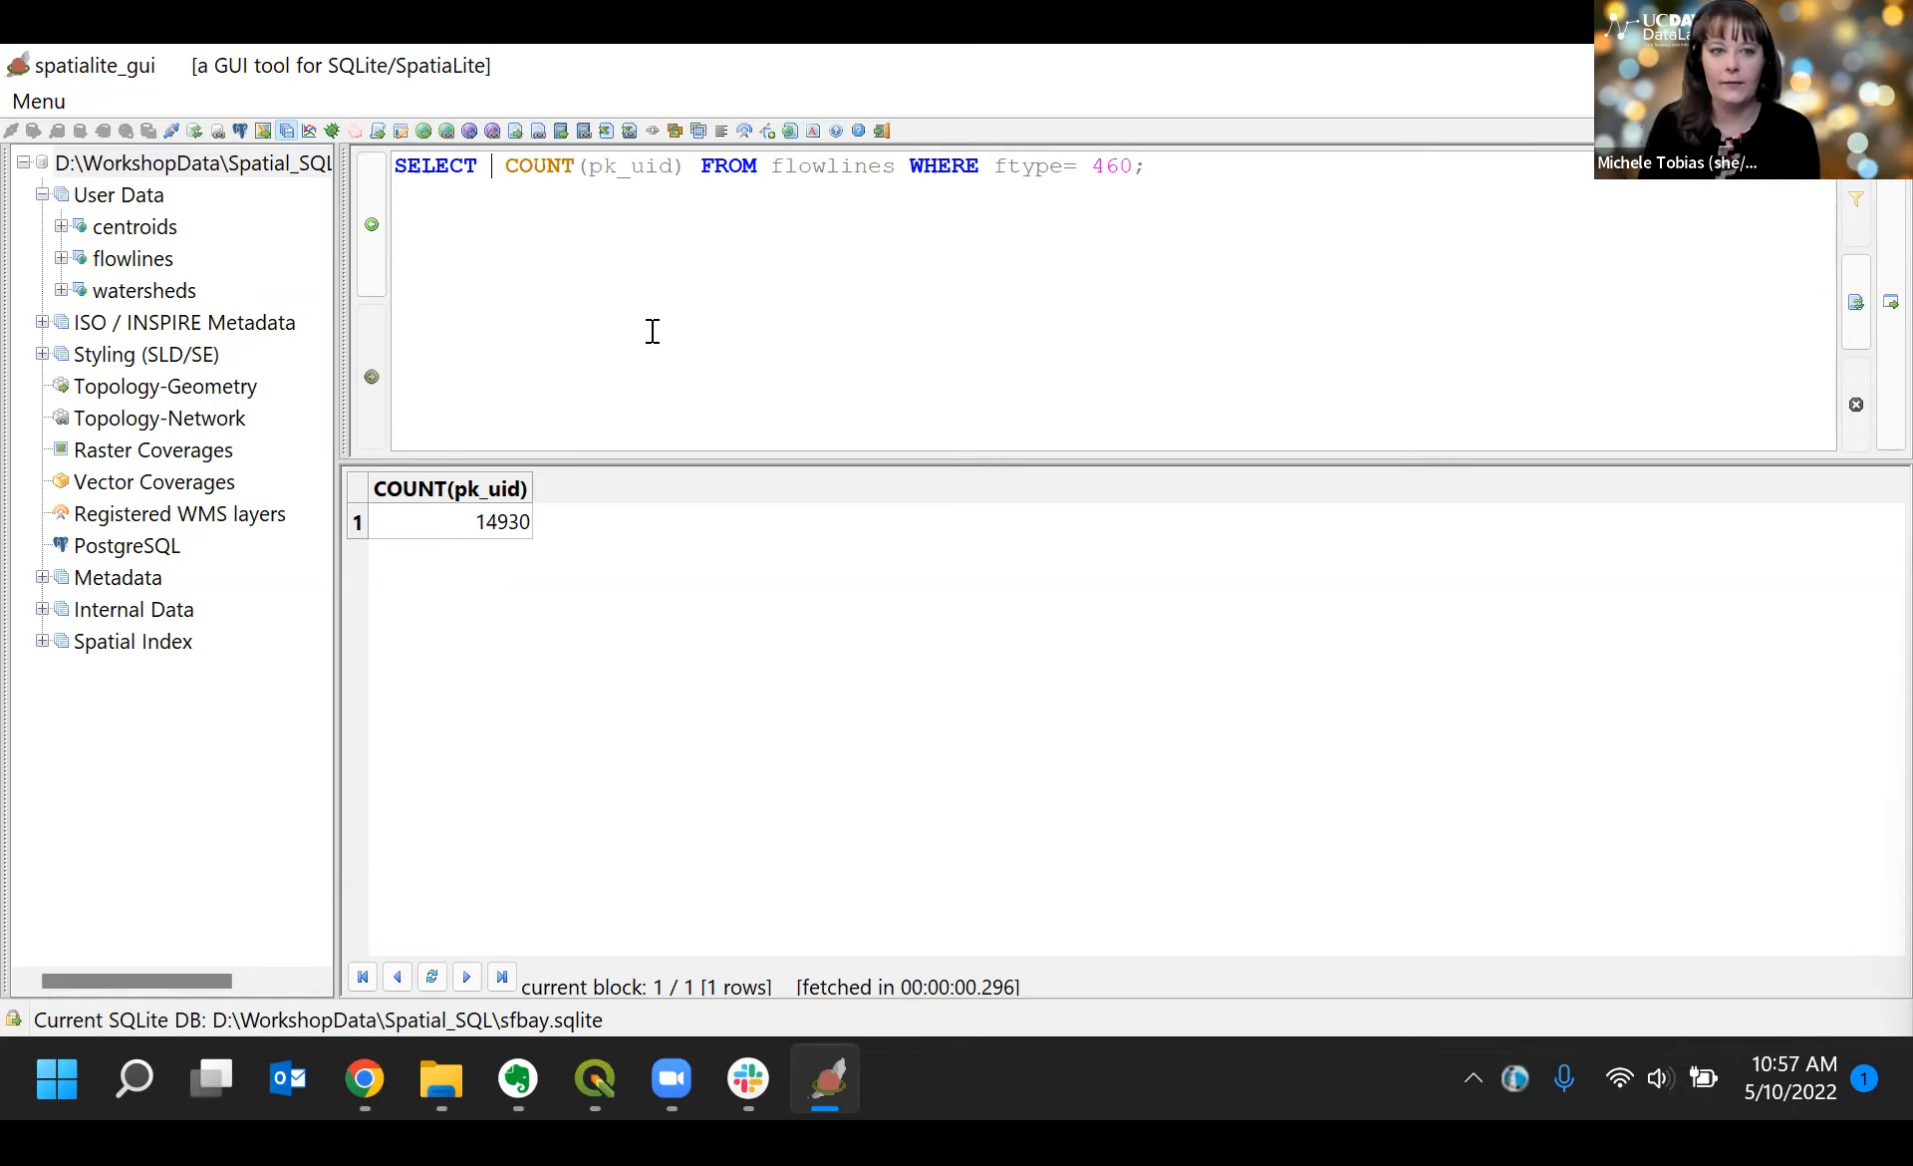
{"action": "type", "text": "yt"}
{"action": "key", "text": "BackSpace"}
{"action": "key", "text": "BackSpace"}
{"action": "type", "text": "tp"}
{"action": "key", "text": "BackSpace"}
{"action": "type", "text": "yp"}
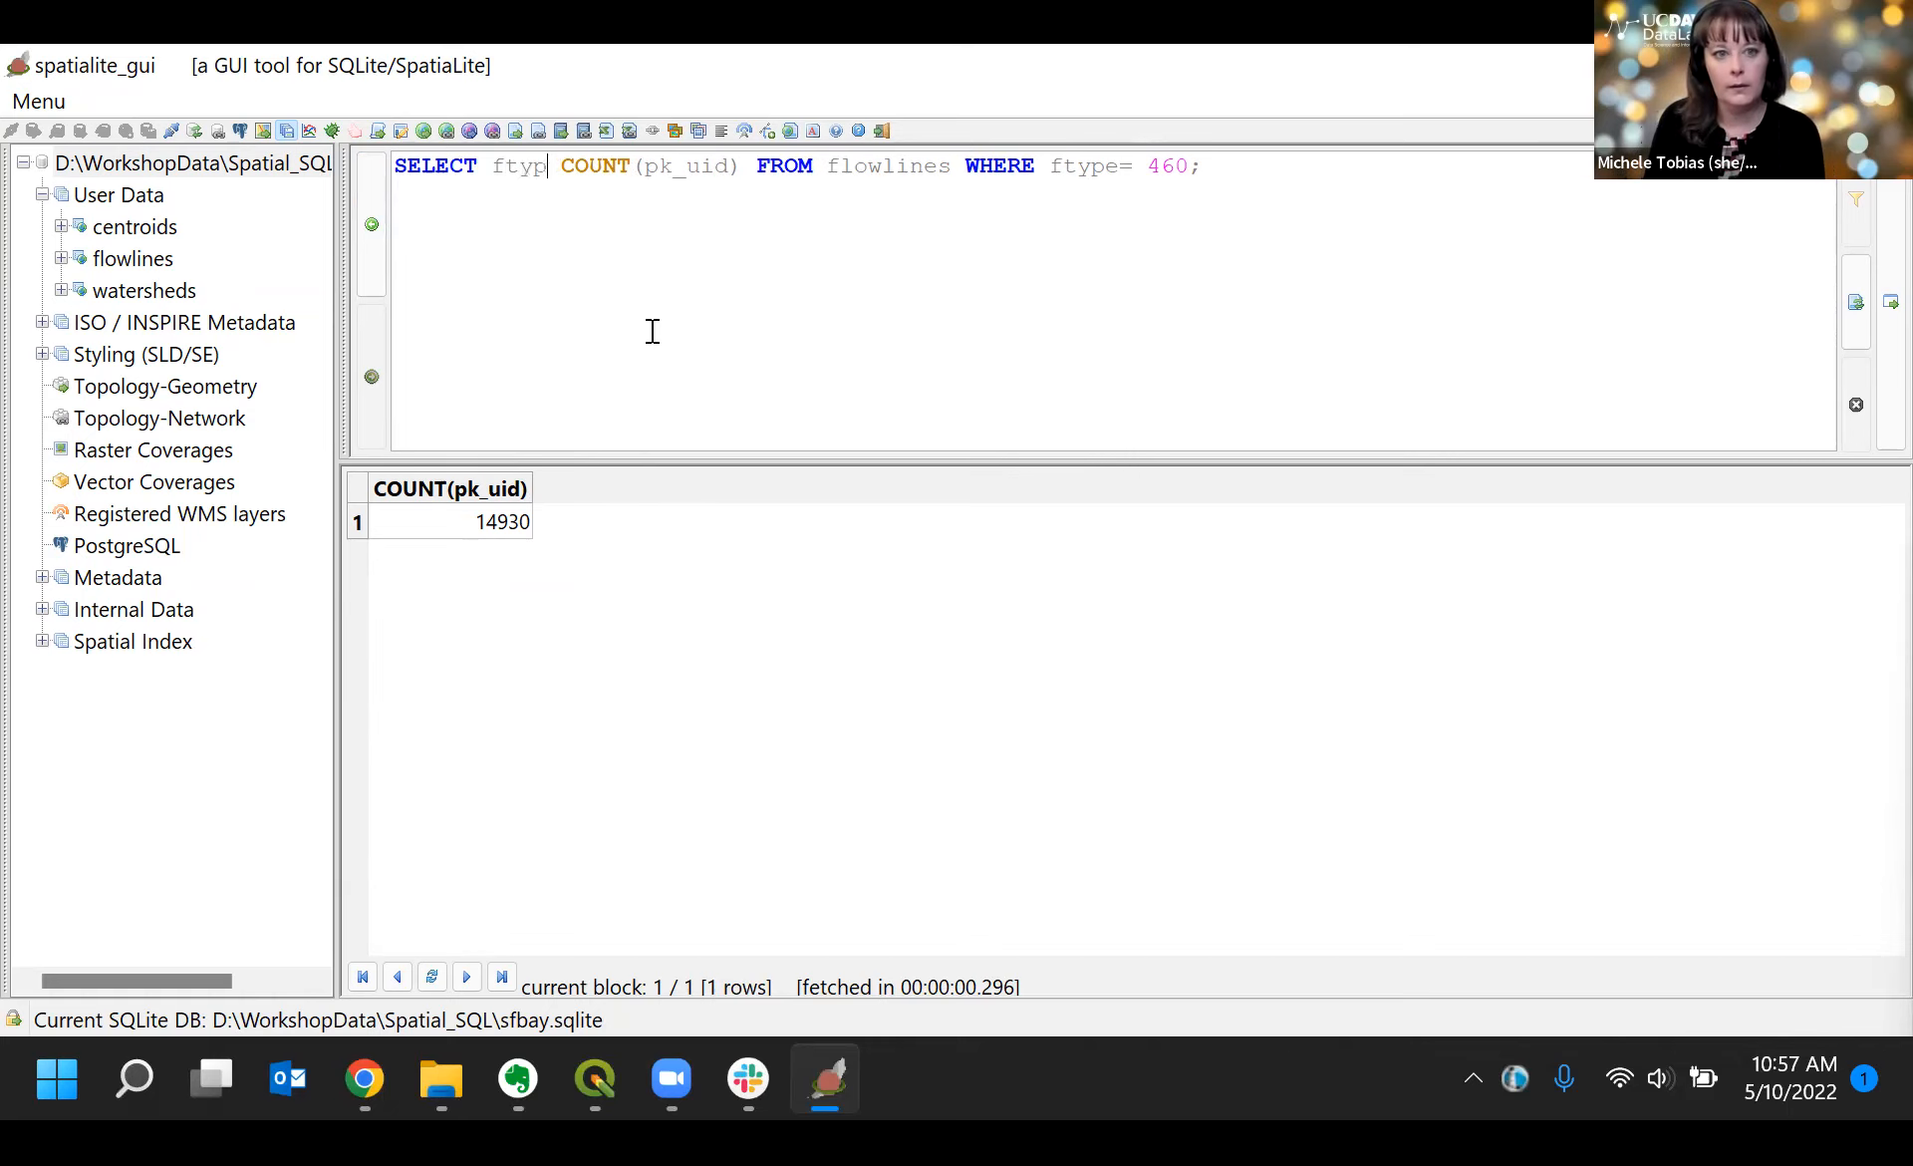
{"action": "type", "text": "e,"}
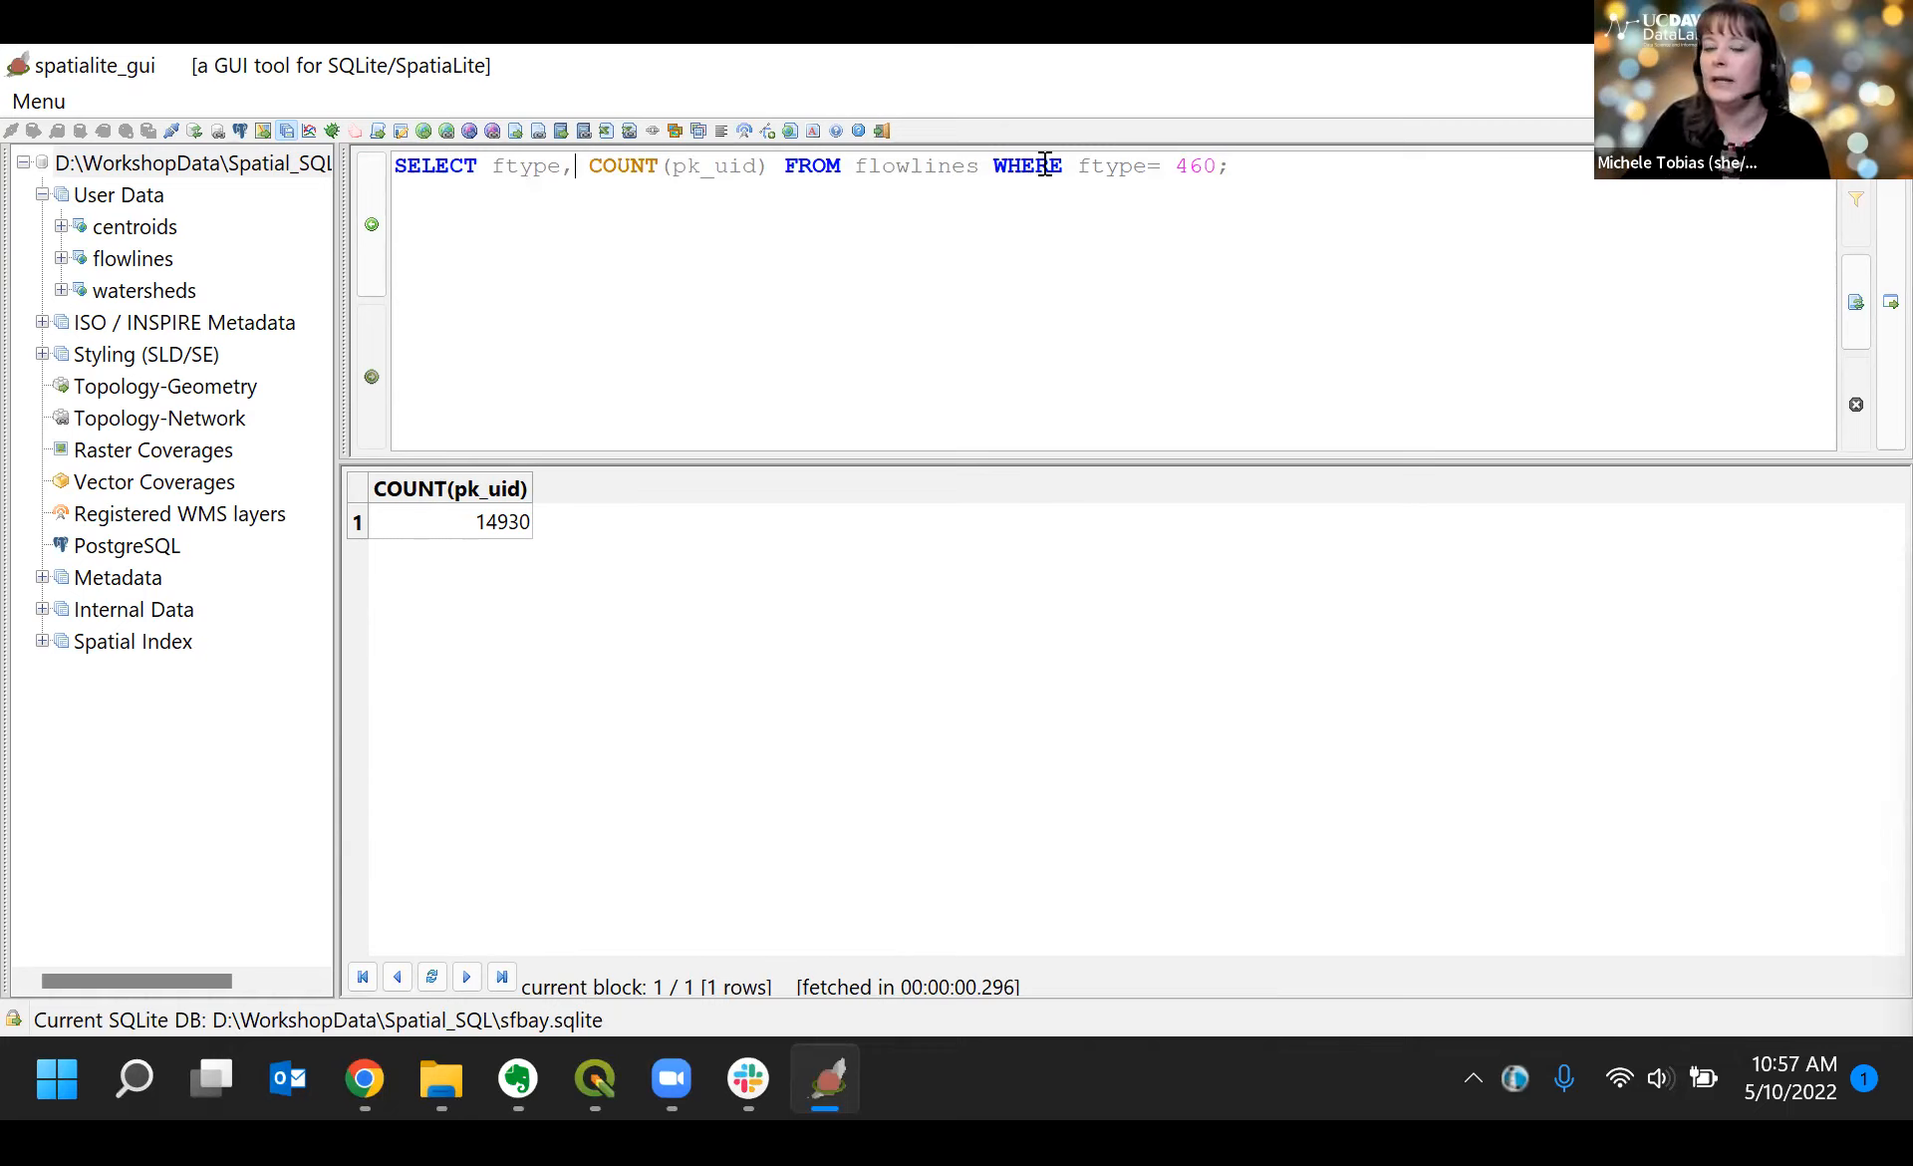
Step: Replace the WHERE condition with a GROUP BY clause on the feature type and try to run the query
{"action": "left_click_drag", "start_coordinate": [994, 165], "coordinate": [1215, 166]}
{"action": "key", "text": "Delete"}
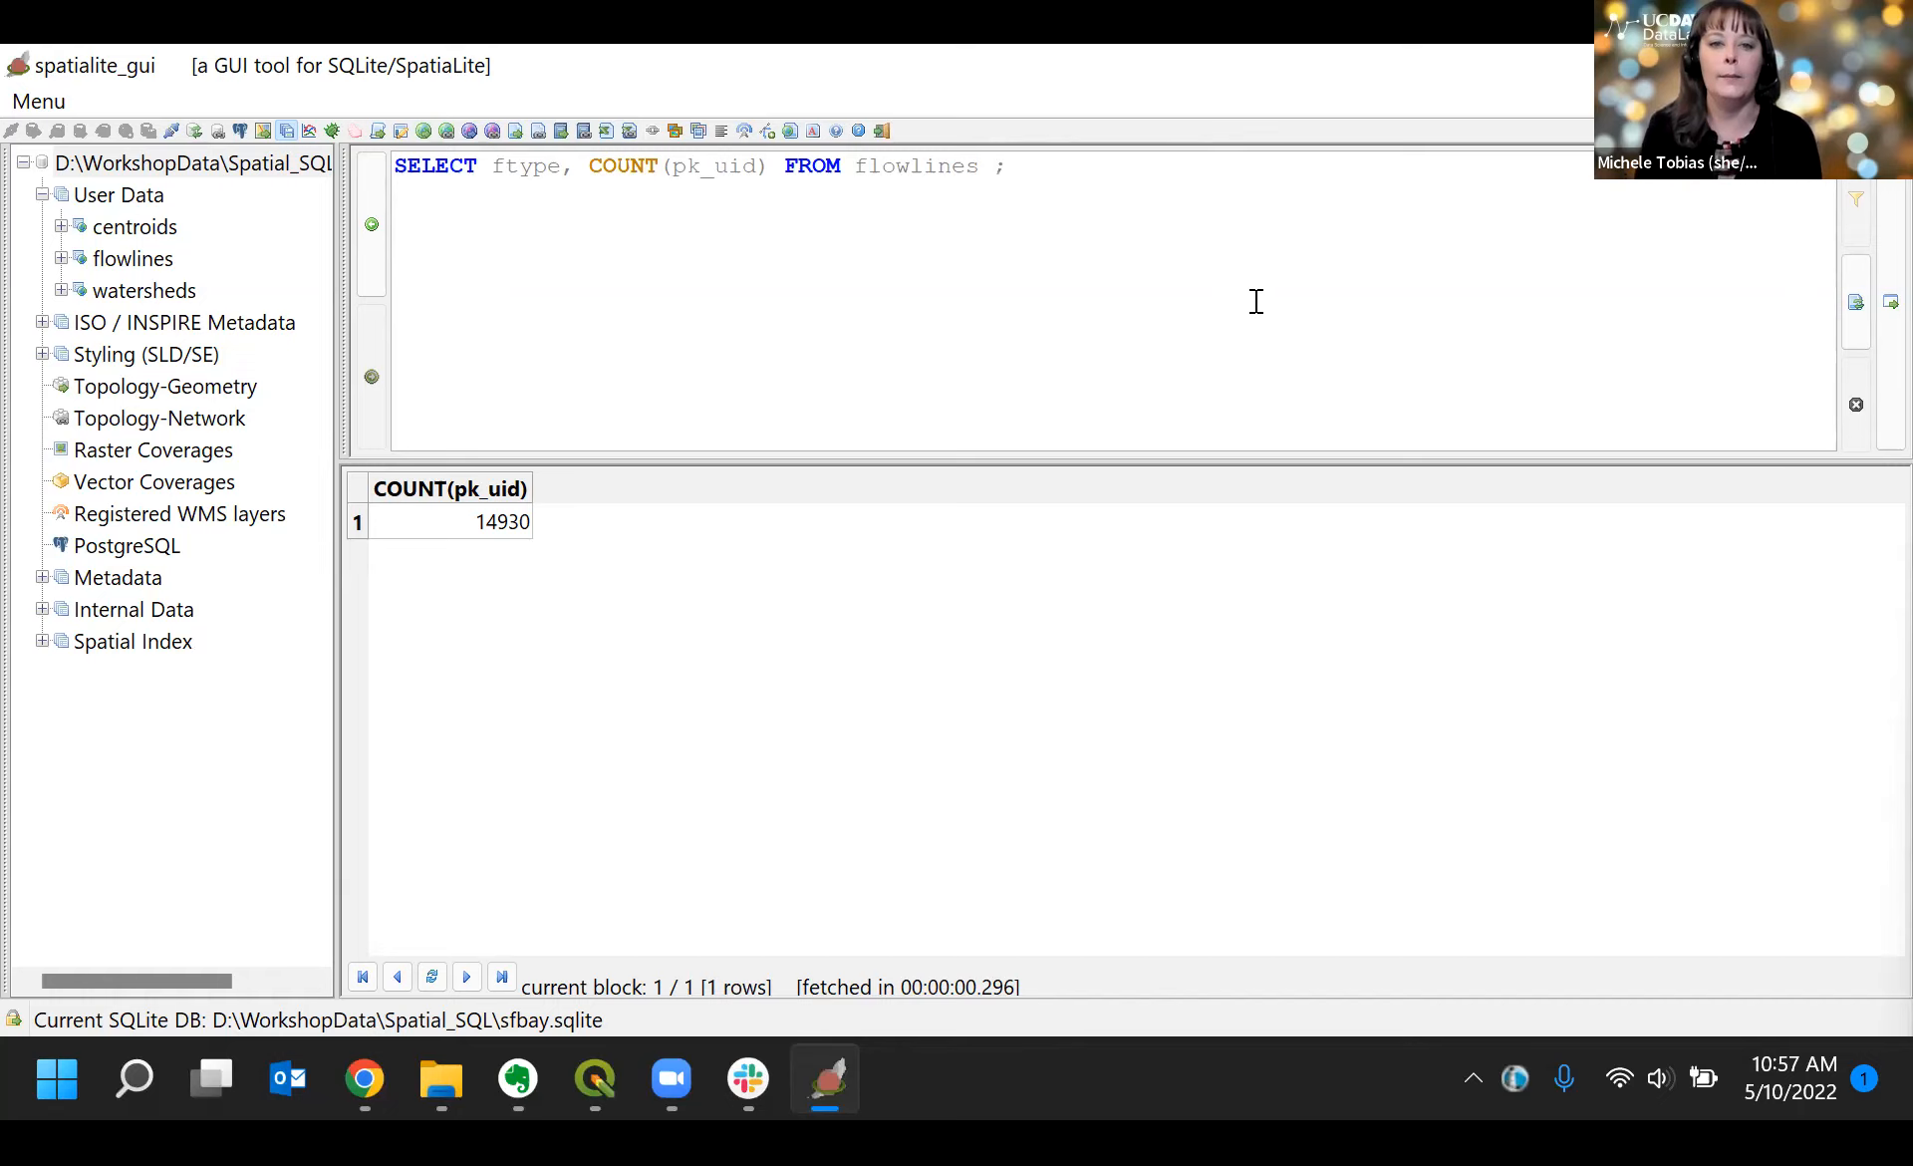
{"action": "type", "text": "GROUP B"}
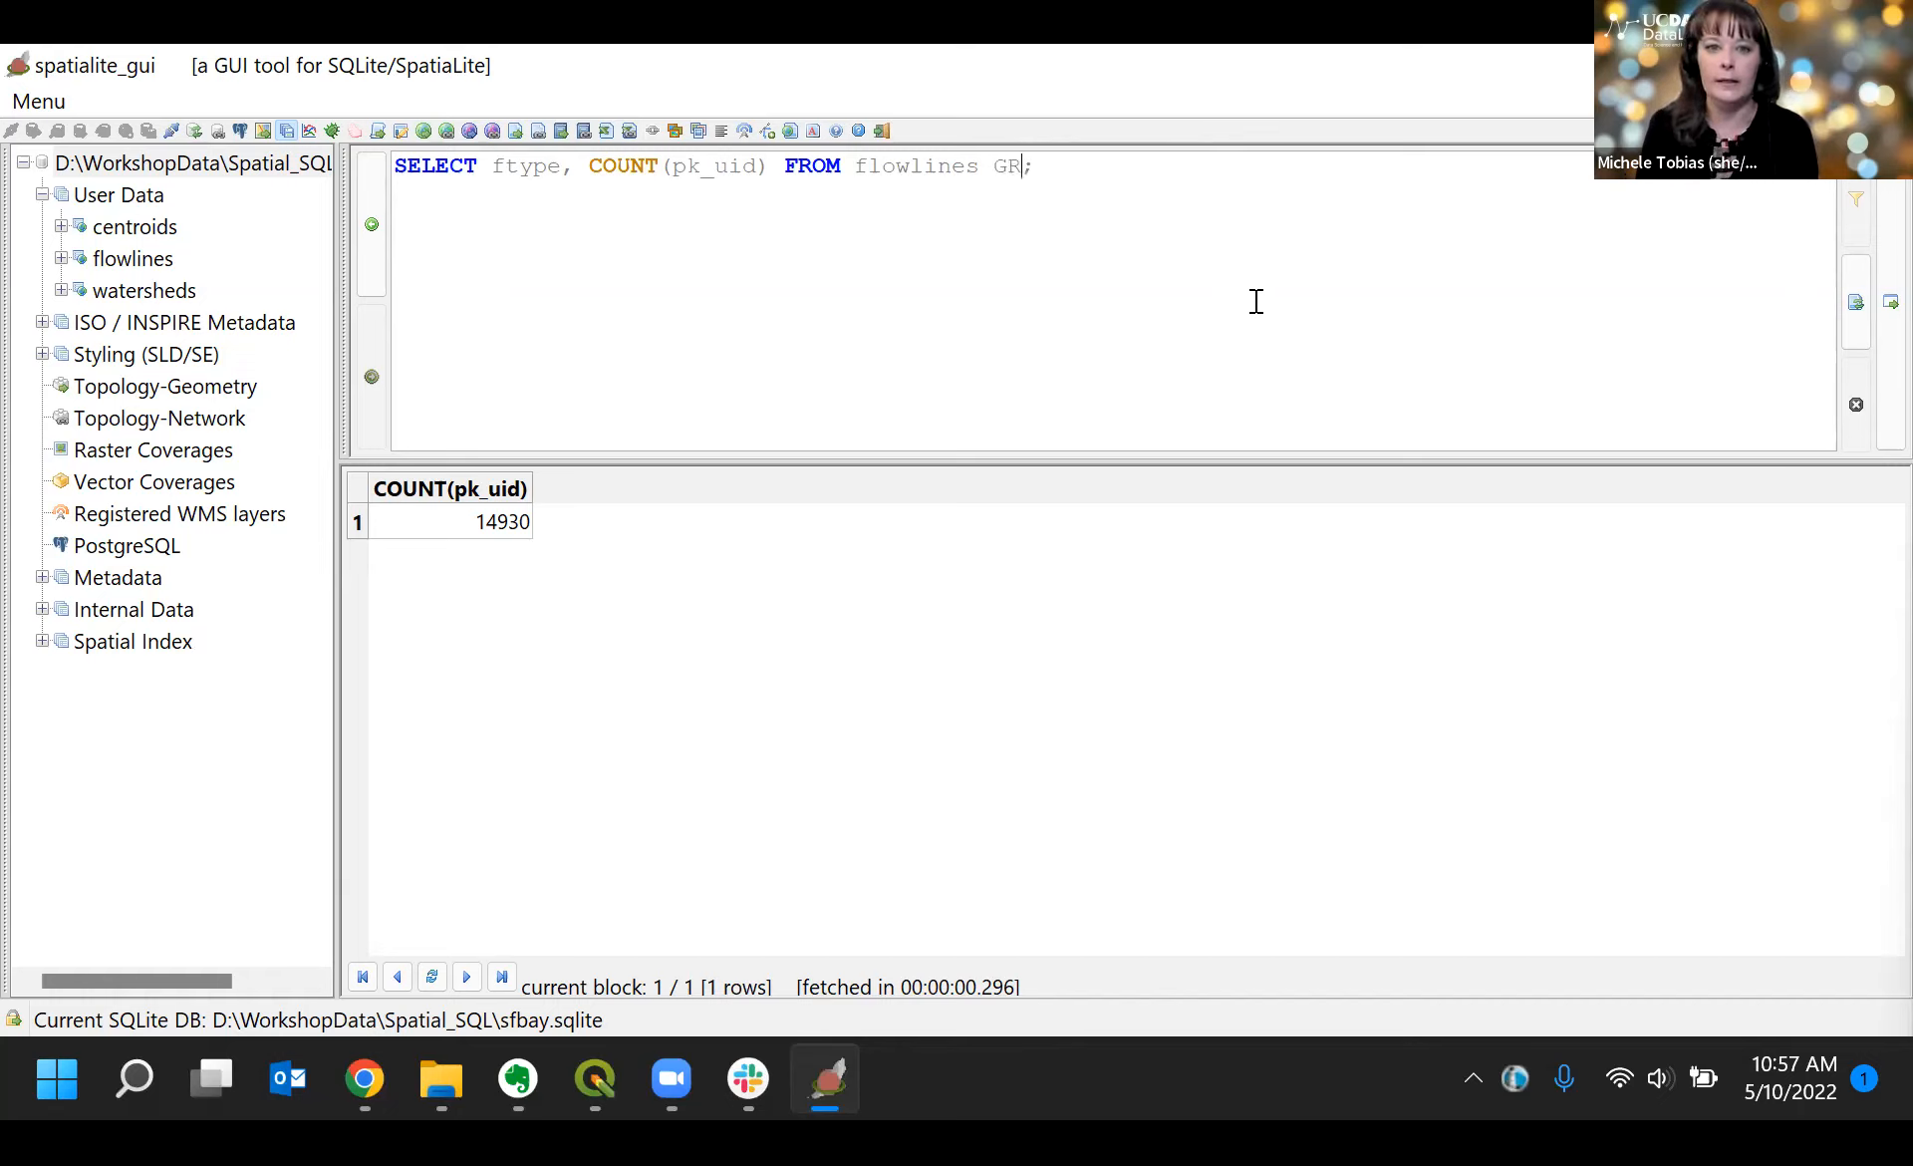
{"action": "type", "text": "Y"}
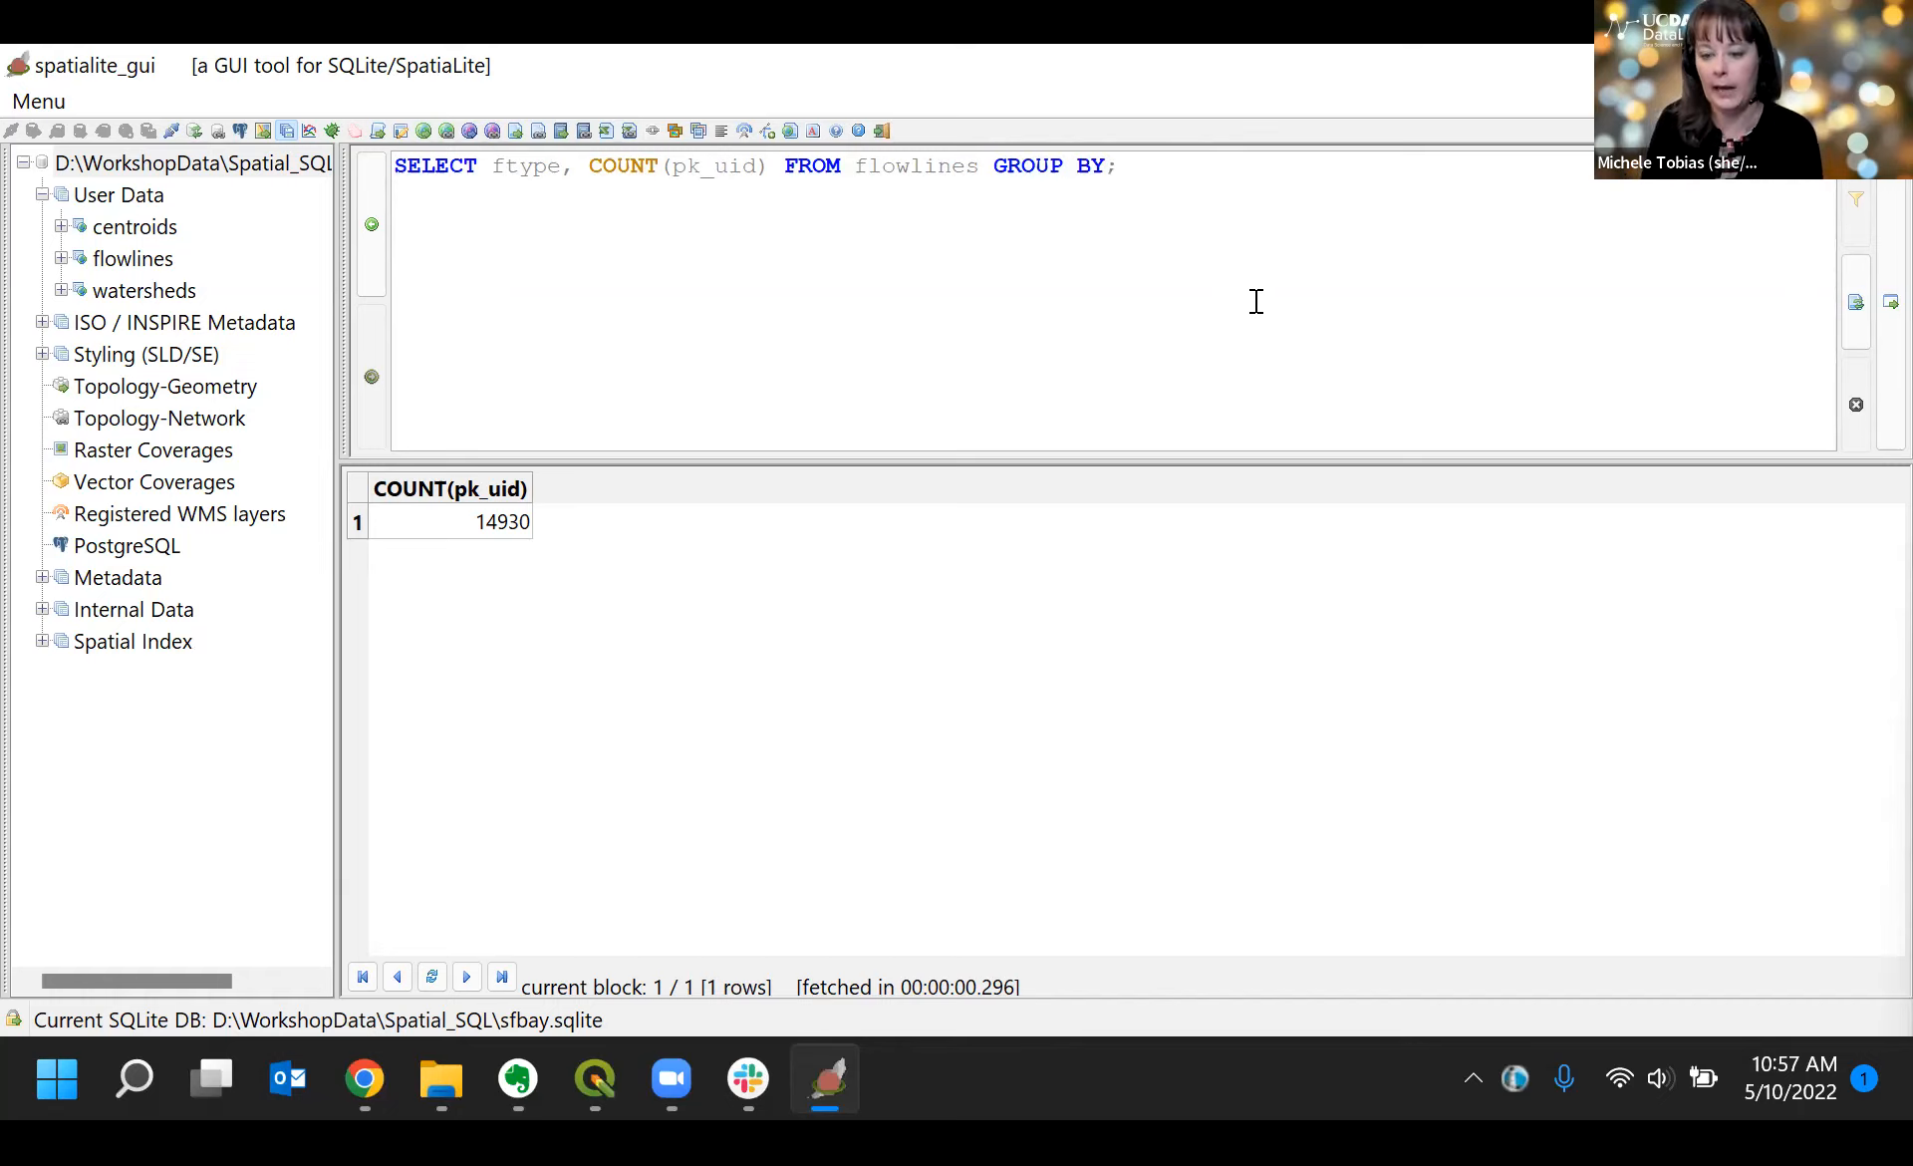
{"action": "type", "text": " fype"}
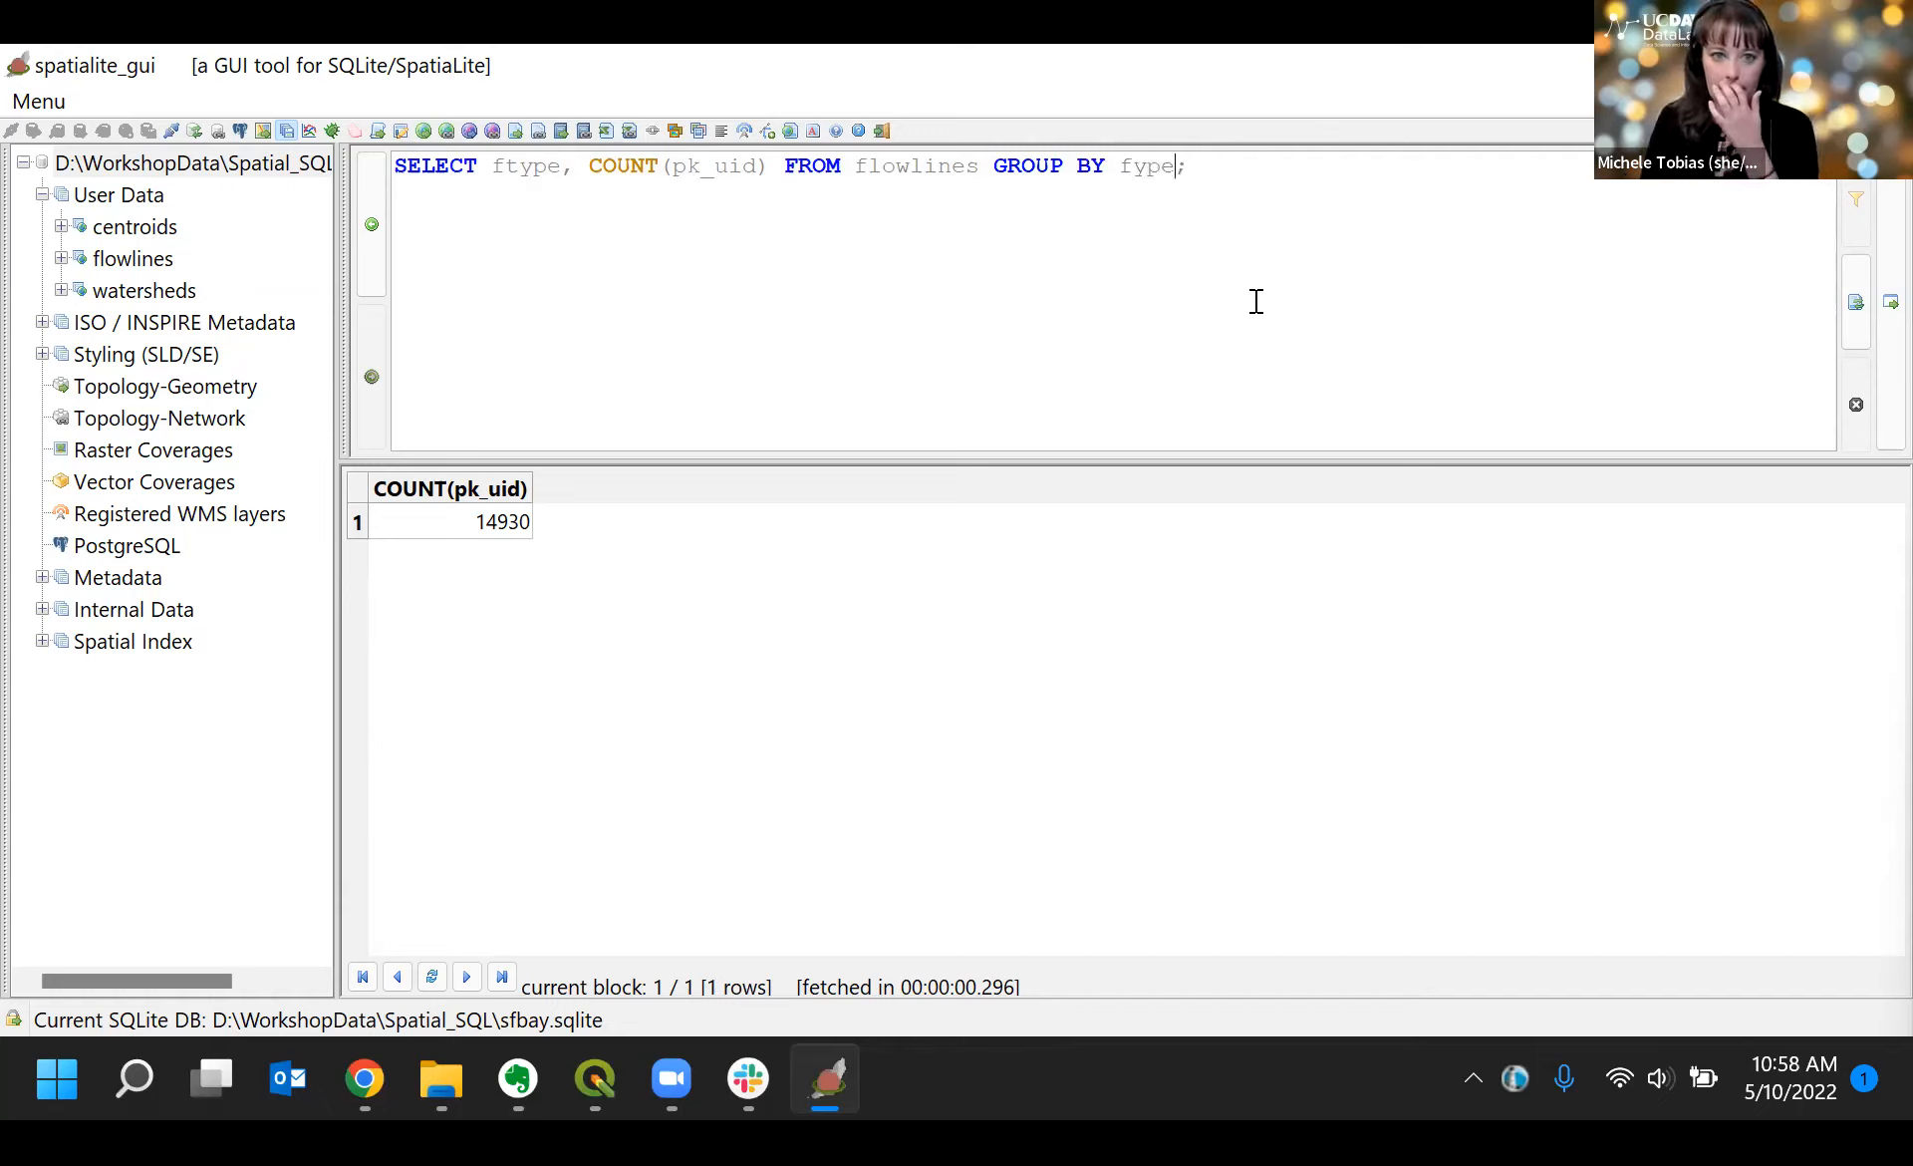
{"action": "left_click", "coordinate": [1855, 301]}
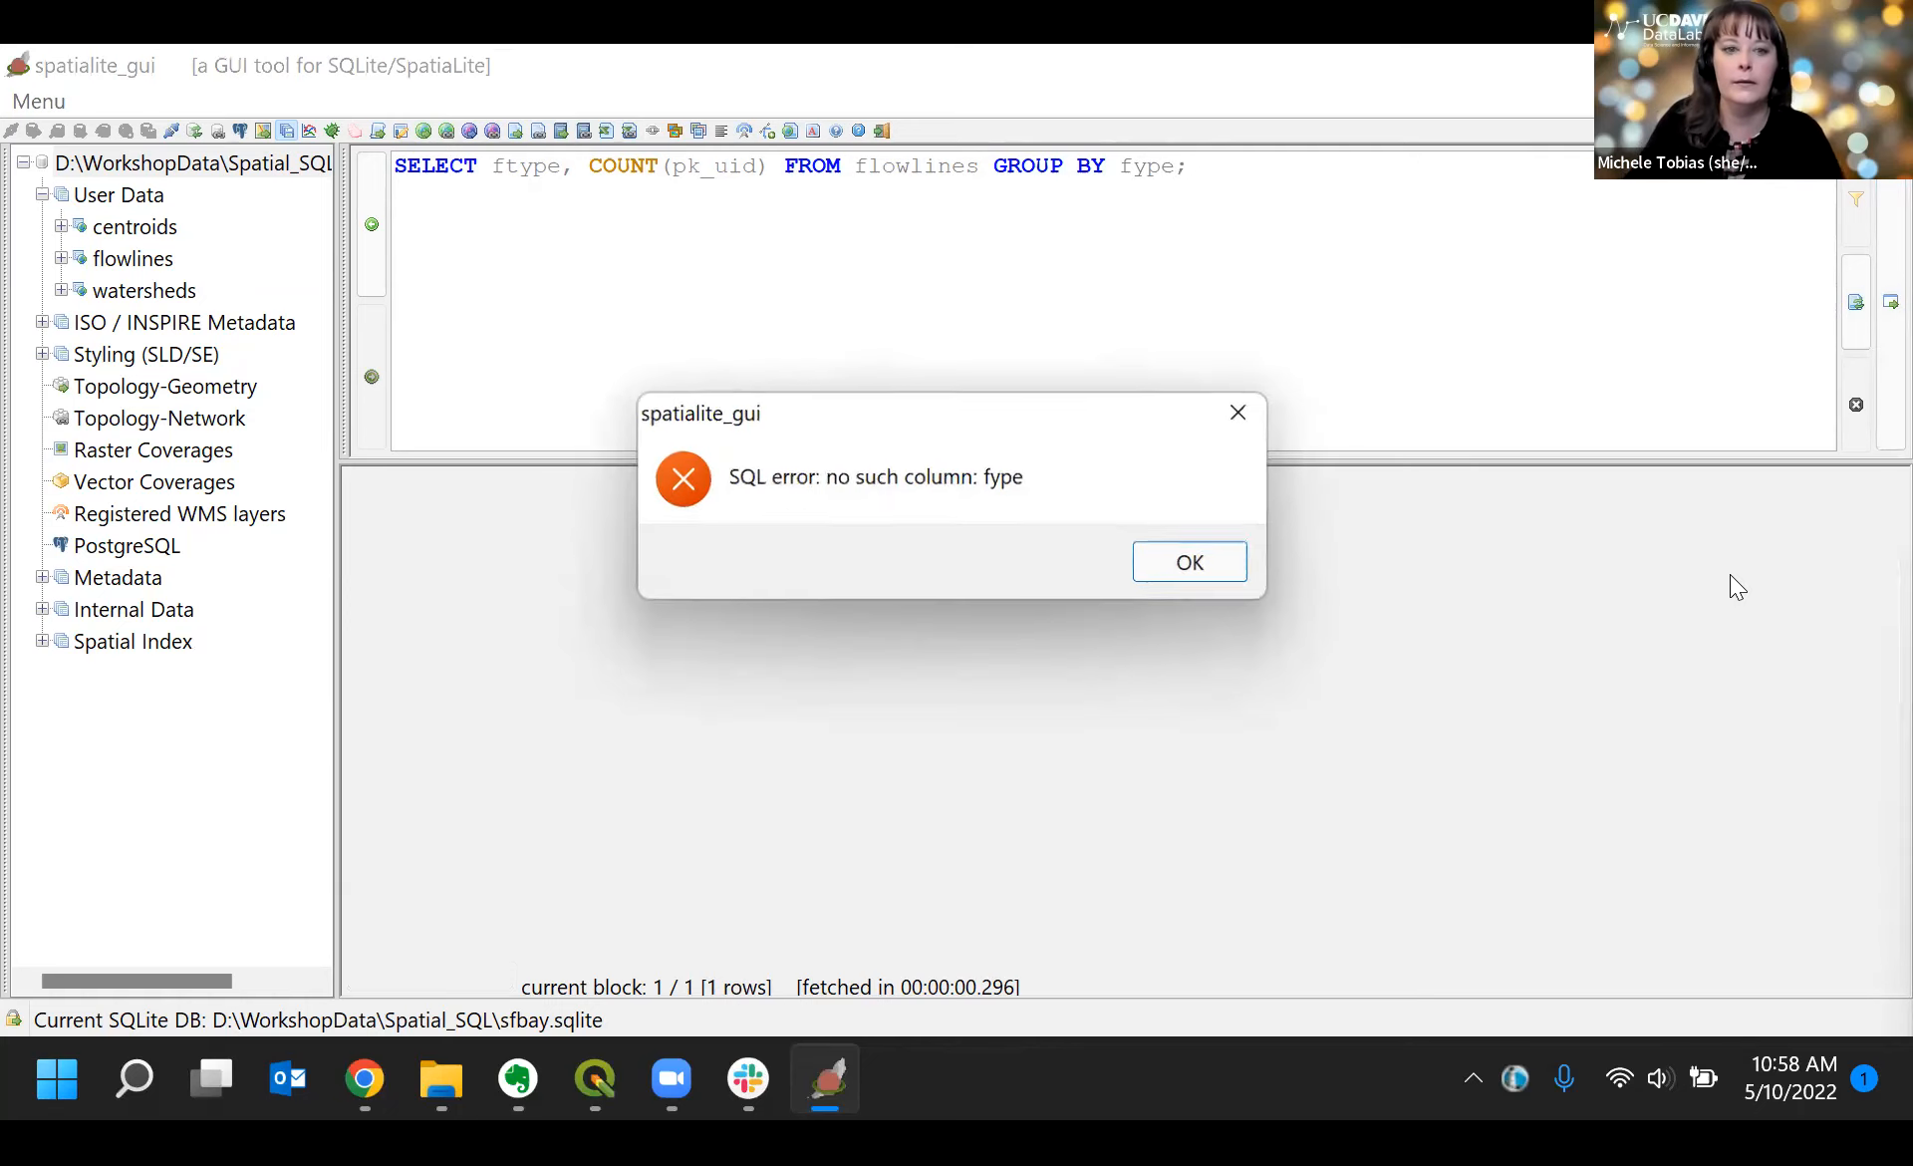
{"action": "left_click", "coordinate": [1192, 561]}
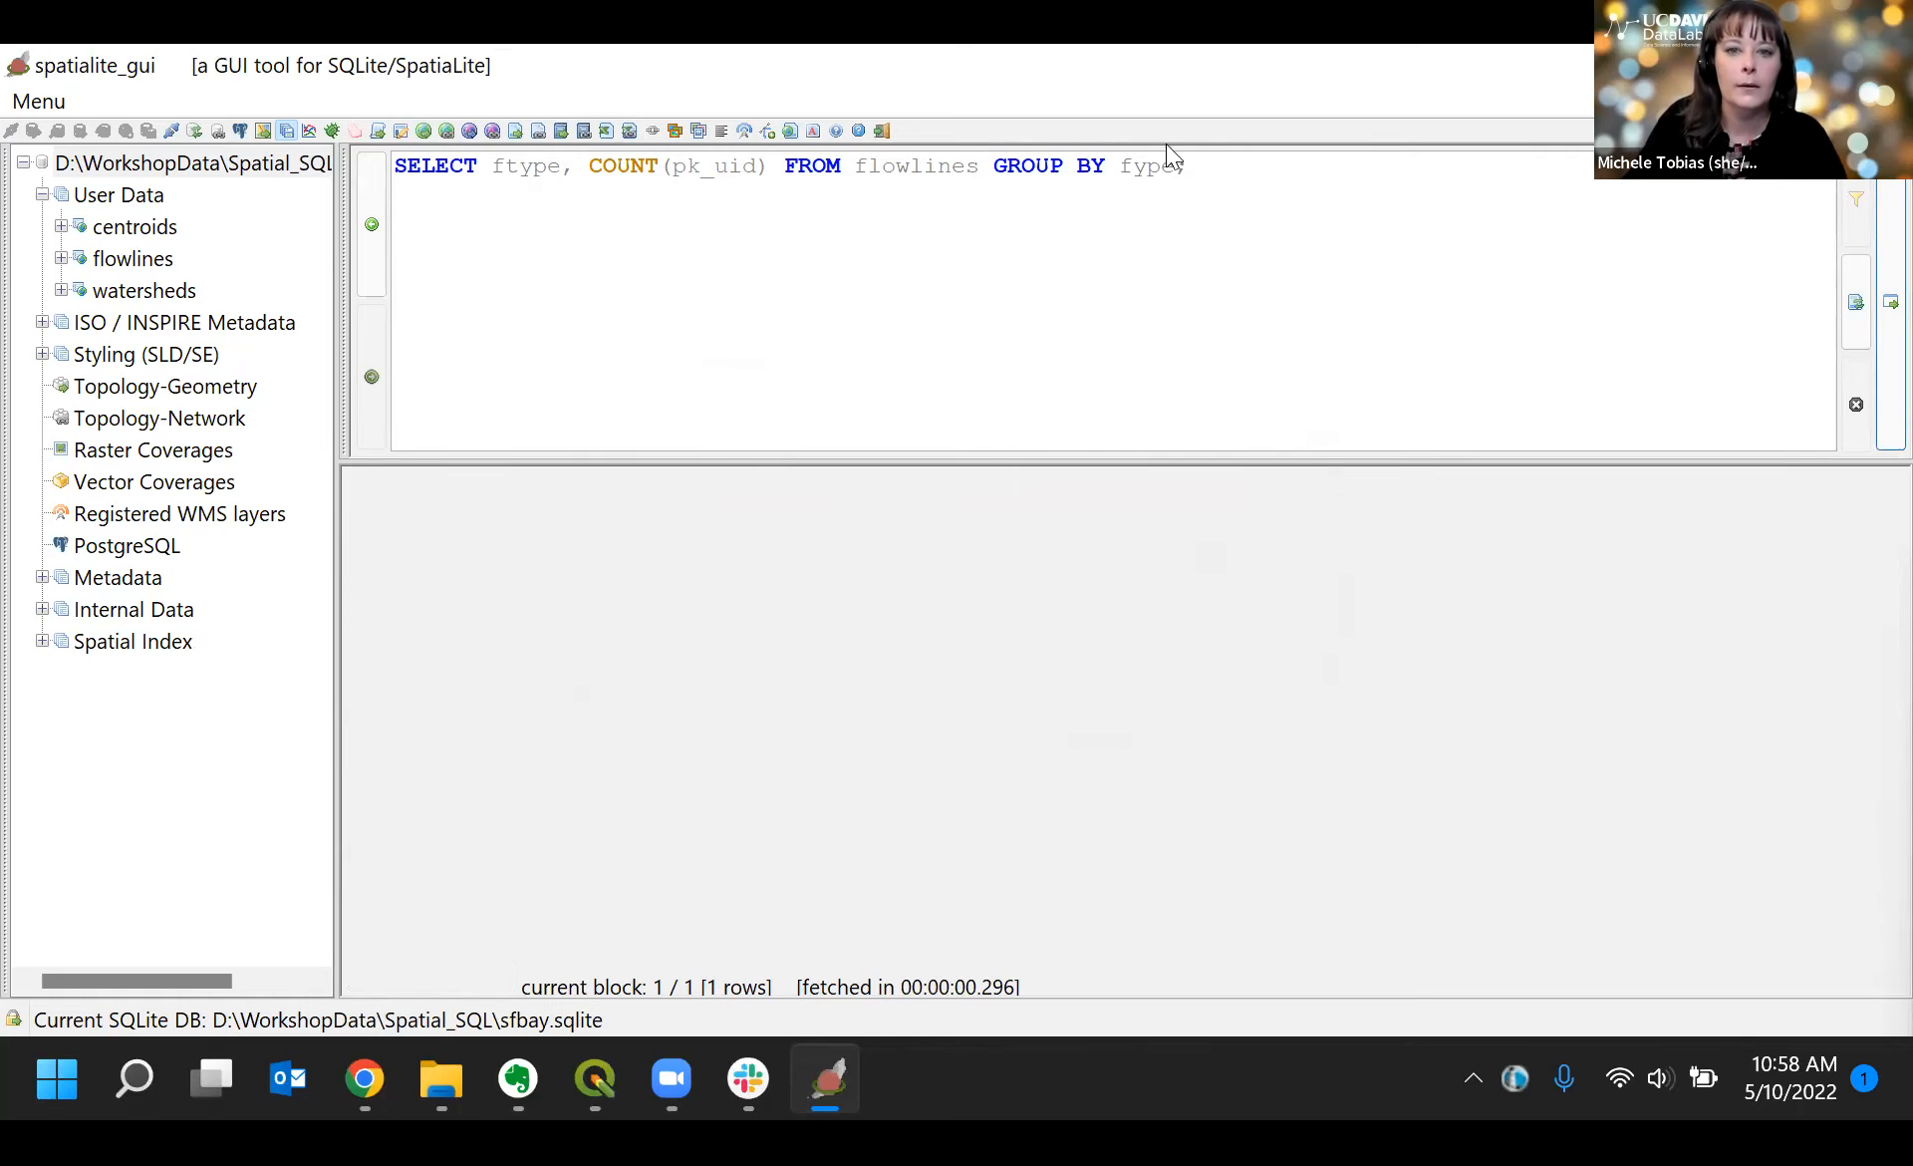
Step: Correct the column name in the GROUP BY clause to ftype and run the query
{"action": "left_click", "coordinate": [1136, 167]}
{"action": "type", "text": "t"}
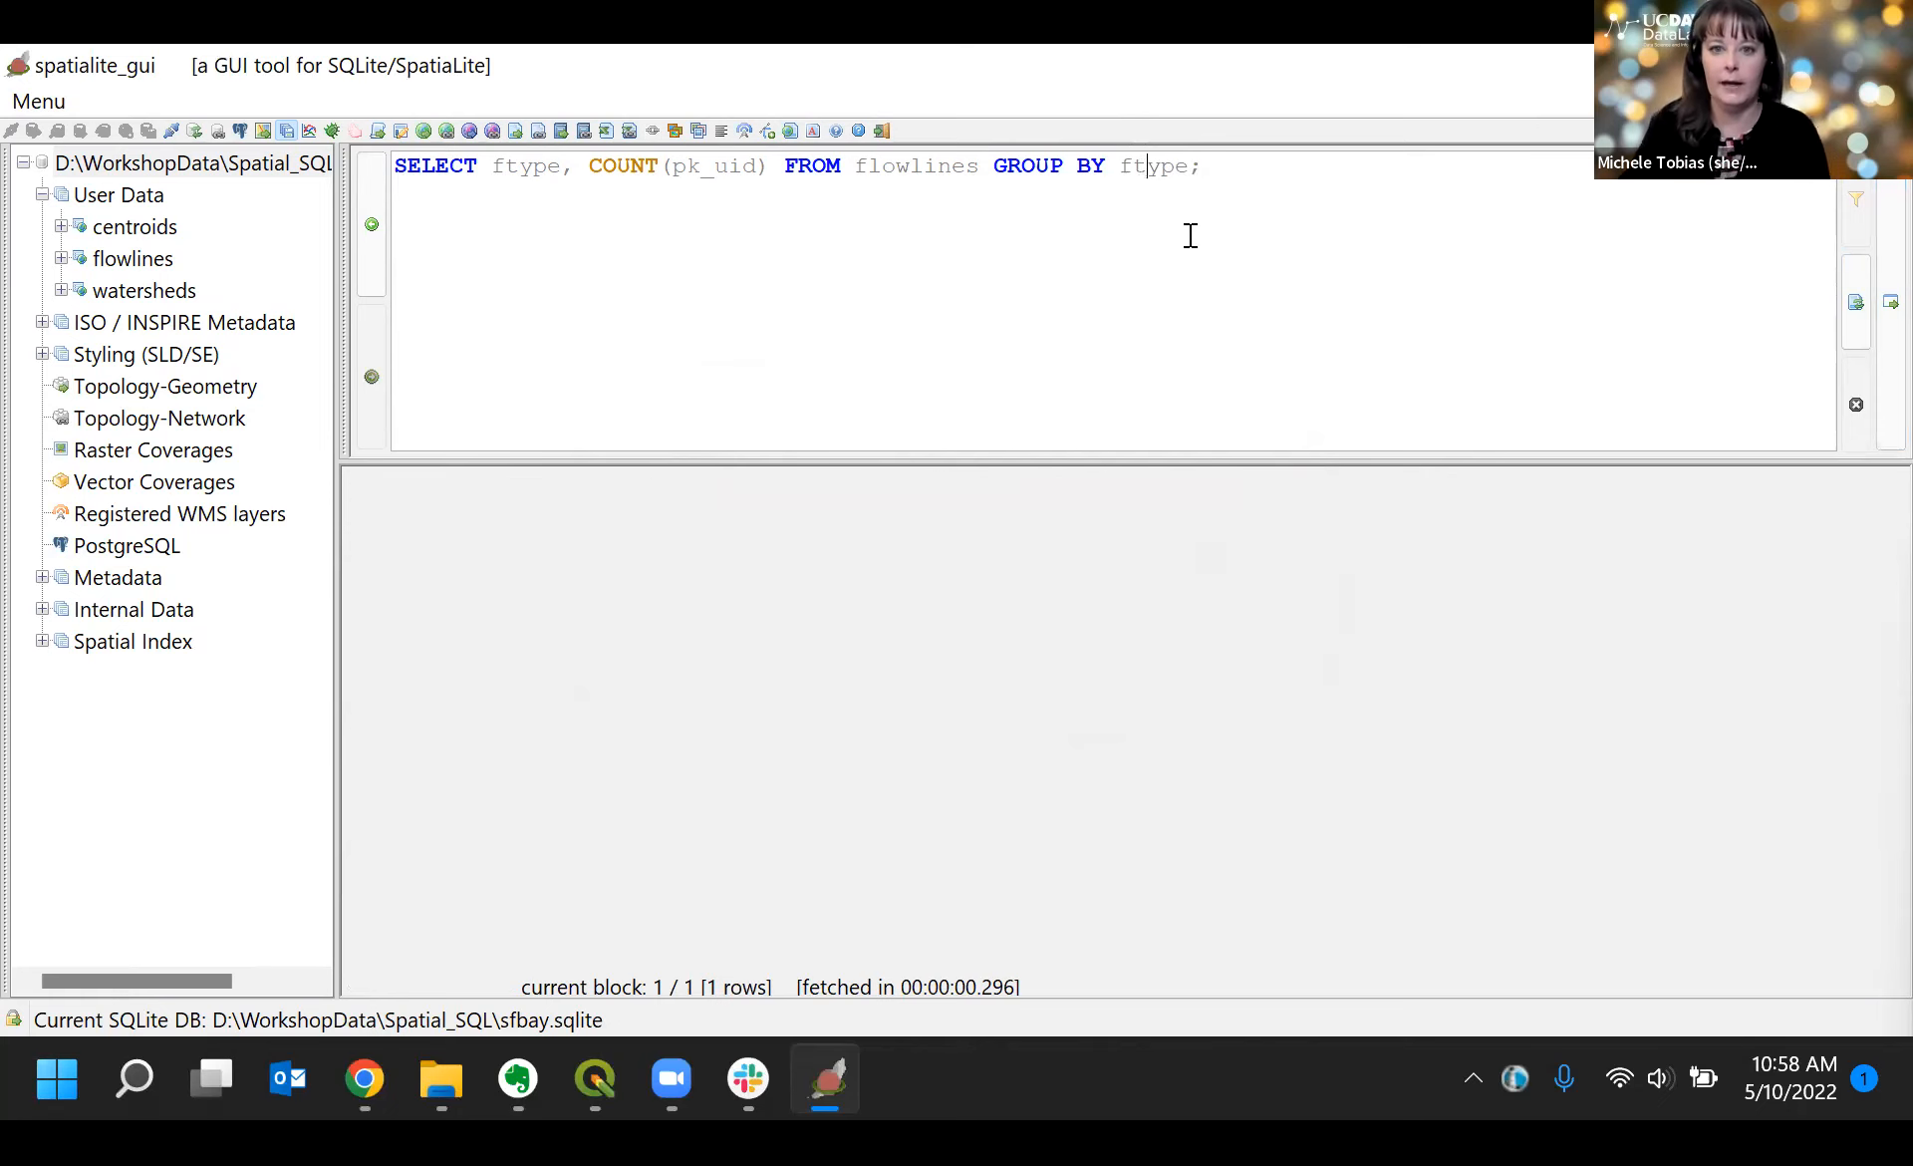
{"action": "left_click", "coordinate": [1867, 301]}
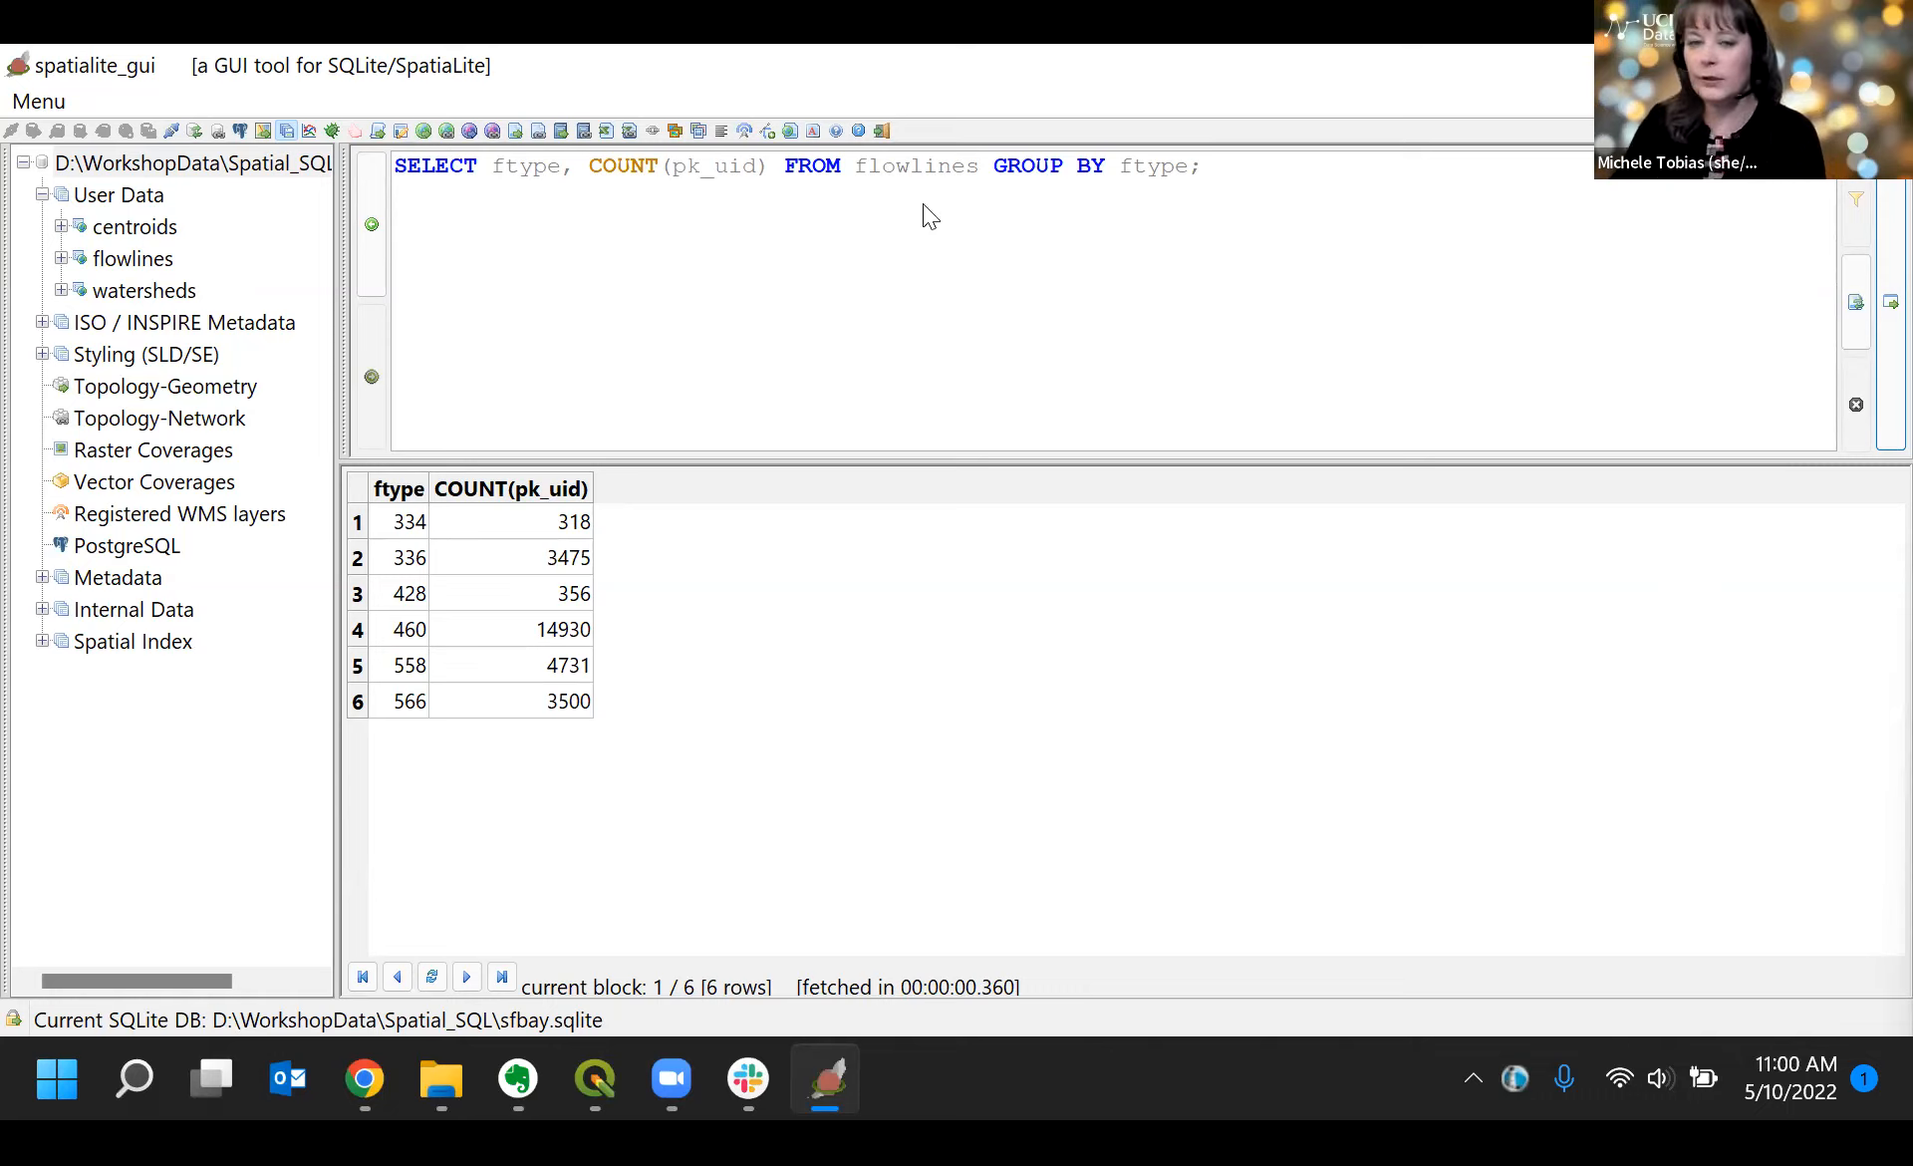
Step: Replace the query with SELECT geometry FROM flowlines; run it and look through the returned geometry rows
{"action": "left_click_drag", "start_coordinate": [1234, 164], "coordinate": [357, 165]}
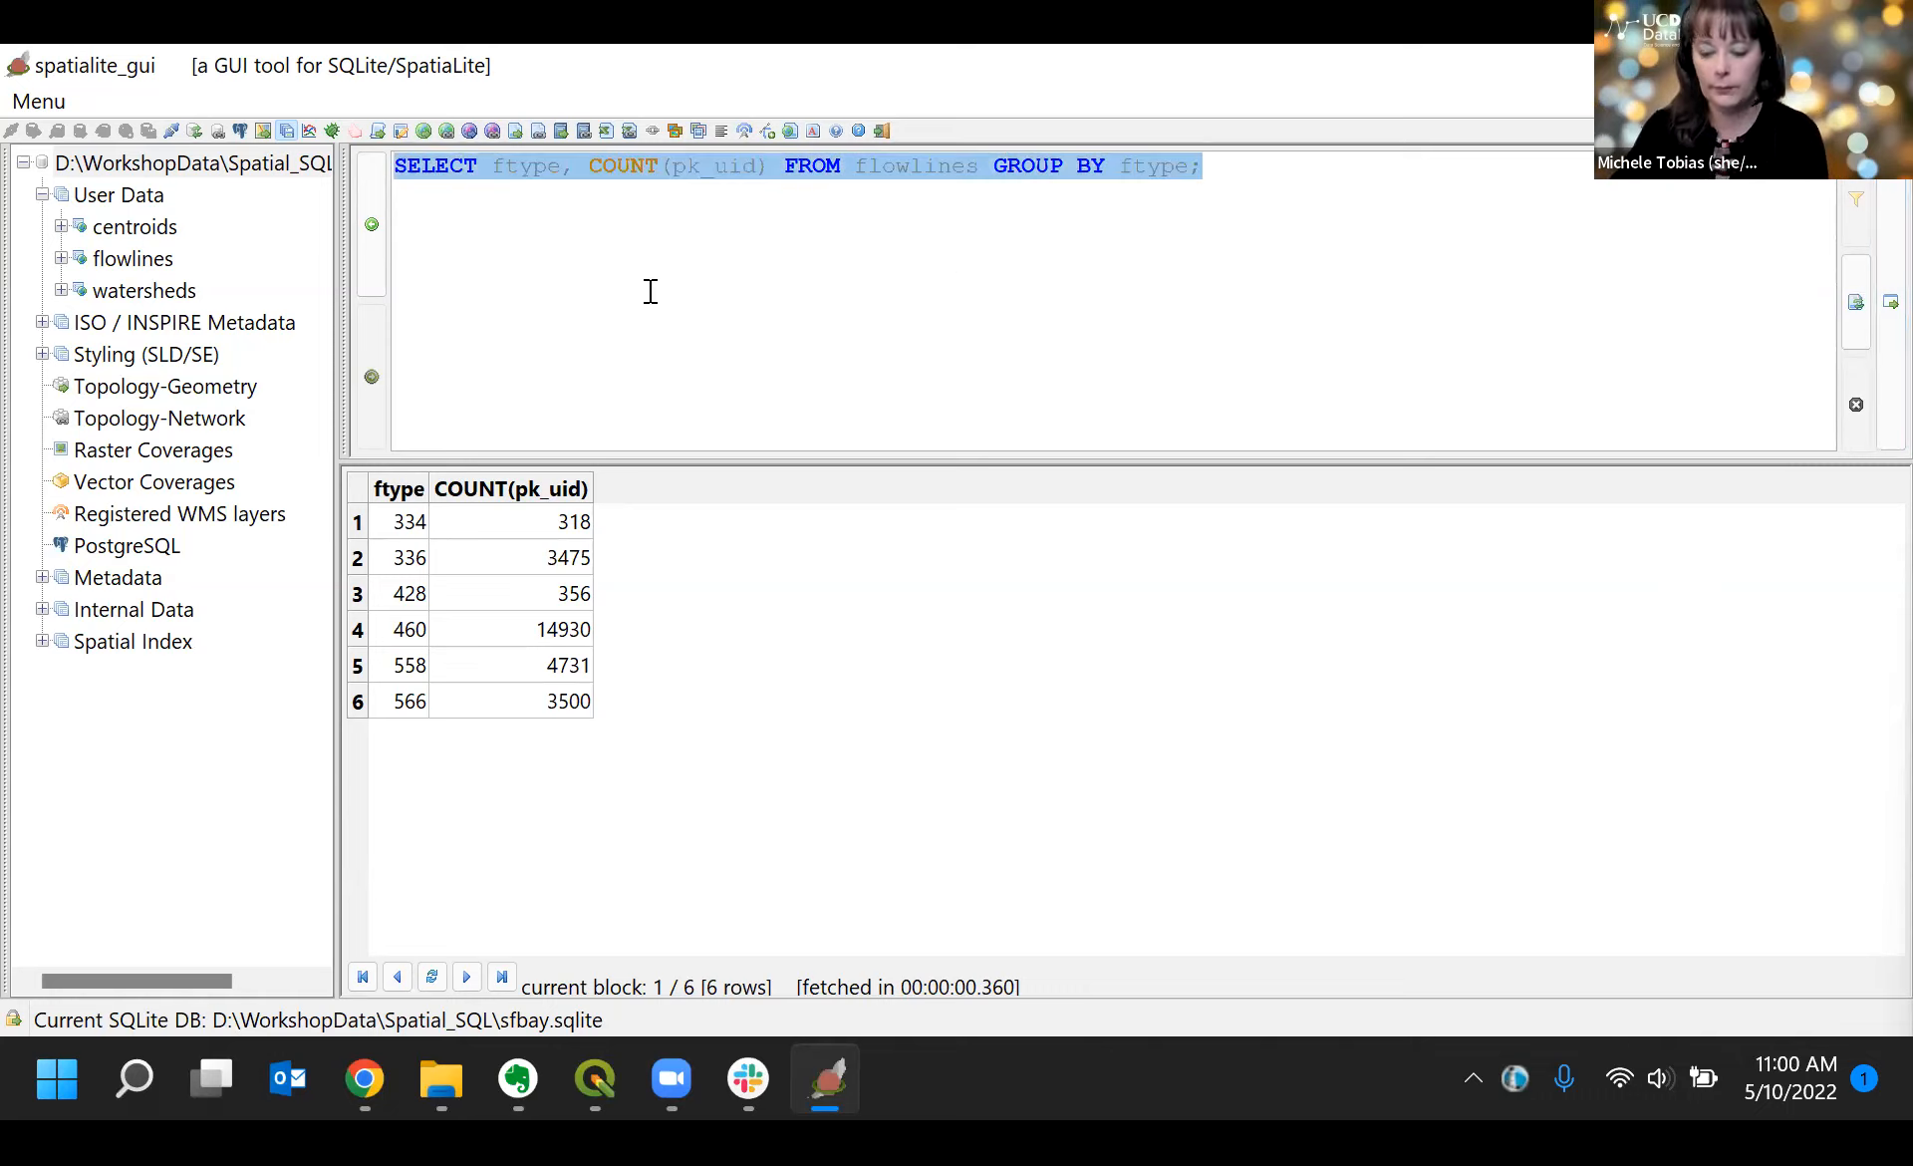
{"action": "key", "text": "Delete"}
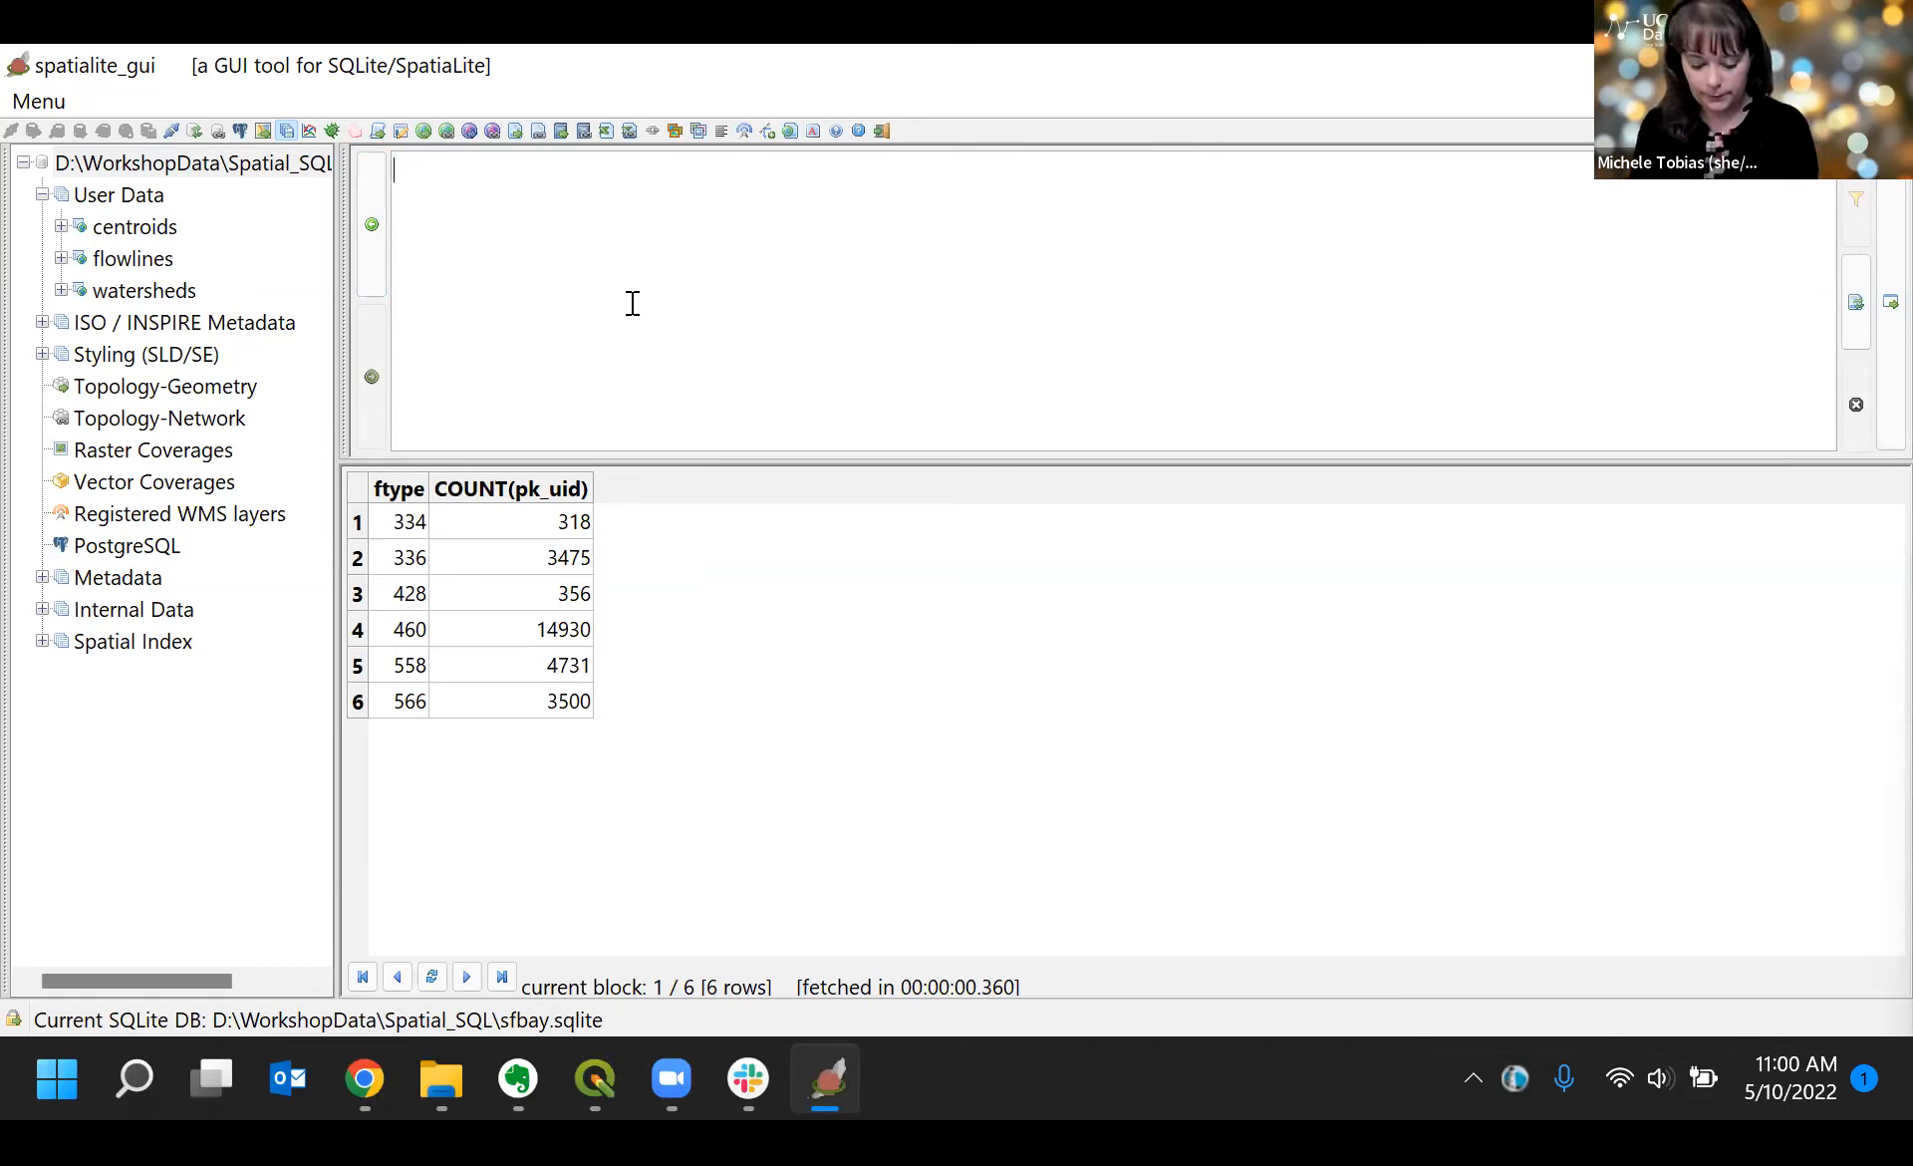
{"action": "type", "text": "SELECT"}
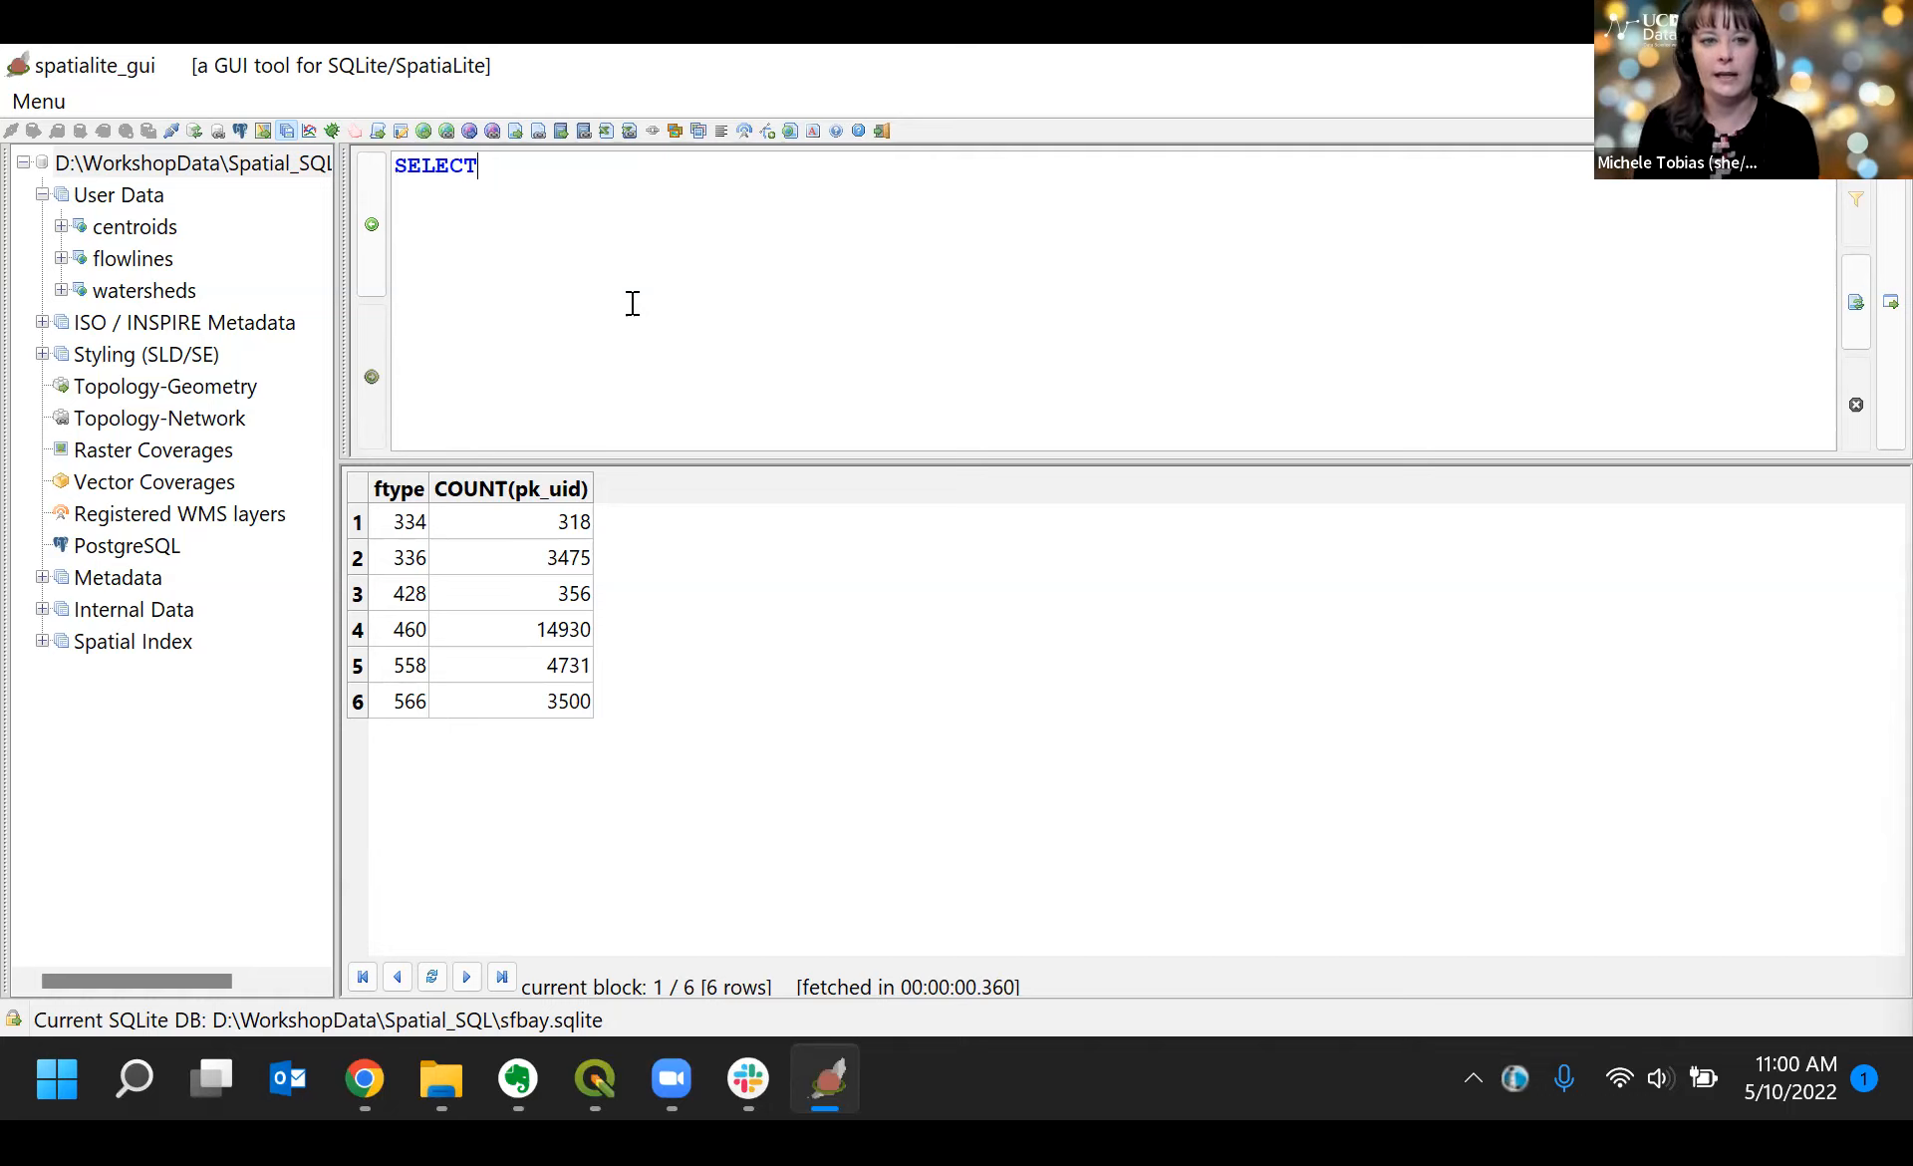
{"action": "type", "text": "geometry"}
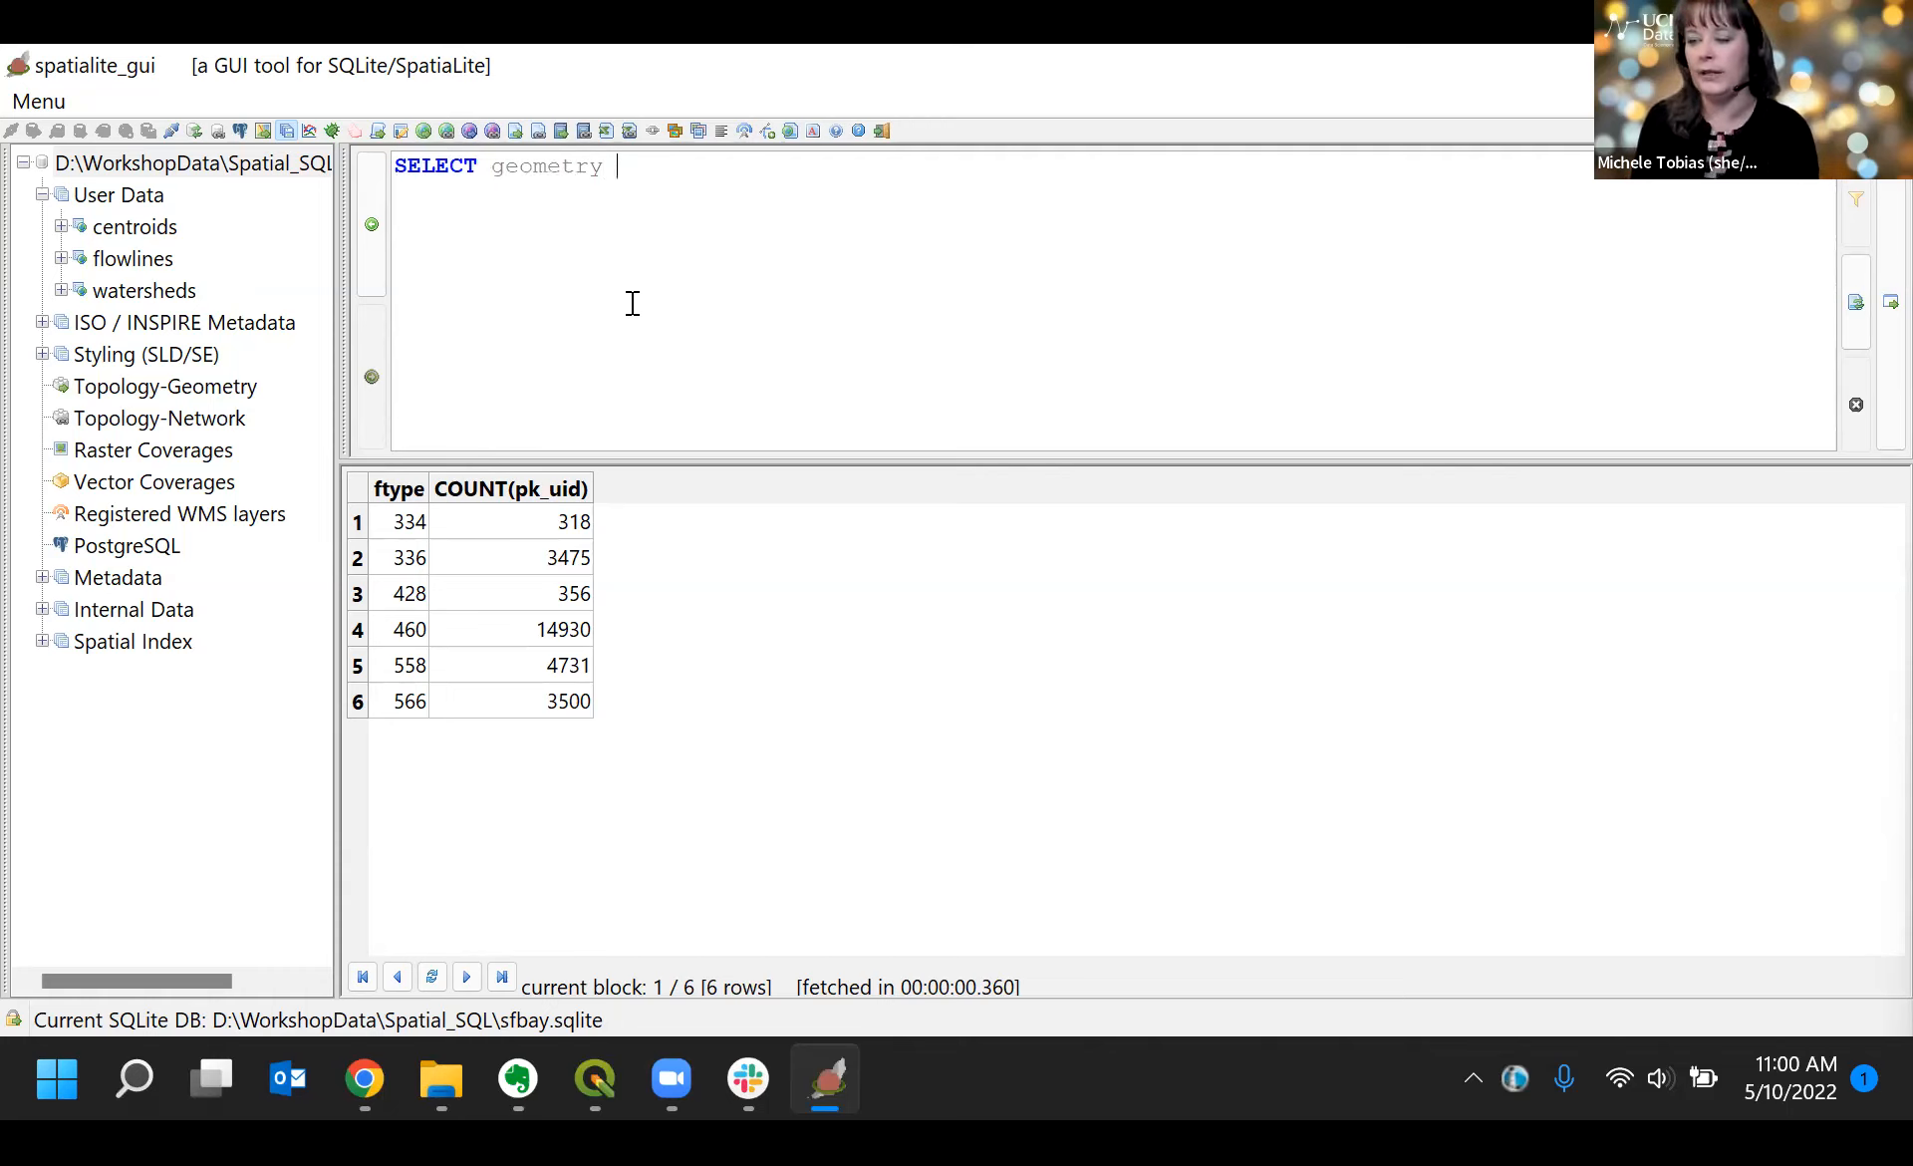
{"action": "type", "text": " FROM flowlines;"}
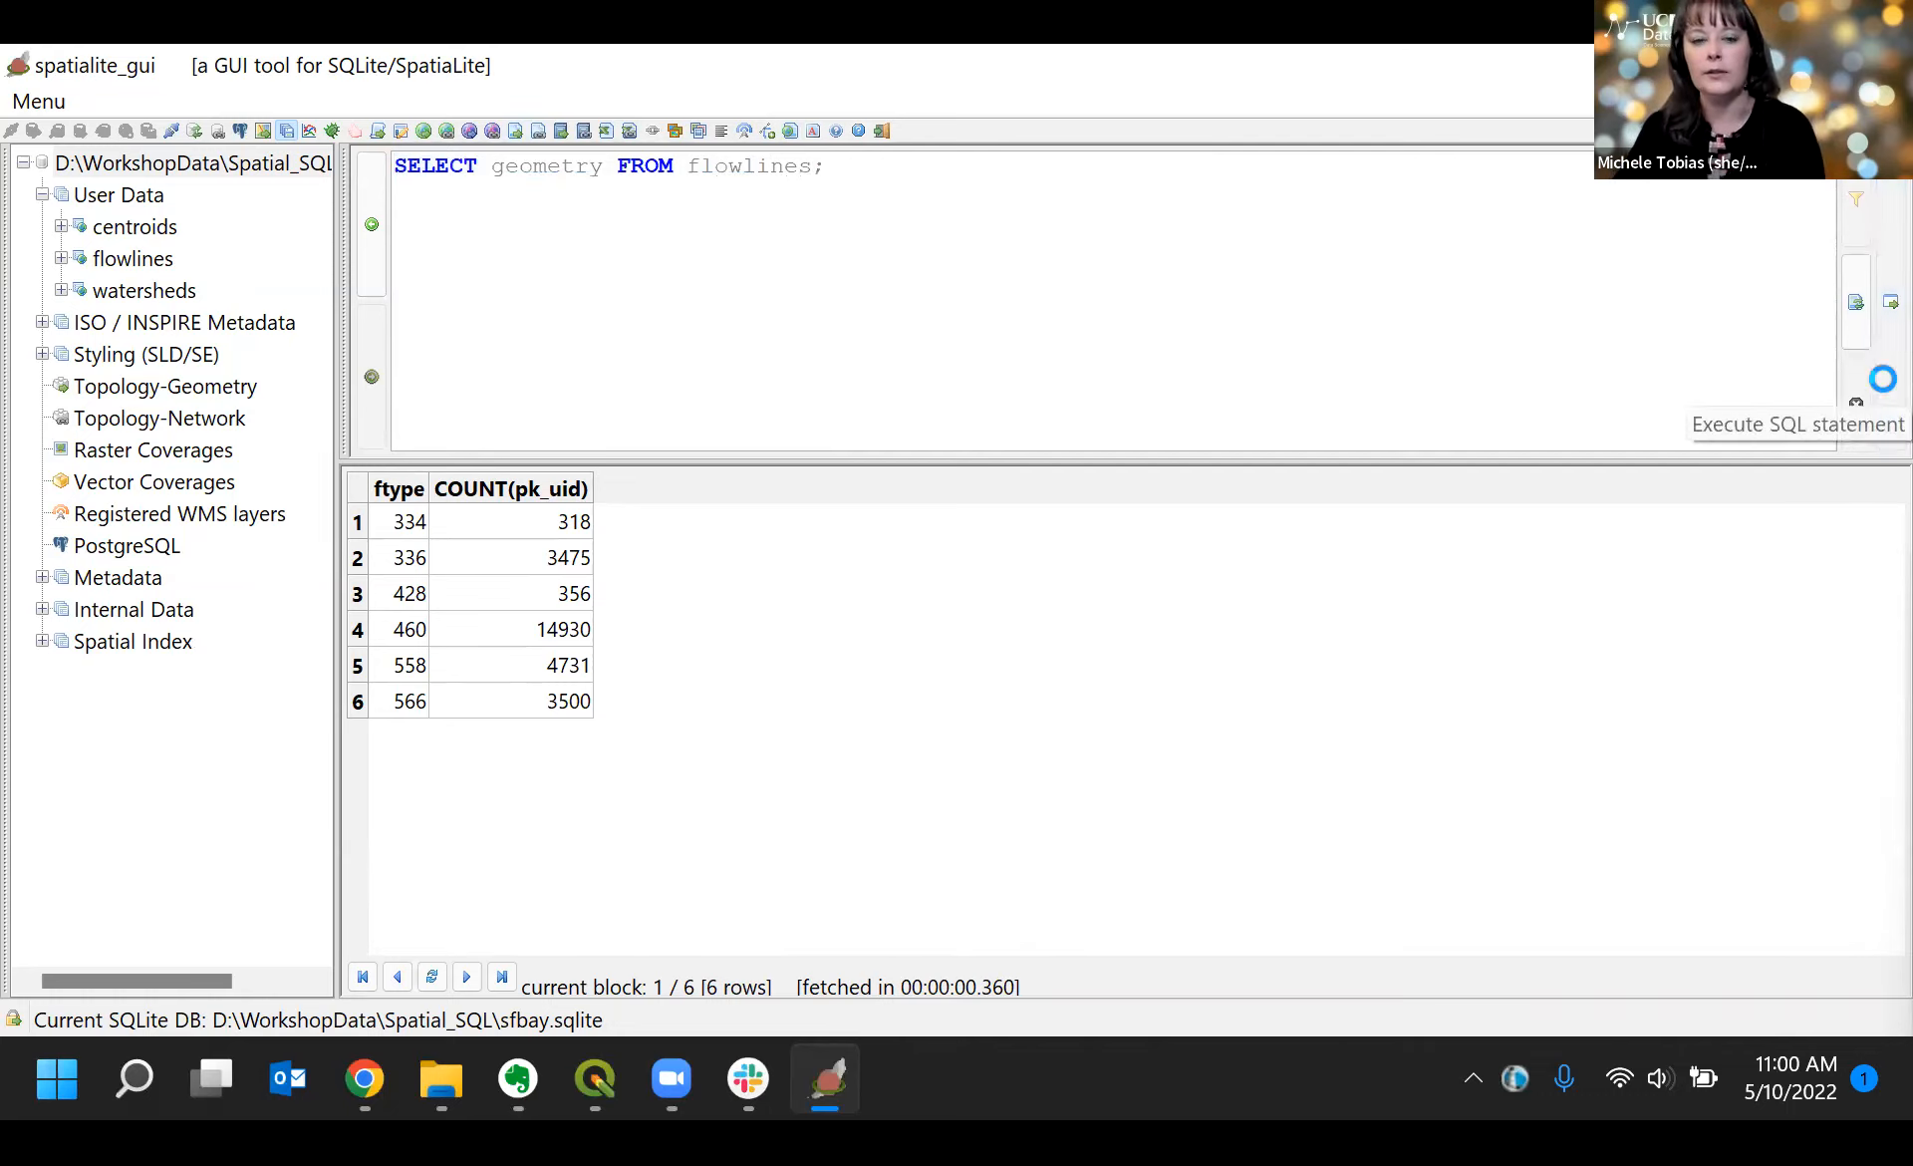
{"action": "left_click", "coordinate": [1855, 302]}
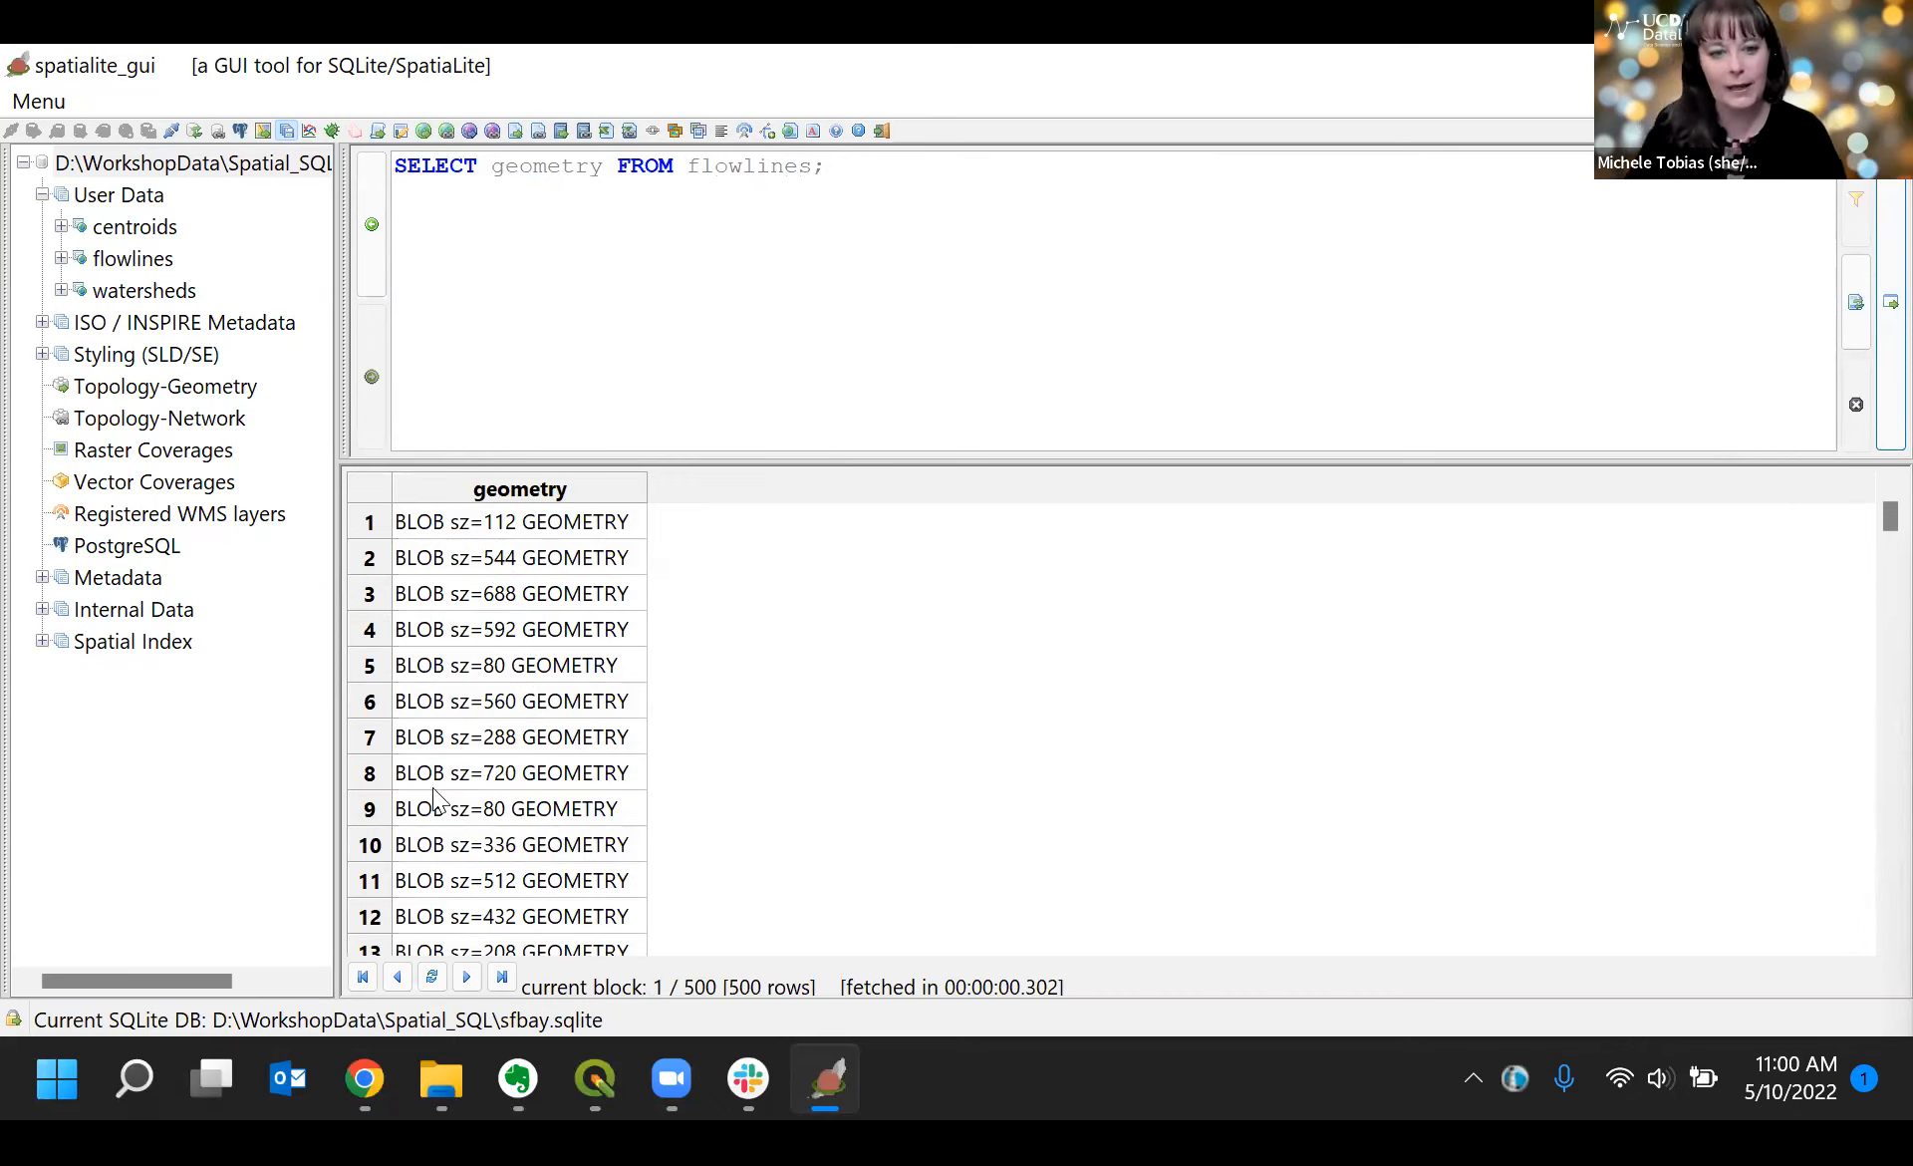
{"action": "scroll", "coordinate": [466, 808], "scroll_direction": "down", "scroll_amount": 2}
{"action": "scroll", "coordinate": [465, 808], "scroll_direction": "up", "scroll_amount": 2}
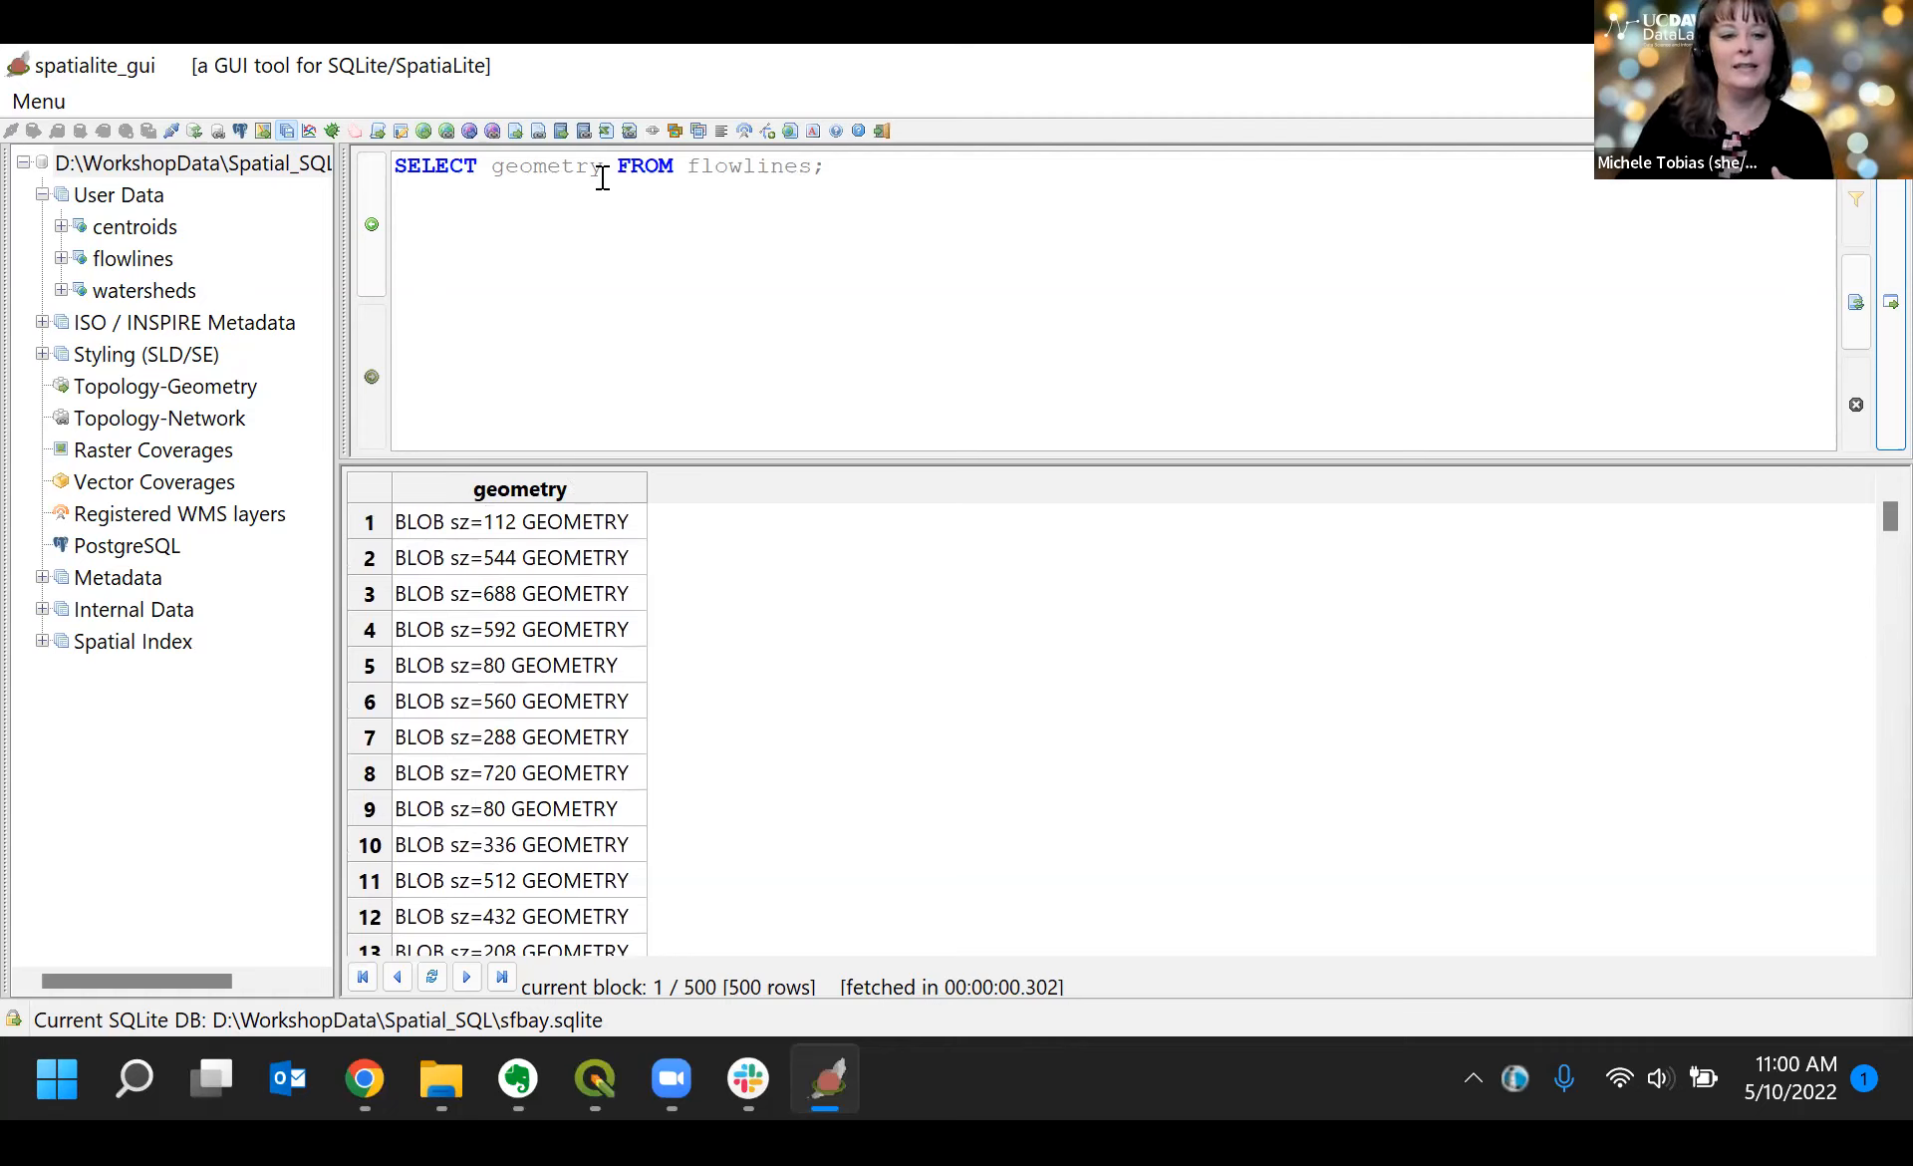
{"action": "scroll", "coordinate": [731, 803], "scroll_direction": "down", "scroll_amount": 4}
{"action": "scroll", "coordinate": [735, 797], "scroll_direction": "up", "scroll_amount": 3}
{"action": "scroll", "coordinate": [735, 798], "scroll_direction": "up", "scroll_amount": 2}
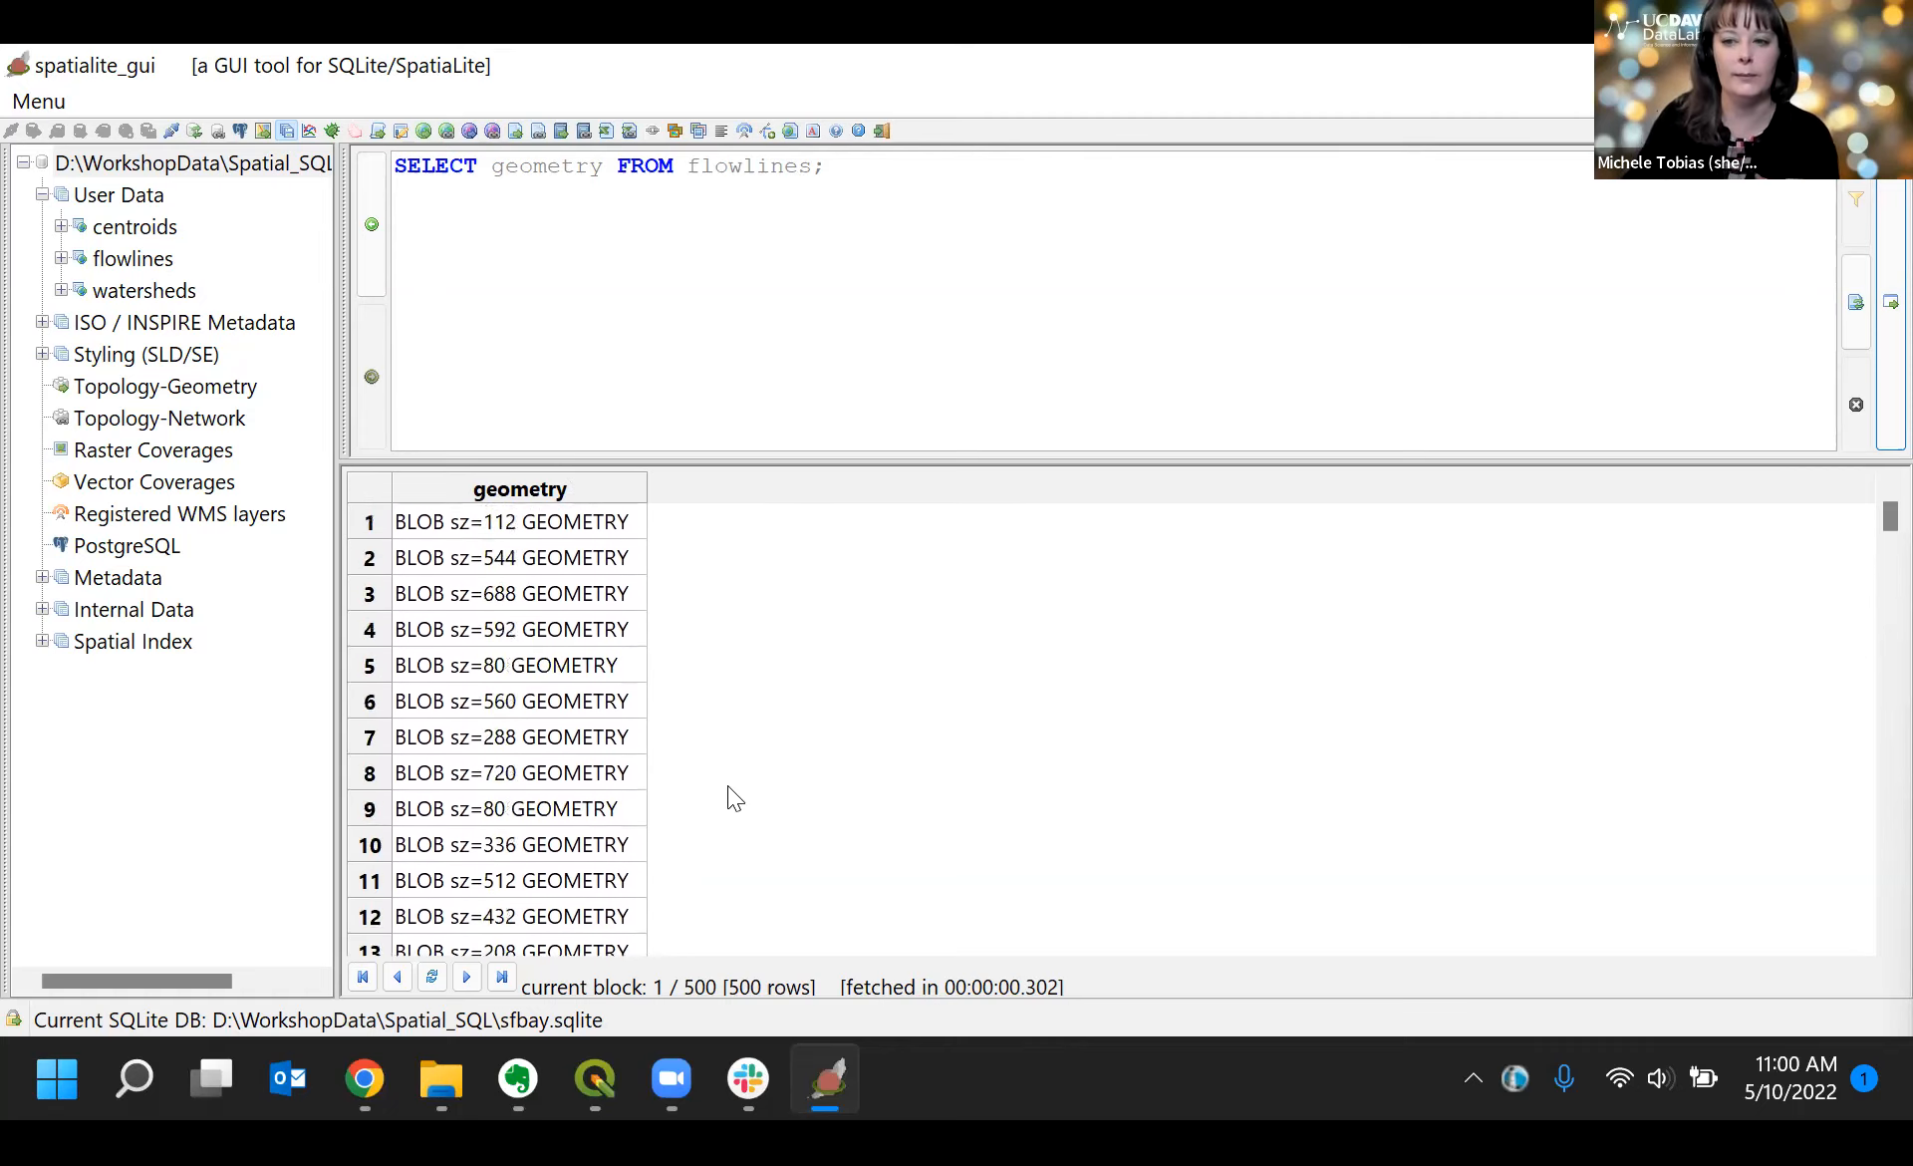
Step: Wrap the geometry column of the flowlines query in the ST_AsText() function
{"action": "left_click", "coordinate": [494, 164]}
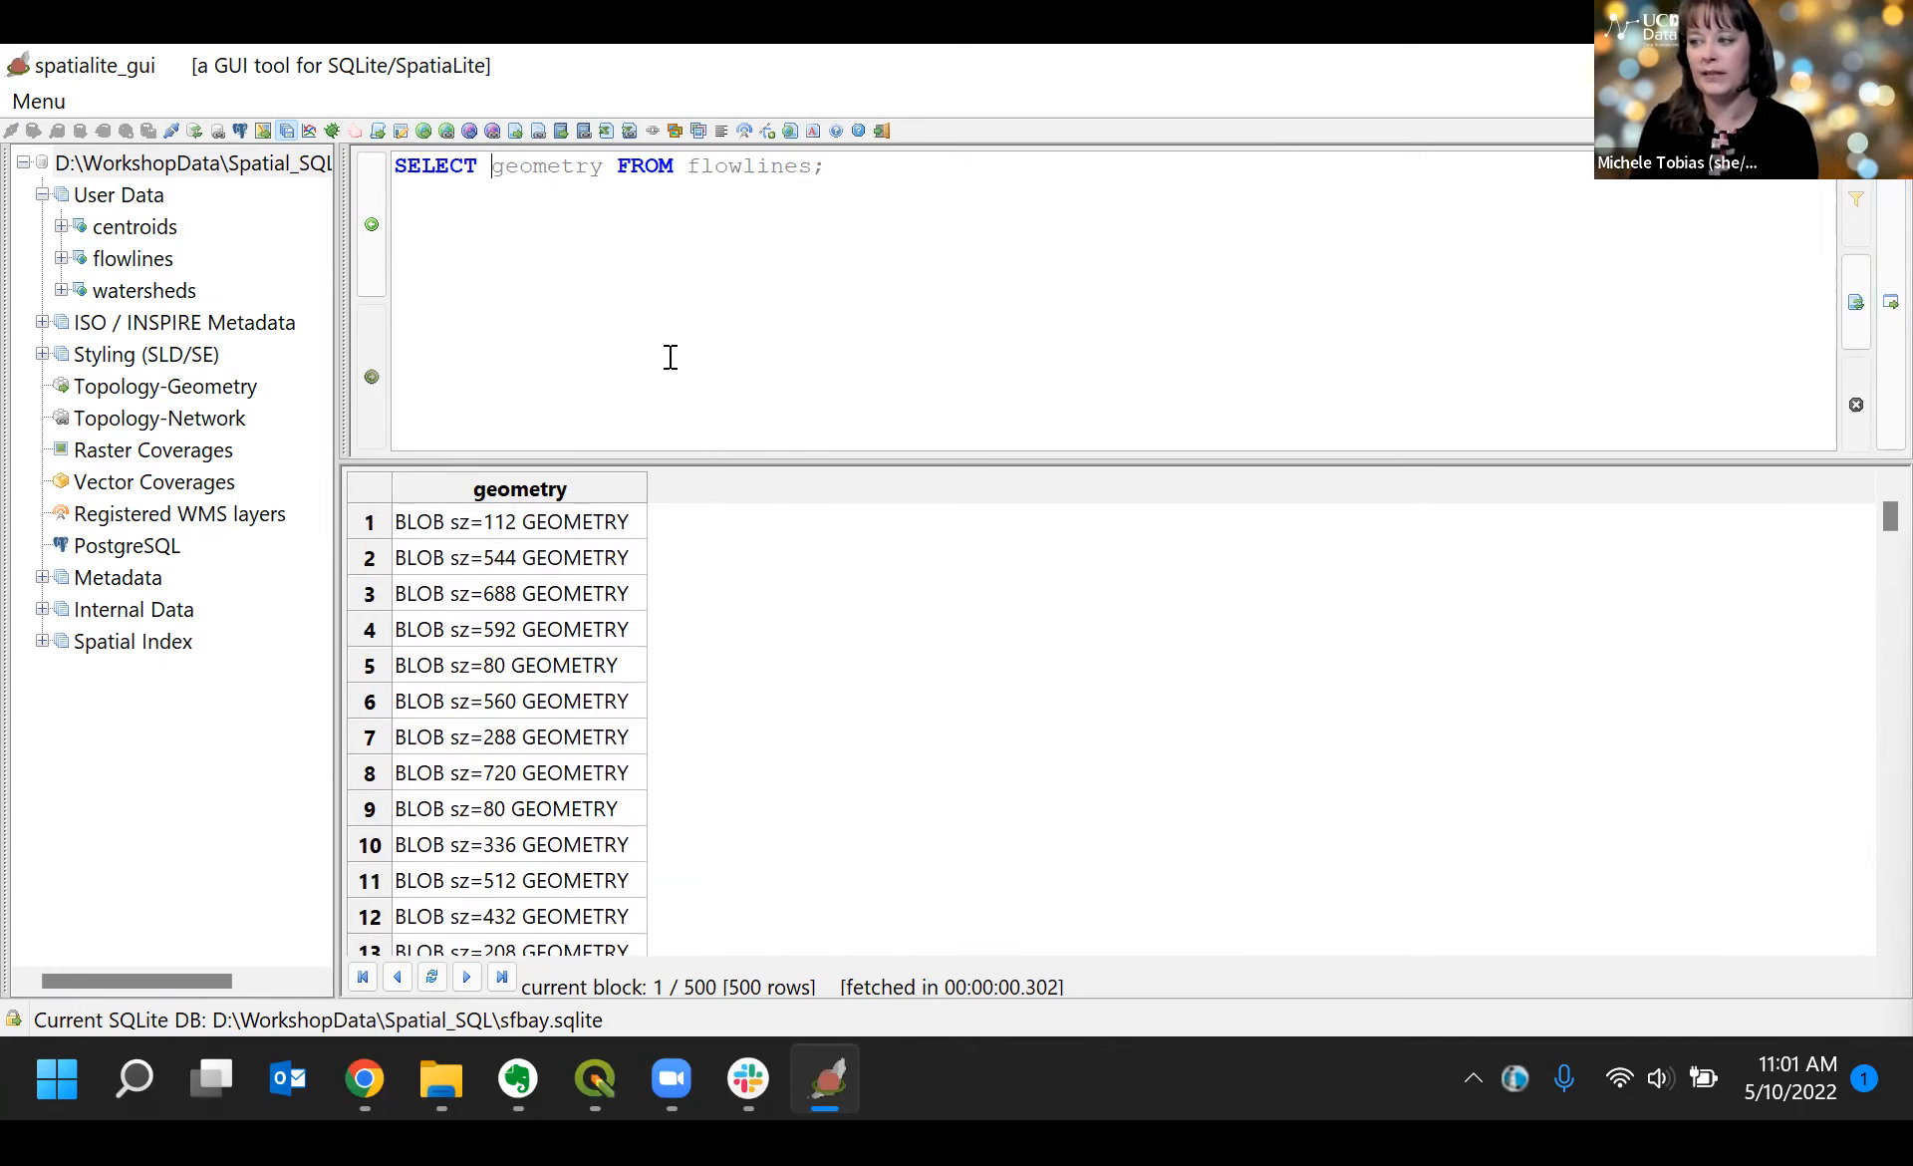
{"action": "type", "text": "ST"}
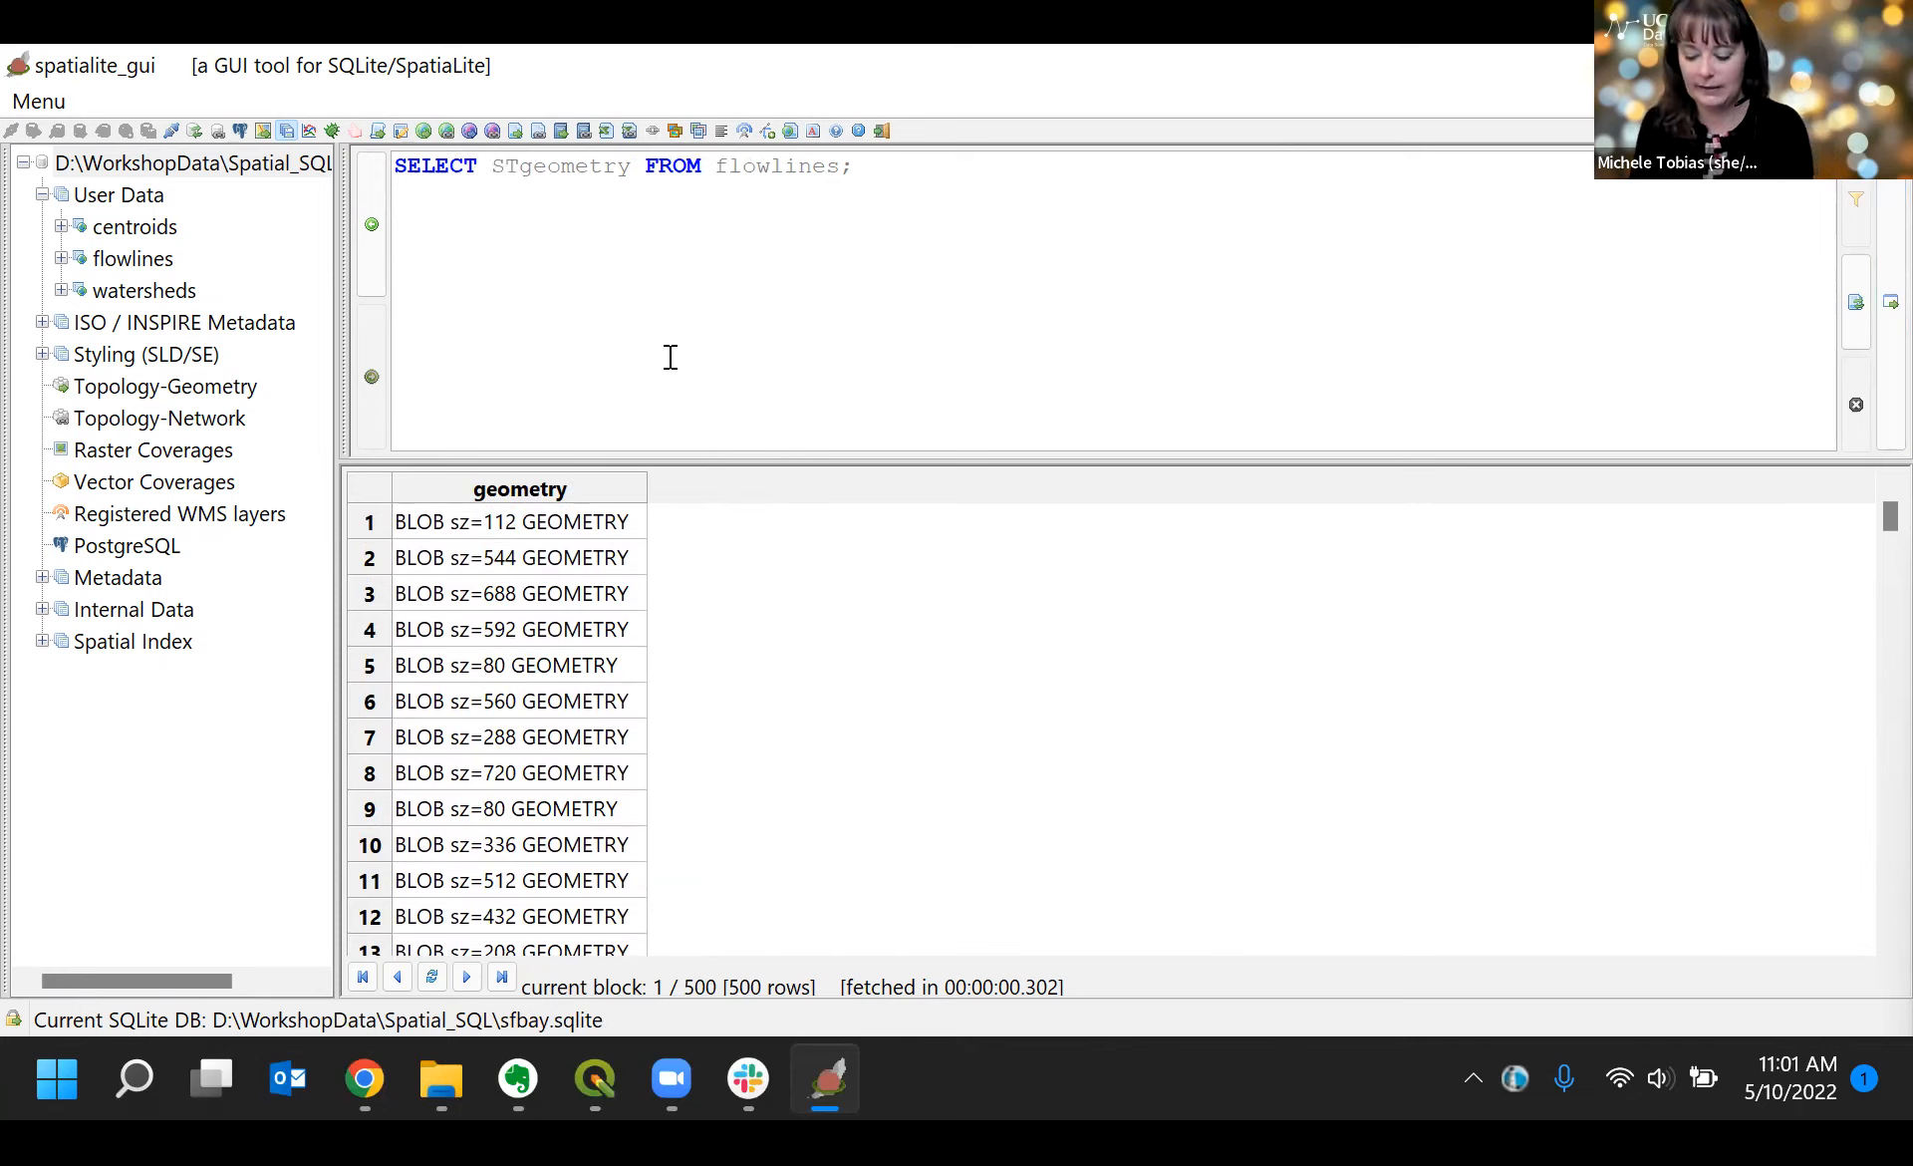
{"action": "type", "text": "_AsTe"}
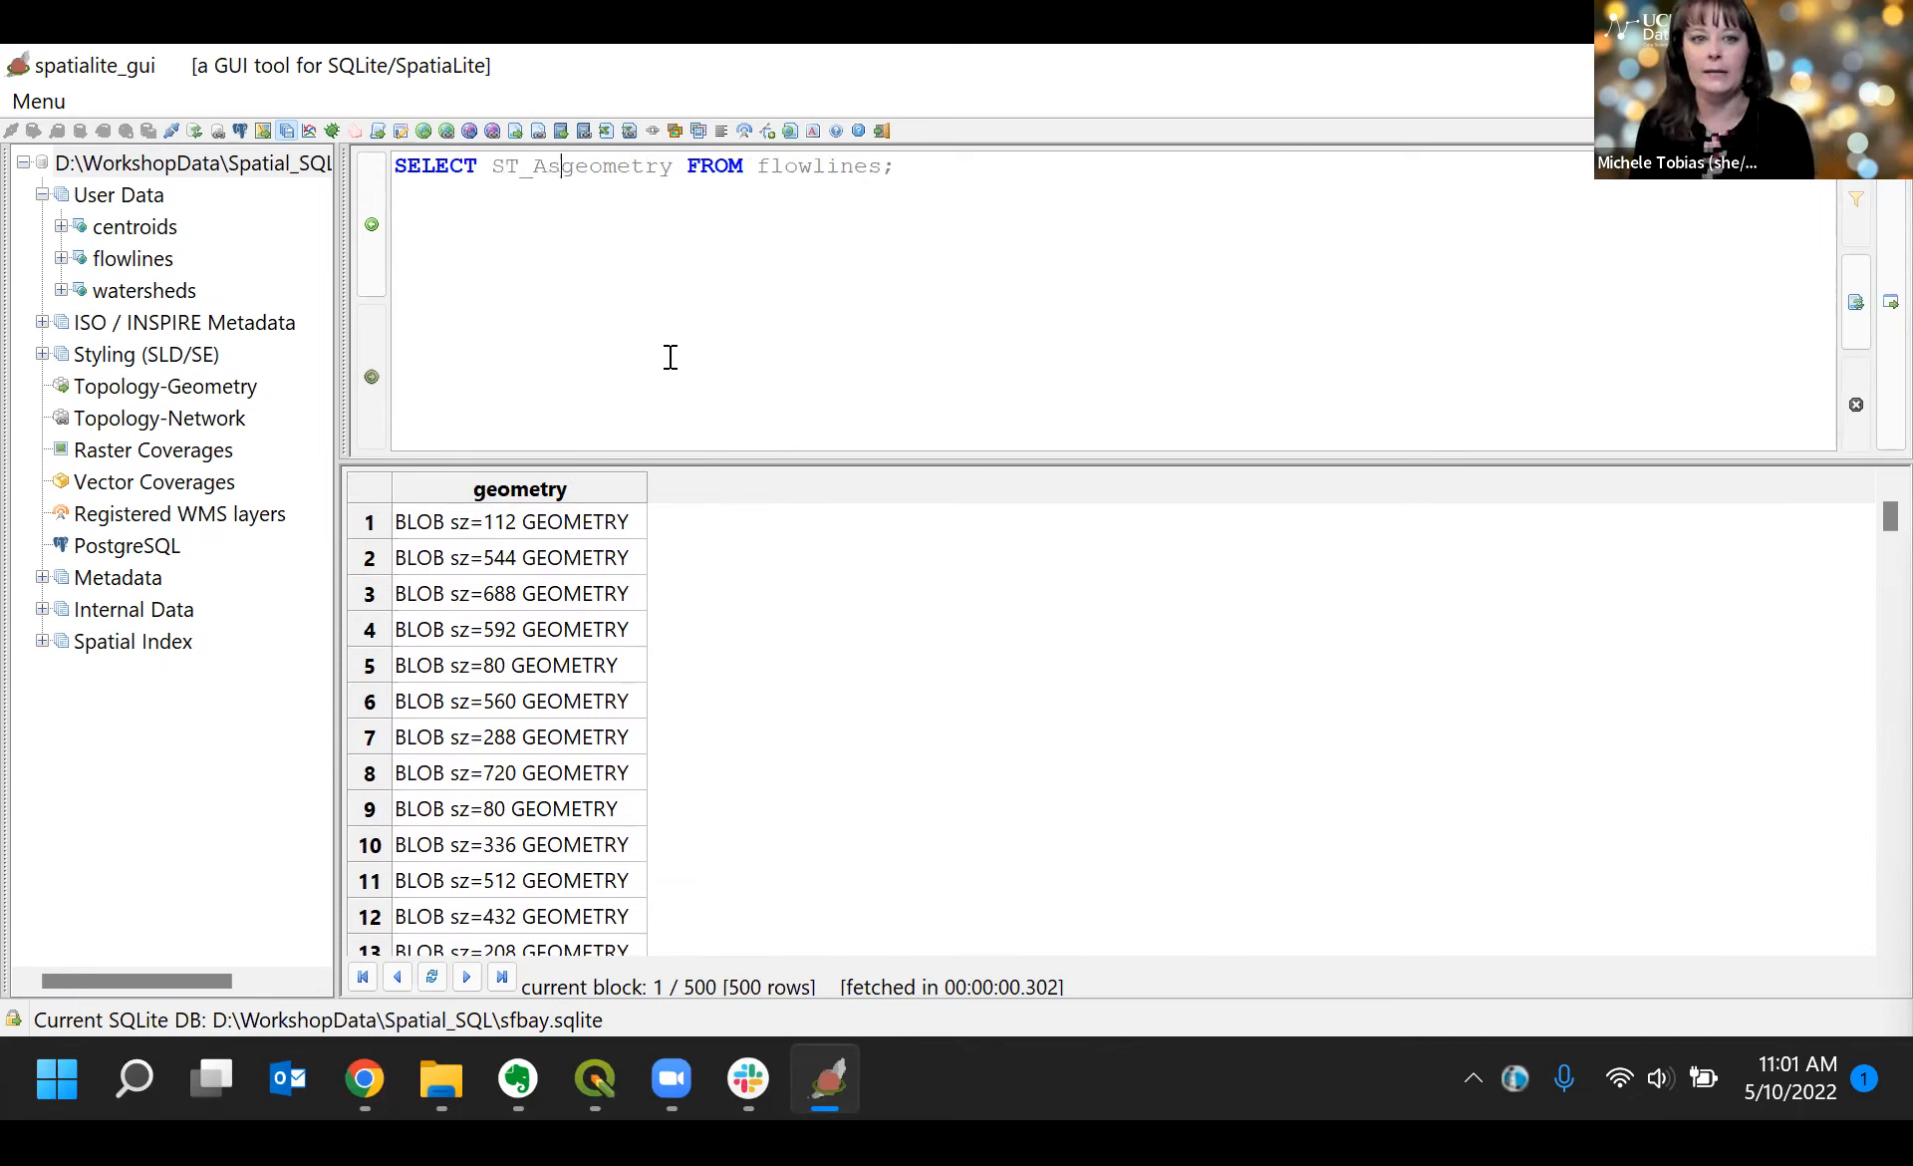
{"action": "type", "text": "xt("}
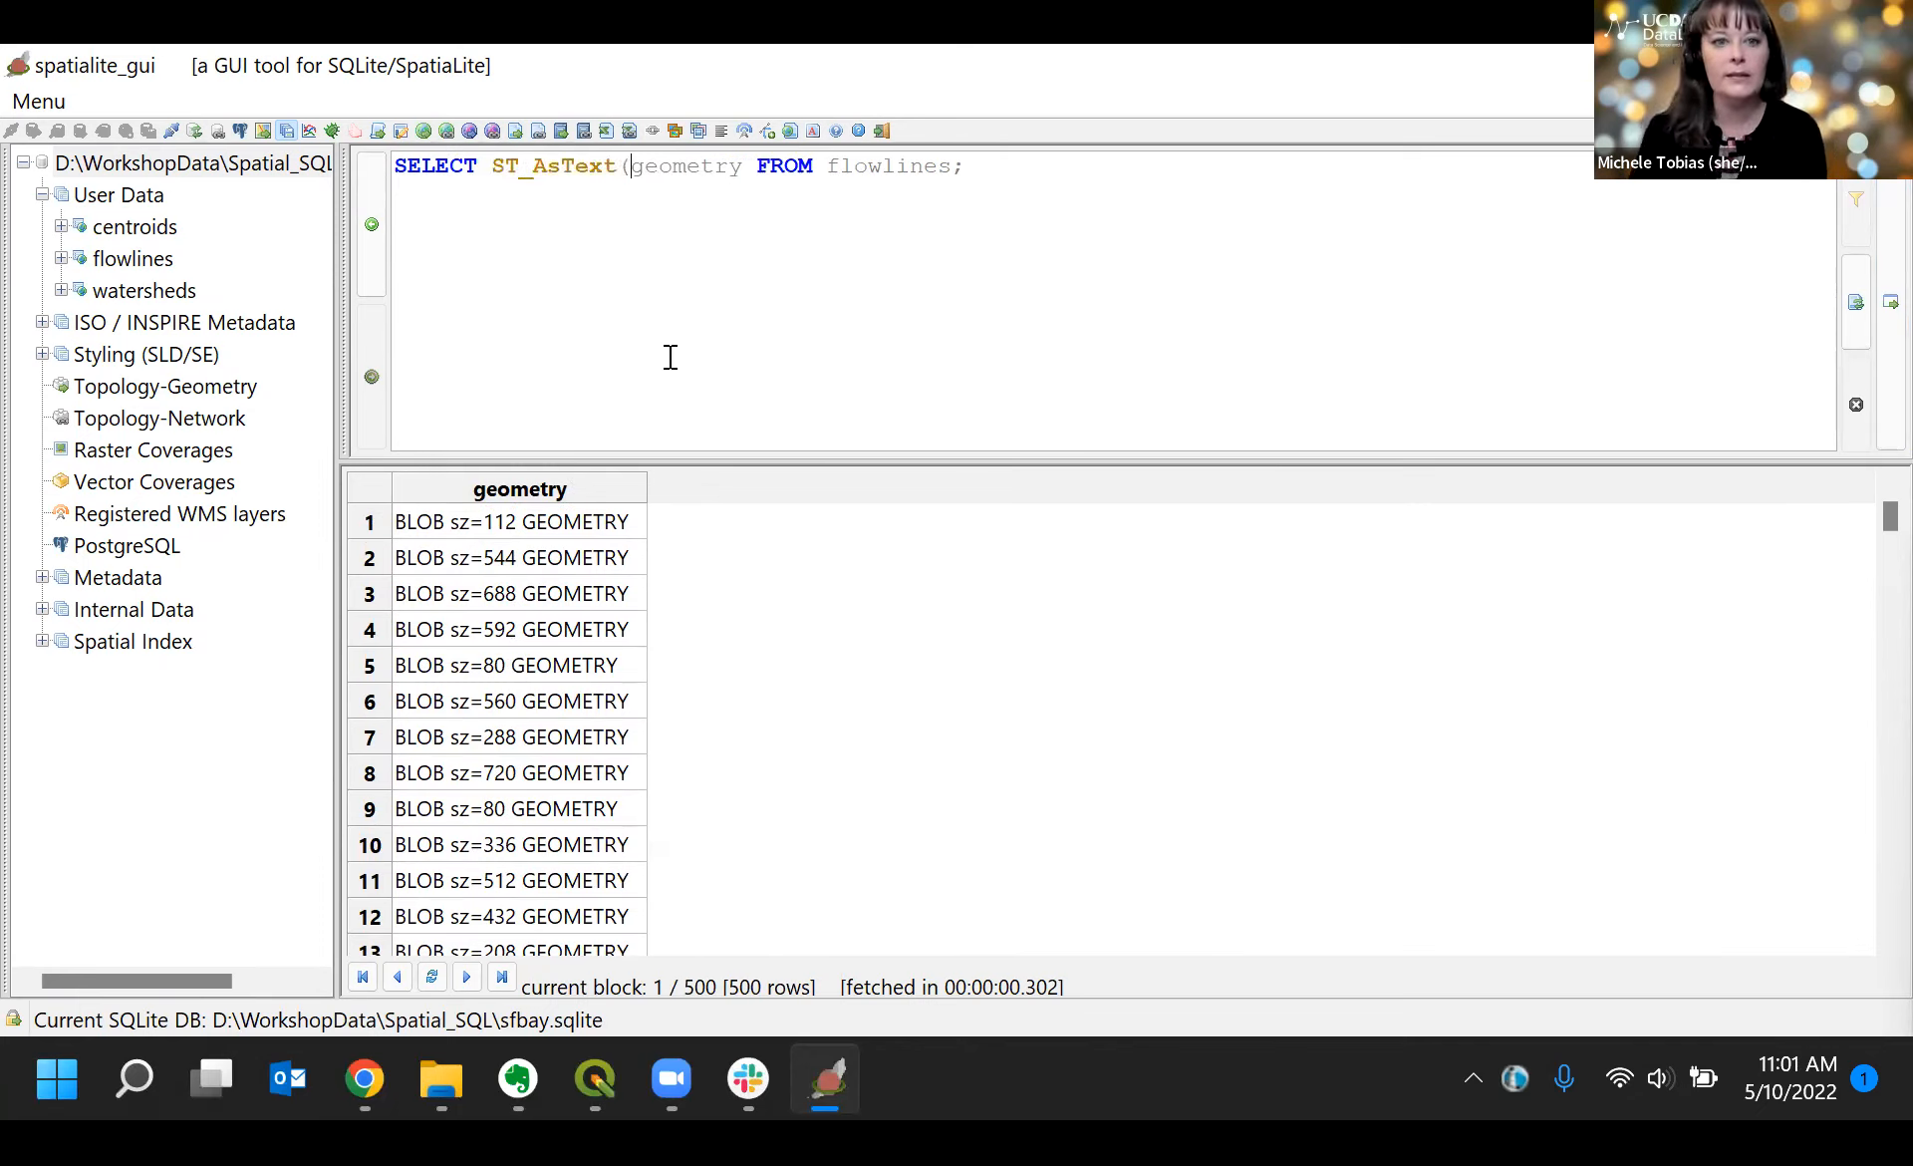
{"action": "left_click", "coordinate": [743, 162]}
{"action": "type", "text": ")"}
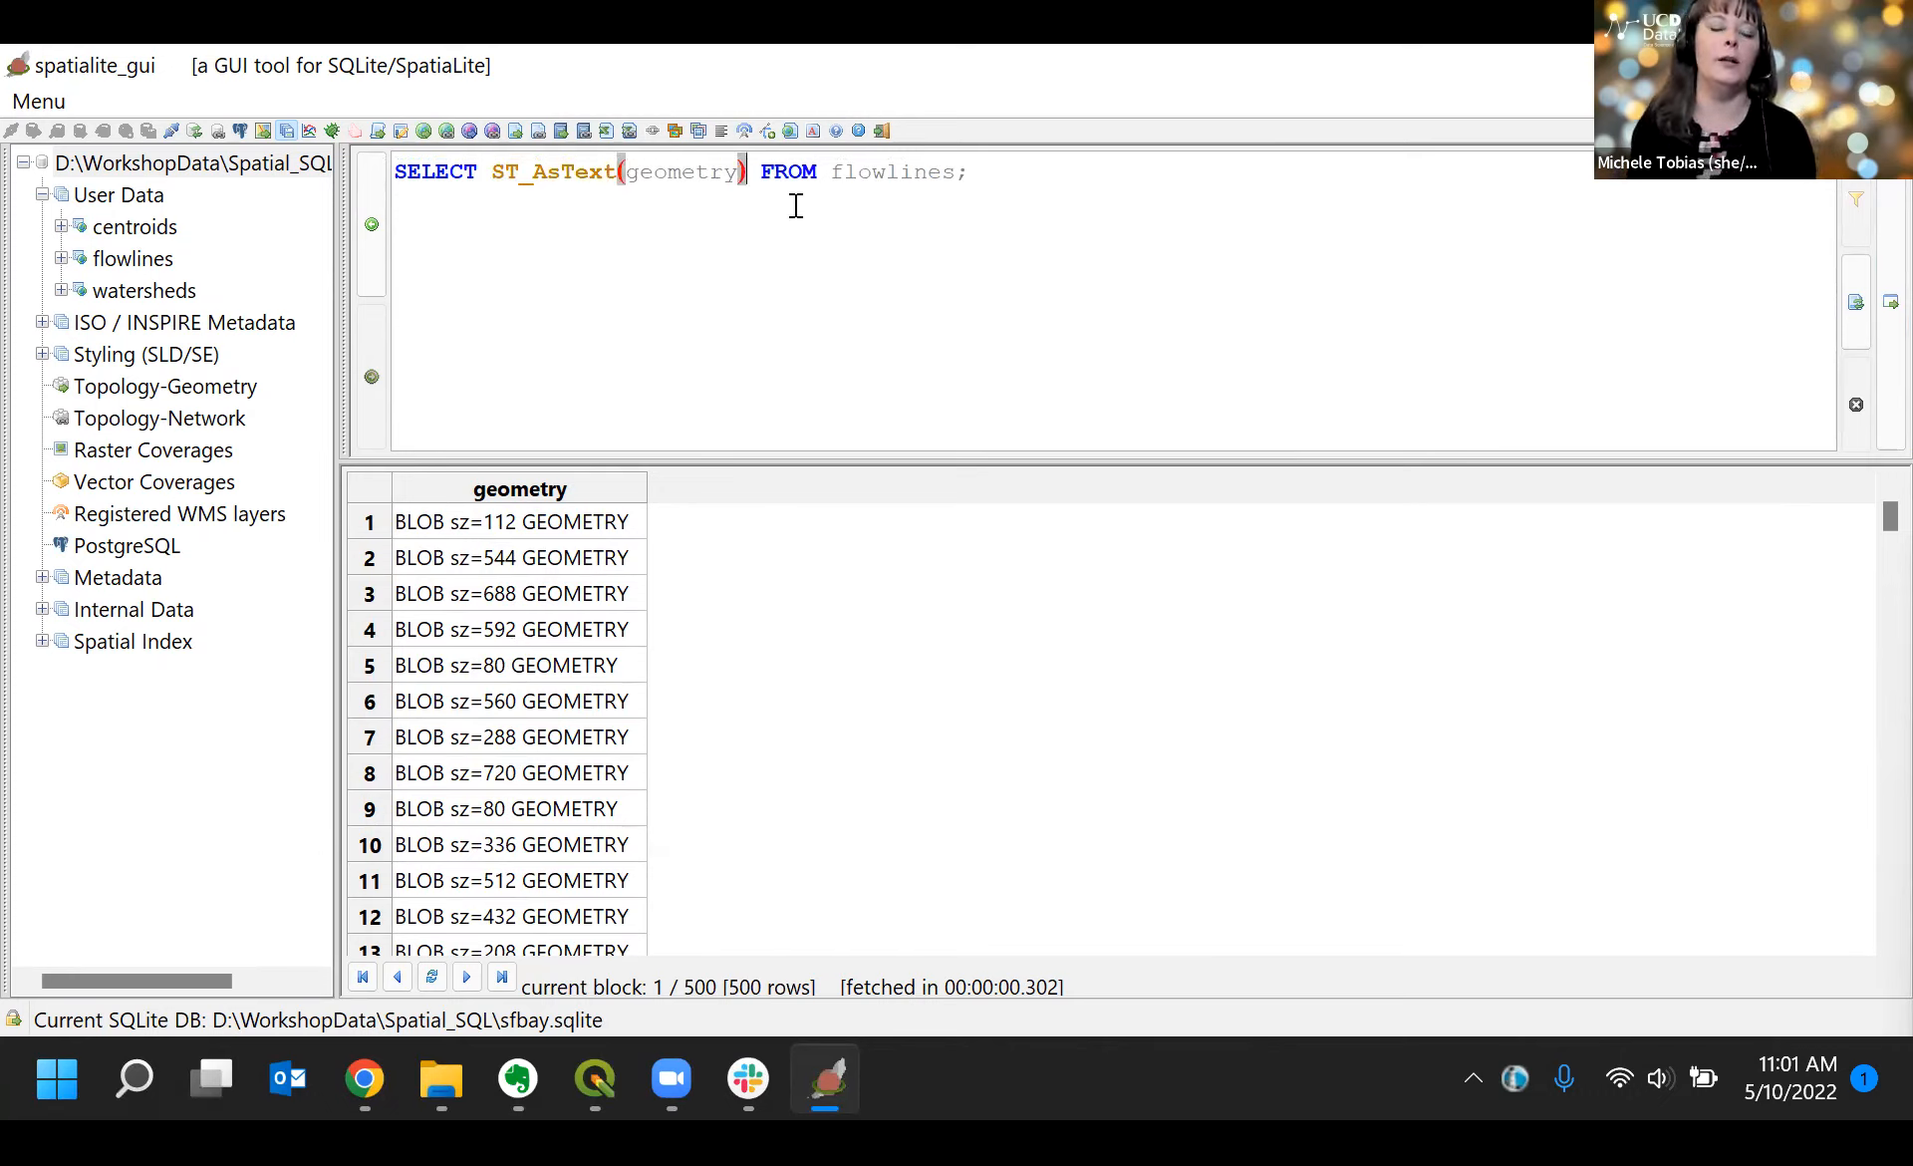
Step: Run the ST_AsText(geometry) query on flowlines to list the geometries as readable text
{"action": "left_click", "coordinate": [493, 169]}
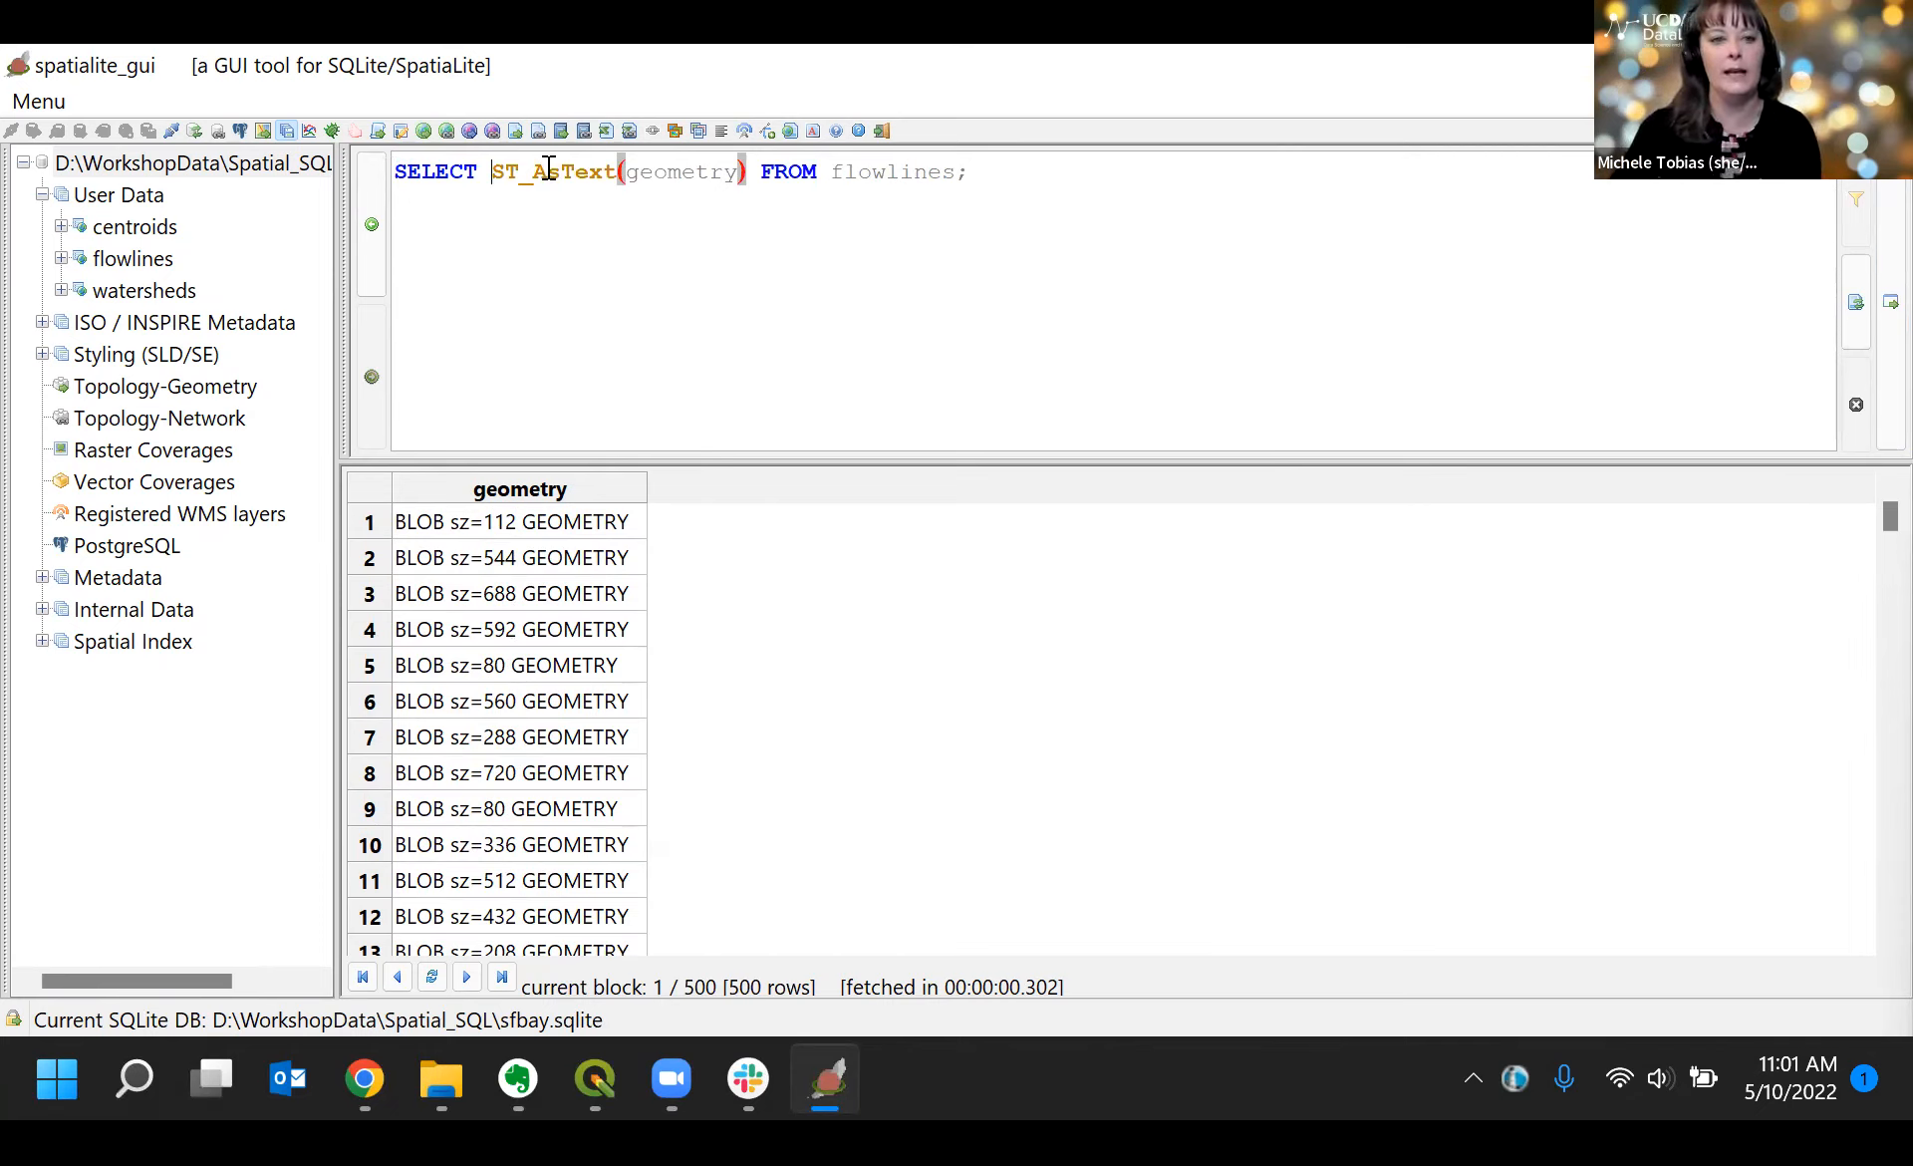
{"action": "left_click_drag", "start_coordinate": [533, 170], "coordinate": [612, 169]}
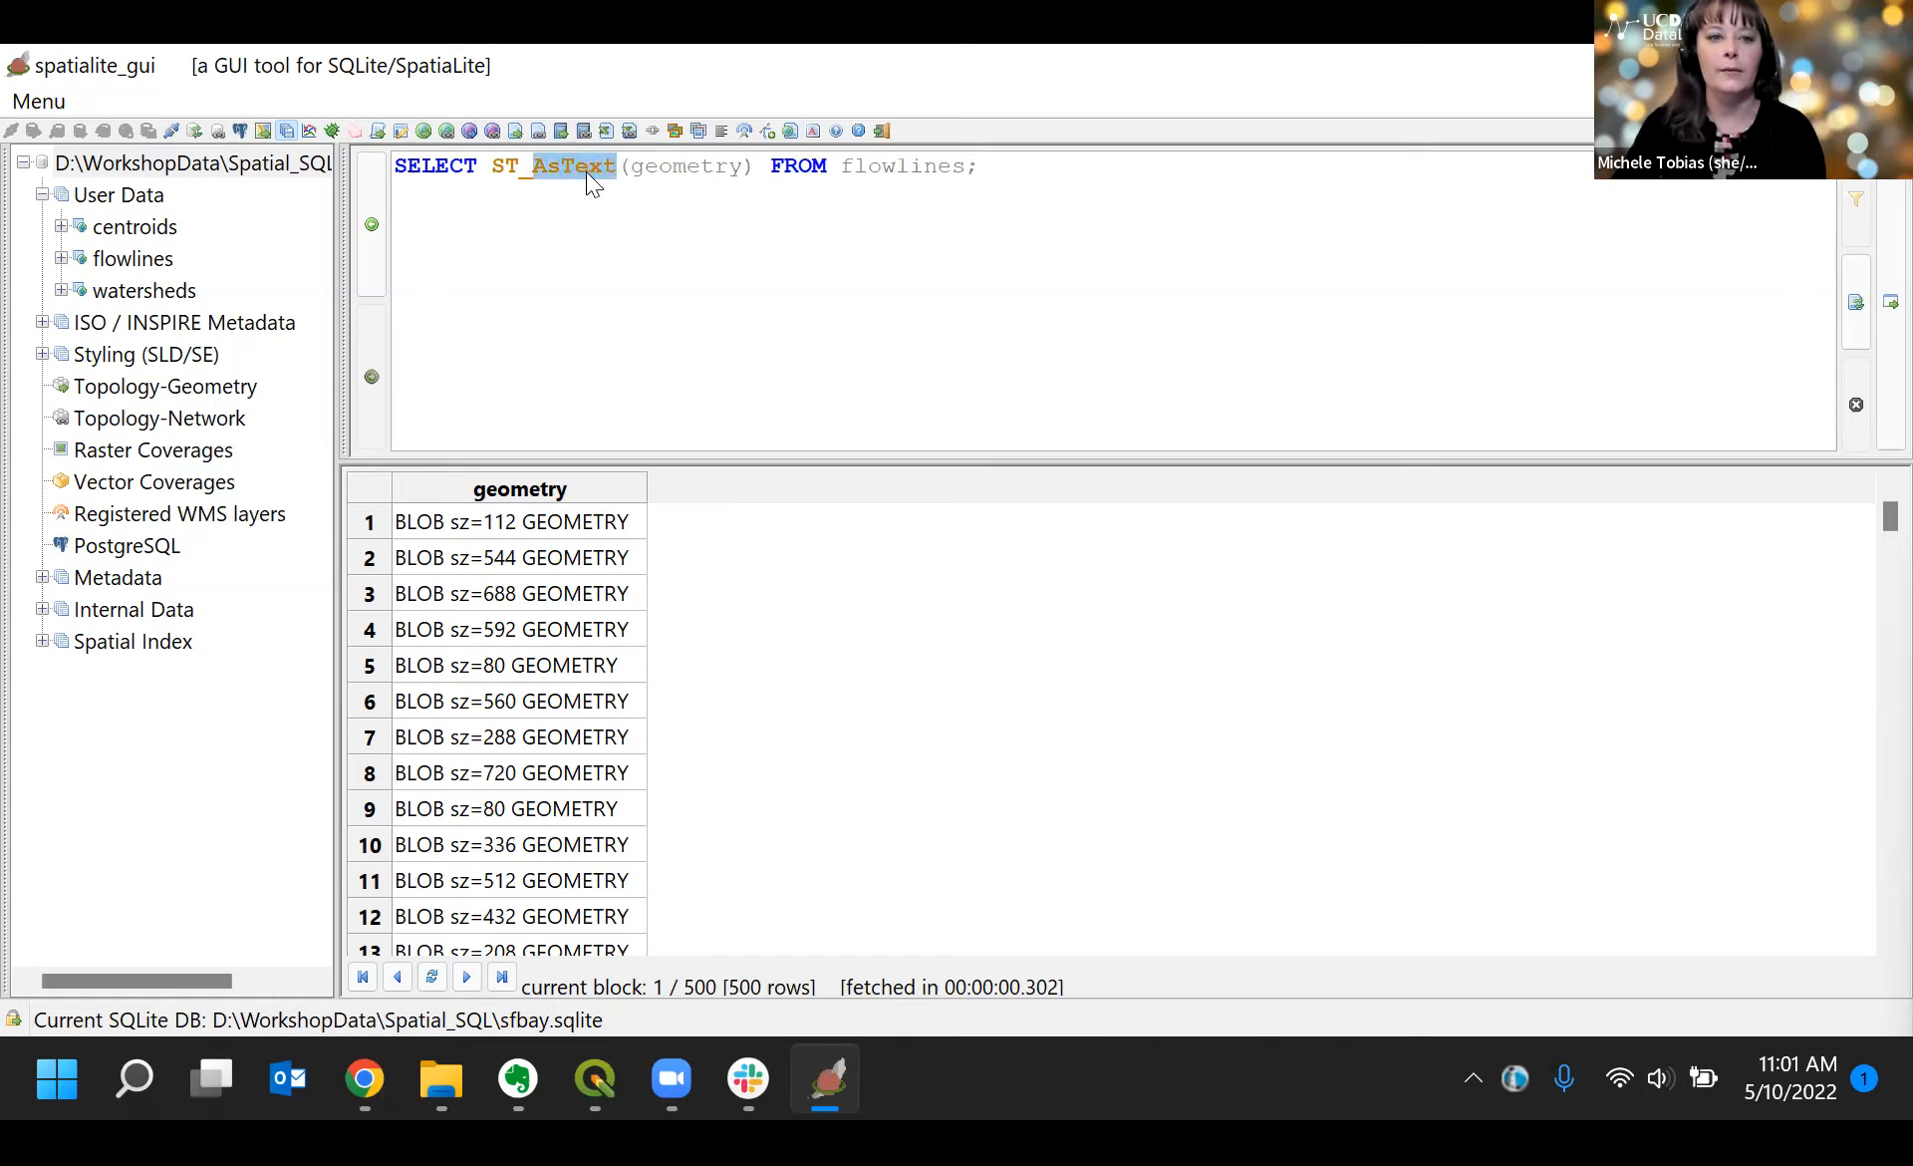
{"action": "left_click", "coordinate": [595, 185]}
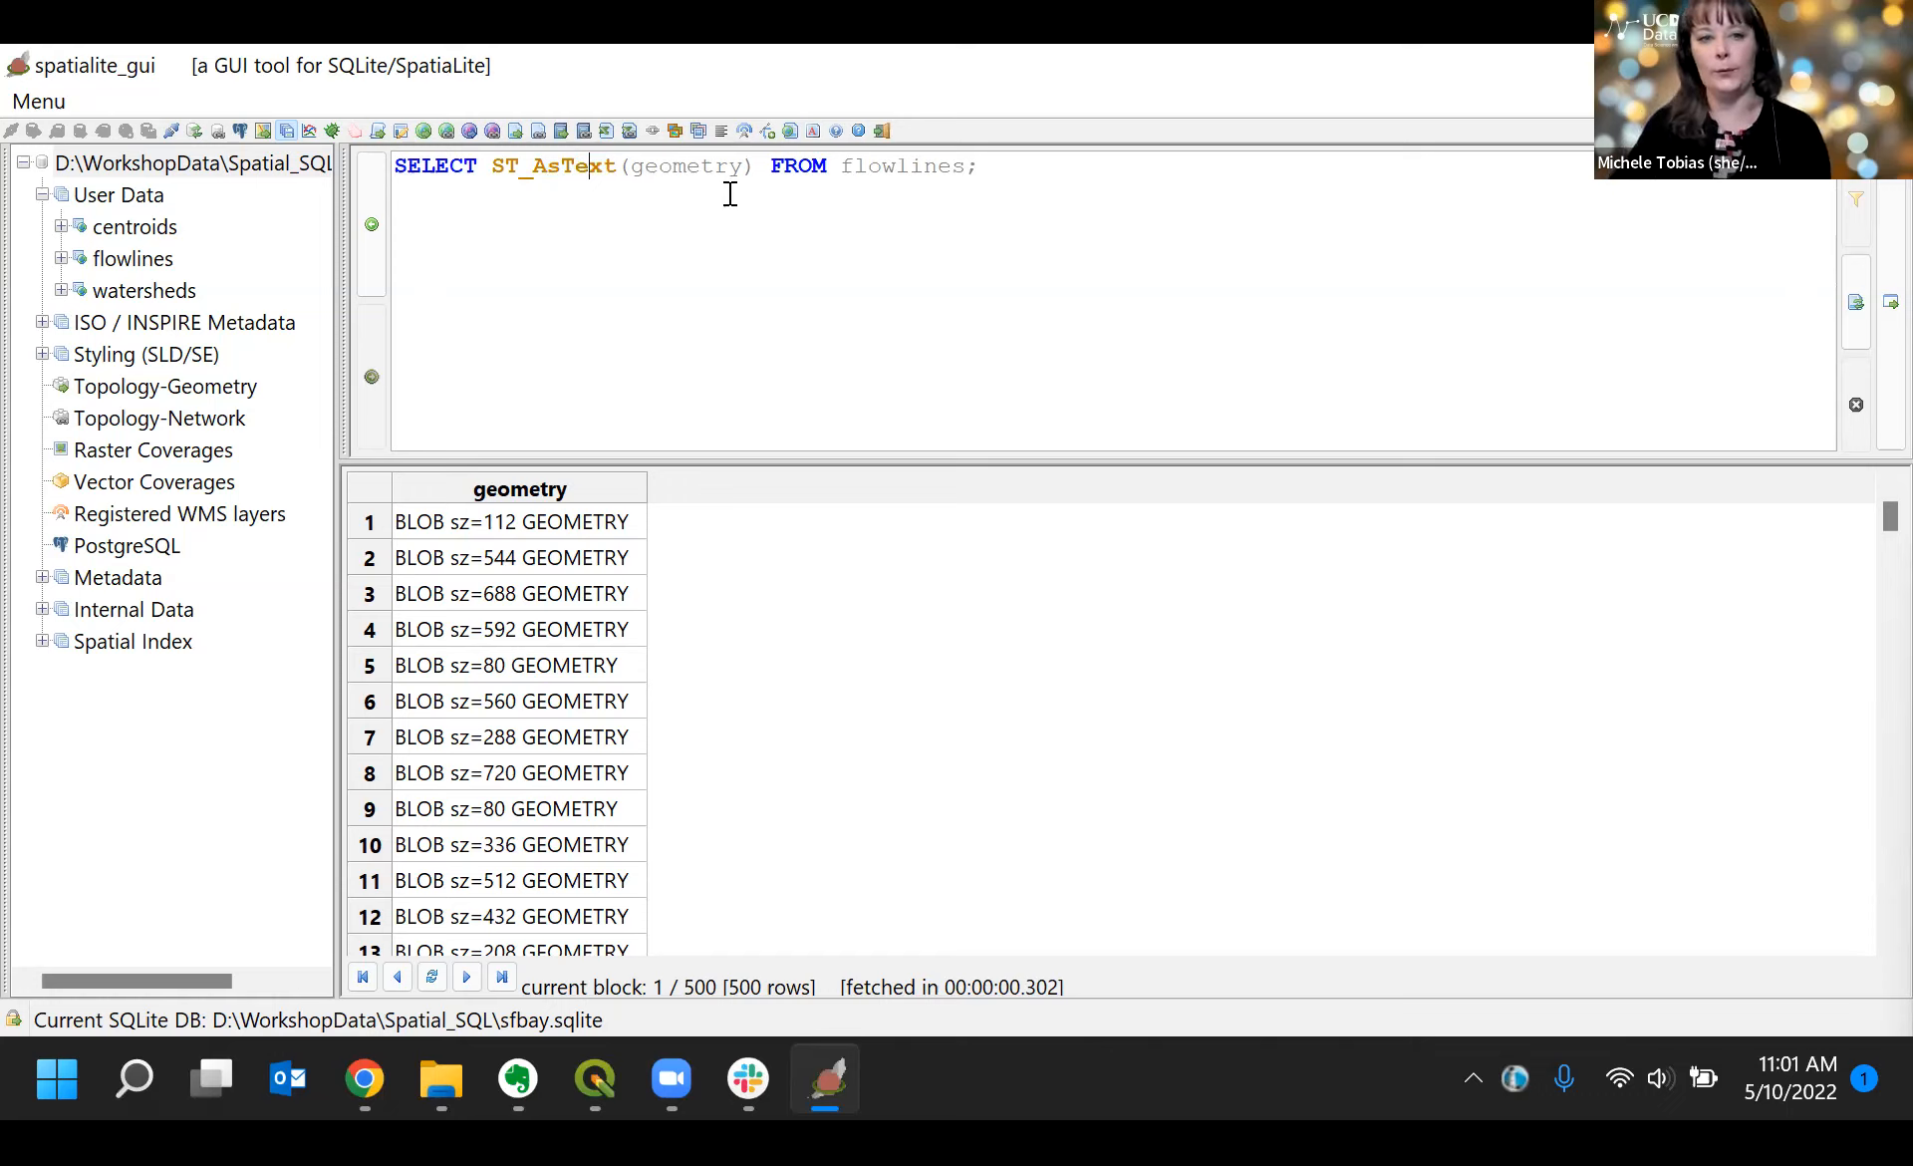
{"action": "left_click", "coordinate": [1029, 164]}
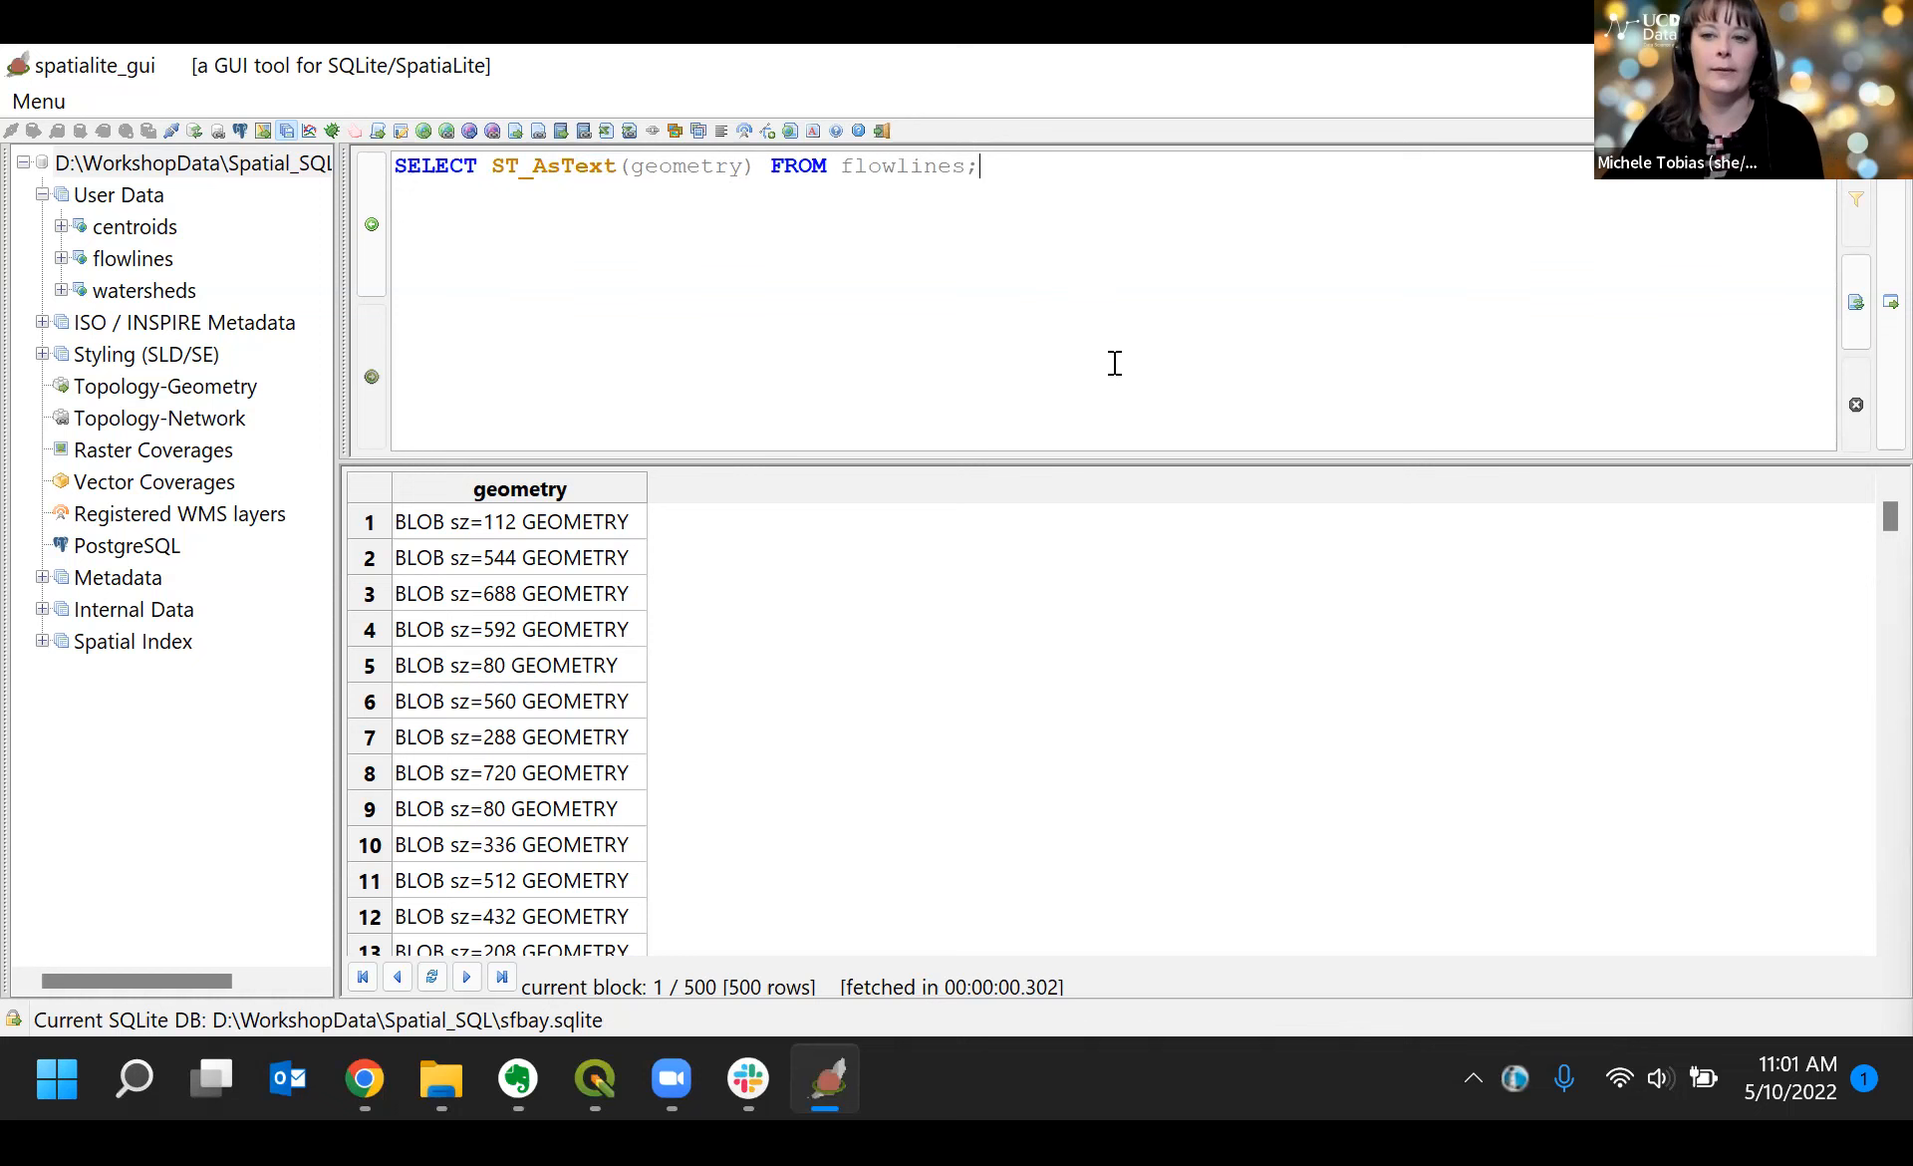
{"action": "left_click", "coordinate": [1870, 369]}
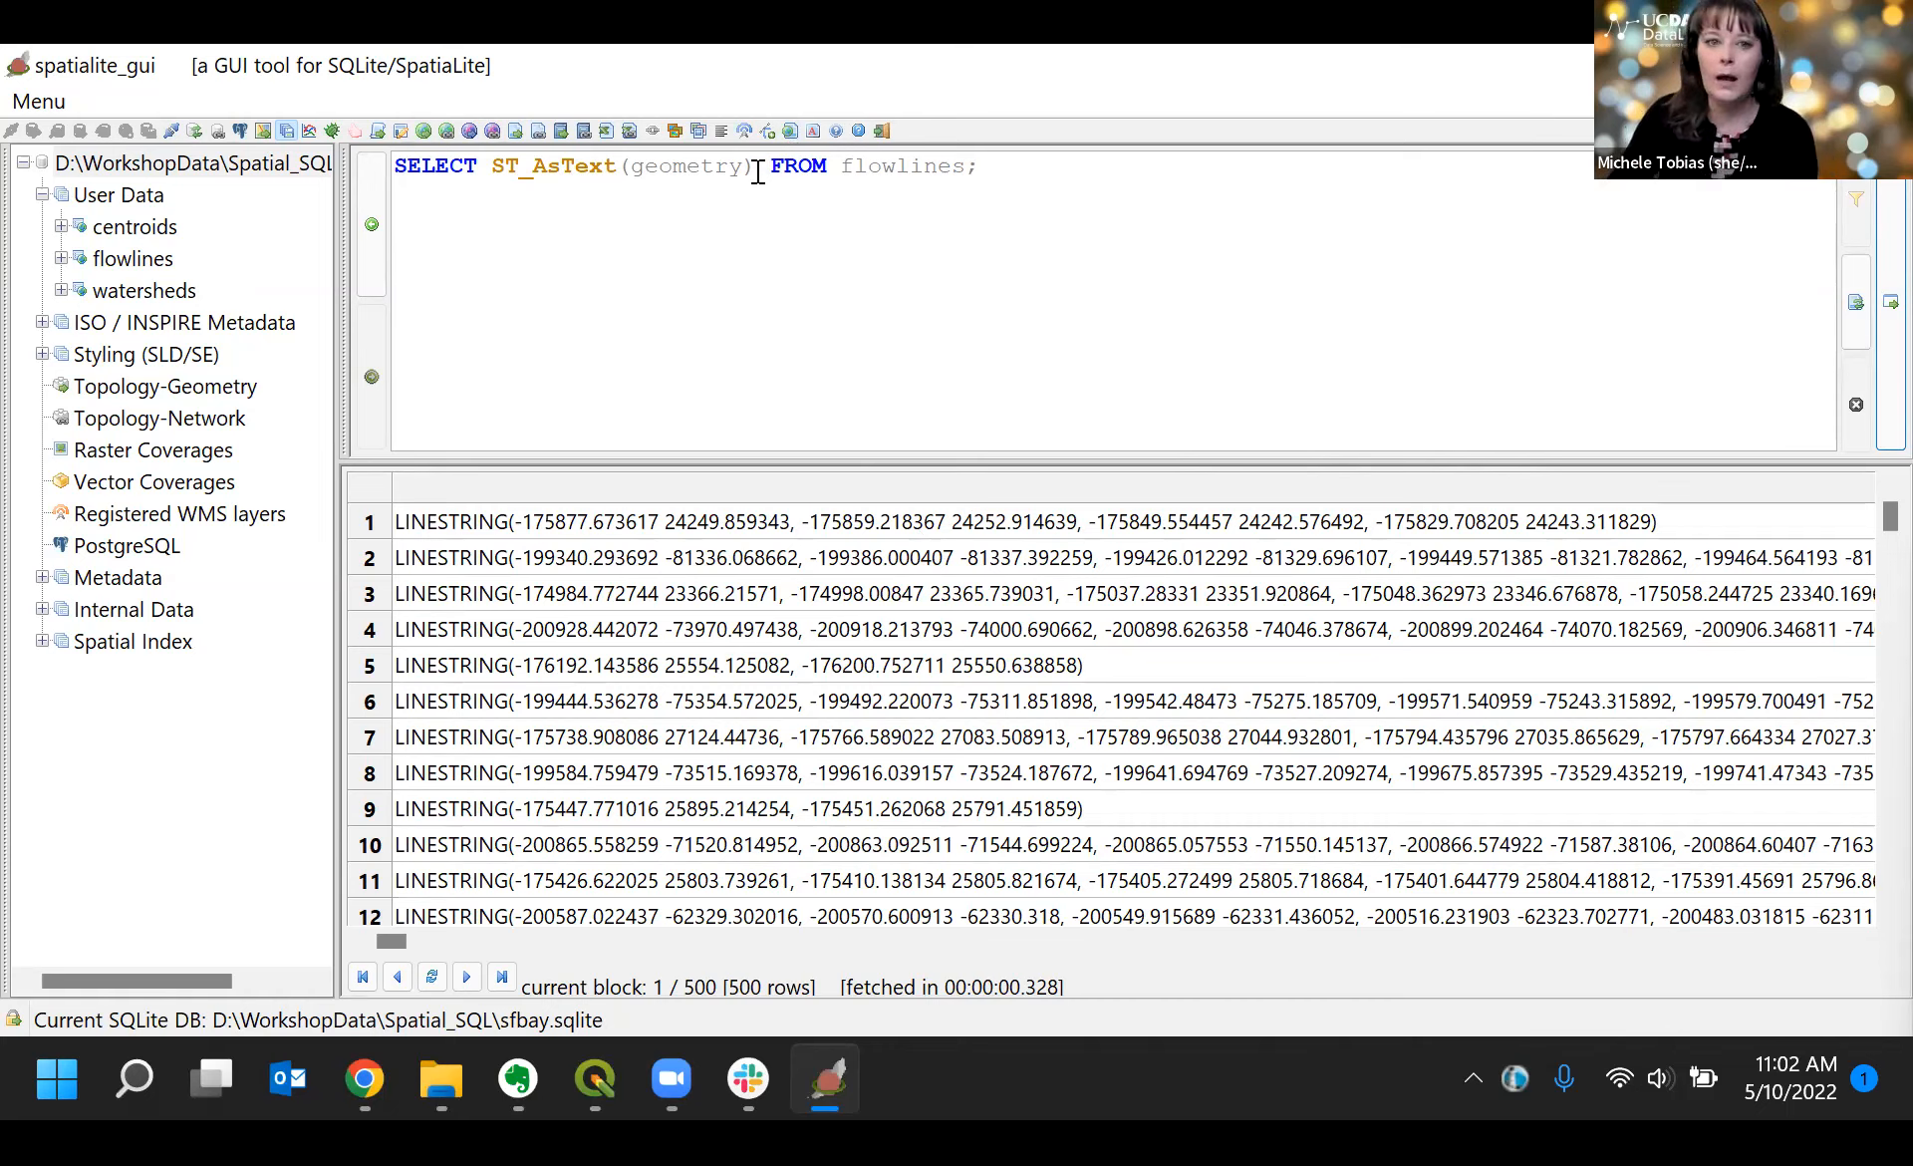
Step: Replace the query text with SELECT pk_uid, ST_Length(geometry) to return each line's ID and length
{"action": "left_click_drag", "start_coordinate": [1016, 175], "coordinate": [385, 196]}
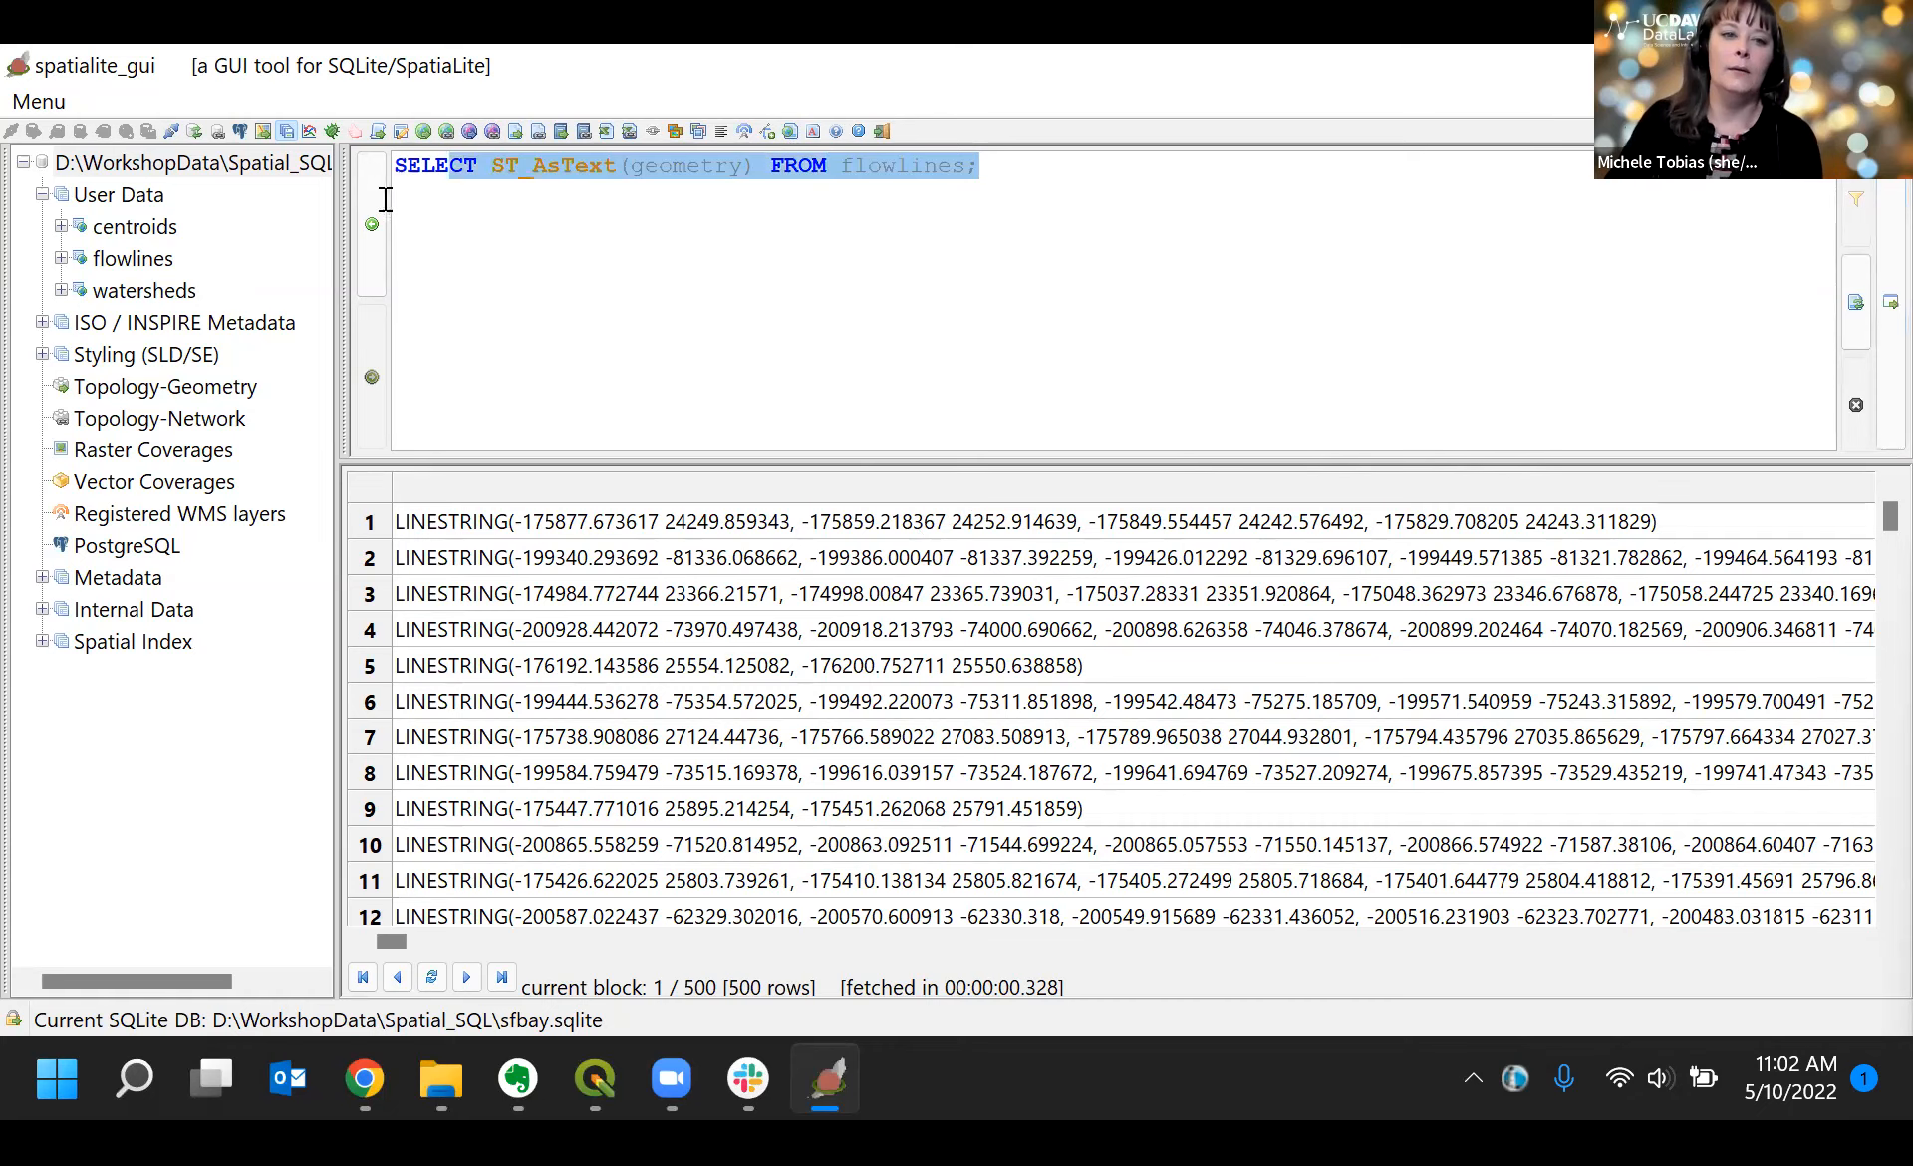
{"action": "key", "text": "Delete"}
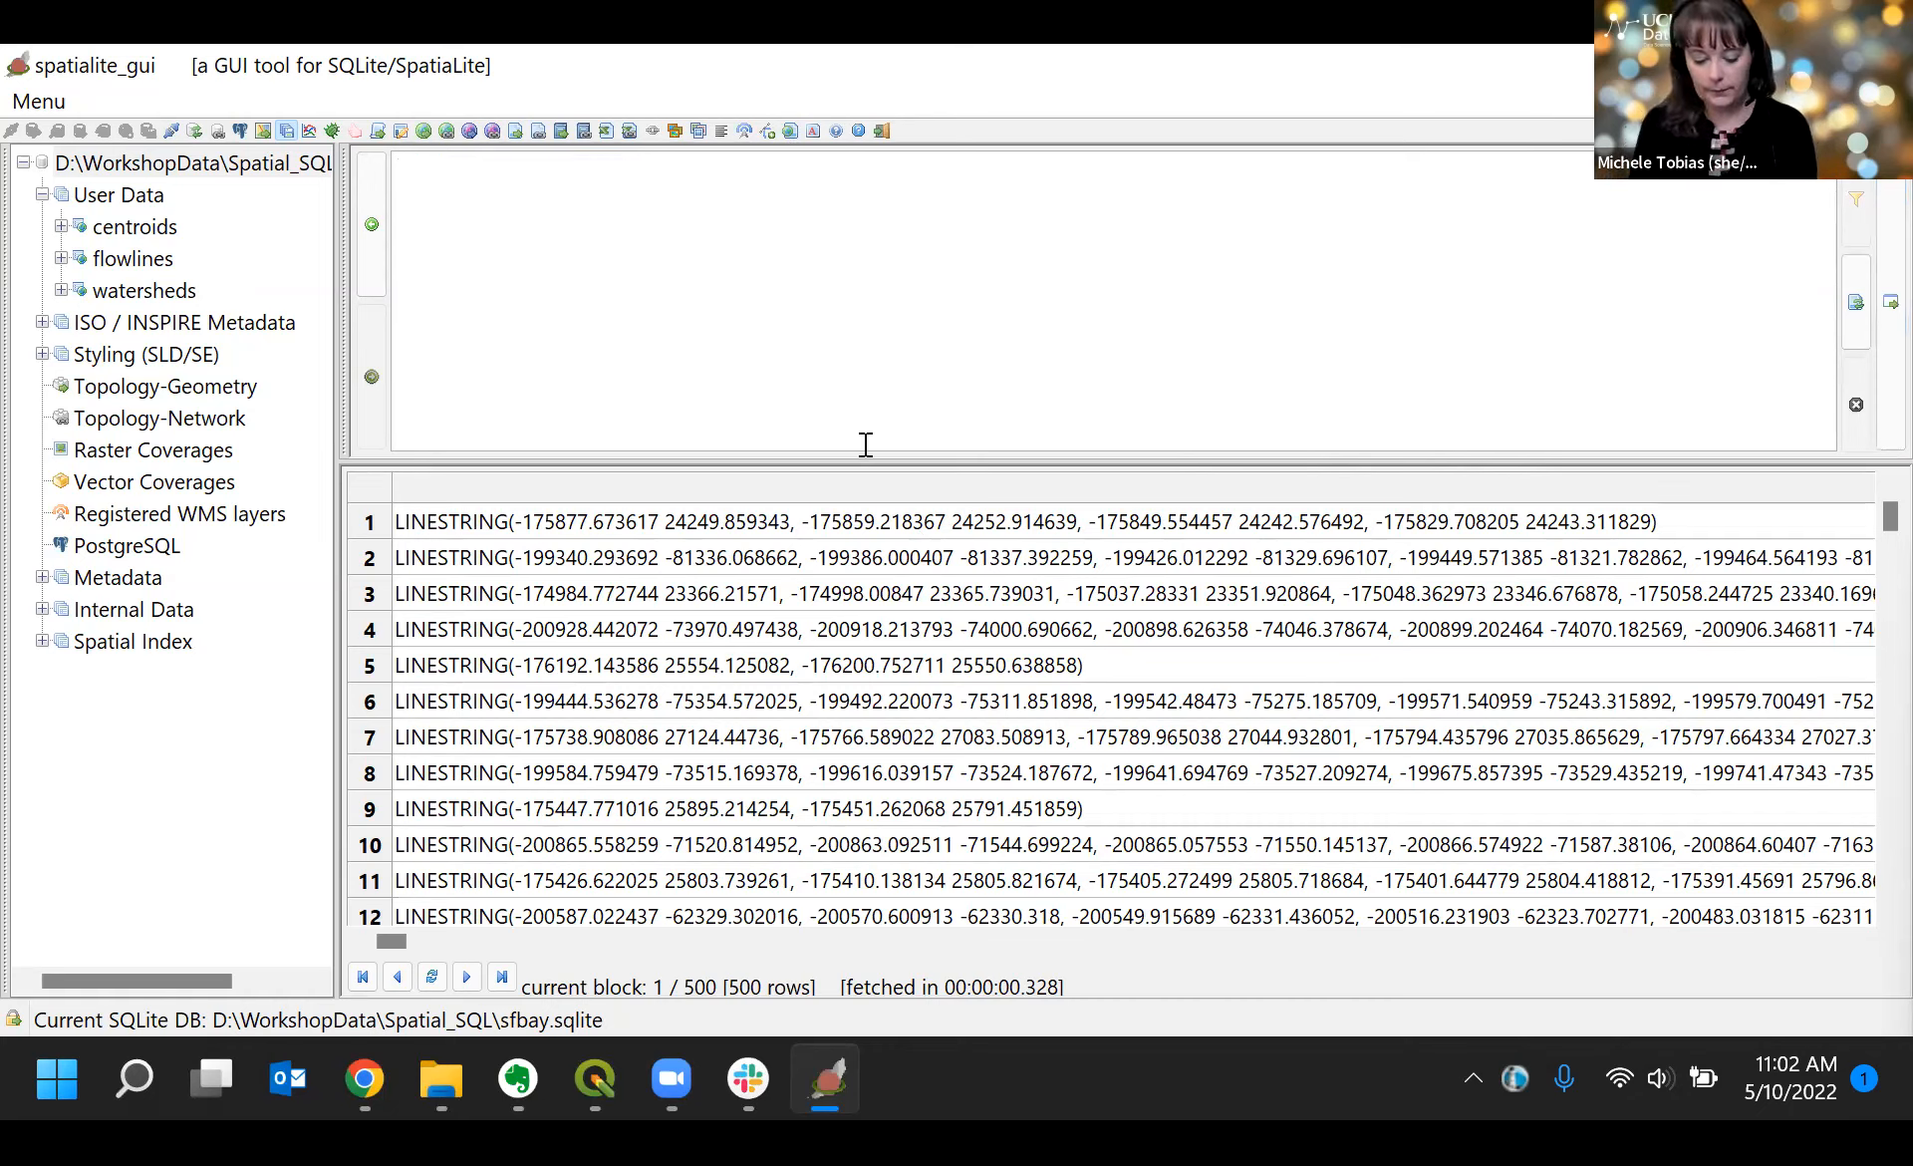
{"action": "type", "text": "SELECT"}
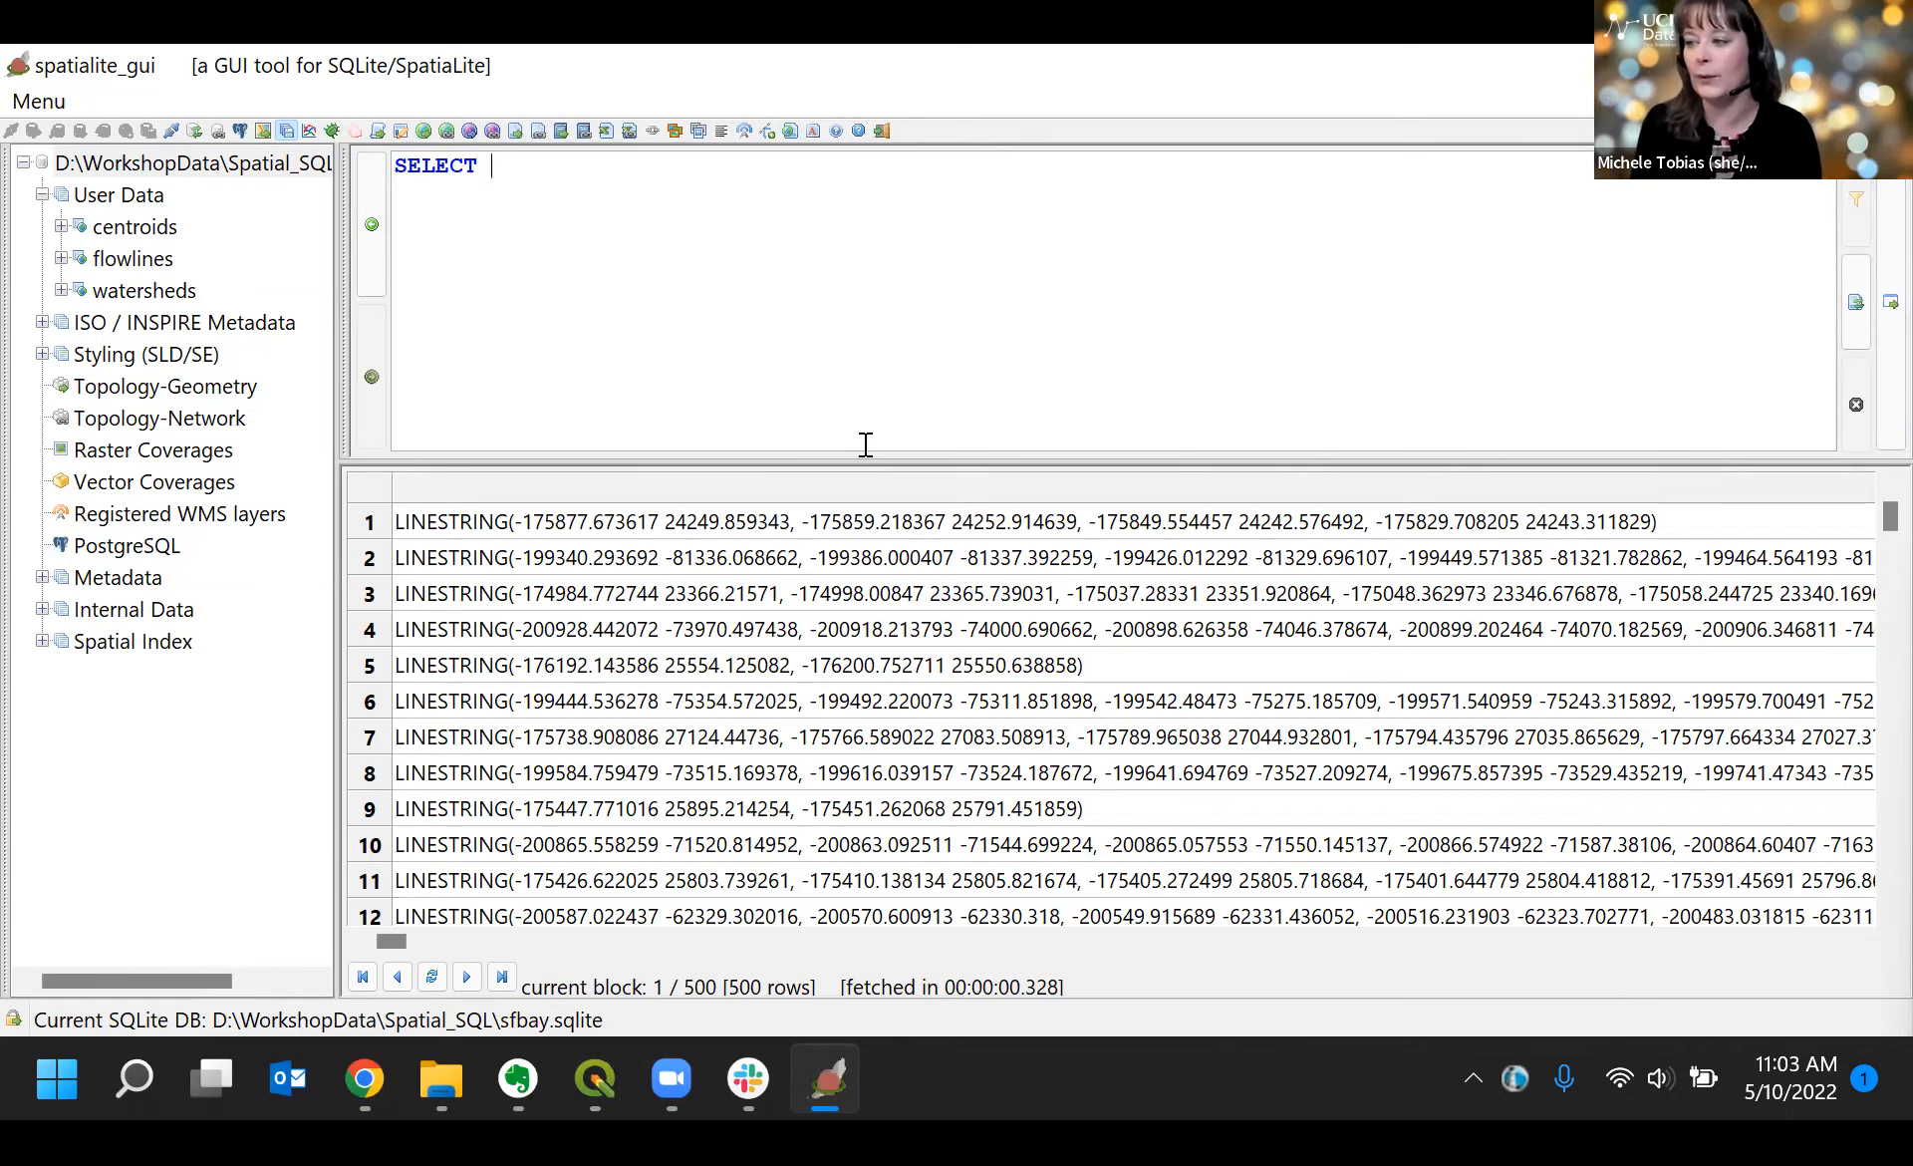
{"action": "type", "text": "pk_uid"}
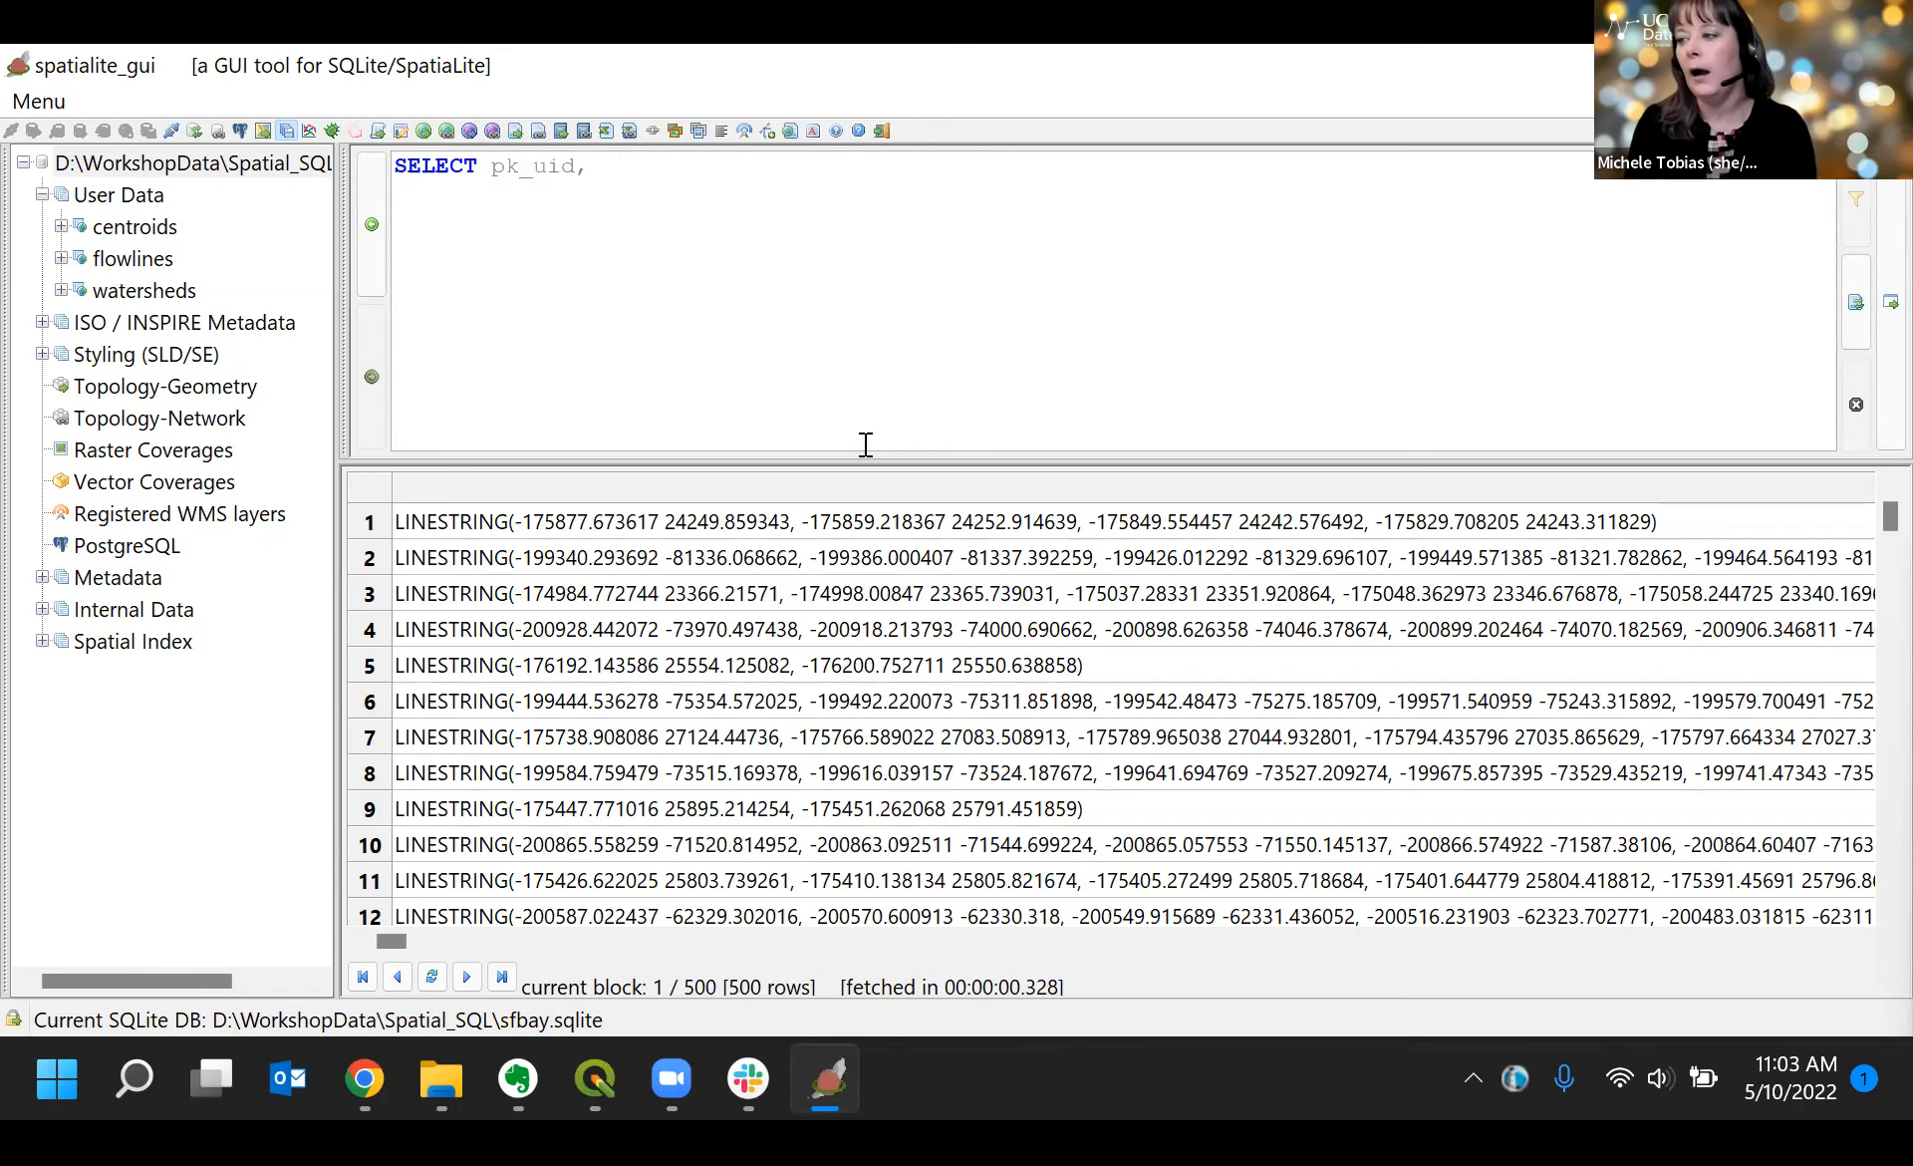
{"action": "type", "text": ", ST_"}
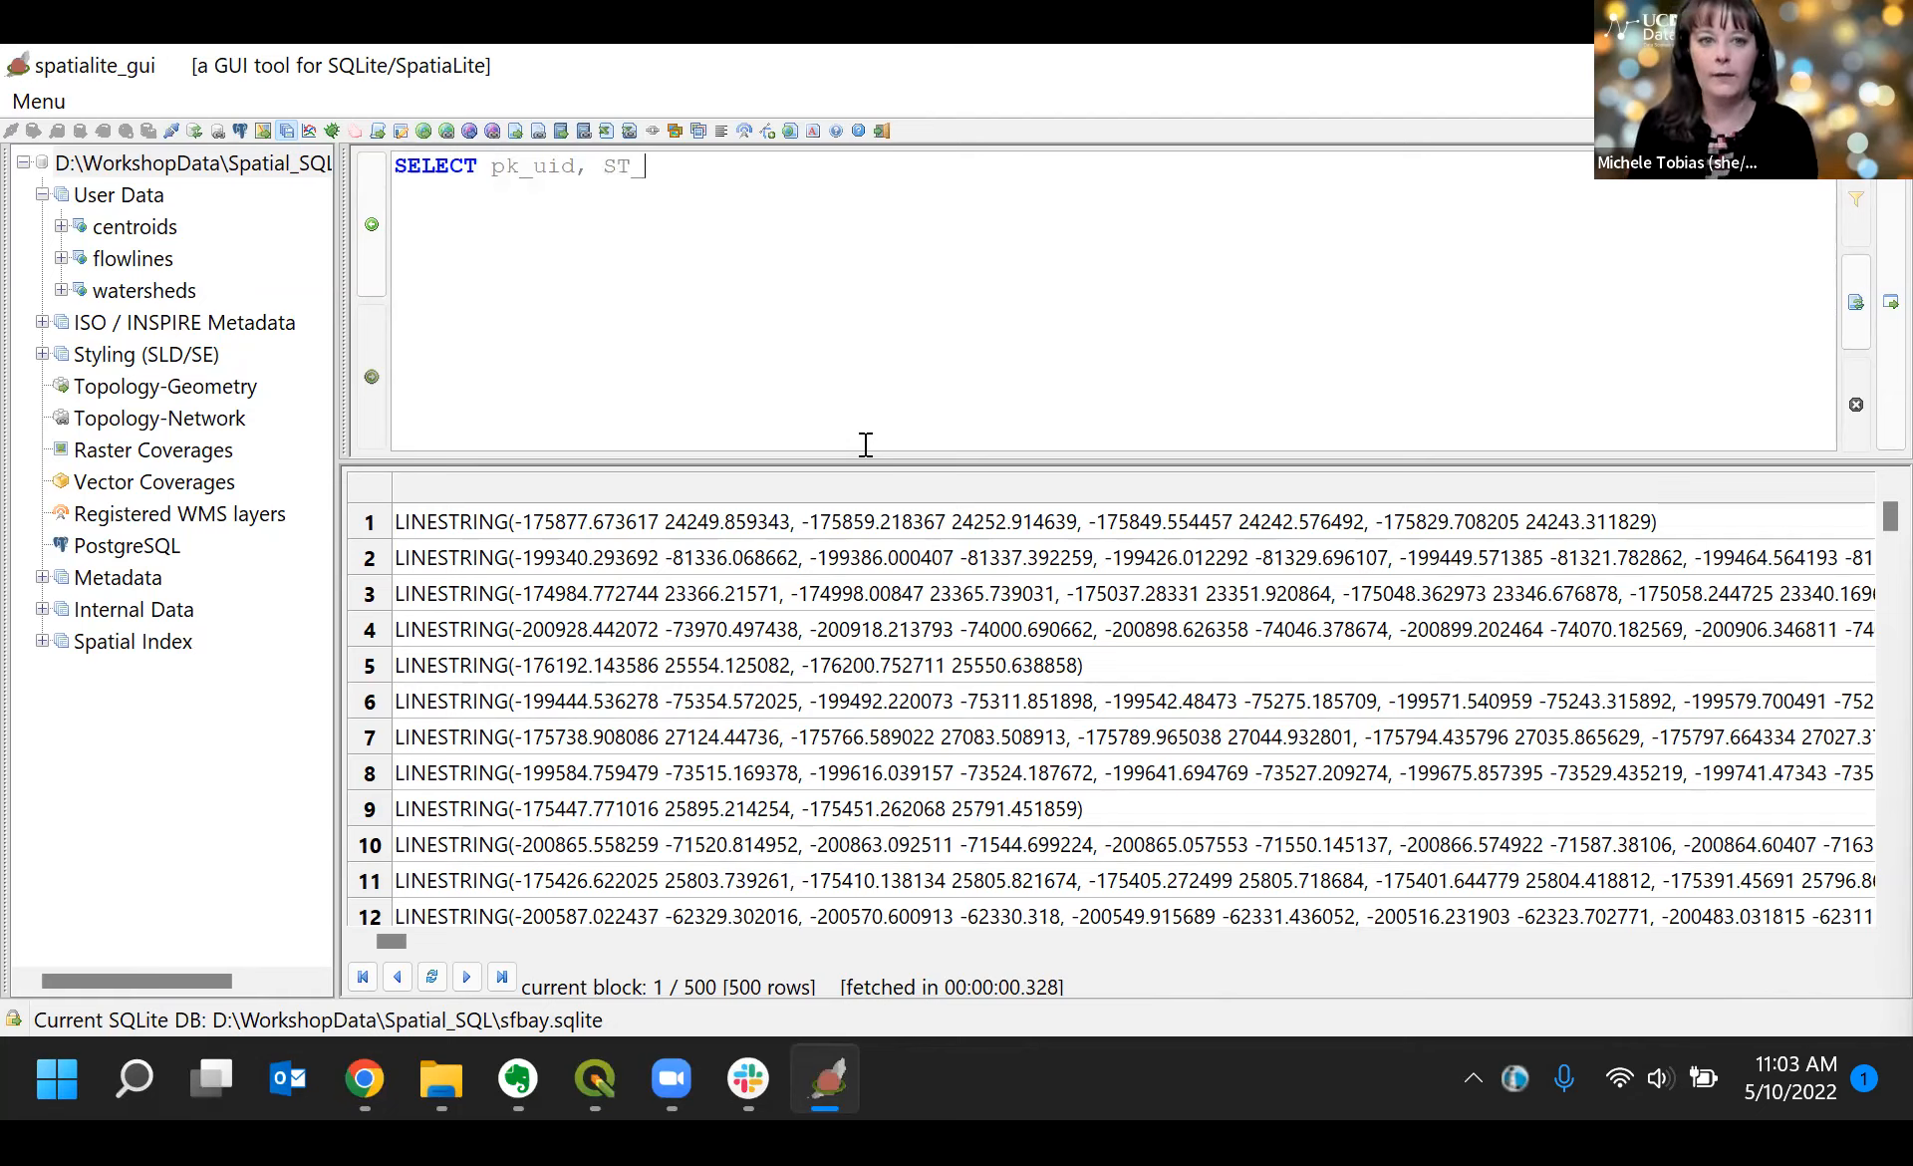
{"action": "type", "text": "Leg"}
{"action": "type", "text": "nth"}
{"action": "type", "text": "("}
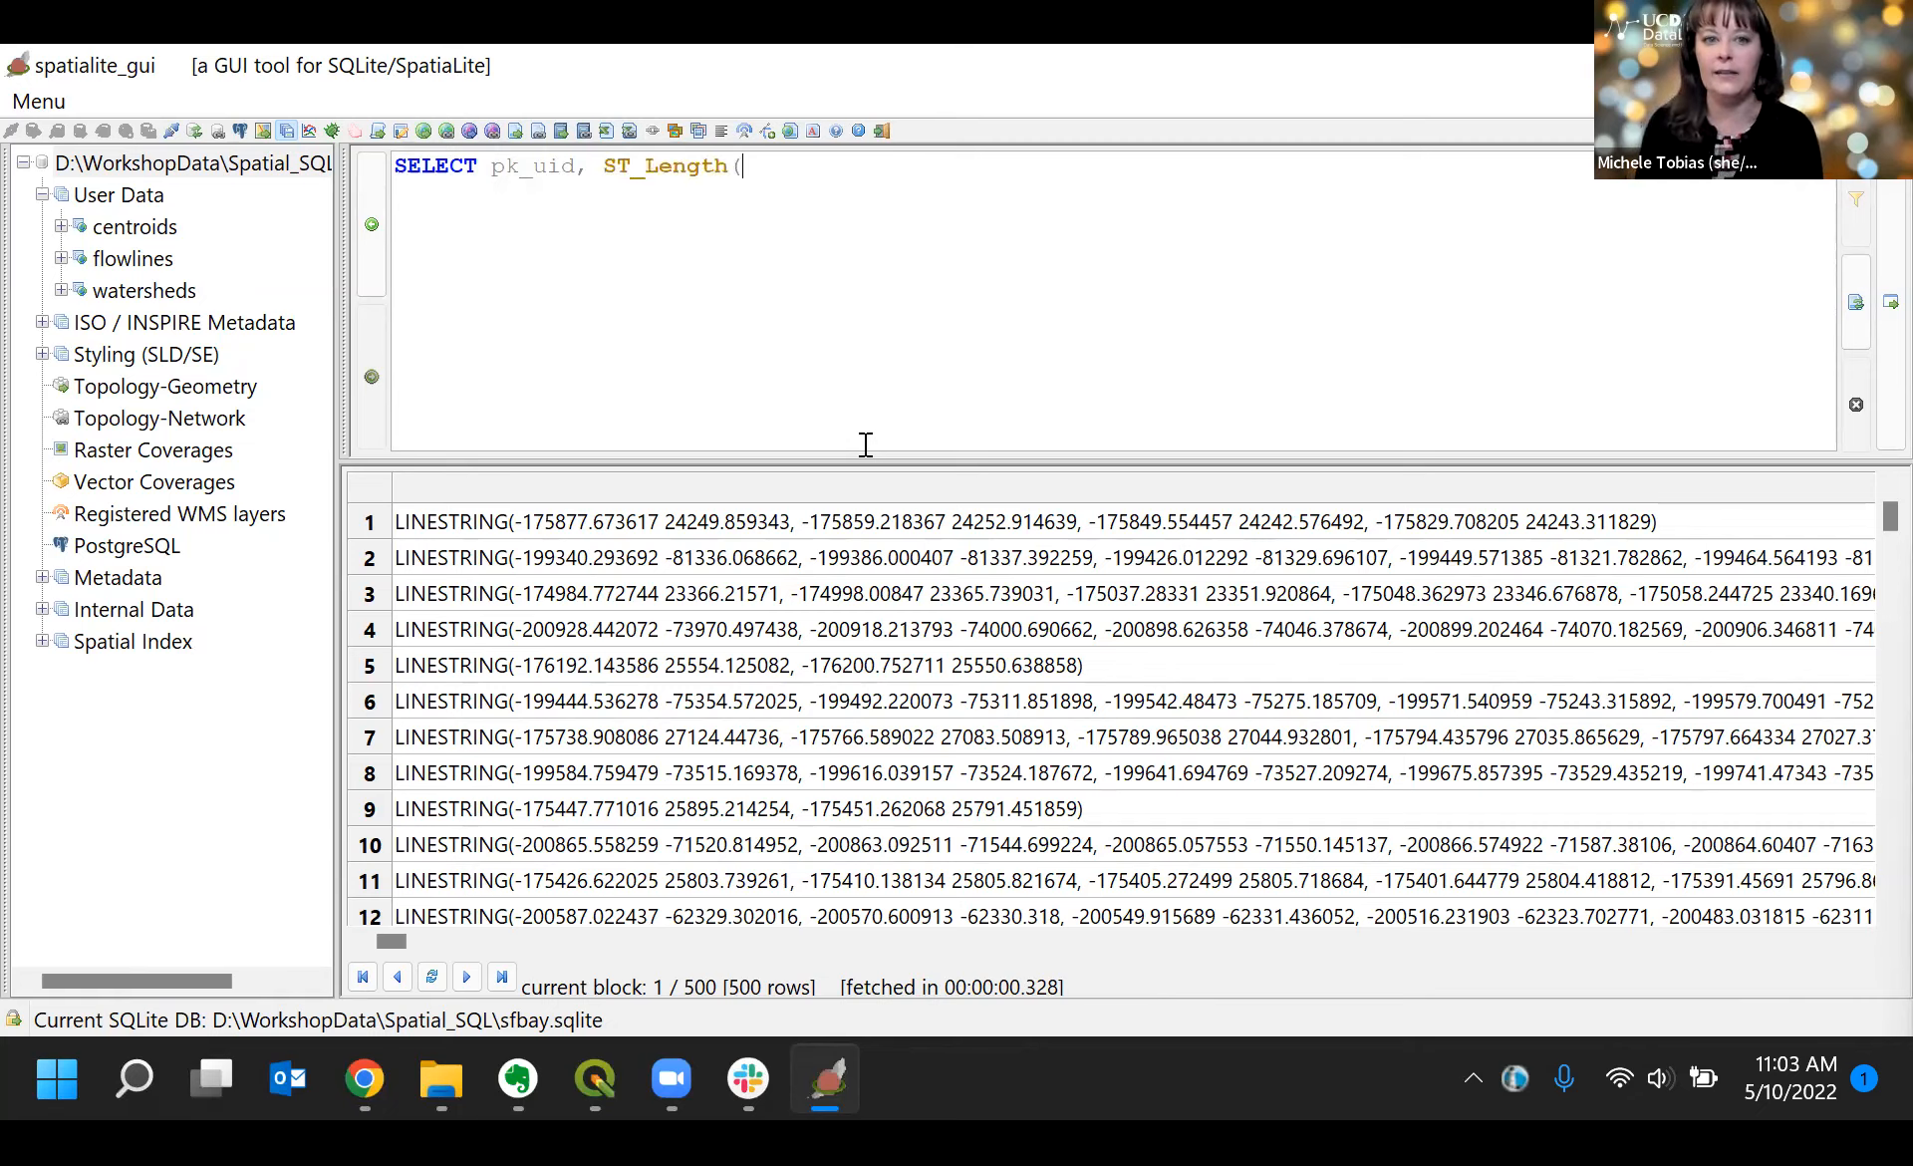
{"action": "type", "text": "g"}
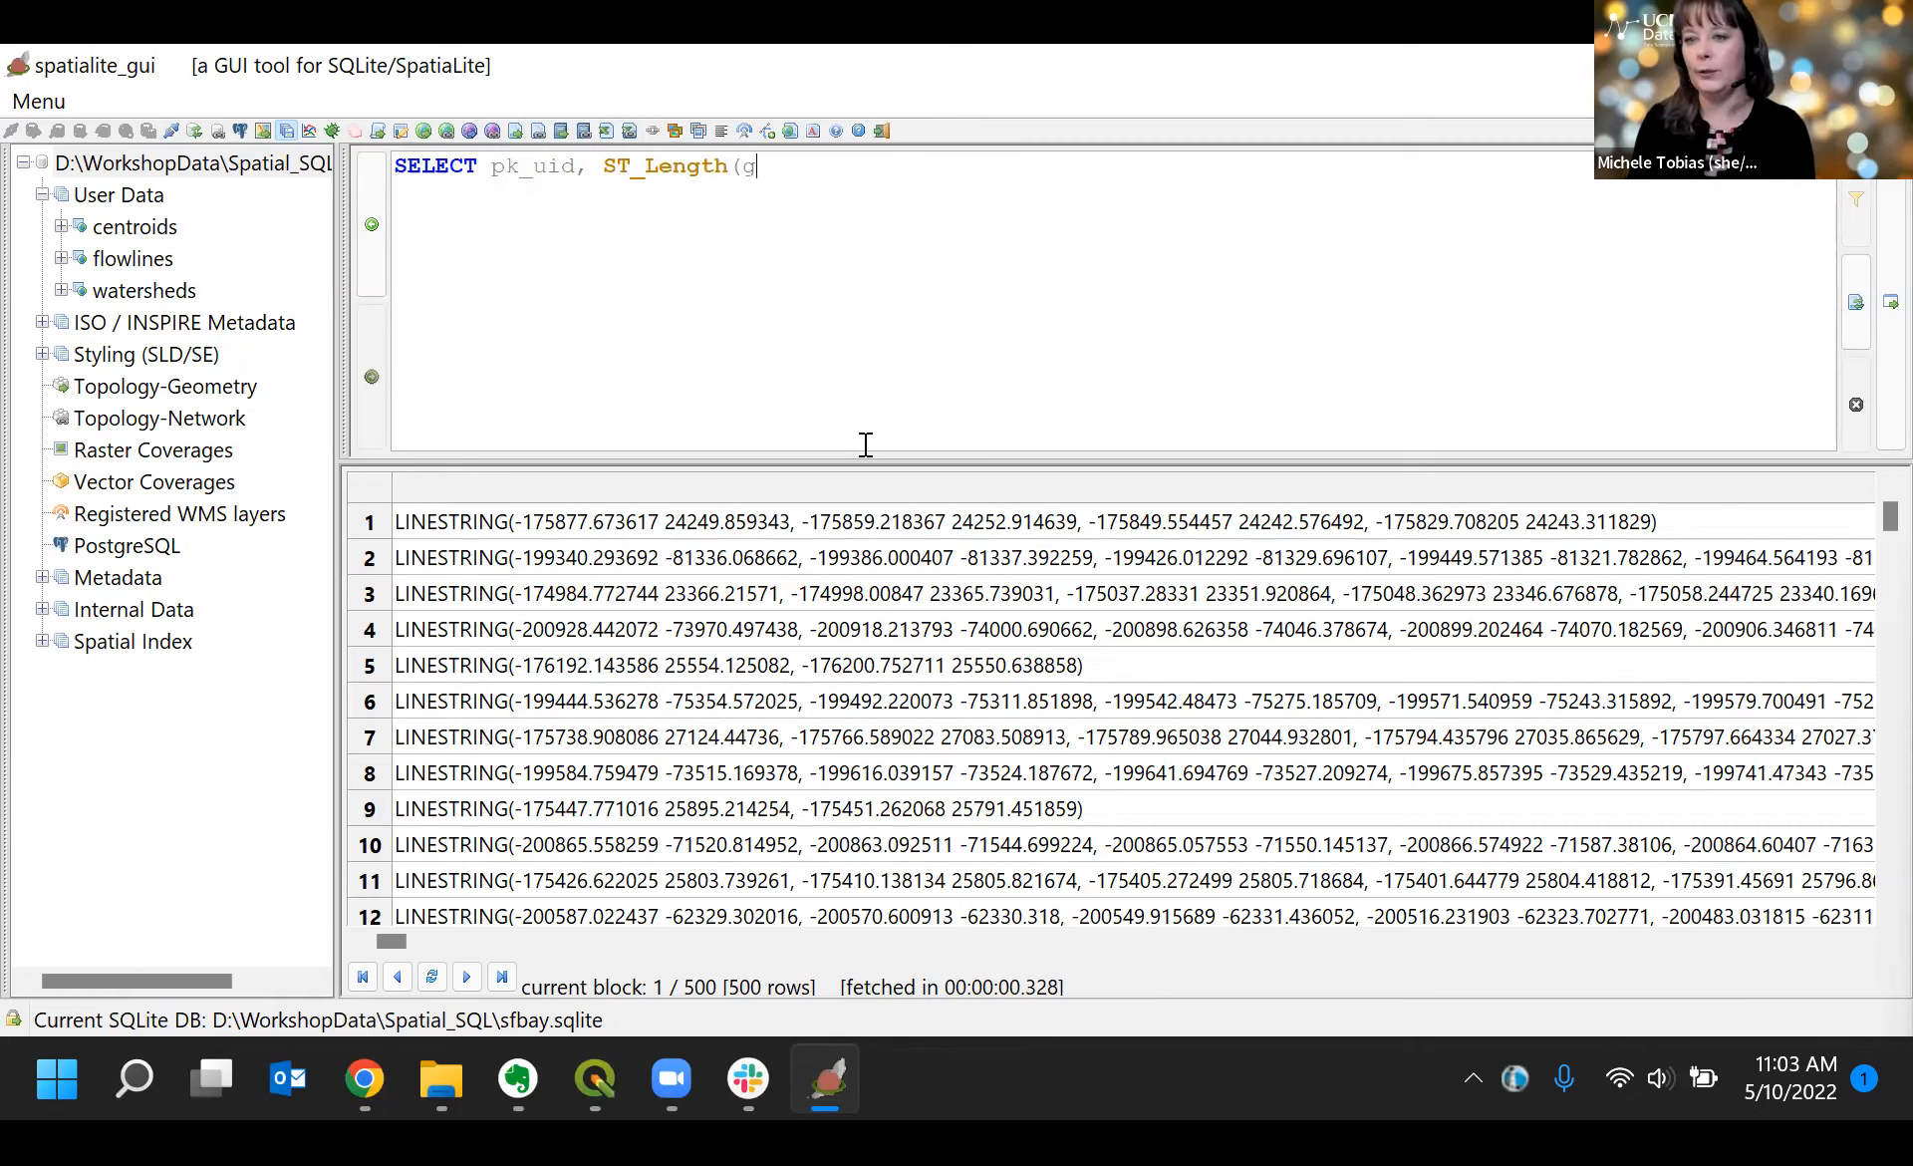
{"action": "type", "text": "eometry"}
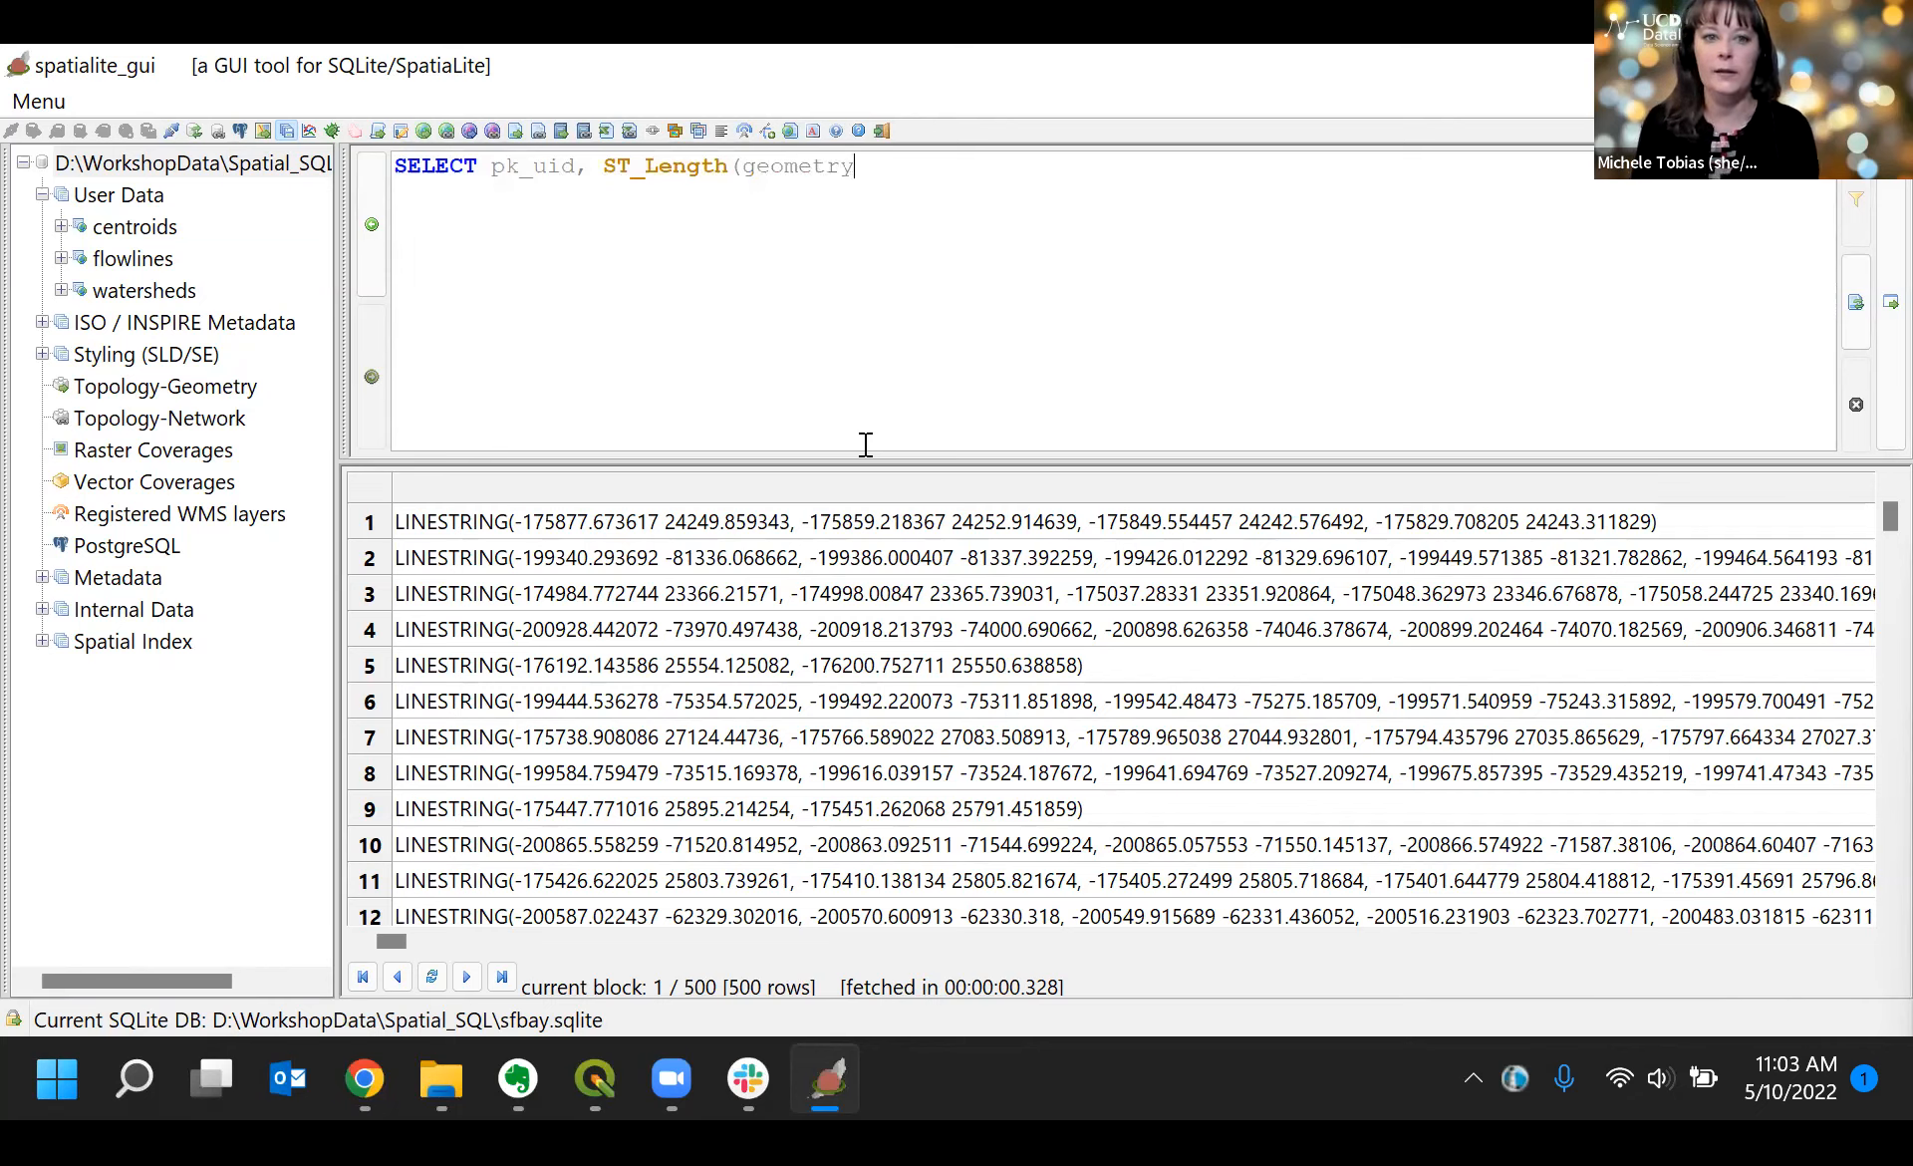
{"action": "type", "text": ")"}
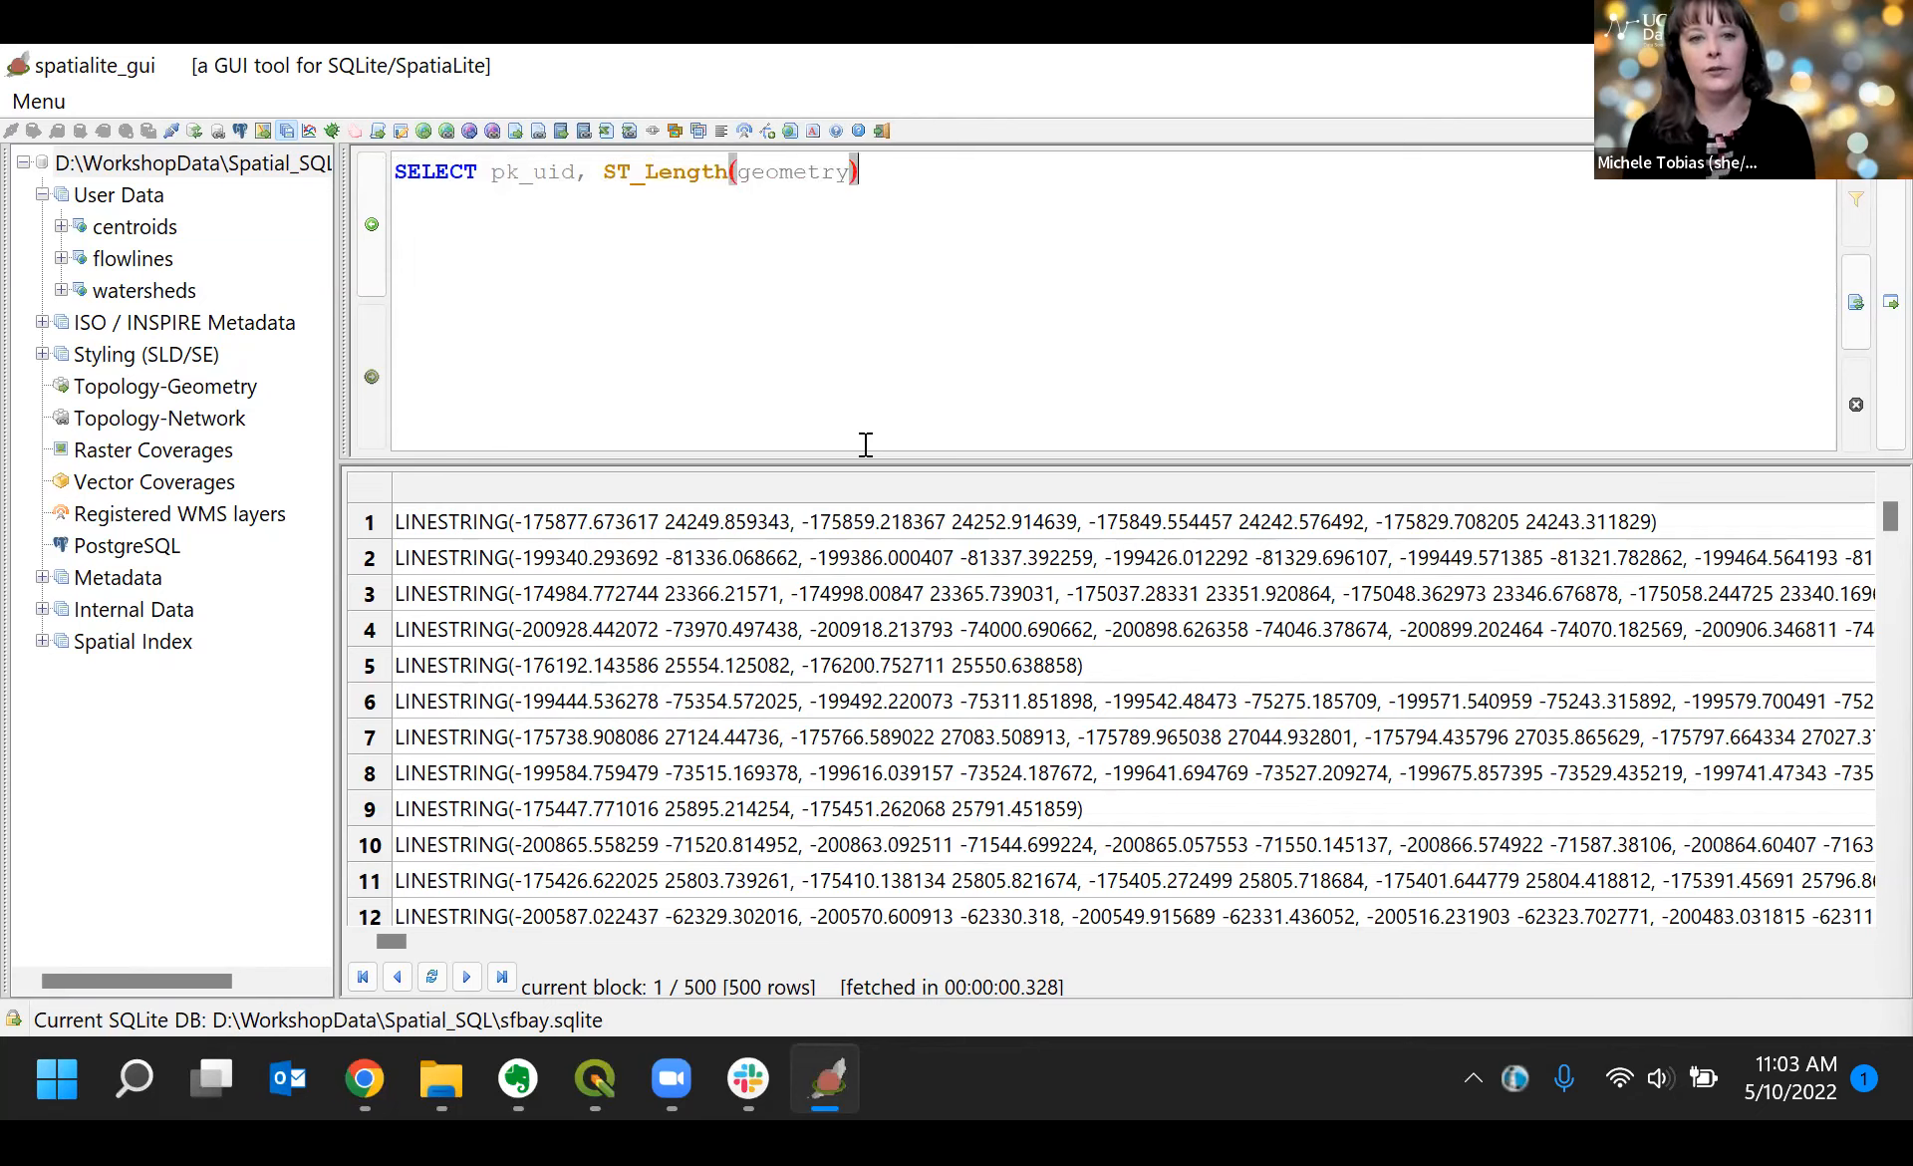
Step: Complete the length query with FROM flowlines; and run it
{"action": "type", "text": " FRO"}
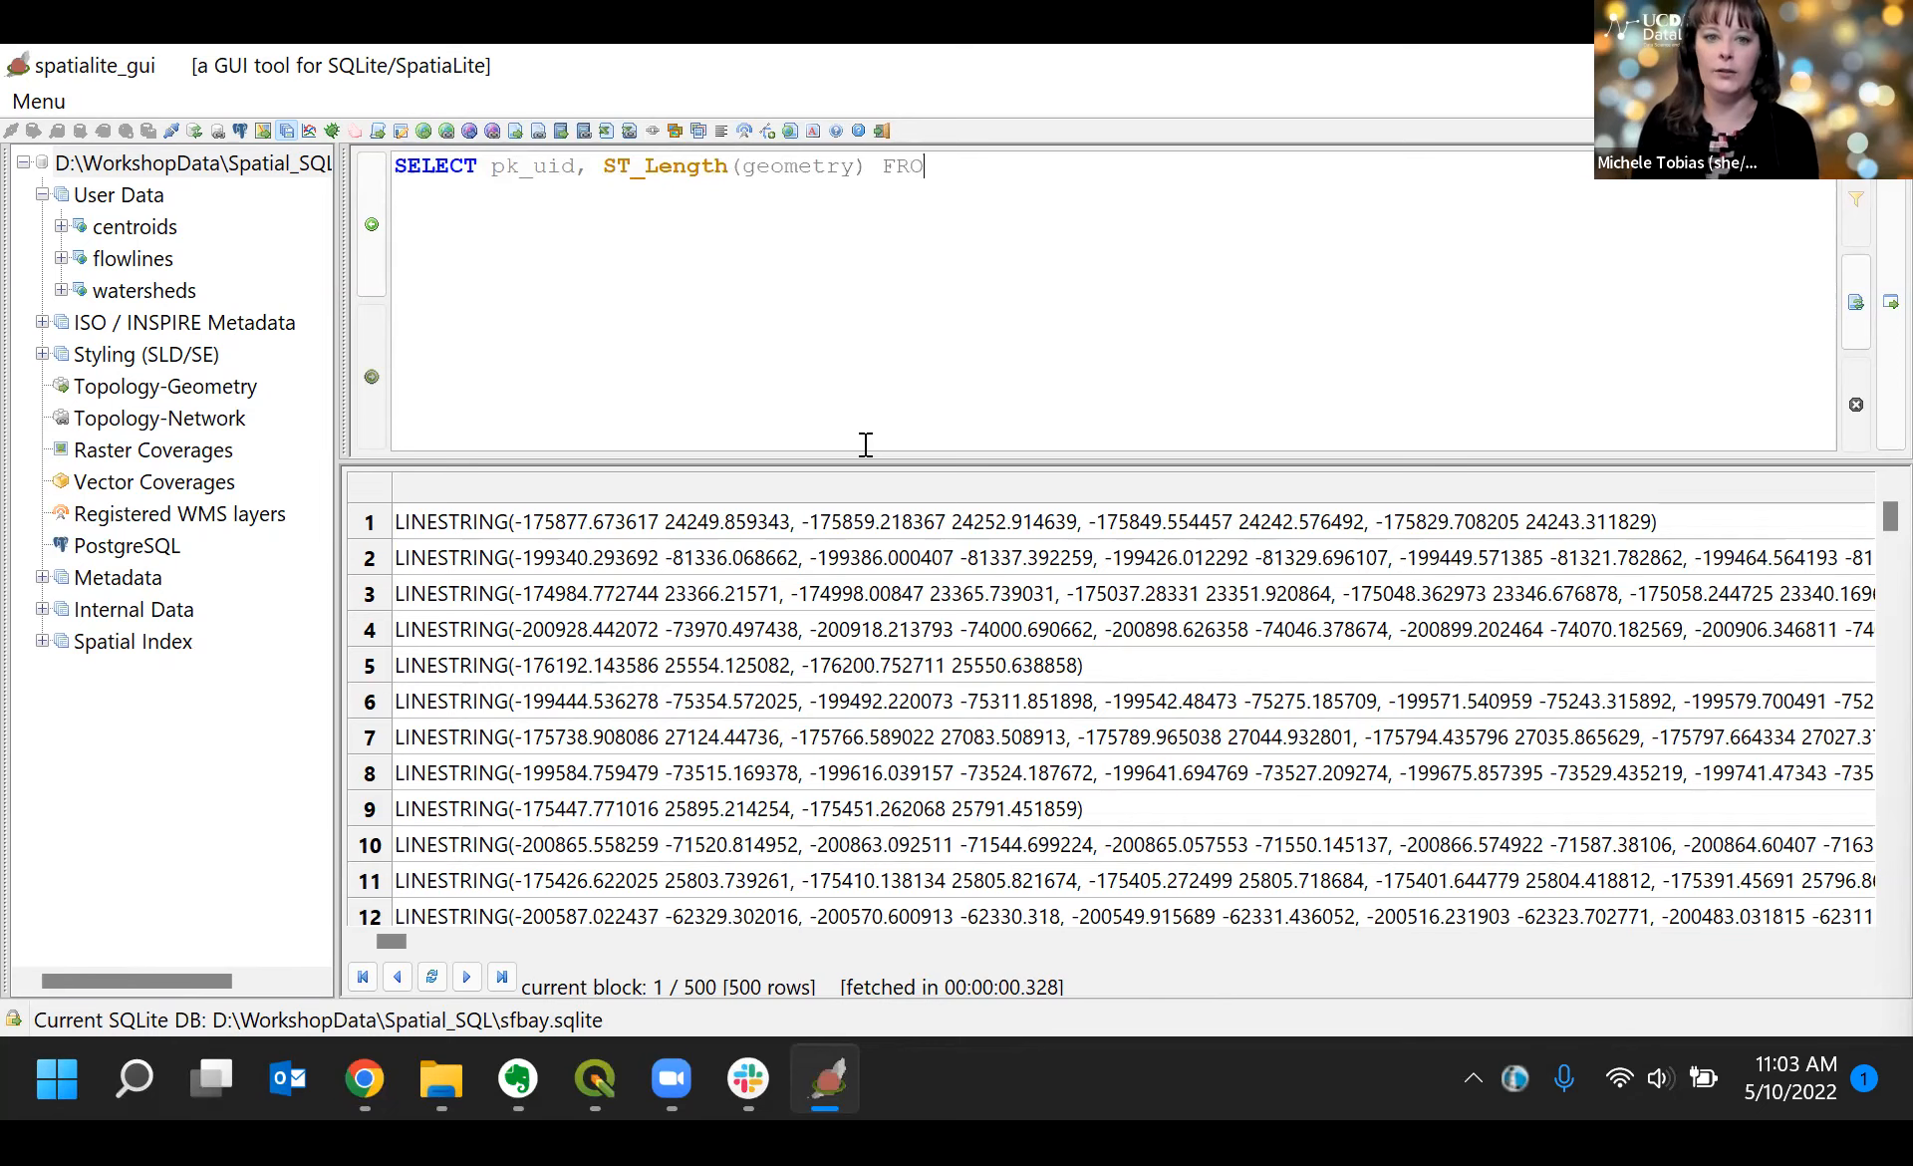
{"action": "type", "text": "M fl"}
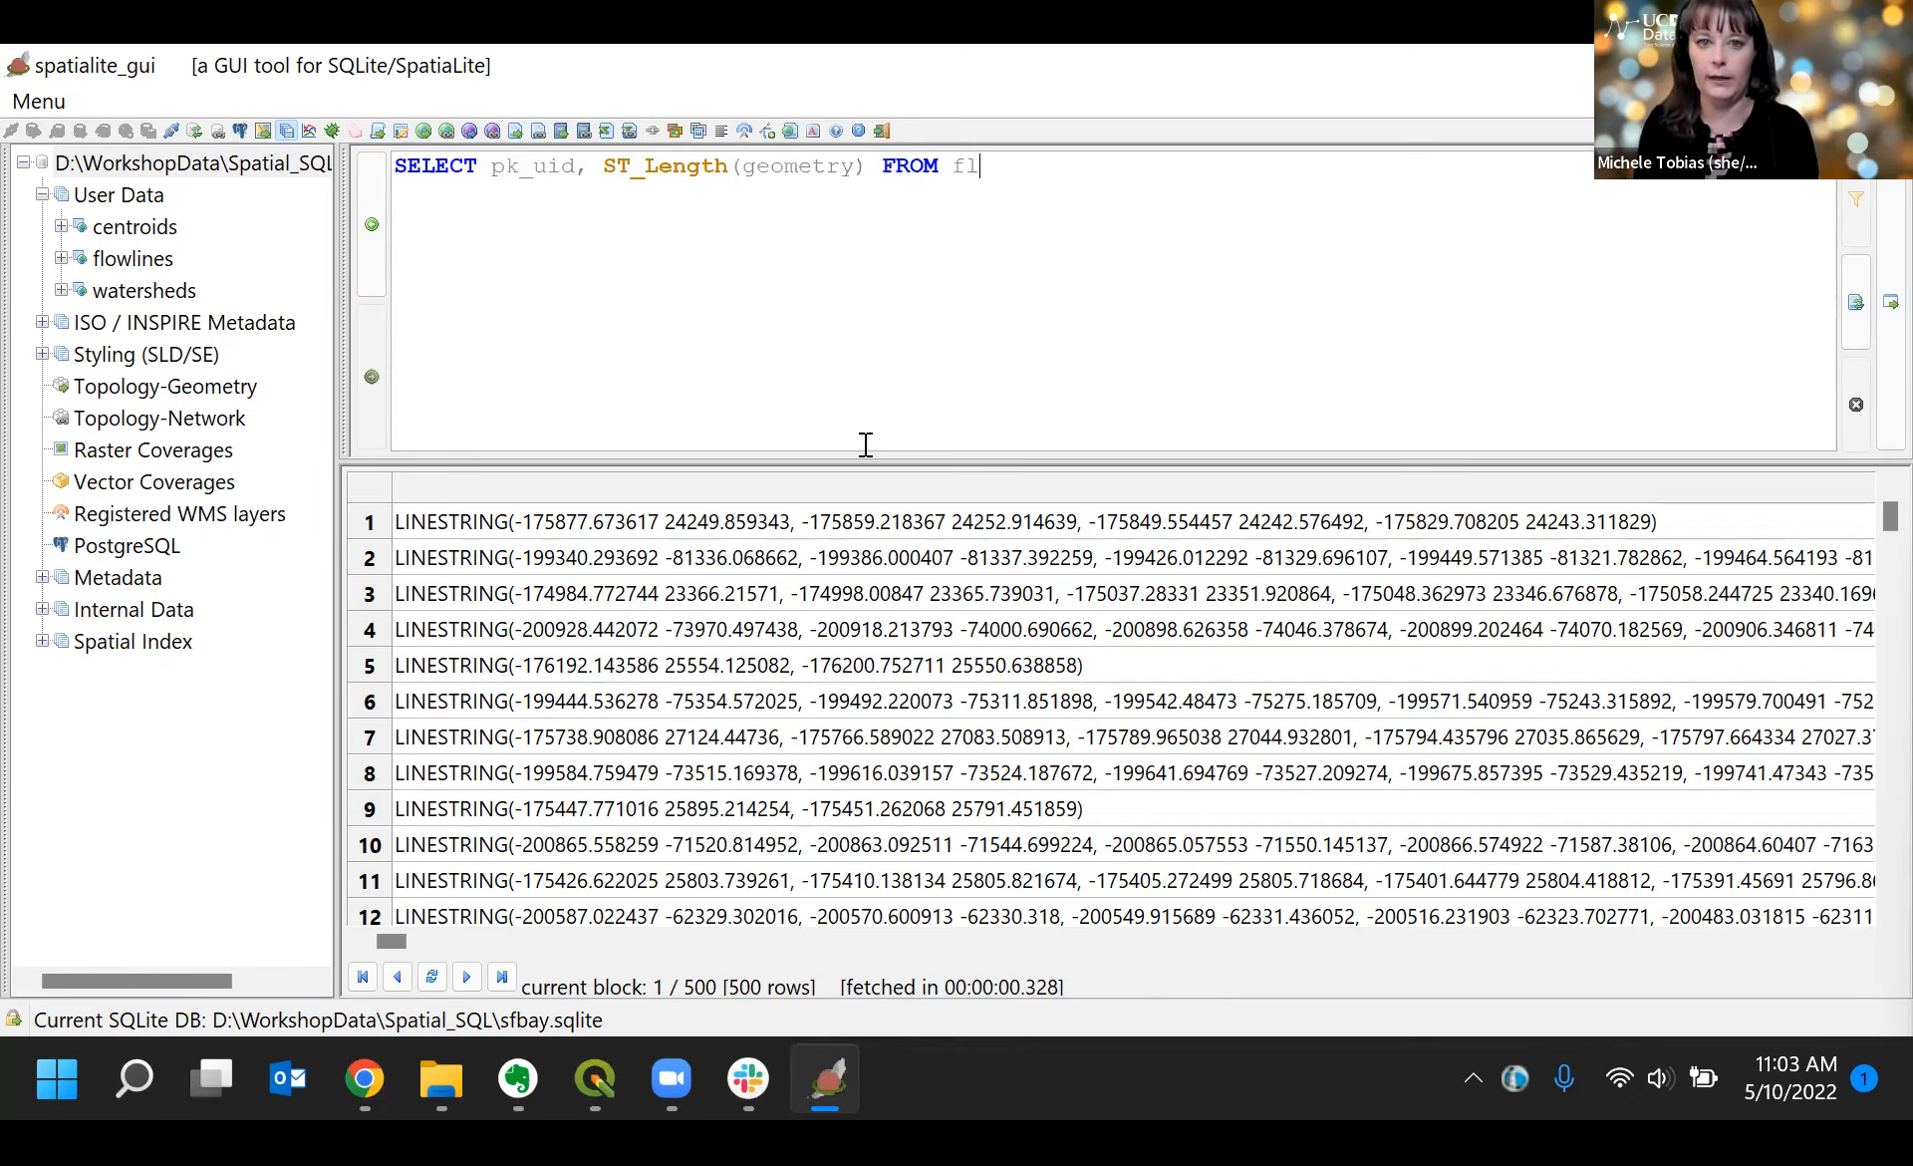
{"action": "type", "text": "owlines;"}
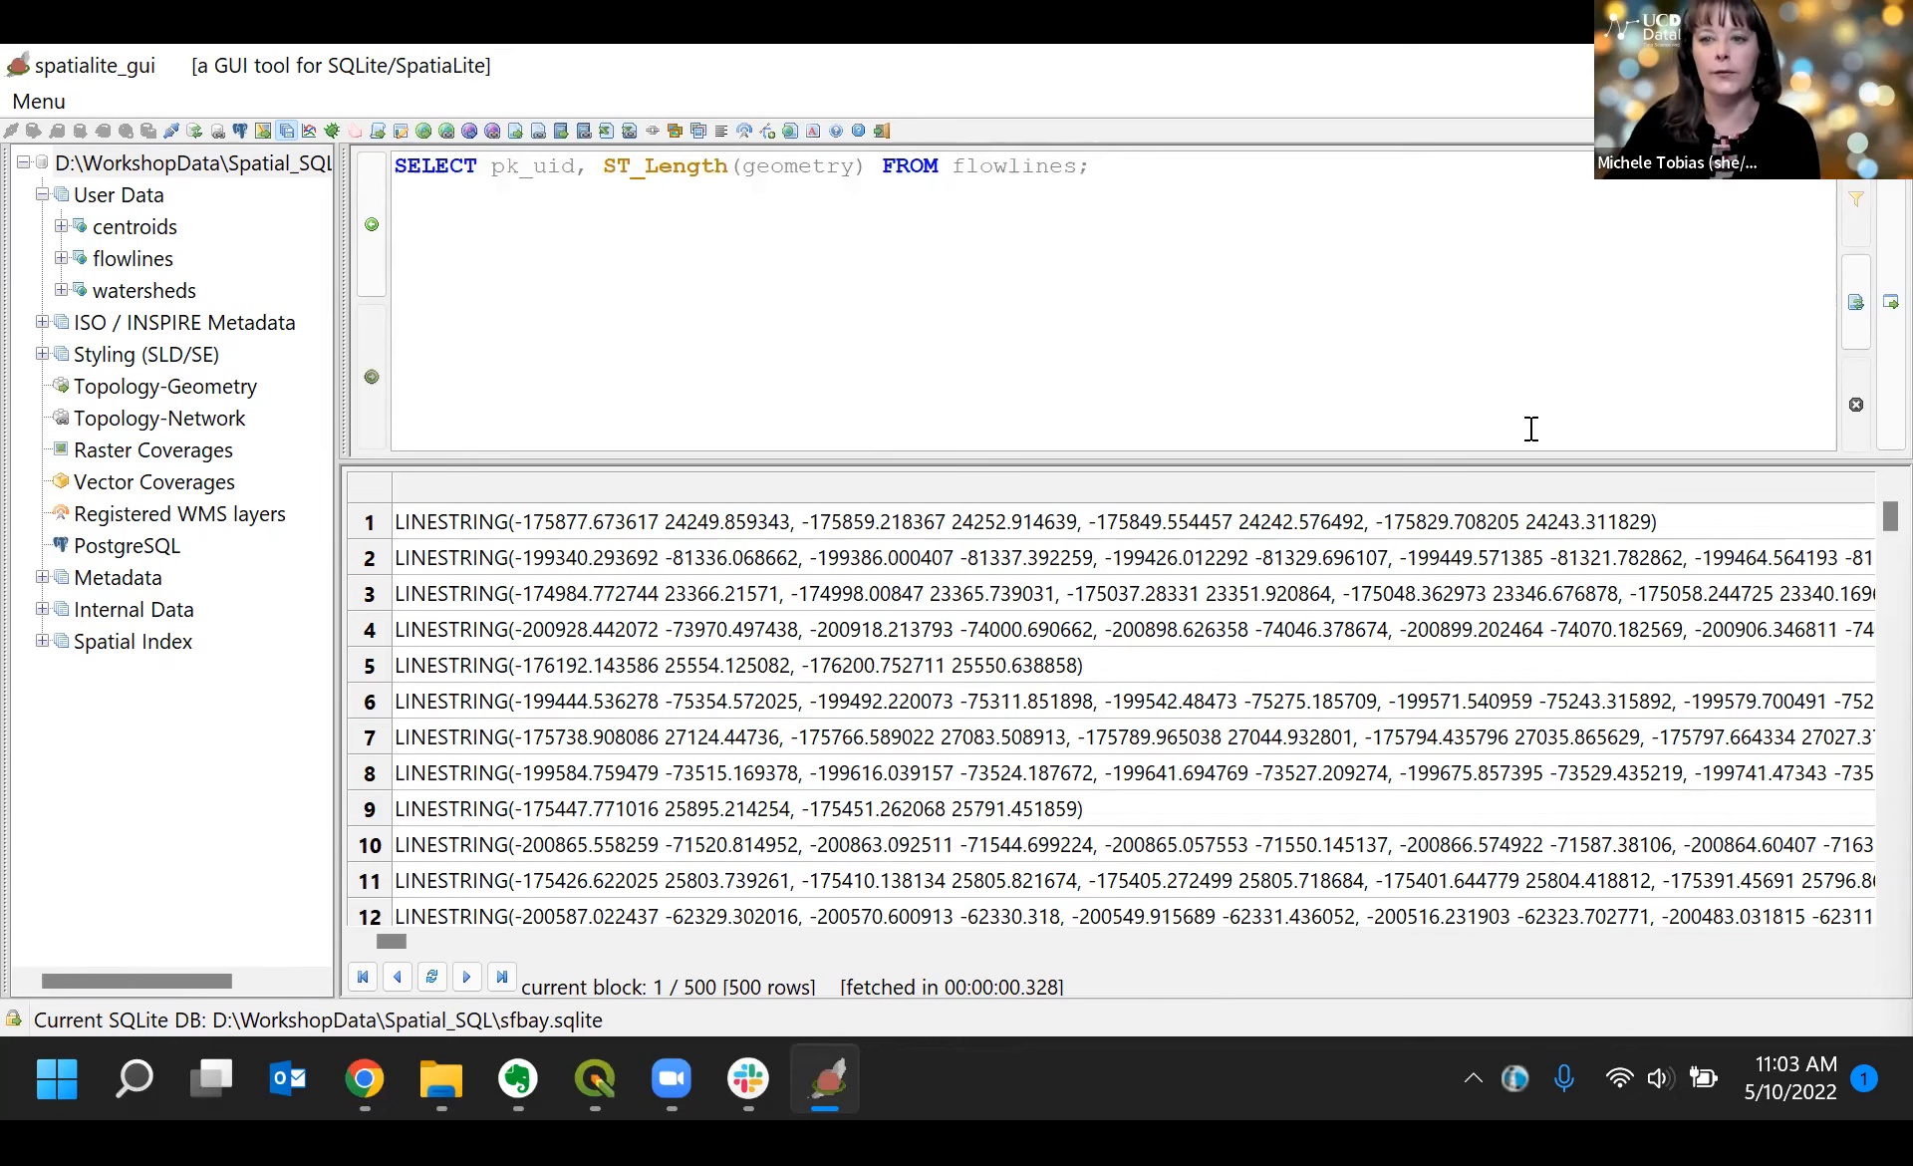
{"action": "left_click", "coordinate": [1890, 373]}
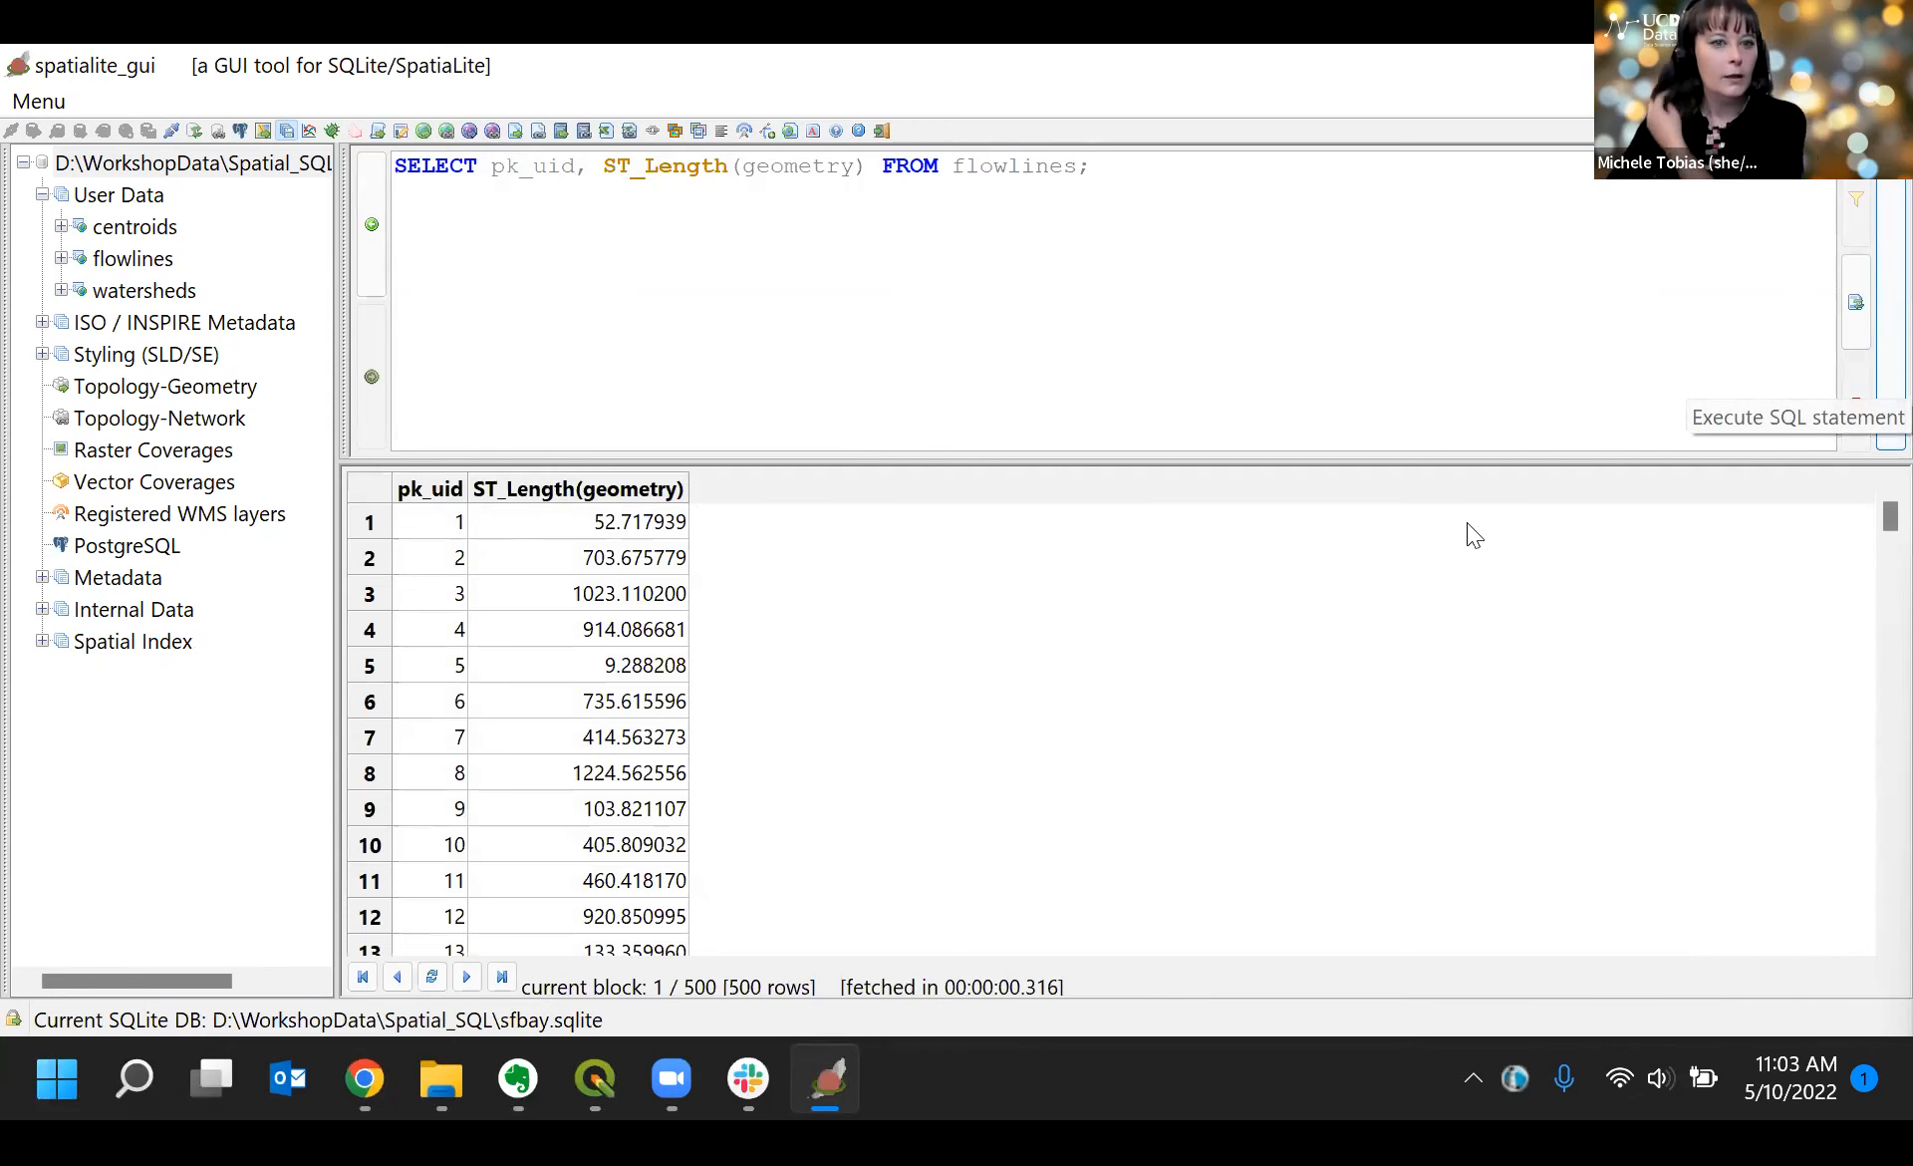
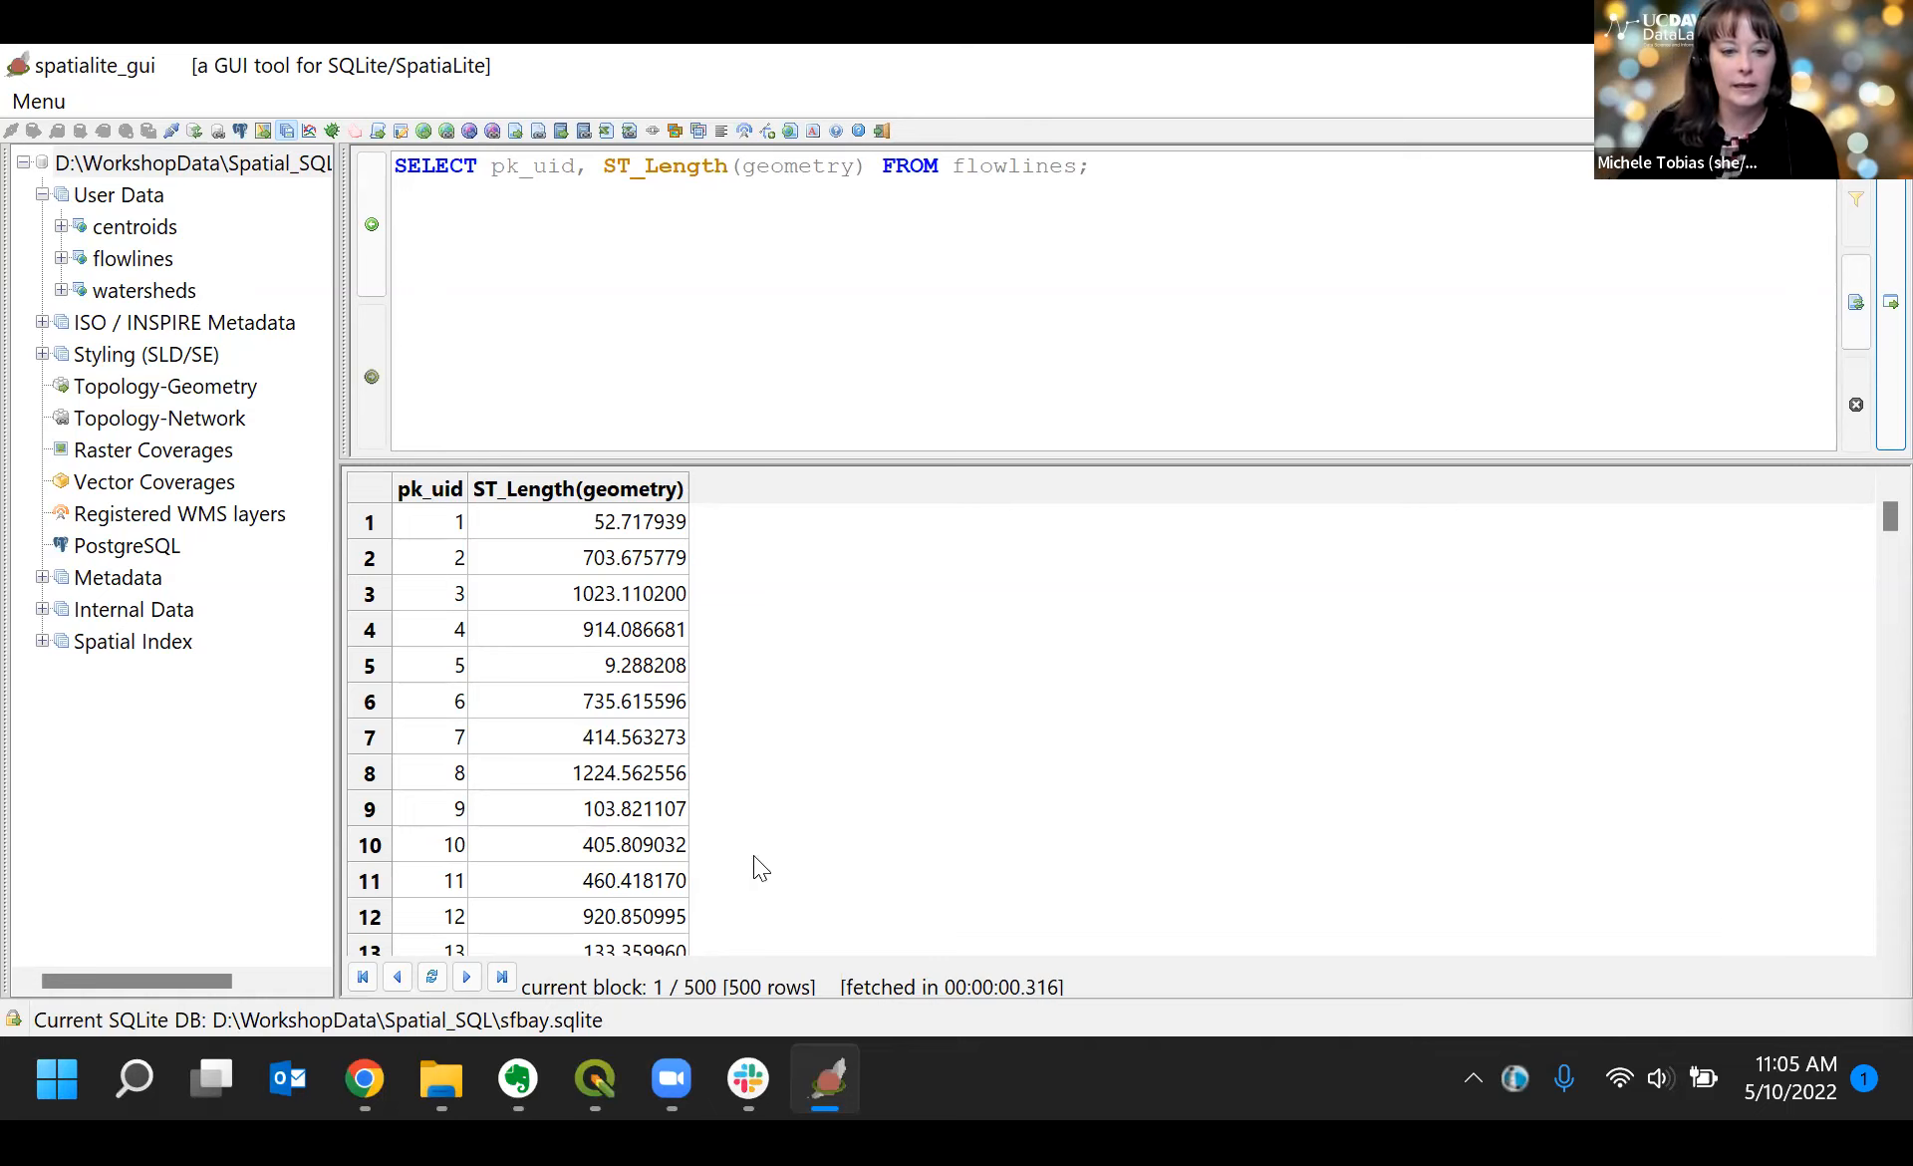
Step: Look through the returned flowline lengths by pk_uid and go back to the first row
{"action": "scroll", "coordinate": [761, 868], "scroll_direction": "down", "scroll_amount": 11}
{"action": "scroll", "coordinate": [748, 880], "scroll_direction": "up", "scroll_amount": 11}
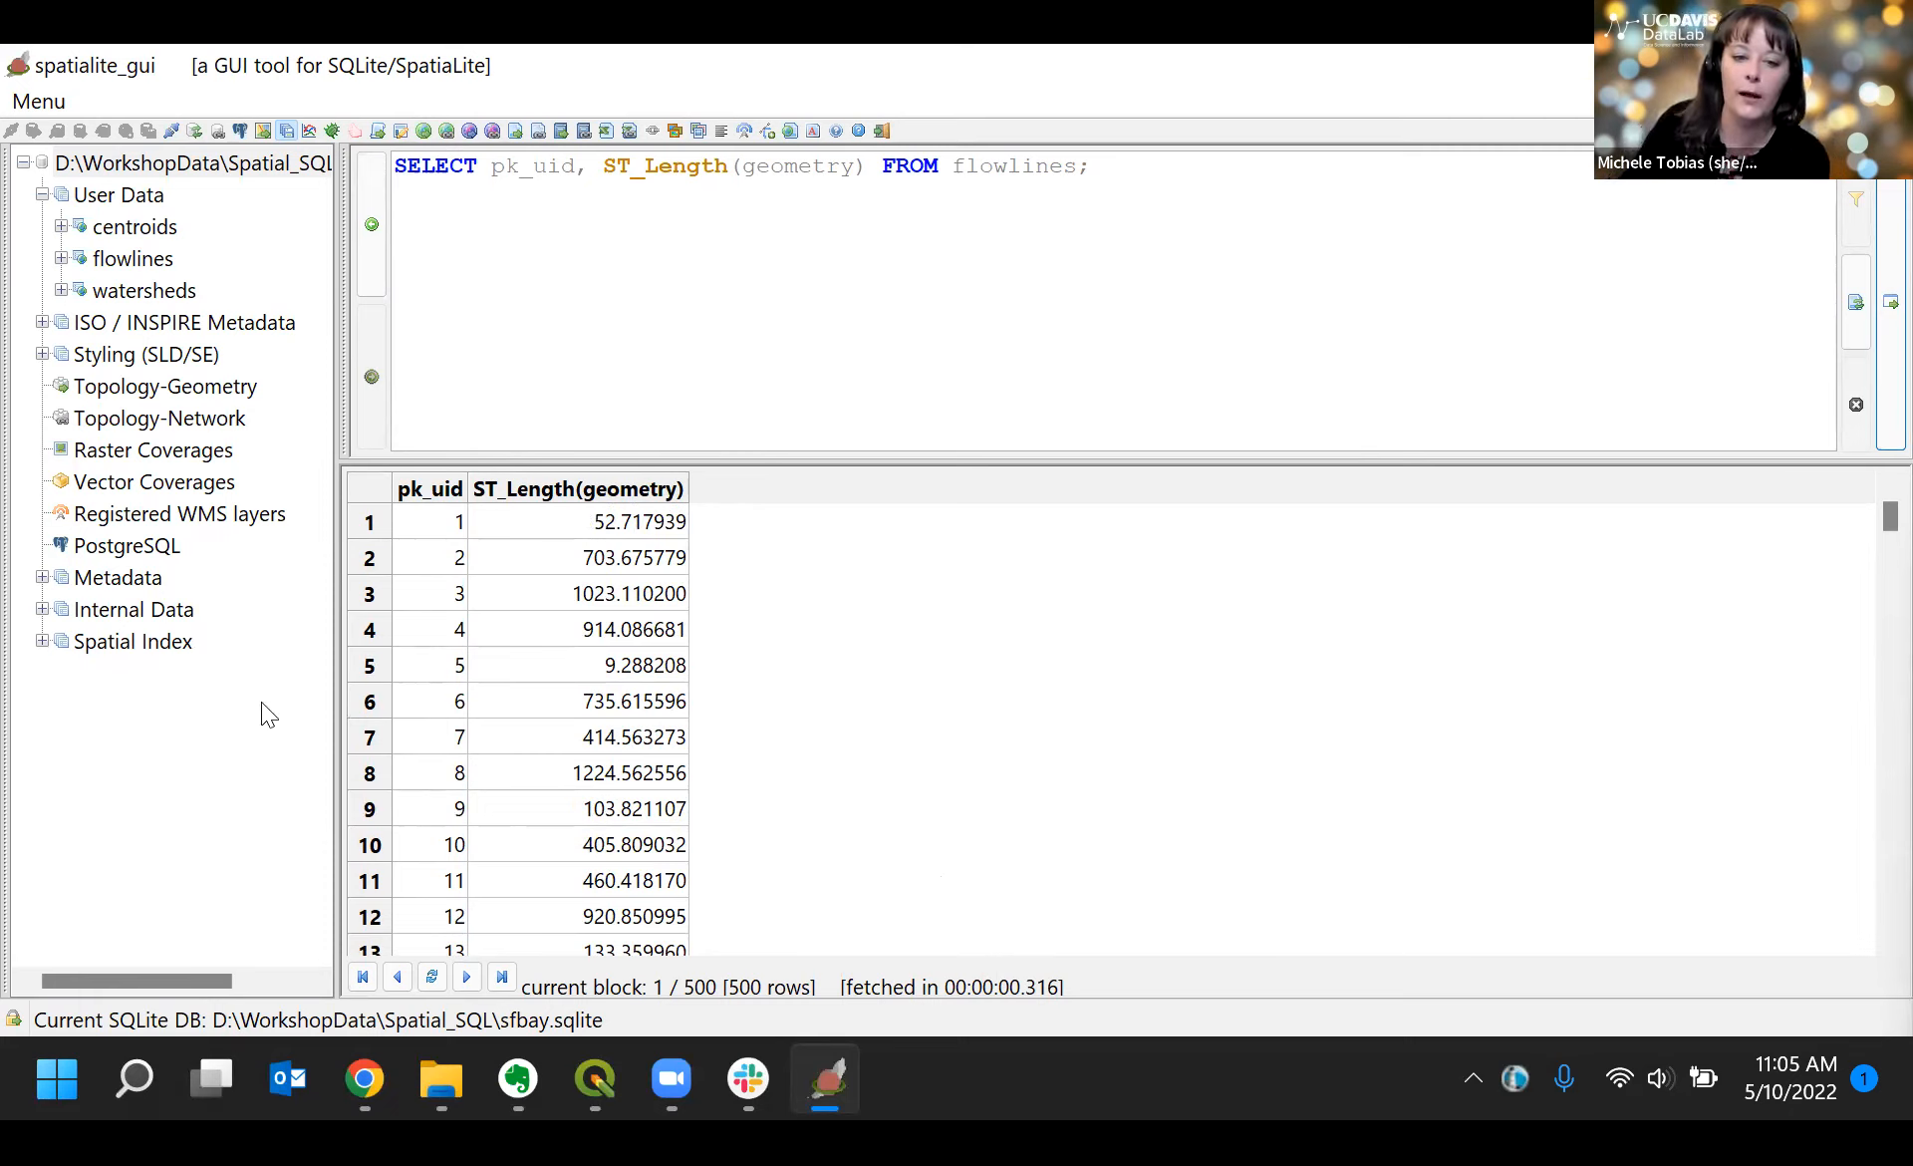
{"action": "scroll", "coordinate": [754, 763], "scroll_direction": "down", "scroll_amount": 3}
{"action": "scroll", "coordinate": [853, 739], "scroll_direction": "down", "scroll_amount": 16}
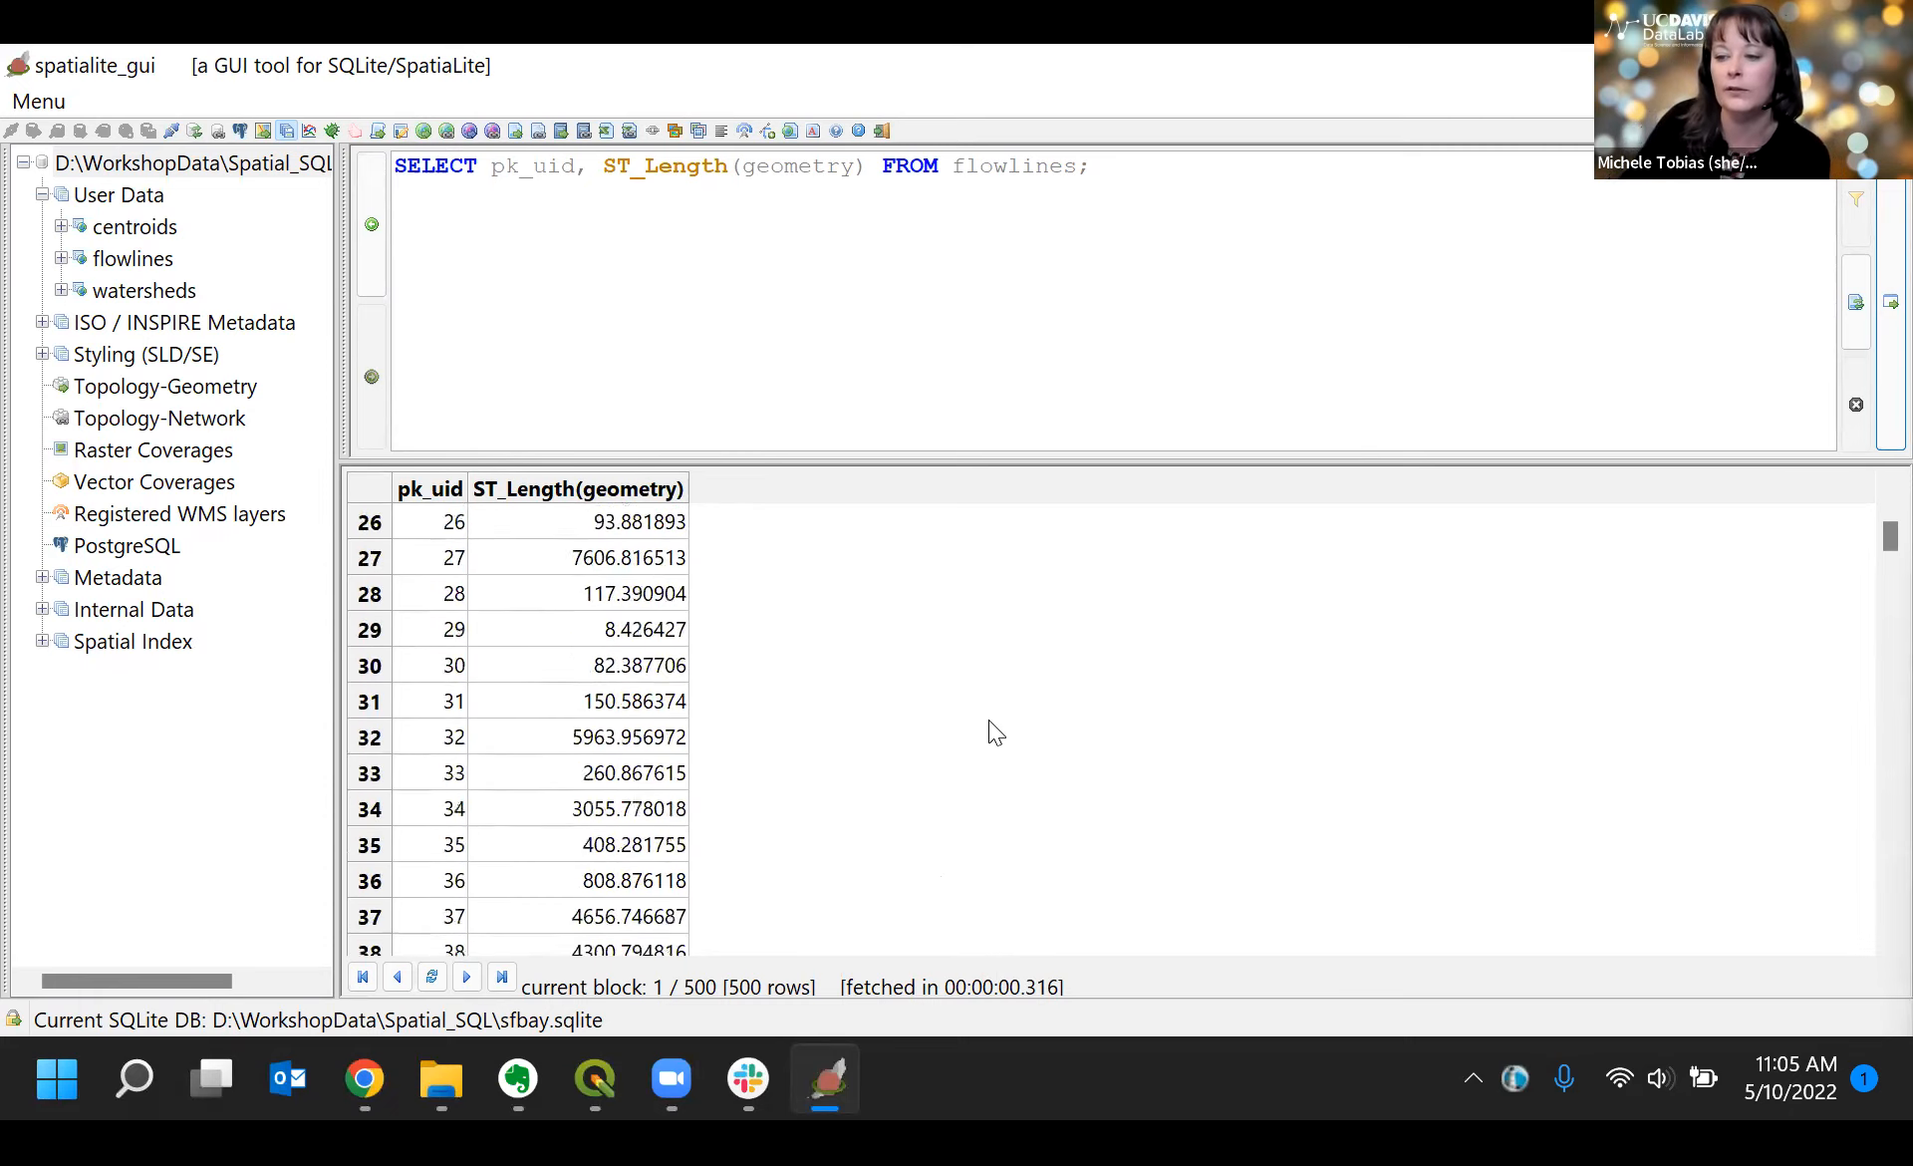
{"action": "scroll", "coordinate": [992, 747], "scroll_direction": "down", "scroll_amount": 10}
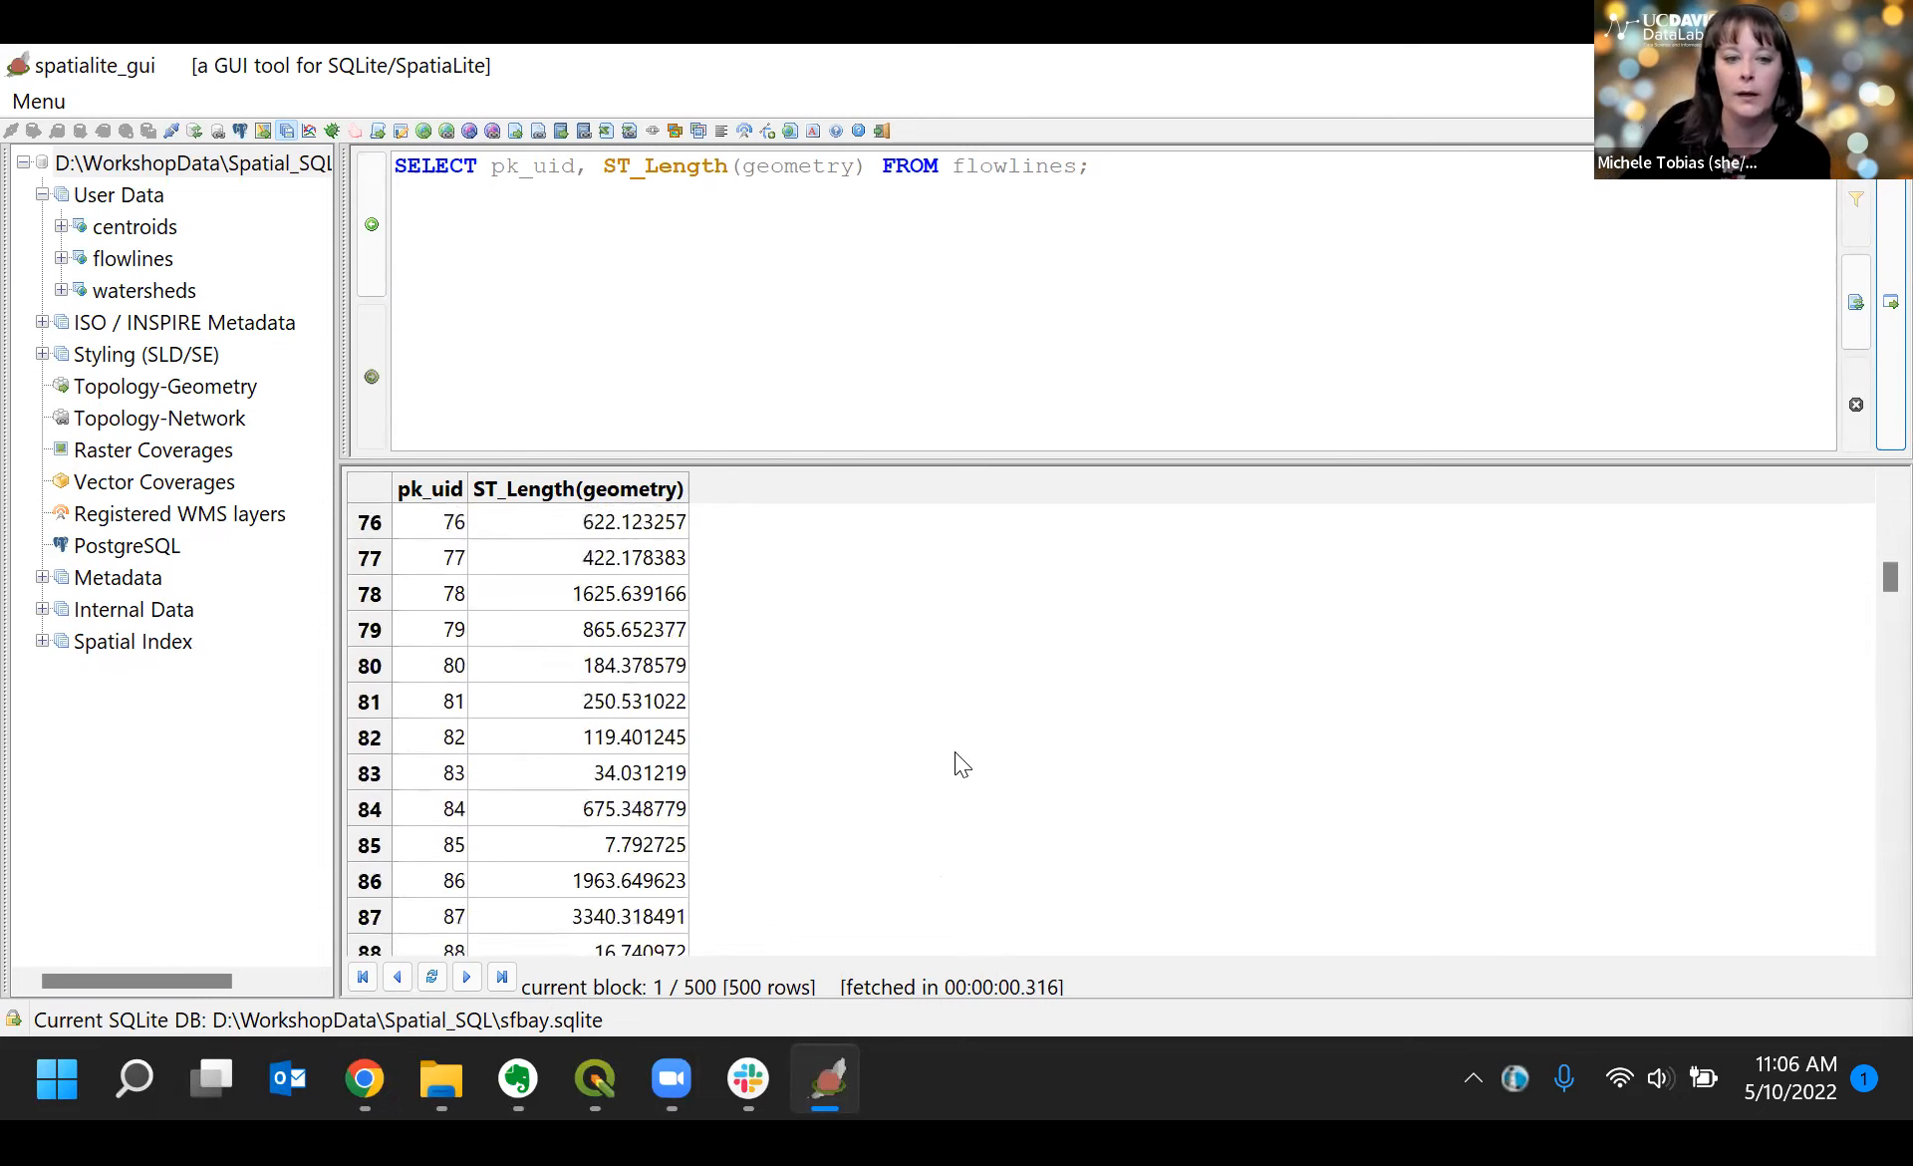
{"action": "left_click_drag", "start_coordinate": [1868, 585], "coordinate": [1874, 498]}
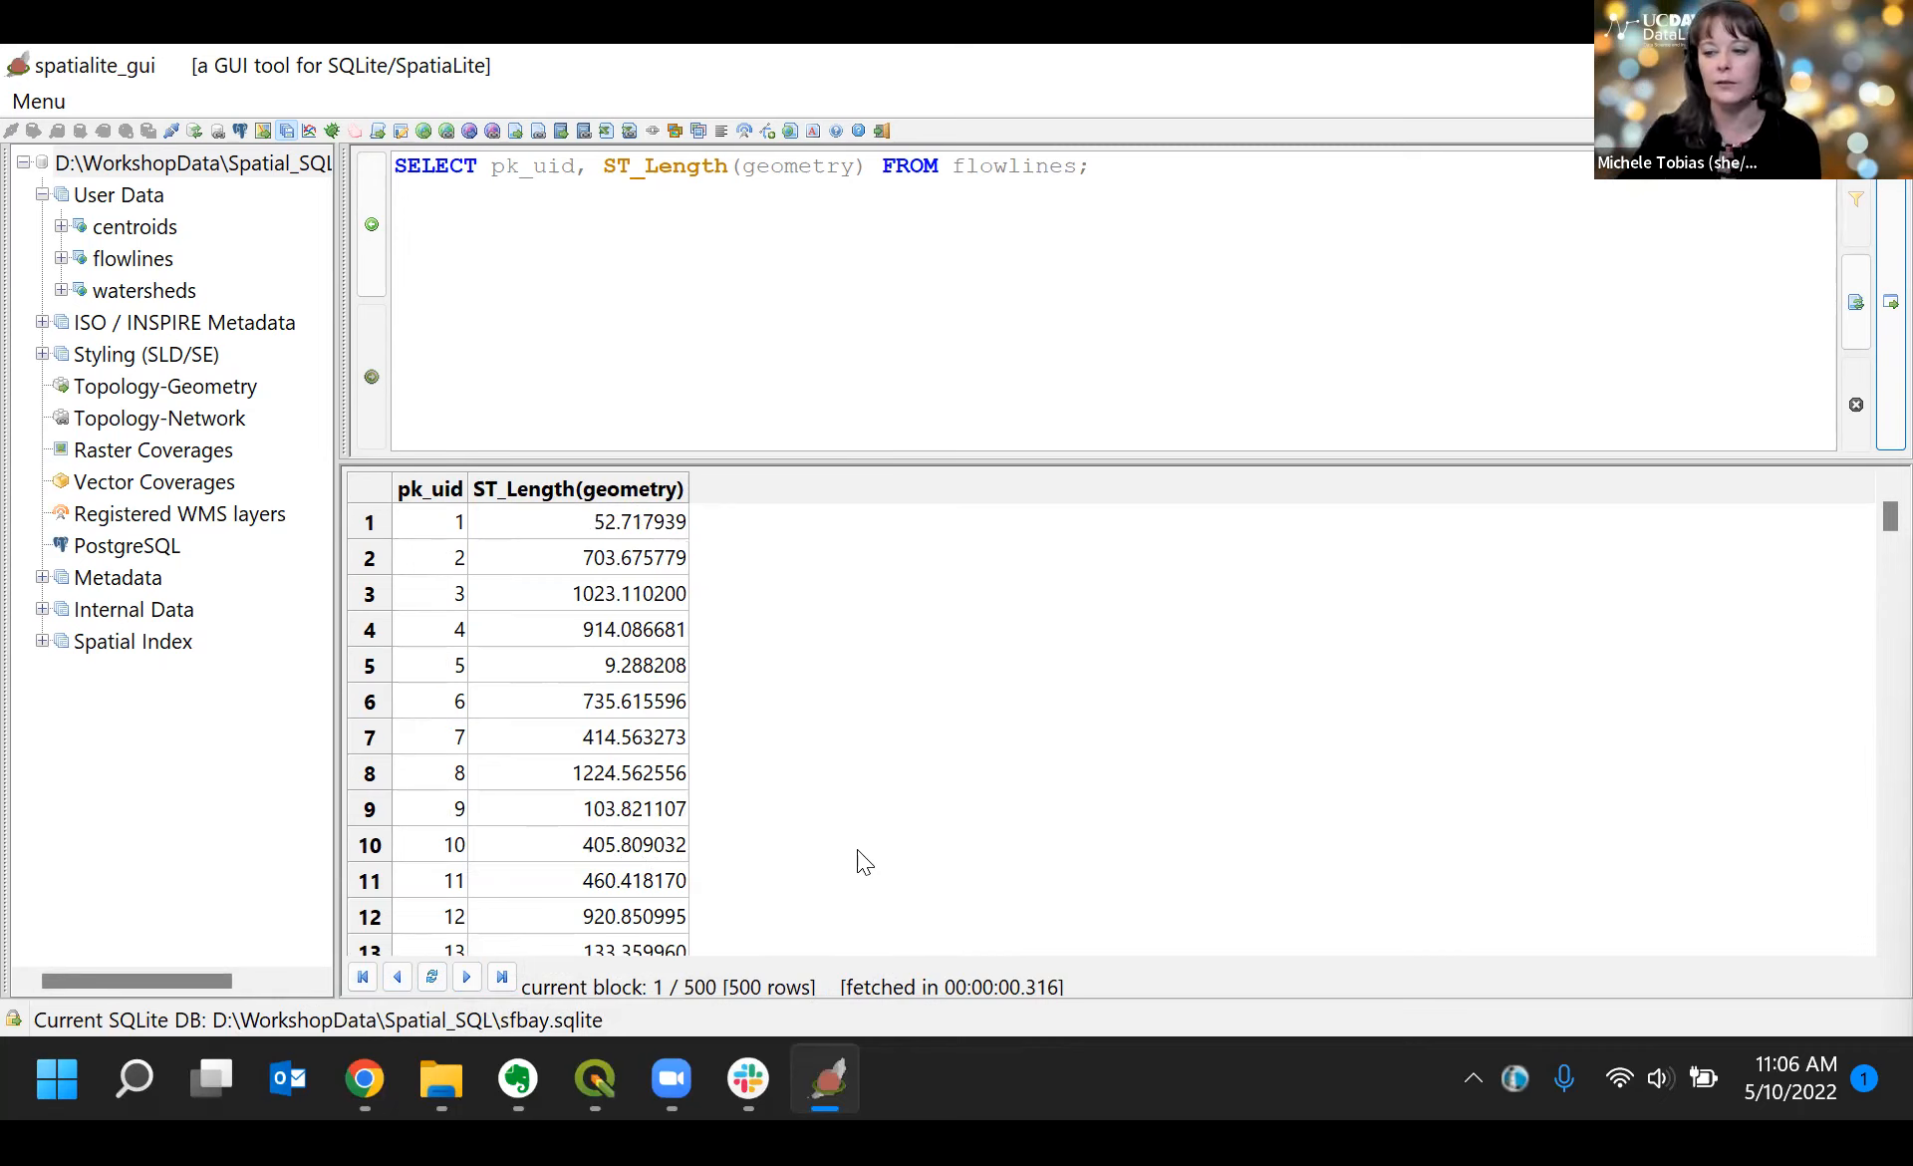
{"action": "key", "text": "alt+Tab"}
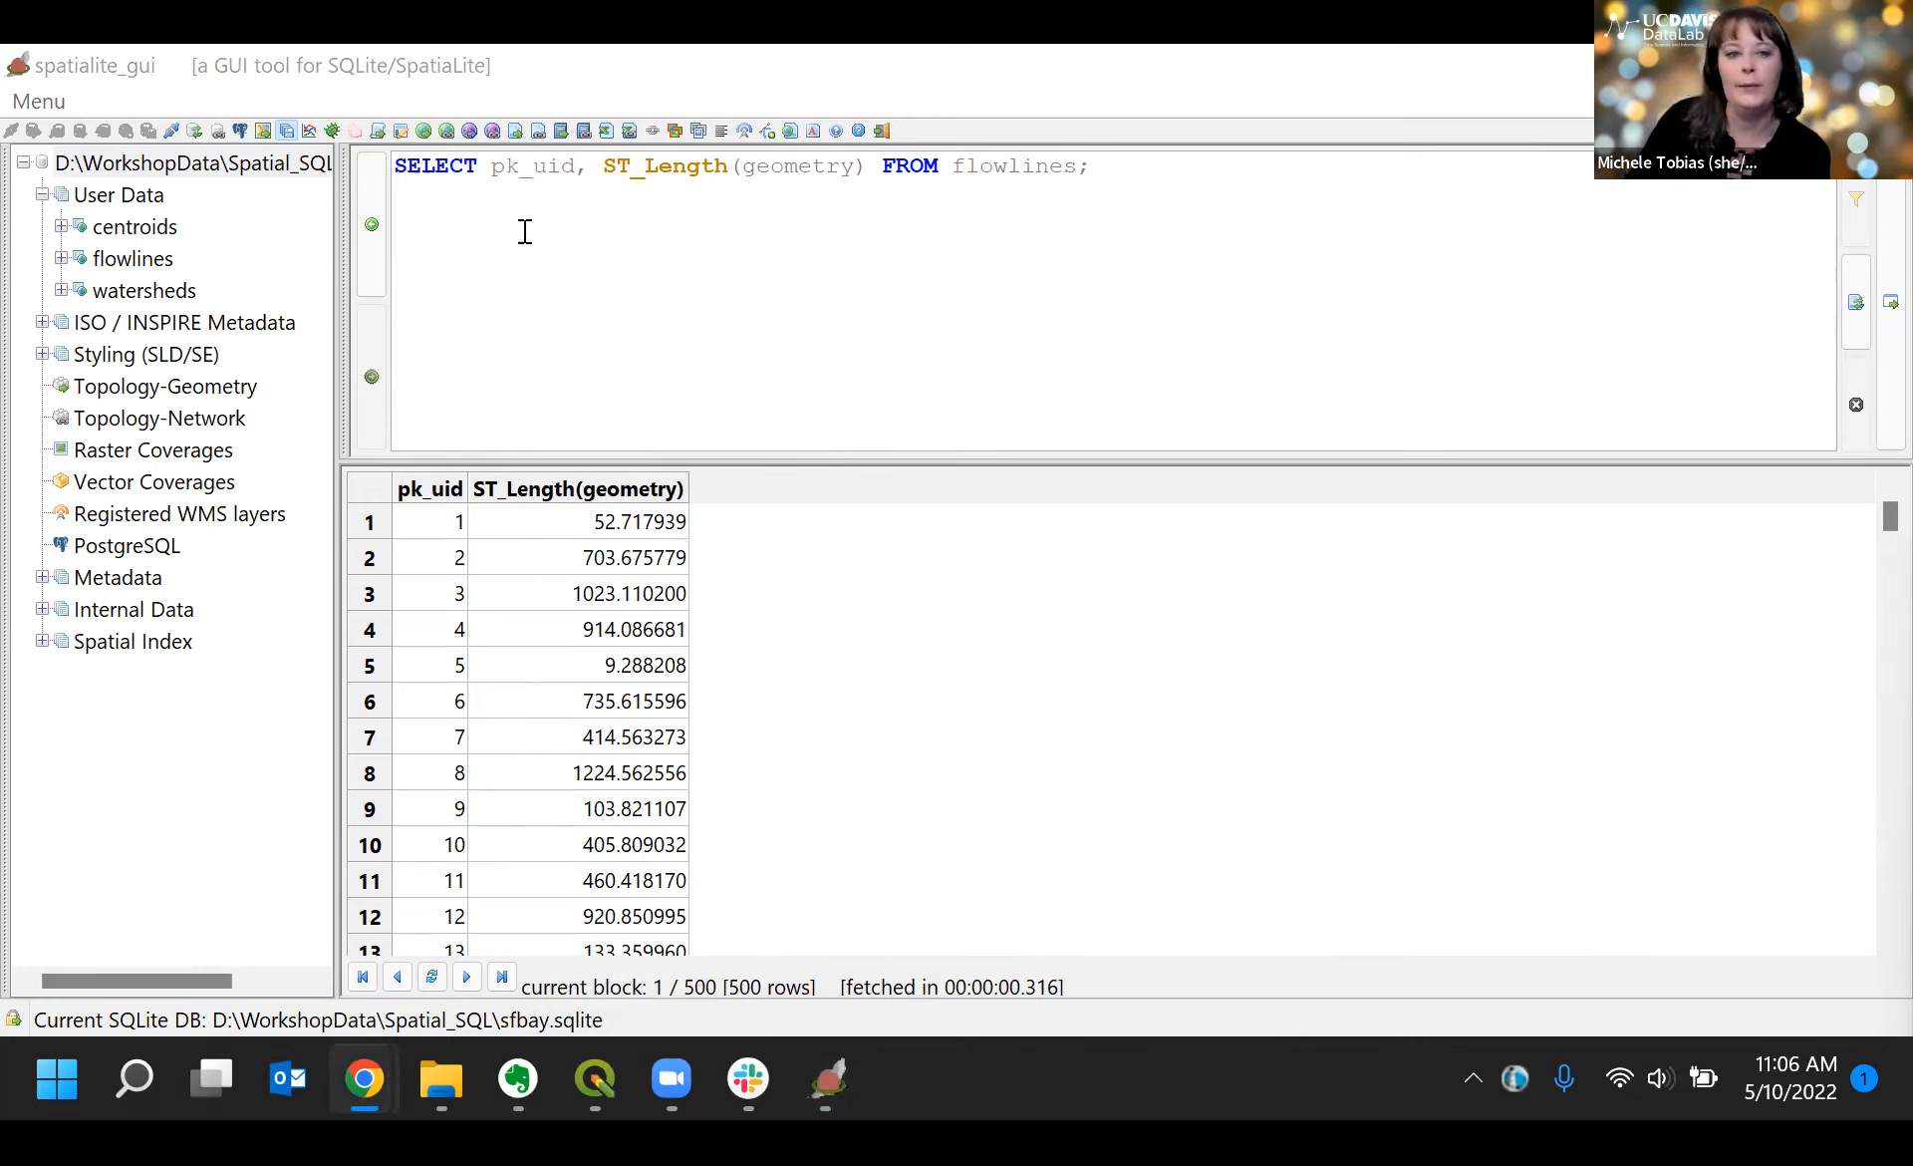
{"action": "left_click", "coordinate": [595, 167]}
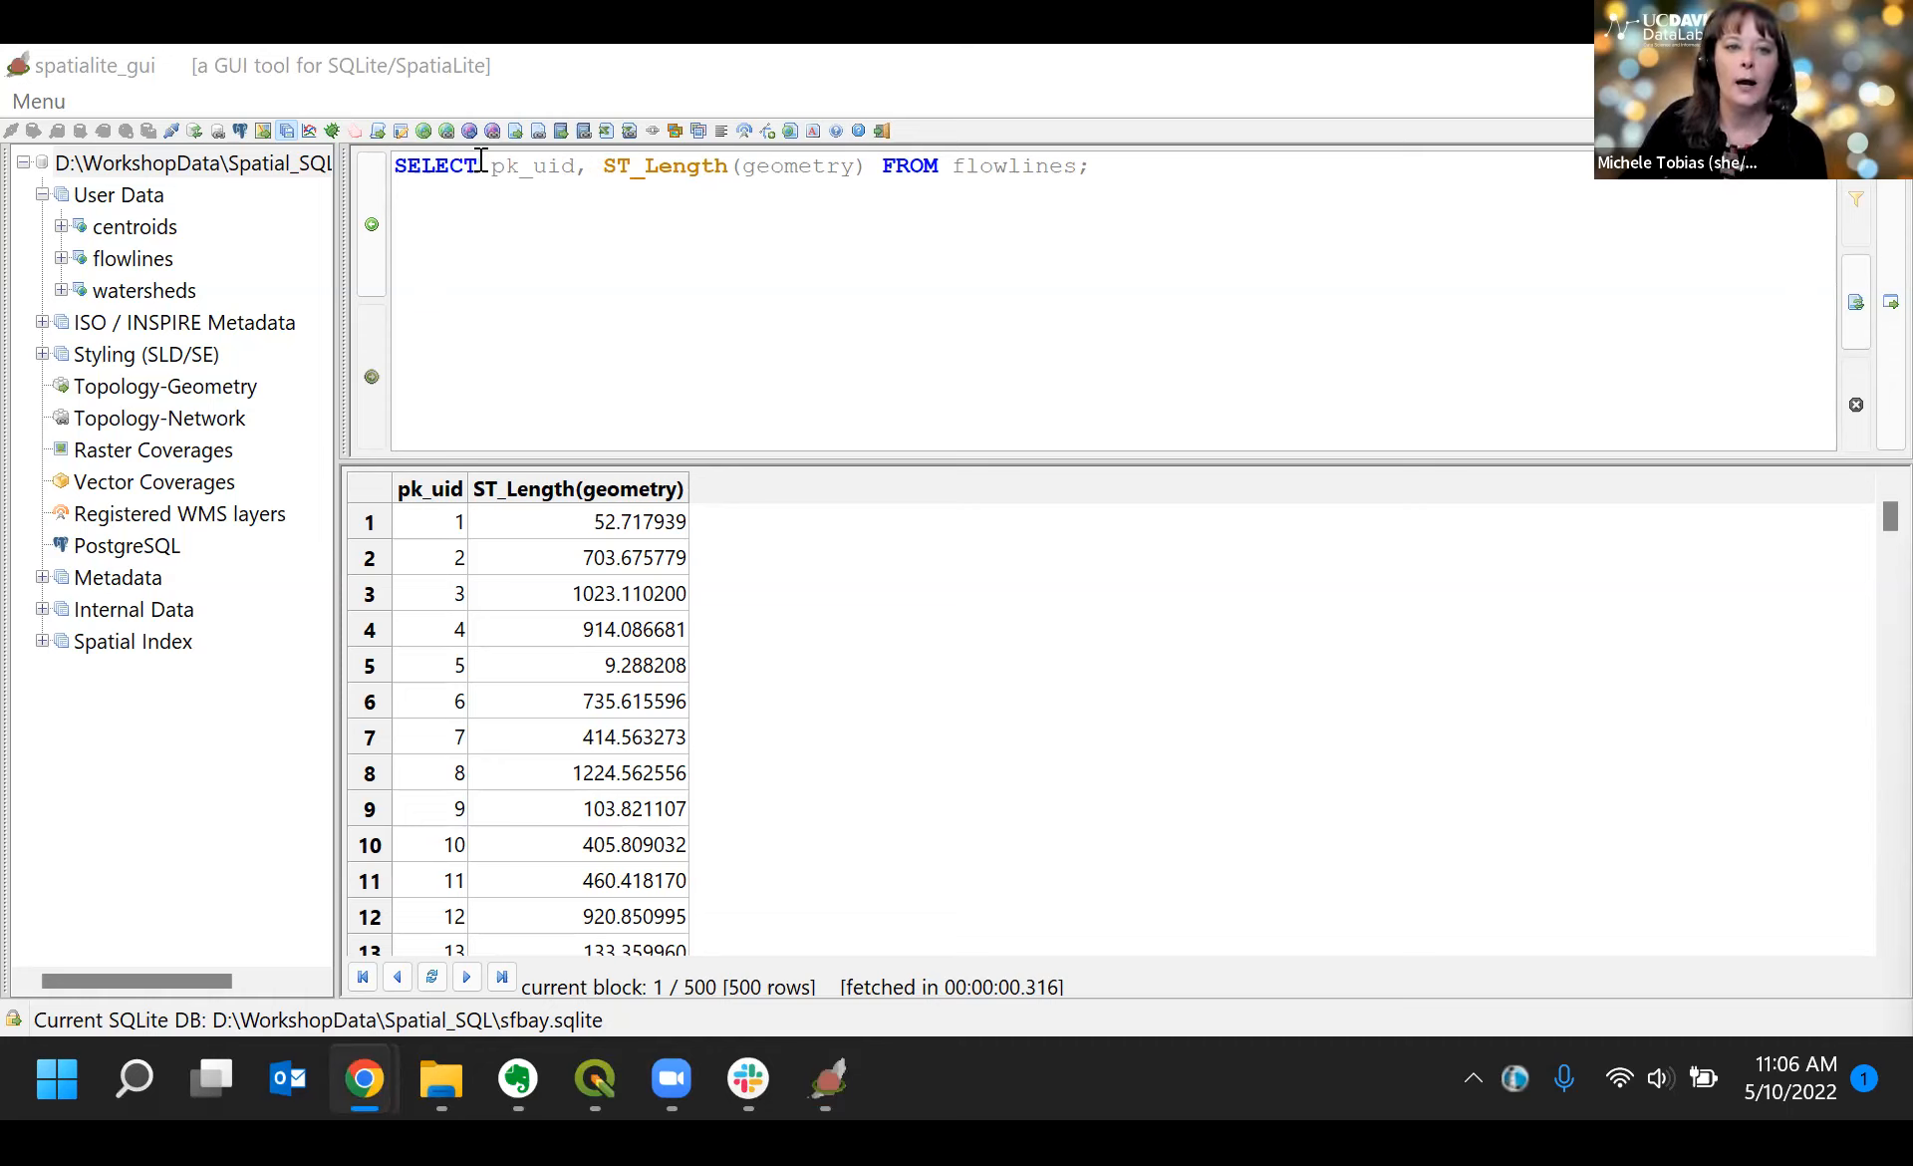
{"action": "left_click", "coordinate": [395, 163]}
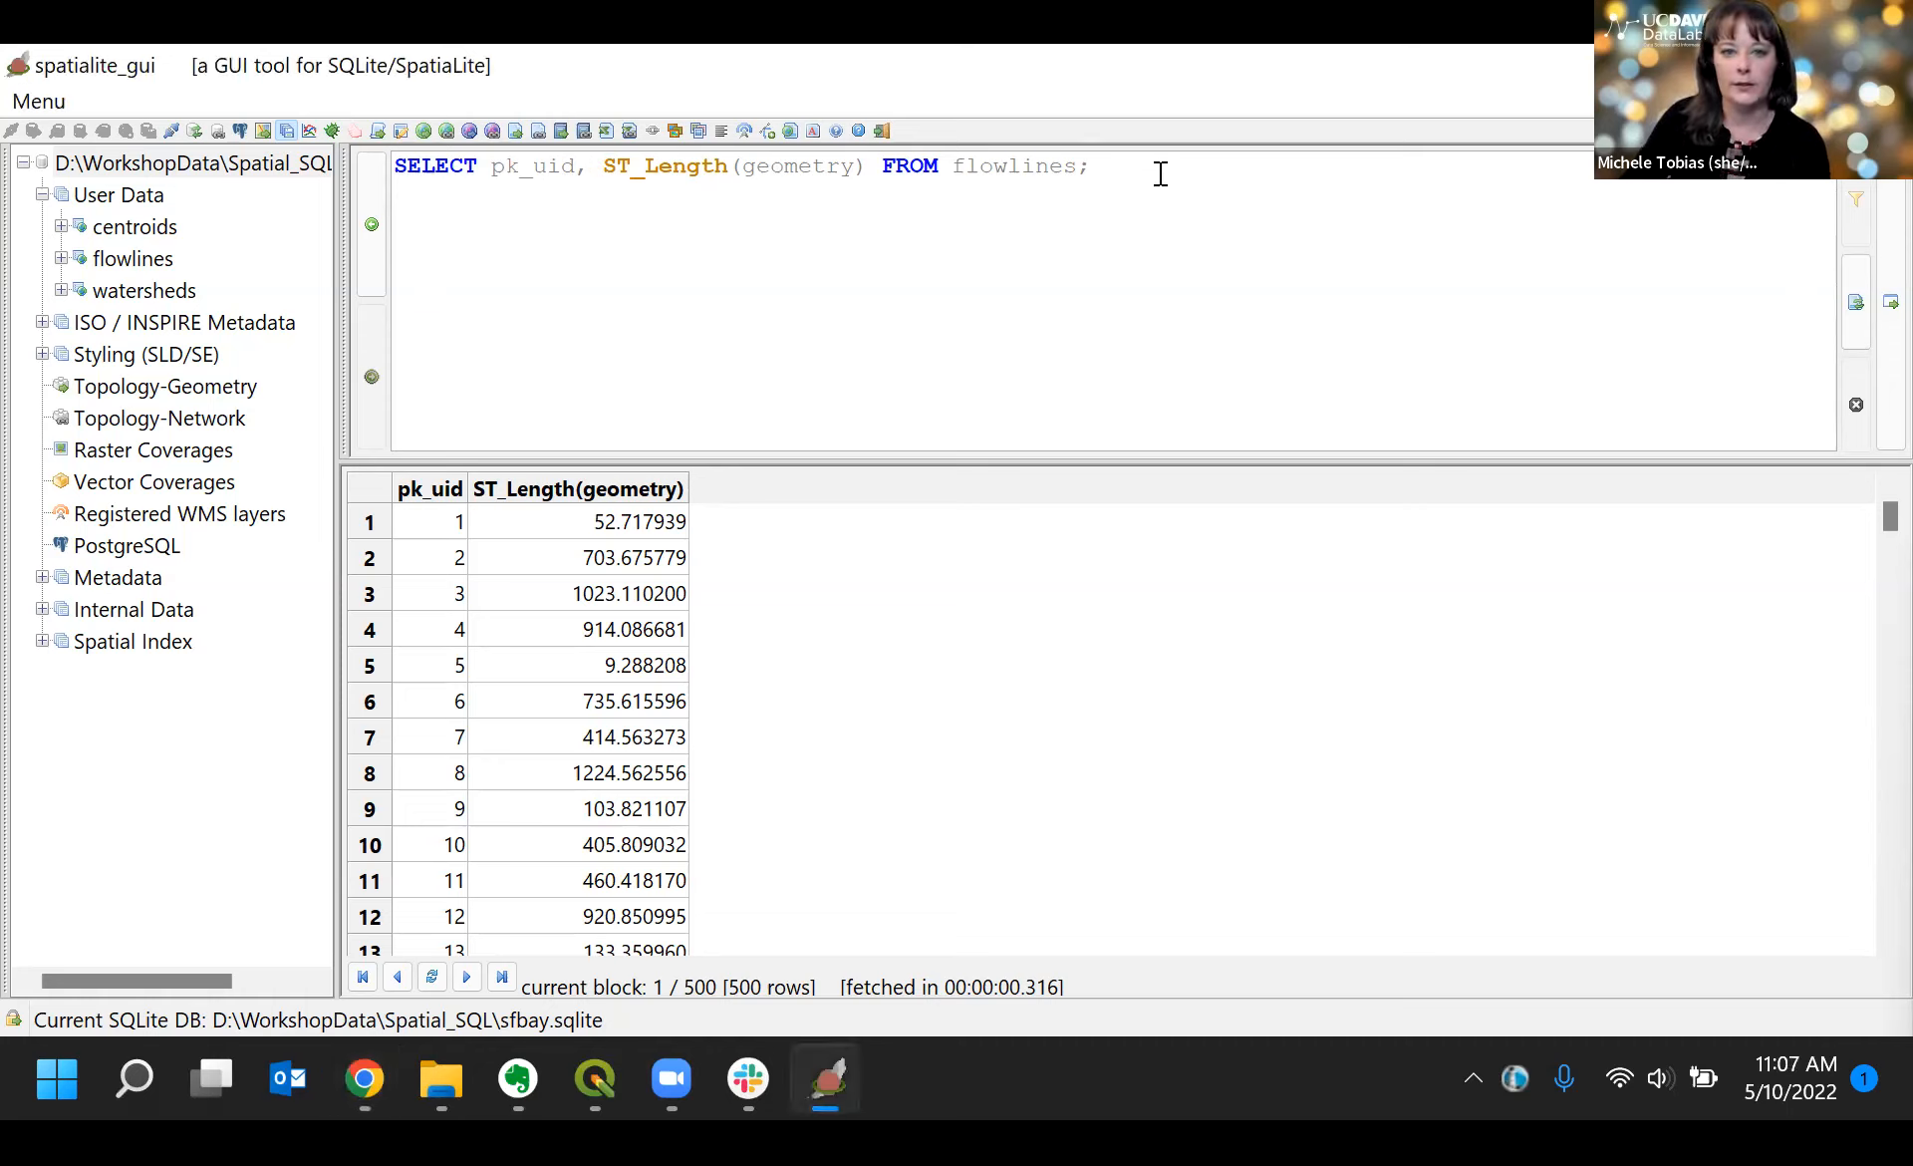
Step: Replace the length query with the start of a new one, SELECT fcode, leaving room for a second column
{"action": "left_click_drag", "start_coordinate": [1119, 167], "coordinate": [395, 166]}
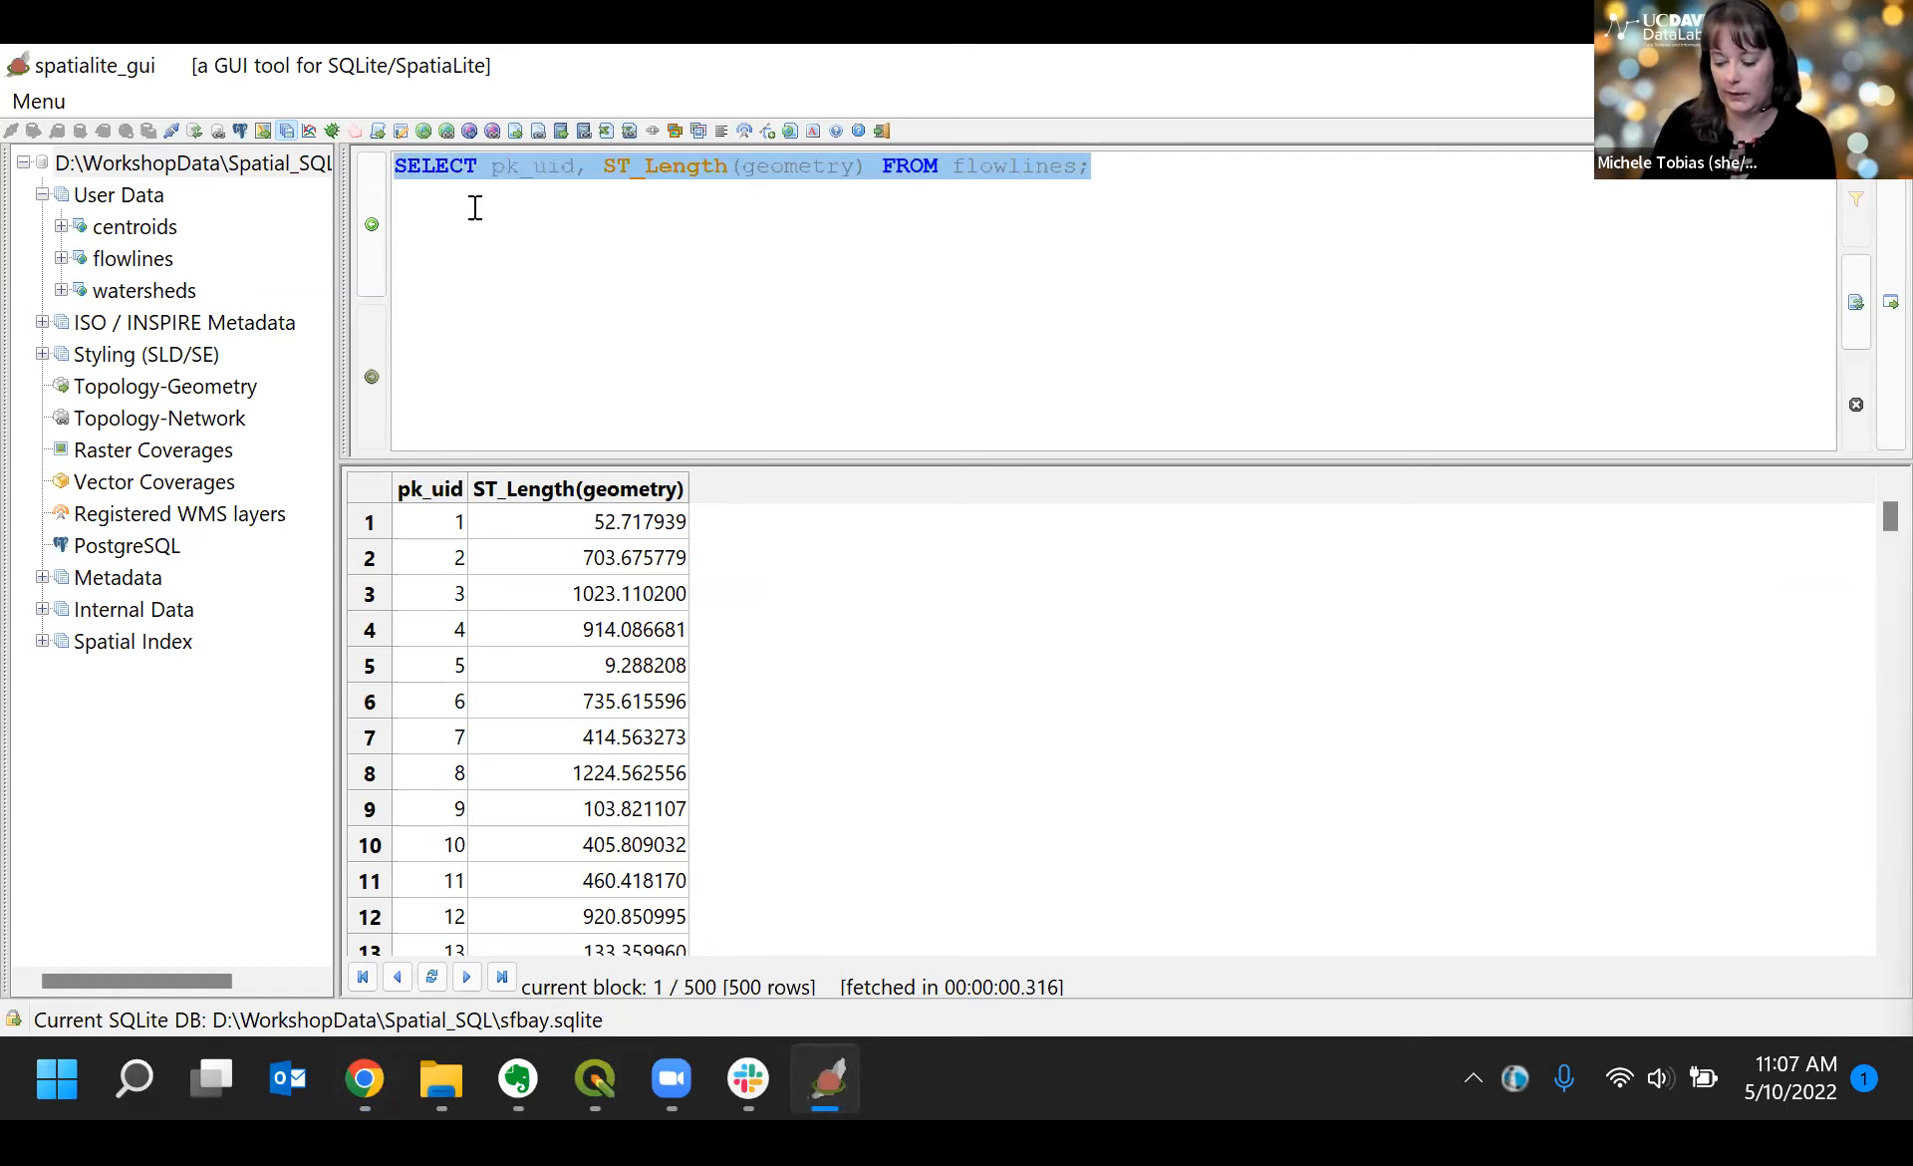
{"action": "key", "text": "BackSpace"}
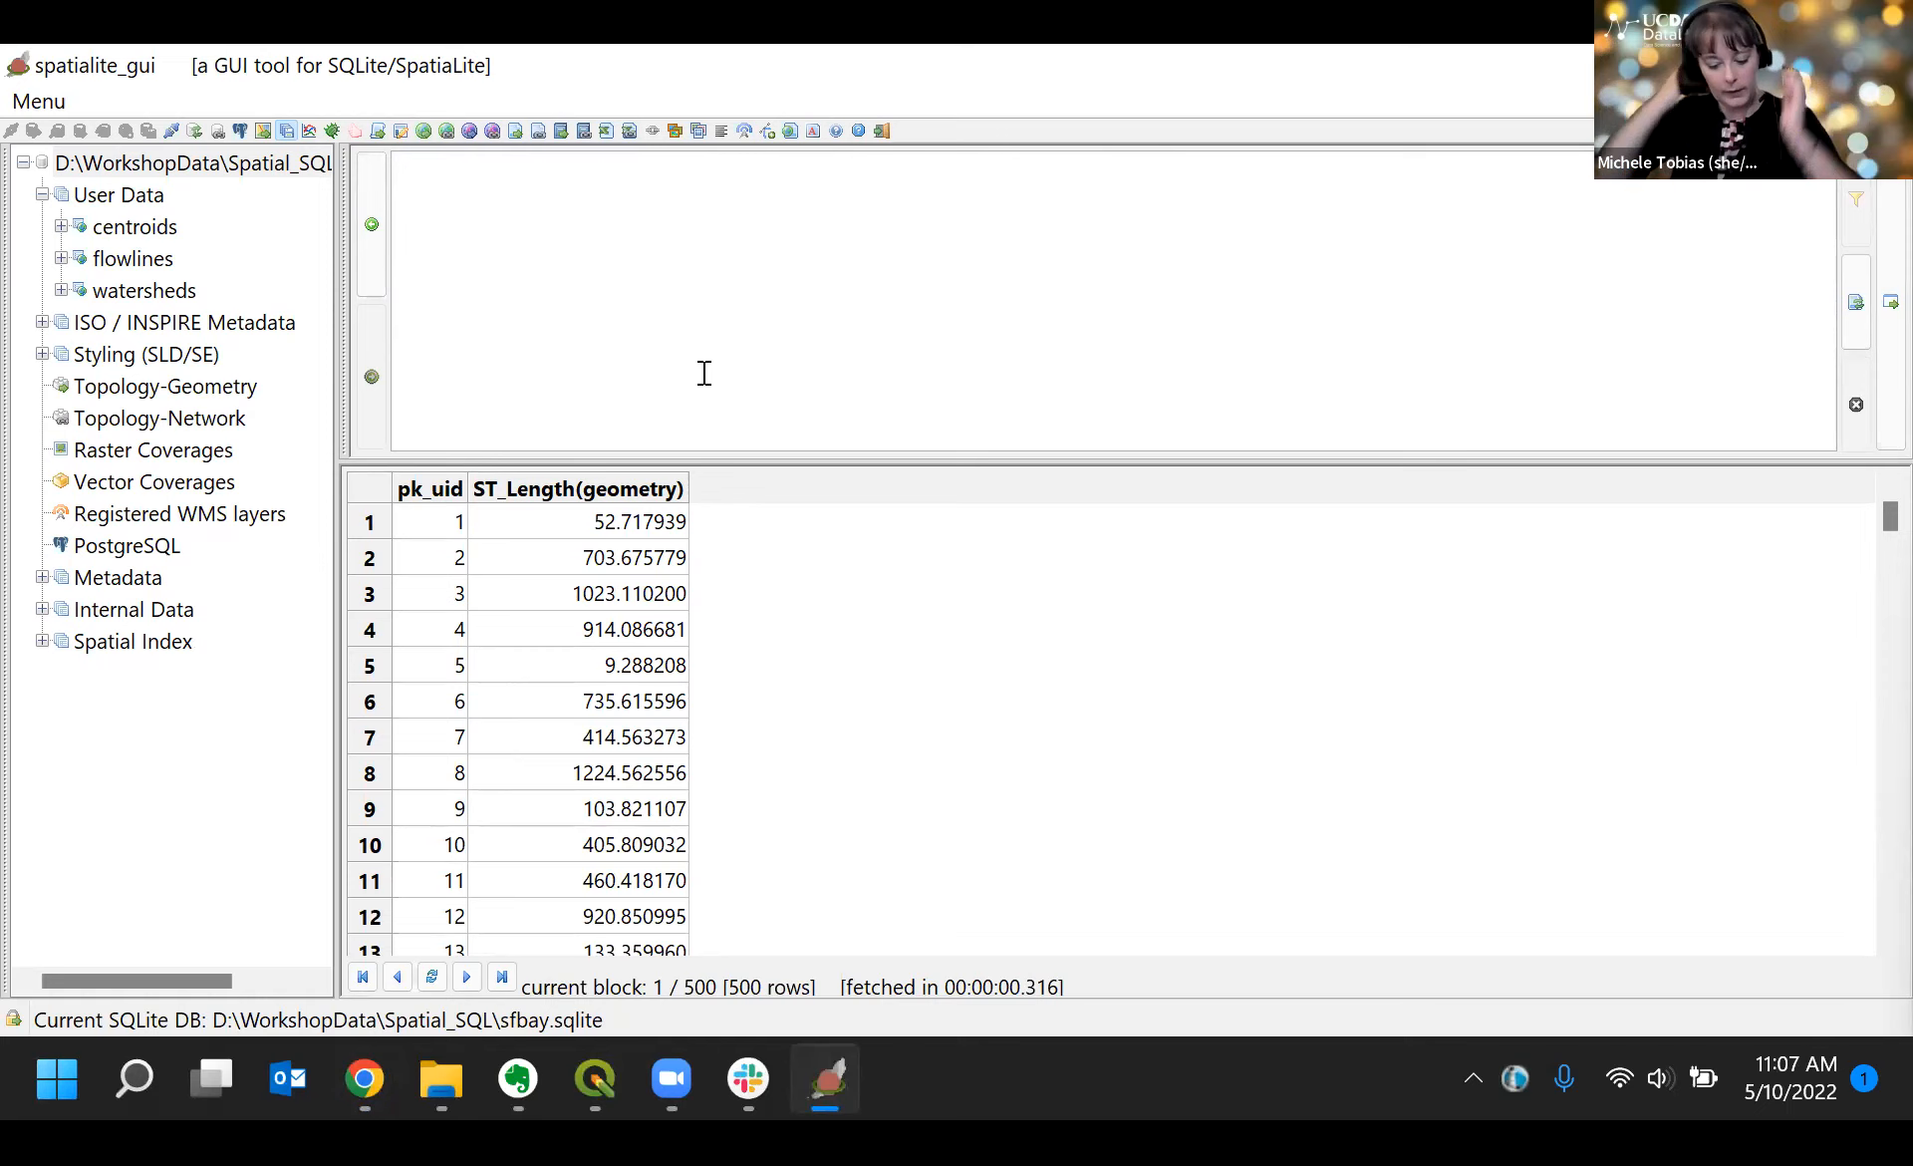
{"action": "type", "text": "SELECT"}
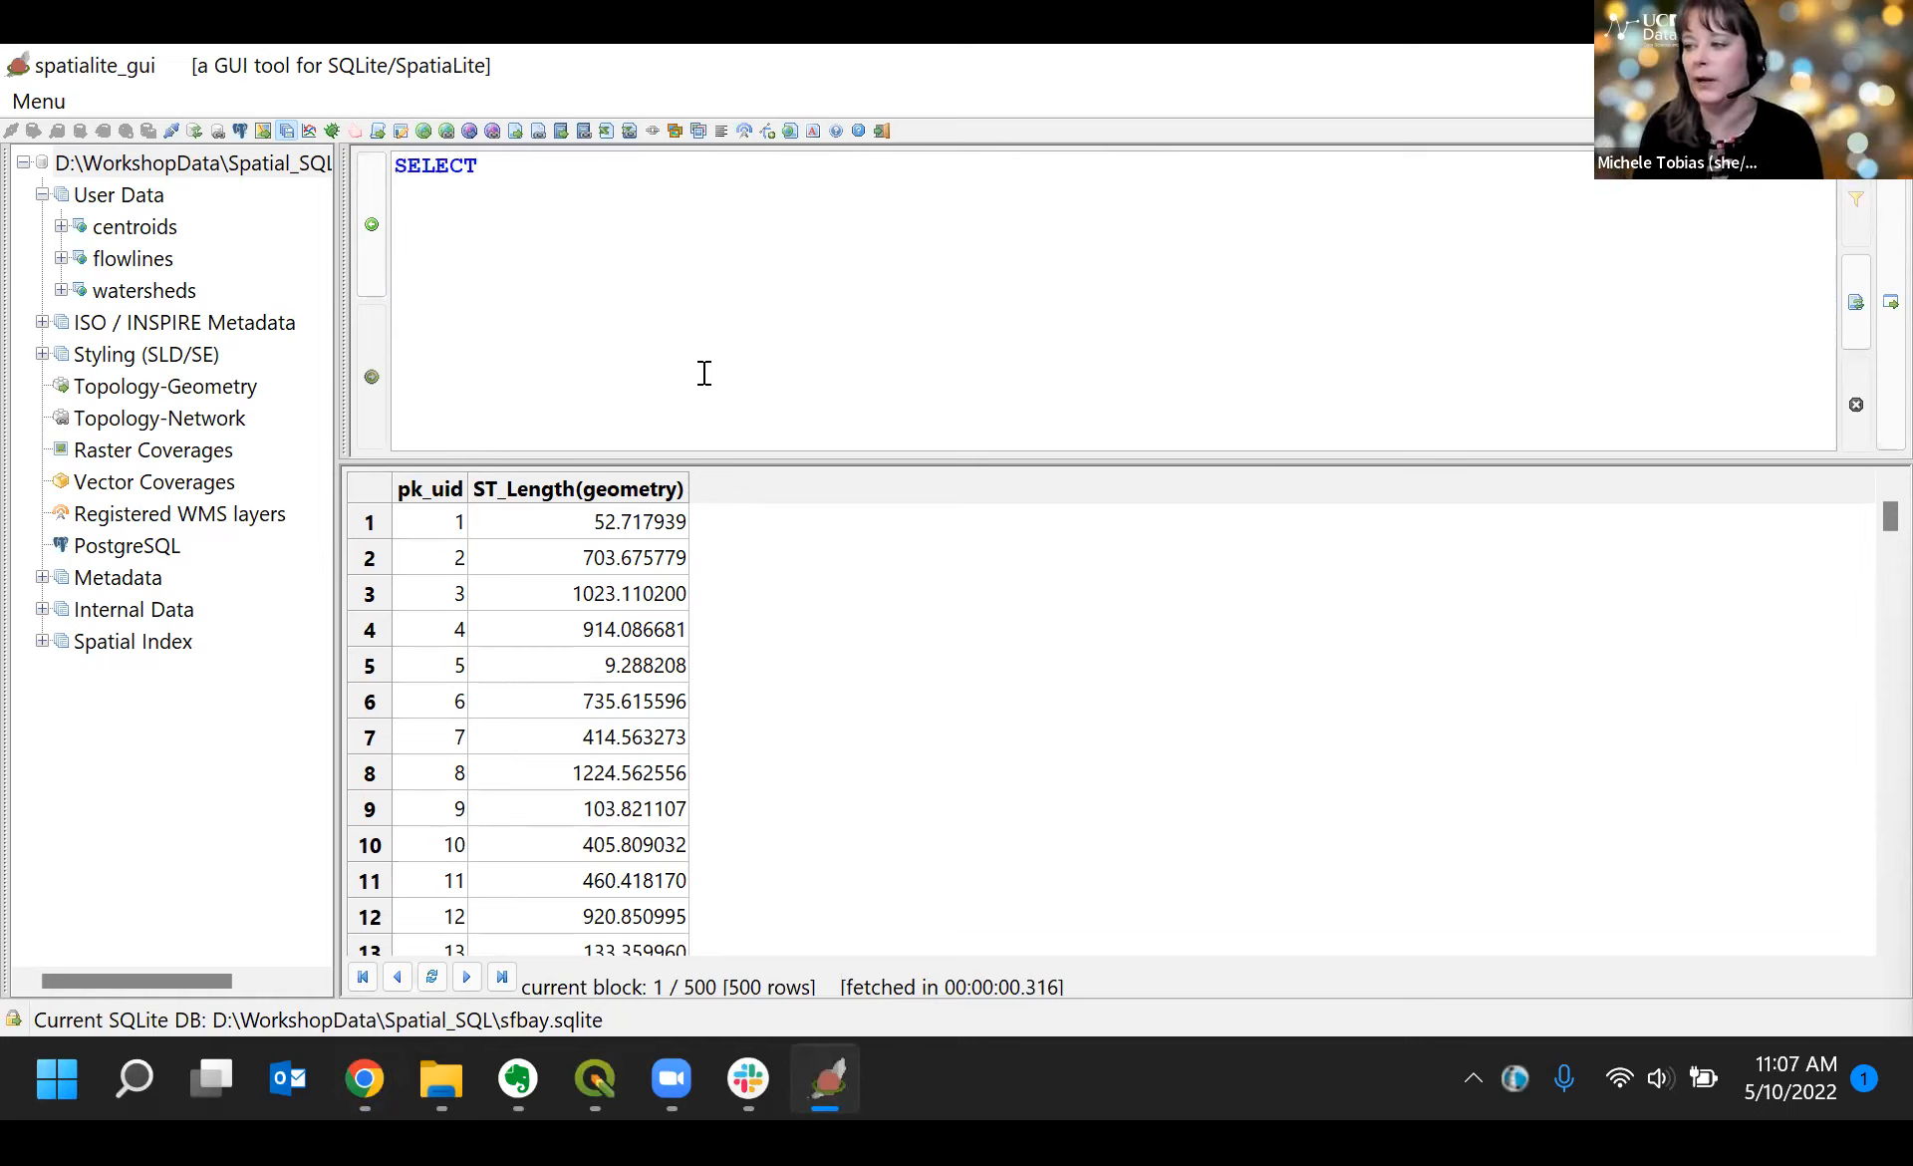
{"action": "type", "text": " fcose"}
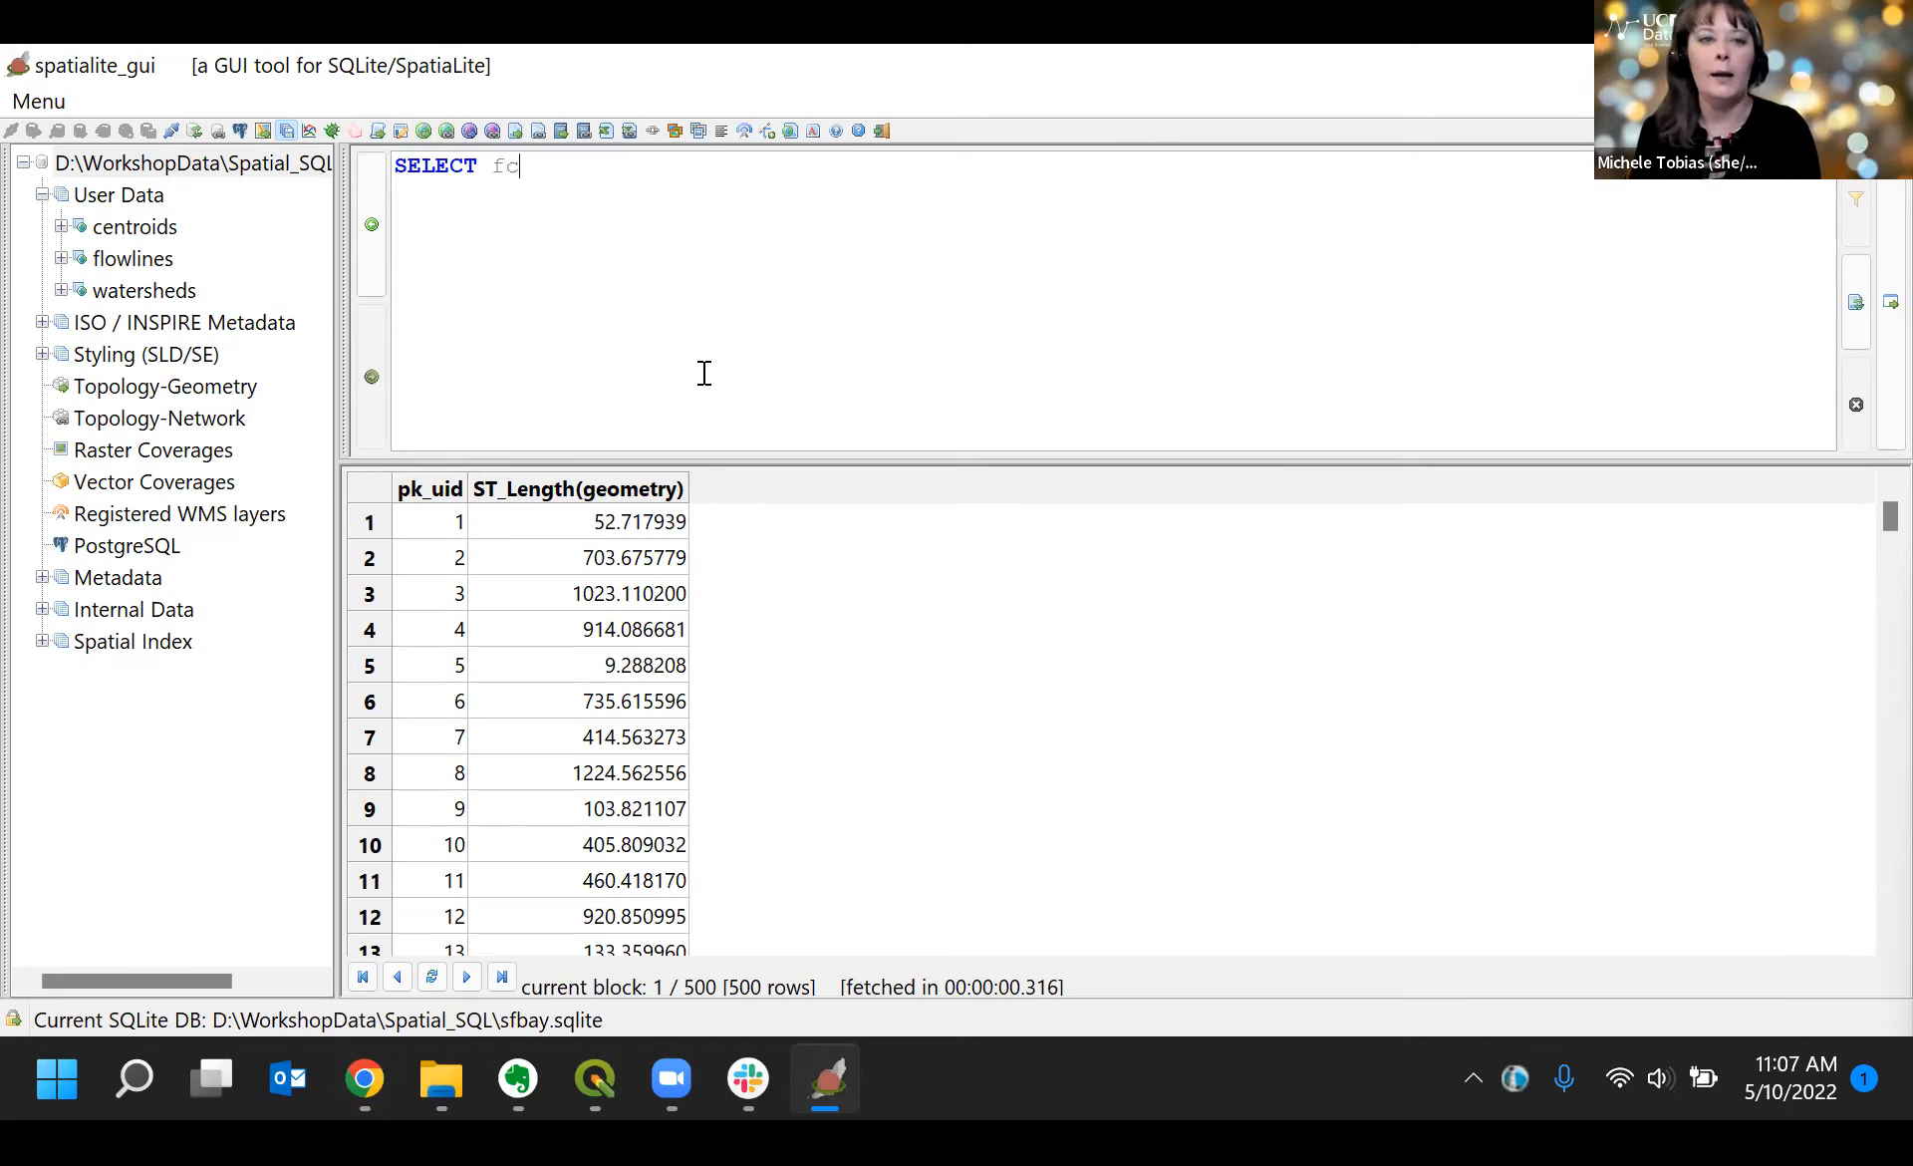
{"action": "key", "text": "BackSpace"}
{"action": "key", "text": "BackSpace"}
{"action": "type", "text": "de,"}
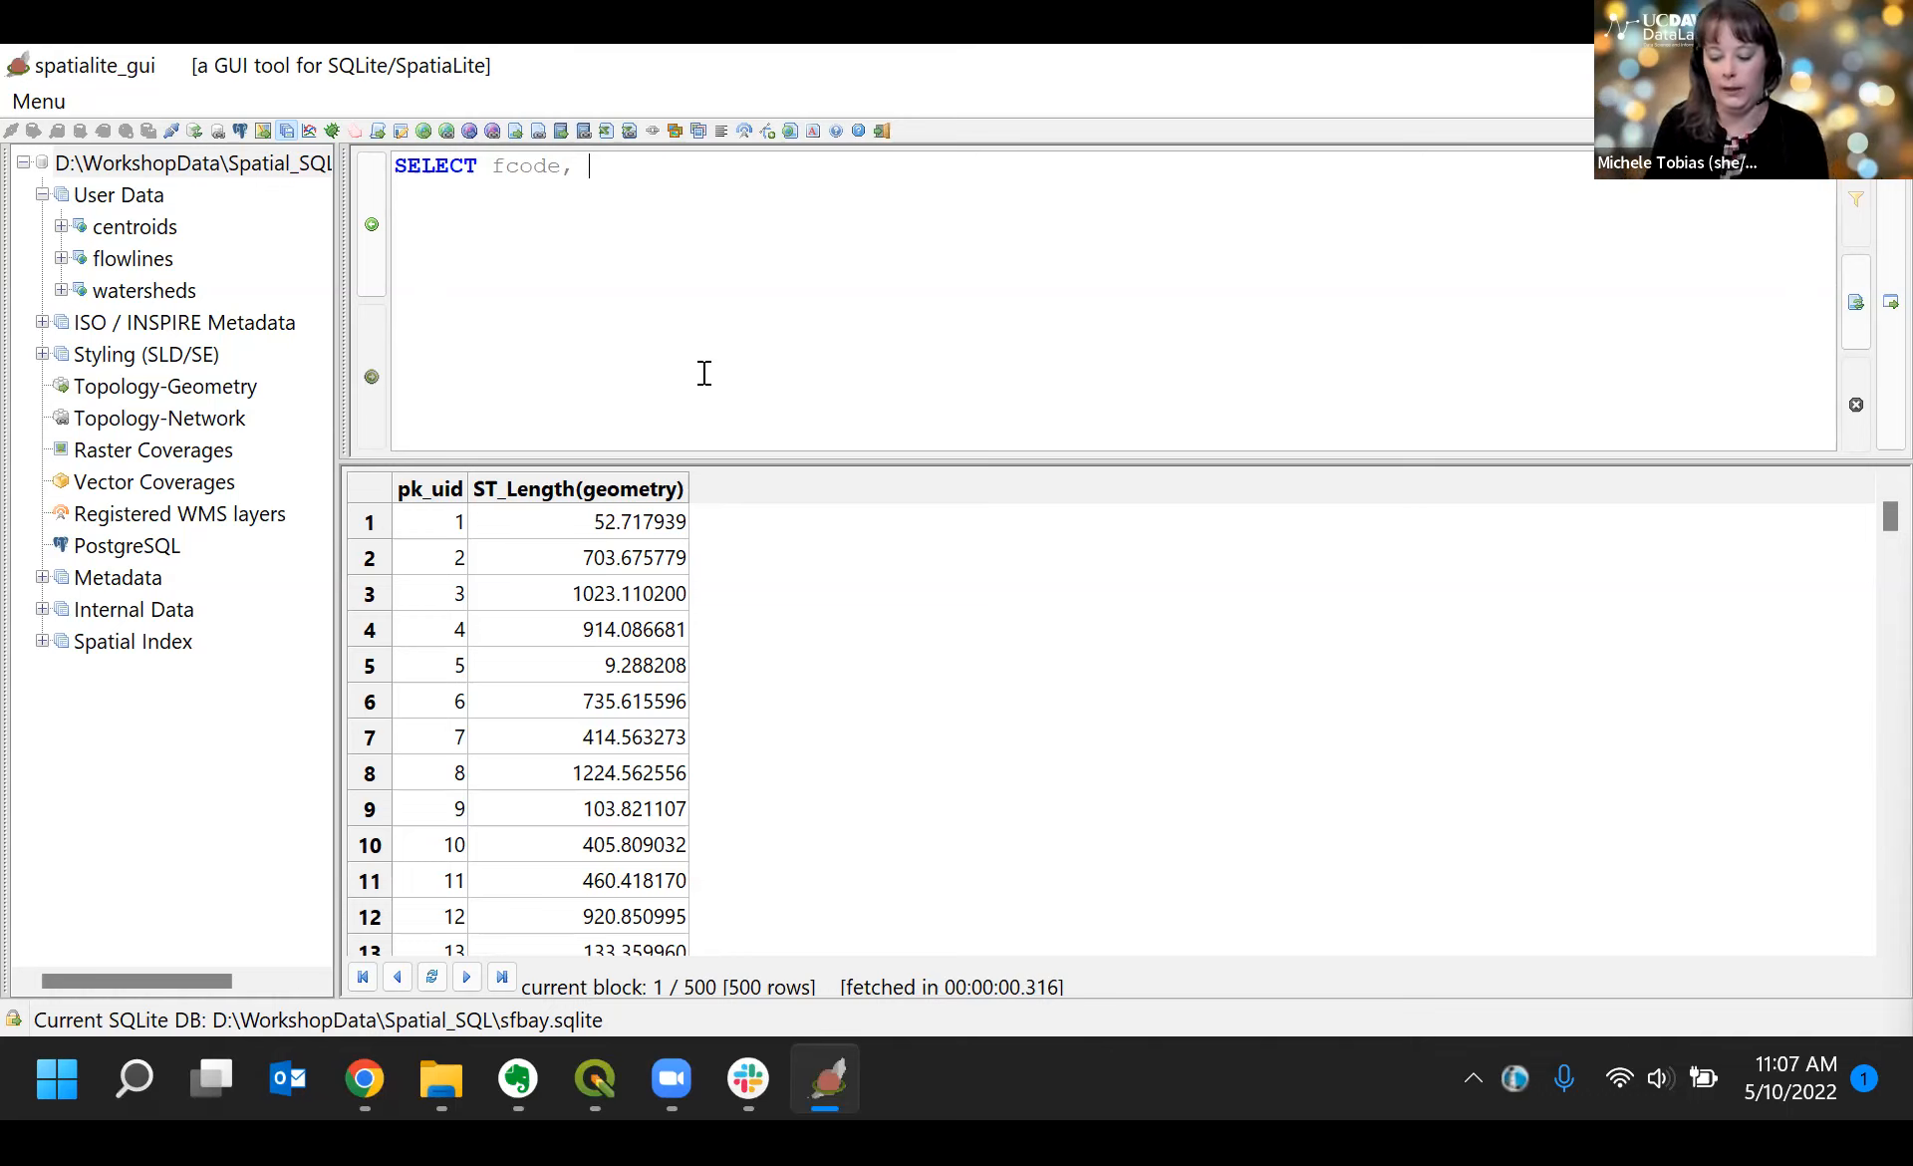
Step: Add SUM(ST_Length(geometry)) as the second column of the query to total the line lengths
{"action": "type", "text": "SUM("}
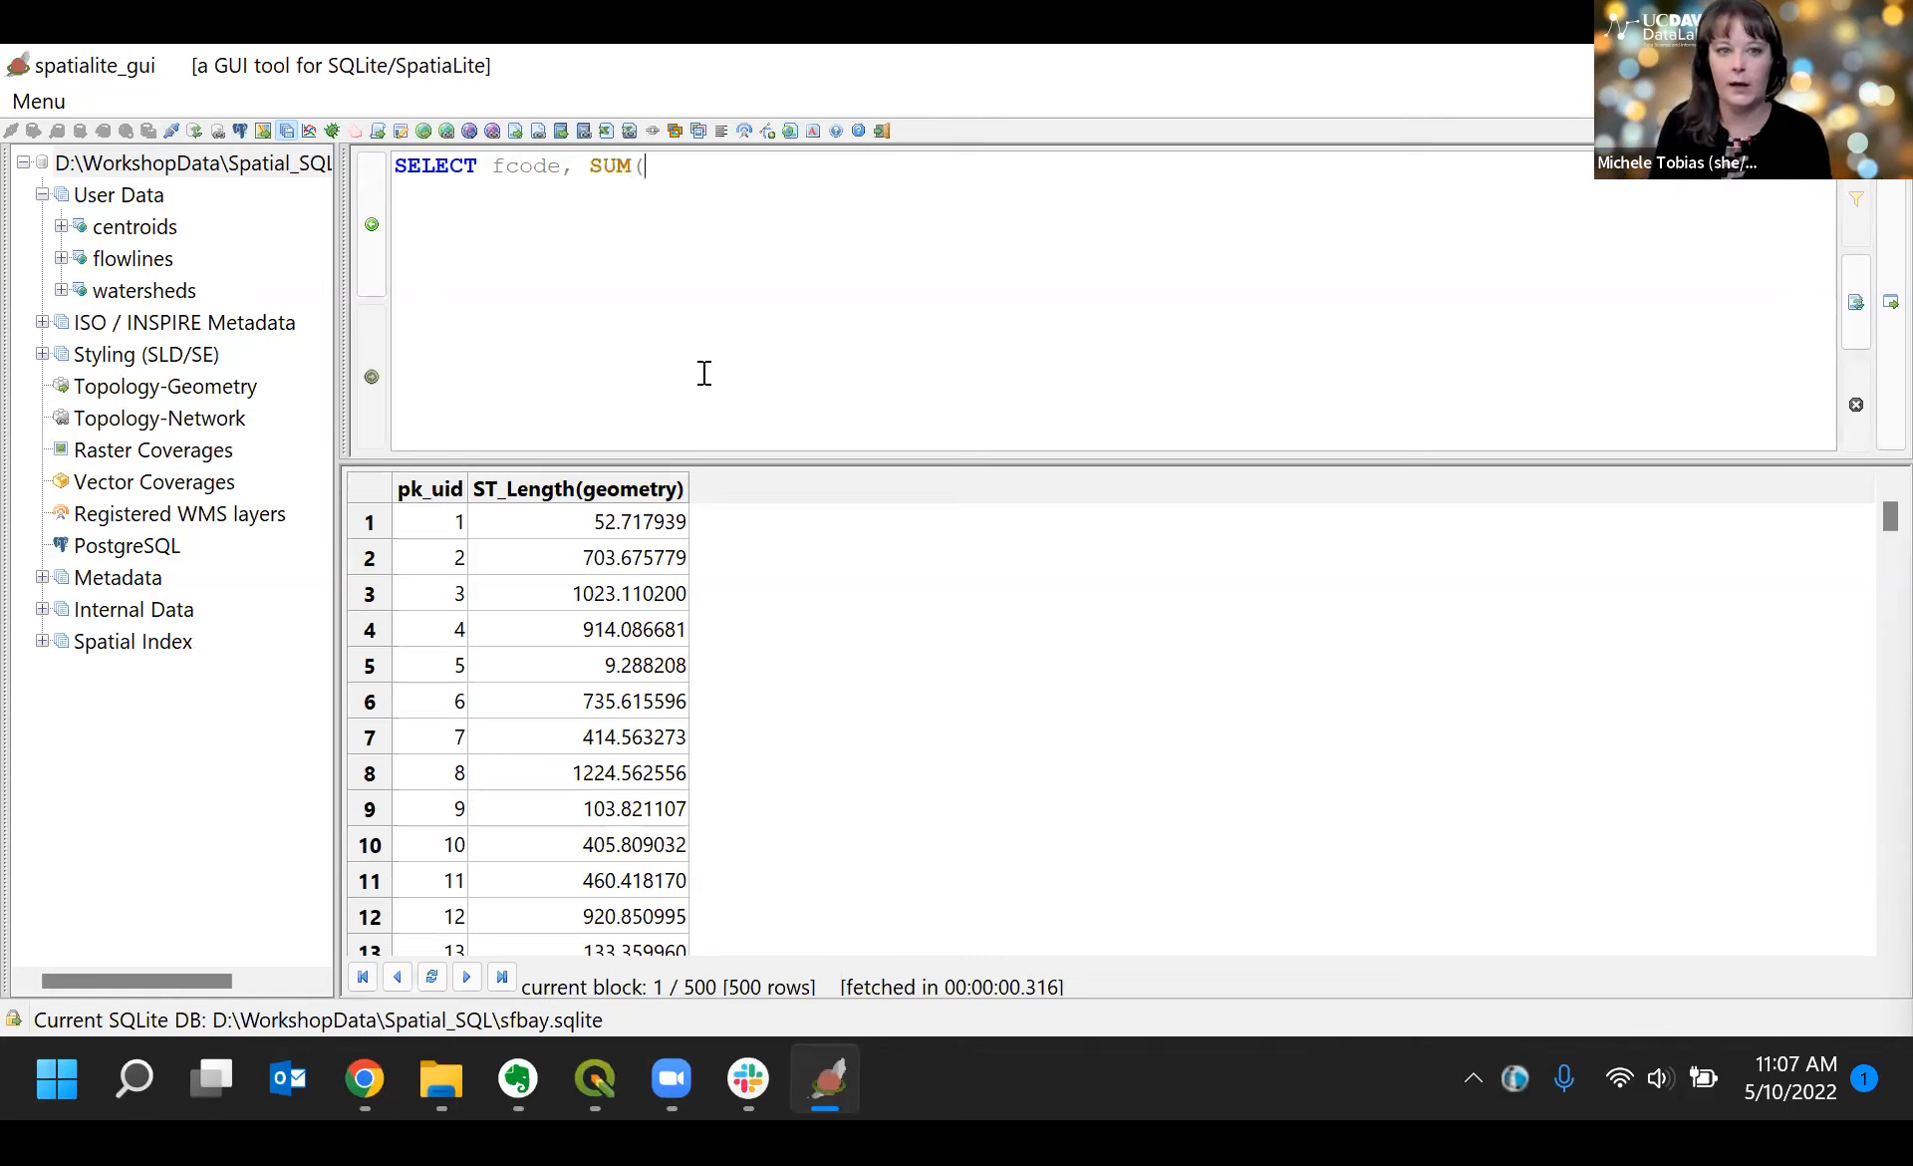
{"action": "type", "text": ")"}
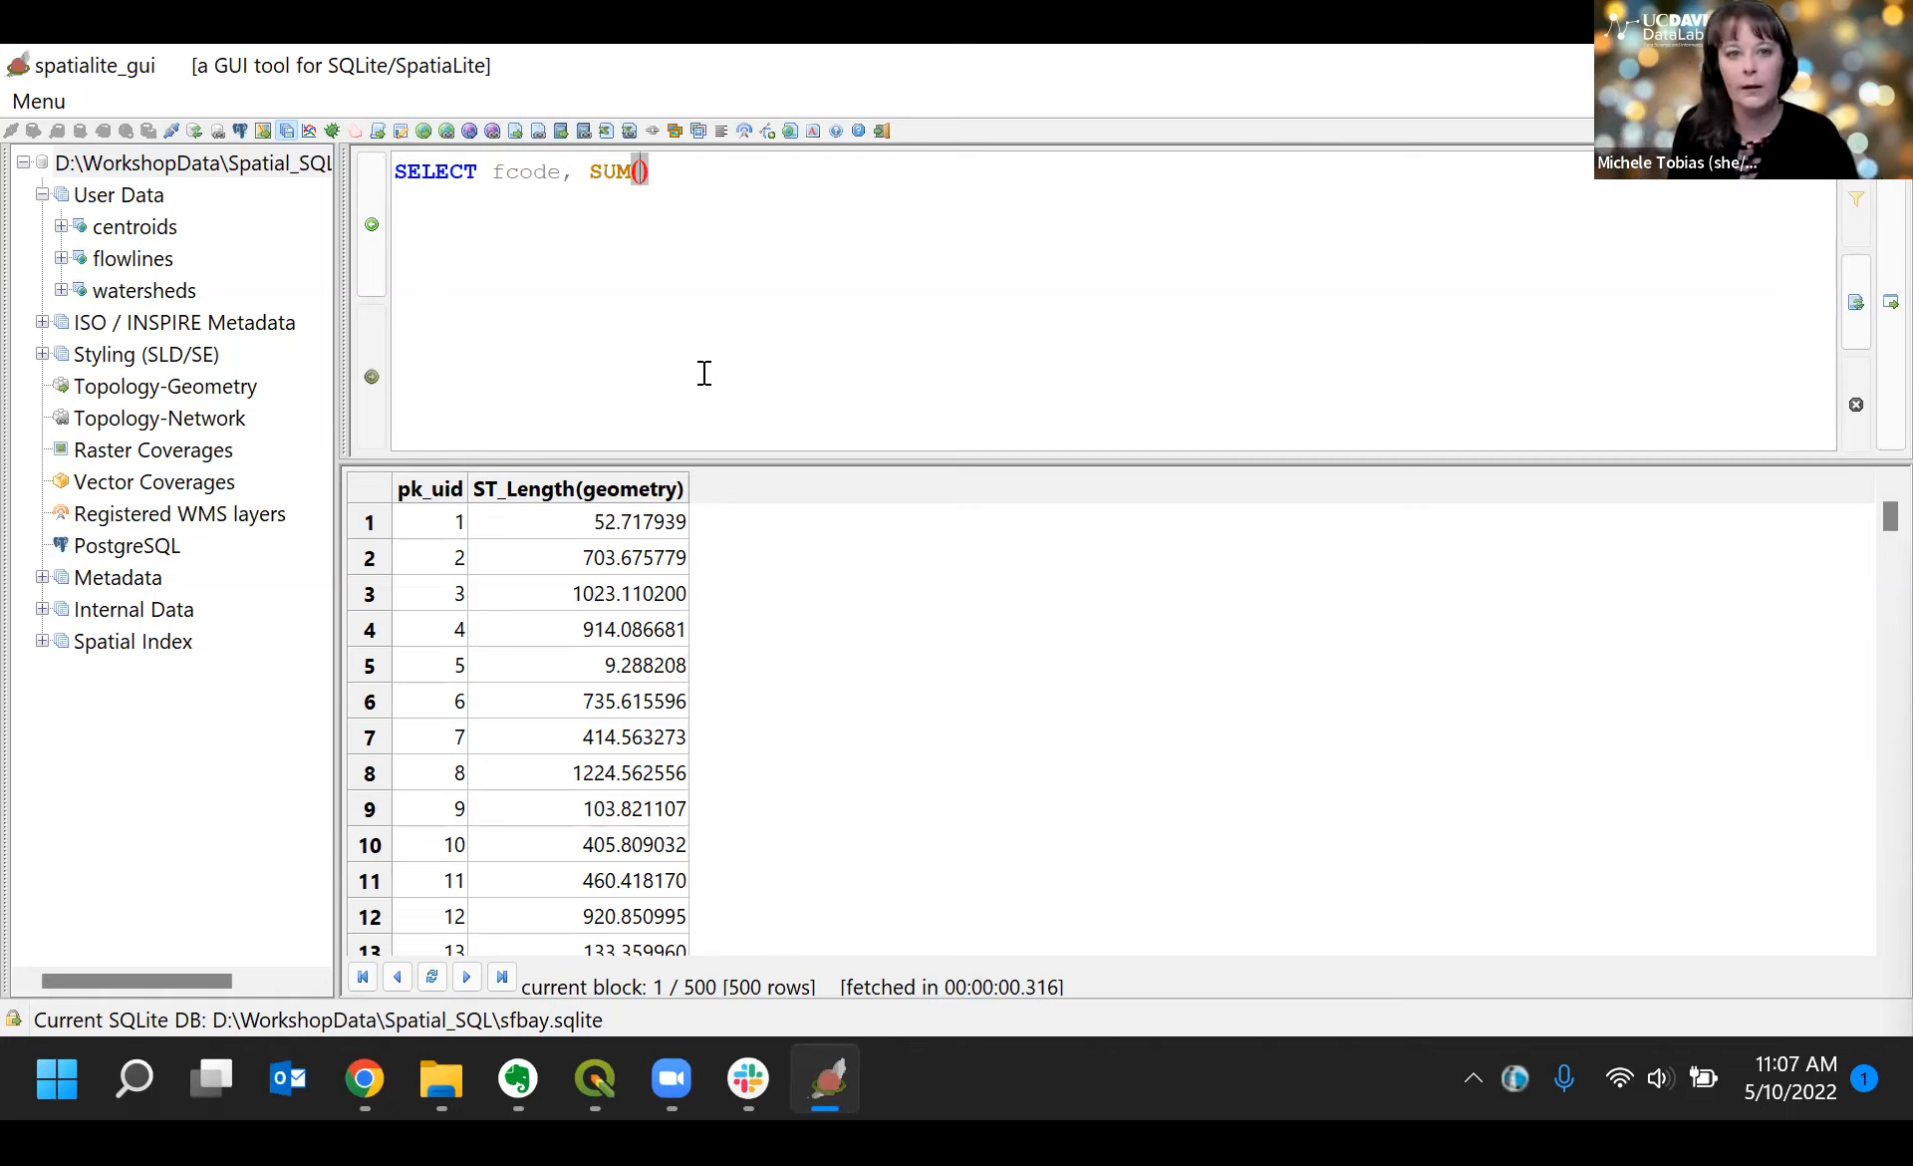
{"action": "key", "text": "Left"}
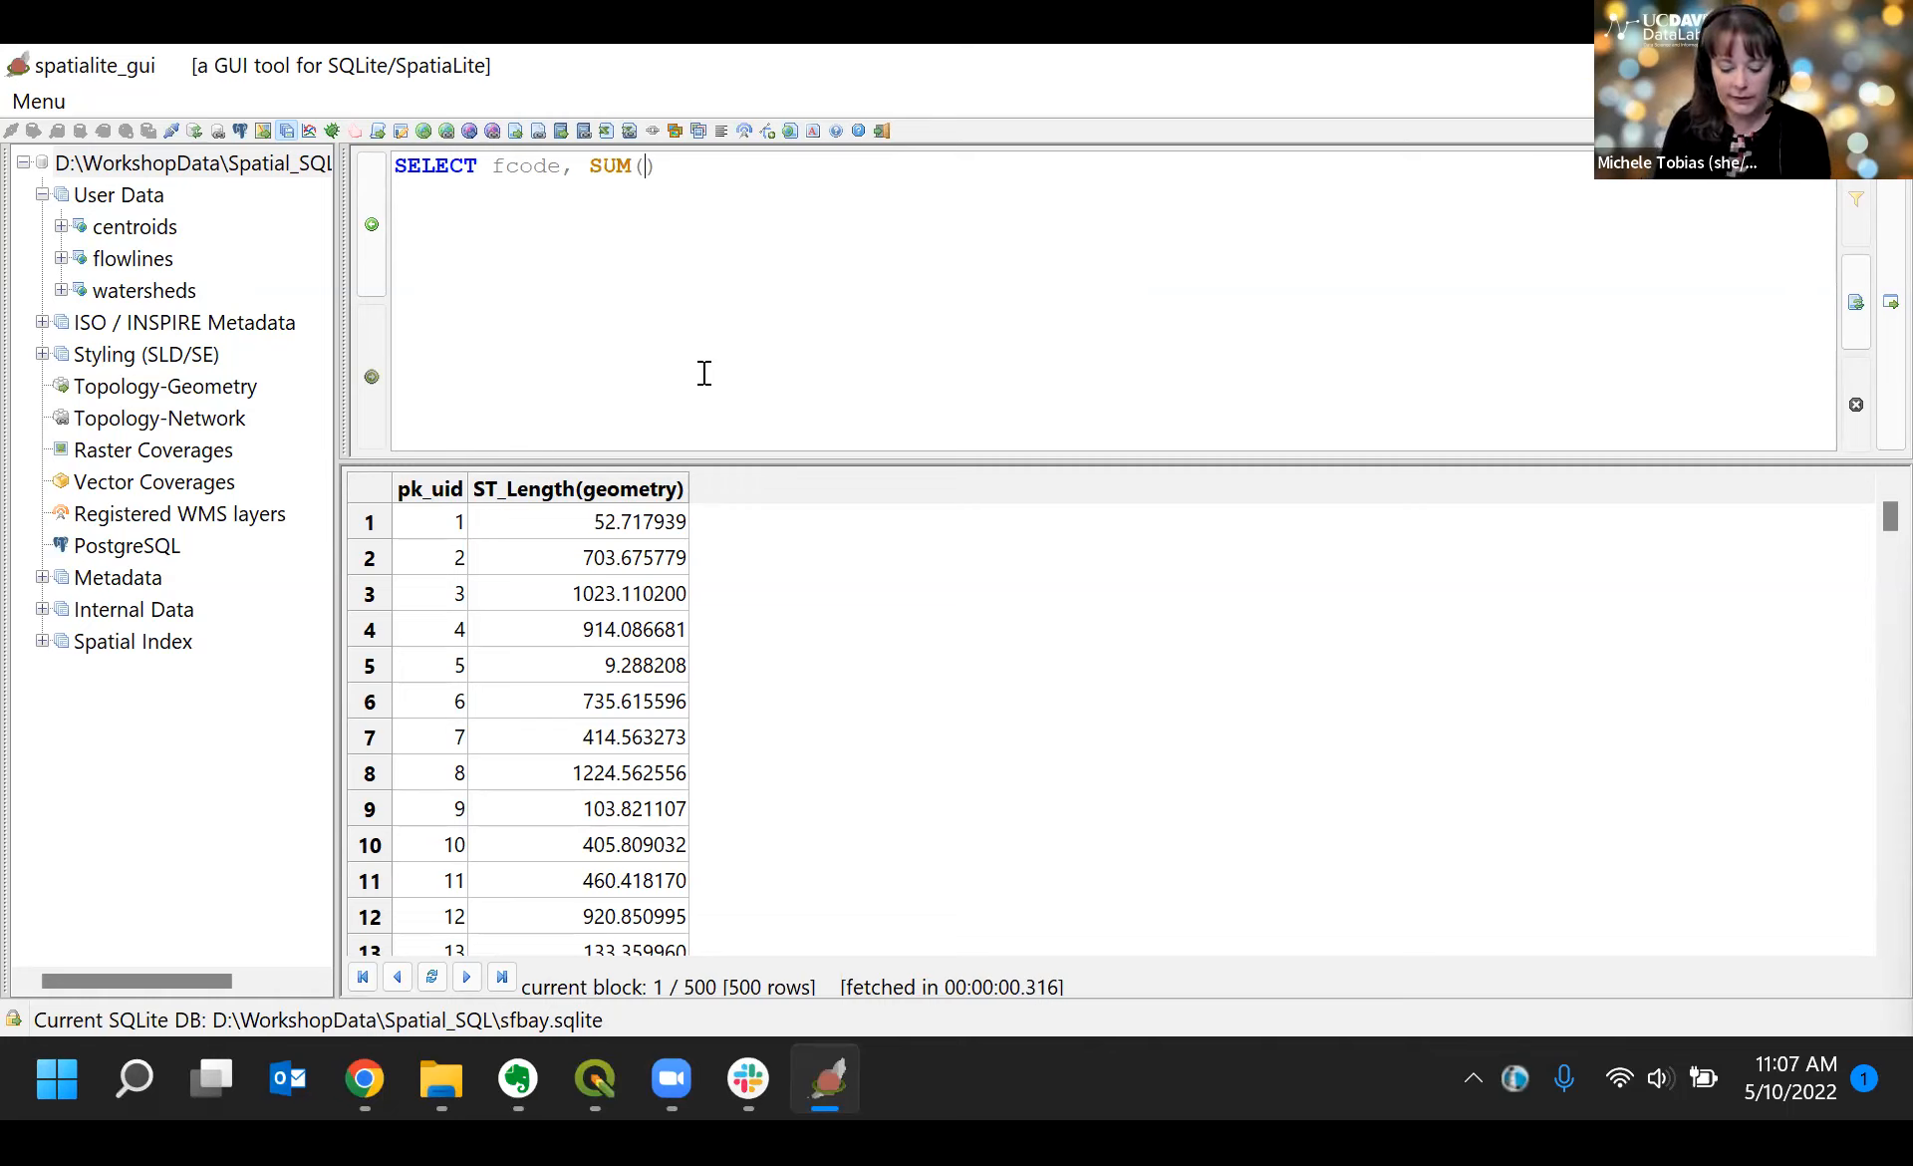
{"action": "type", "text": "ST_Length"}
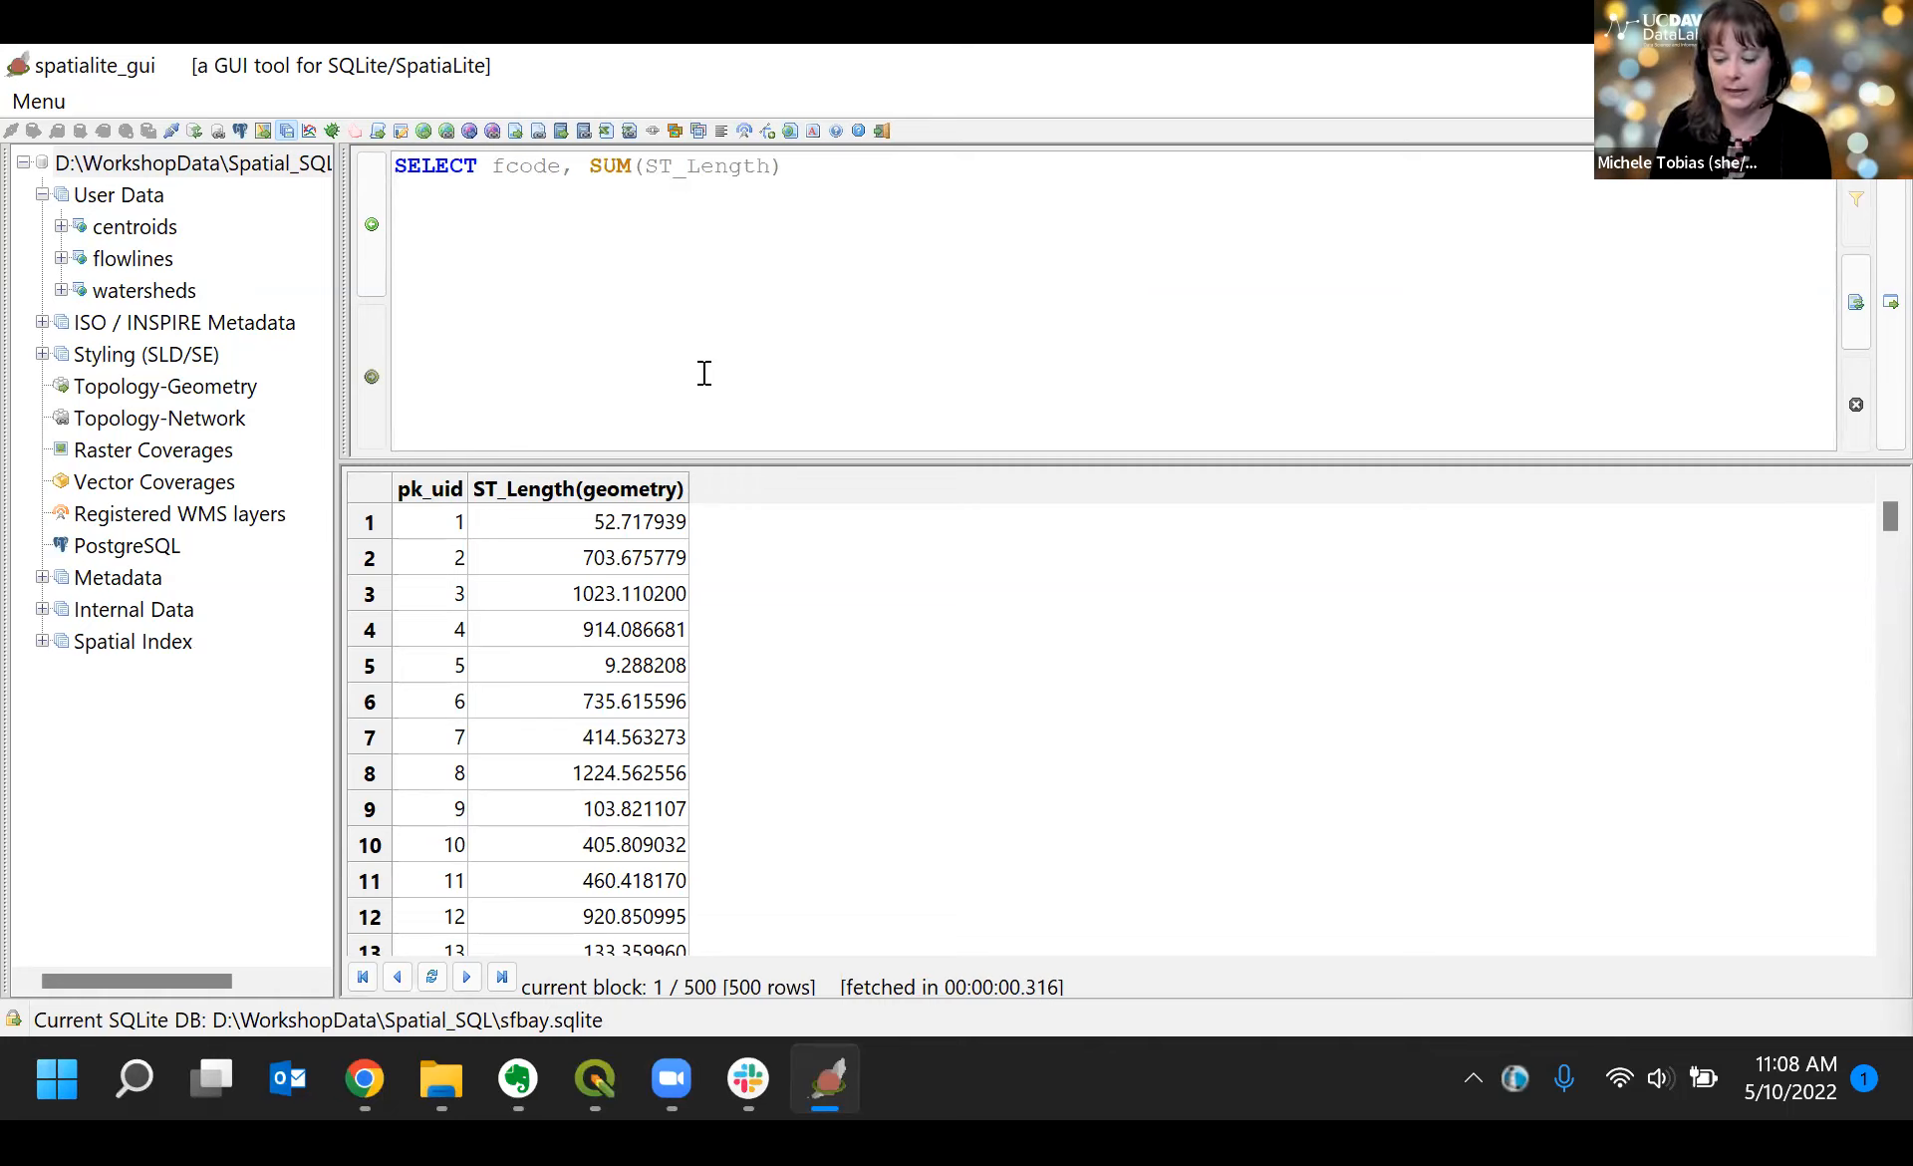
{"action": "type", "text": "()"}
{"action": "key", "text": "Left"}
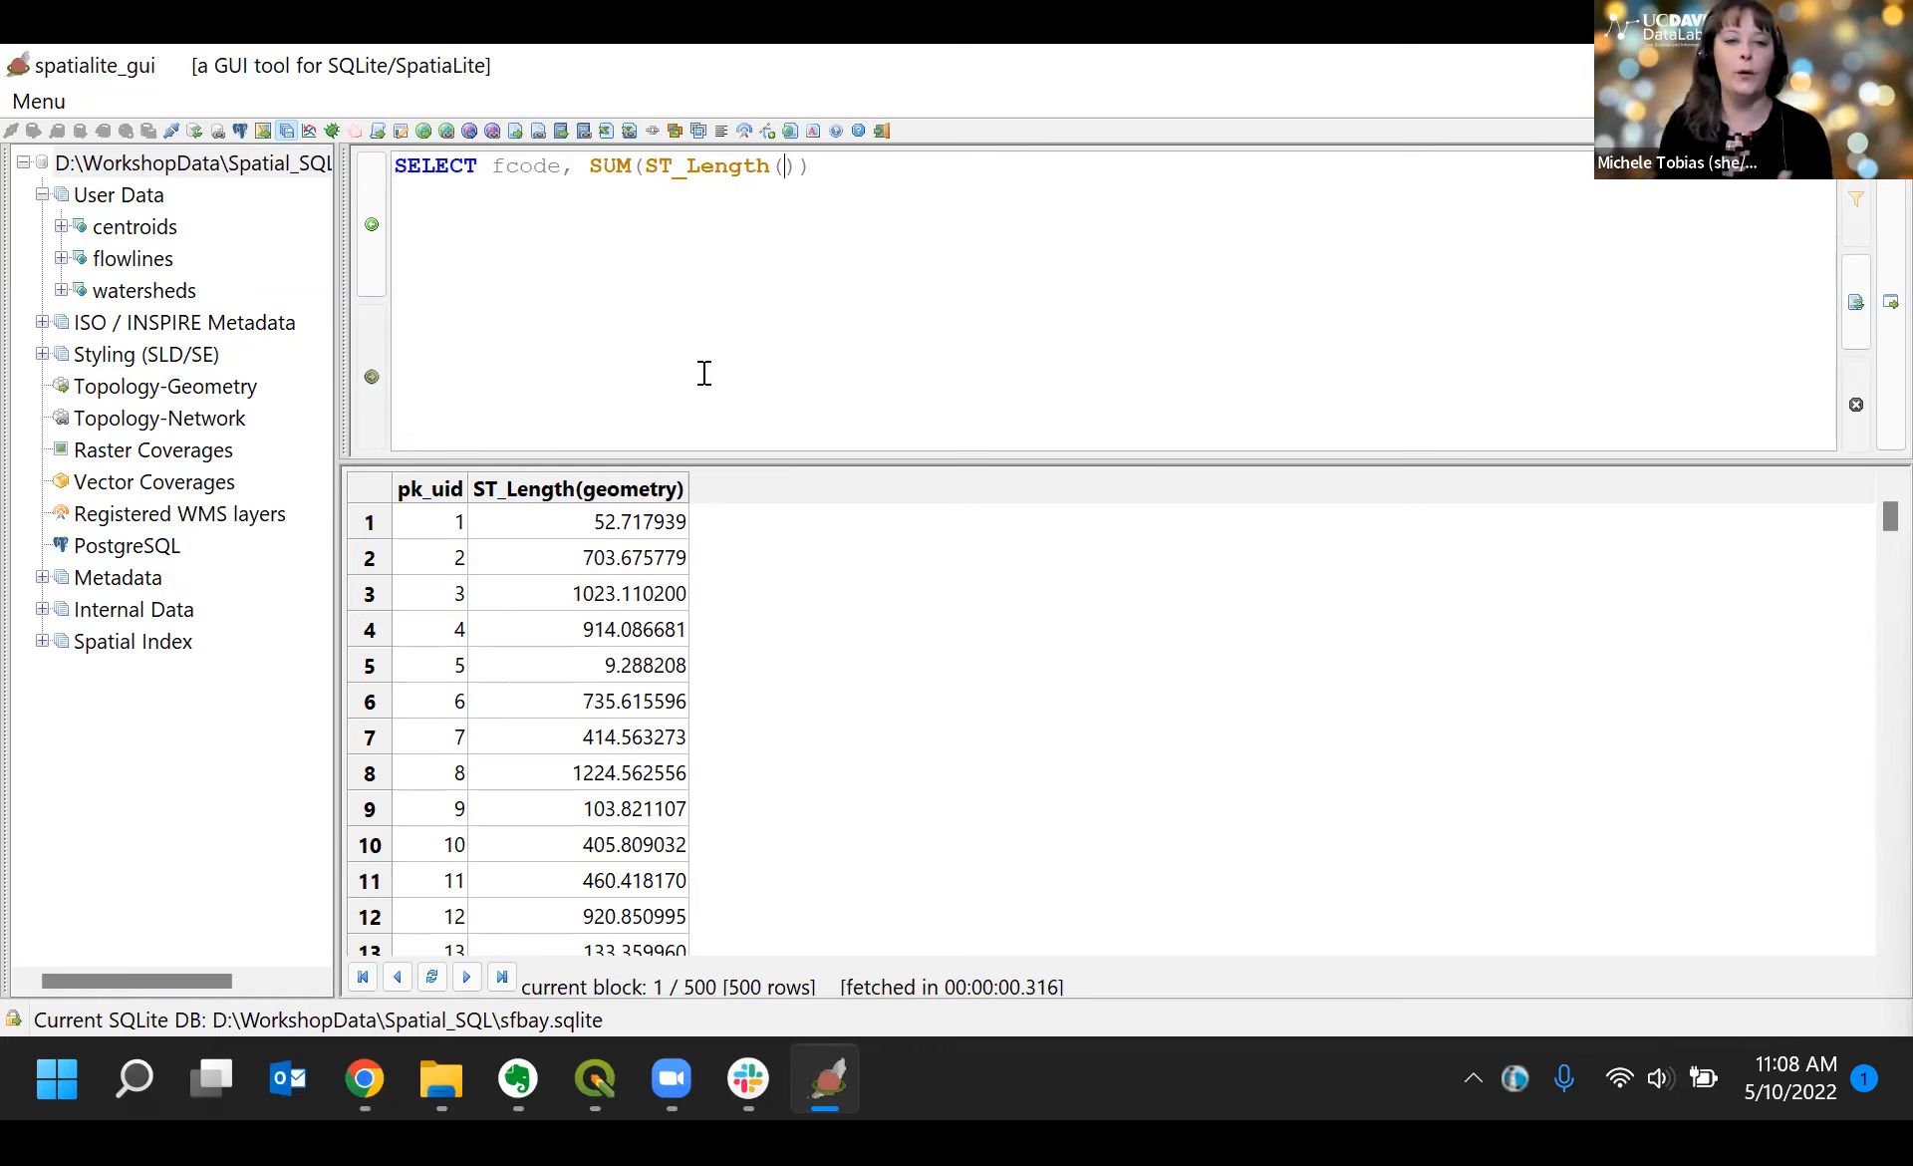
{"action": "type", "text": "geometry"}
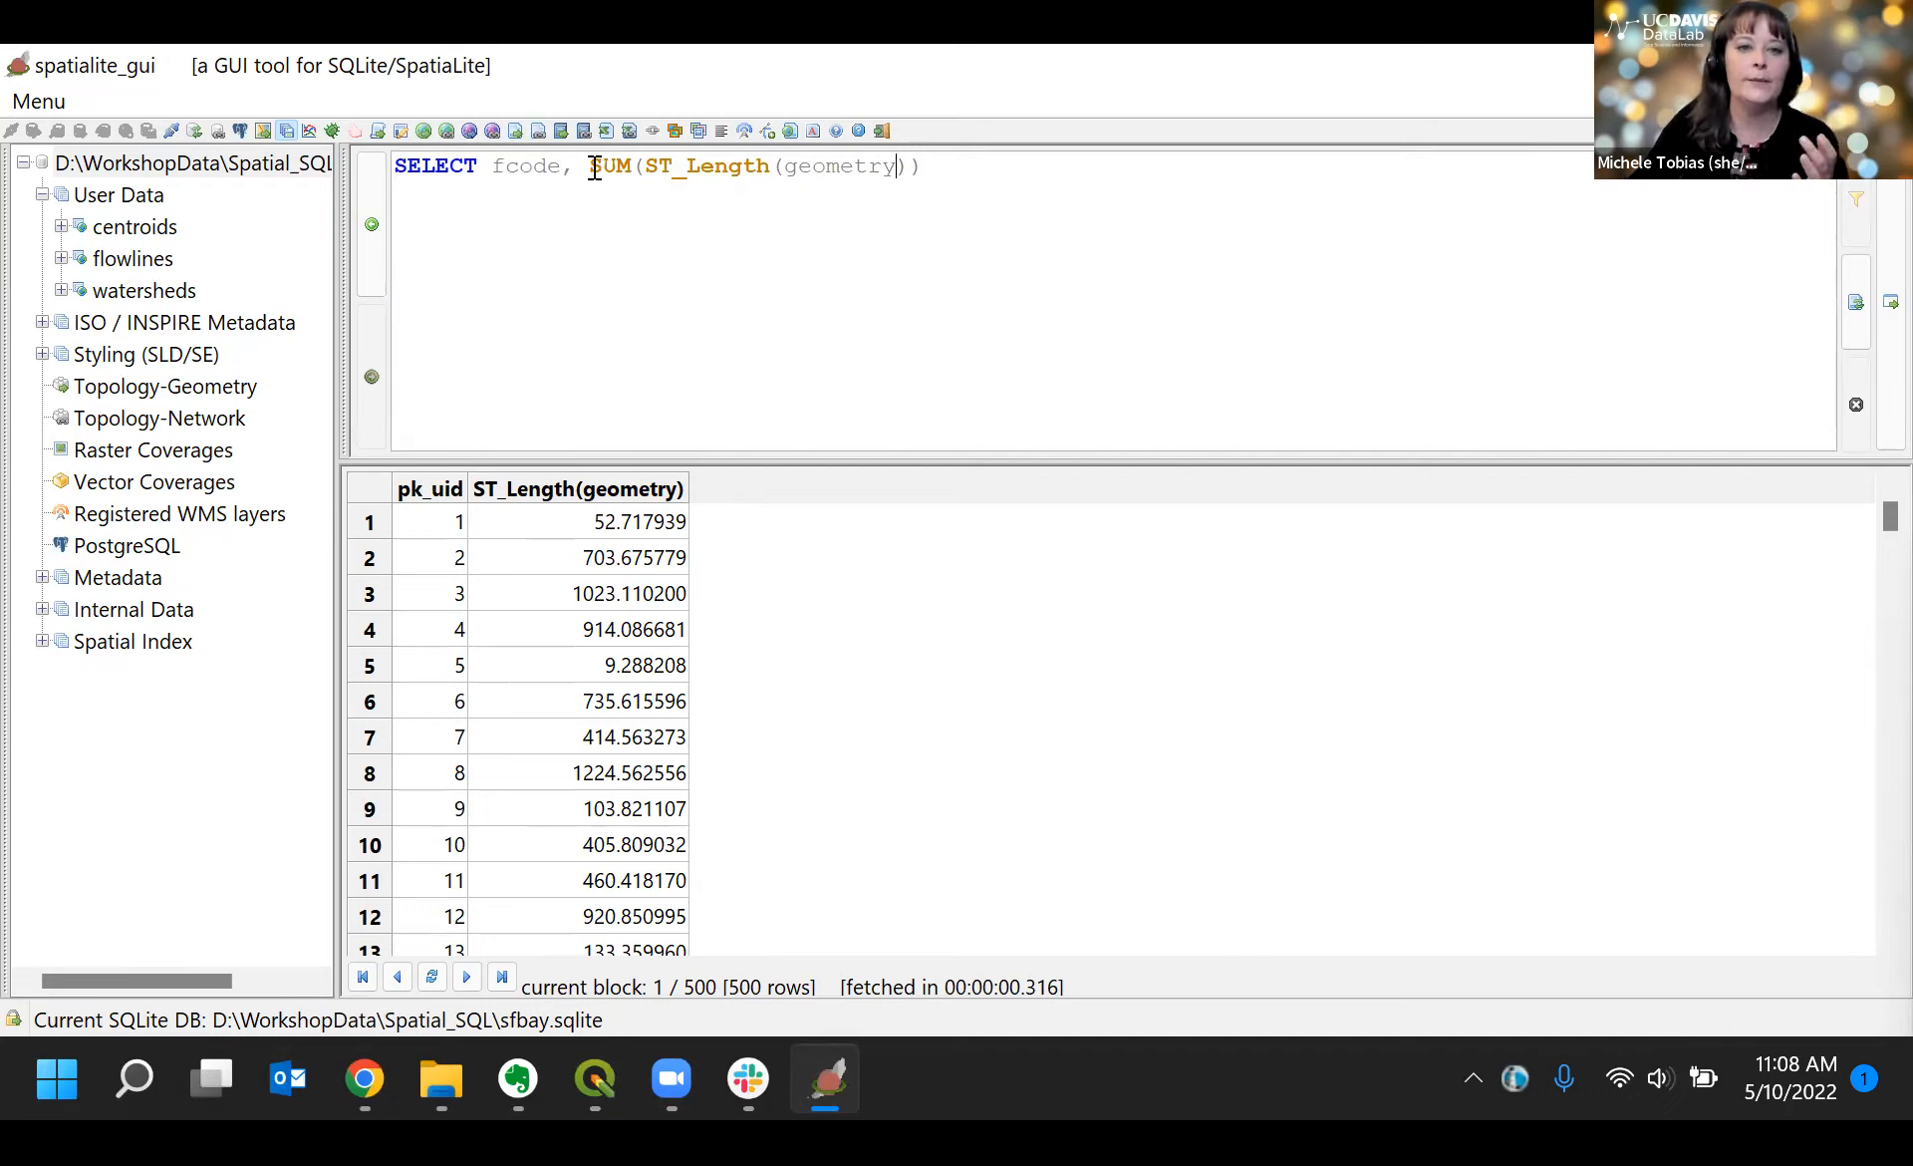
{"action": "left_click_drag", "start_coordinate": [589, 168], "coordinate": [923, 166]}
{"action": "left_click", "coordinate": [923, 166]}
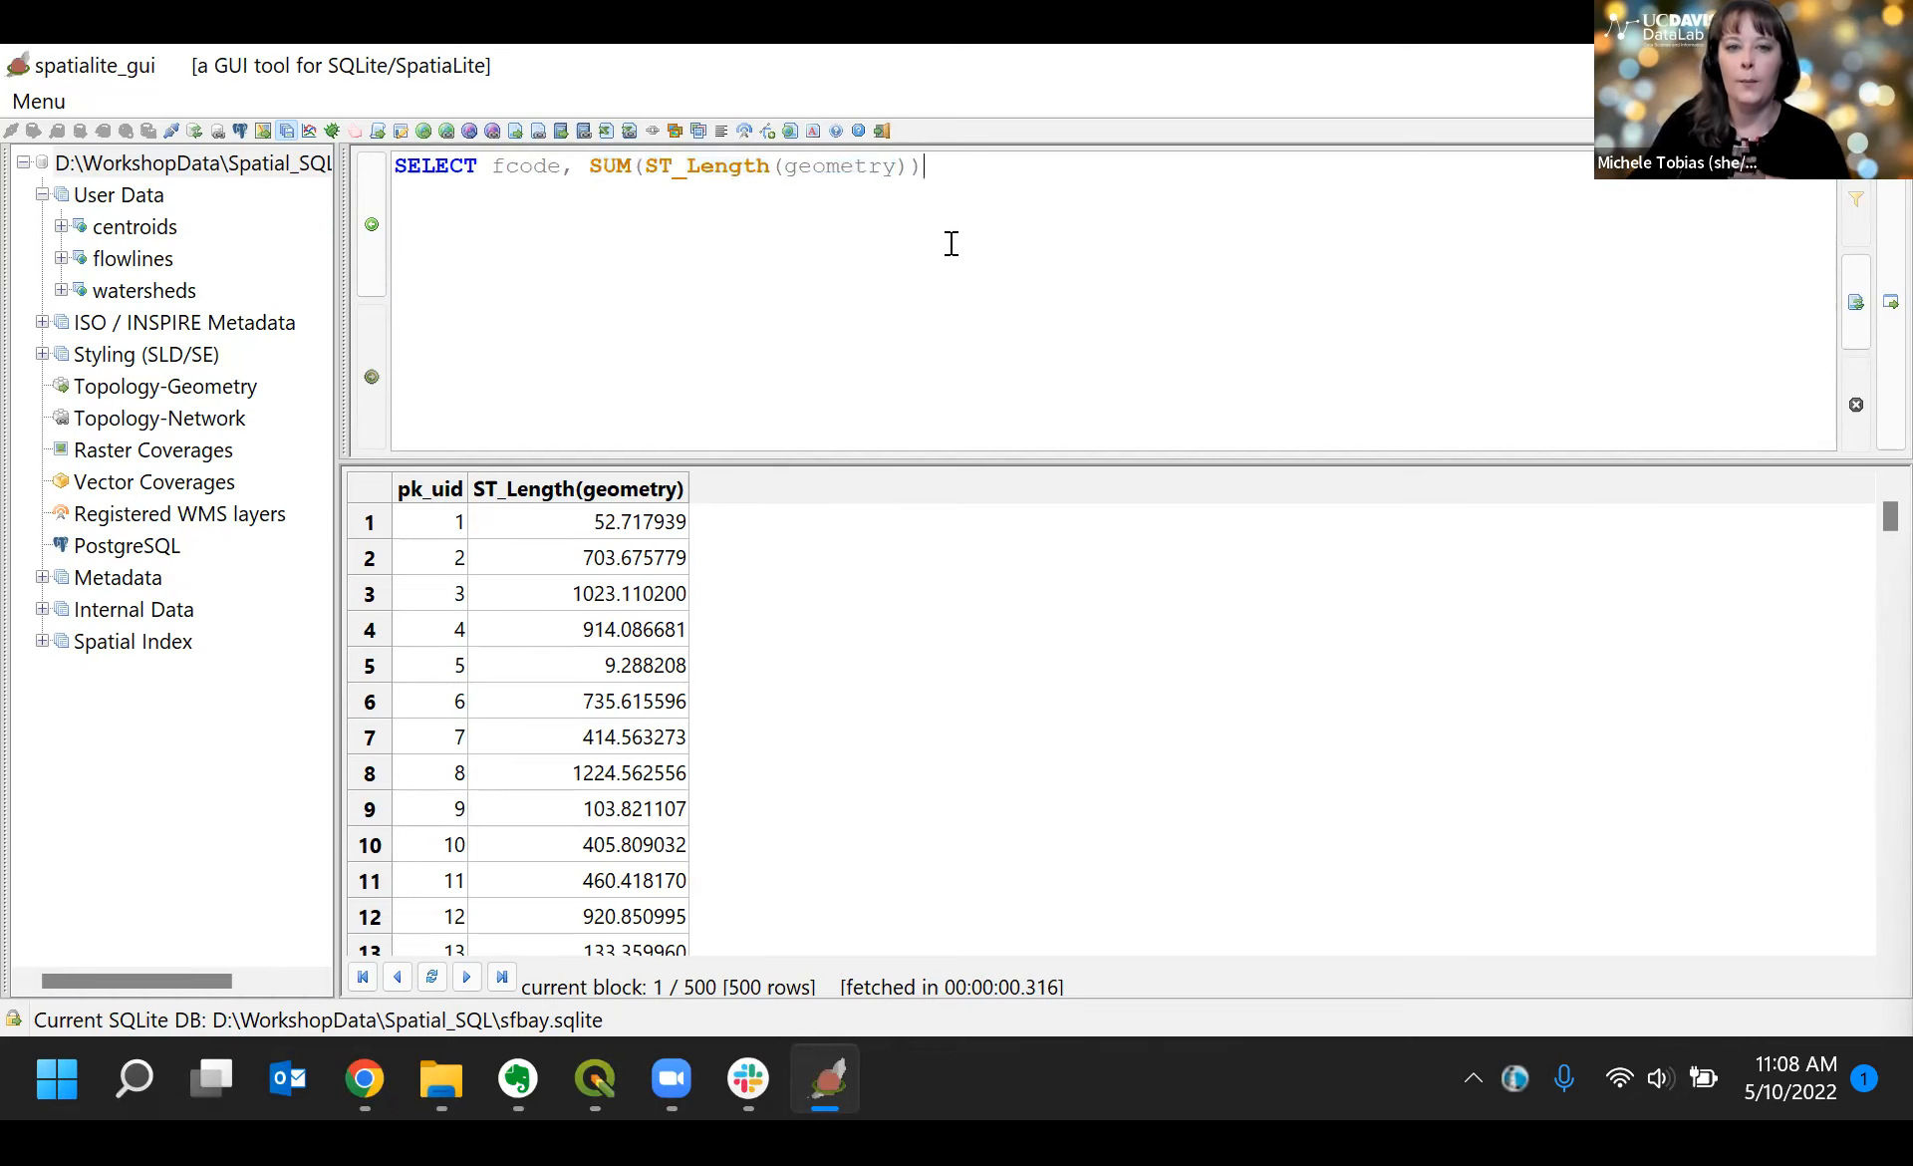
Step: Complete the query with FROM flowlines GROUP BY fcode; then run it and inspect the first summed length
{"action": "type", "text": "FROM"}
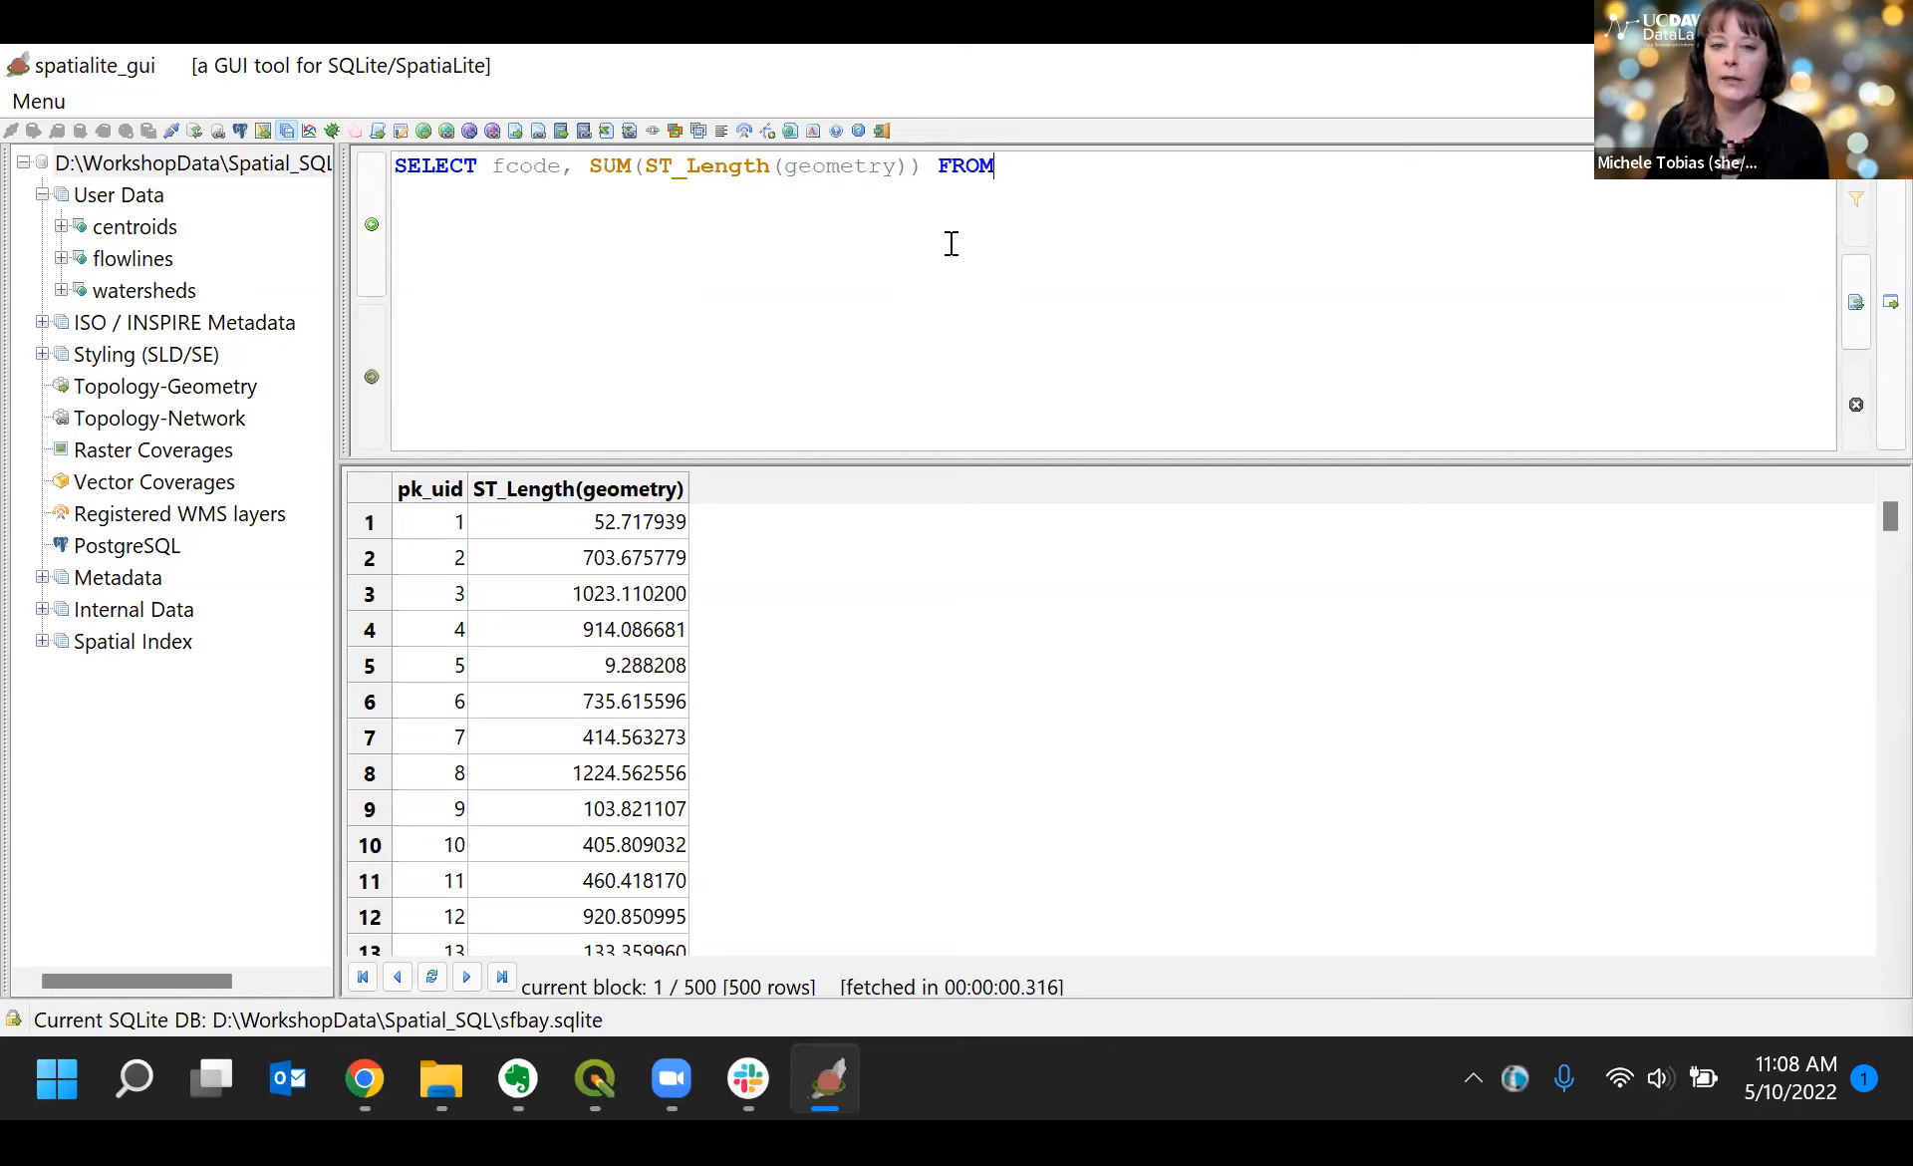
{"action": "type", "text": " flowl"}
{"action": "type", "text": "ines"}
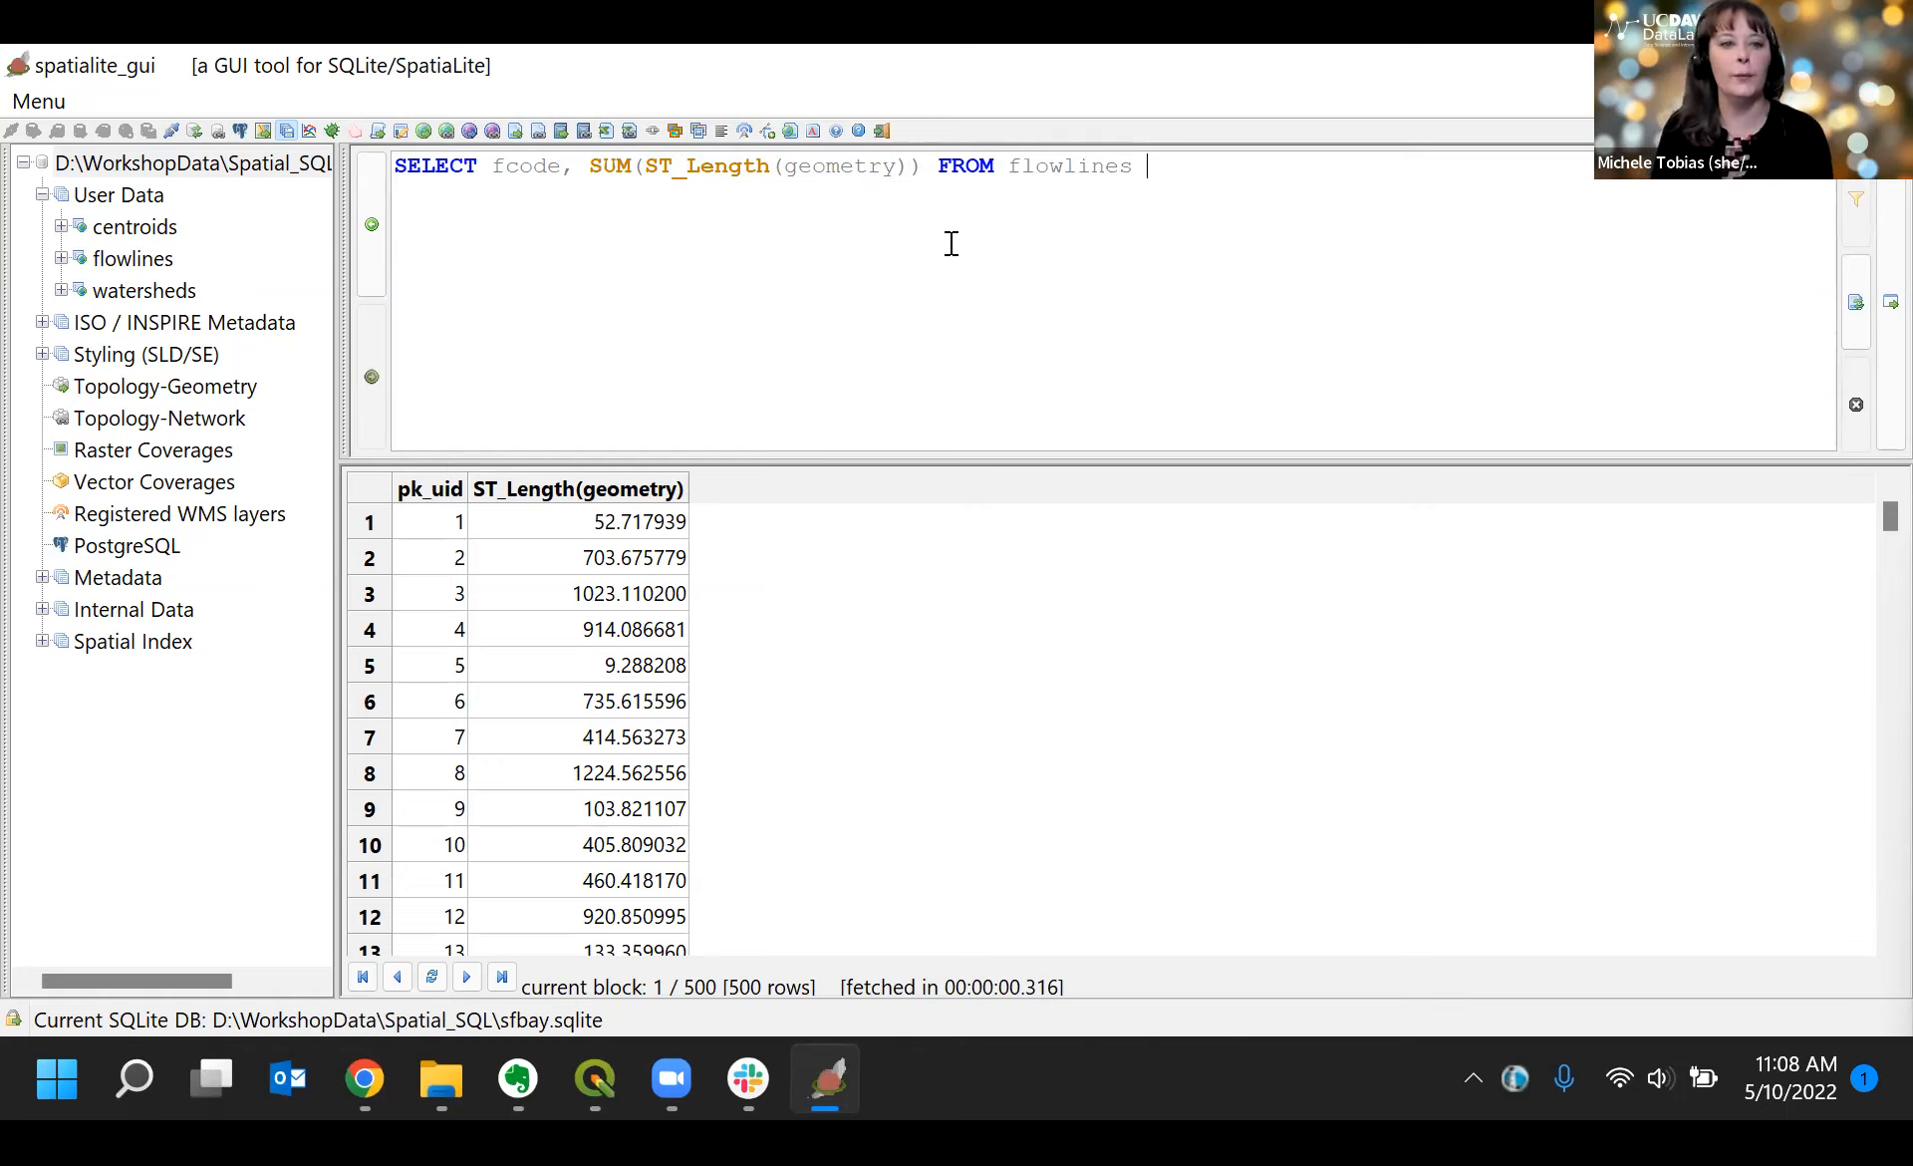
{"action": "type", "text": "GROUP BY fcode;"}
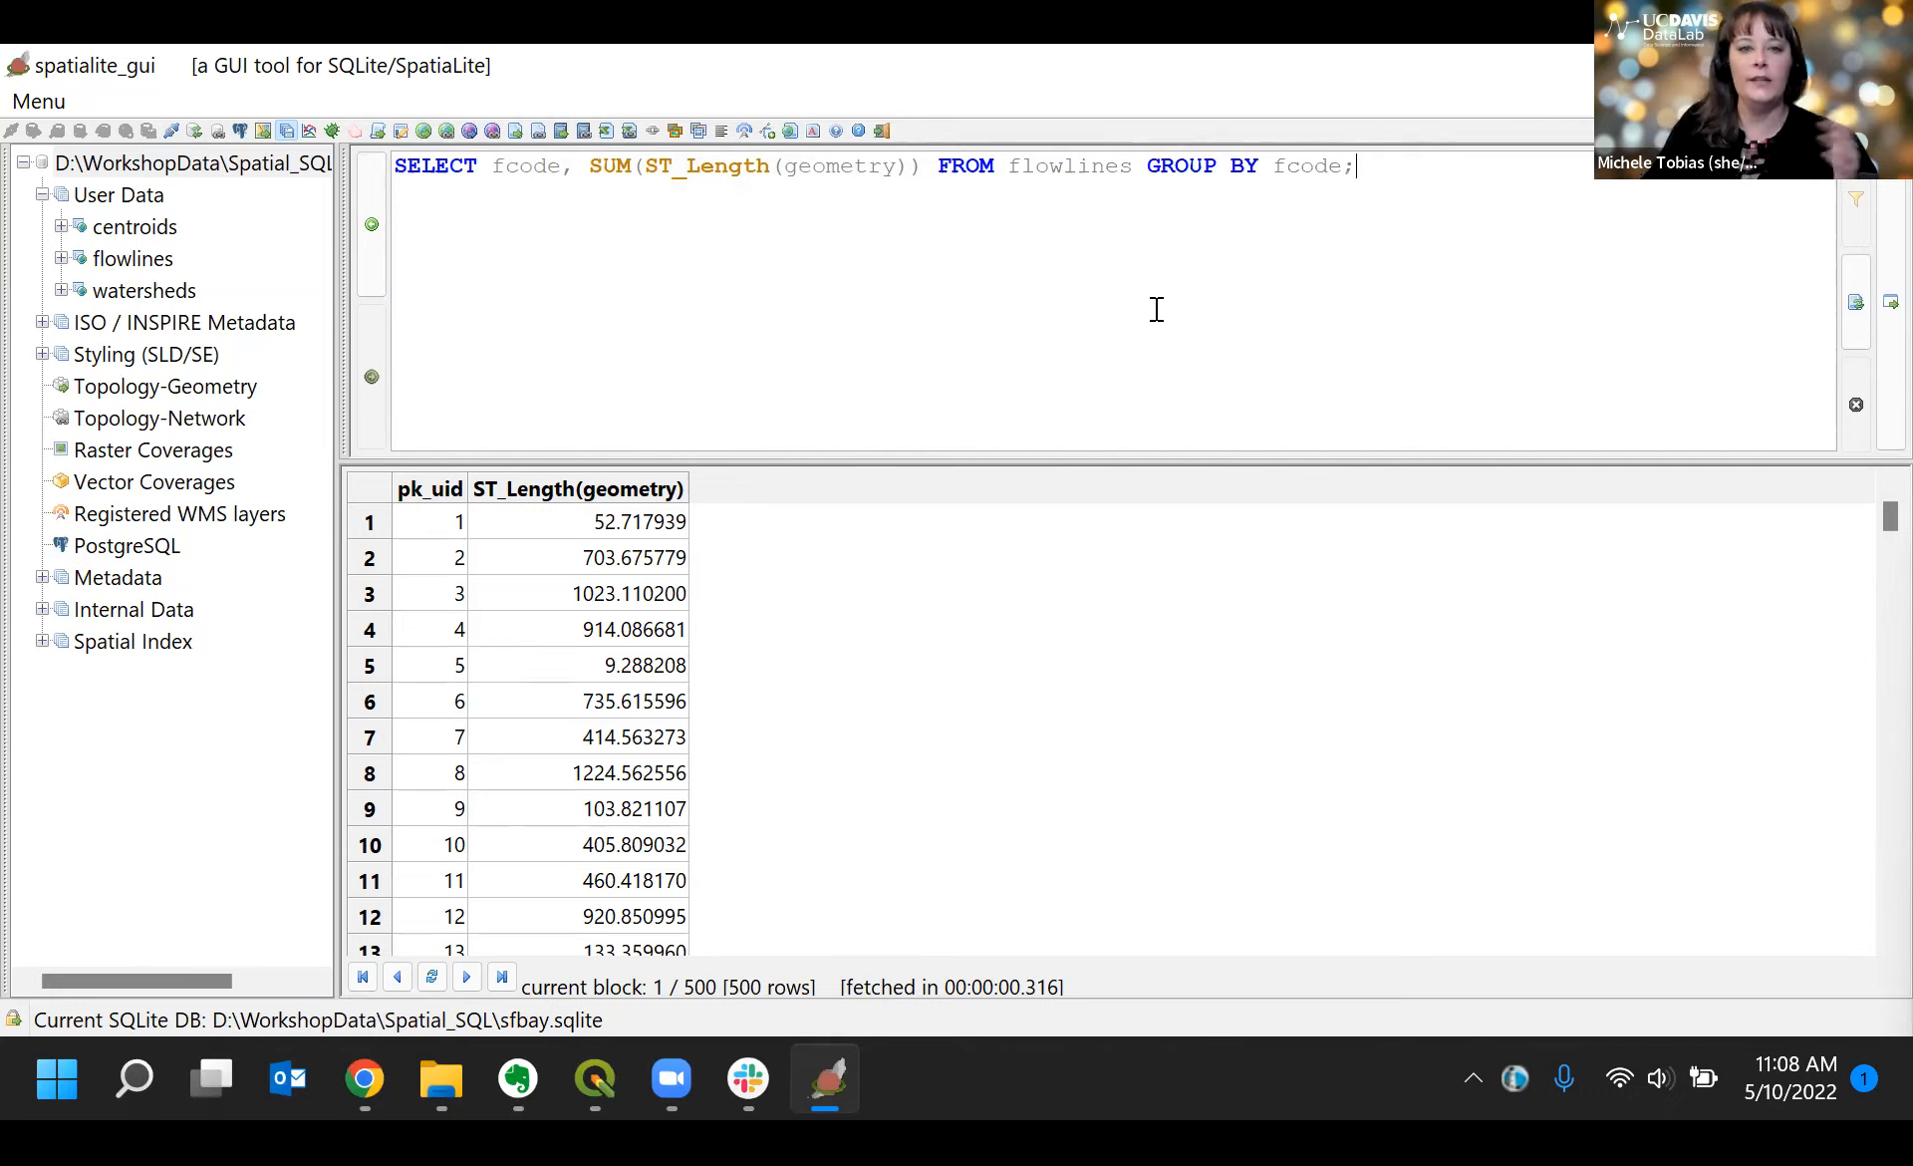
{"action": "left_click", "coordinate": [1891, 304]}
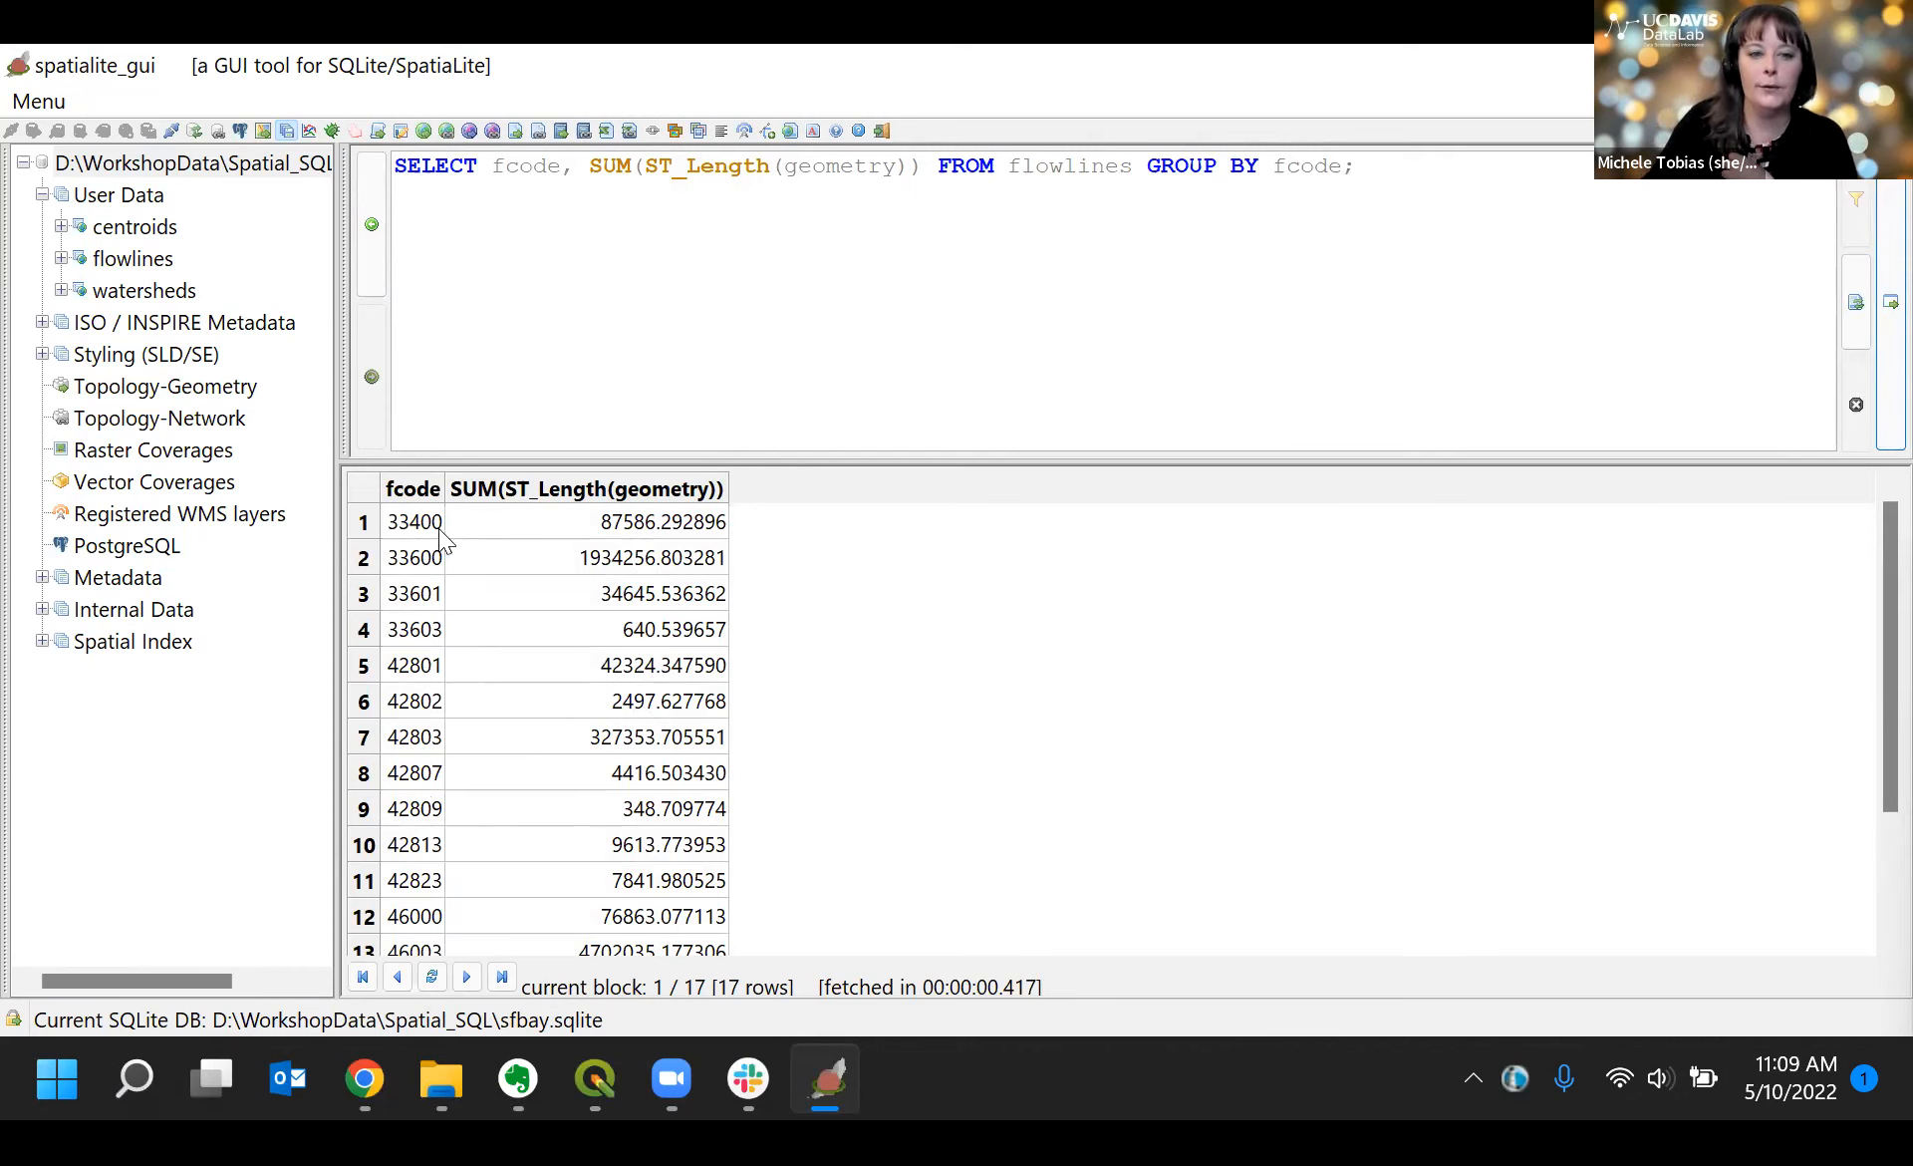
{"action": "left_click", "coordinate": [632, 531]}
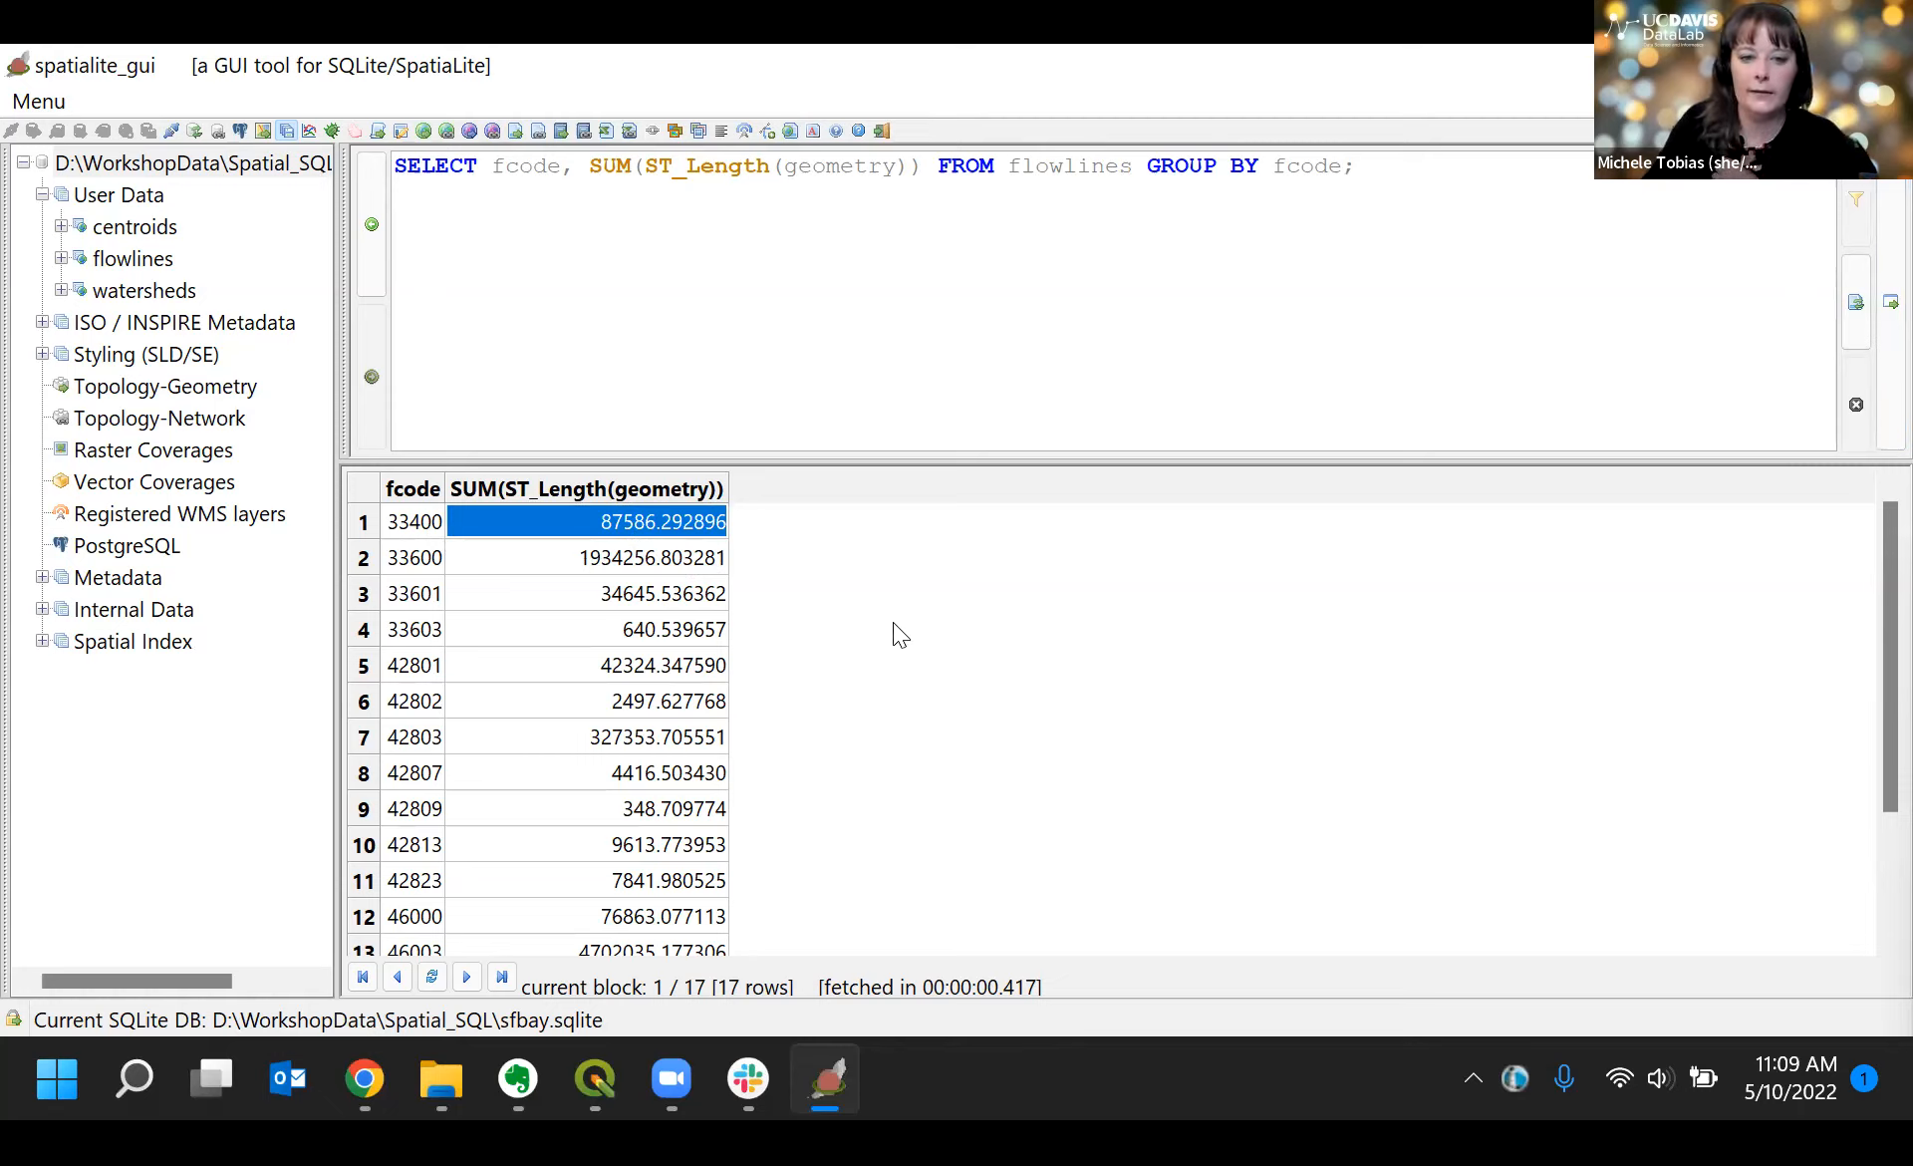
{"action": "left_click", "coordinate": [566, 521]}
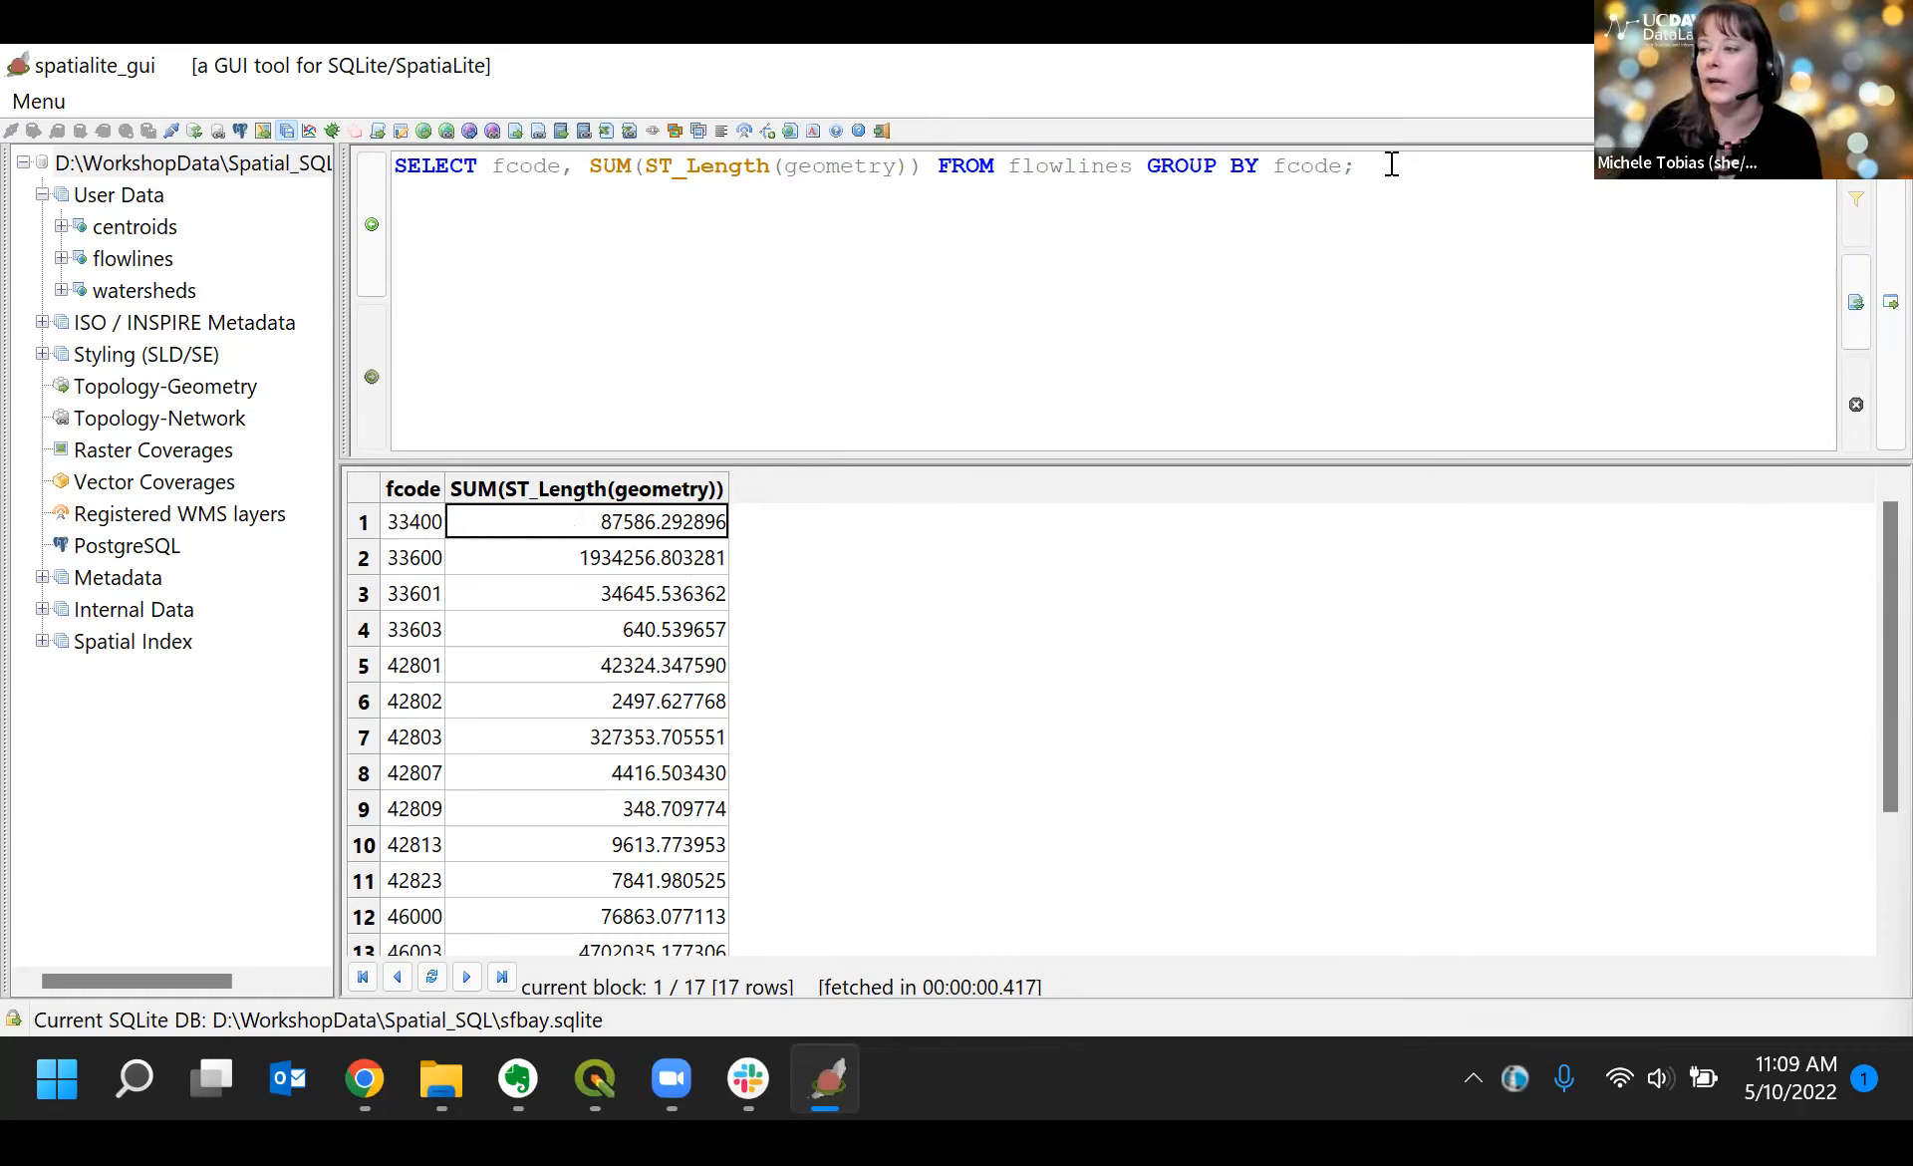
Step: Replace the query with SELECT * FROM watersheds; run it and view the table's columns through to geometry
{"action": "left_click_drag", "start_coordinate": [1406, 166], "coordinate": [395, 165]}
{"action": "key", "text": "BackSpace"}
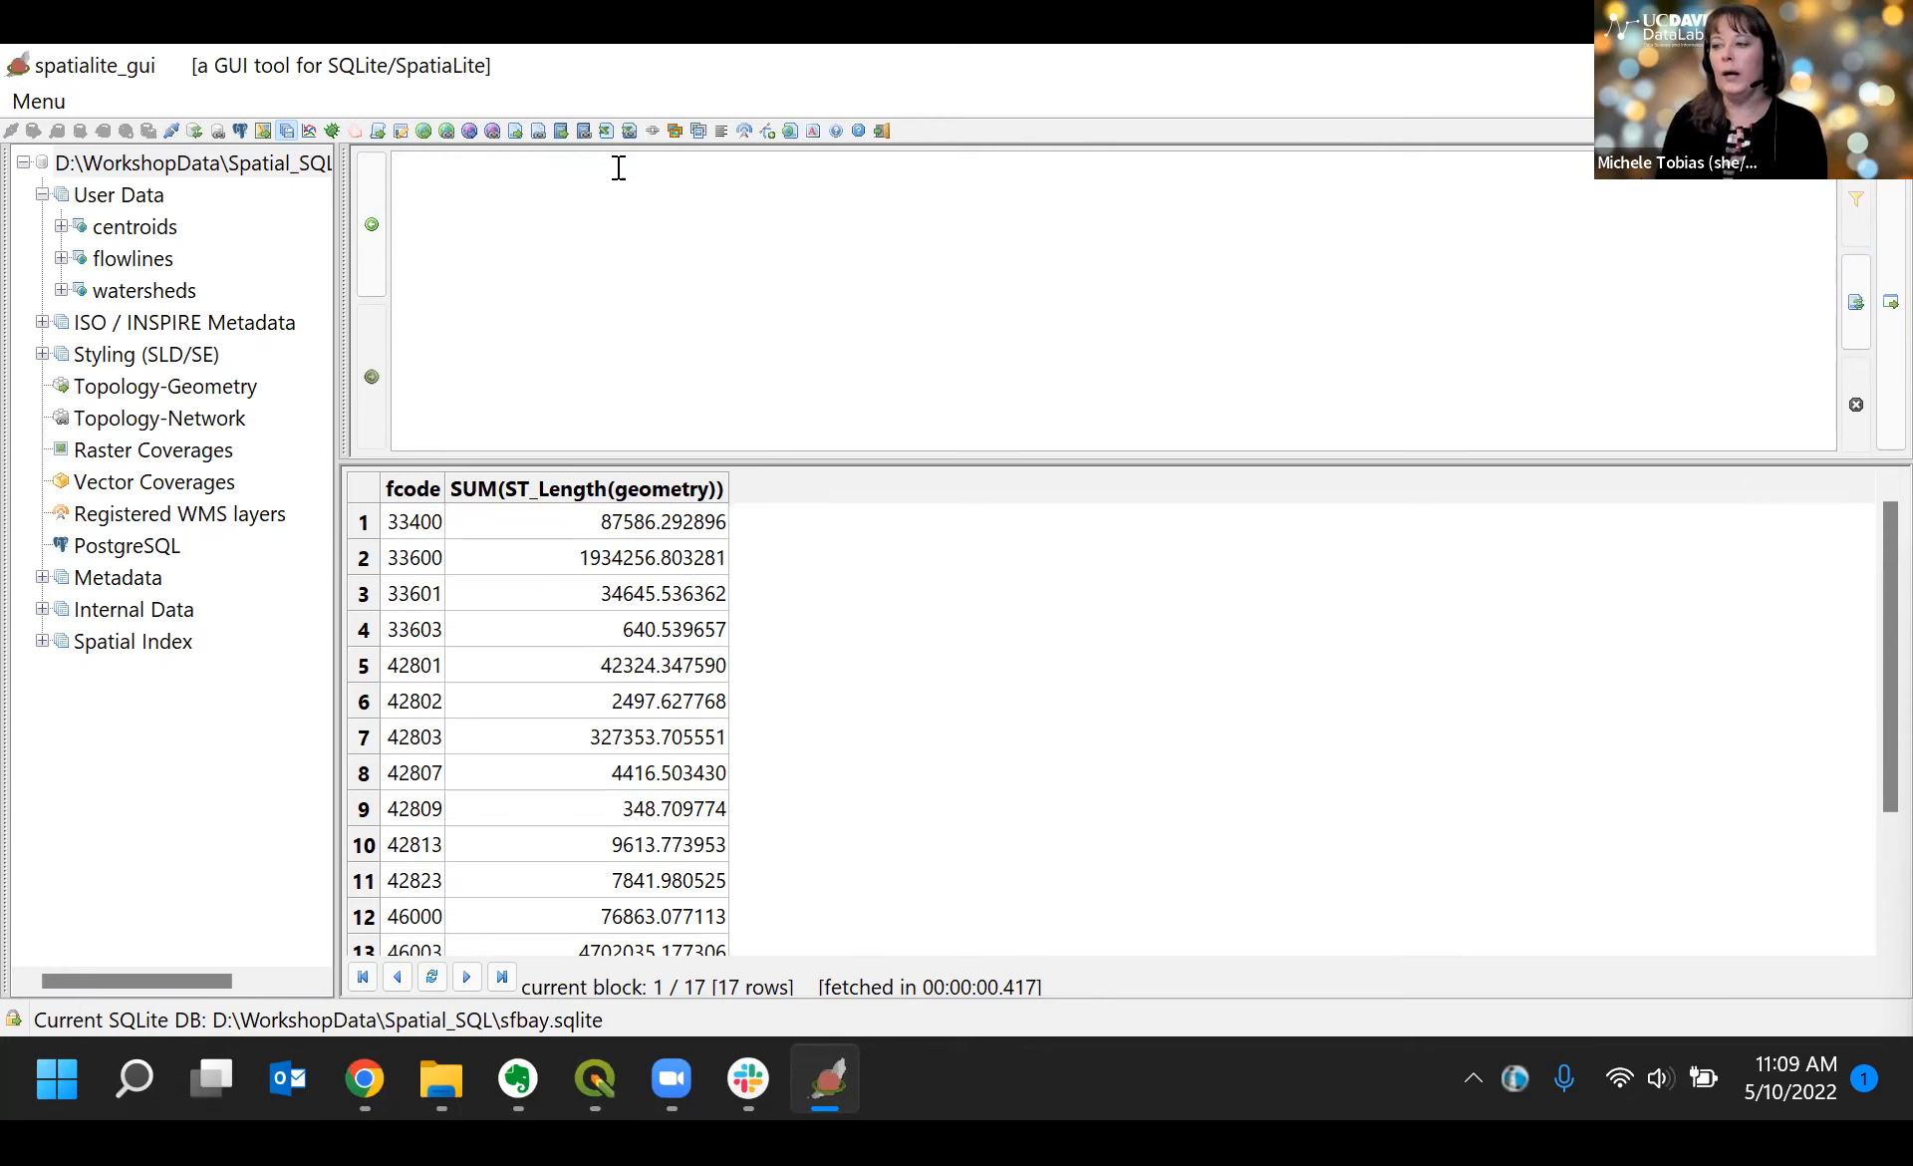
{"action": "type", "text": "SELEC"}
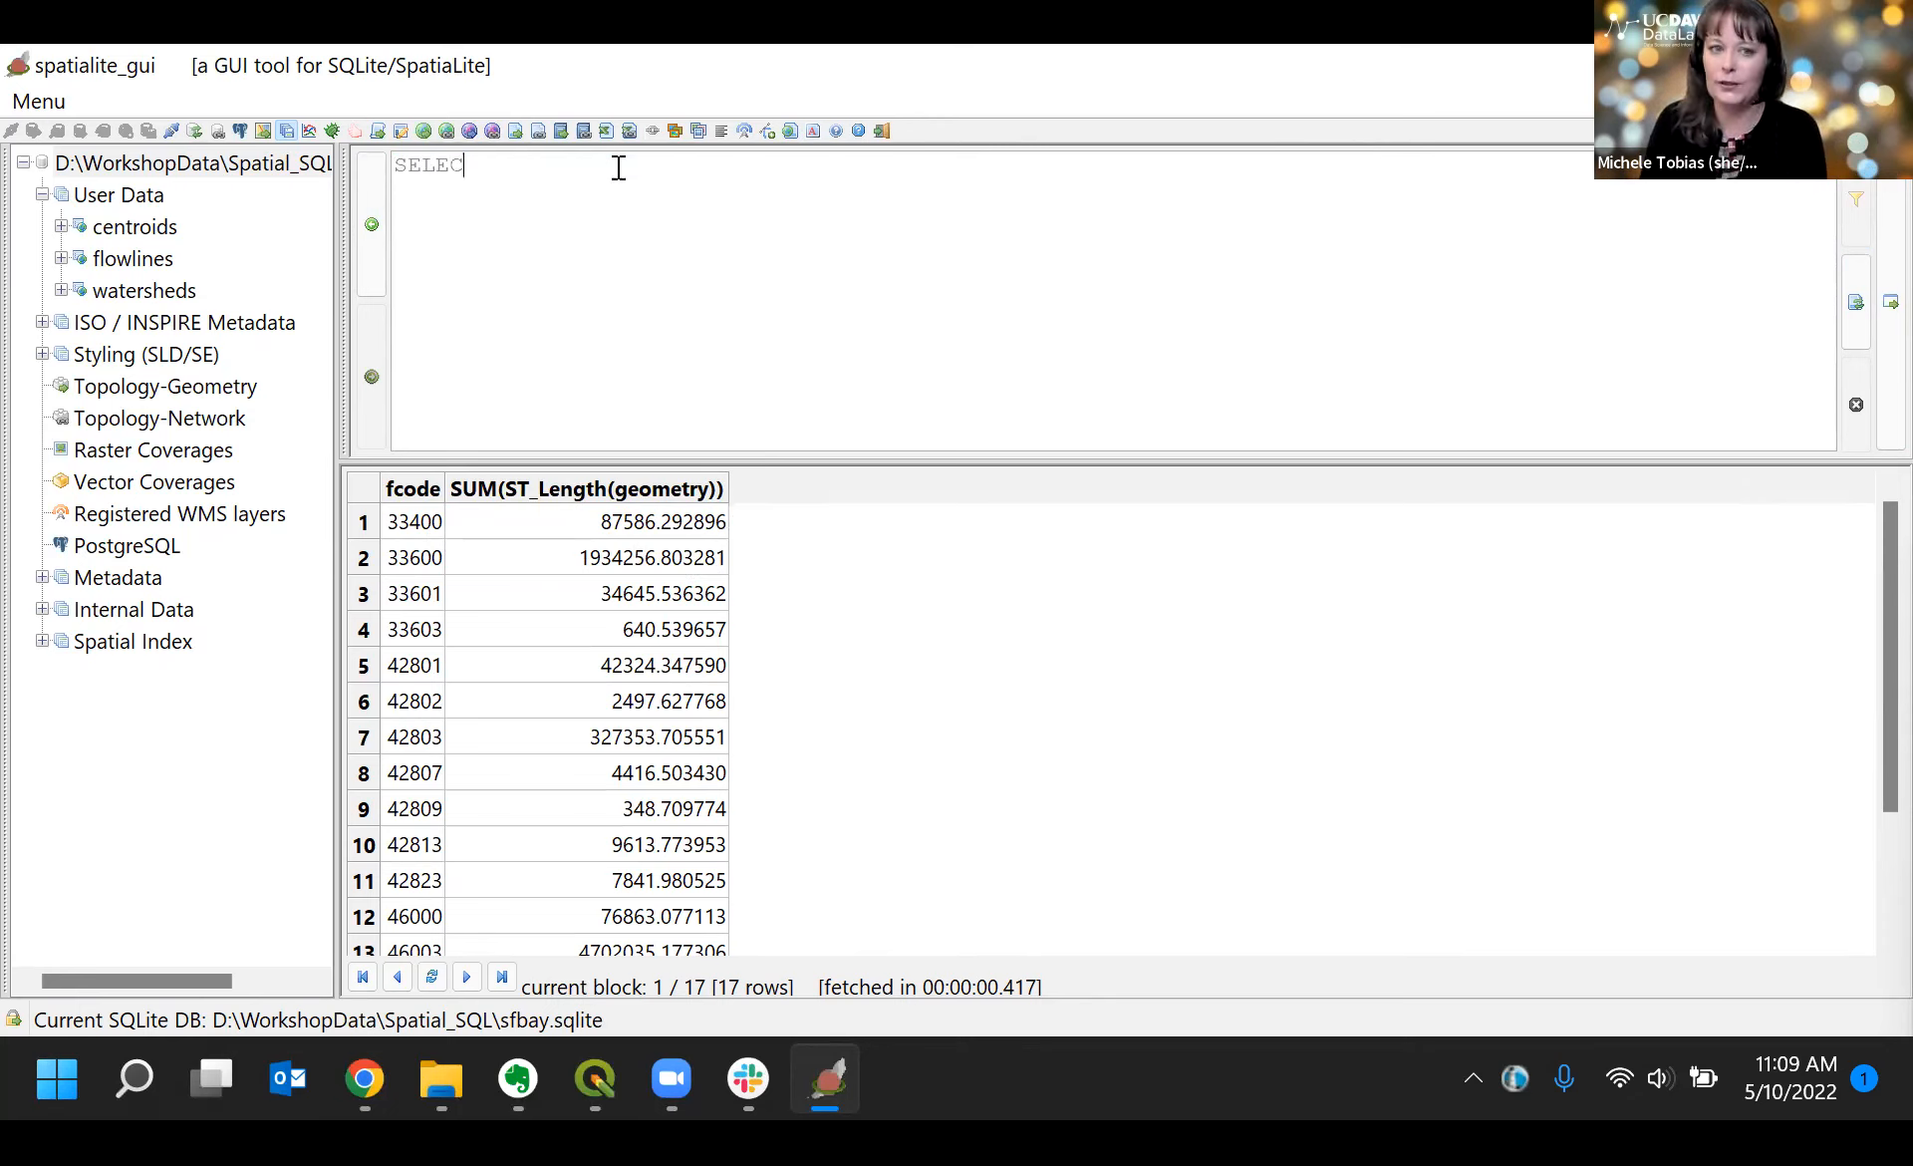
{"action": "type", "text": "T * FROM watersheds;"}
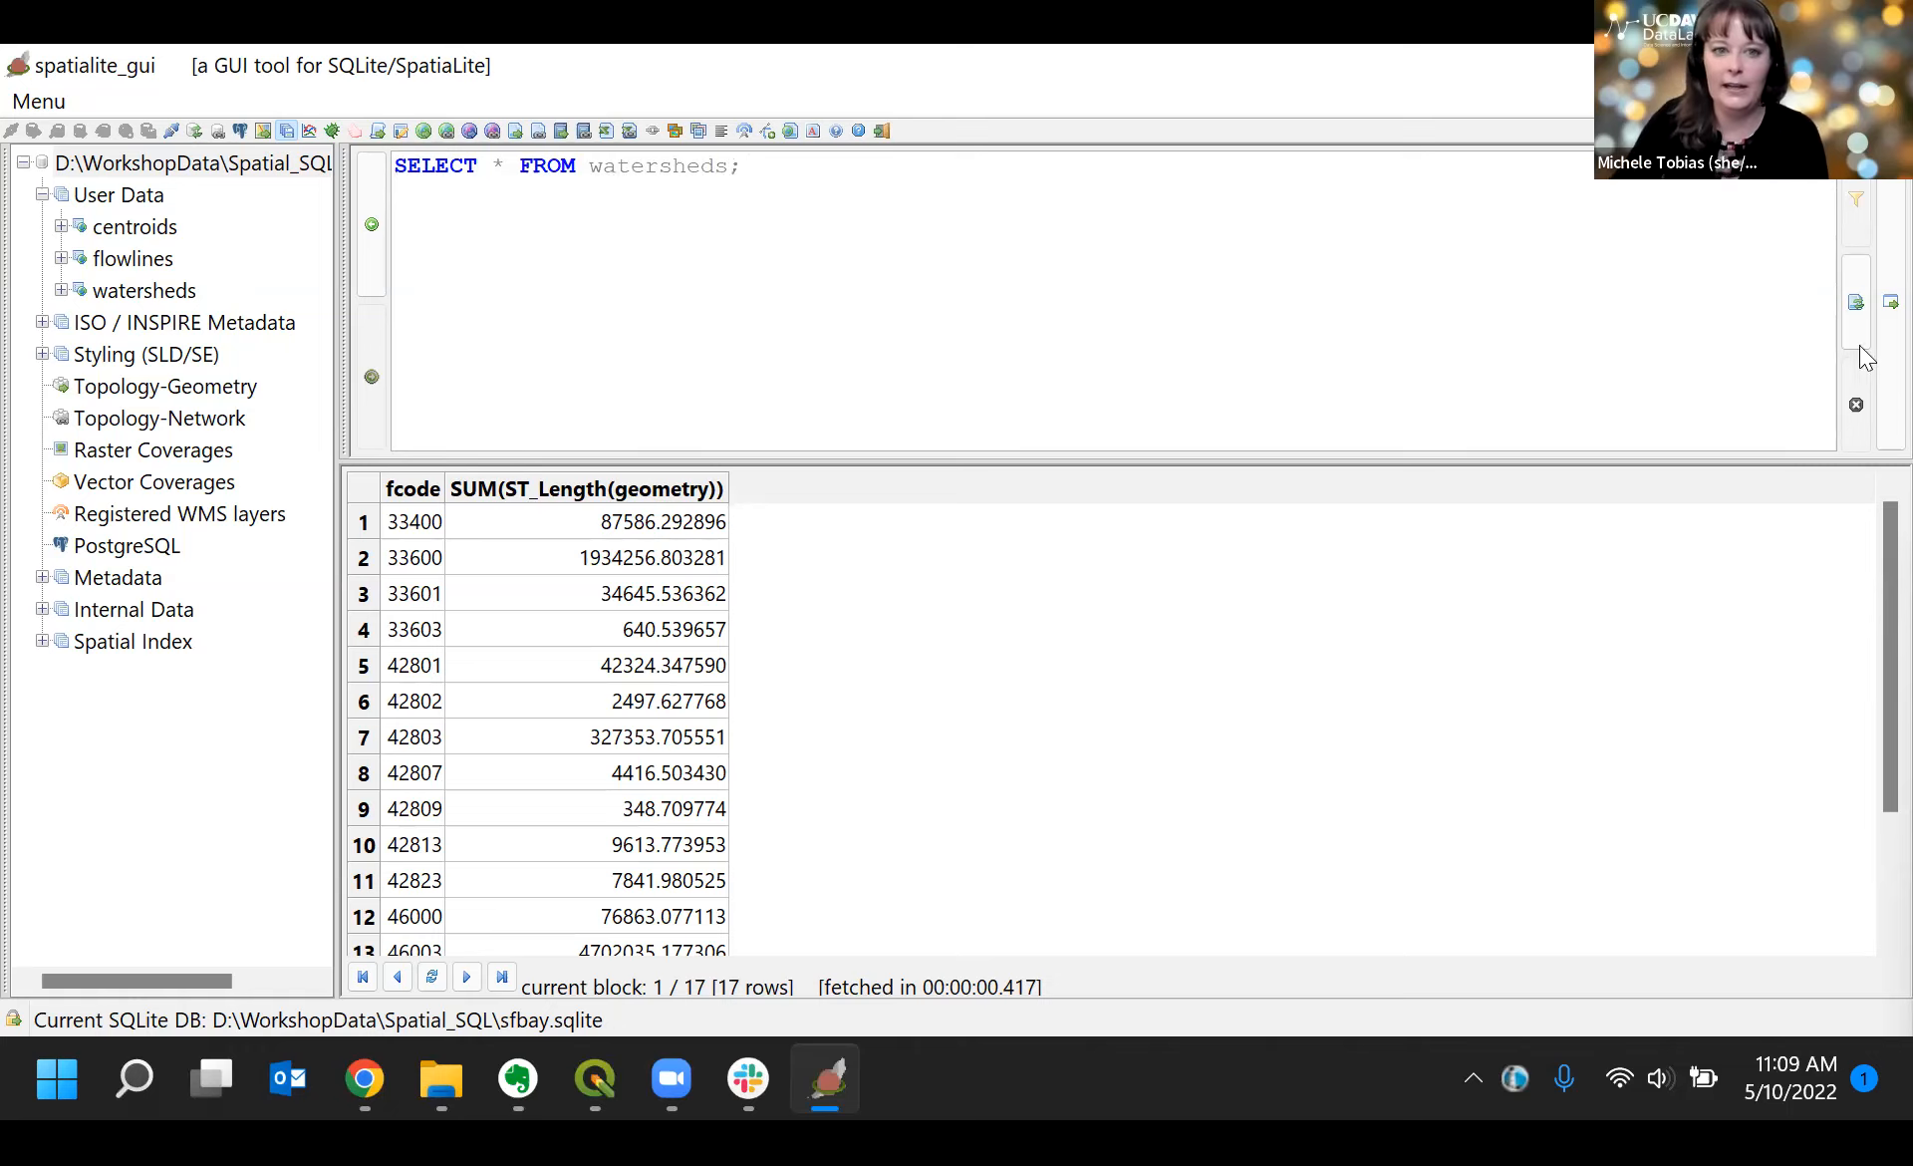
{"action": "left_click", "coordinate": [1856, 302]}
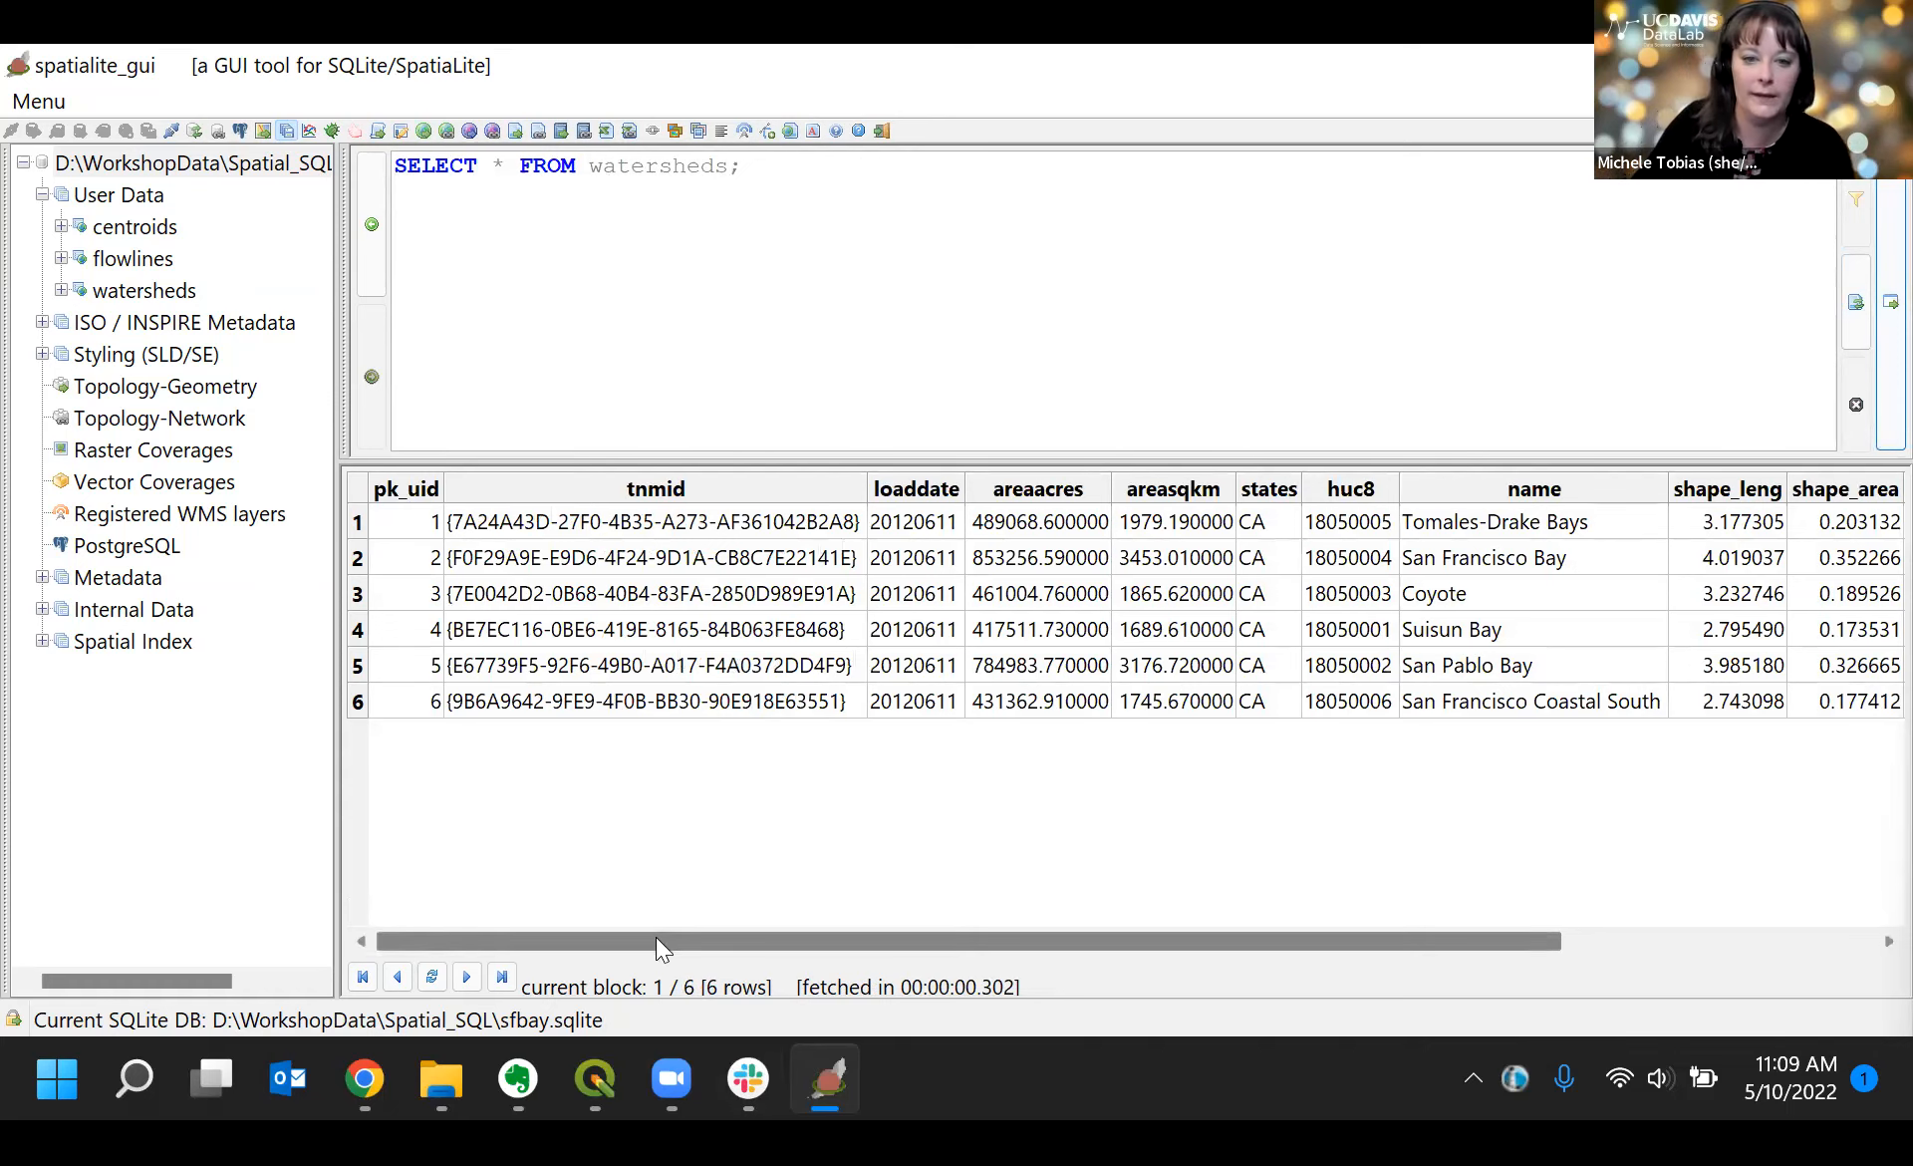
{"action": "left_click_drag", "start_coordinate": [658, 936], "coordinate": [1038, 969]}
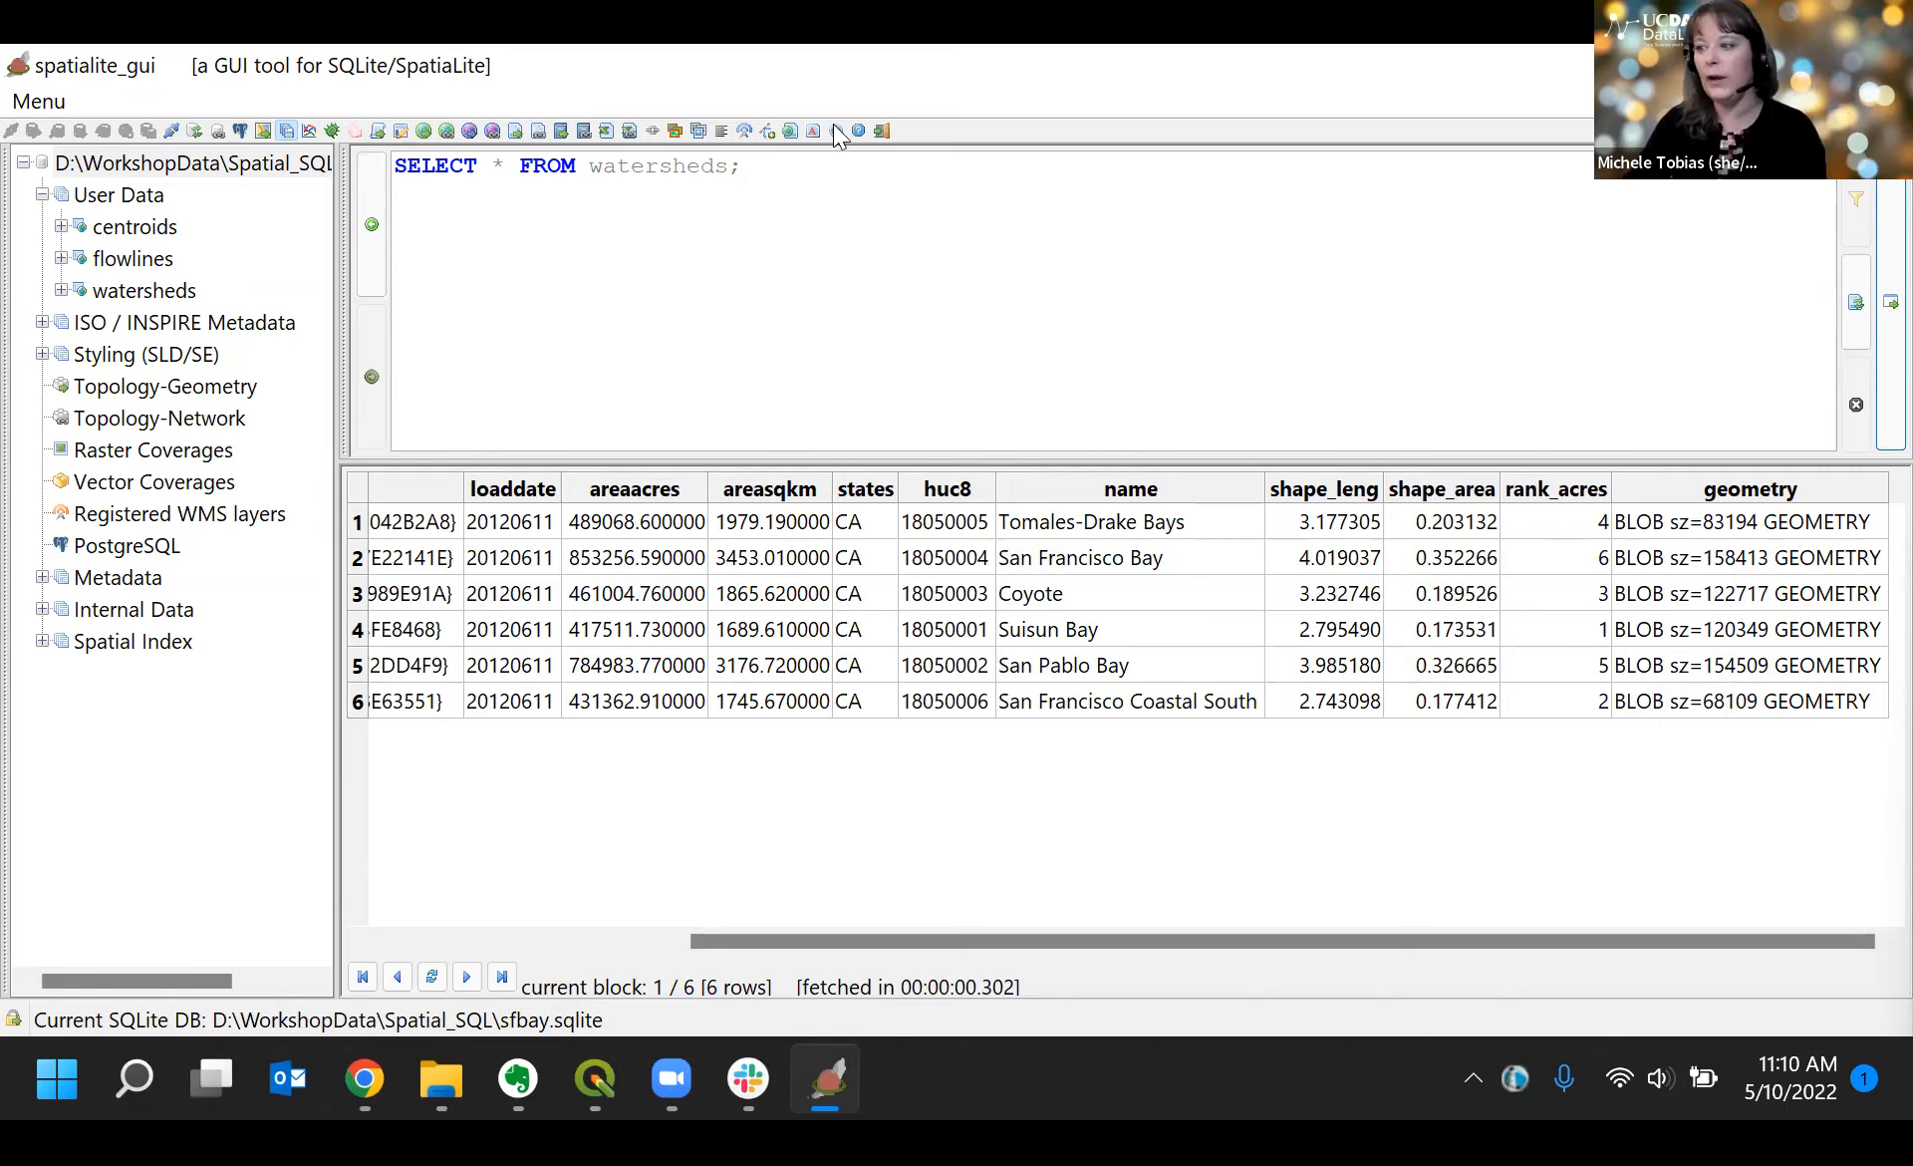
Step: Replace the asterisk in the watersheds query with name, ST_Area(geometry) and run it to calculate each watershed's area
{"action": "left_click", "coordinate": [733, 288]}
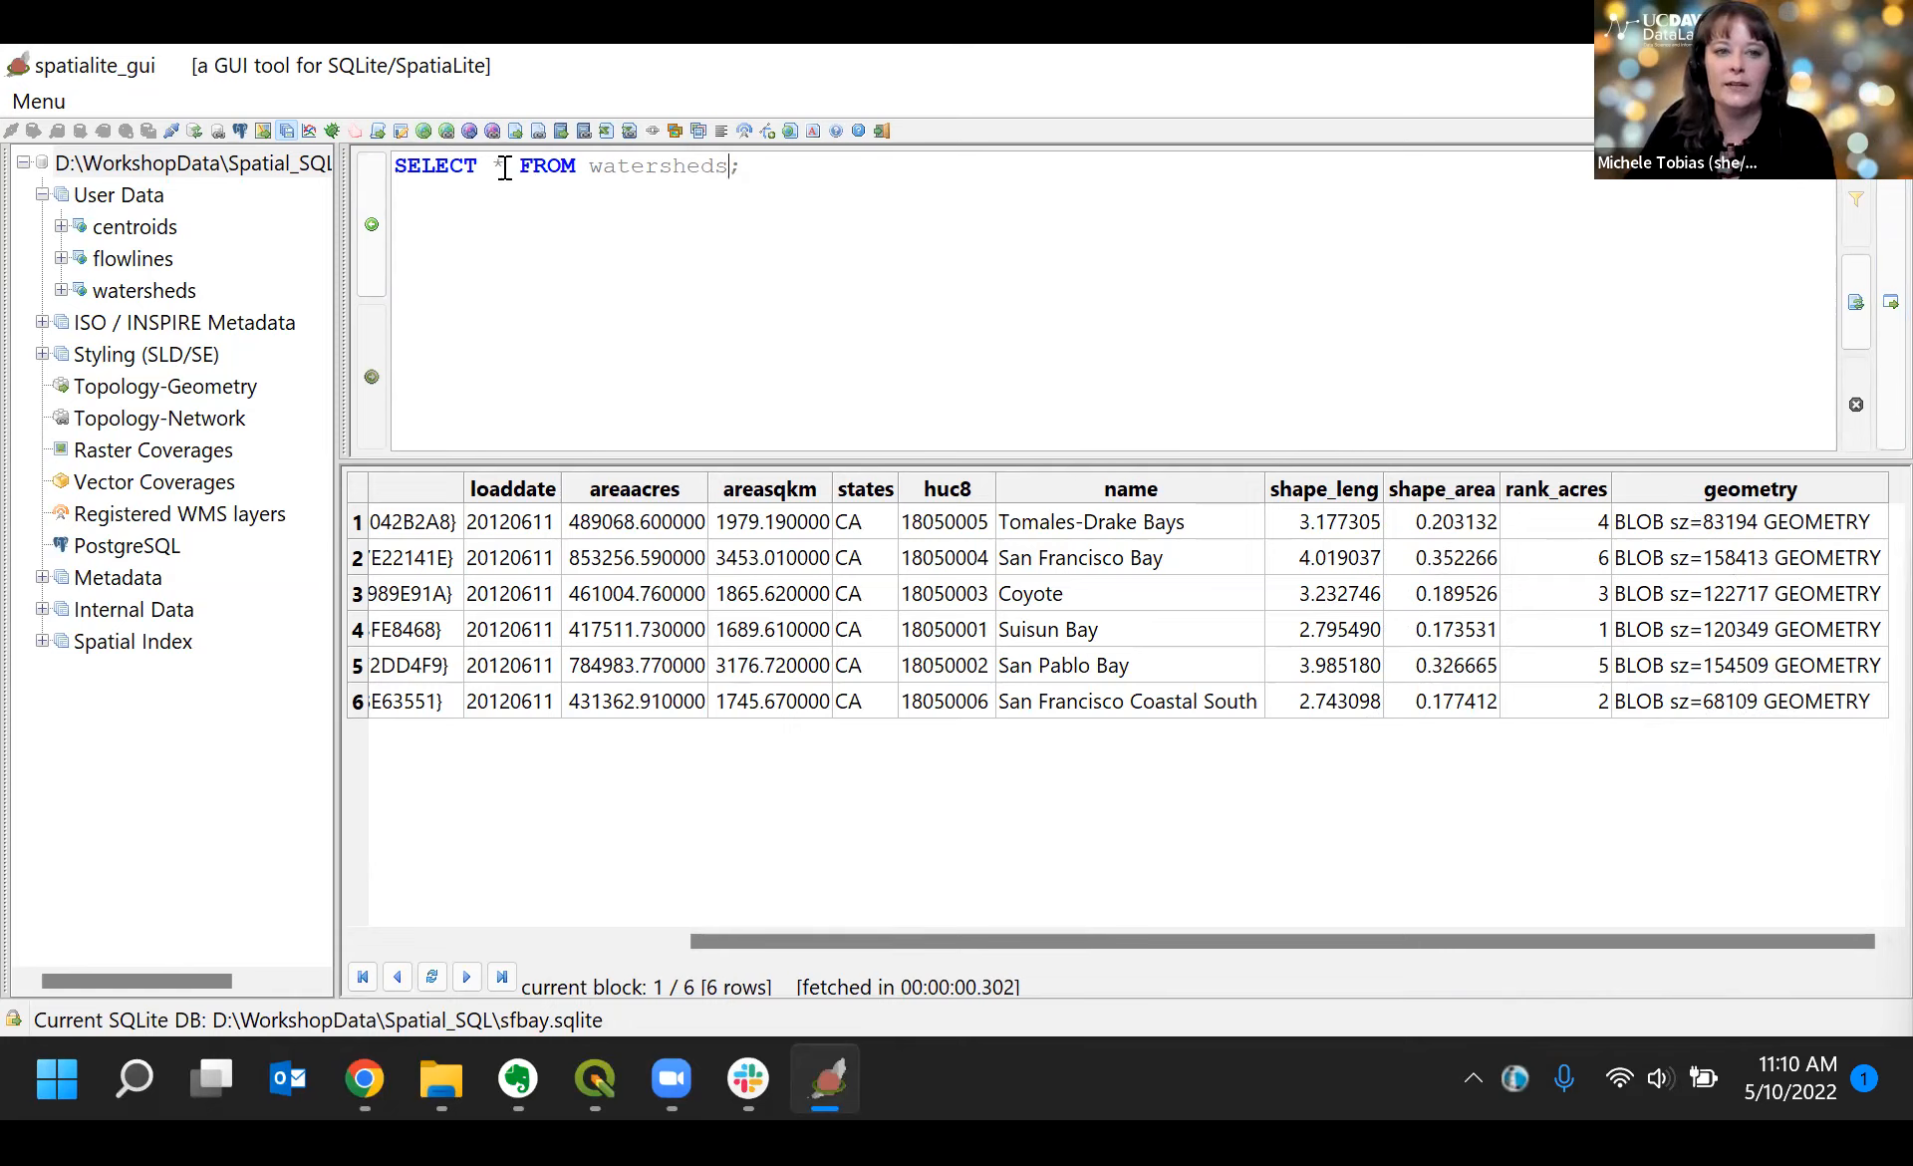
{"action": "key", "text": "BackSpace"}
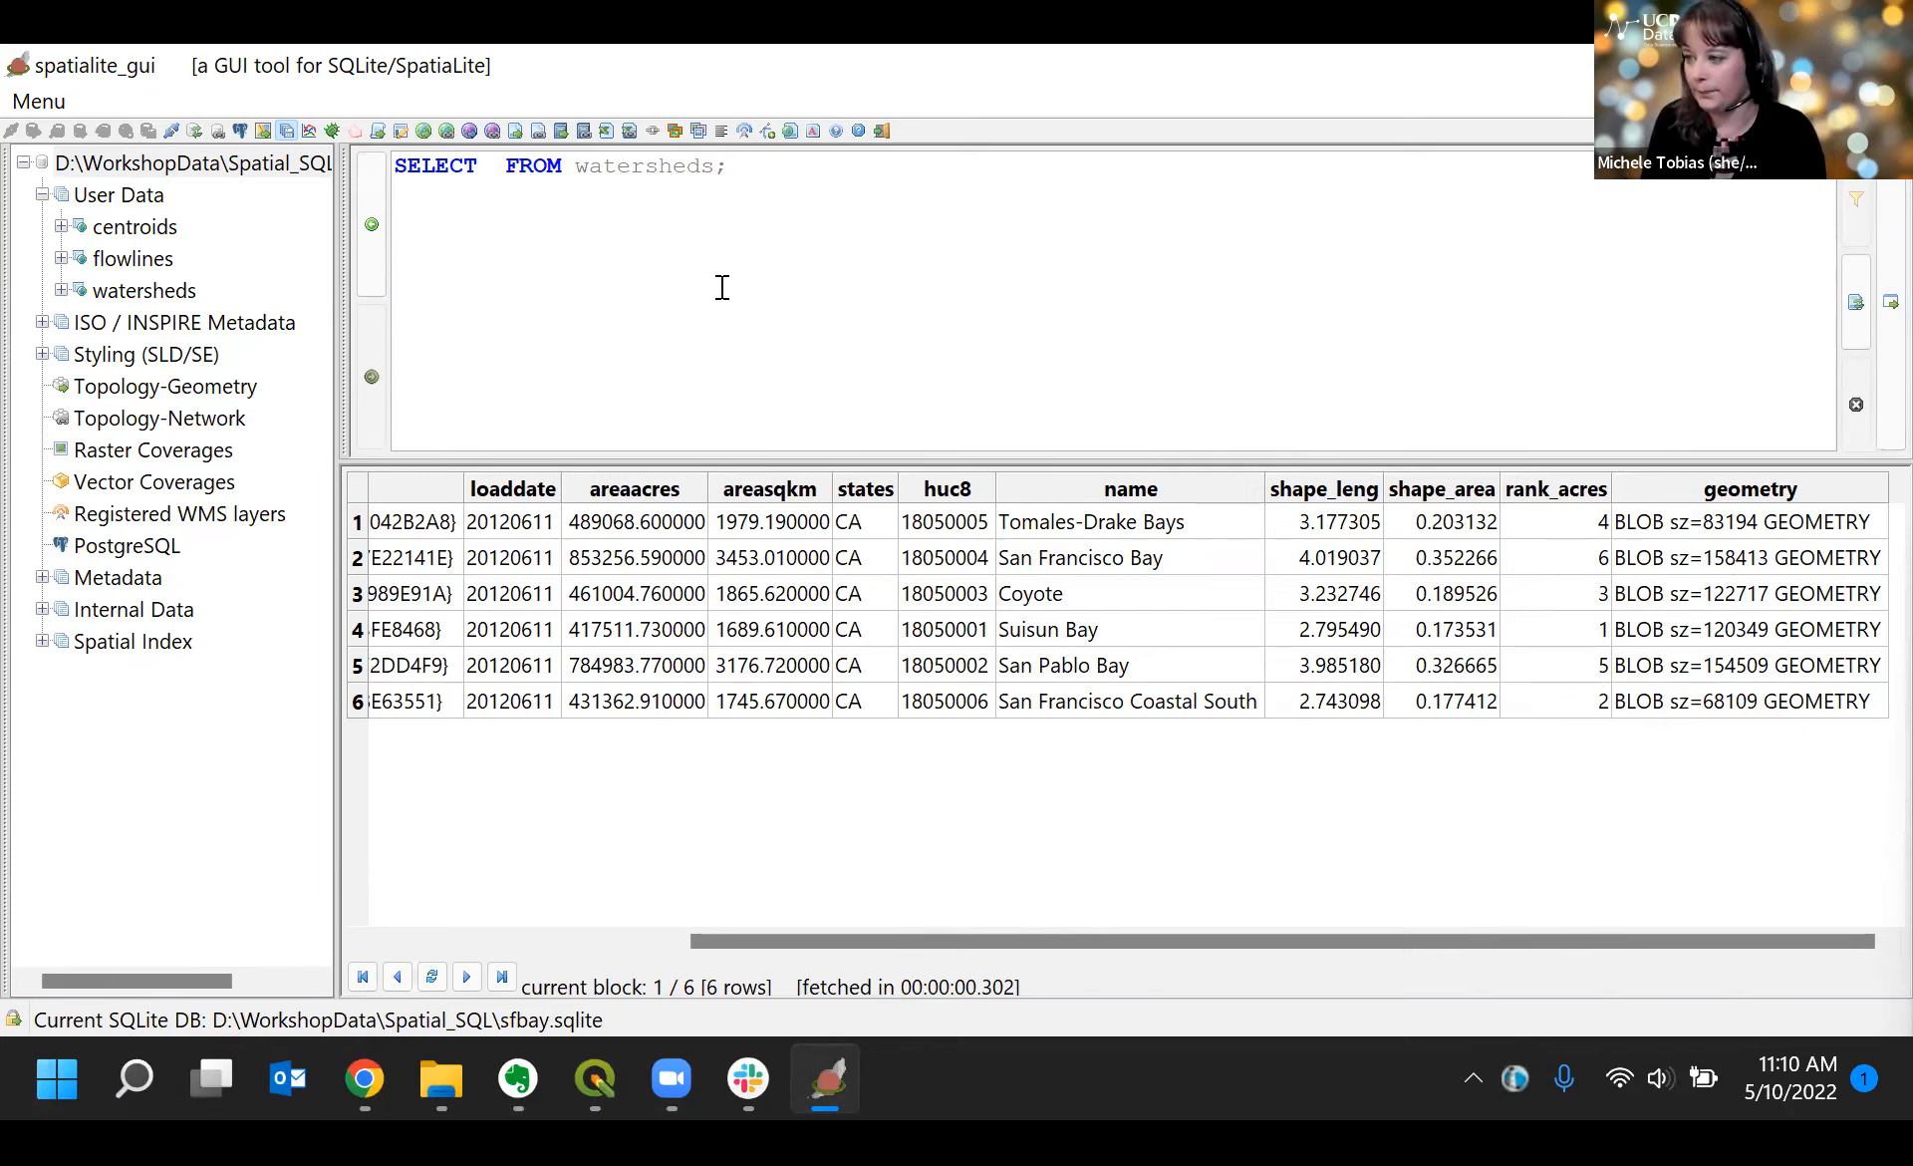
{"action": "type", "text": "name"}
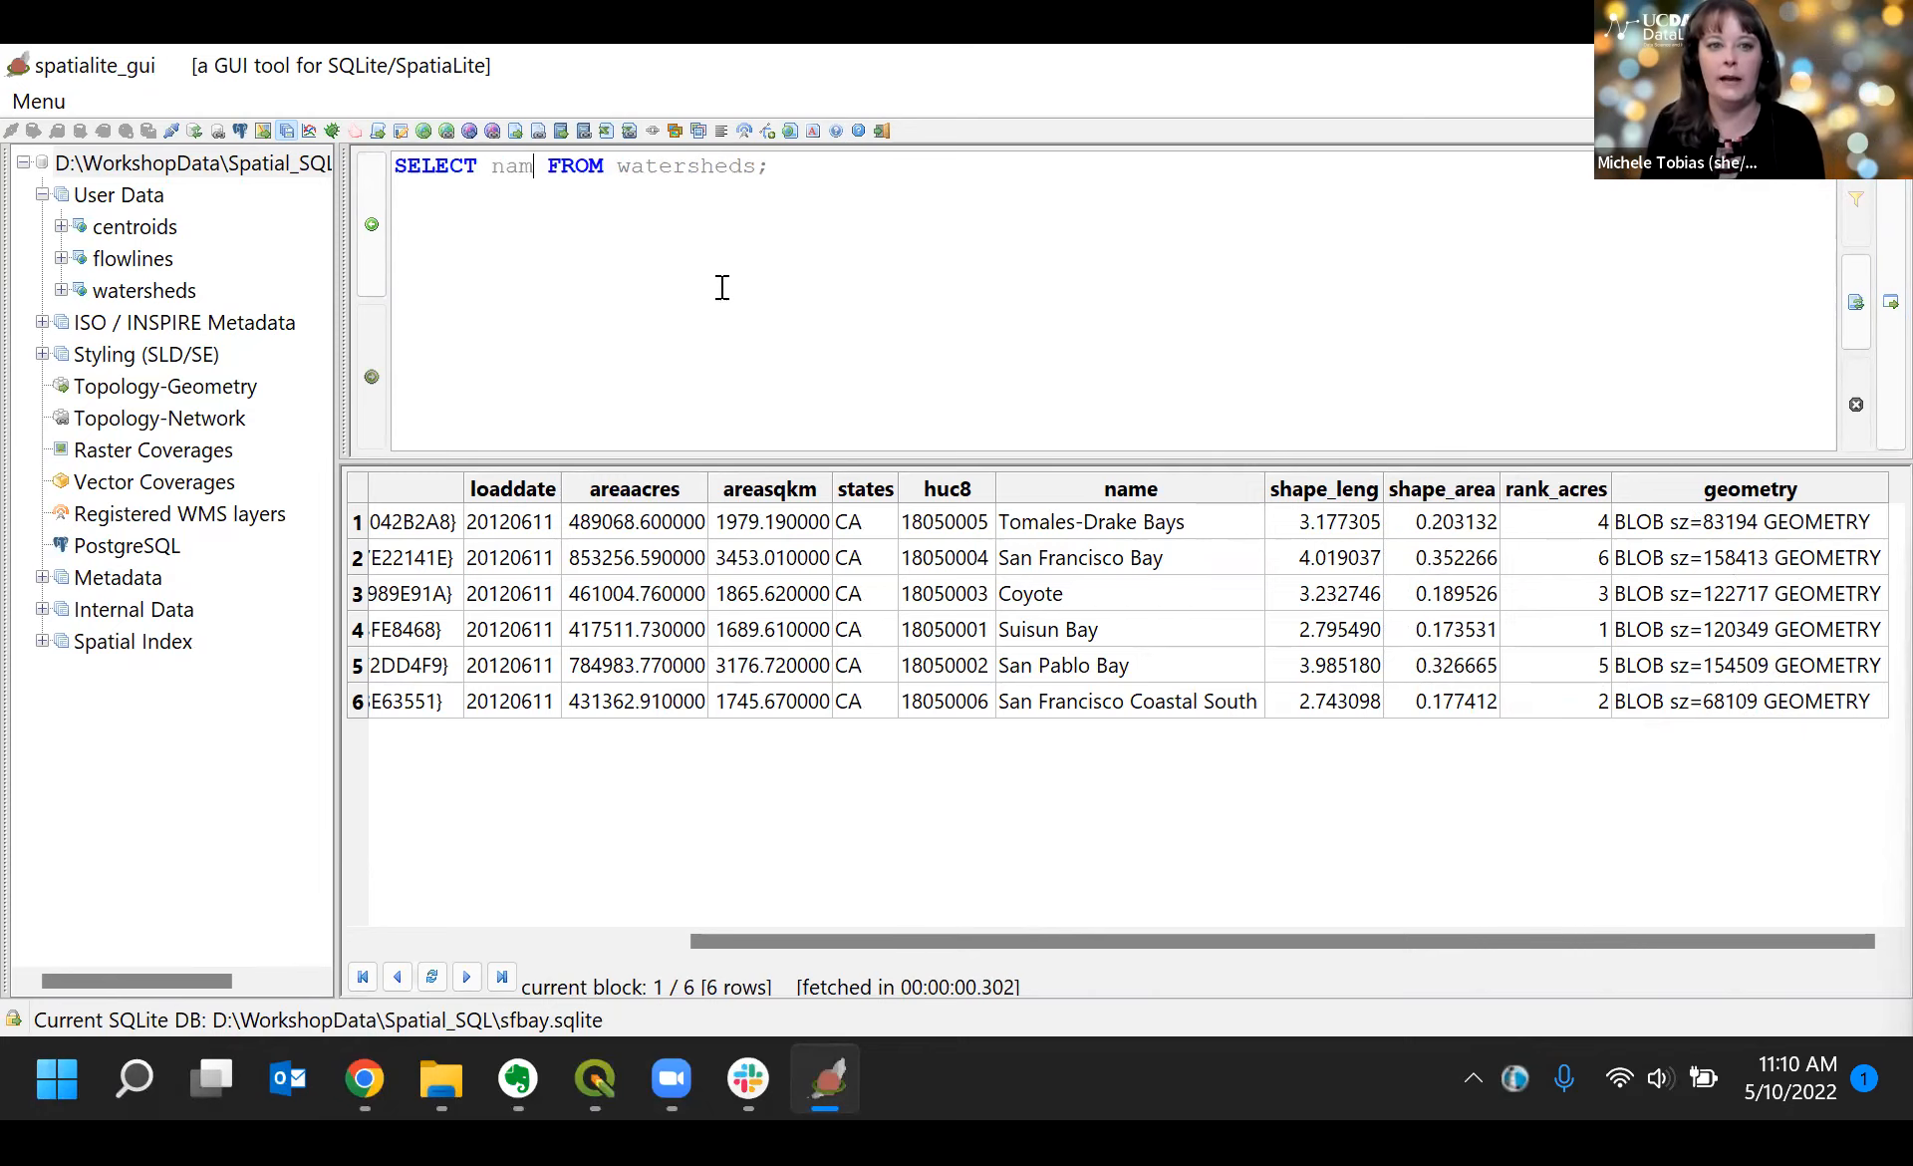
{"action": "type", "text": ","}
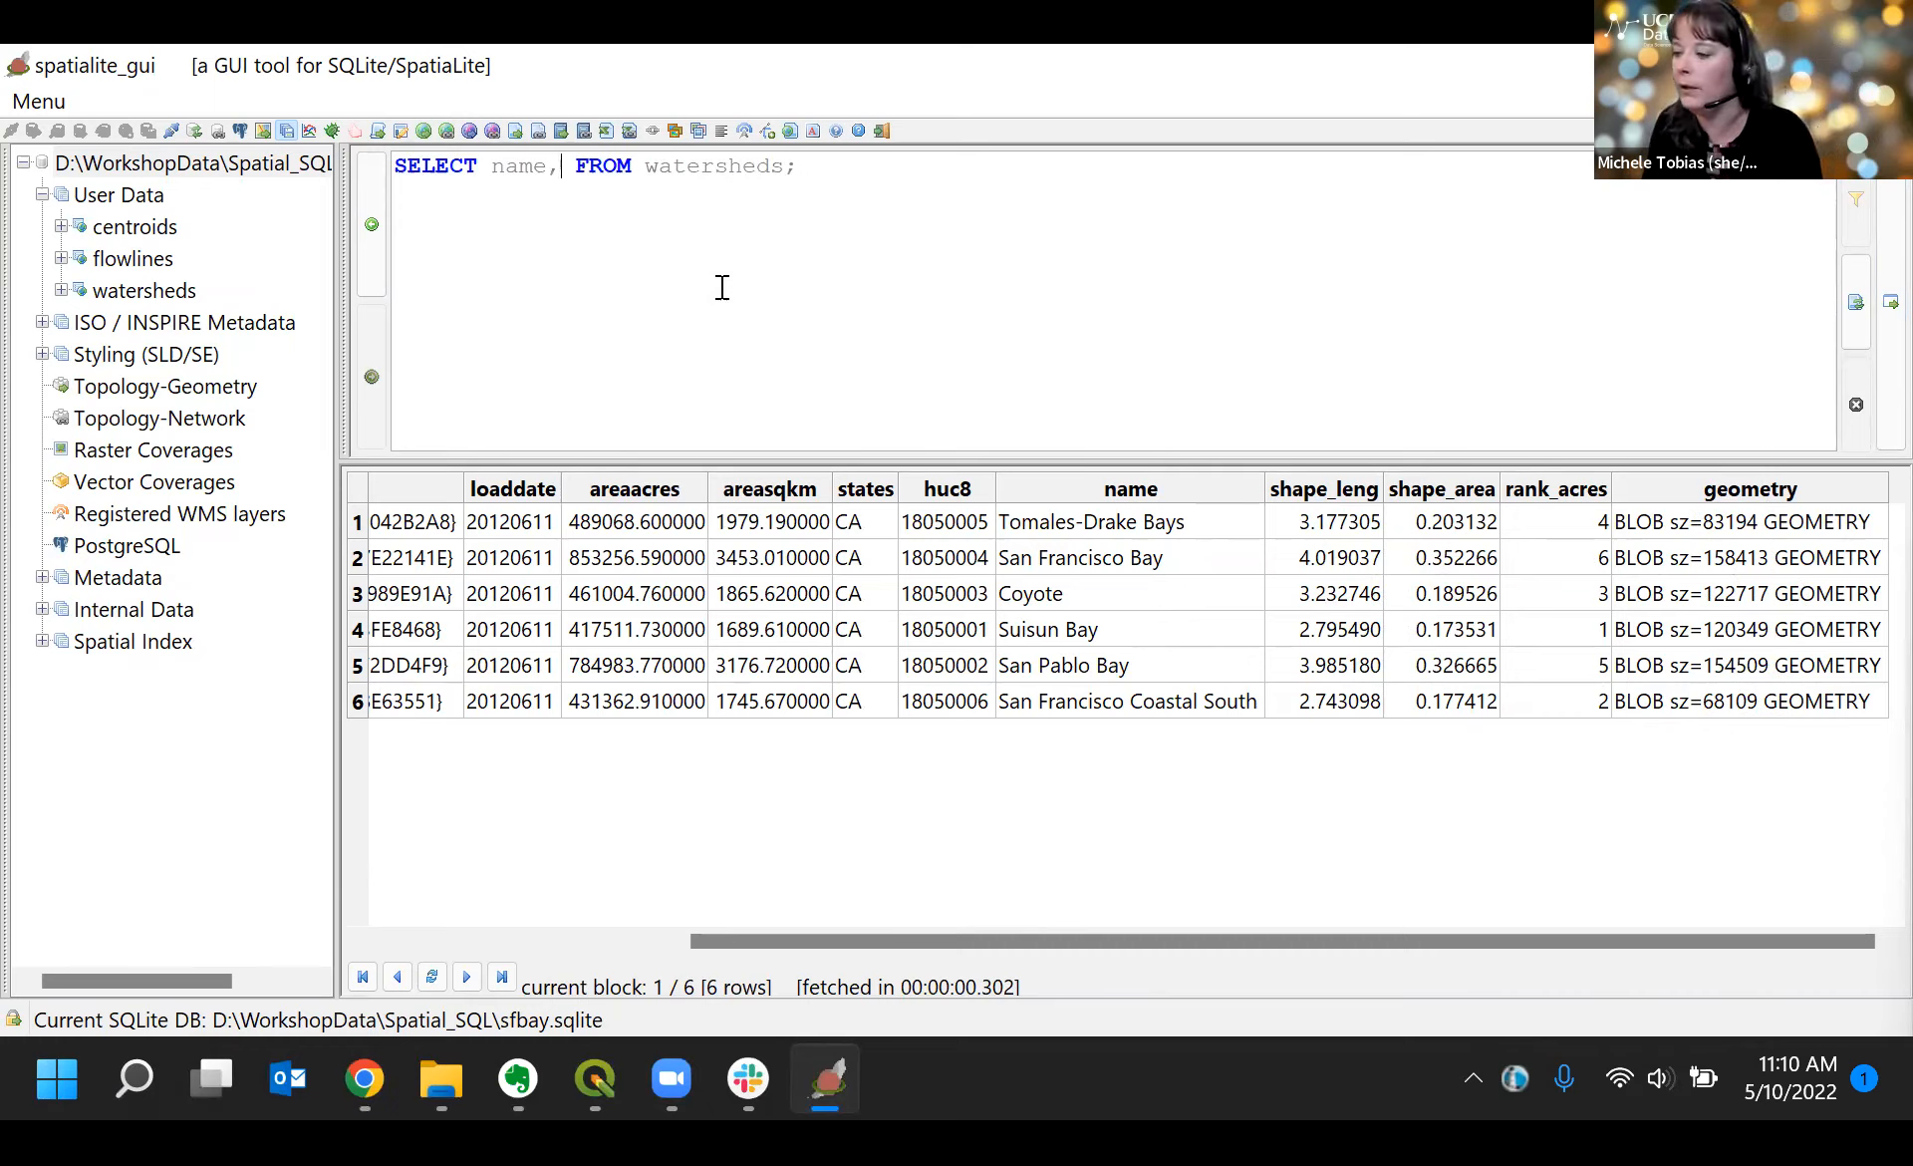
{"action": "type", "text": " ST_Area()"}
{"action": "key", "text": "Left"}
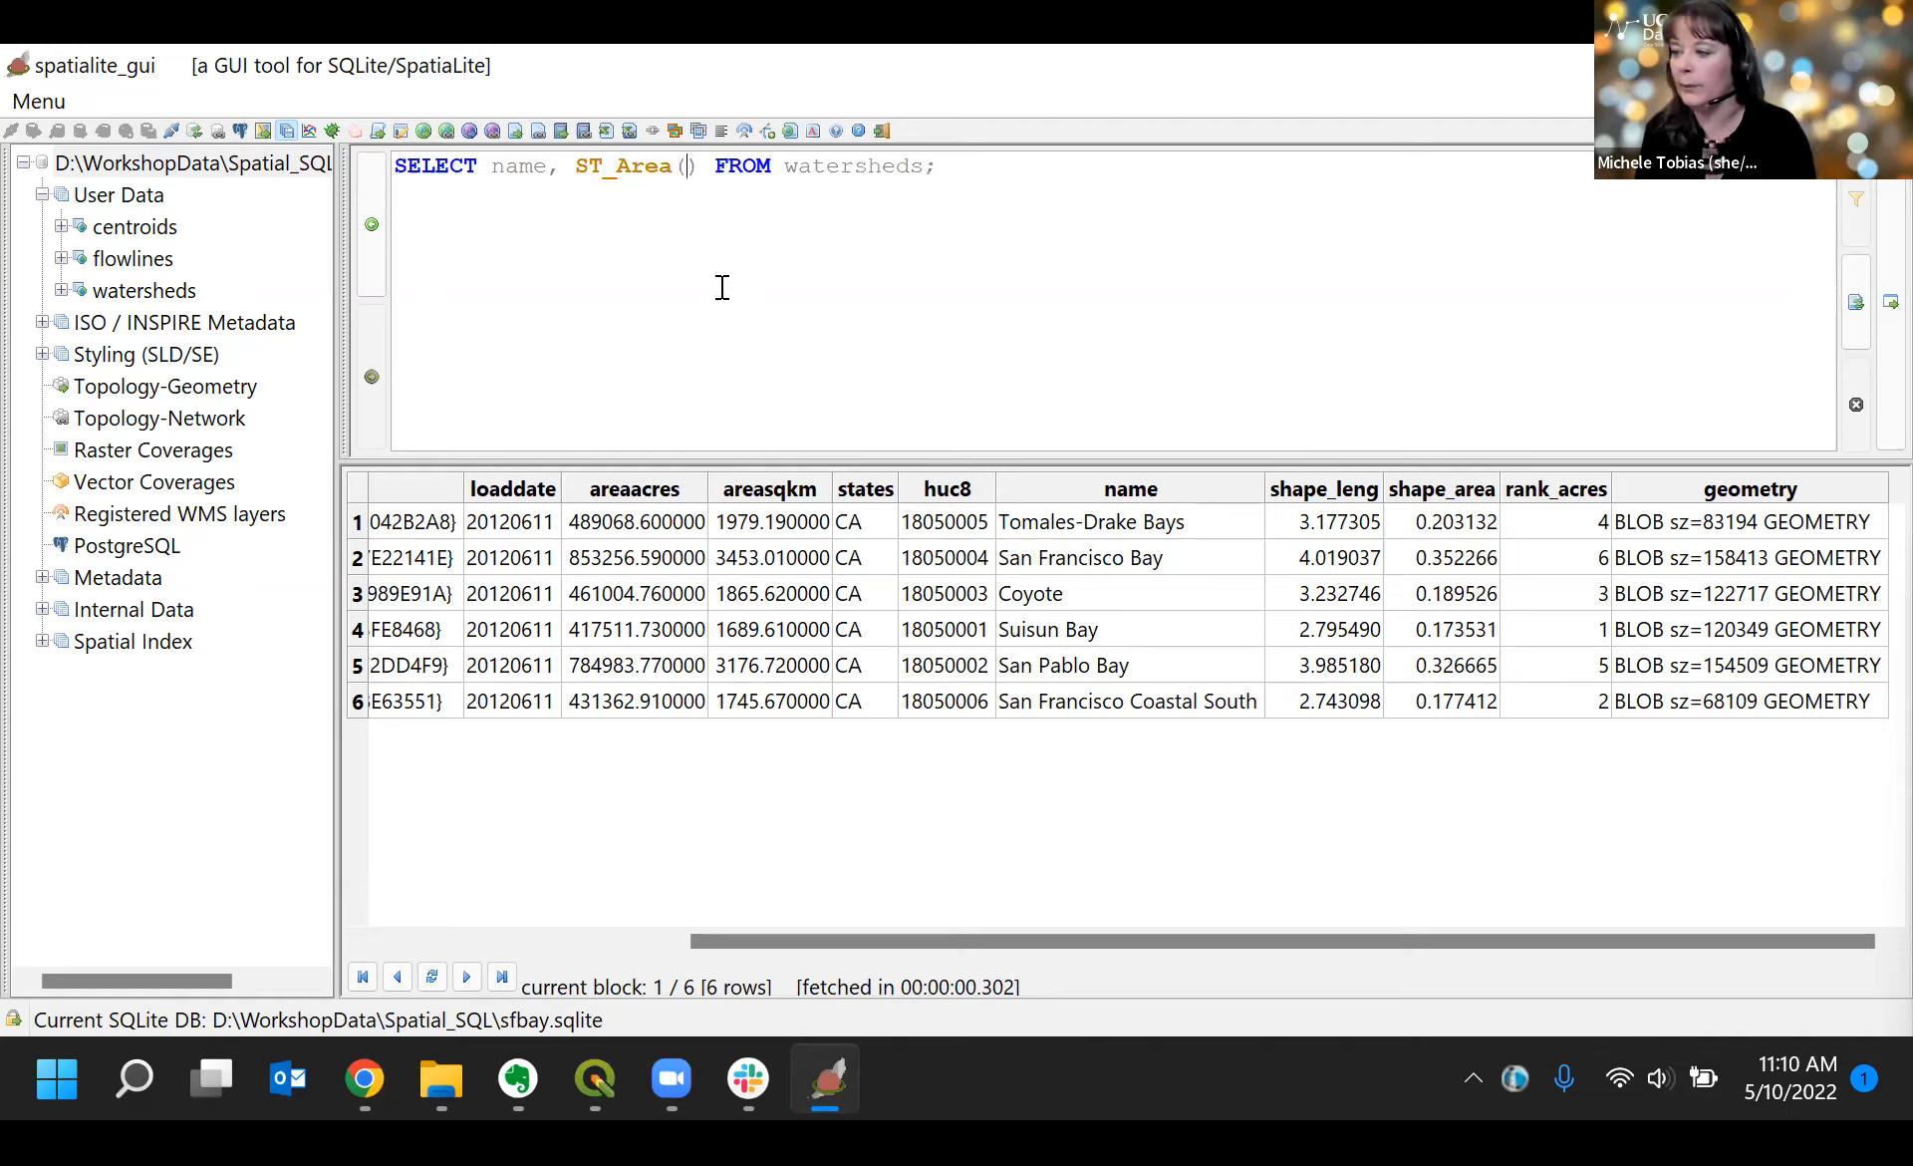
{"action": "type", "text": "geometr"}
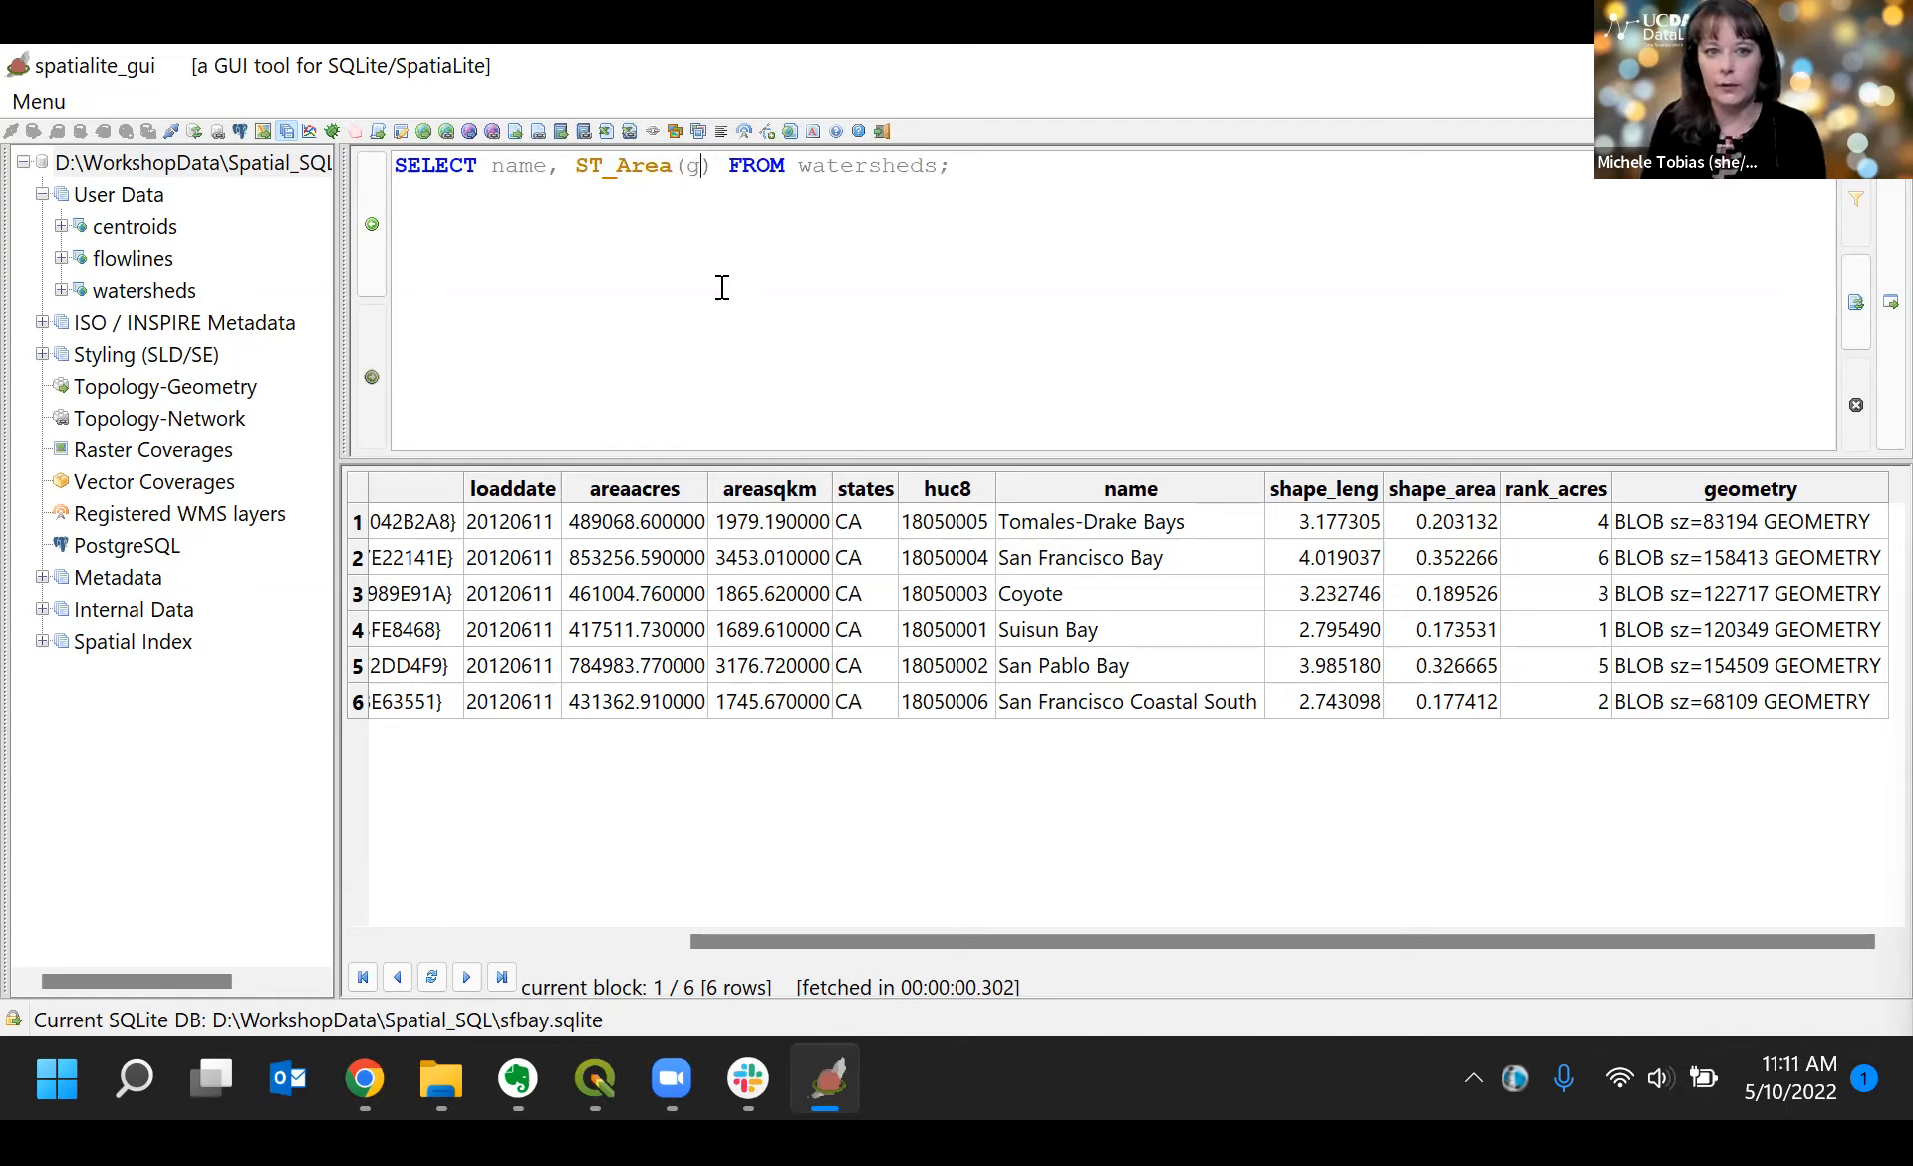
{"action": "type", "text": "y"}
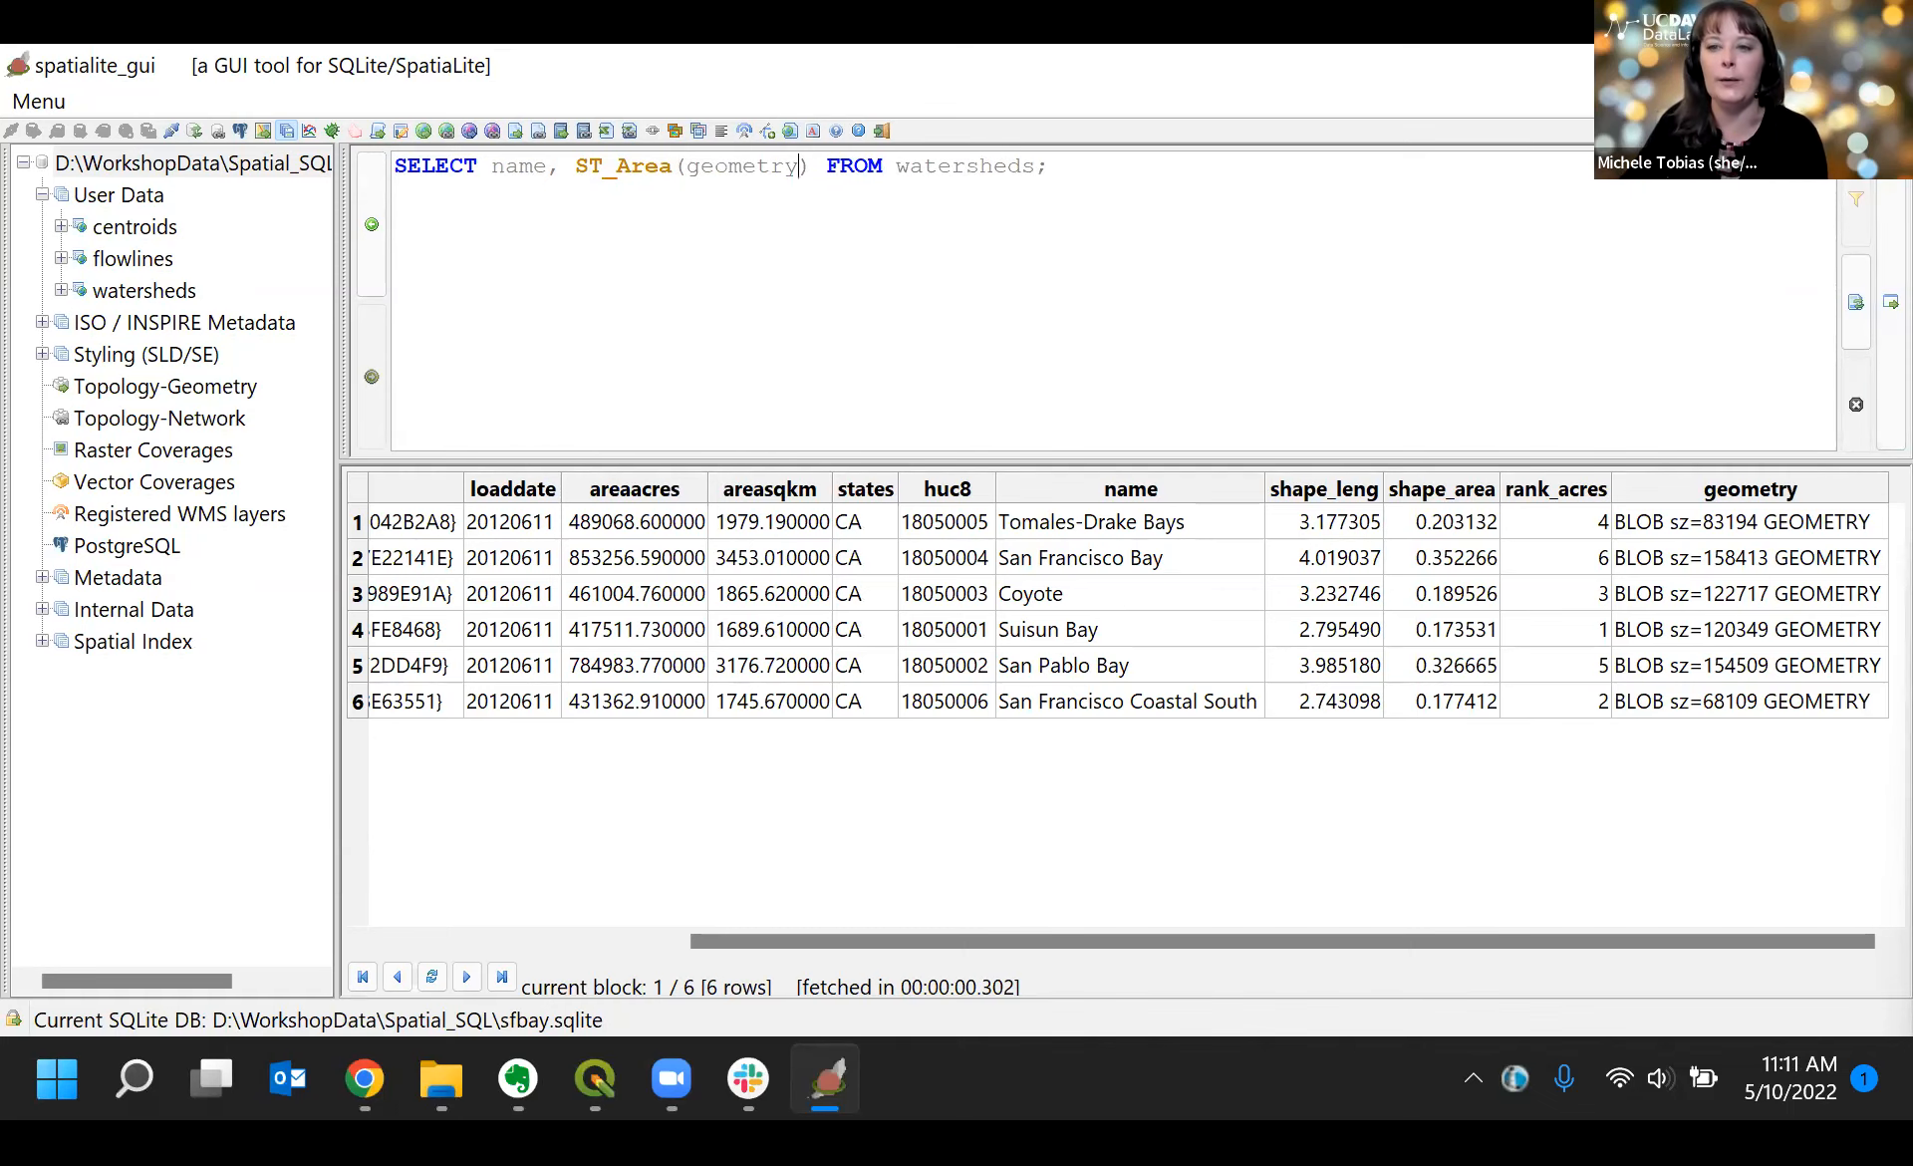
{"action": "left_click", "coordinate": [1890, 302]}
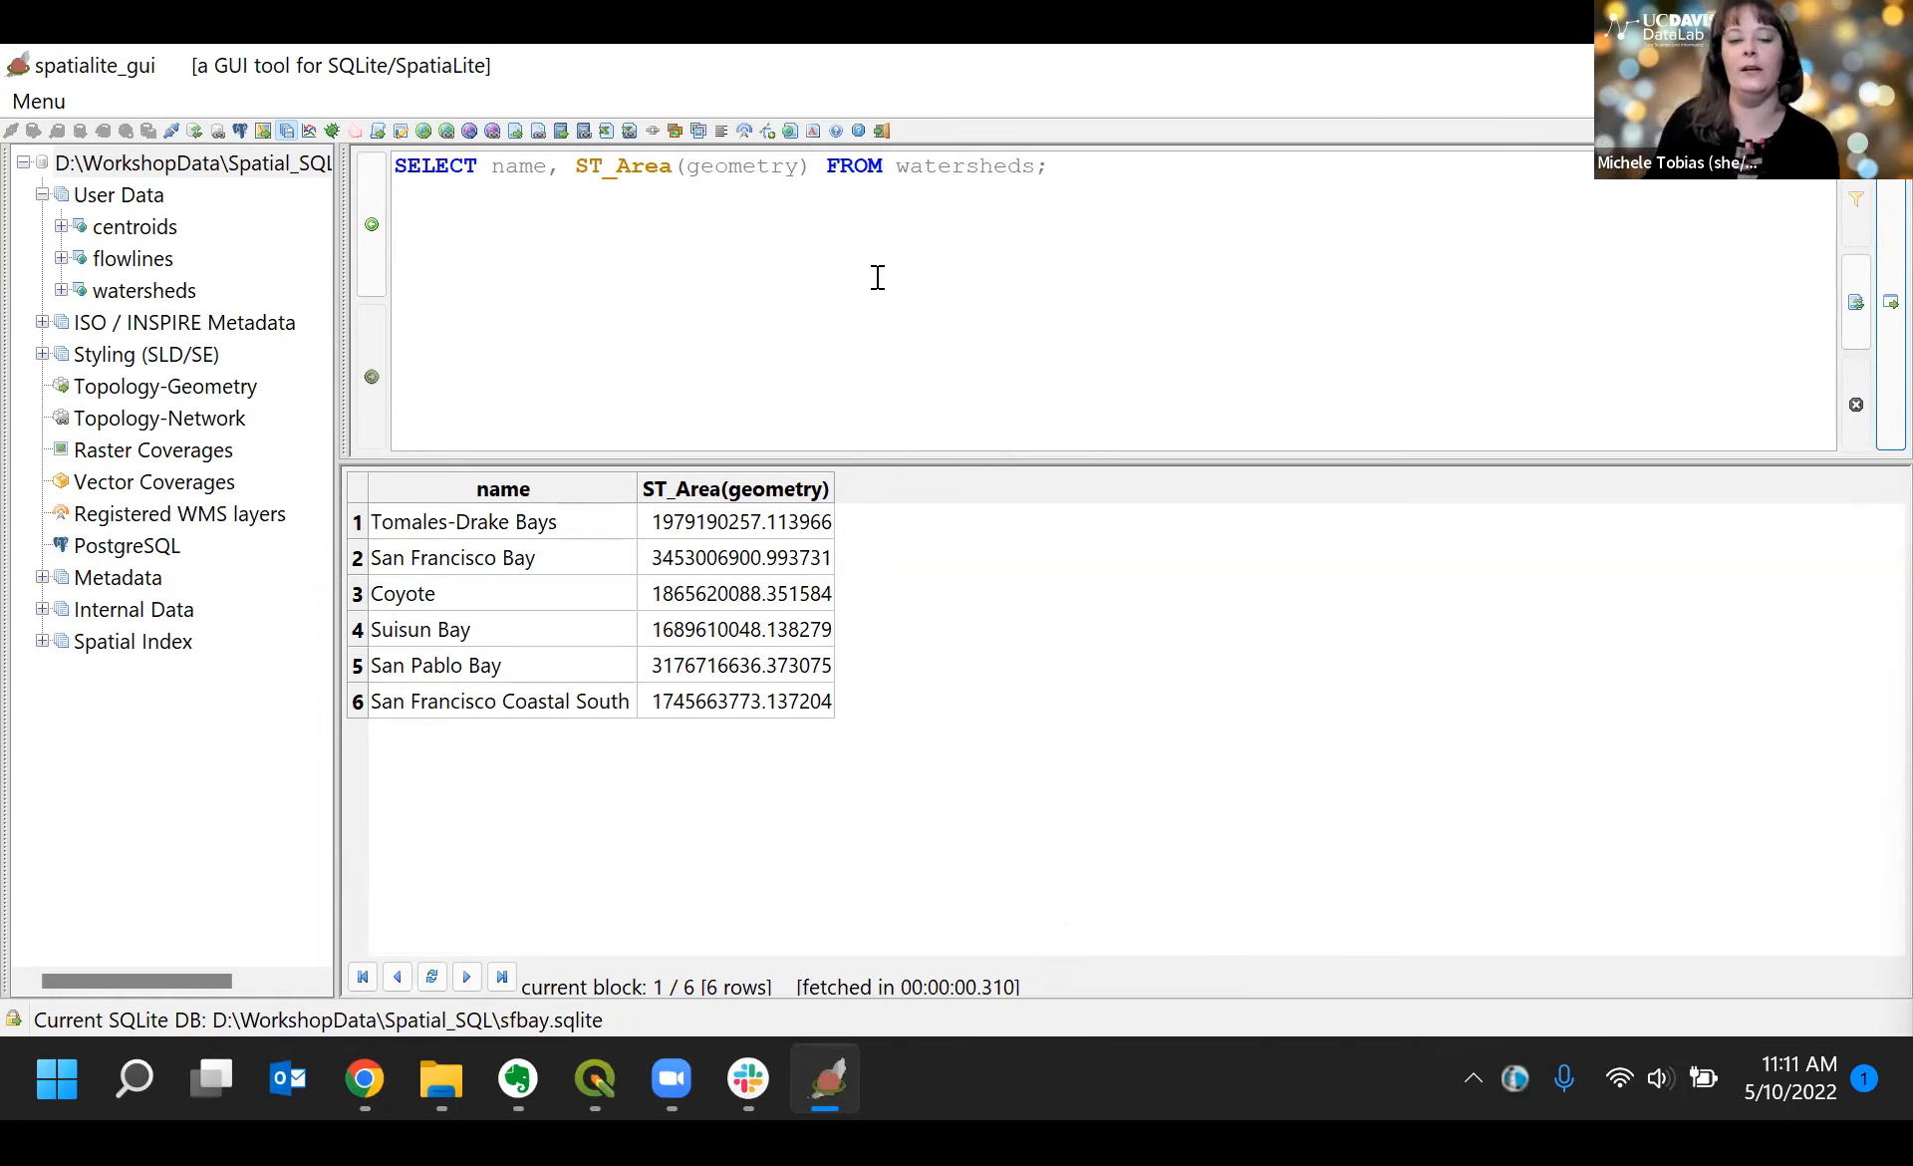
Step: Add the alias AS area after ST_Area(geometry) in the watersheds query and highlight the aliased expression
{"action": "left_click", "coordinate": [812, 168]}
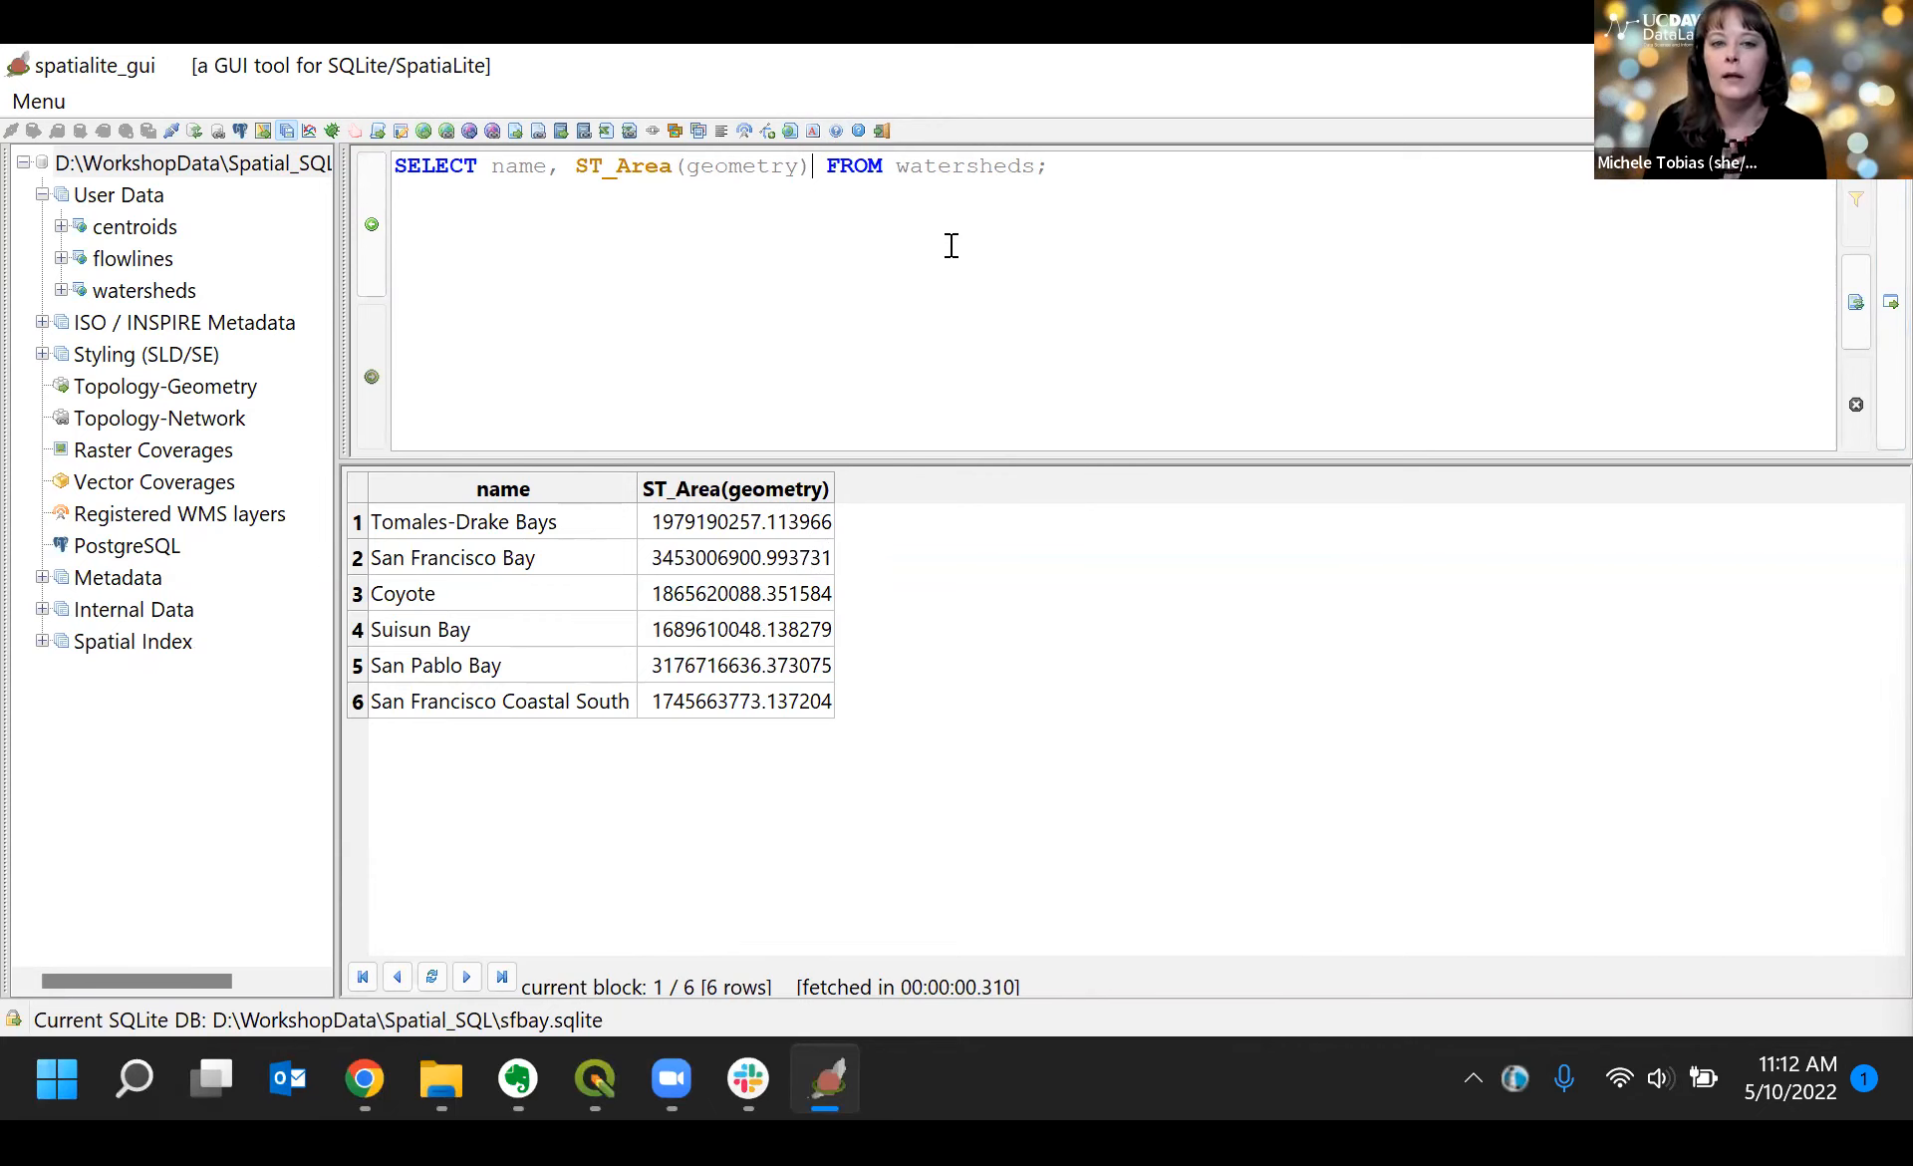
{"action": "type", "text": "AS"}
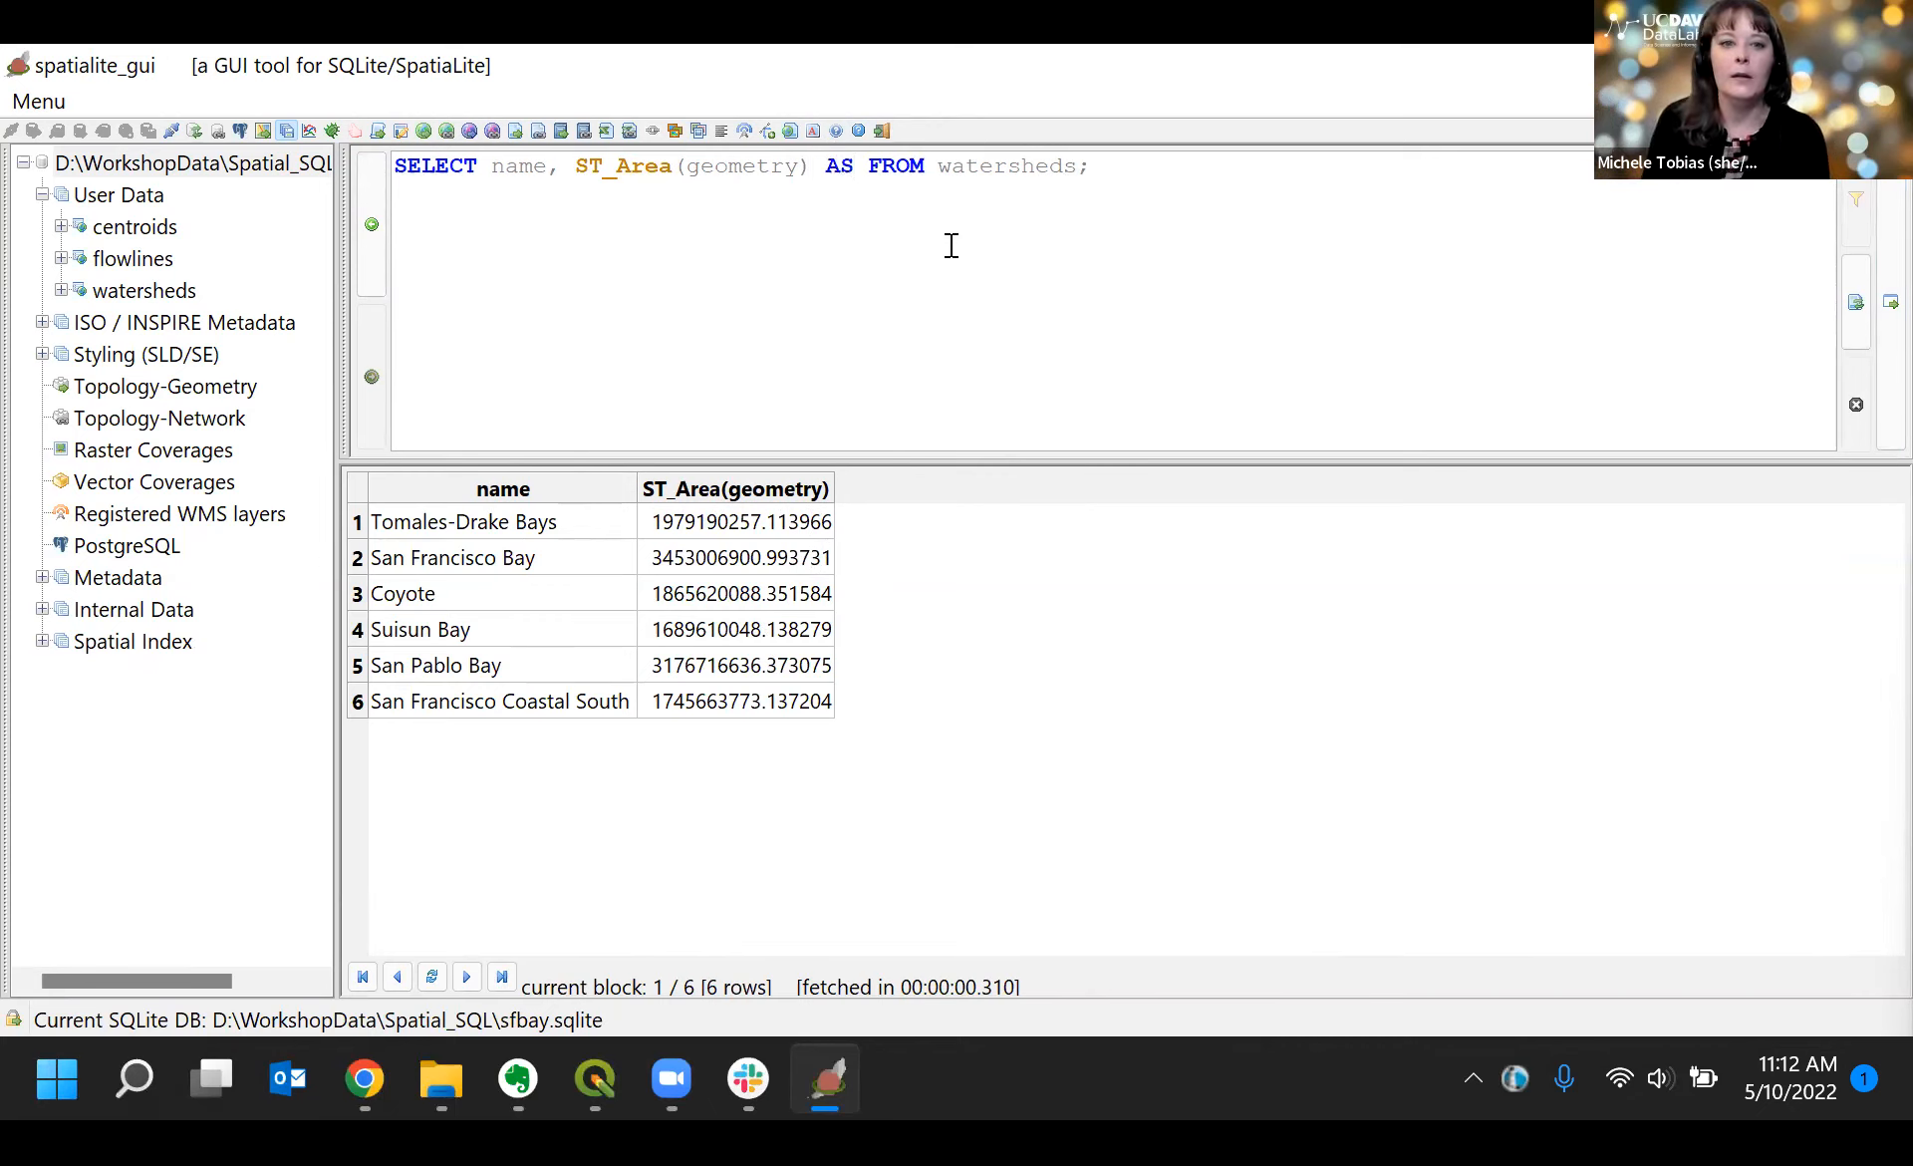
{"action": "type", "text": " area"}
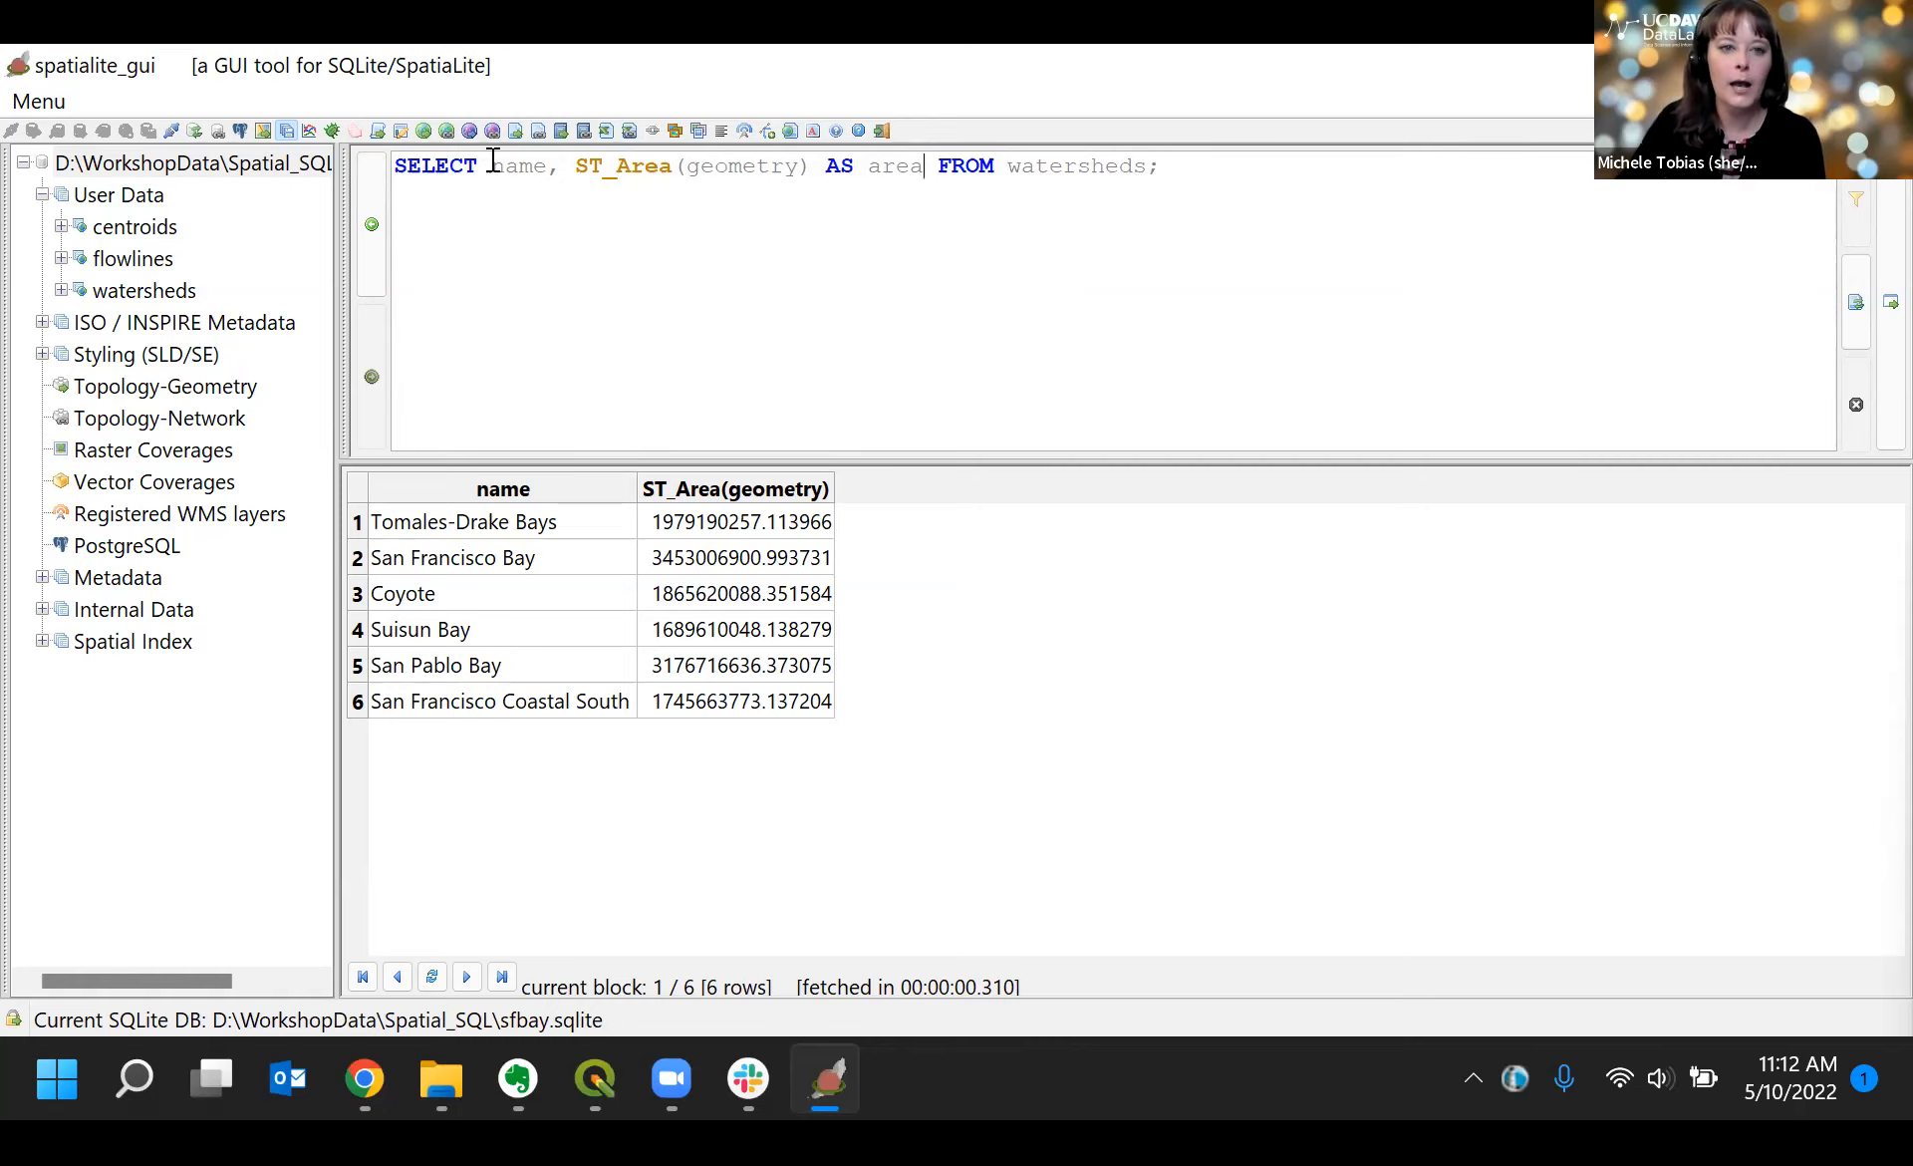
{"action": "left_click_drag", "start_coordinate": [579, 165], "coordinate": [925, 167]}
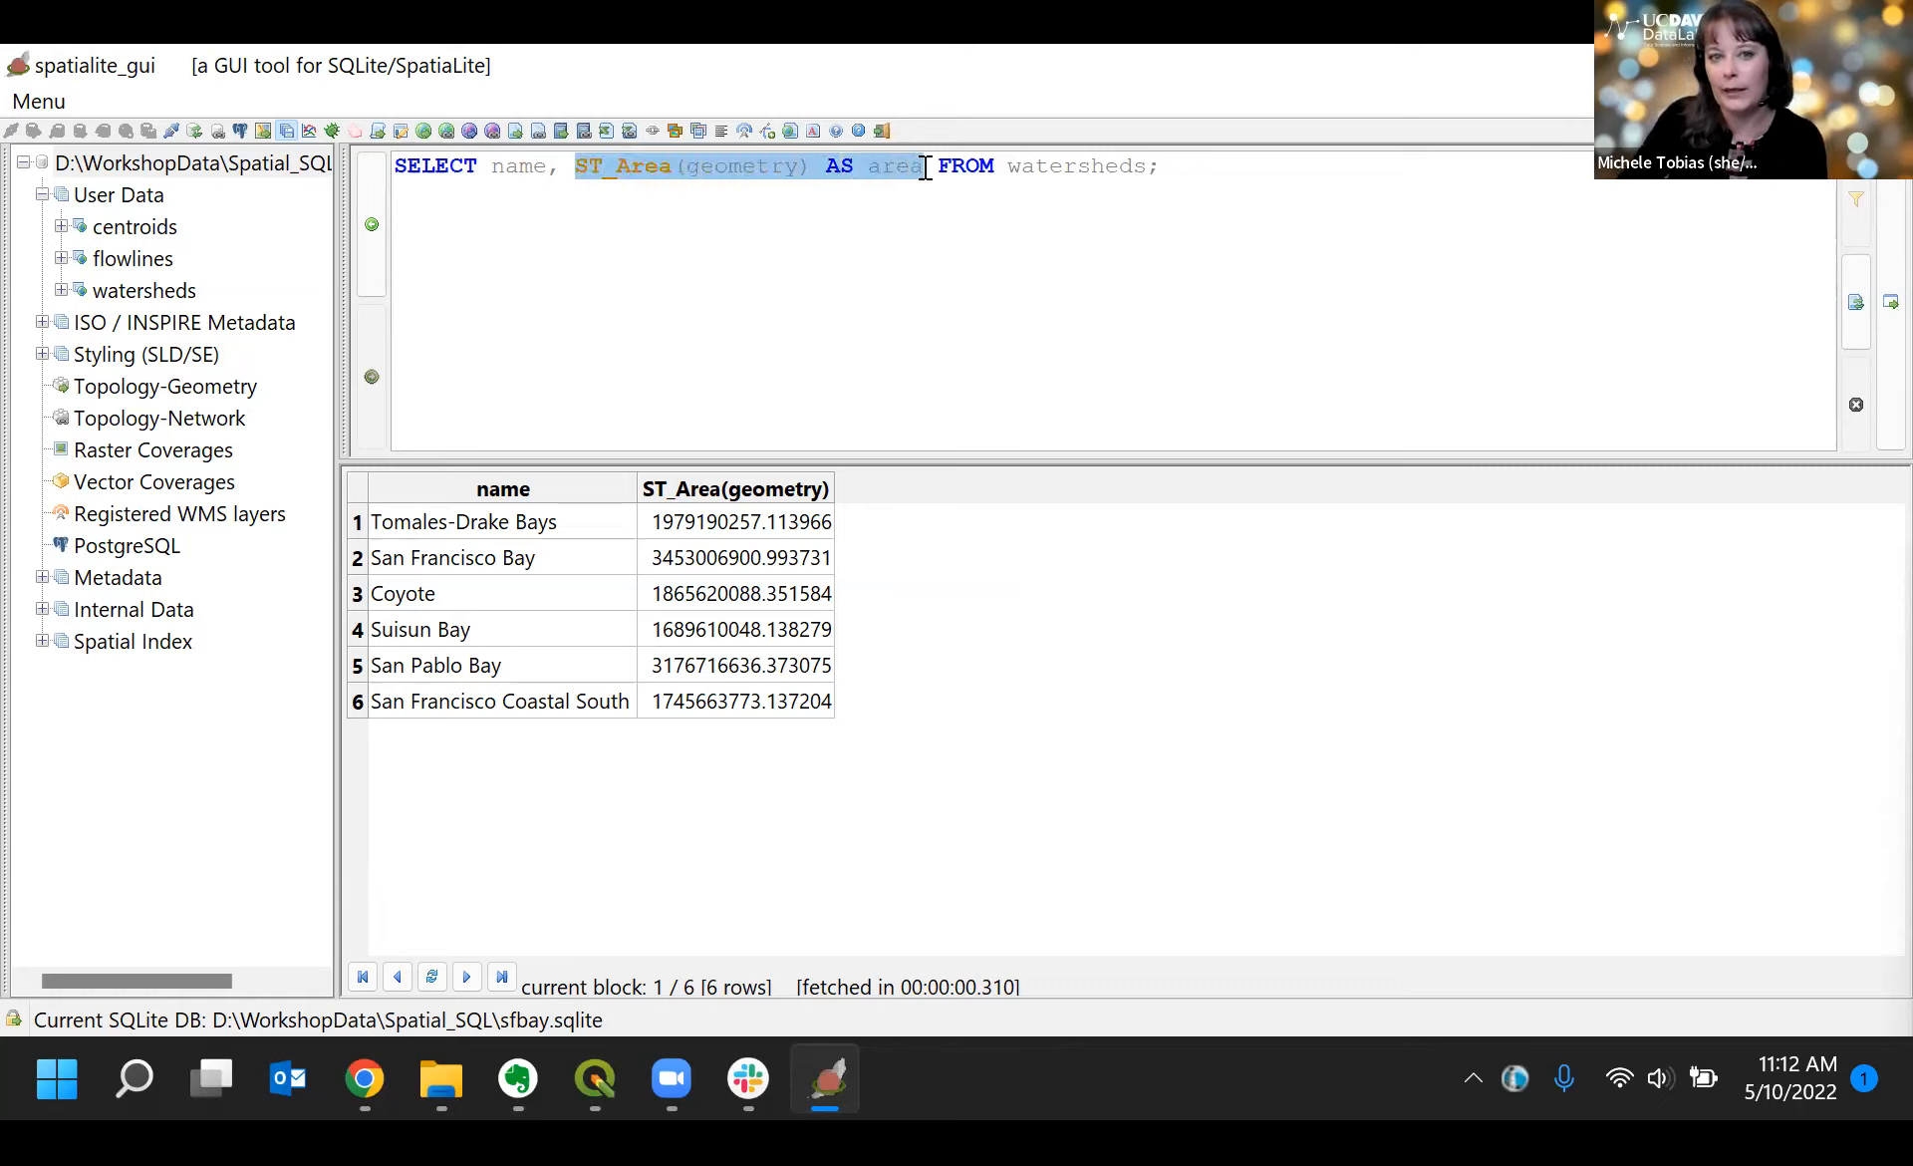
Step: Run the watersheds query with the area alias on ST_Area(geometry)
{"action": "left_click", "coordinate": [792, 327]}
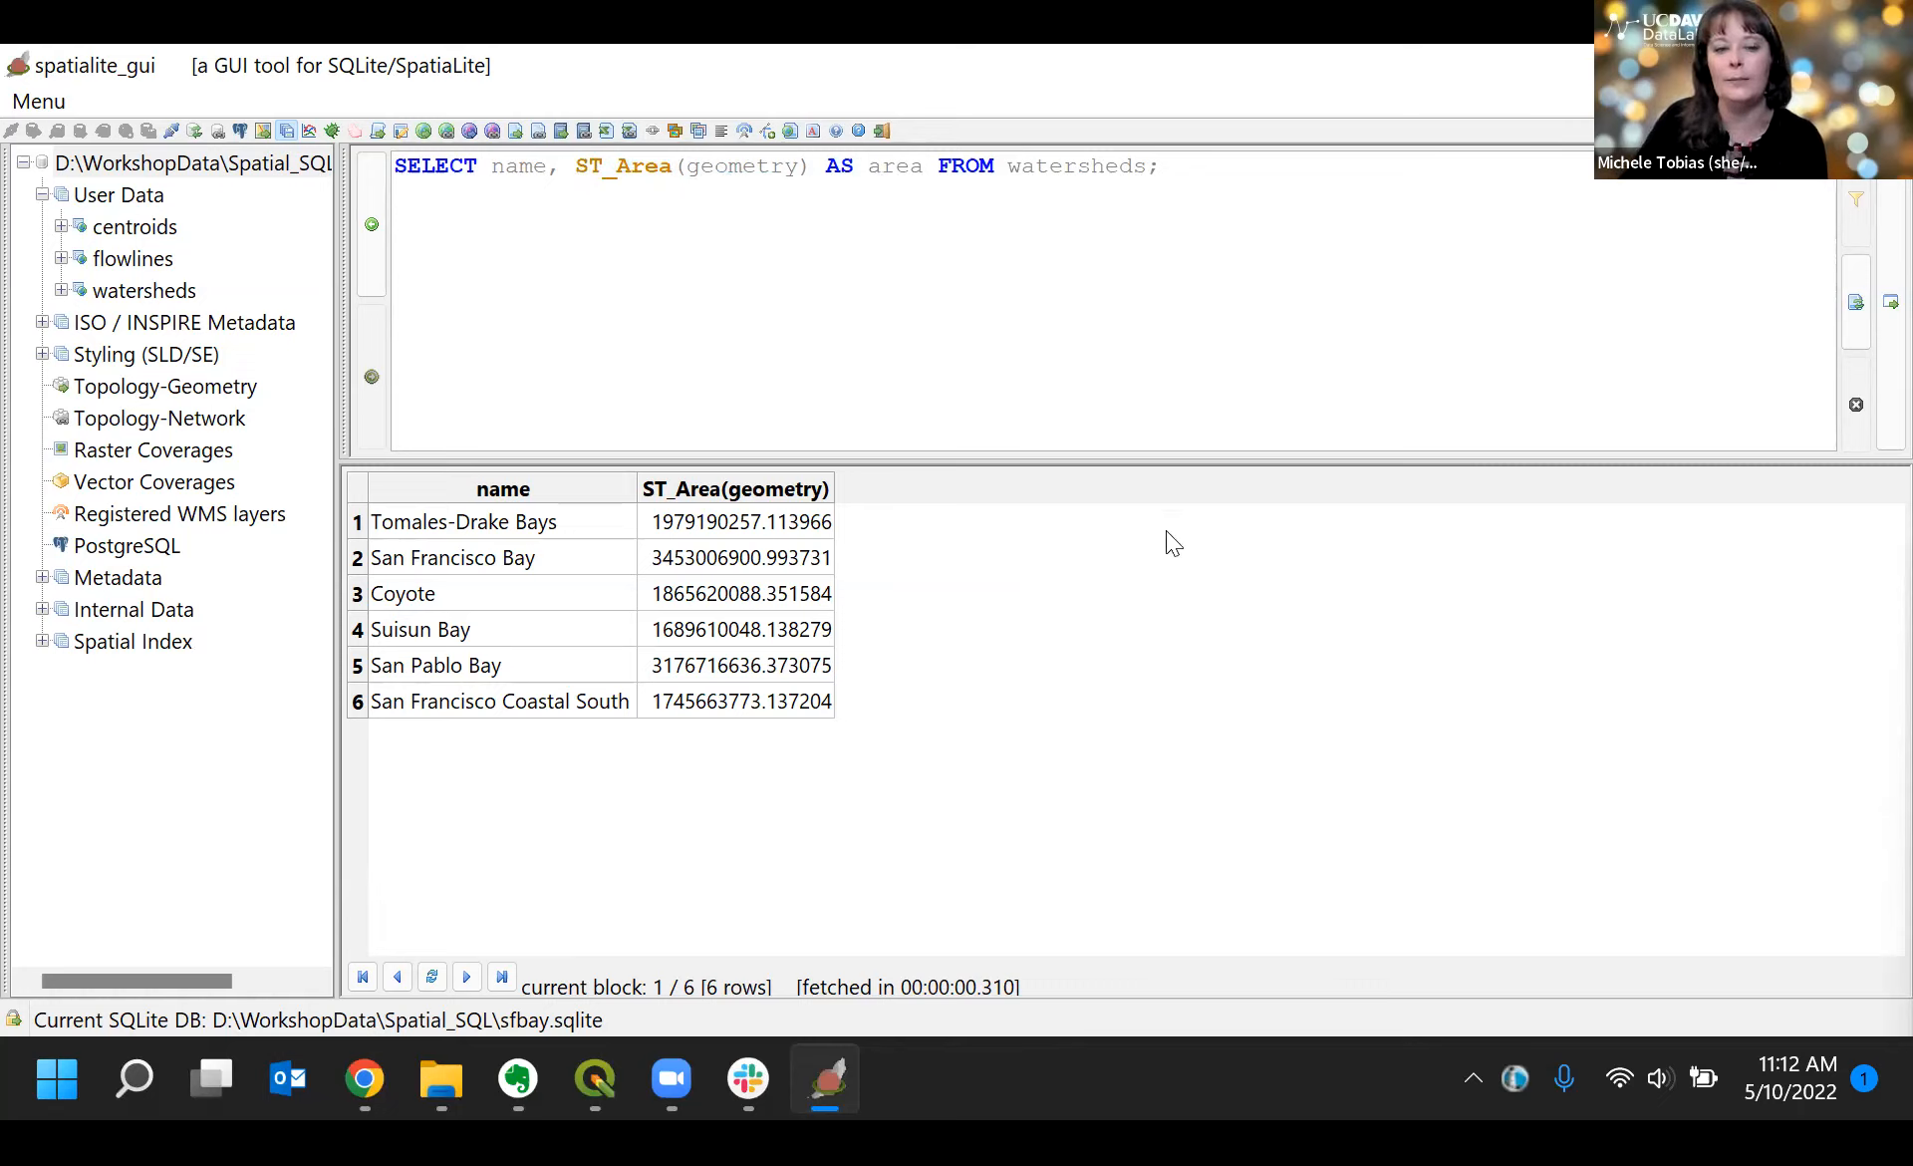
{"action": "left_click", "coordinate": [1891, 301]}
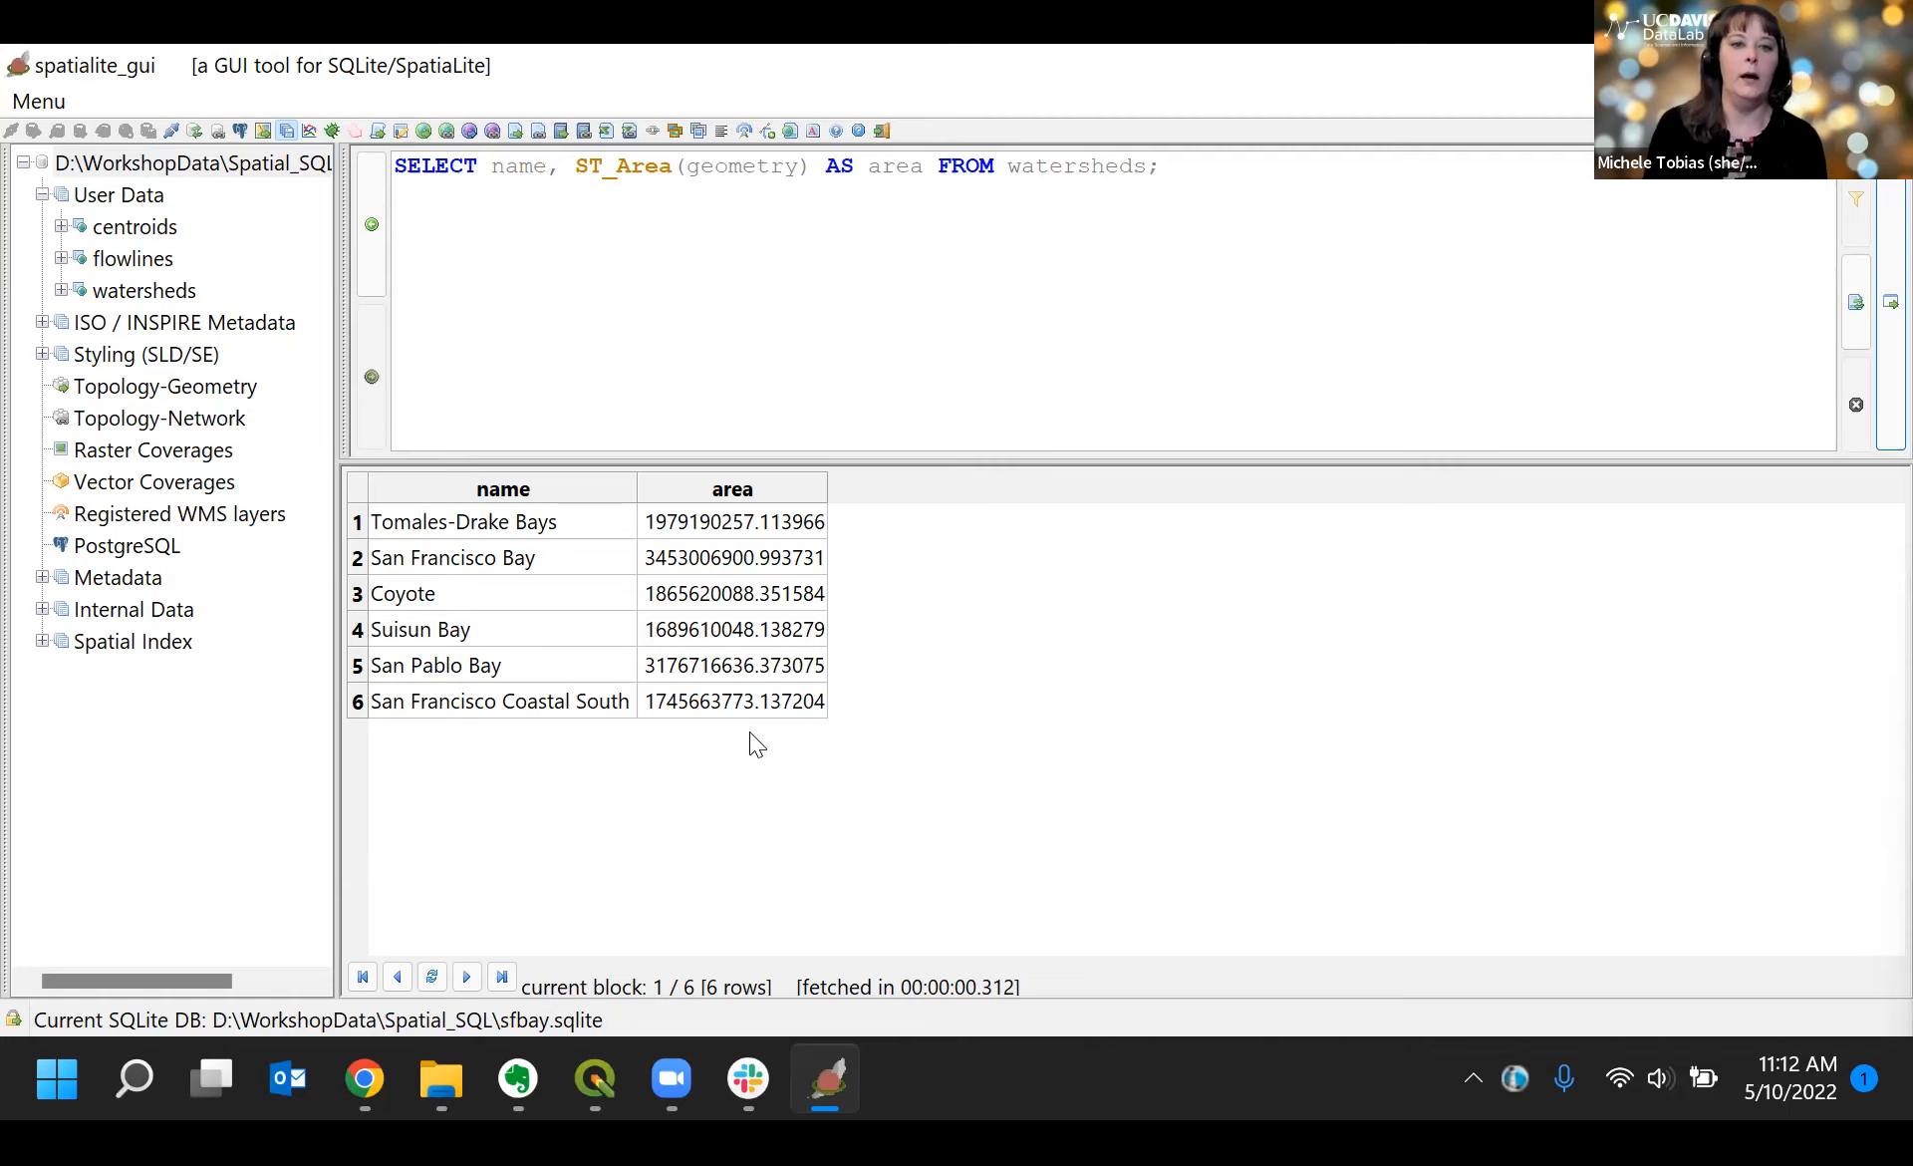
Step: Alias the name column AS Name, change the area alias to Area, and run the watersheds query
{"action": "left_click", "coordinate": [556, 173]}
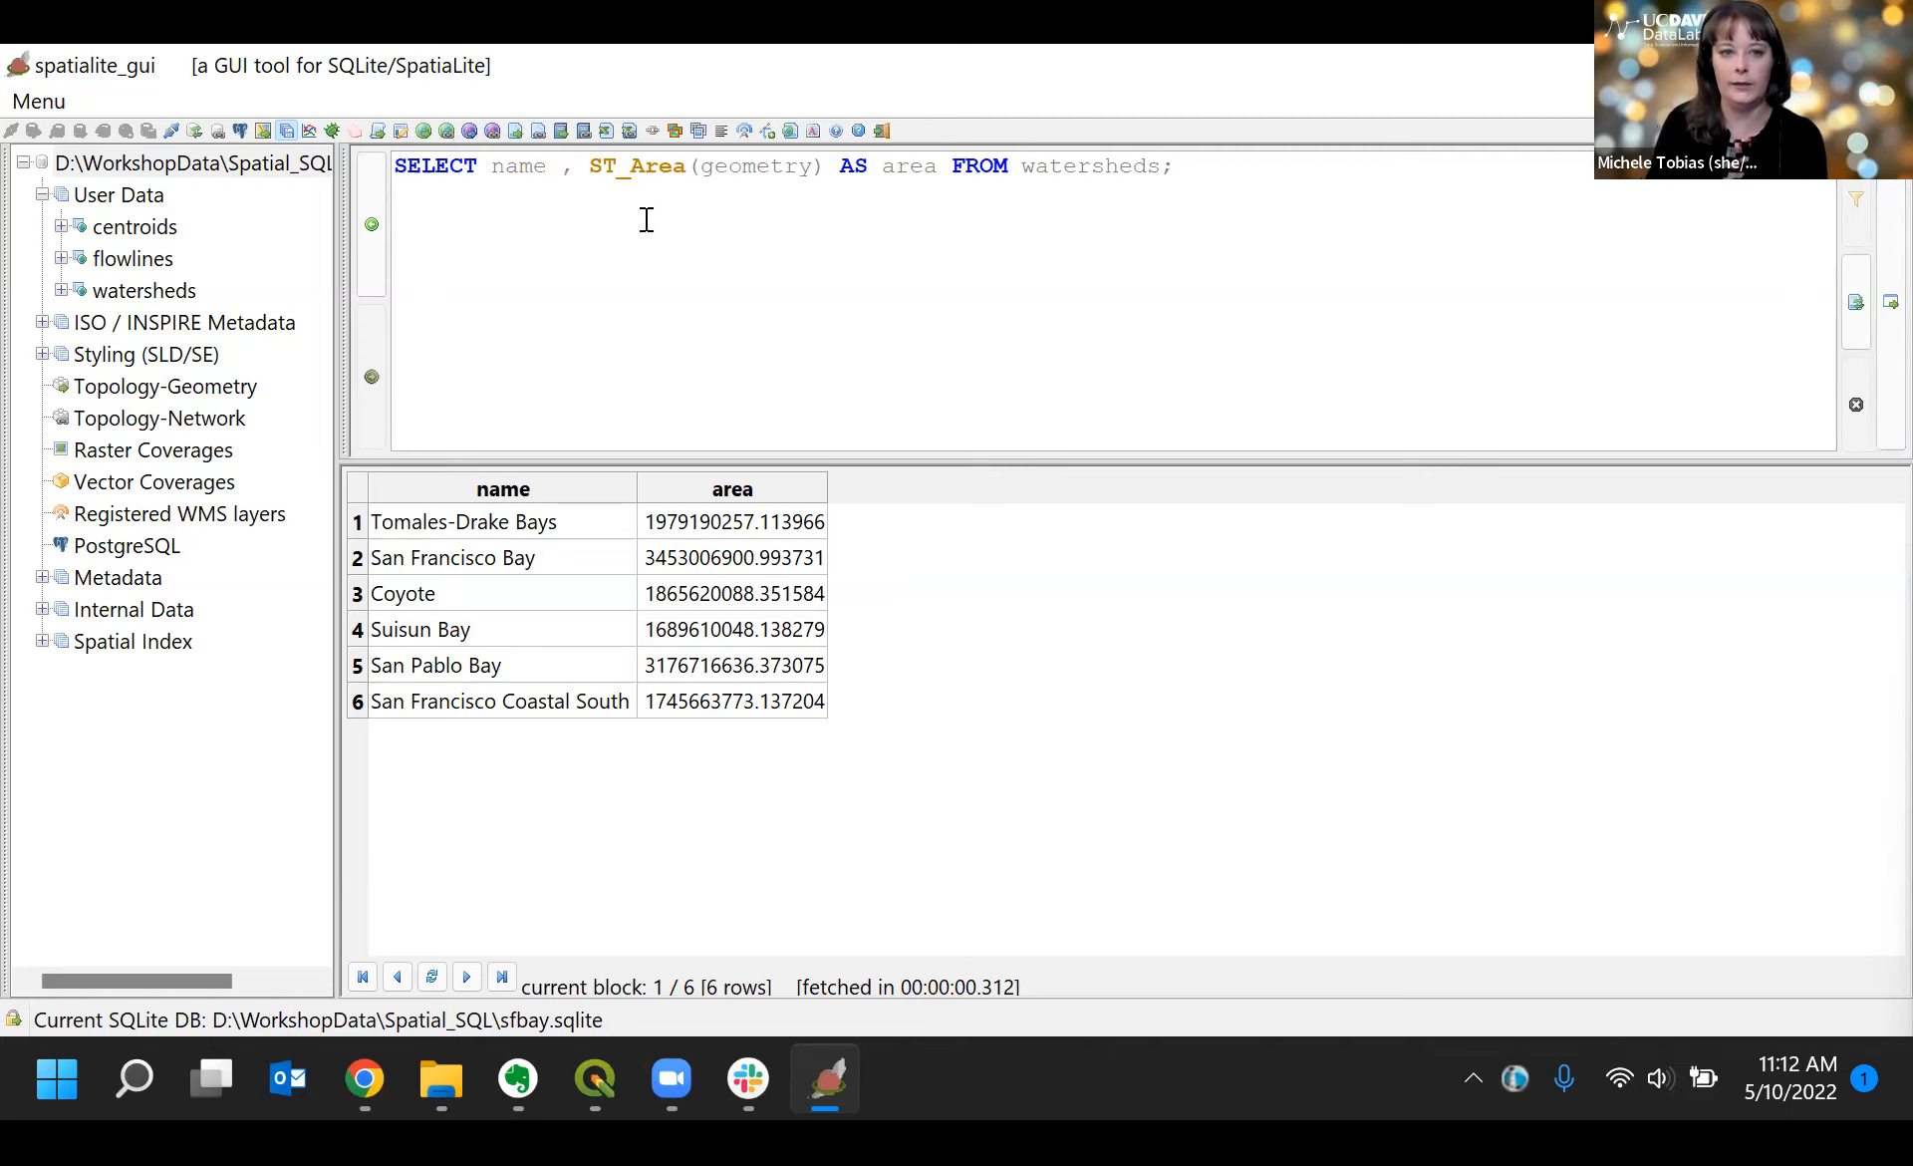
{"action": "type", "text": "AS NA"}
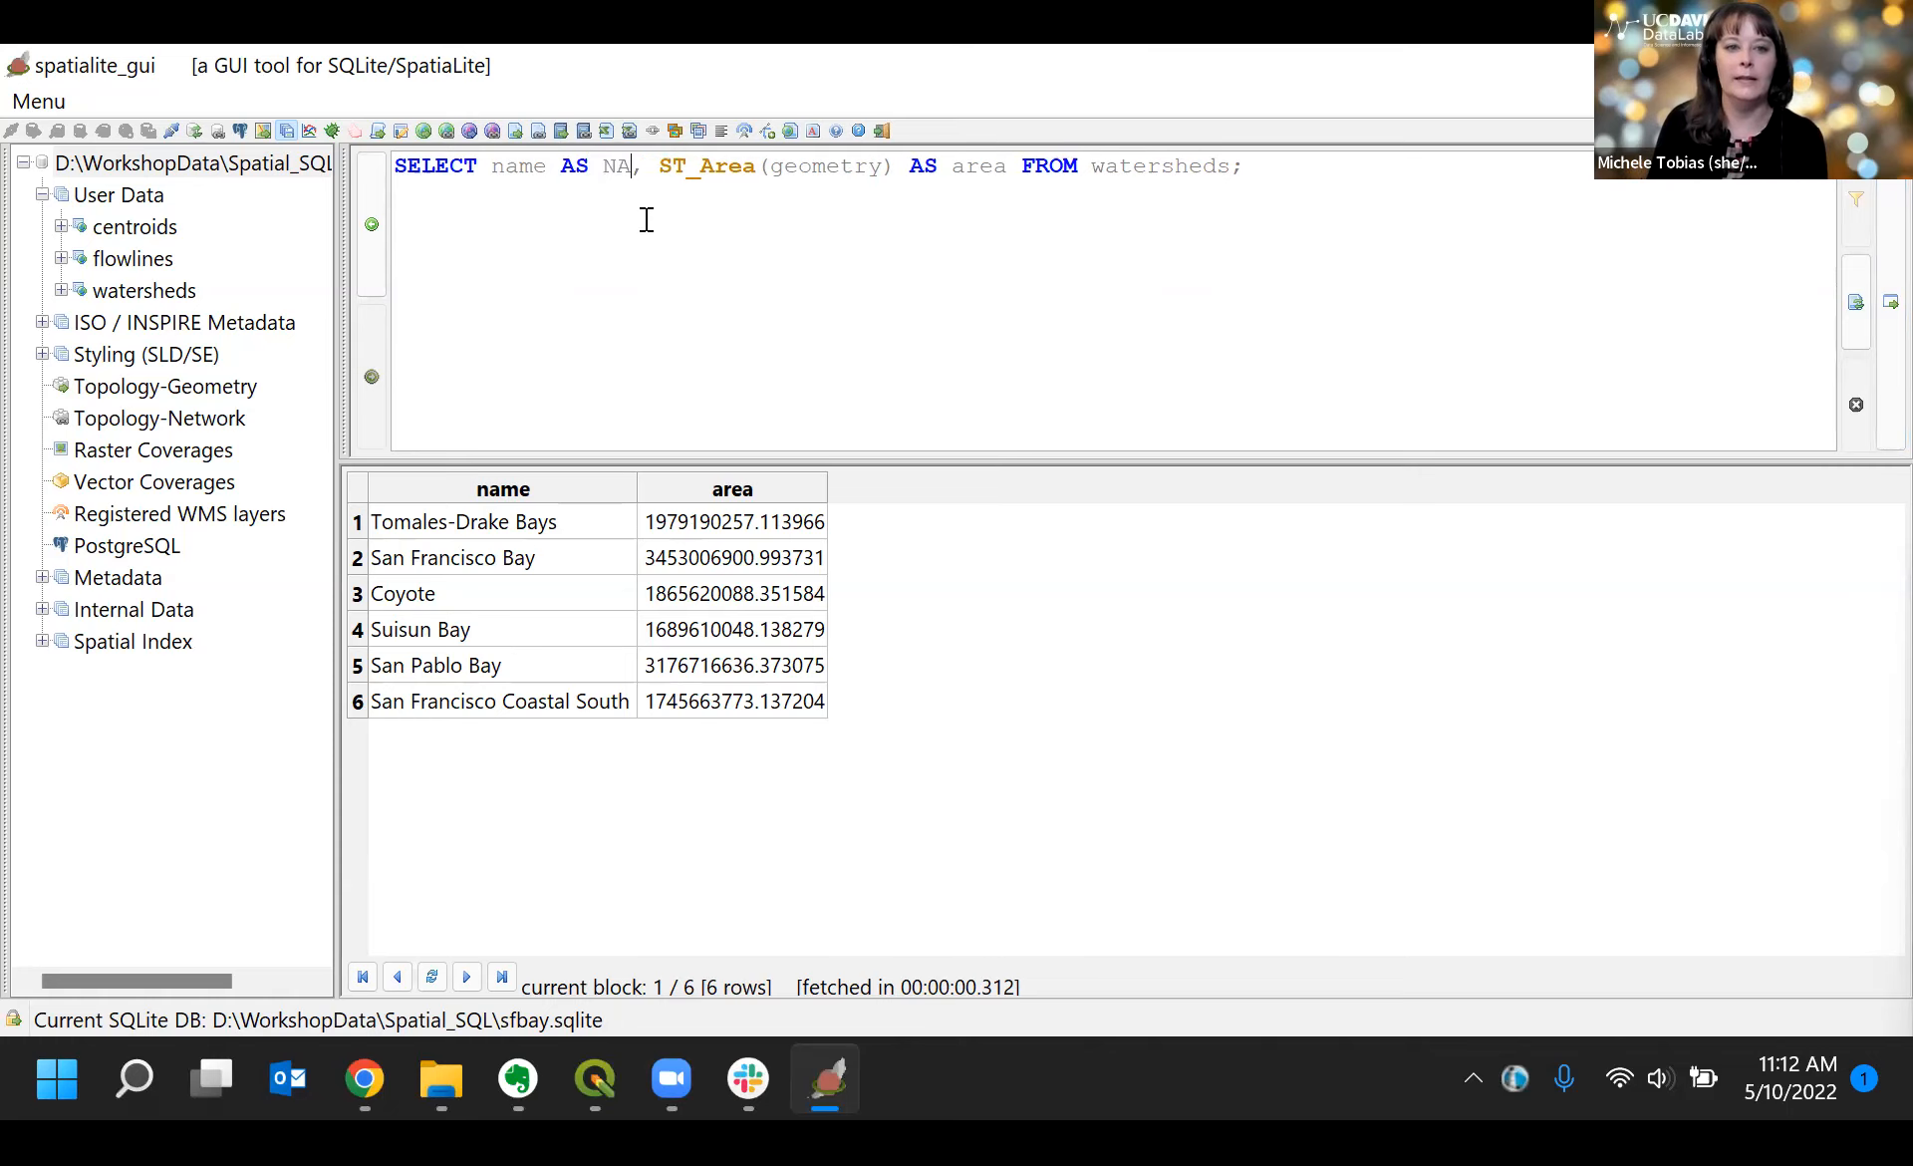
{"action": "type", "text": "me"}
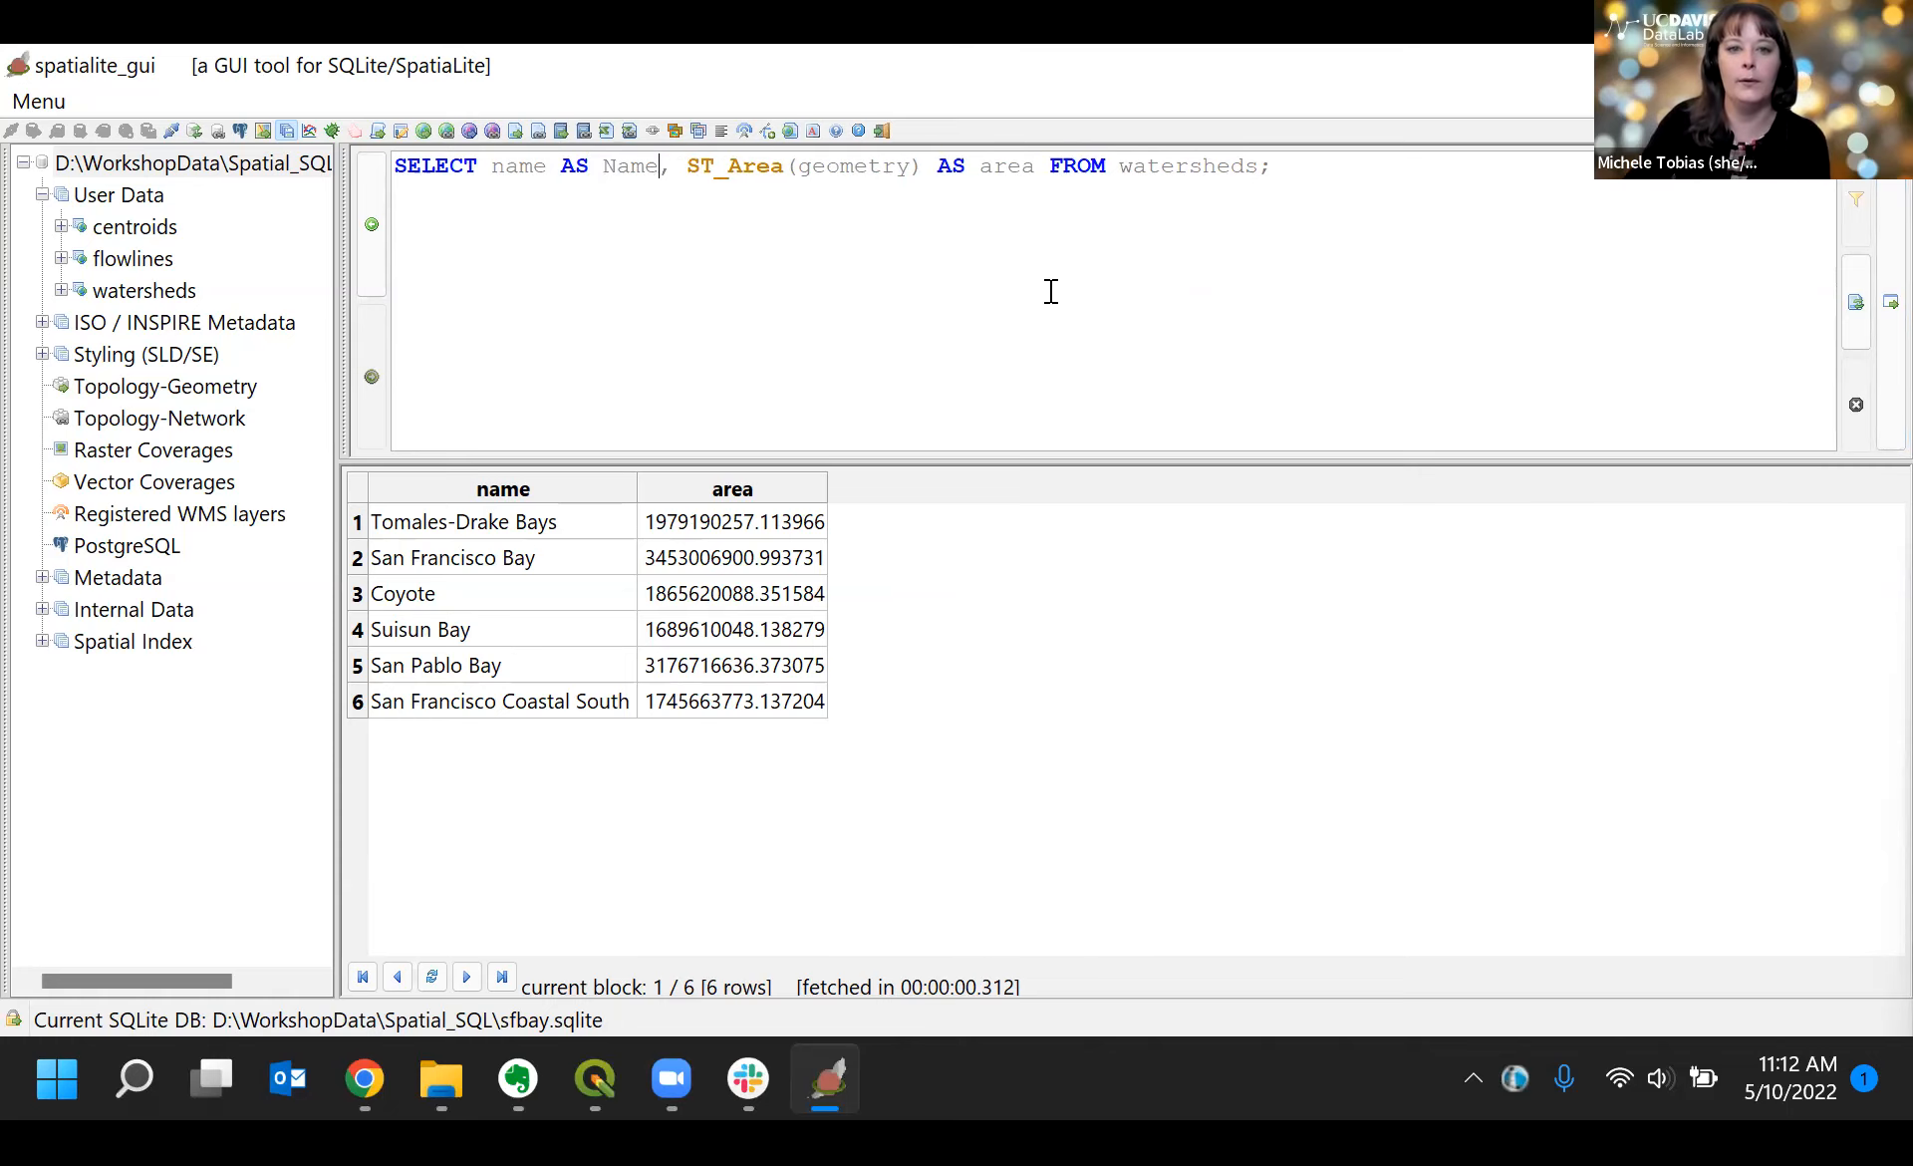
{"action": "left_click", "coordinate": [992, 163]}
{"action": "key", "text": "BackSpace"}
{"action": "type", "text": "A"}
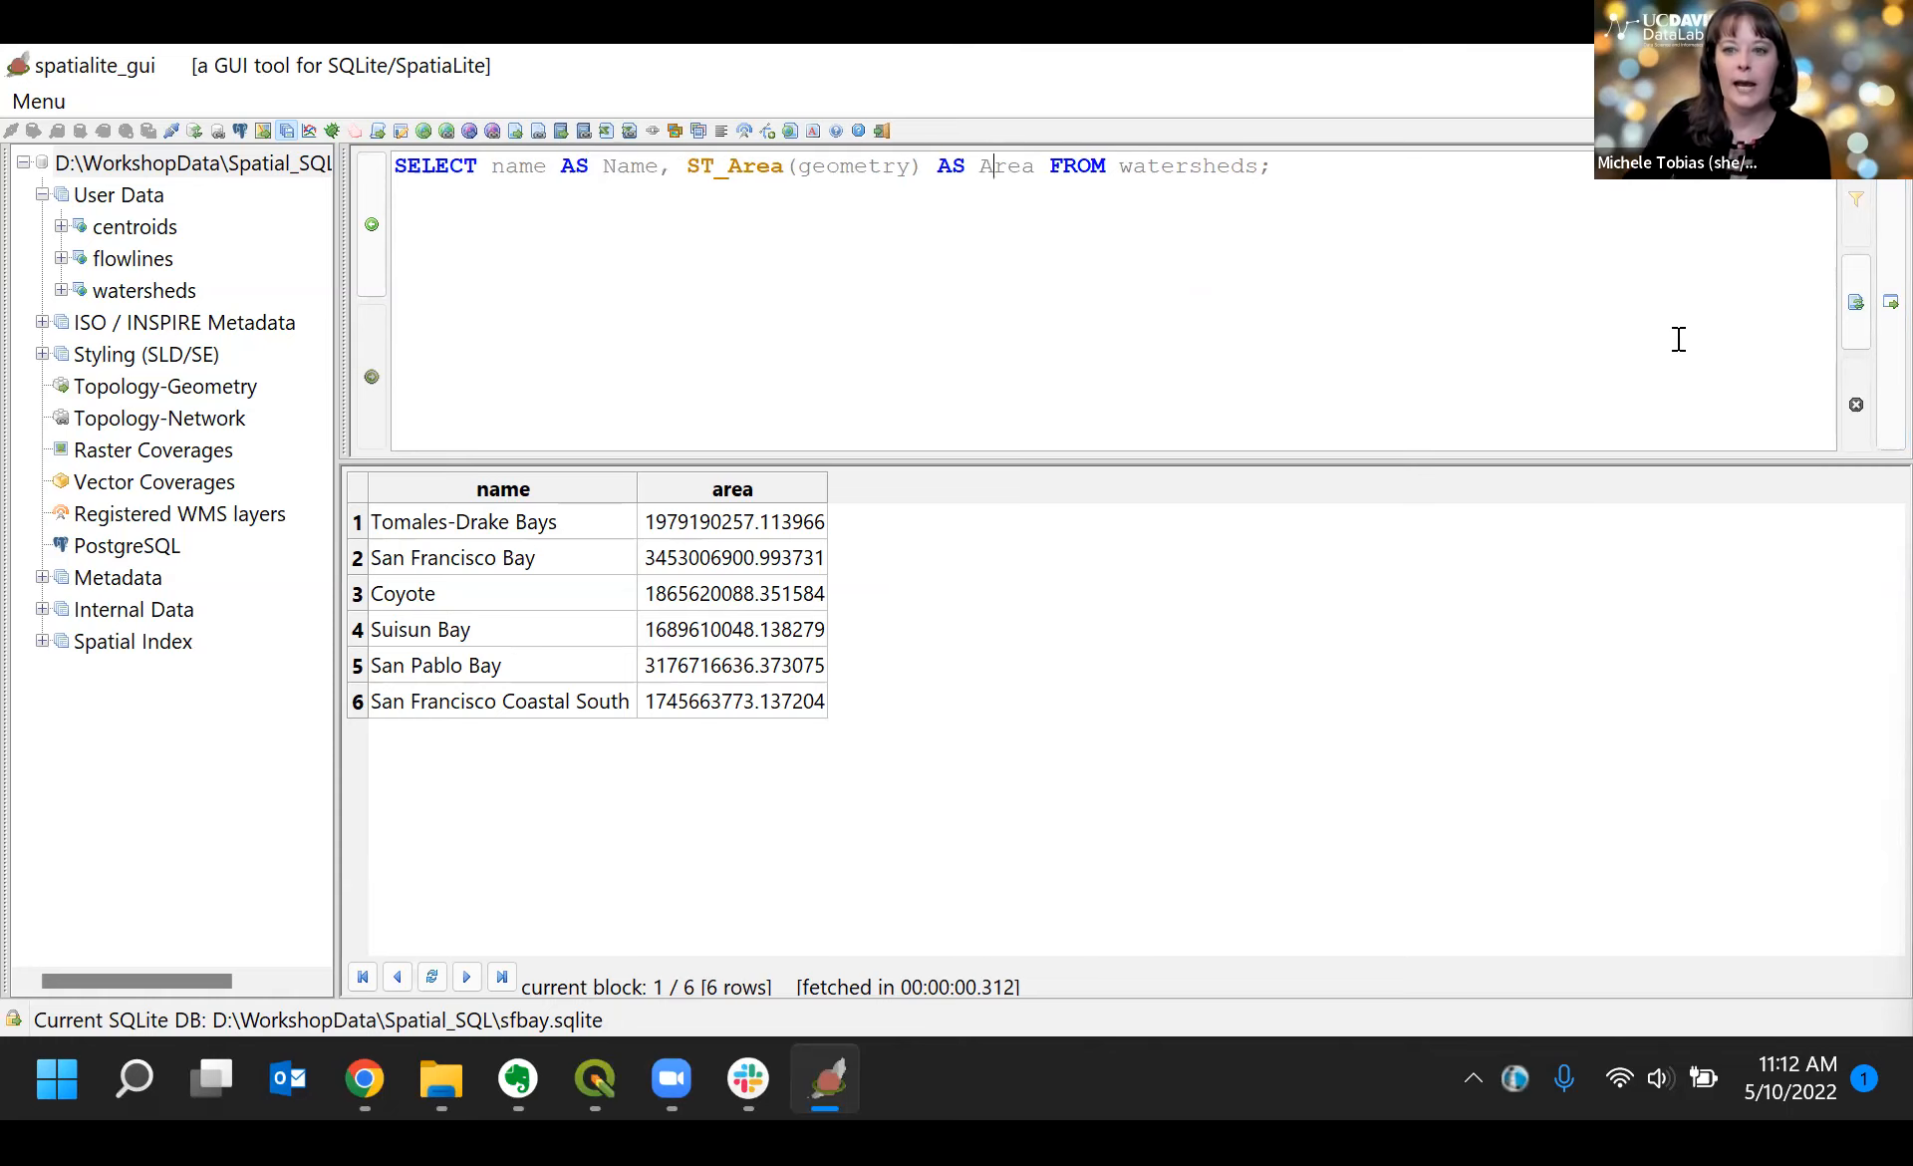
{"action": "left_click", "coordinate": [1891, 344]}
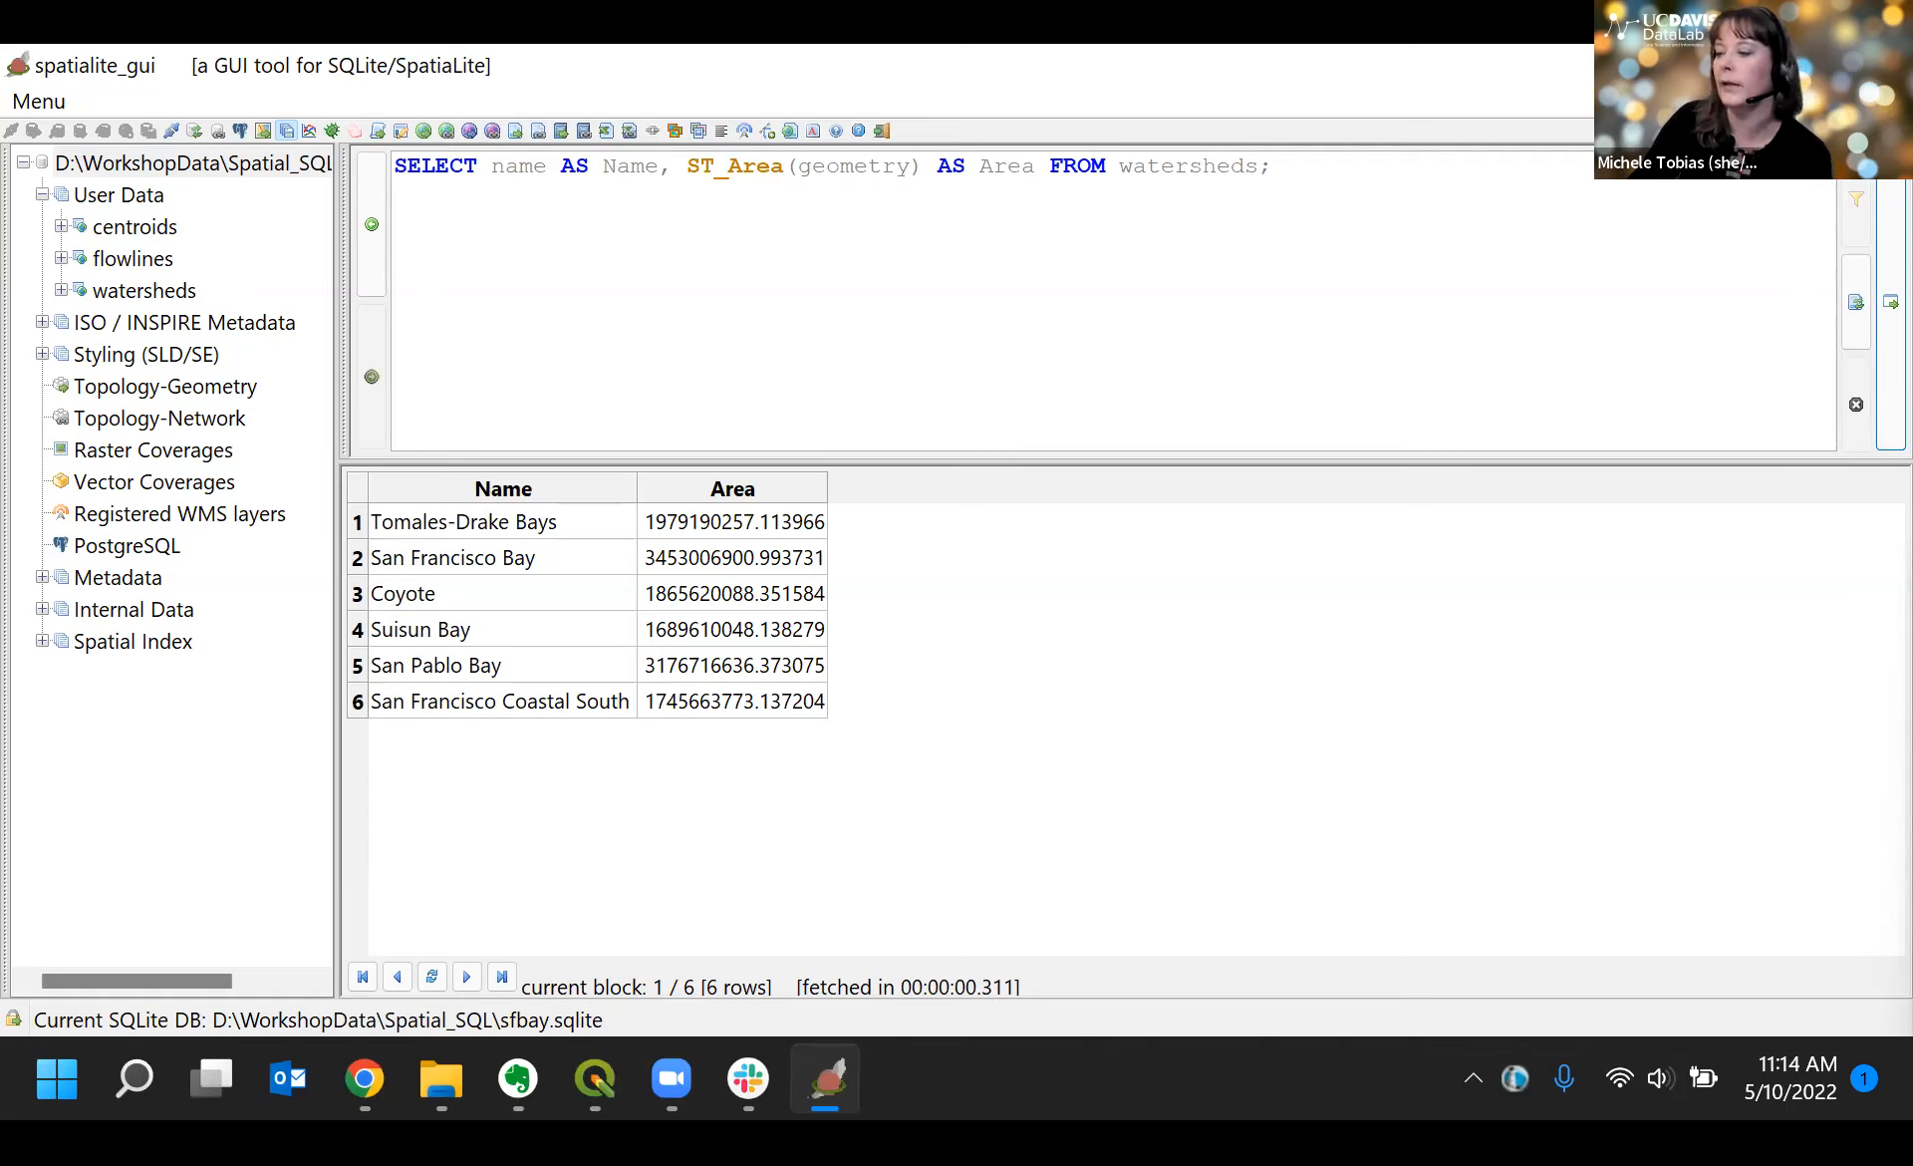
Step: Divide ST_Area(geometry) by 1000 in the watersheds query and run it
{"action": "left_click", "coordinate": [911, 166]}
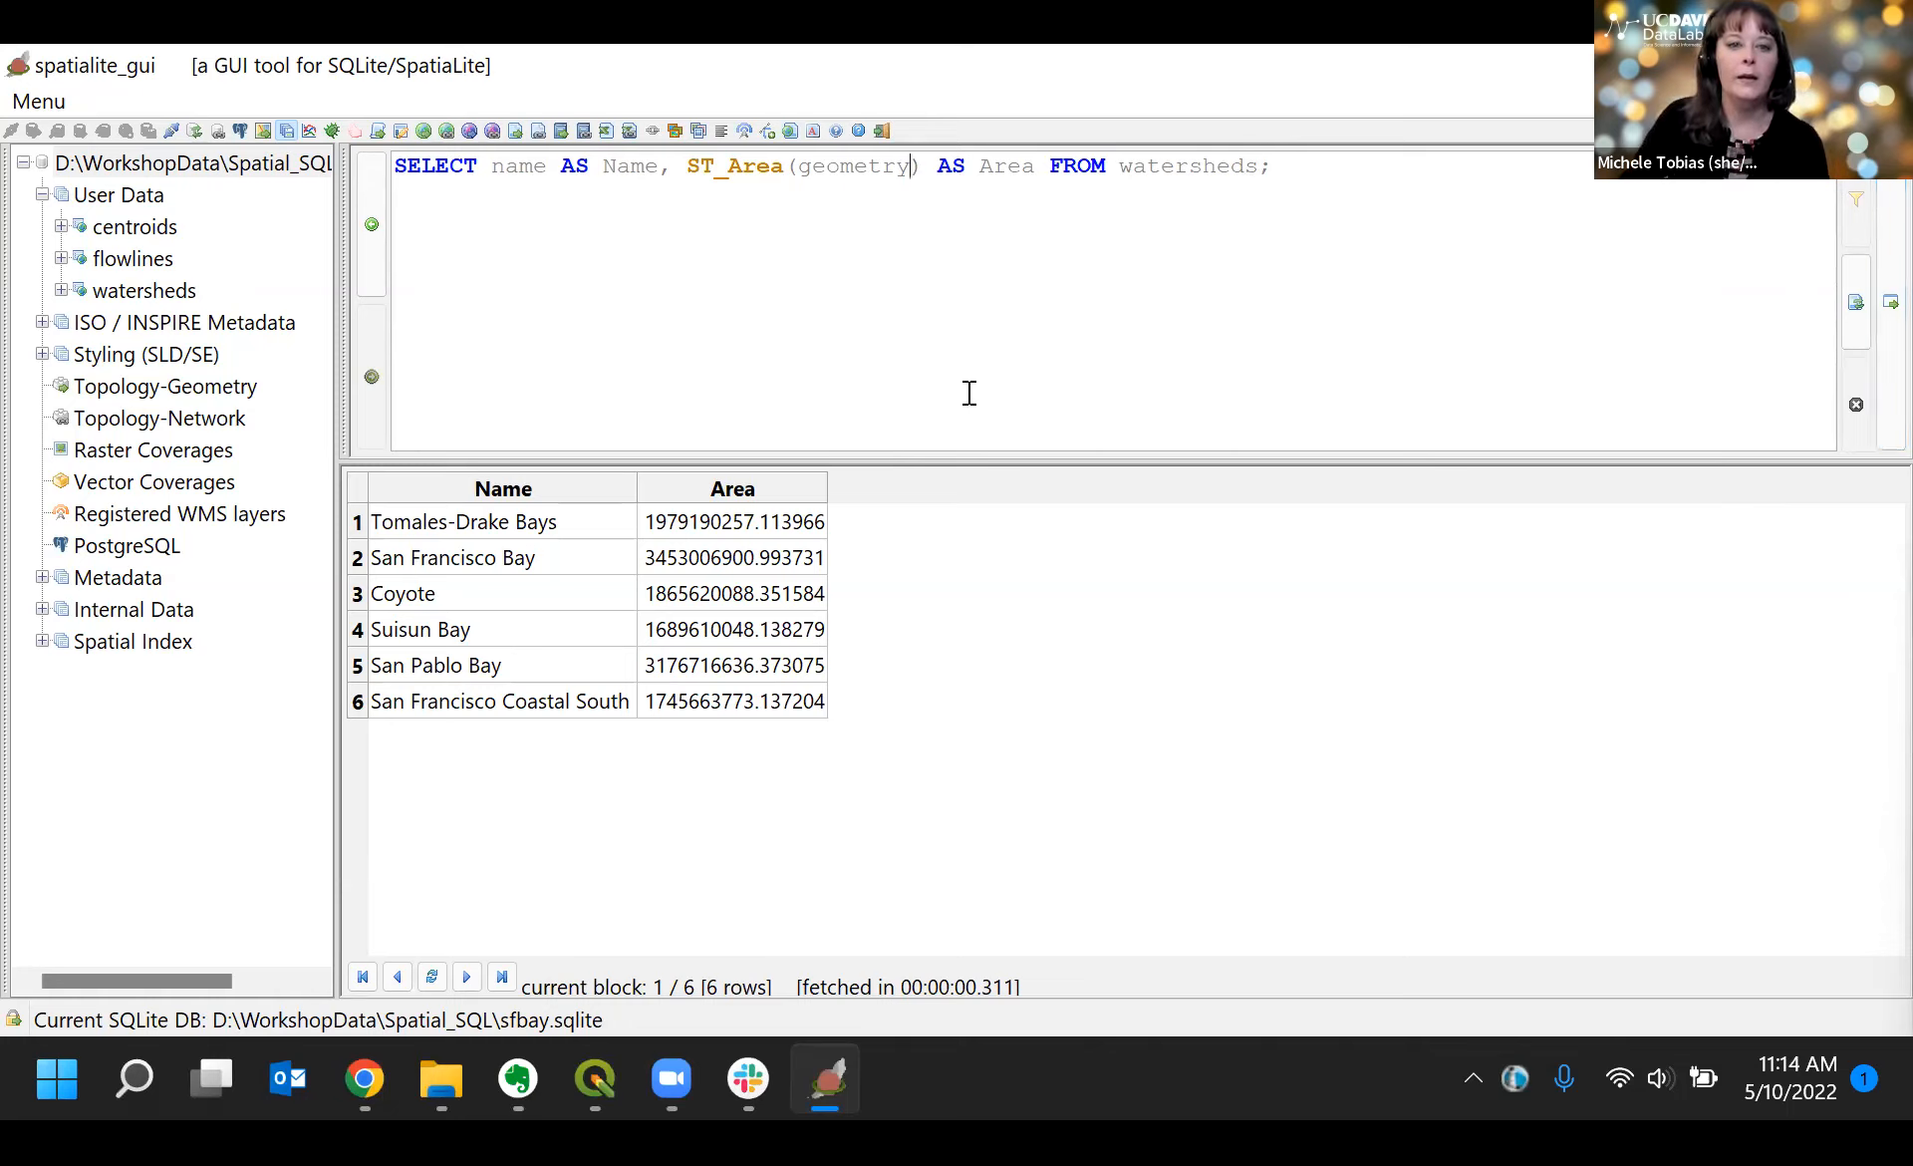
{"action": "left_click", "coordinate": [924, 167]}
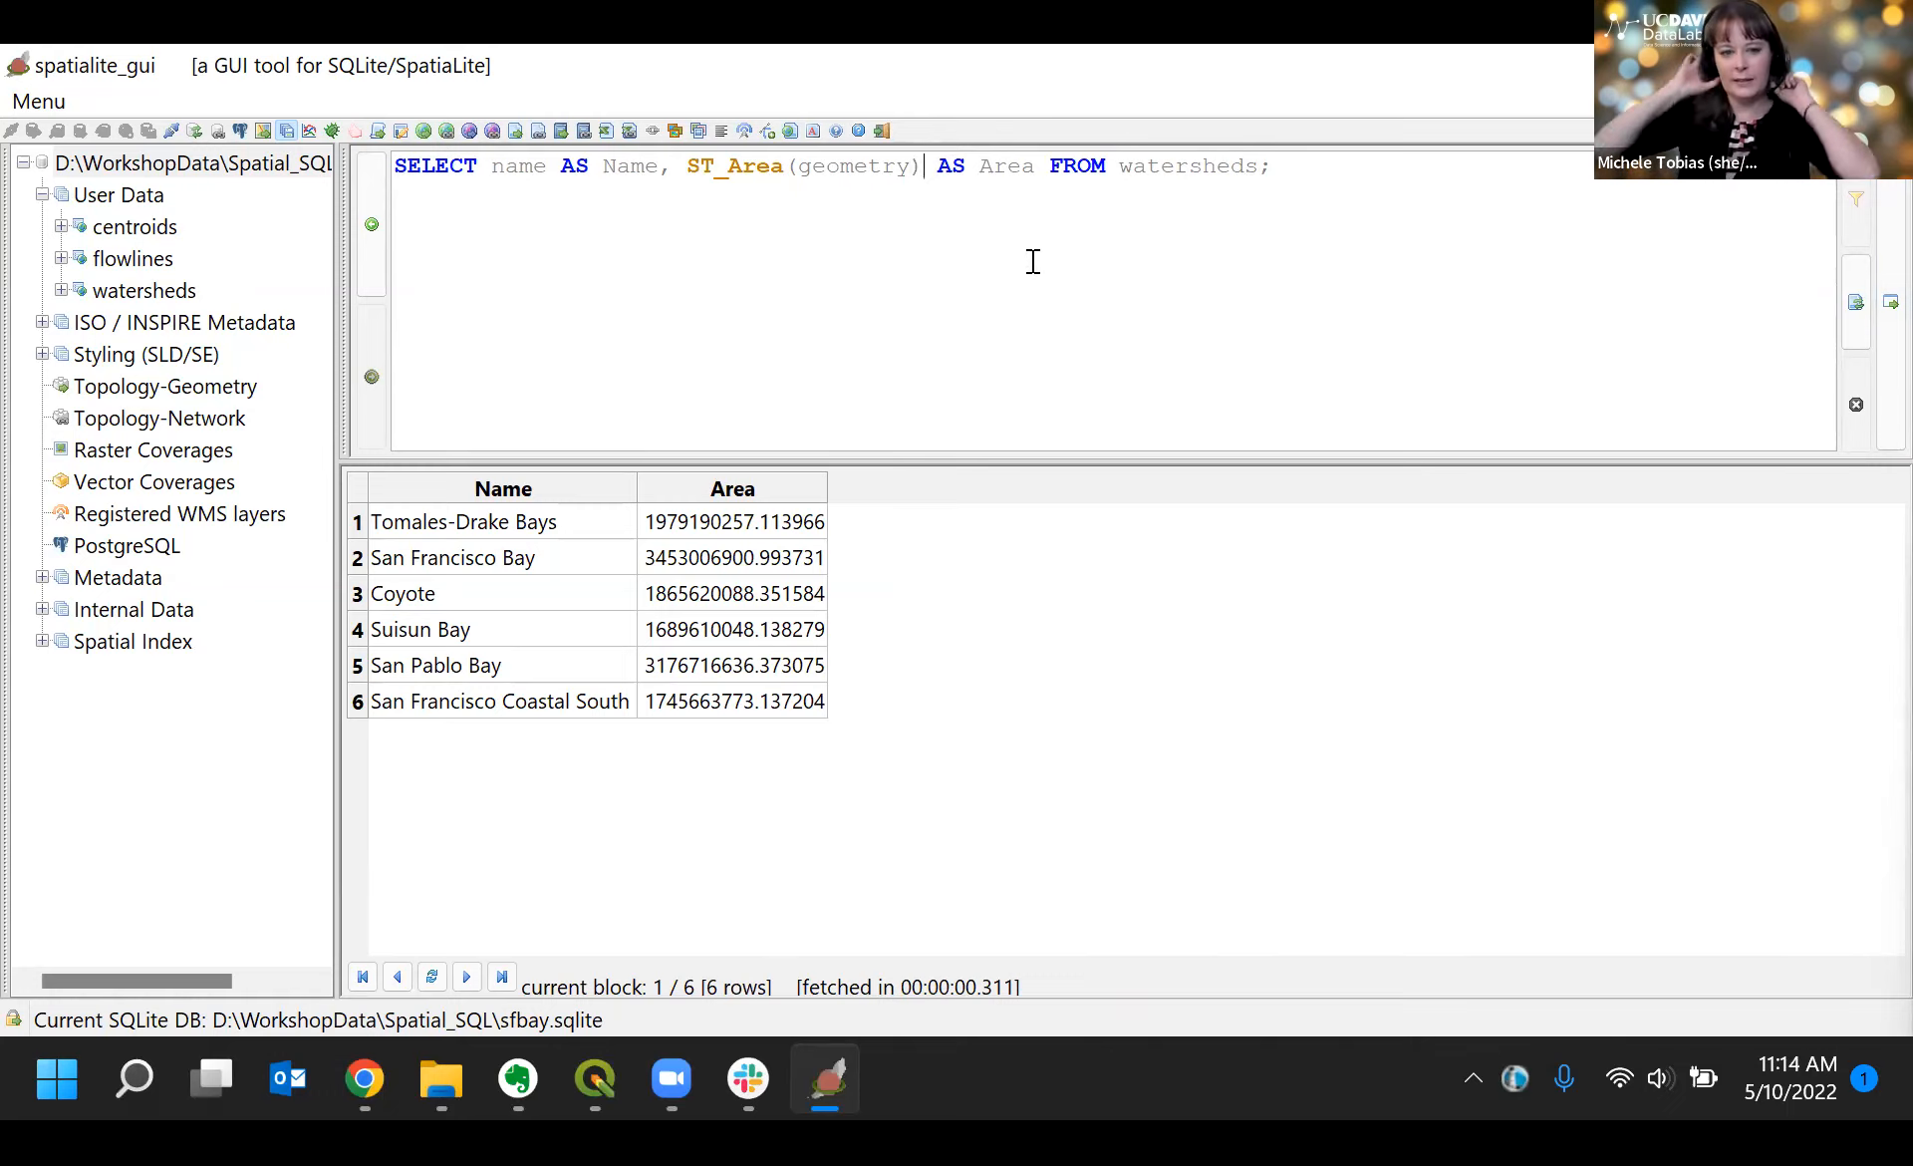
{"action": "type", "text": "/100"}
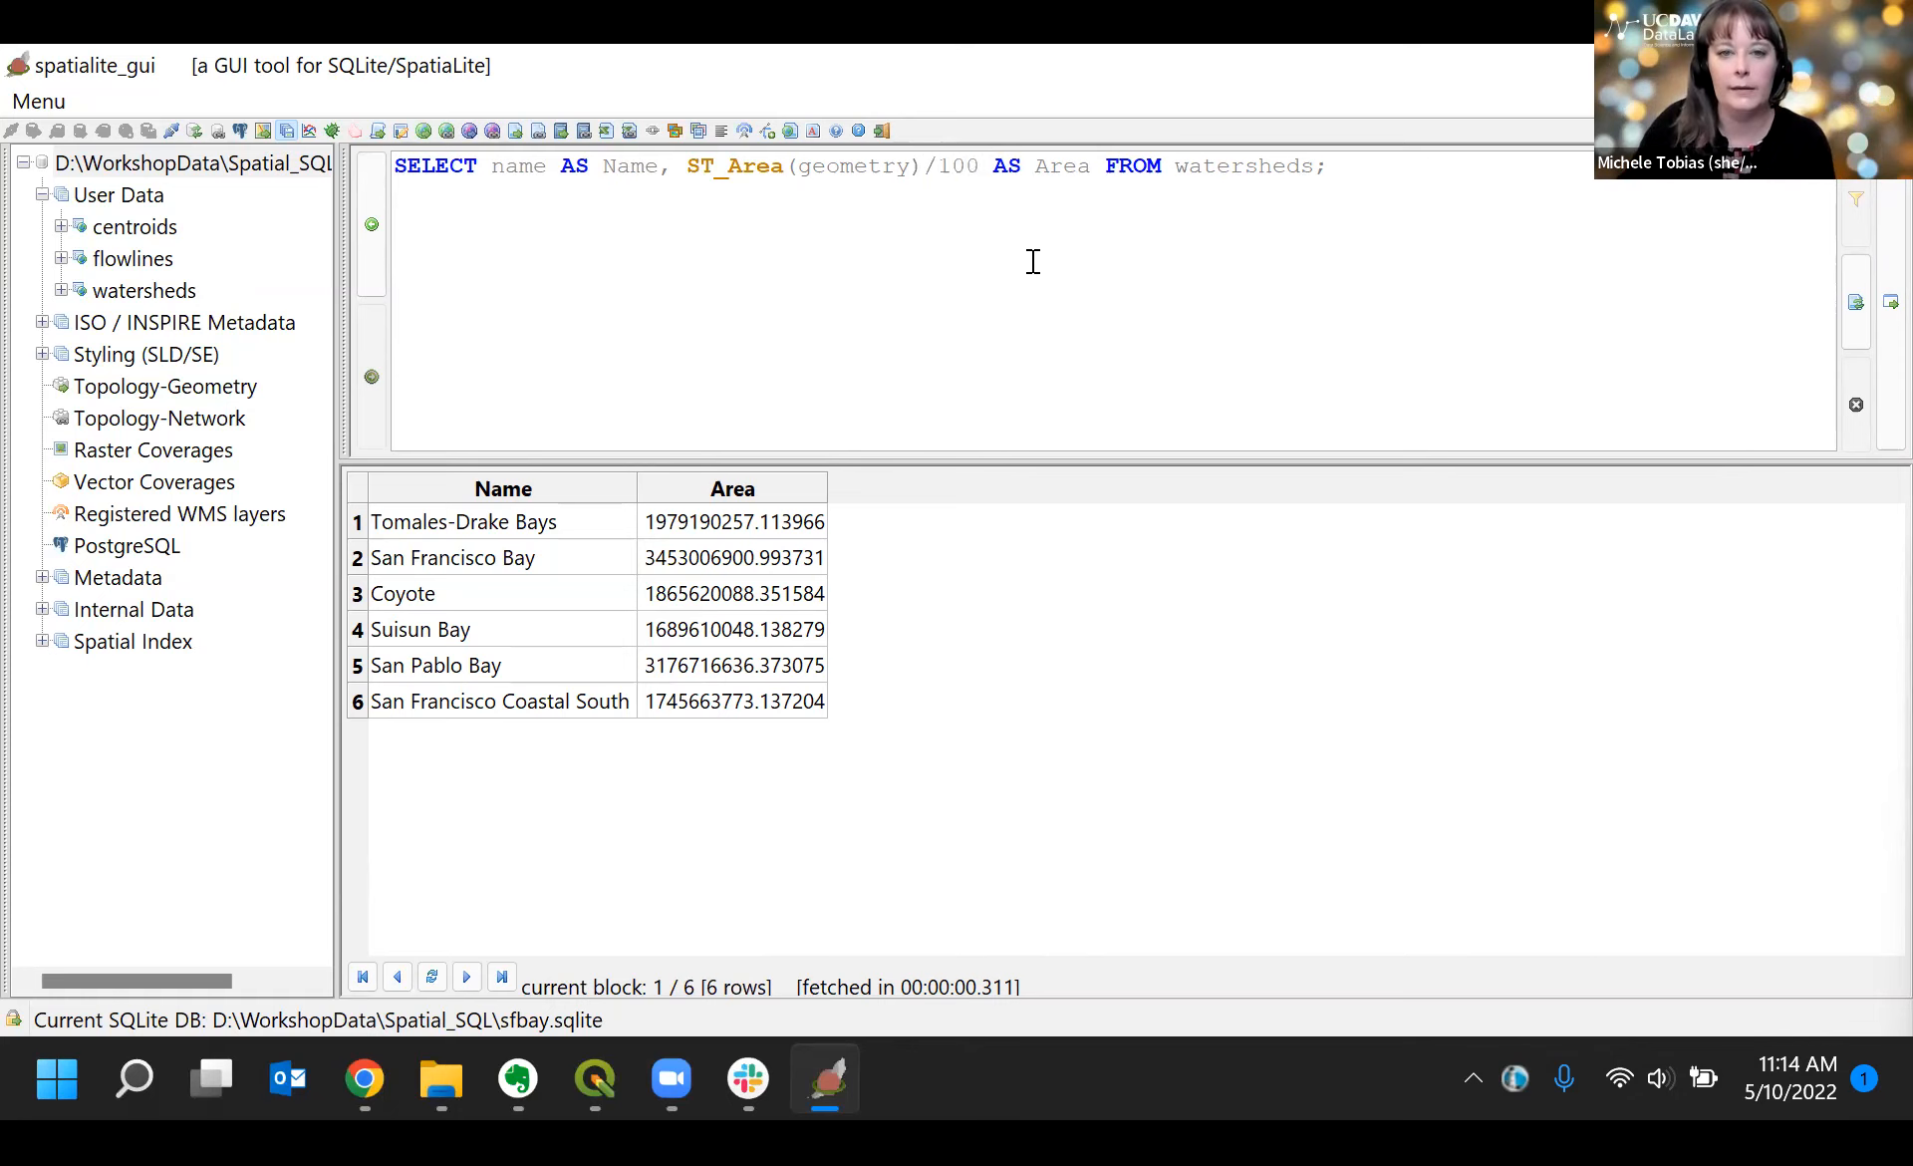
{"action": "type", "text": "0"}
{"action": "left_click", "coordinate": [1883, 301]}
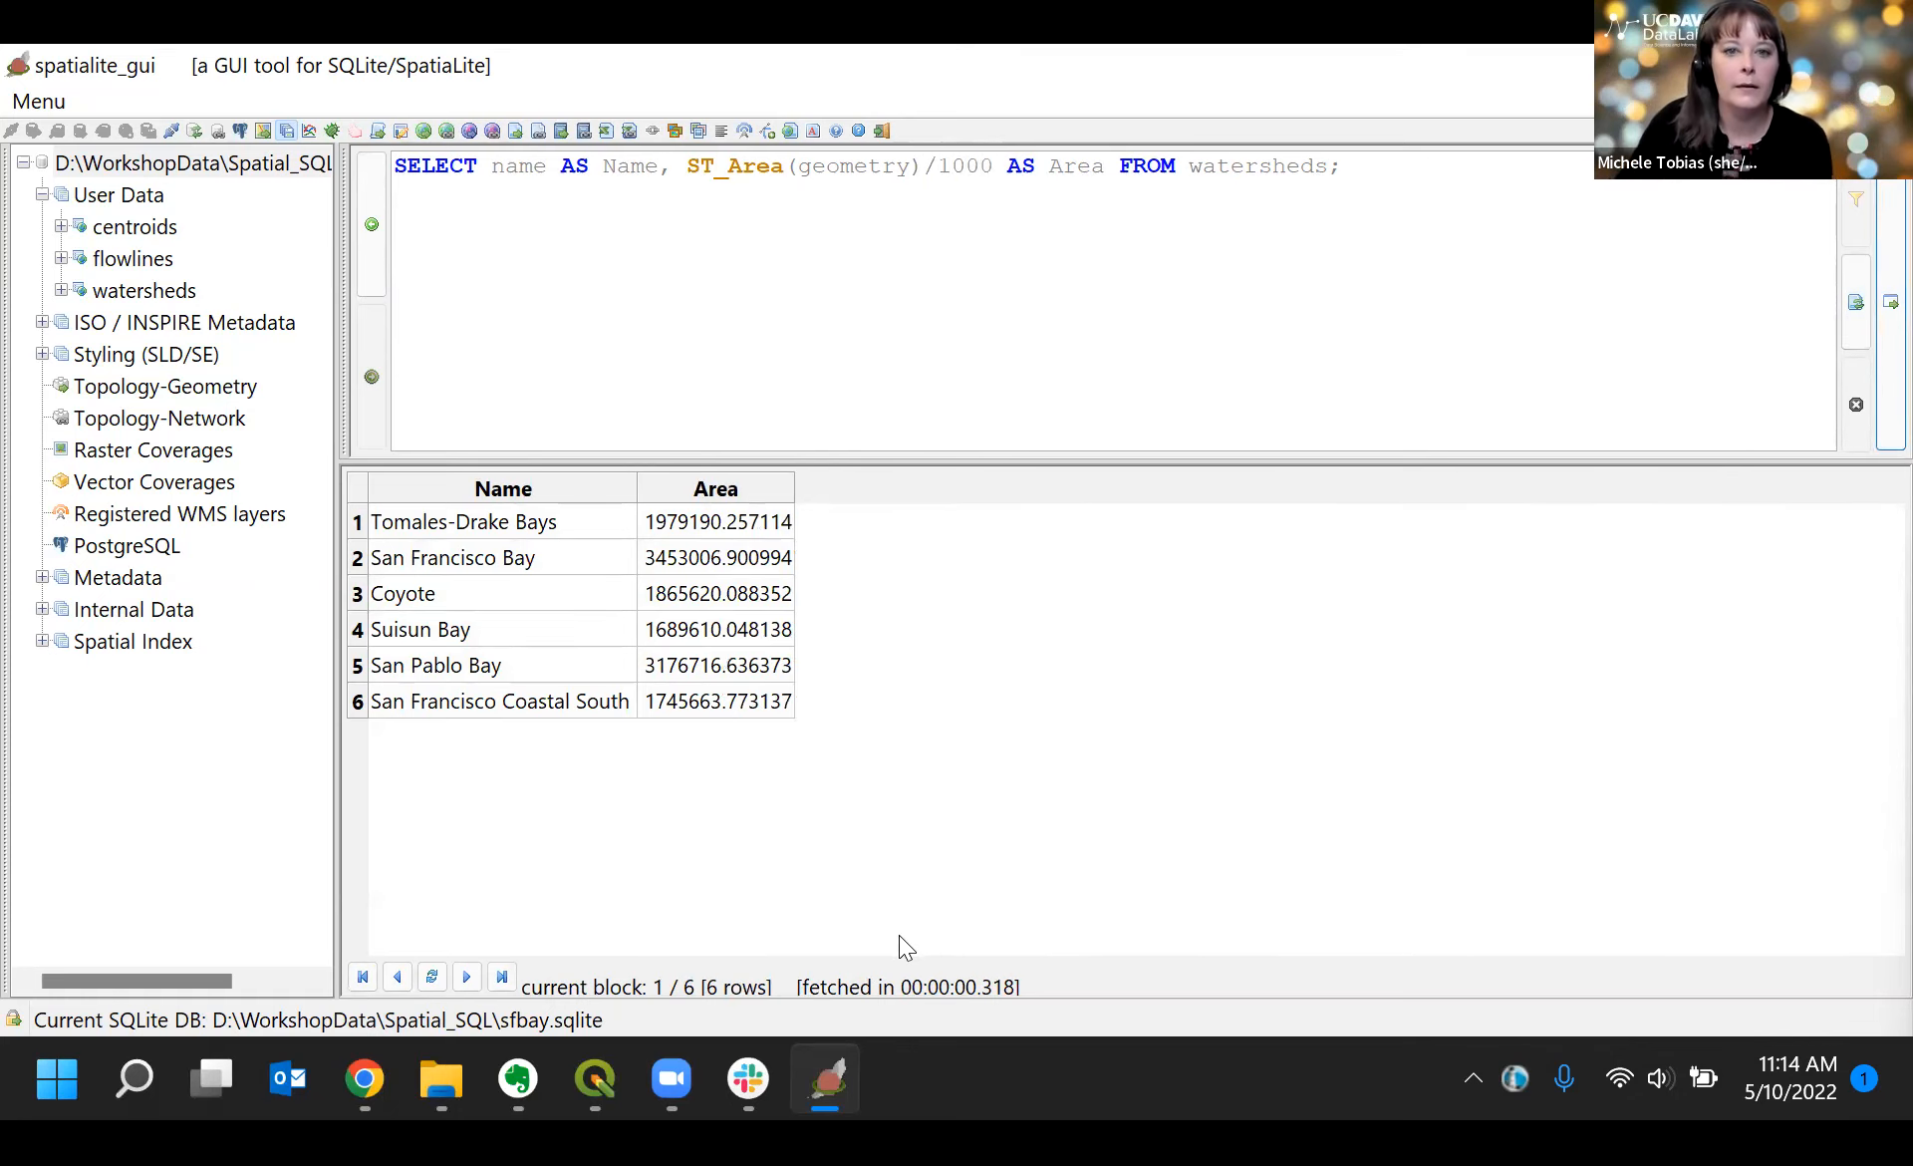
Step: Change the area divisor to 1000000 and rerun the watersheds query to convert the areas to square kilometres
{"action": "left_click", "coordinate": [996, 164]}
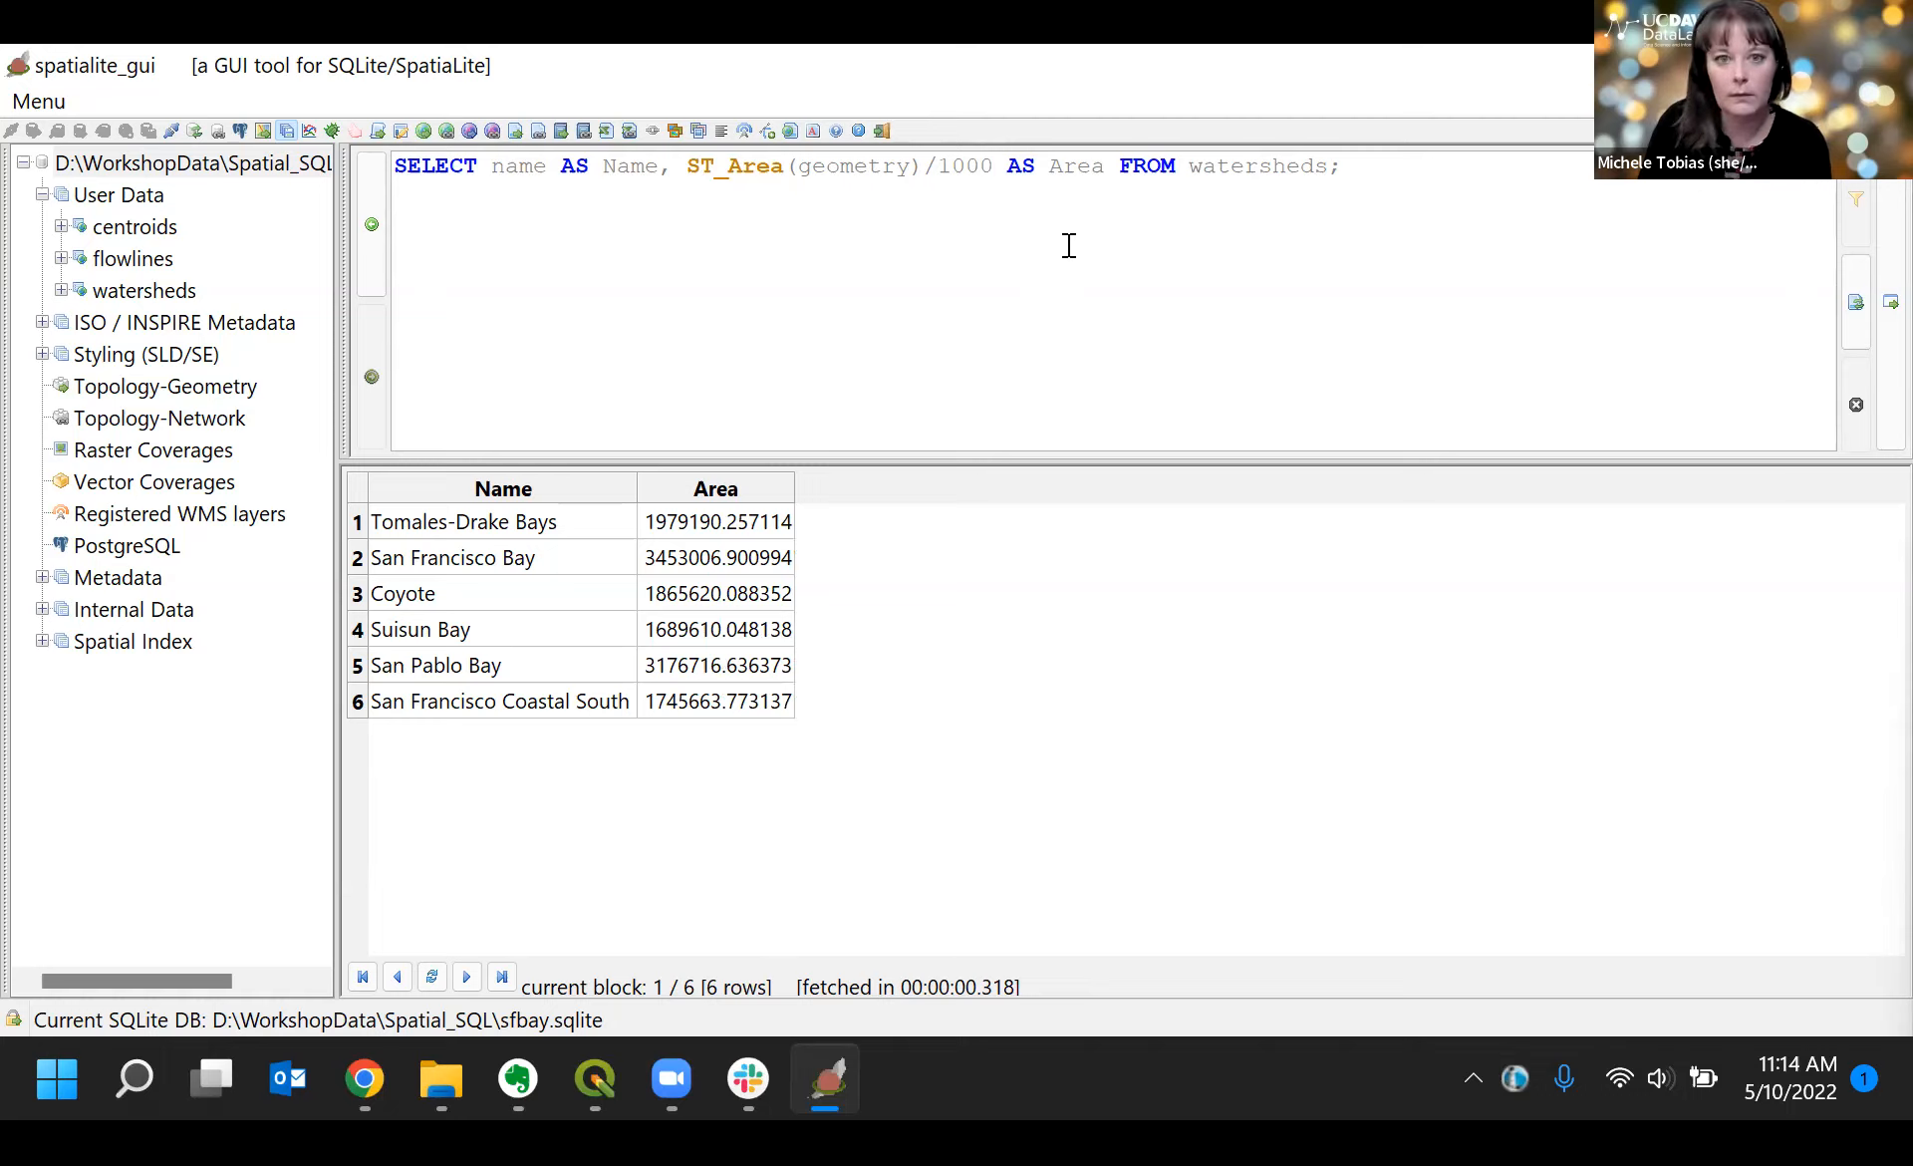
{"action": "type", "text": "0"}
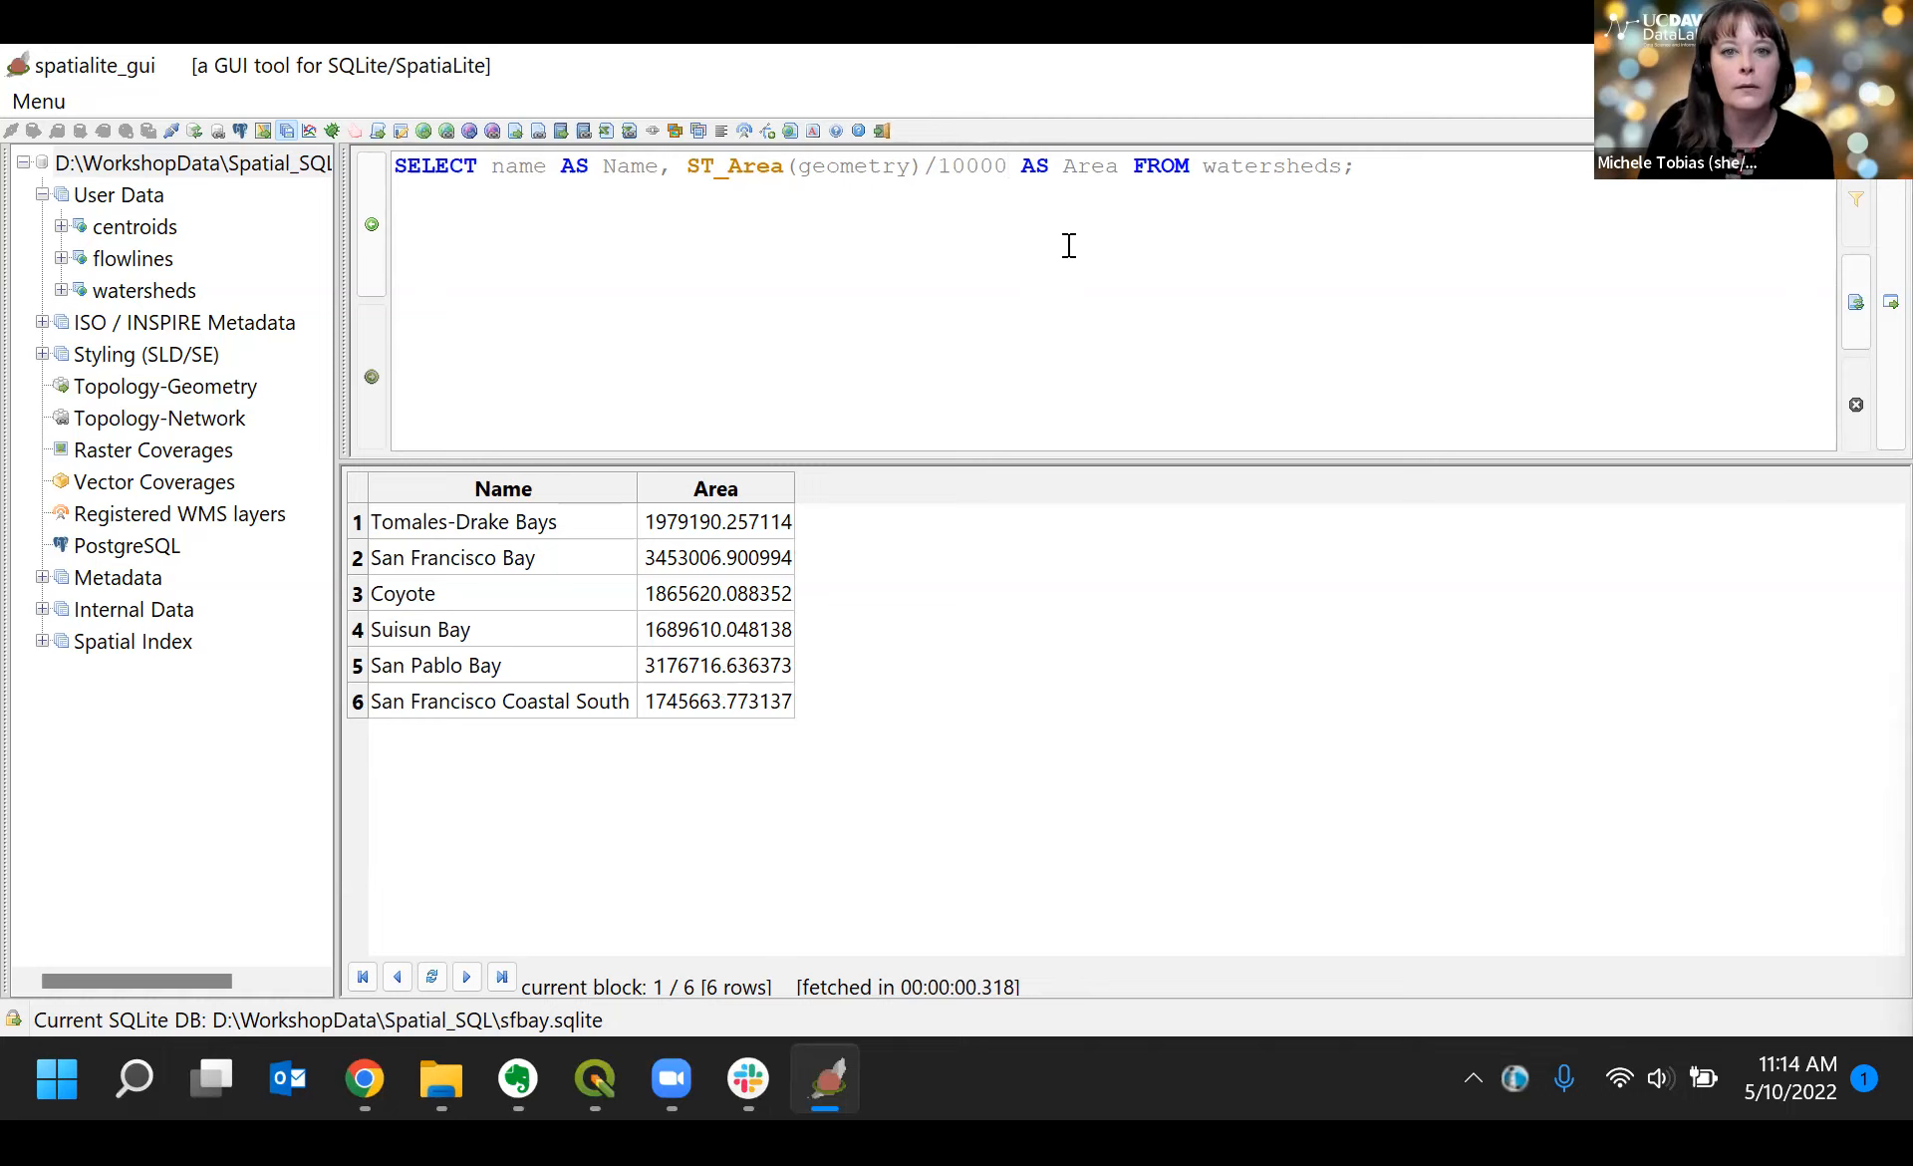
{"action": "type", "text": "00"}
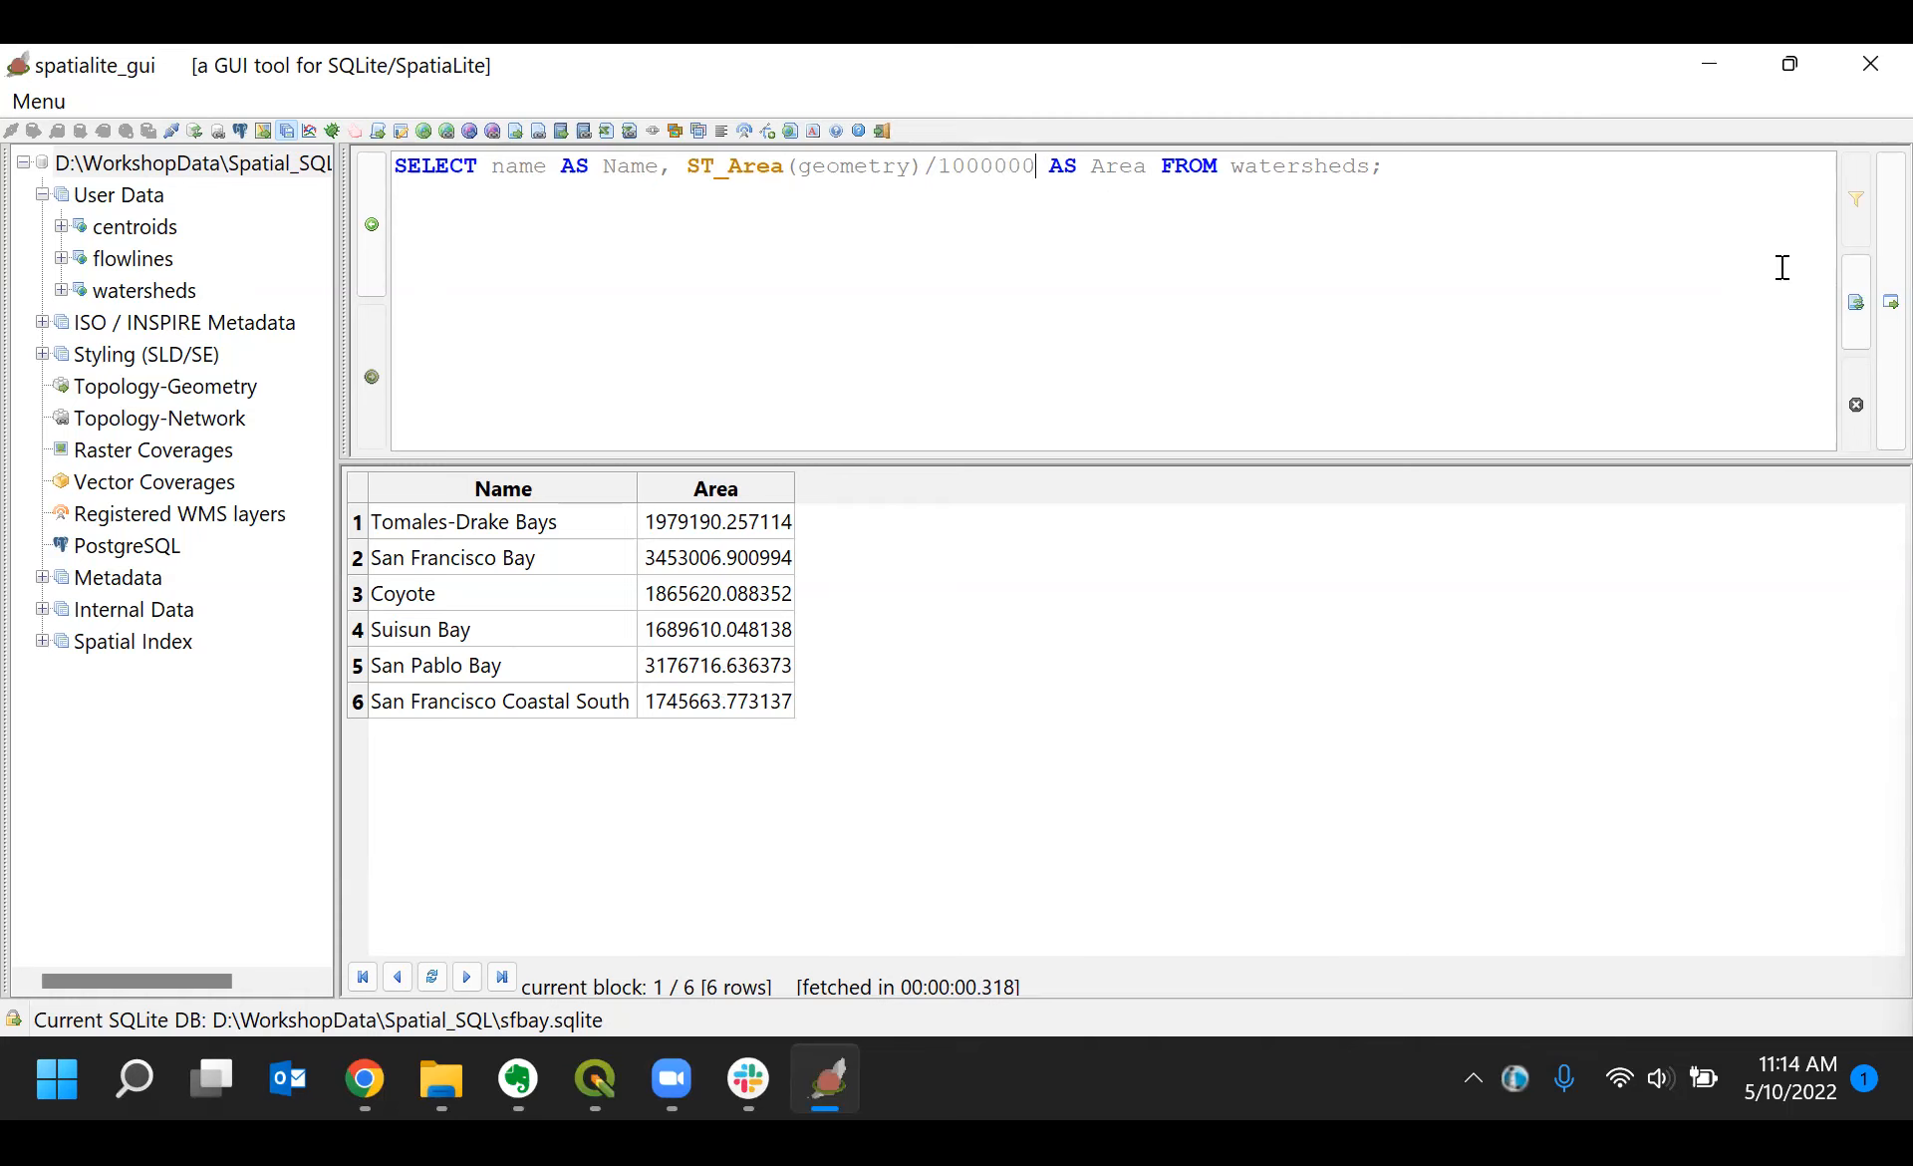
{"action": "left_click", "coordinate": [1891, 302]}
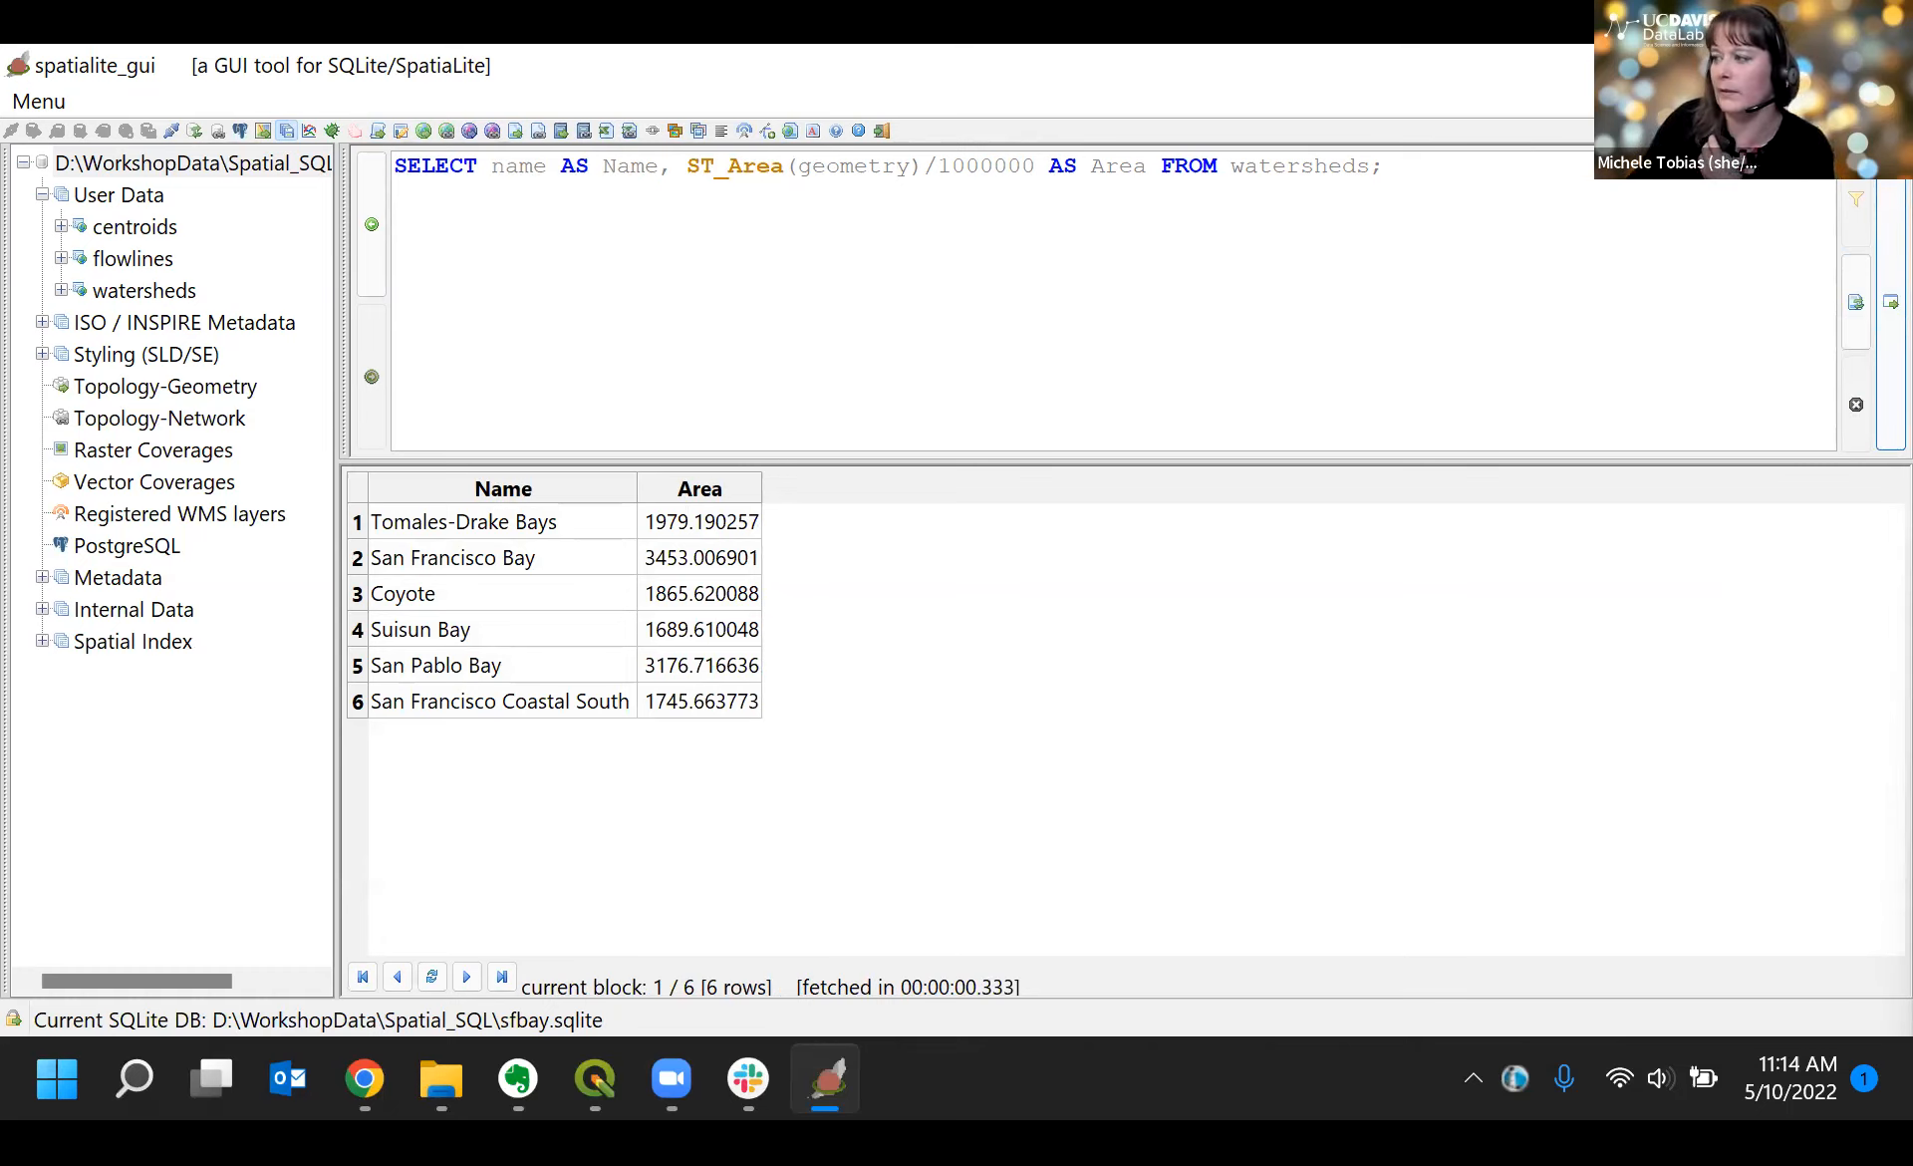
Step: Remove the AS Area alias from the watersheds query and run it without the alias
{"action": "key", "text": "alt+Tab"}
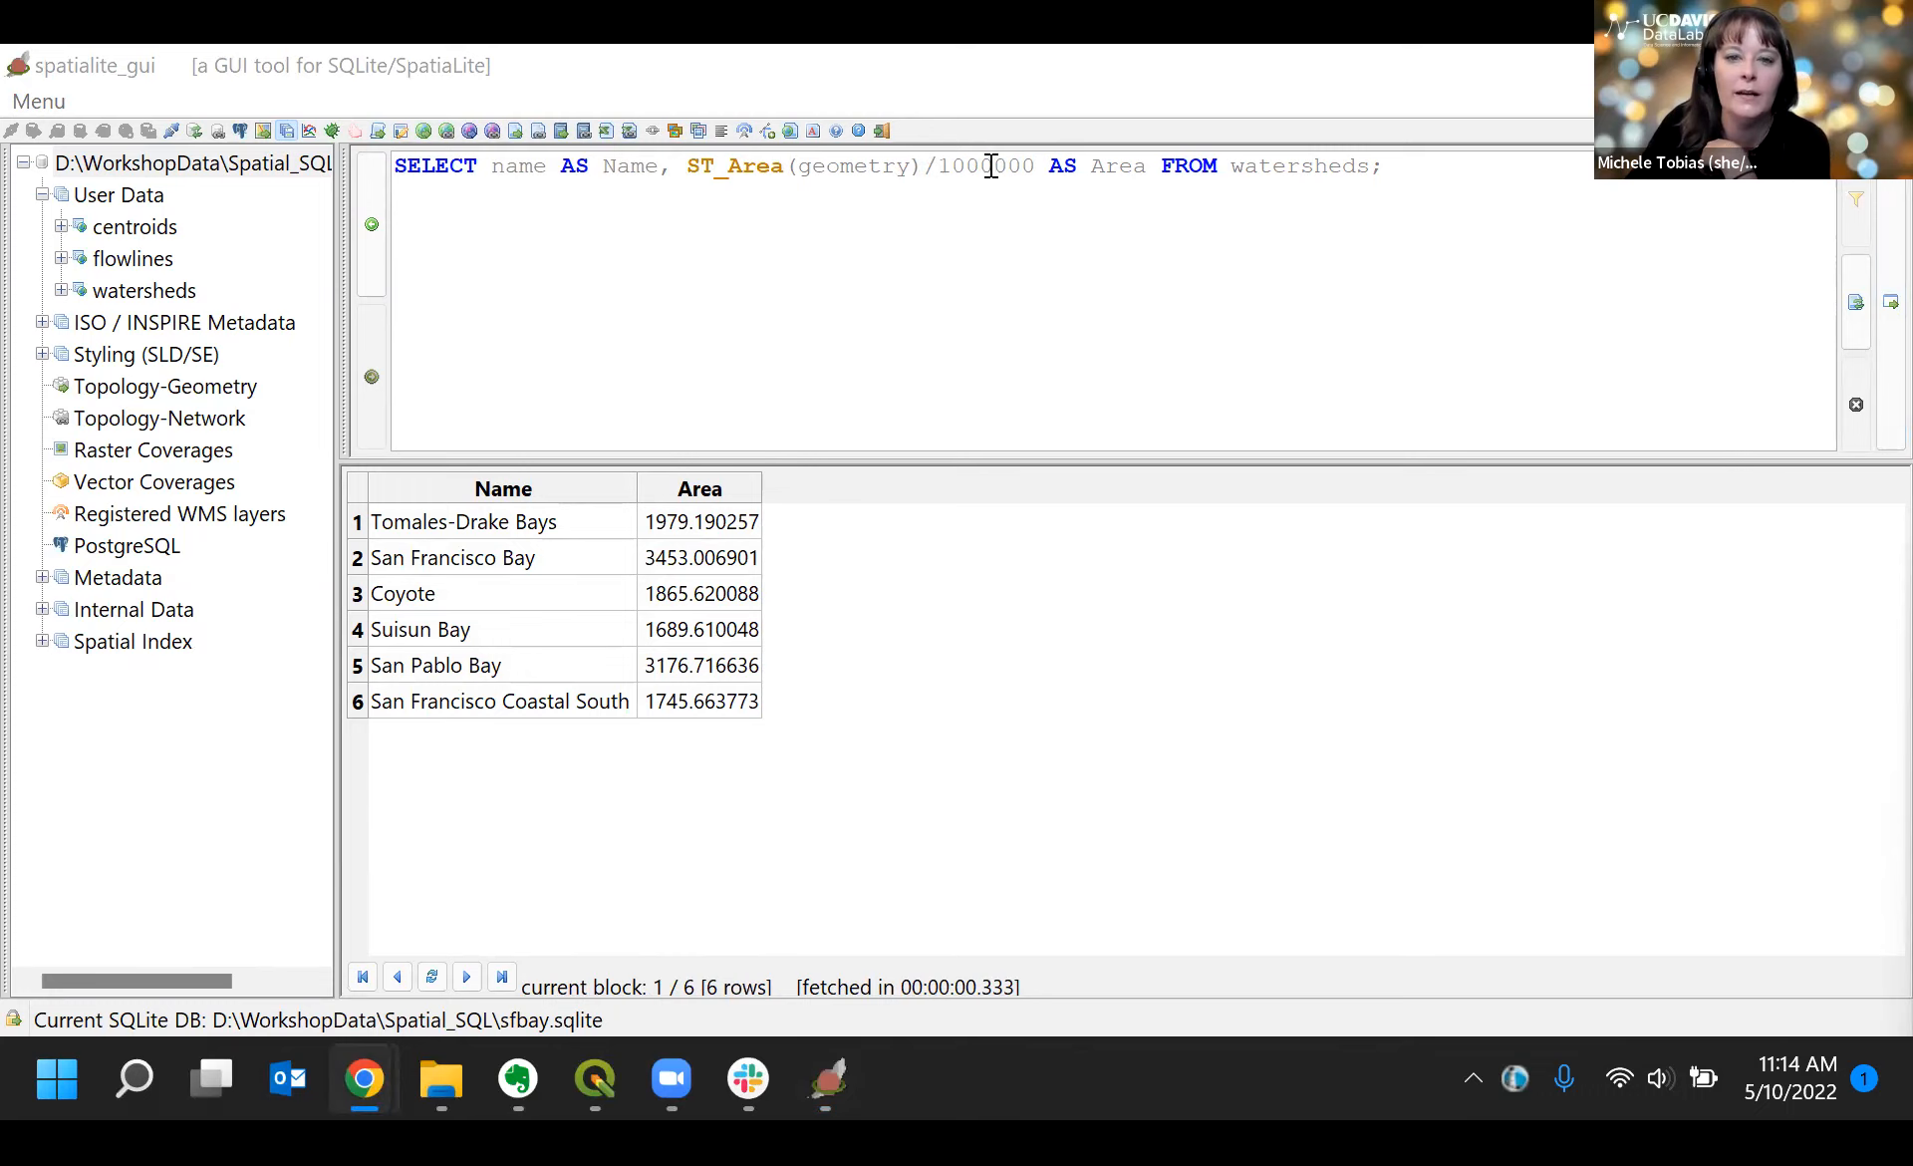
{"action": "left_click", "coordinate": [1052, 157]}
{"action": "left_click_drag", "start_coordinate": [1148, 164], "coordinate": [1043, 176]}
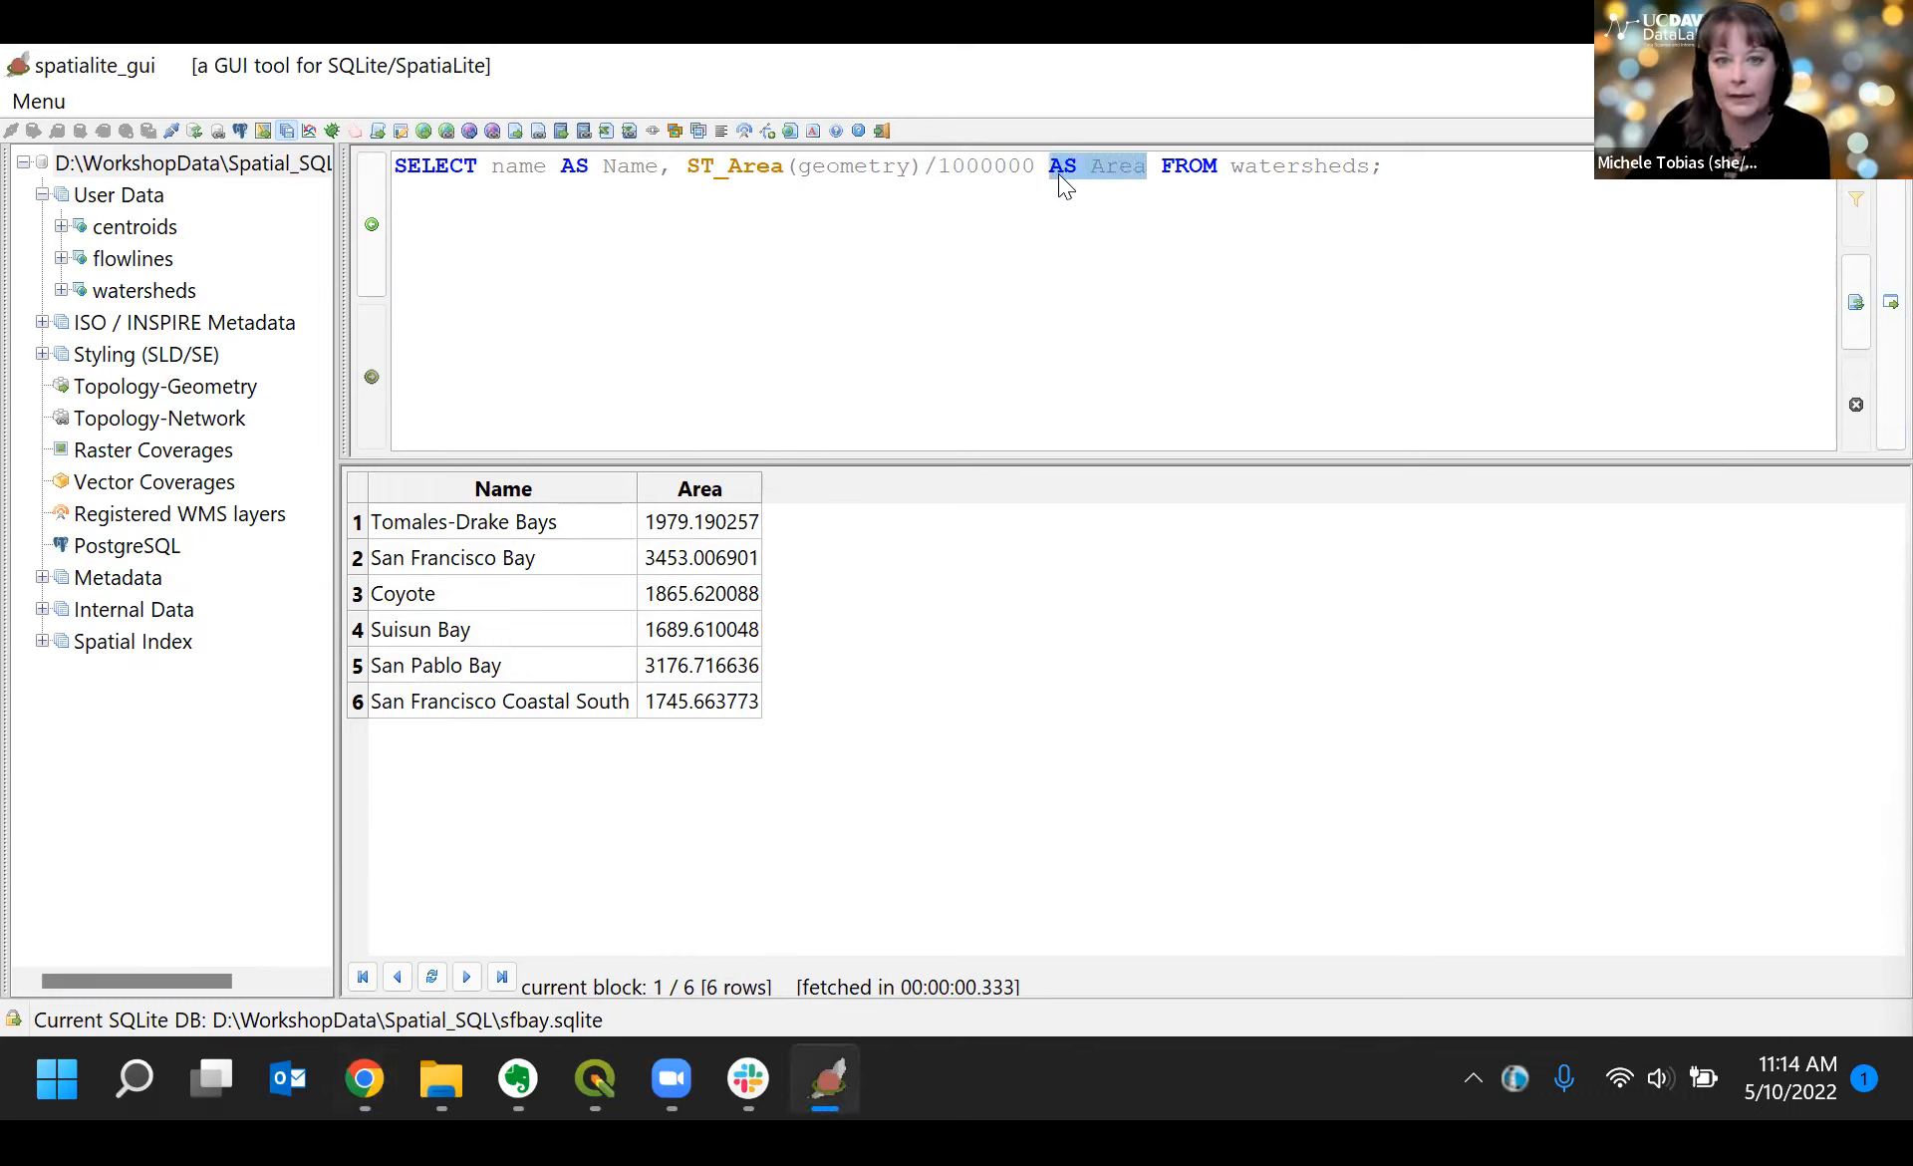
{"action": "key", "text": "BackSpace"}
{"action": "left_click", "coordinate": [1890, 301]}
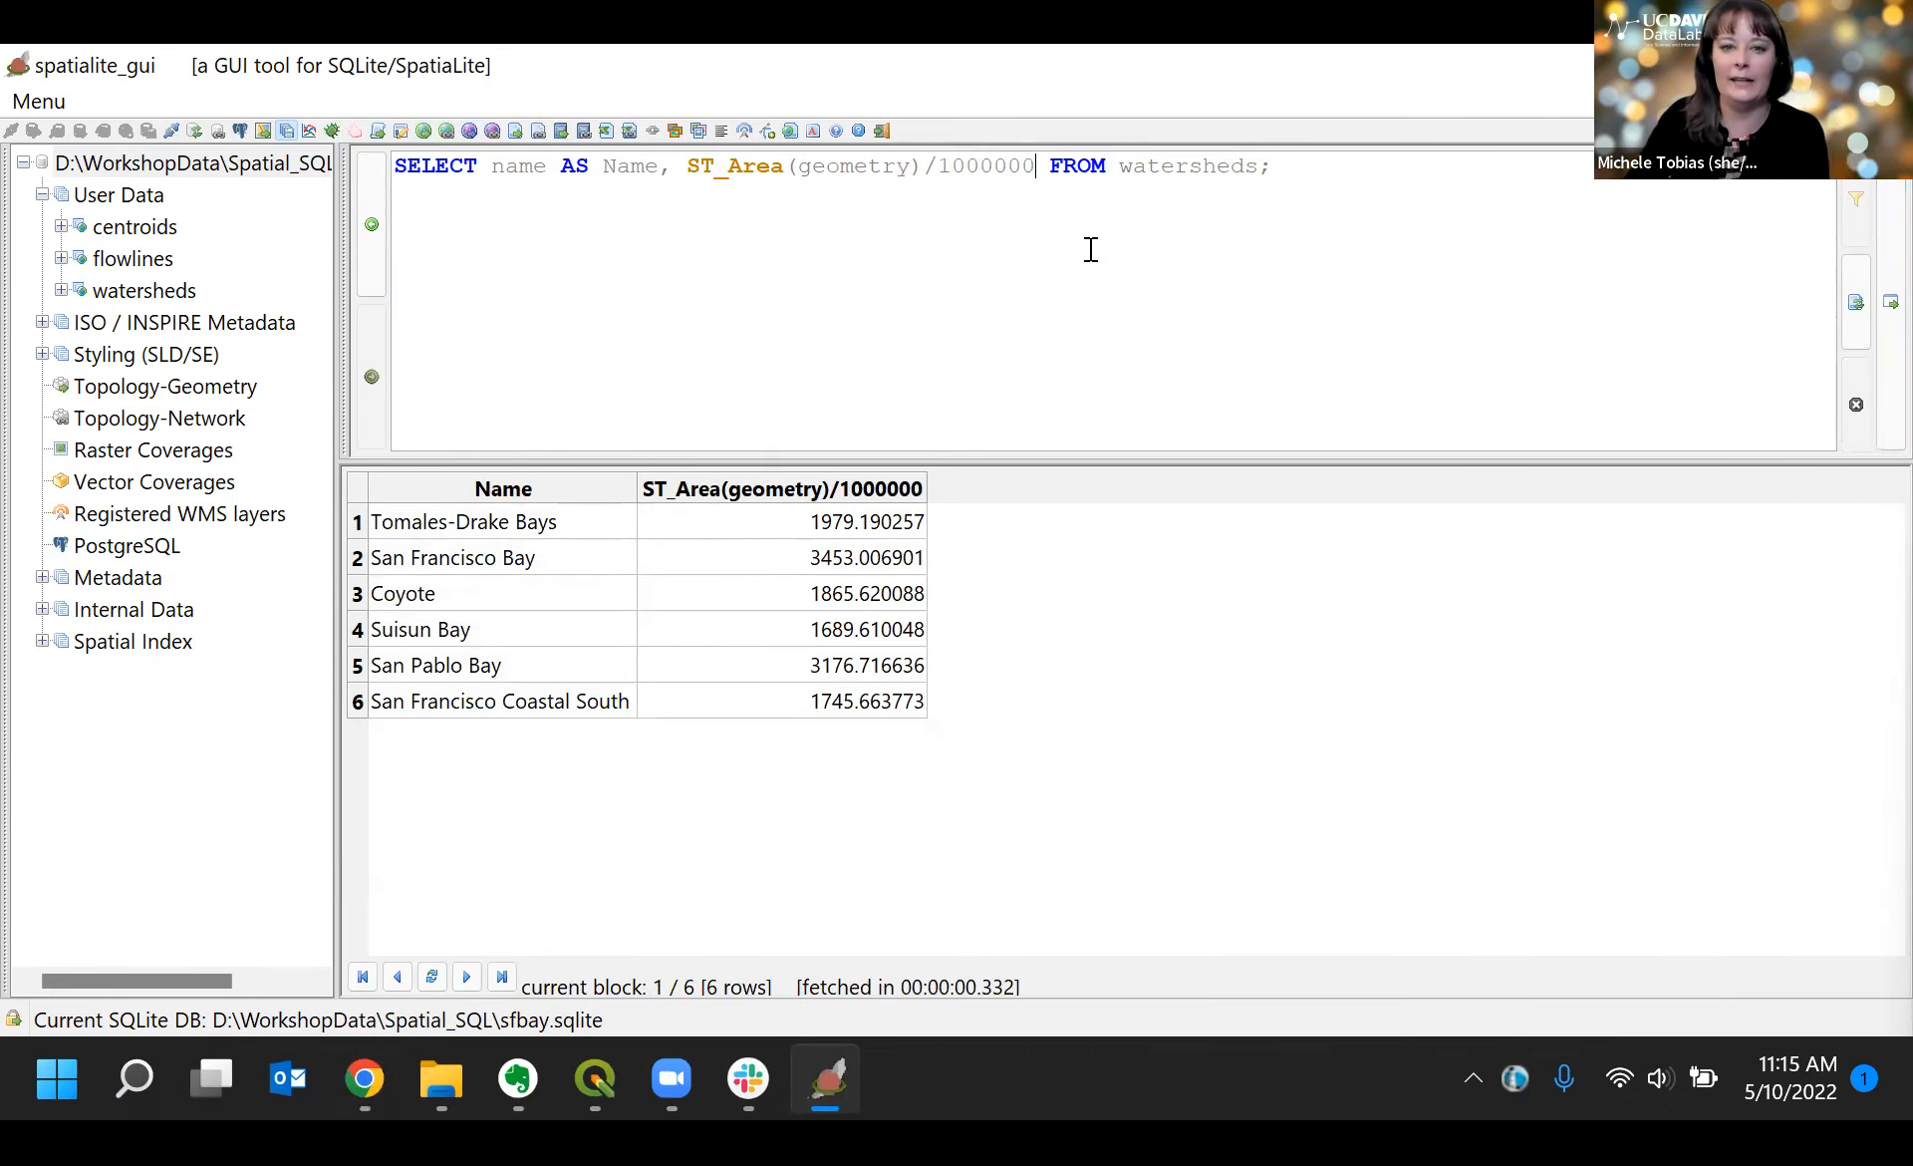
Step: Add the alias as Area after ST_Area(geometry)/1000000 and rerun the watersheds query
{"action": "type", "text": "as"}
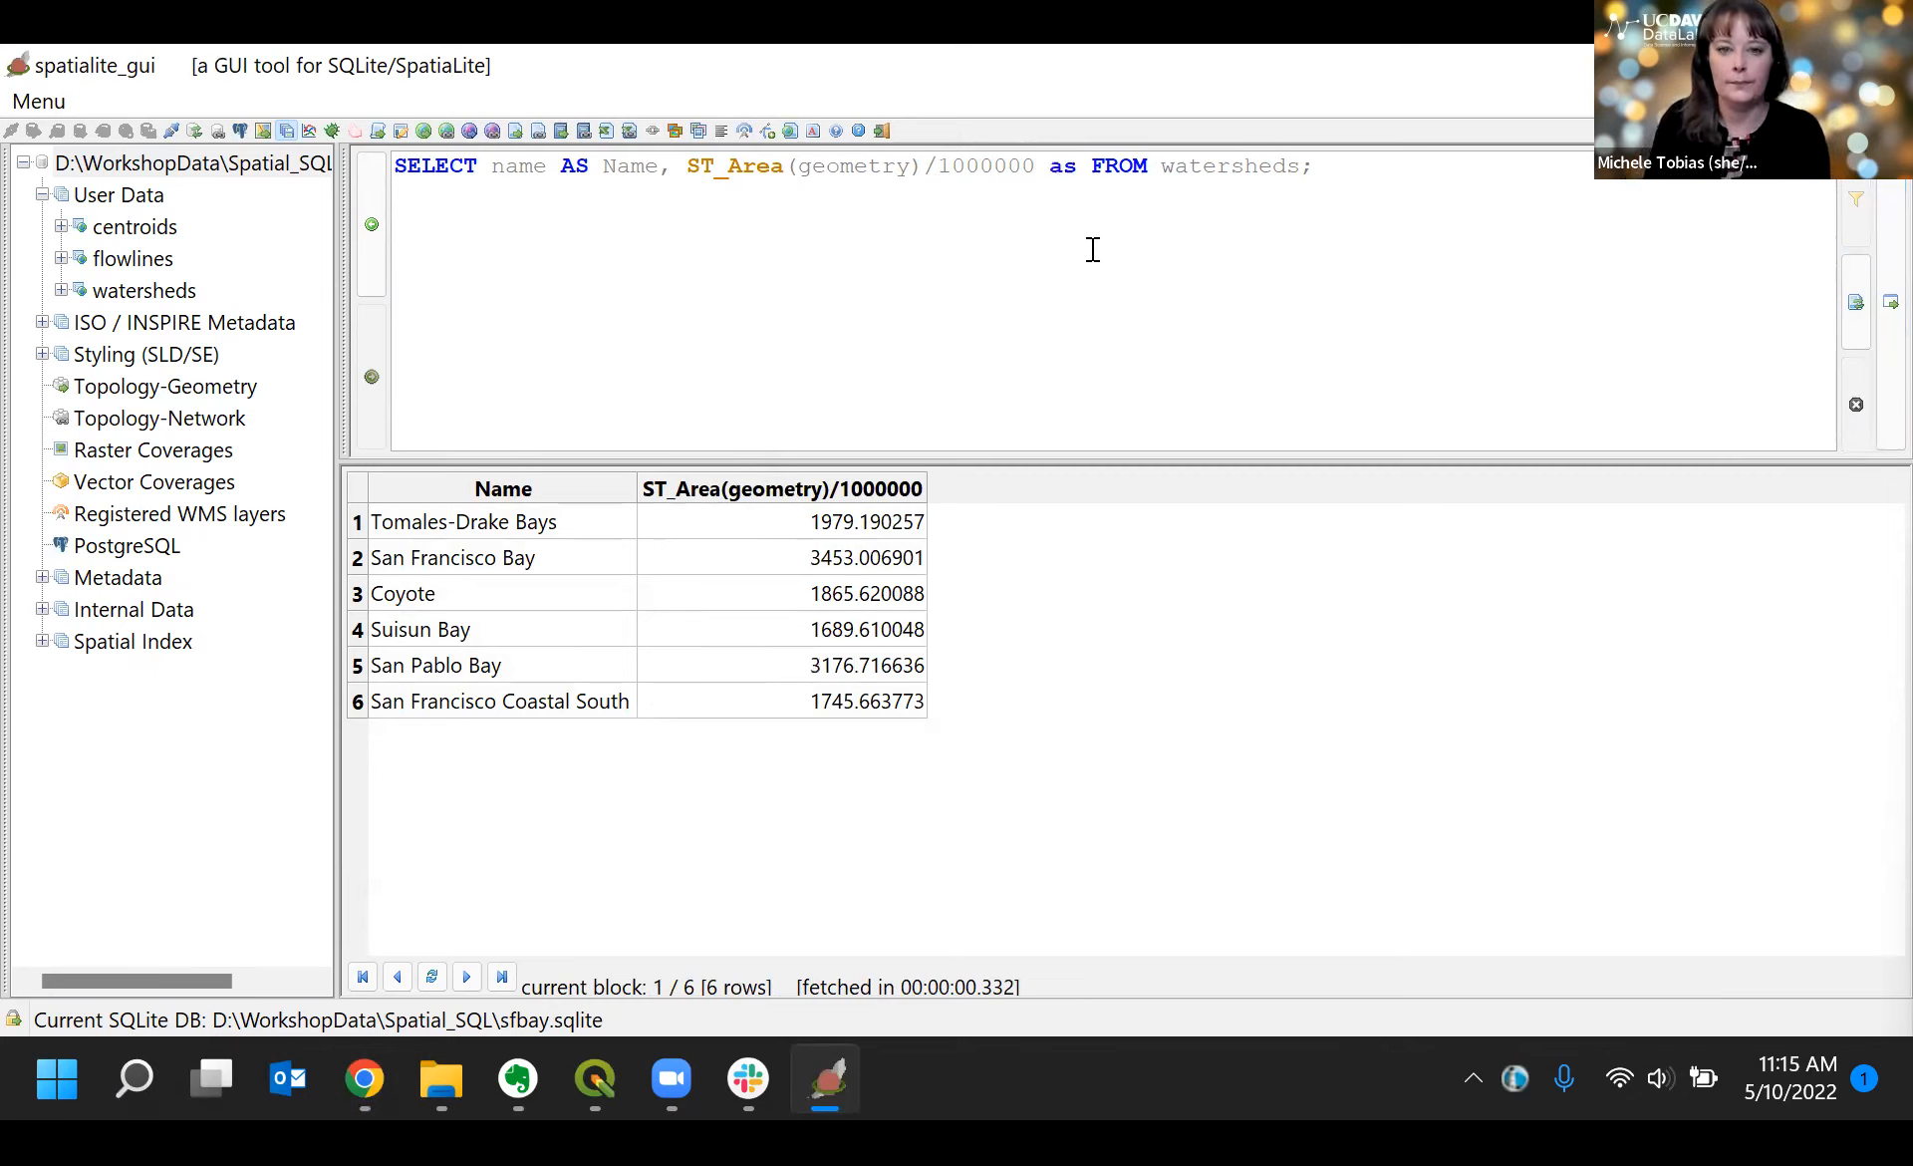
{"action": "type", "text": " Area"}
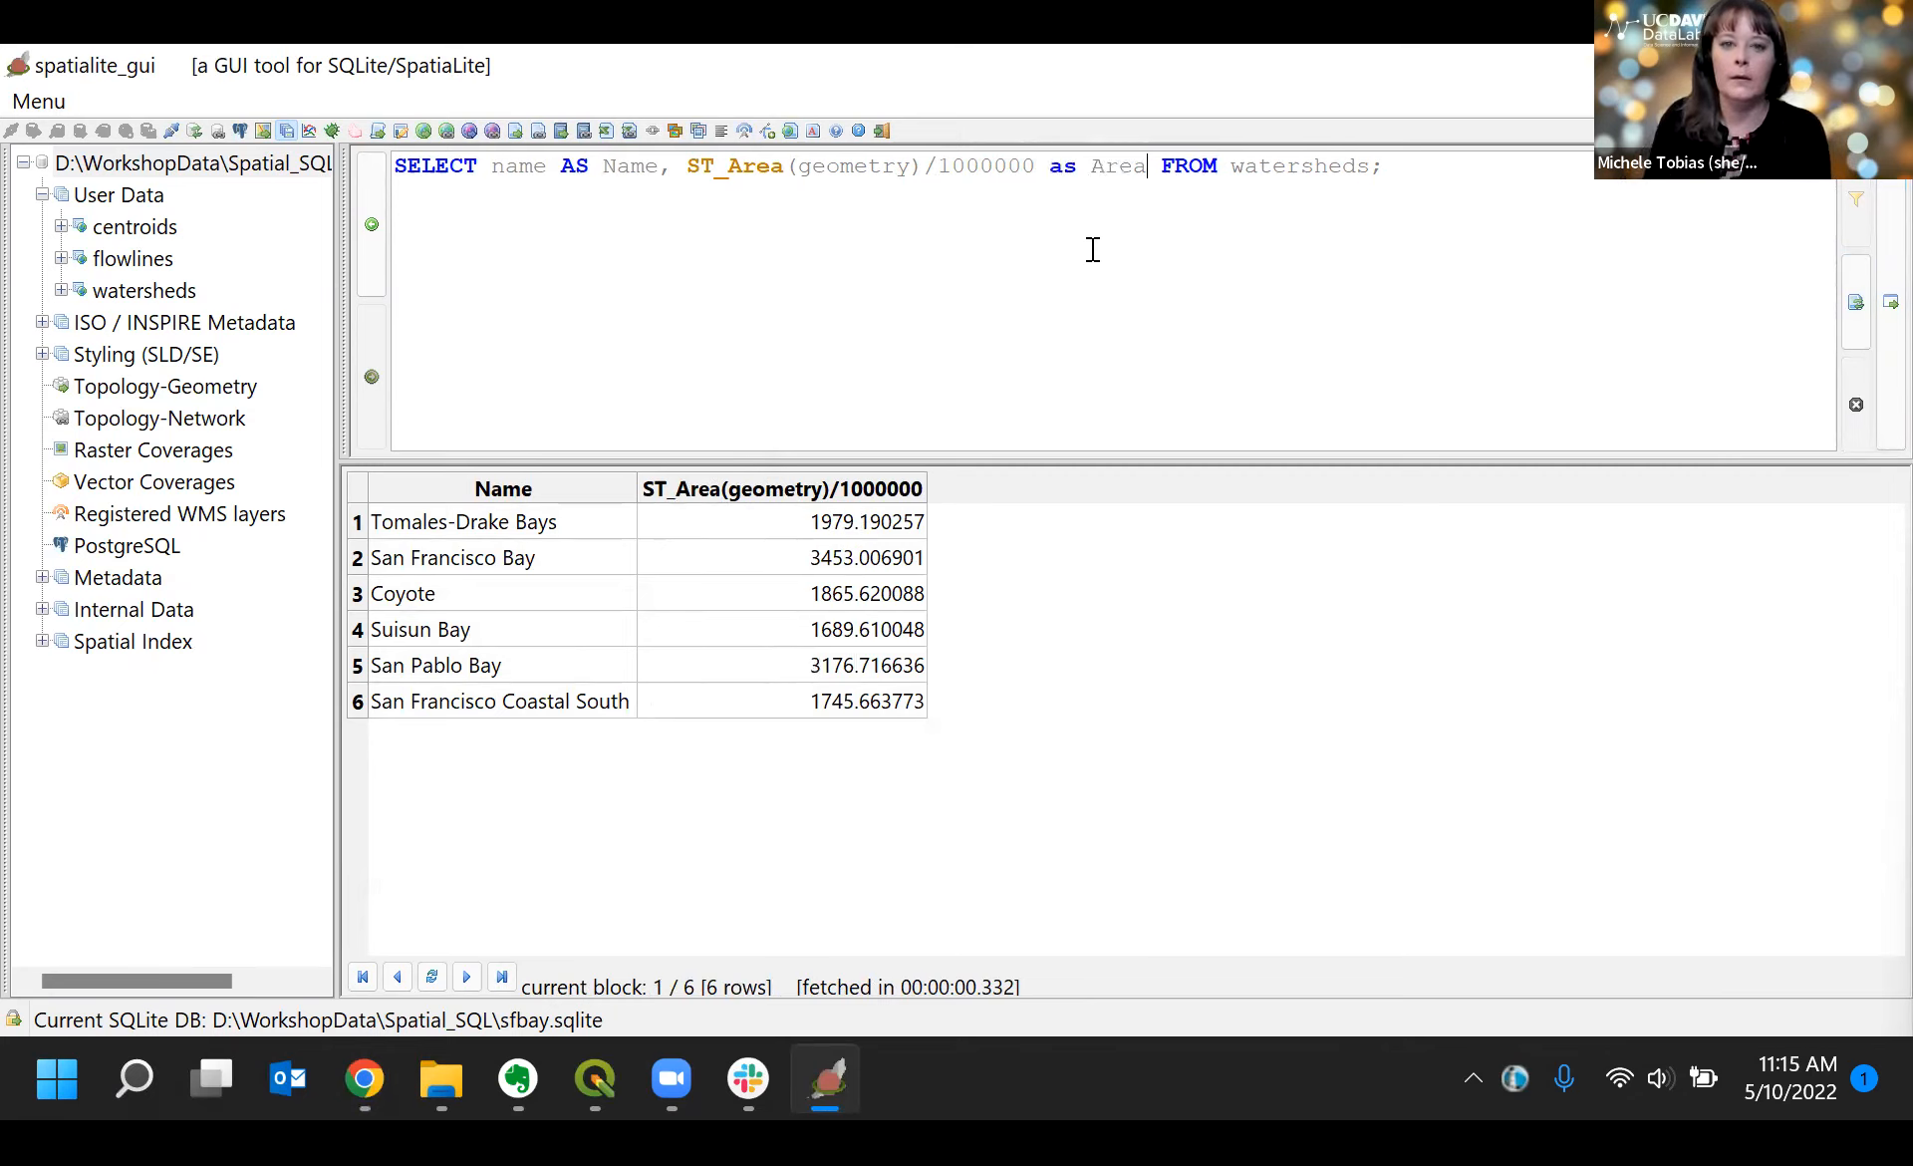
{"action": "left_click", "coordinate": [1882, 365]}
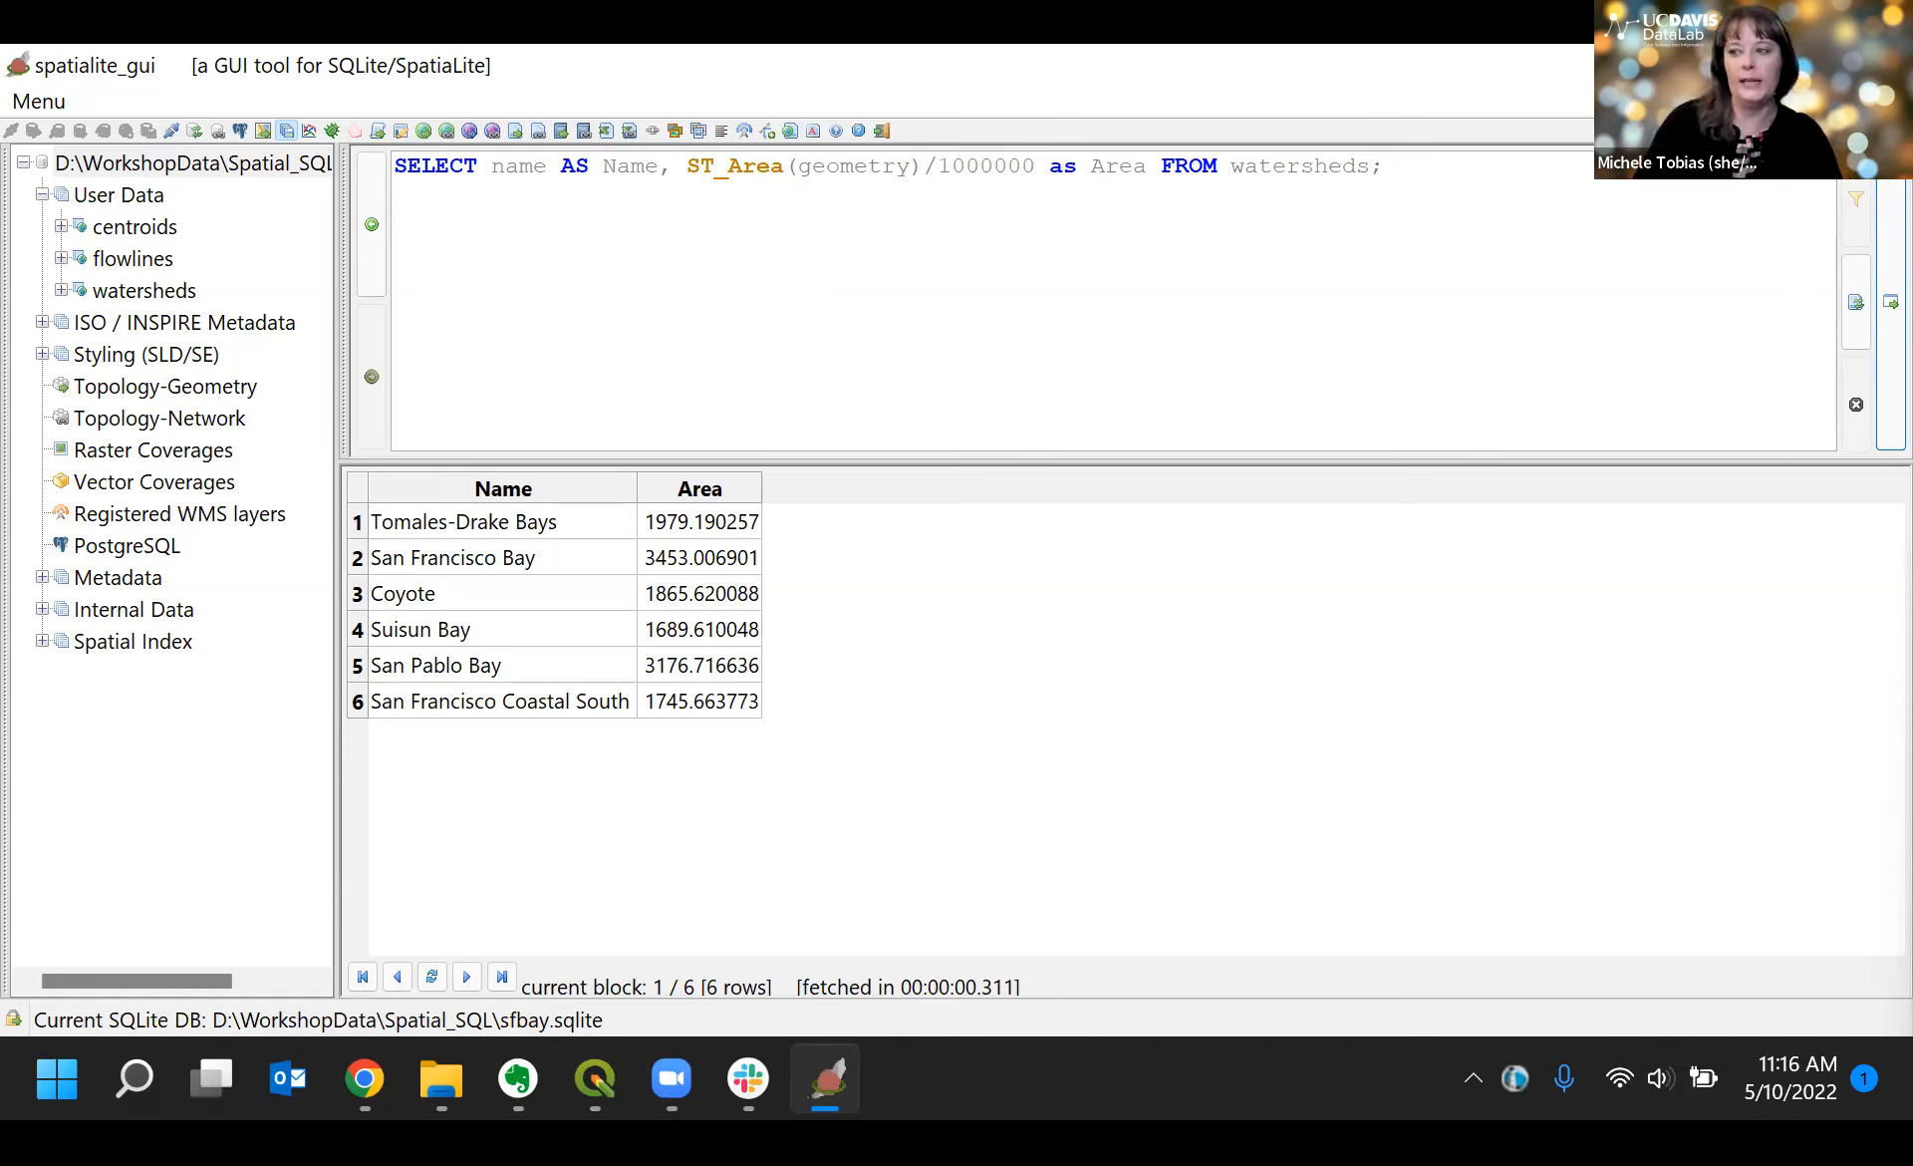
Step: Switch to File Explorer to view the WorkshopData folder on drive D, then minimize its window
{"action": "left_click", "coordinate": [437, 1098]}
{"action": "left_click", "coordinate": [359, 980]}
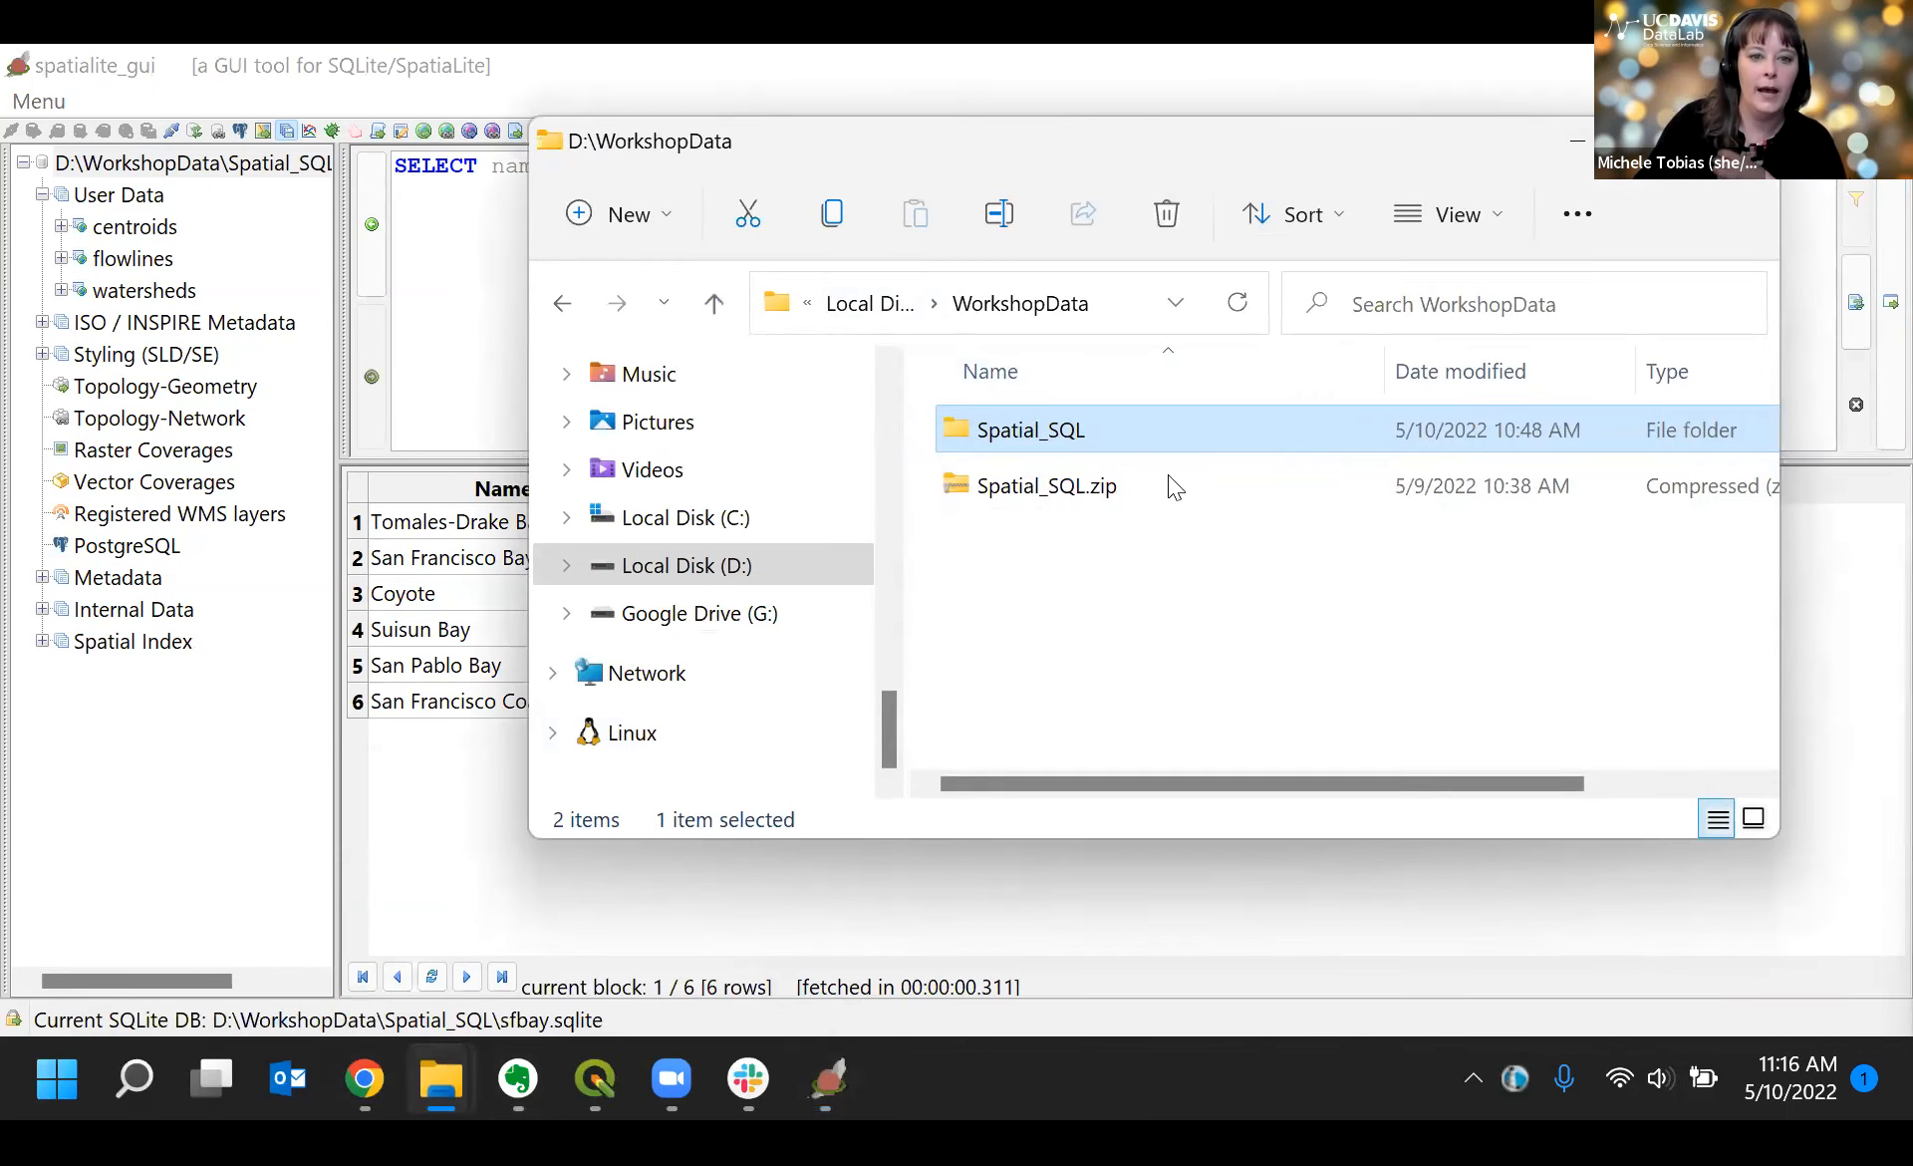
{"action": "left_click", "coordinate": [1029, 303]}
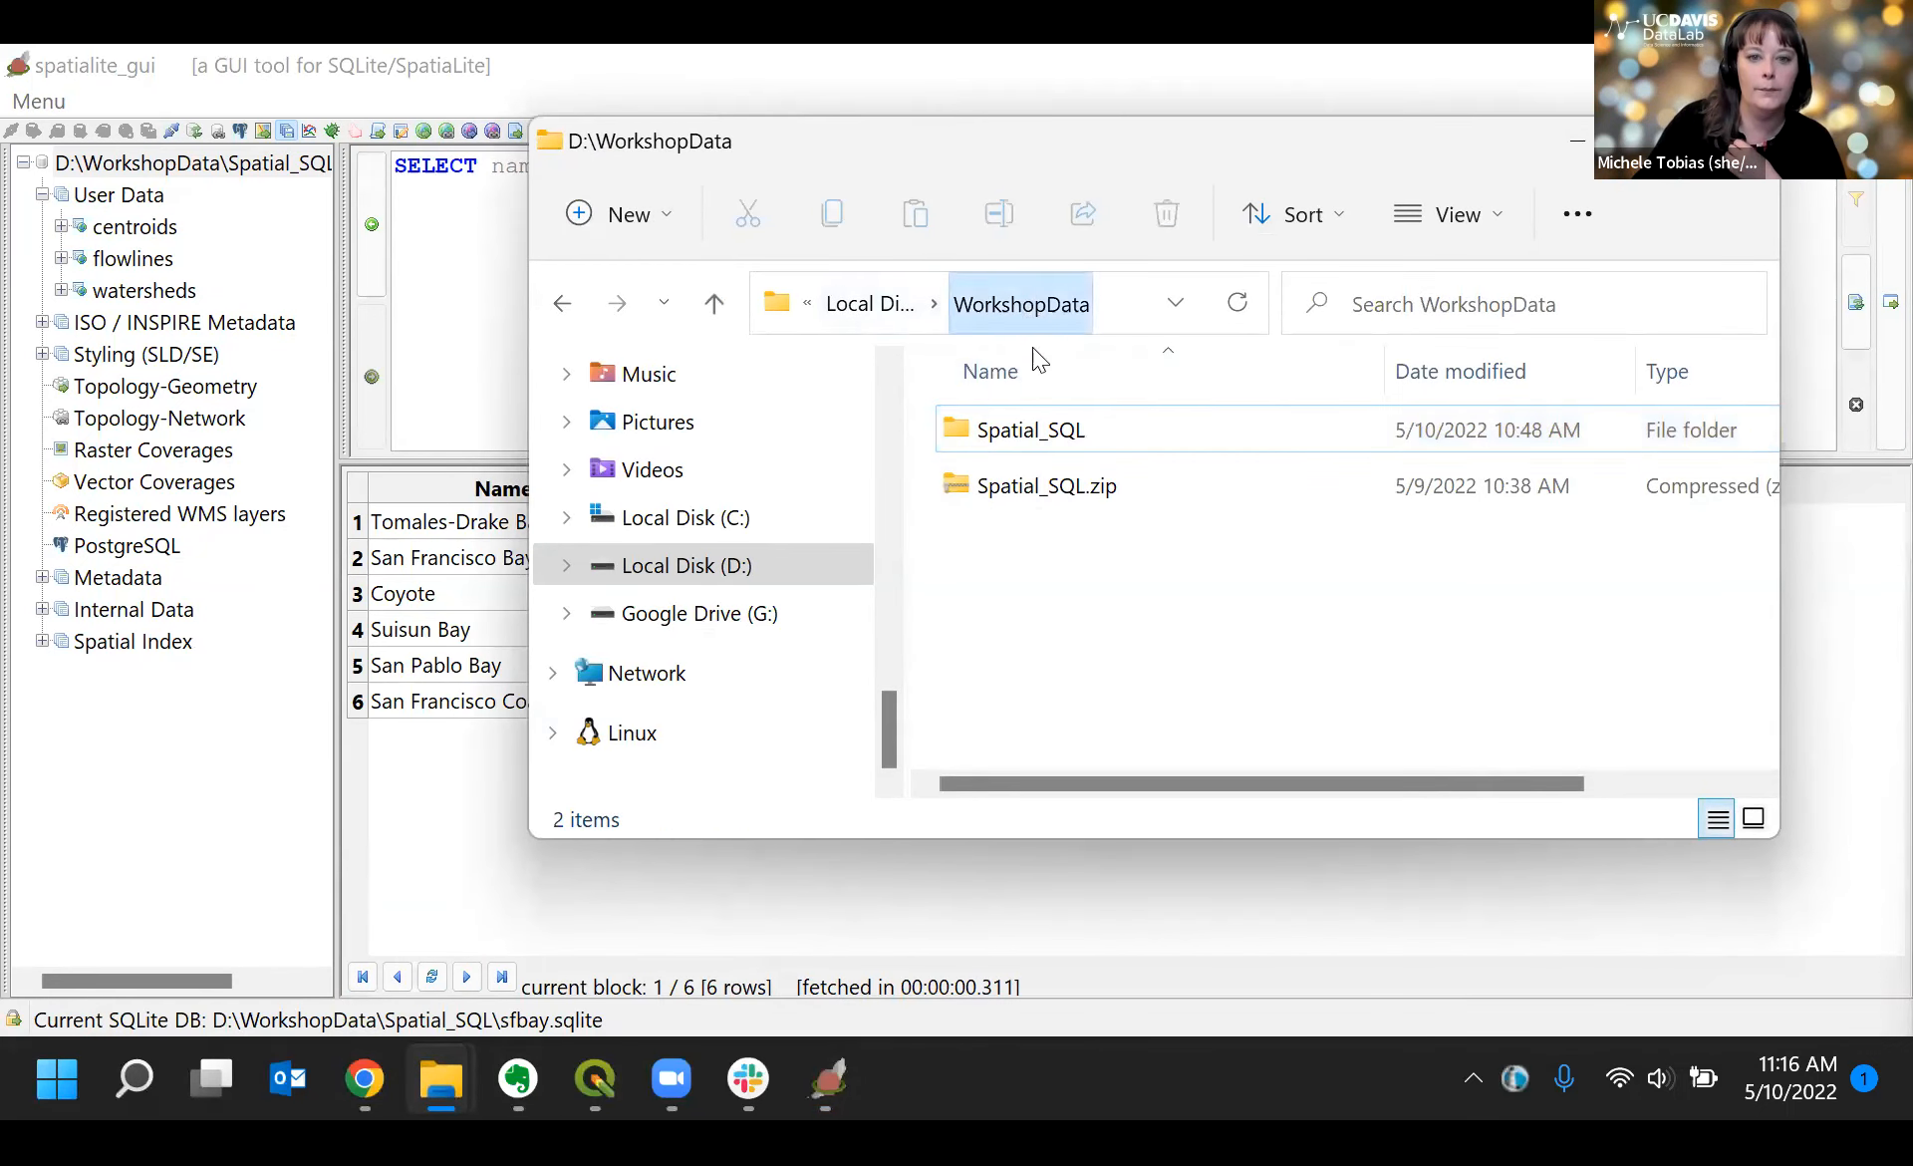
{"action": "left_click", "coordinate": [1577, 142]}
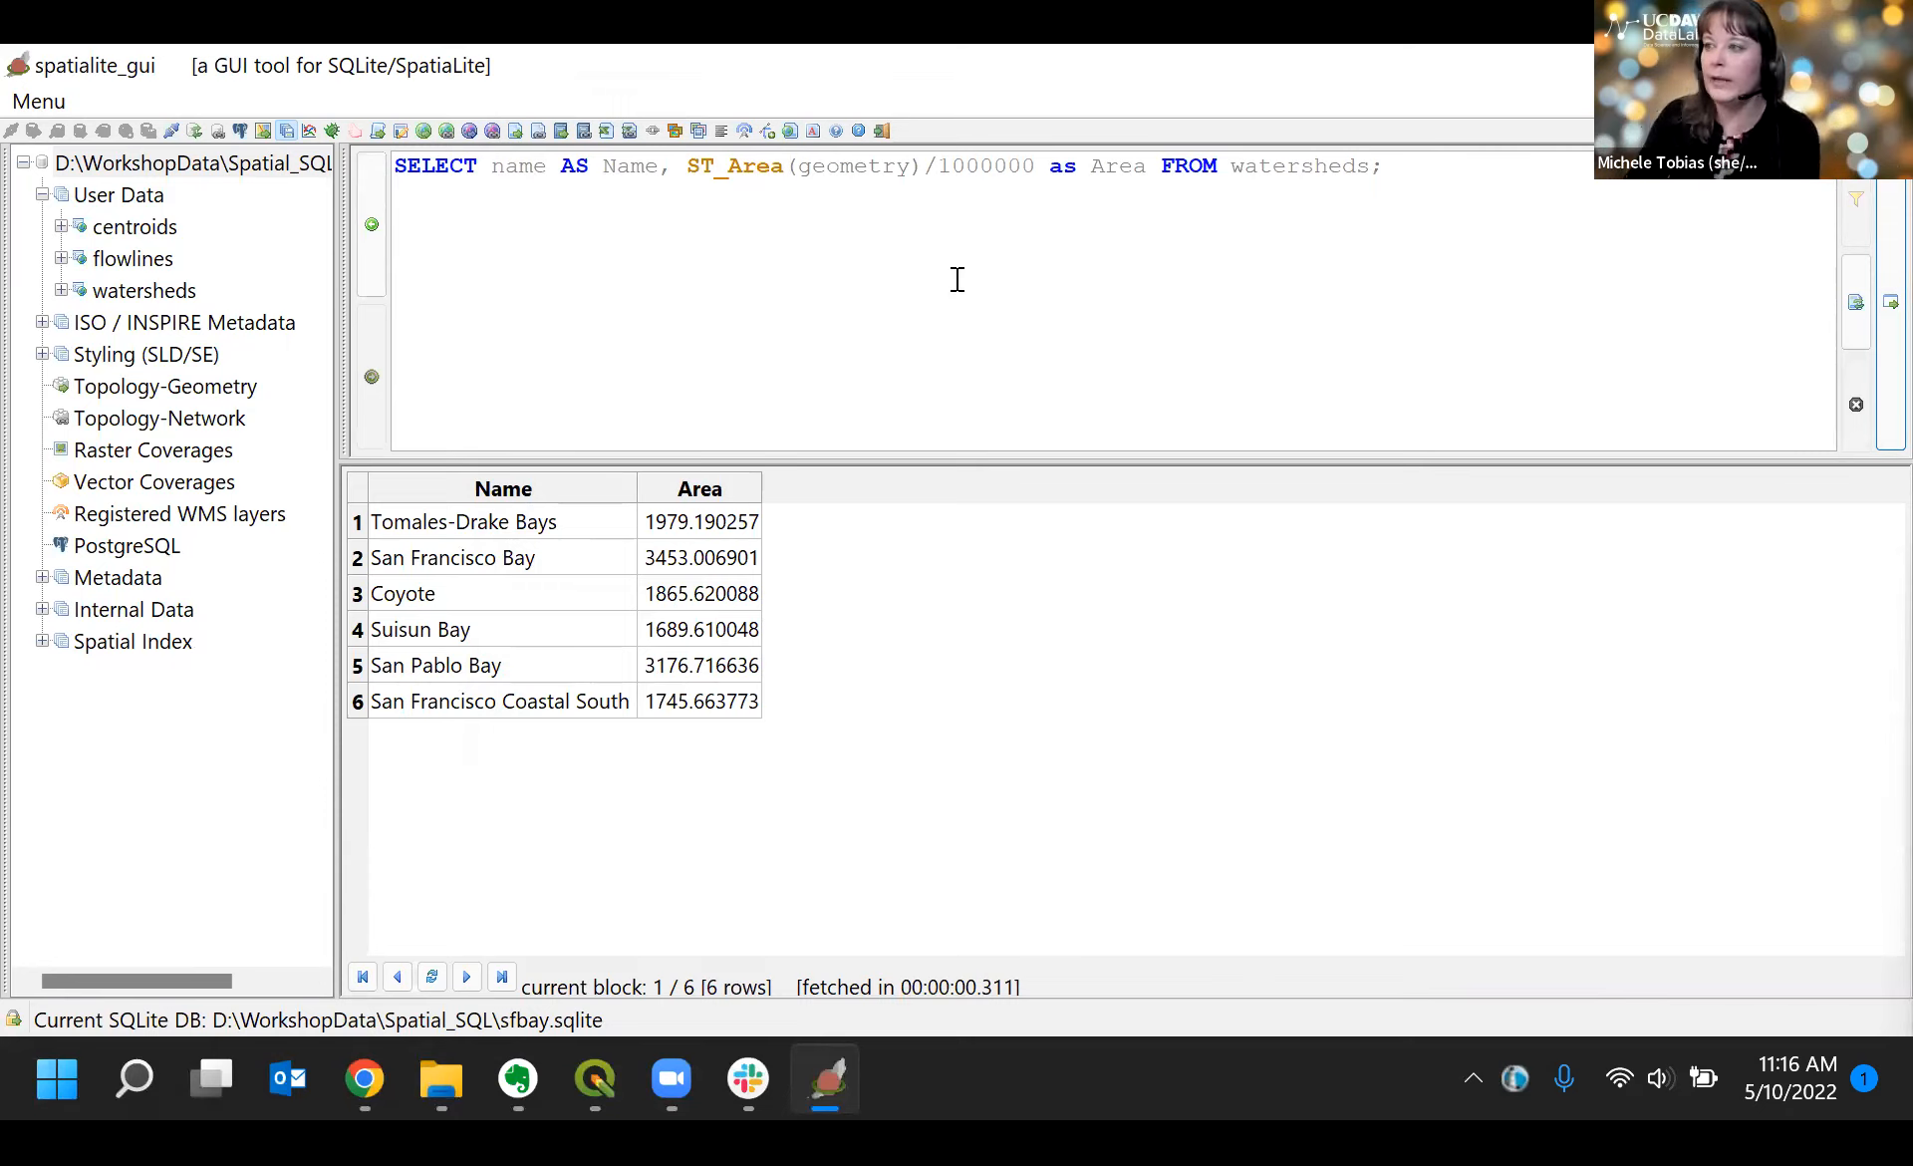
Step: Clear the watersheds query and write SELECT * FROM geometry_columns in its place
{"action": "left_click", "coordinate": [1411, 163]}
{"action": "left_click_drag", "start_coordinate": [1410, 163], "coordinate": [389, 172]}
{"action": "key", "text": "BackSpace"}
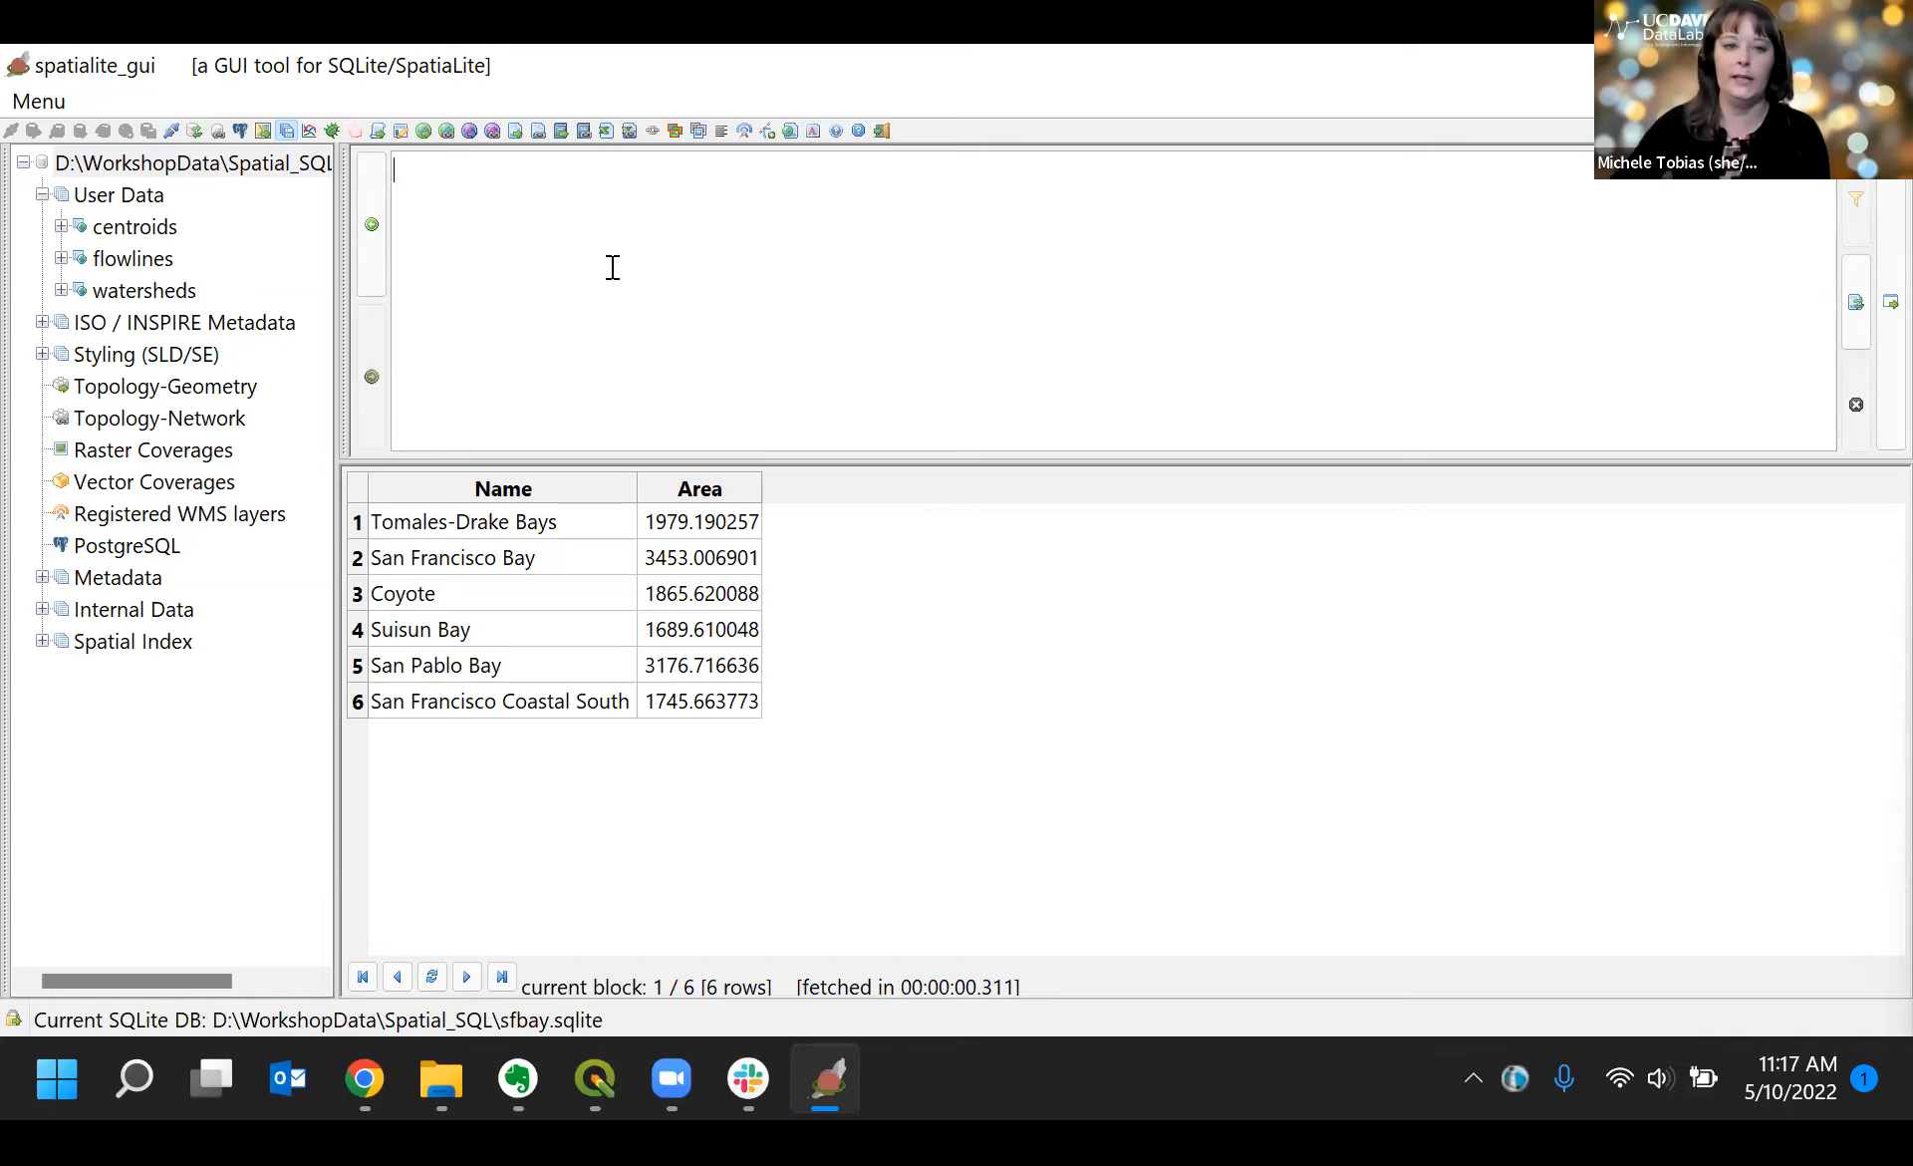
{"action": "type", "text": "SELECT"}
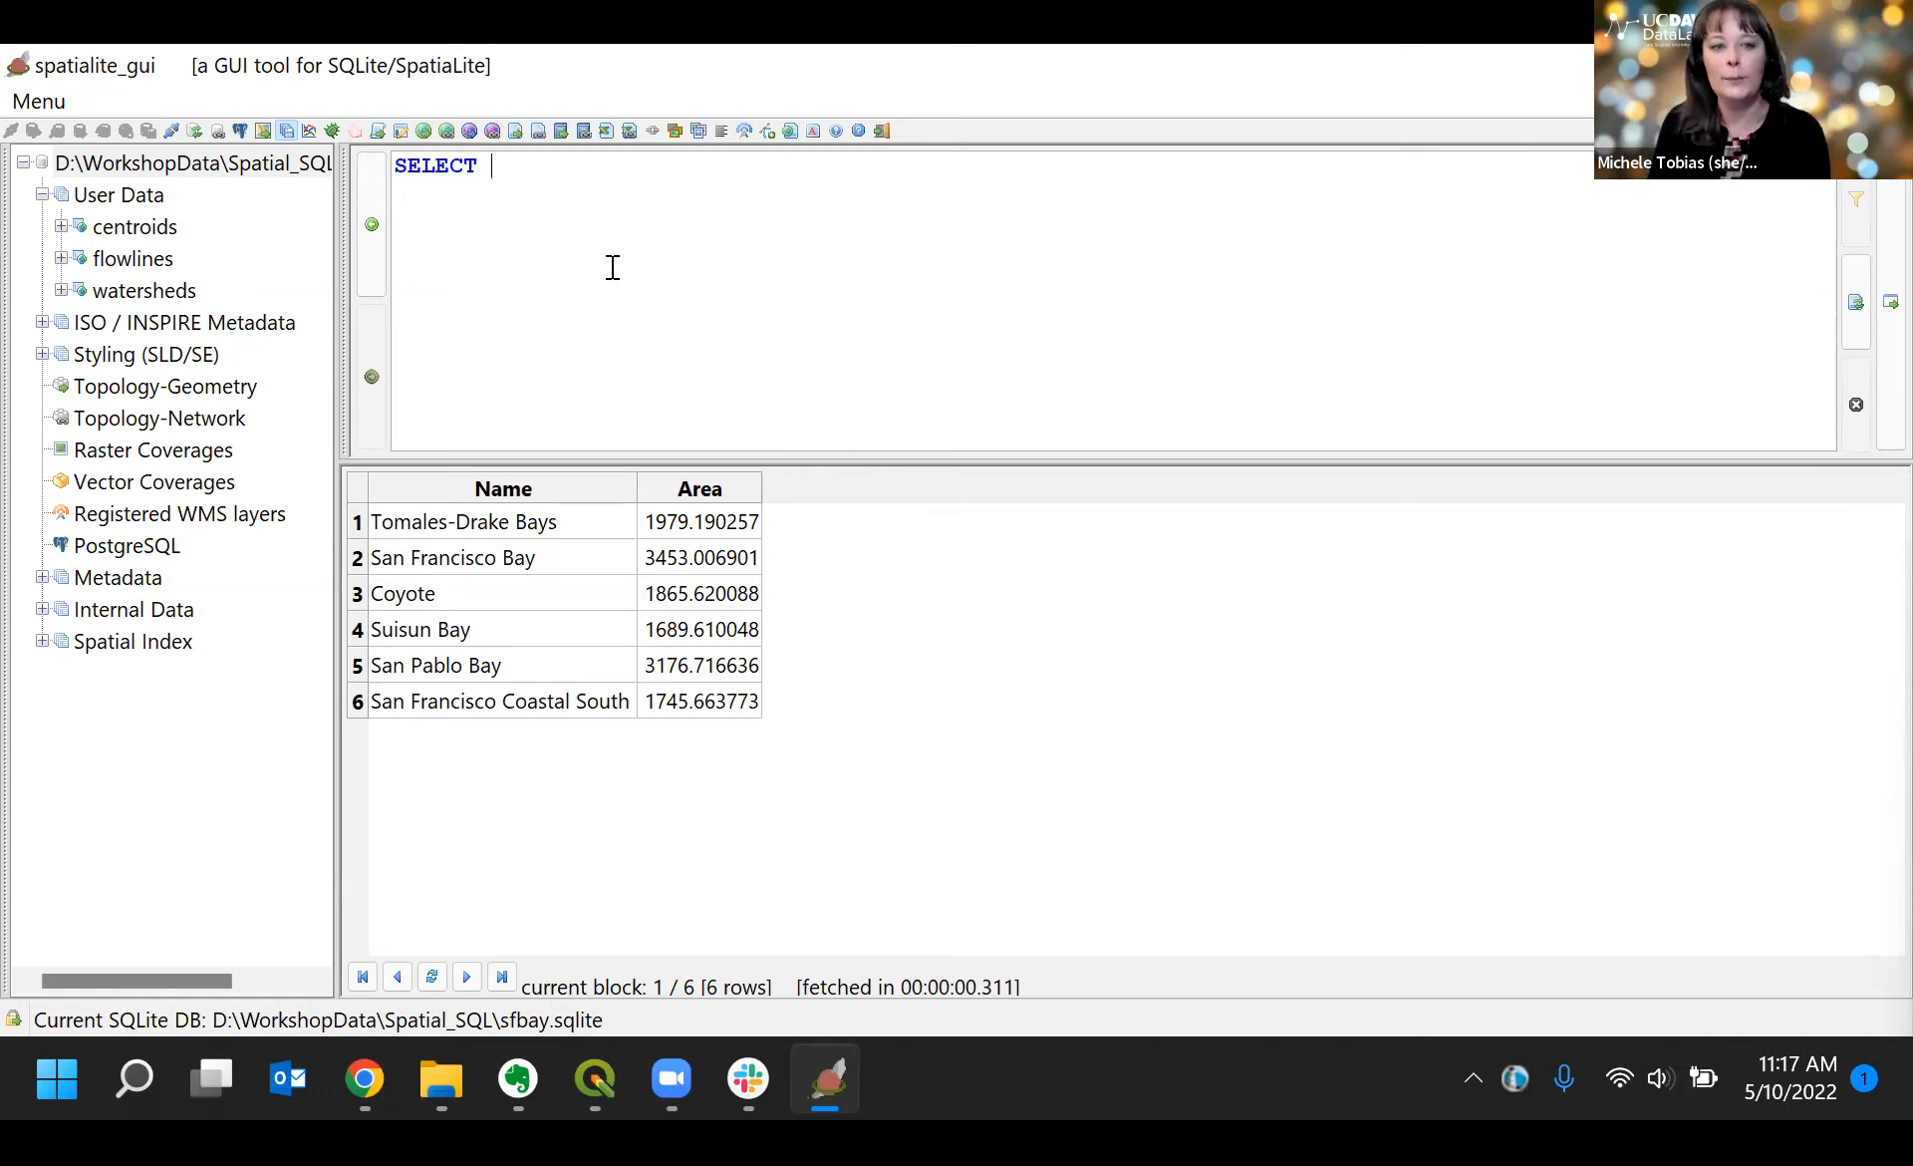
{"action": "type", "text": " * FROM geometry_columns"}
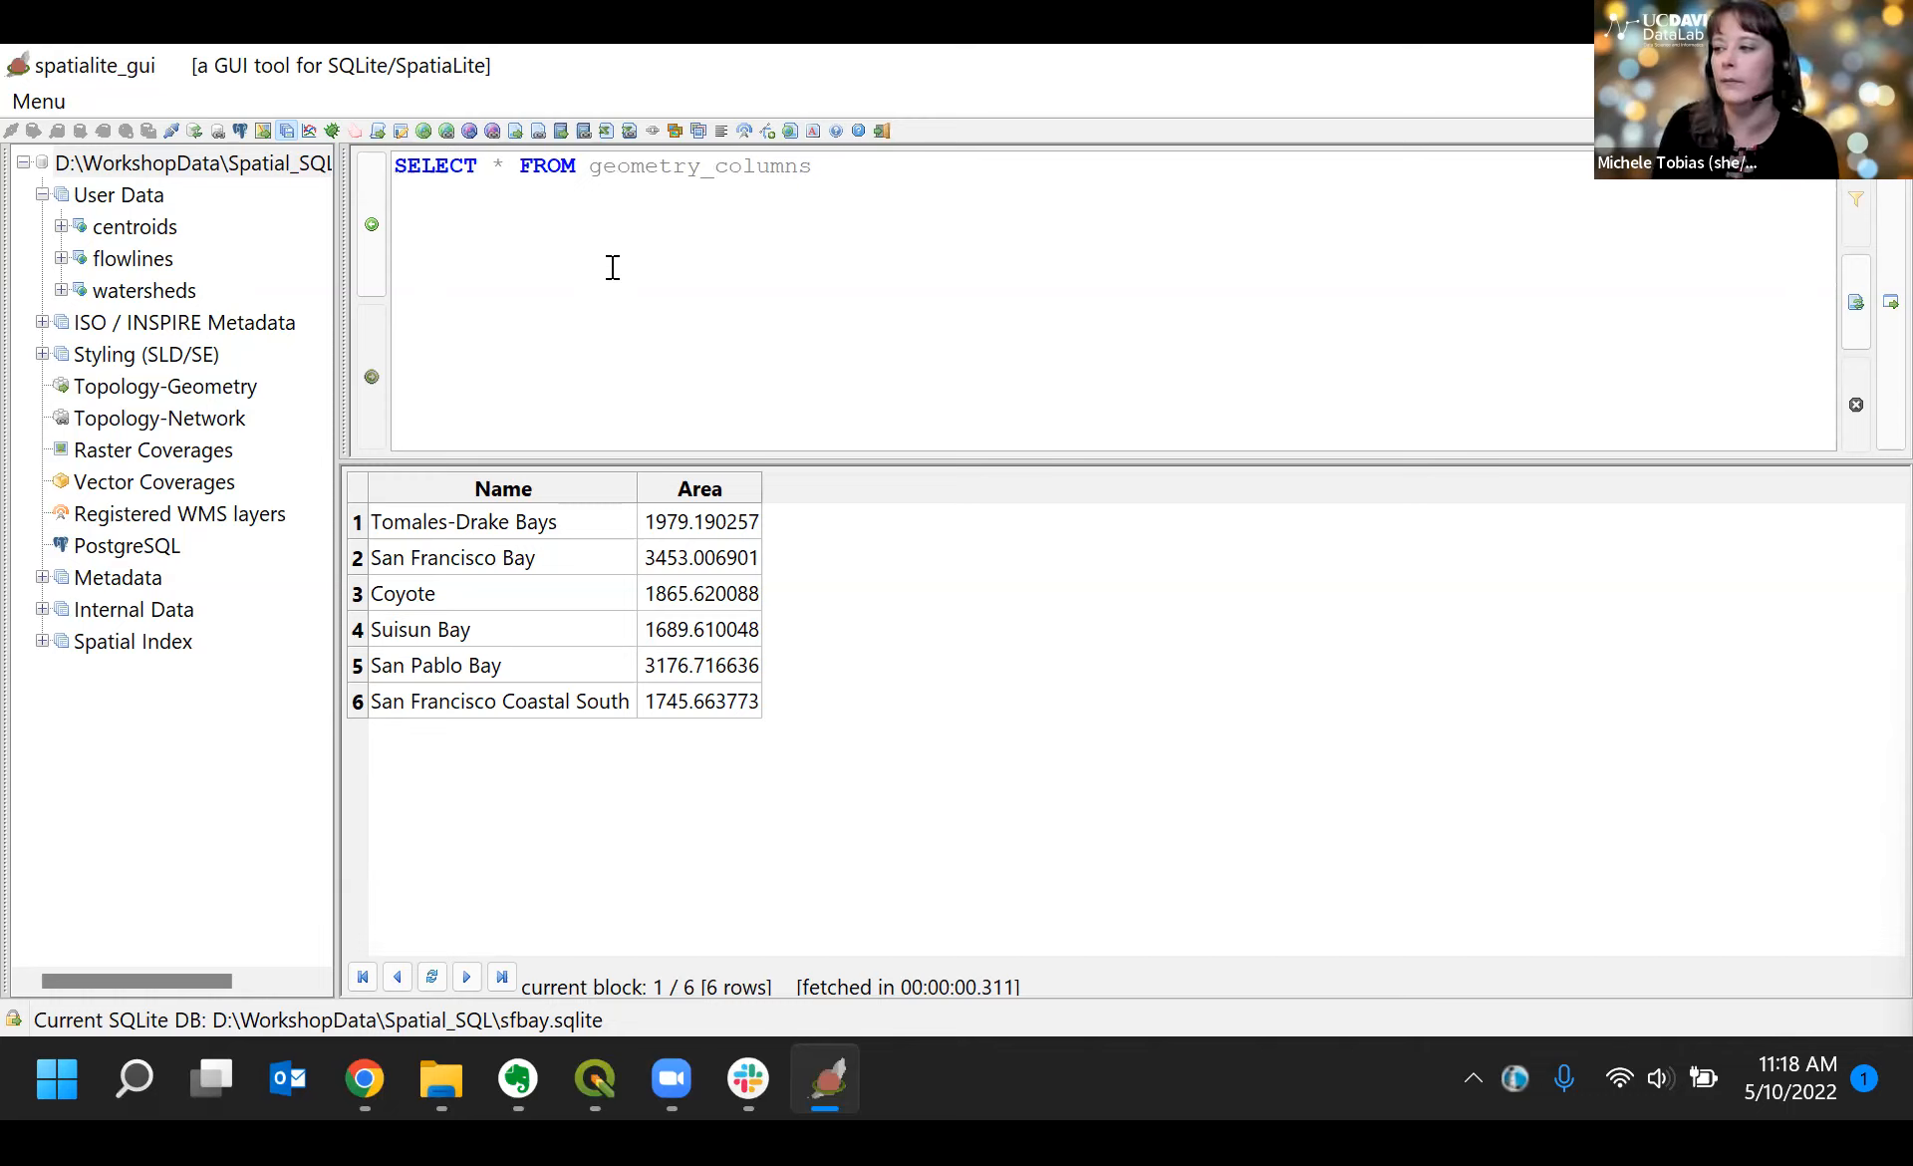
Step: Add the condition WHERE f_table_name = 'flowlines'; on a new line of the geometry_columns query and run it
{"action": "type", "text": "WHERE"}
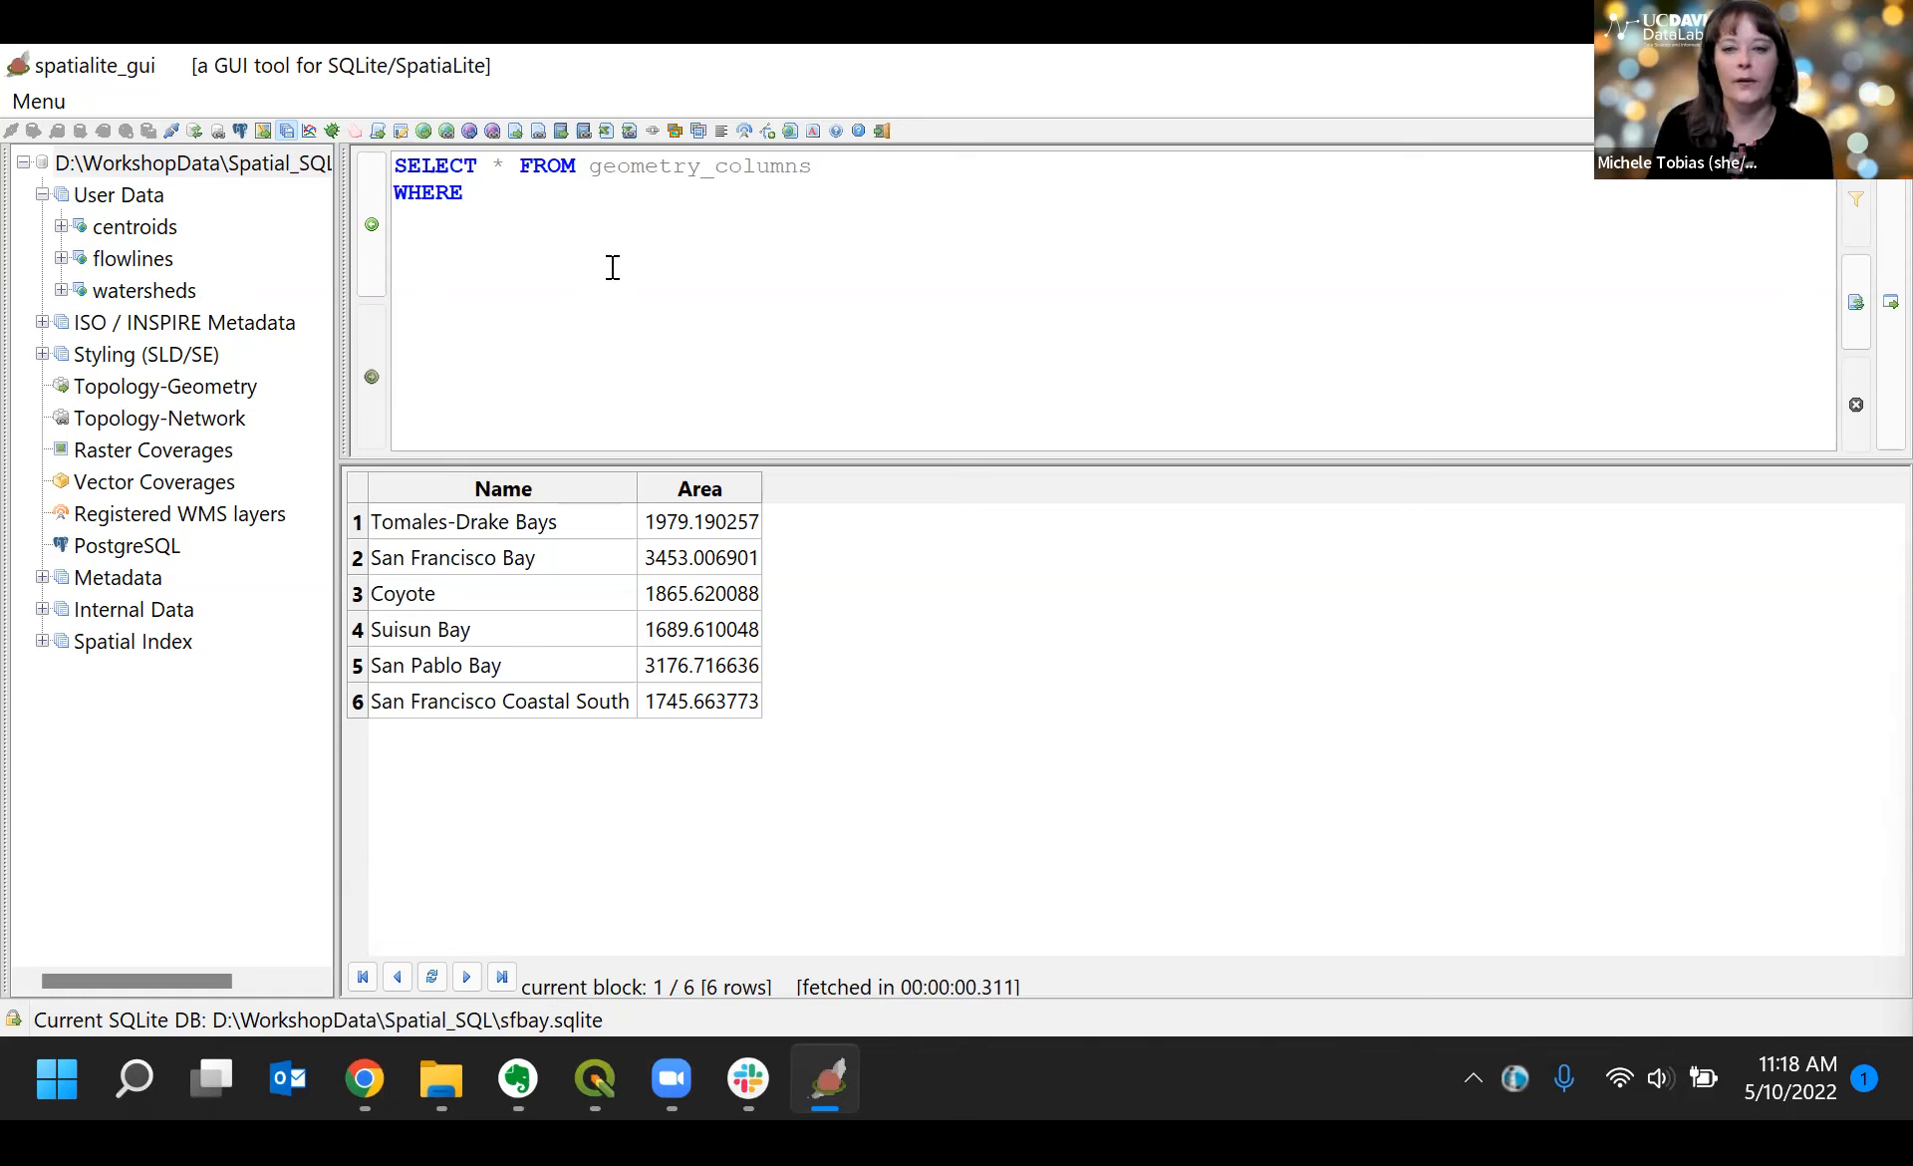
{"action": "type", "text": " f_table_name"}
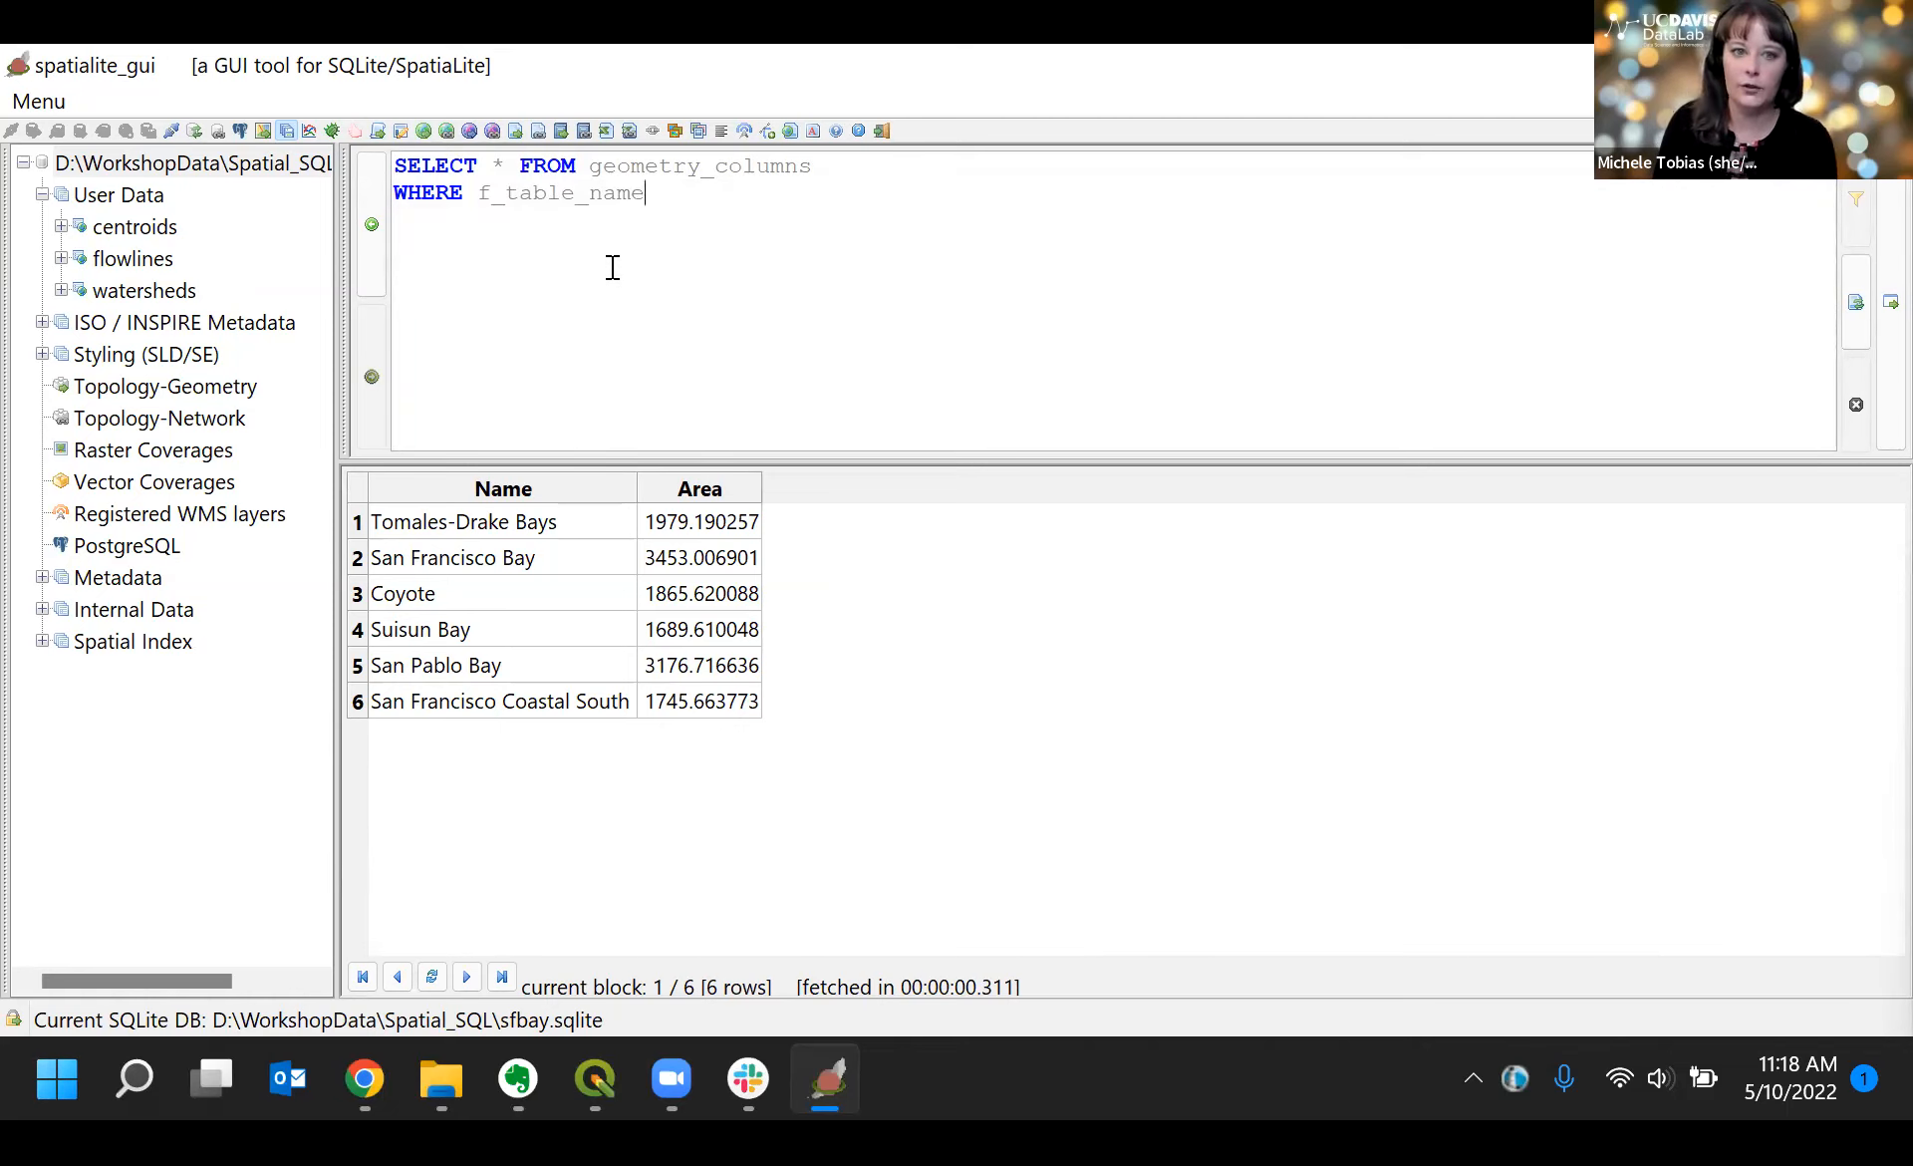
{"action": "type", "text": " = "}
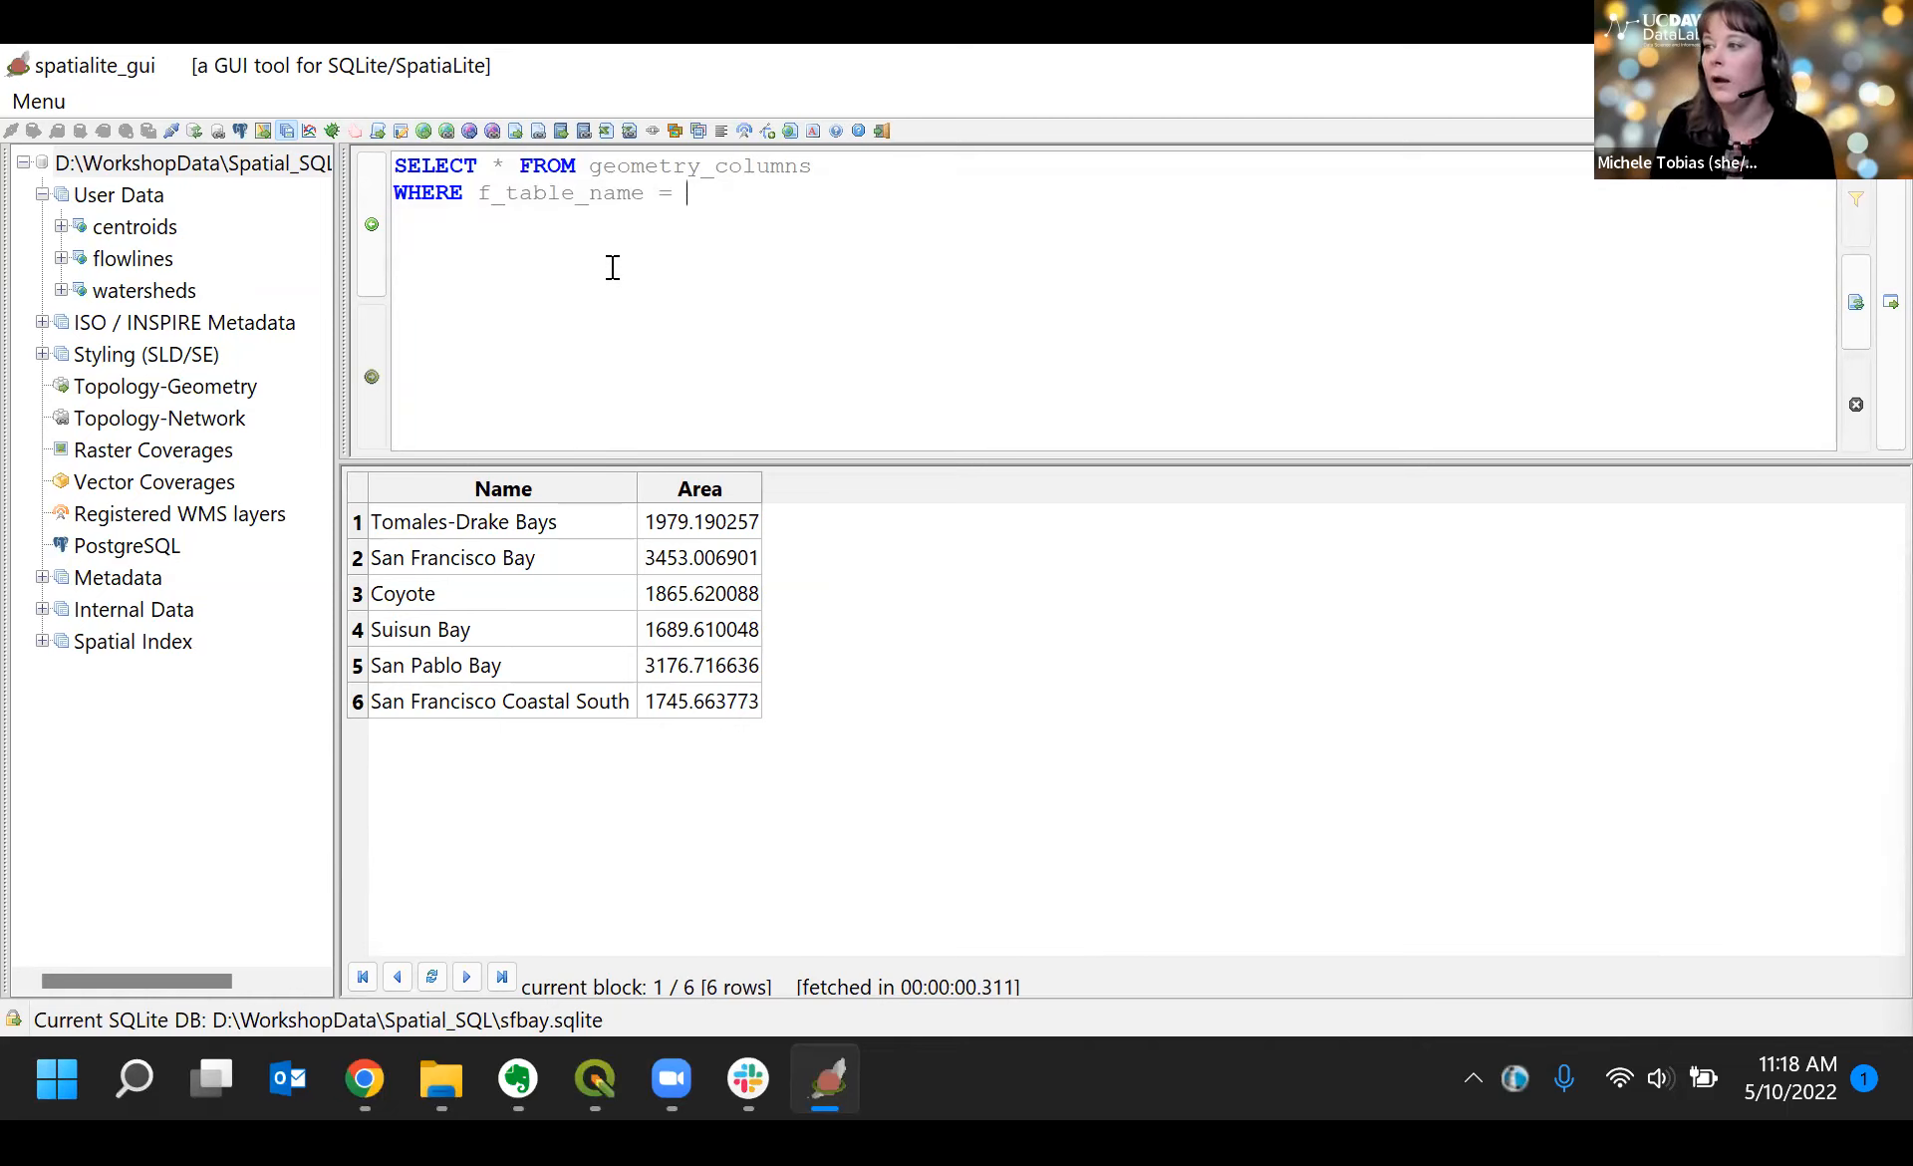
{"action": "type", "text": "'flowlines"}
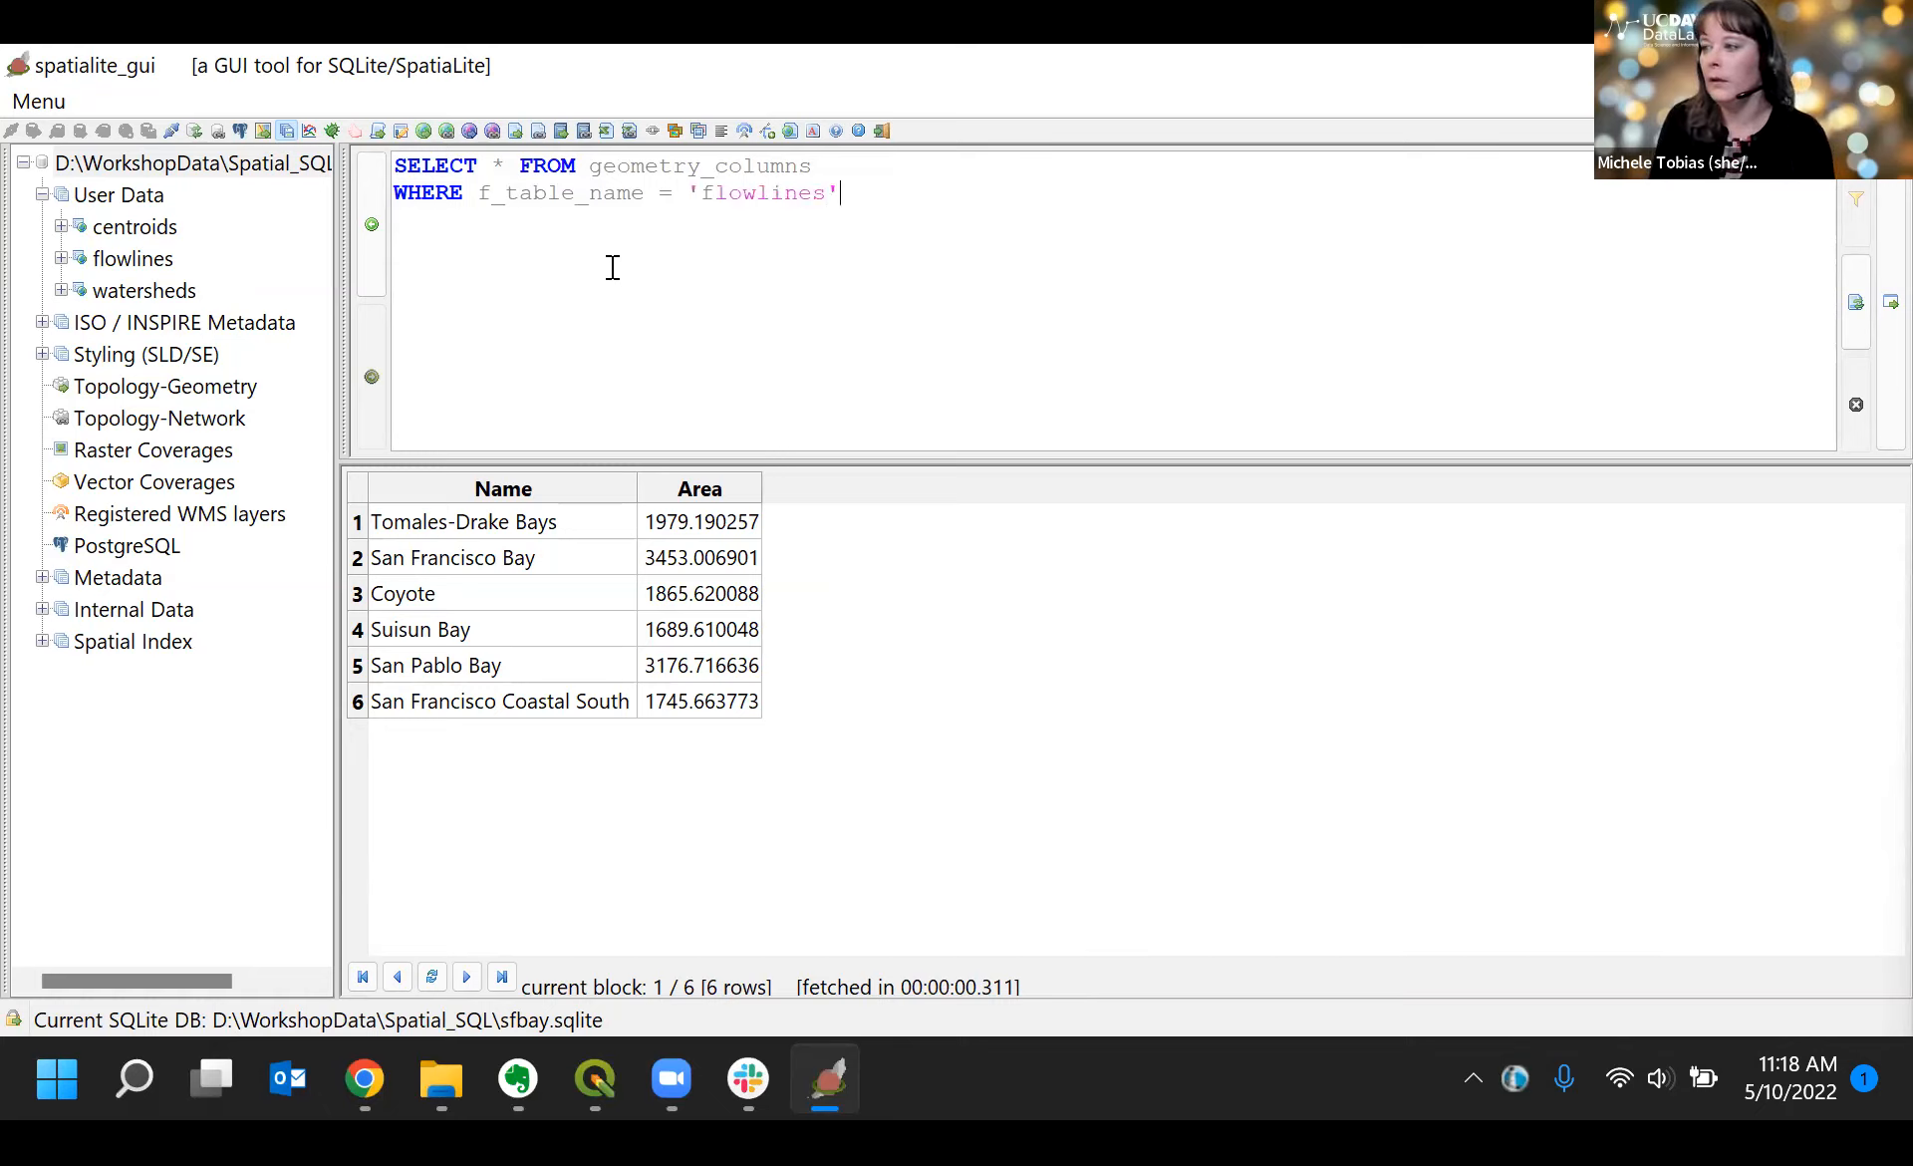
{"action": "type", "text": "';"}
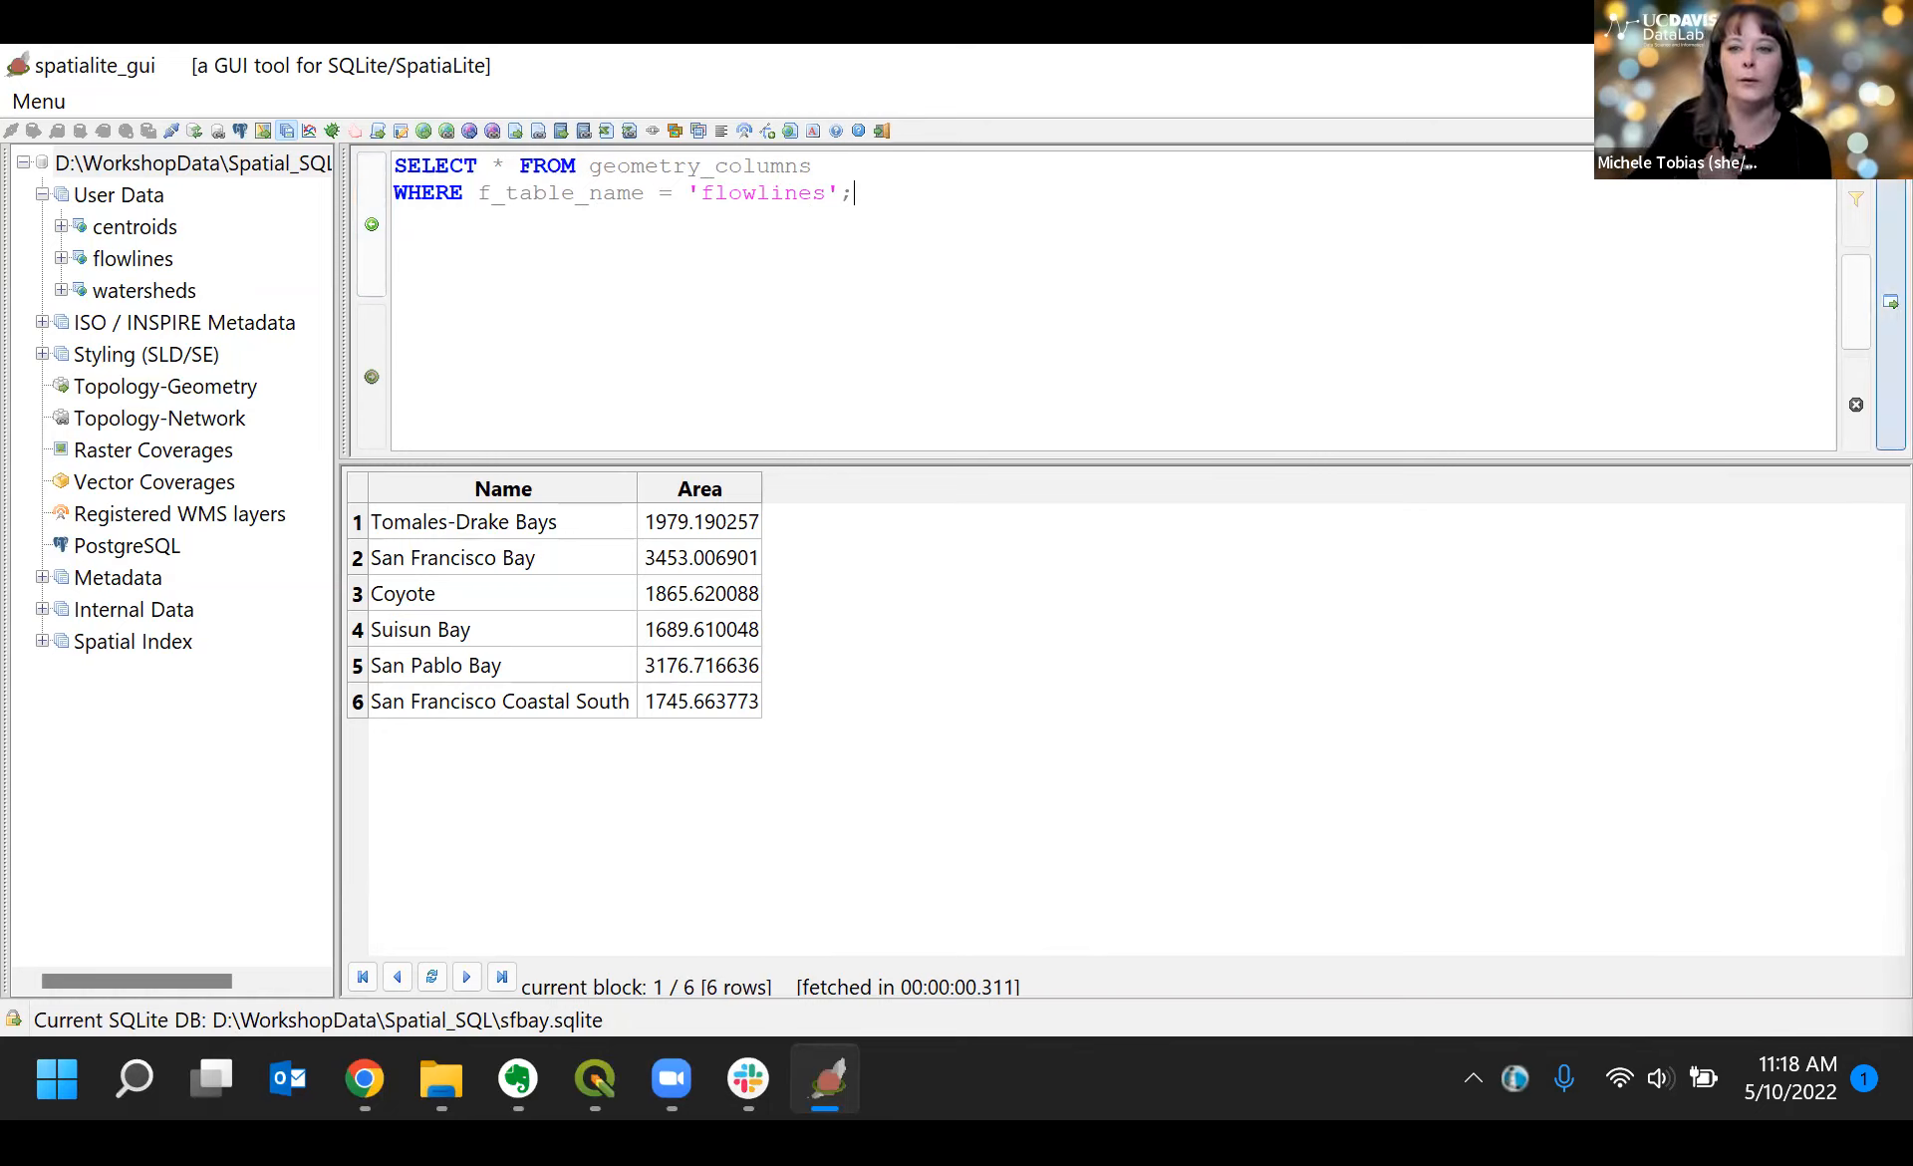
{"action": "left_click", "coordinate": [1866, 327]}
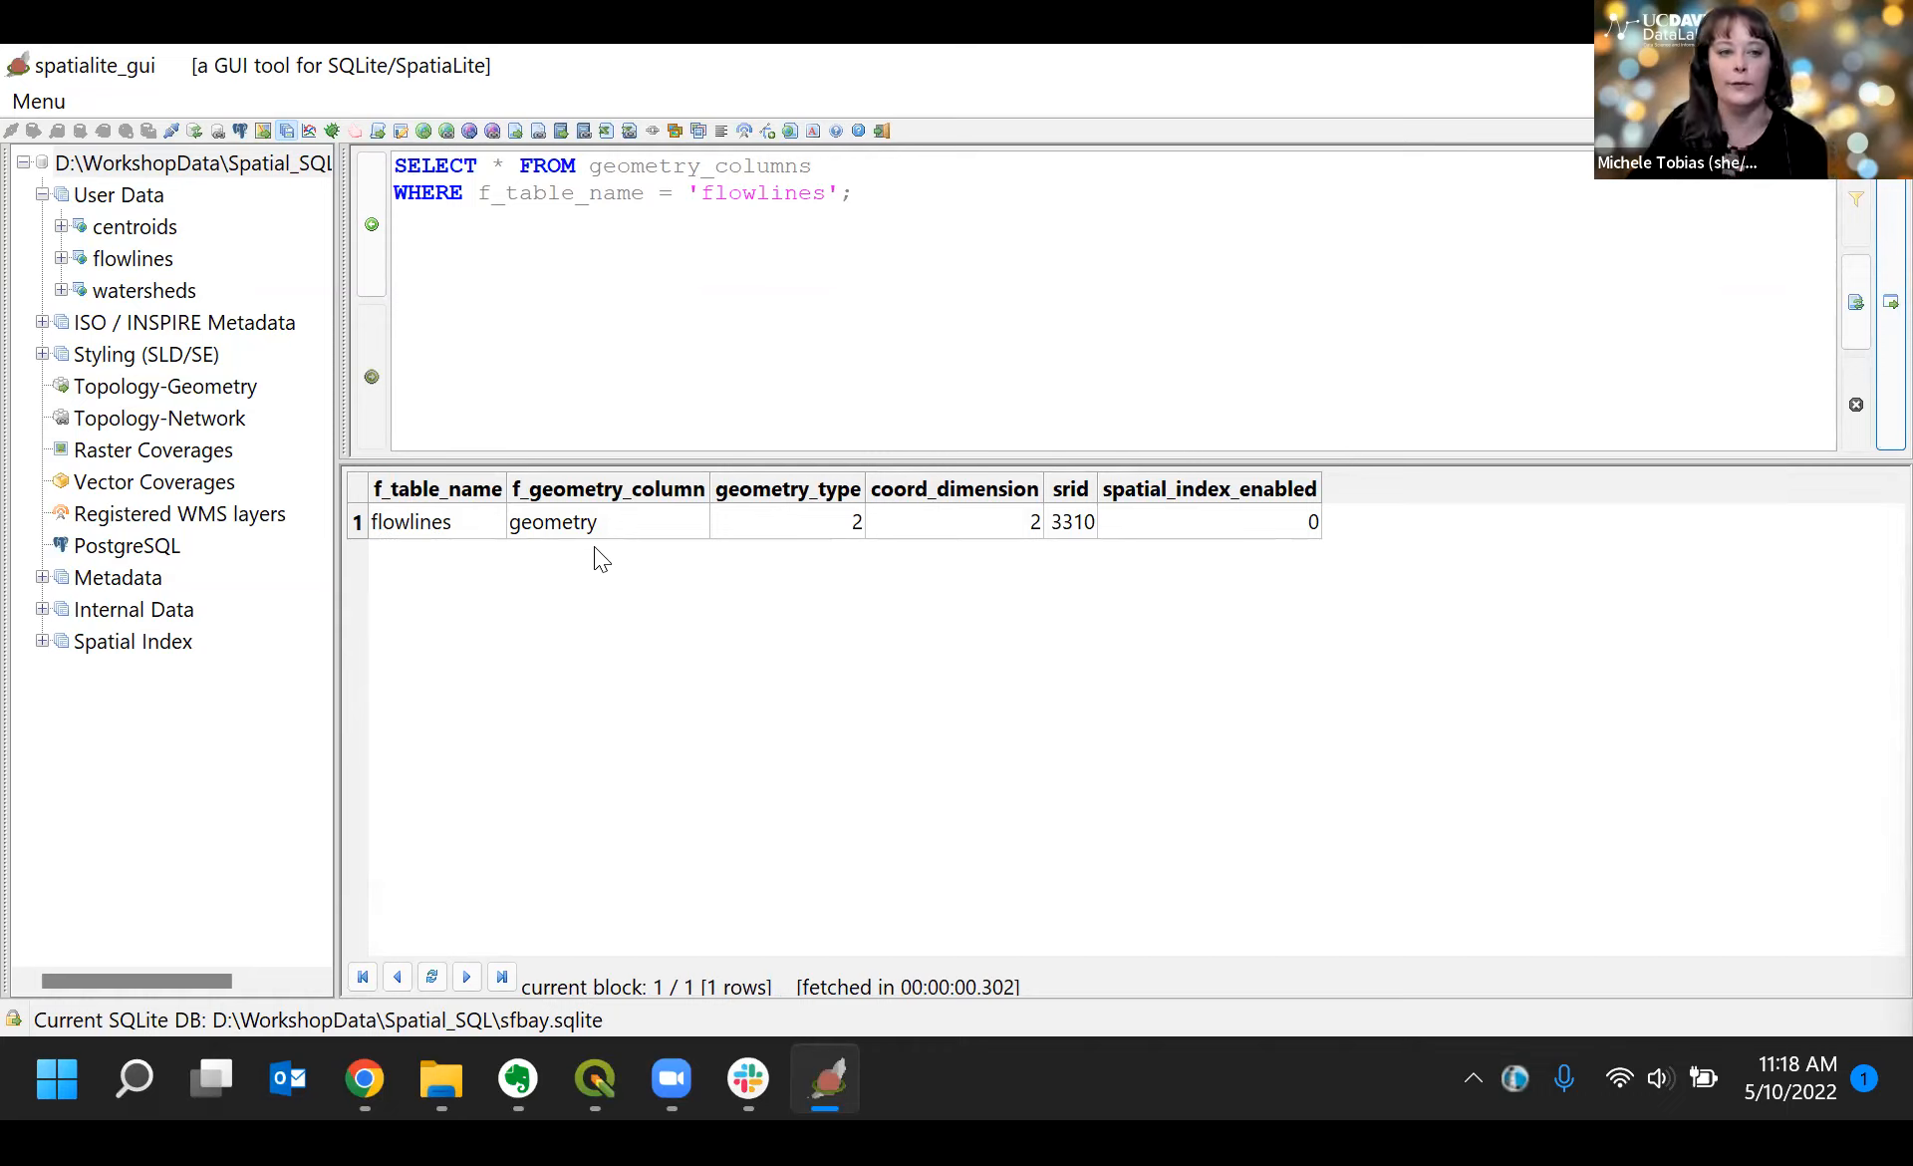
{"action": "left_click", "coordinate": [61, 228]}
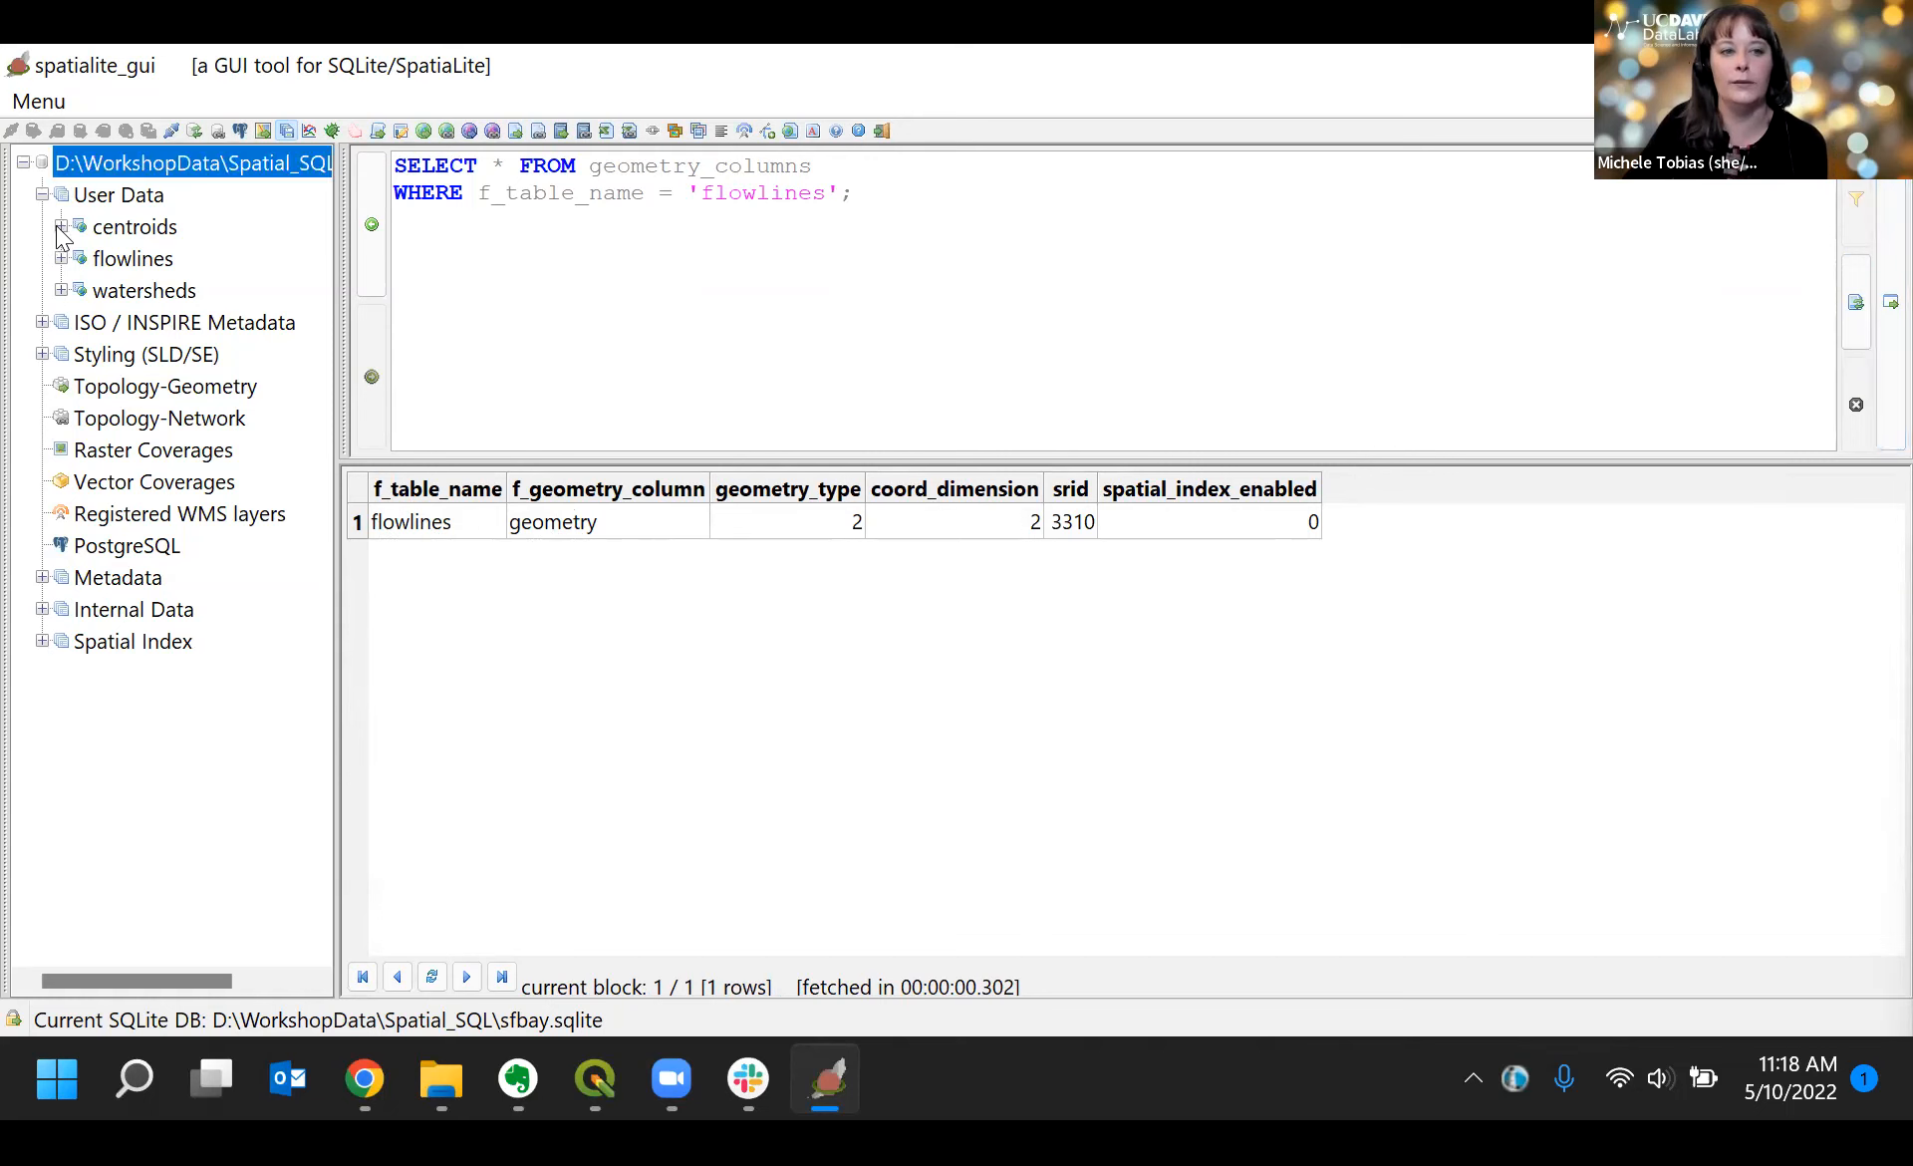
{"action": "left_click", "coordinate": [61, 195]}
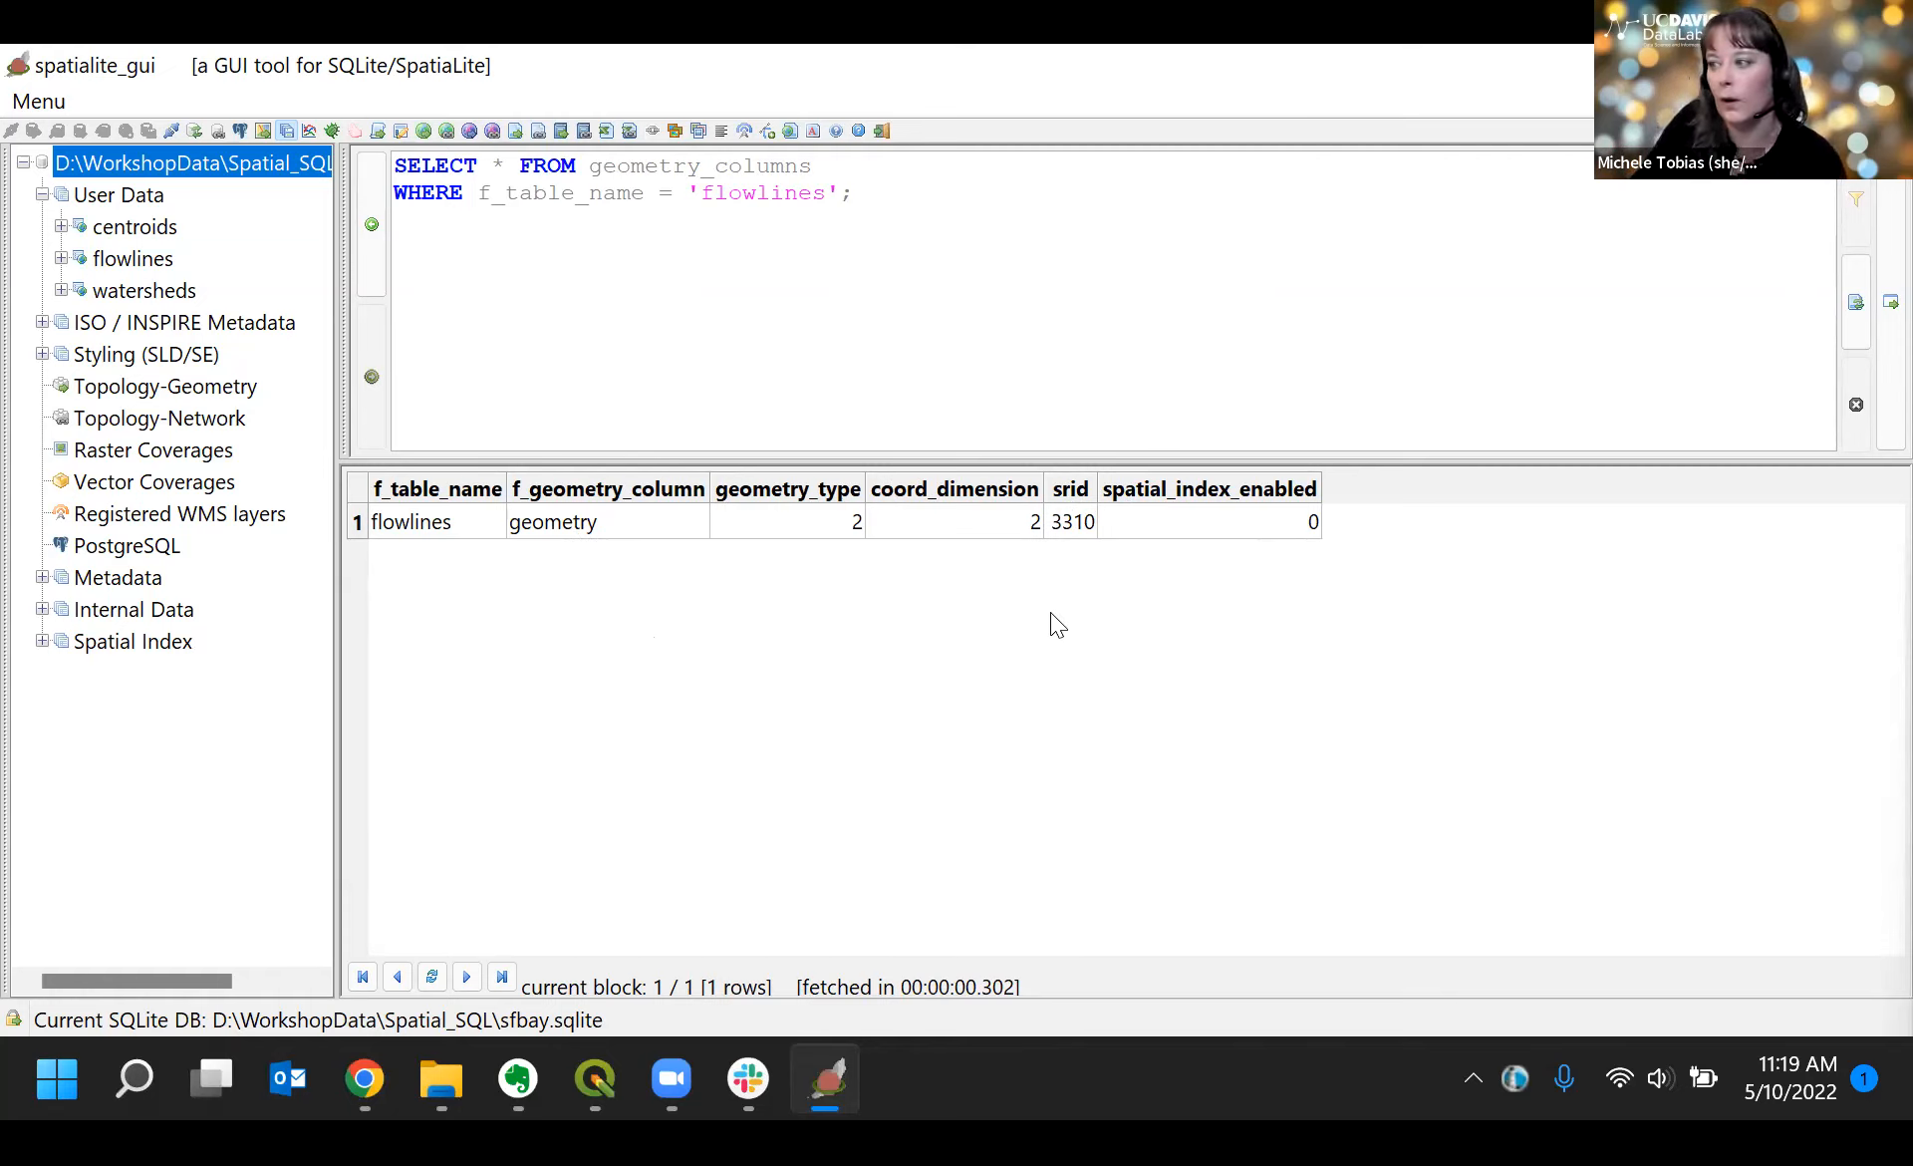
{"action": "left_click", "coordinate": [784, 260]}
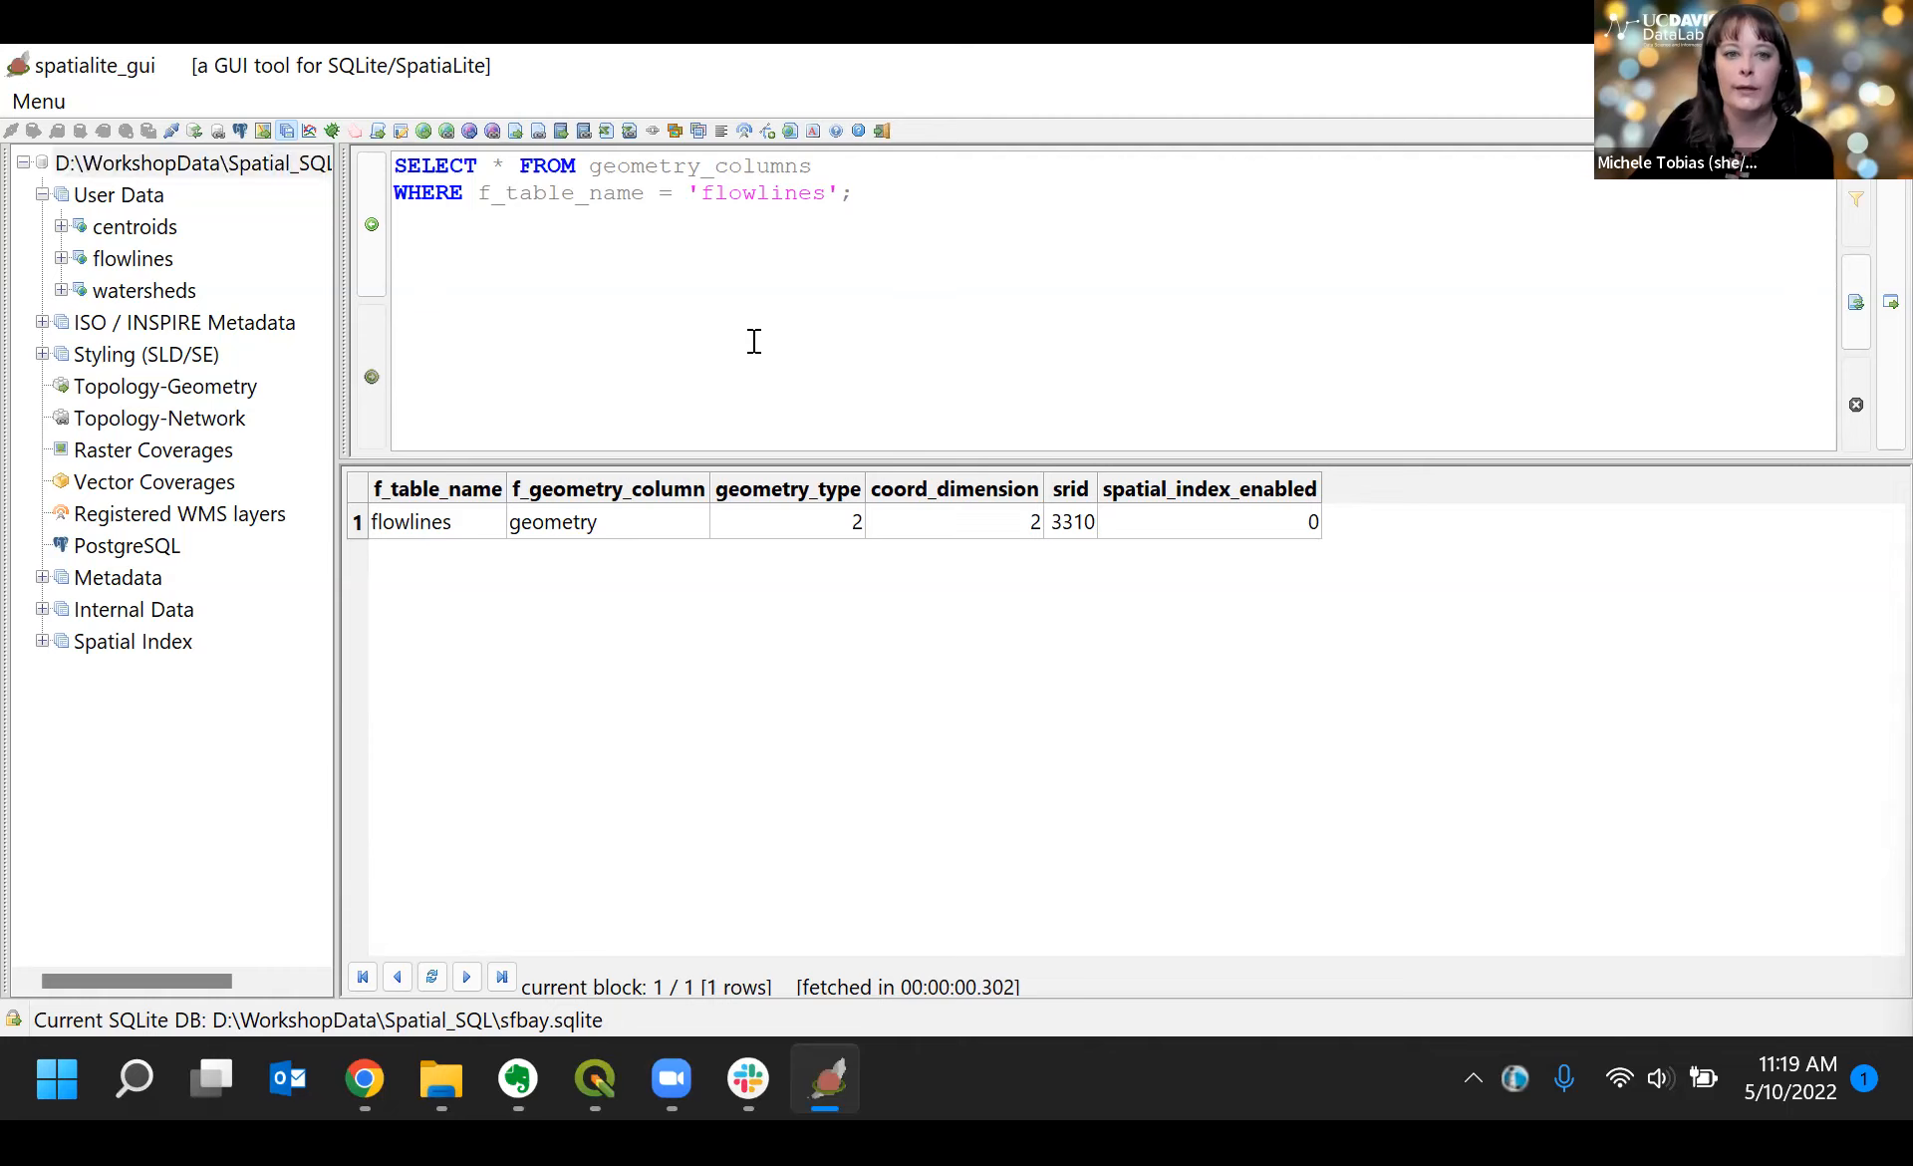
{"action": "left_click", "coordinate": [737, 820]}
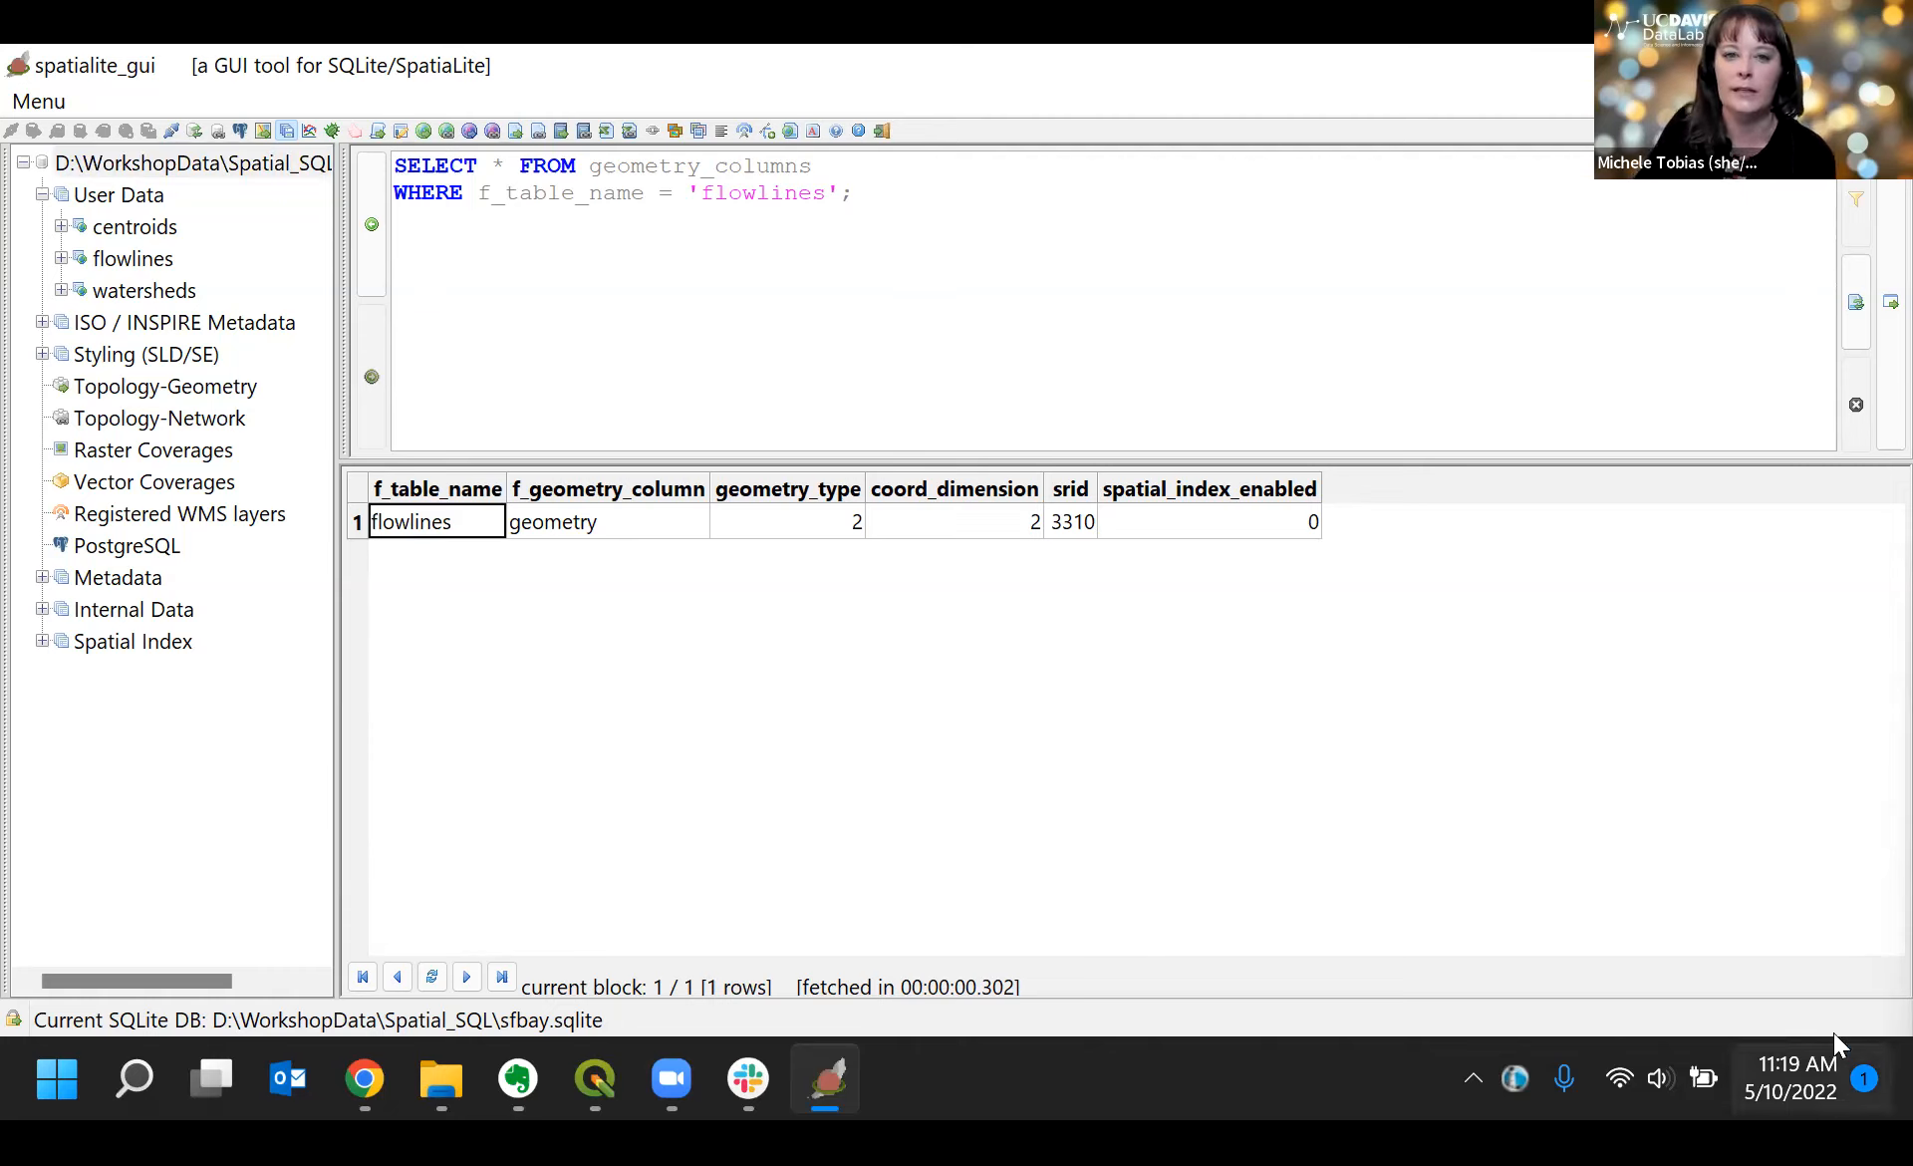
Step: Replace the geometry_columns query with UPDATE flowline SET geometry = SetSRID(geometry, 3310); and run it
{"action": "left_click", "coordinate": [575, 333]}
{"action": "key", "text": "ctrl+a"}
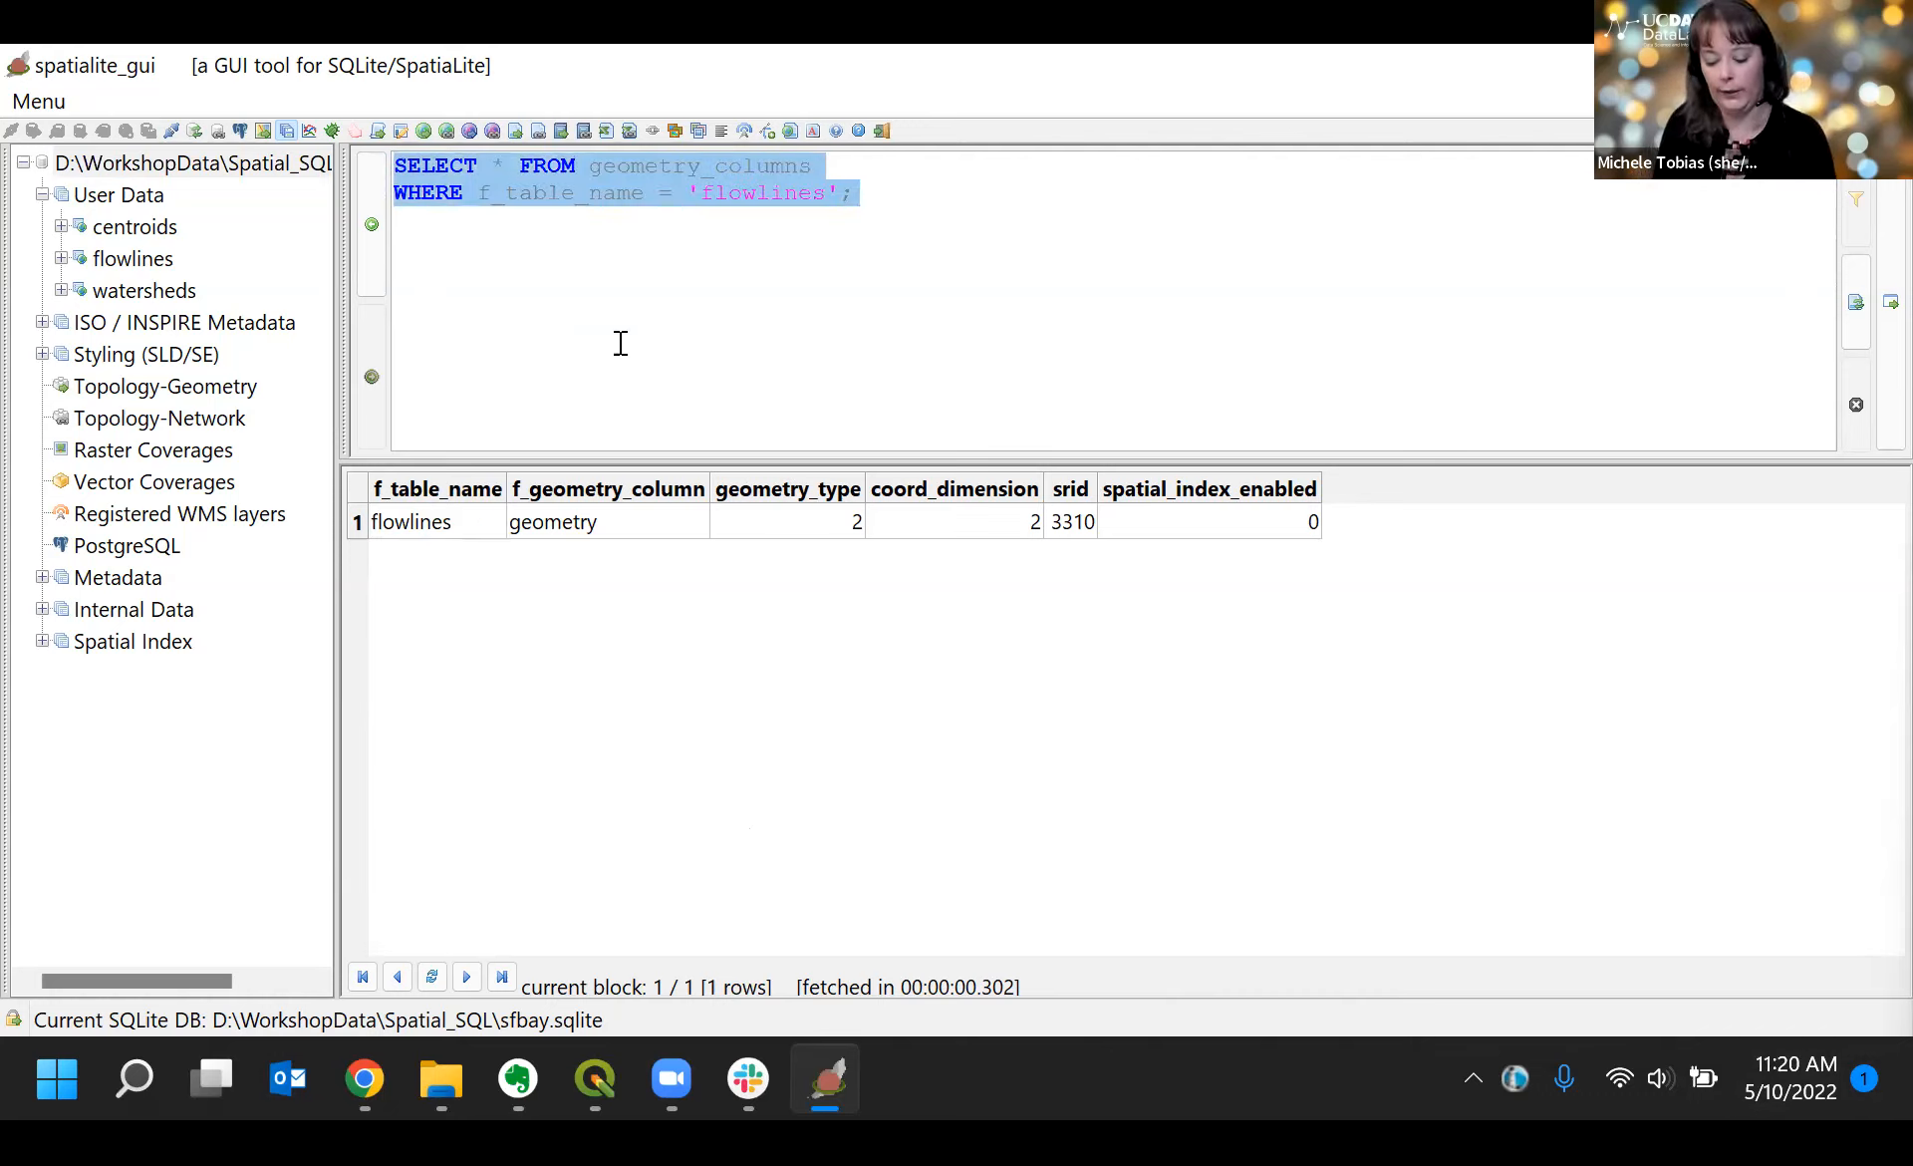
{"action": "type", "text": "UPDATE"}
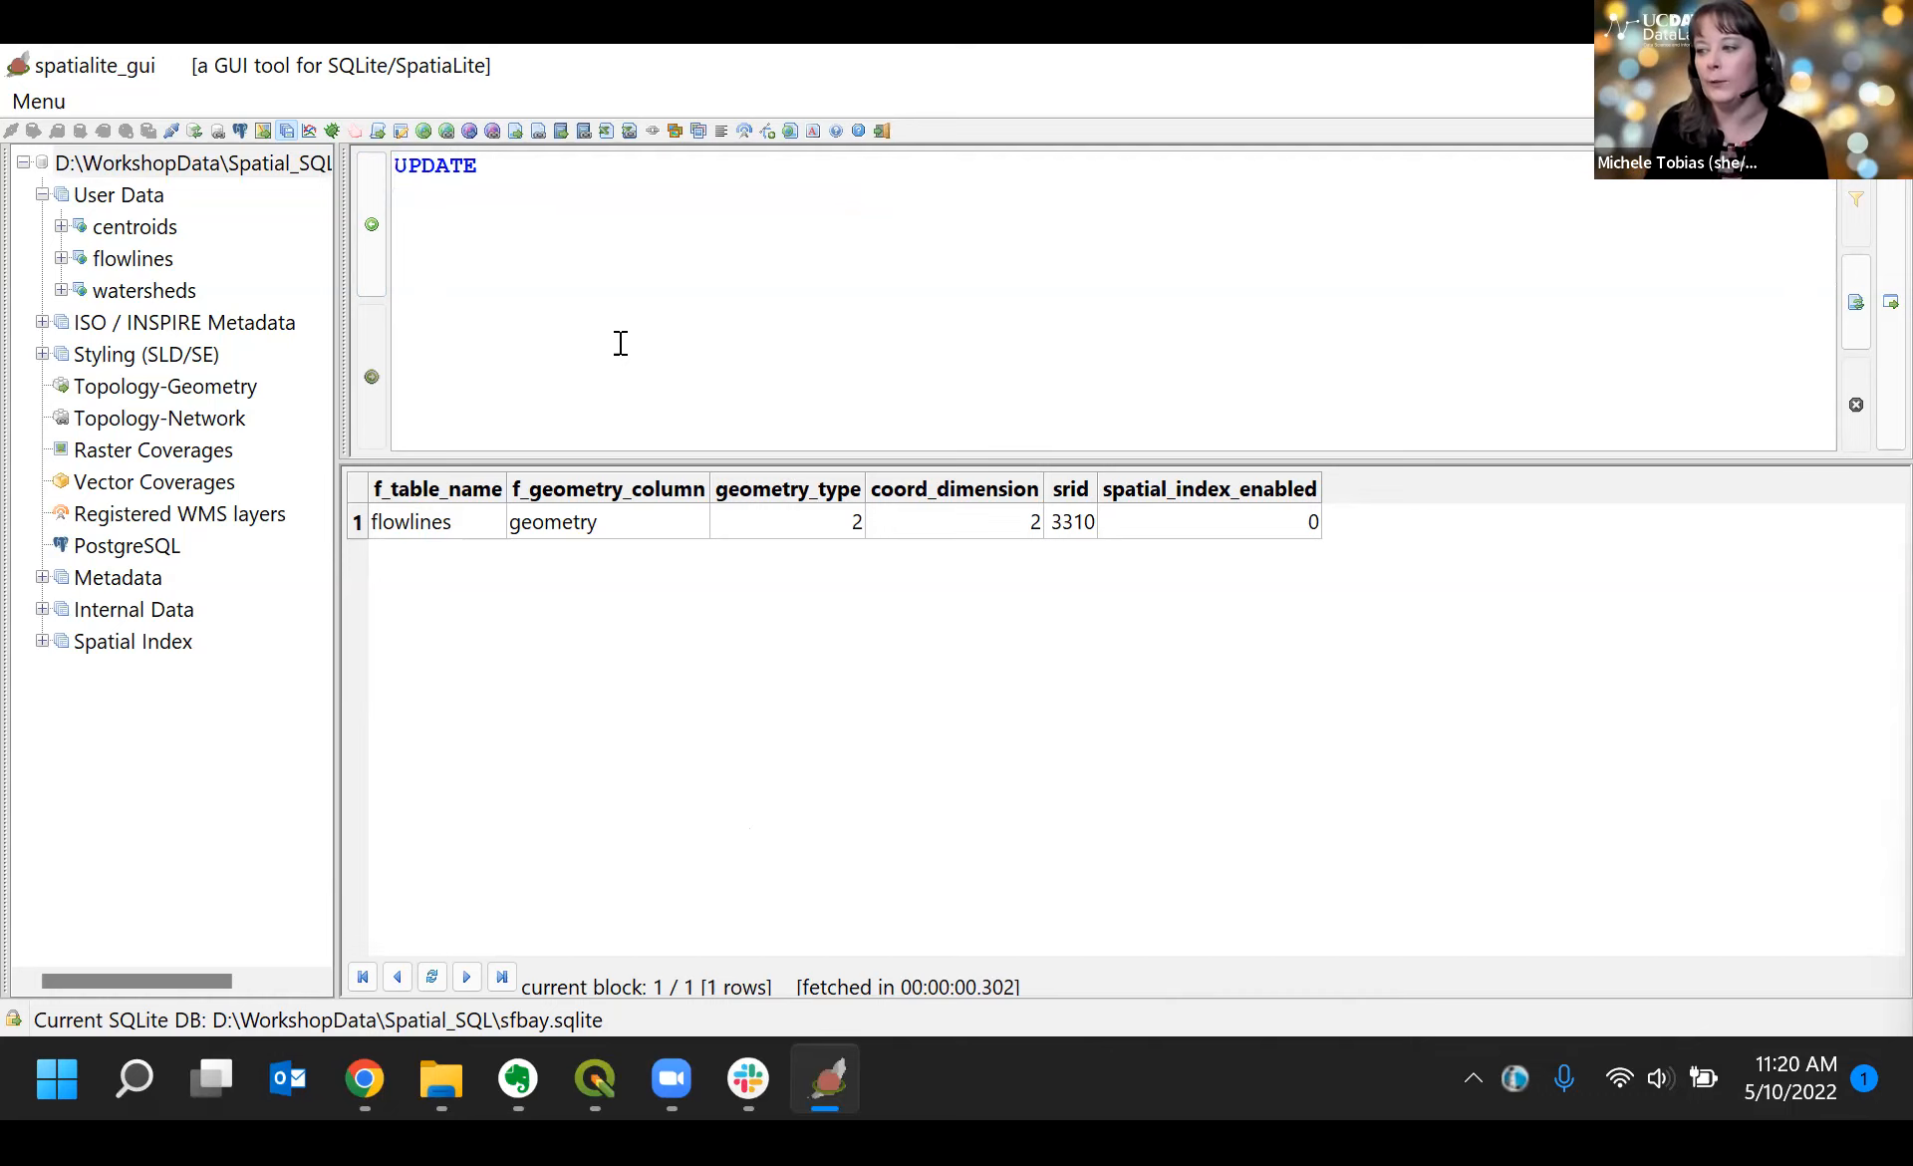
{"action": "type", "text": "fow"}
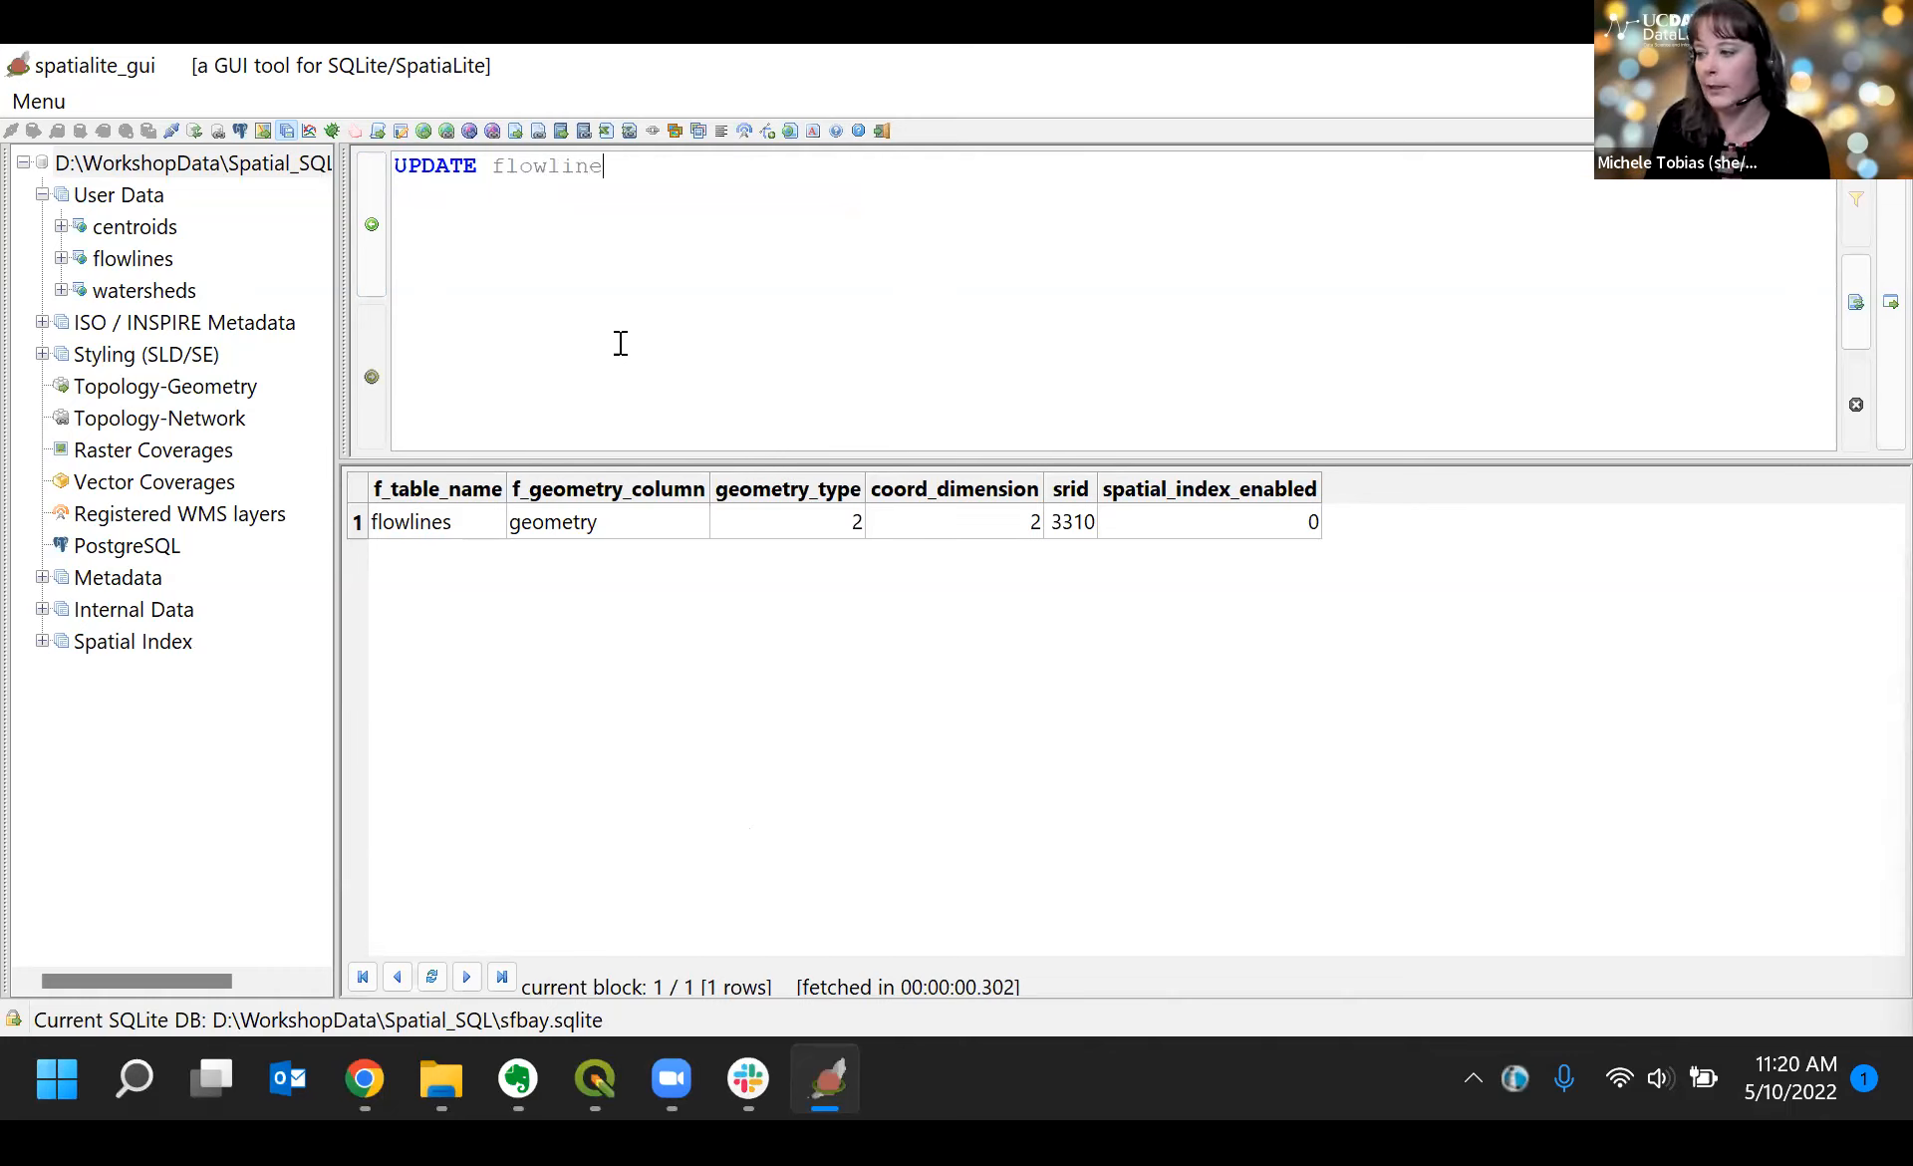
{"action": "type", "text": "line SET geometry = S"}
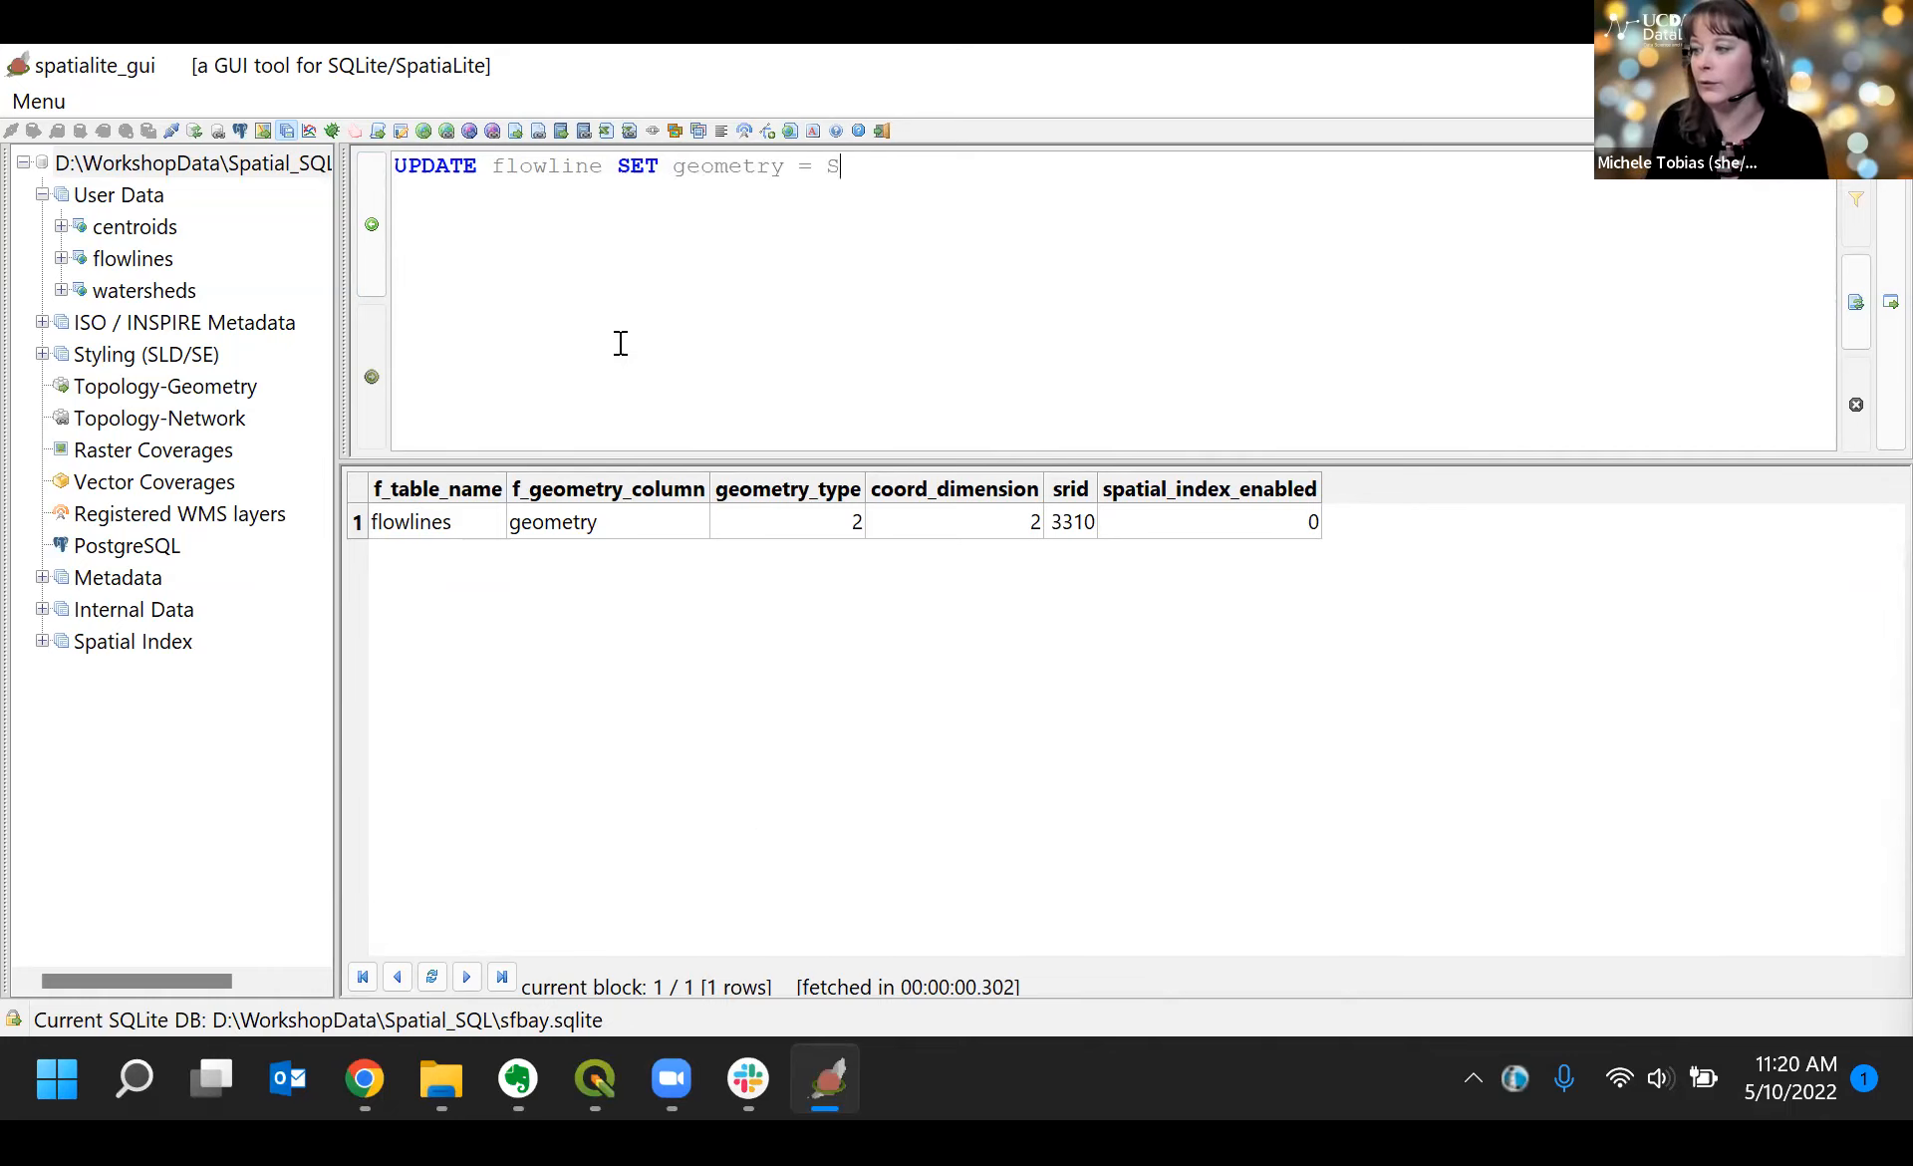
{"action": "type", "text": "et"}
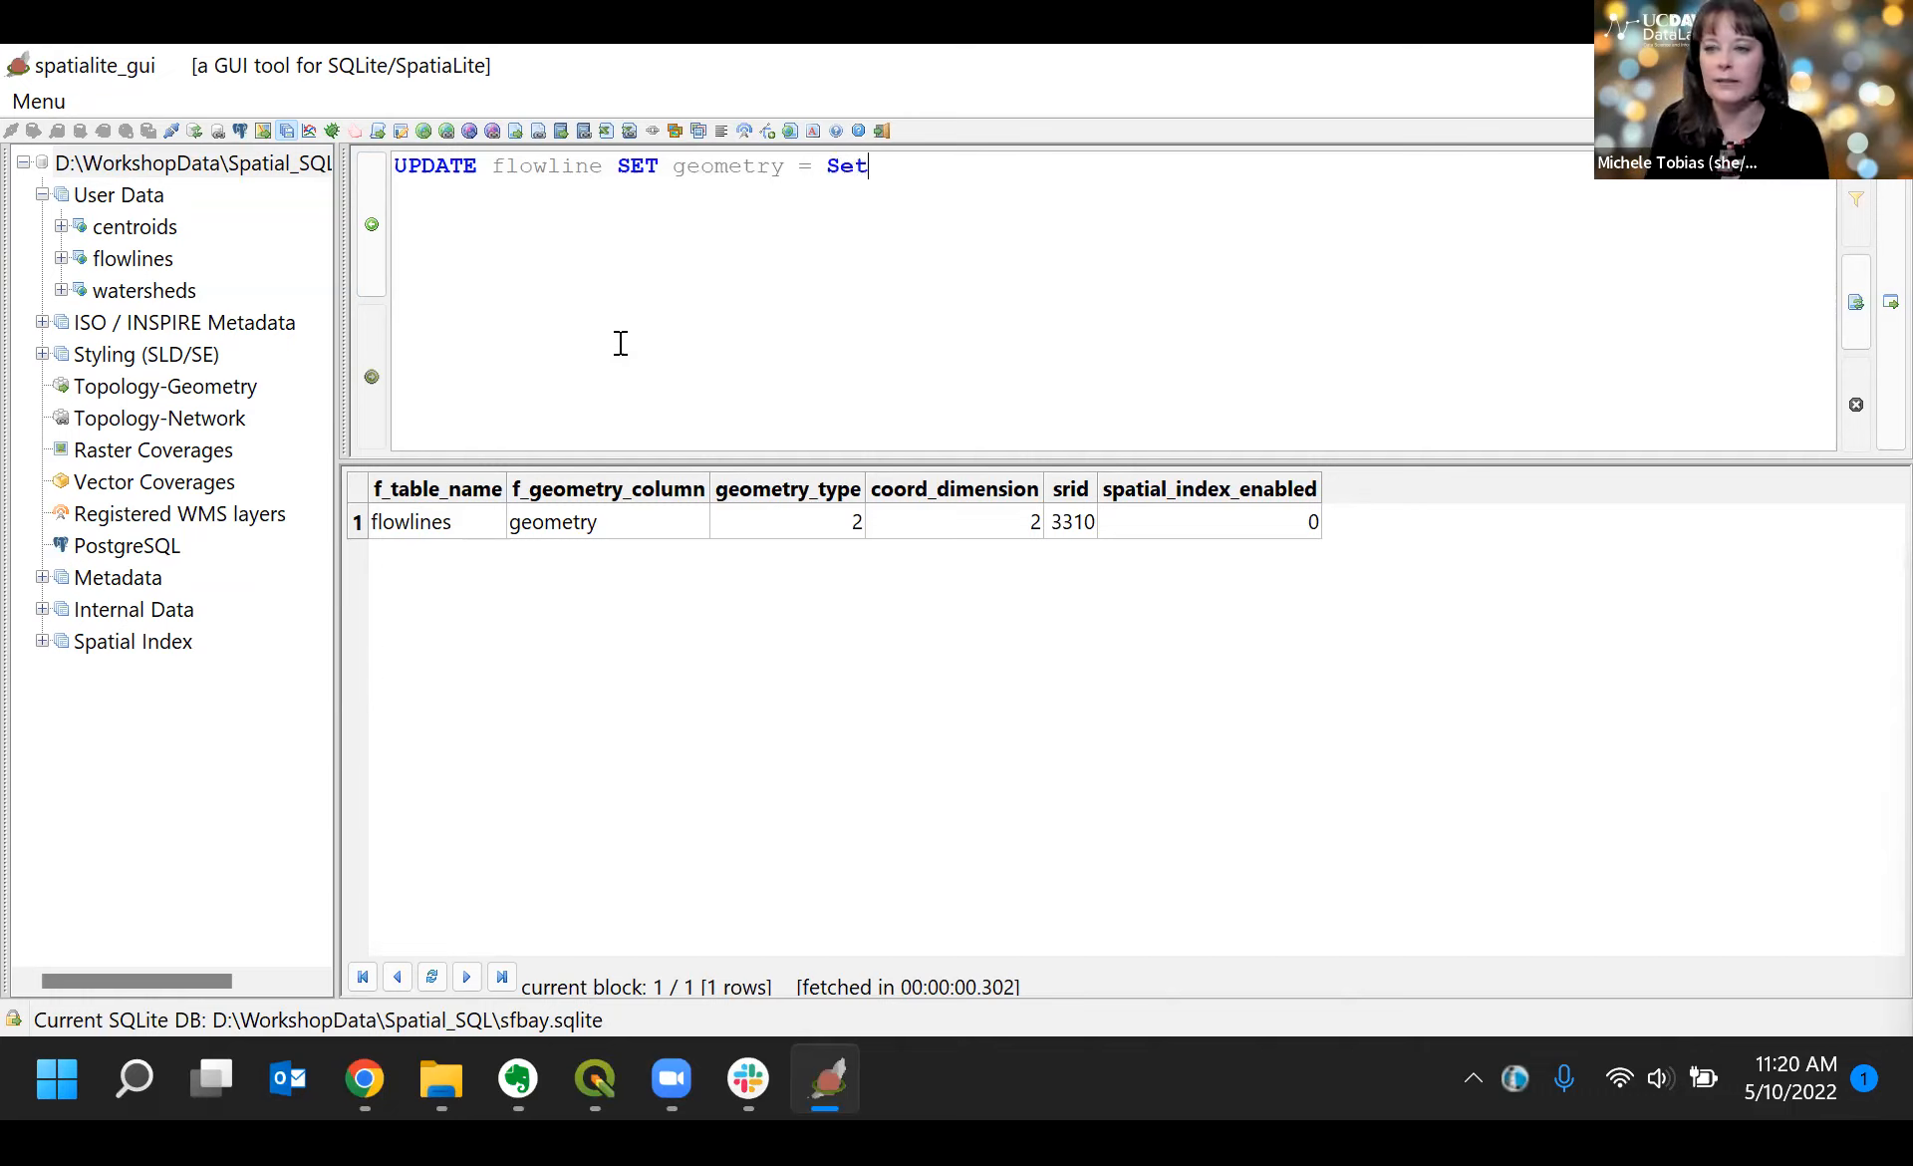
{"action": "type", "text": "SRID("}
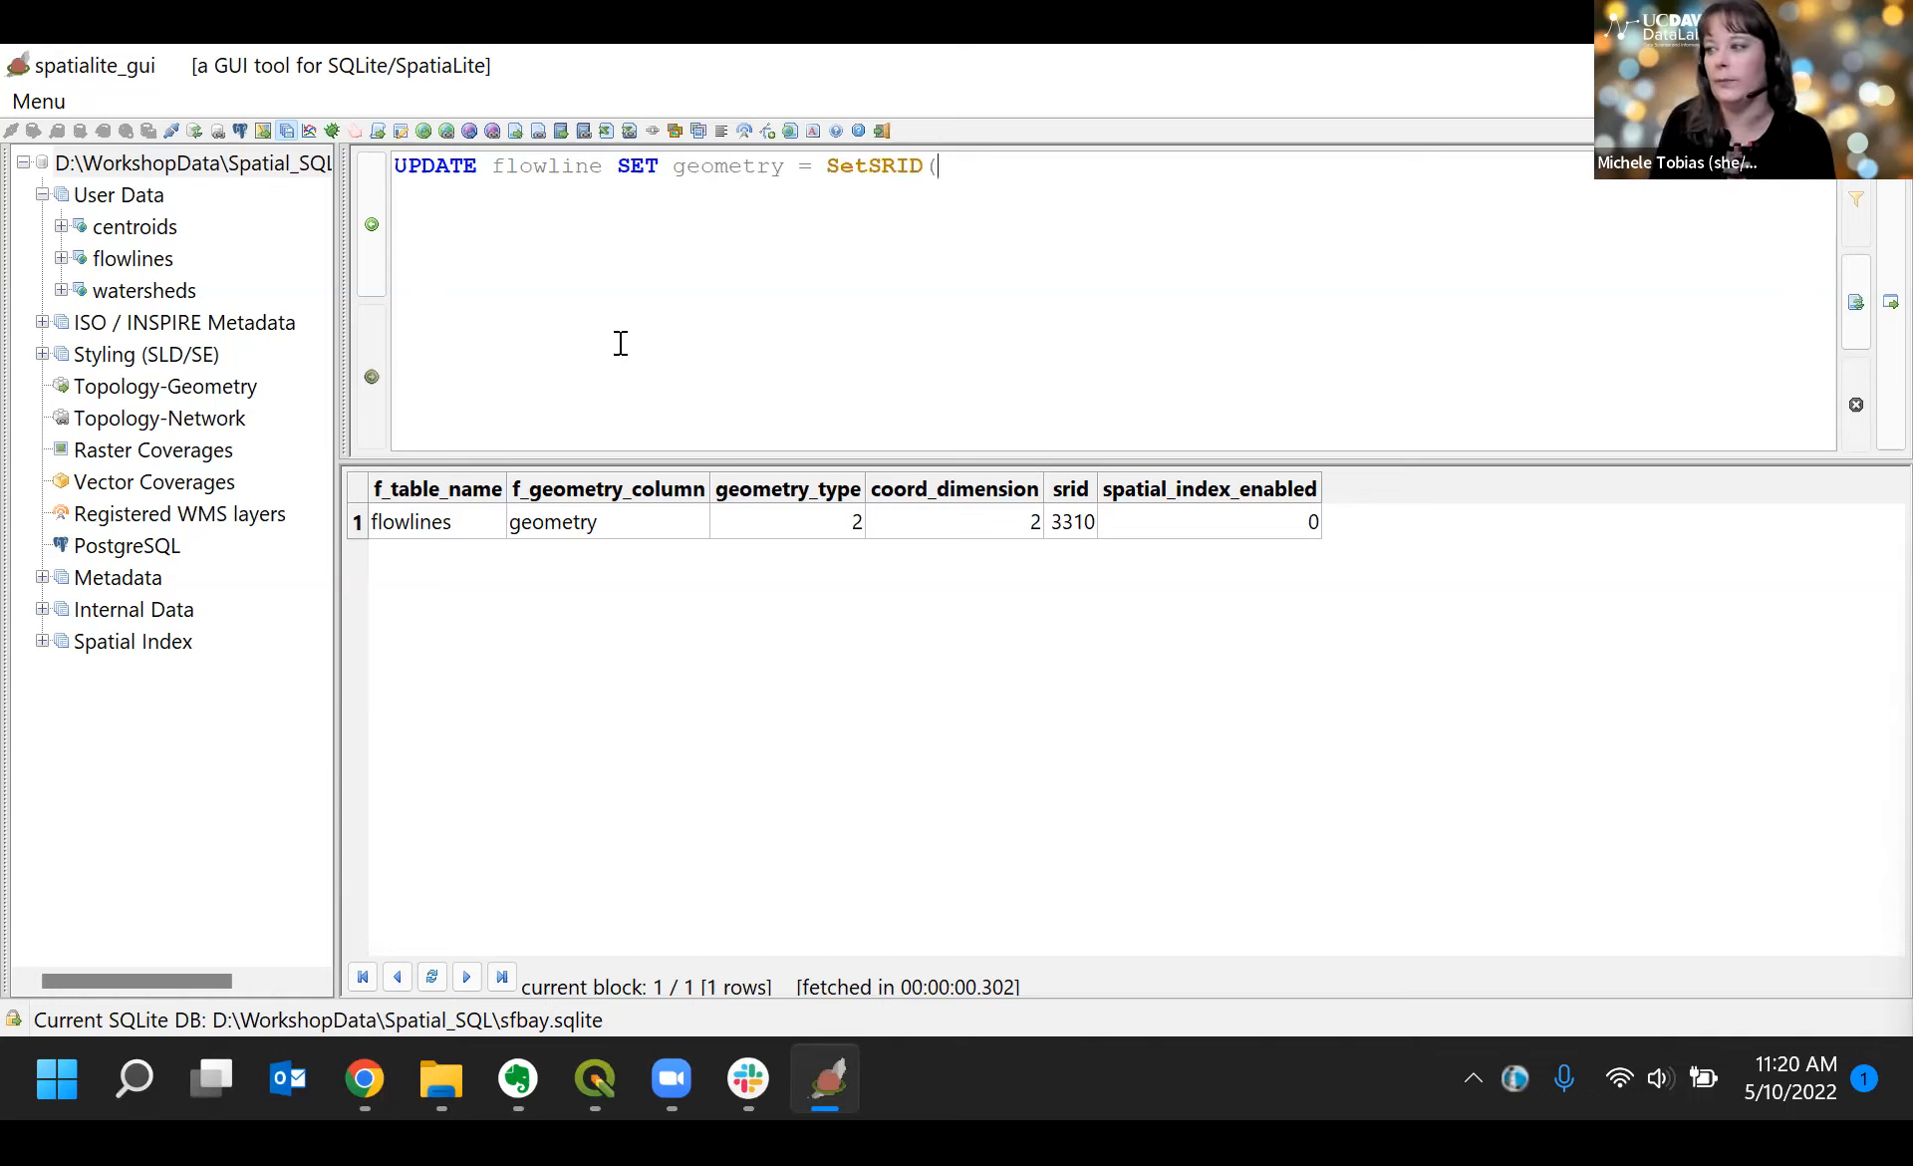
{"action": "type", "text": "geometry, 3"}
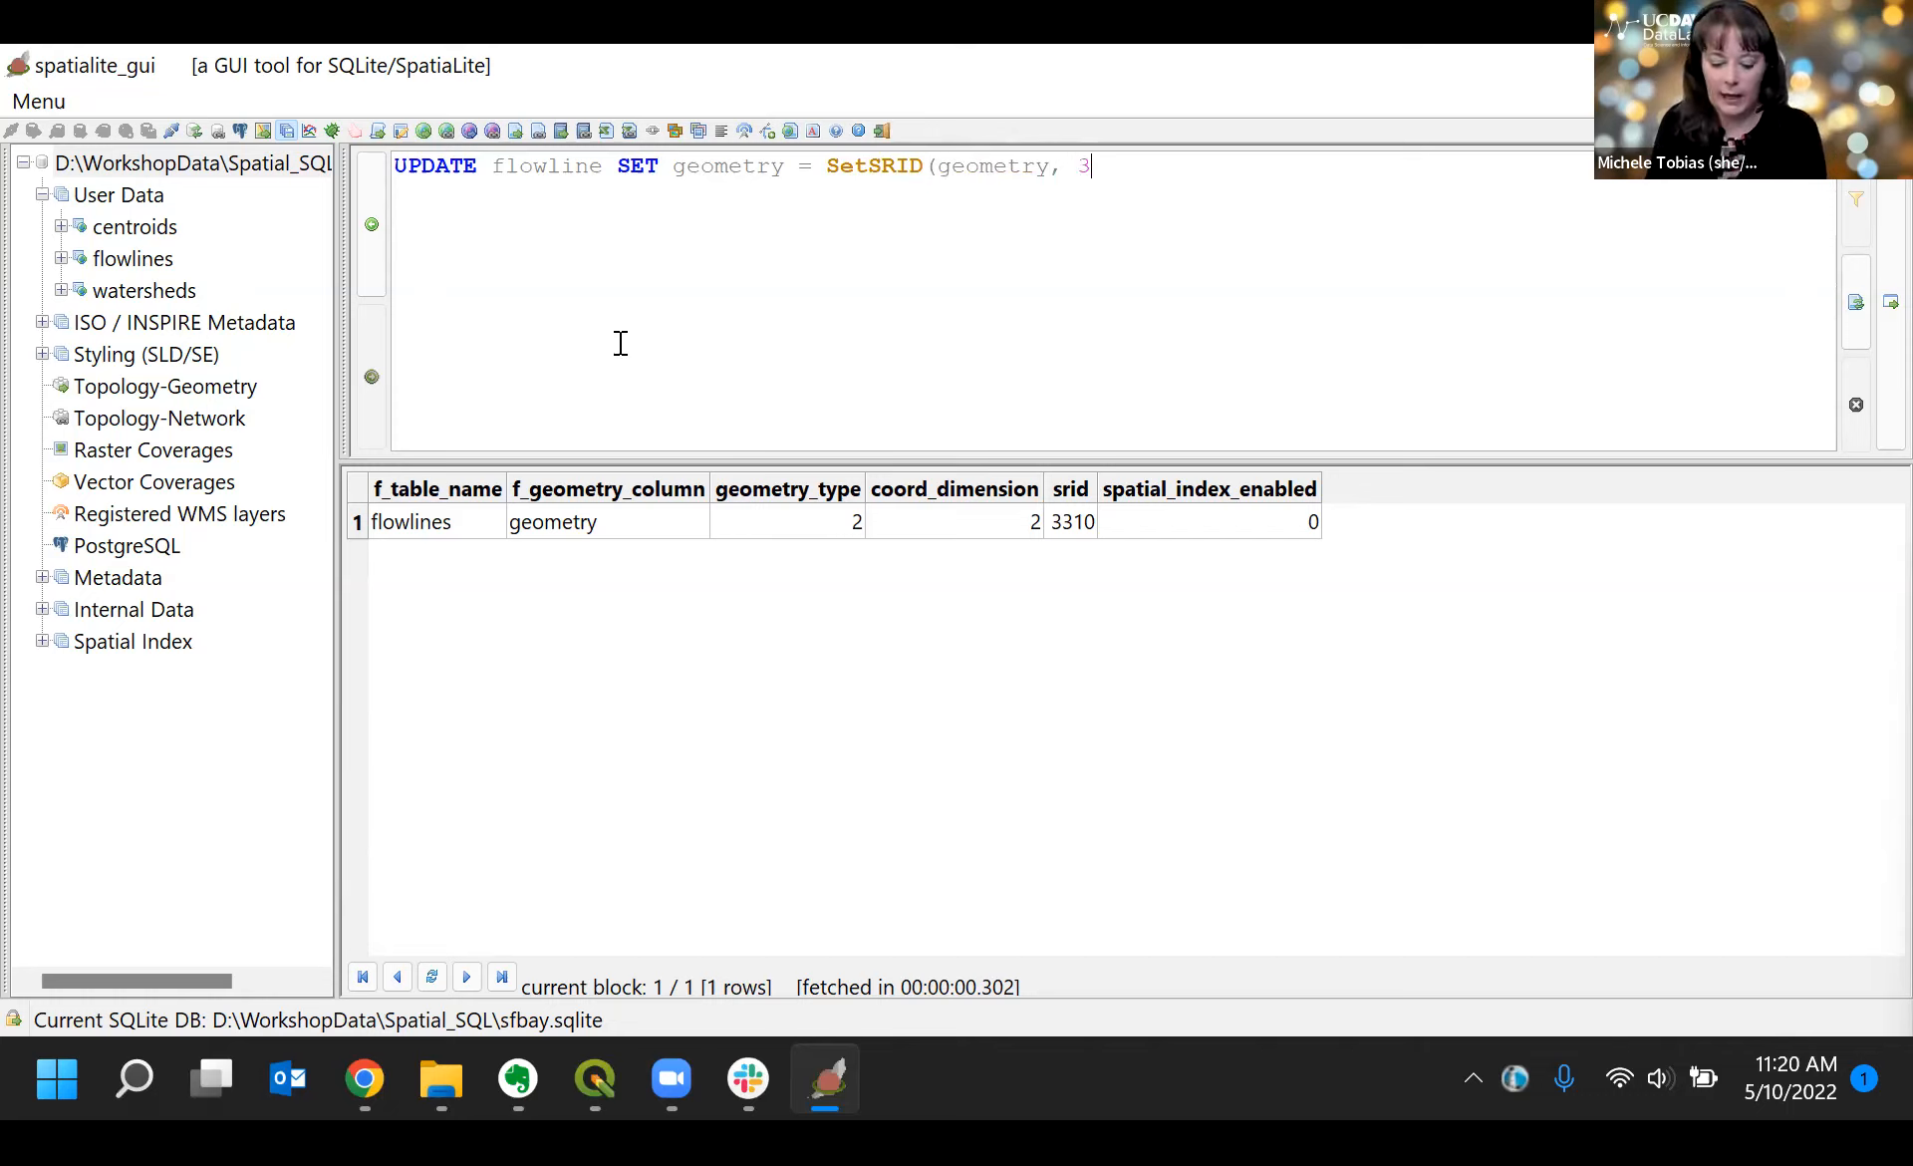
{"action": "type", "text": "310)"}
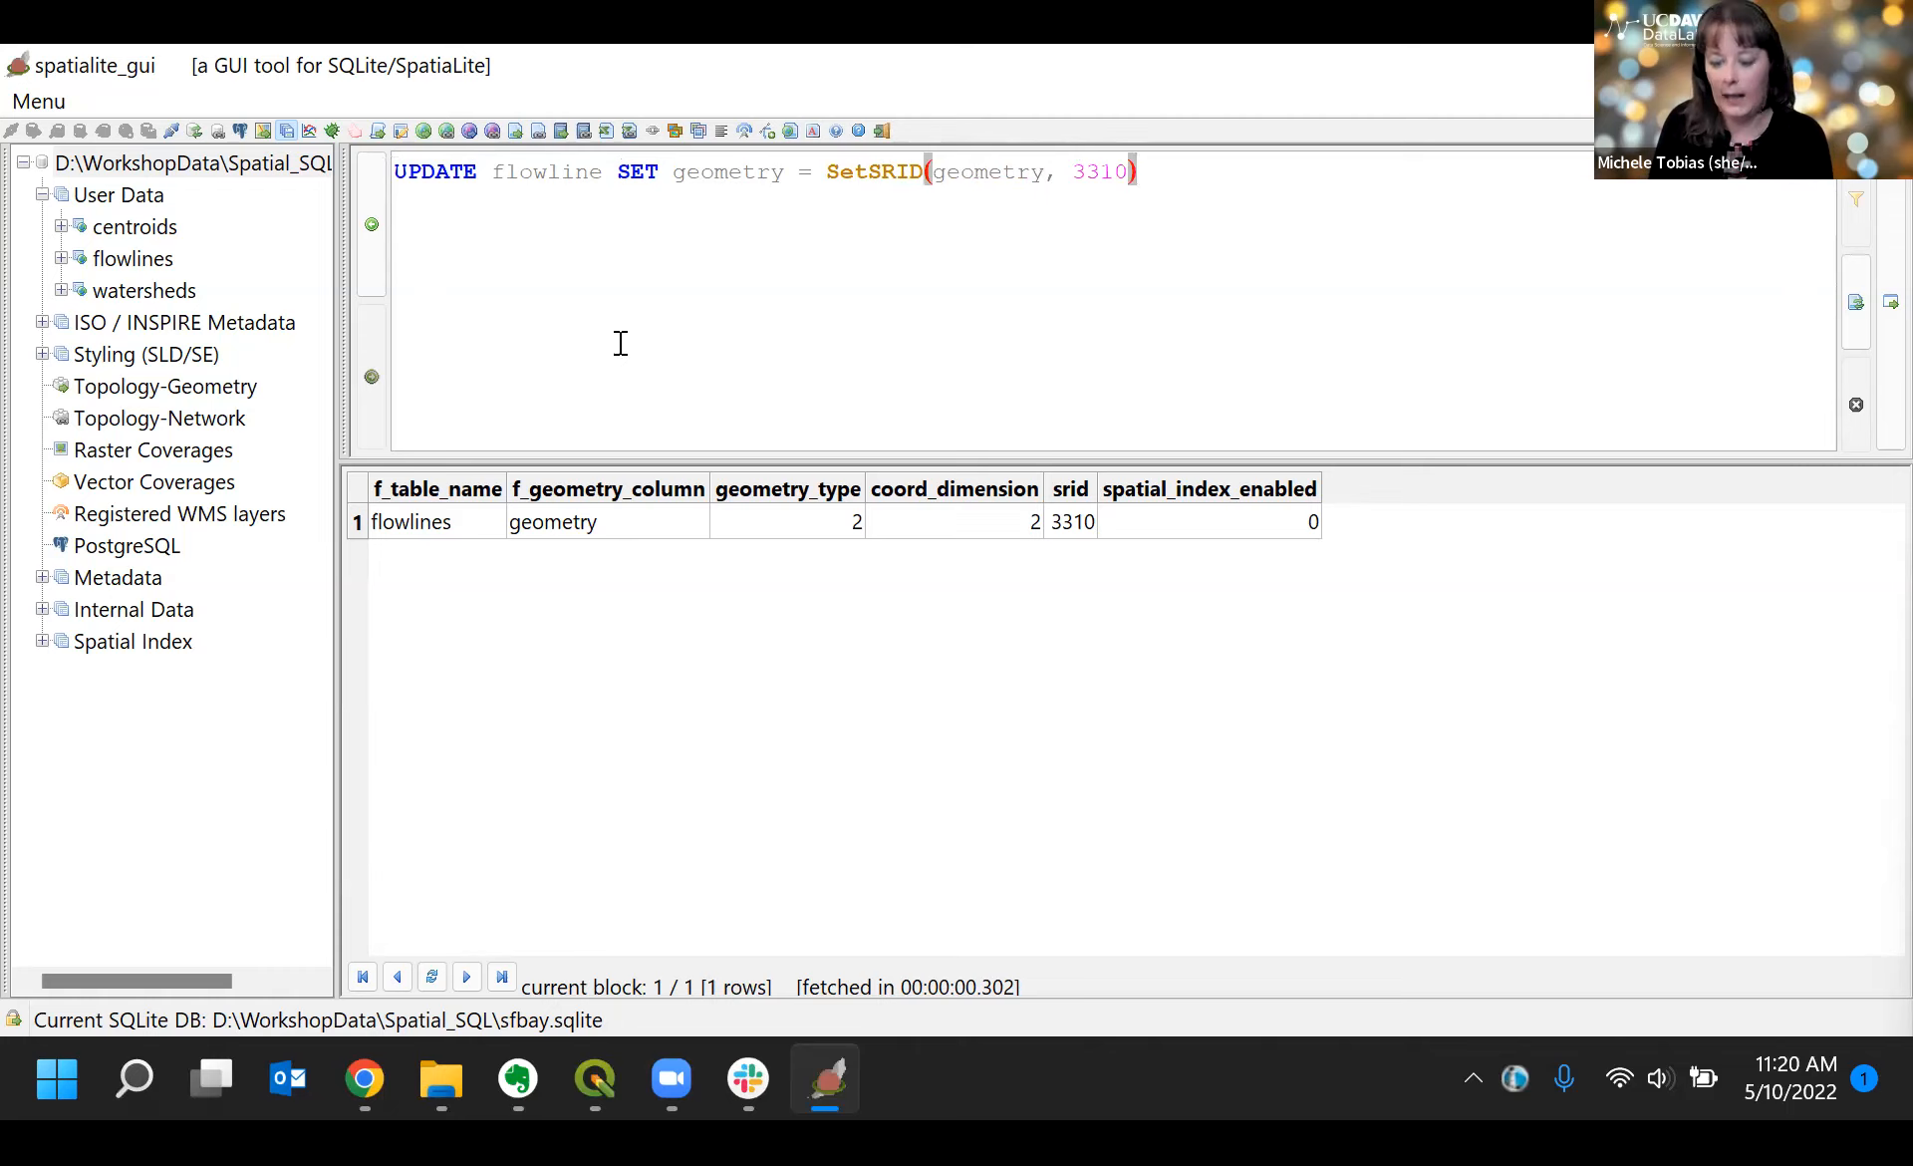
{"action": "type", "text": ";"}
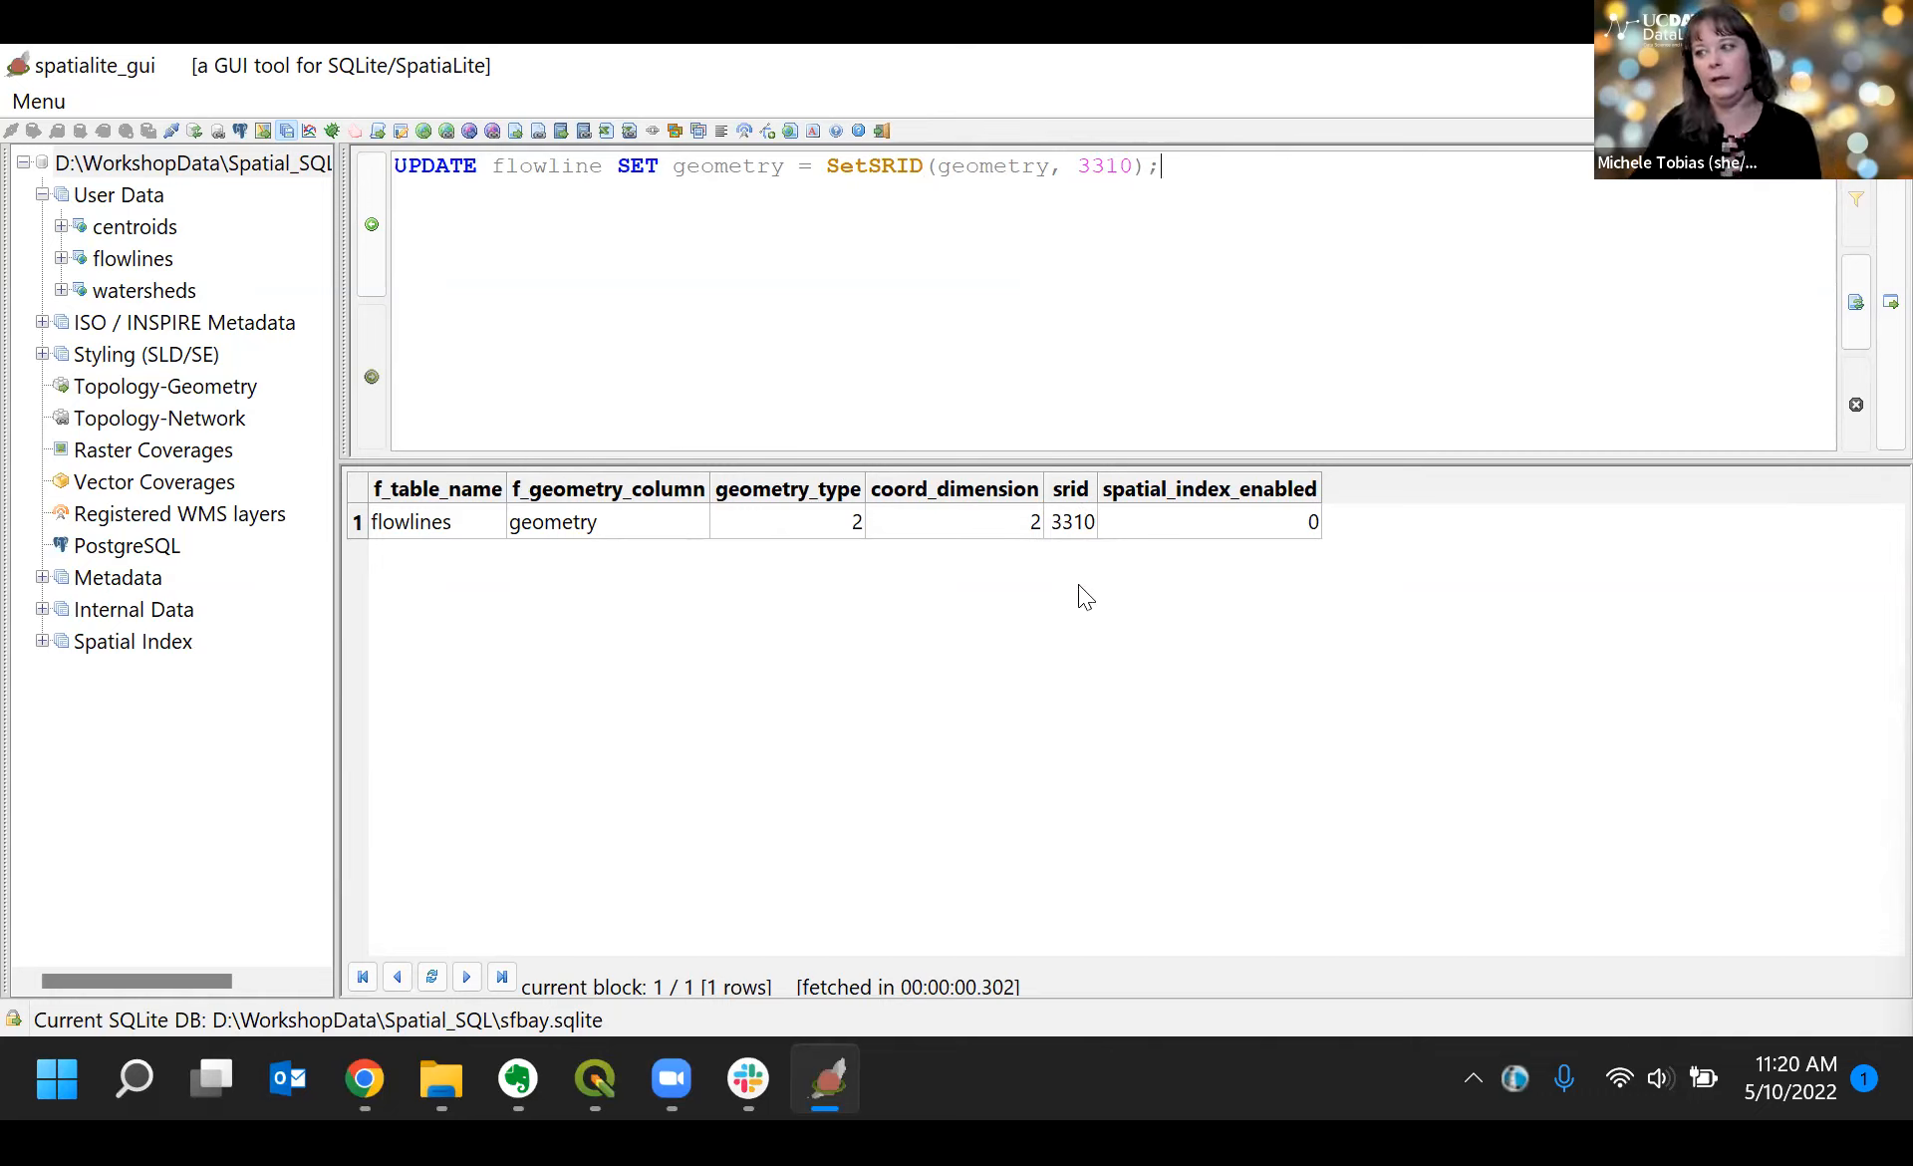
{"action": "left_click", "coordinate": [1855, 302]}
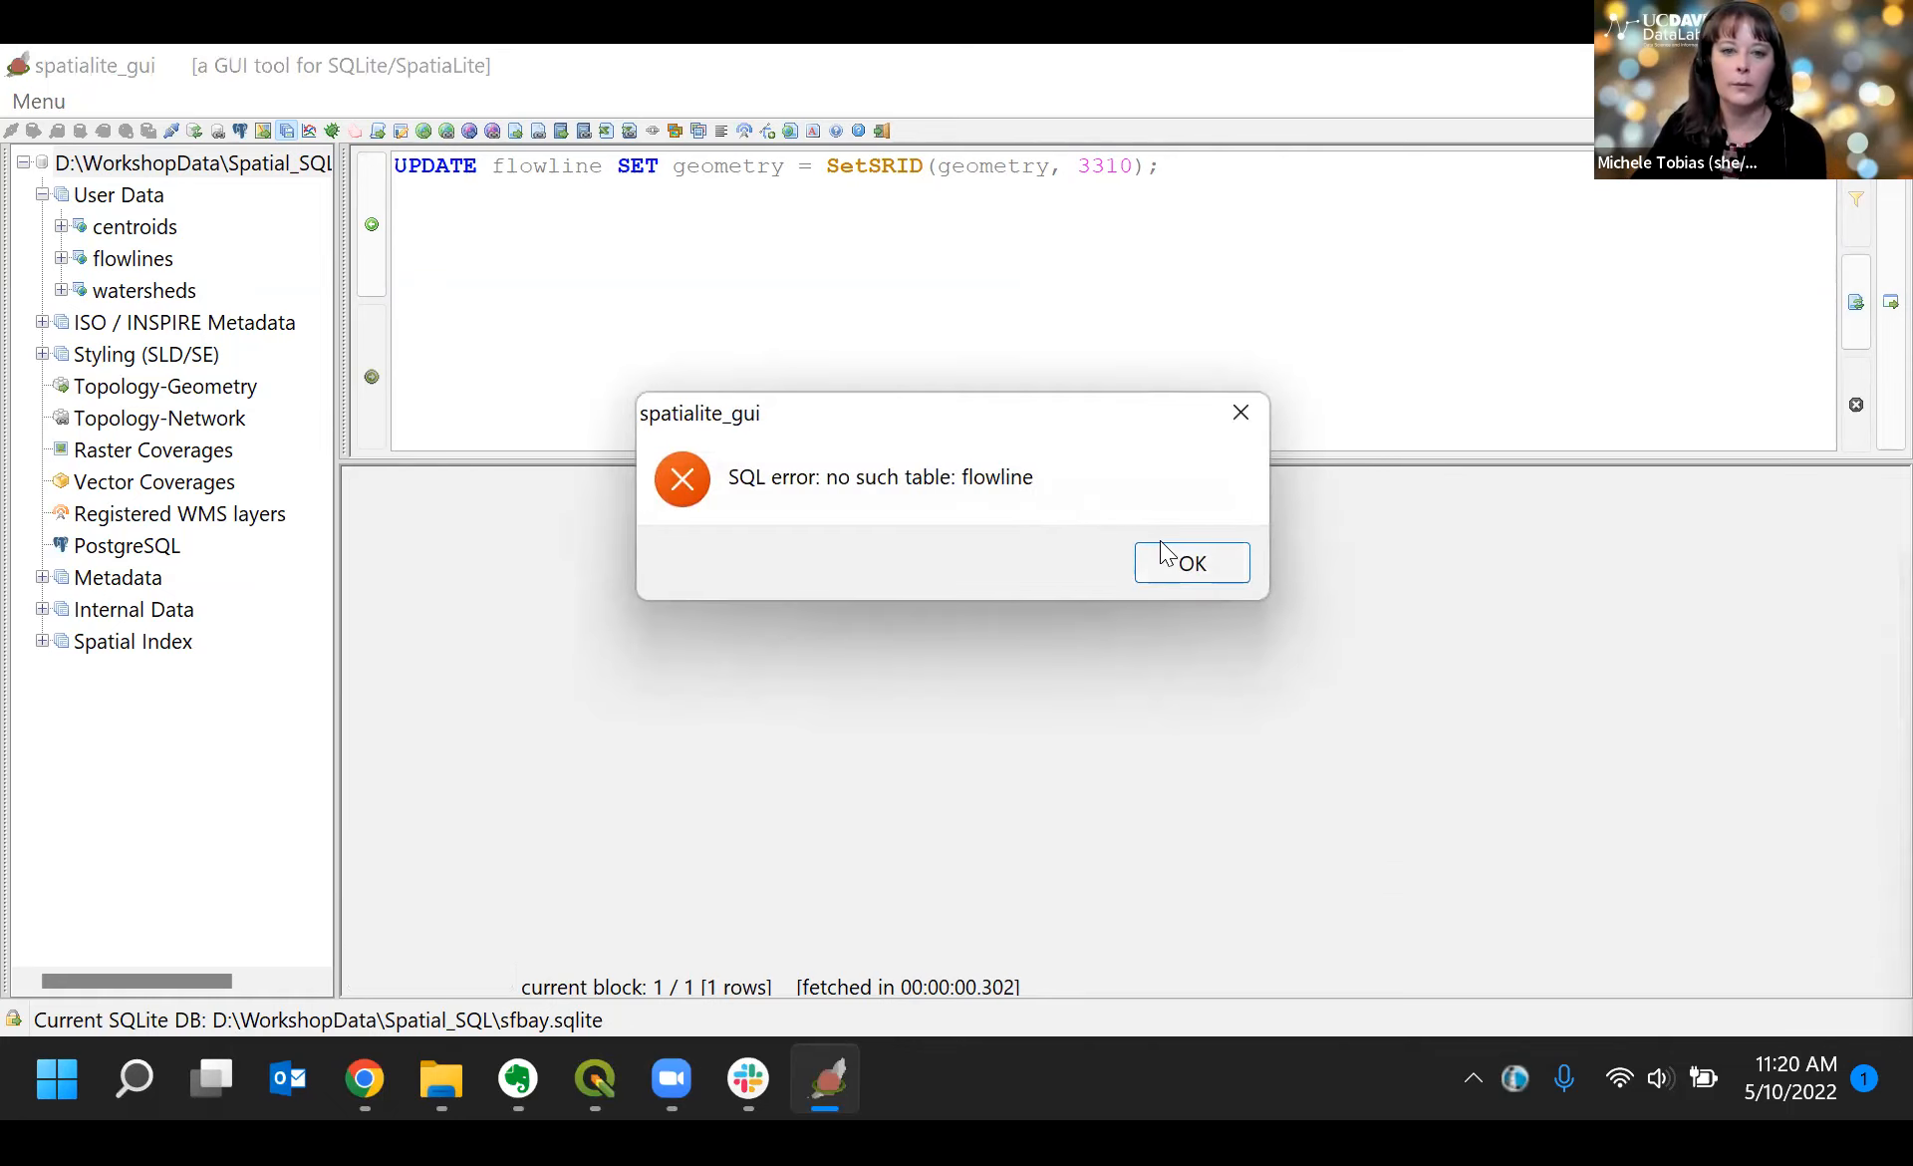
Step: Dismiss the SQL error, correct the table name in the UPDATE statement to flowlines, and rerun it
{"action": "left_click", "coordinate": [1163, 554]}
{"action": "left_click", "coordinate": [602, 165]}
{"action": "type", "text": "s"}
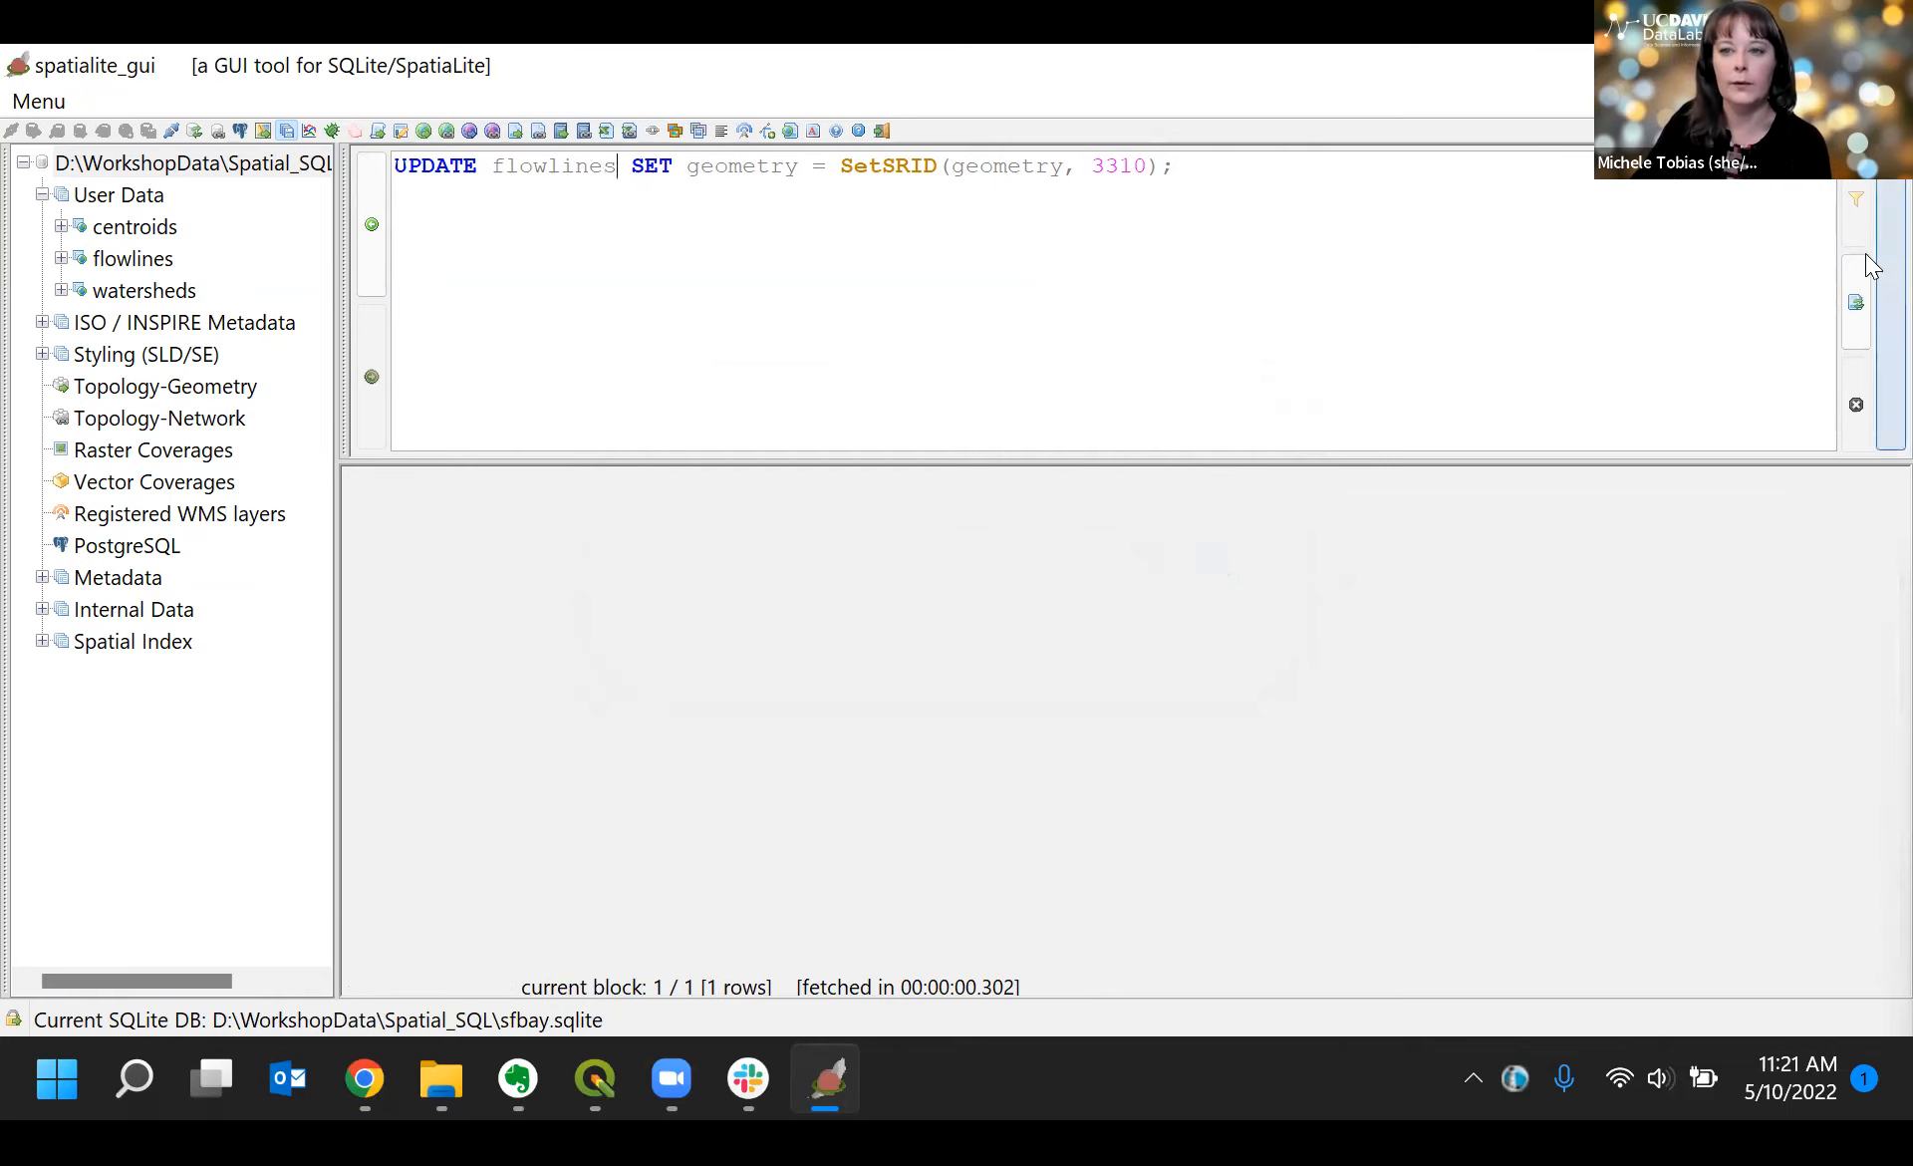
{"action": "left_click", "coordinate": [1855, 302]}
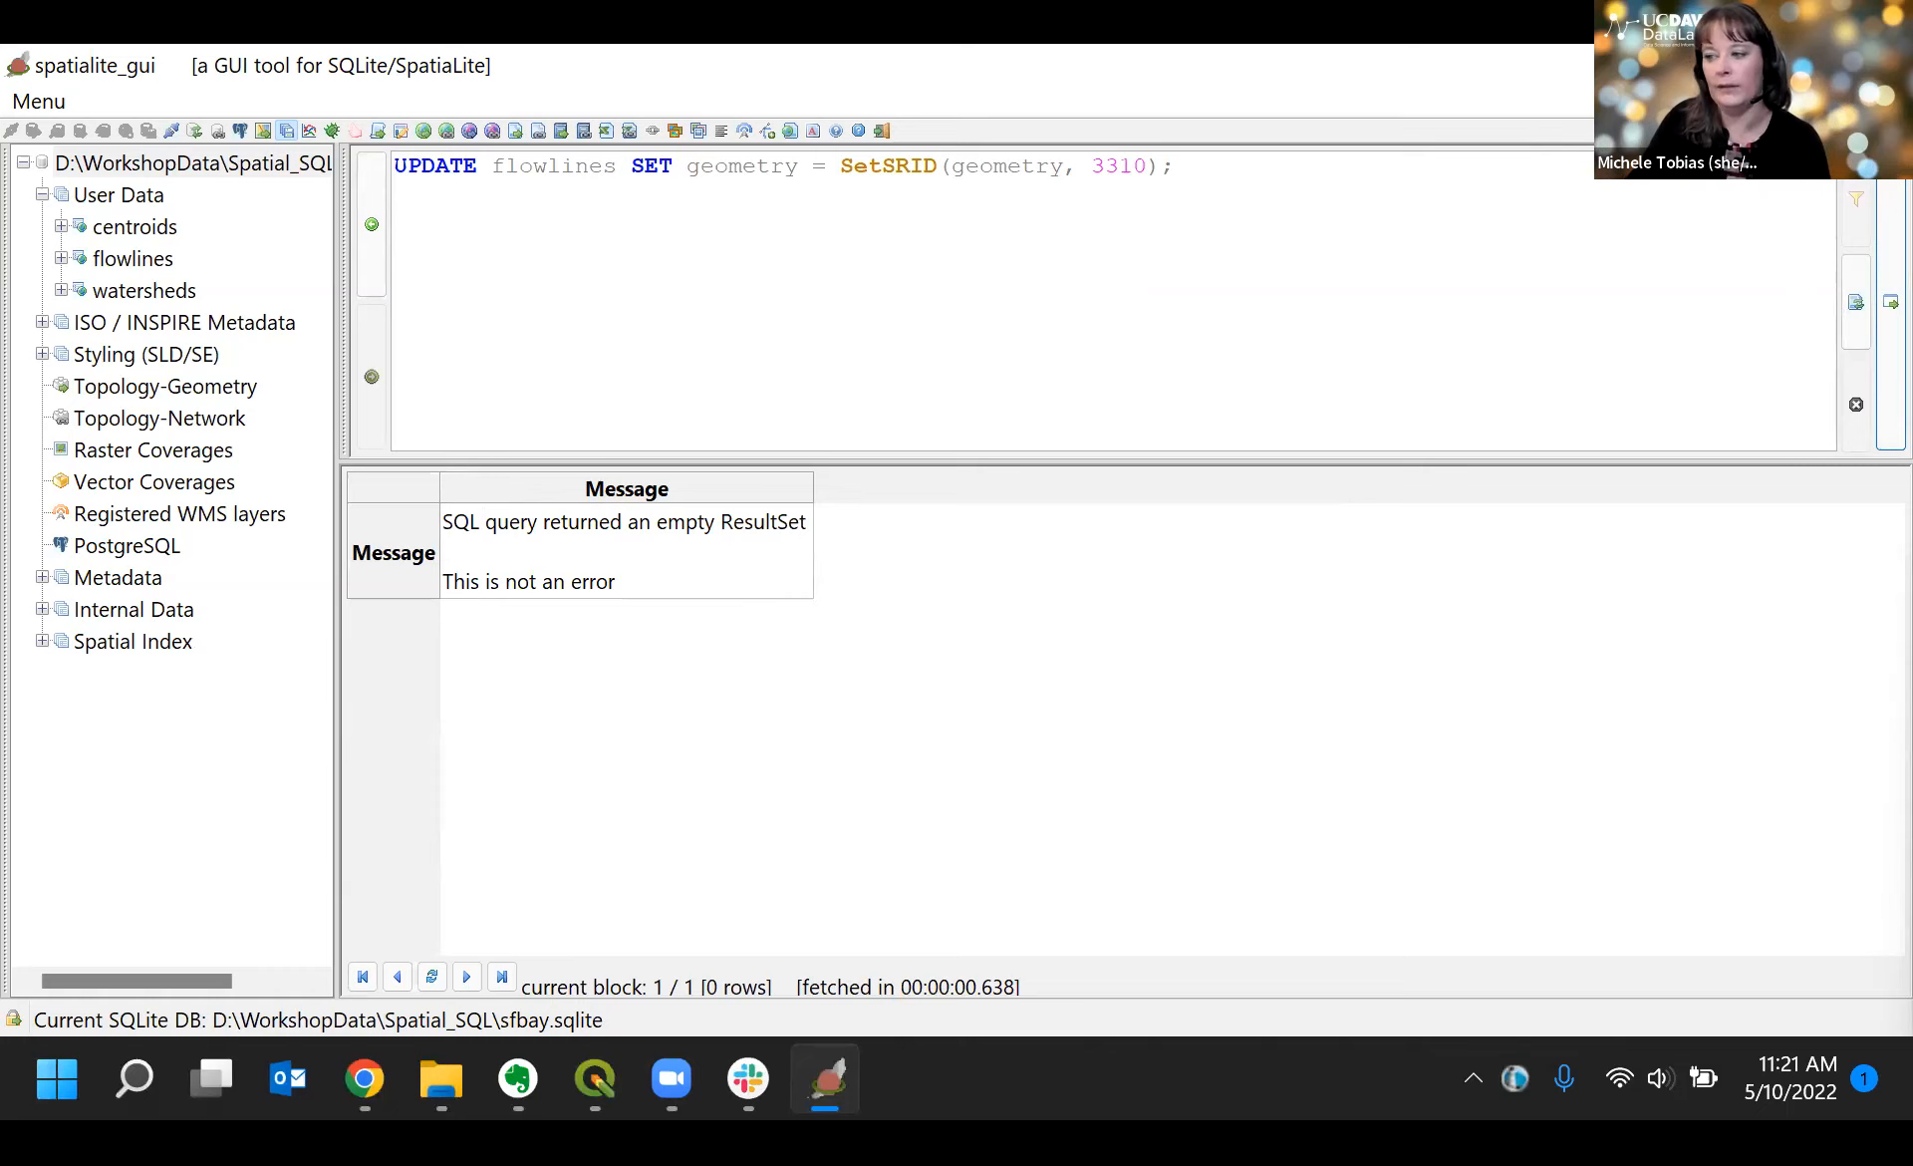
{"action": "key", "text": "alt+Tab"}
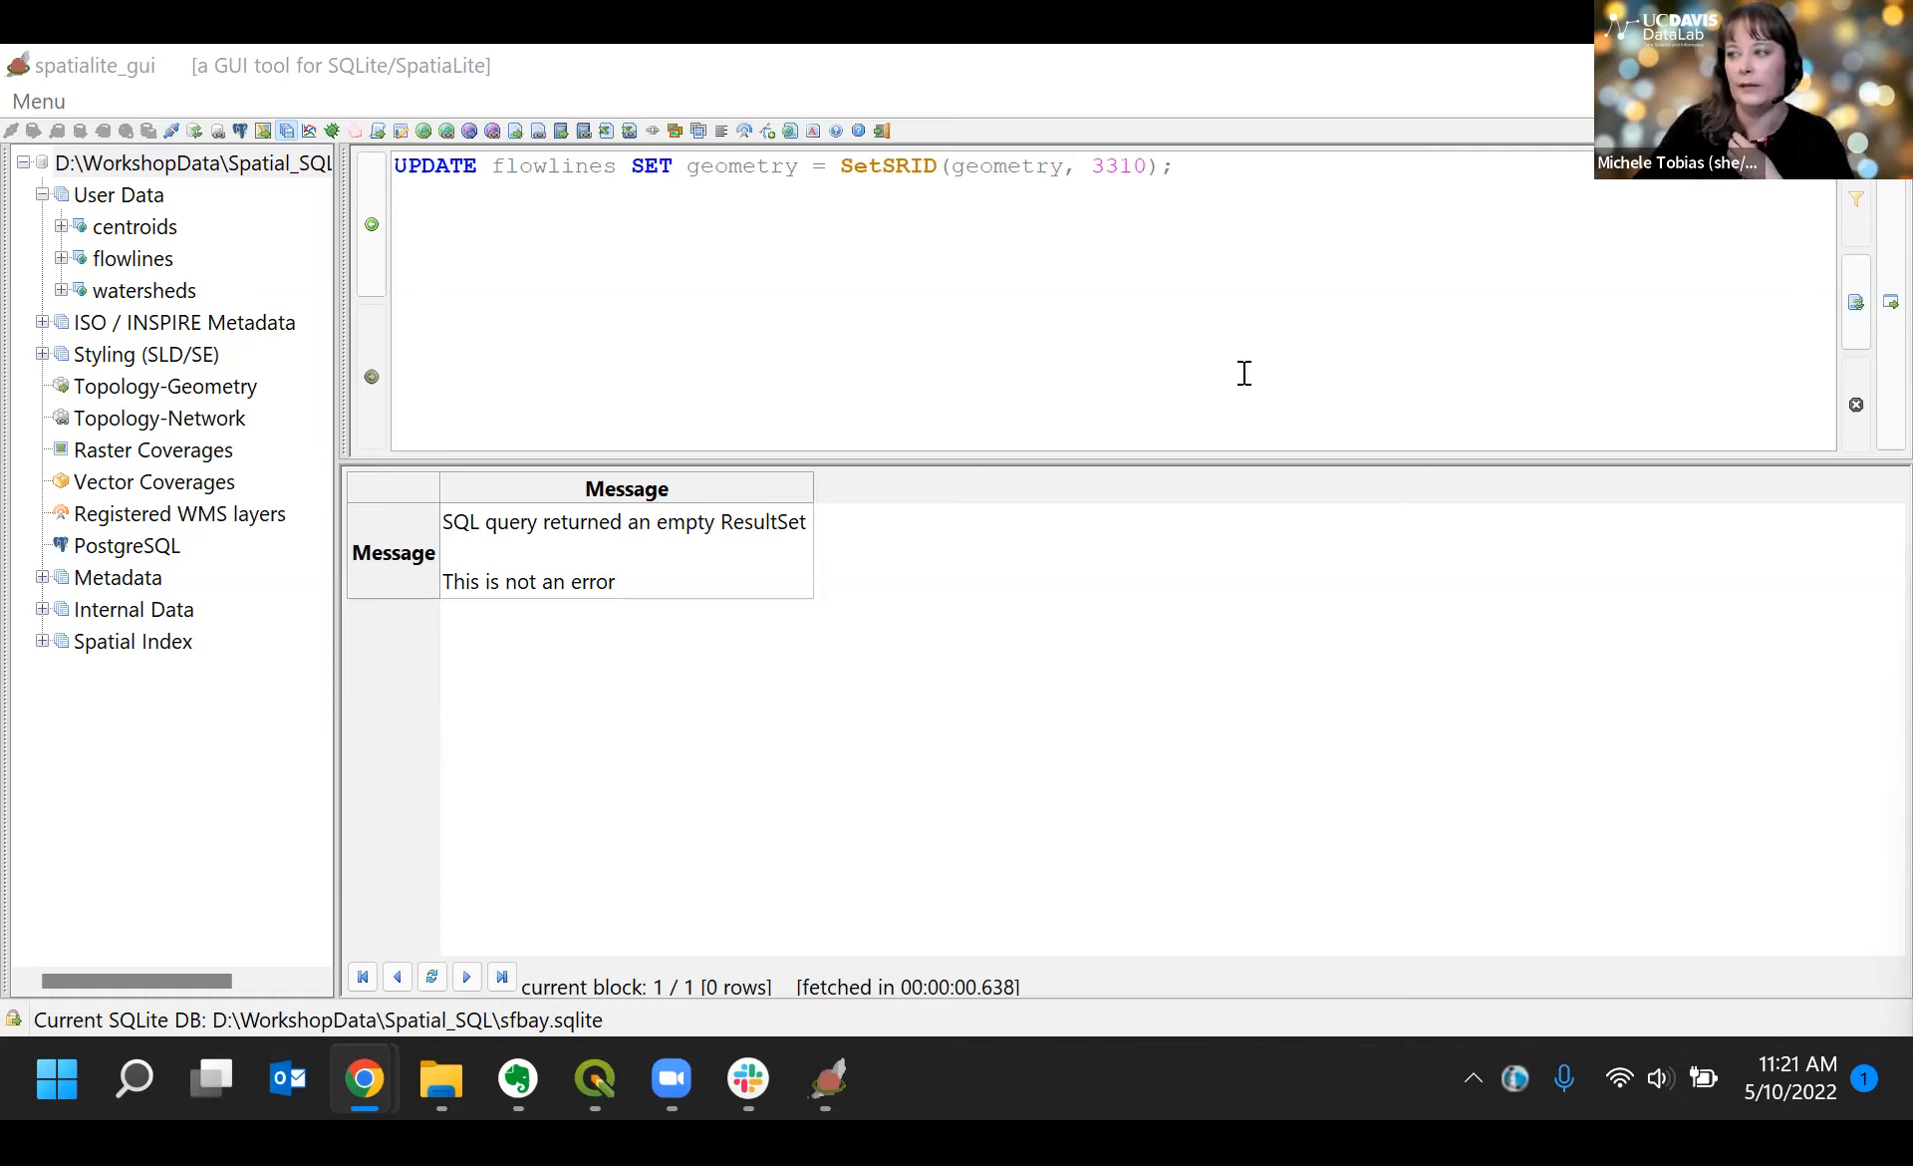
{"action": "left_click", "coordinate": [1243, 740]}
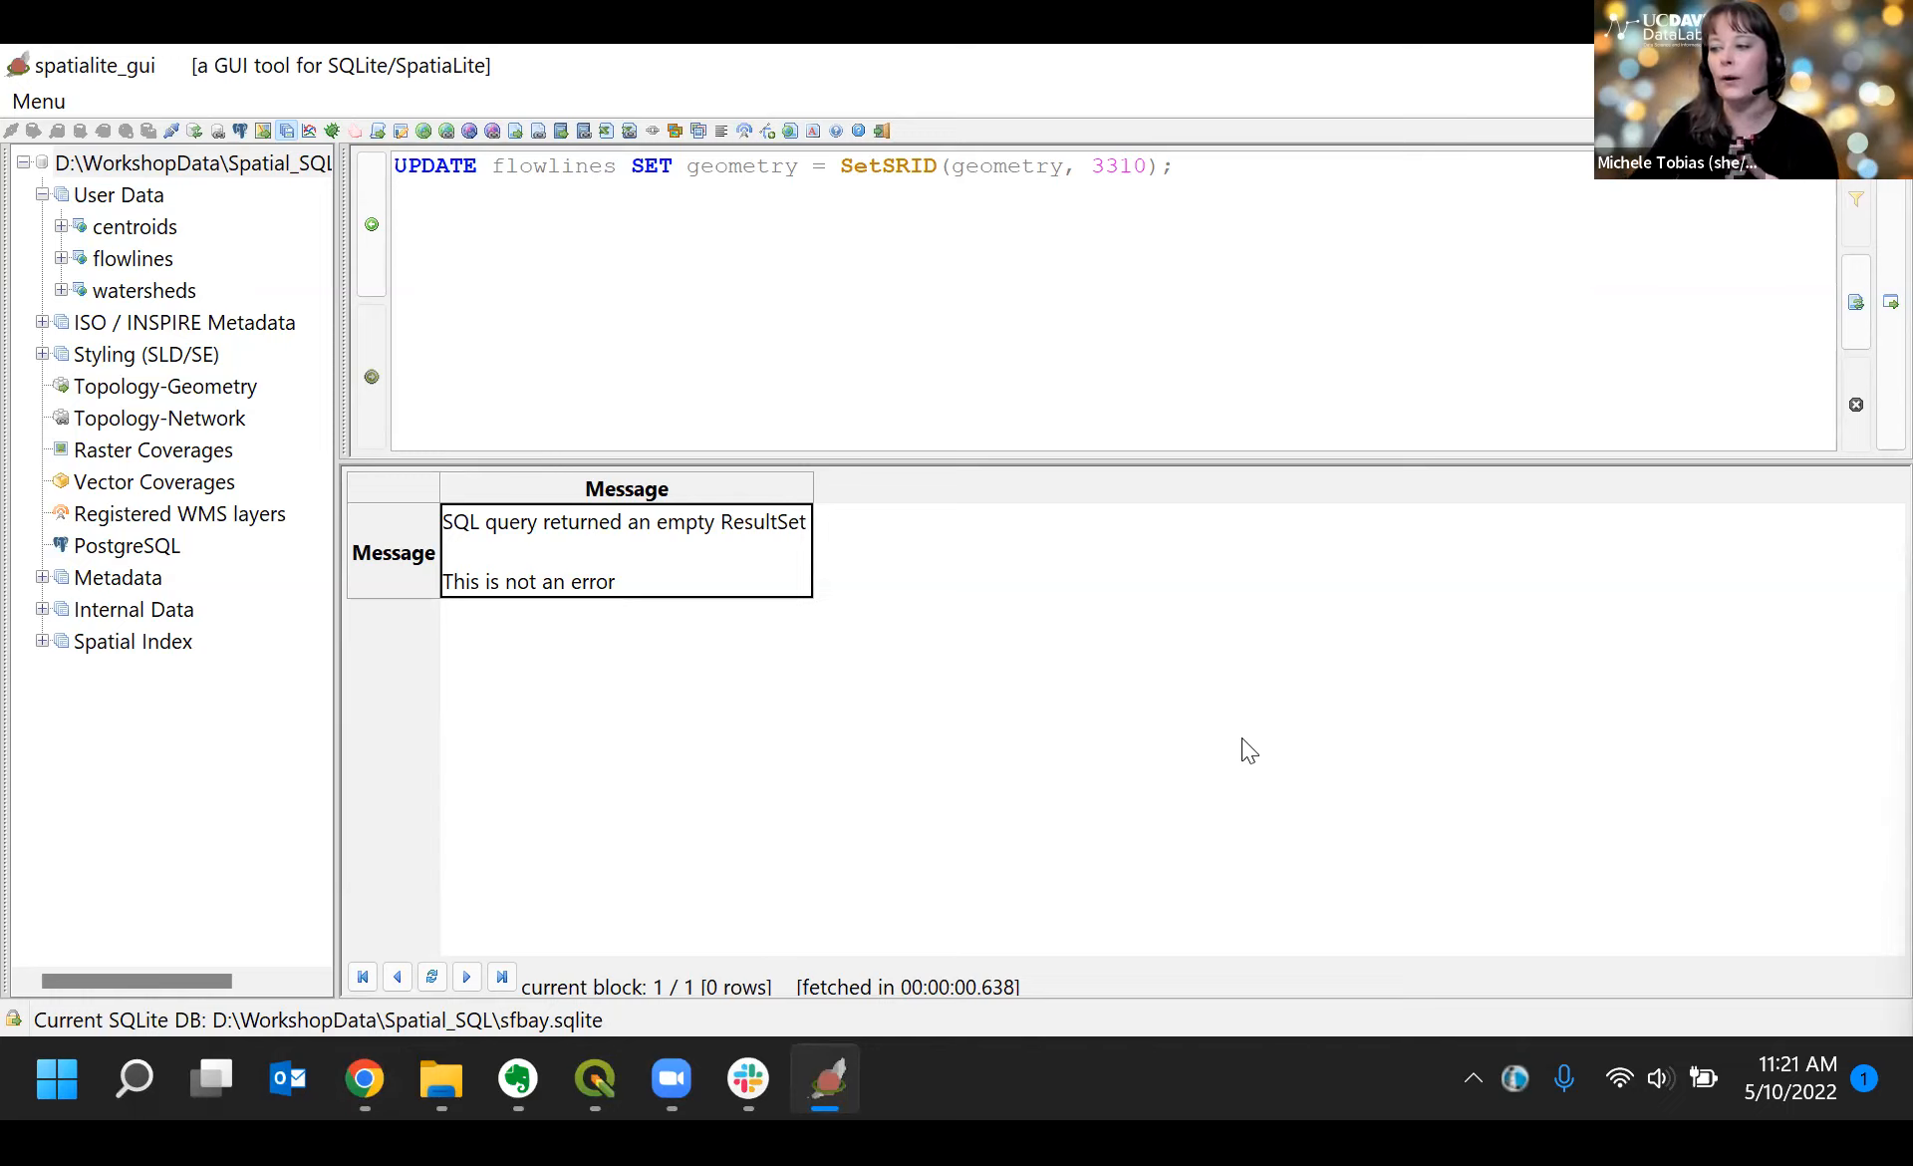
{"action": "left_click", "coordinate": [1052, 338]}
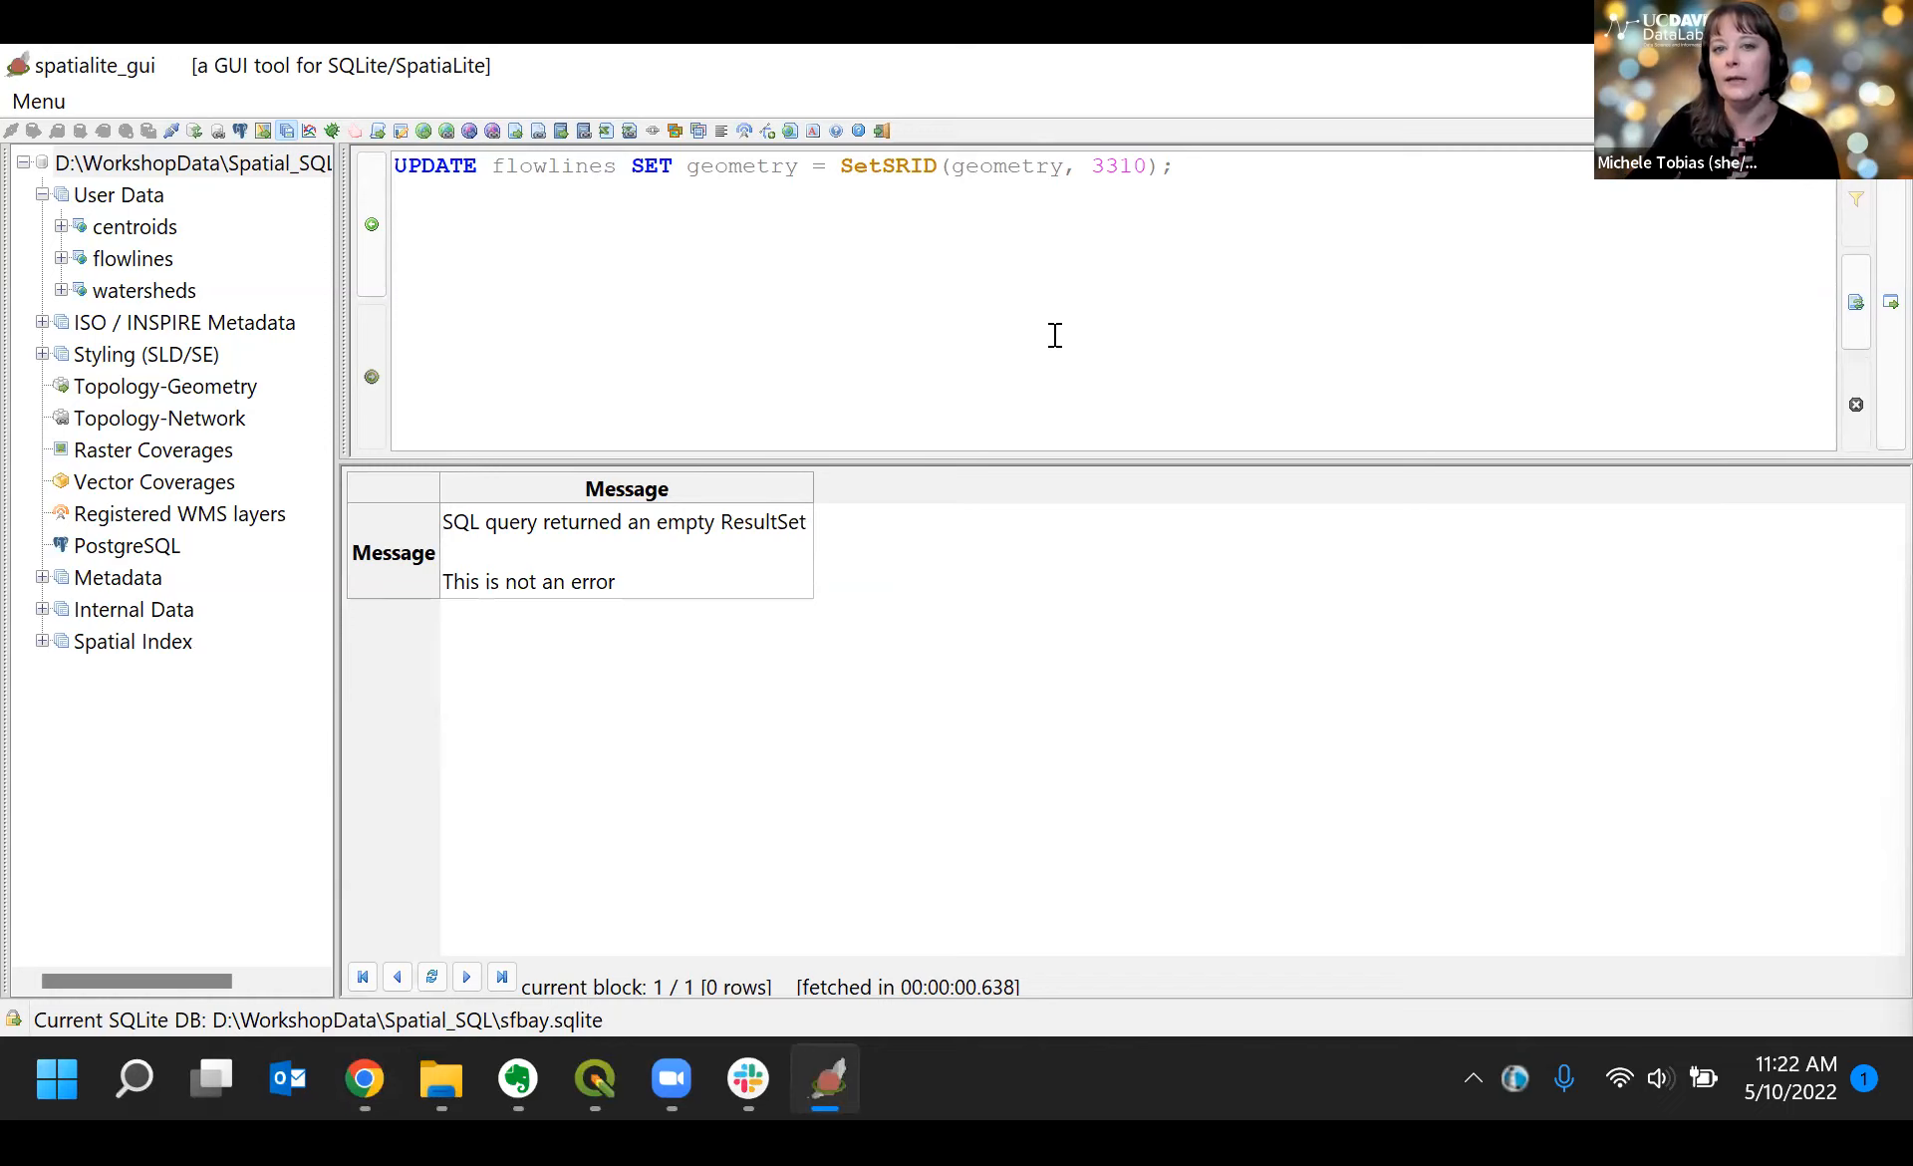
Step: Clear the UPDATE statement and start a SELECT query listing the columns pk_uid, huc8 and name
{"action": "left_click_drag", "start_coordinate": [1216, 169], "coordinate": [382, 152]}
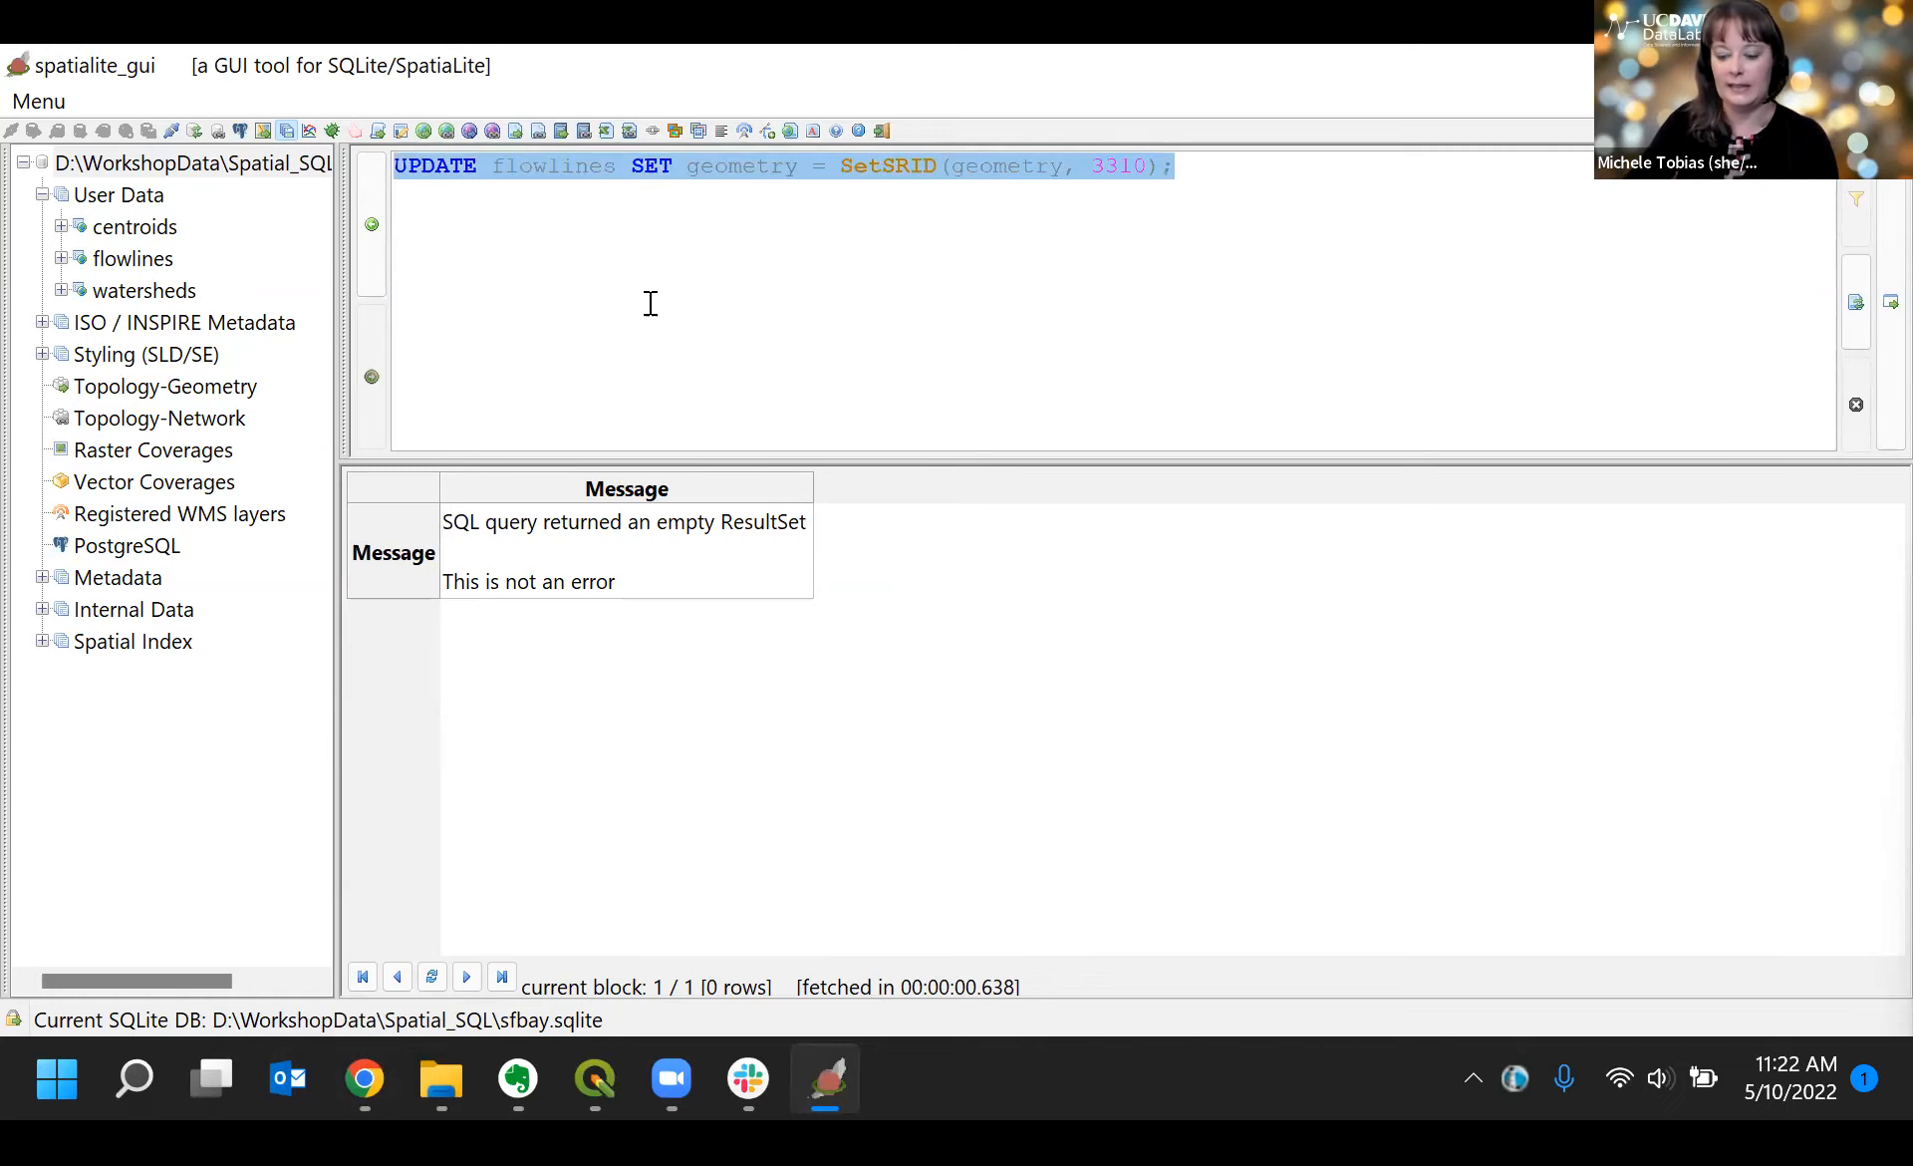
{"action": "key", "text": "Delete"}
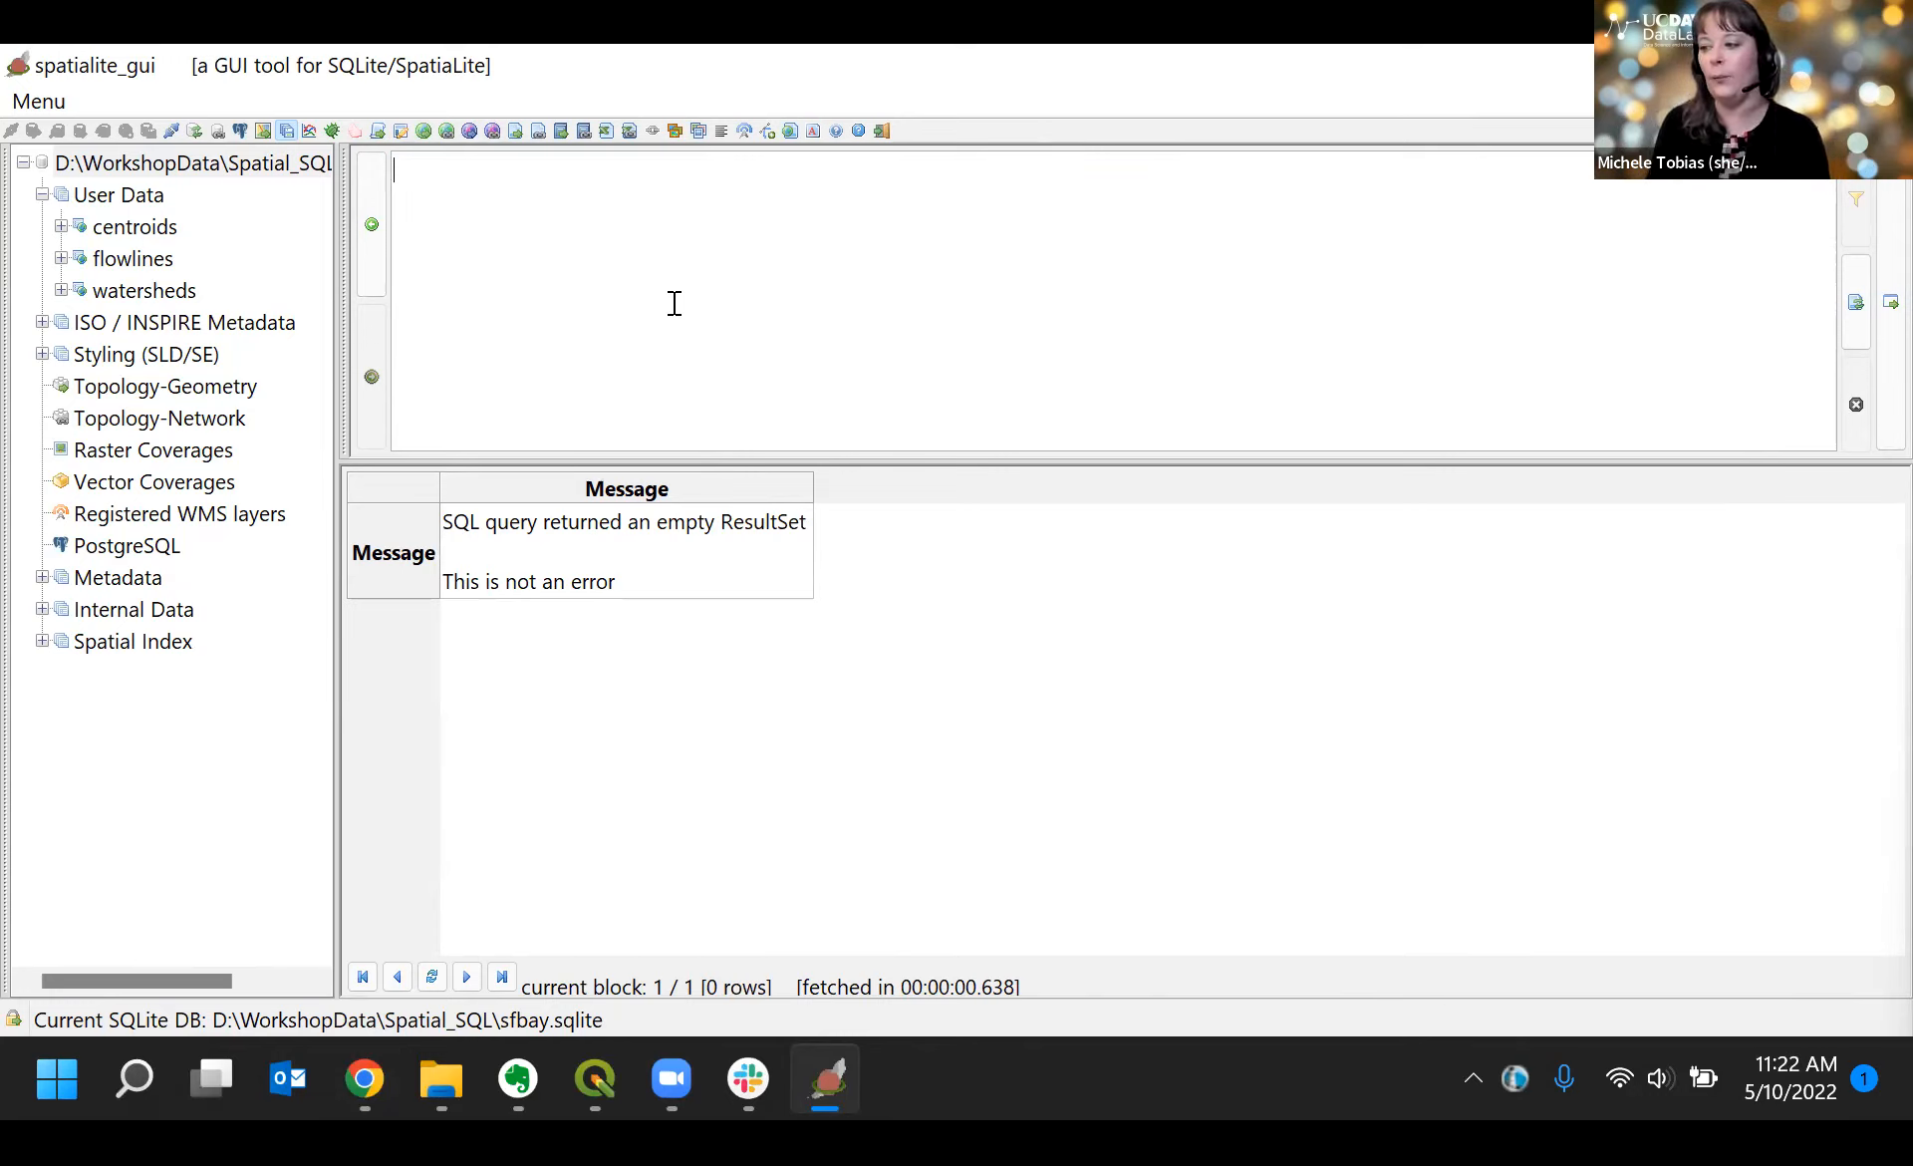
{"action": "type", "text": "SELECT"}
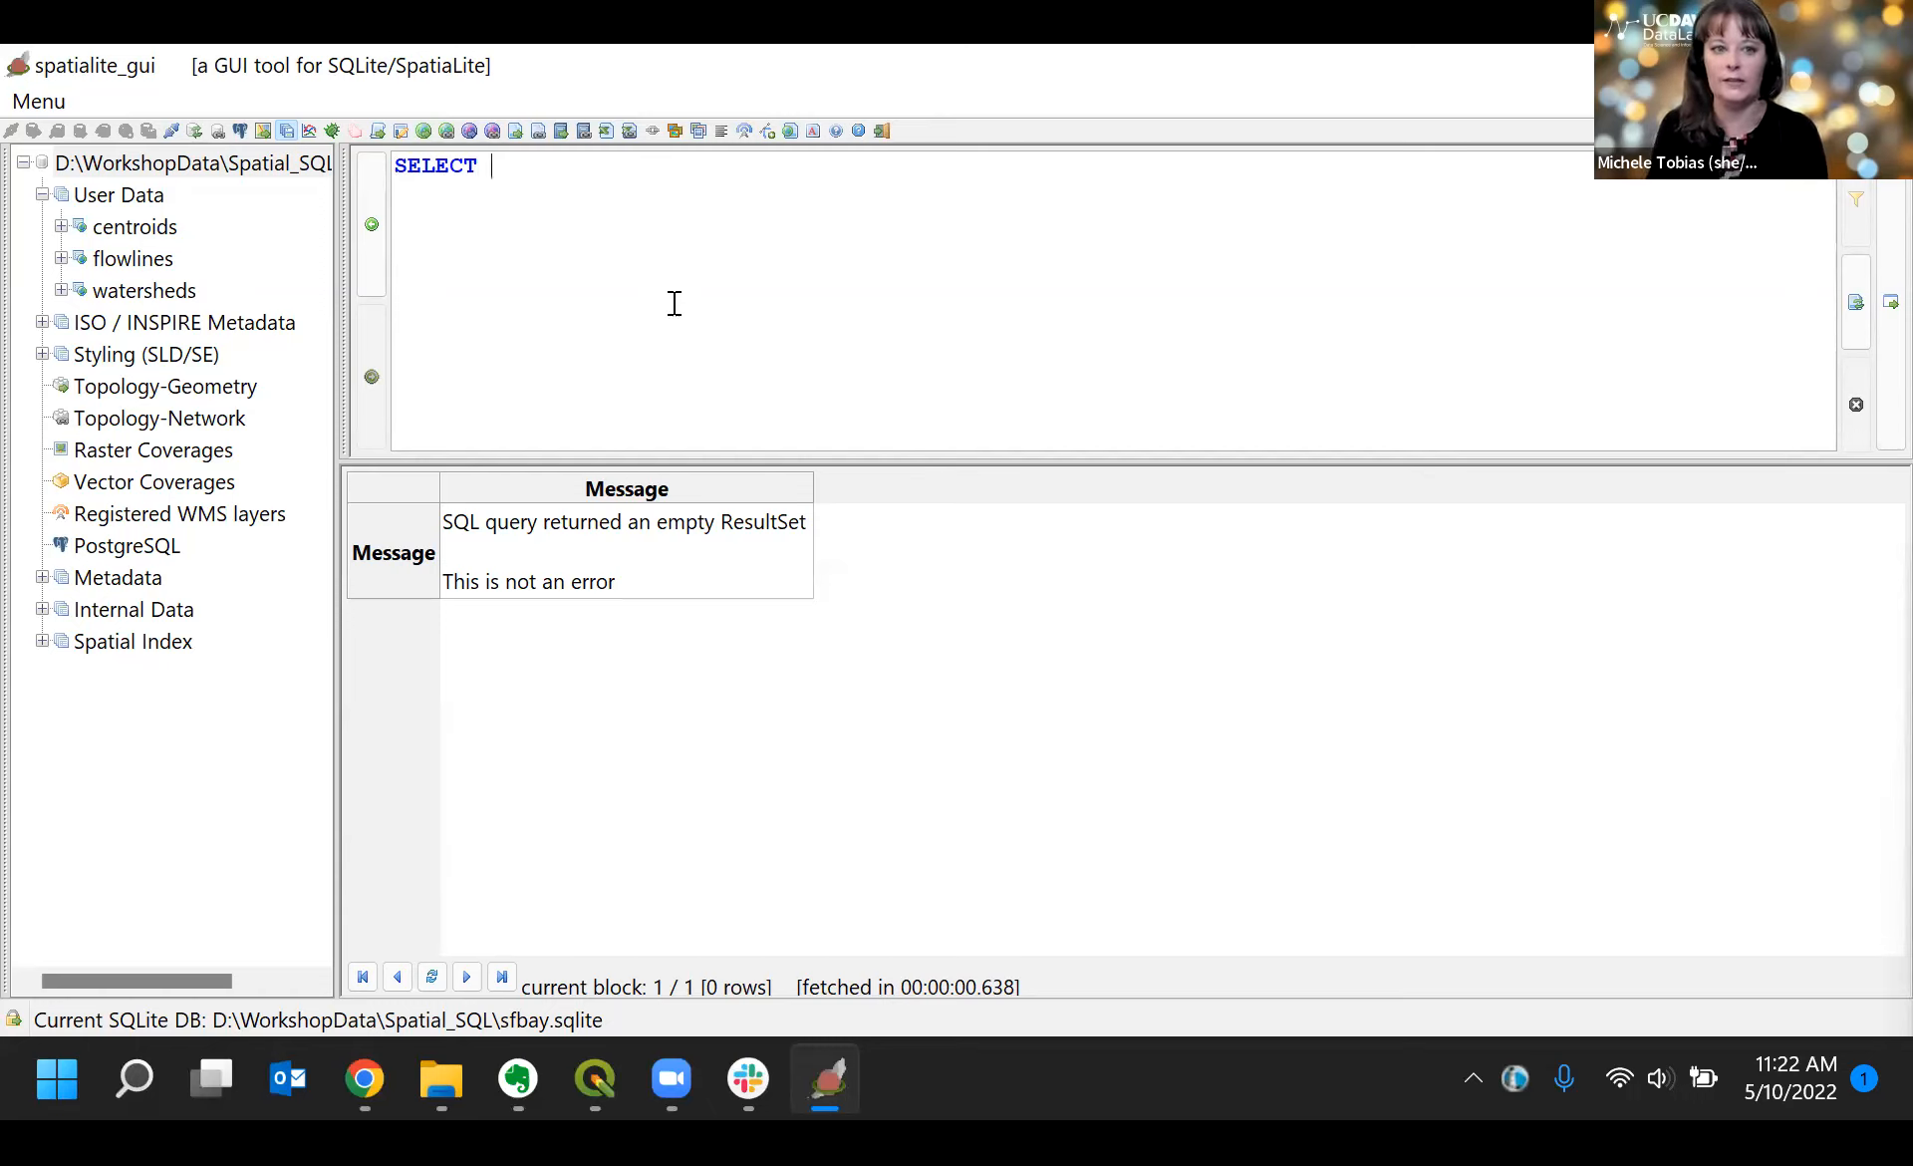
{"action": "type", "text": " p"}
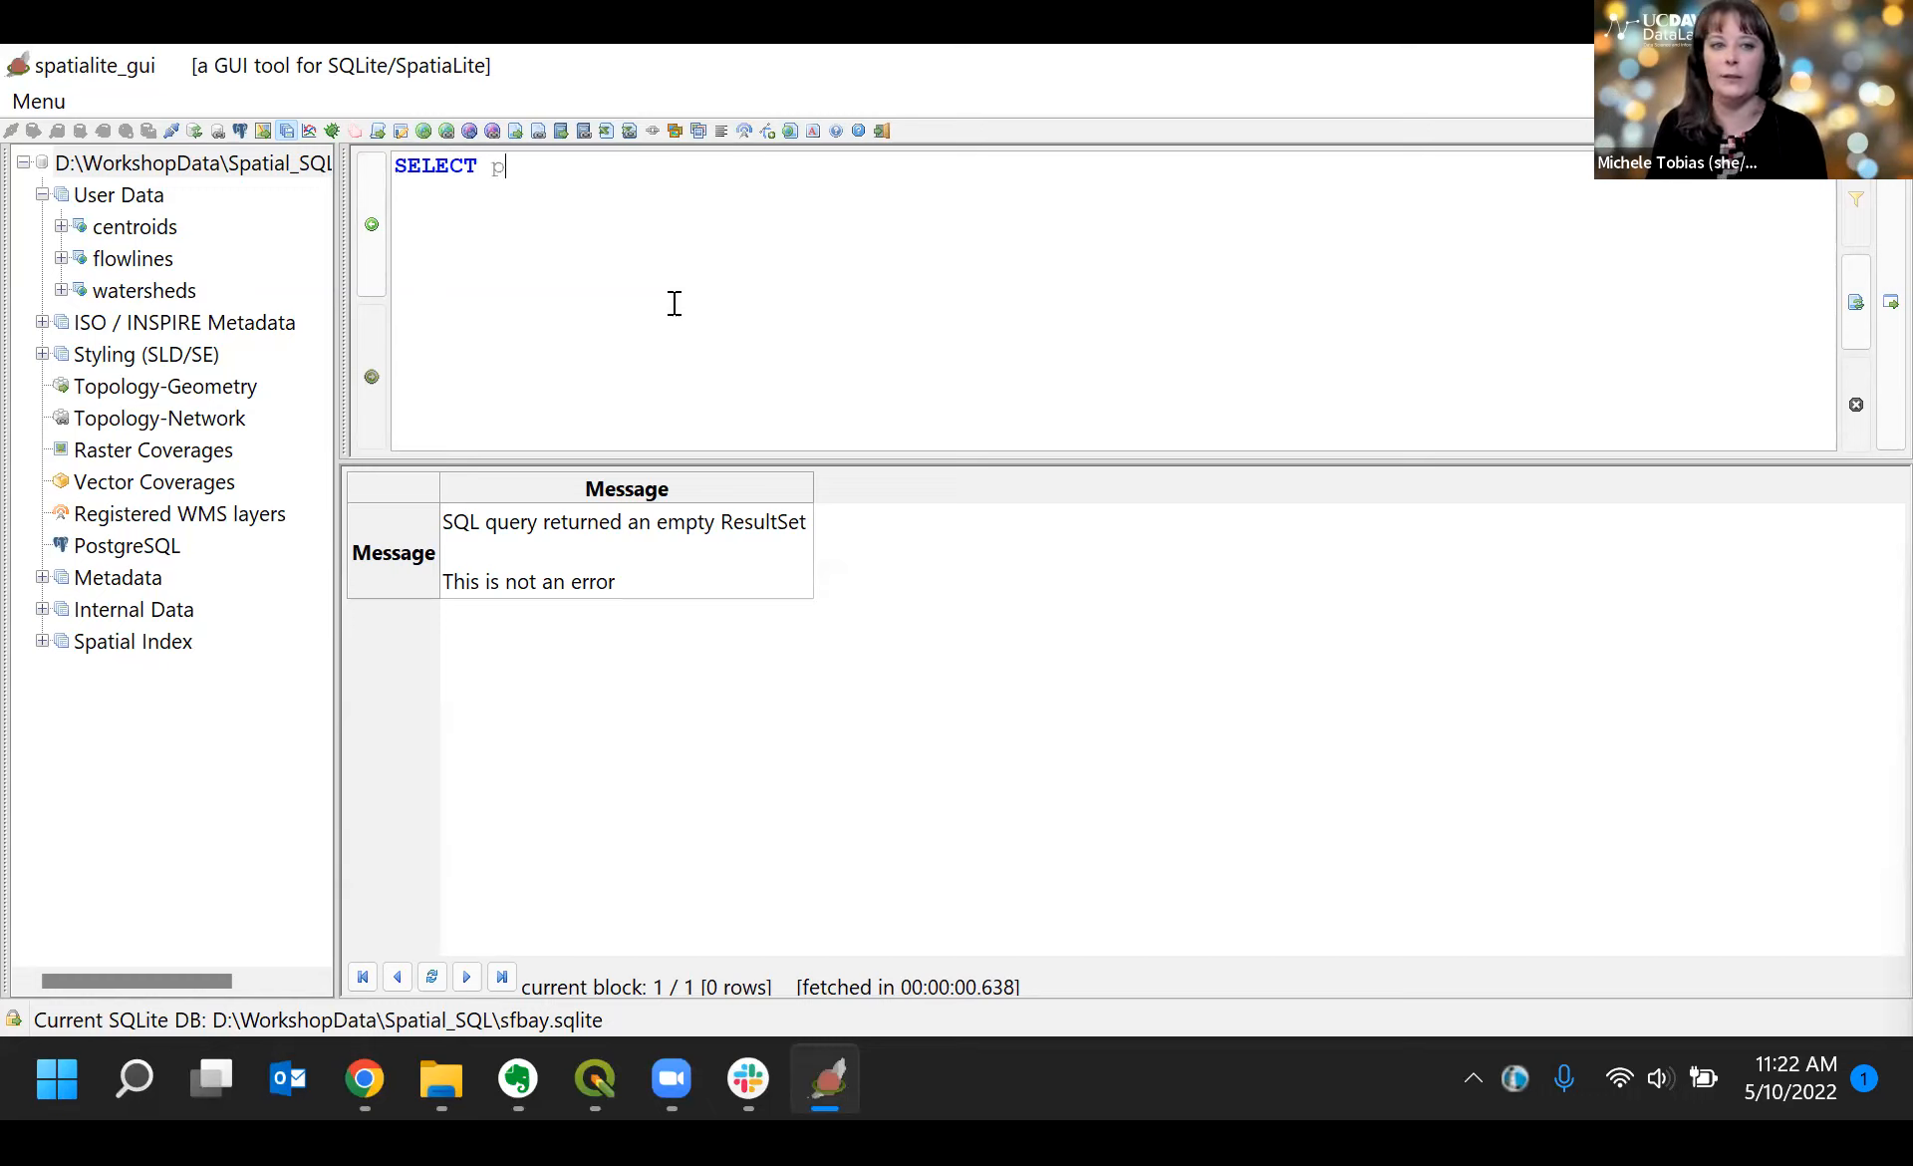
{"action": "type", "text": "k_uid"}
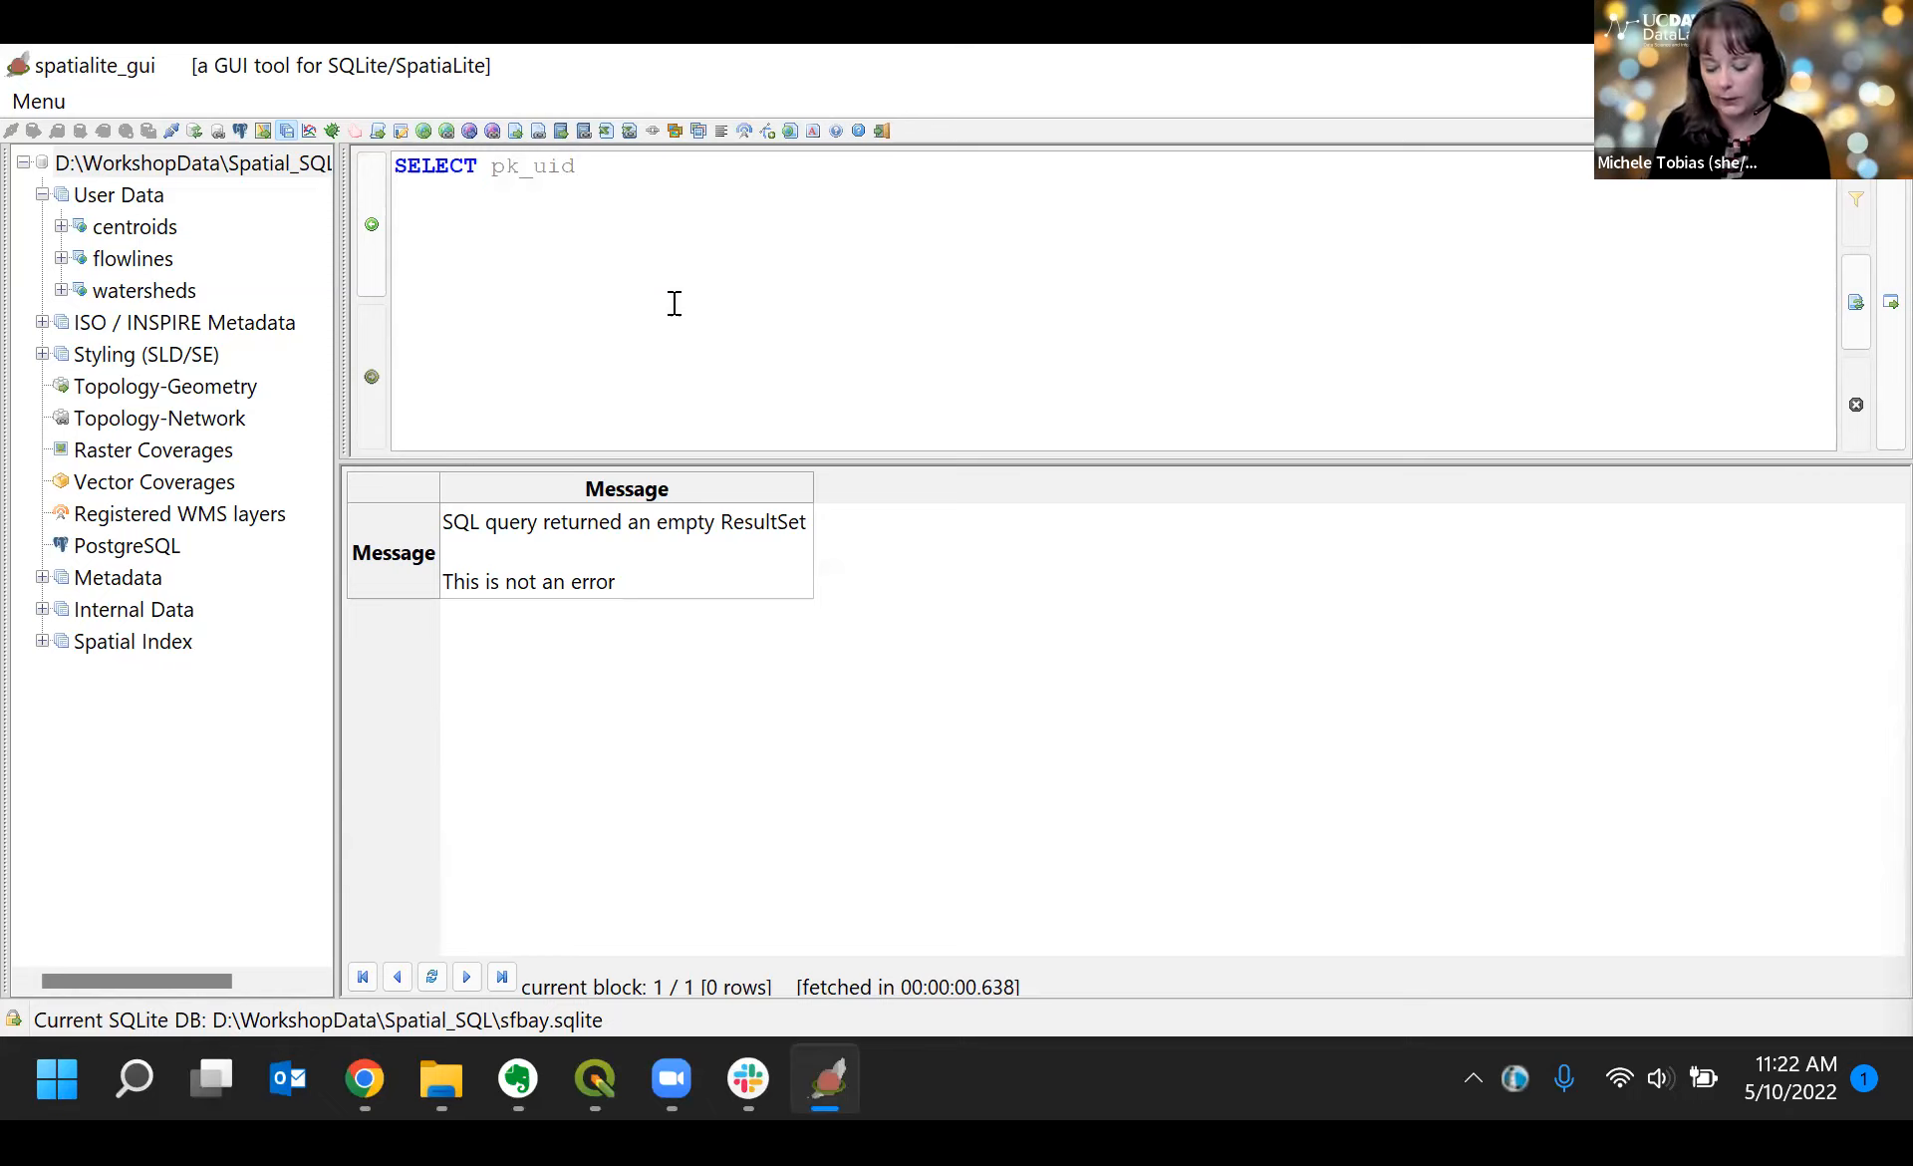
{"action": "type", "text": ","}
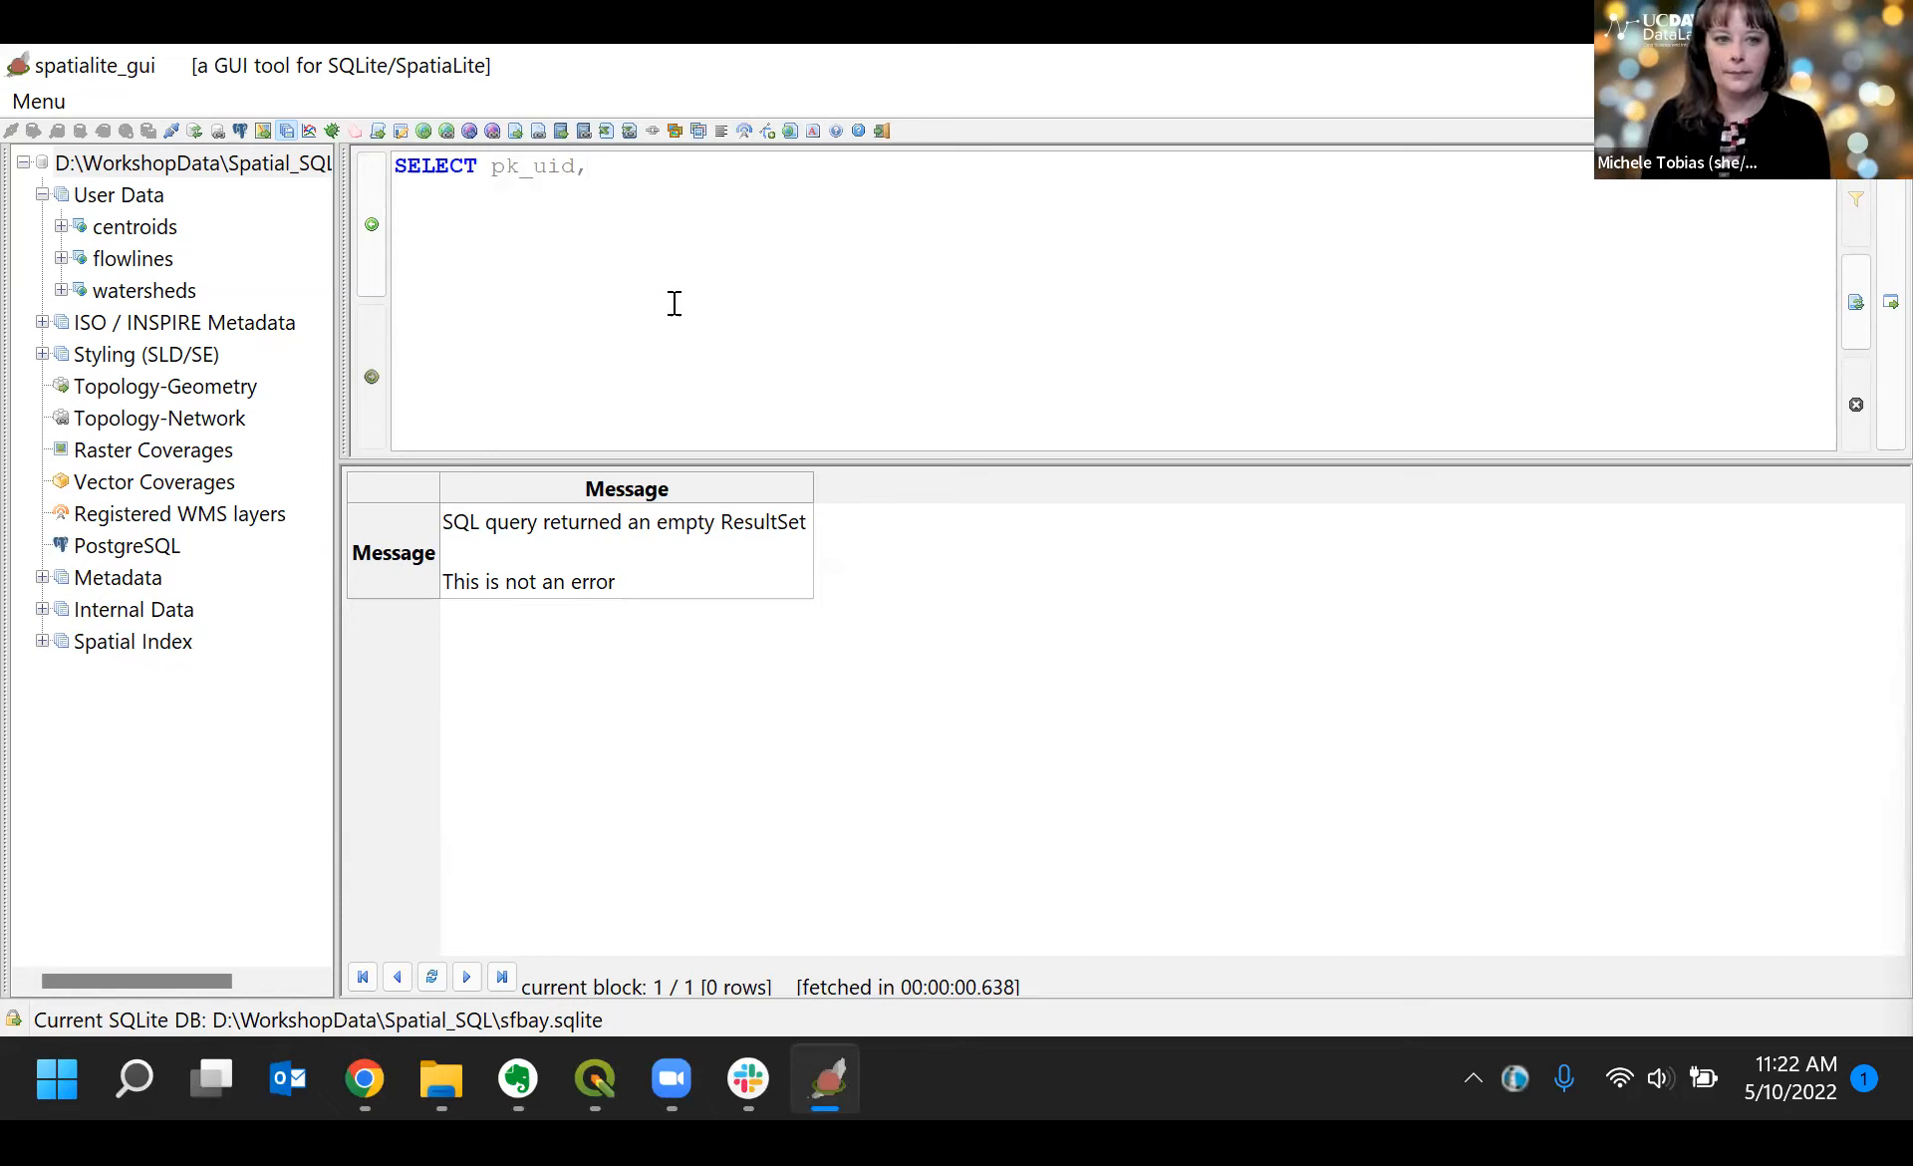
{"action": "type", "text": "hu"}
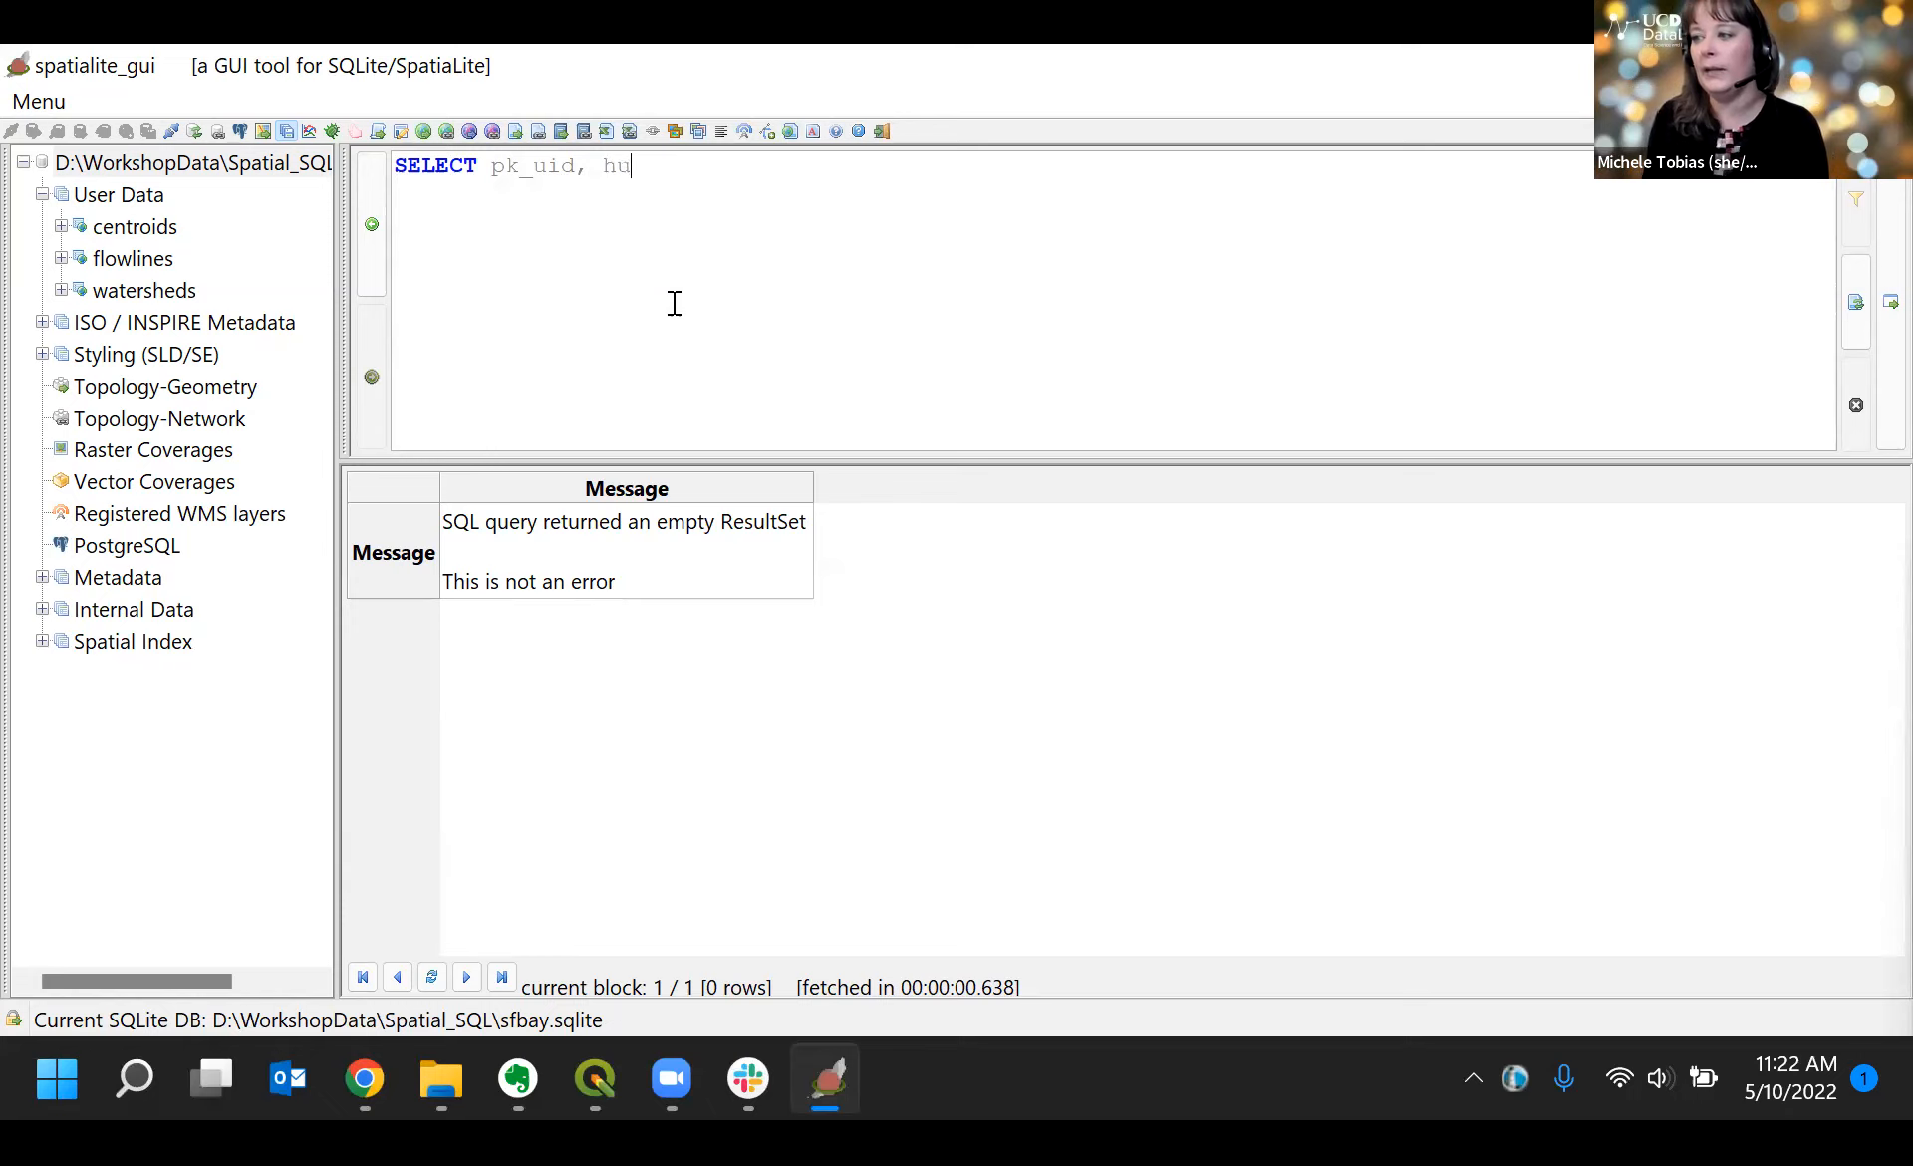
{"action": "type", "text": "c8,"}
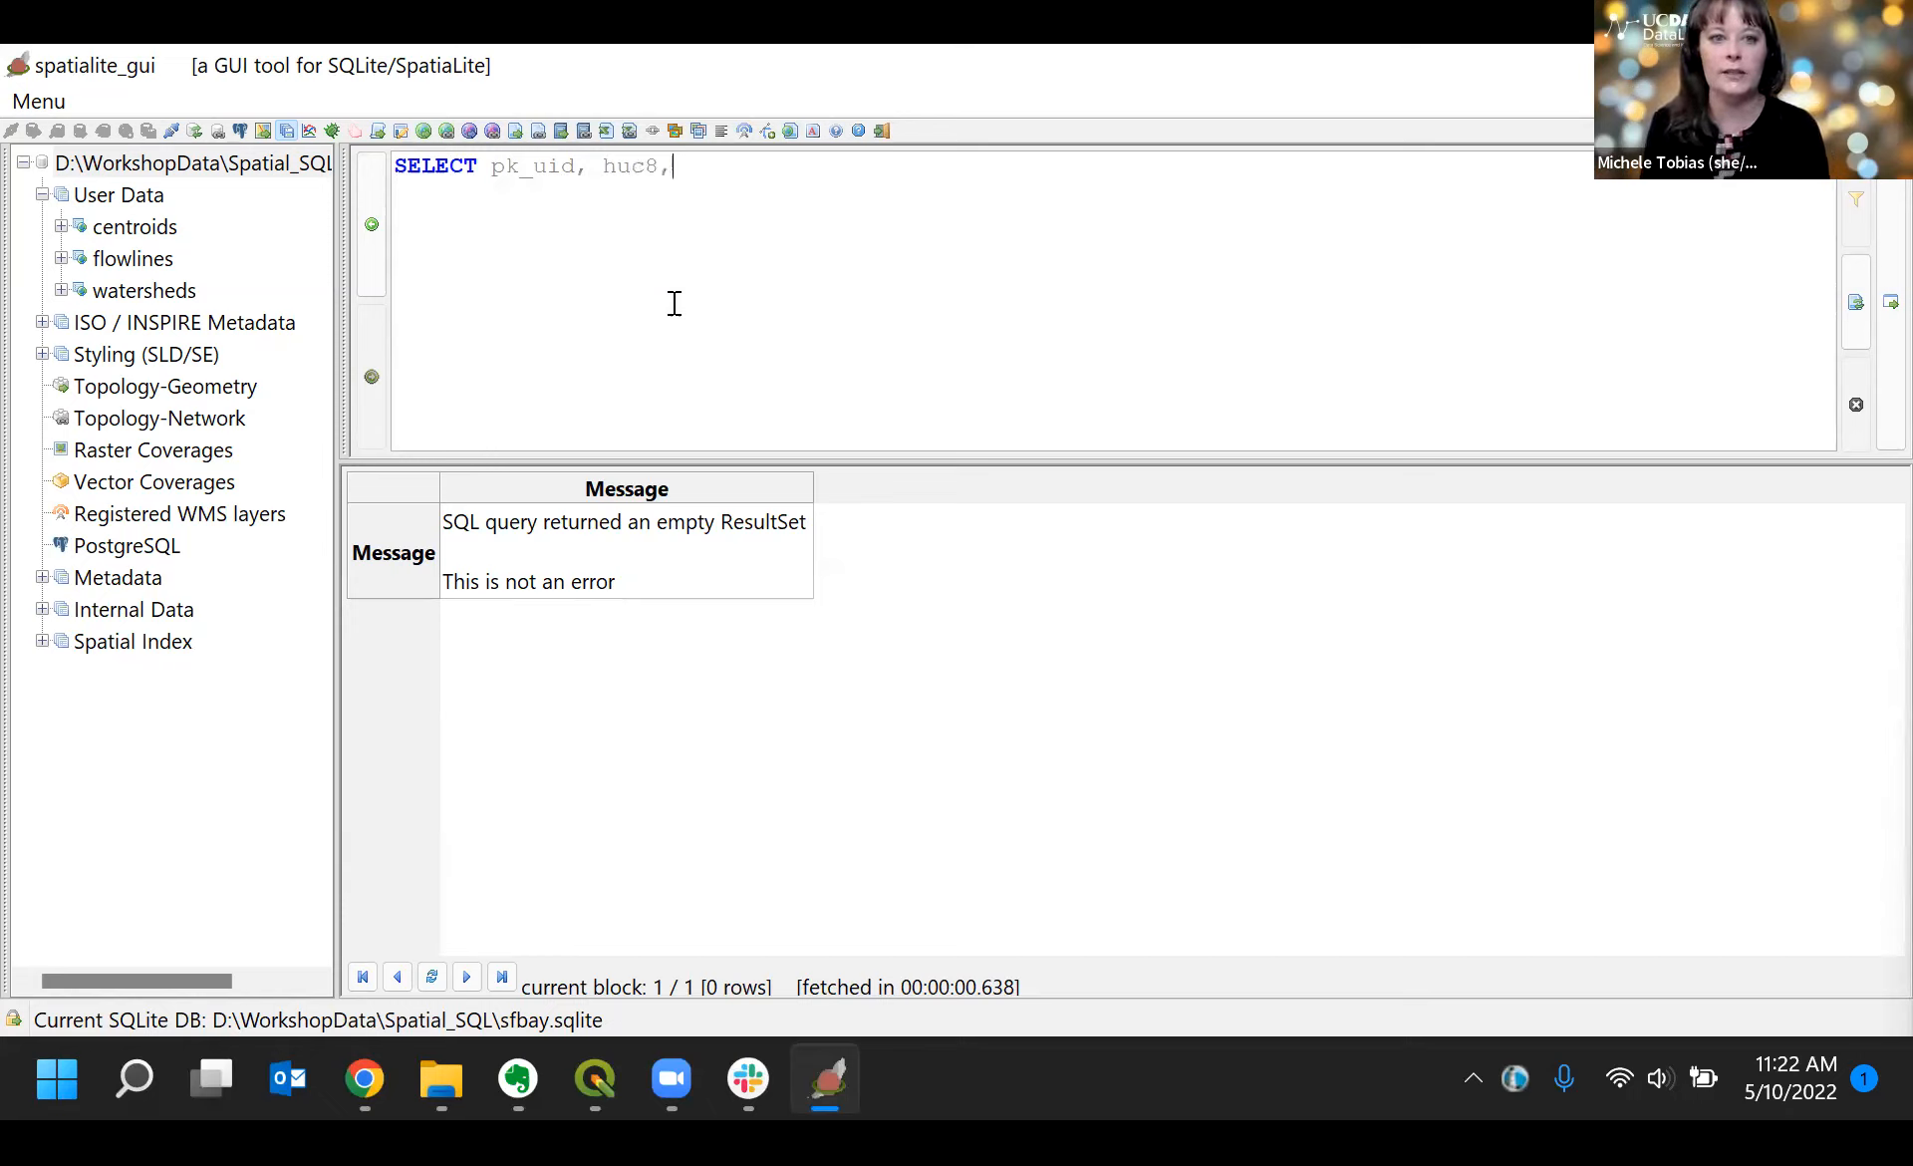
{"action": "type", "text": " name"}
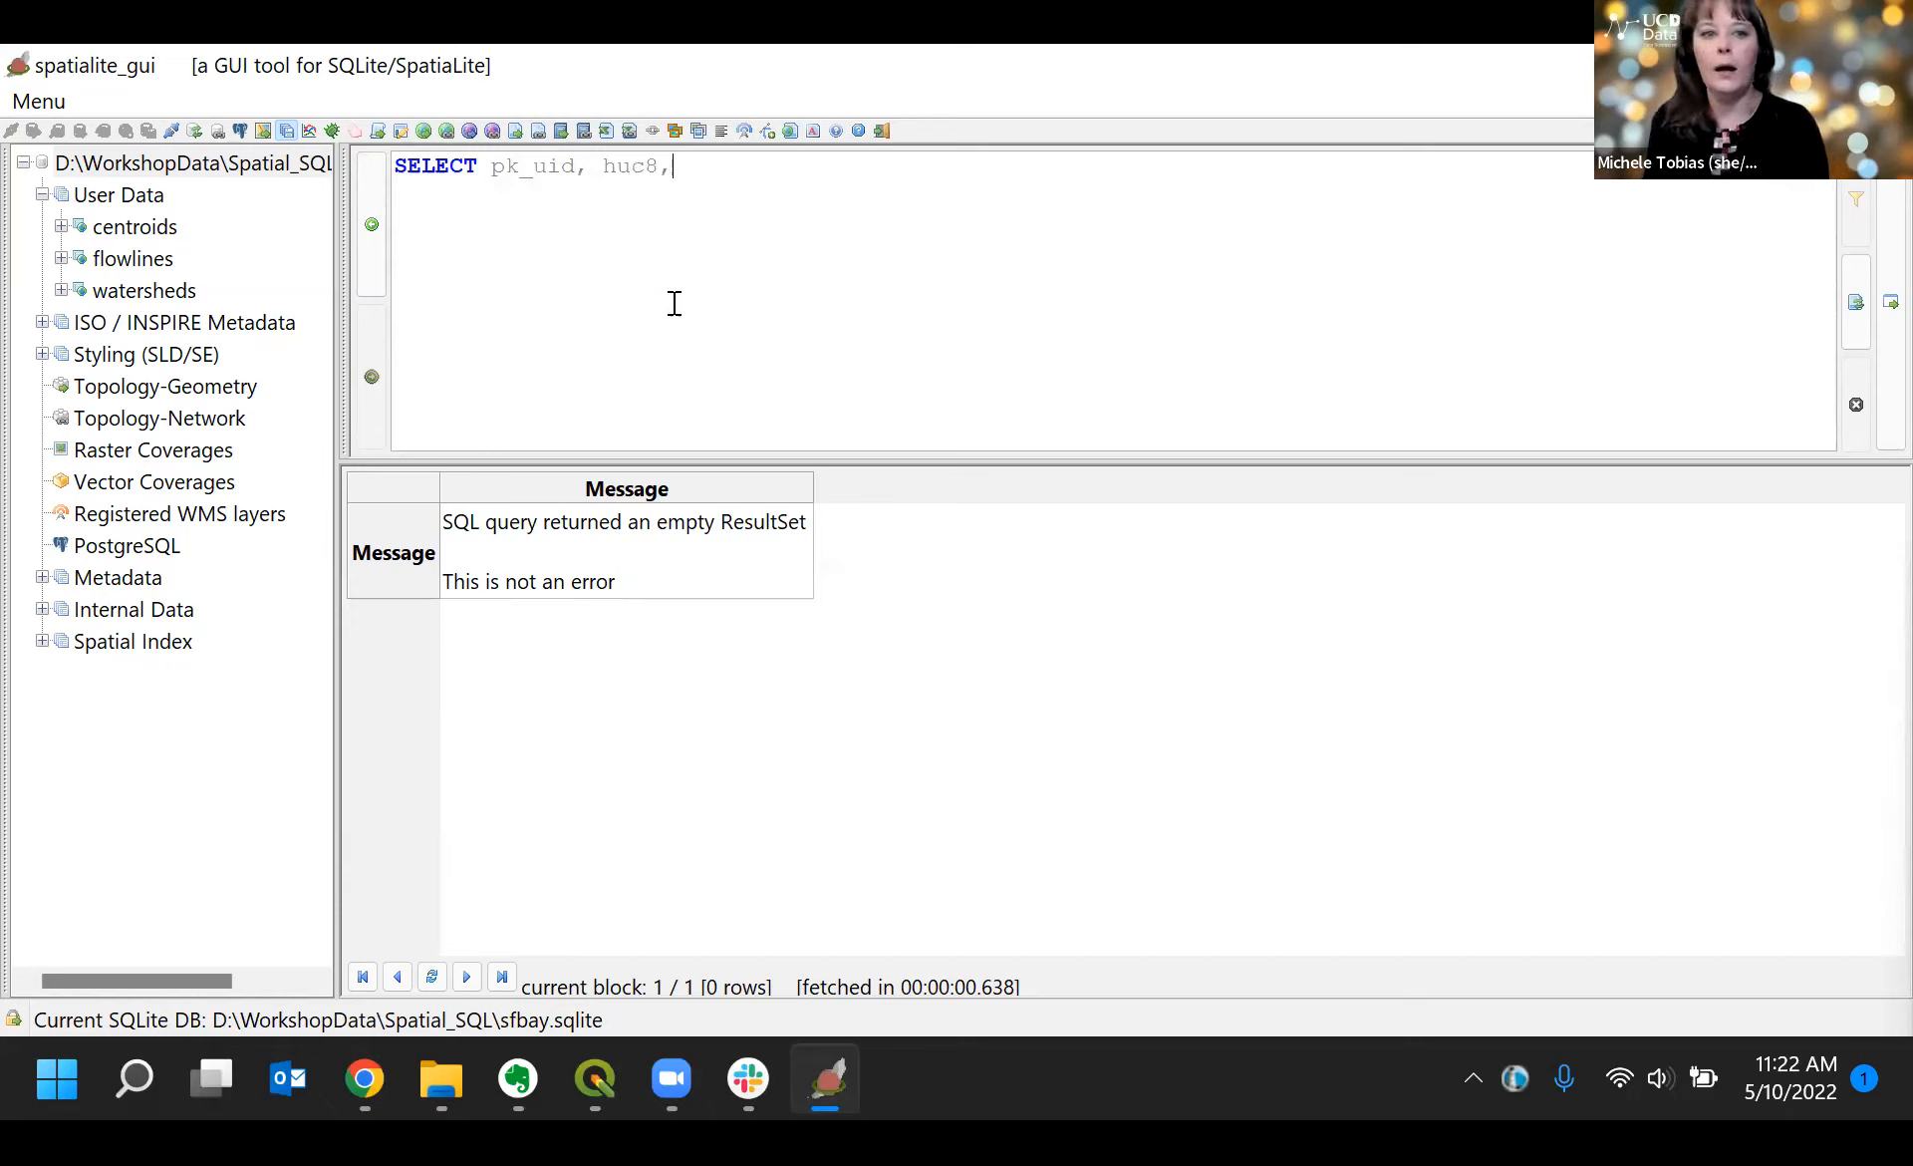
Step: Add the geometry column to the SELECT list, finish the query with FROM watersheds; and run it
{"action": "type", "text": ", geomter"}
{"action": "key", "text": "BackSpace"}
{"action": "key", "text": "BackSpace"}
{"action": "key", "text": "BackSpace"}
{"action": "type", "text": "etry"}
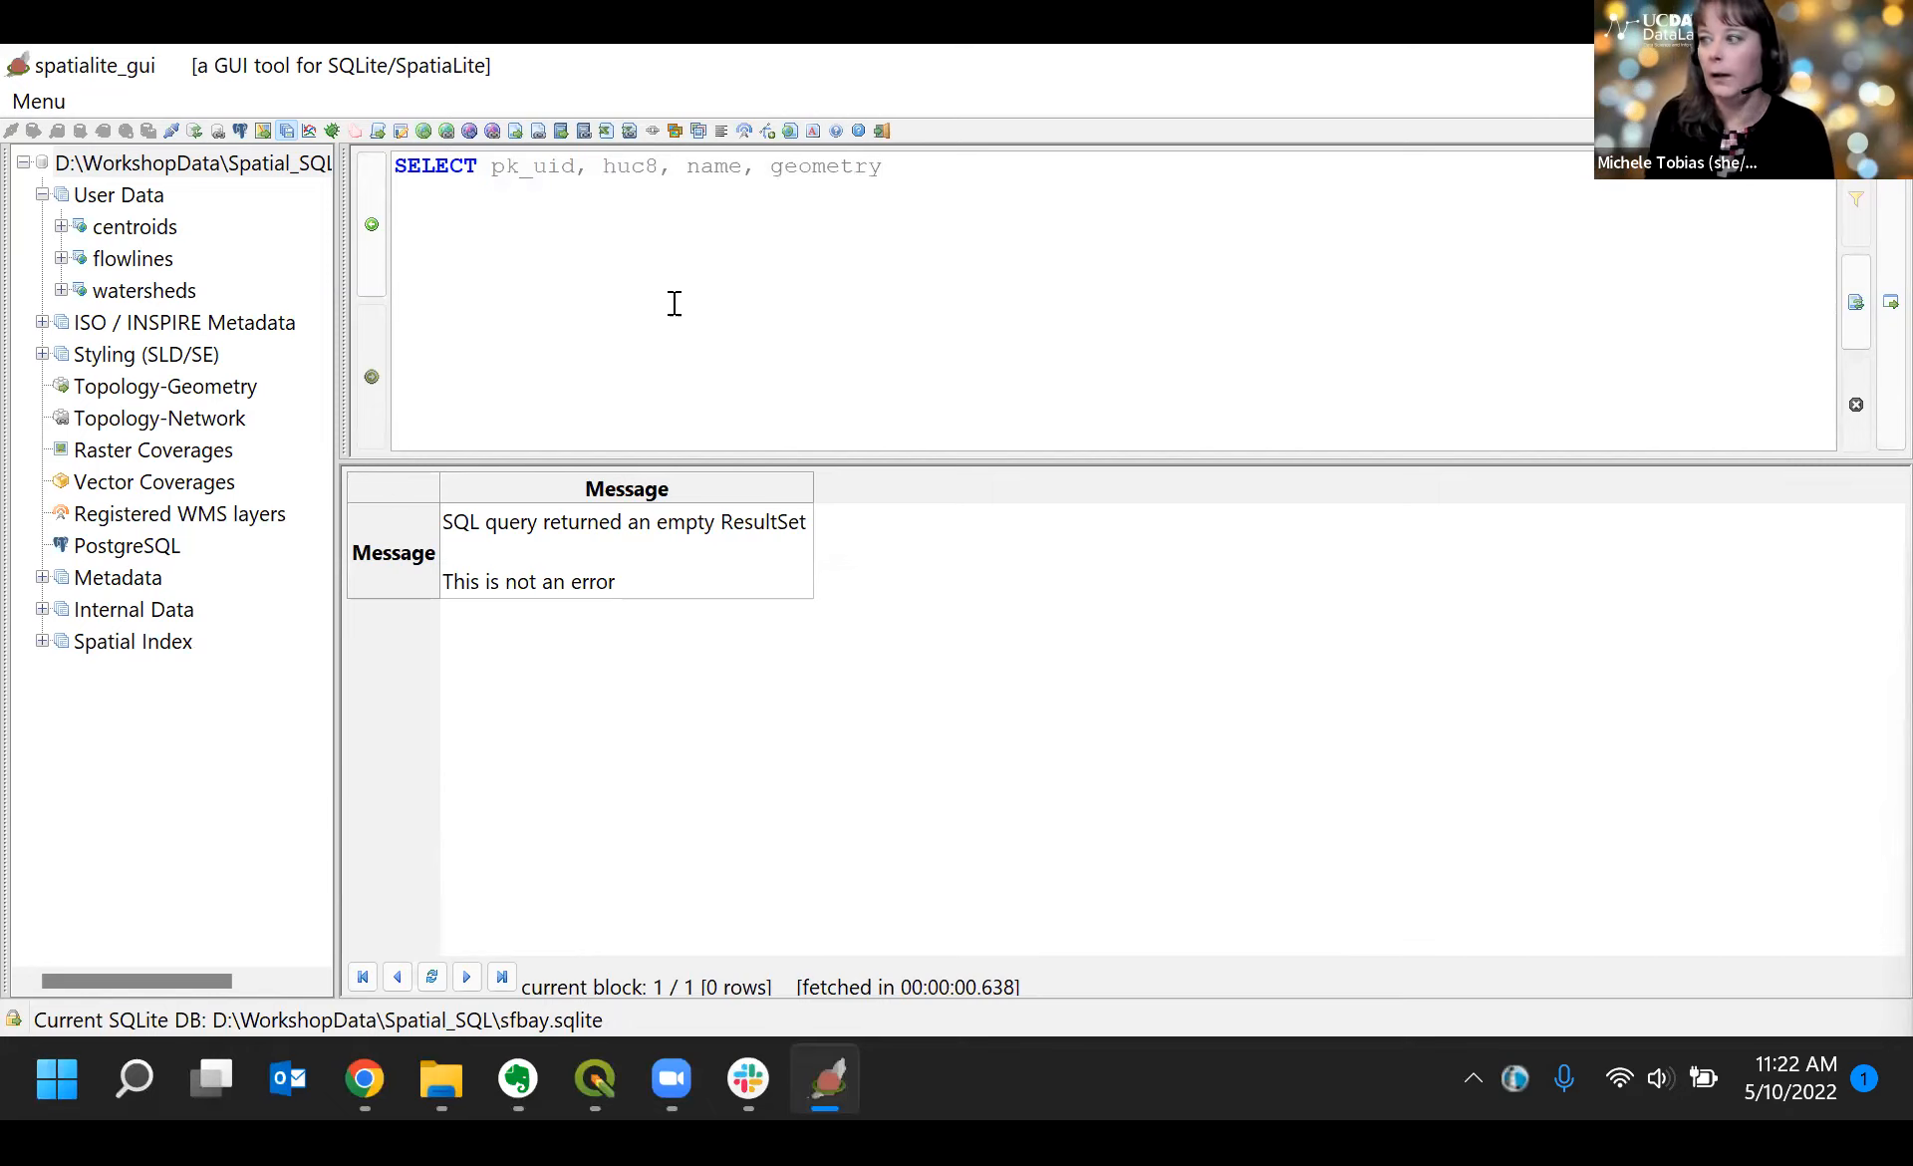
{"action": "type", "text": " FROM watersheds"}
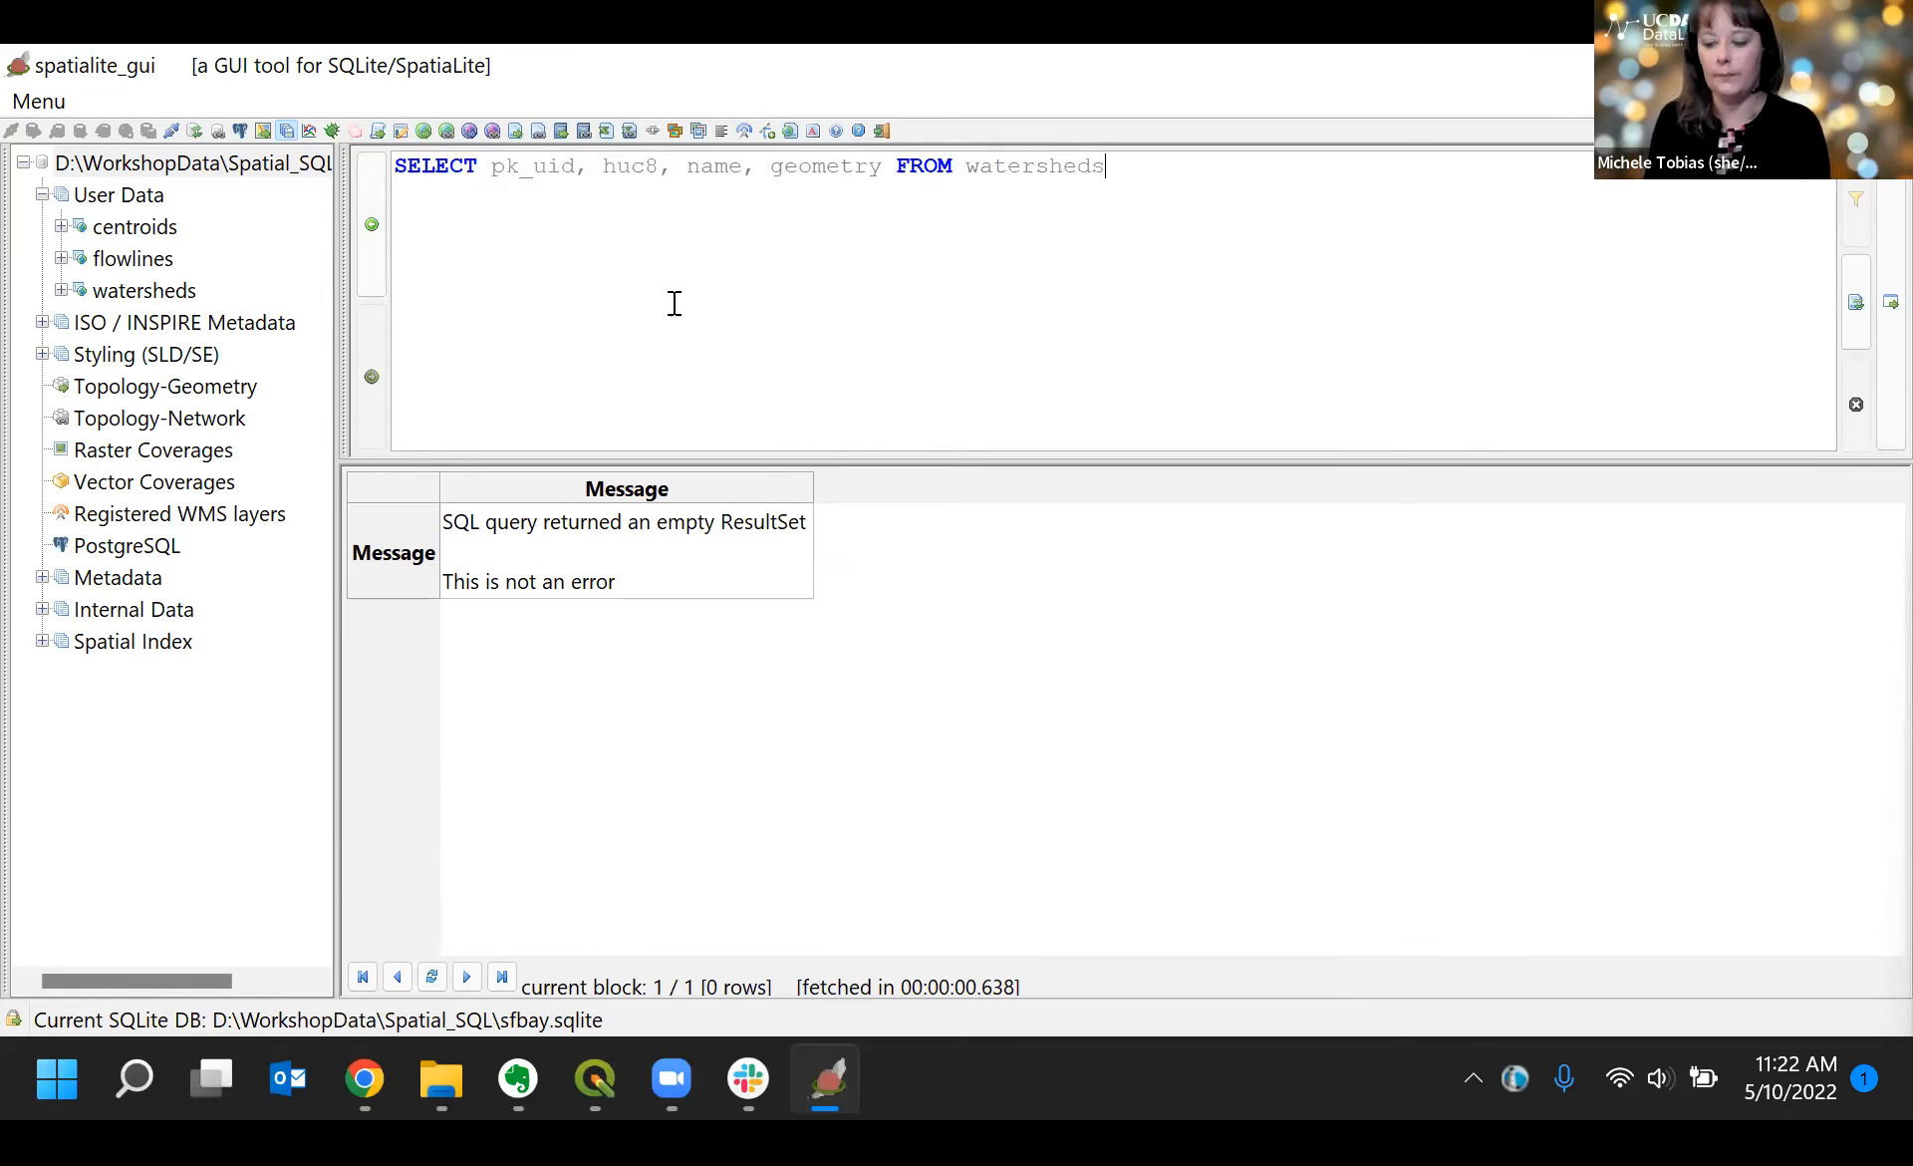
{"action": "type", "text": ";"}
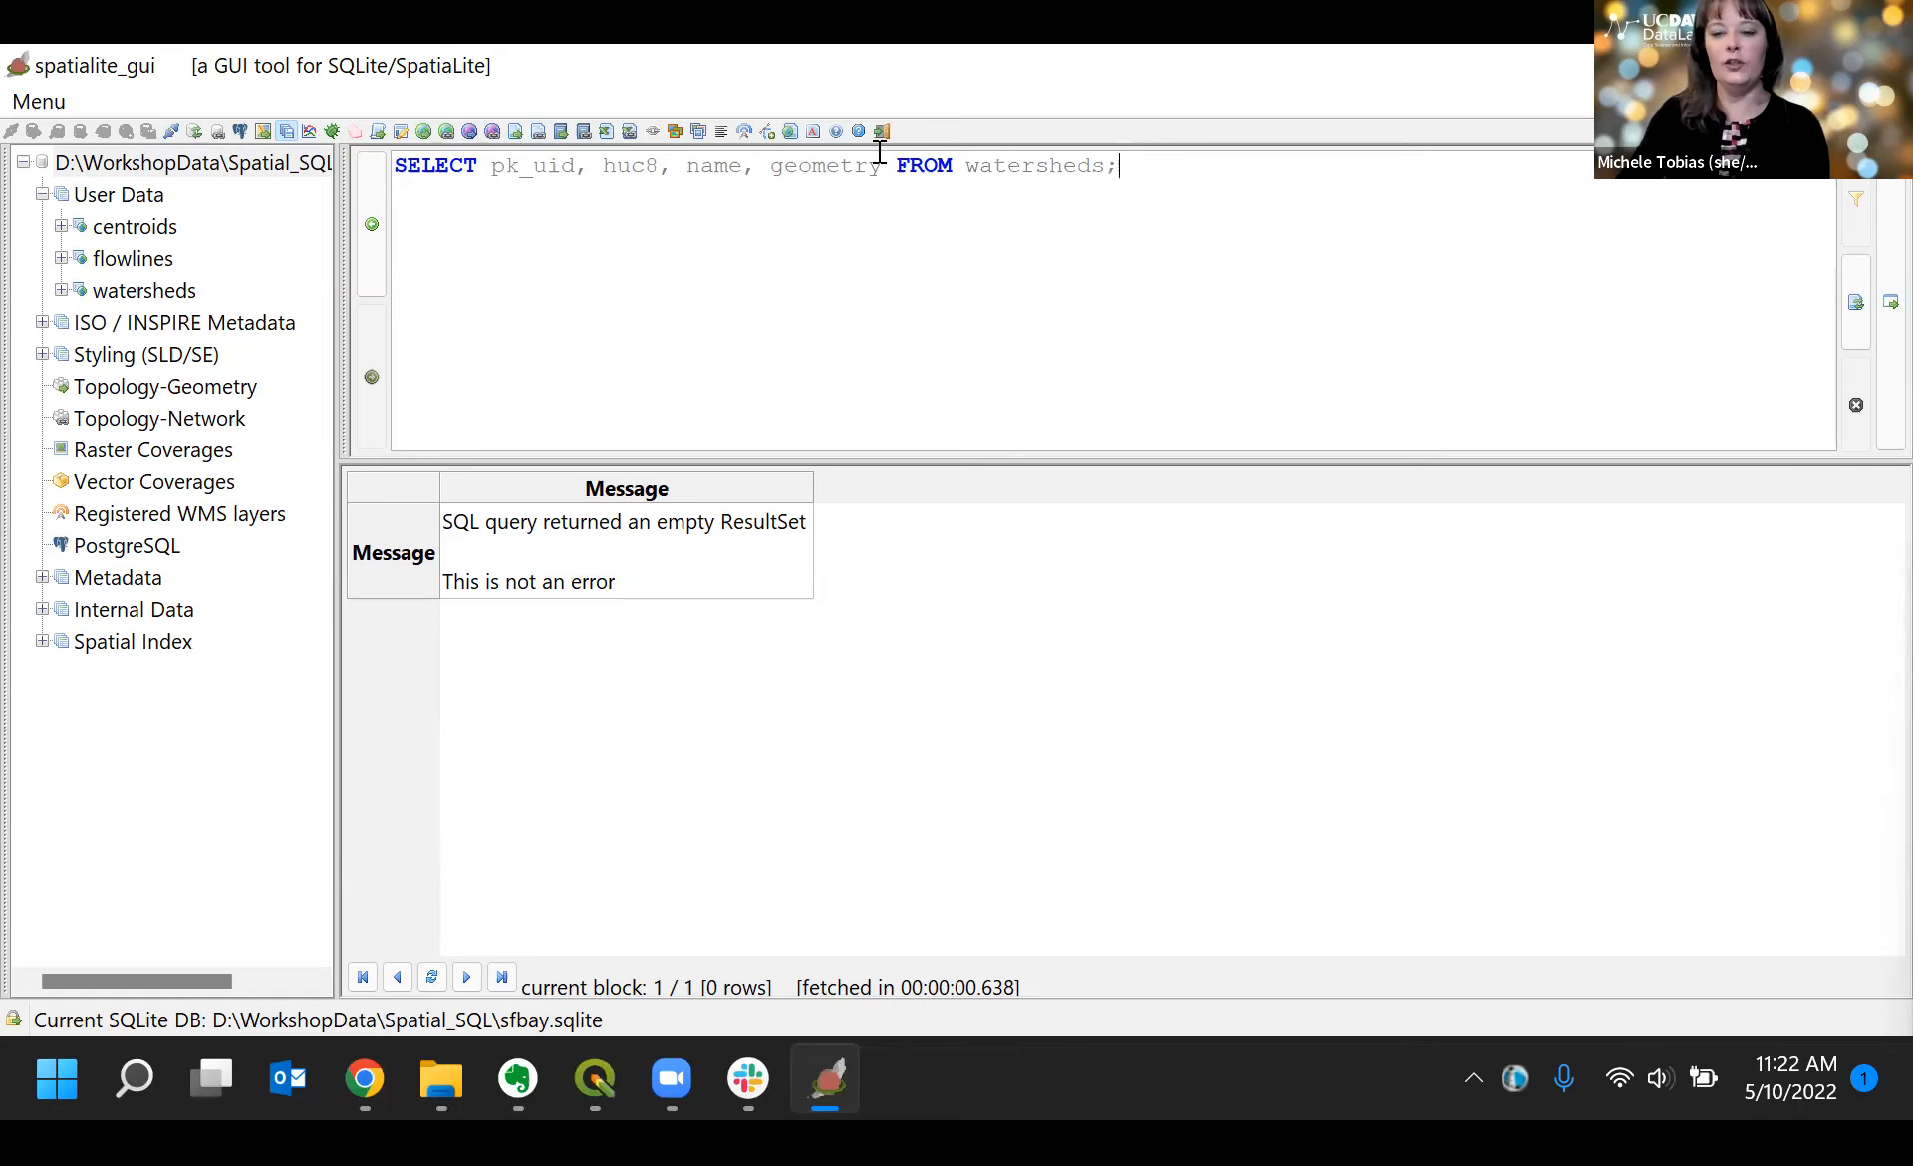
{"action": "left_click", "coordinate": [1868, 432]}
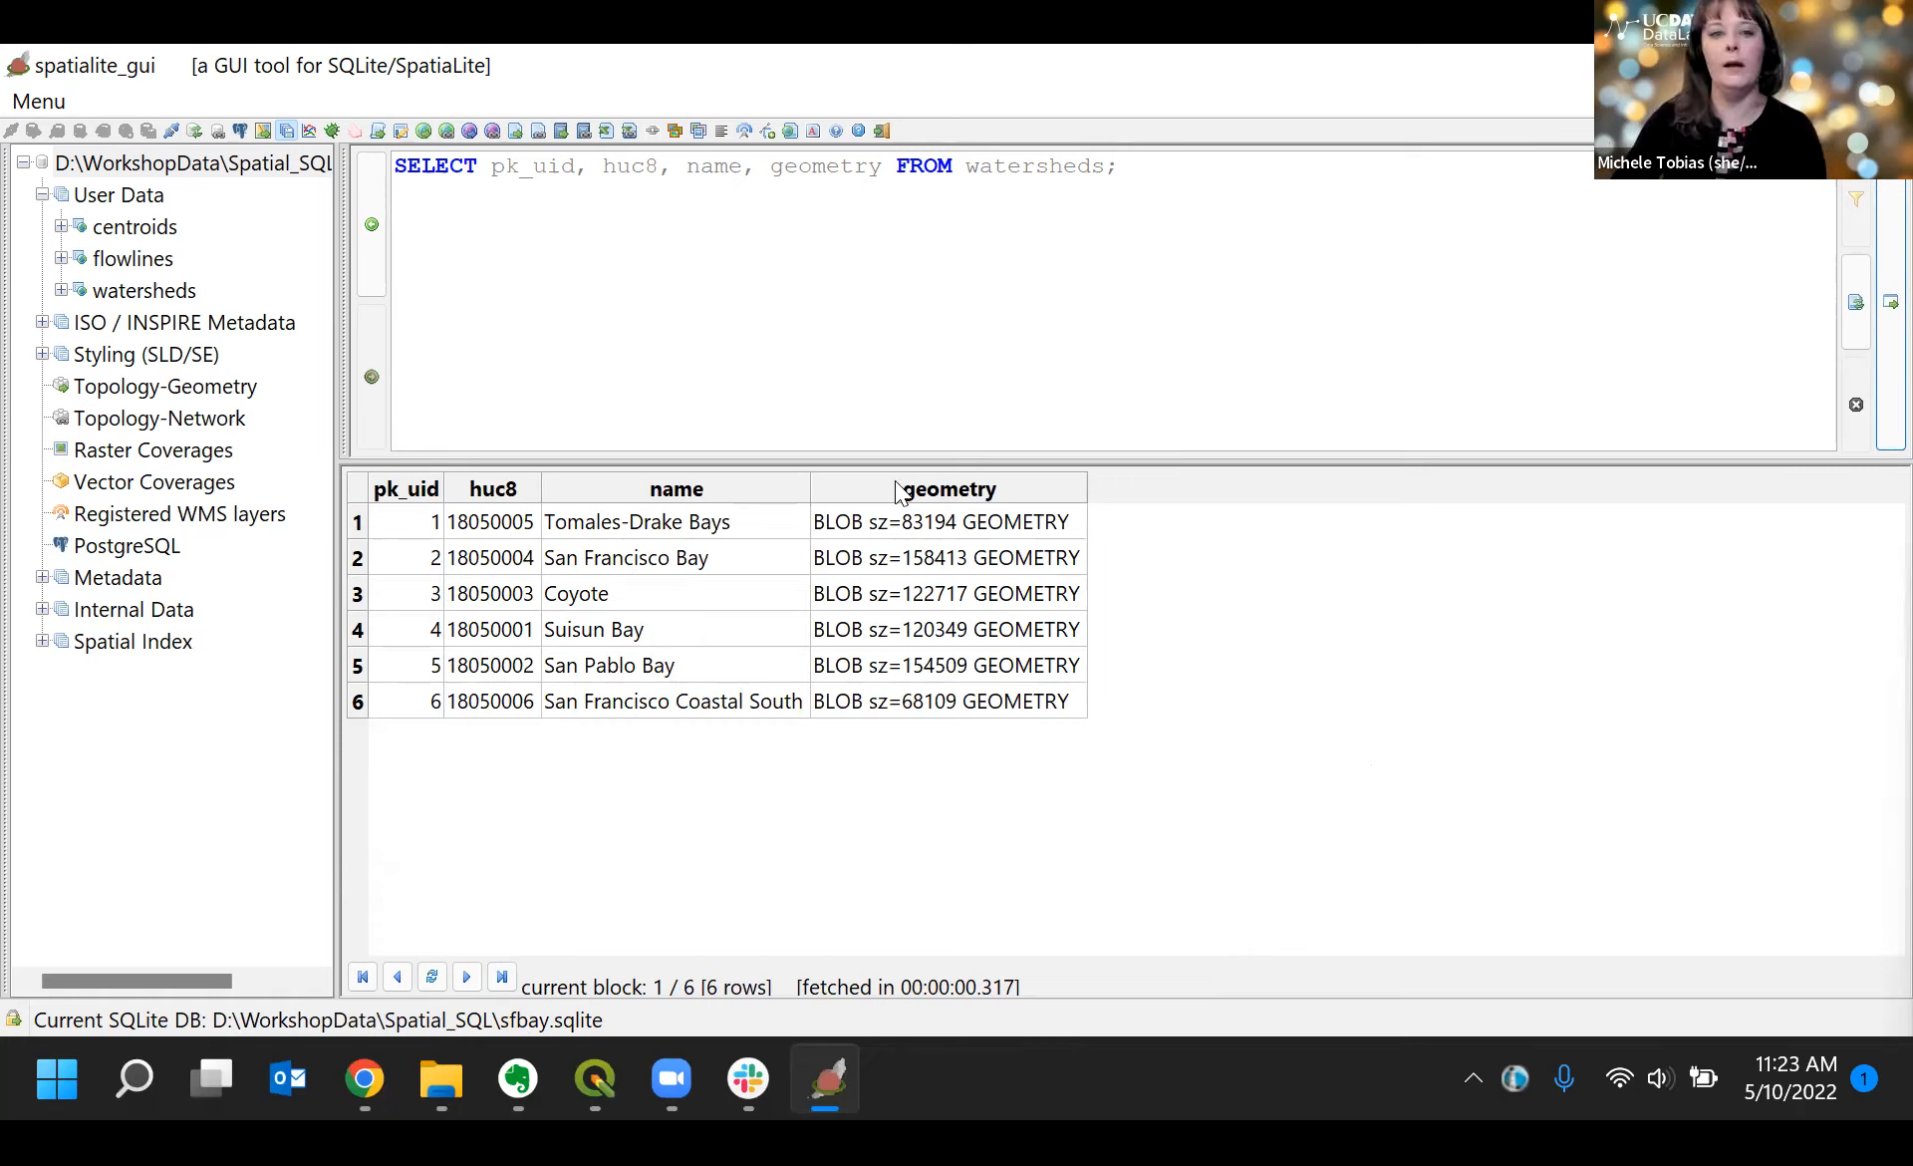
Step: Wrap the geometry column of the watersheds SELECT query as ST_Transform(geometry, 26910) and run the query
{"action": "left_click", "coordinate": [773, 184]}
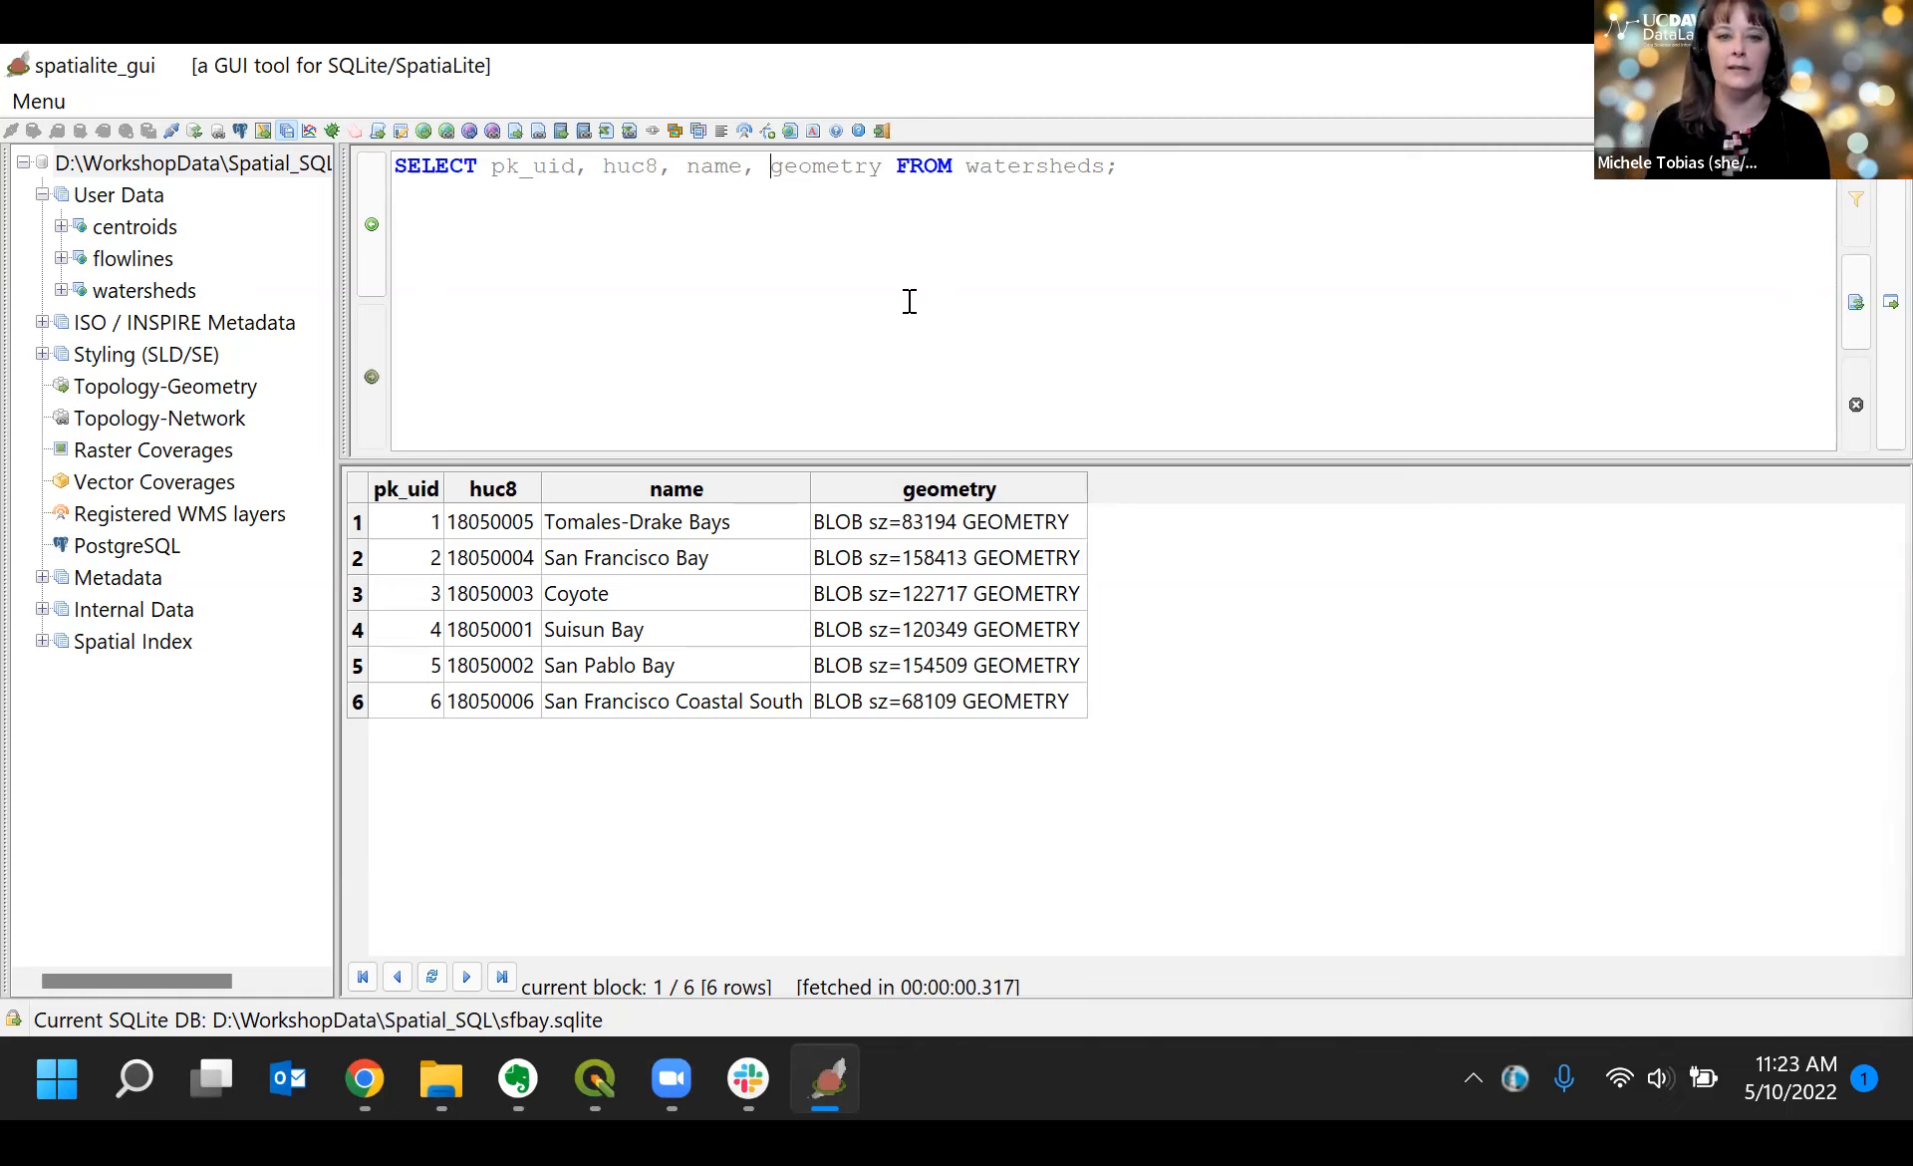
{"action": "type", "text": "ST_T"}
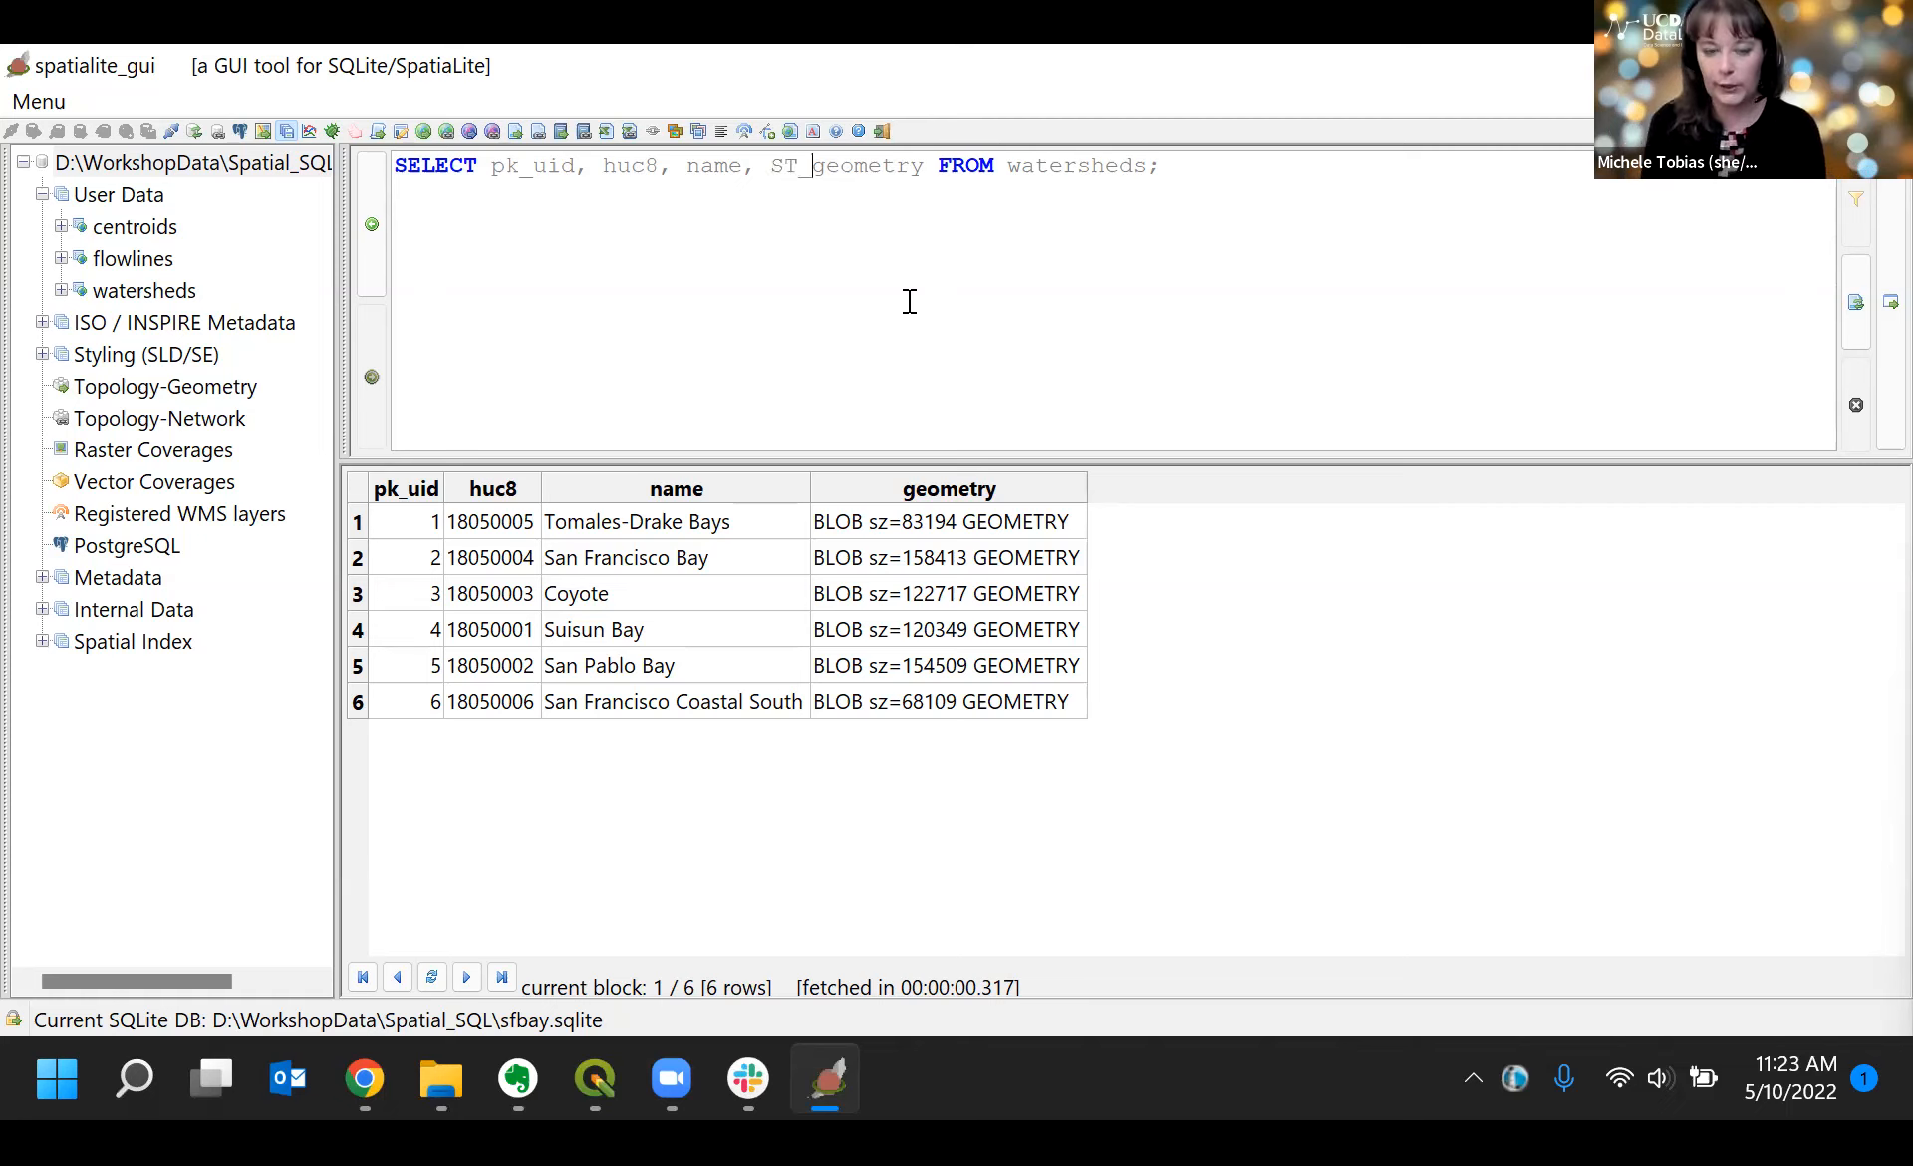
{"action": "type", "text": "ransform("}
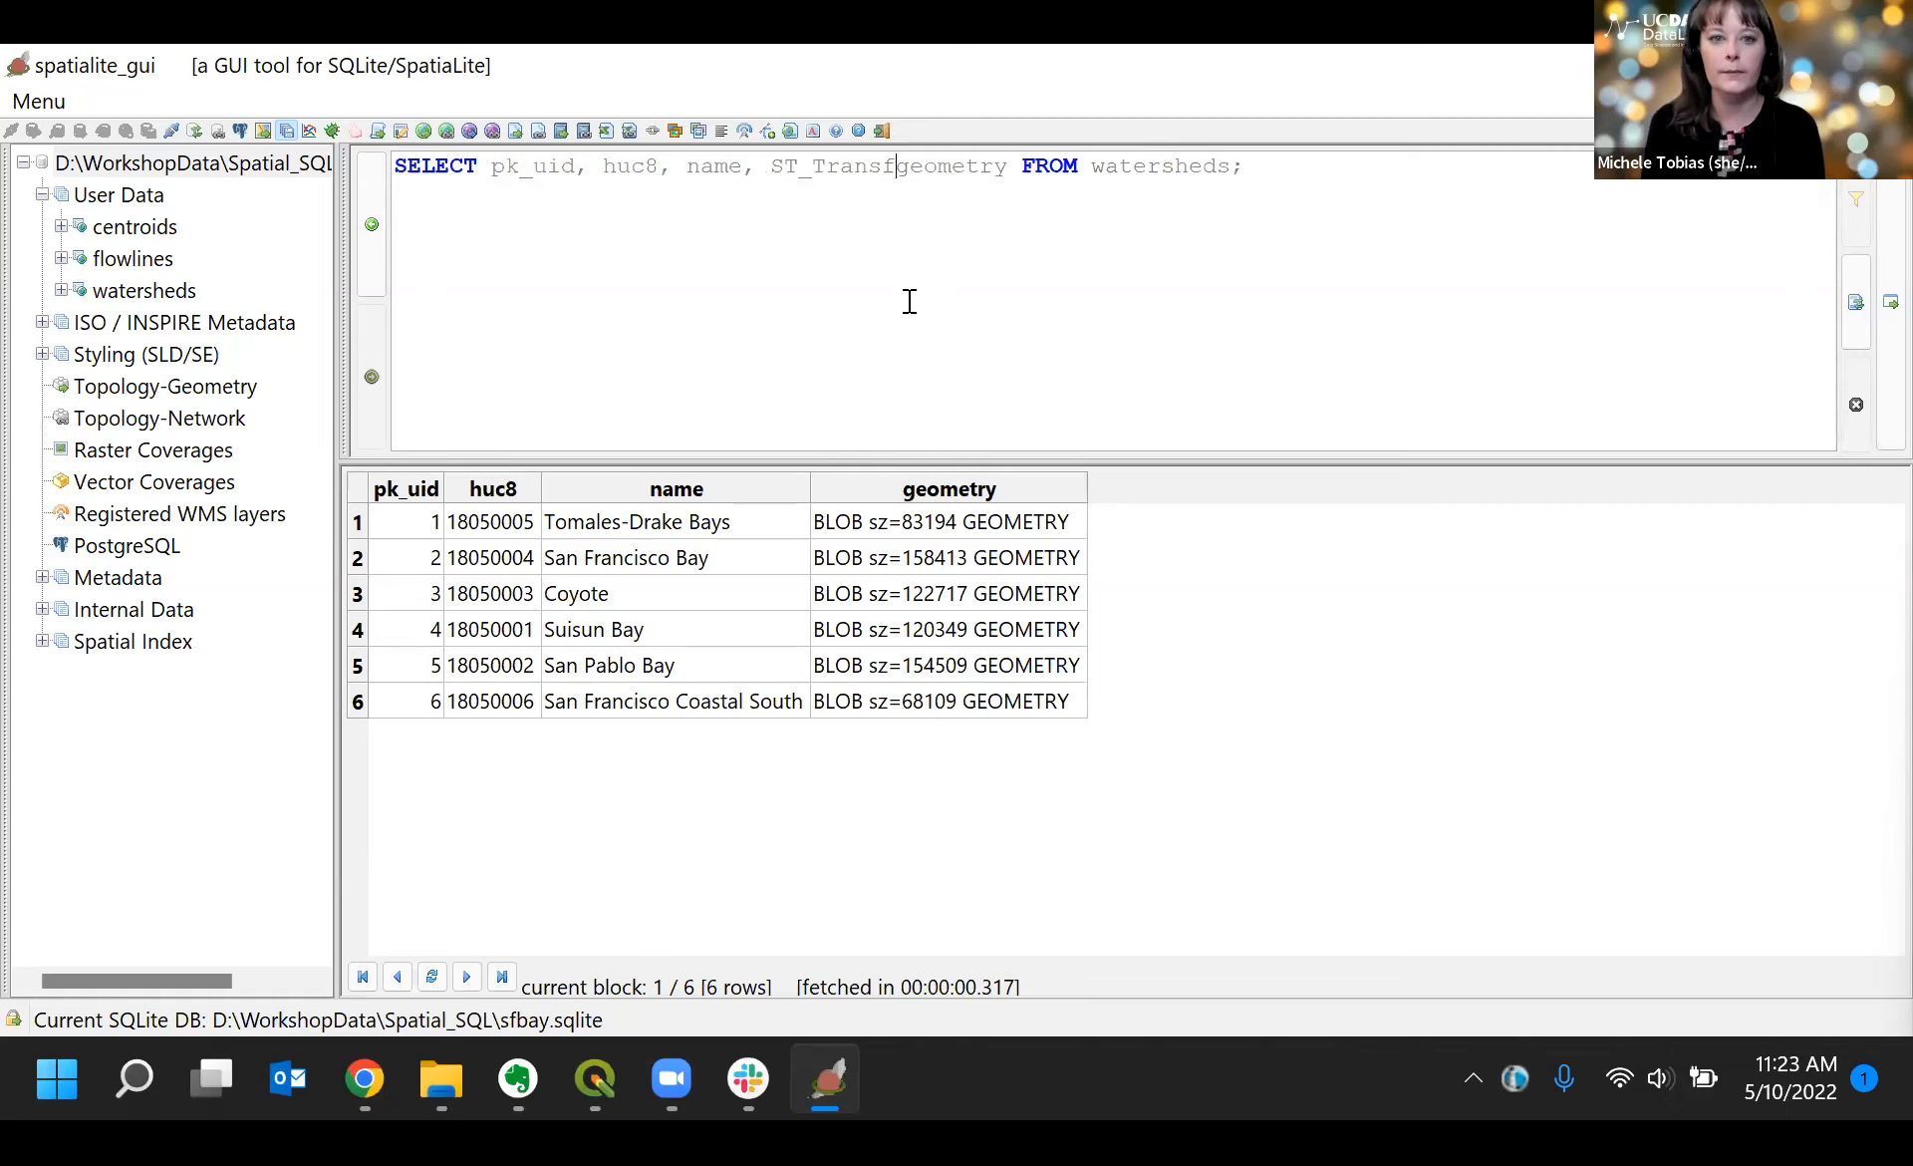
{"action": "left_click", "coordinate": [1065, 163]}
{"action": "type", "text": ")"}
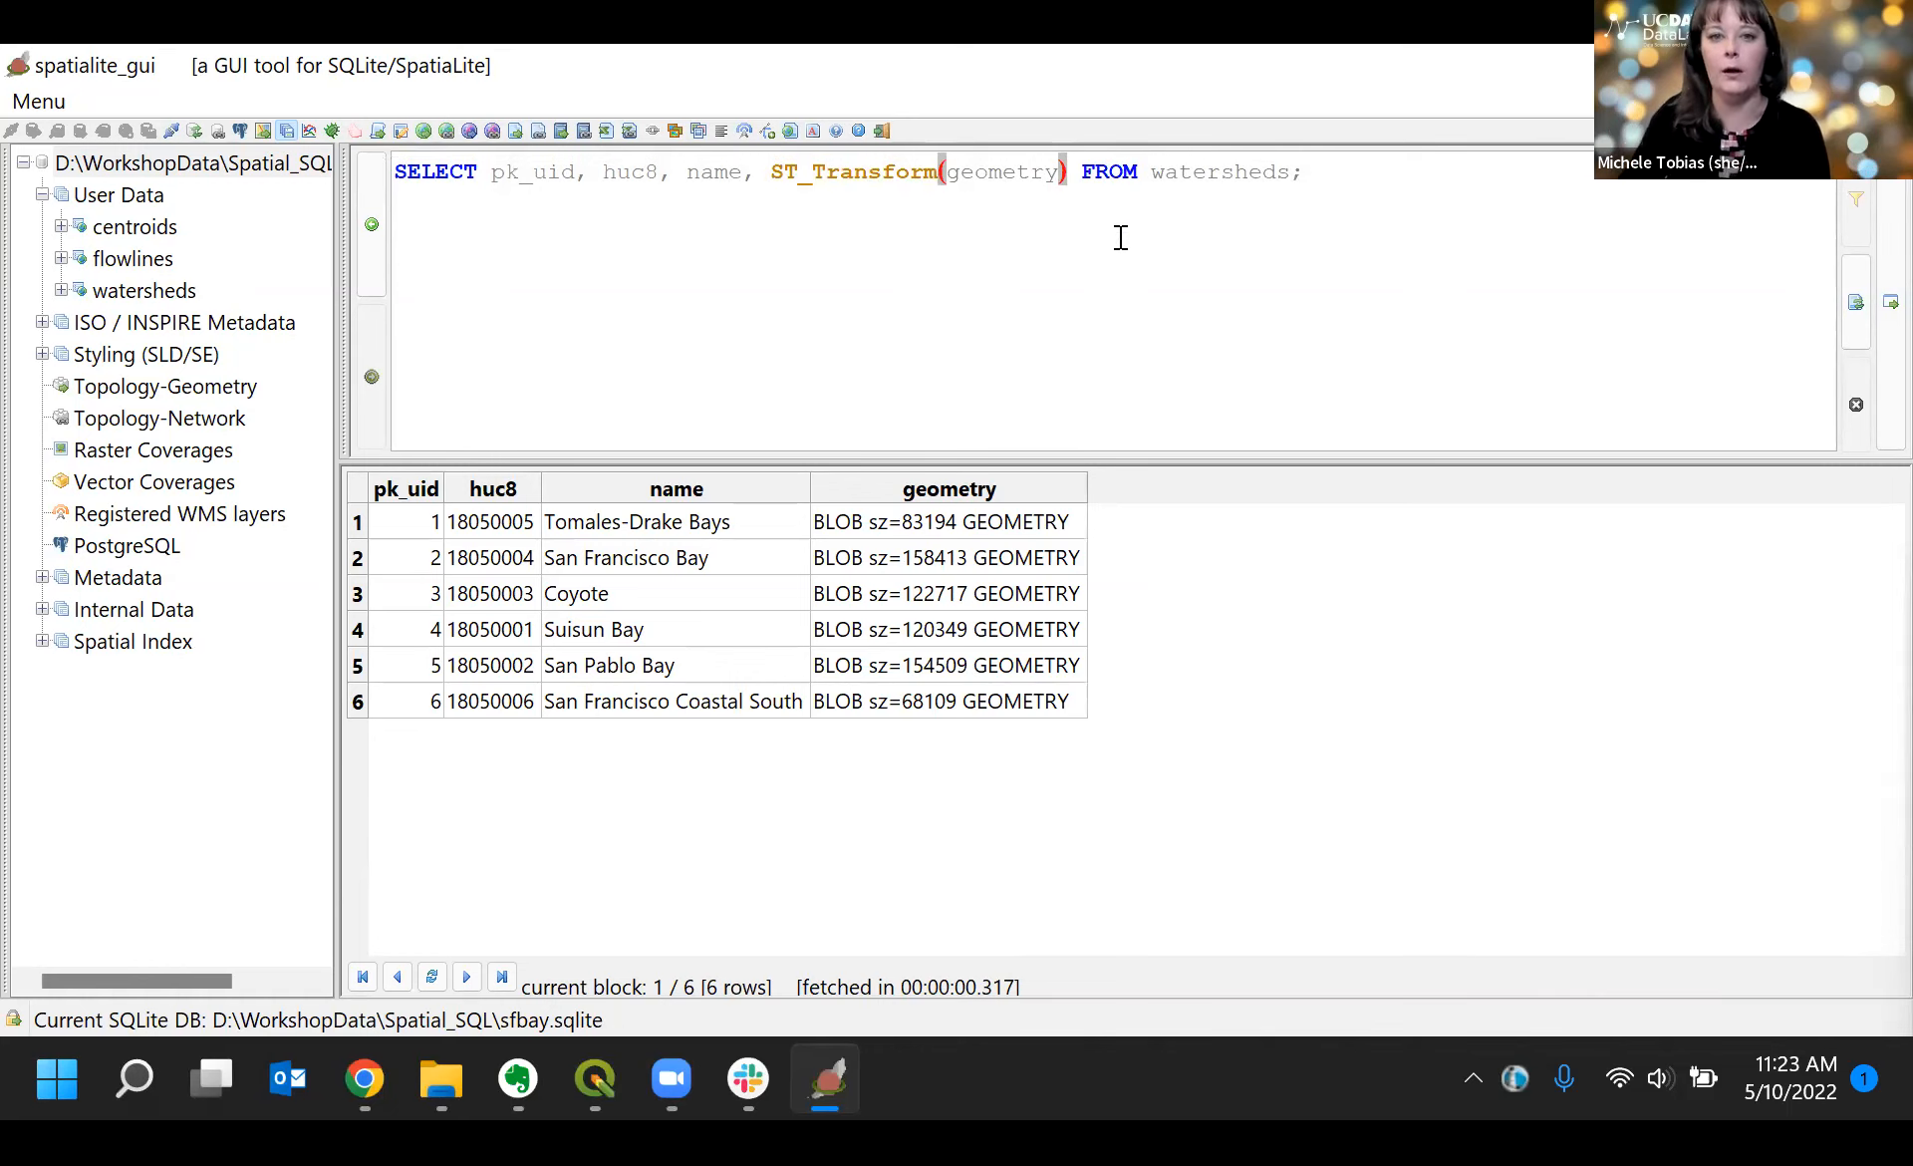
{"action": "key", "text": "Left"}
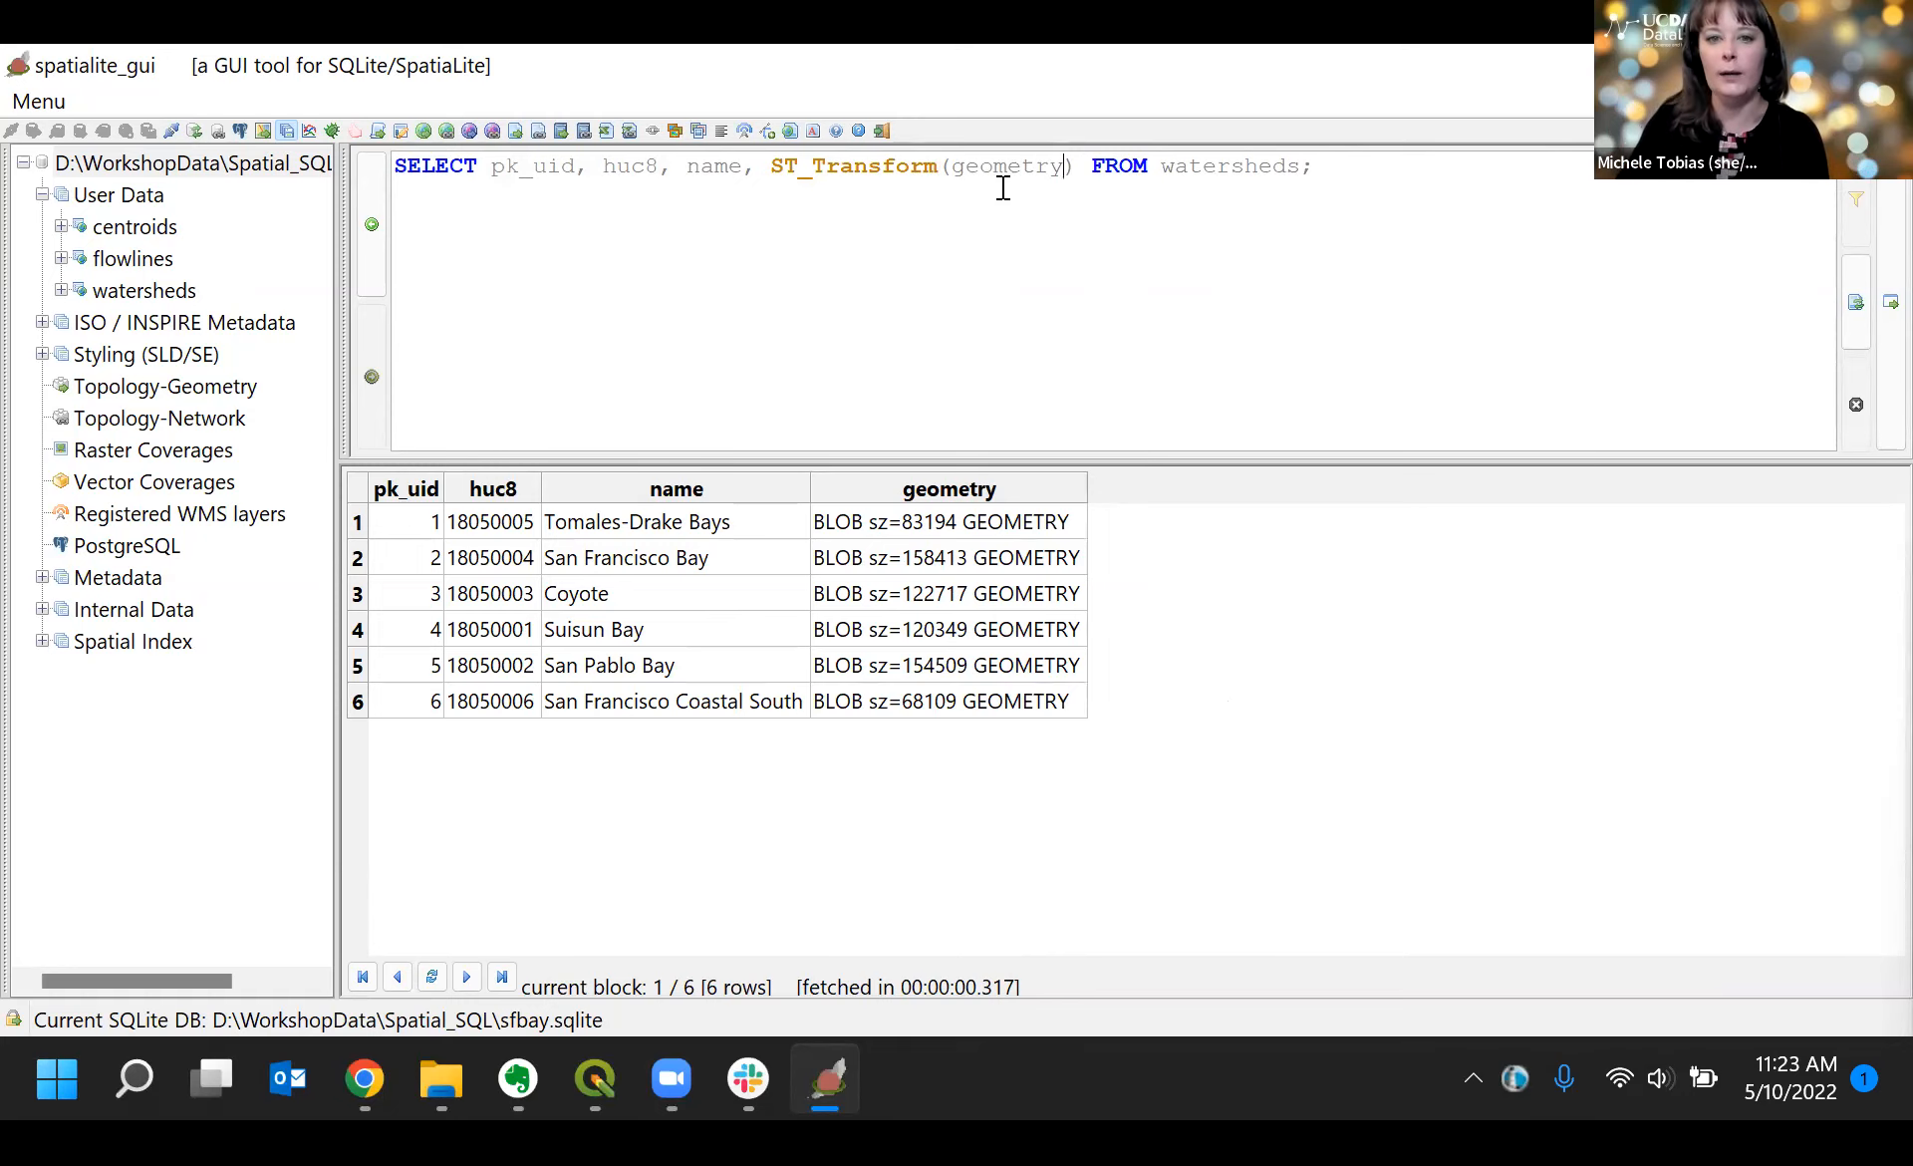
{"action": "type", "text": ","}
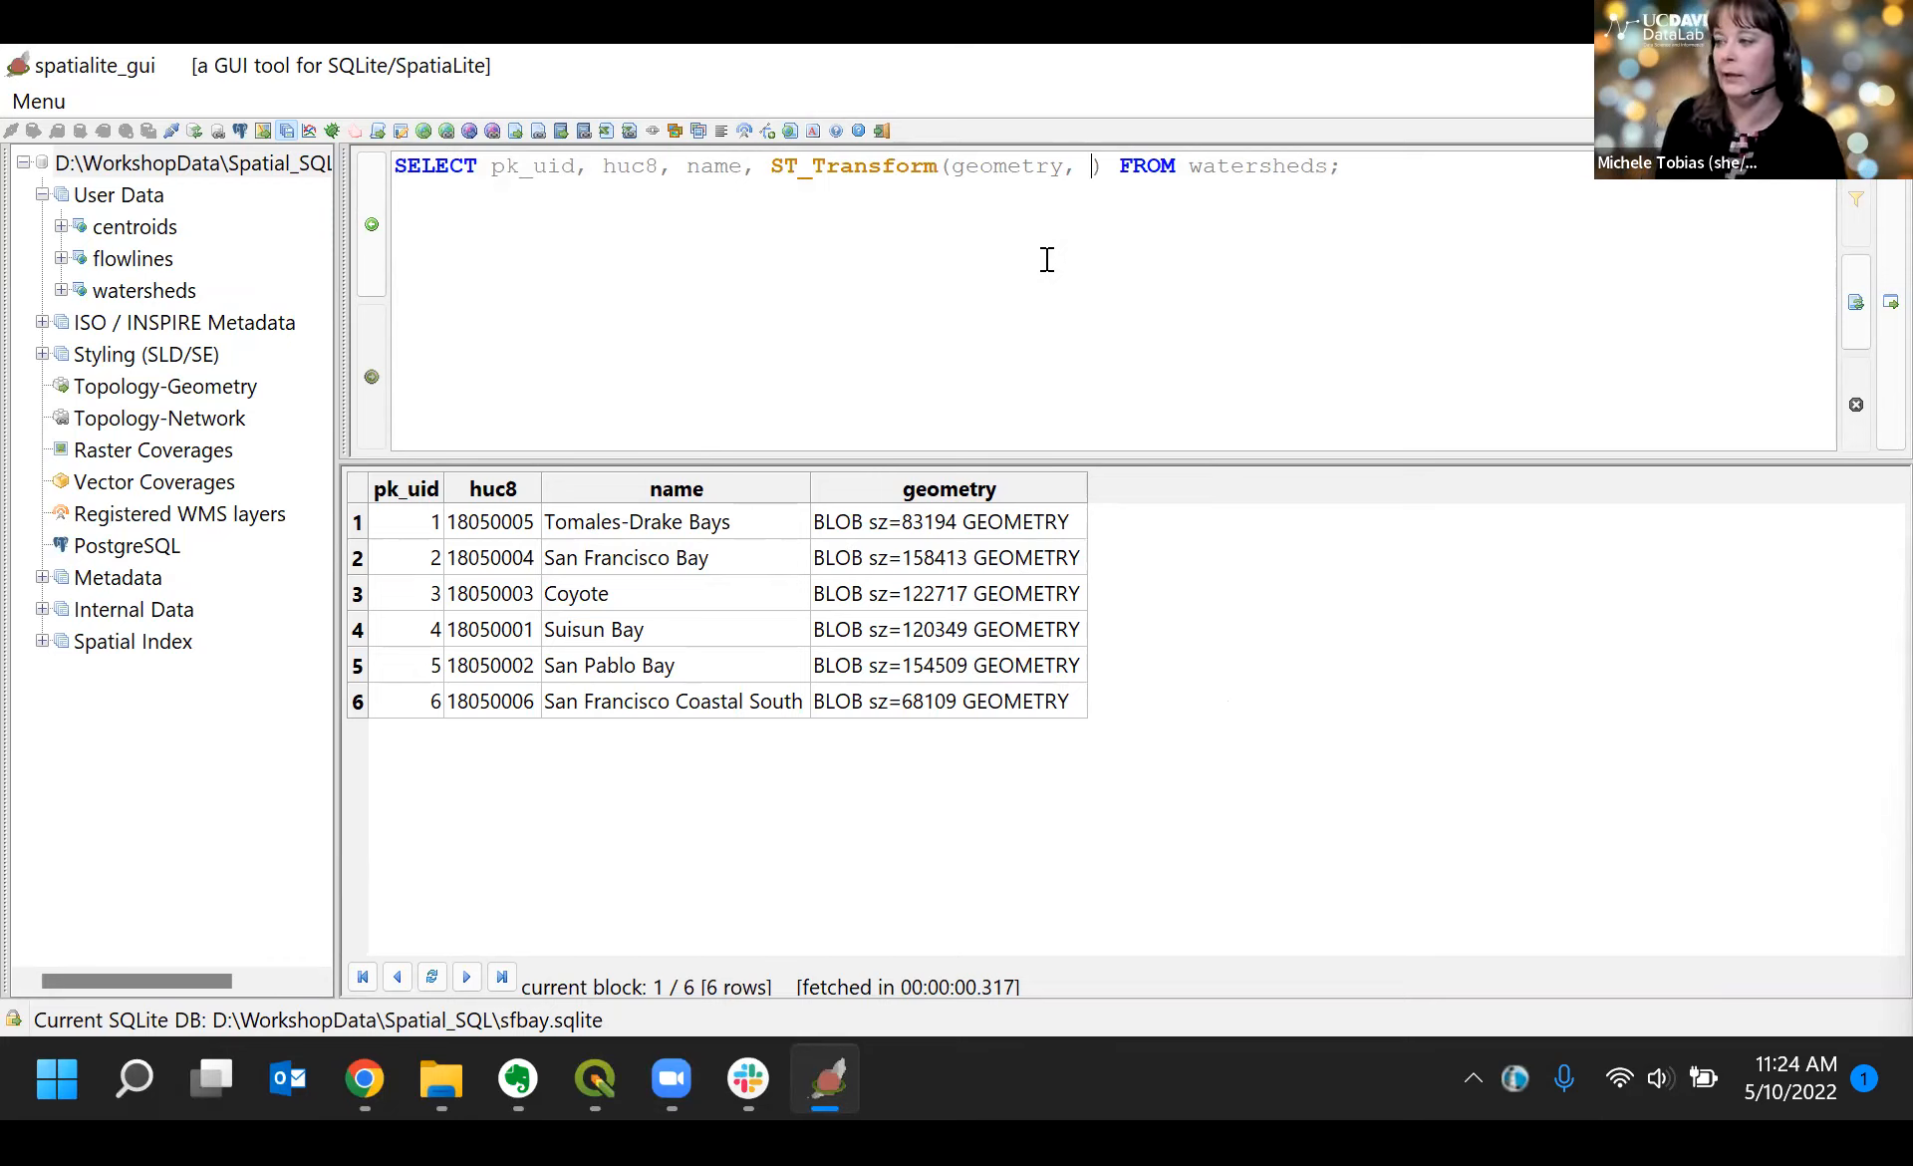
{"action": "type", "text": "26910"}
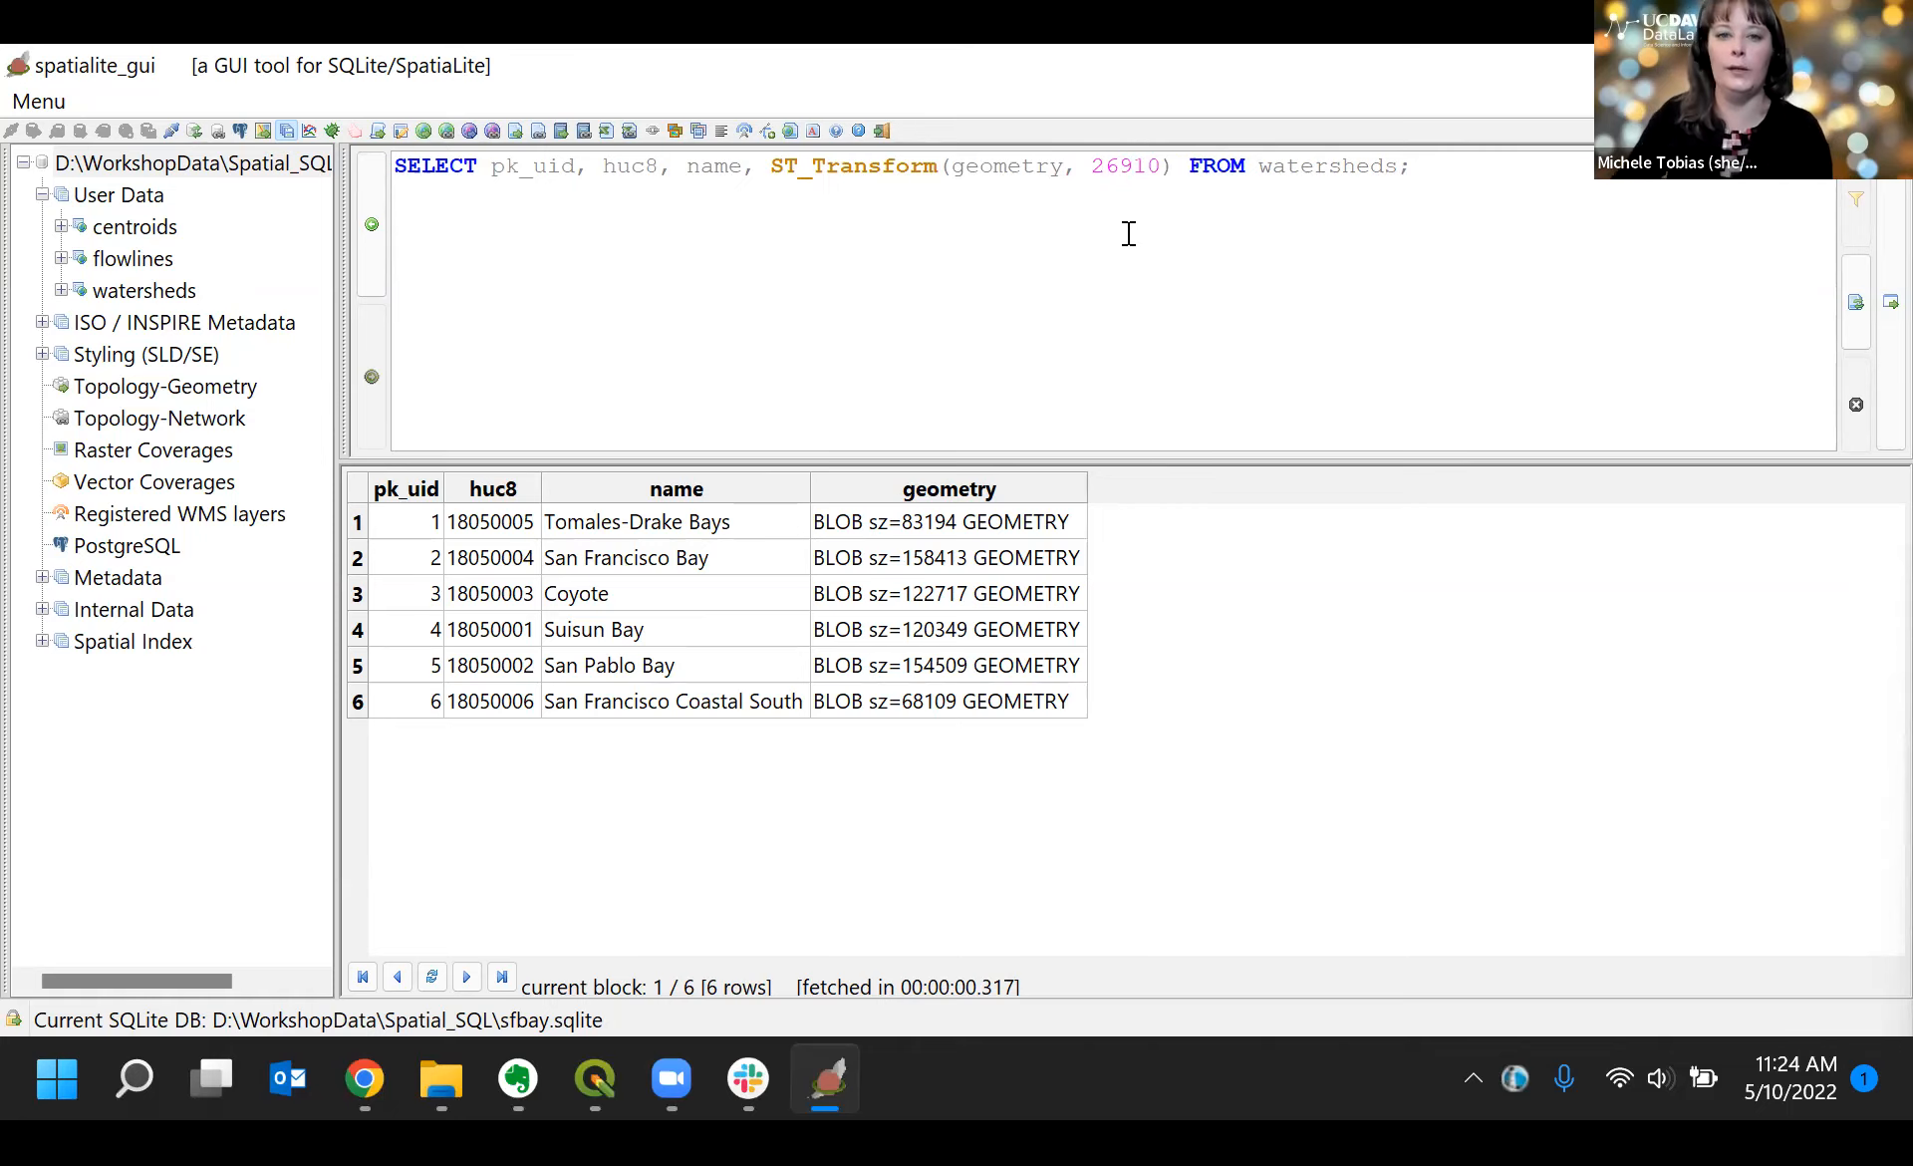
{"action": "left_click", "coordinate": [1889, 304]}
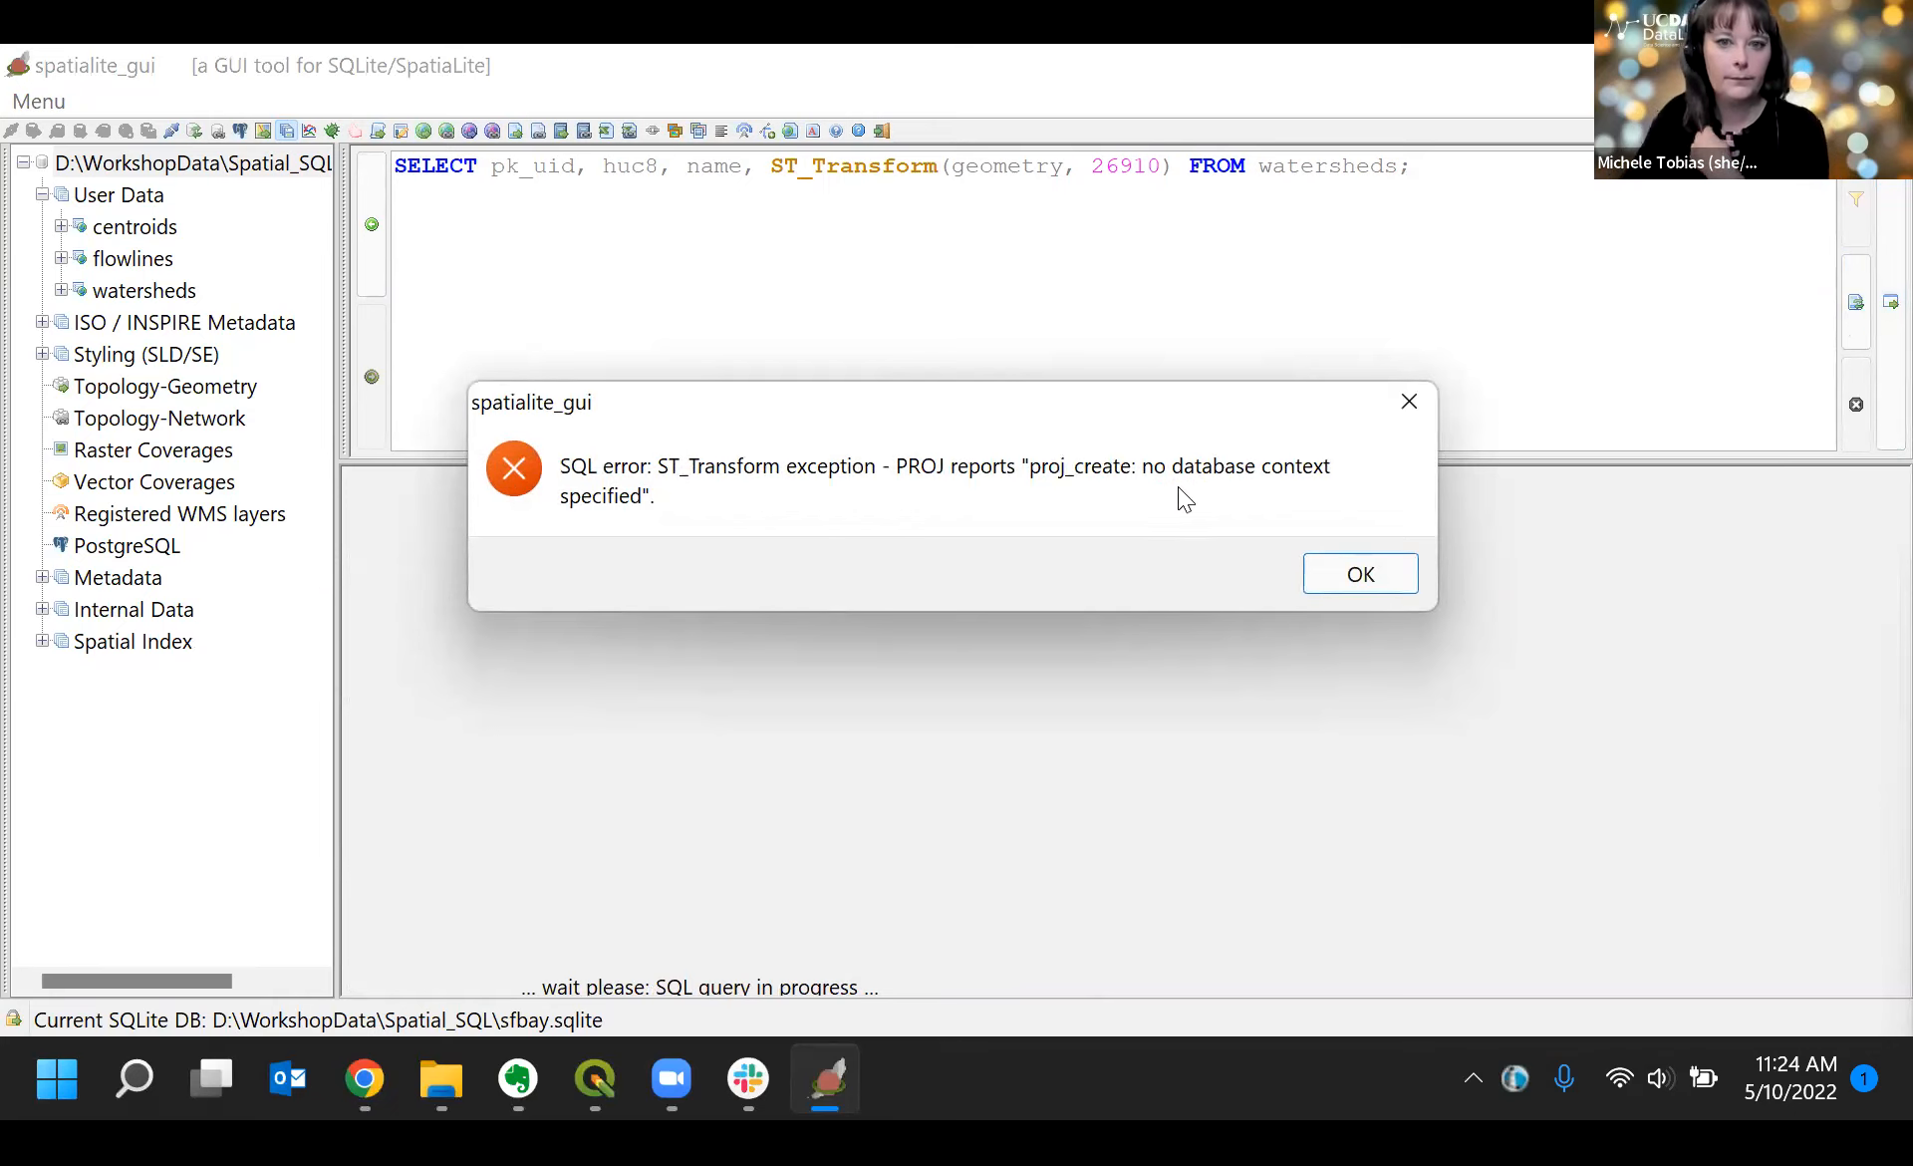
Step: Dismiss the SQL error and try running the ST_Transform query on watersheds again
{"action": "left_click", "coordinate": [1367, 576]}
{"action": "left_click", "coordinate": [1174, 167]}
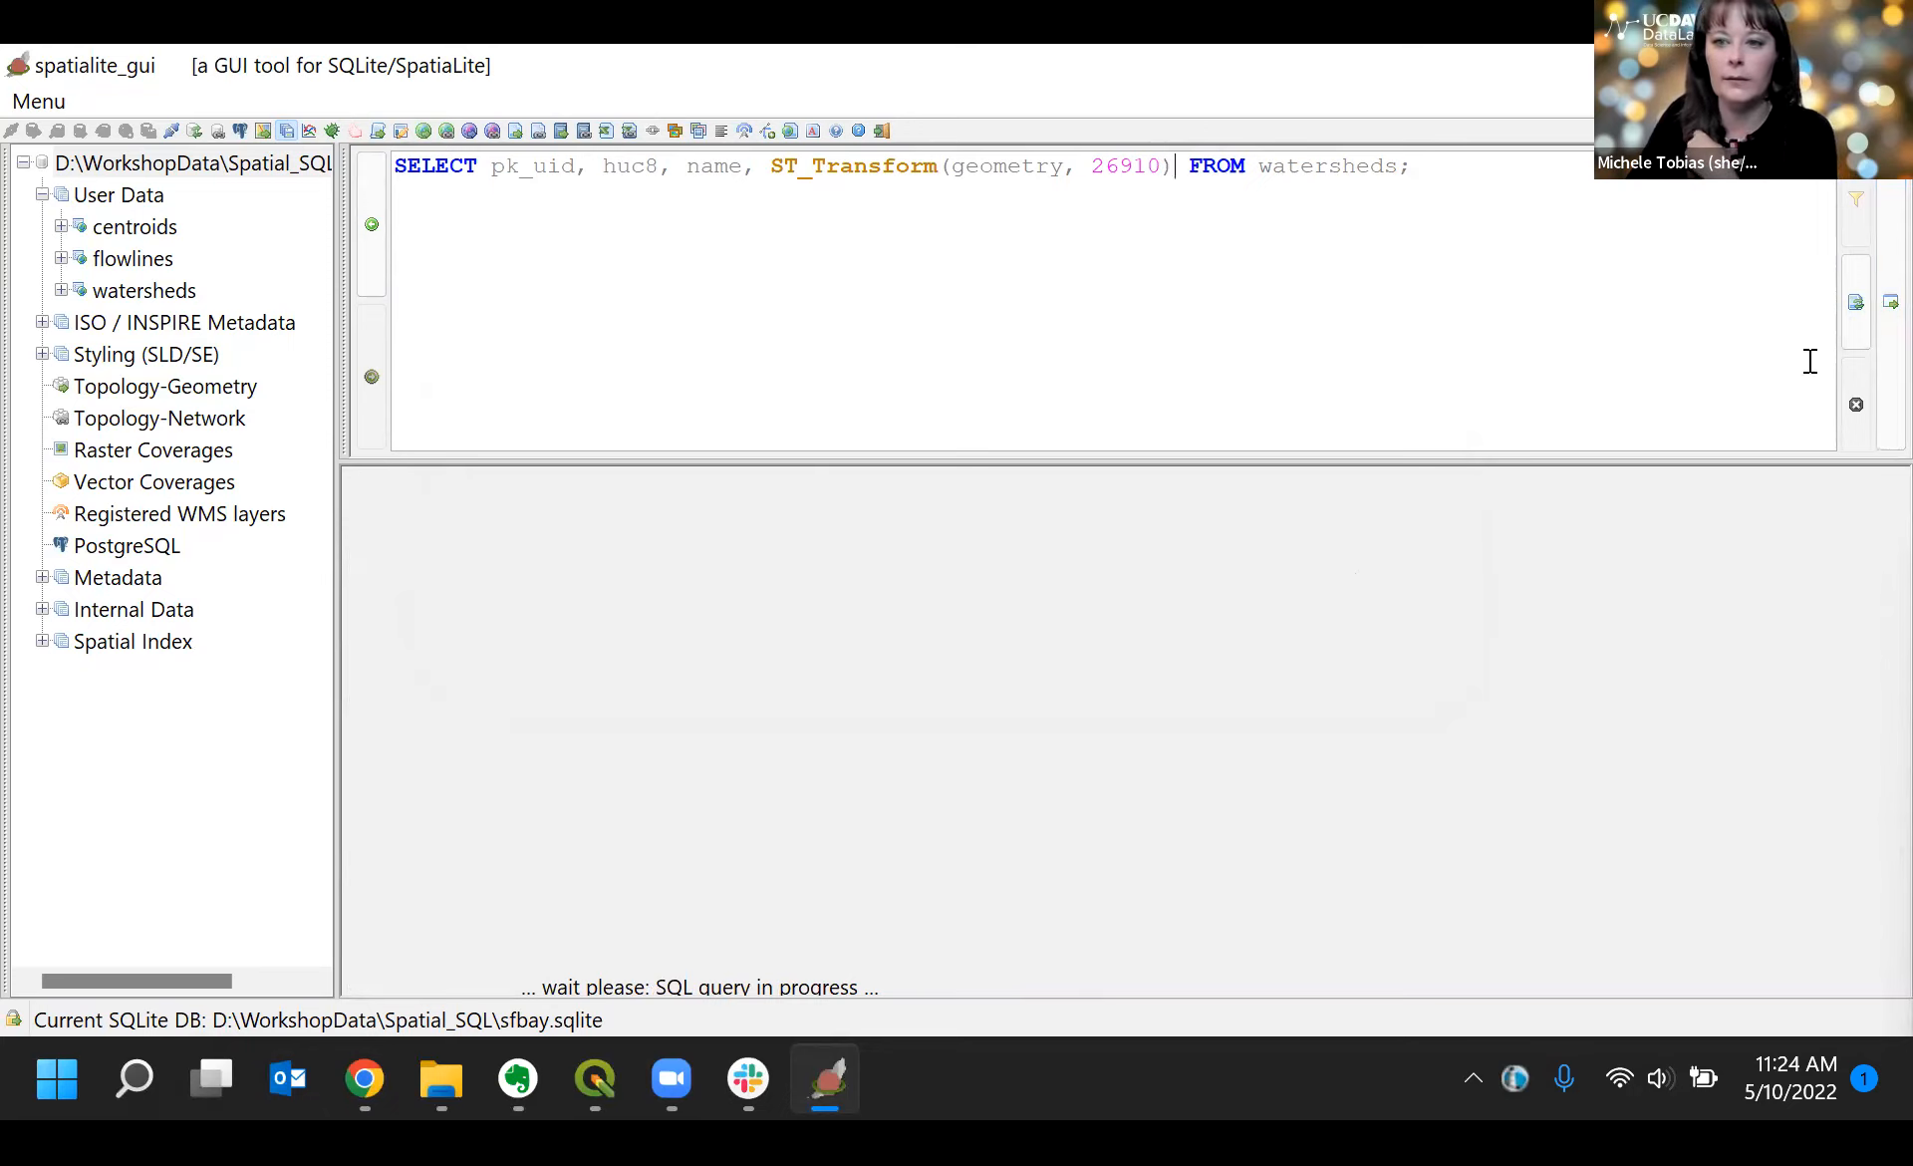
{"action": "left_click", "coordinate": [1173, 177]}
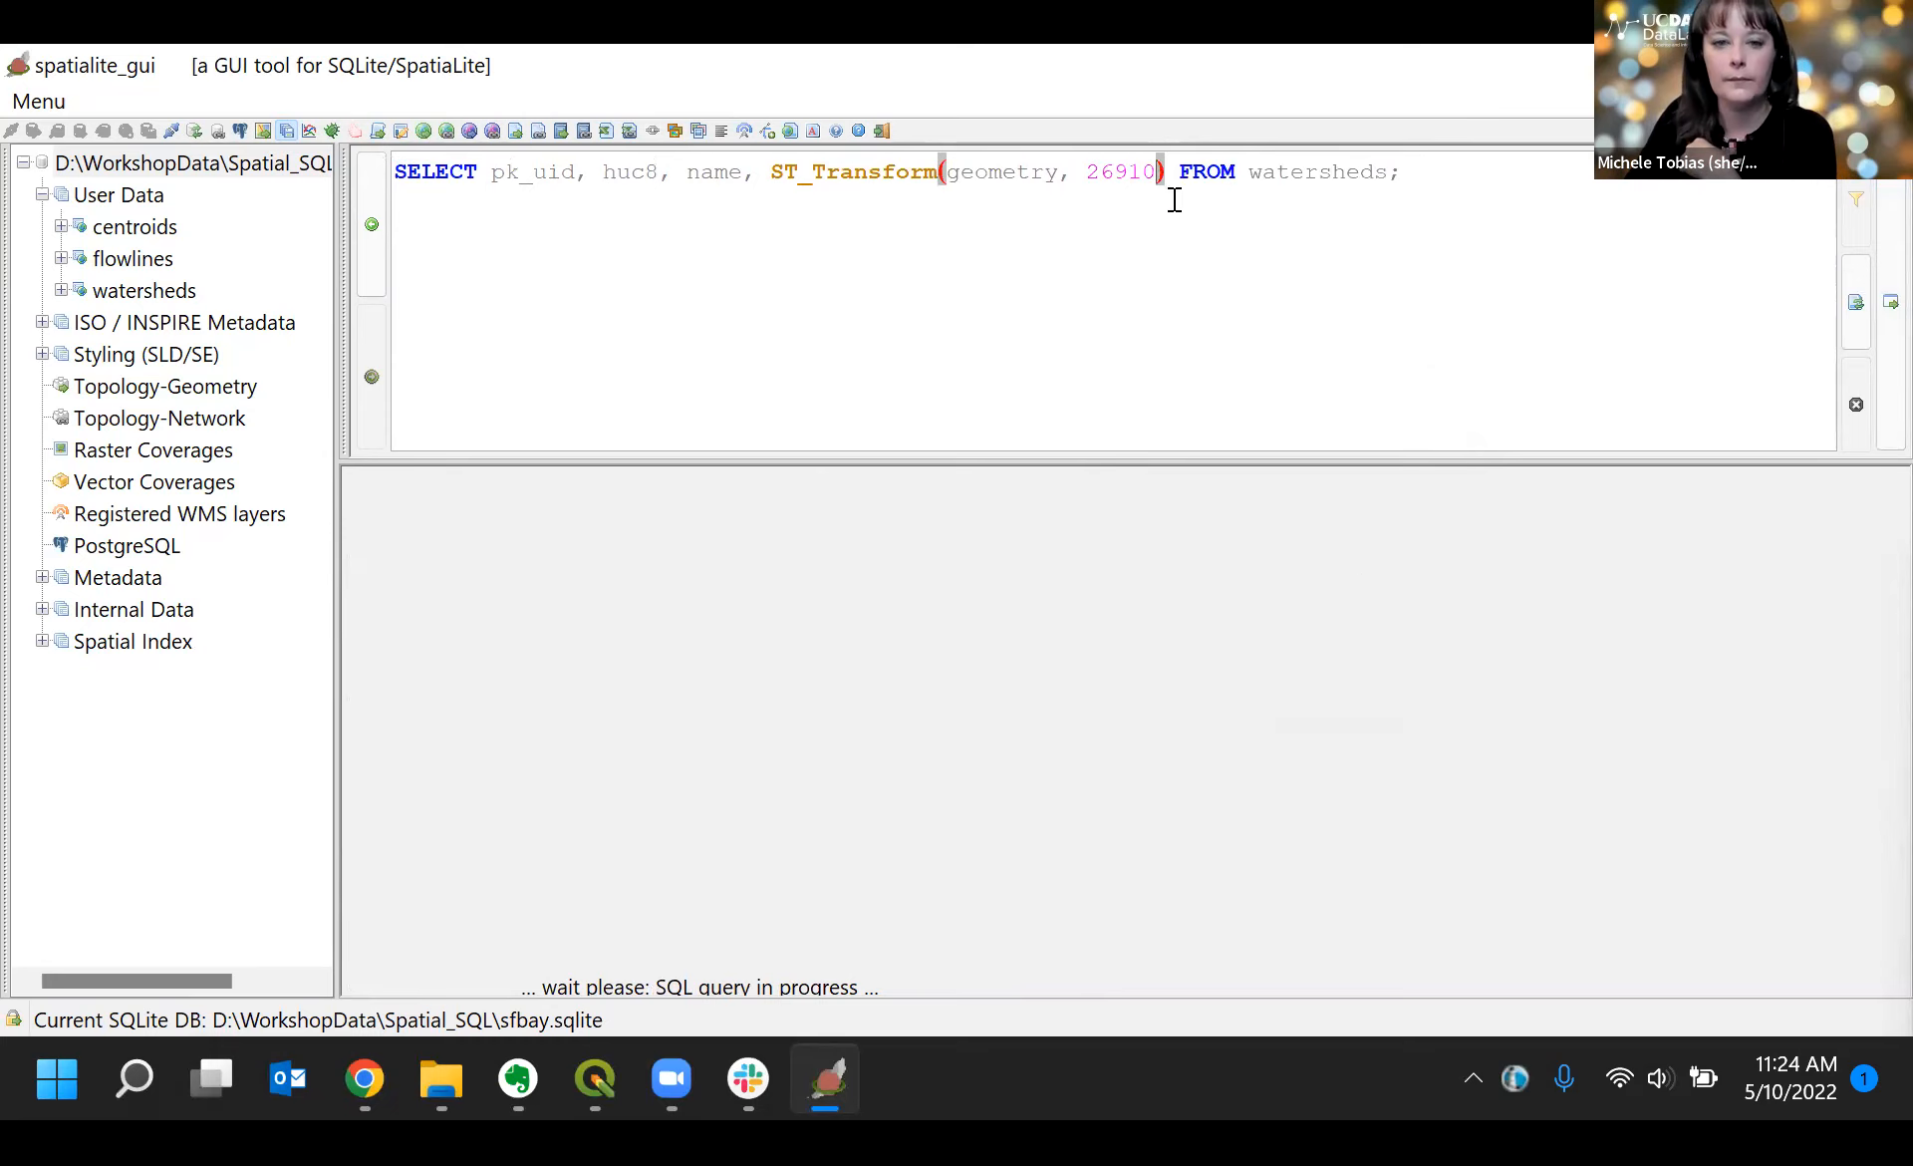
{"action": "left_click", "coordinate": [1888, 344]}
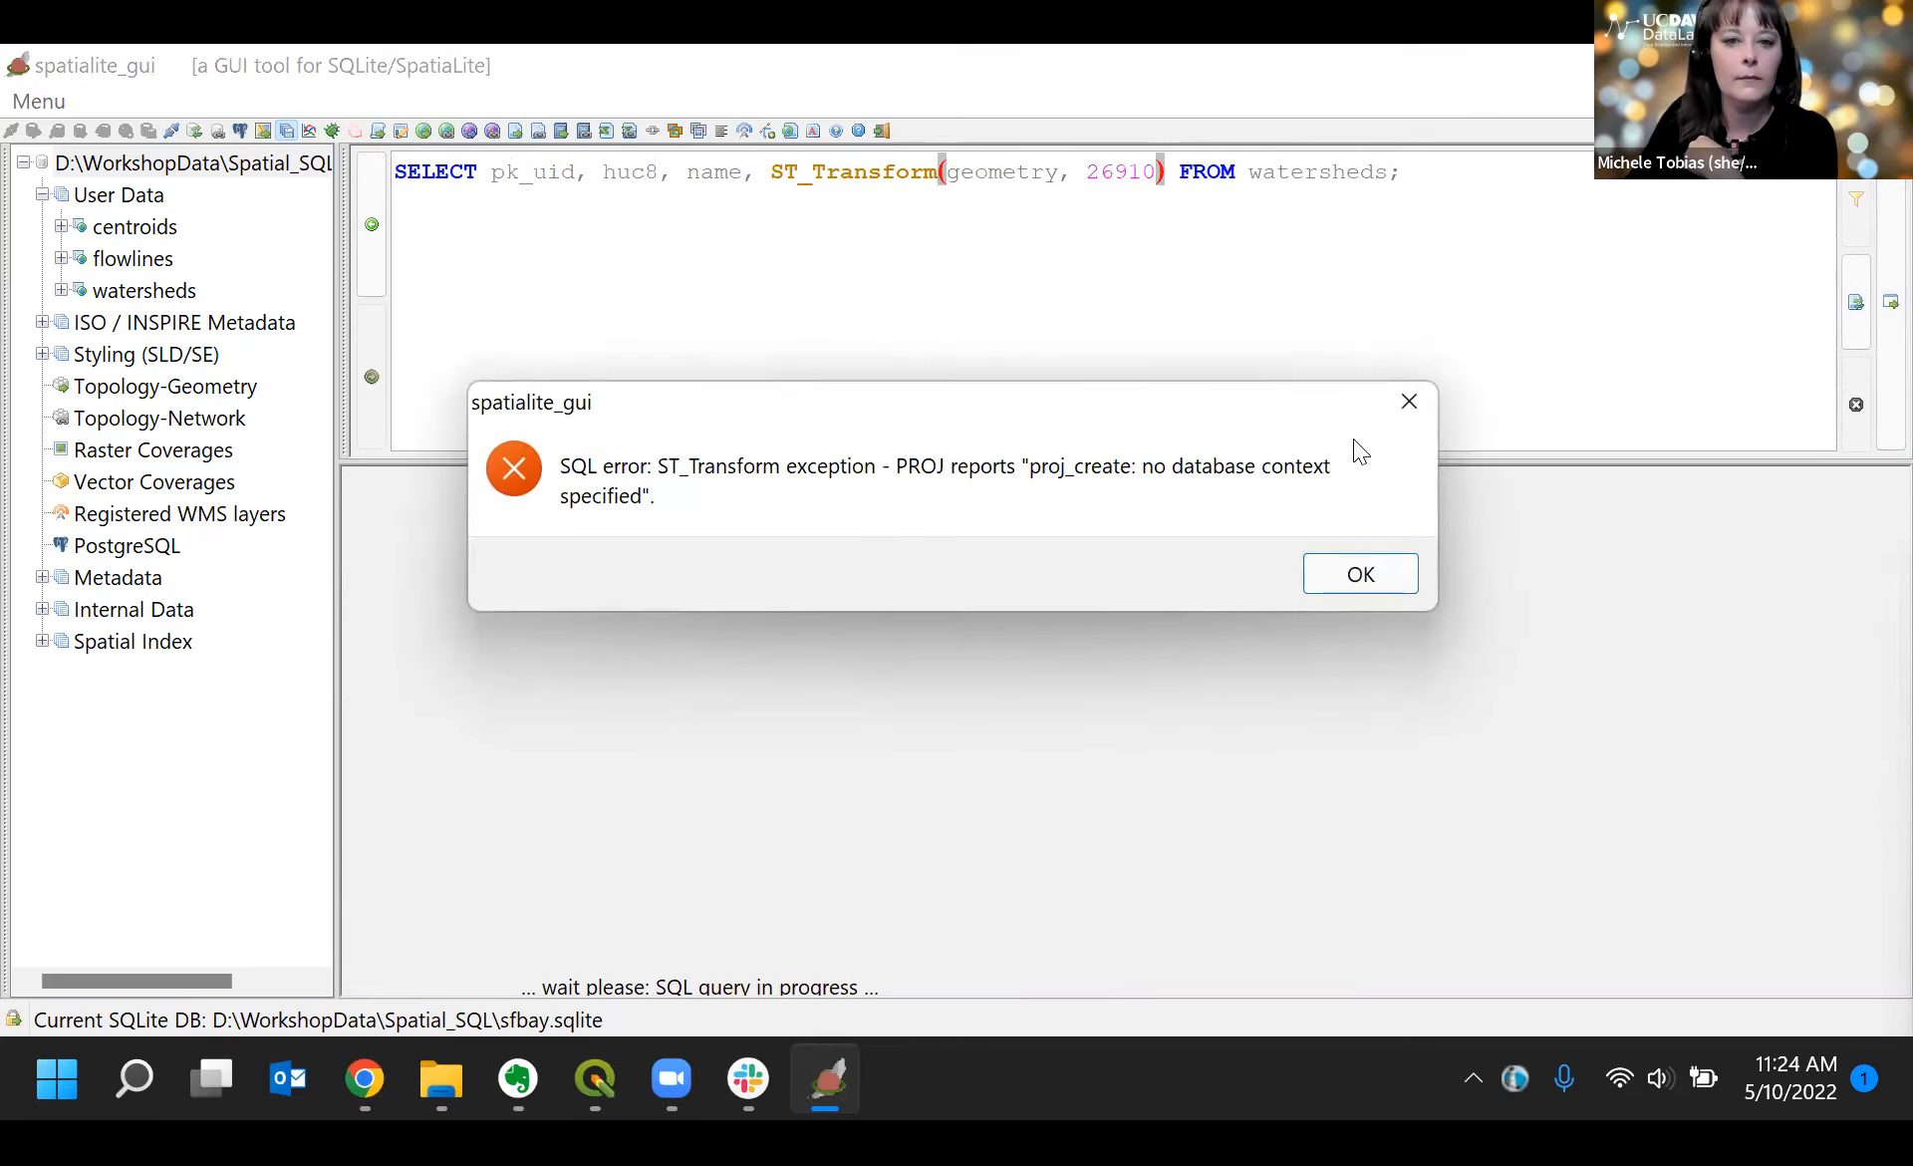
{"action": "left_click", "coordinate": [1340, 580]}
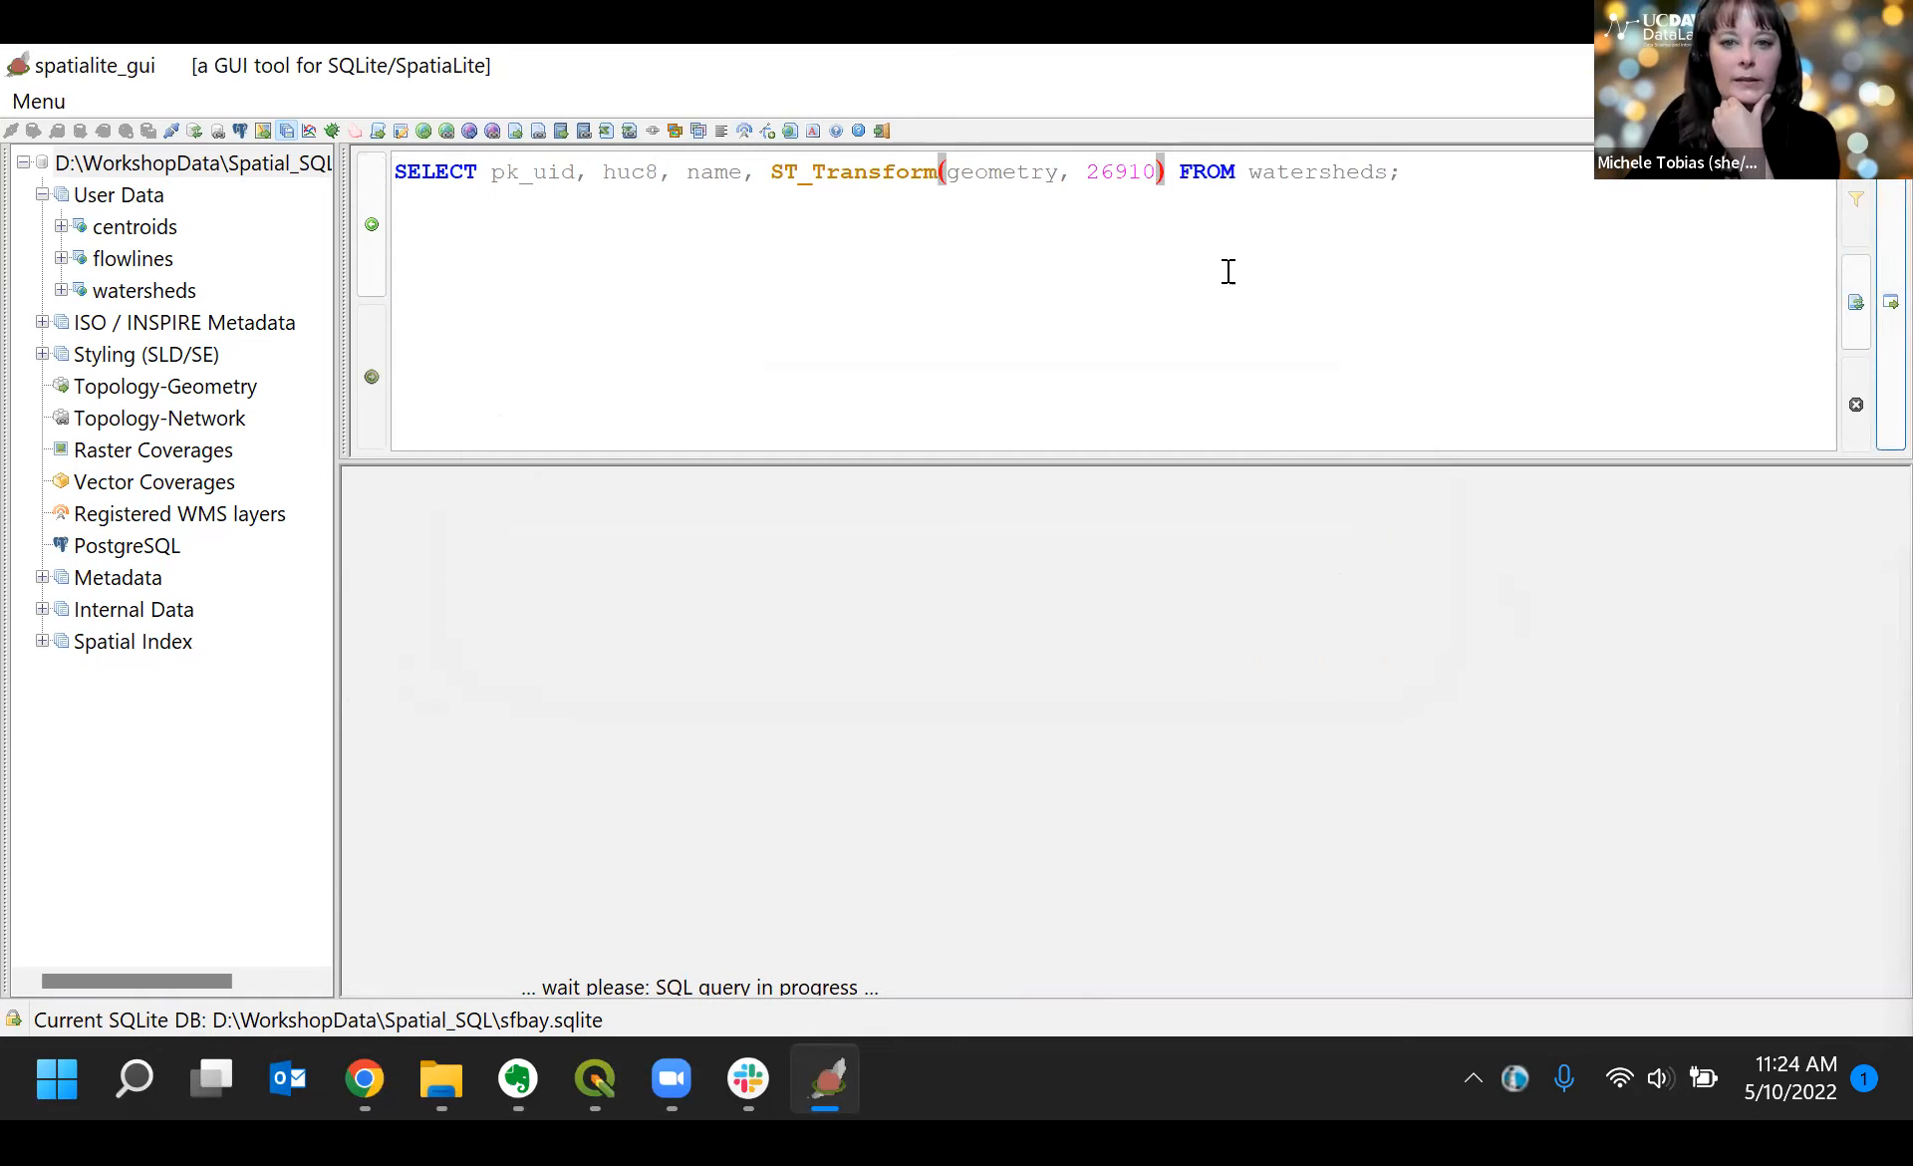
{"action": "left_click", "coordinate": [1420, 177]}
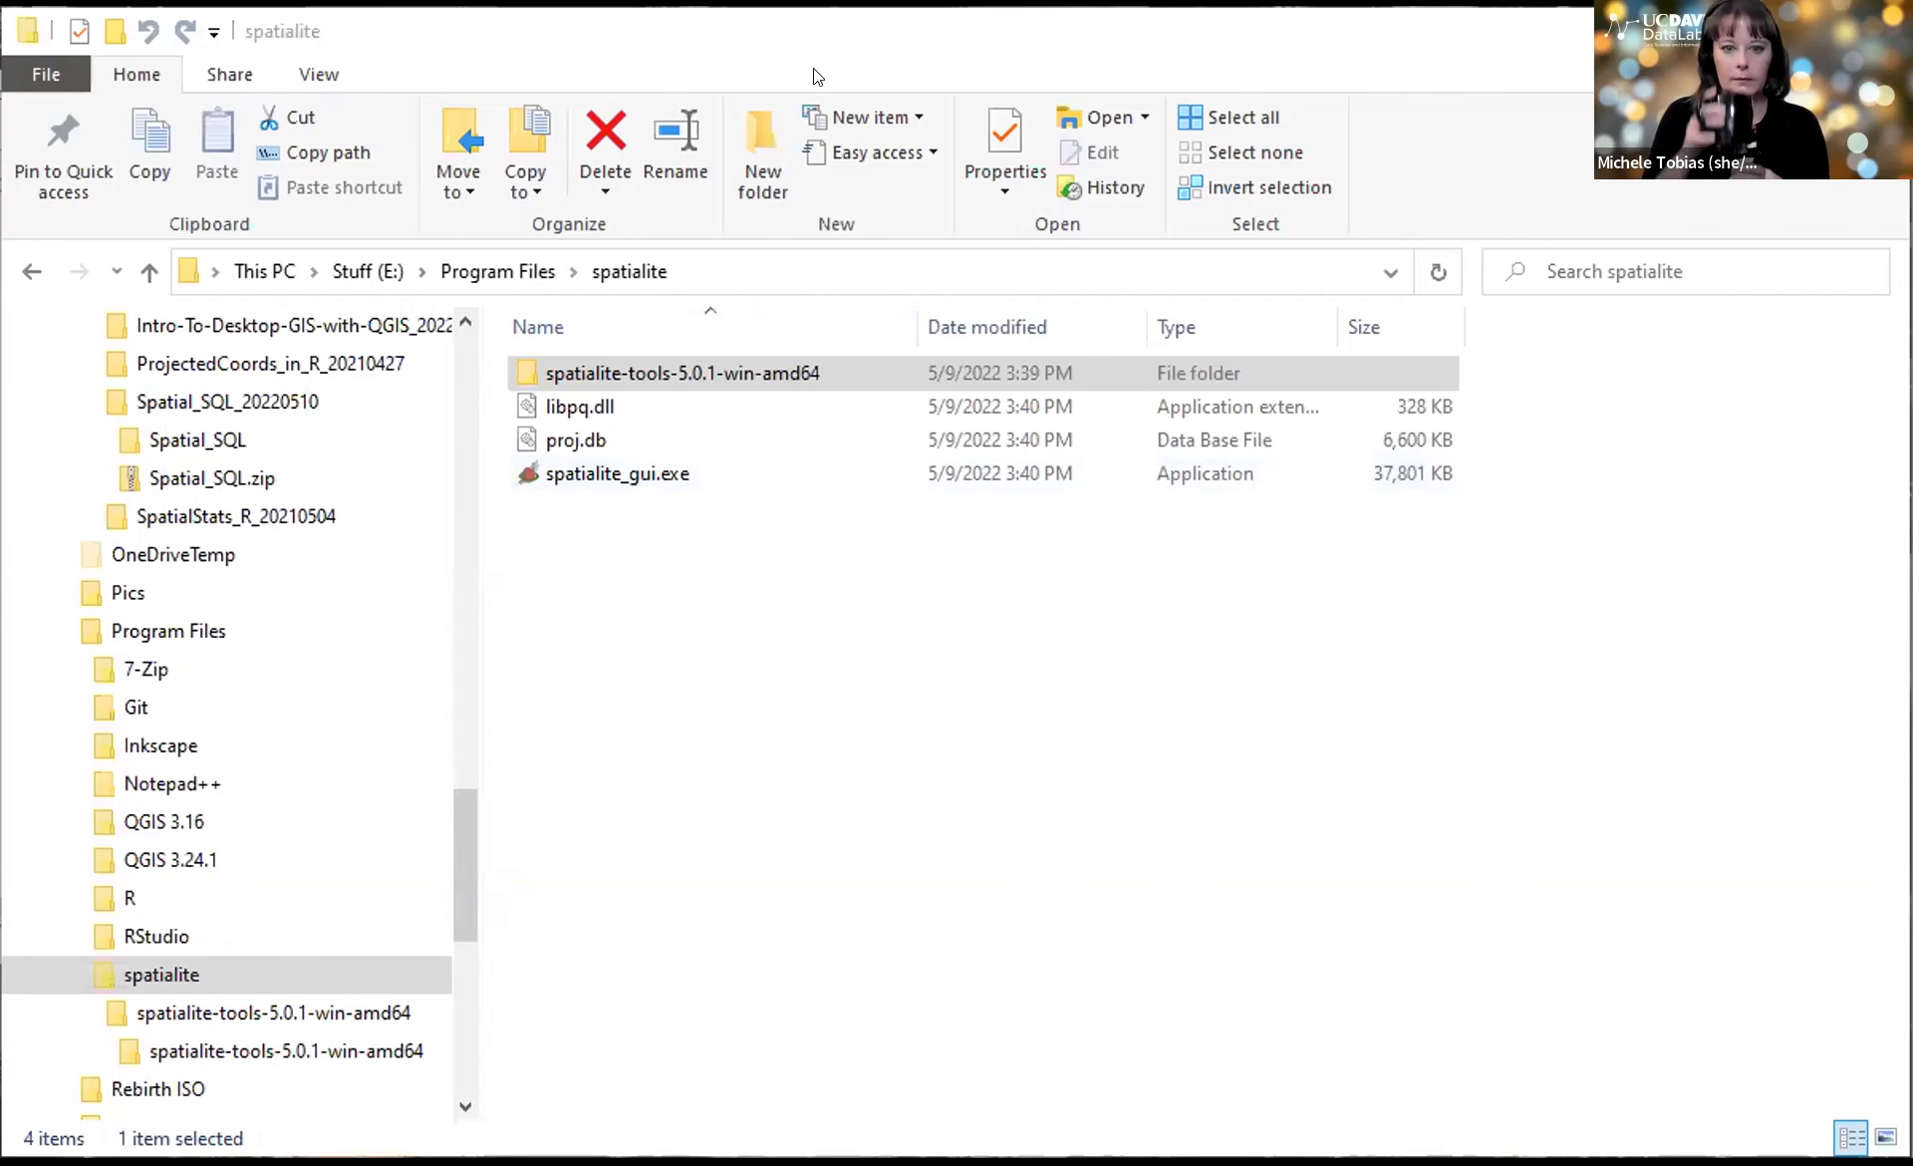
{"action": "key", "text": "alt+Tab"}
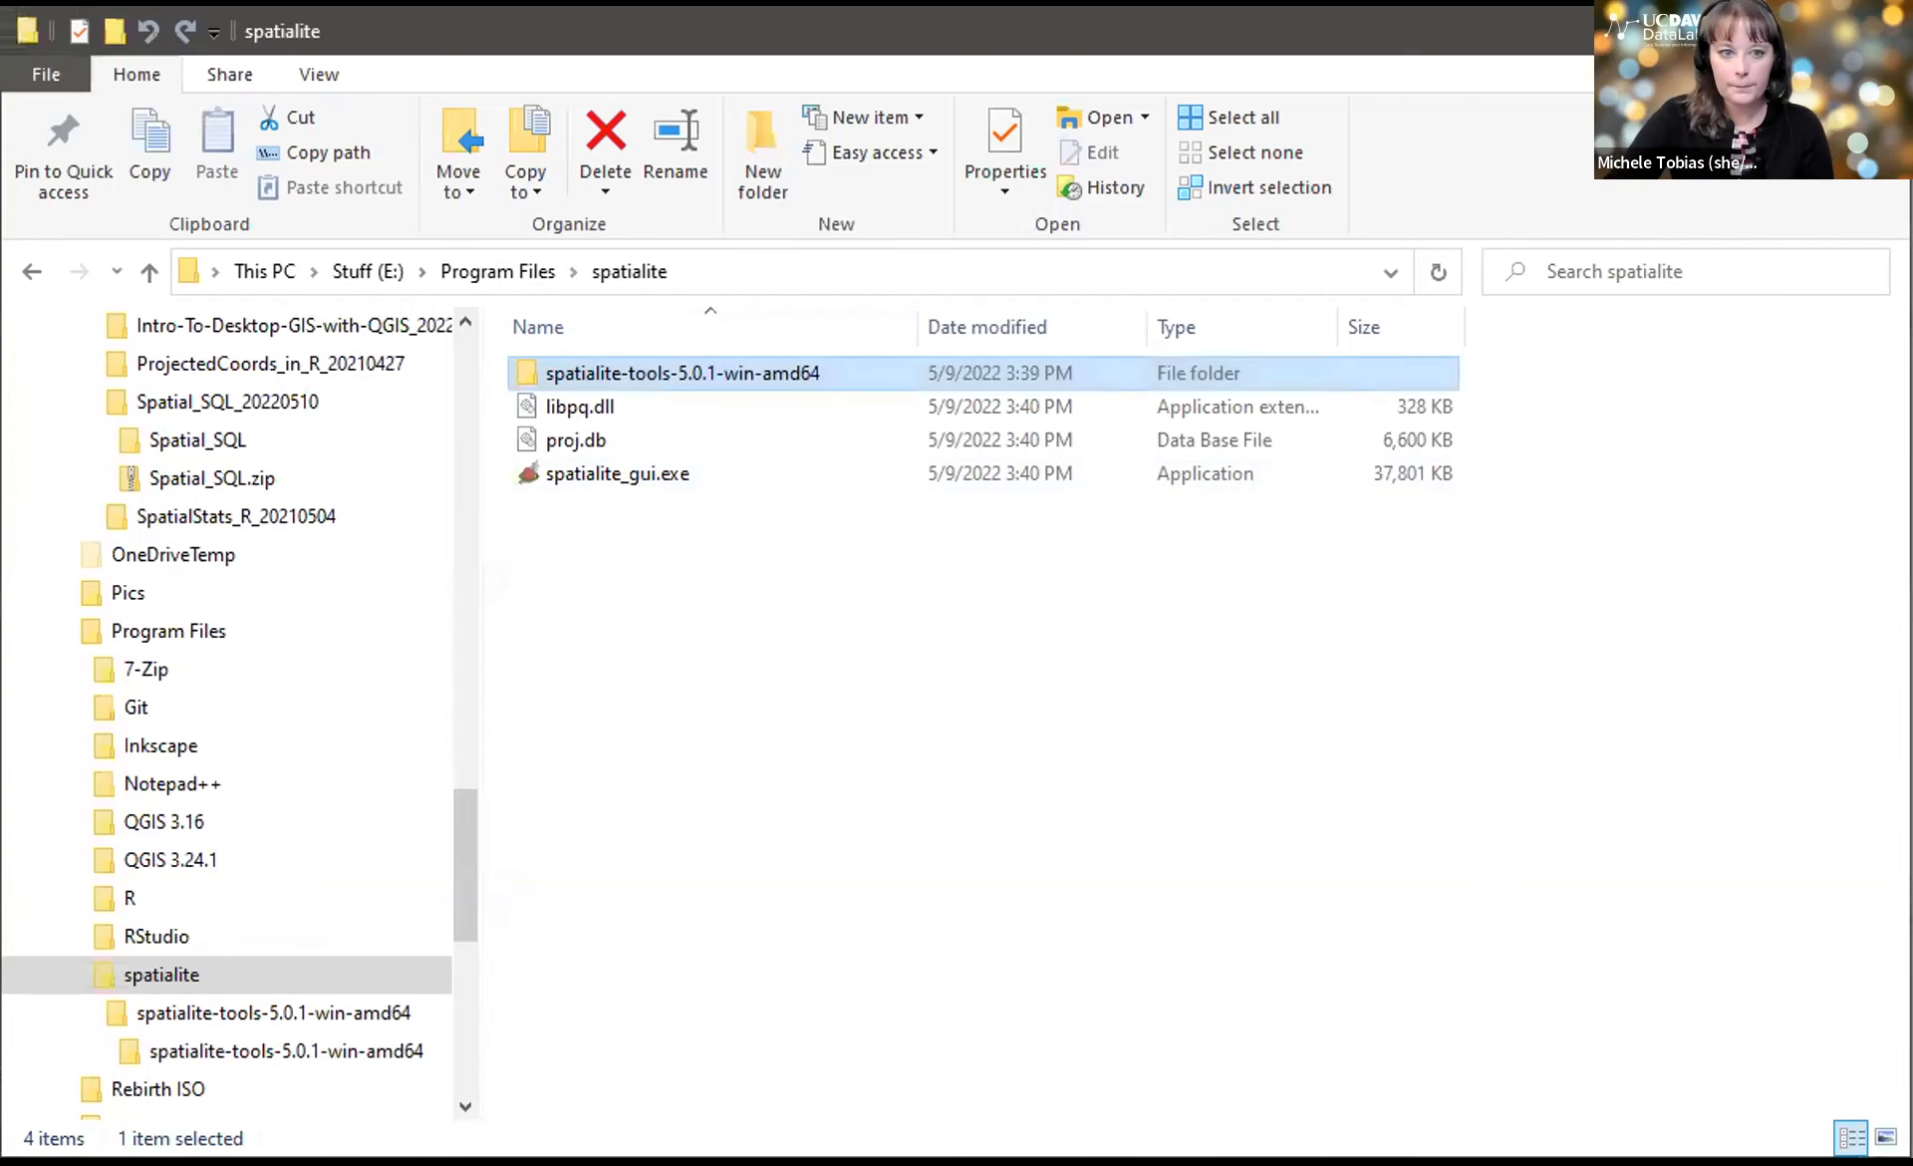
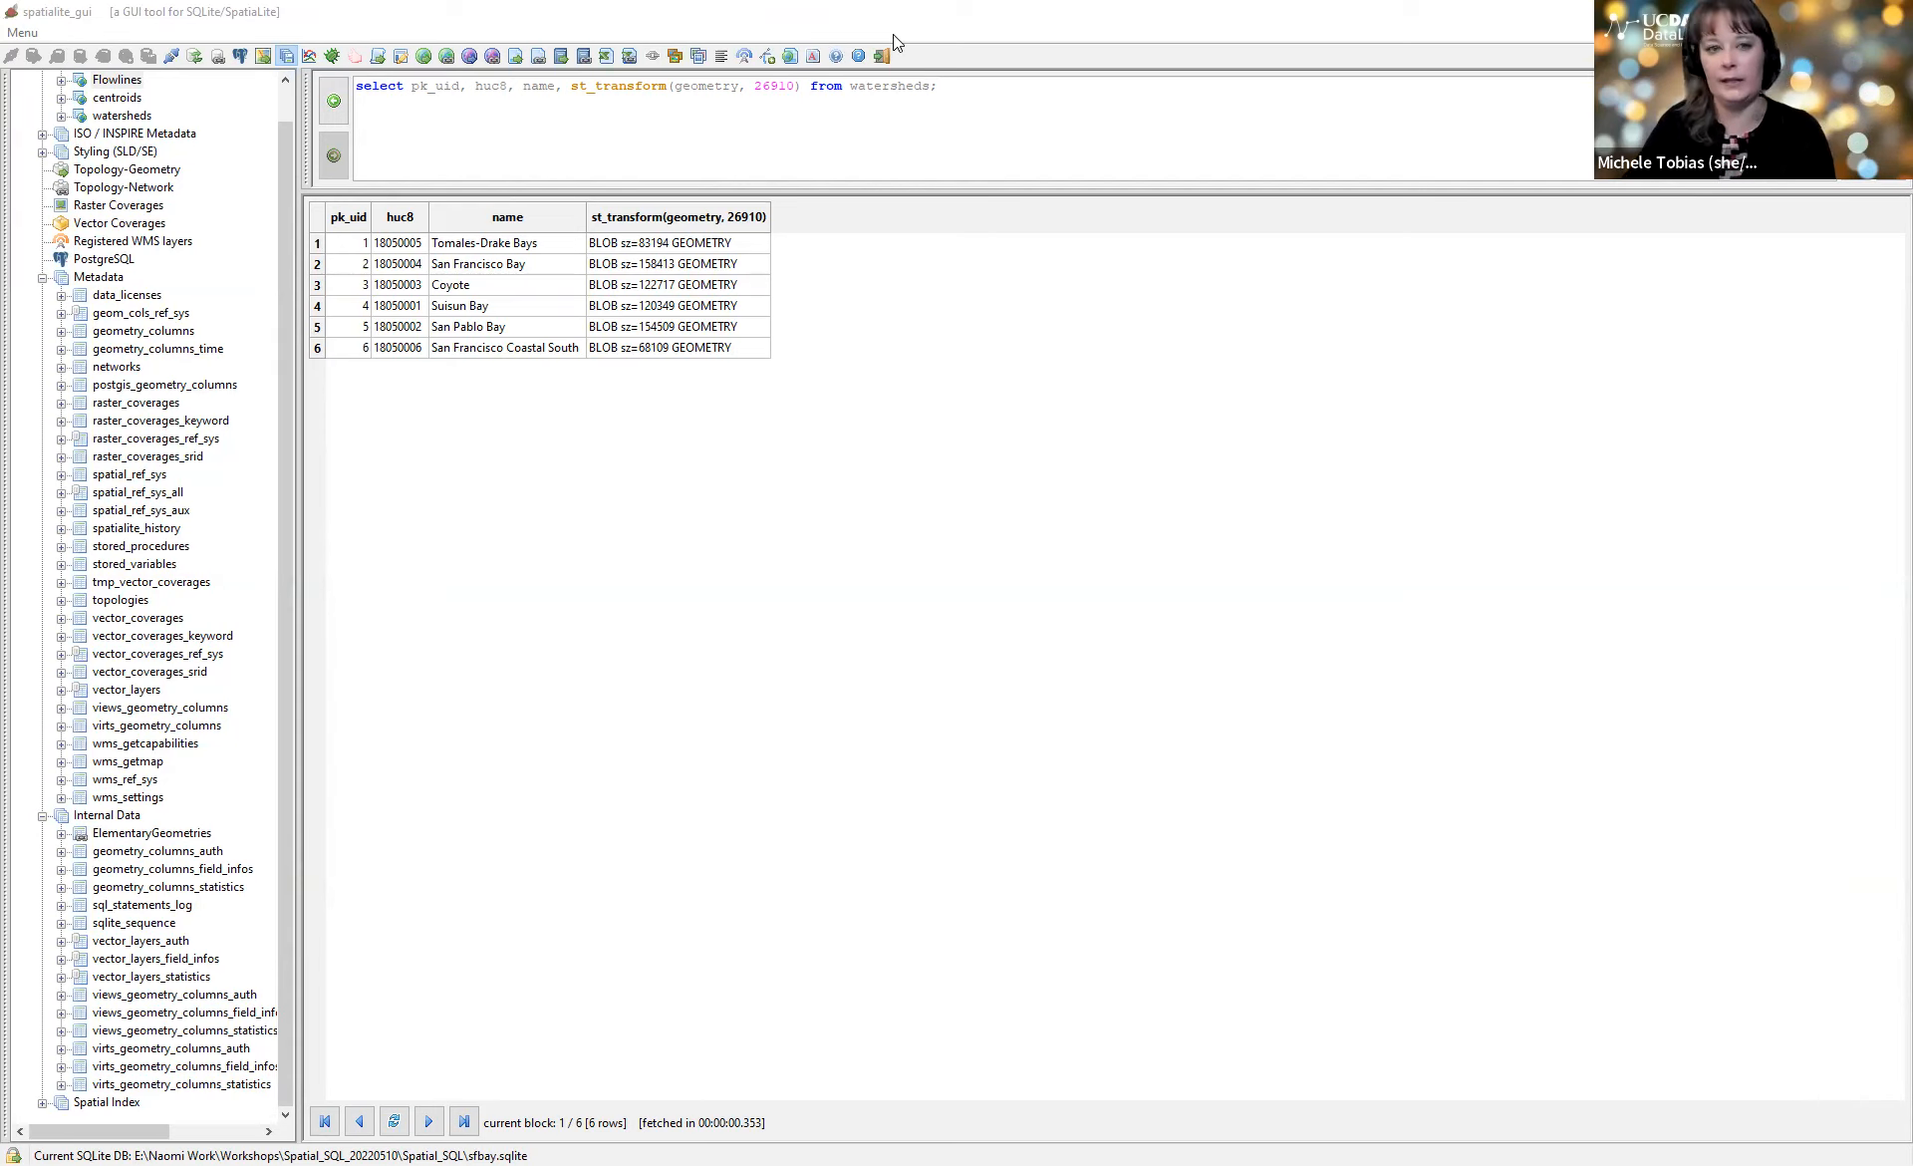
{"action": "left_click", "coordinate": [25, 34]}
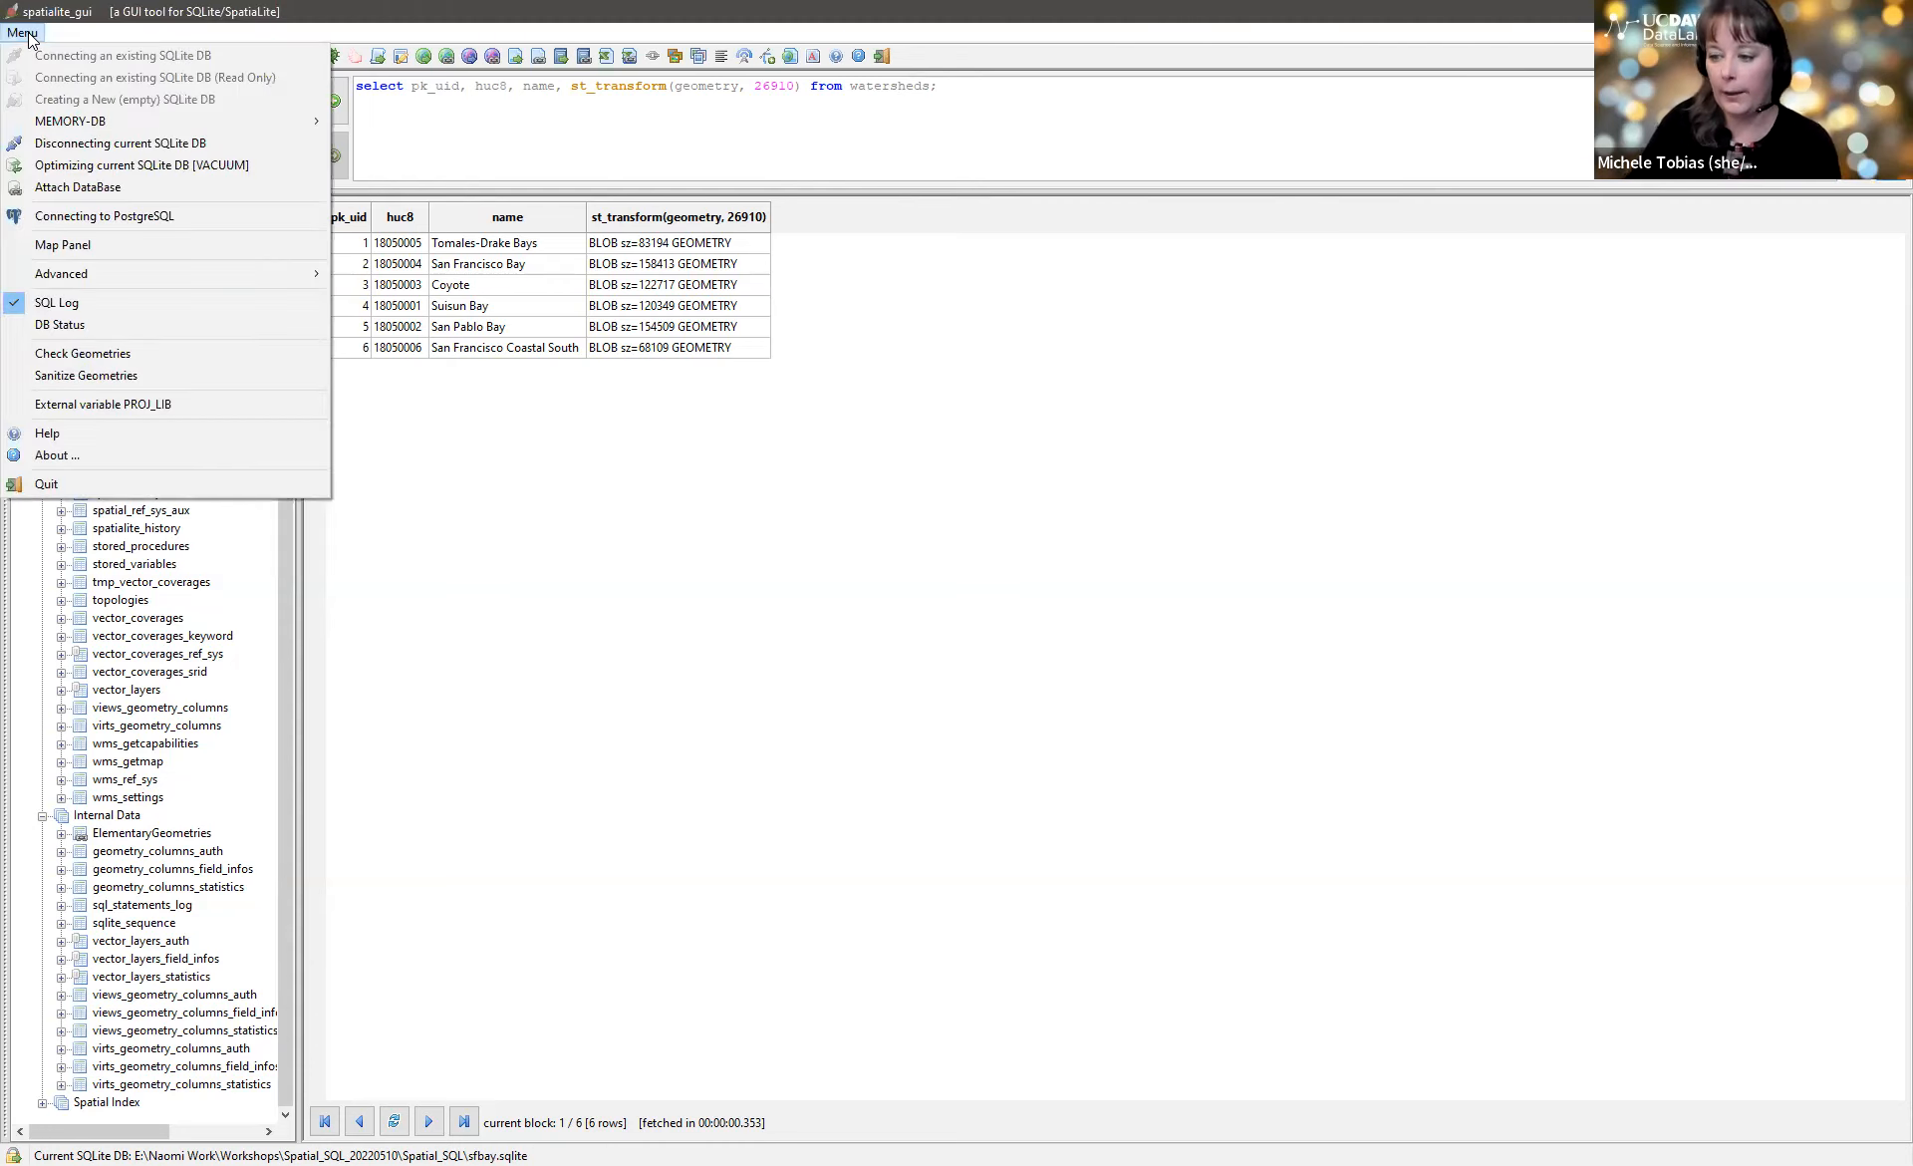
{"action": "left_click", "coordinate": [28, 36]}
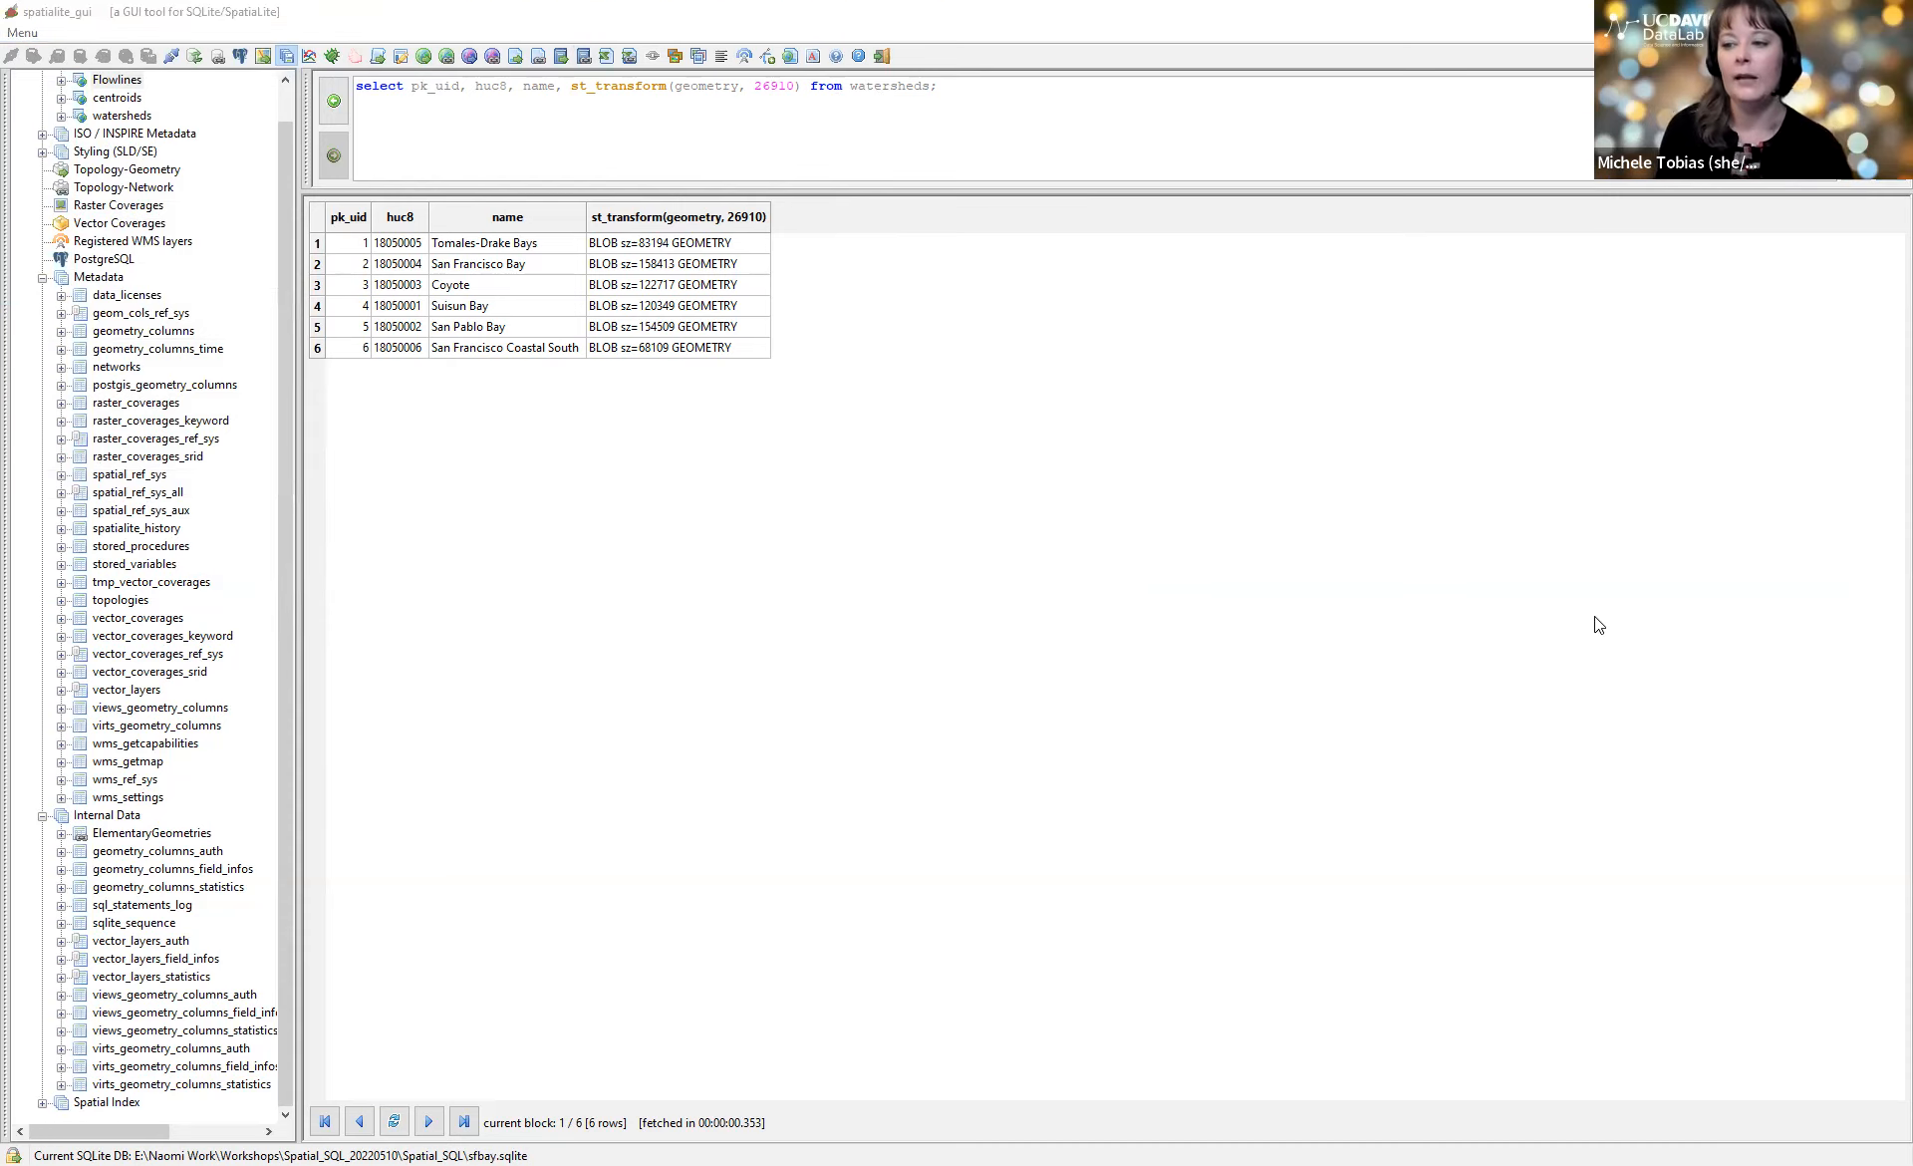
Step: Replace the query with CREATE TABLE watersheds_utm_10n AS SELECT pk_uid, huc8, name, ST_Transform(geometry, 26910) AS geometry FROM watersheds; and run it
{"action": "left_click", "coordinate": [952, 86]}
{"action": "left_click_drag", "start_coordinate": [952, 86], "coordinate": [349, 86]}
{"action": "type", "text": "CREATE TABLE watersheds_utm_10n AS SELECT pk_uid, huc8, name, ST_Transform(geometry, 26910) AS geometry FROM watersheds;"}
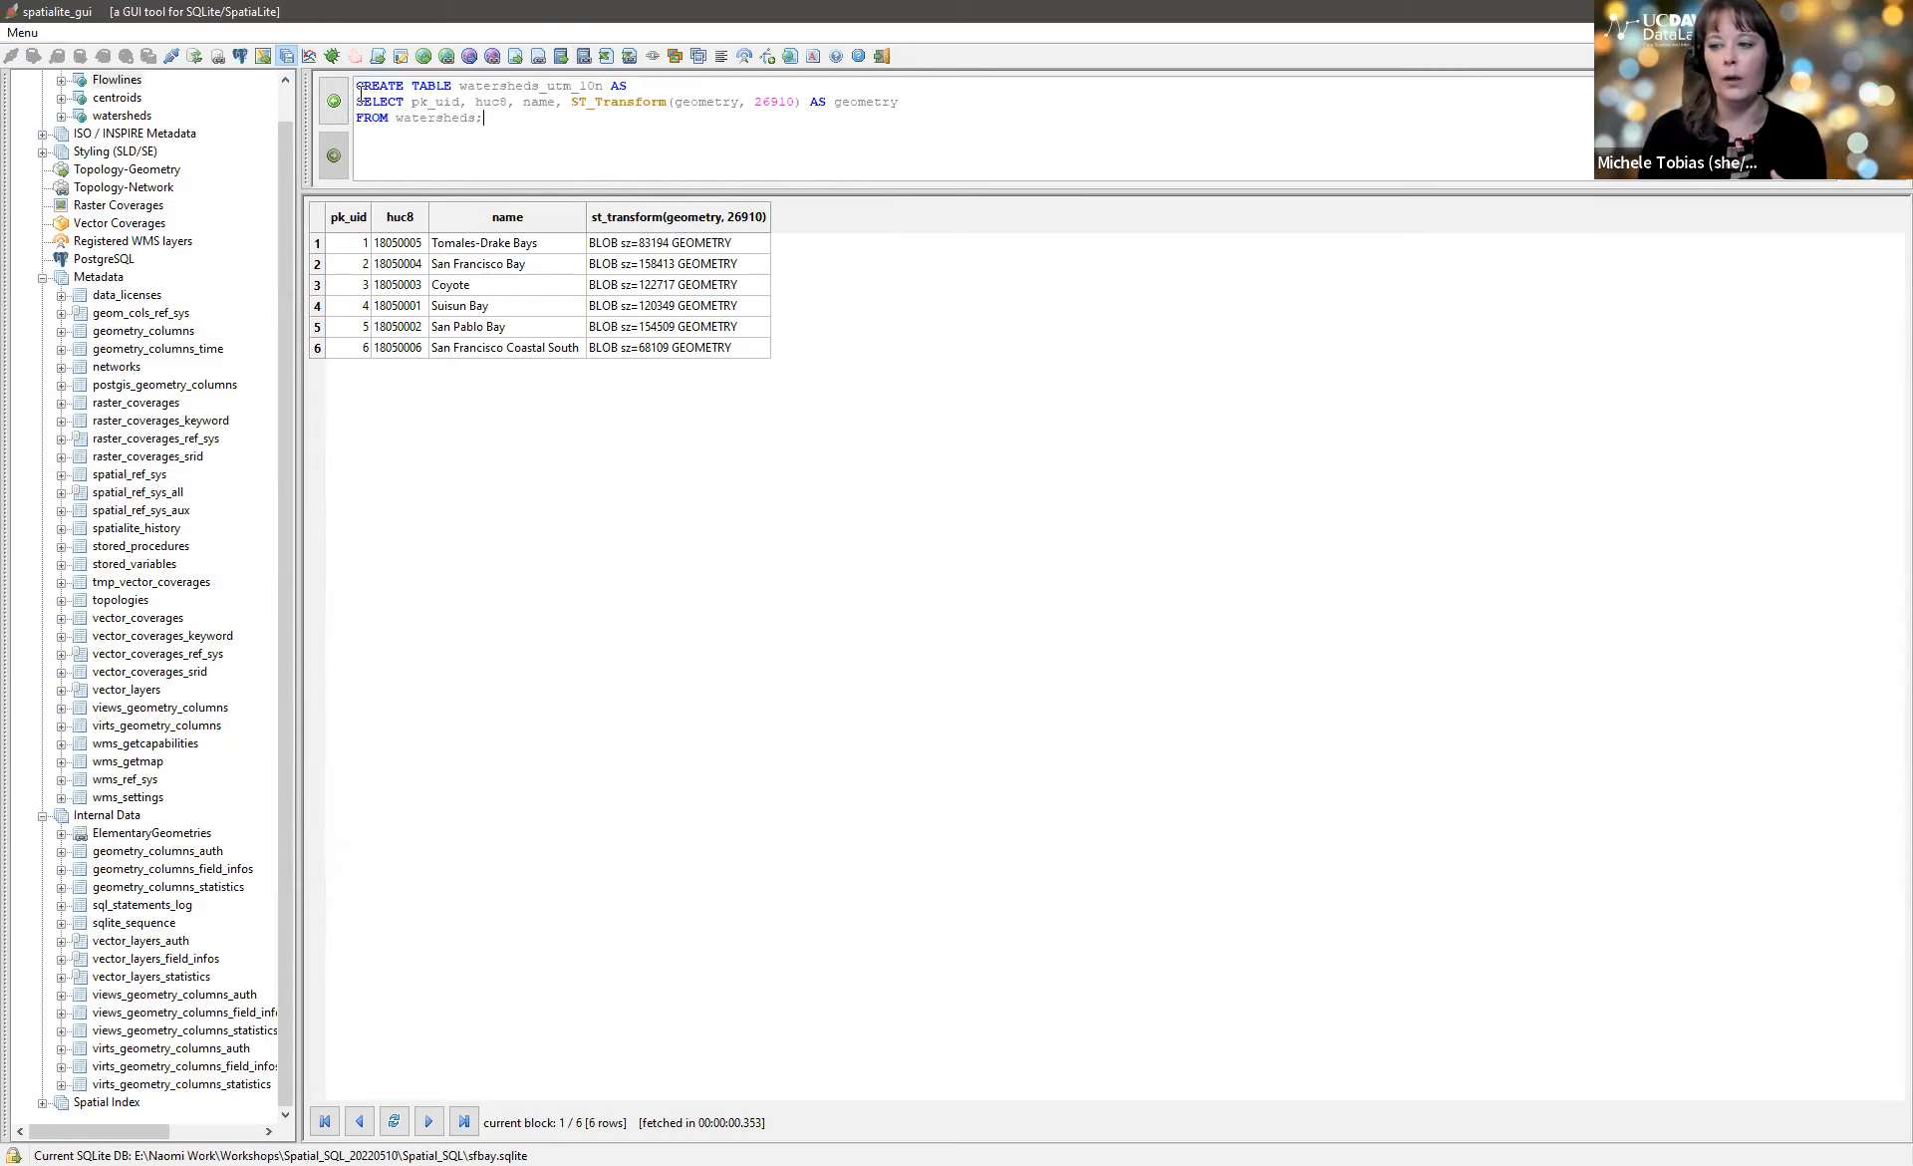
{"action": "left_click_drag", "start_coordinate": [460, 86], "coordinate": [606, 88]}
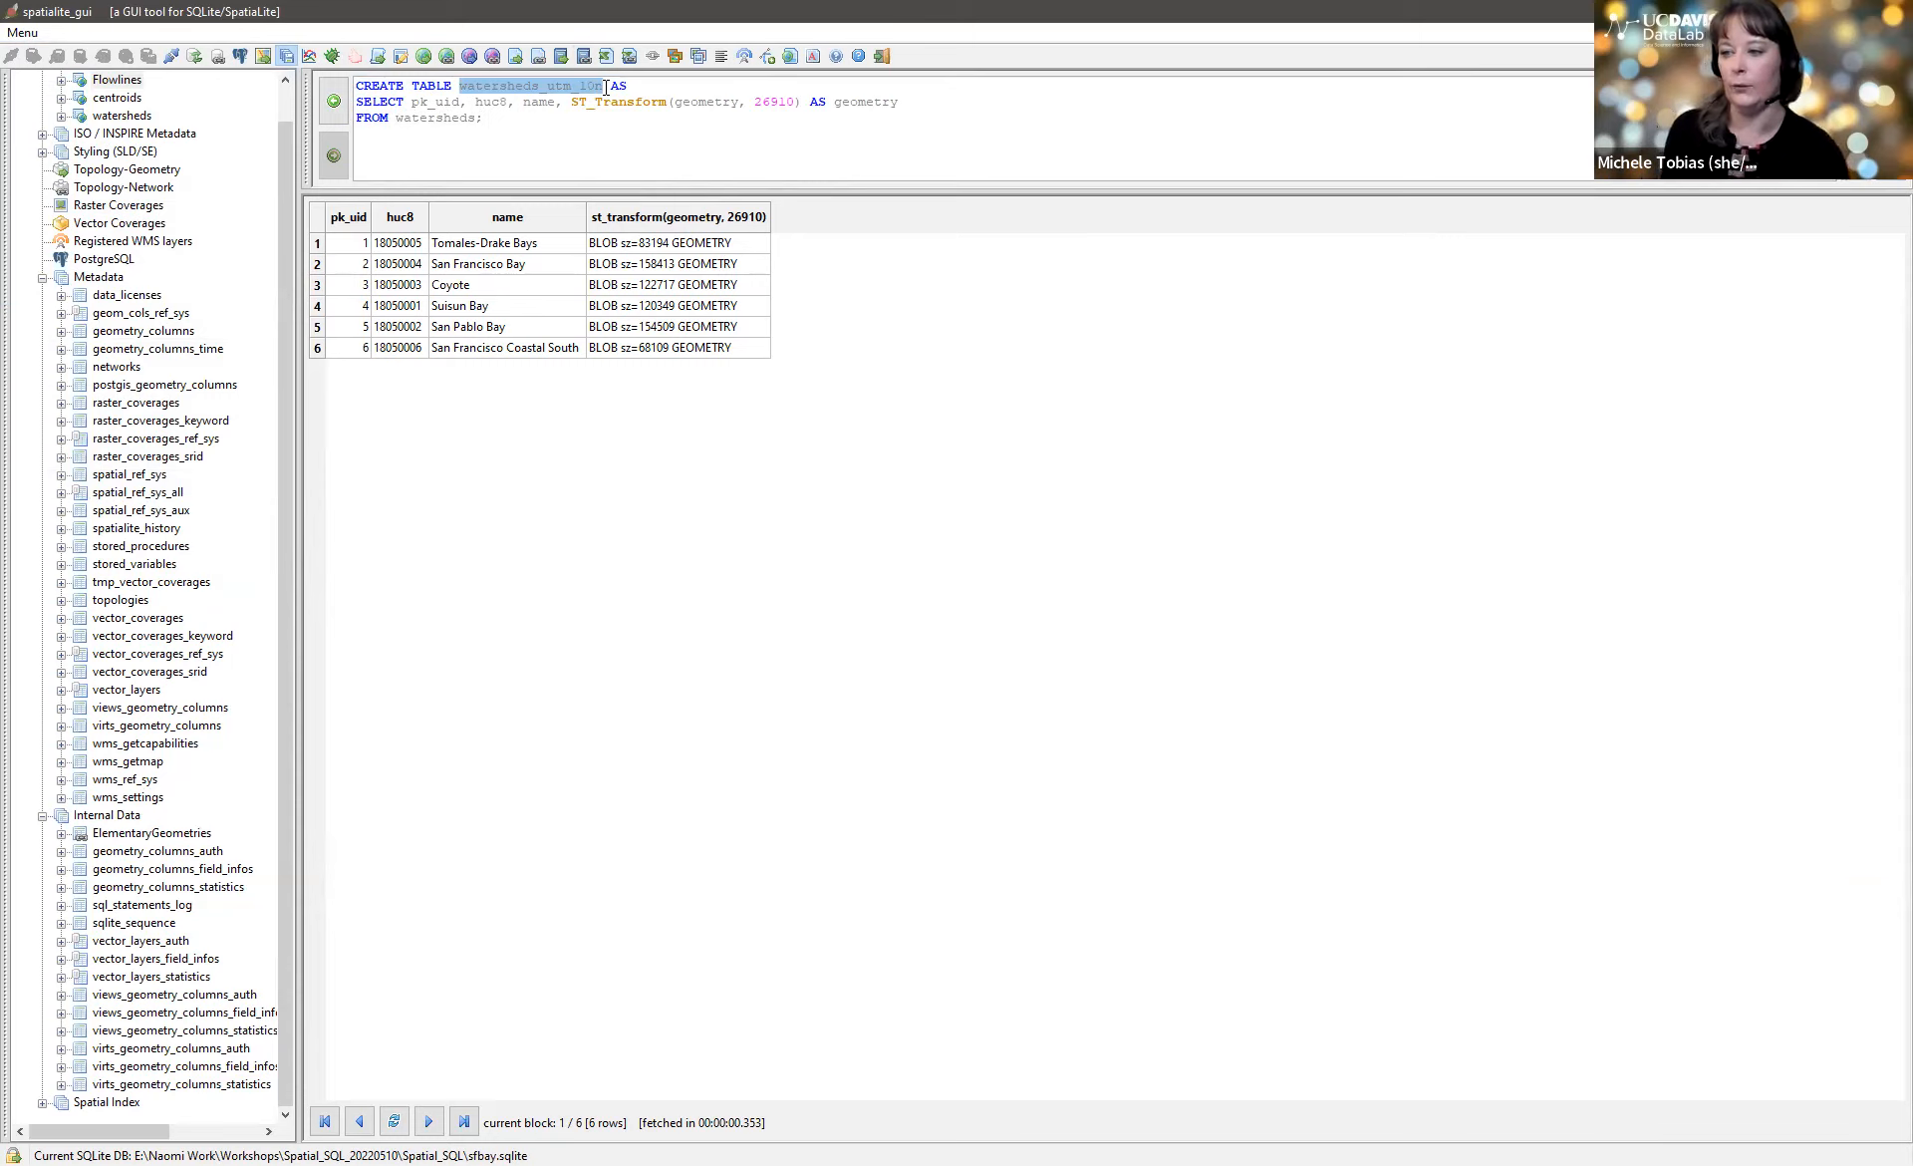
{"action": "left_click_drag", "start_coordinate": [611, 86], "coordinate": [636, 85]}
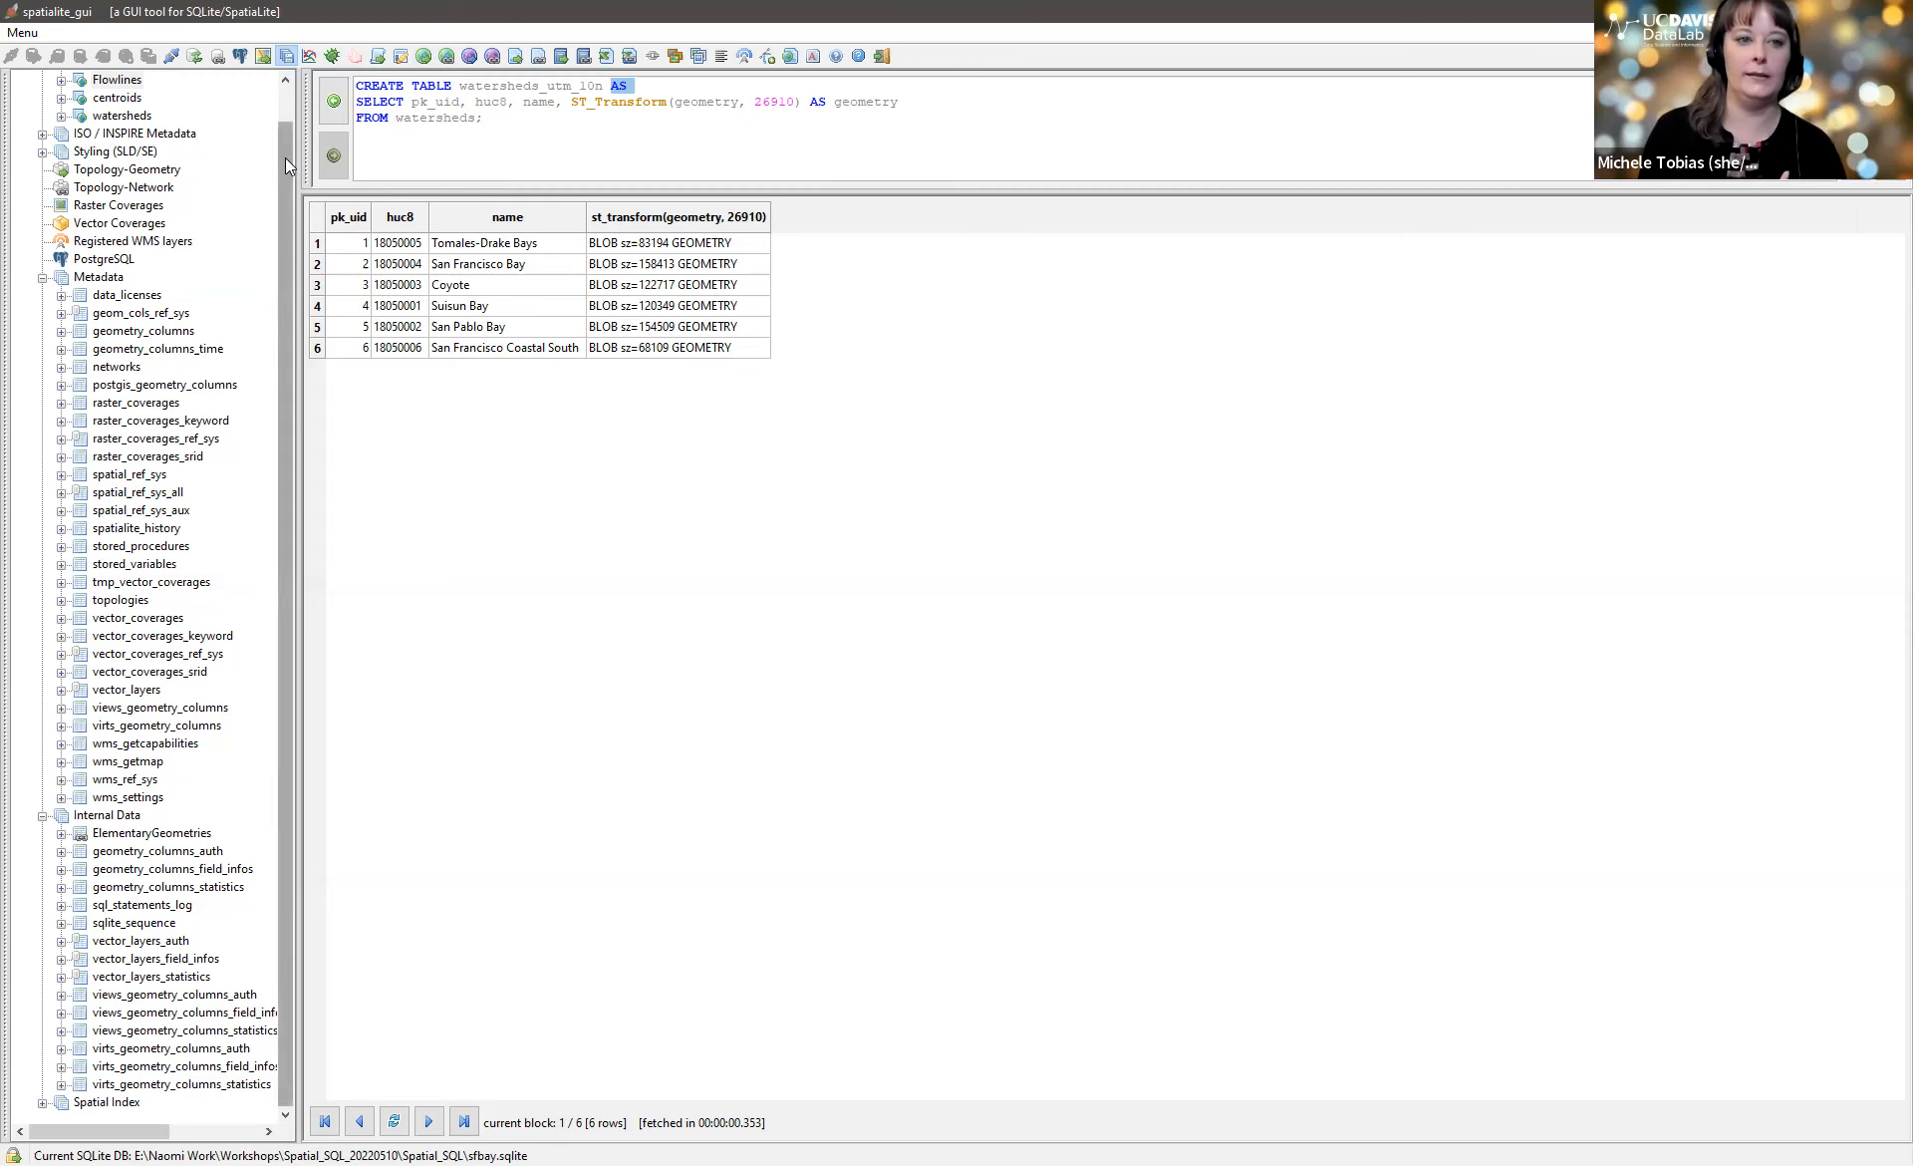
{"action": "scroll", "coordinate": [287, 157], "scroll_direction": "up", "scroll_amount": 1}
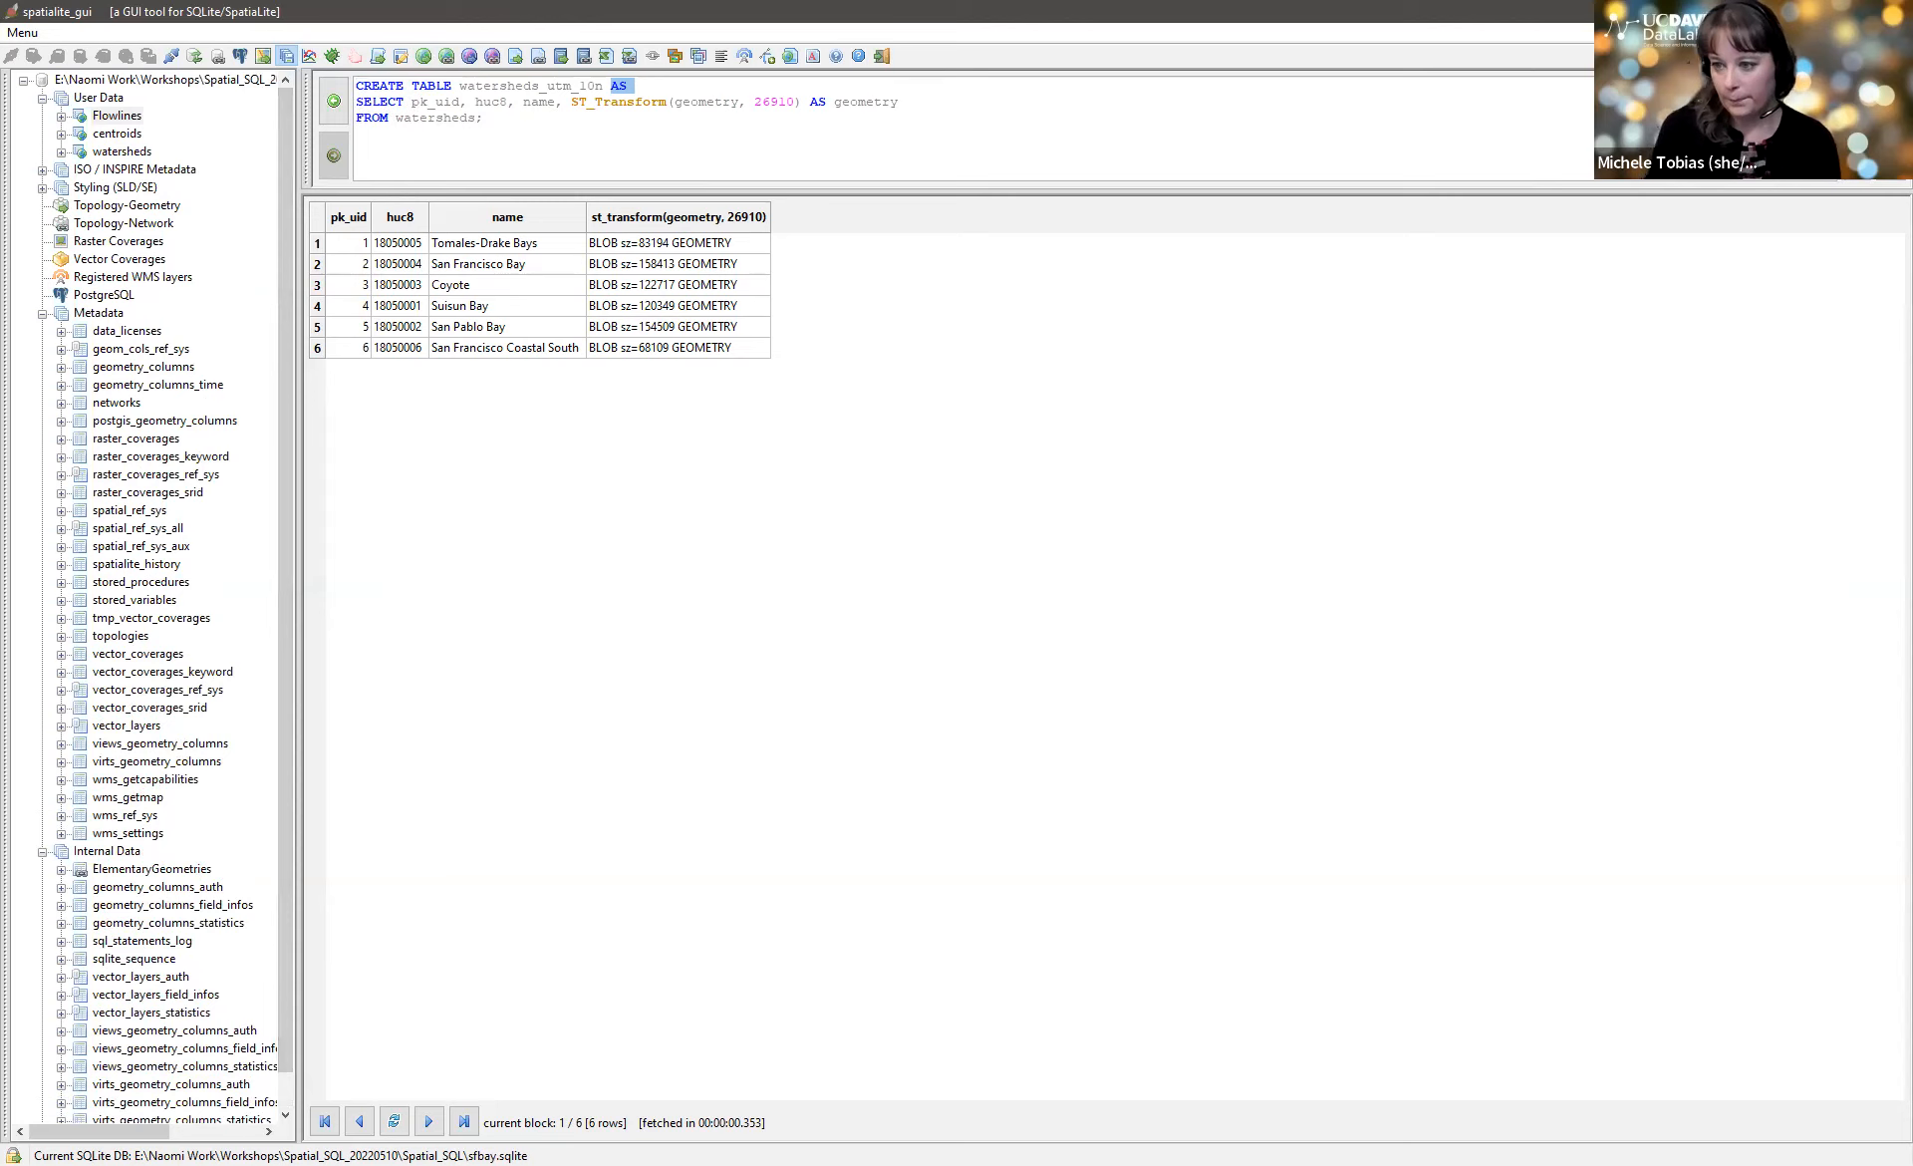
{"action": "left_click", "coordinate": [333, 101]}
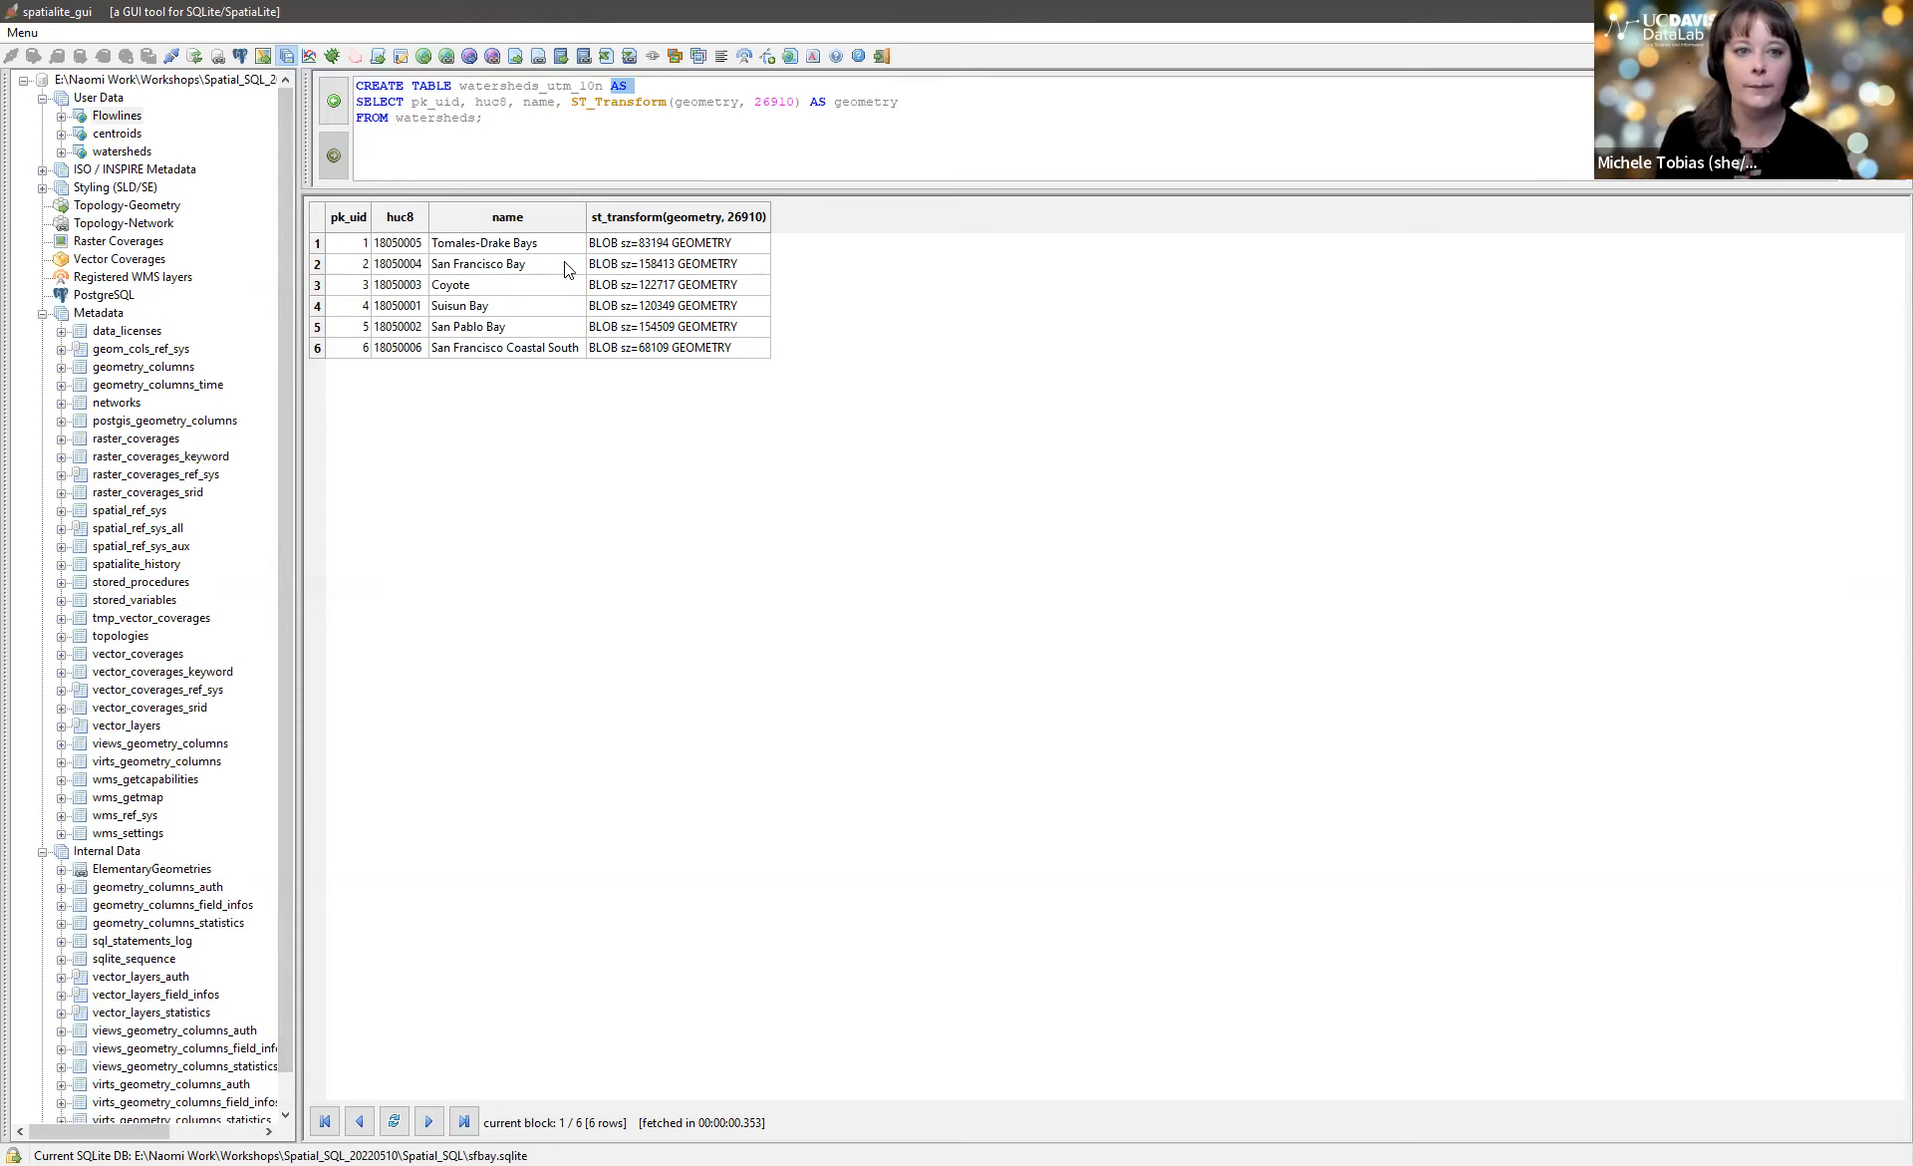
Step: Refresh the User Data table list and select the watersheds_utm_10n table
{"action": "right_click", "coordinate": [98, 96]}
{"action": "left_click", "coordinate": [130, 133]}
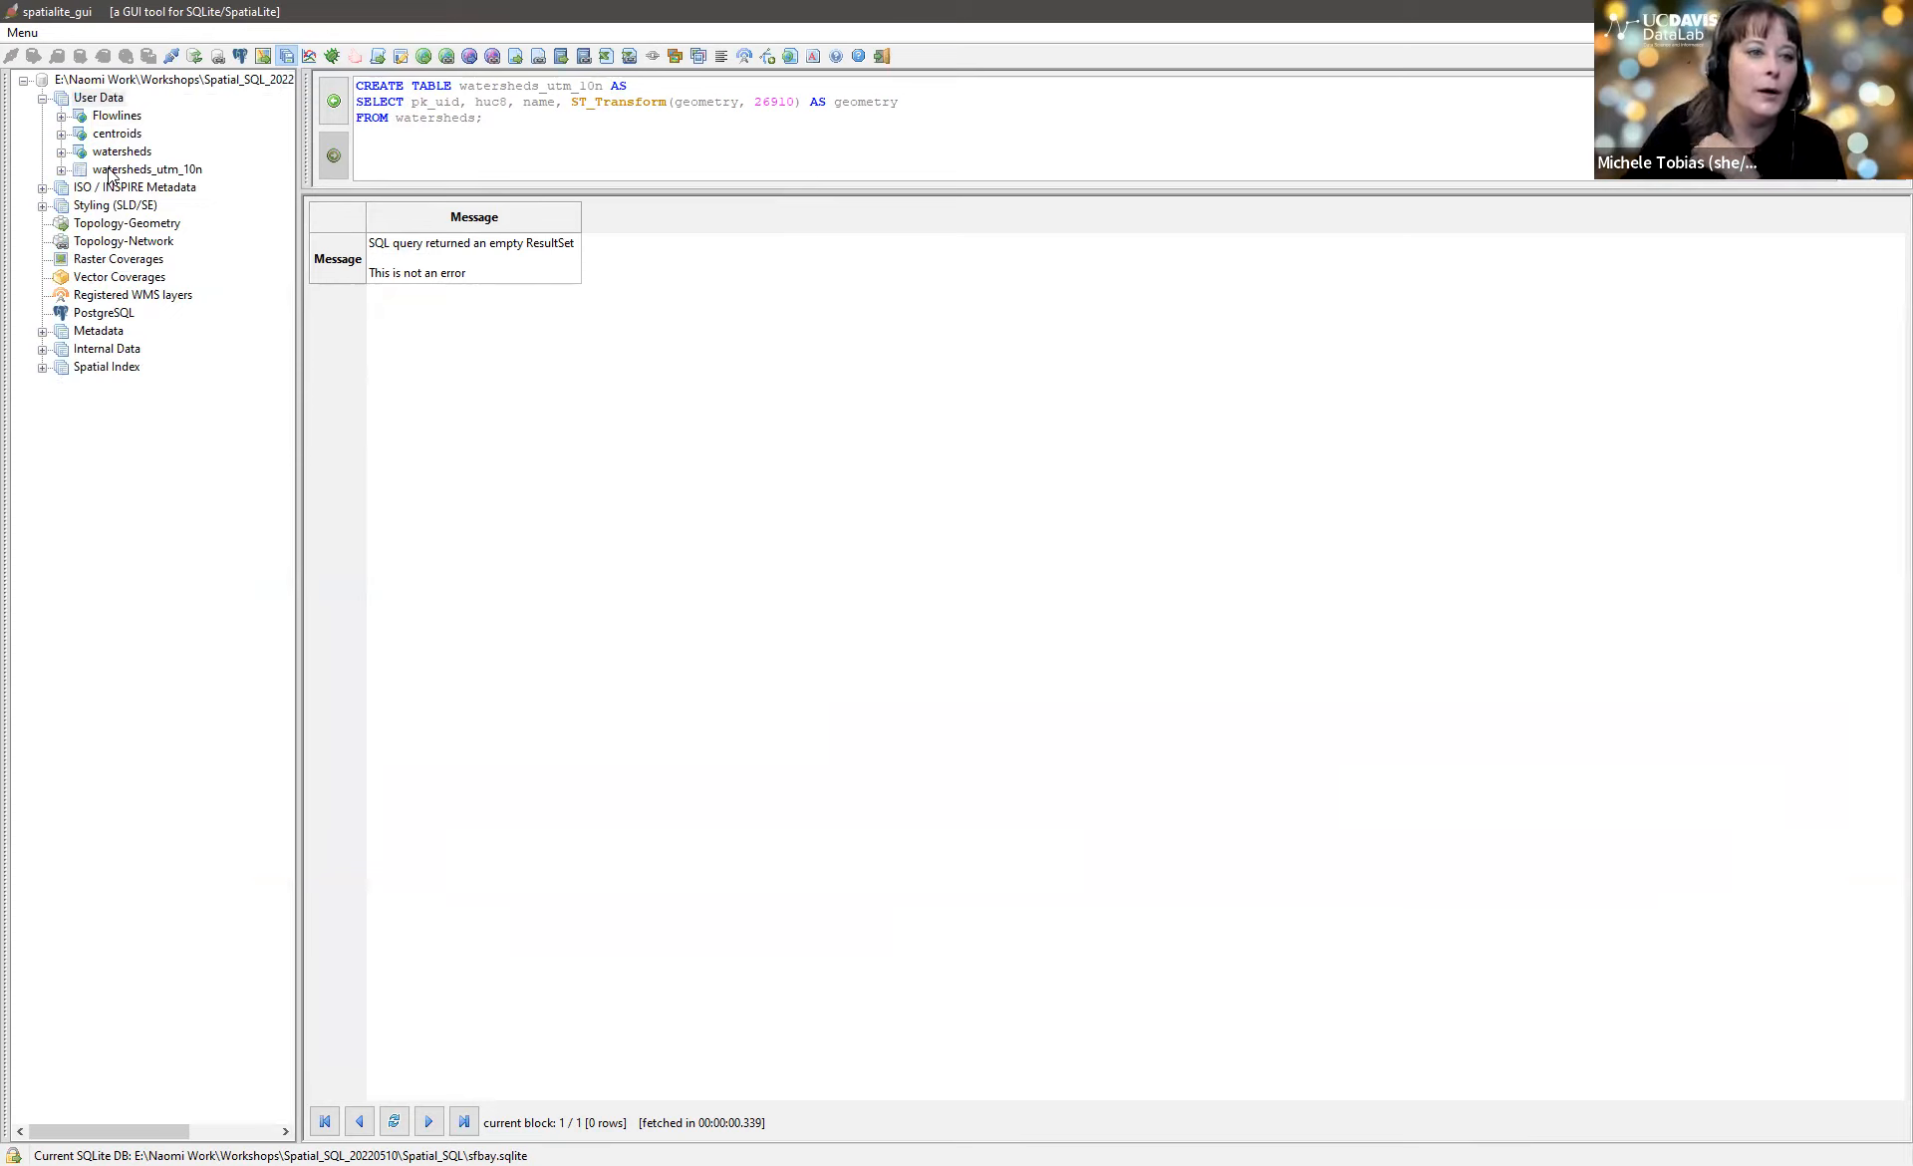
{"action": "left_click", "coordinate": [111, 172]}
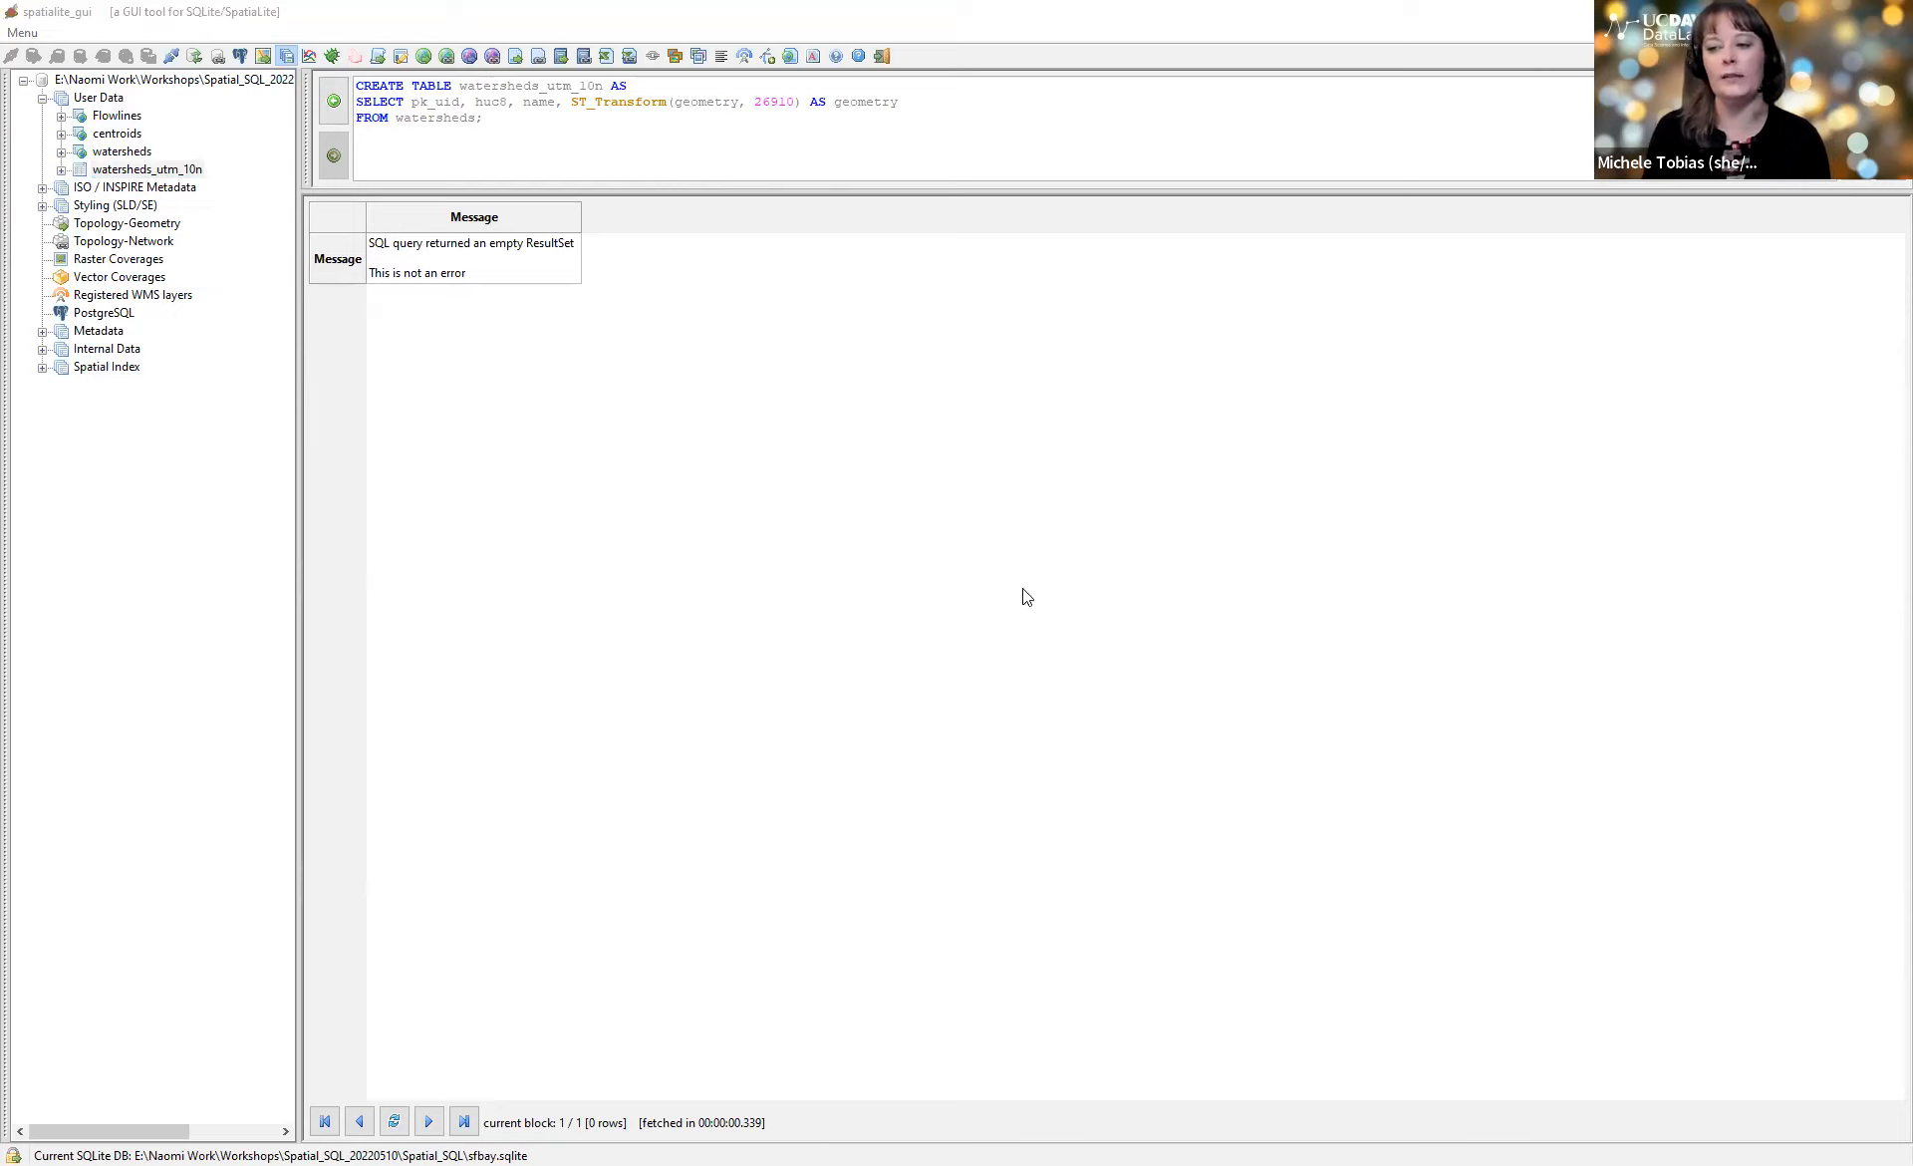
Step: Replace the statement with SELECT RecoverGeometryColumn('watersheds_utm_10n', 'geometry', 26910, 'MULTIPOLYGON', 'XY'); and run it
{"action": "left_click", "coordinate": [623, 87]}
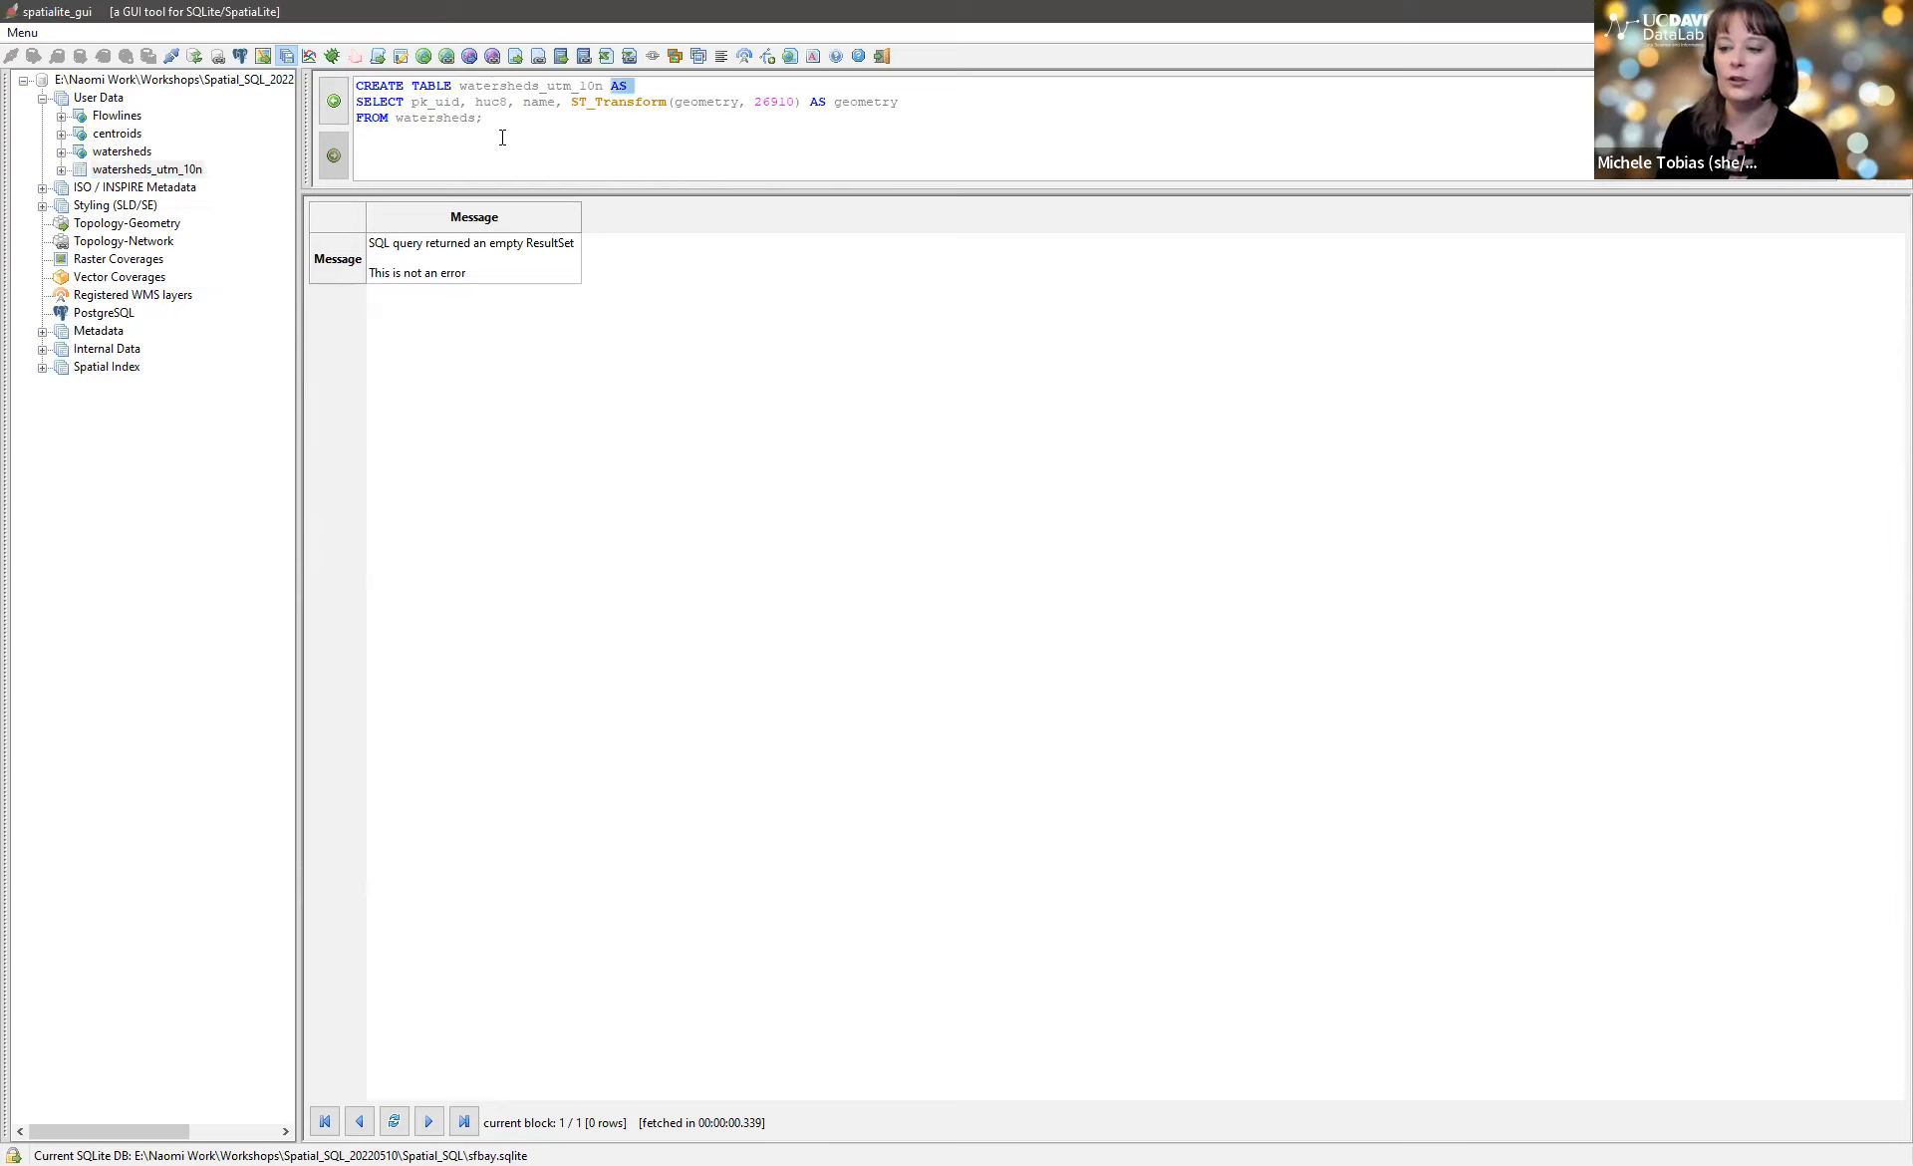
{"action": "left_click_drag", "start_coordinate": [487, 118], "coordinate": [350, 82]}
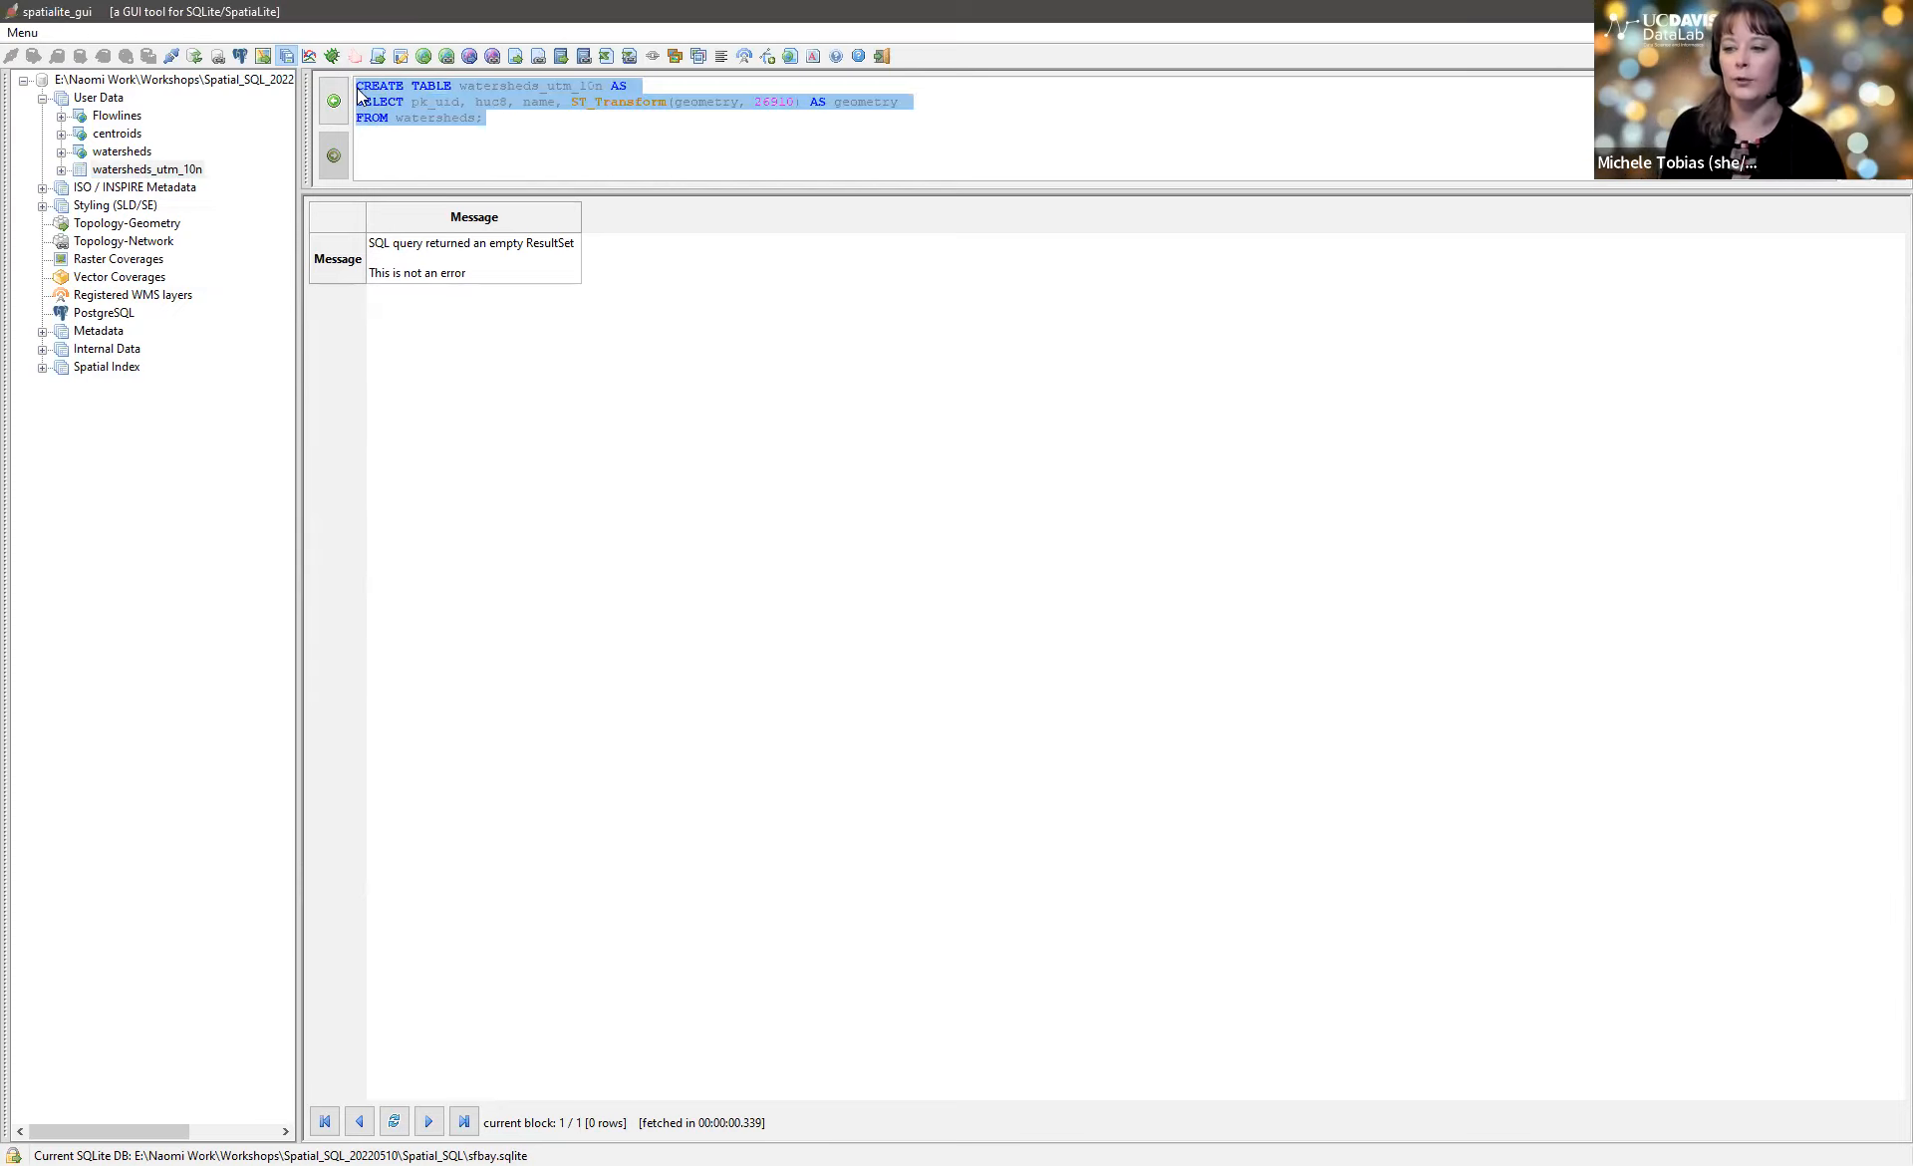
{"action": "type", "text": "SELECT RecoverGeometryColumn('watersheds_utm_10n', 'geometry', 26910, 'MULTIPOLYGON', 'XY');"}
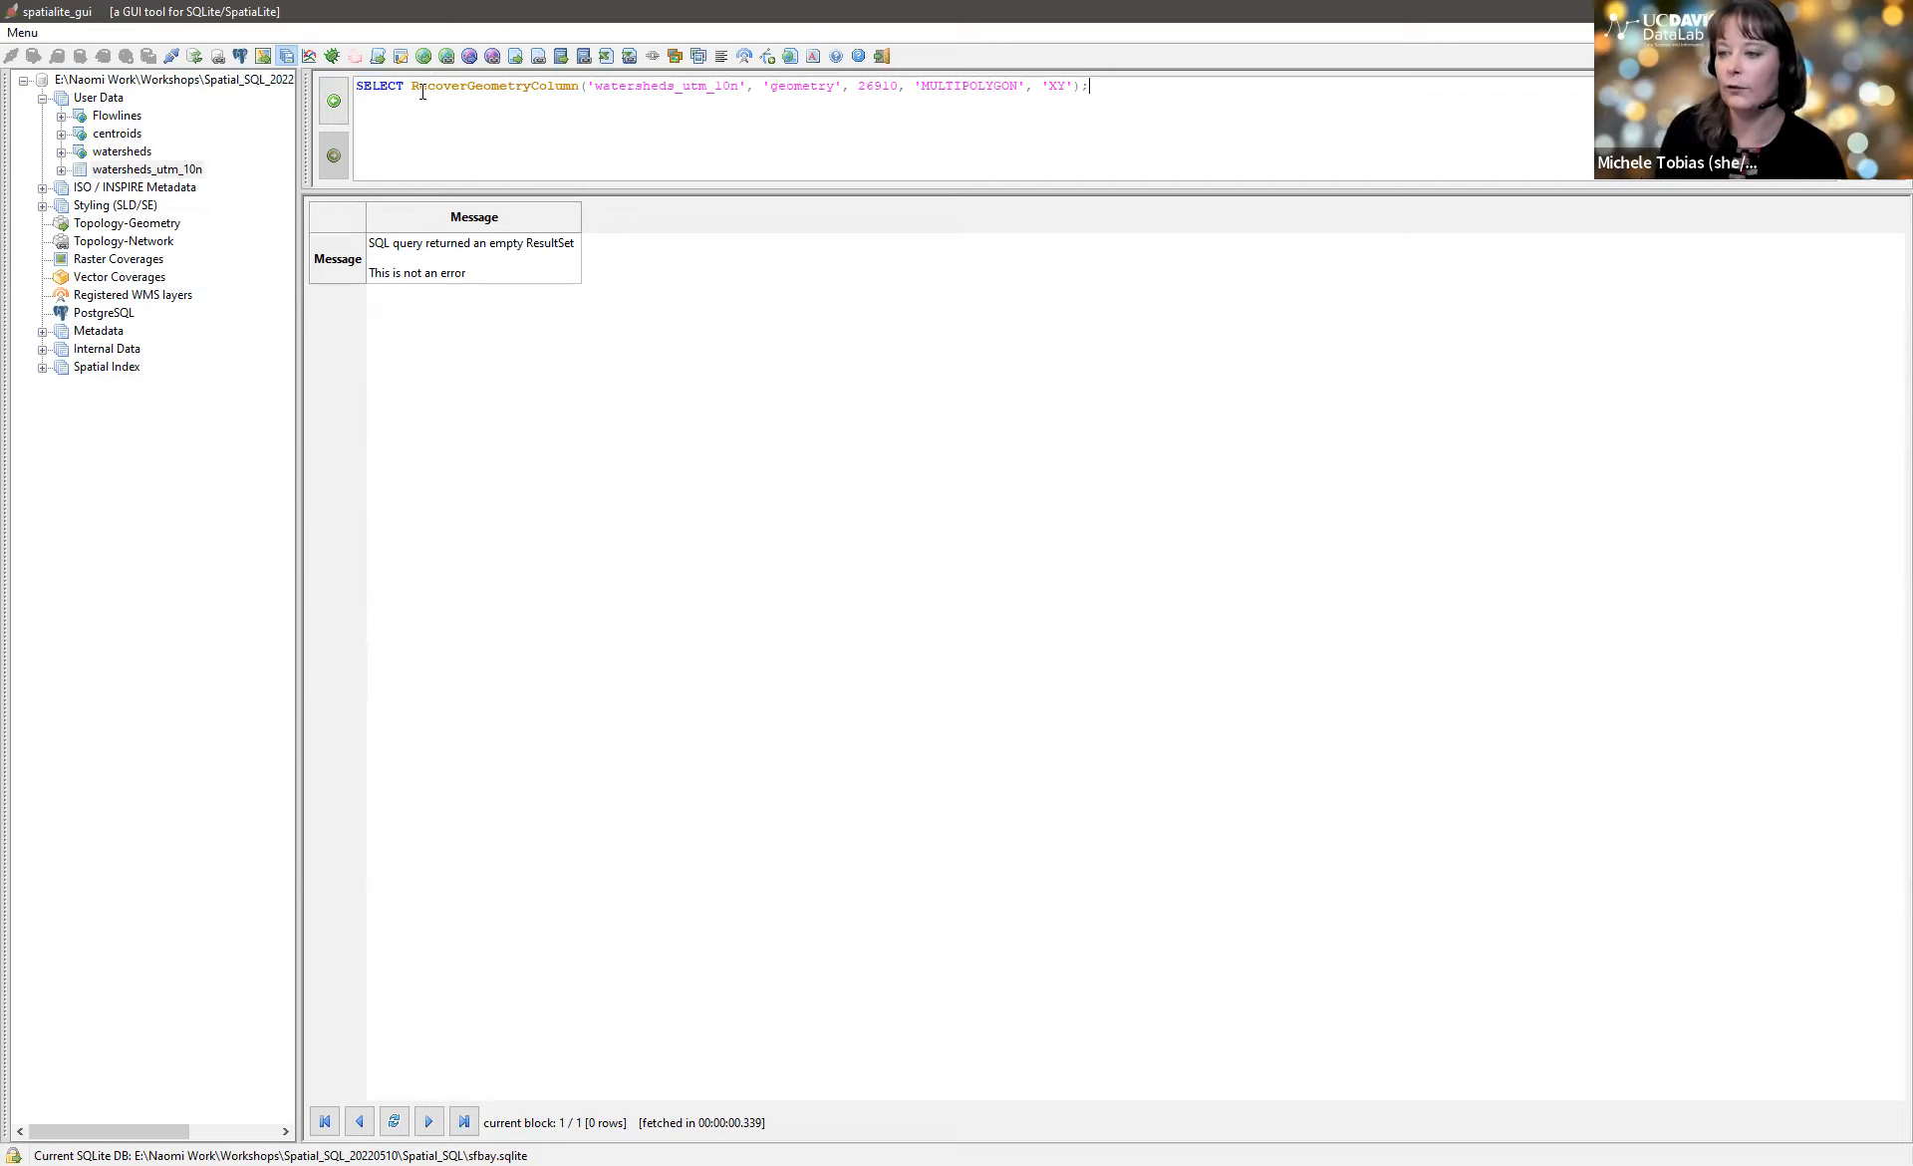
{"action": "left_click_drag", "start_coordinate": [408, 89], "coordinate": [580, 88]}
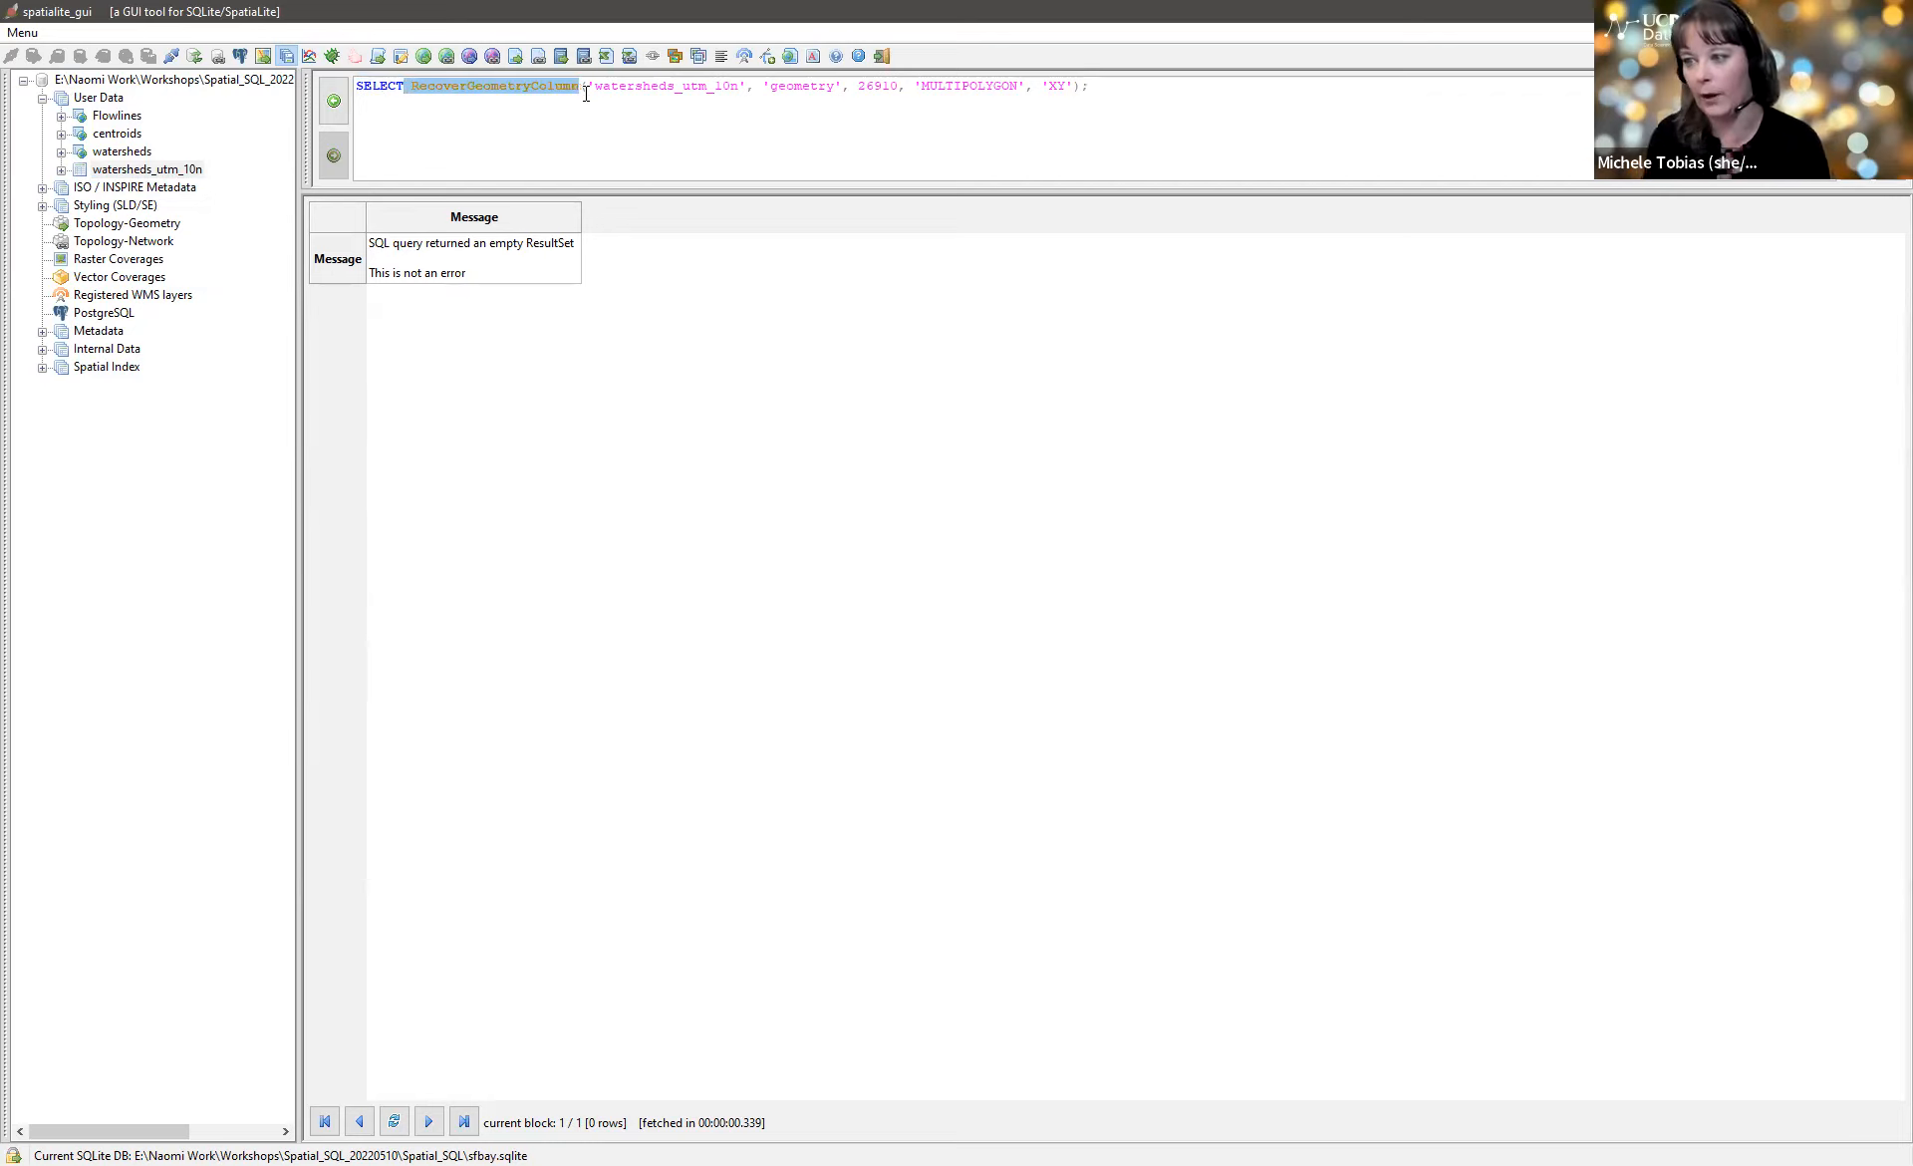
{"action": "left_click", "coordinate": [594, 86]}
{"action": "left_click_drag", "start_coordinate": [594, 85], "coordinate": [741, 88]}
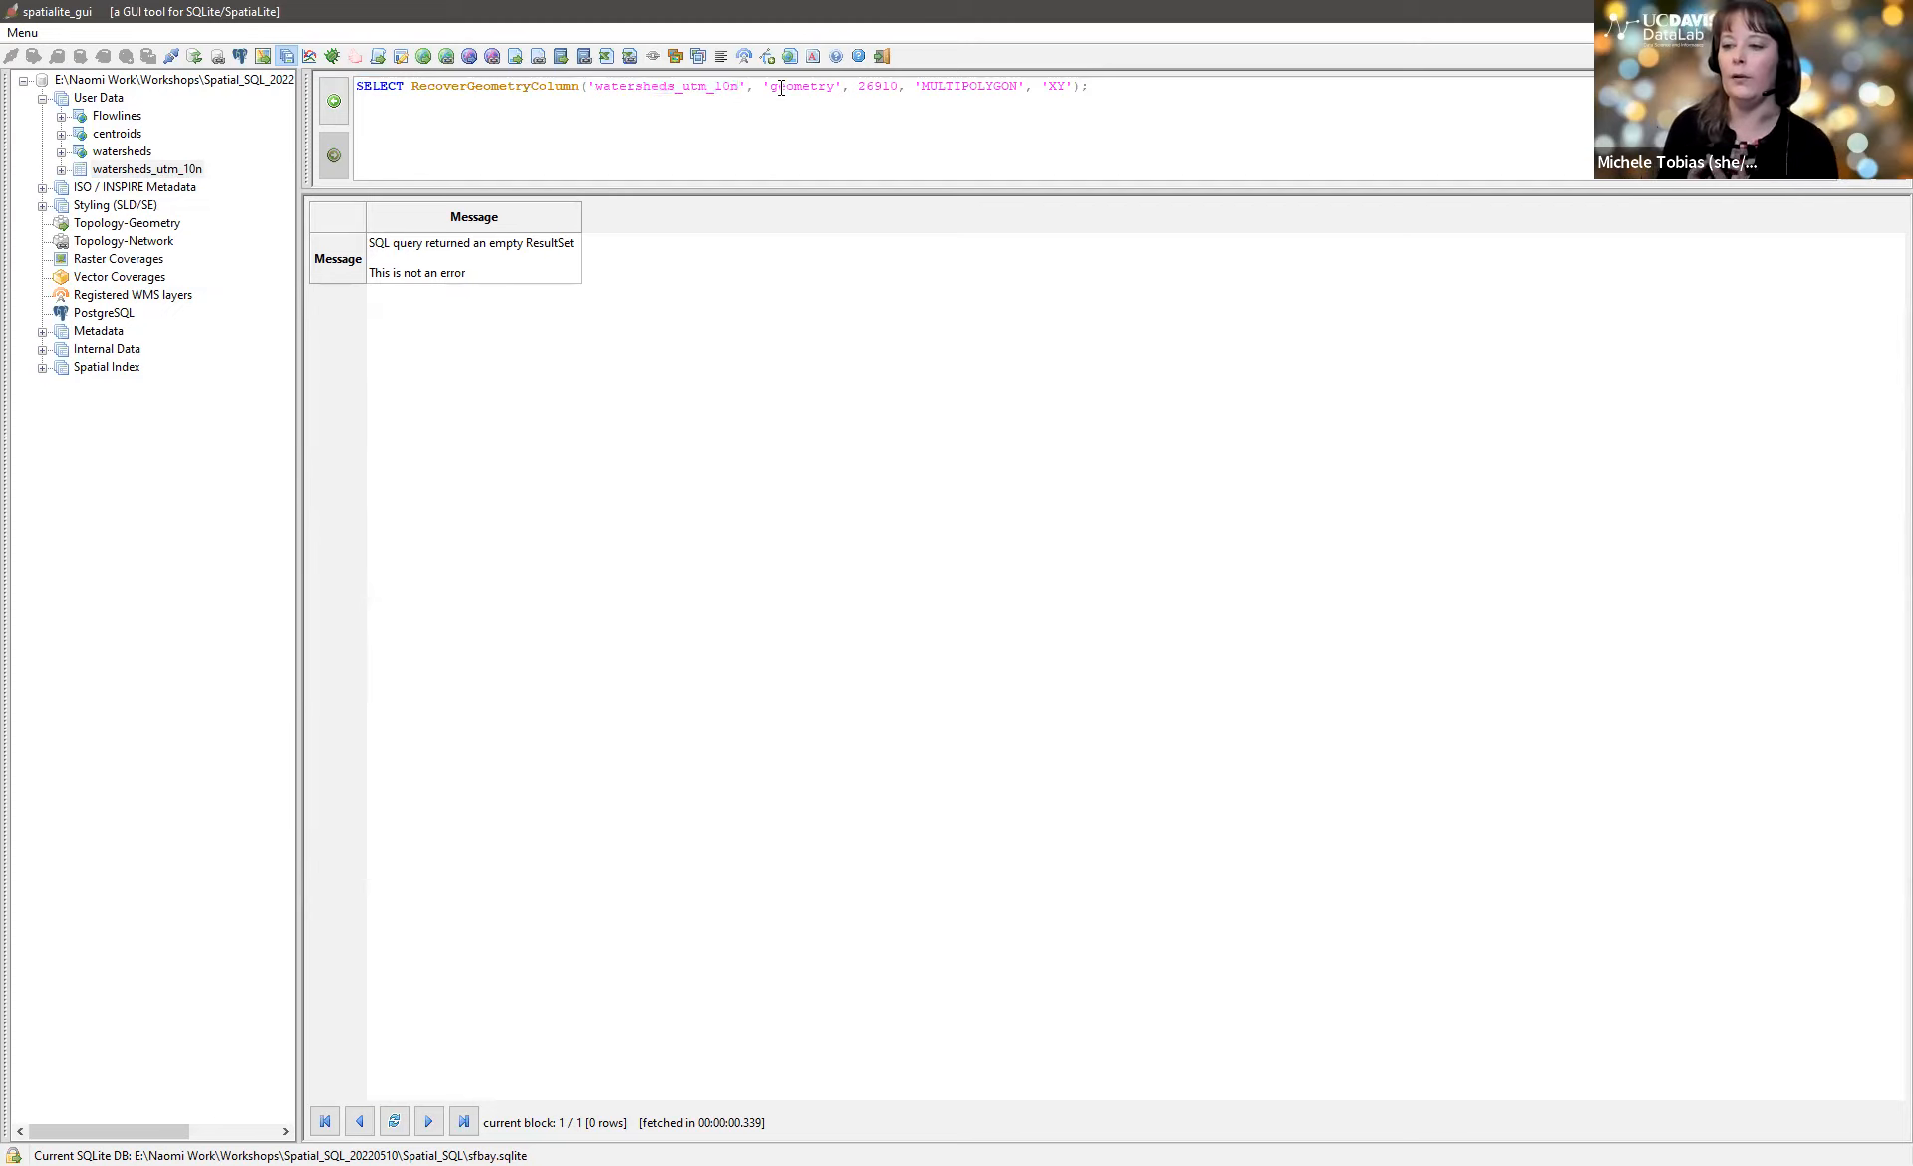
{"action": "left_click_drag", "start_coordinate": [770, 86], "coordinate": [1066, 88]}
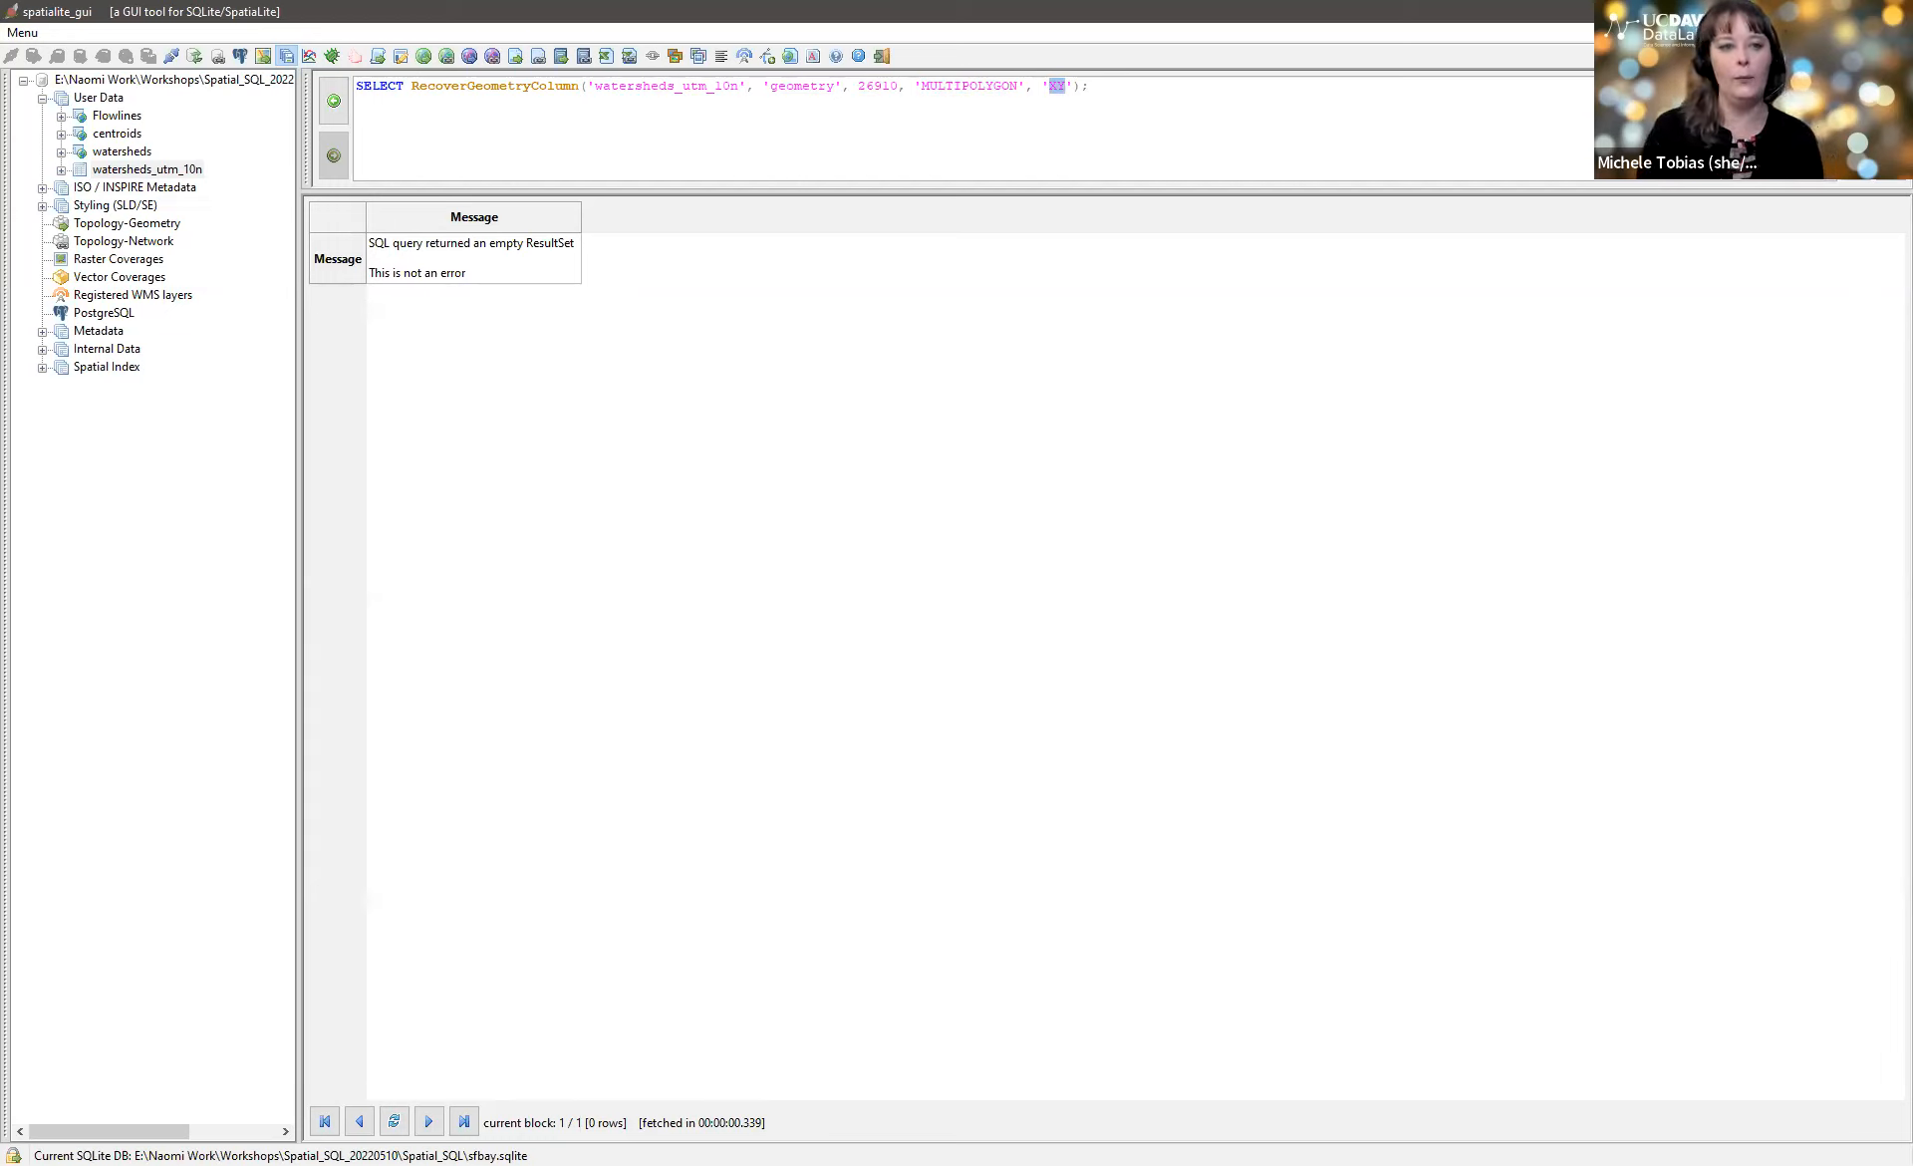
{"action": "left_click", "coordinate": [1880, 129]}
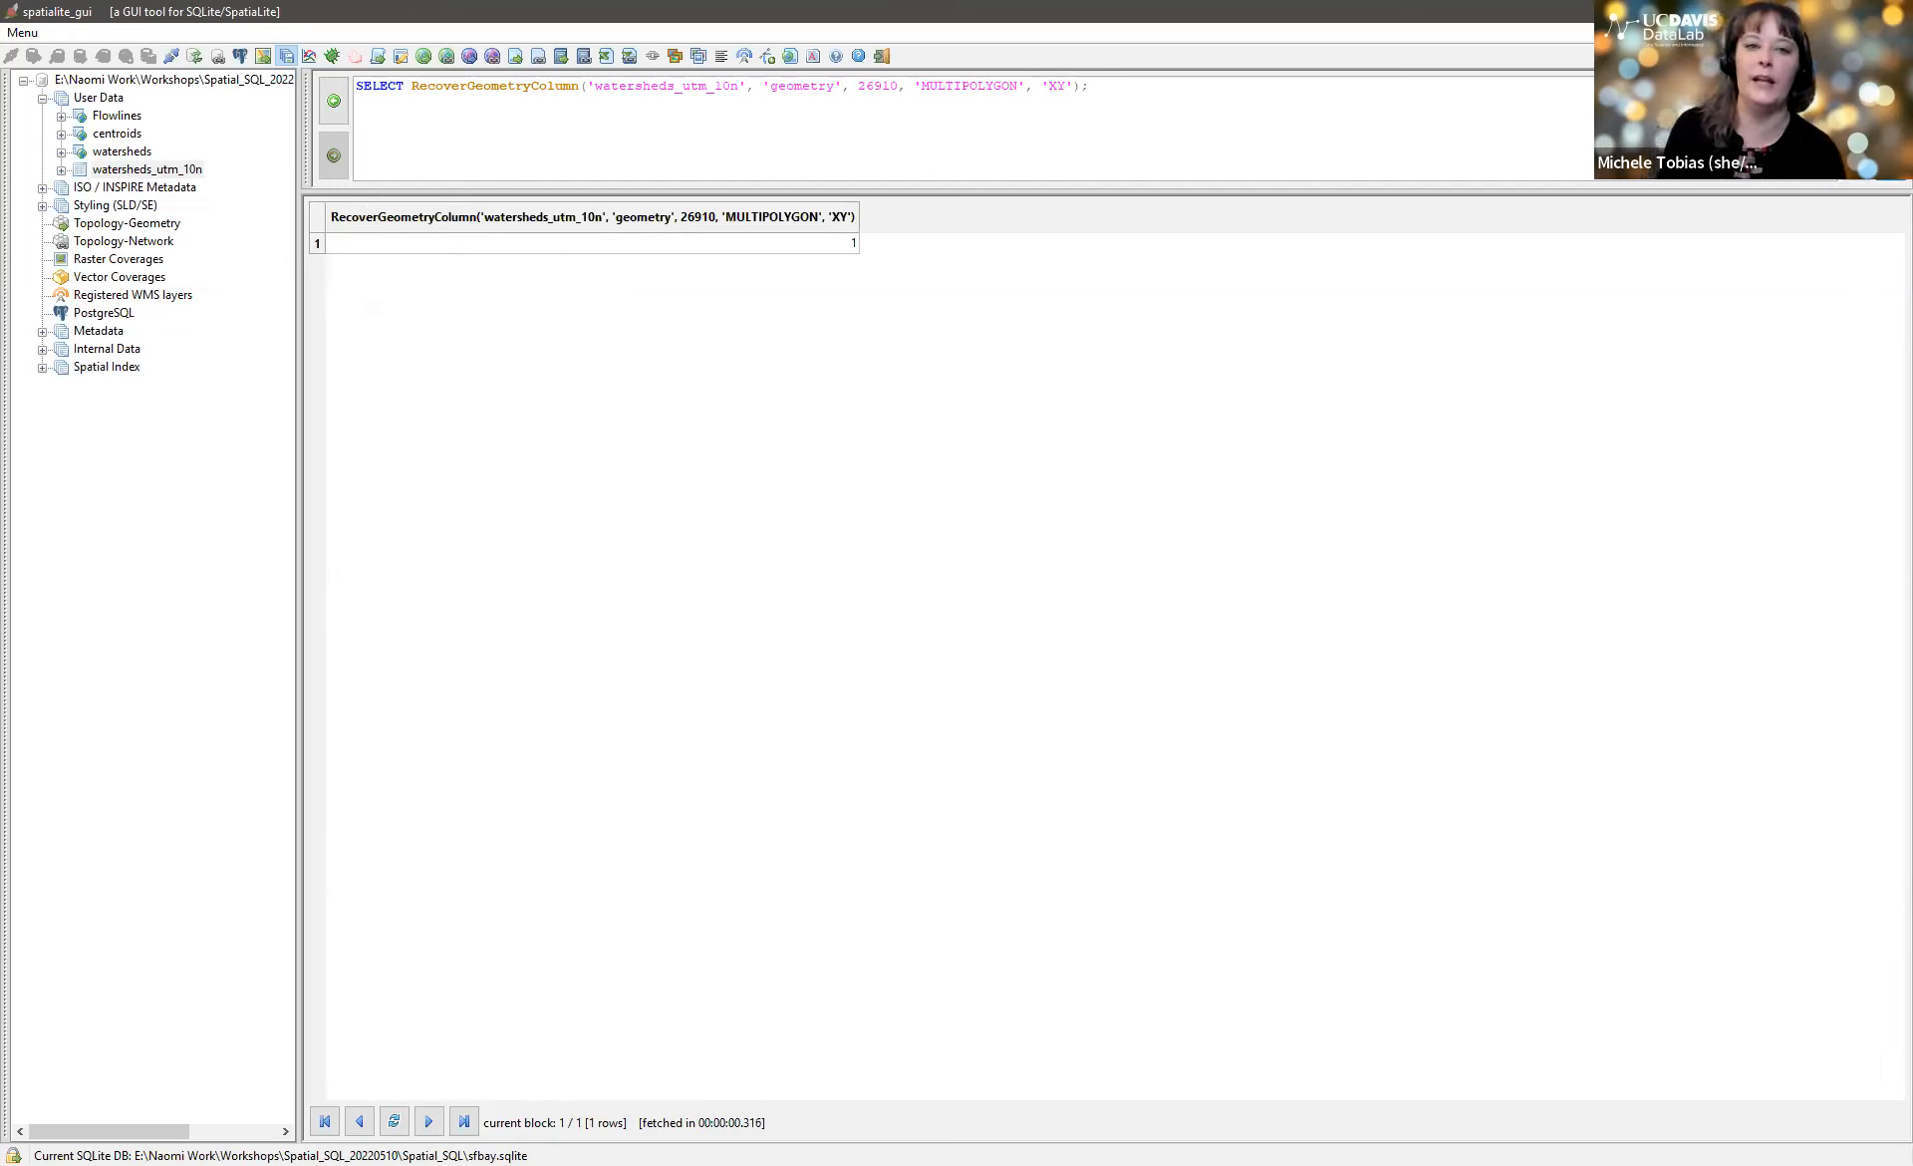
Step: Refresh the watersheds_utm_10n table in the database tree and check its available table options
{"action": "right_click", "coordinate": [160, 175]}
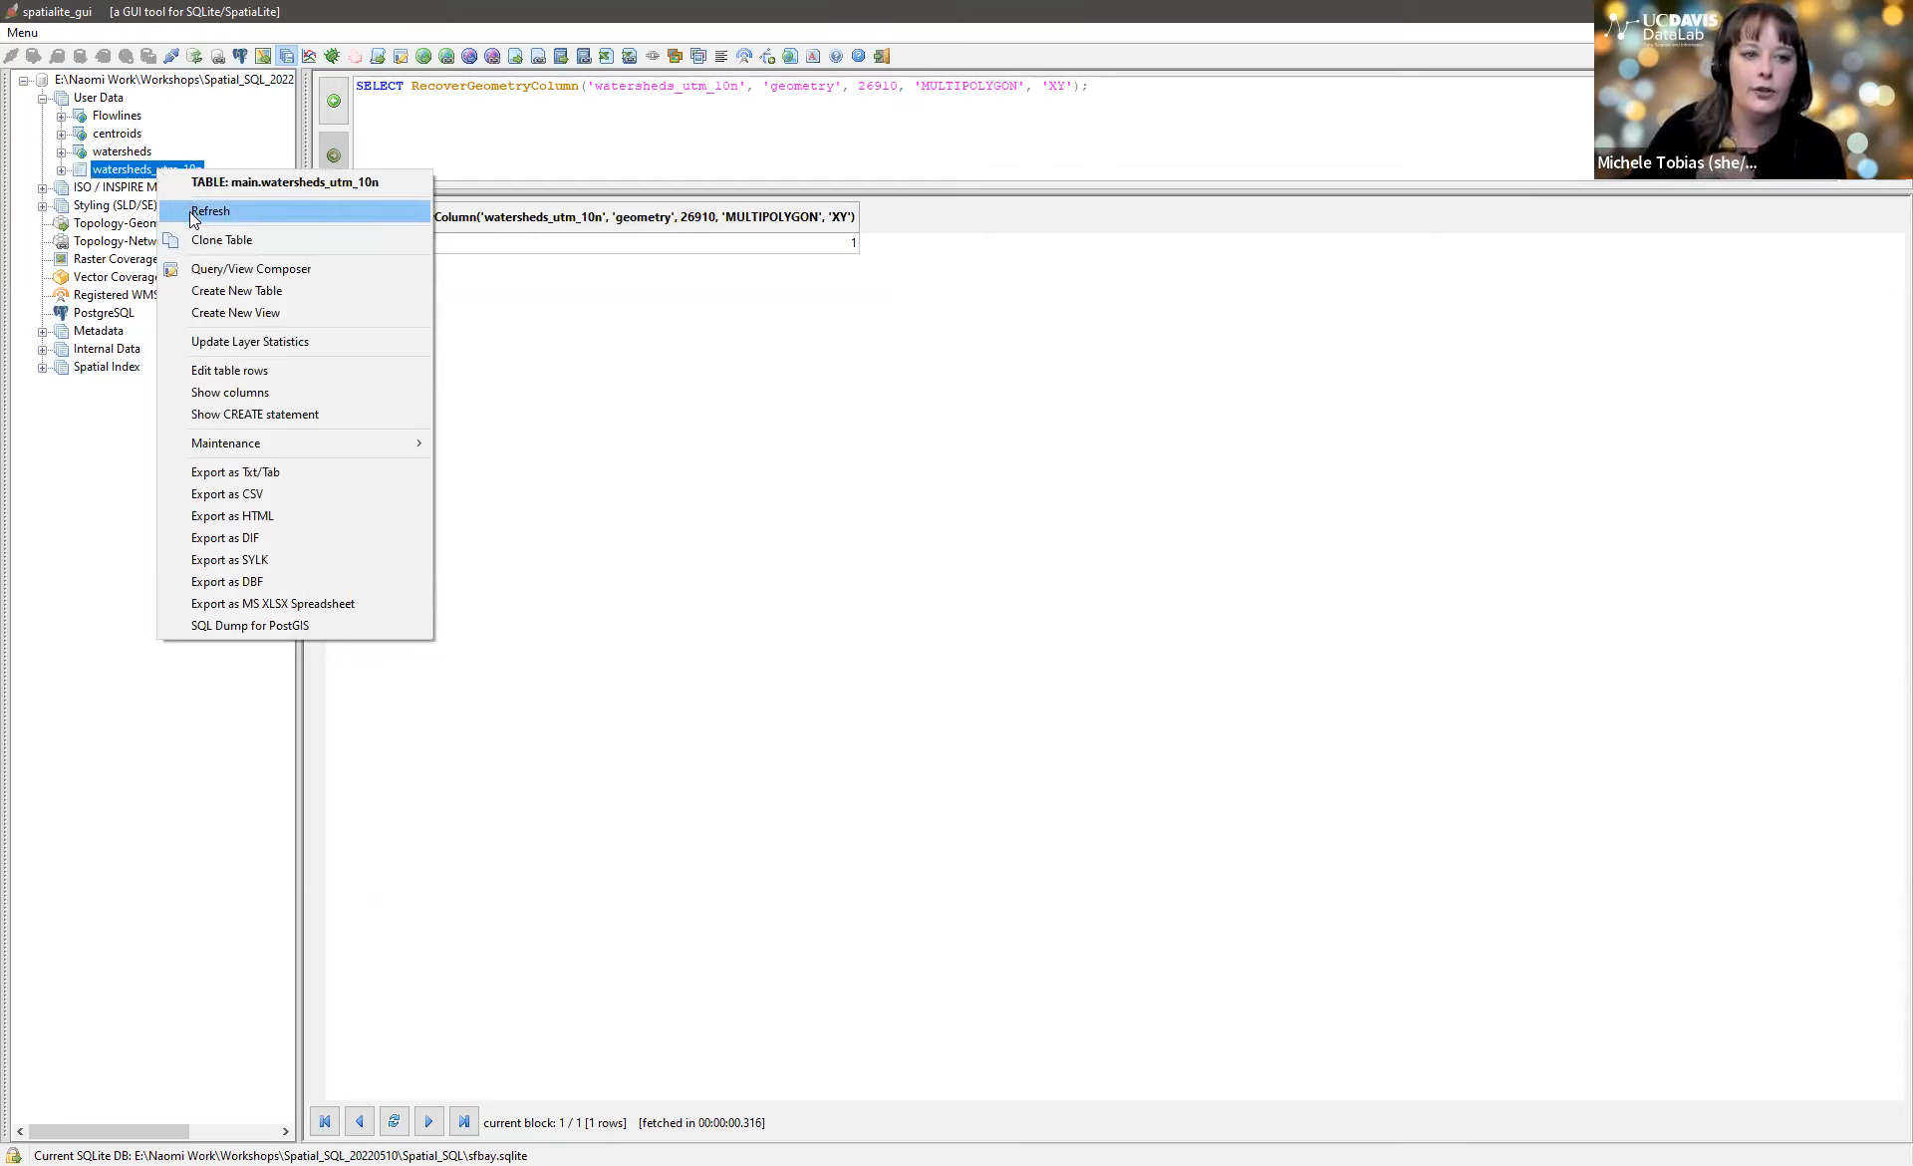
{"action": "left_click", "coordinate": [189, 211]}
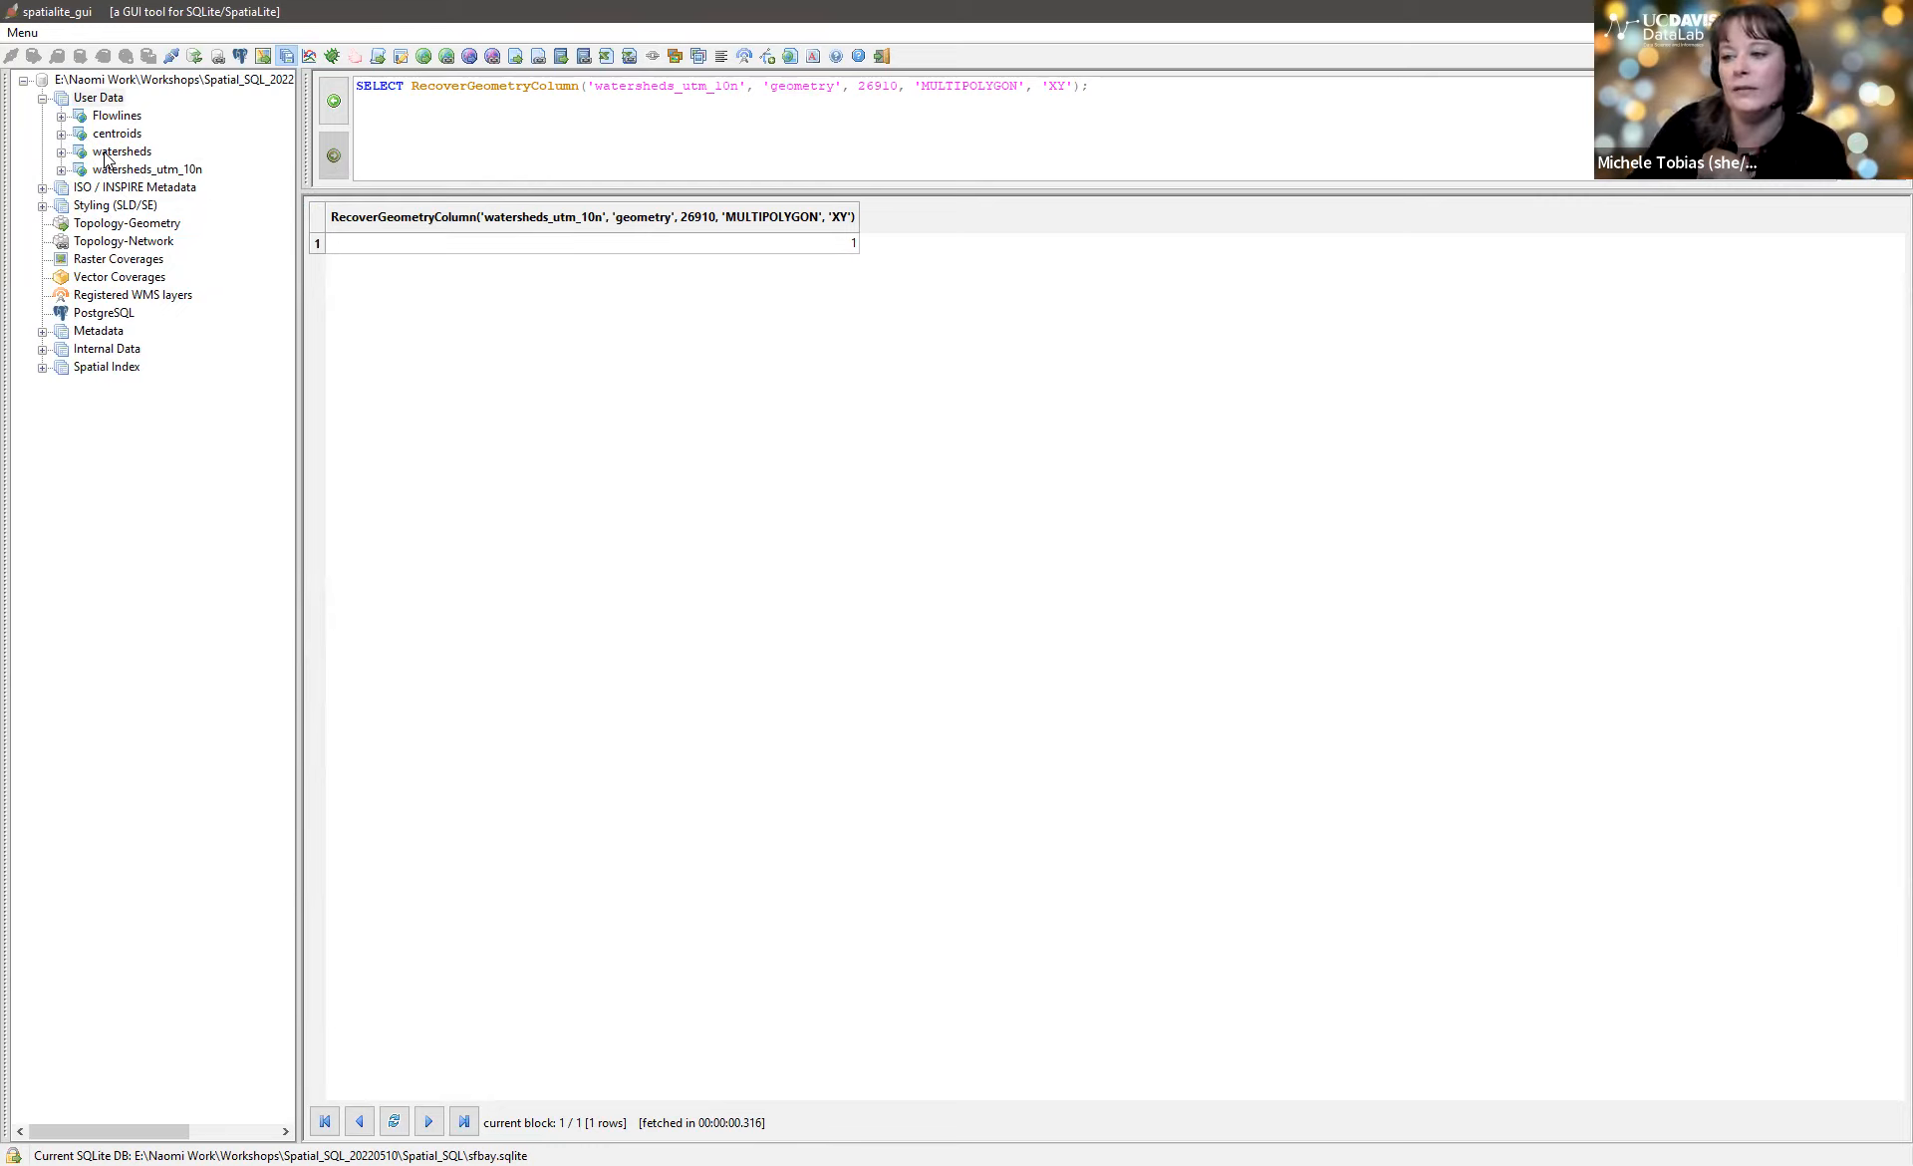
{"action": "left_click", "coordinate": [129, 171]}
{"action": "right_click", "coordinate": [130, 171]}
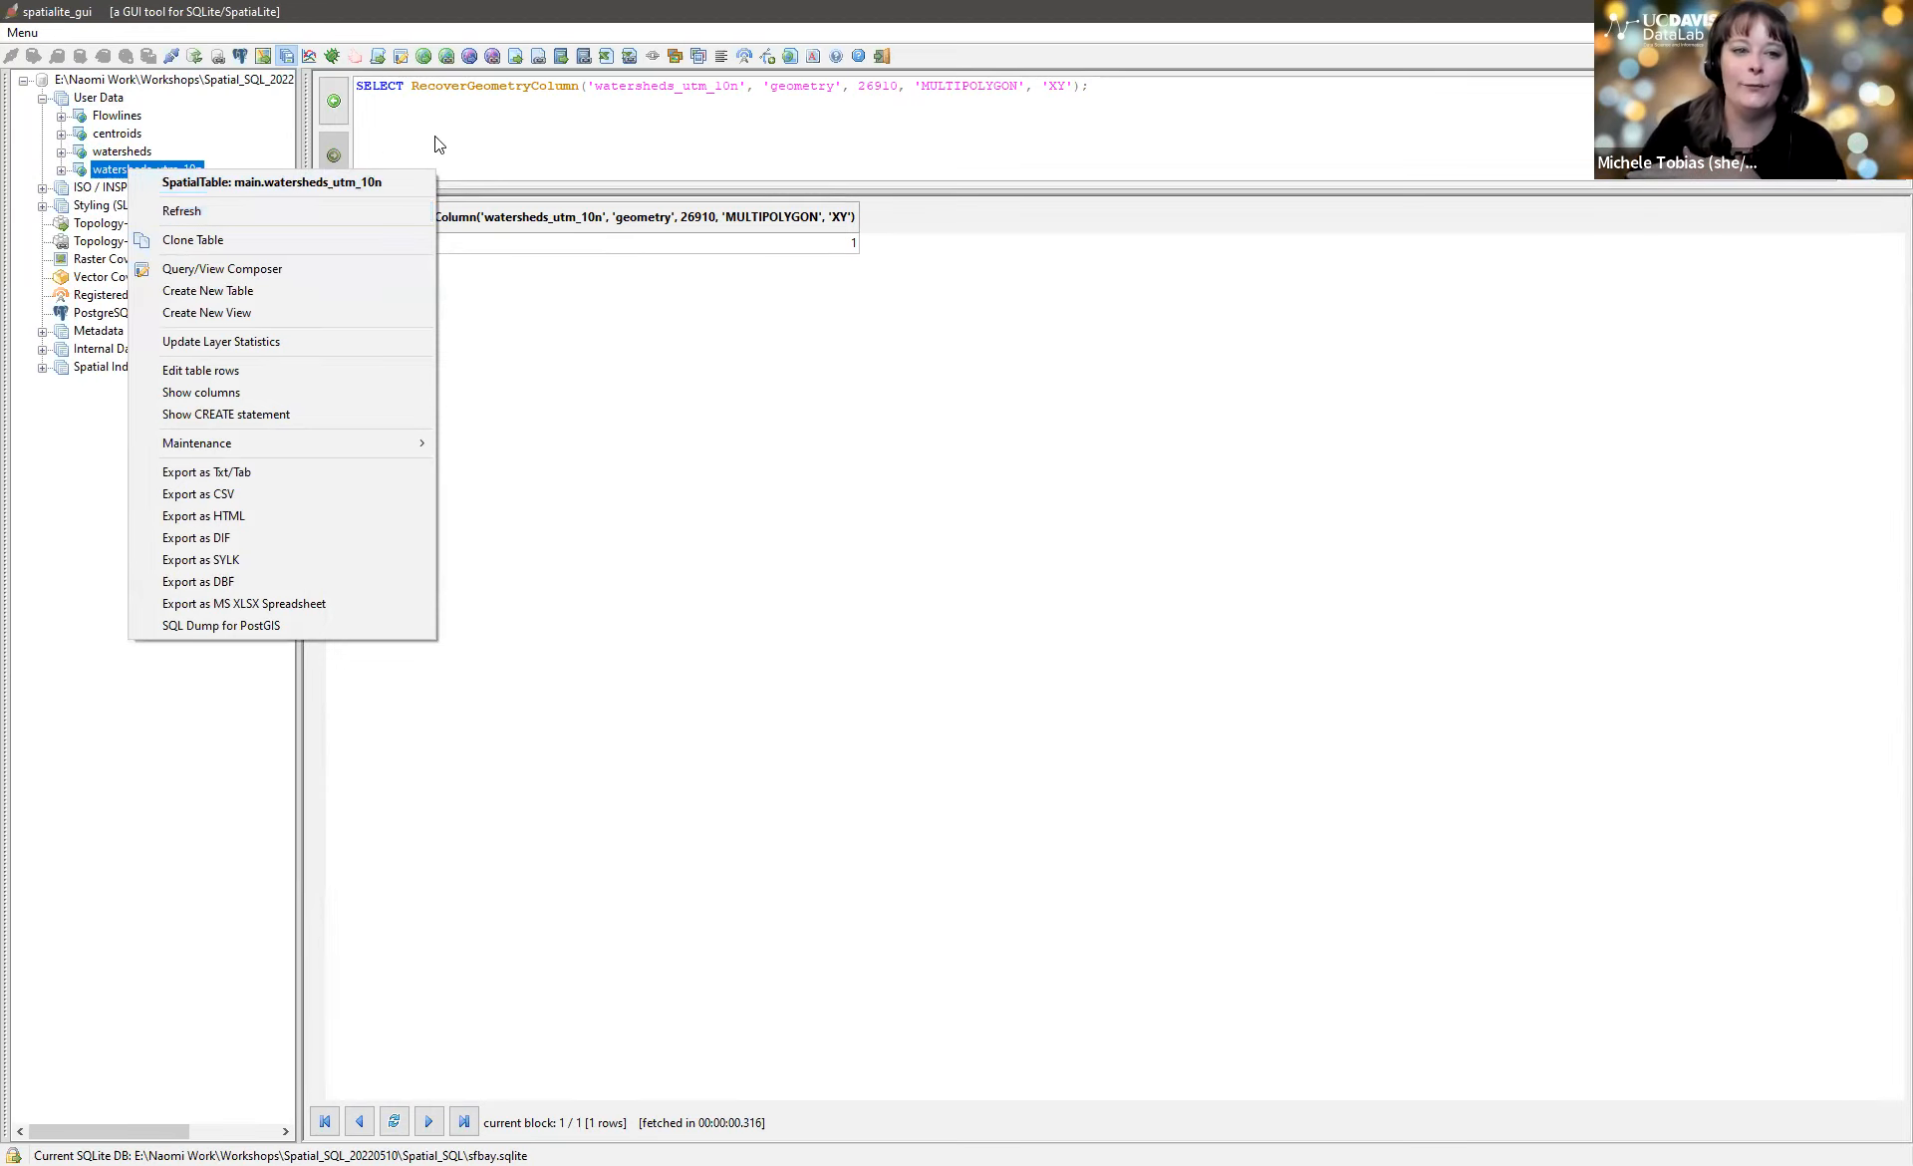
{"action": "left_click", "coordinate": [492, 121]}
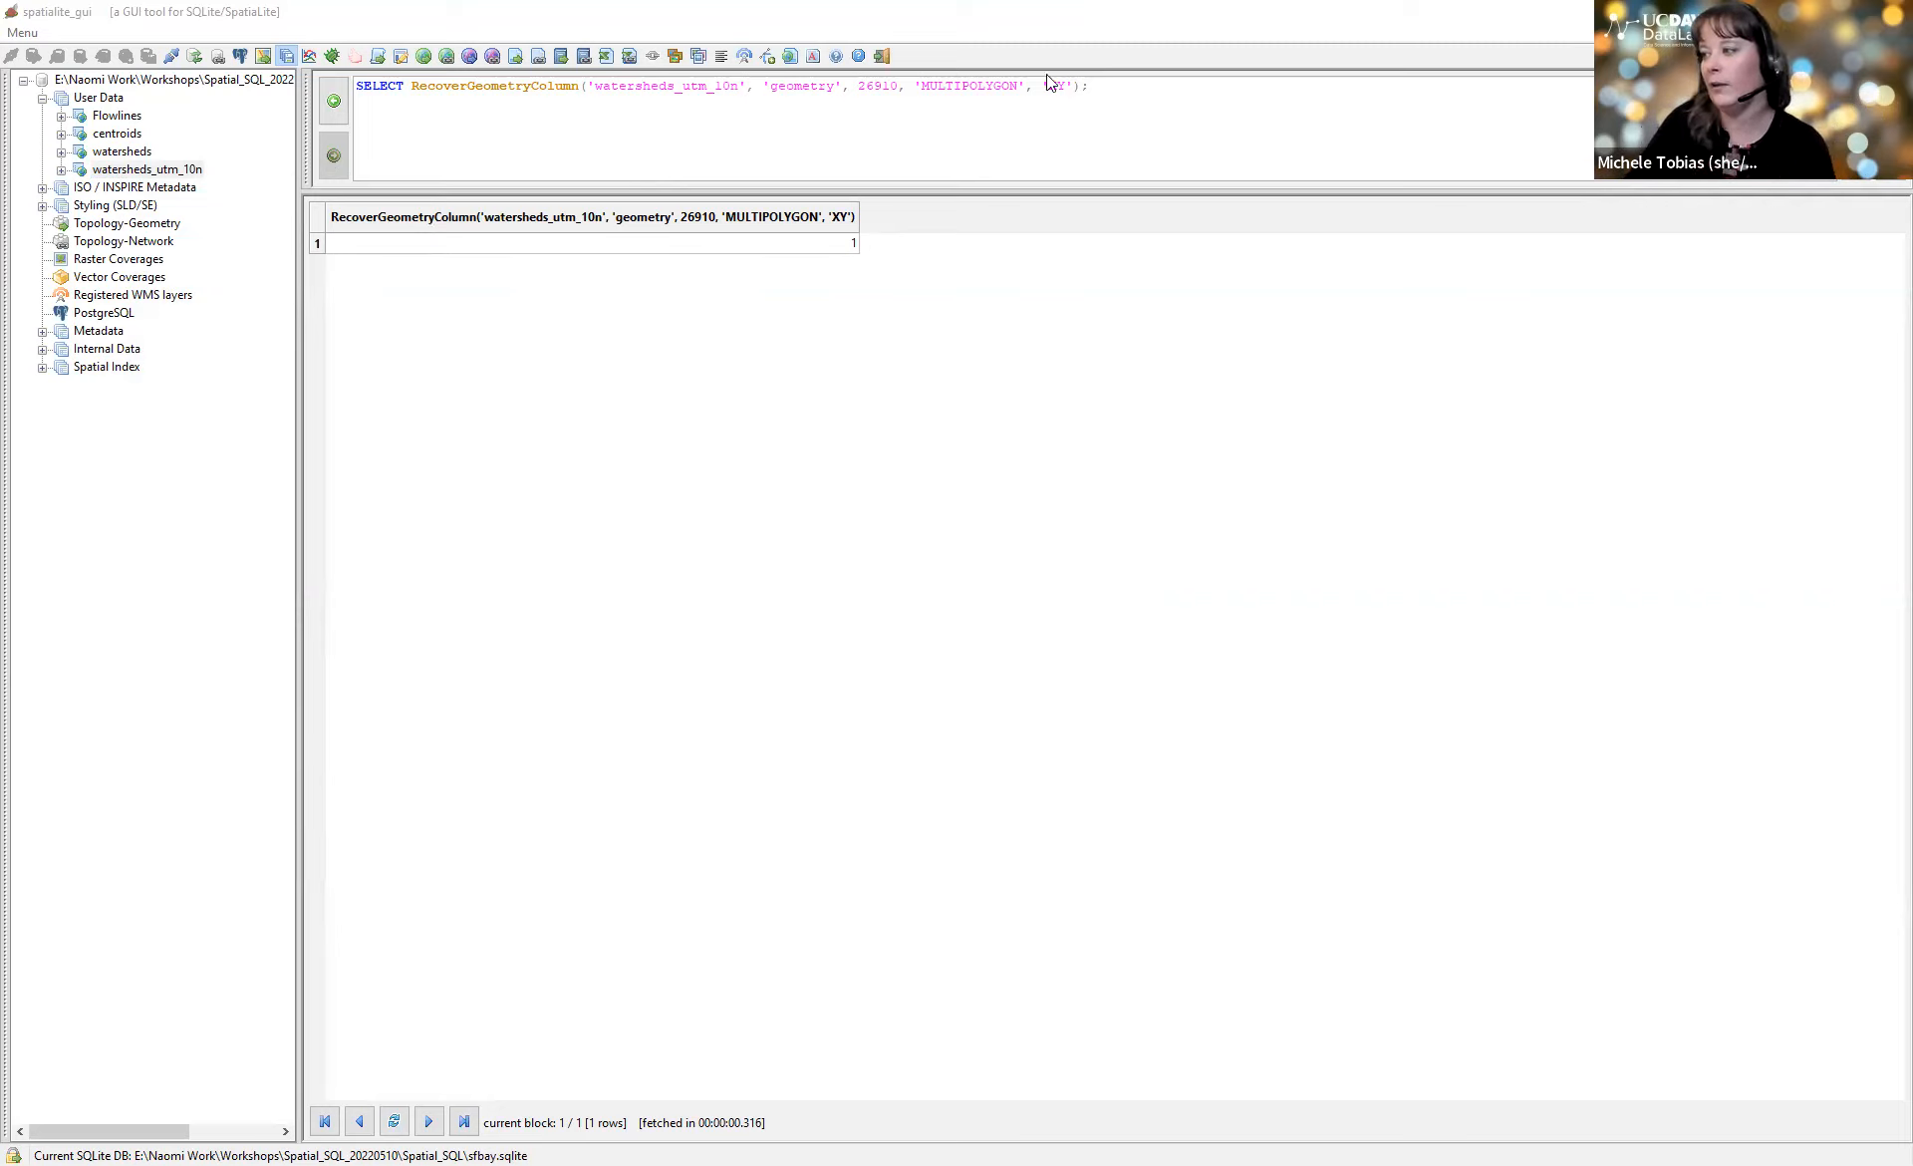
Step: Replace the RecoverGeometryColumn statement with VACUUM; and run it
{"action": "left_click", "coordinate": [1080, 86]}
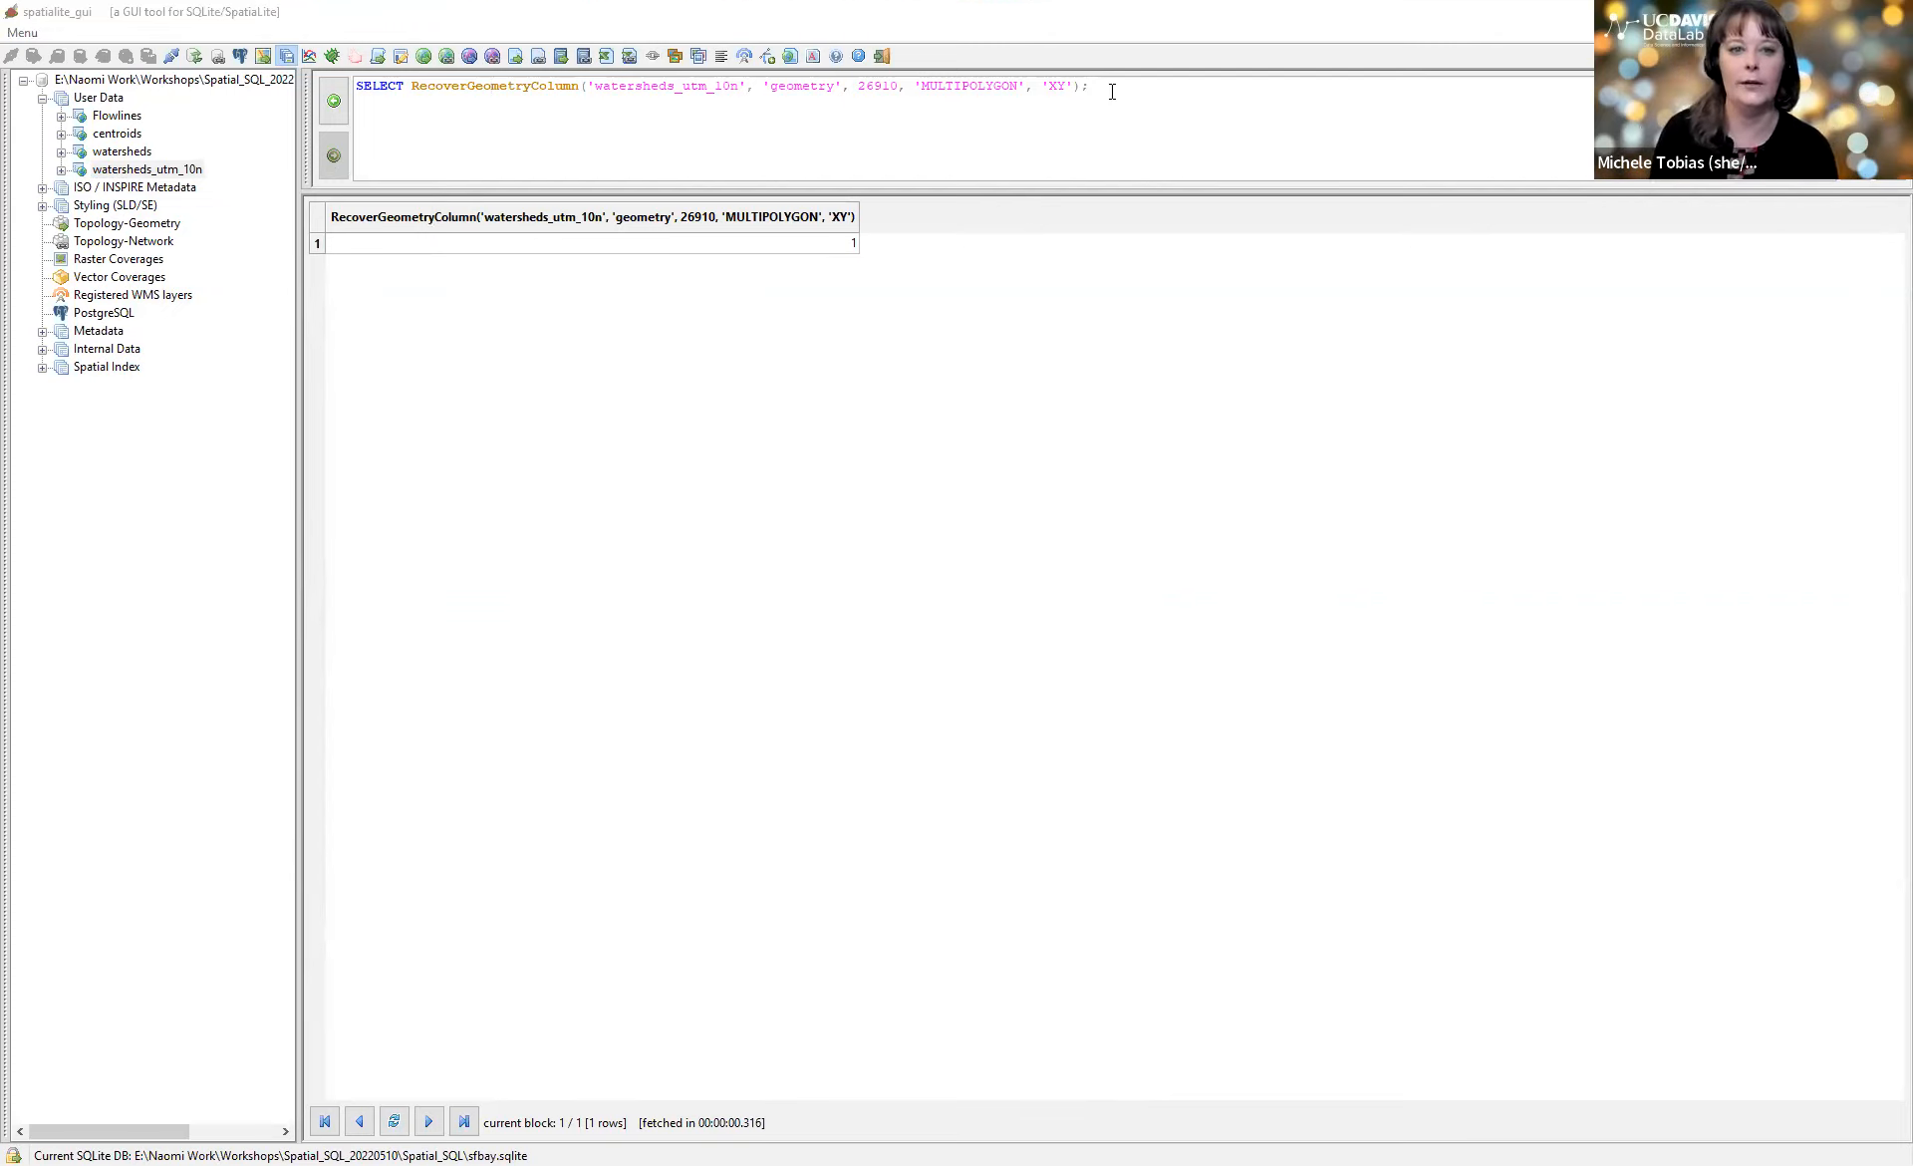
{"action": "left_click", "coordinate": [741, 90]}
{"action": "left_click_drag", "start_coordinate": [1105, 86], "coordinate": [357, 91]}
{"action": "type", "text": "VACUUM;"}
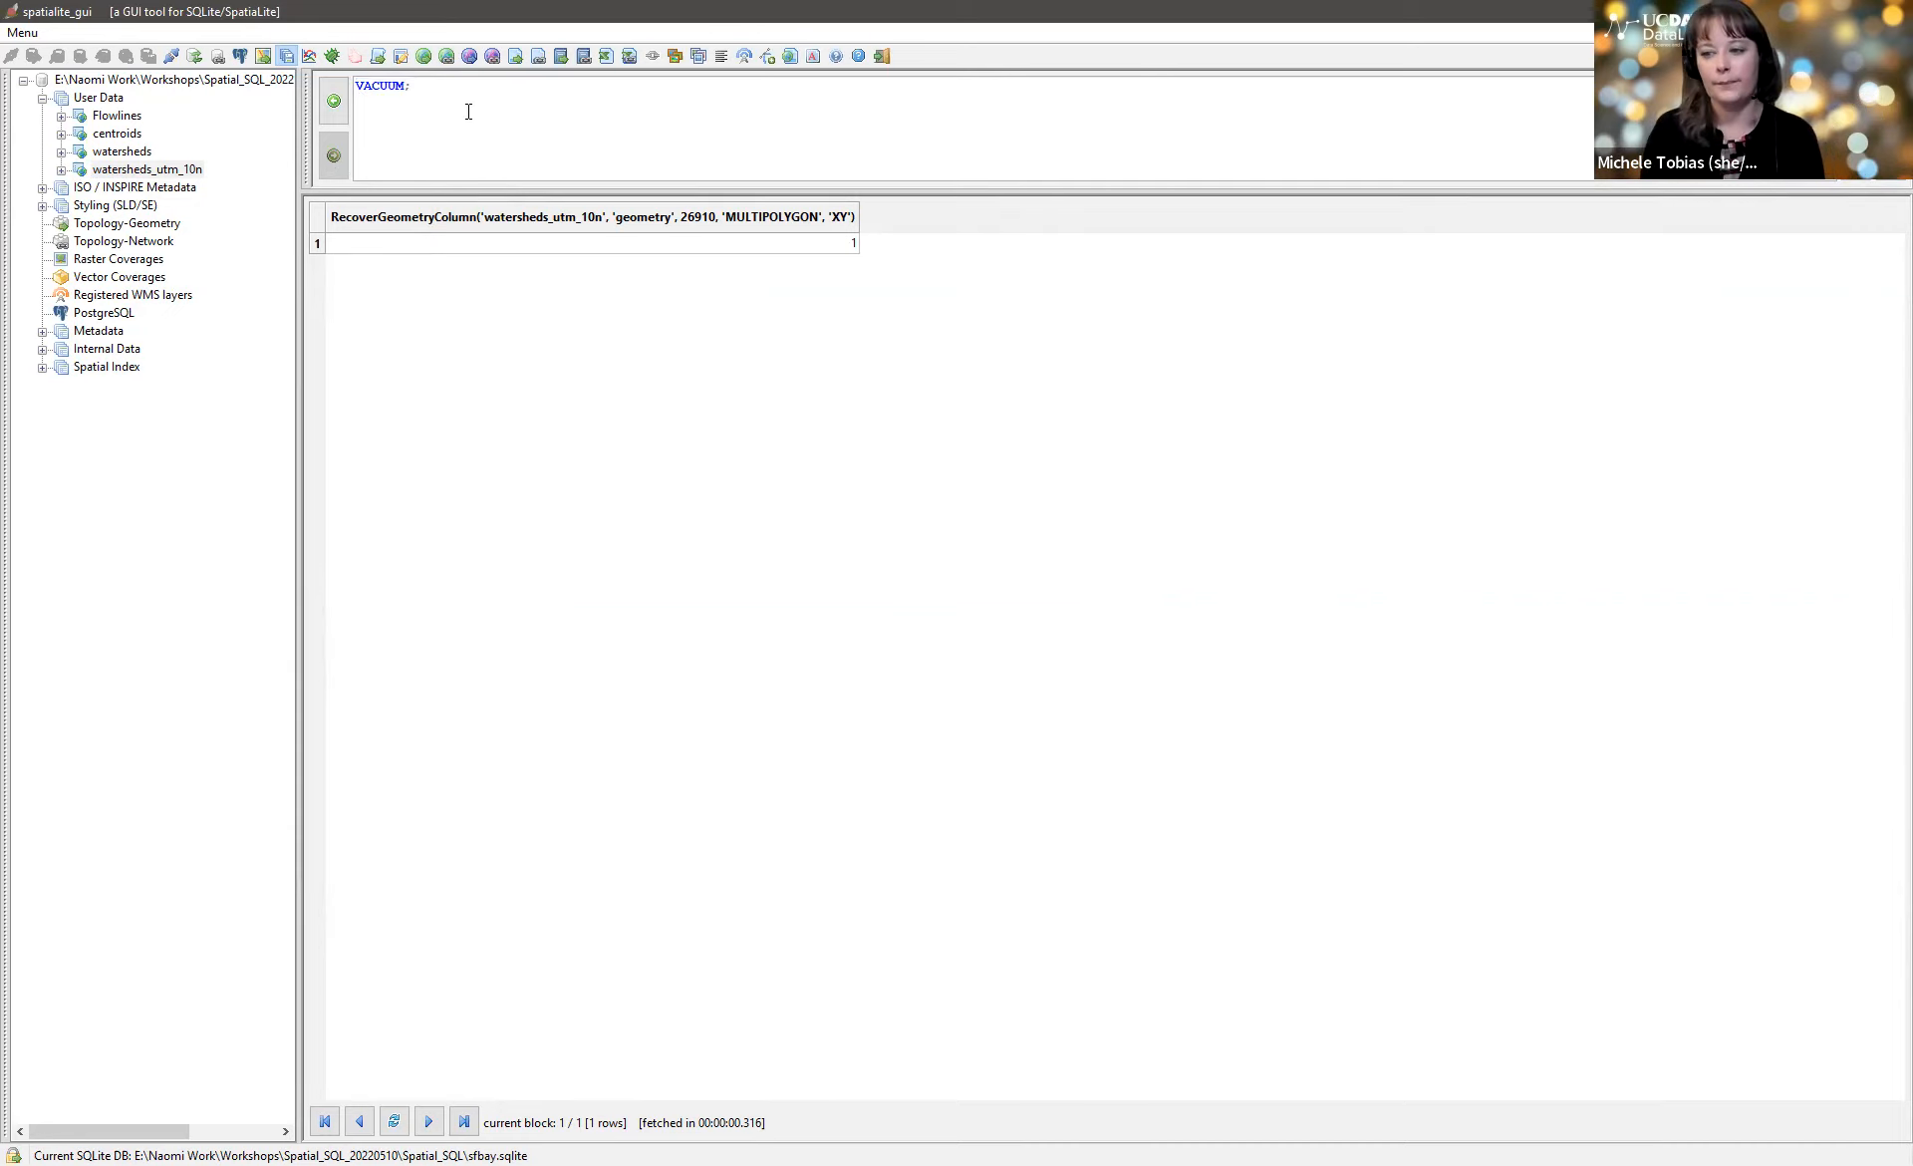
{"action": "left_click", "coordinate": [1873, 127]}
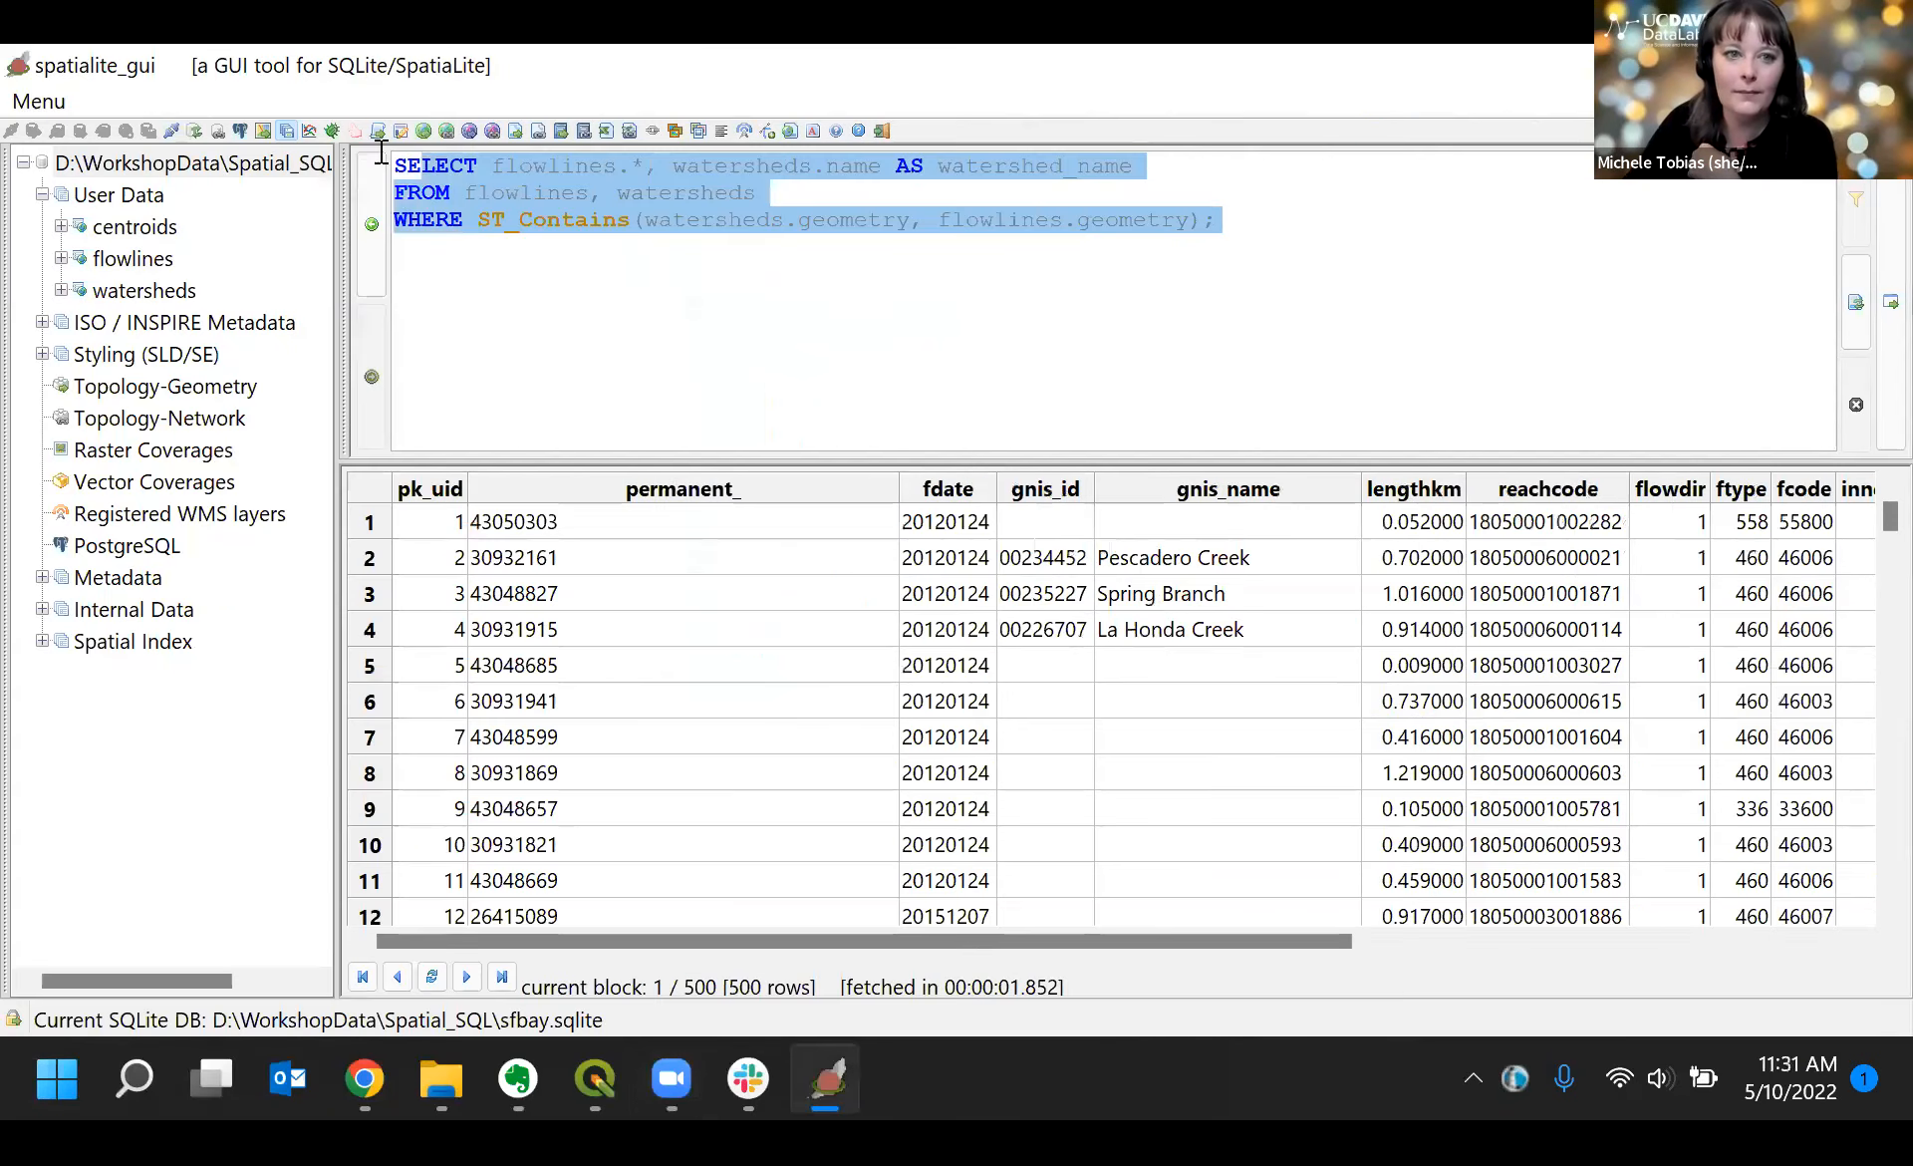
Step: Clear the editor and re-enter SELECT flowlines.*, watersheds.name AS watershed_name FROM flowlines, watersheds WHERE ST_Contains(watersheds.geometry, flowlines.geometry);
{"action": "left_click_drag", "start_coordinate": [378, 150], "coordinate": [368, 150]}
{"action": "key", "text": "ctrl+c"}
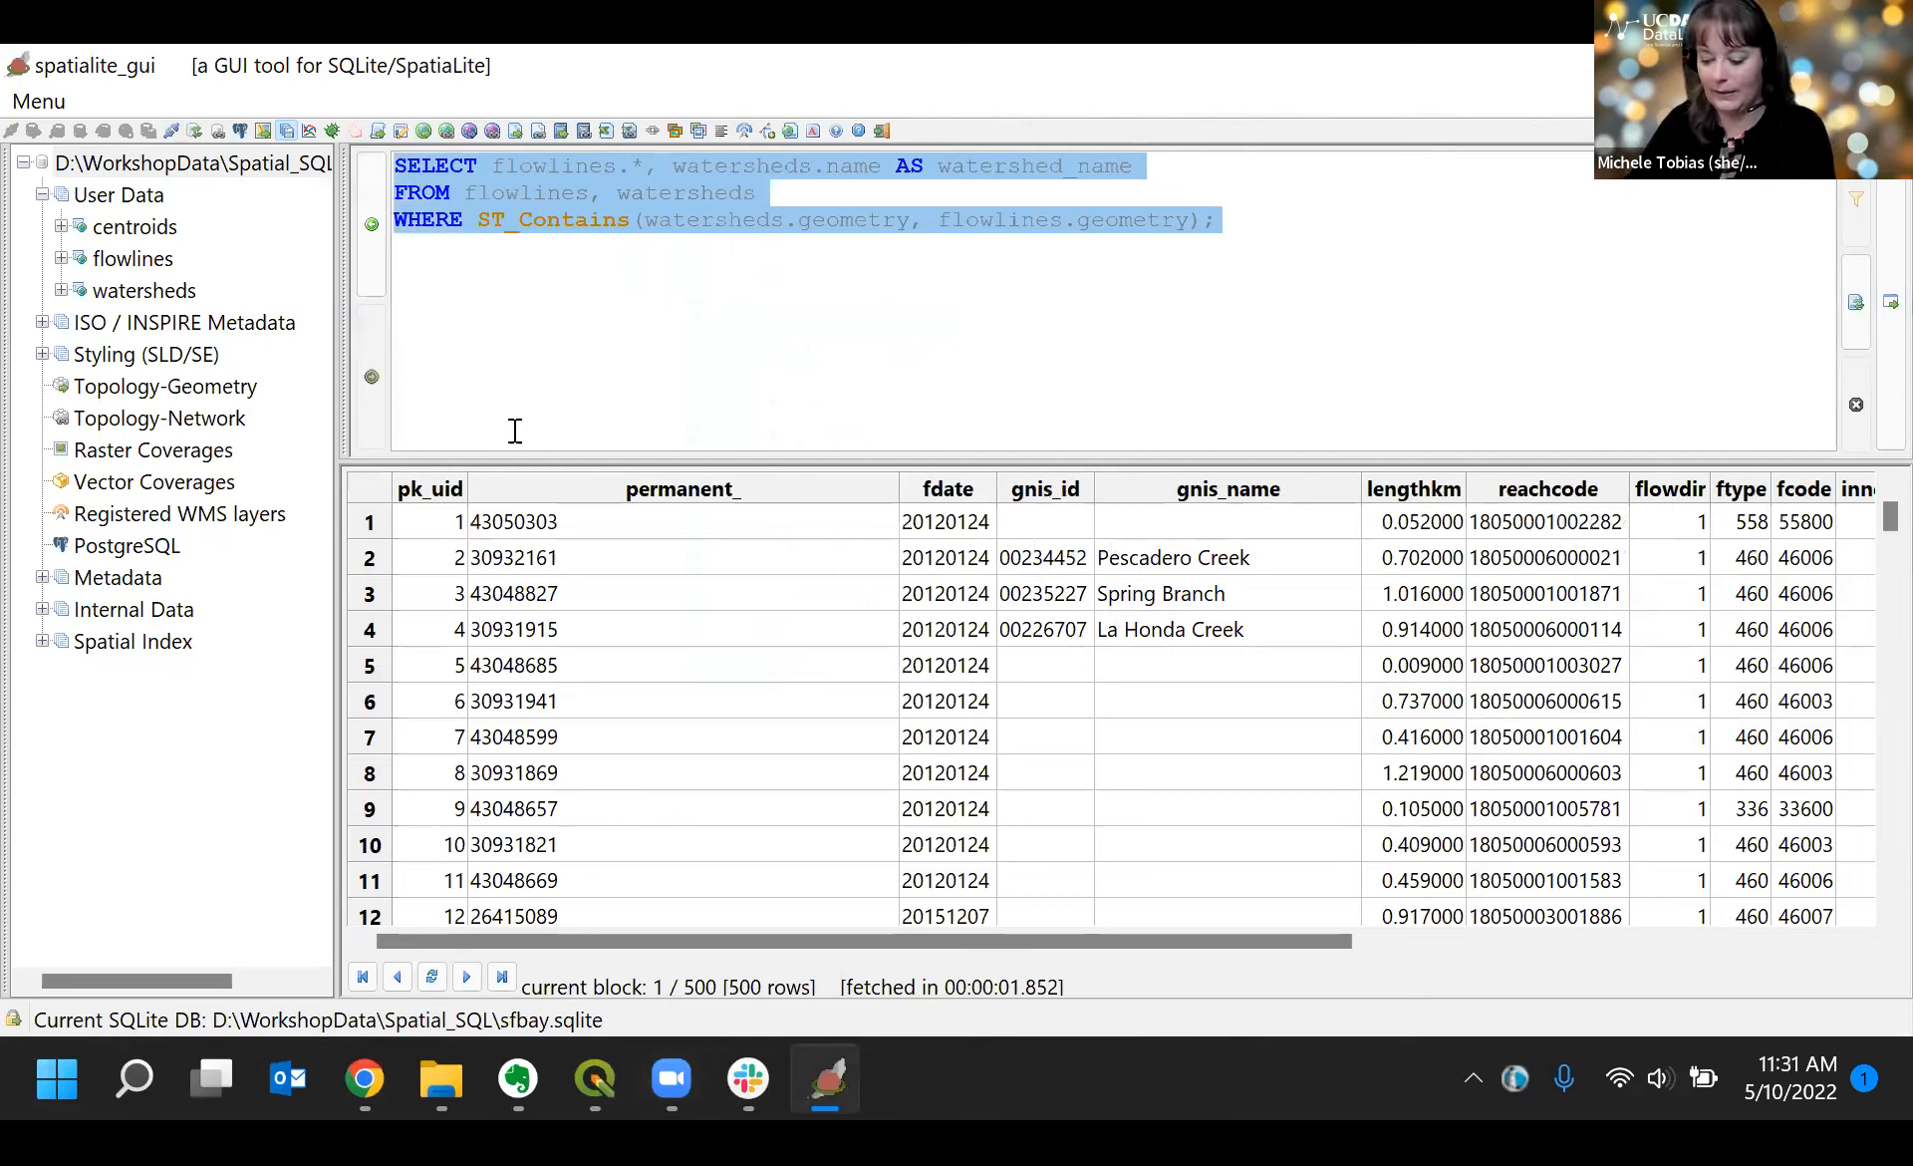
{"action": "key", "text": "Delete"}
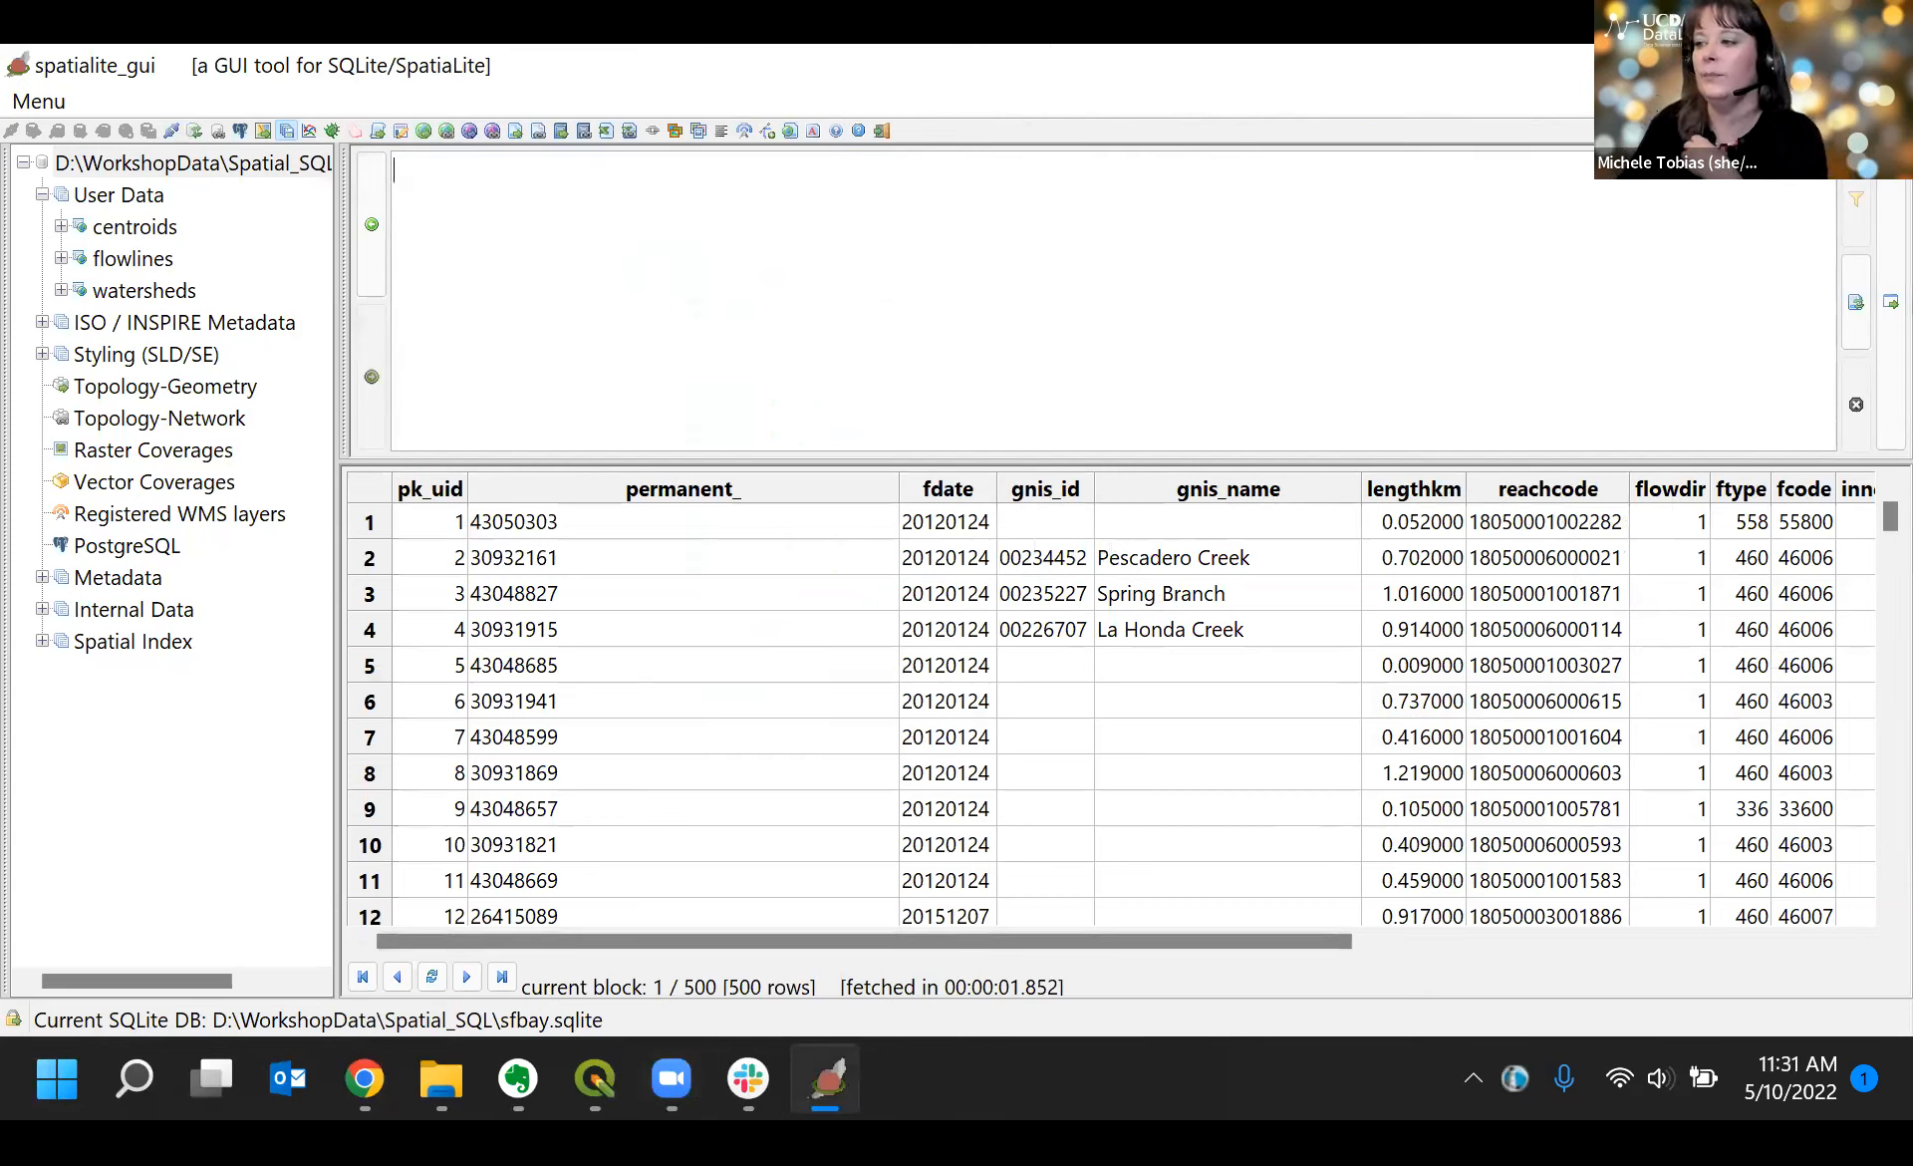
{"action": "key", "text": "alt+Tab"}
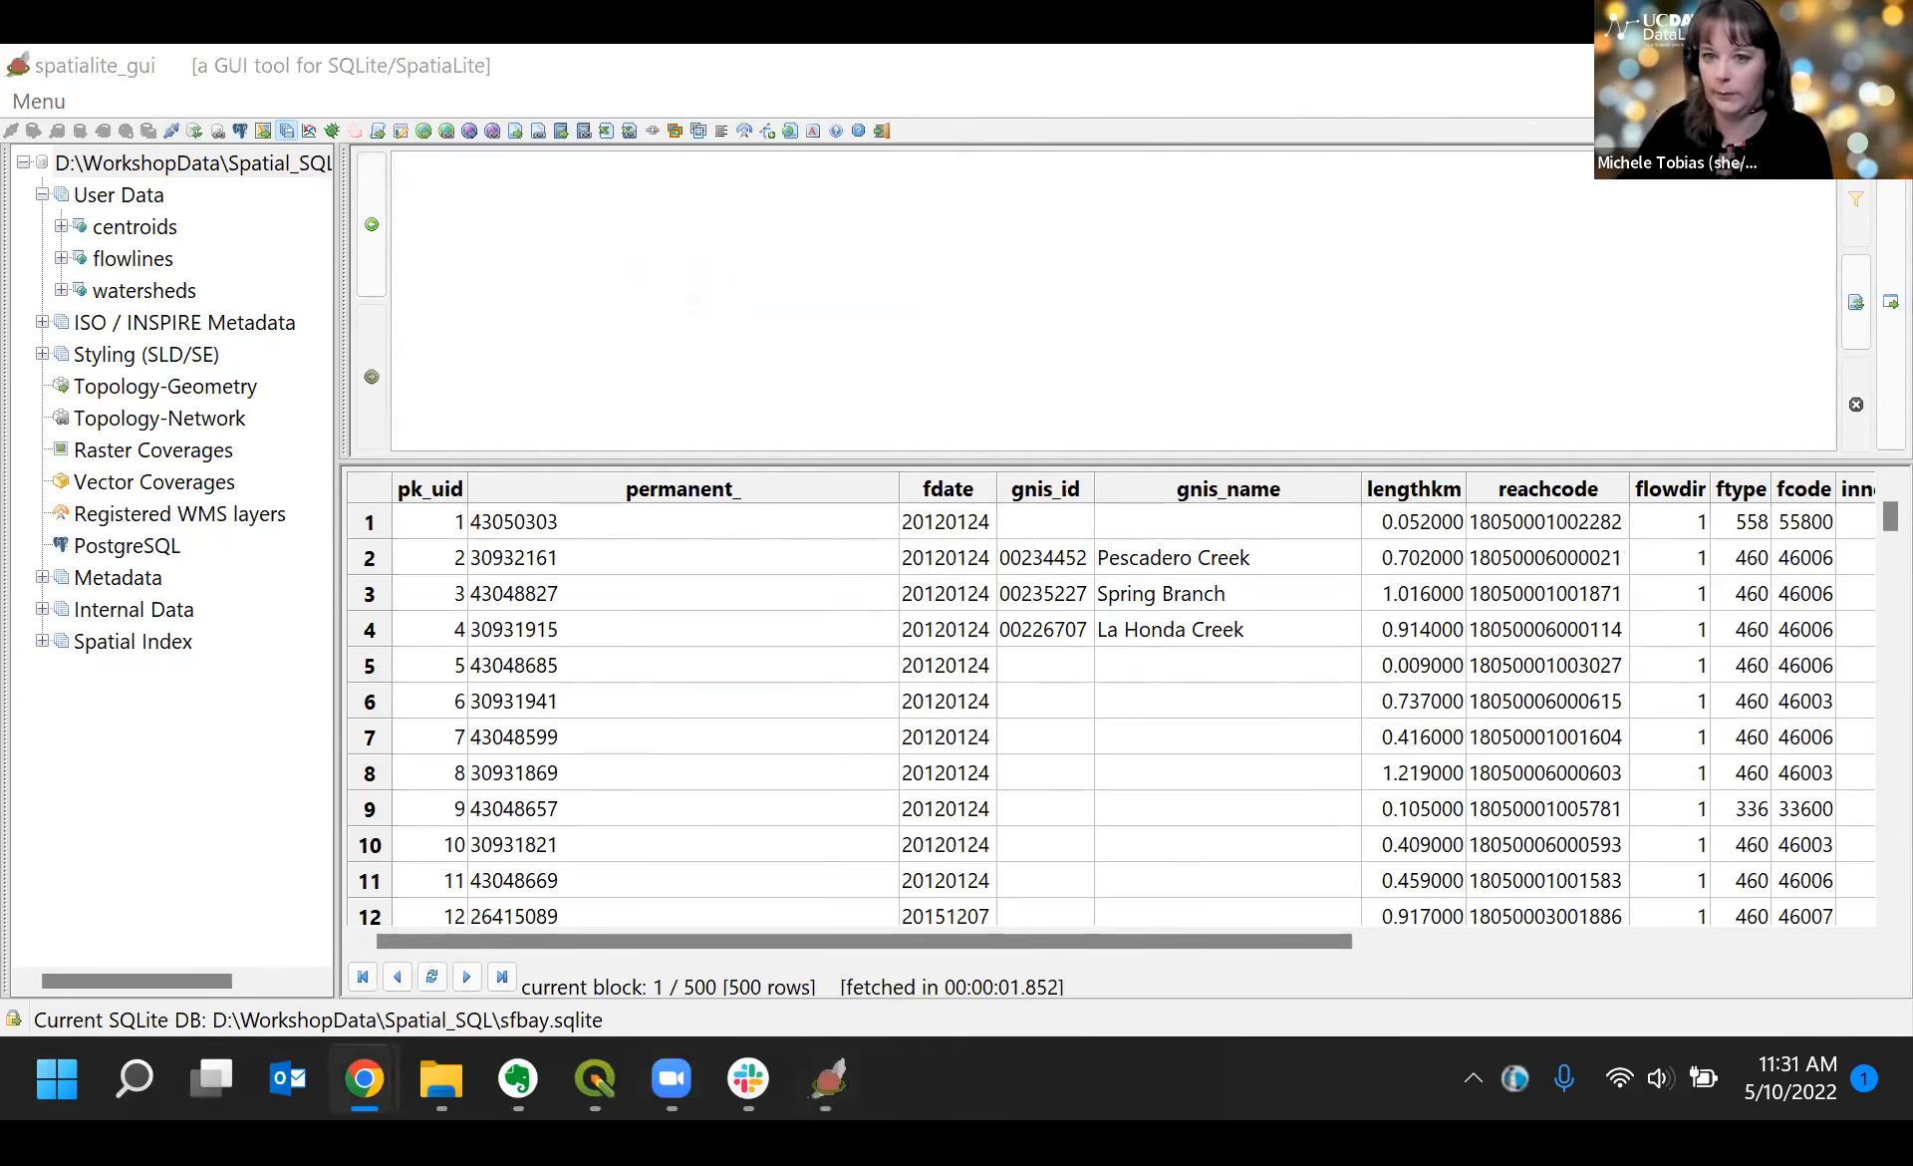
{"action": "left_click", "coordinate": [1233, 325]}
{"action": "key", "text": "ctrl+v"}
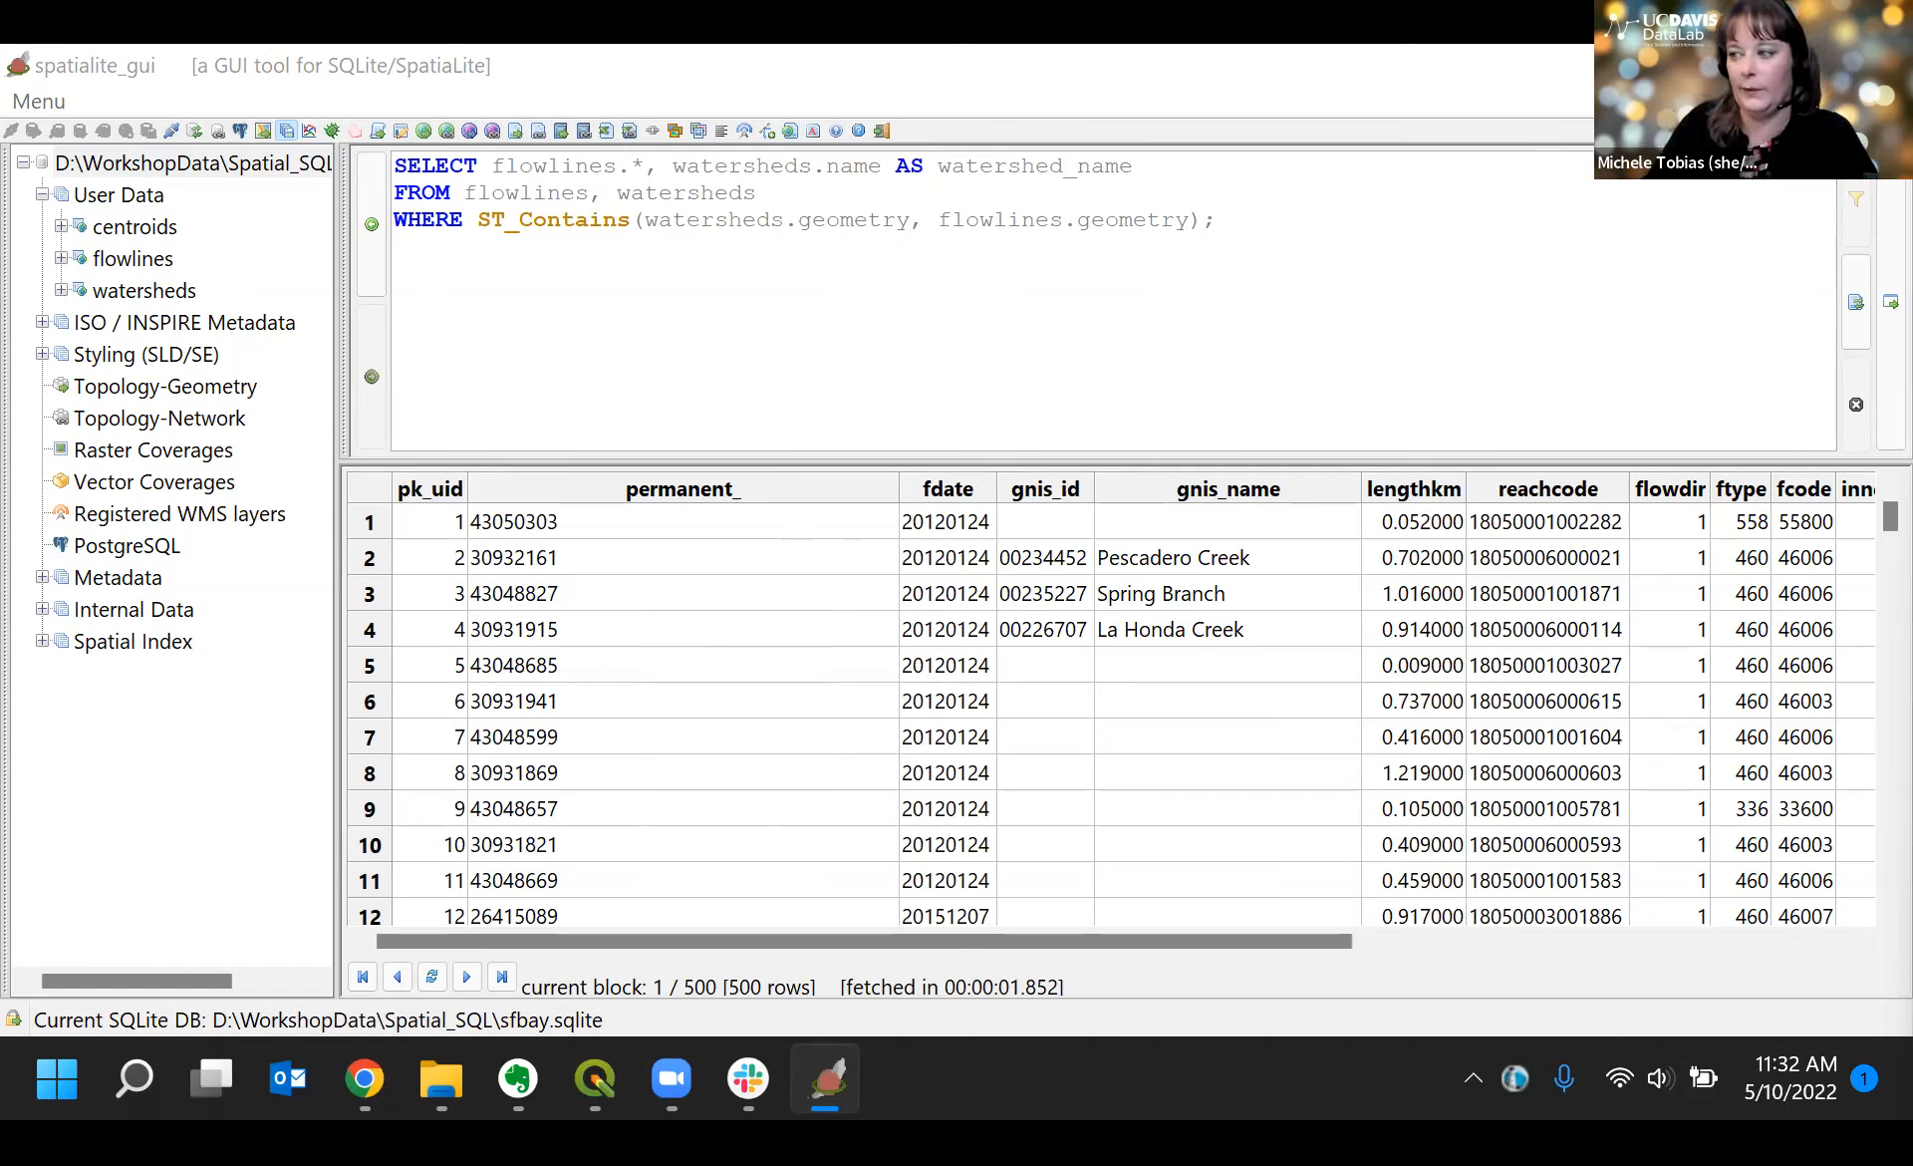
Step: Review the selected columns and the ST_Contains condition, and run the spatial join of flowlines and watersheds
{"action": "key", "text": "alt+Tab"}
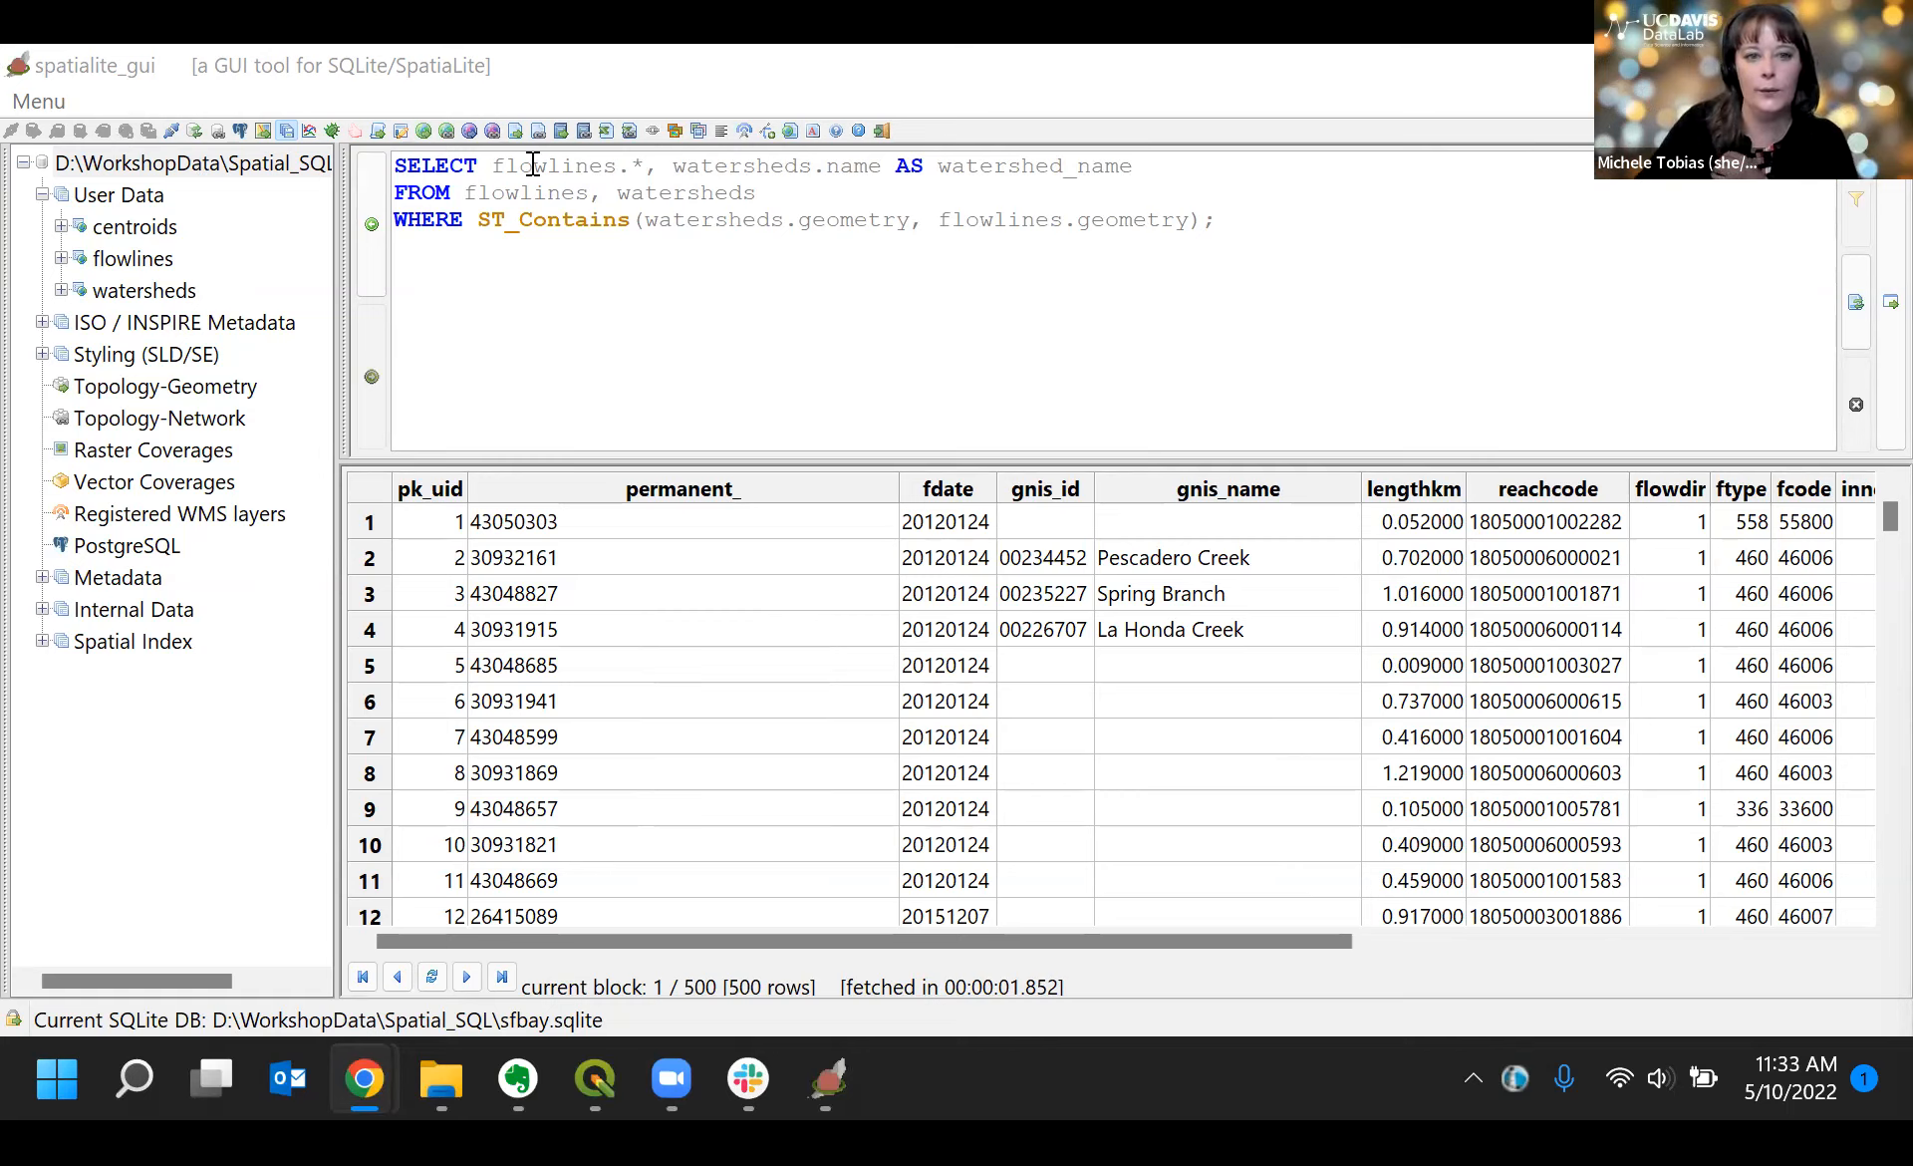
{"action": "left_click", "coordinate": [497, 165]}
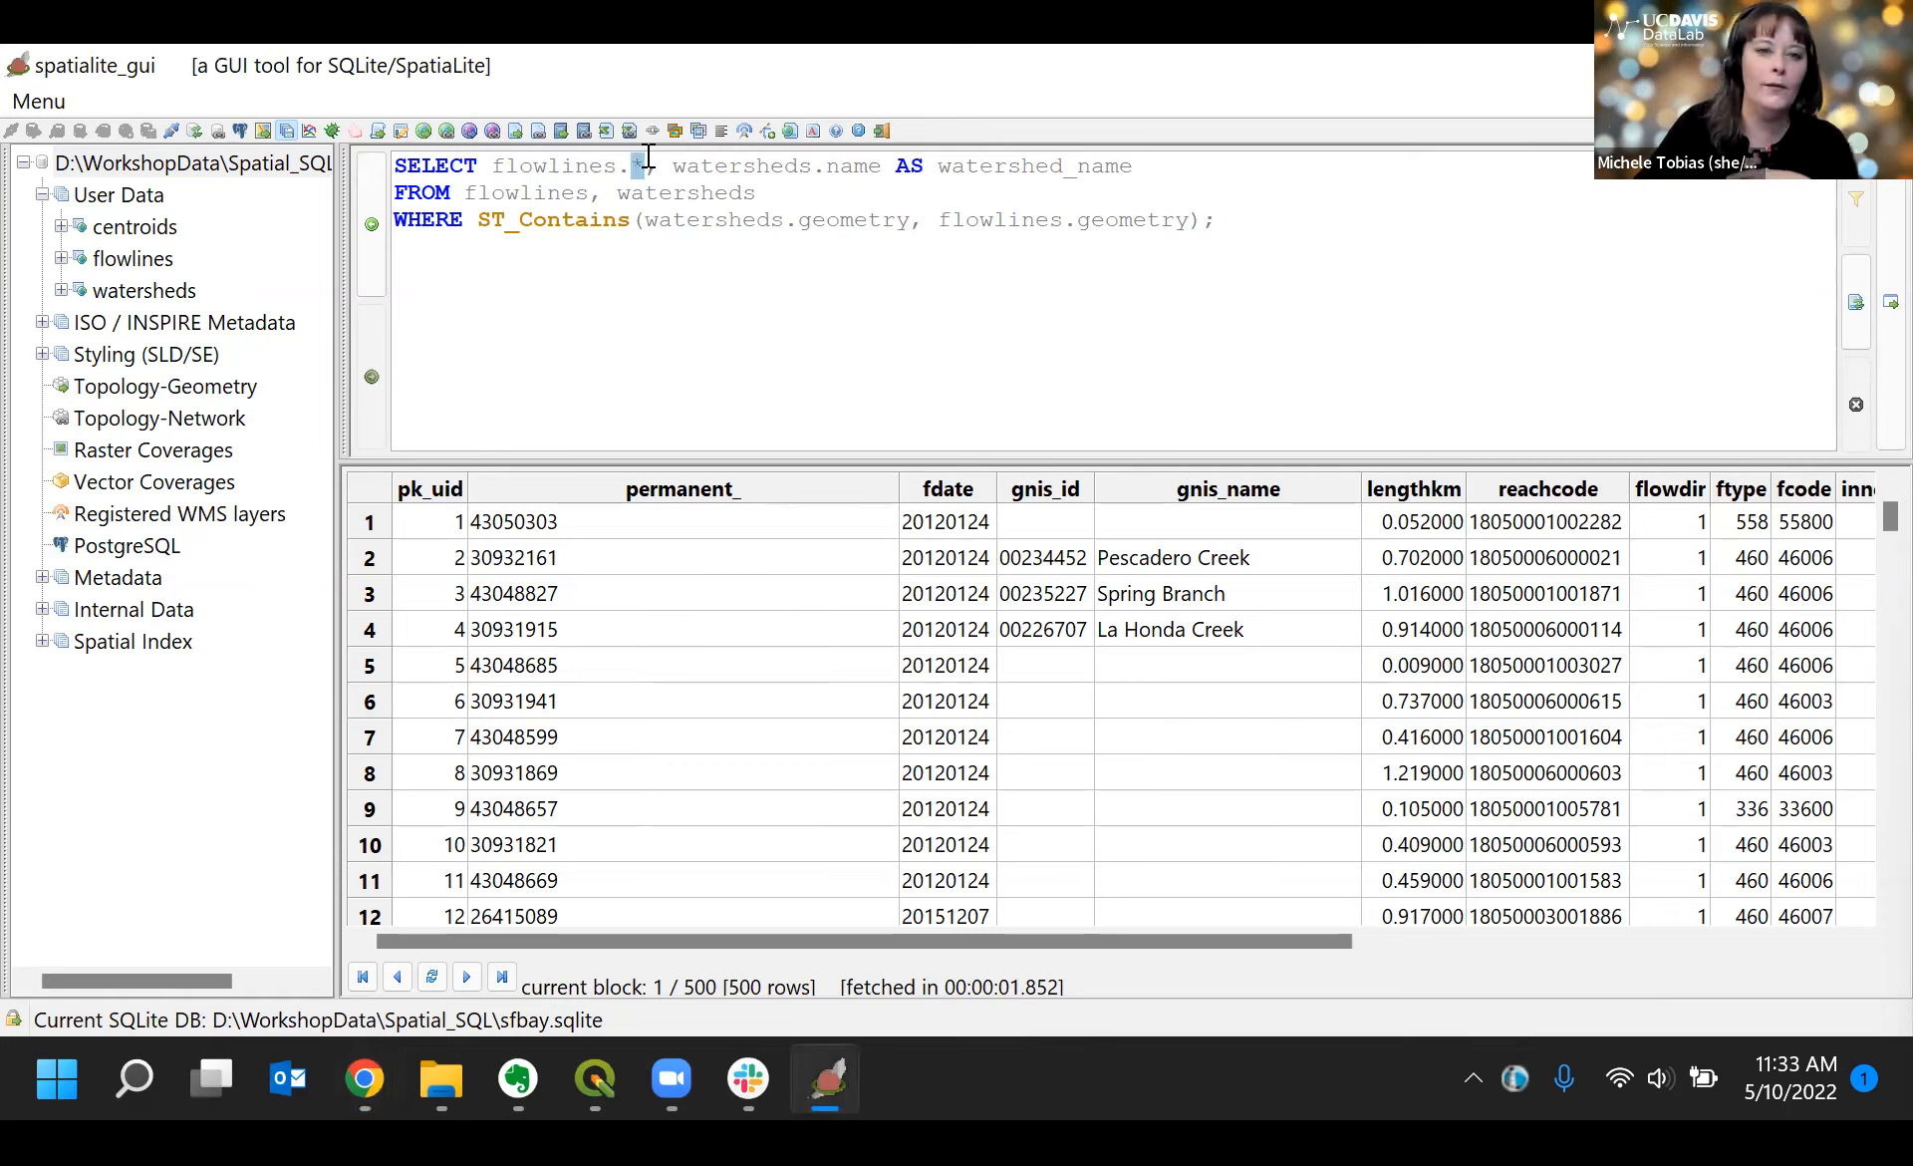
{"action": "left_click_drag", "start_coordinate": [674, 165], "coordinate": [879, 168]}
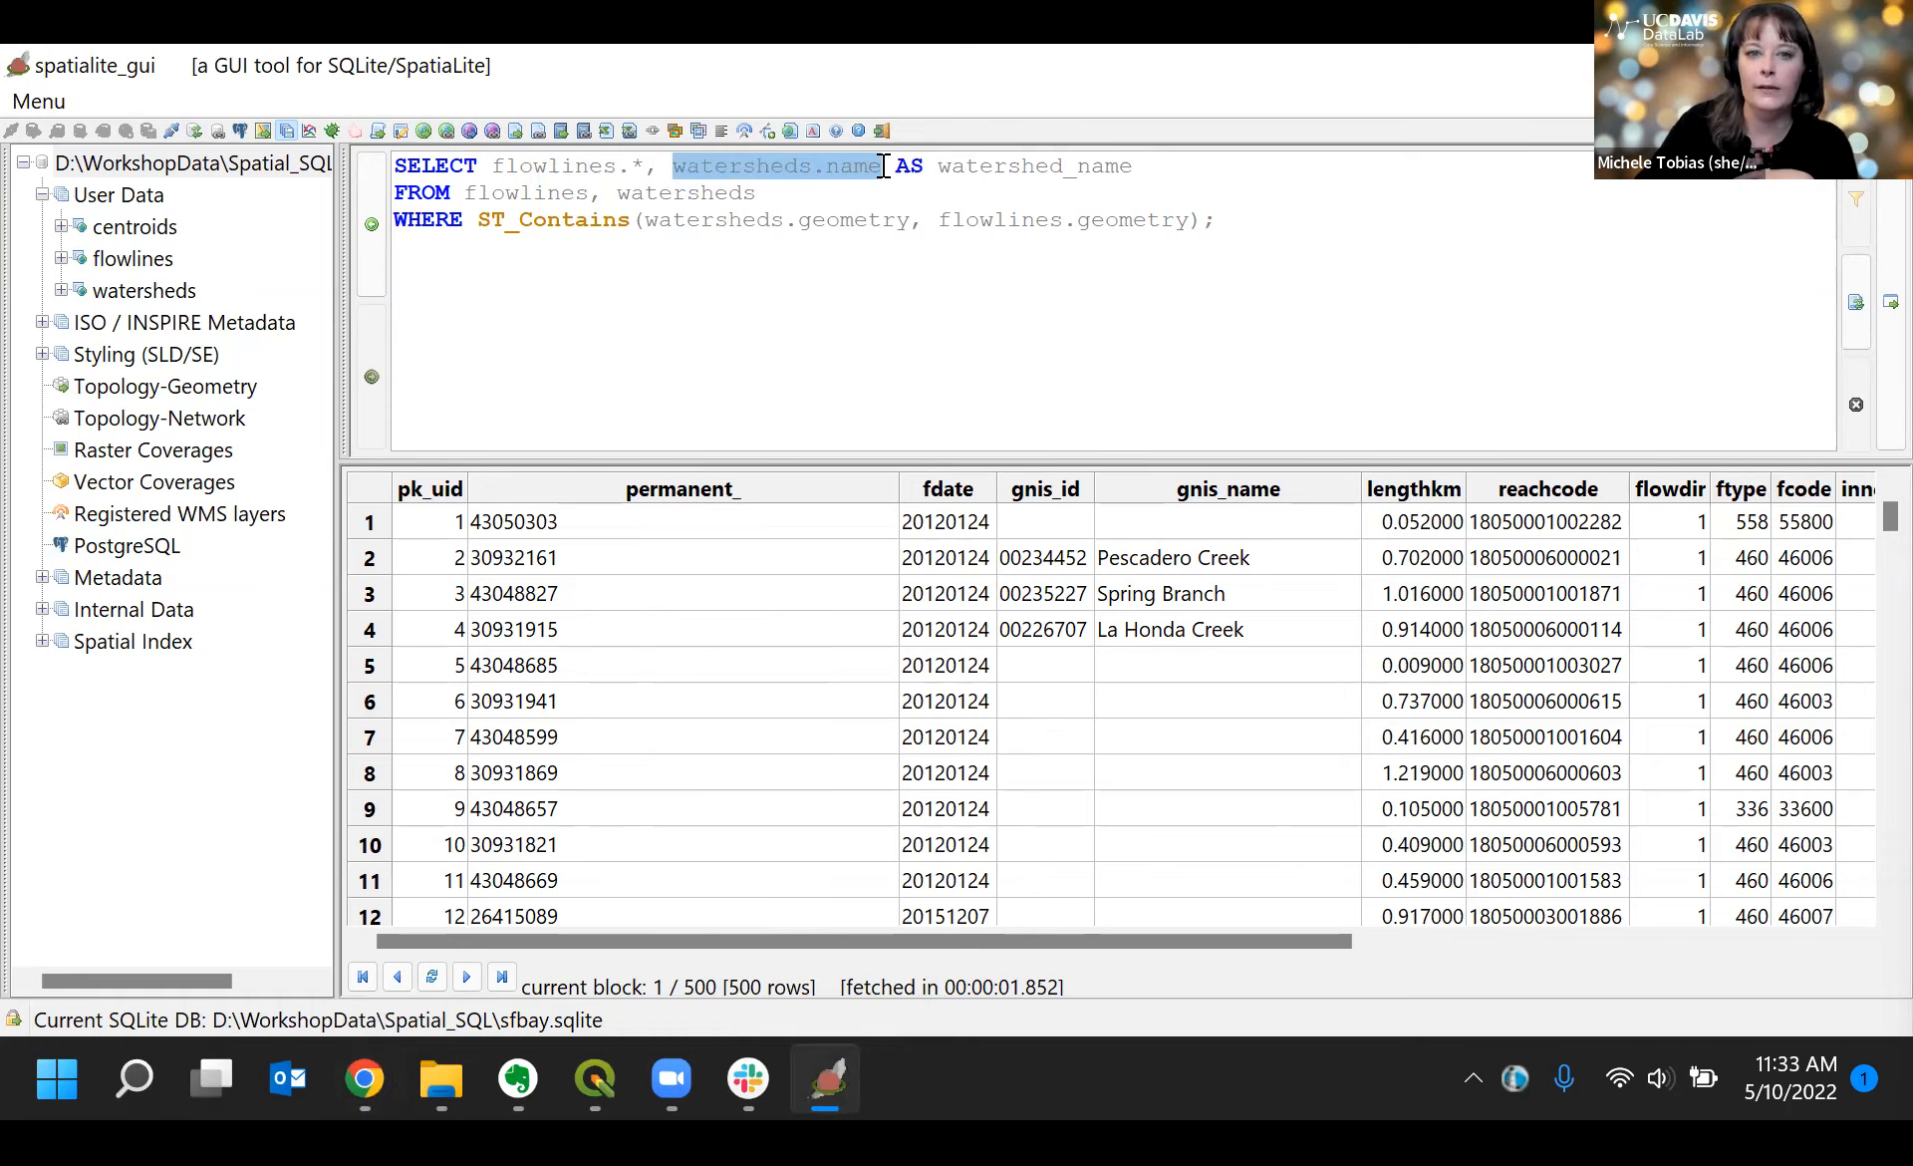
{"action": "left_click", "coordinate": [877, 167]}
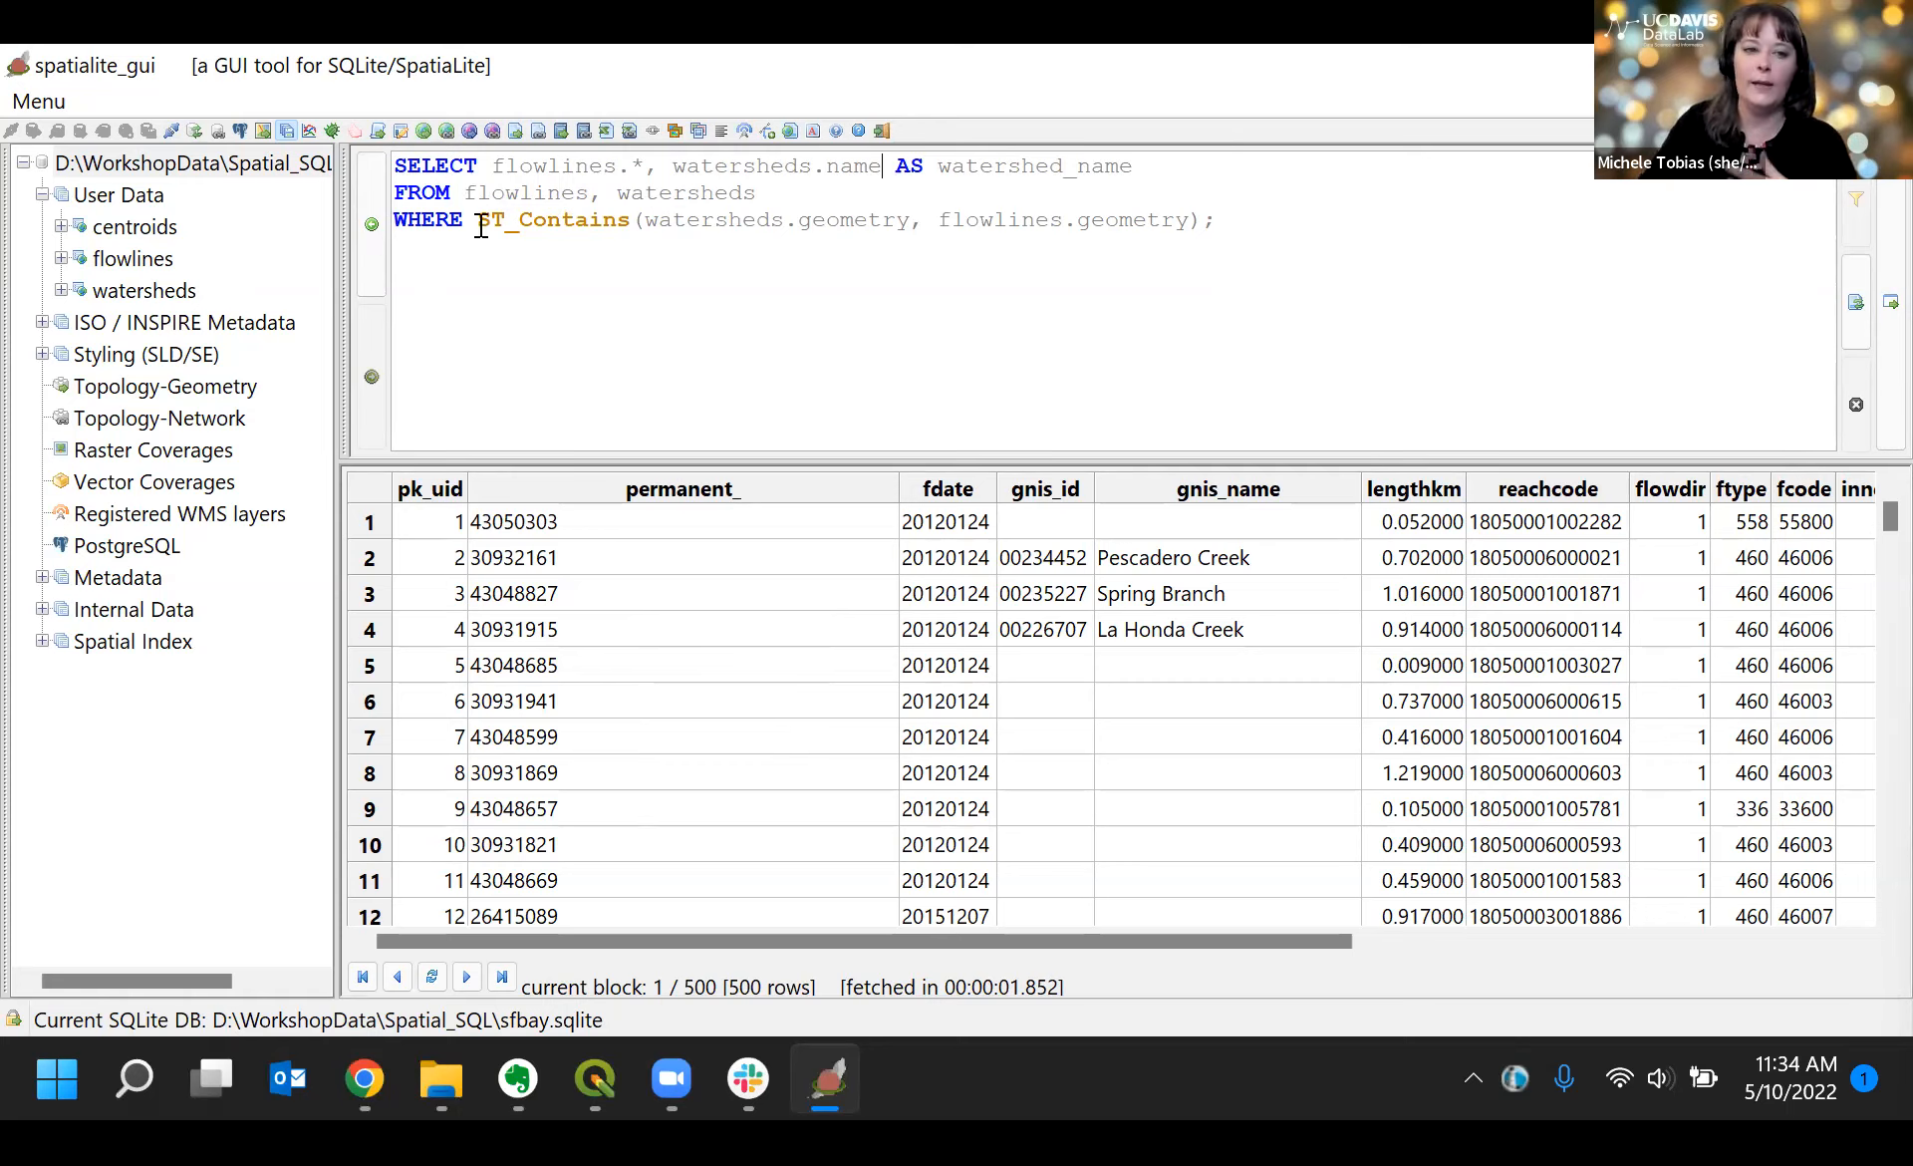
{"action": "left_click_drag", "start_coordinate": [481, 227], "coordinate": [1203, 219]}
{"action": "left_click", "coordinate": [857, 224]}
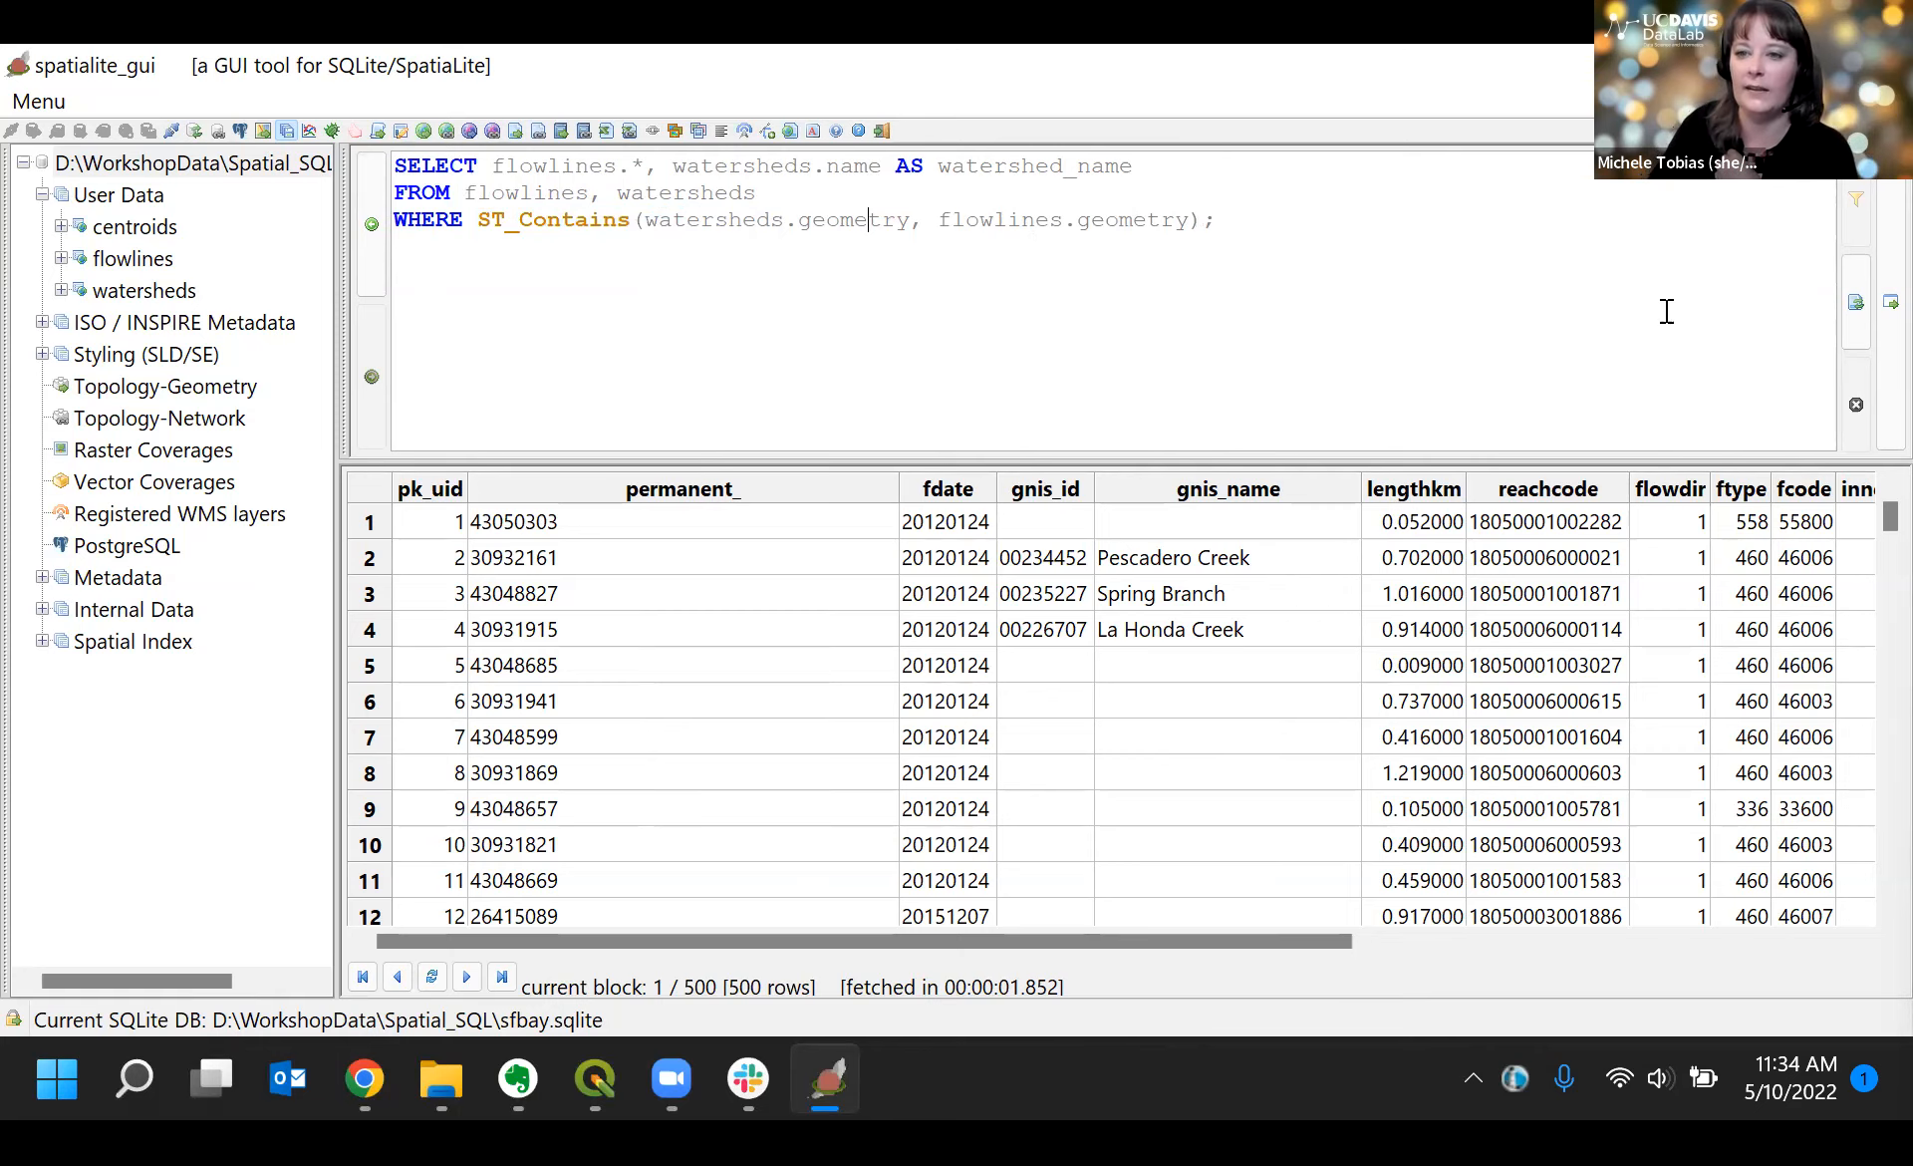
{"action": "left_click", "coordinate": [1856, 300]}
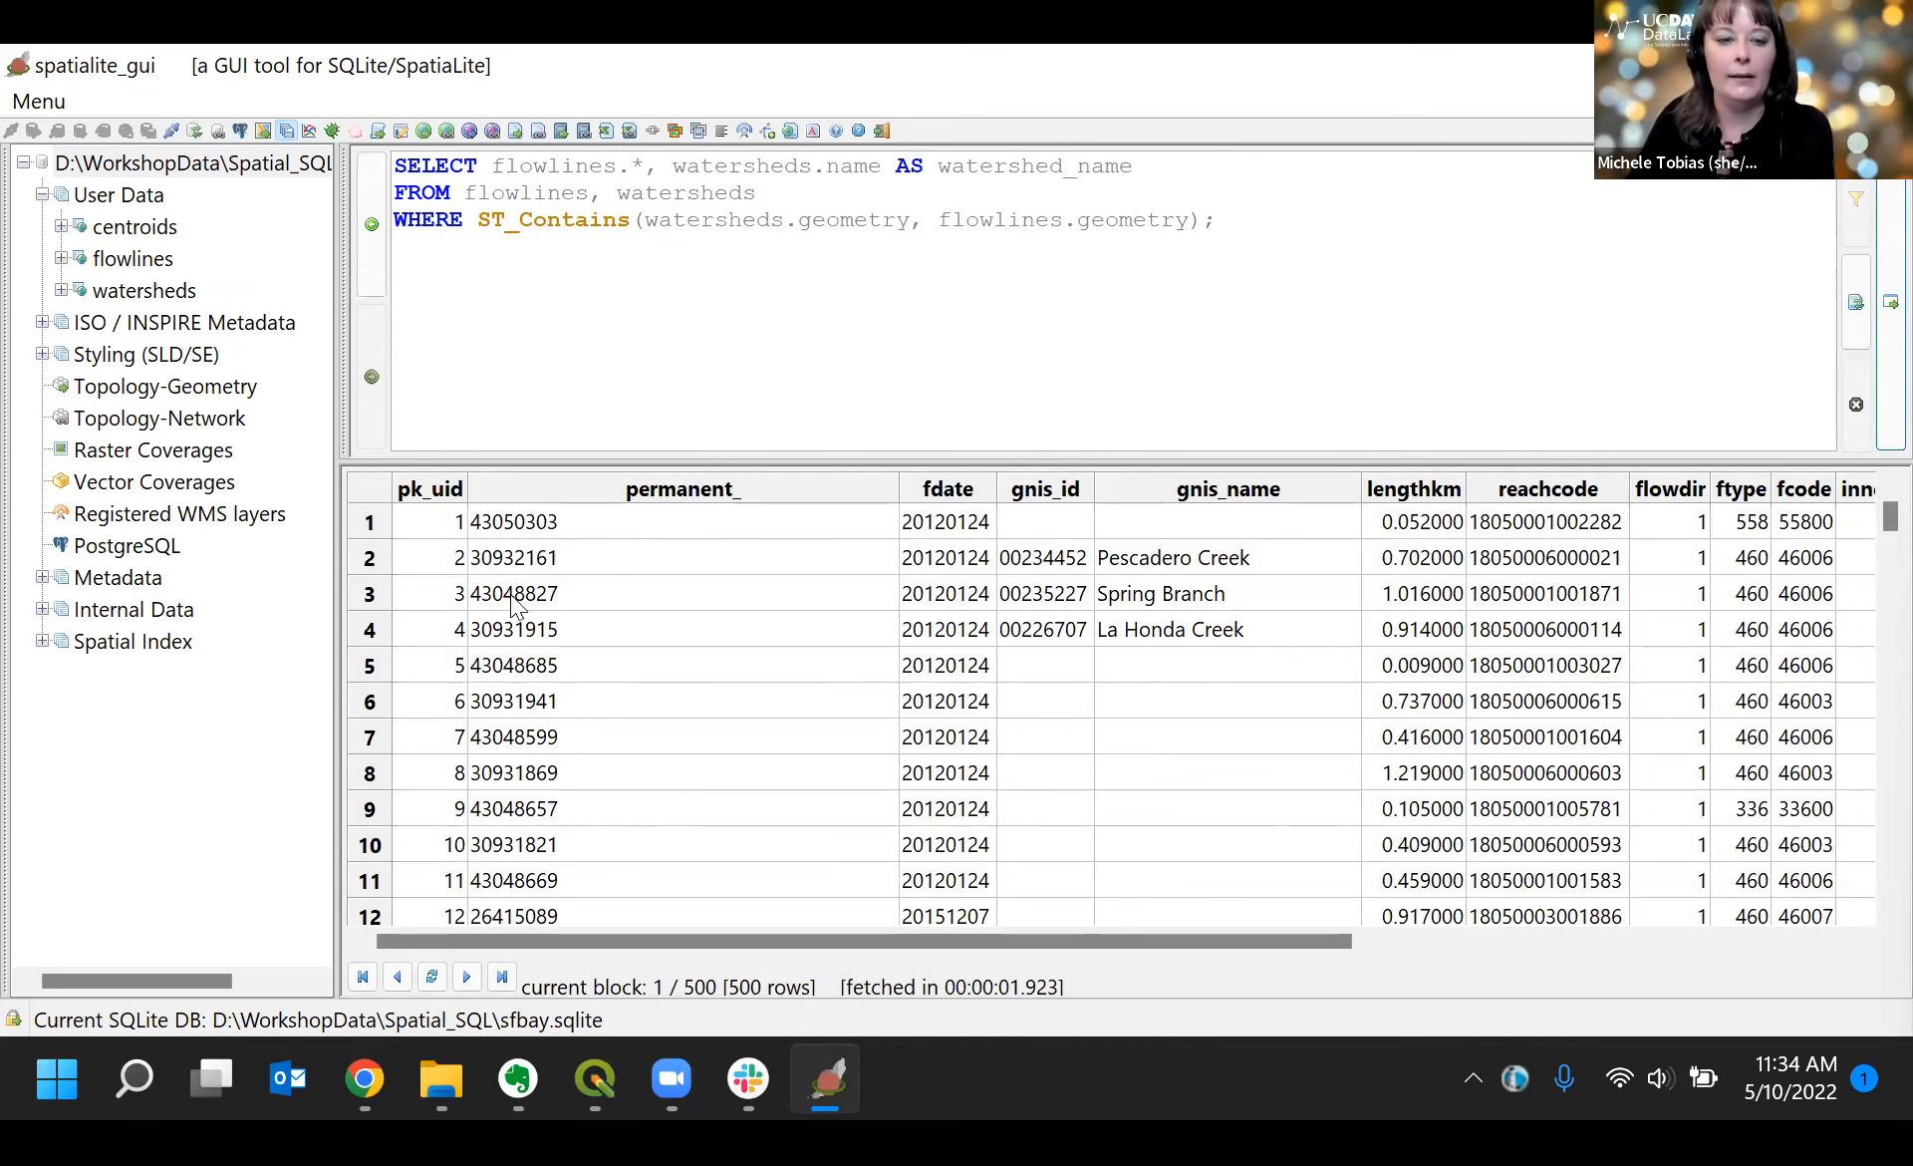
Step: Examine the spatial join results from pk_uid across to the watershed_name column
{"action": "left_click_drag", "start_coordinate": [536, 933], "coordinate": [1644, 631]}
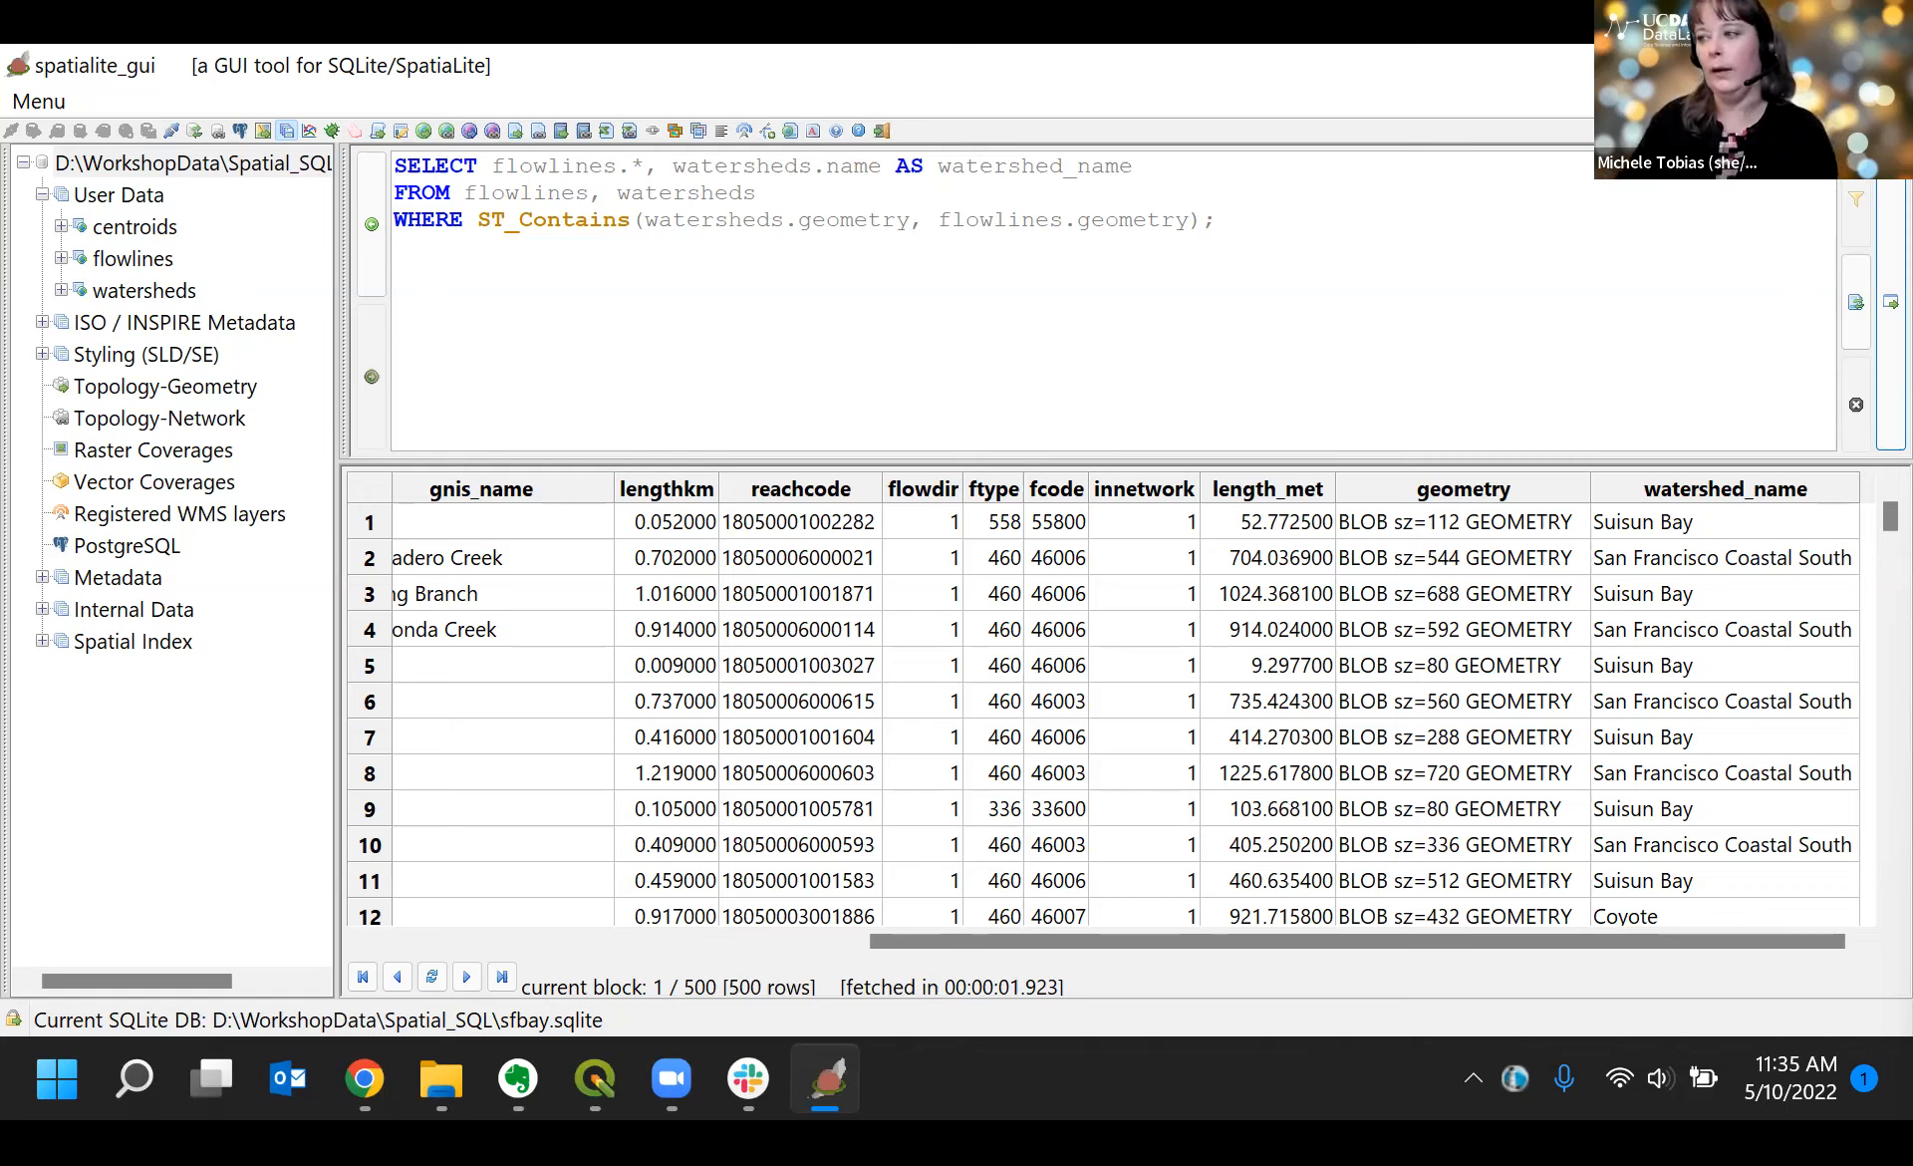
{"action": "key", "text": "alt+Tab"}
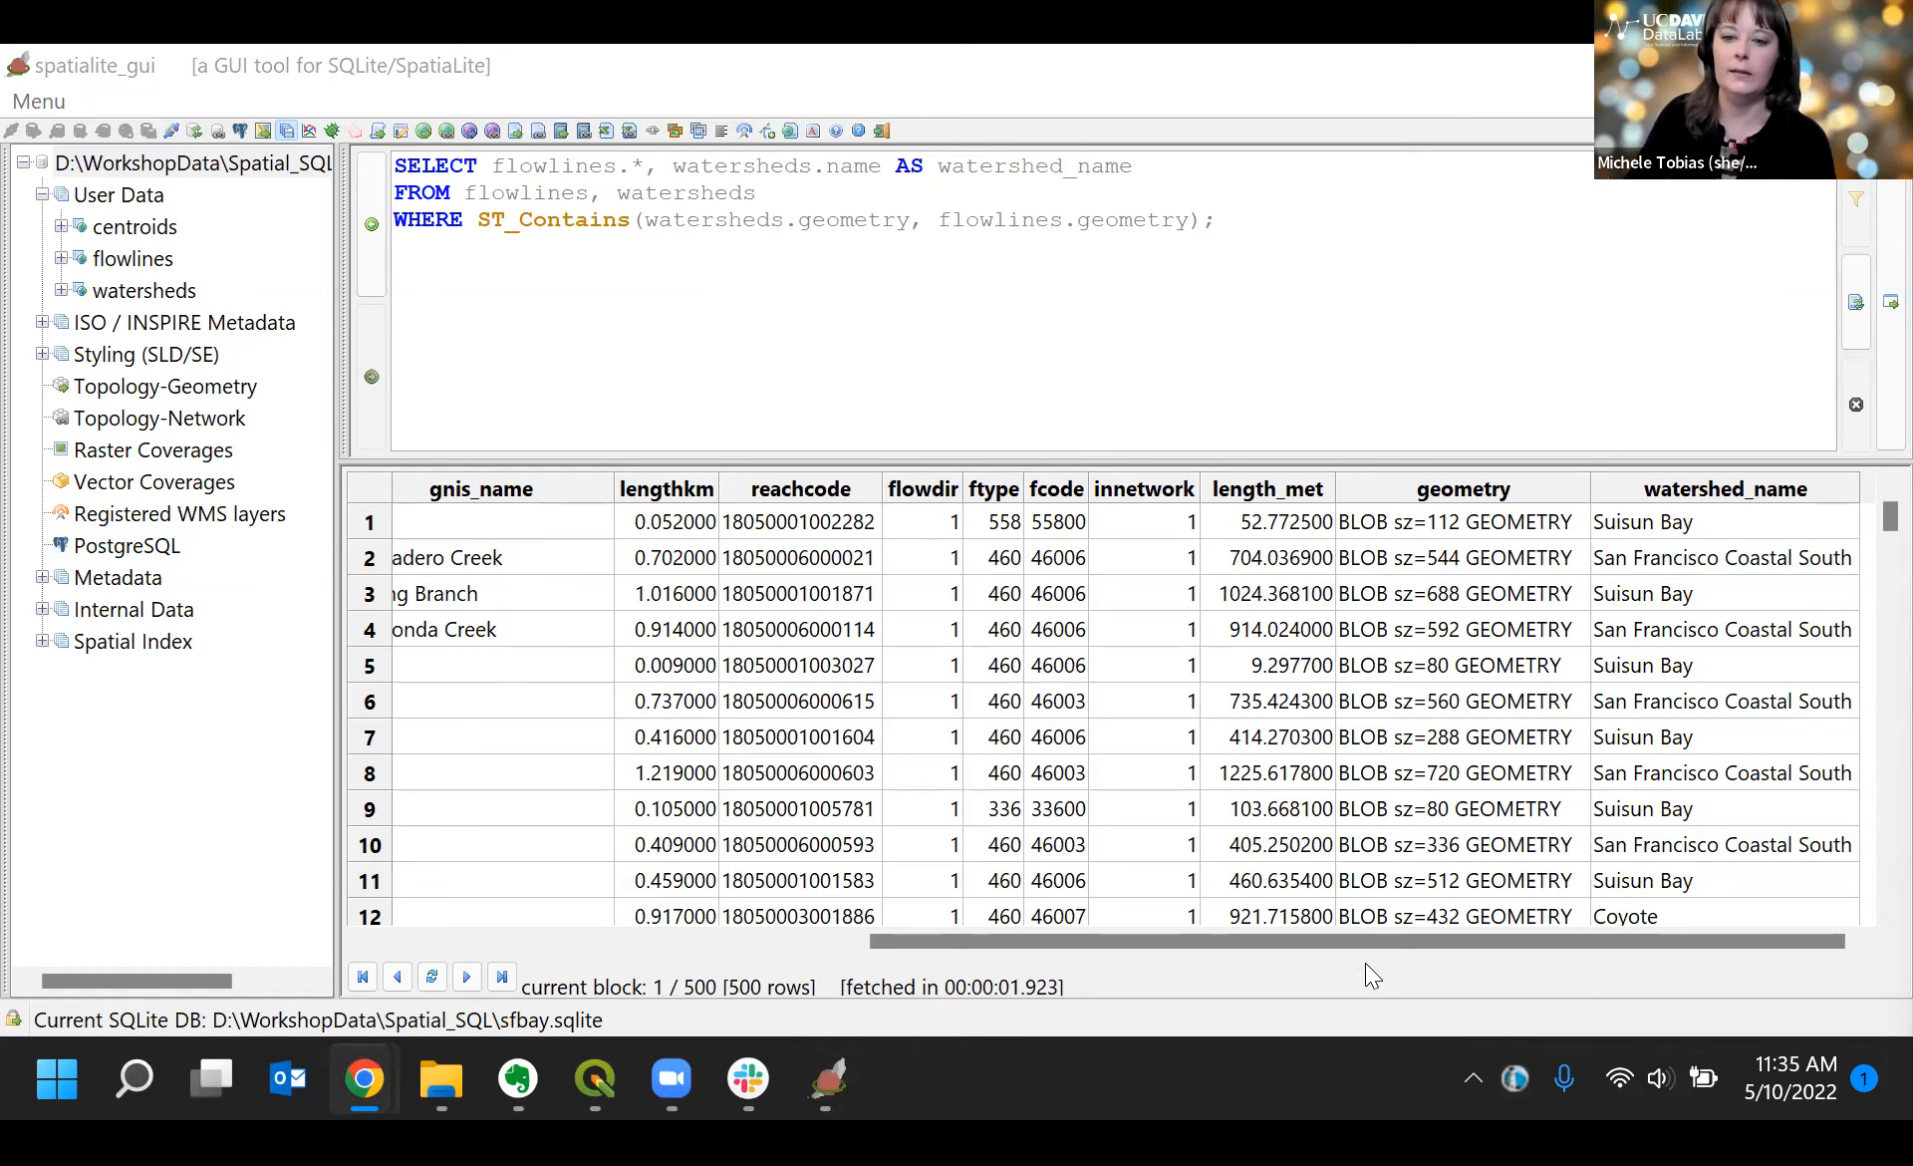
{"action": "left_click_drag", "start_coordinate": [1377, 939], "coordinate": [796, 939]}
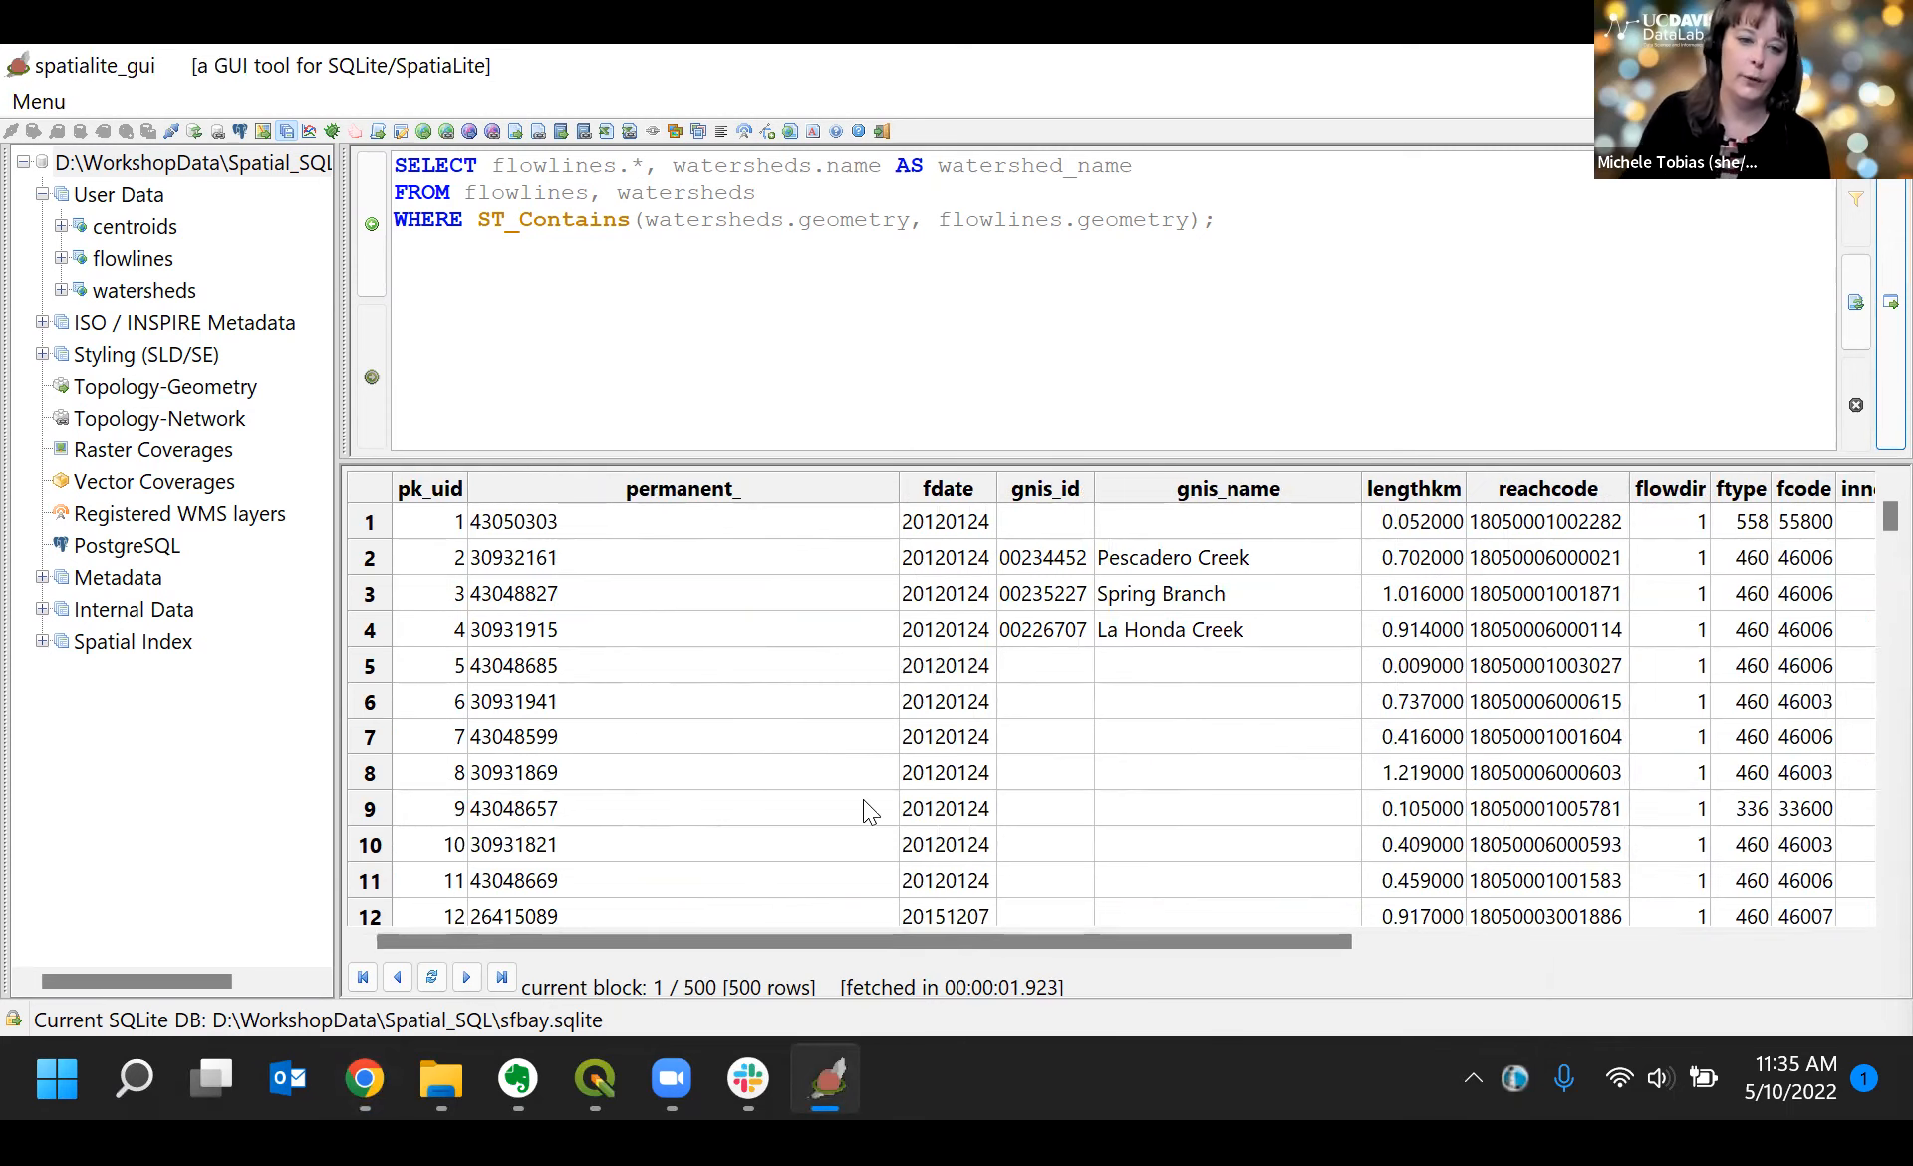
{"action": "left_click_drag", "start_coordinate": [983, 933], "coordinate": [1686, 985]}
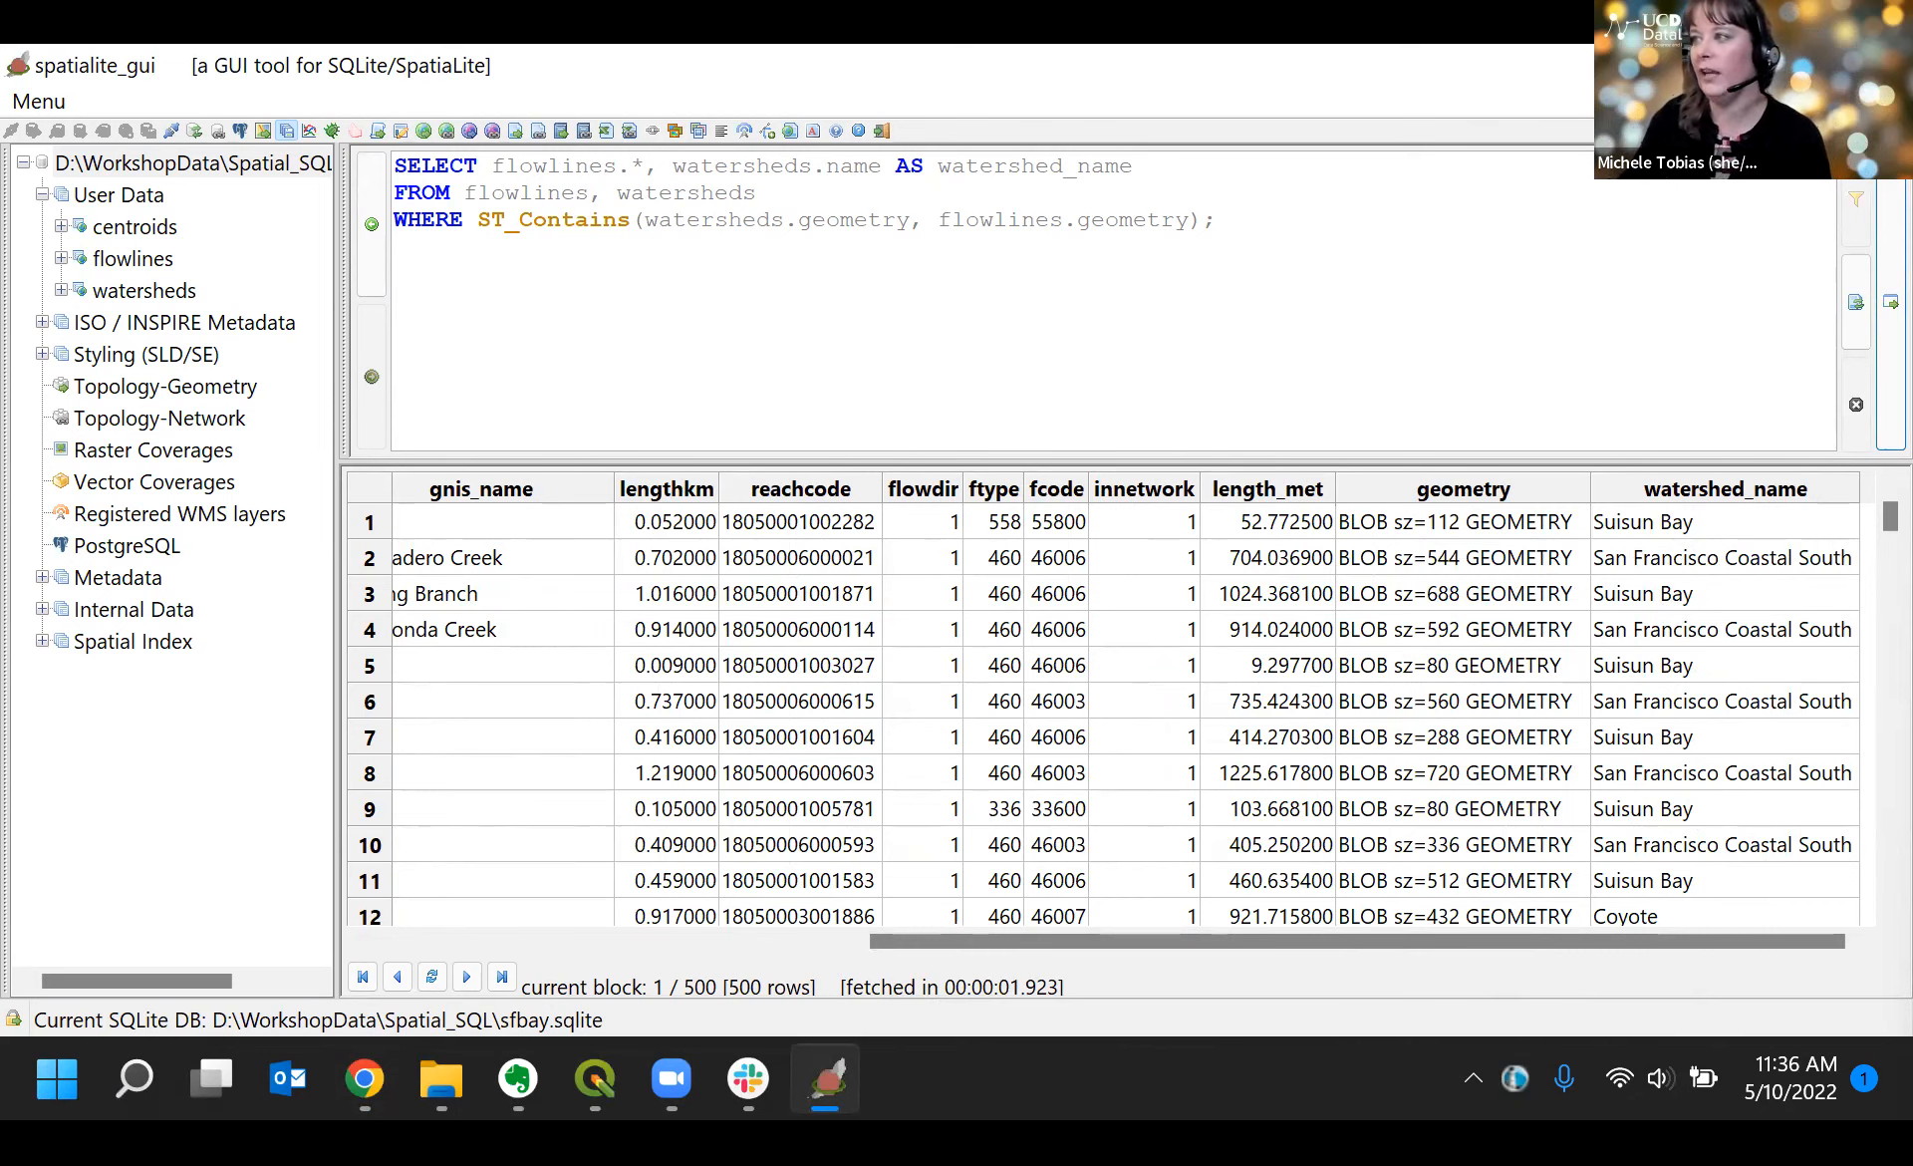
Step: Replace the query with the same ST_Contains join plus AND ftype = 460 AND watersheds.name LIKE 'Tomales-Drake Bays'; and run it
{"action": "key", "text": "alt+Tab"}
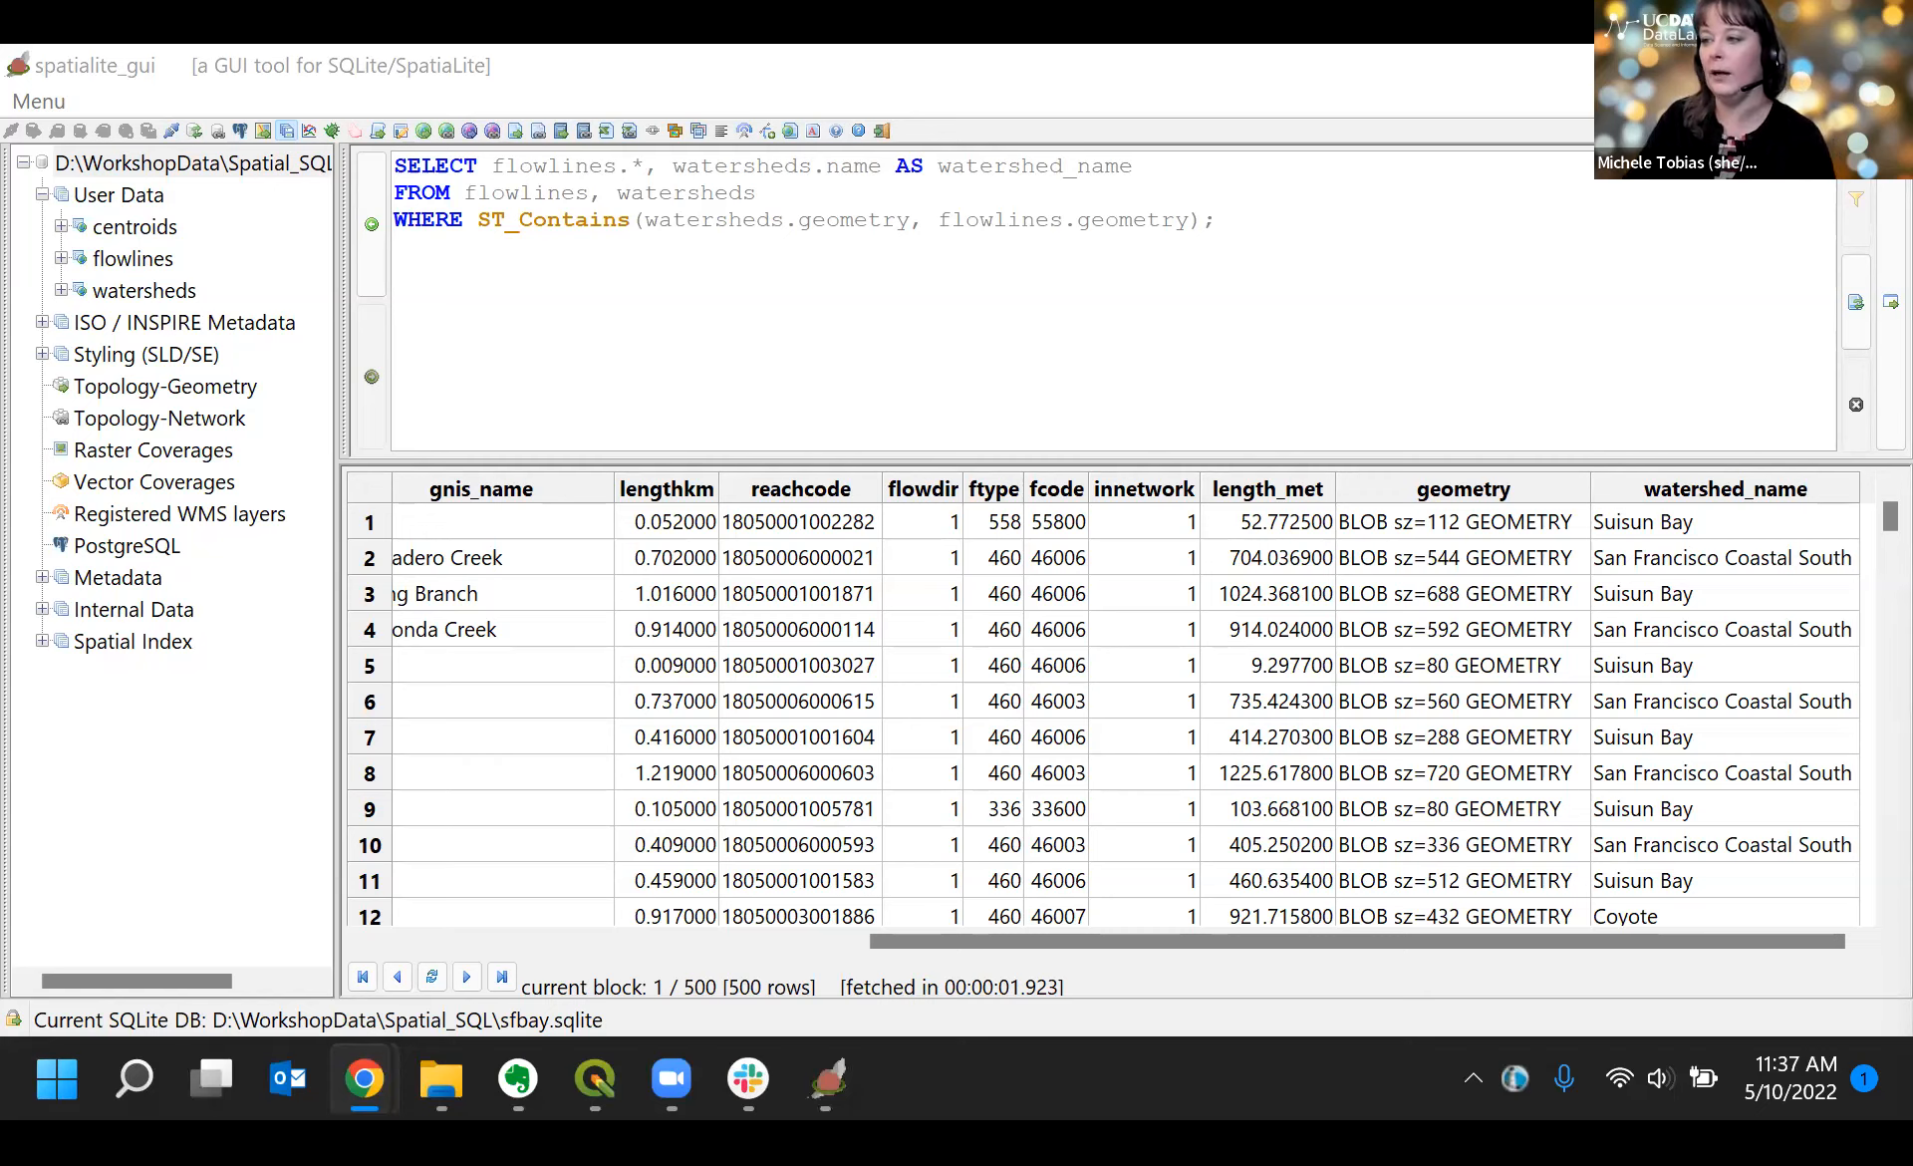
{"action": "left_click", "coordinate": [786, 230]}
{"action": "left_click_drag", "start_coordinate": [1230, 221], "coordinate": [390, 165]}
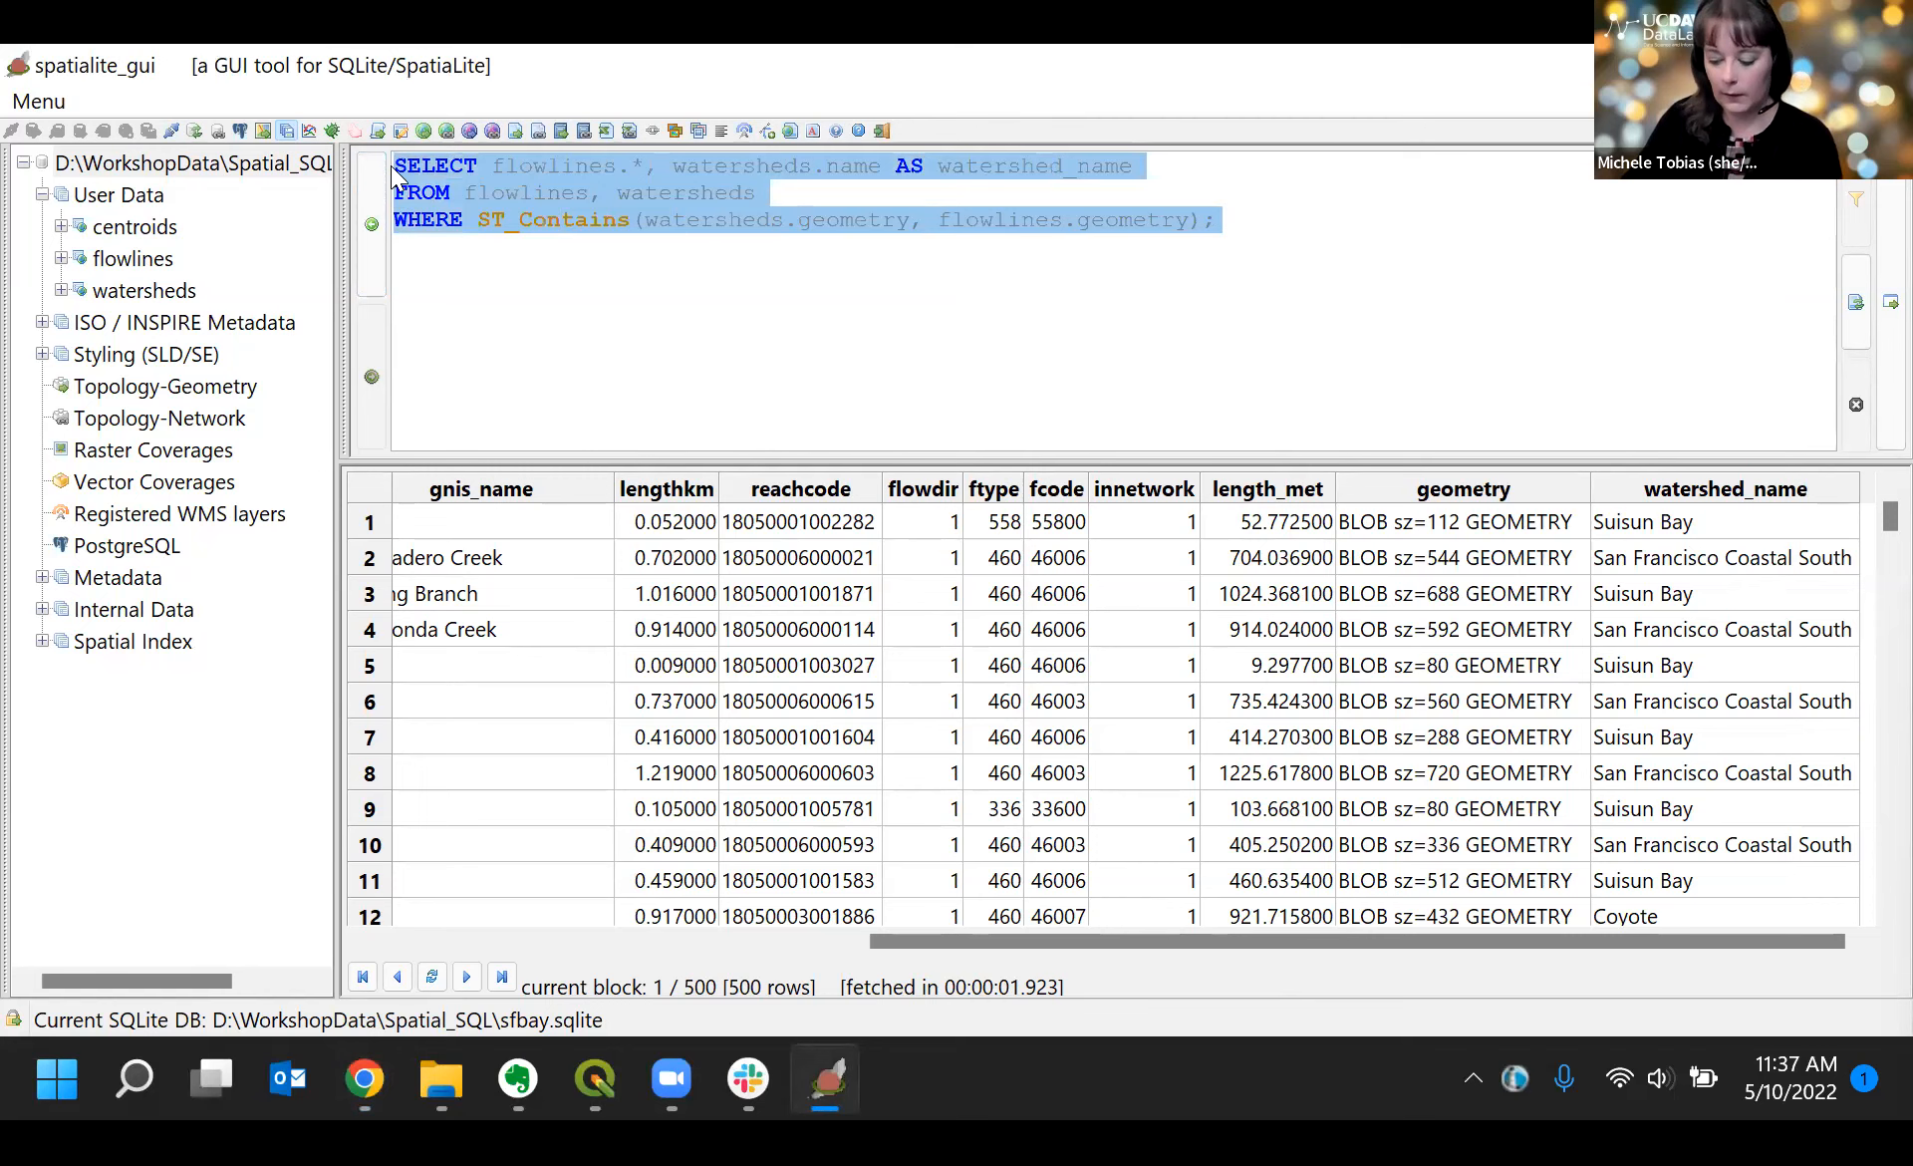
{"action": "key", "text": "Delete"}
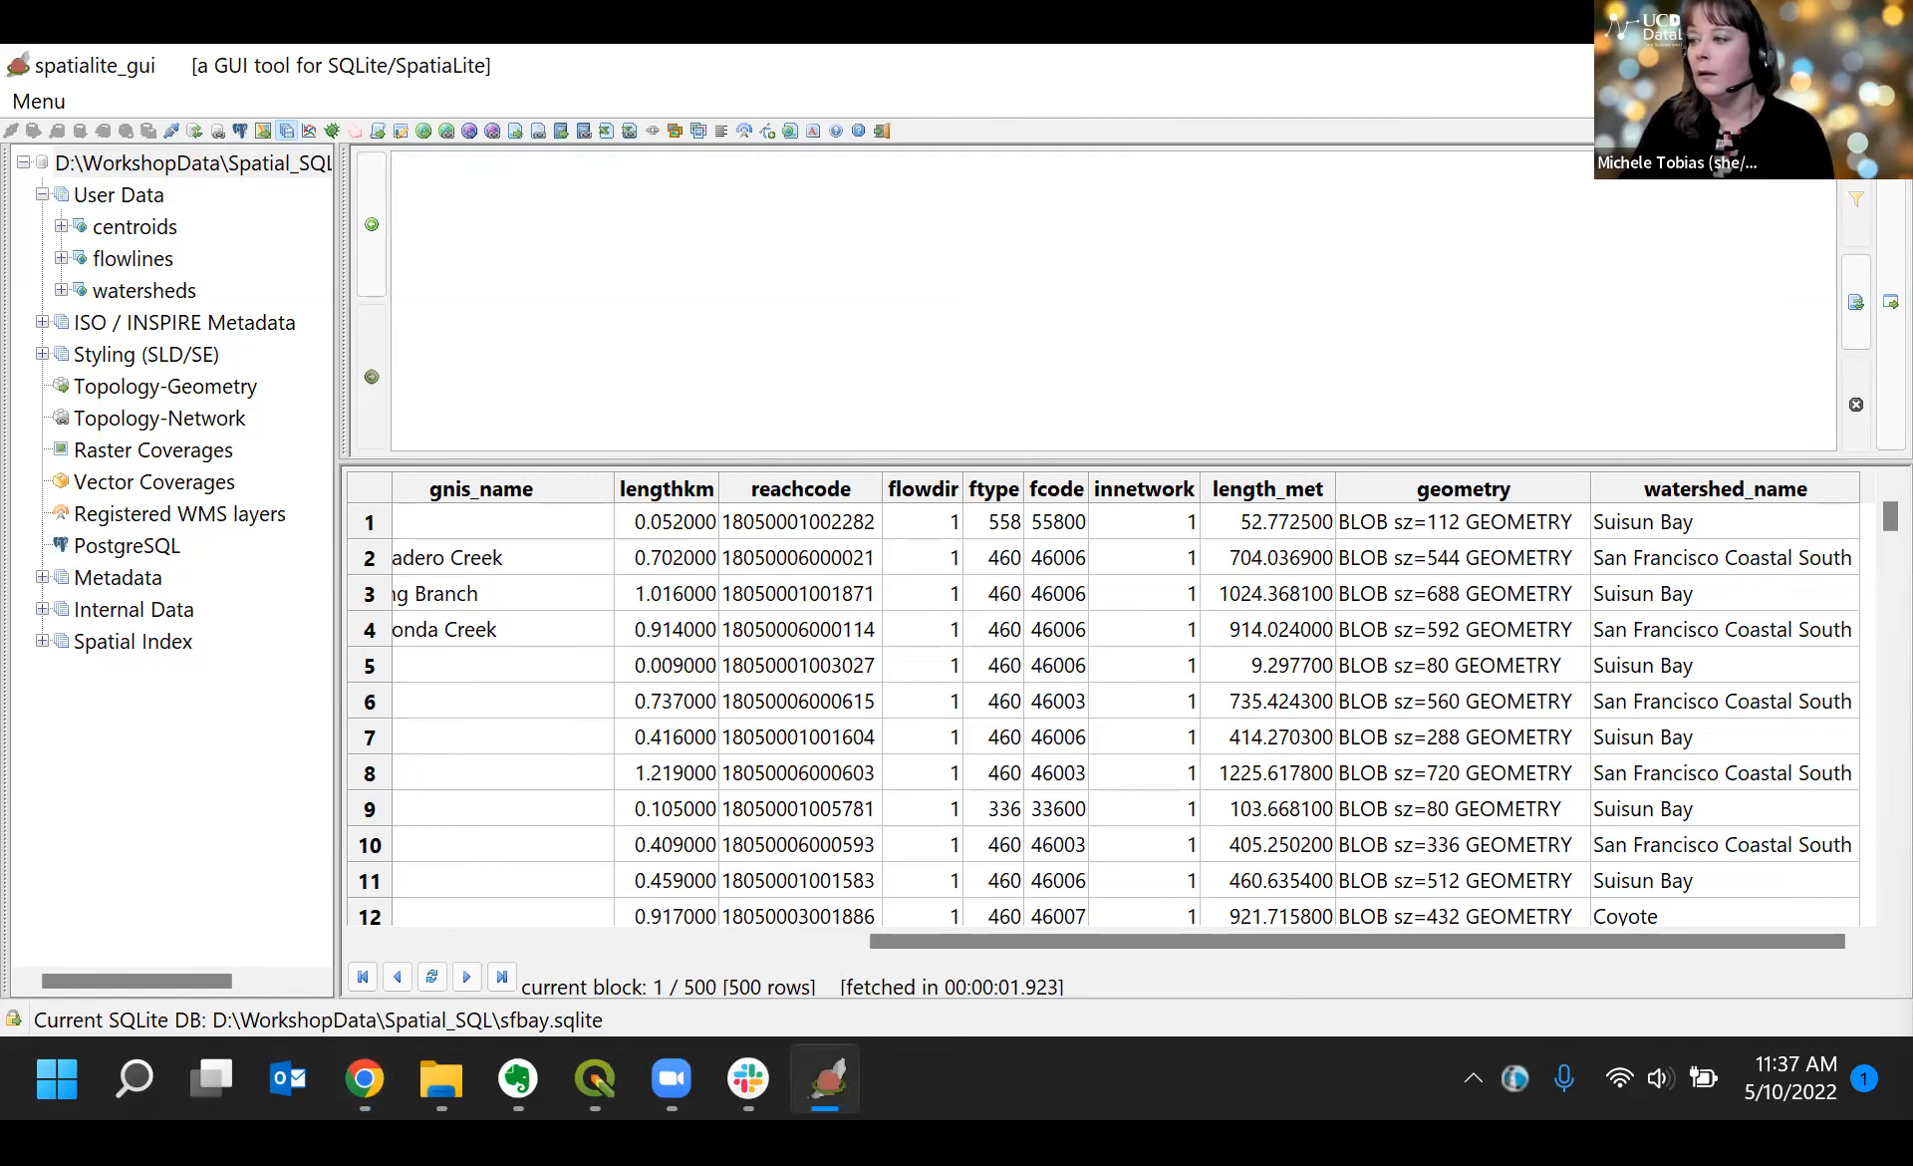
{"action": "type", "text": "SELECT flowlines.*, watersheds.name AS watershed_name FROM flowlines, watersheds WHERE ST_Contains(watersheds.geometry, flowlines.geometry) AND ftype = 460 AND watersheds.name LIKE 'Tomales-Drake Bays';"}
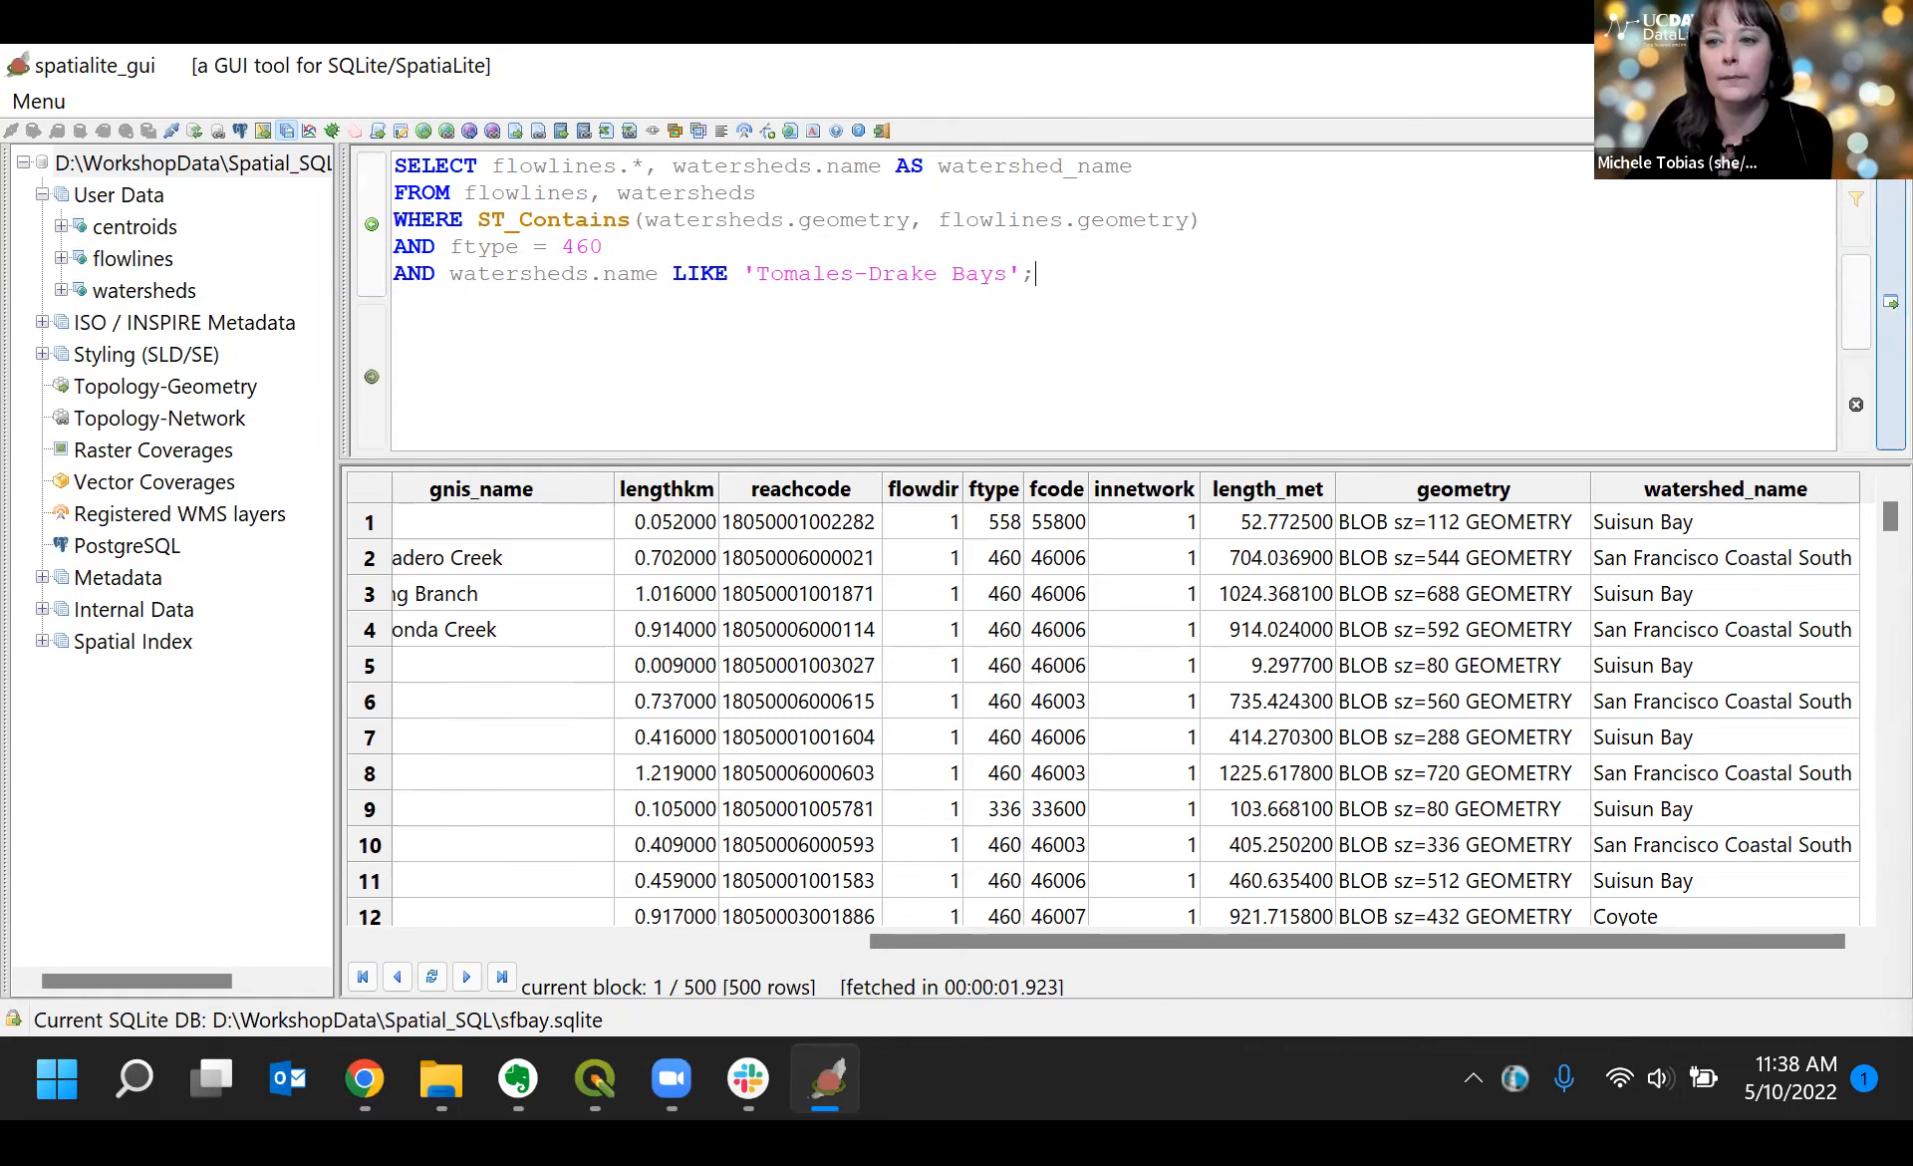
{"action": "left_click", "coordinate": [1879, 328]}
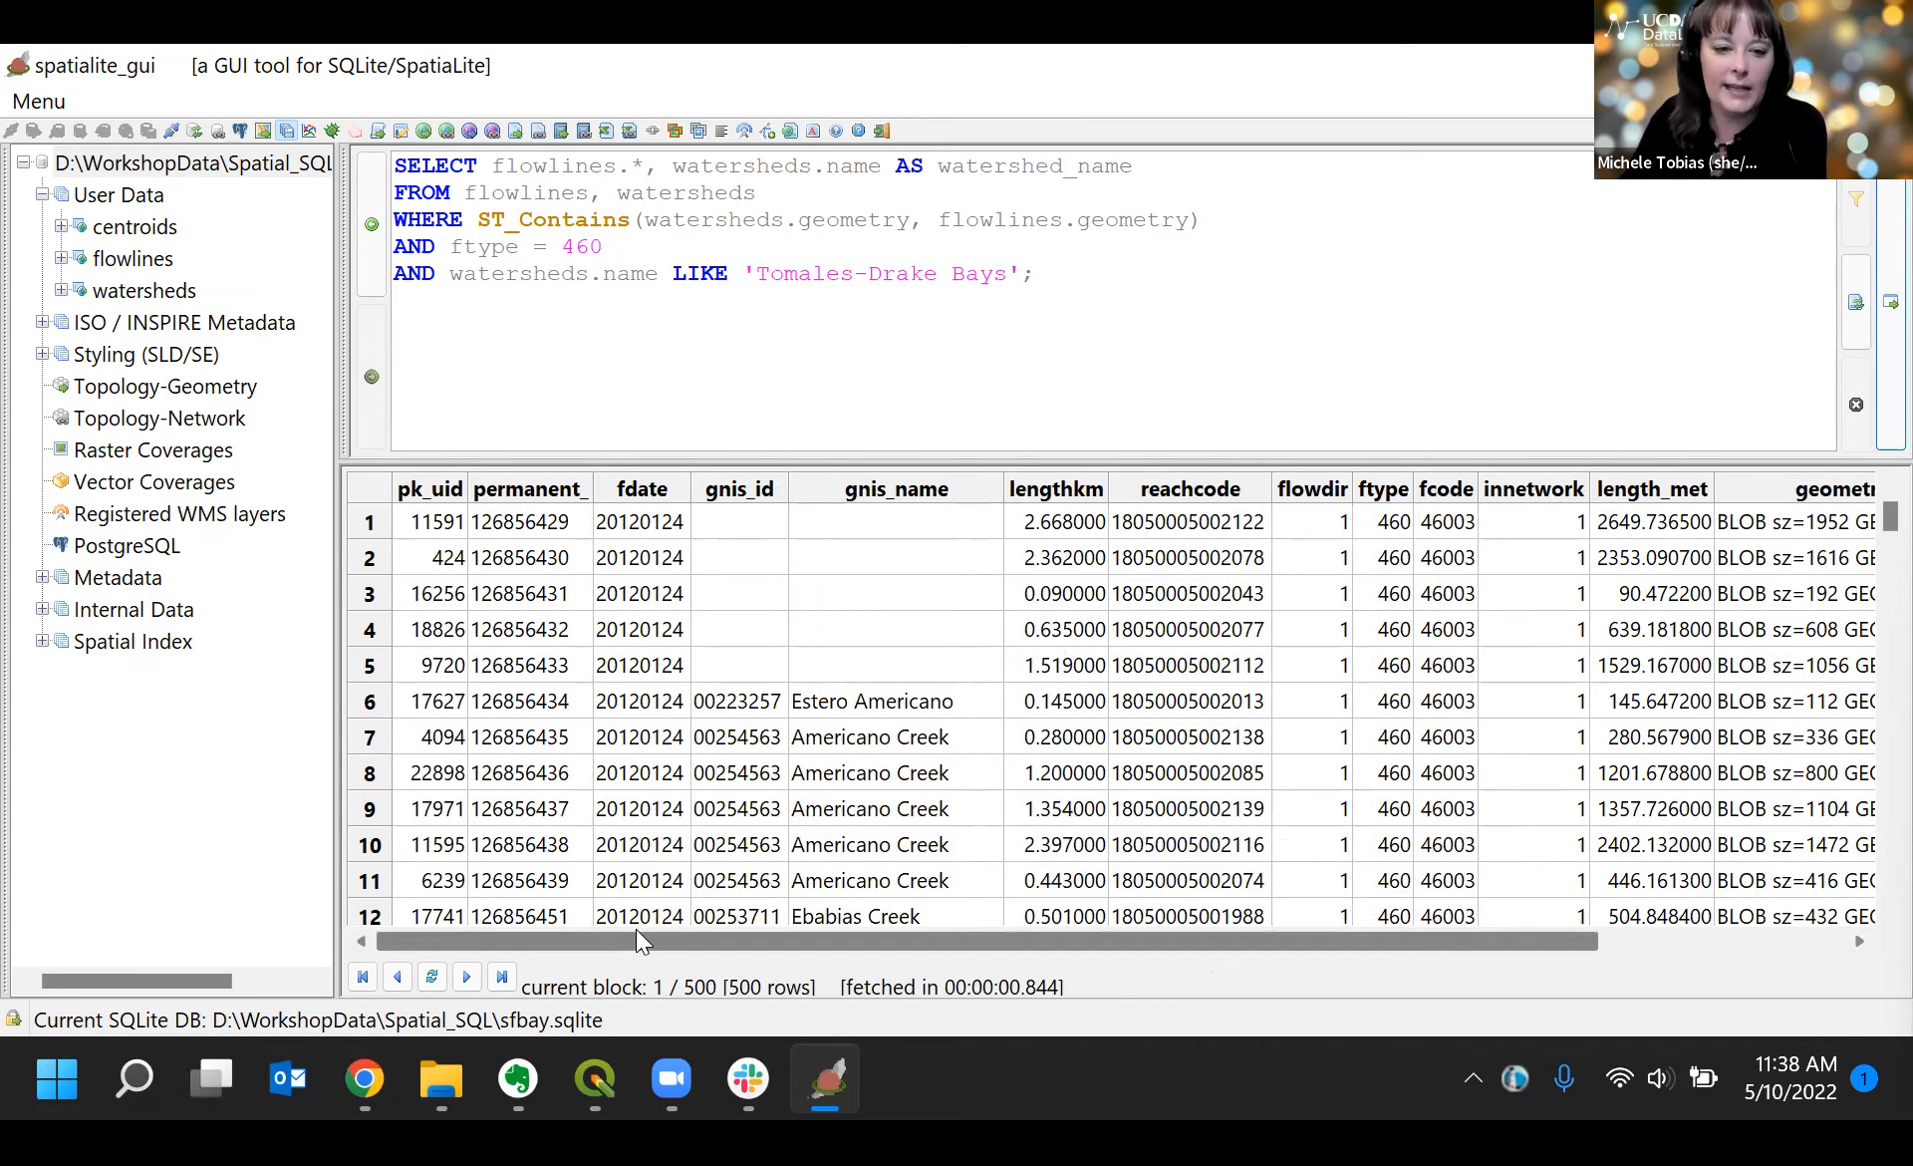
Step: Check the ftype and watershed_name columns in the filtered flowlines results
{"action": "left_click_drag", "start_coordinate": [634, 935], "coordinate": [1105, 935]}
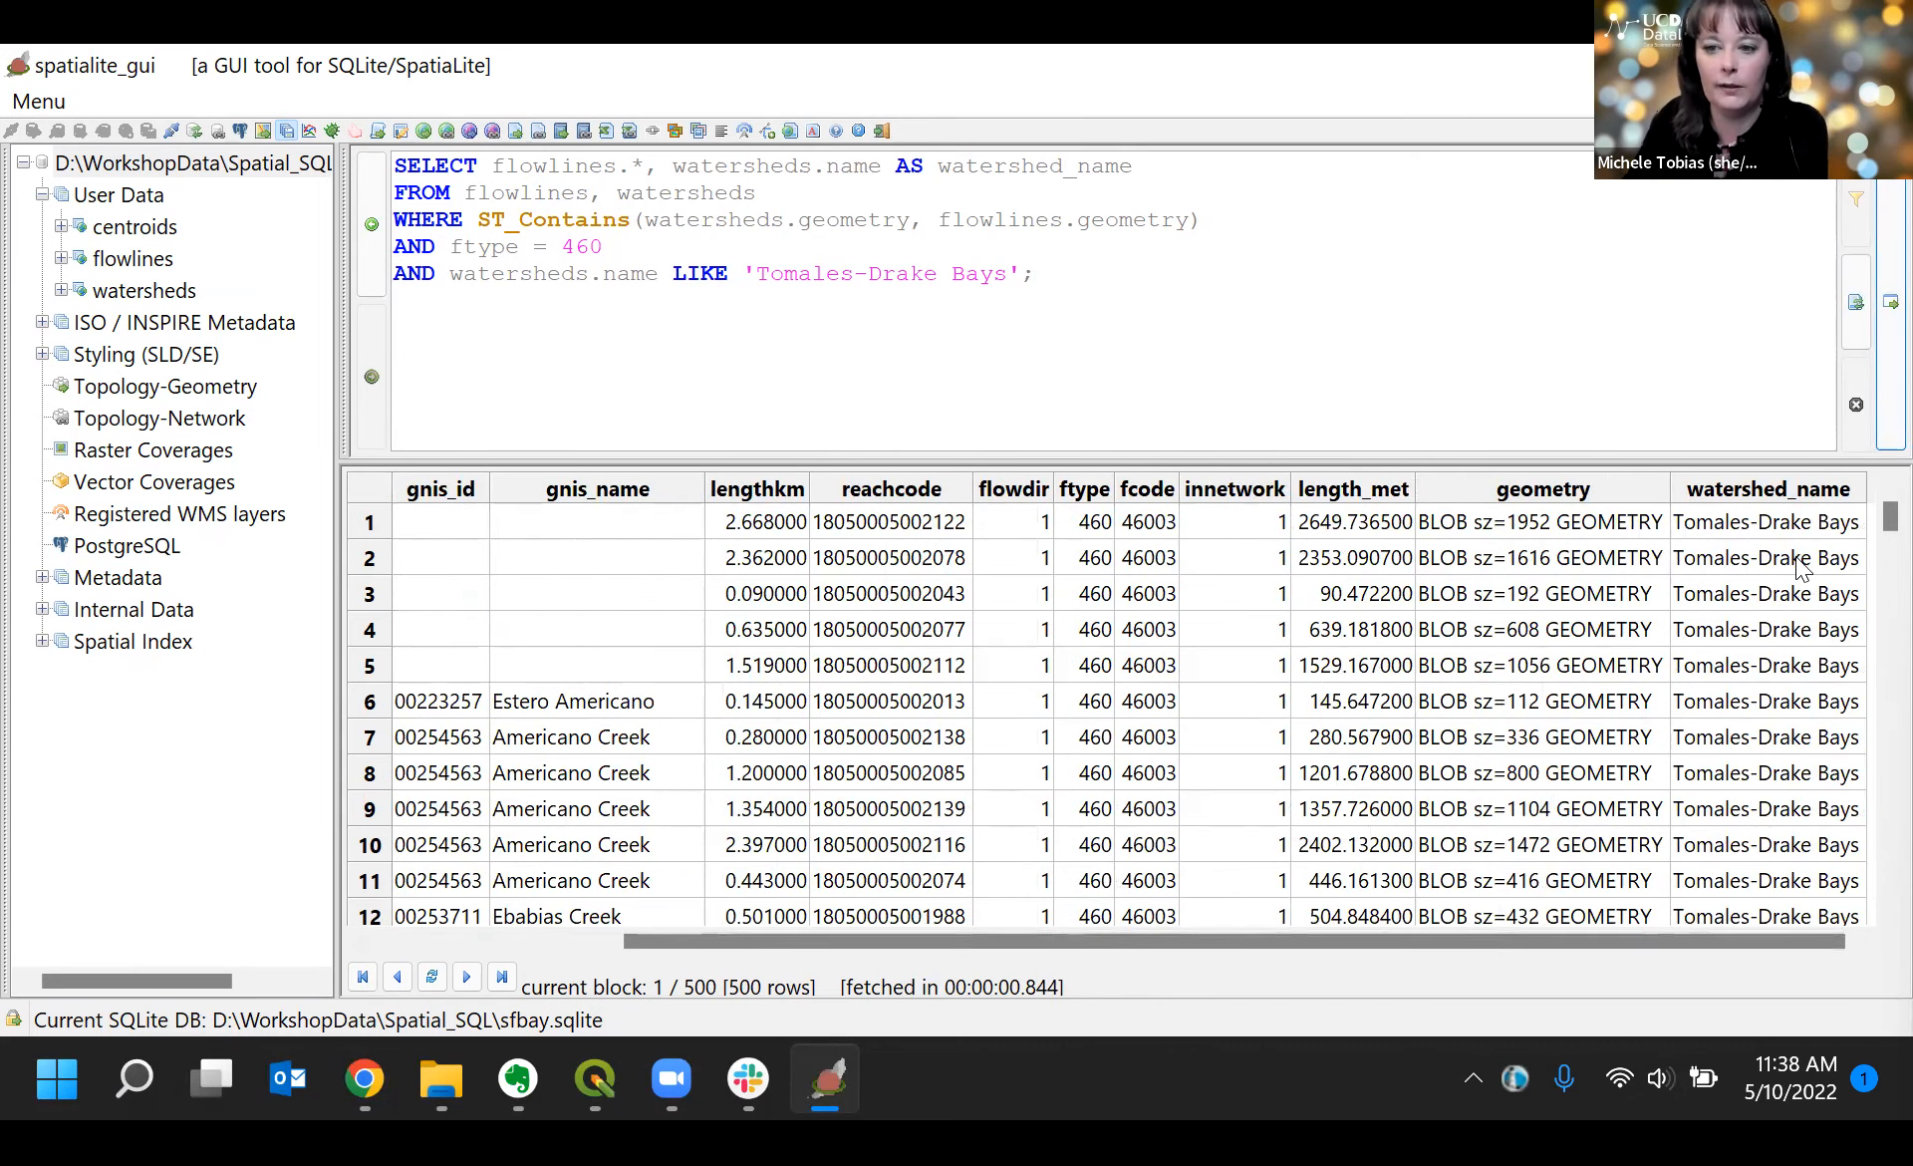
{"action": "scroll", "coordinate": [1214, 603], "scroll_direction": "down", "scroll_amount": 2}
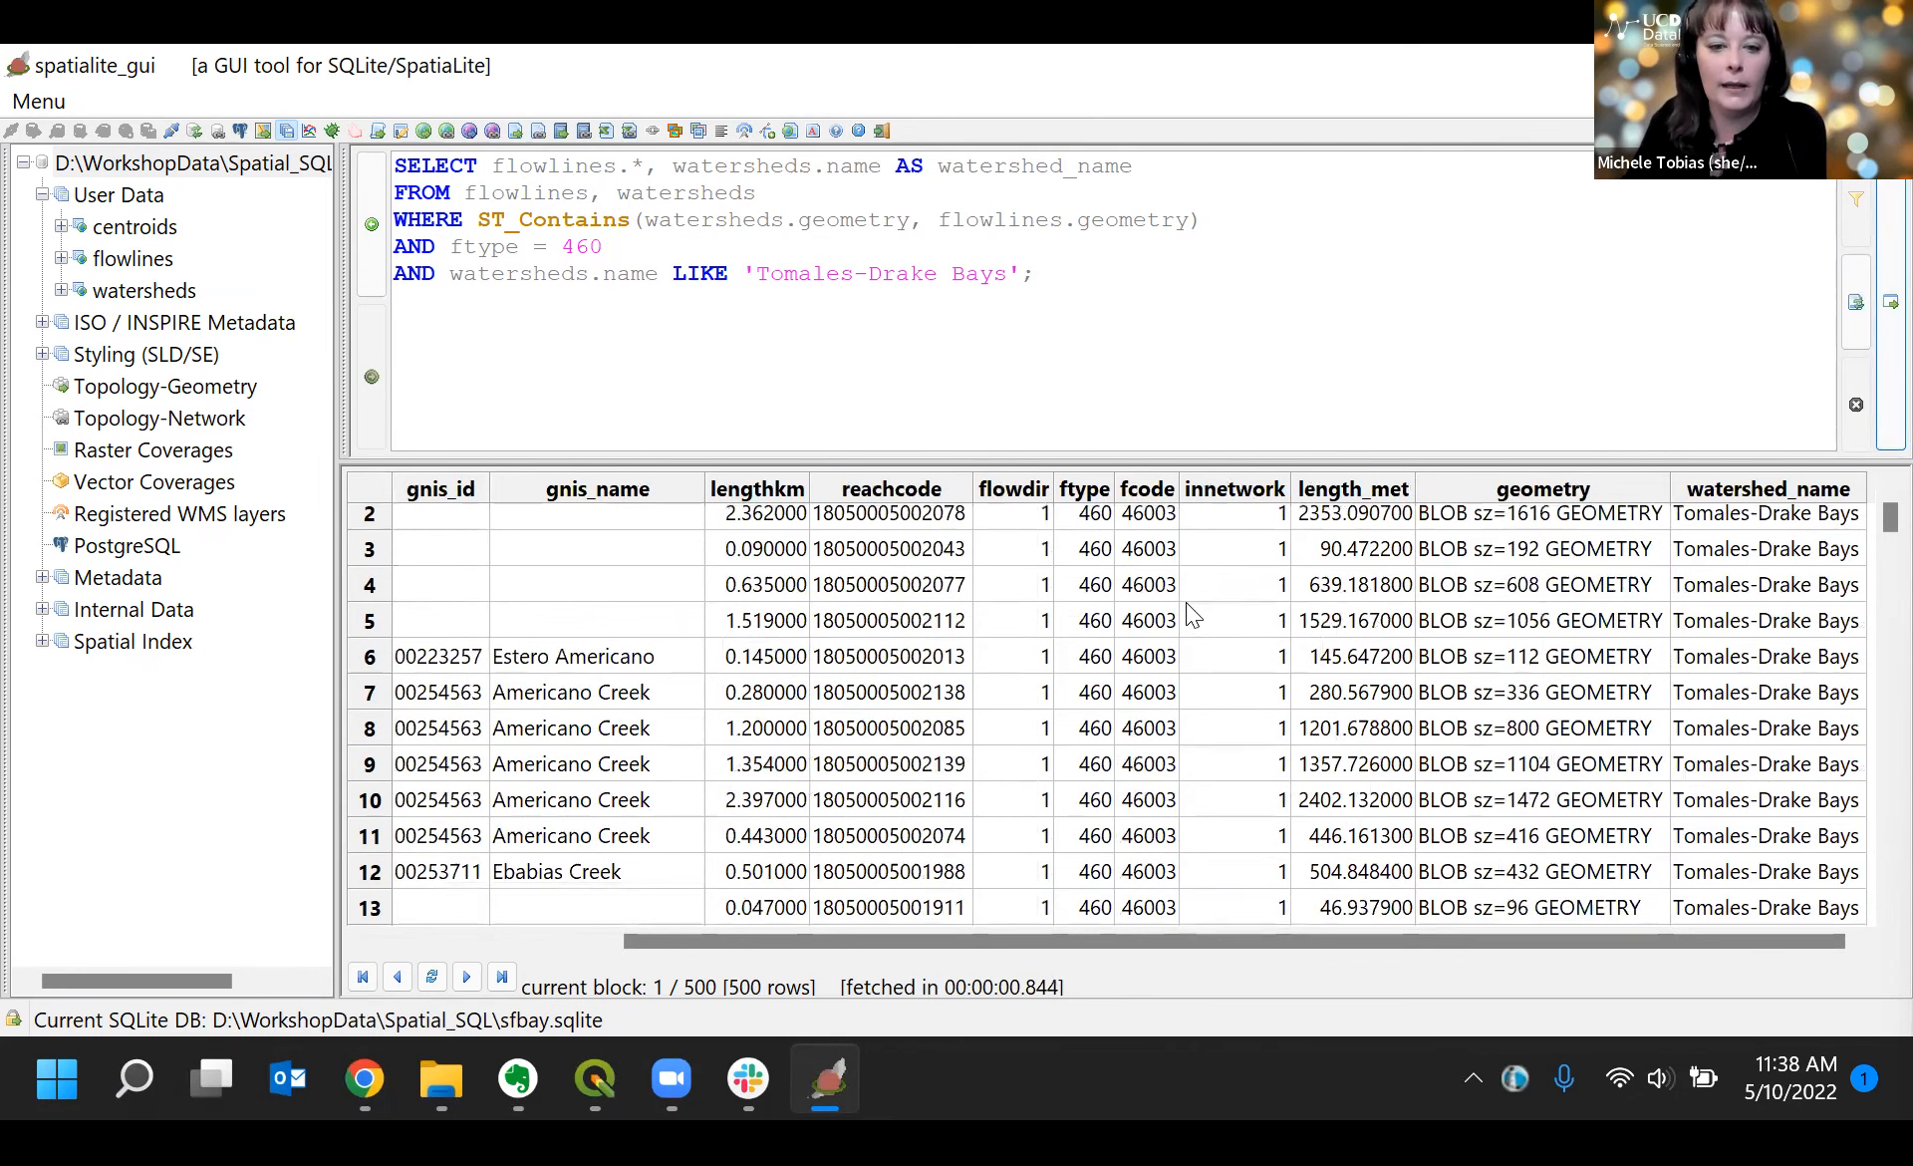
{"action": "scroll", "coordinate": [1214, 603], "scroll_direction": "up", "scroll_amount": 2}
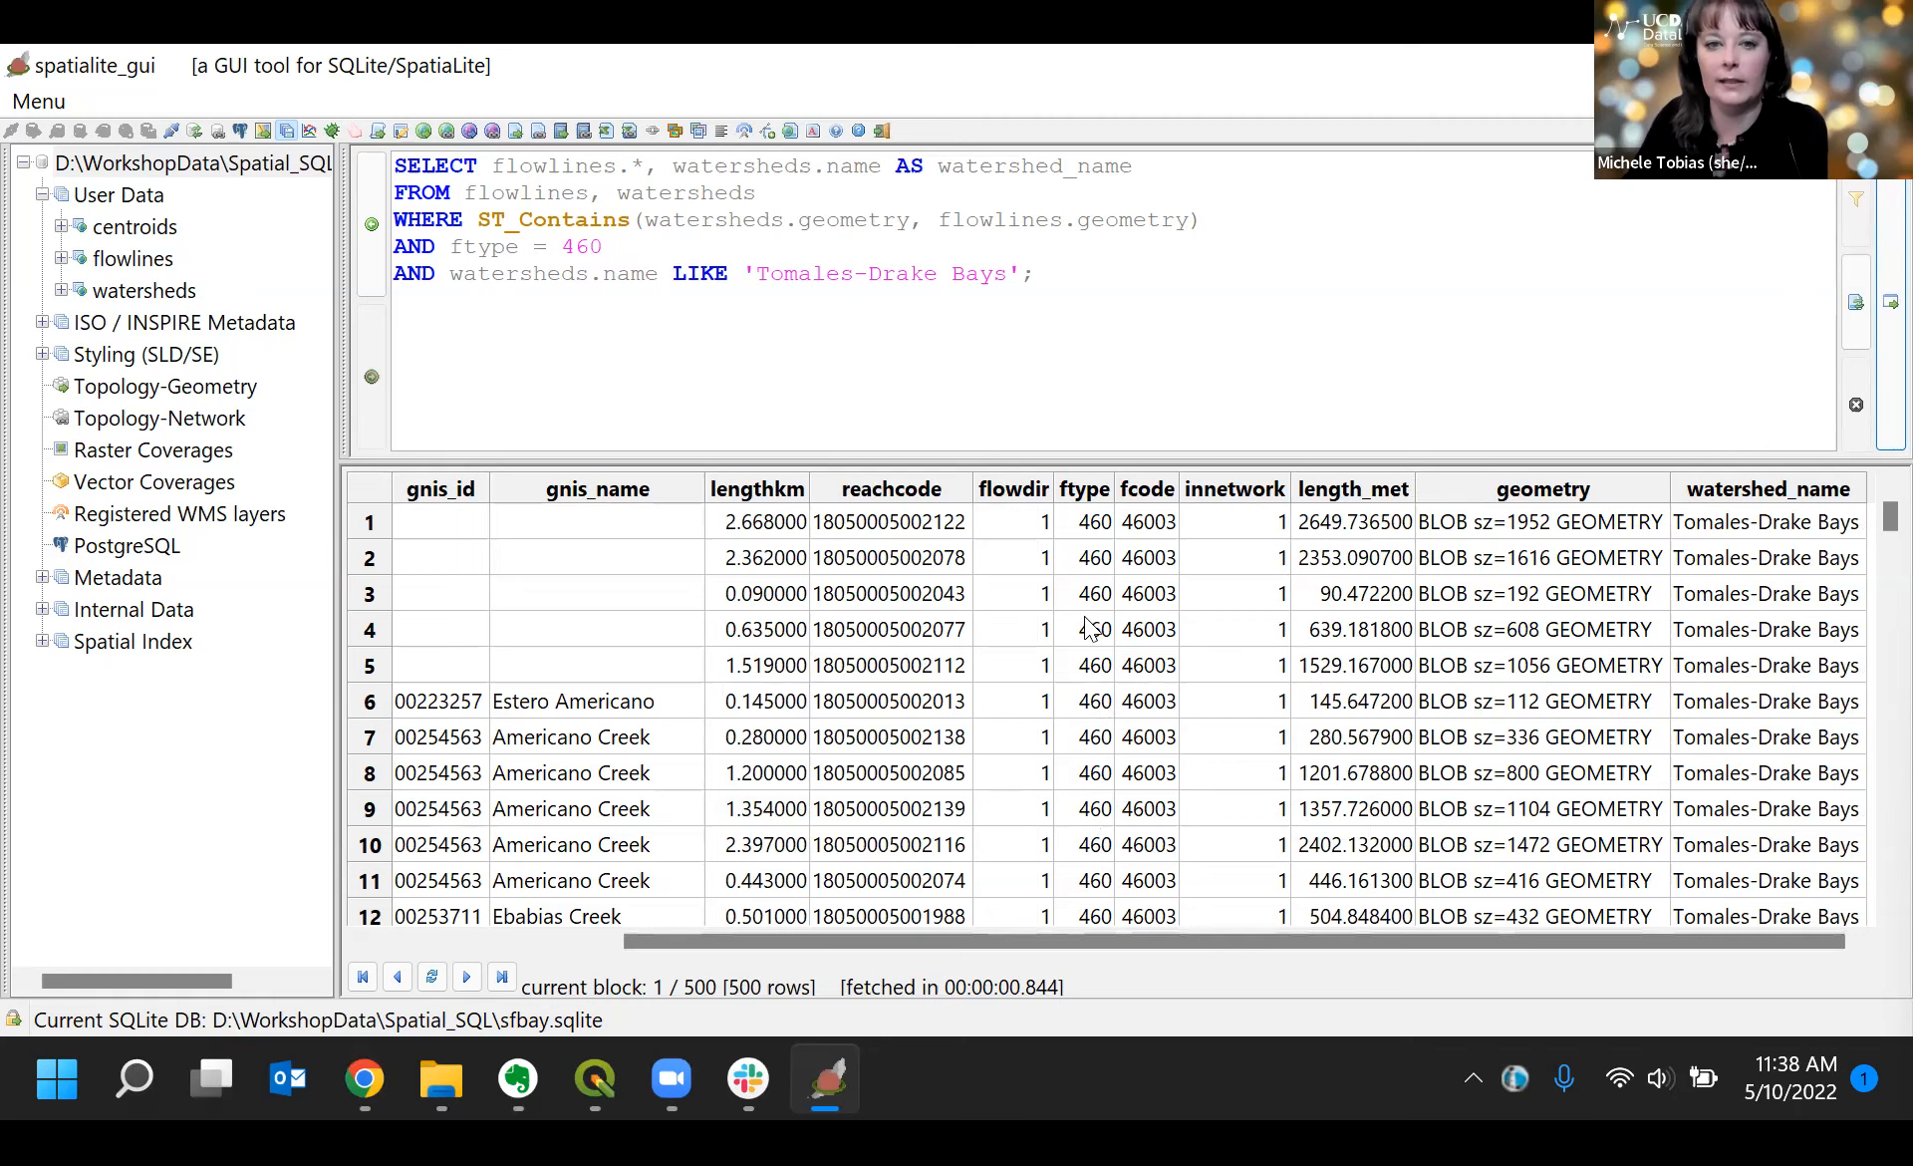
{"action": "left_click_drag", "start_coordinate": [1132, 941], "coordinate": [690, 931]}
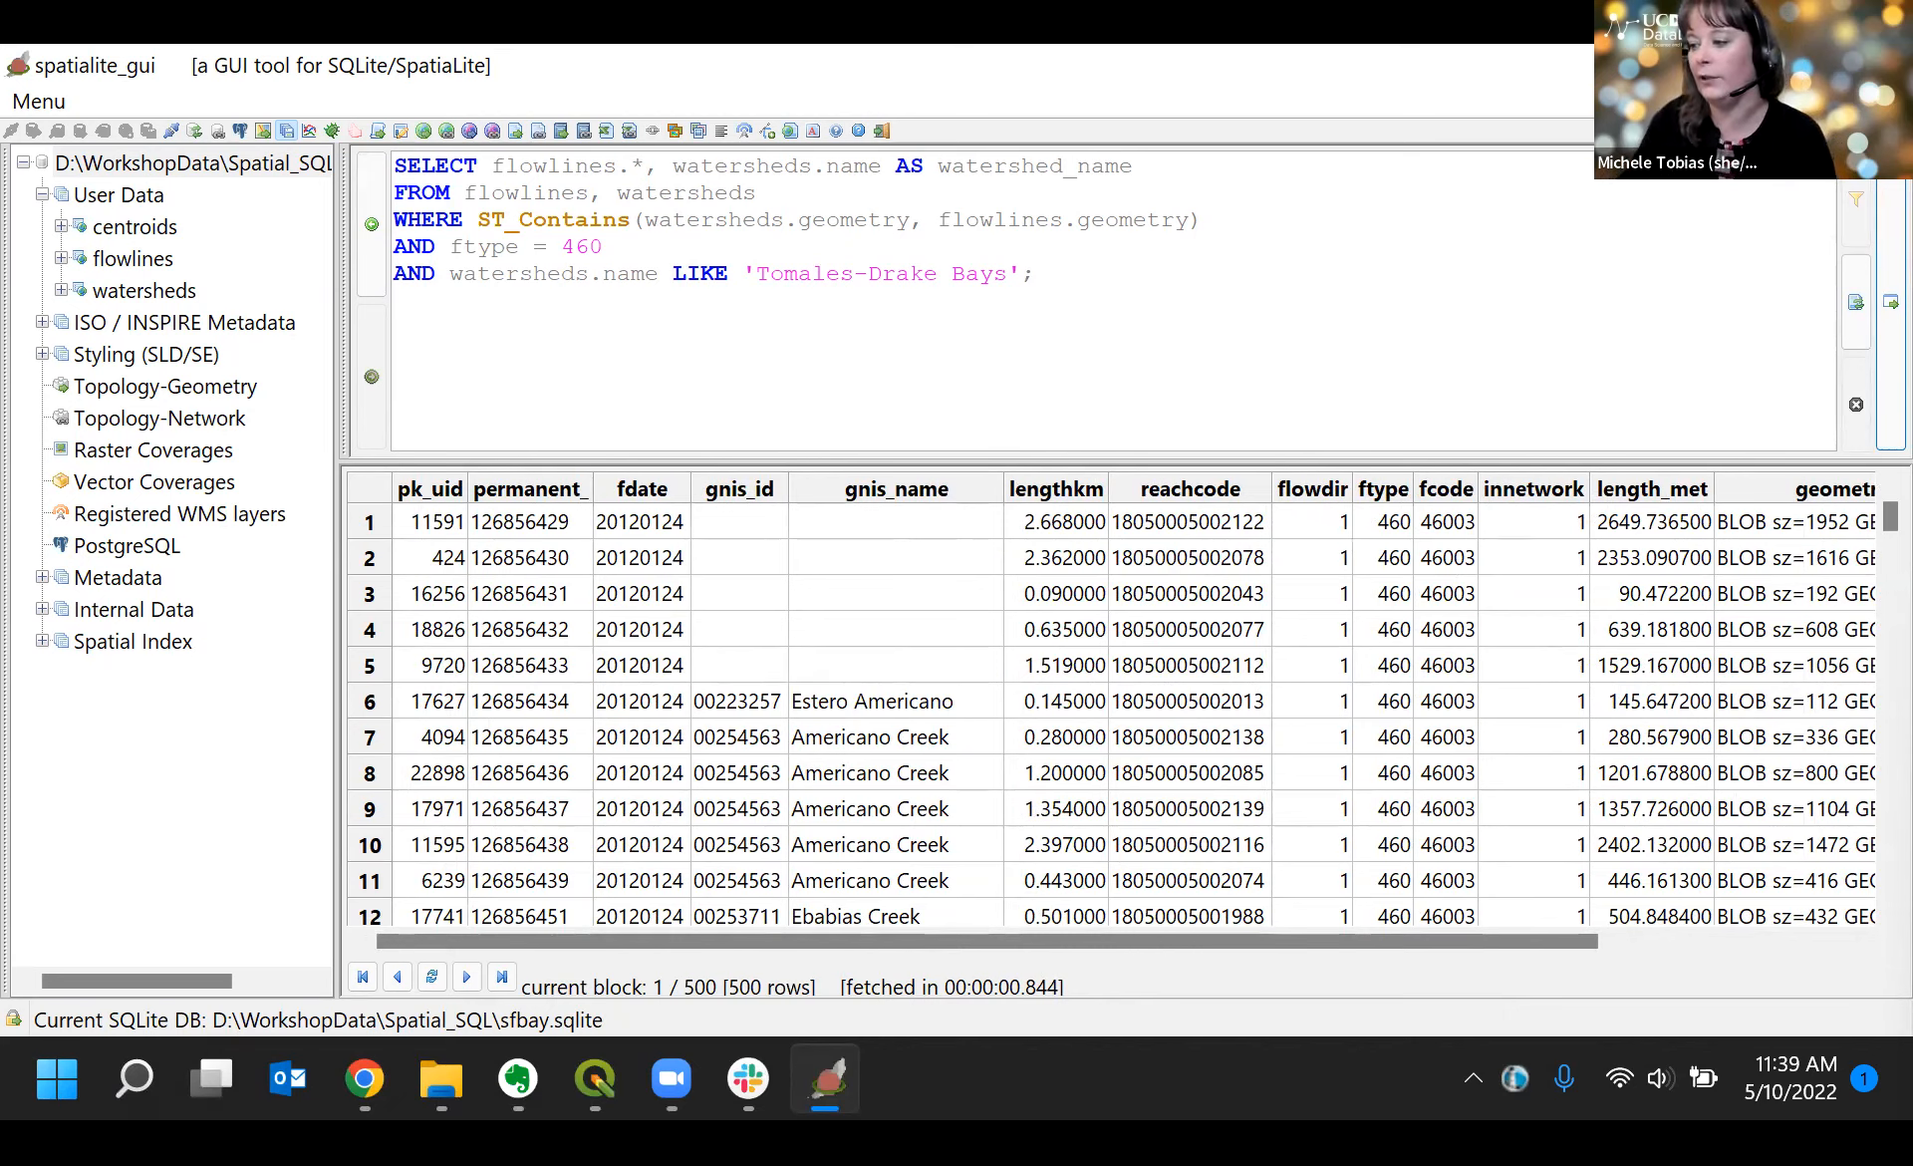
Step: Add CREATE VIEW rivers_tomales AS on a new line above the filtered SELECT query and run the statement
{"action": "key", "text": "alt+Tab"}
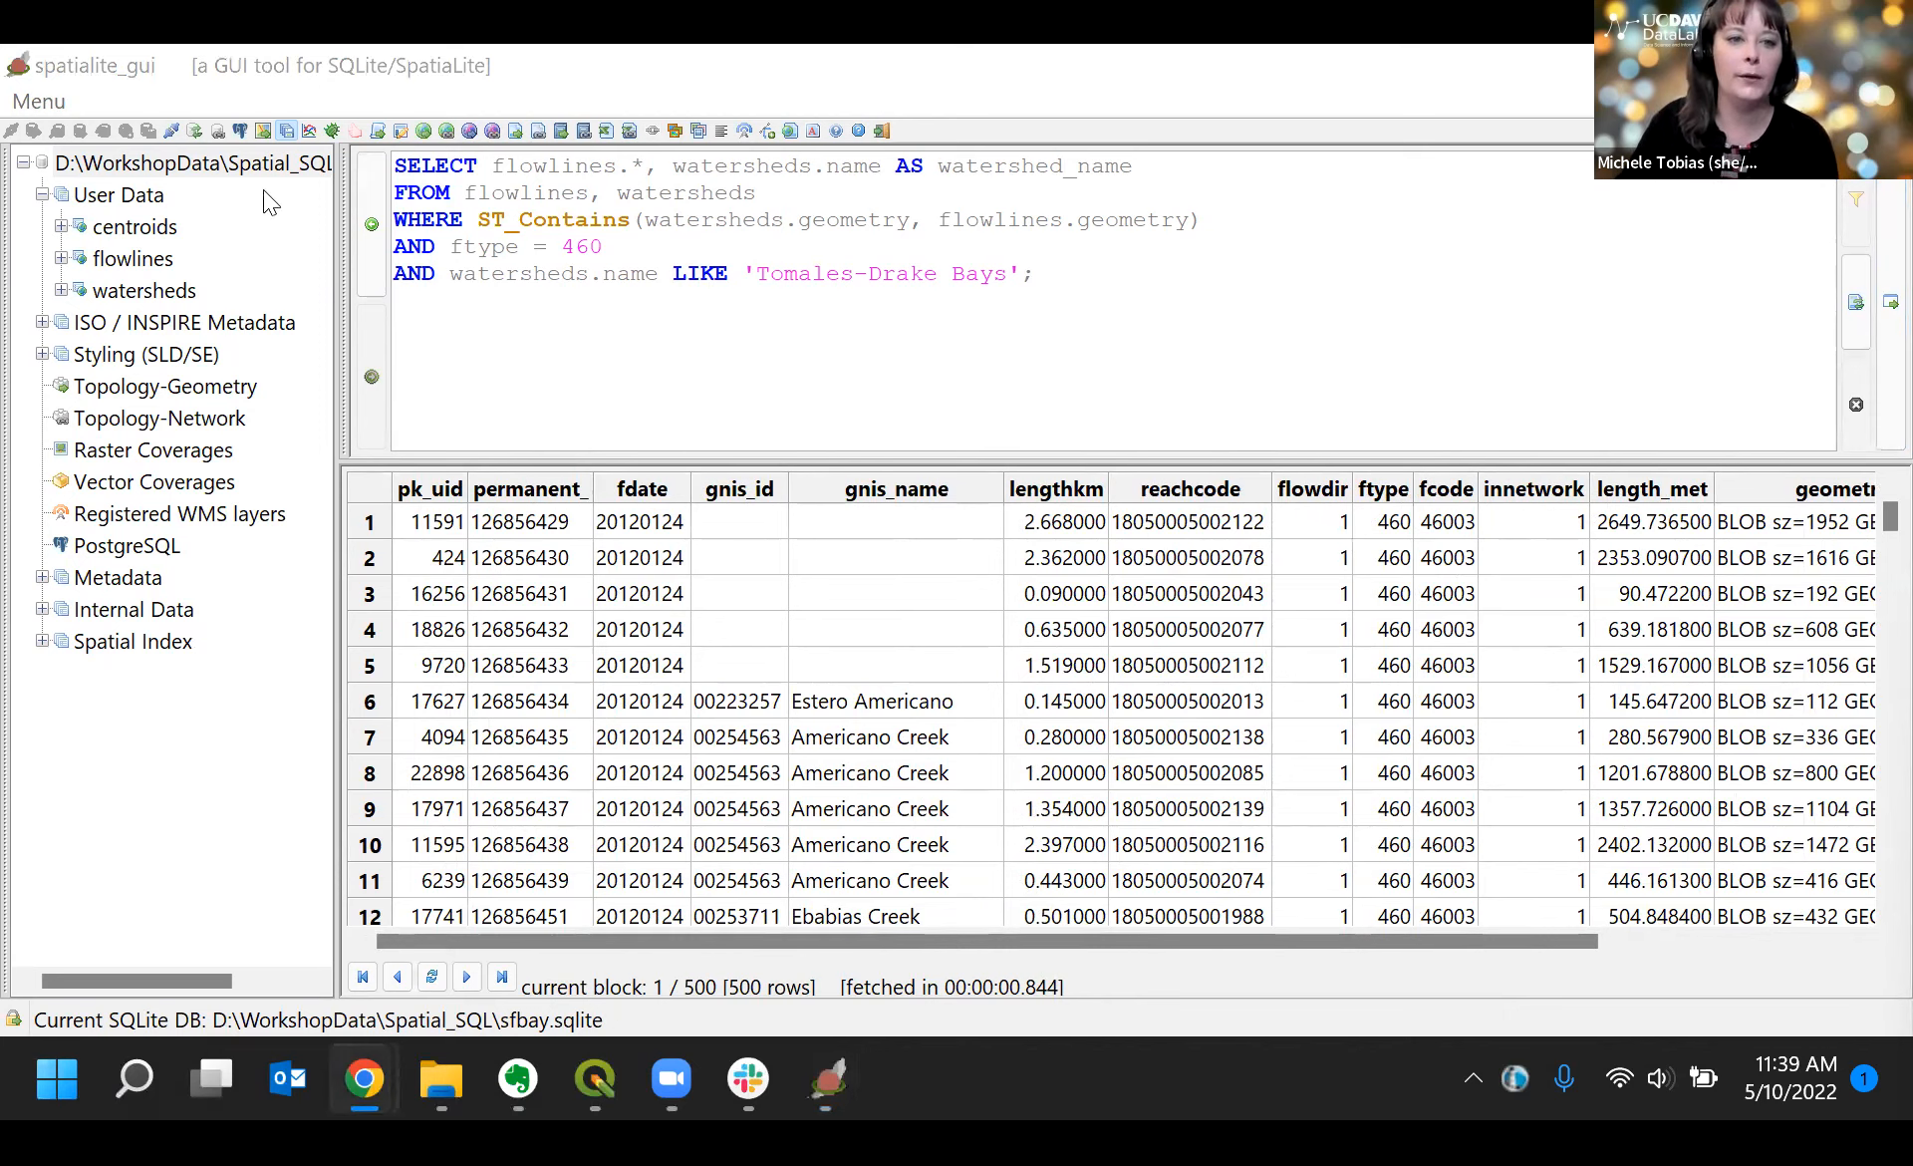
{"action": "left_click", "coordinate": [398, 162]}
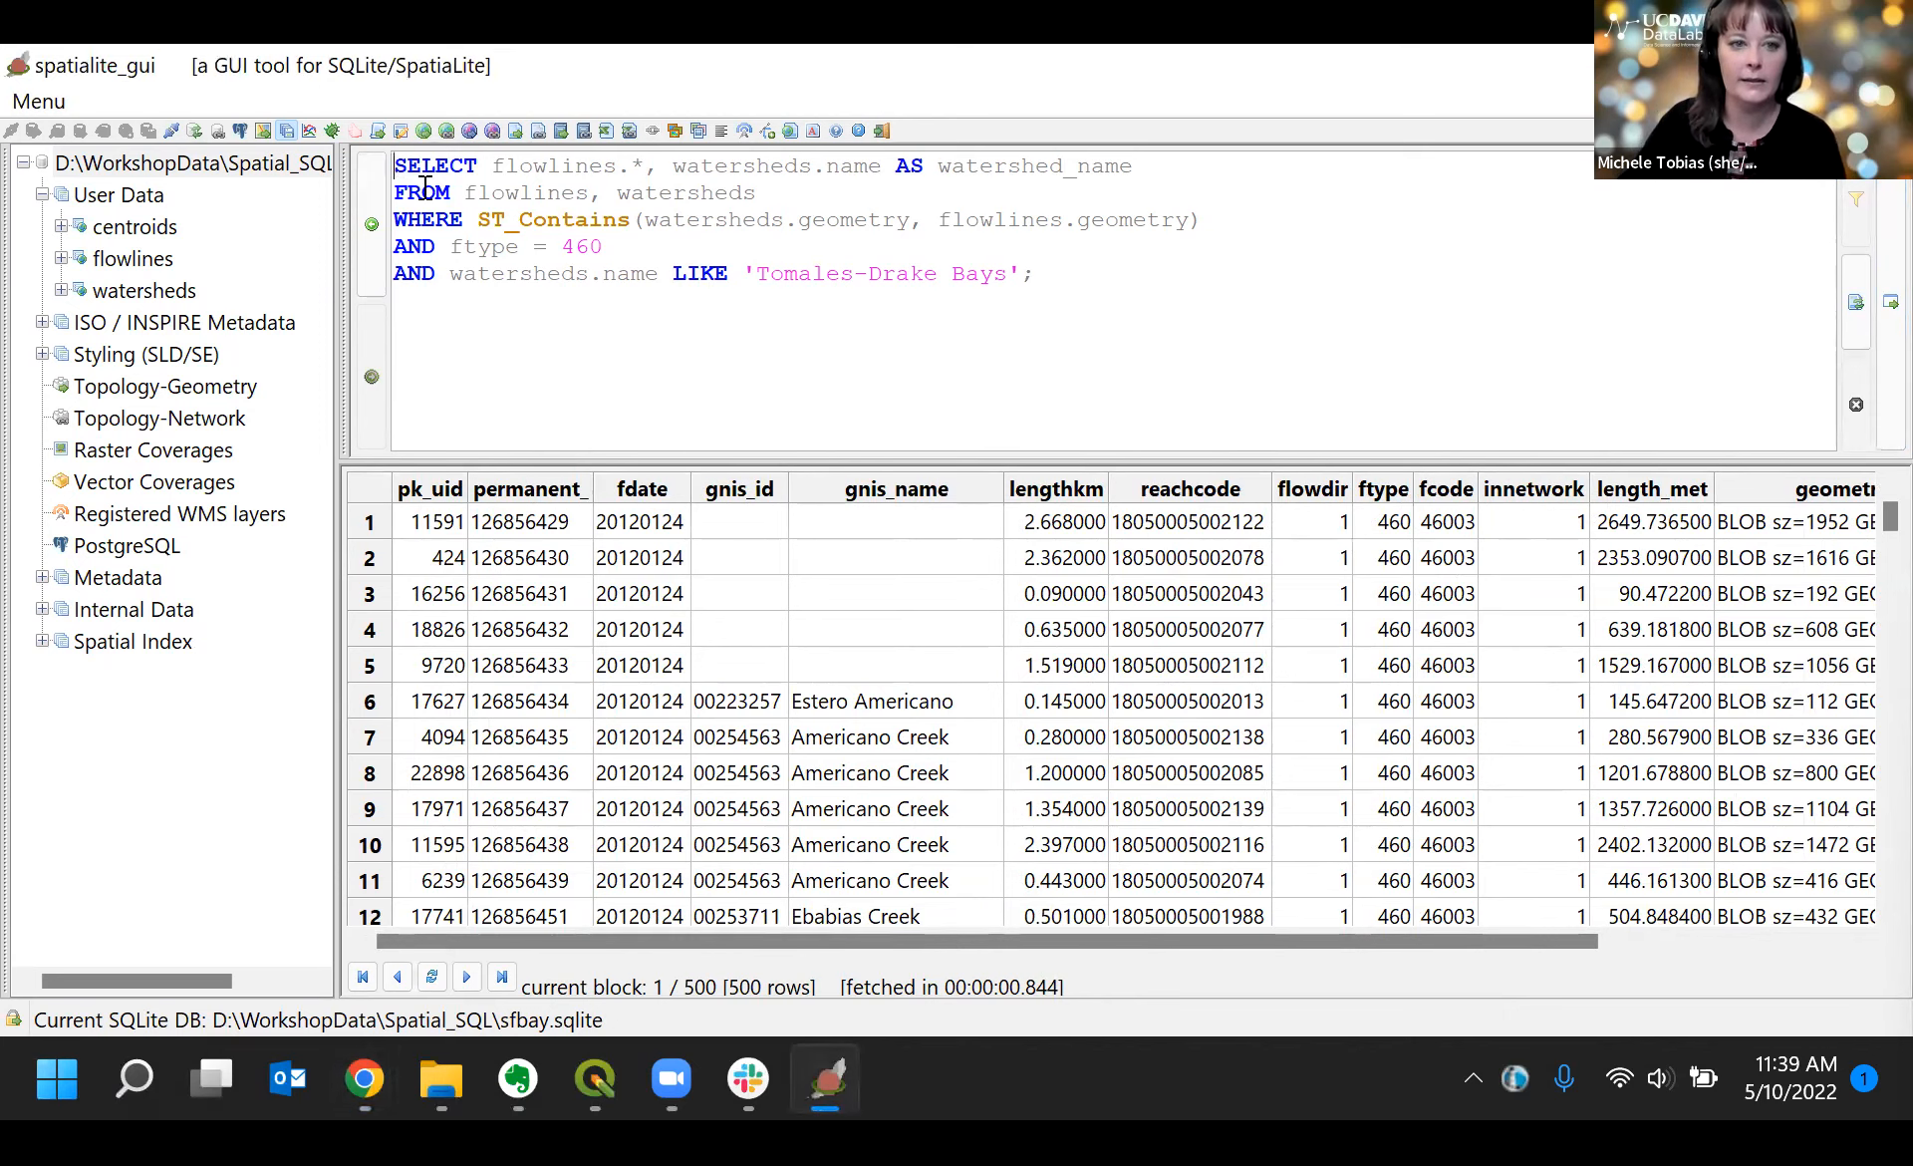
{"action": "key", "text": "Return"}
{"action": "key", "text": "Up"}
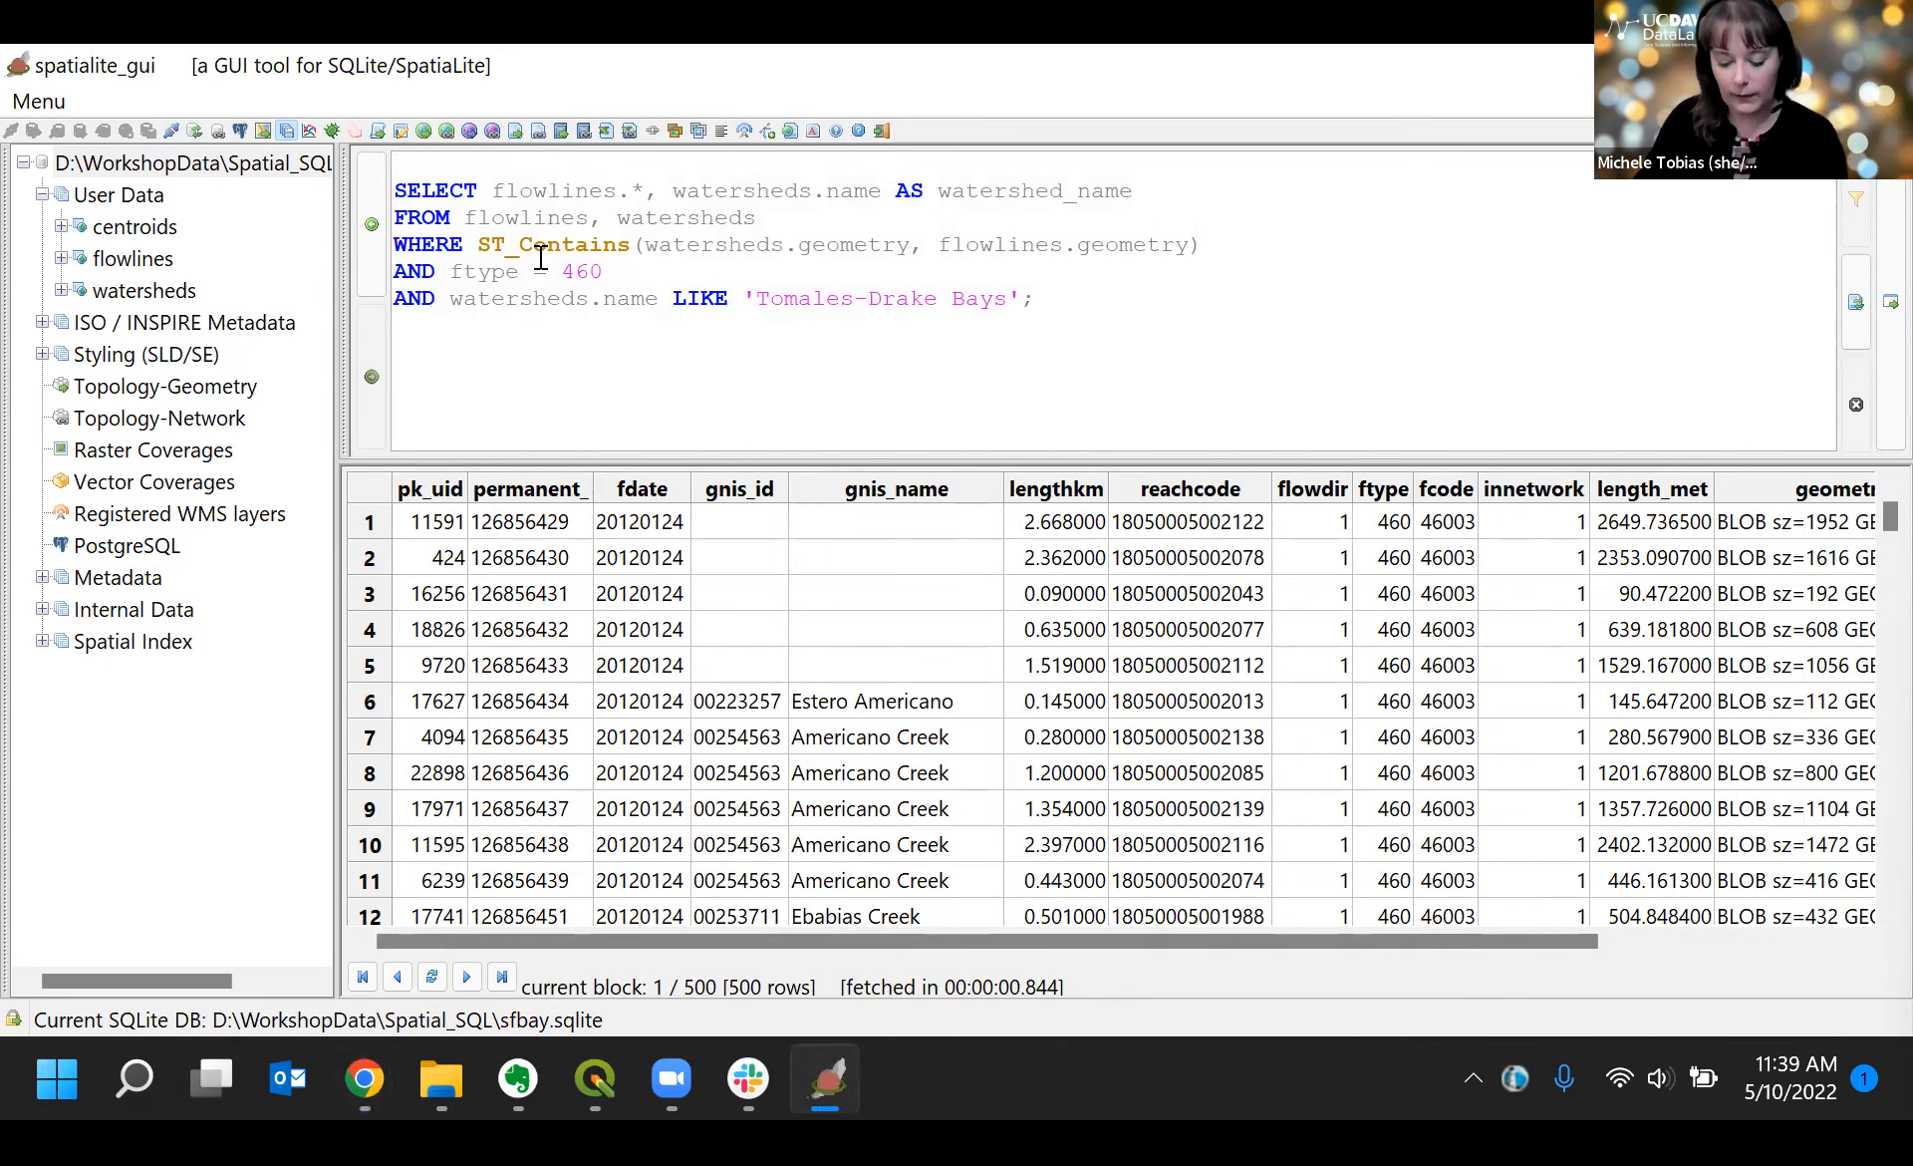
{"action": "type", "text": "CREATE VIEW rivers_tomales AS"}
{"action": "left_click_drag", "start_coordinate": [566, 162], "coordinate": [761, 166]}
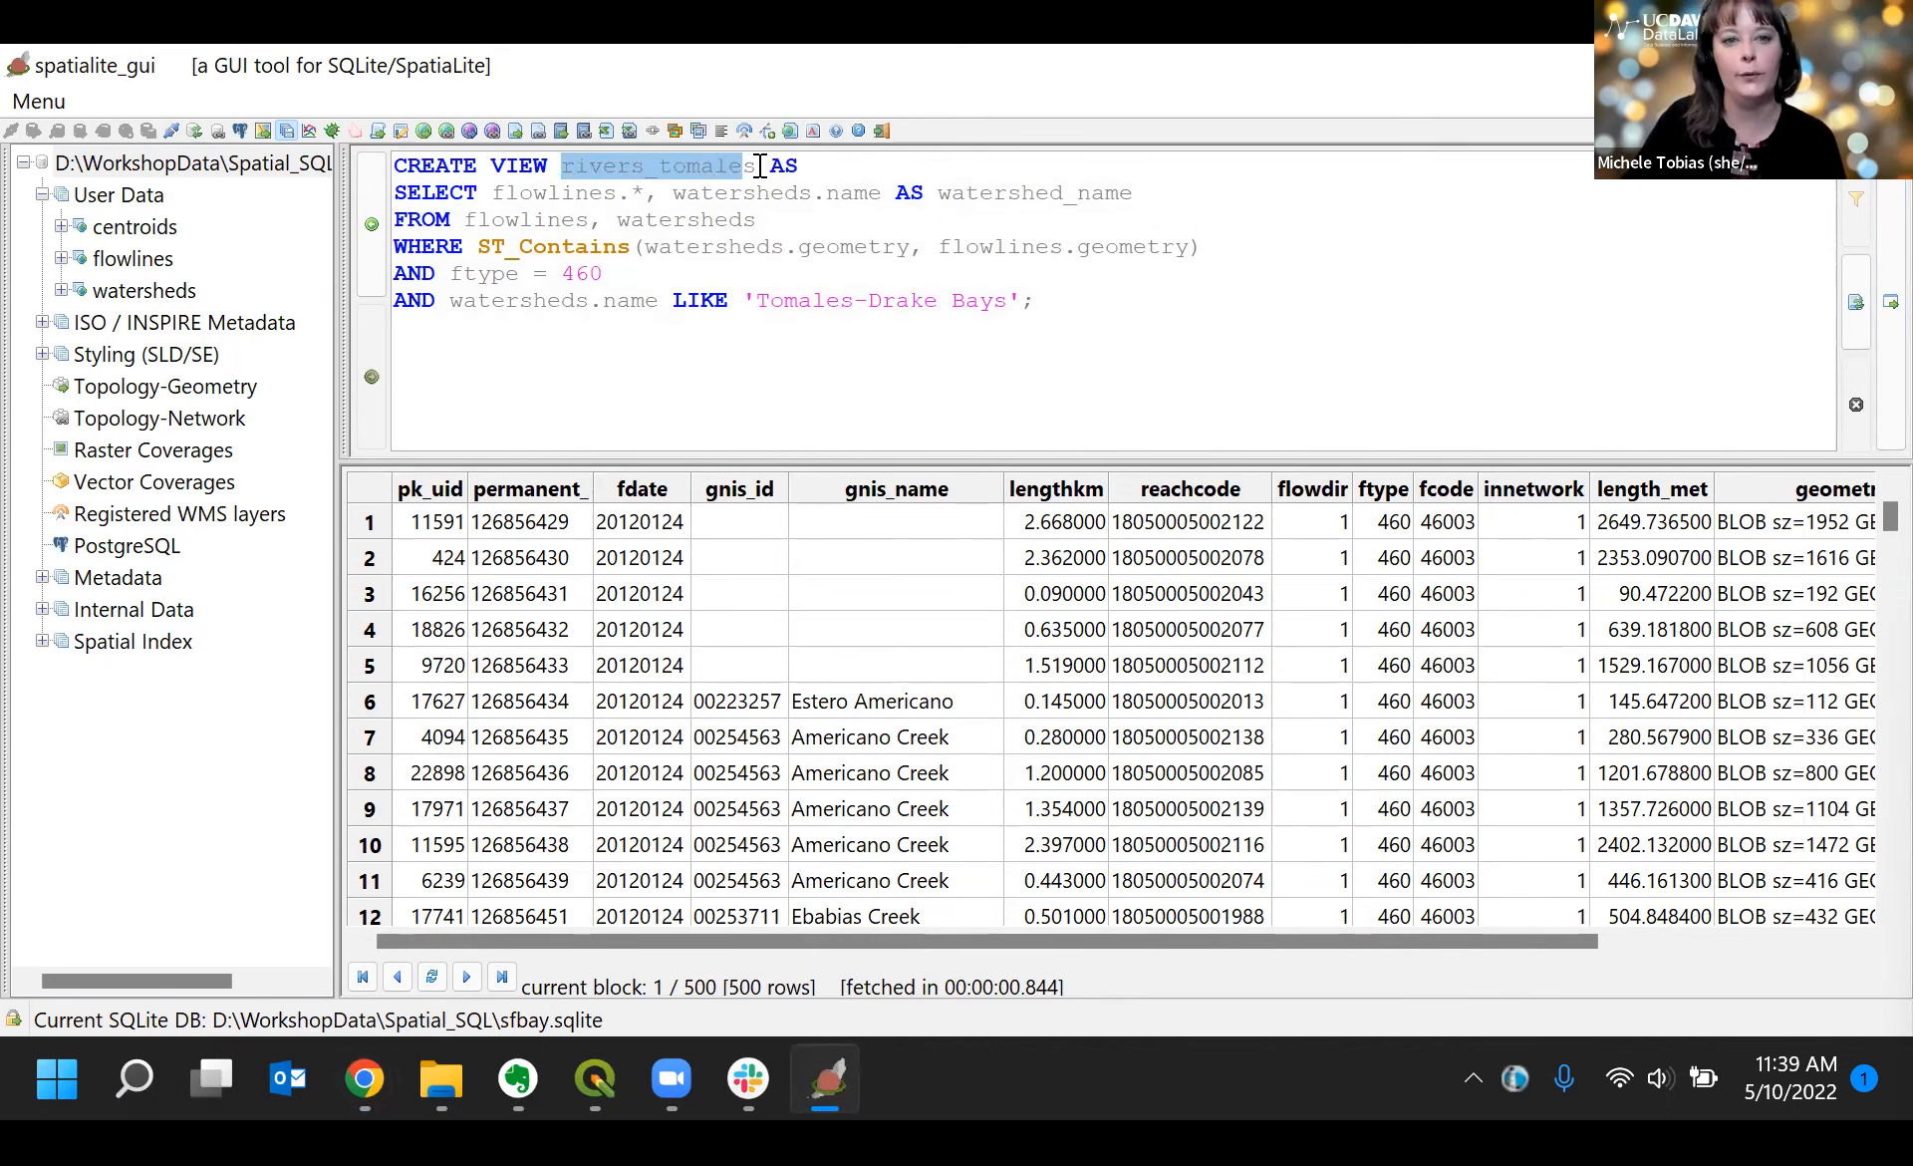
{"action": "left_click", "coordinate": [642, 167]}
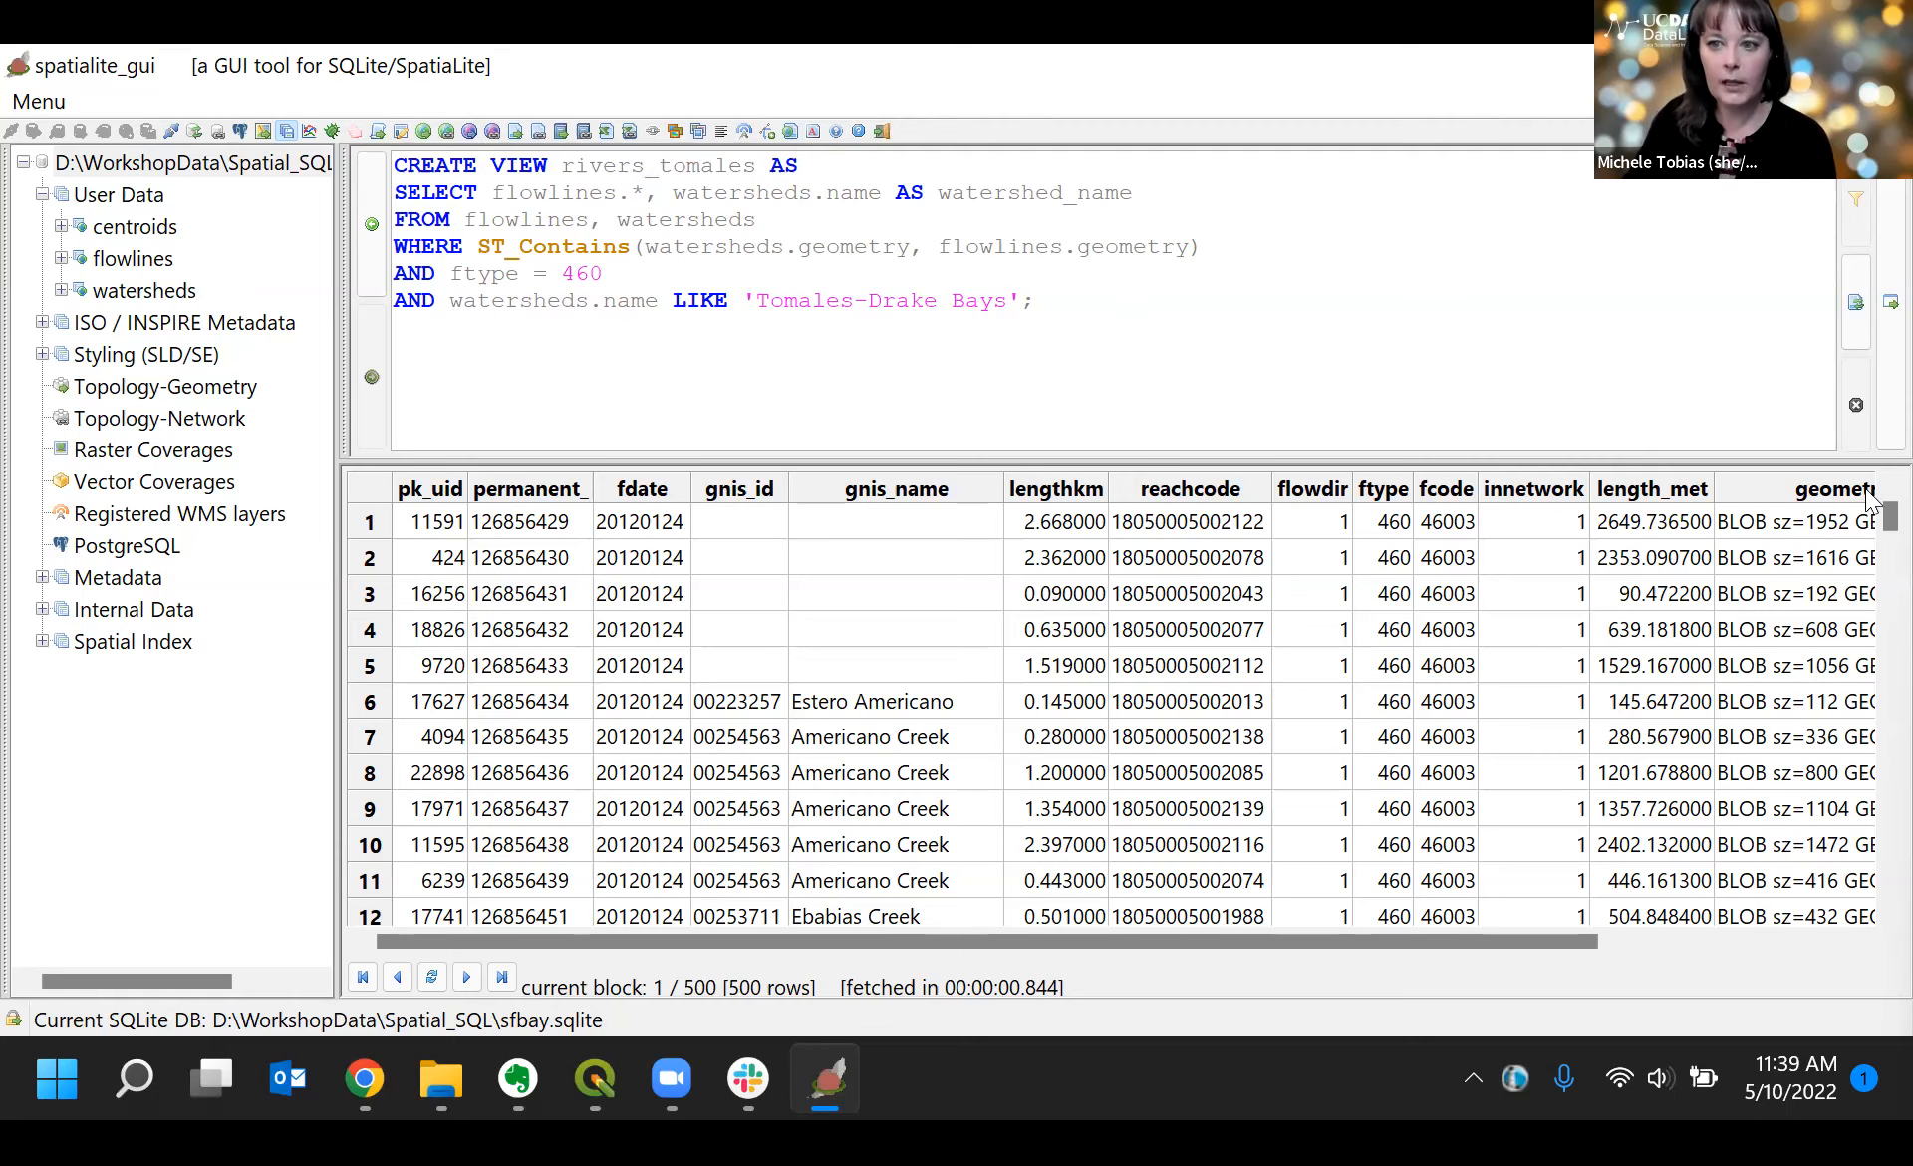
{"action": "left_click", "coordinate": [1869, 369]}
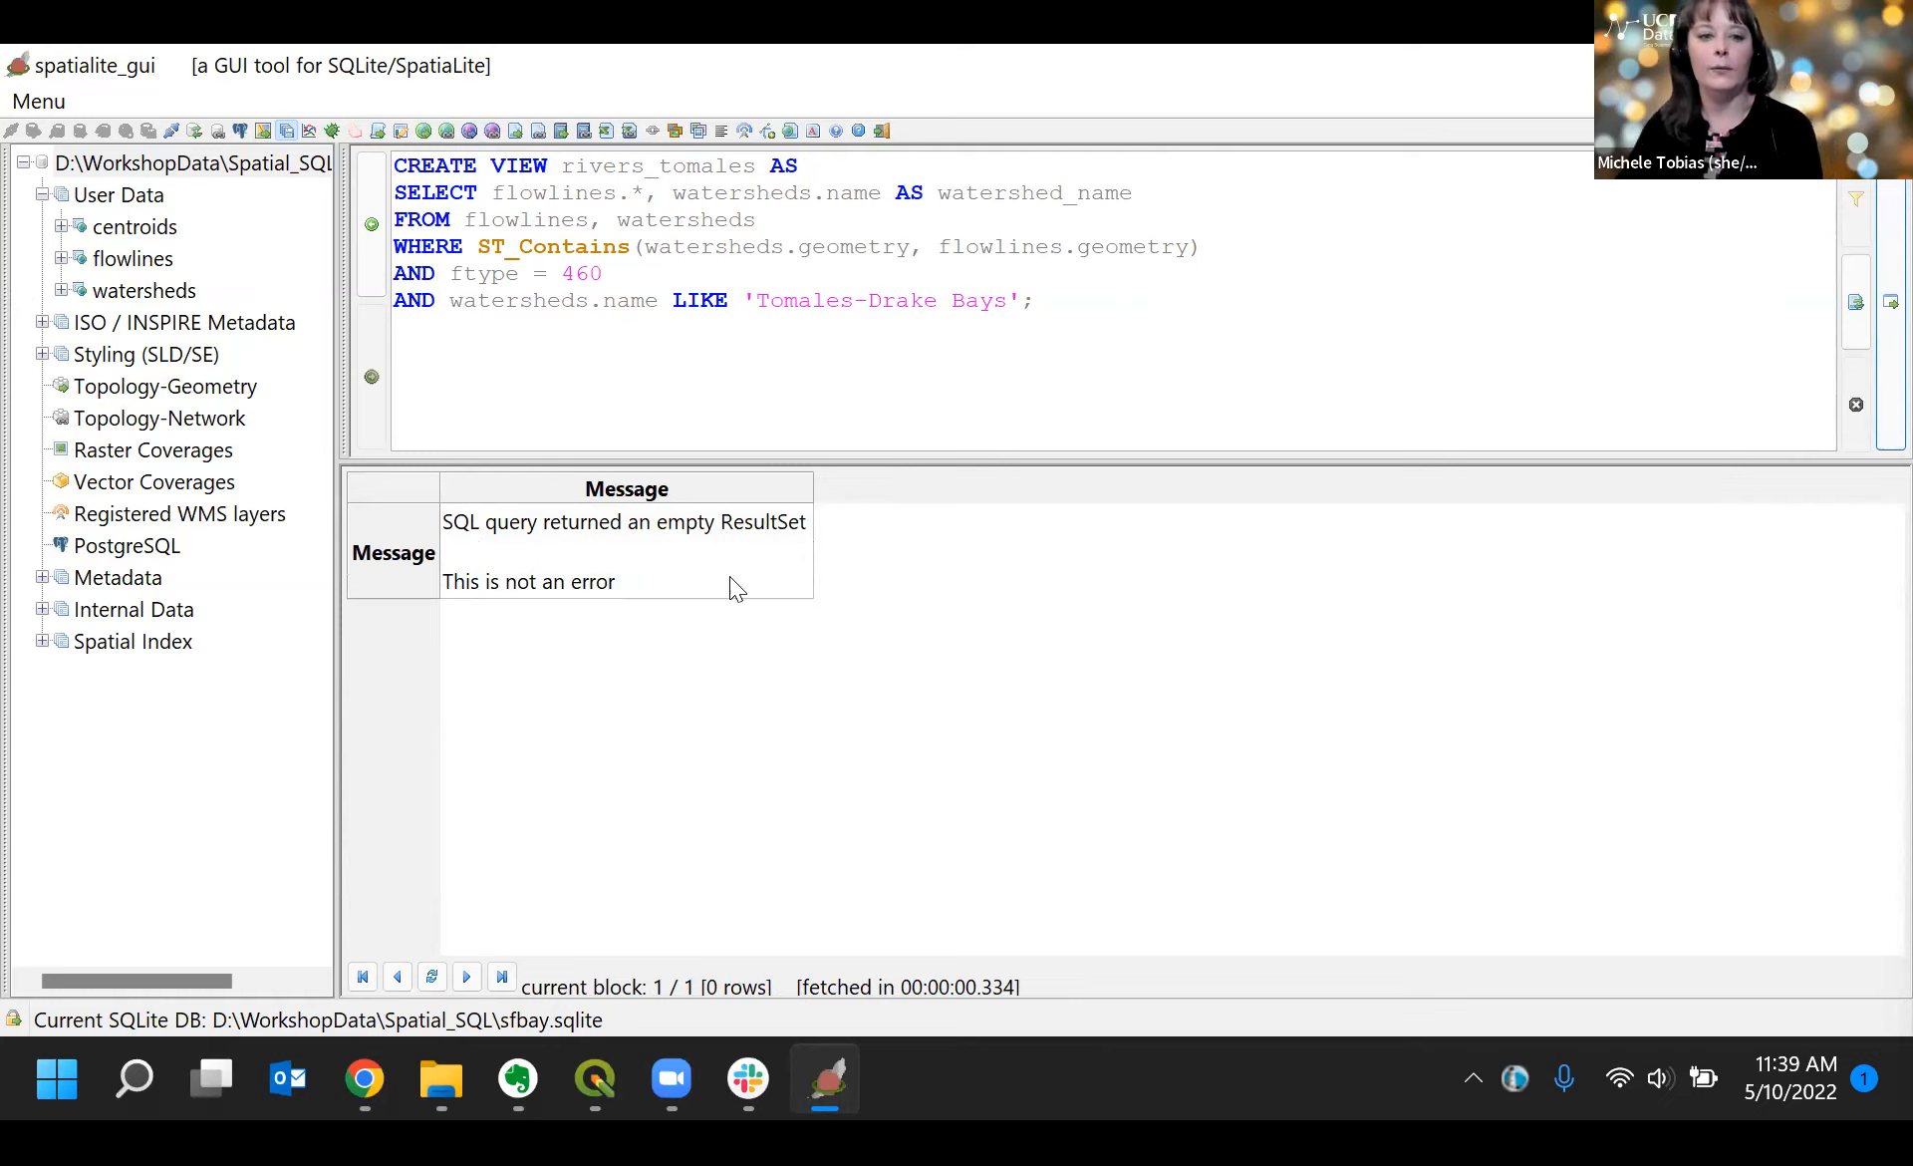
Step: Refresh the User Data table list and select the rivers_tomales view
{"action": "left_click", "coordinate": [80, 196]}
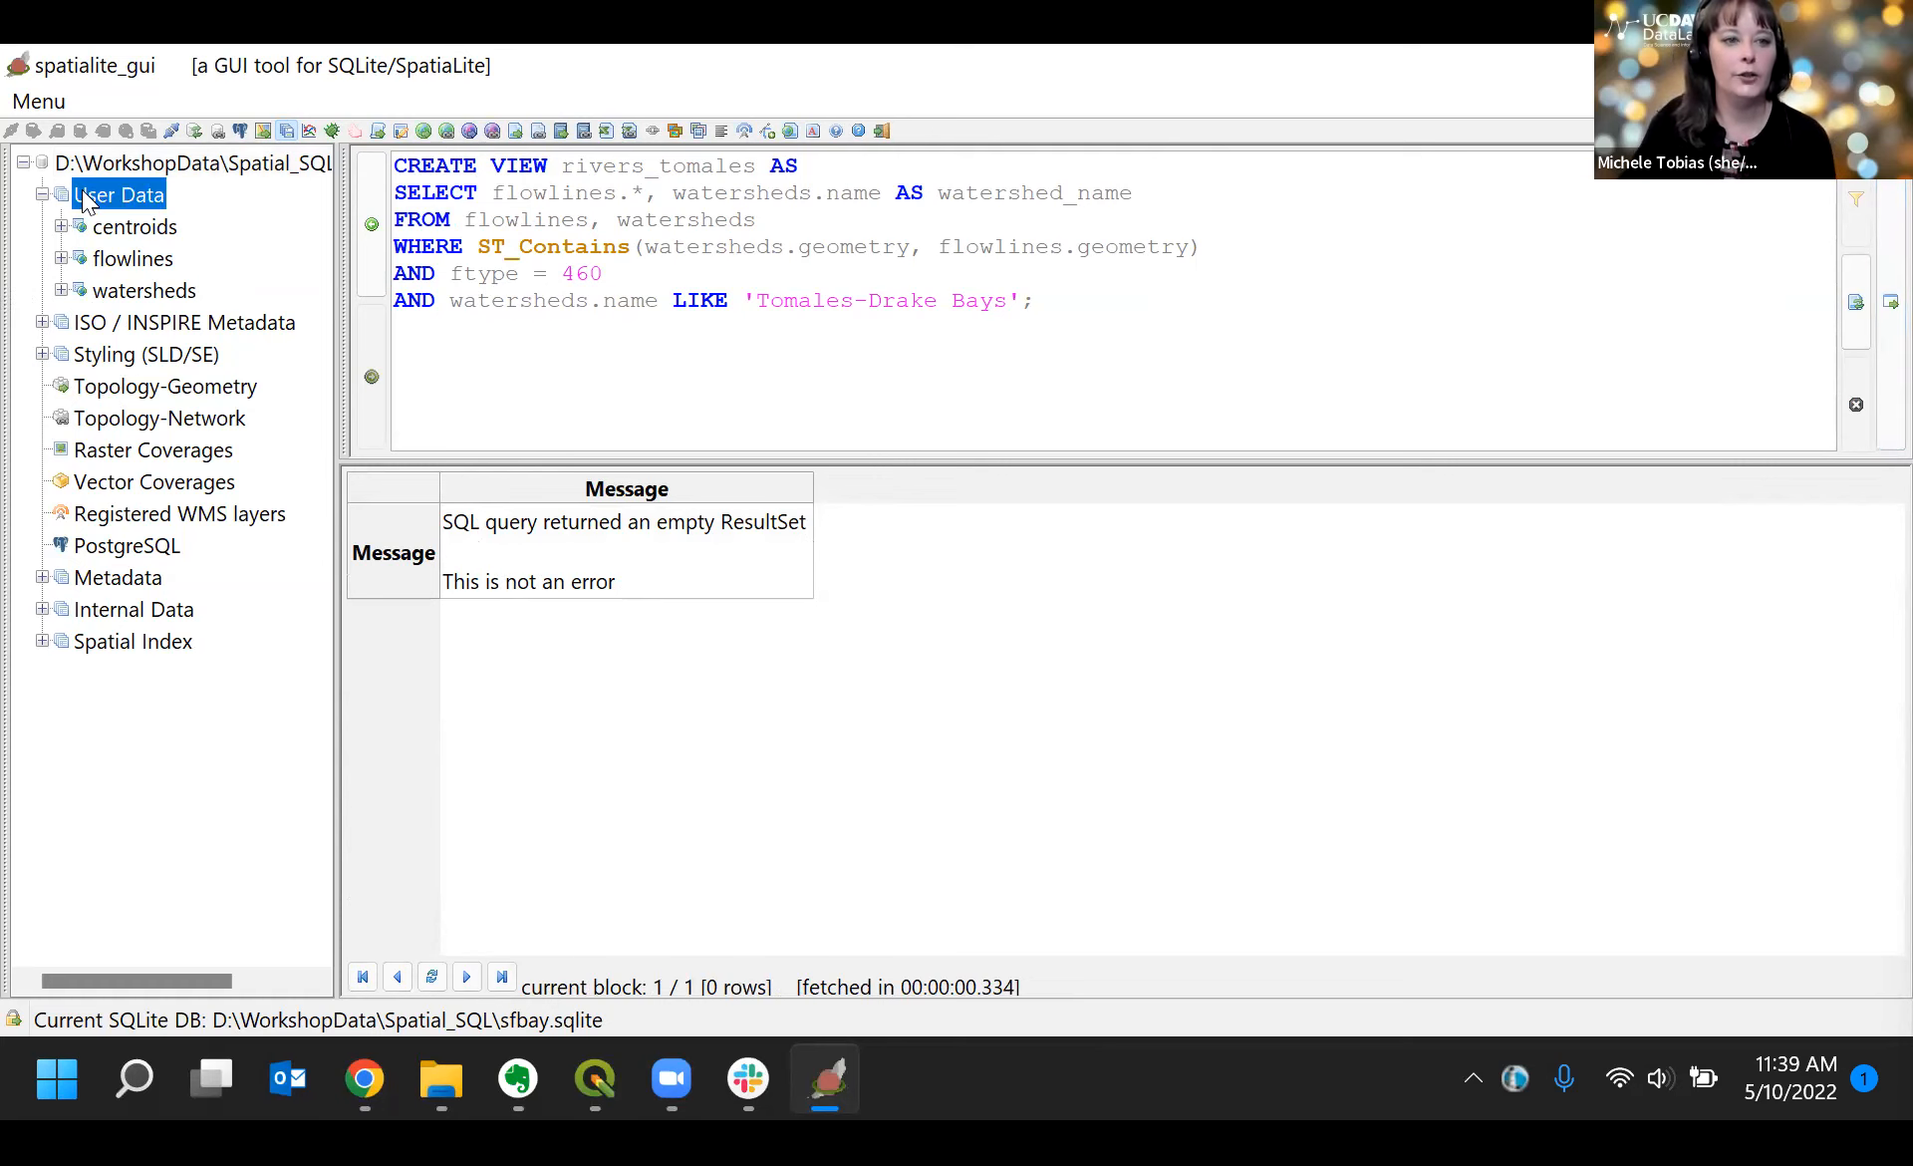
{"action": "right_click", "coordinate": [82, 195]}
{"action": "left_click", "coordinate": [171, 266]}
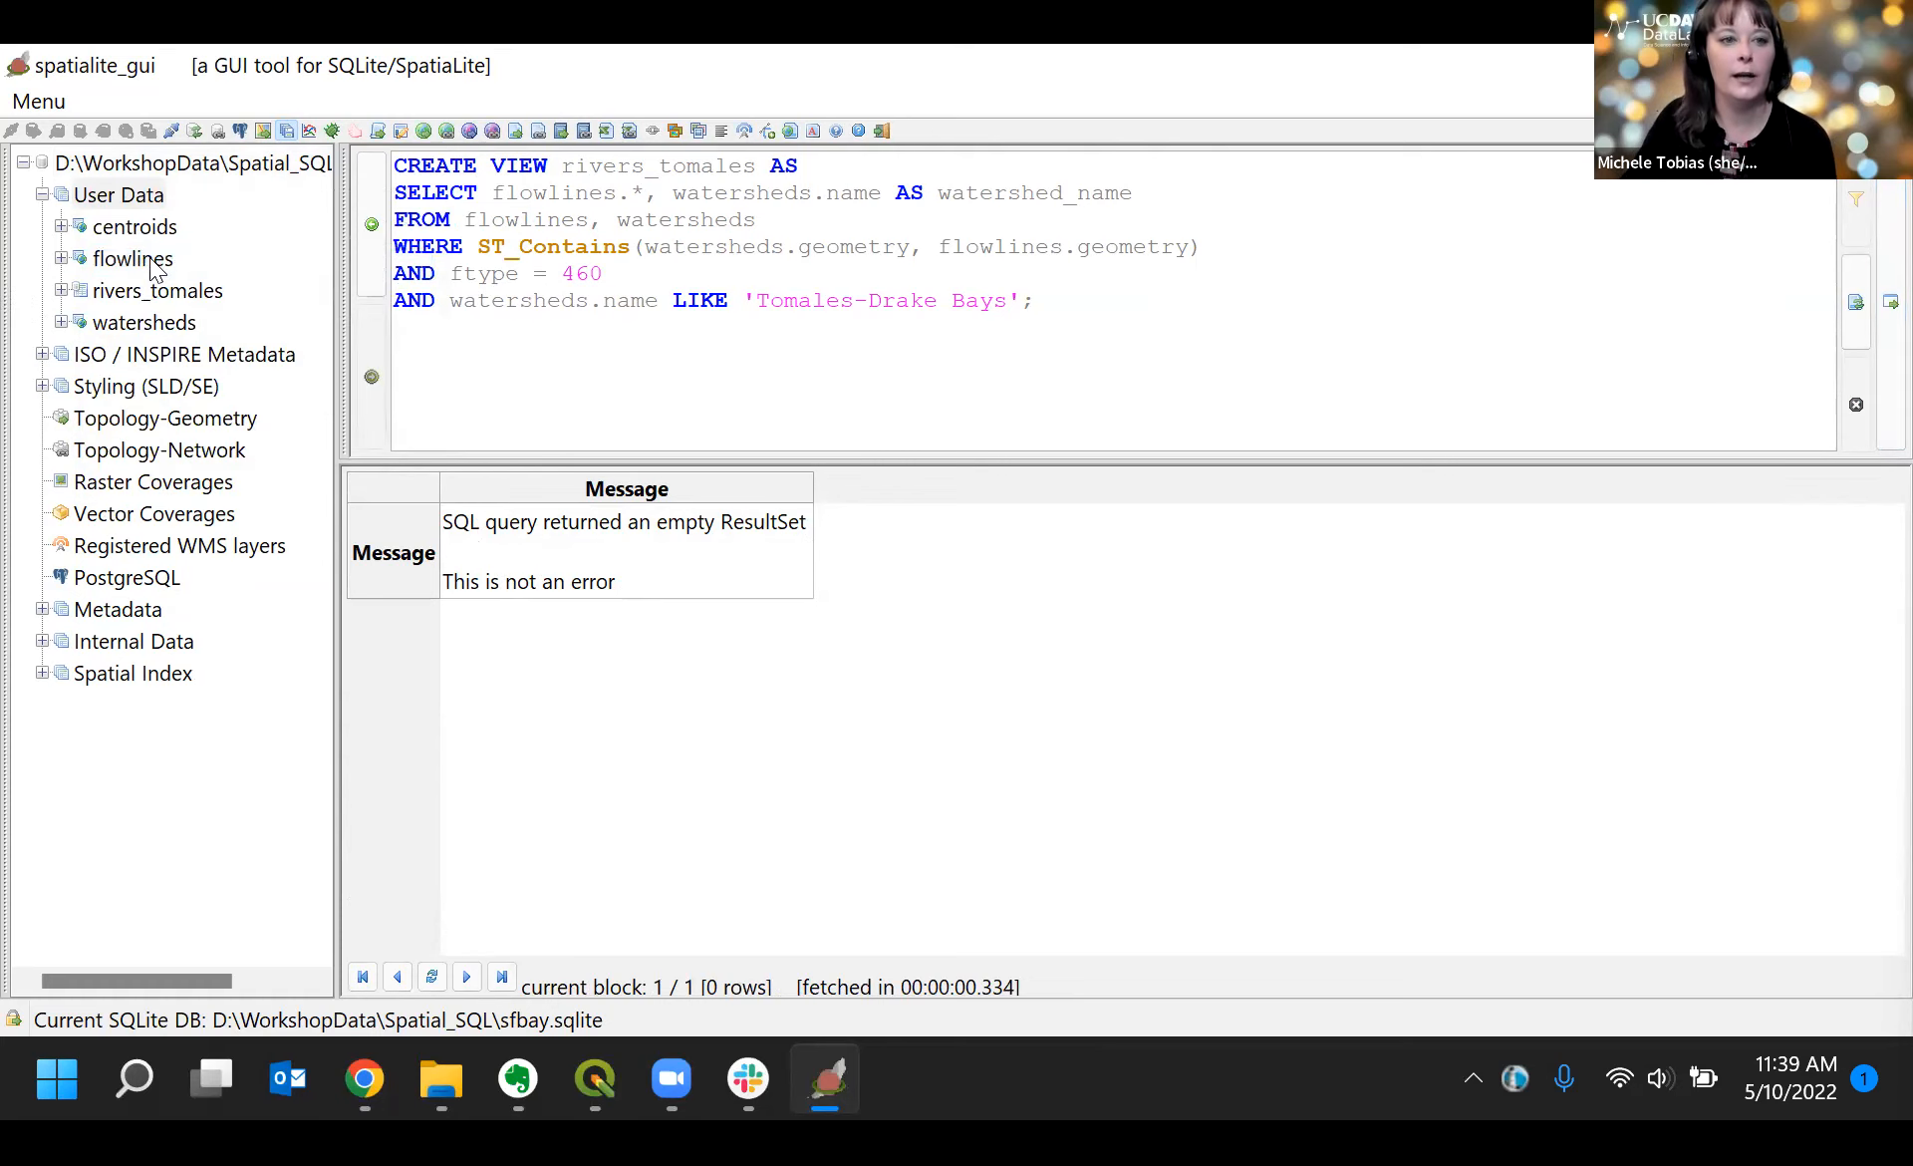
{"action": "left_click", "coordinate": [141, 295]}
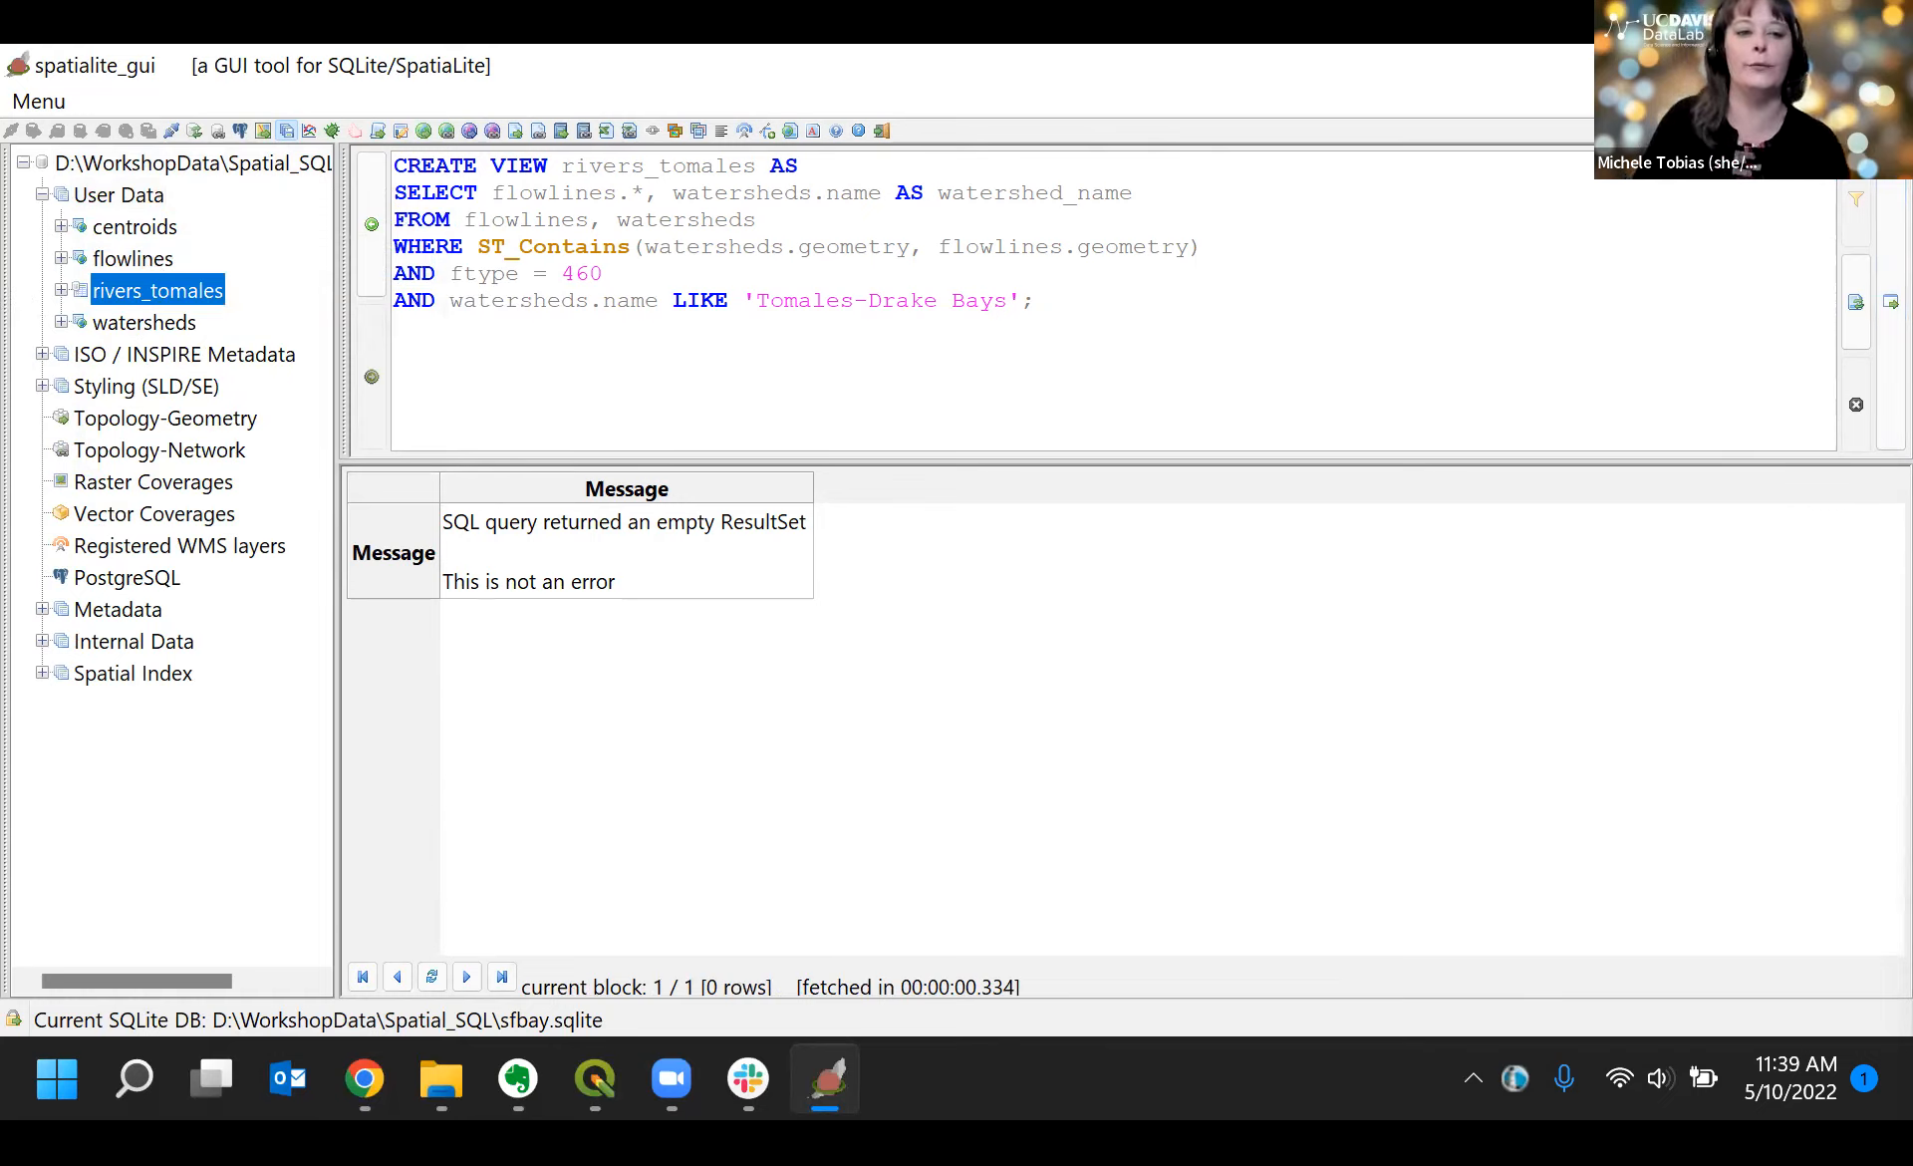
Step: Replace the CREATE VIEW query with an INSERT INTO views_geometry_columns statement using the values 'rivers_tomales', 'geometry', 'pk_uid', 'flowlines', 'geometry', 0
{"action": "key", "text": "alt+Tab"}
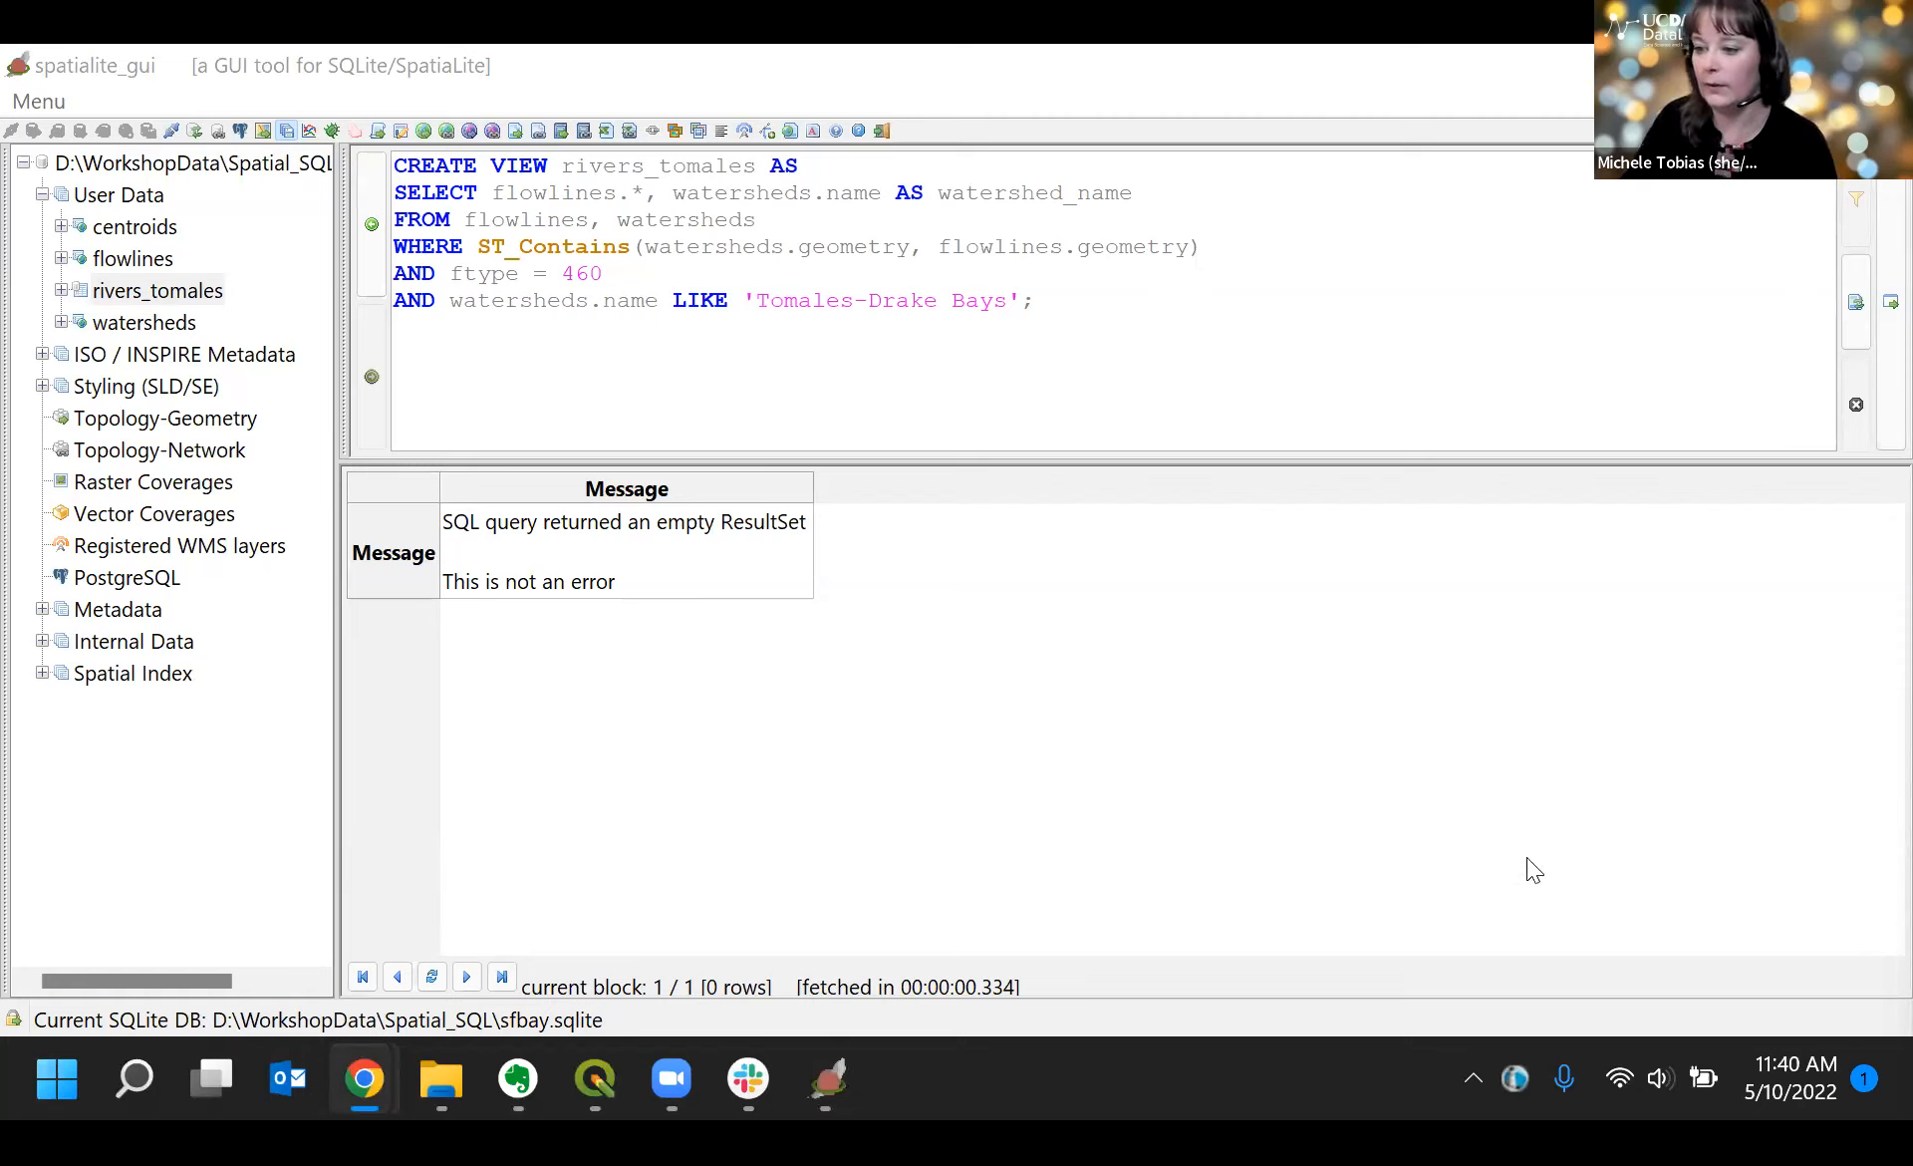
{"action": "left_click", "coordinate": [1398, 392]}
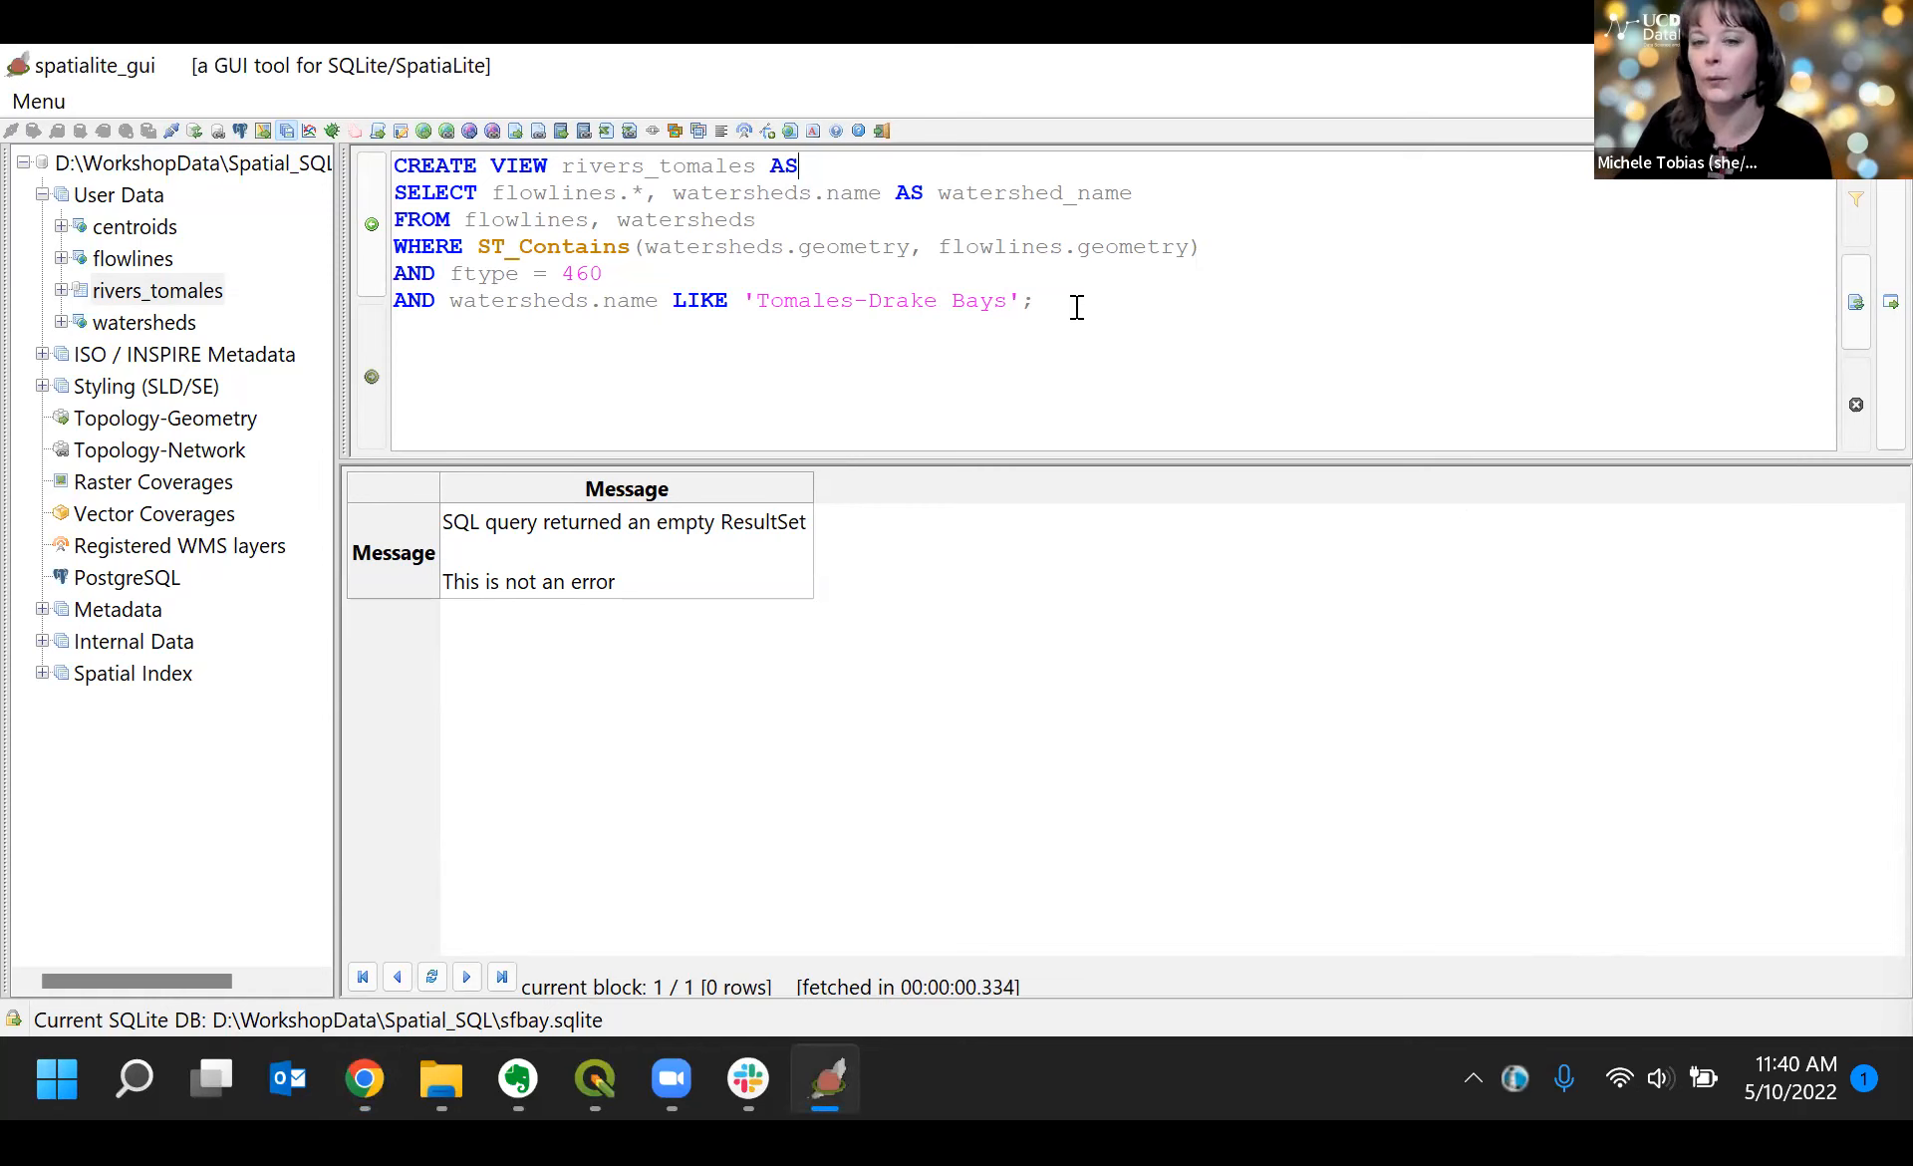
{"action": "left_click_drag", "start_coordinate": [1072, 302], "coordinate": [380, 162]}
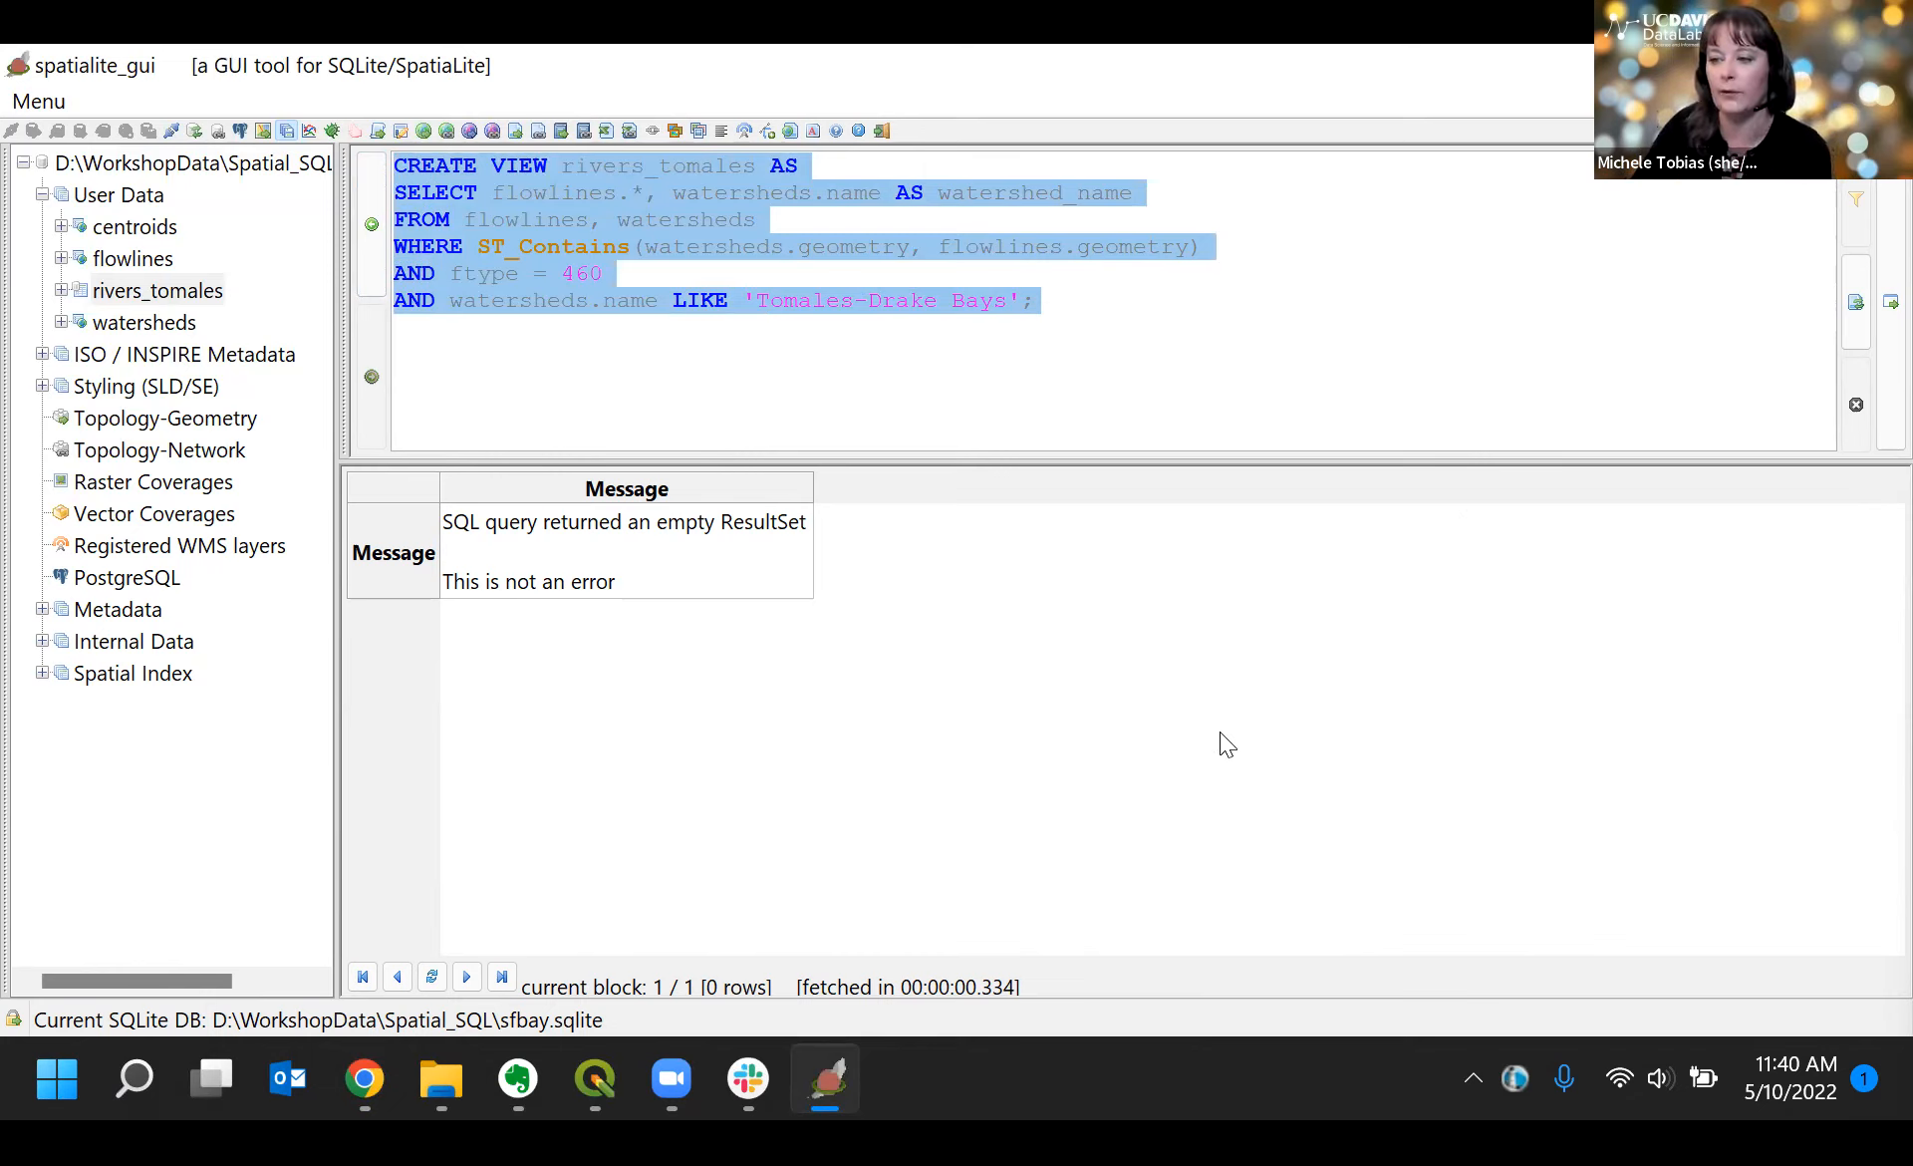
{"action": "type", "text": "INSERT INTO views_geometry_columns (view_name, view_geometry, view_rowid, f_table_name, f_geometry_column, read_only) VALUES ('rivers_tomales', 'geometry', 'pk_uid', 'flowlines', 'geometry', 0);"}
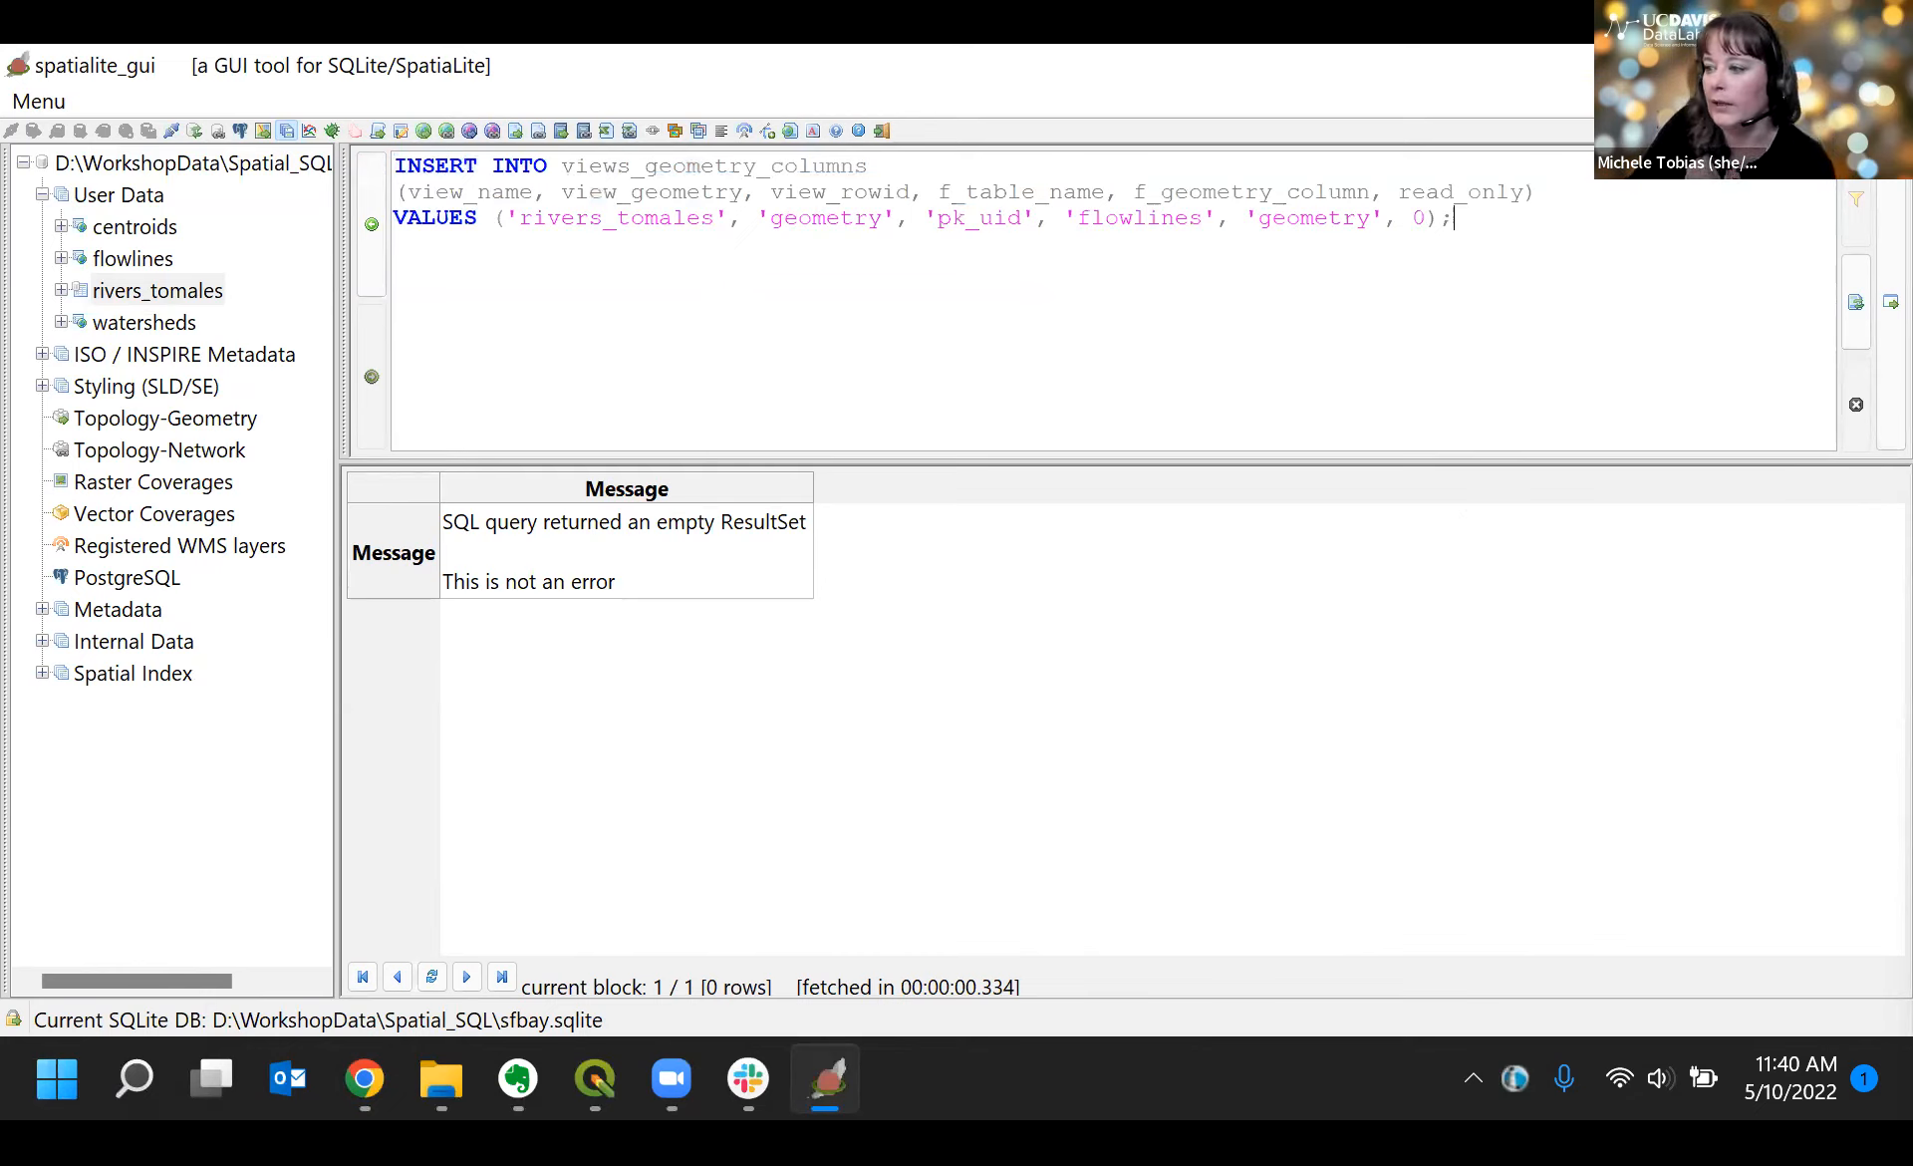
Step: Run the INSERT INTO views_geometry_columns statement to register rivers_tomales as a spatial view
{"action": "key", "text": "alt+Tab"}
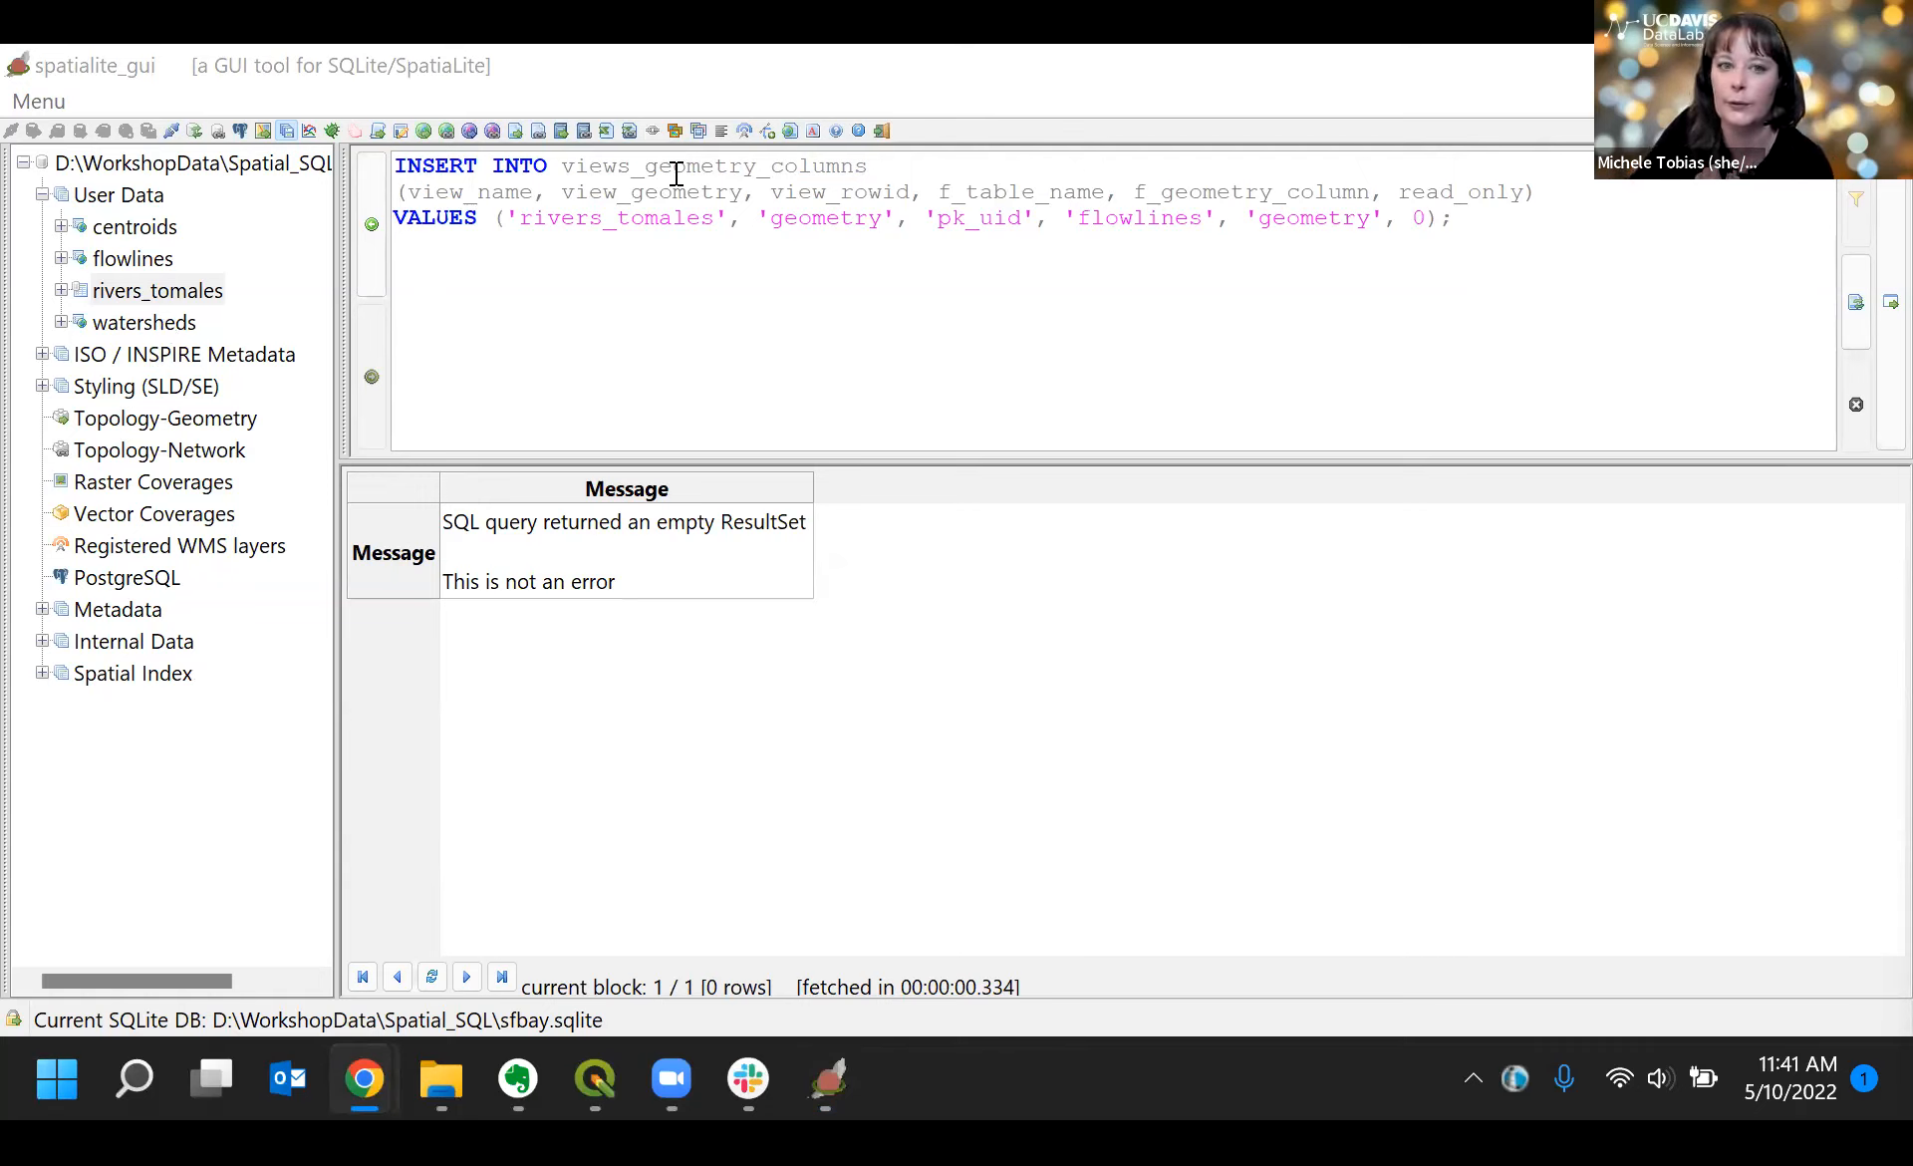
{"action": "left_click", "coordinate": [872, 166]}
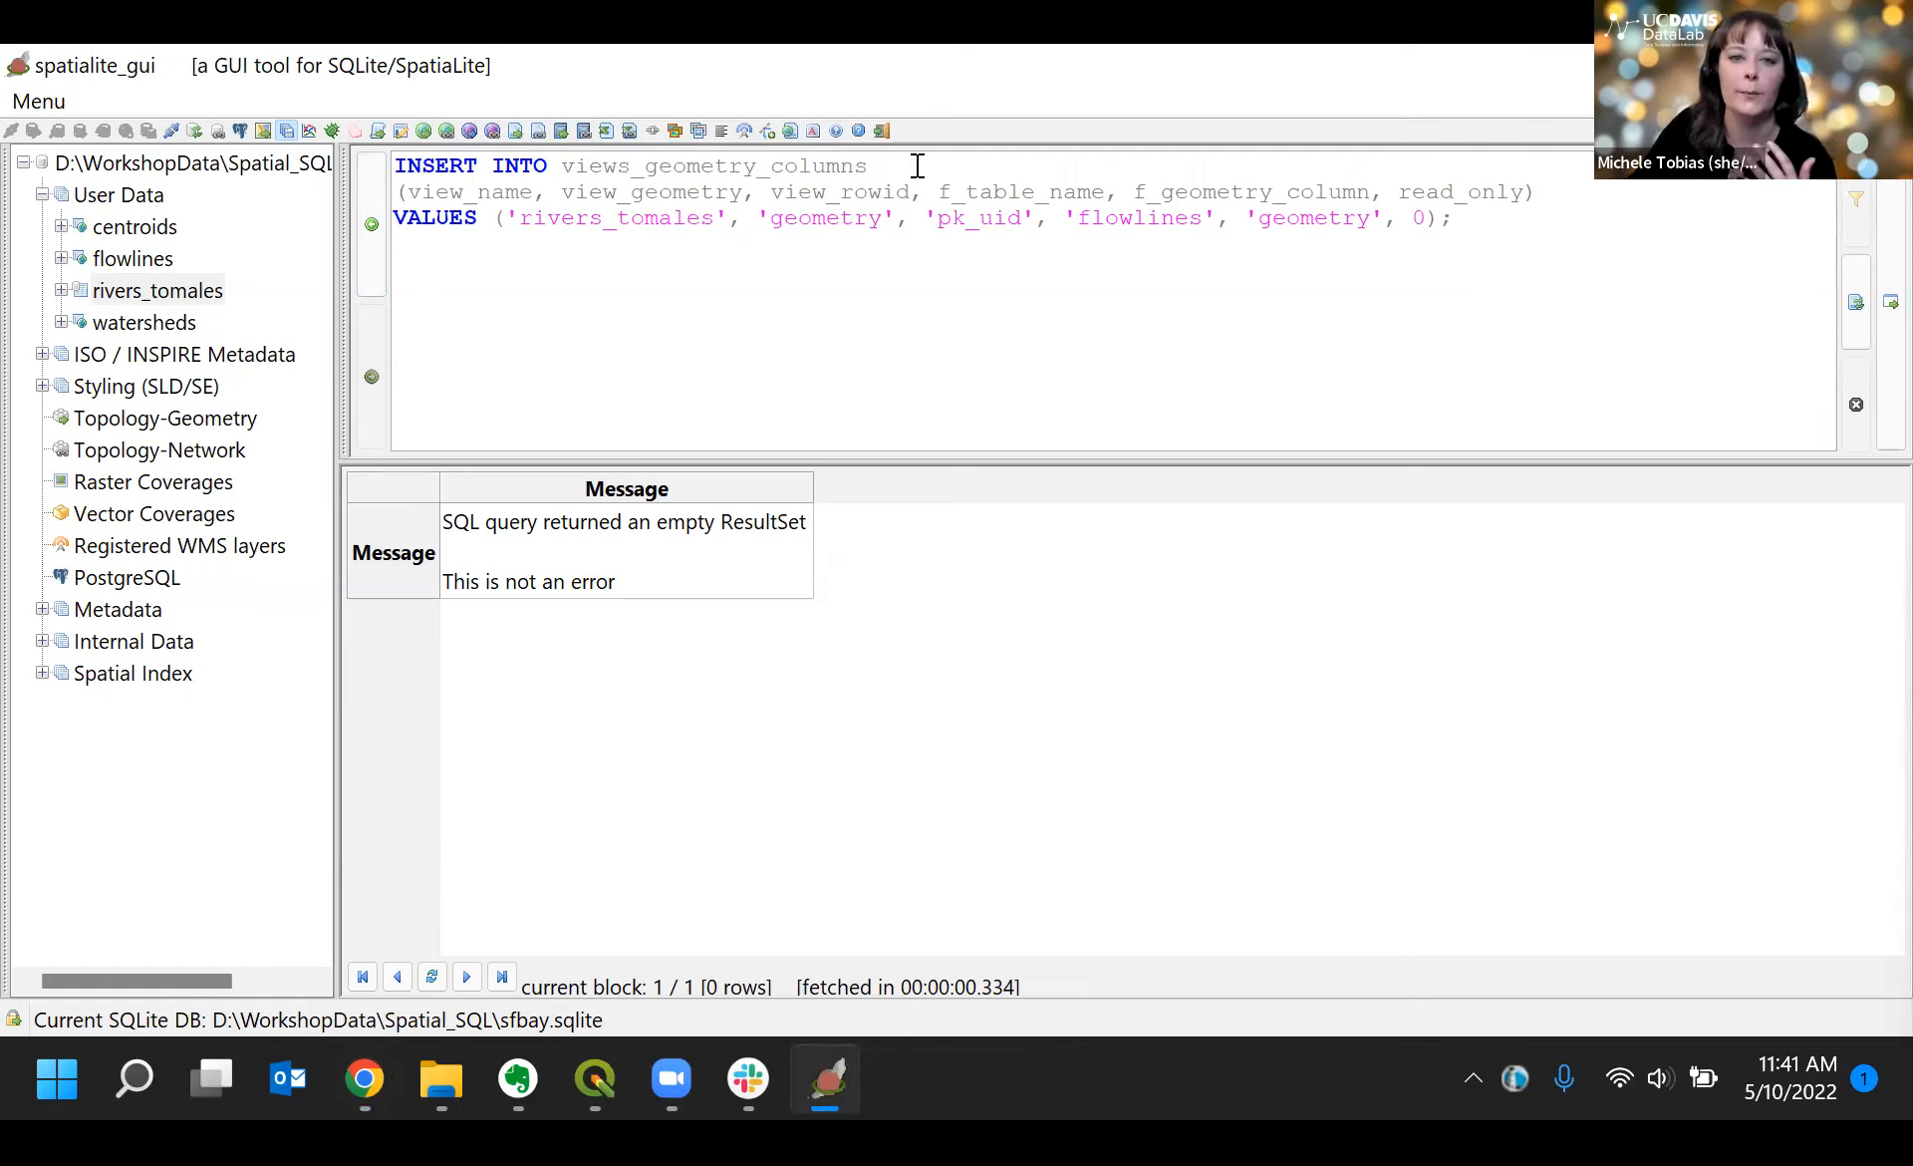
{"action": "left_click", "coordinate": [994, 286]}
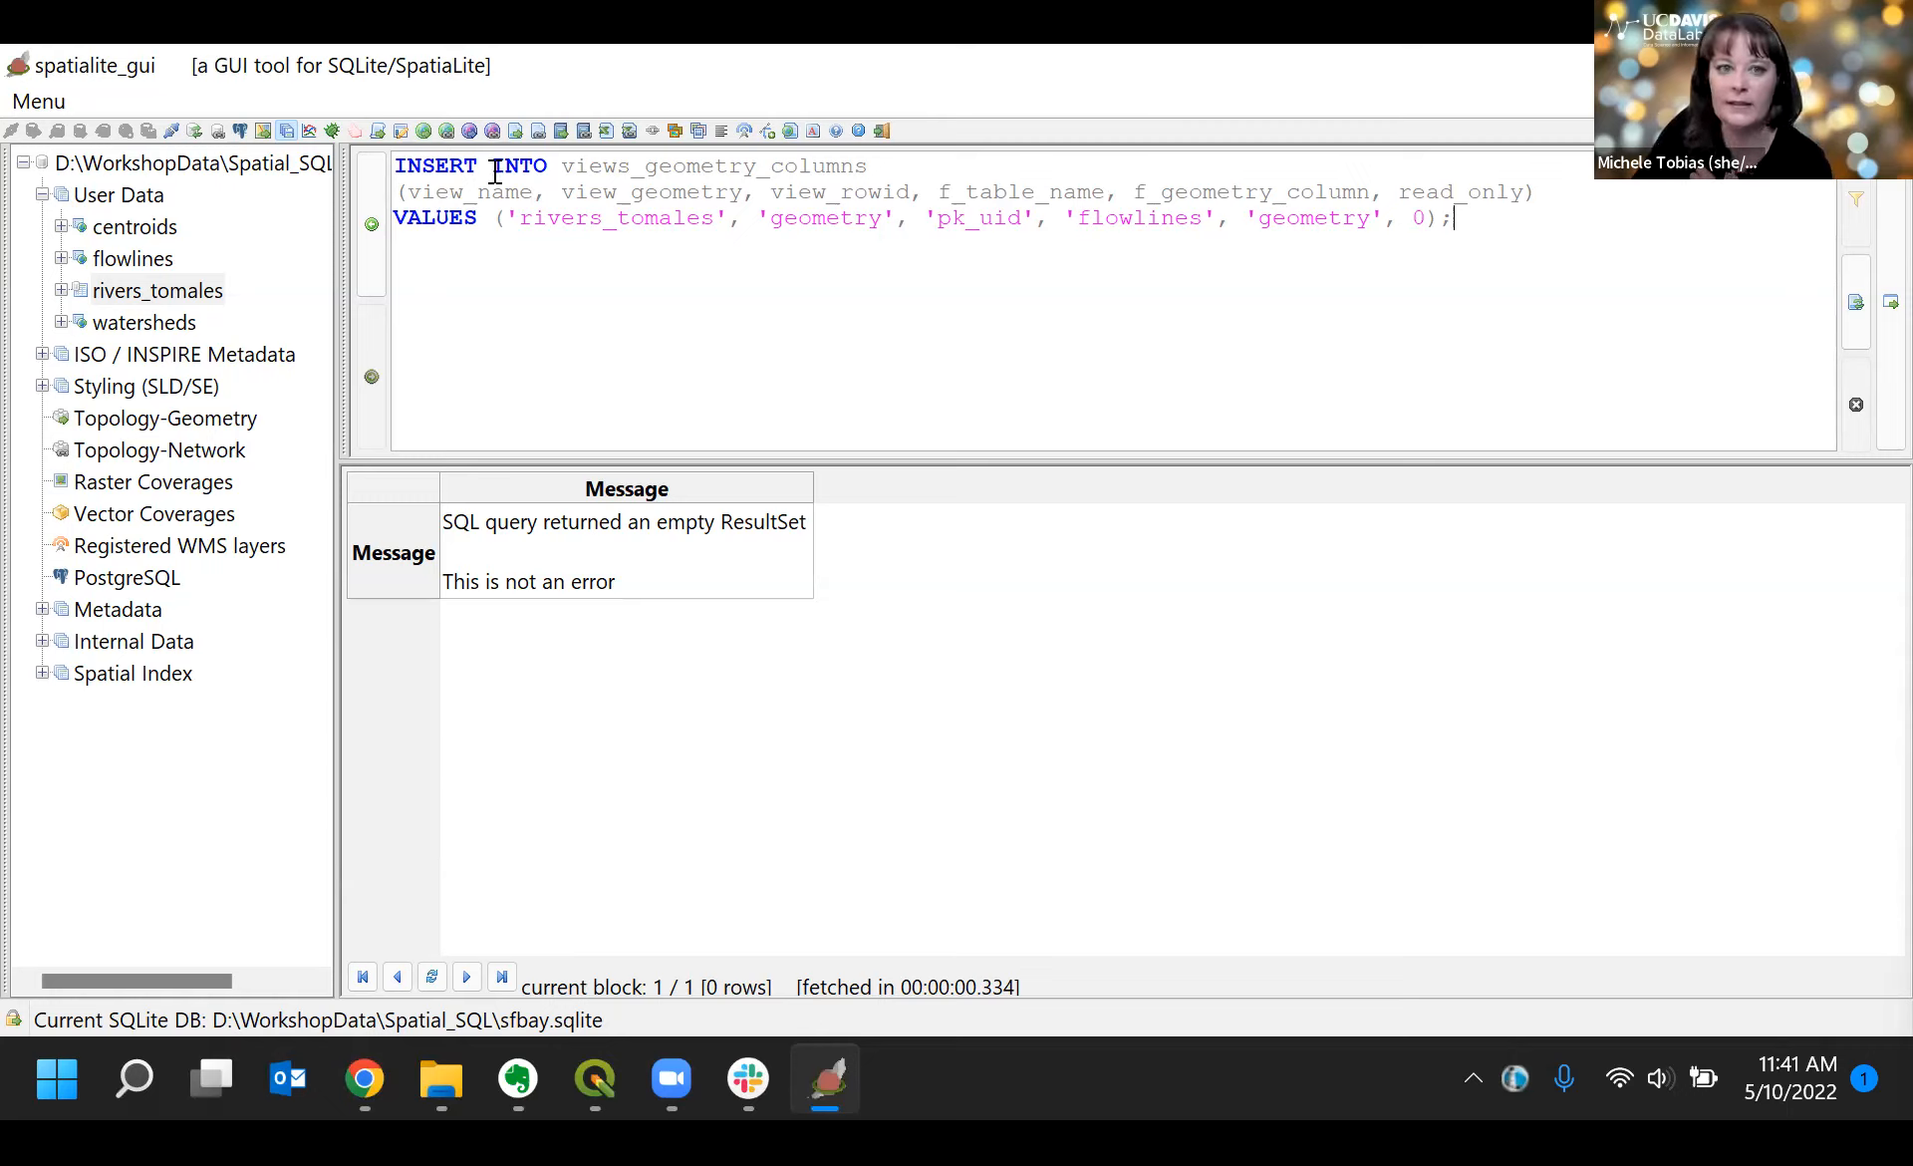
{"action": "left_click_drag", "start_coordinate": [408, 192], "coordinate": [1545, 186]}
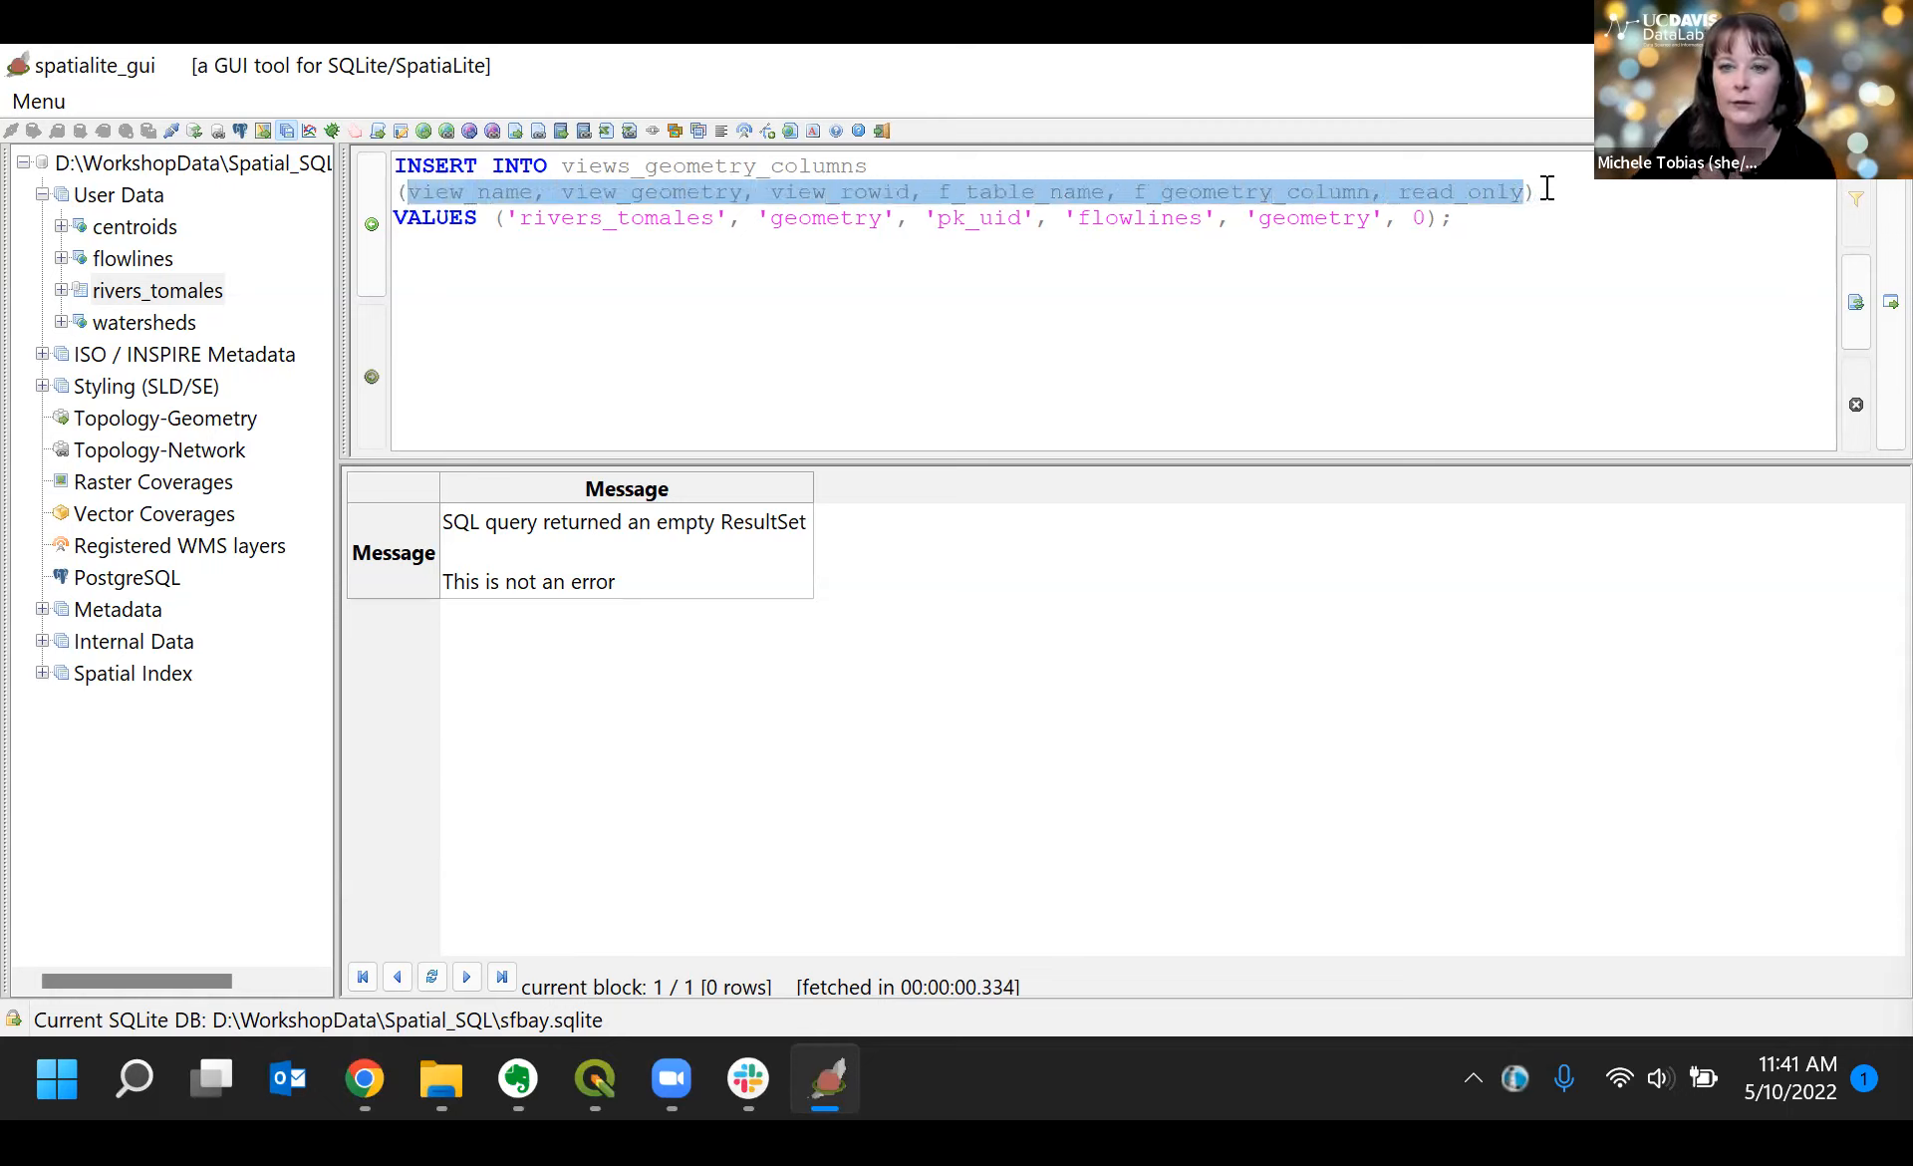
{"action": "left_click", "coordinate": [1546, 185]}
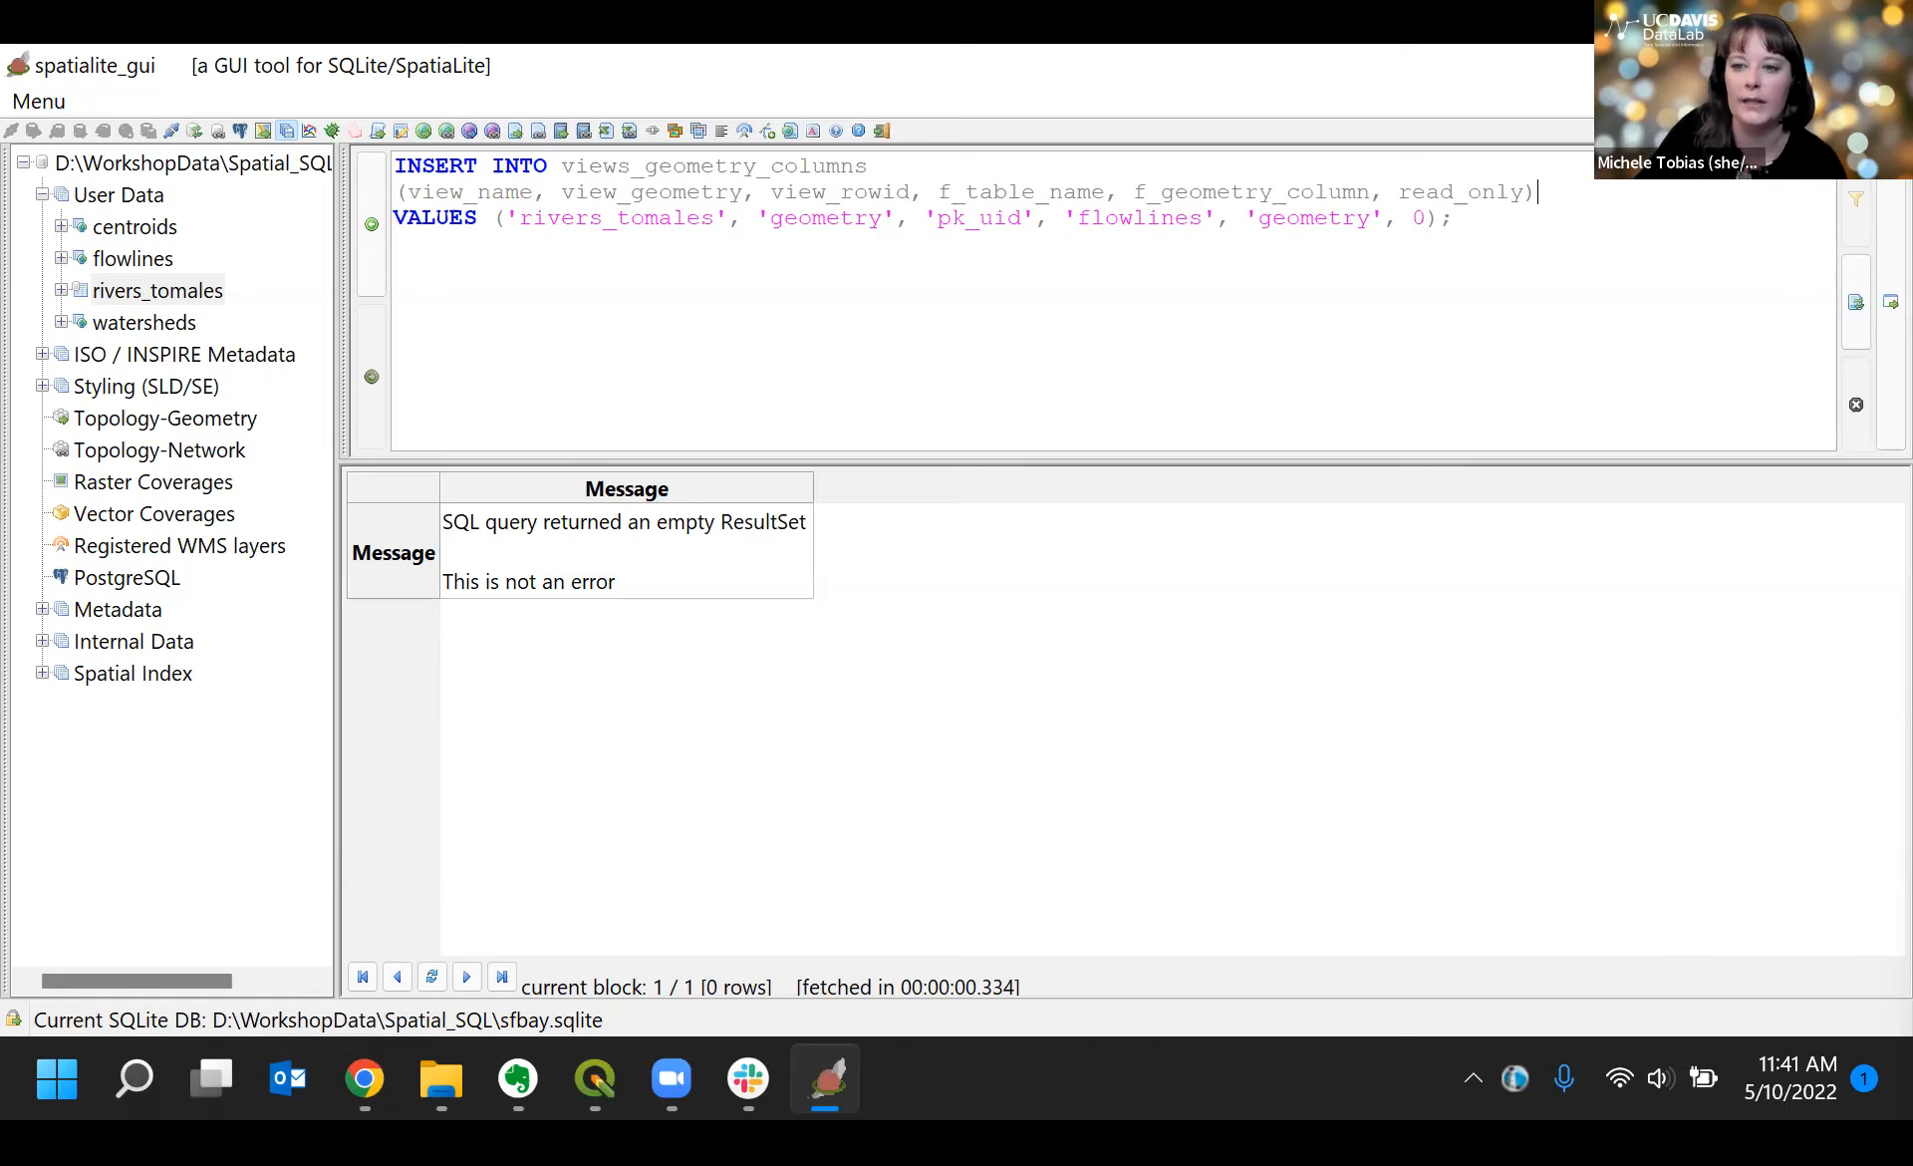
{"action": "left_click", "coordinate": [1836, 391]}
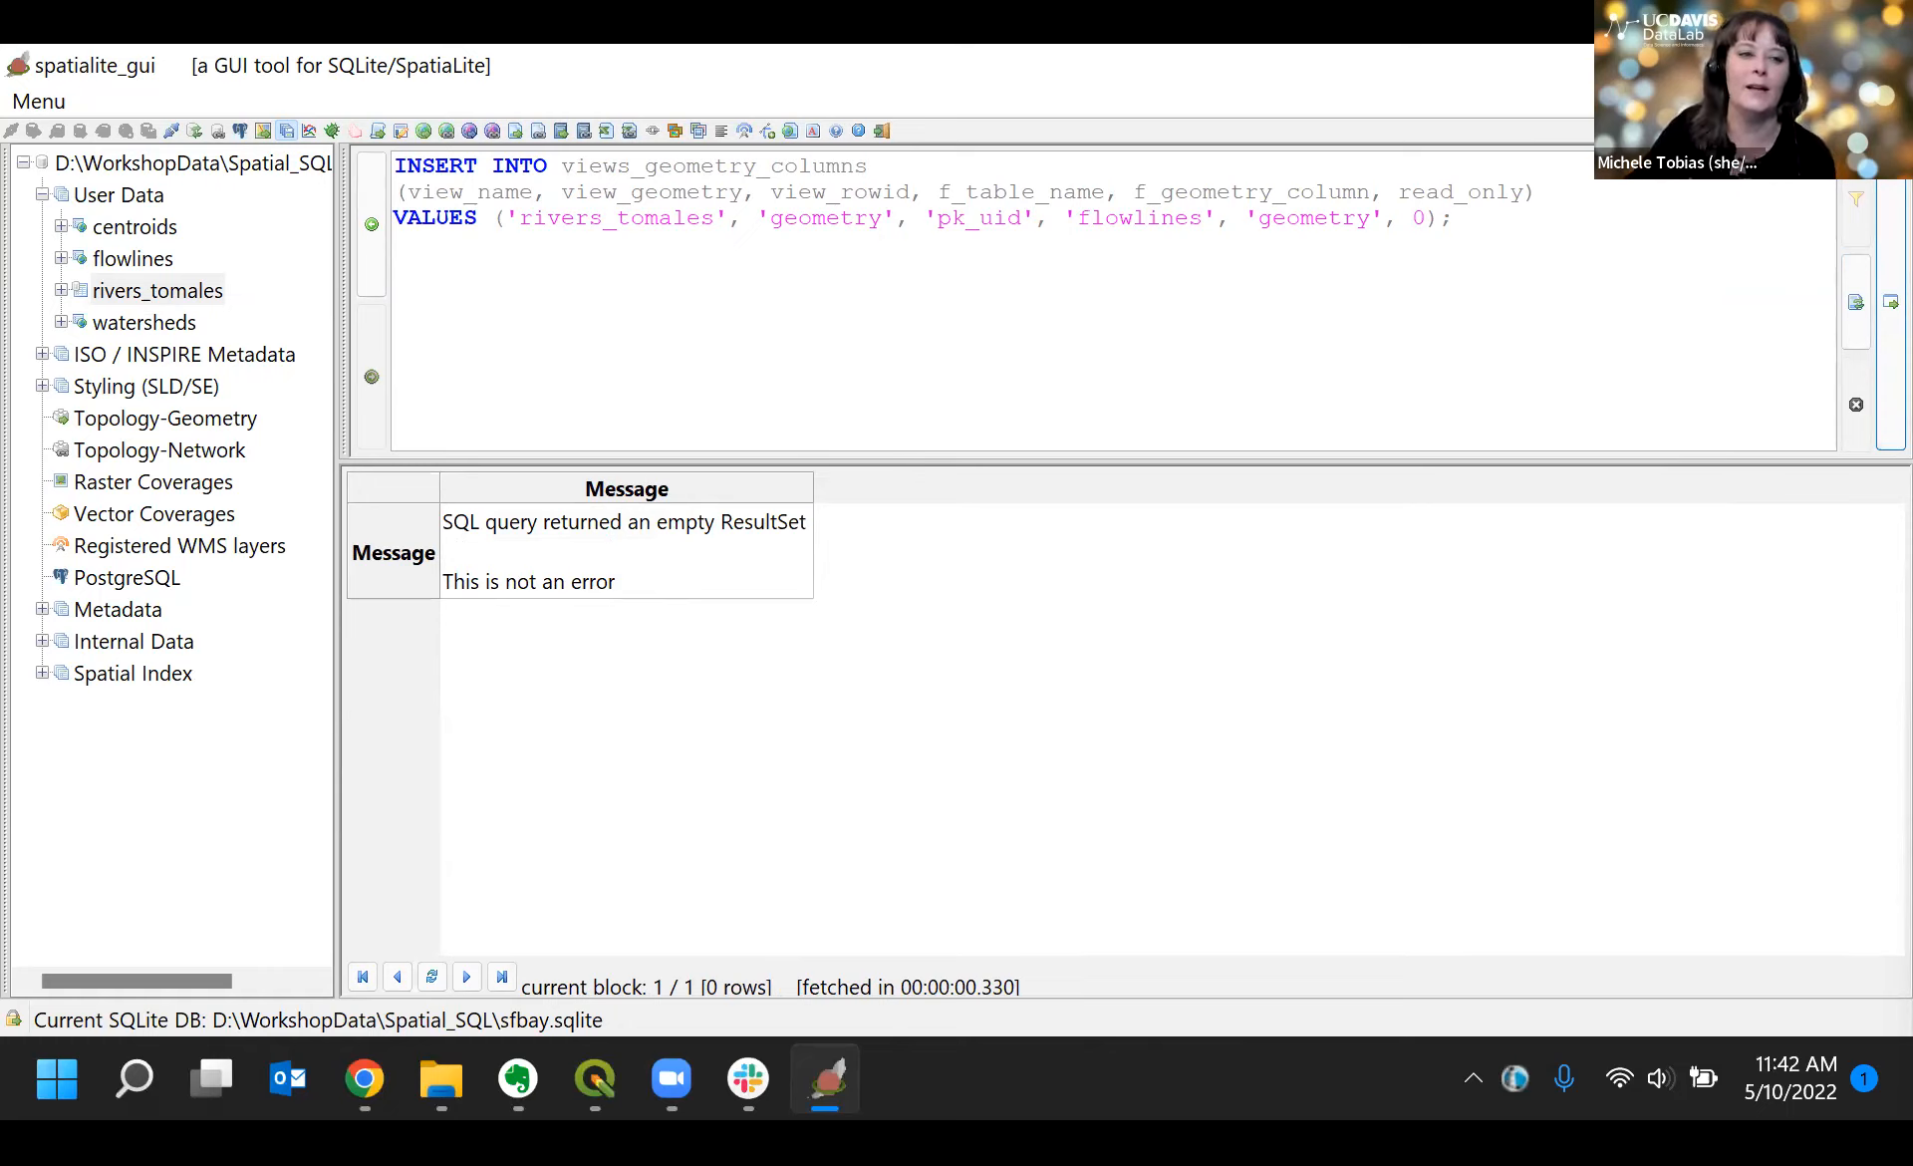
Step: Refresh the User Data list again and select the newly registered rivers_tomales spatial view
{"action": "left_click", "coordinate": [137, 198]}
{"action": "right_click", "coordinate": [137, 205]}
{"action": "left_click", "coordinate": [240, 271]}
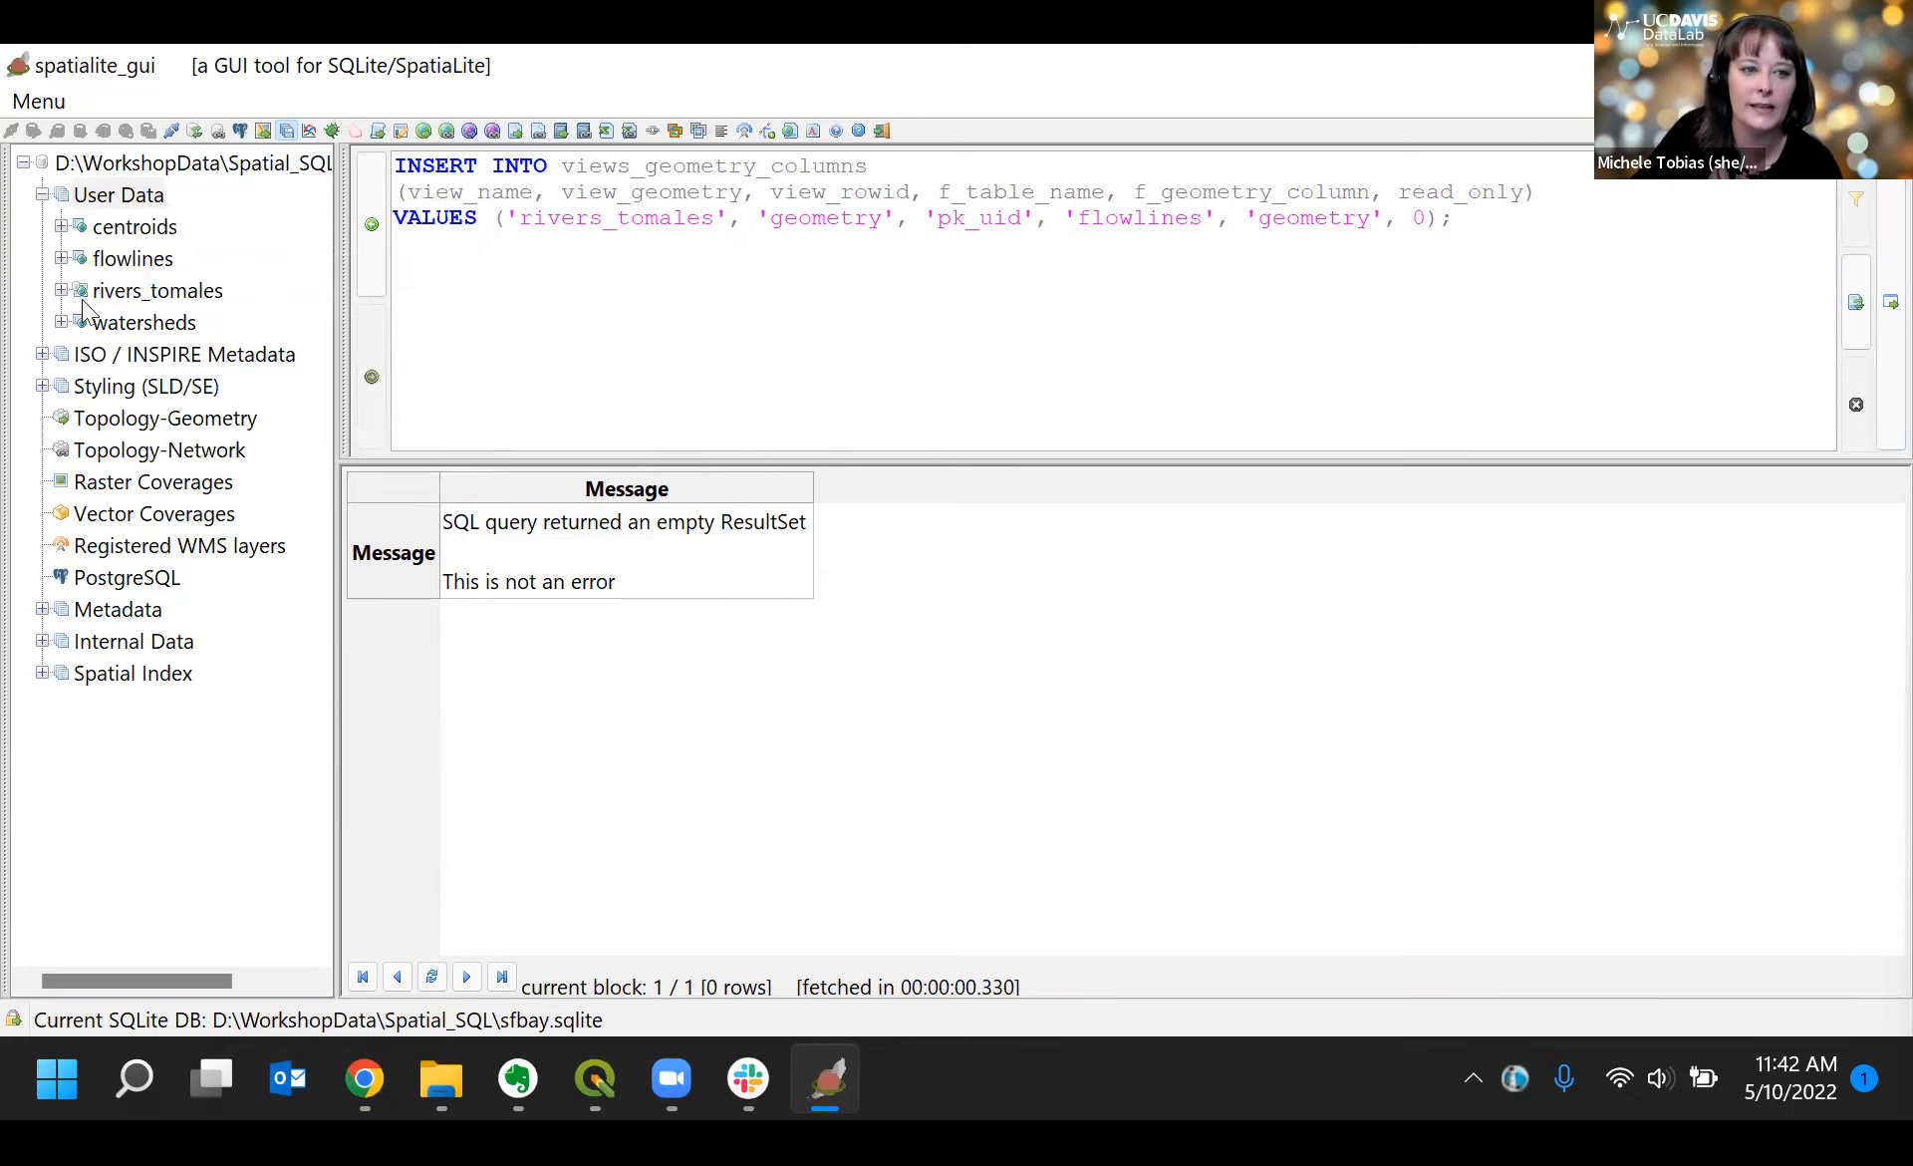
{"action": "left_click", "coordinate": [132, 297]}
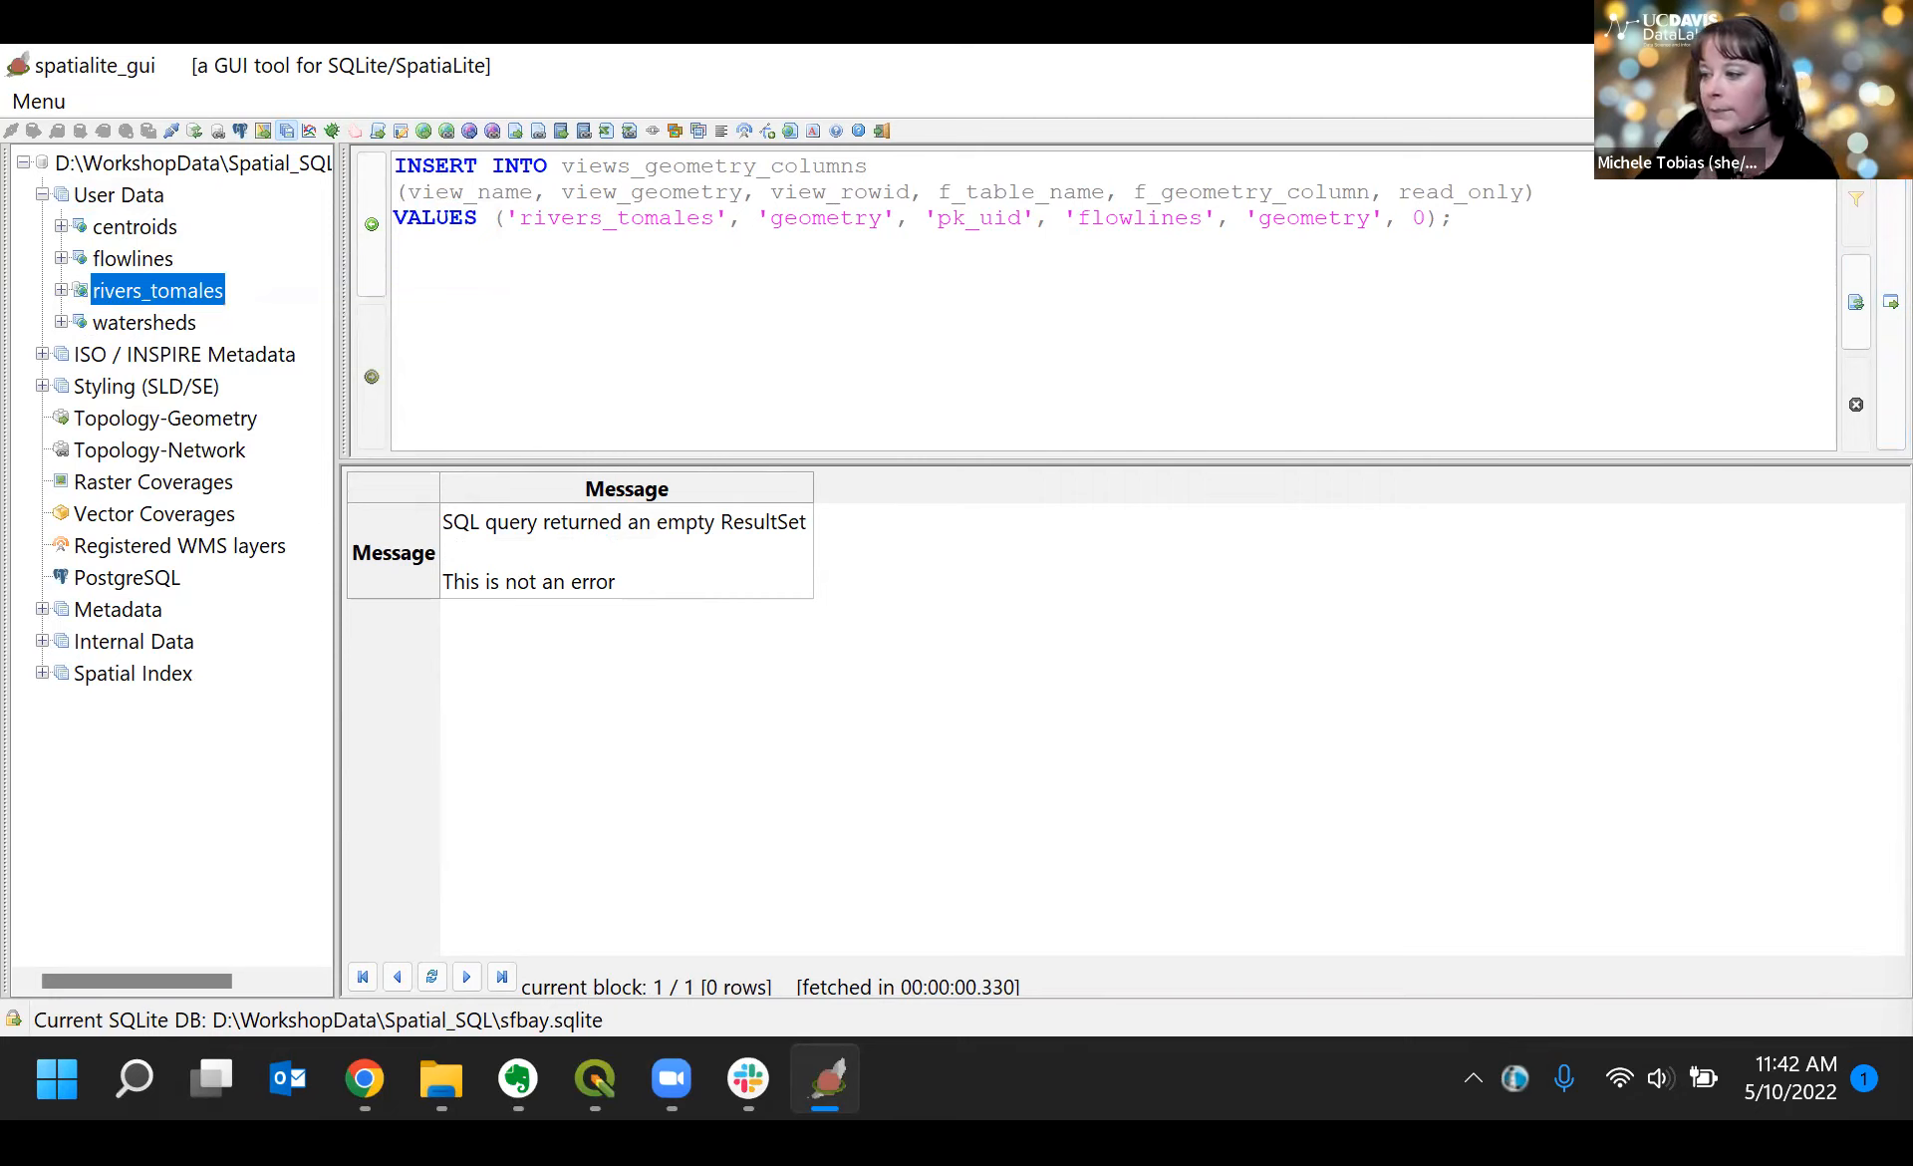
Step: Replace the INSERT statement with SELECT * FROM rivers_tomales; and run it to check the view's rows
{"action": "left_click", "coordinate": [947, 196]}
{"action": "left_click_drag", "start_coordinate": [1465, 221], "coordinate": [352, 136]}
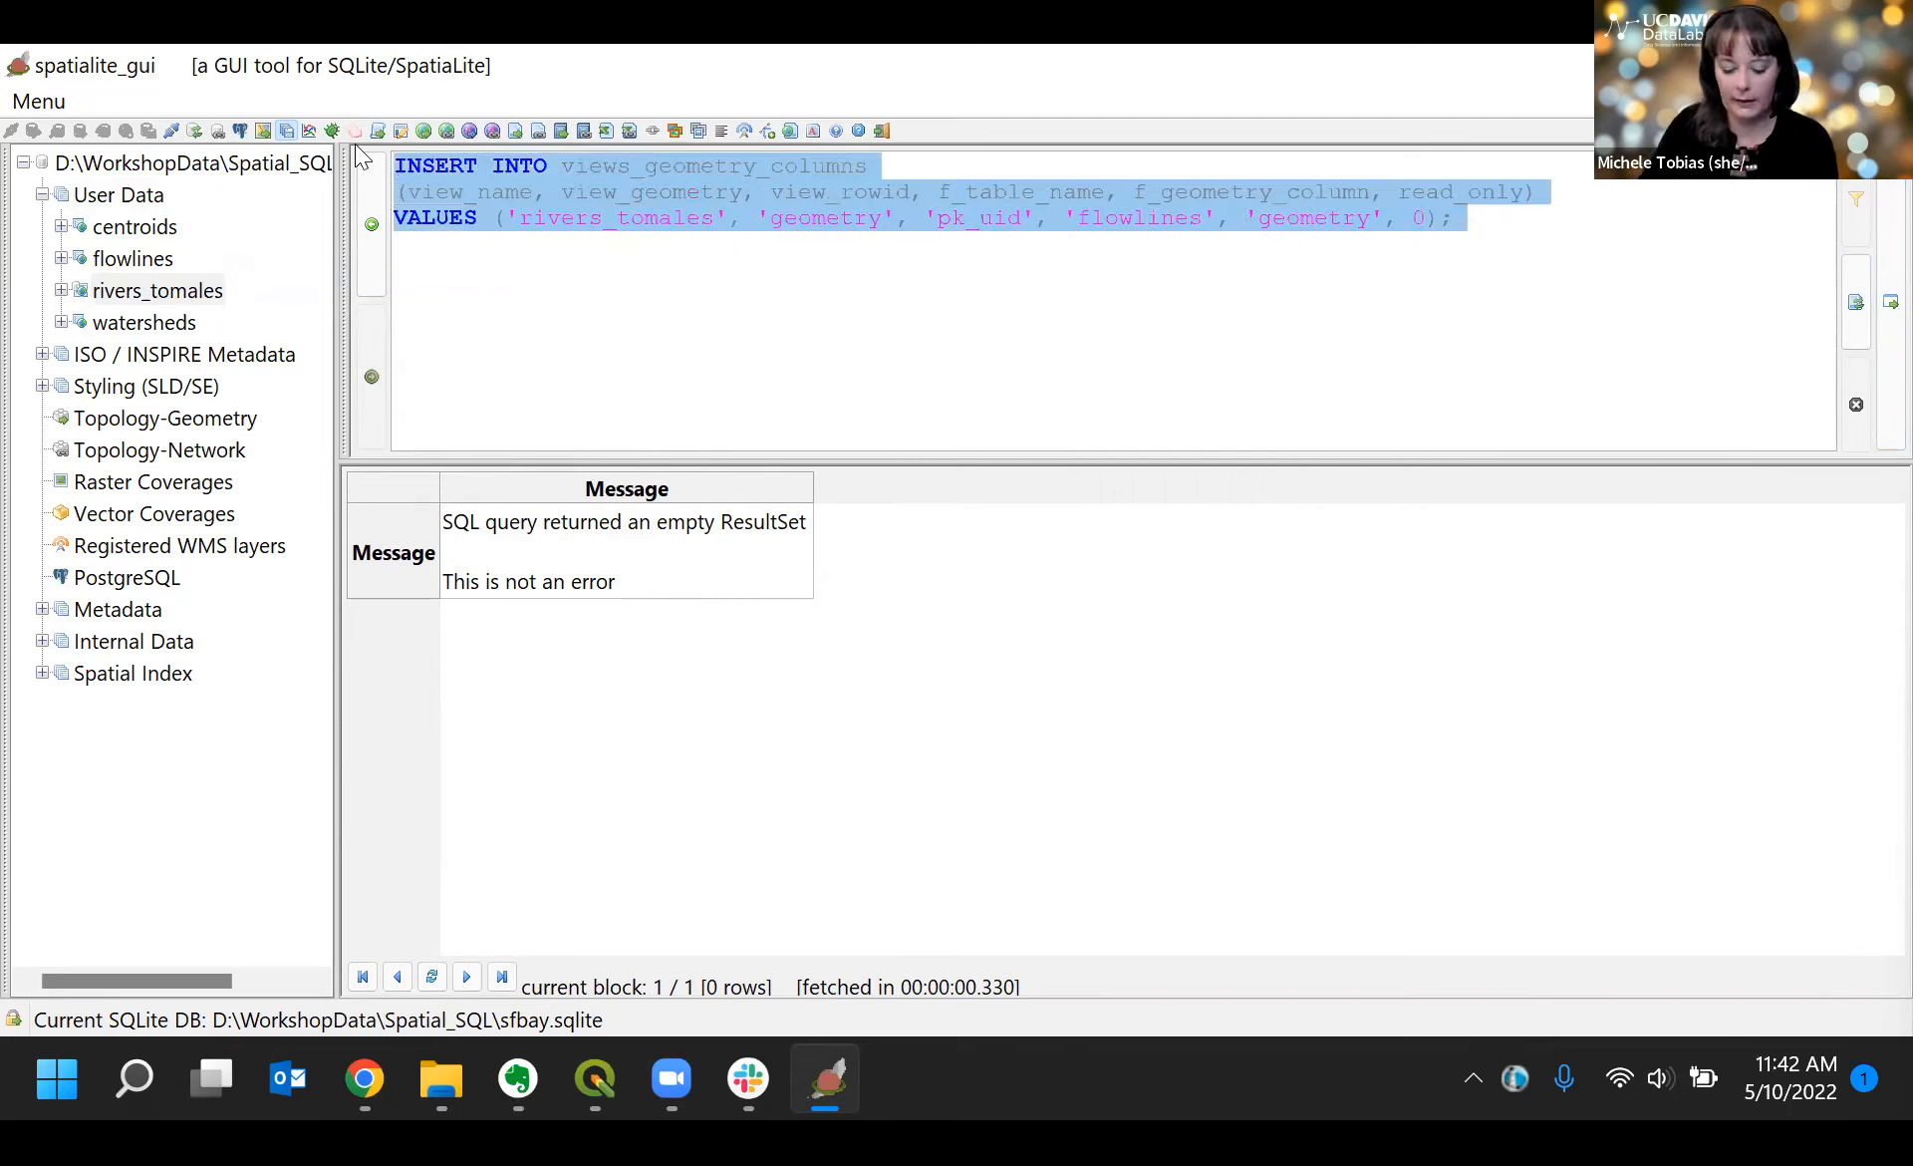
{"action": "type", "text": "SELECT "}
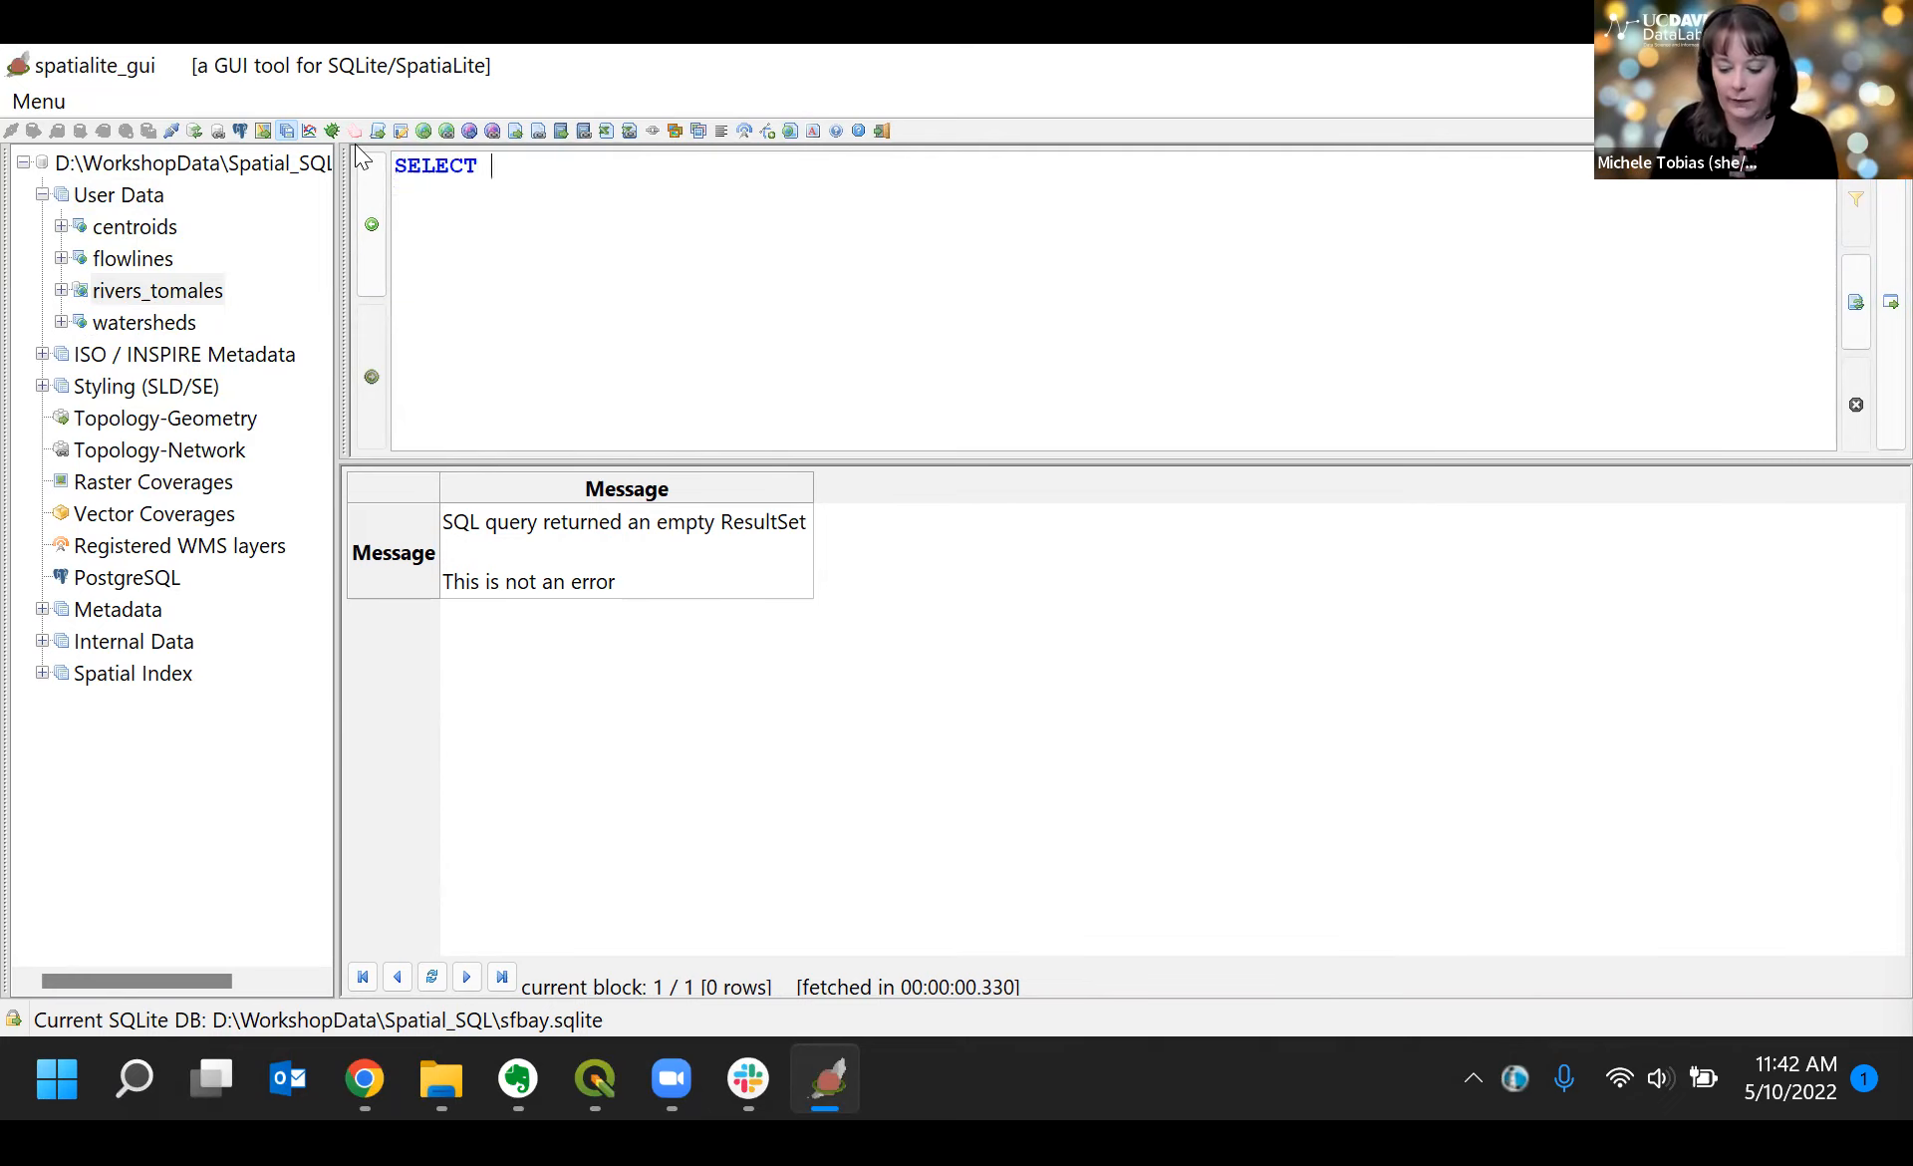
{"action": "type", "text": "* FROM "}
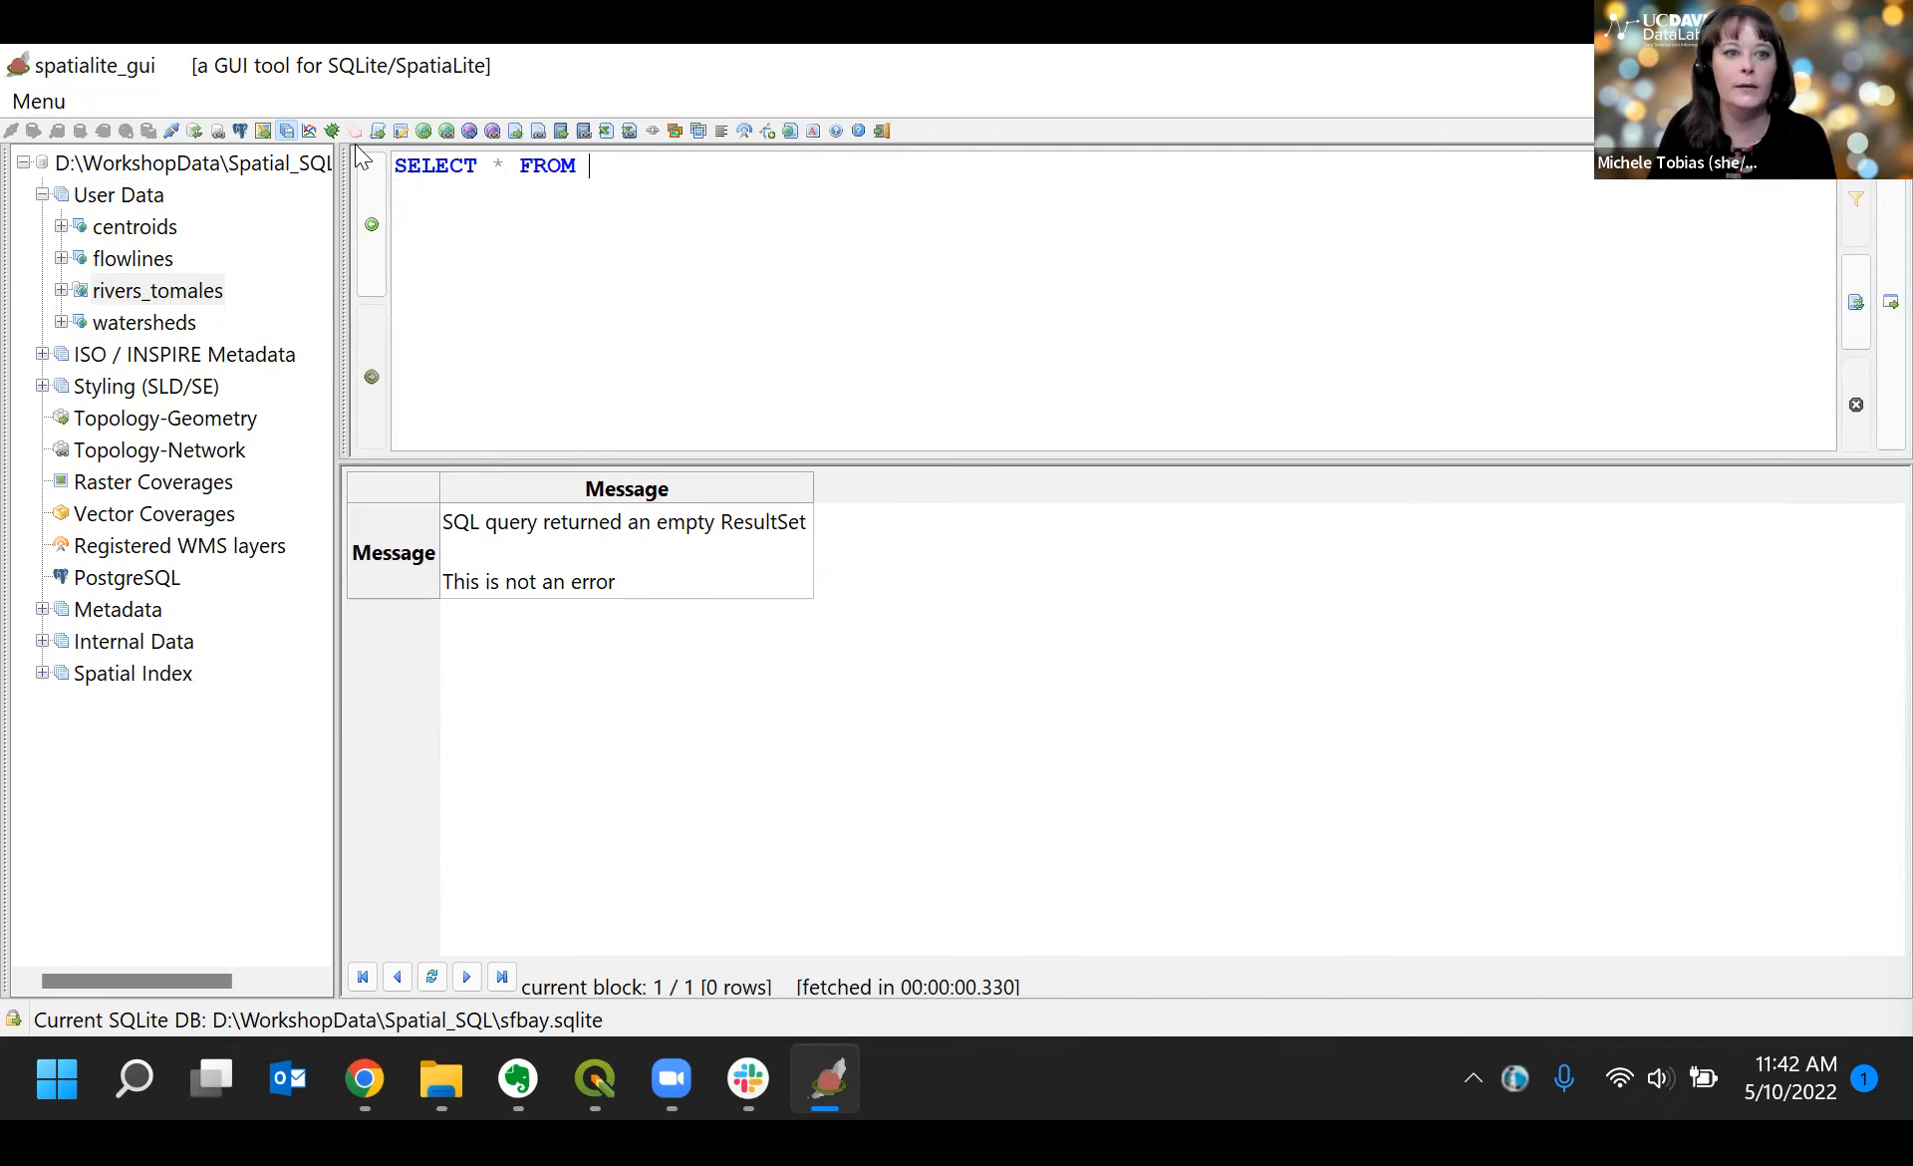
{"action": "type", "text": "rivers_"}
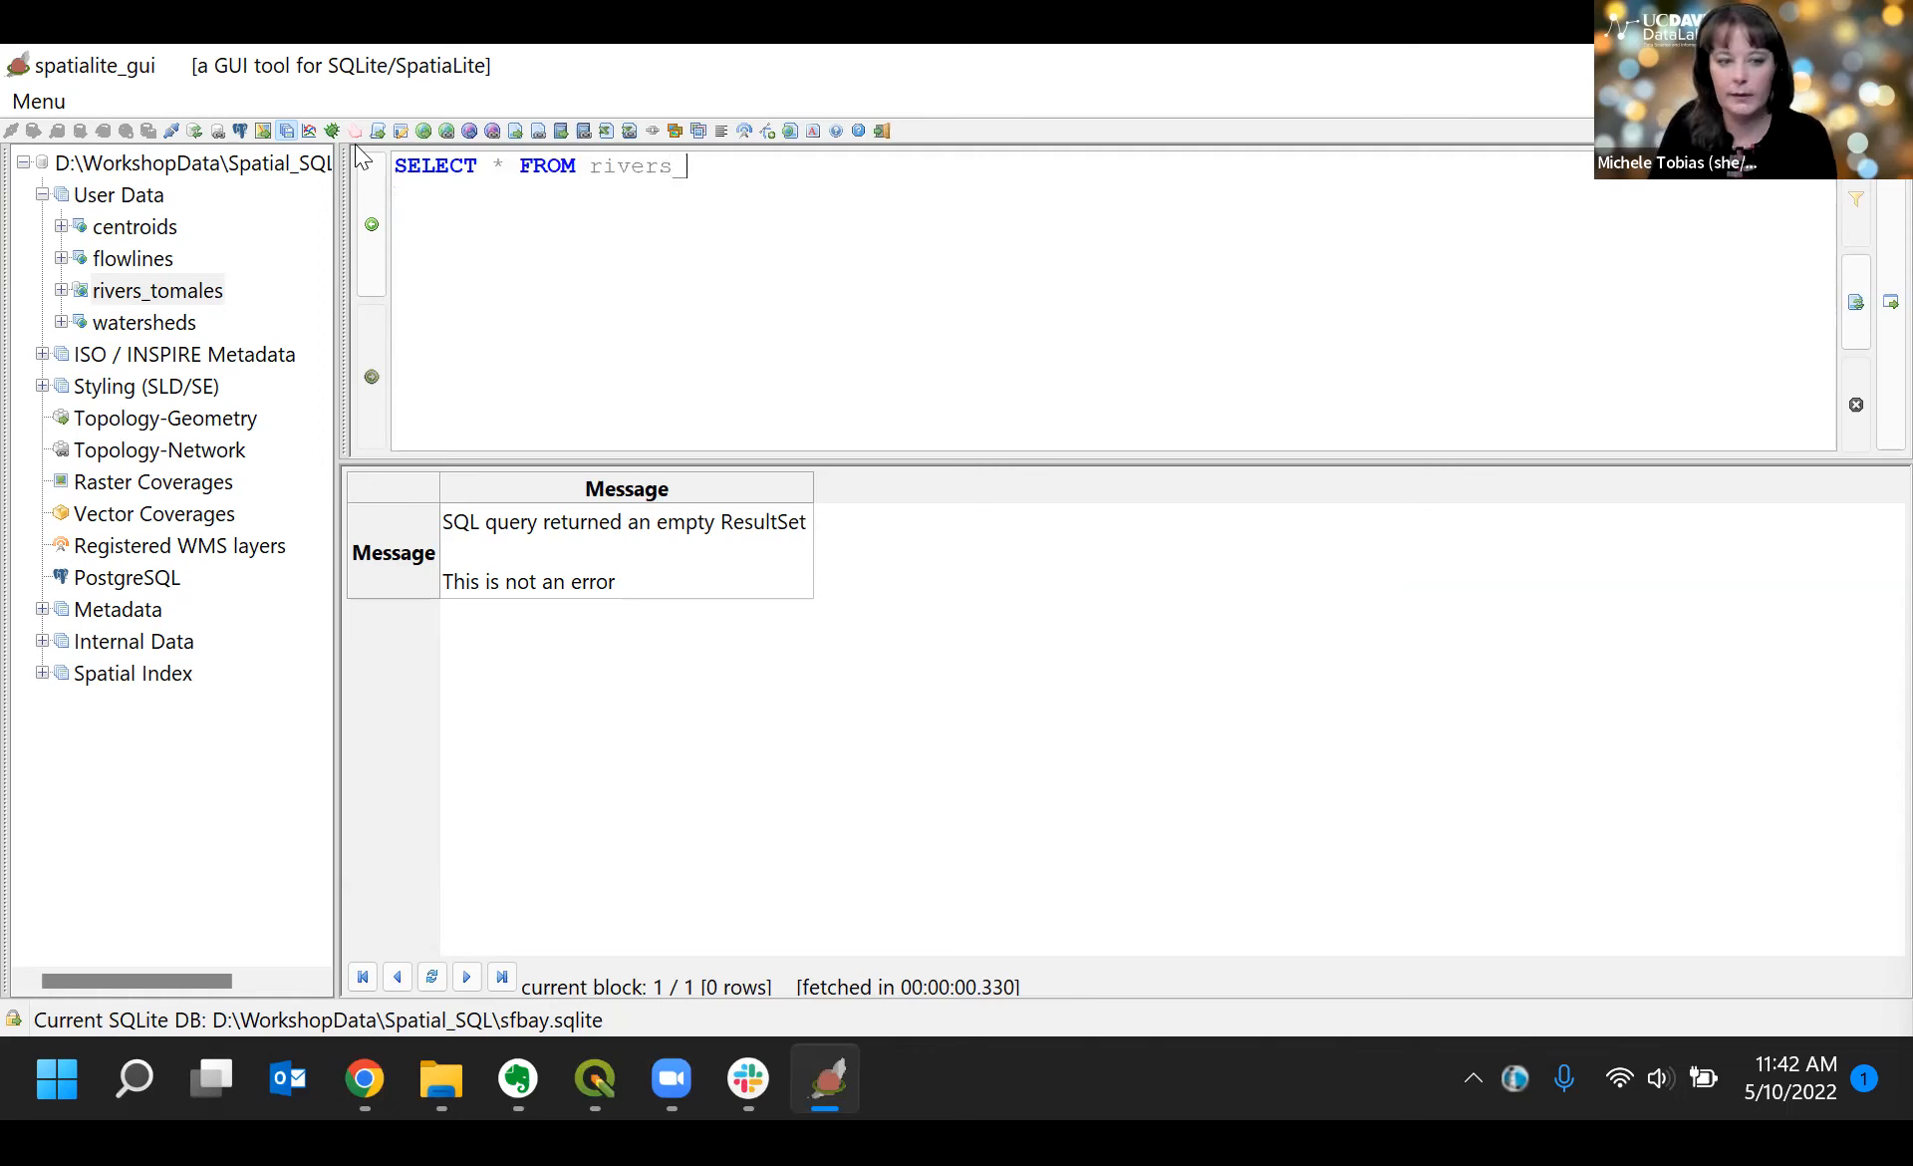
{"action": "type", "text": "tomales;"}
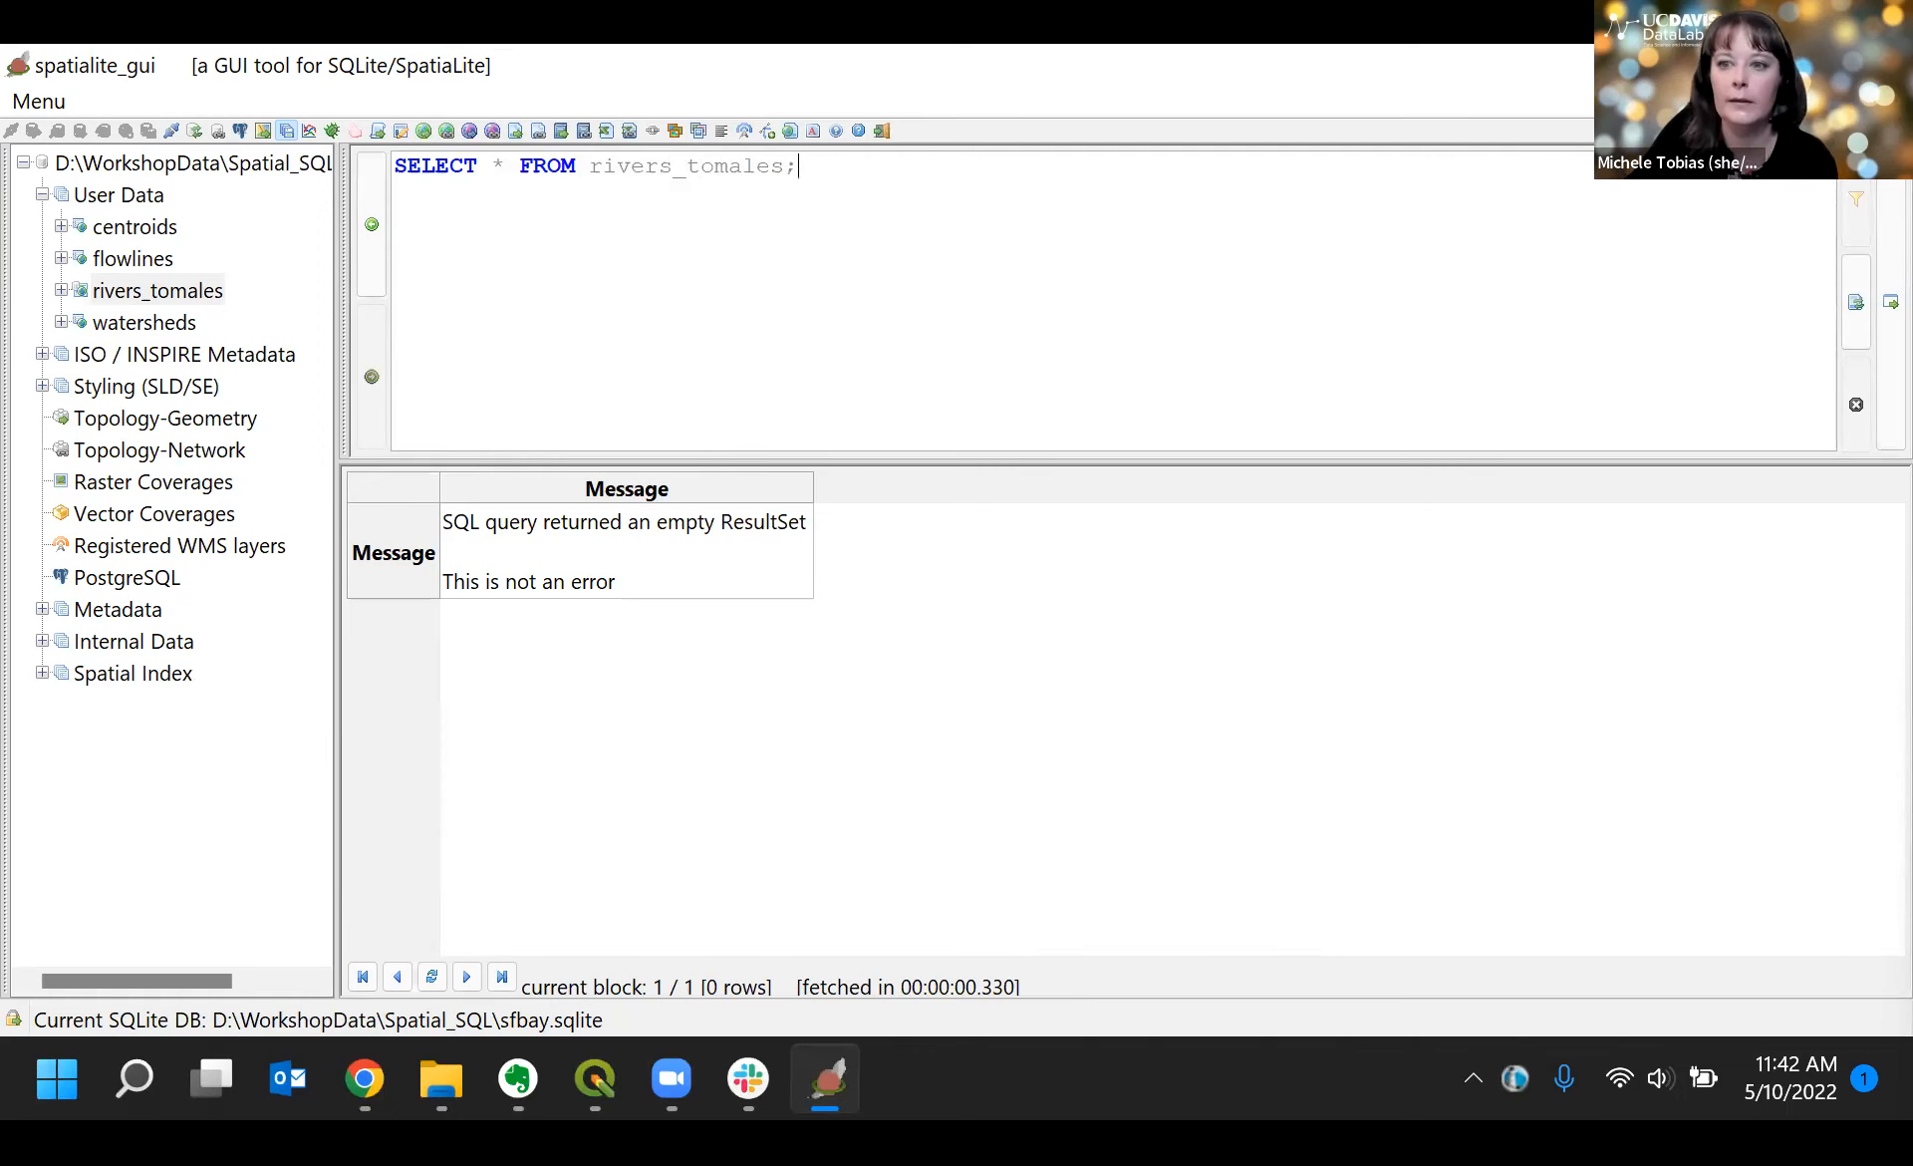
{"action": "left_click", "coordinate": [1888, 408]}
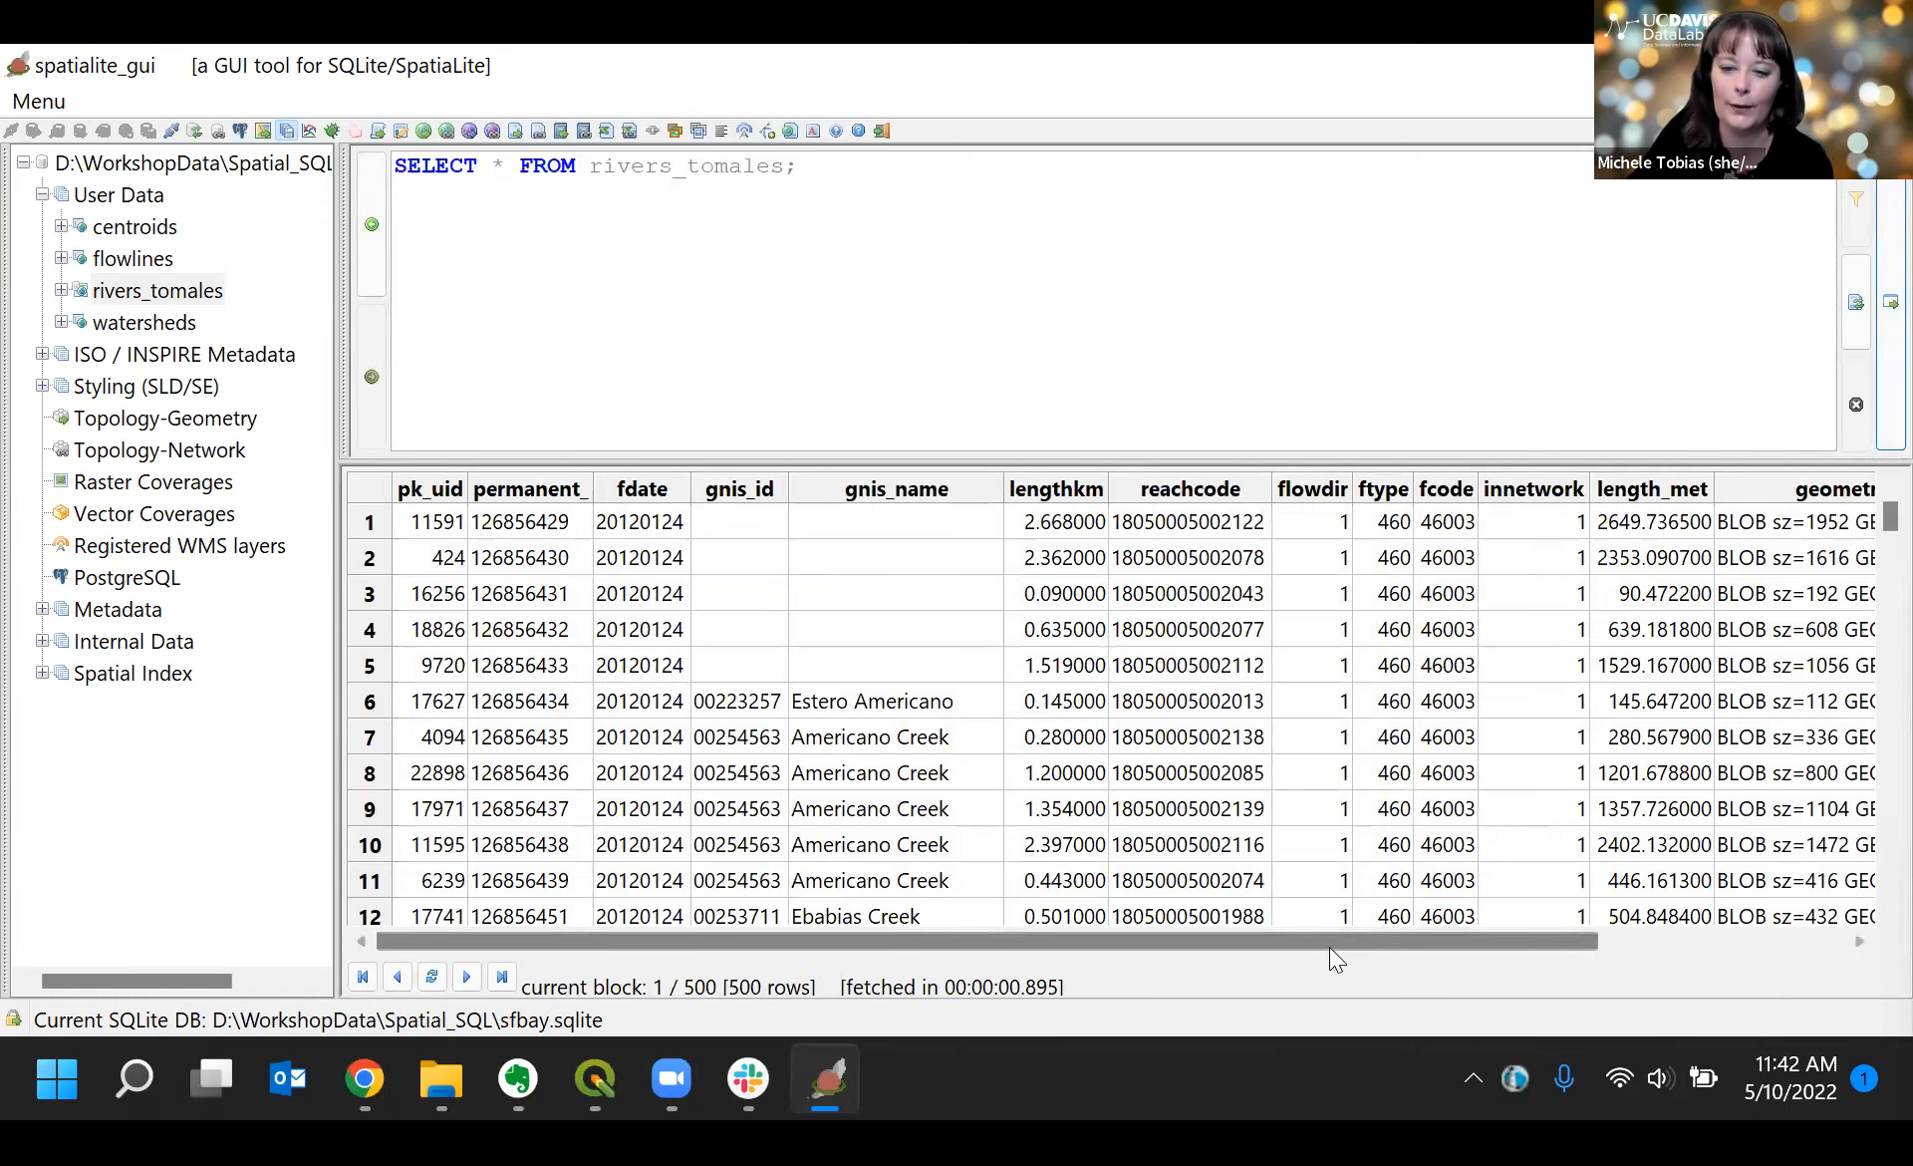
{"action": "mouse_move", "coordinate": [1329, 937]}
{"action": "left_mouse_down"}
{"action": "mouse_move", "coordinate": [1697, 958]}
{"action": "mouse_move", "coordinate": [1365, 957]}
{"action": "left_mouse_up"}
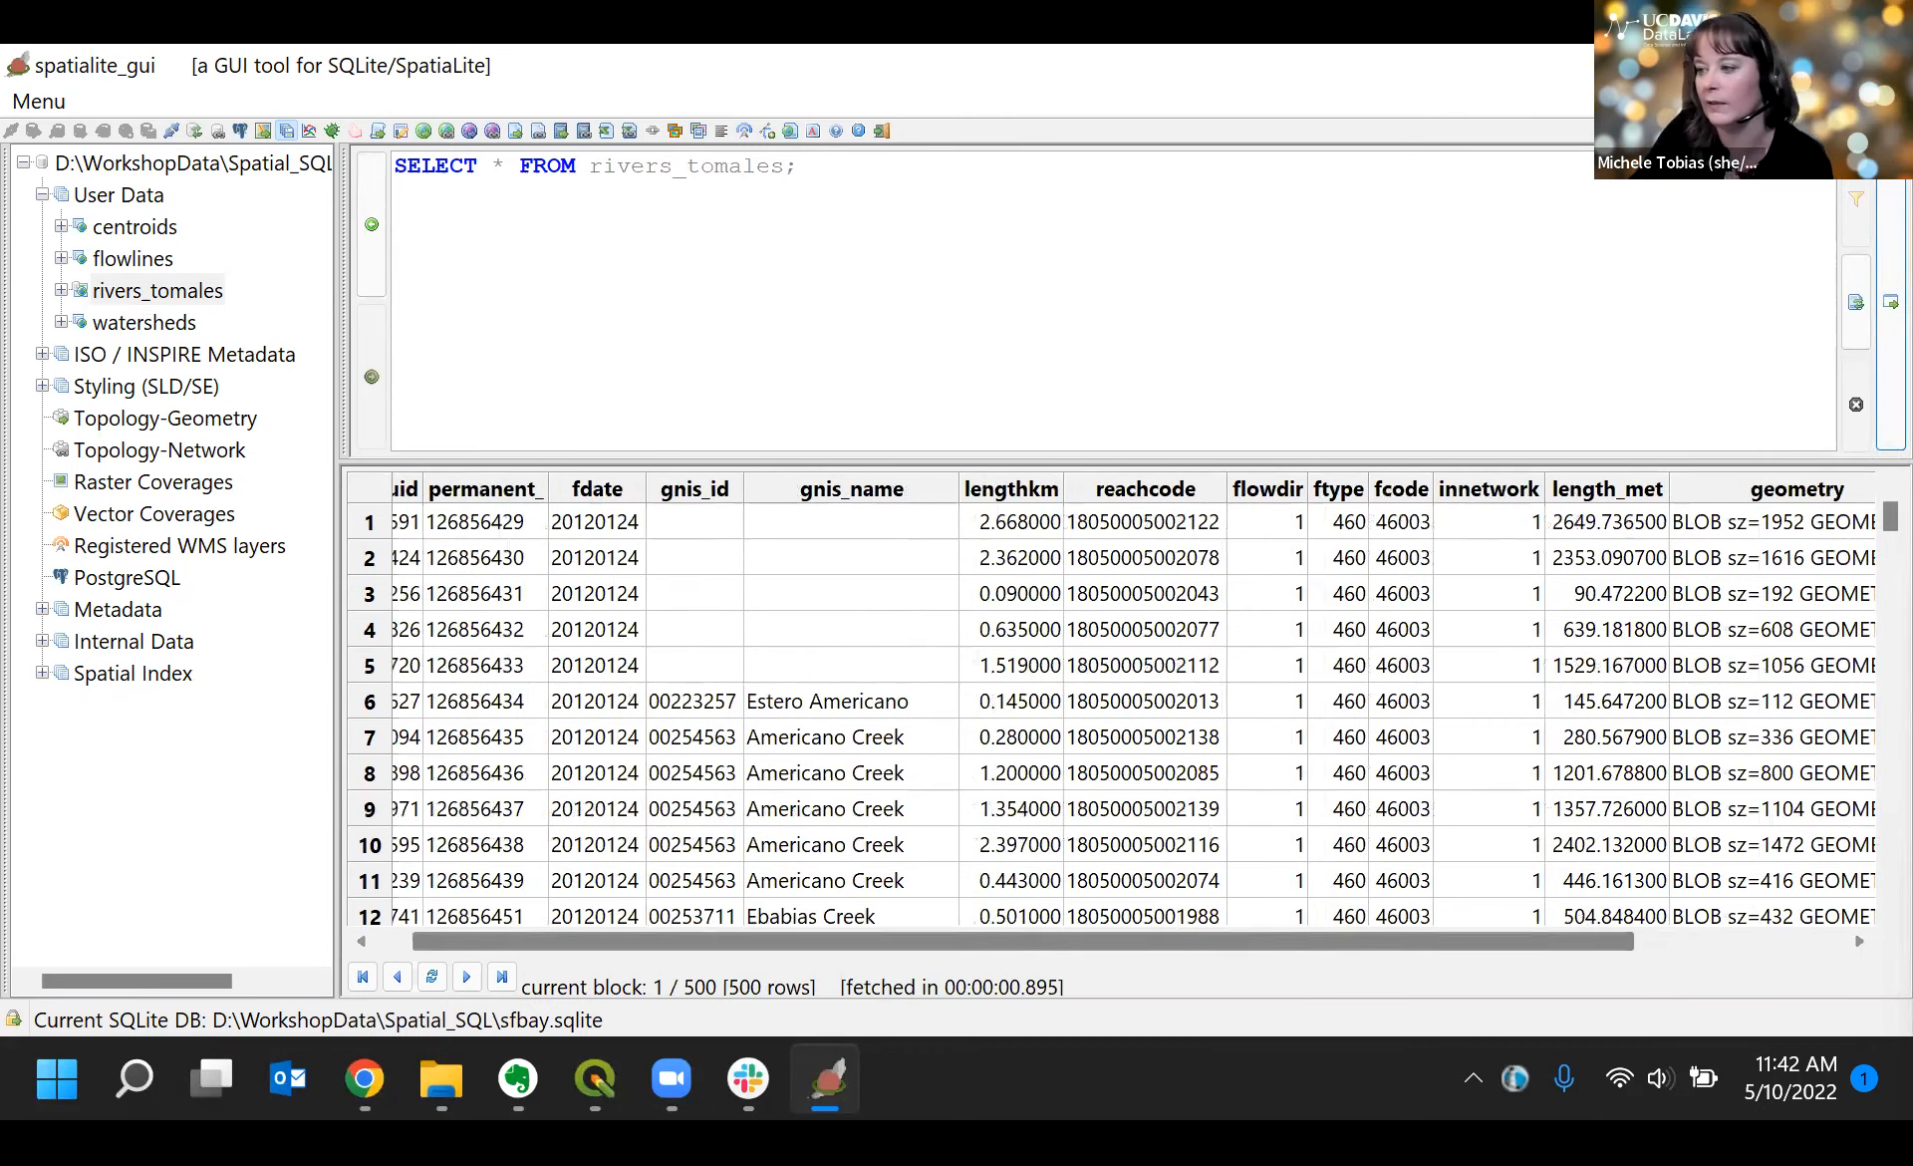
Step: Switch to QGIS and start a new blank project
{"action": "key", "text": "alt+Tab"}
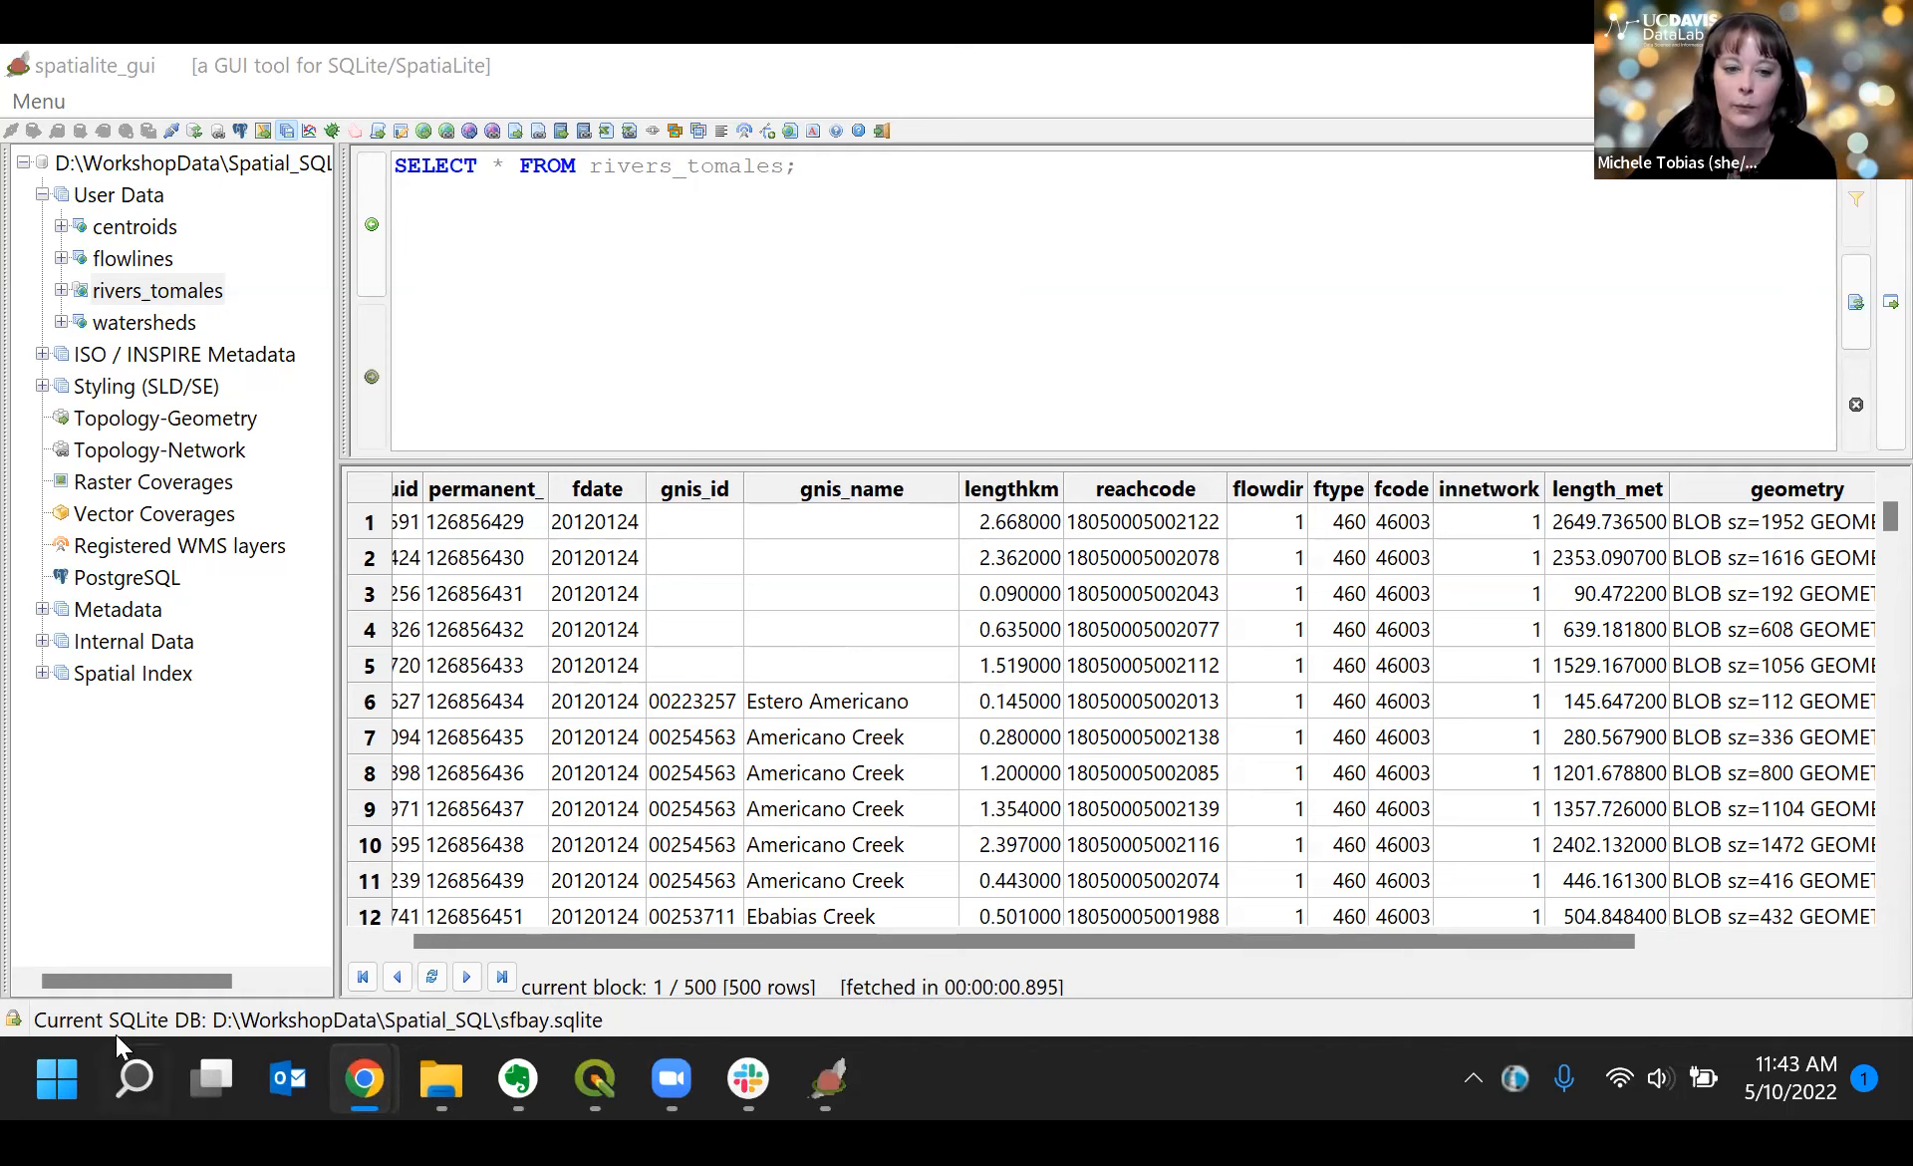
{"action": "left_click", "coordinate": [1253, 1076]}
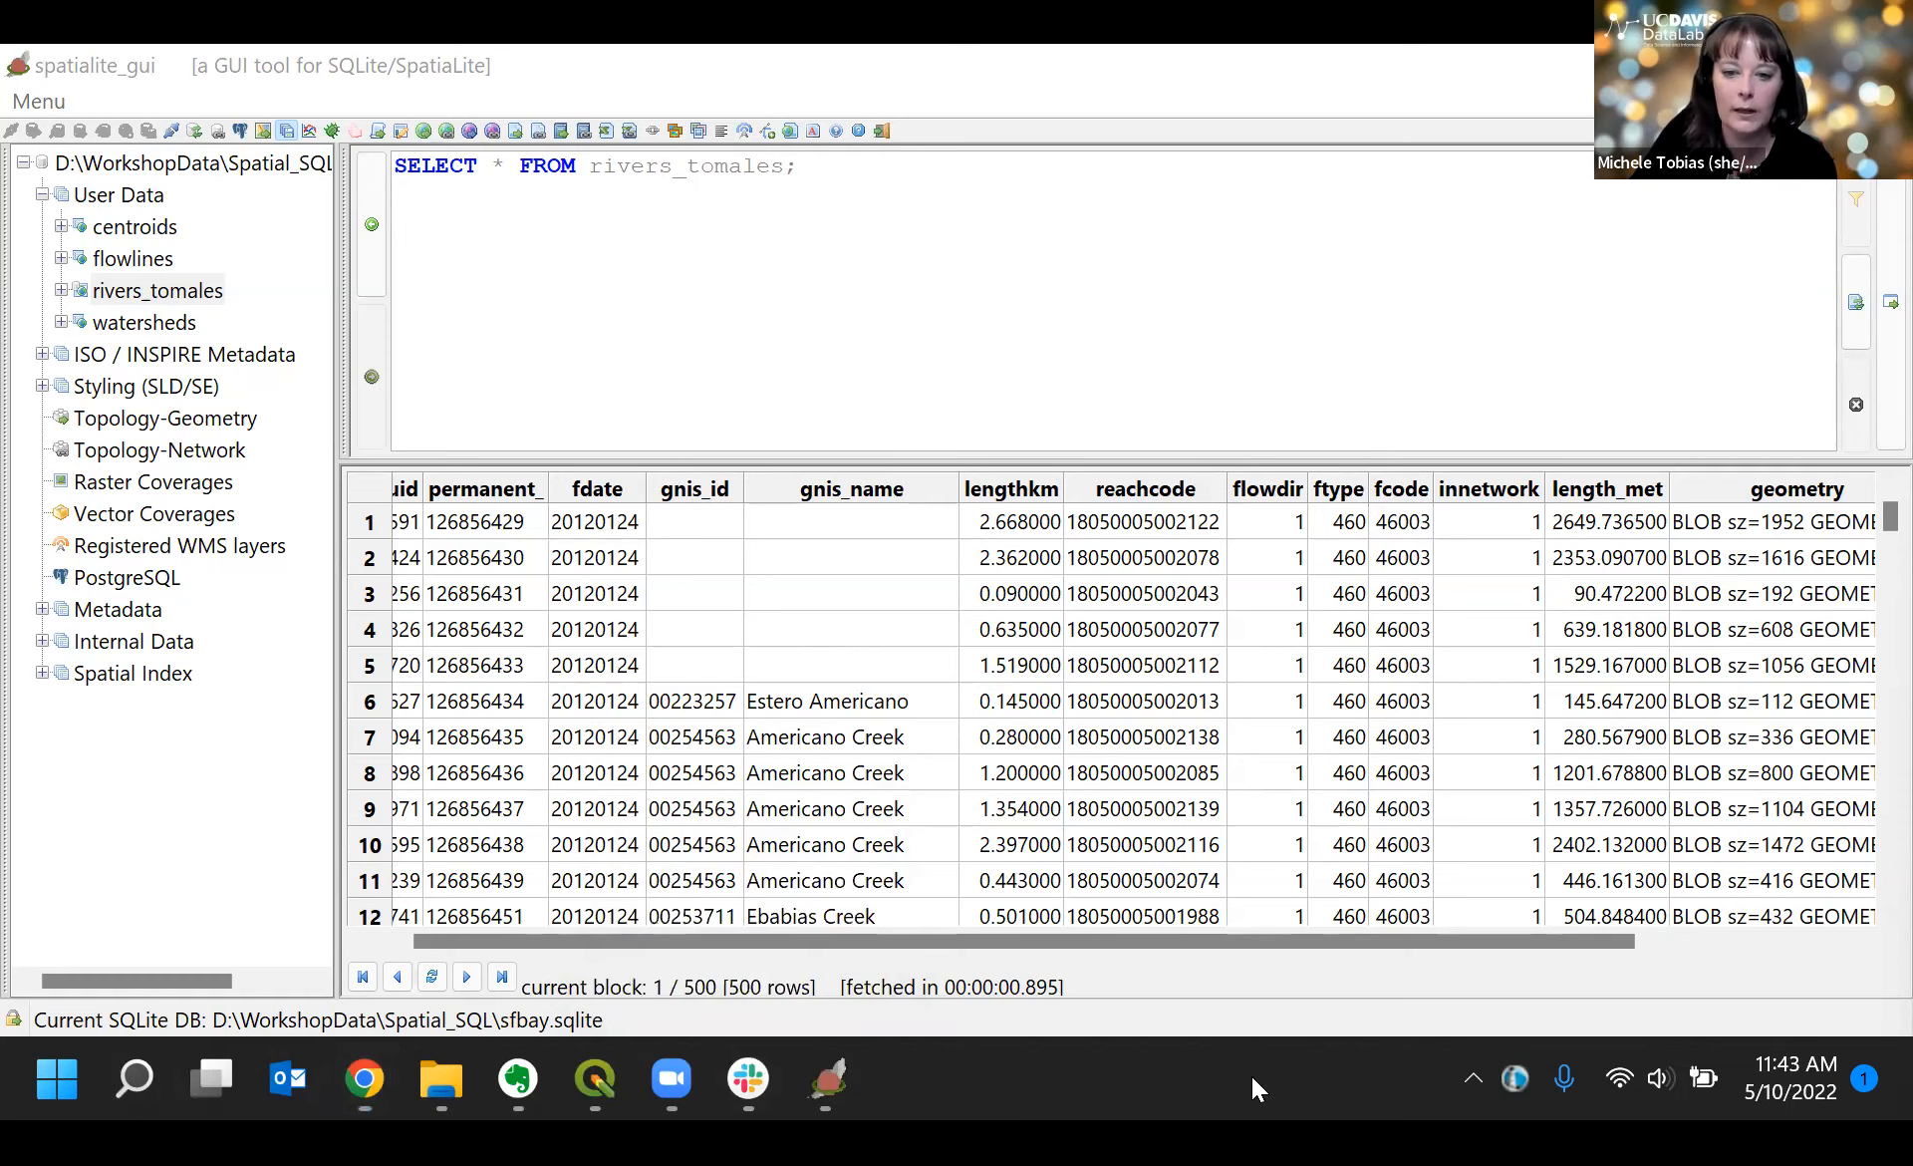
{"action": "left_click", "coordinate": [590, 1068]}
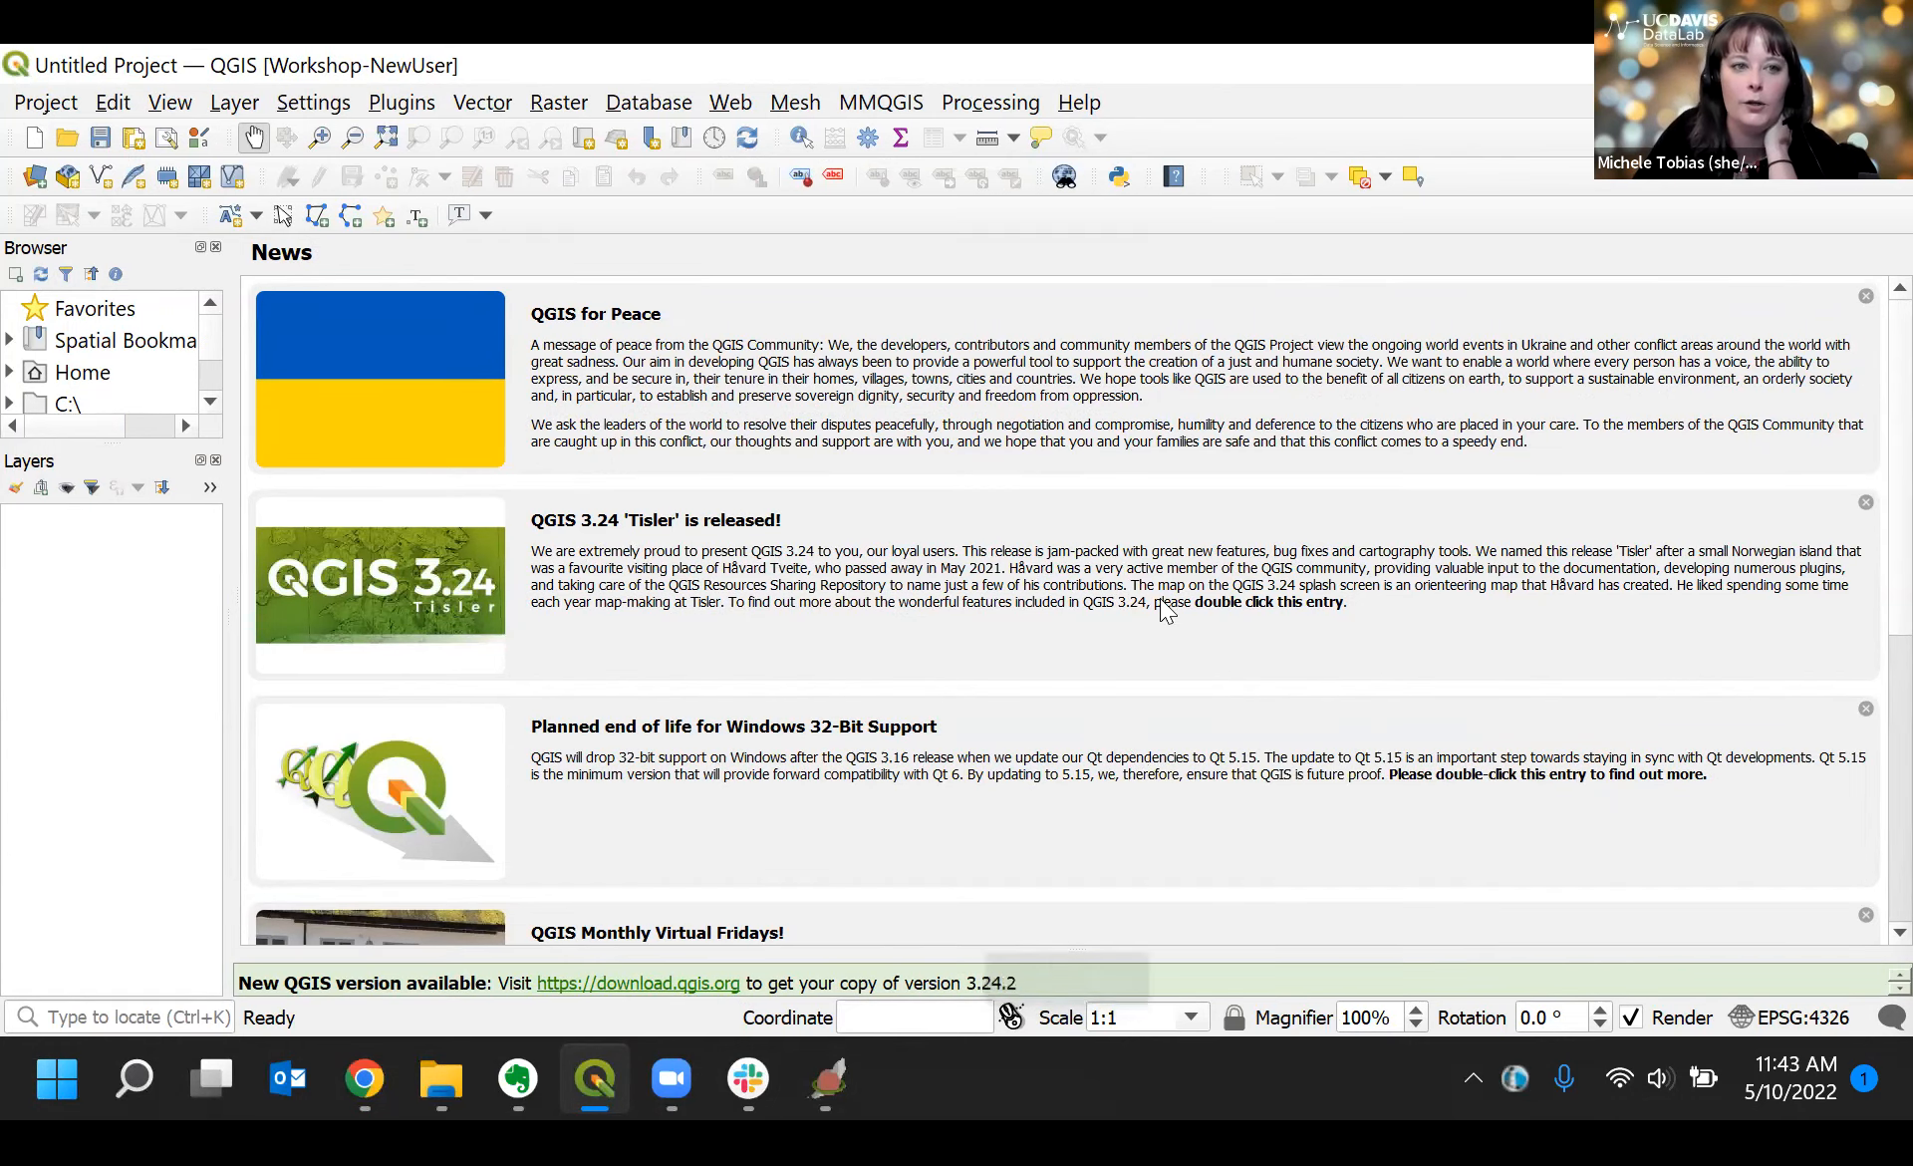
{"action": "left_click", "coordinate": [37, 137]}
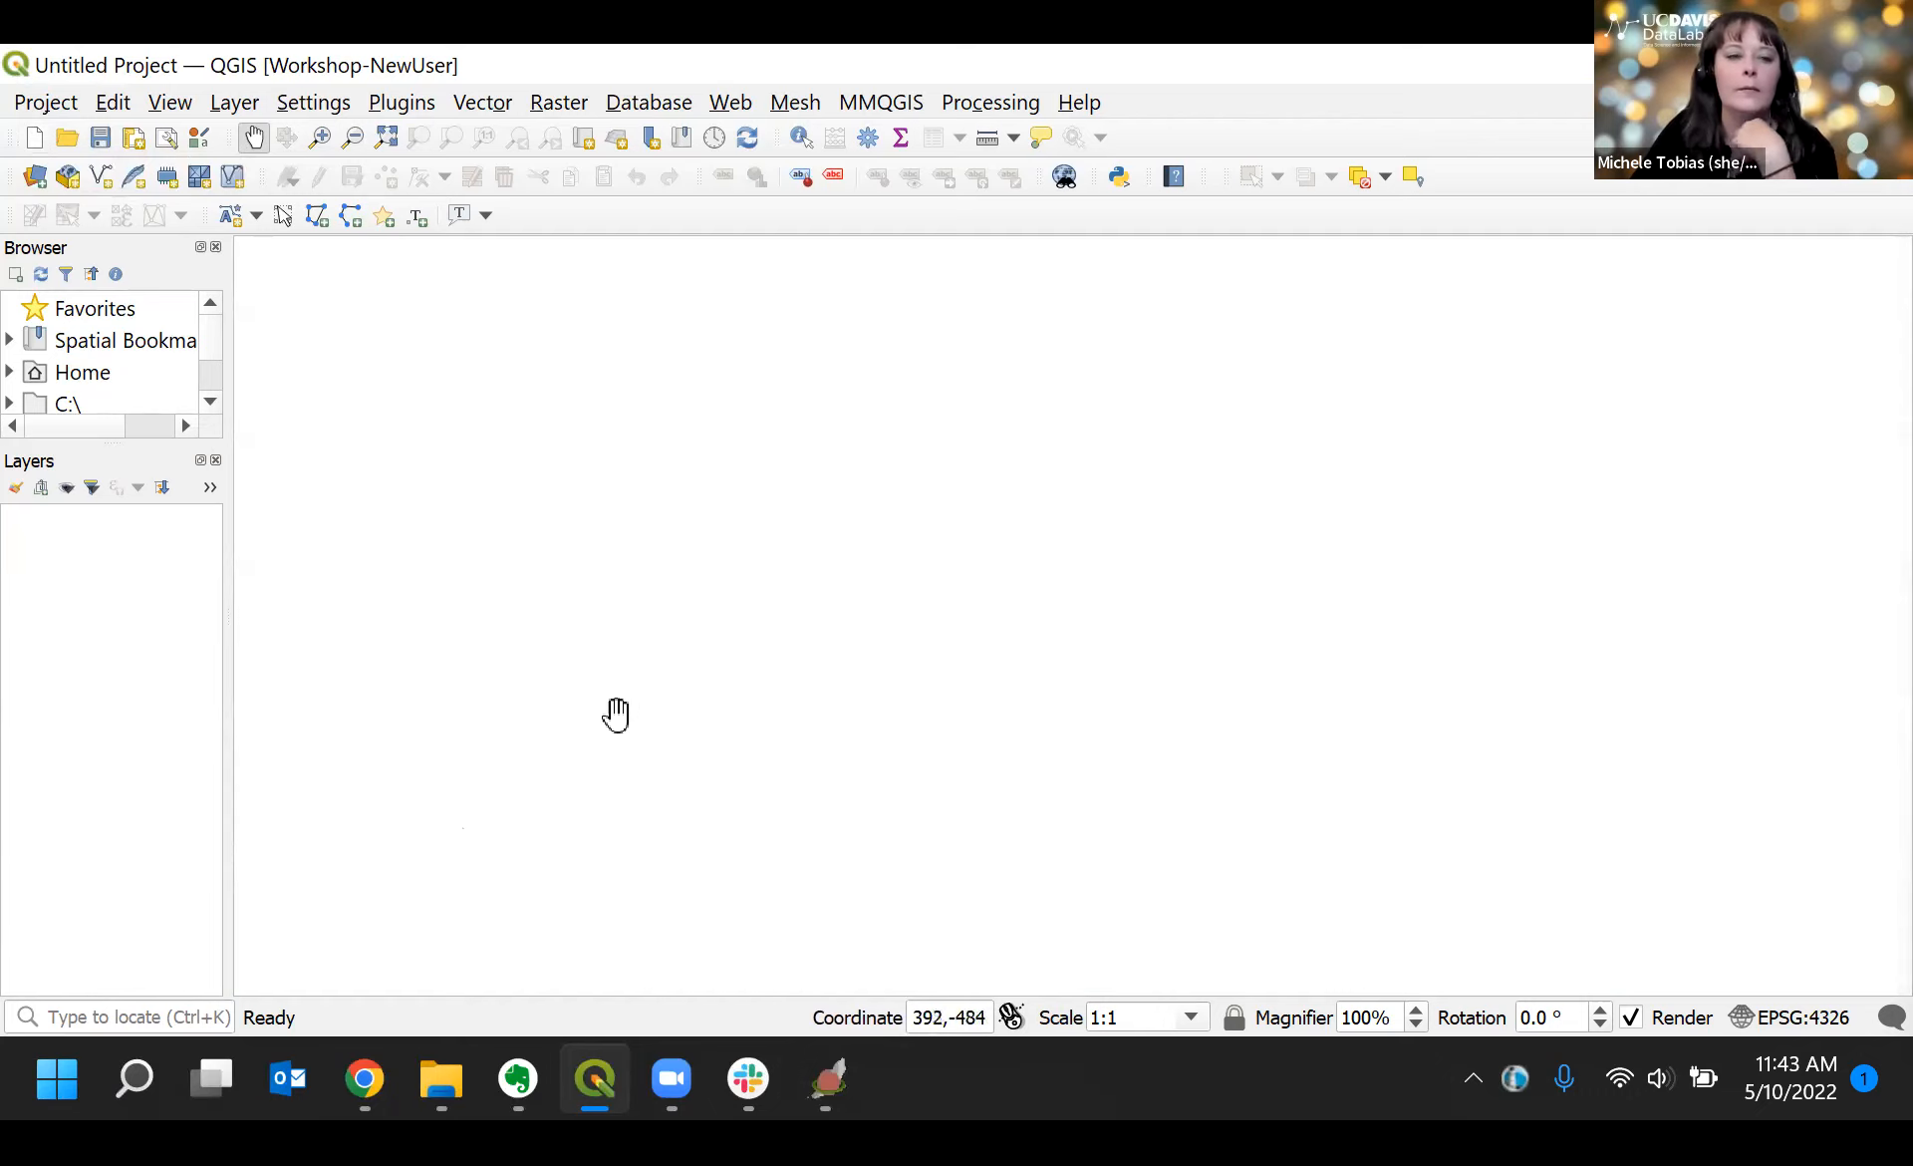
Step: Widen the Browser and Layers panels and make the Browser panel taller to show the database connection types
{"action": "left_click_drag", "start_coordinate": [229, 617], "coordinate": [478, 626]}
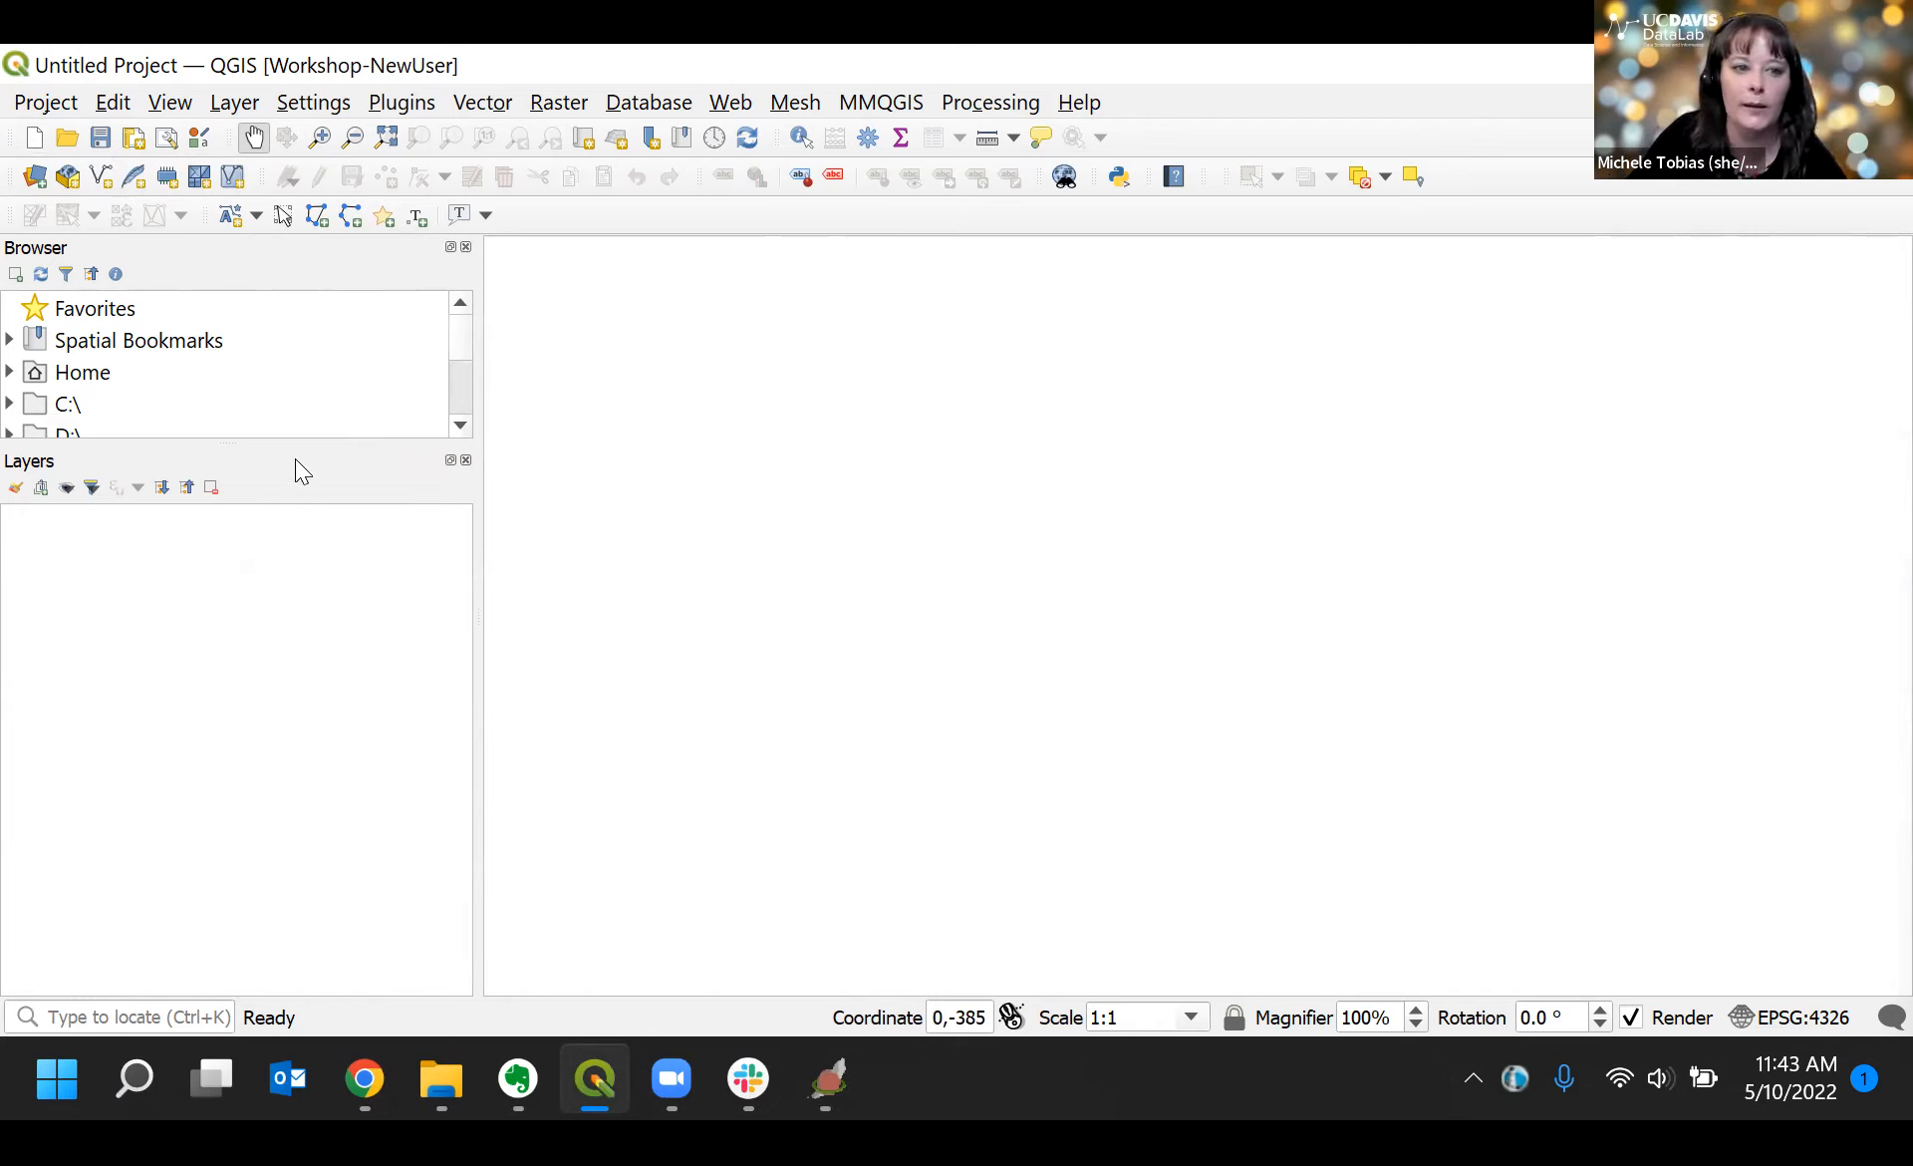
{"action": "left_click_drag", "start_coordinate": [299, 445], "coordinate": [305, 653]}
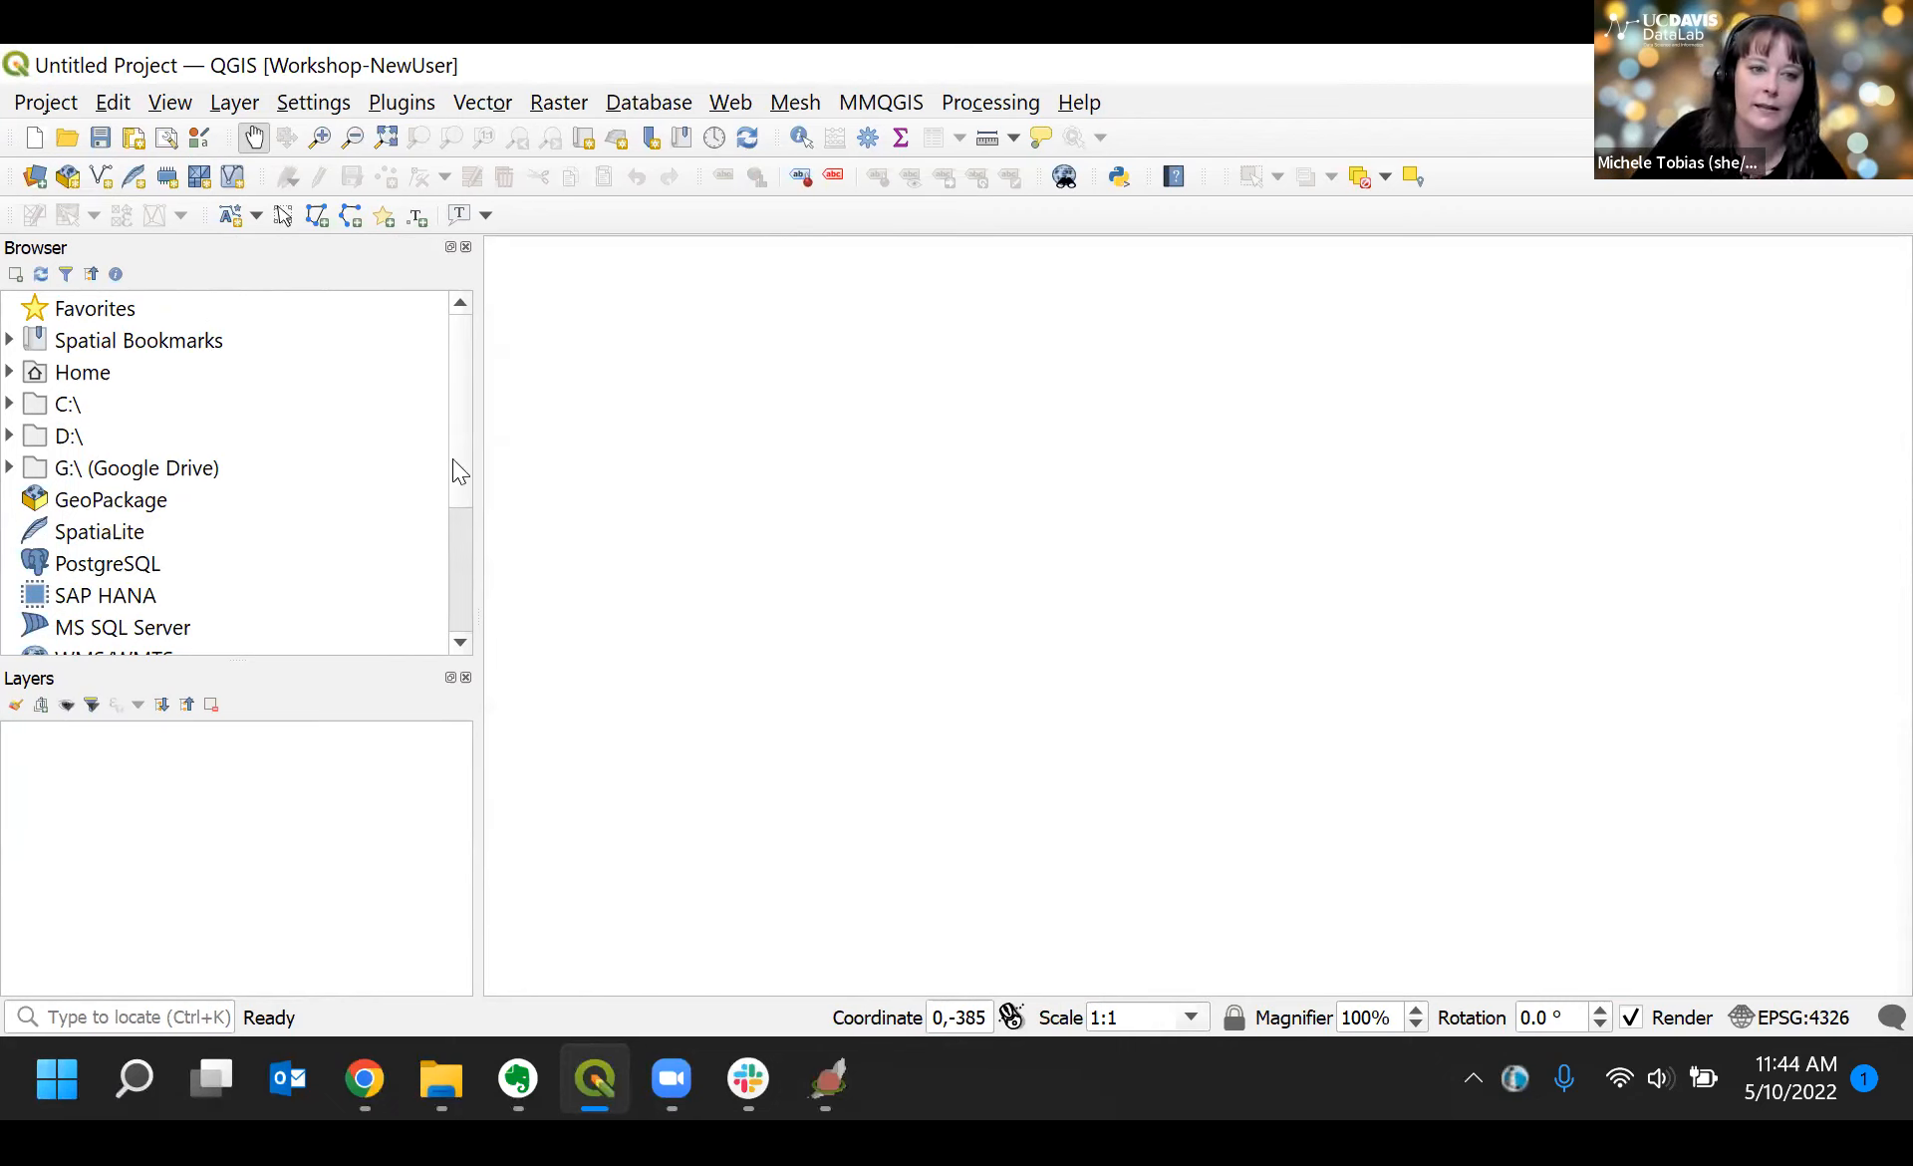
{"action": "scroll", "coordinate": [455, 487], "scroll_direction": "down", "scroll_amount": 2}
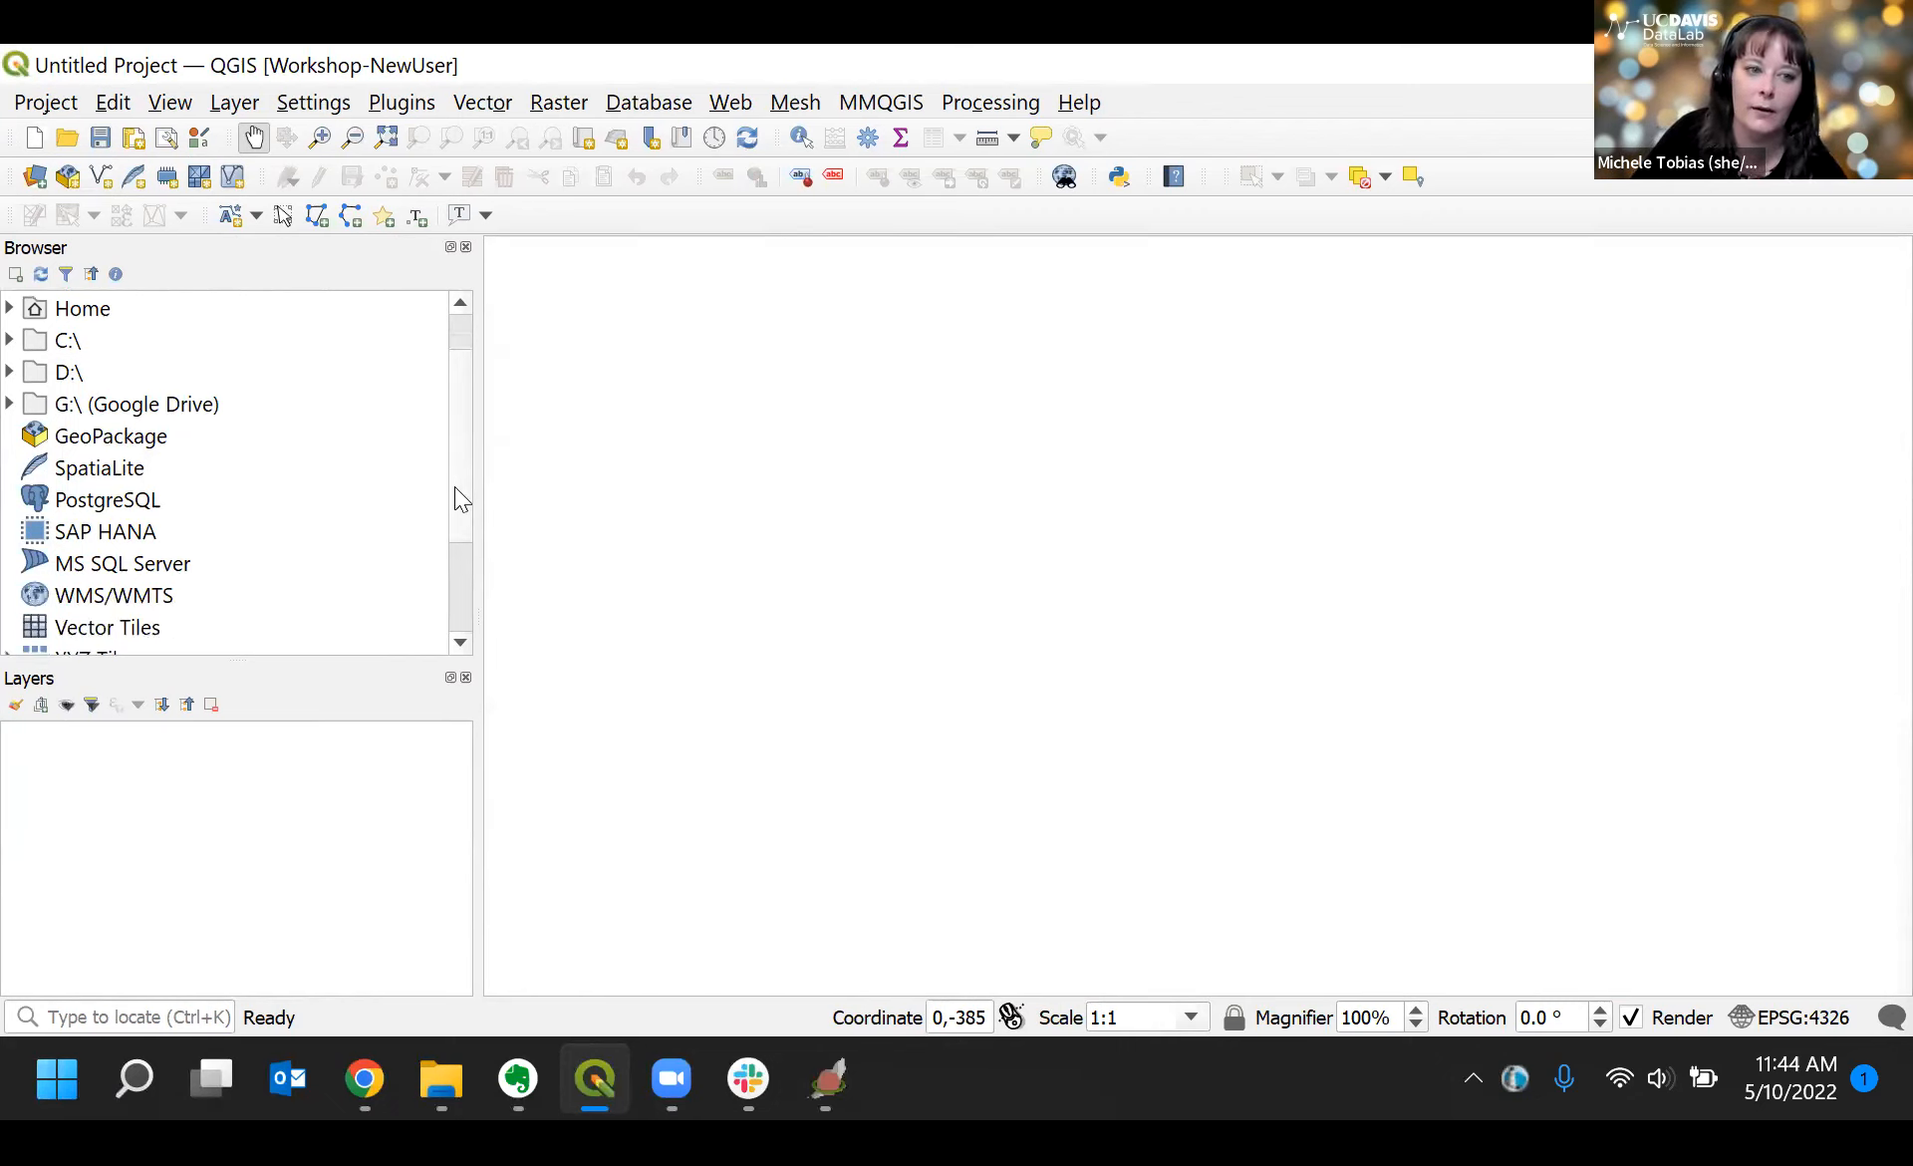
Step: Start a new SpatiaLite connection and shrink the database file chooser to fit within the screen
{"action": "left_click", "coordinate": [84, 481]}
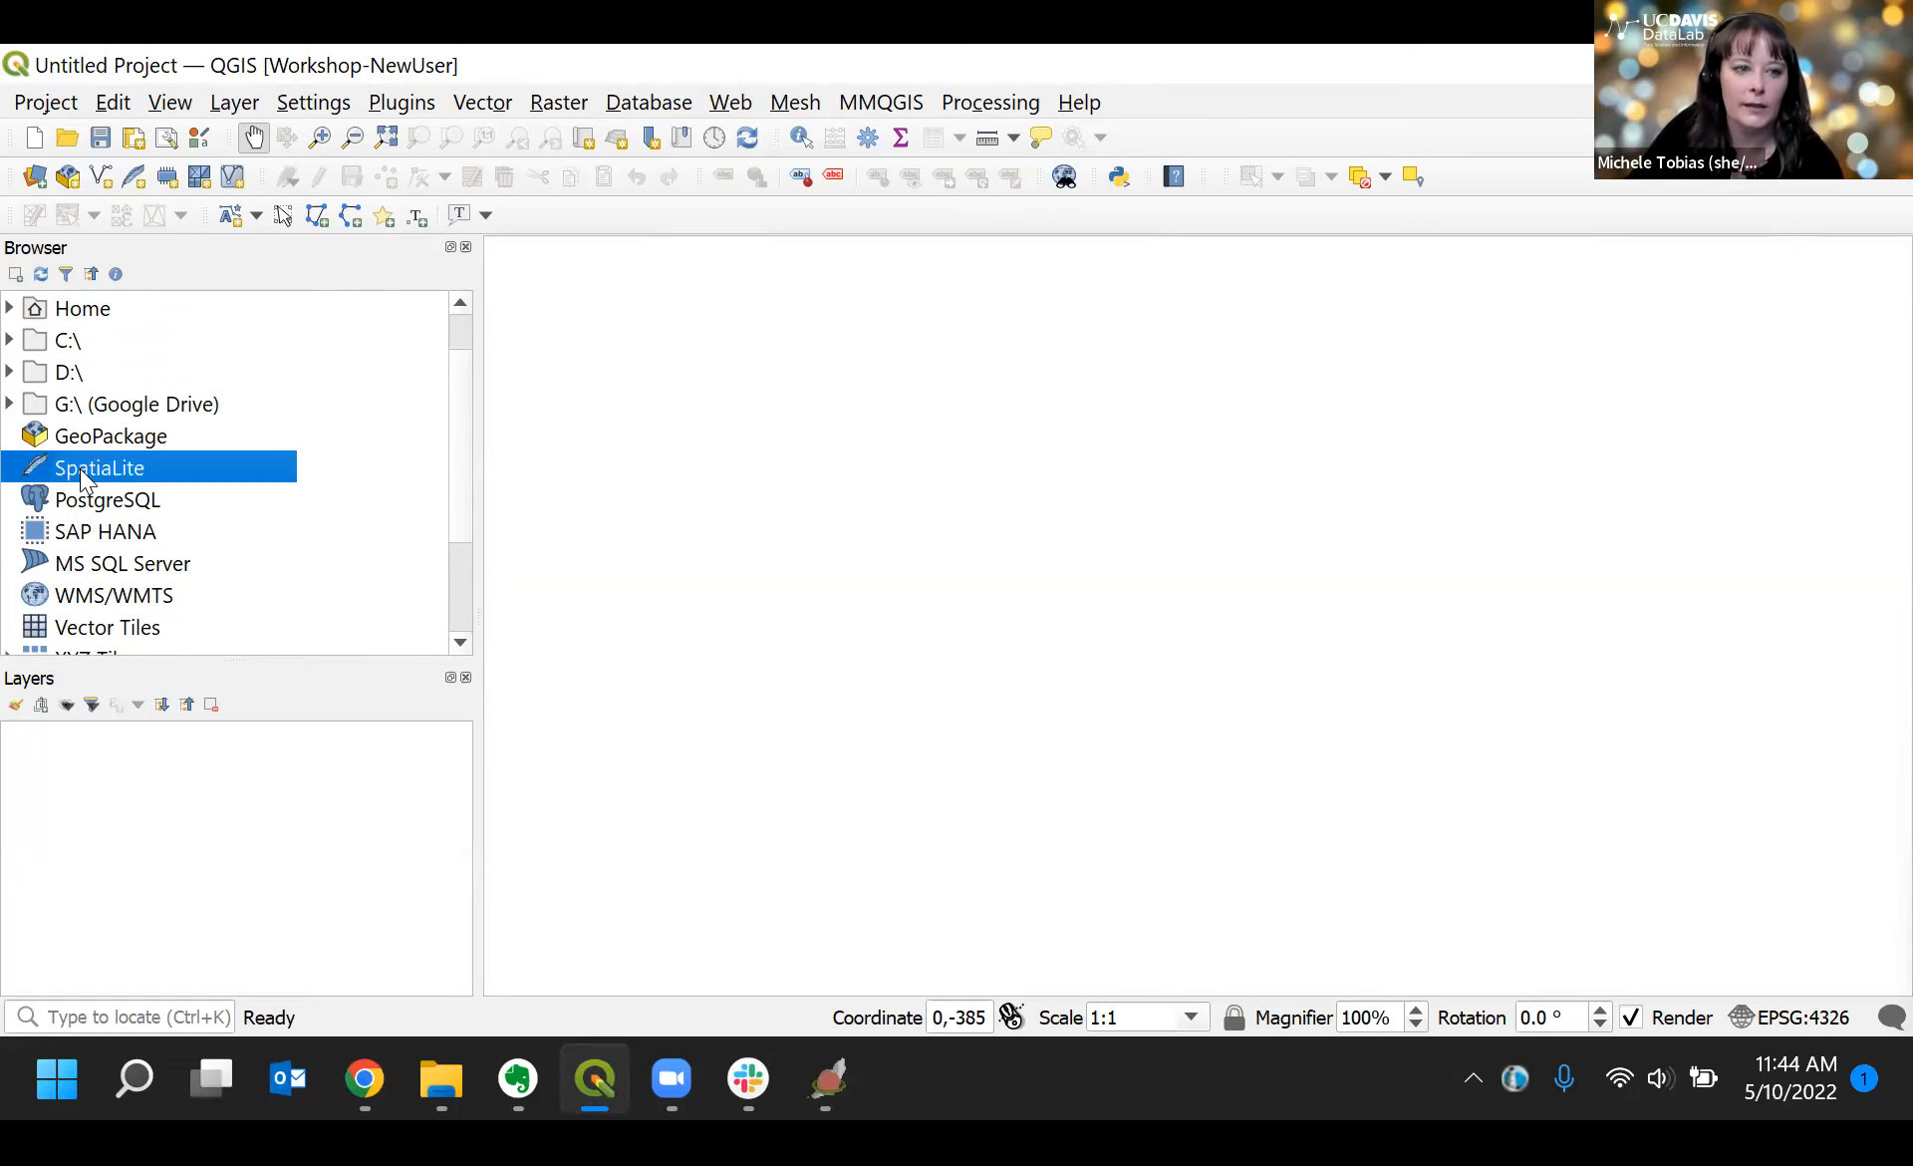
{"action": "right_click", "coordinate": [85, 481]}
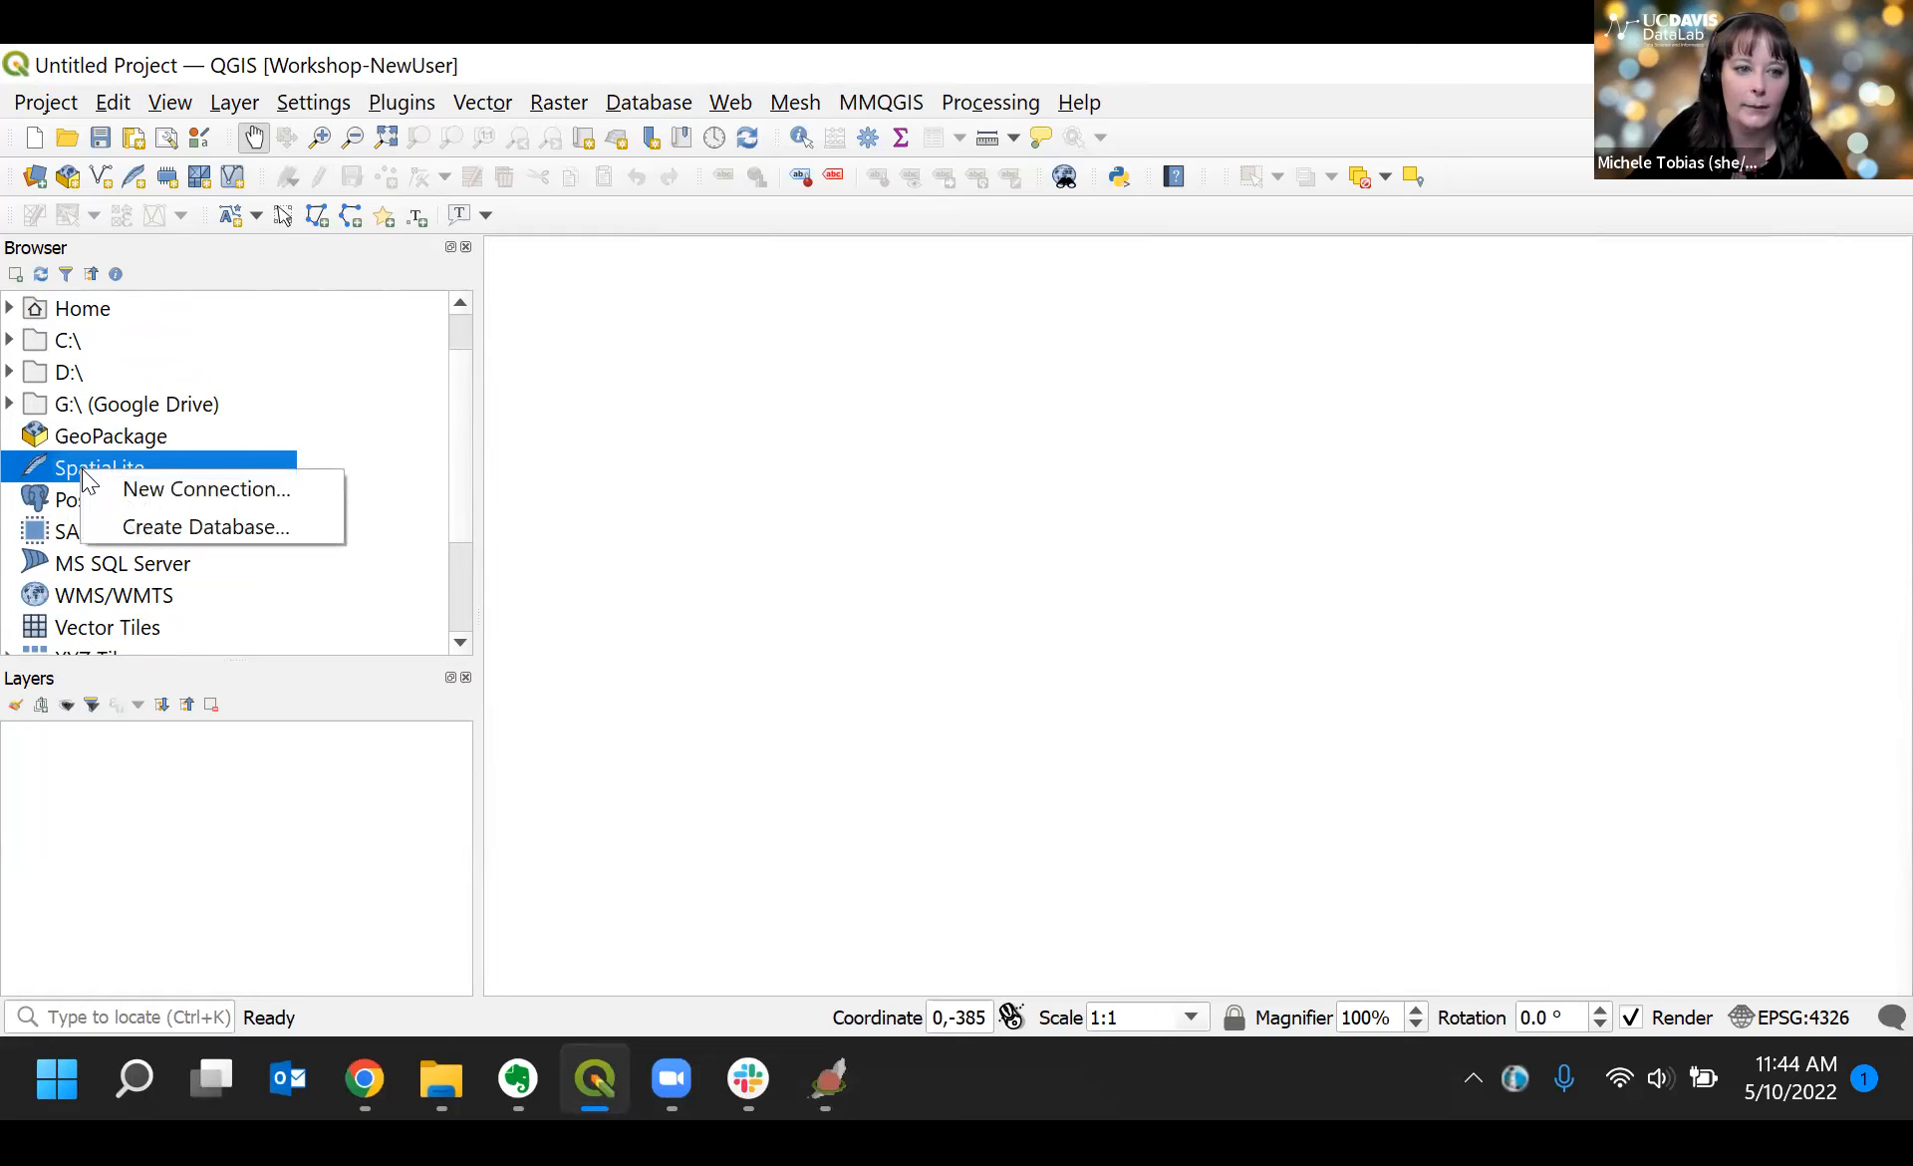
{"action": "left_click", "coordinate": [243, 493]}
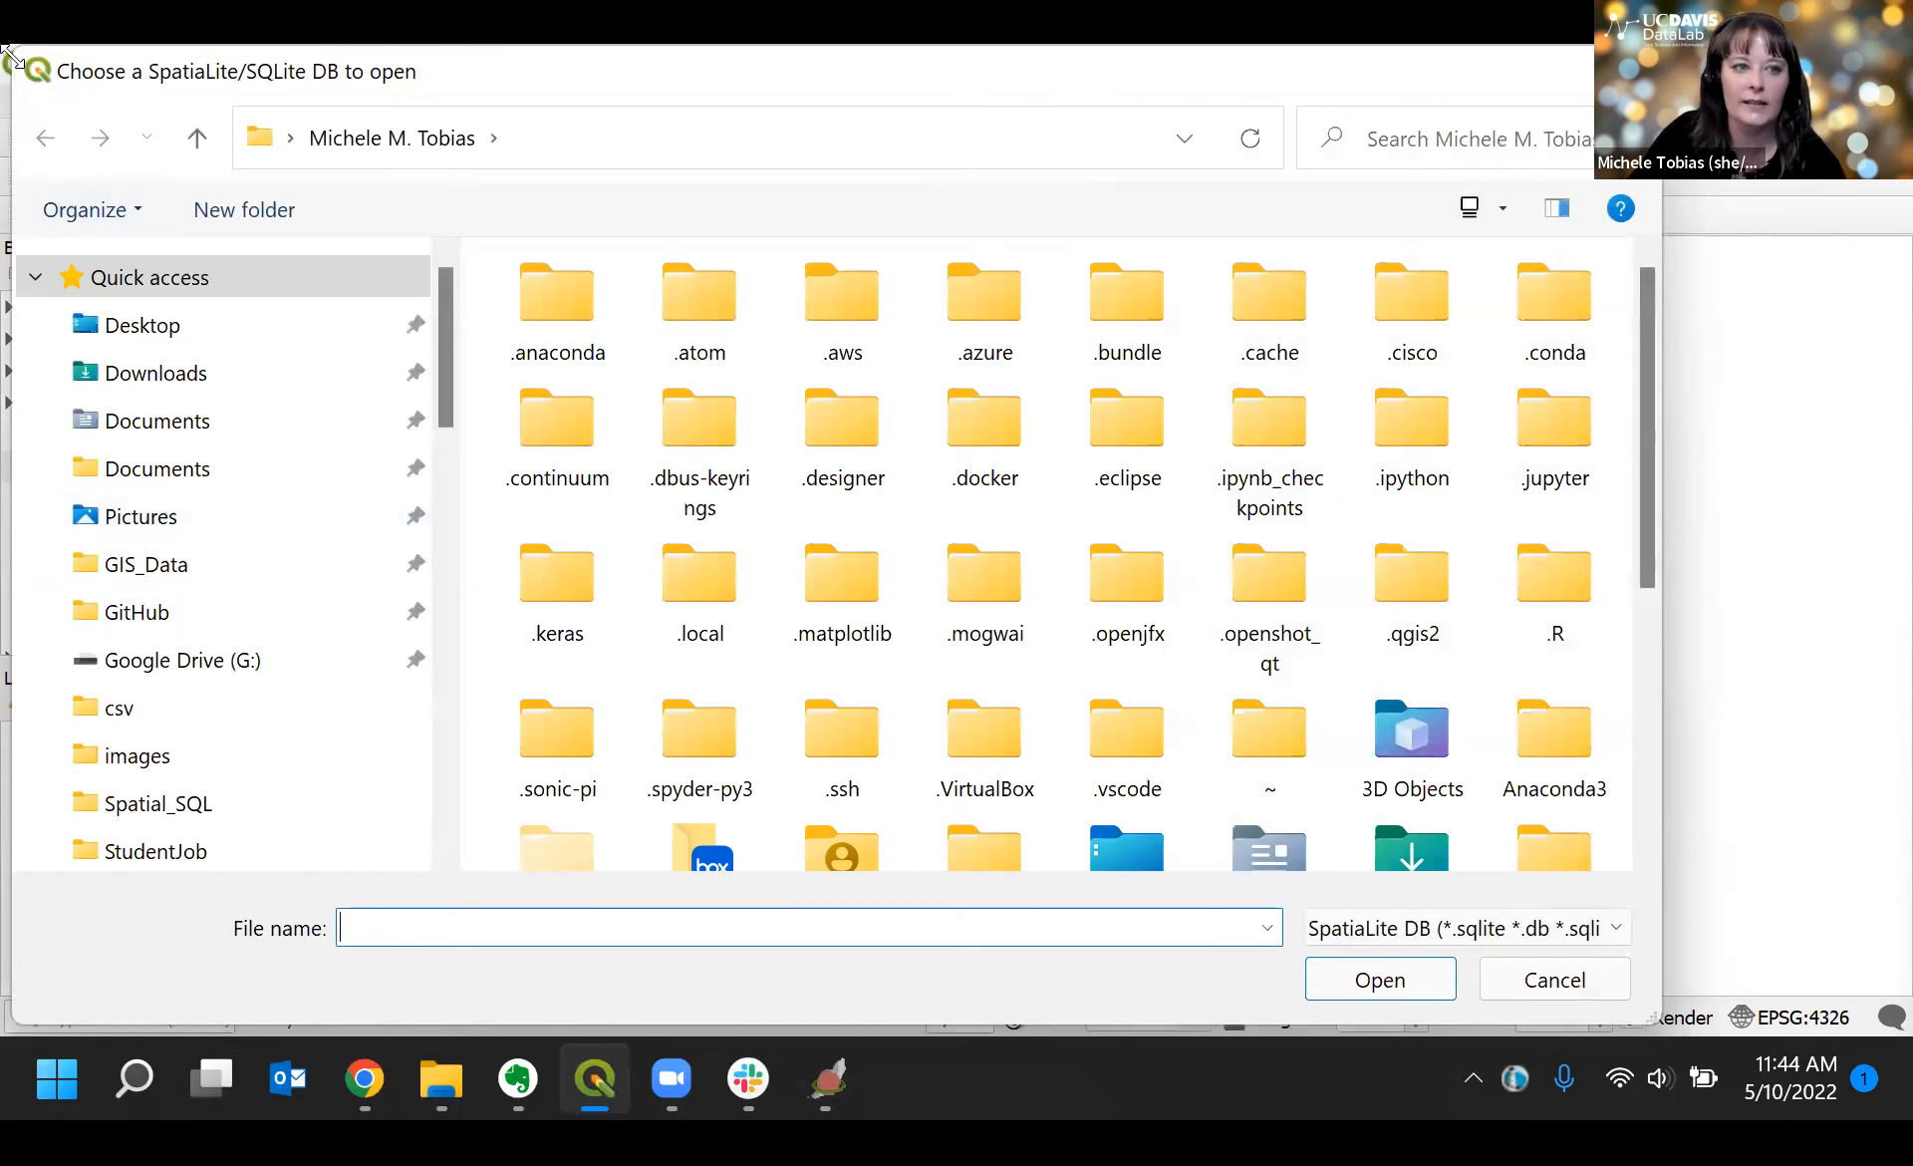
{"action": "left_click_drag", "start_coordinate": [10, 50], "coordinate": [448, 239]}
{"action": "left_click_drag", "start_coordinate": [983, 282], "coordinate": [915, 187]}
{"action": "left_click_drag", "start_coordinate": [825, 412], "coordinate": [850, 760]}
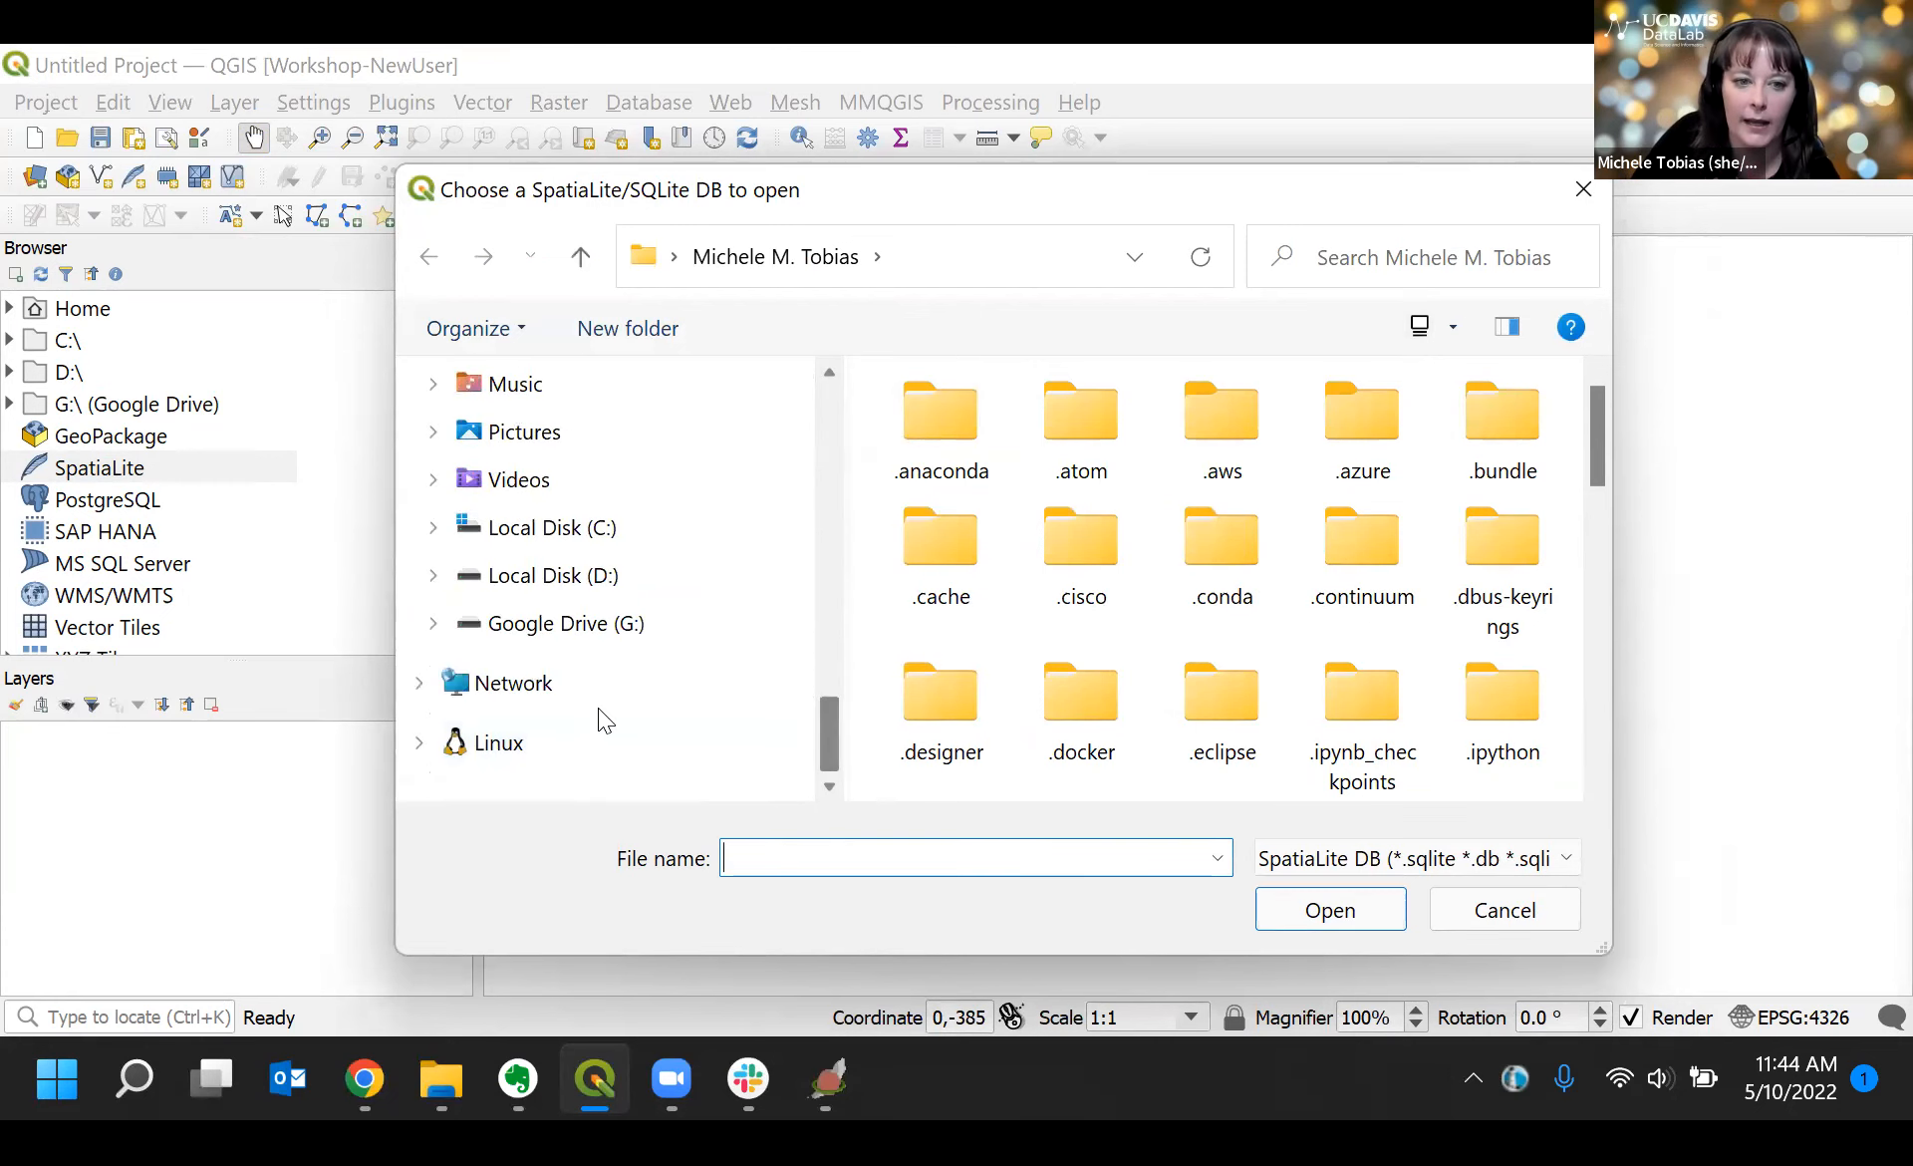
Step: Choose sfbay.sqlite from D:\WorkshopData\Spatial_SQL as the database for the new SpatiaLite connection
{"action": "left_click", "coordinate": [539, 596]}
{"action": "scroll", "coordinate": [1065, 664], "scroll_direction": "down", "scroll_amount": 10}
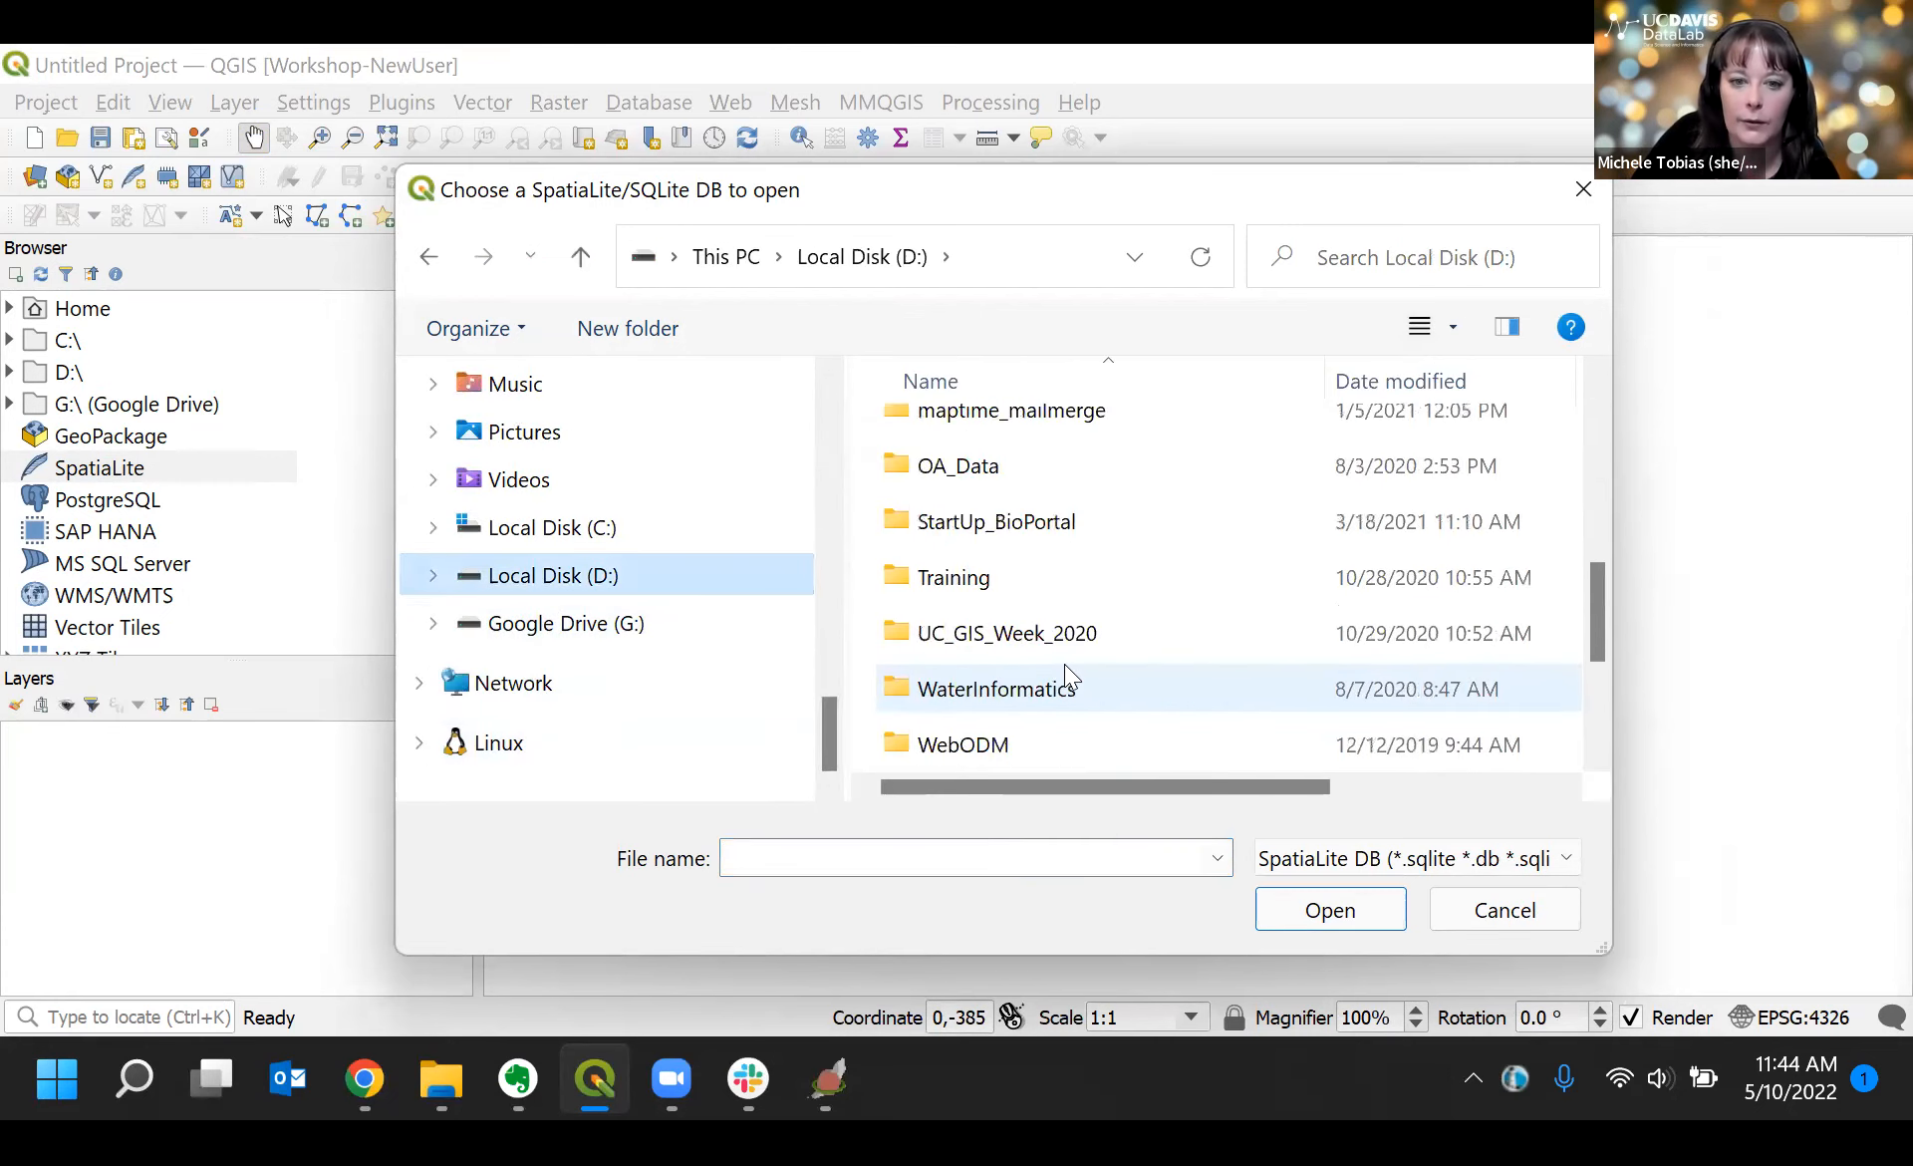
{"action": "double_click", "coordinate": [1010, 714]}
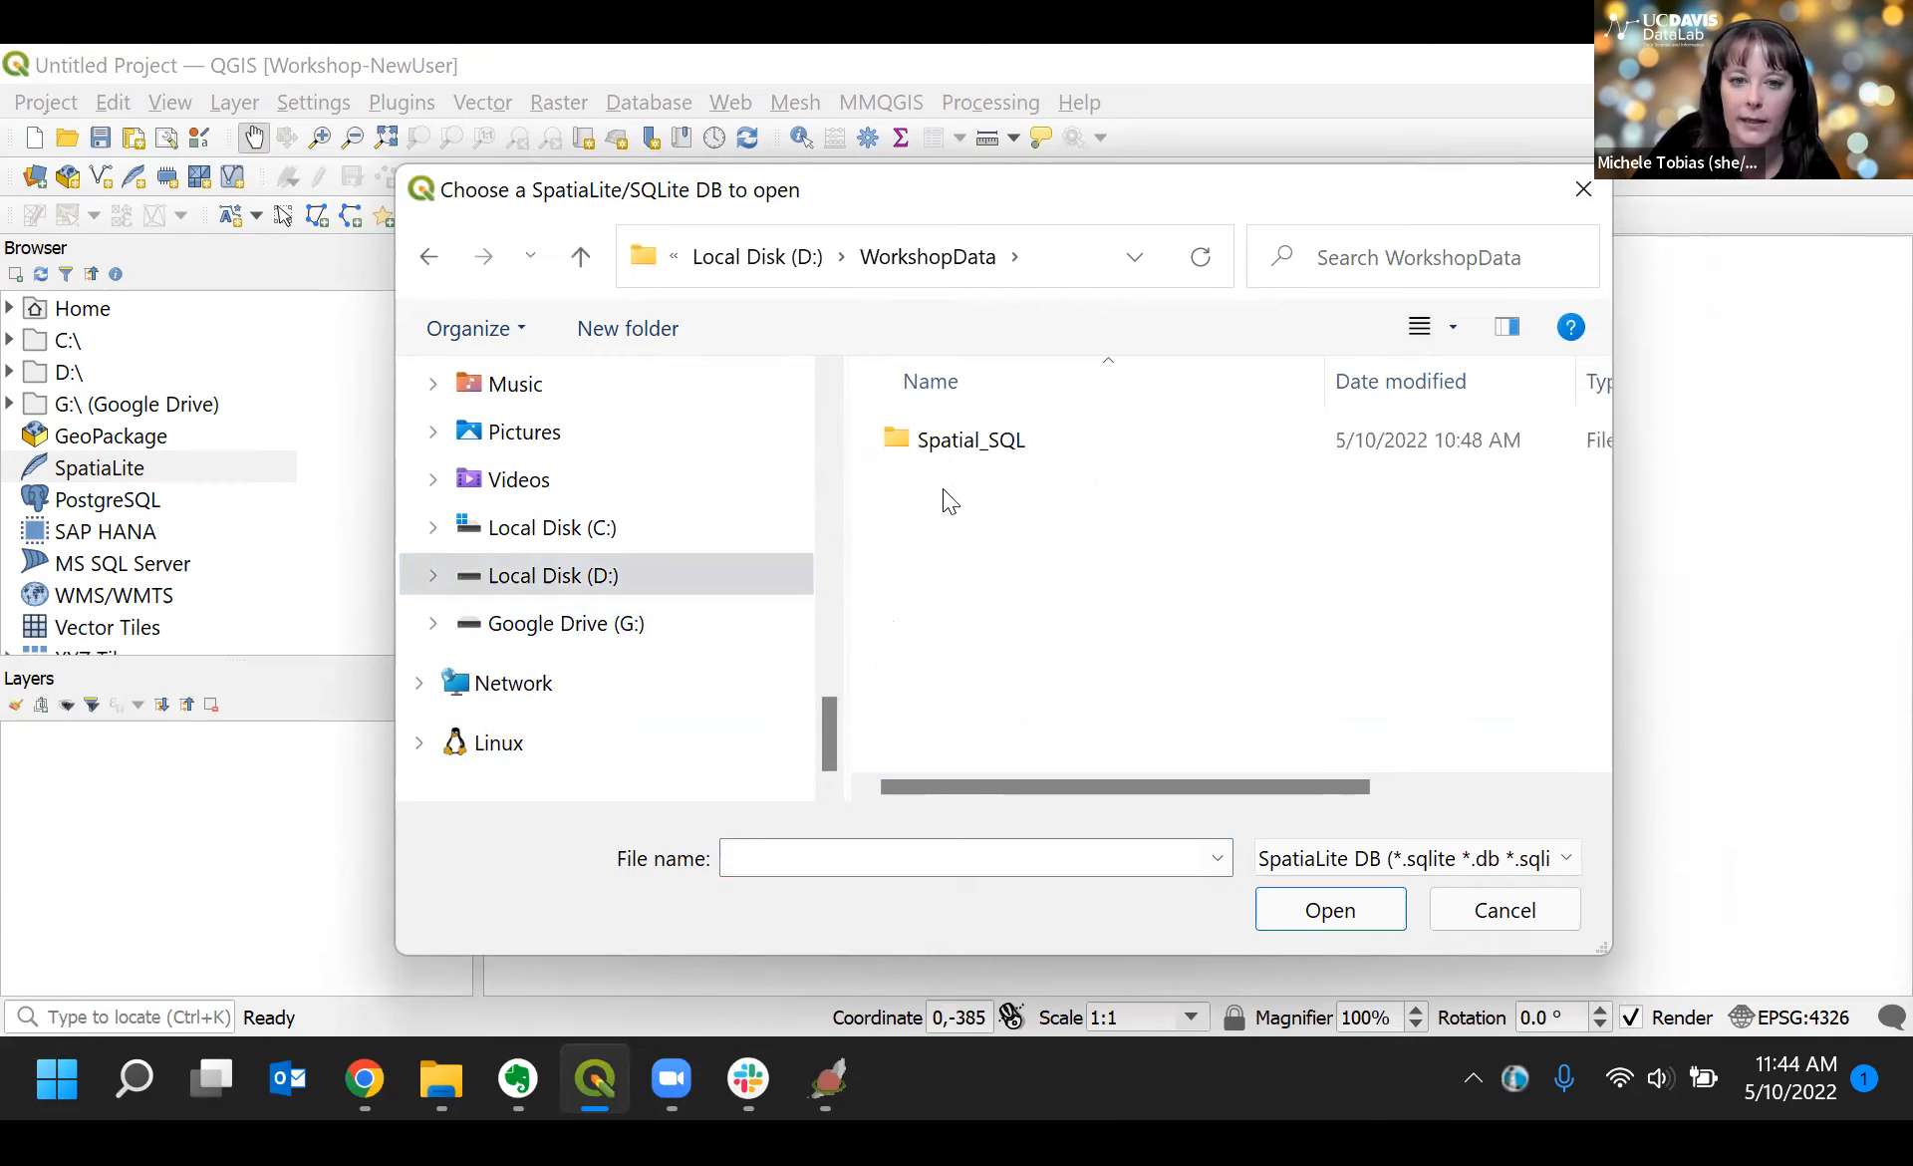
{"action": "double_click", "coordinate": [950, 450]}
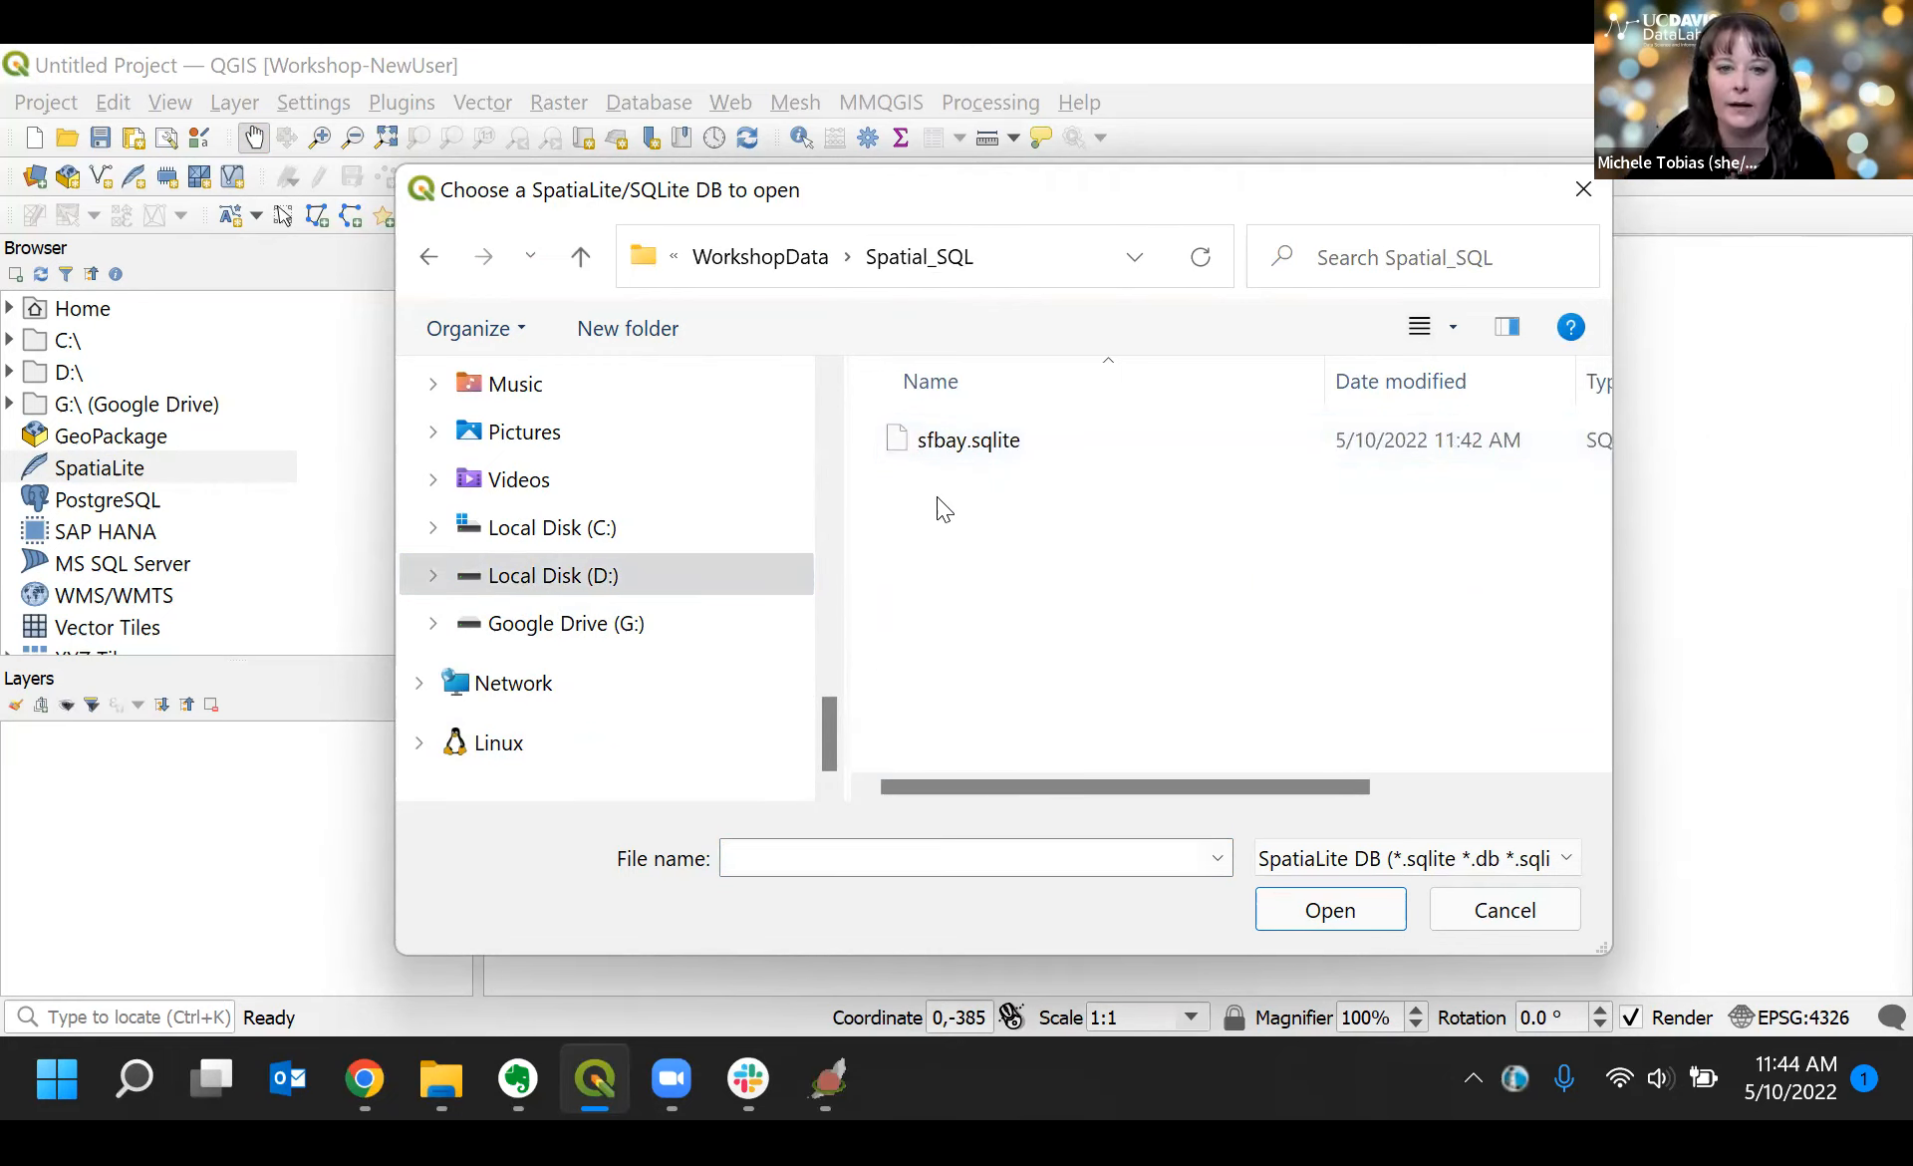
{"action": "left_click", "coordinate": [933, 454]}
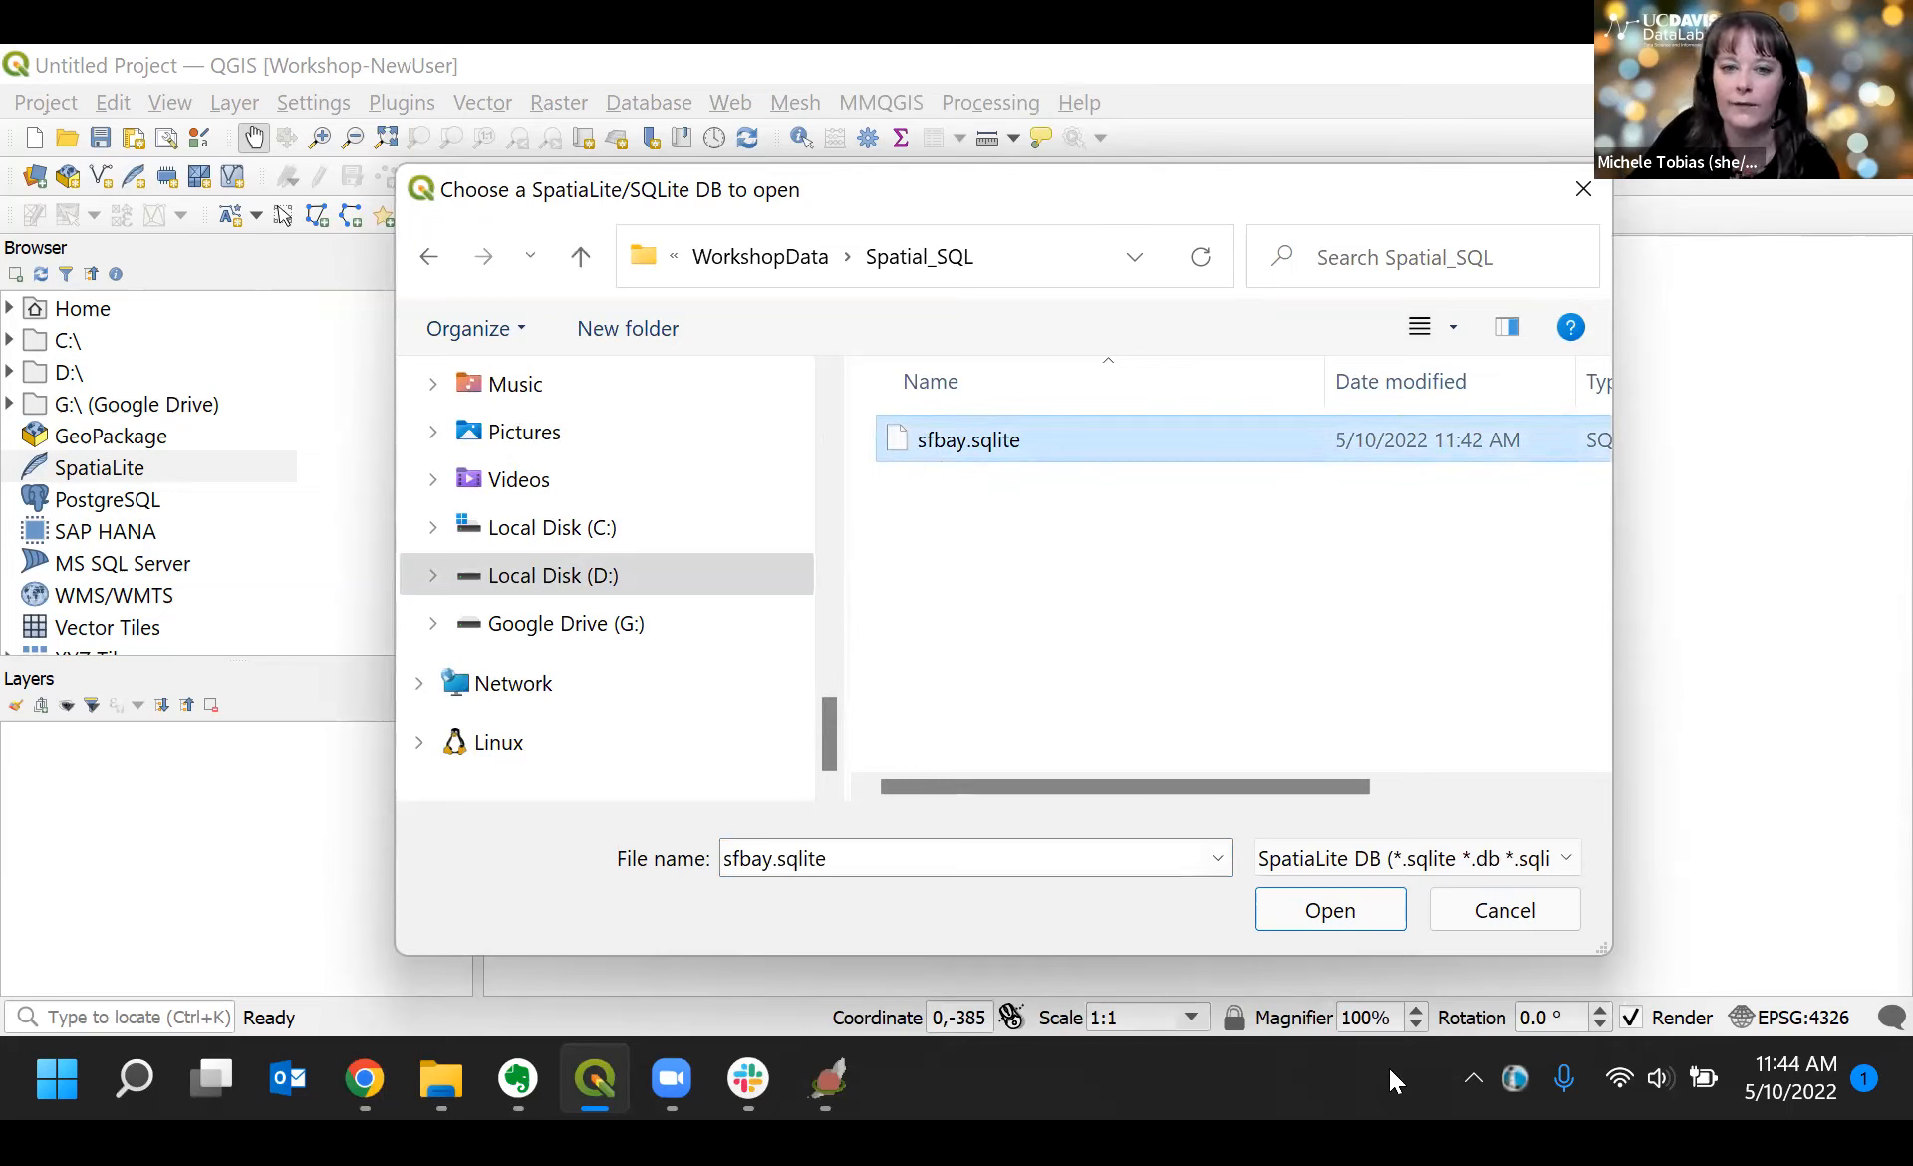
{"action": "left_click", "coordinate": [1340, 910]}
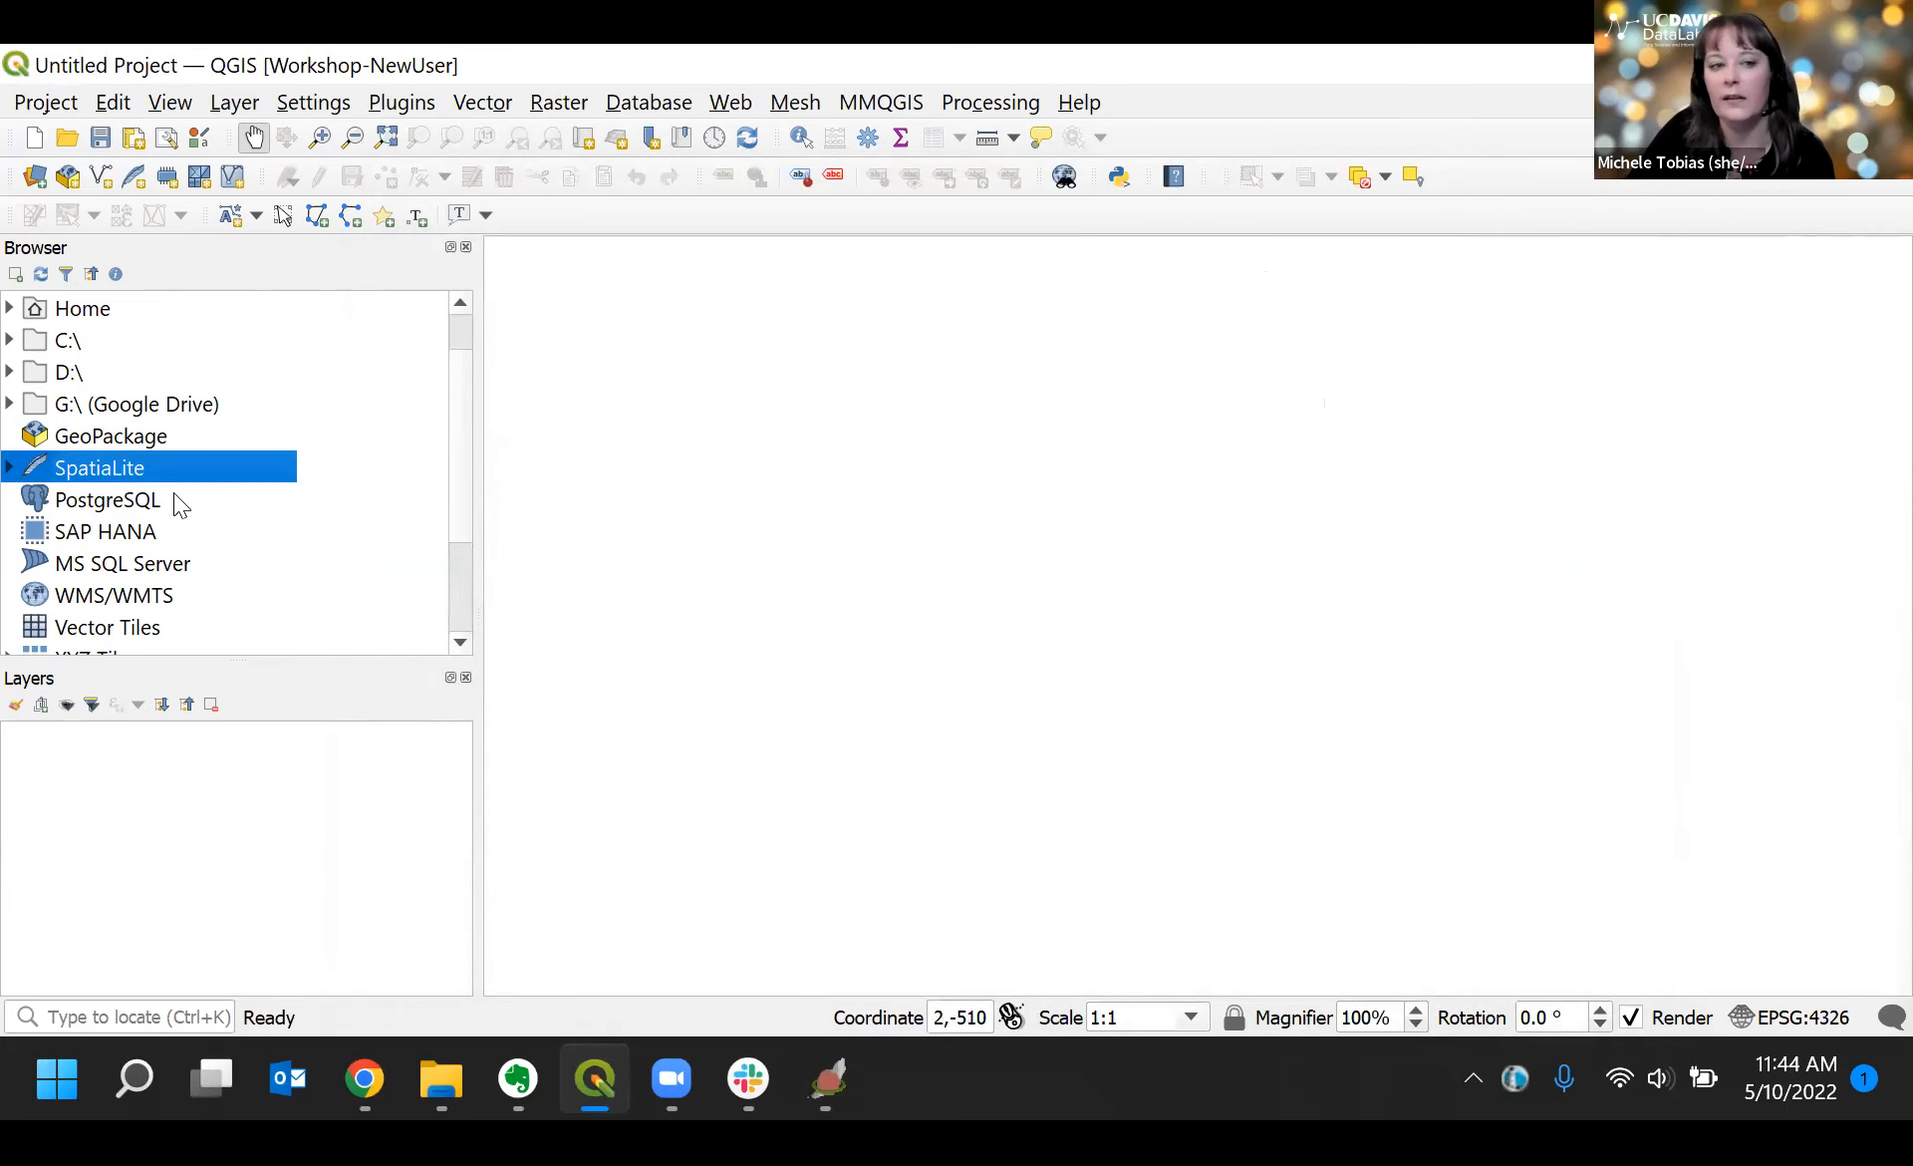
Step: Expand the SpatiaLite connections and the sfbay.sqlite database to list its tables
{"action": "left_click", "coordinate": [11, 474]}
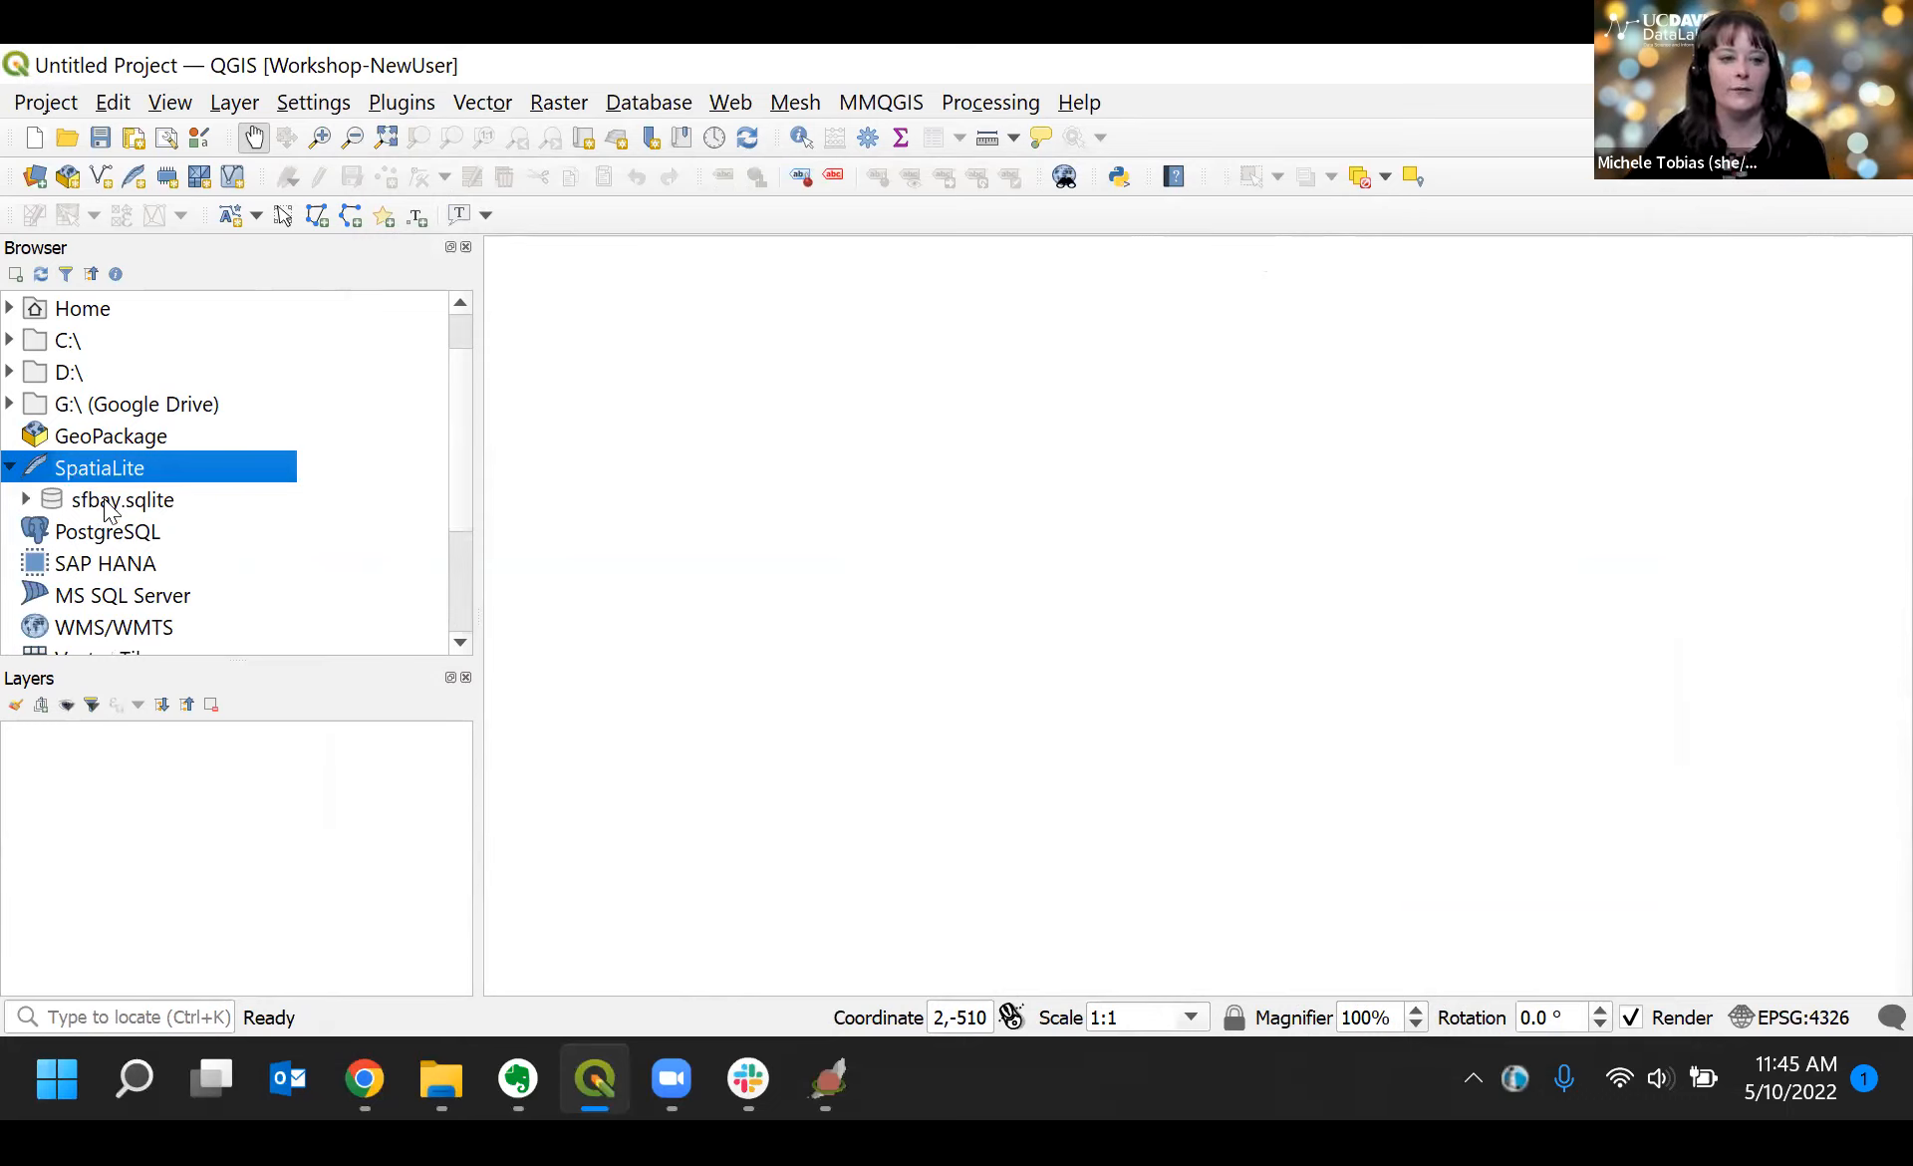
{"action": "left_click", "coordinate": [101, 499]}
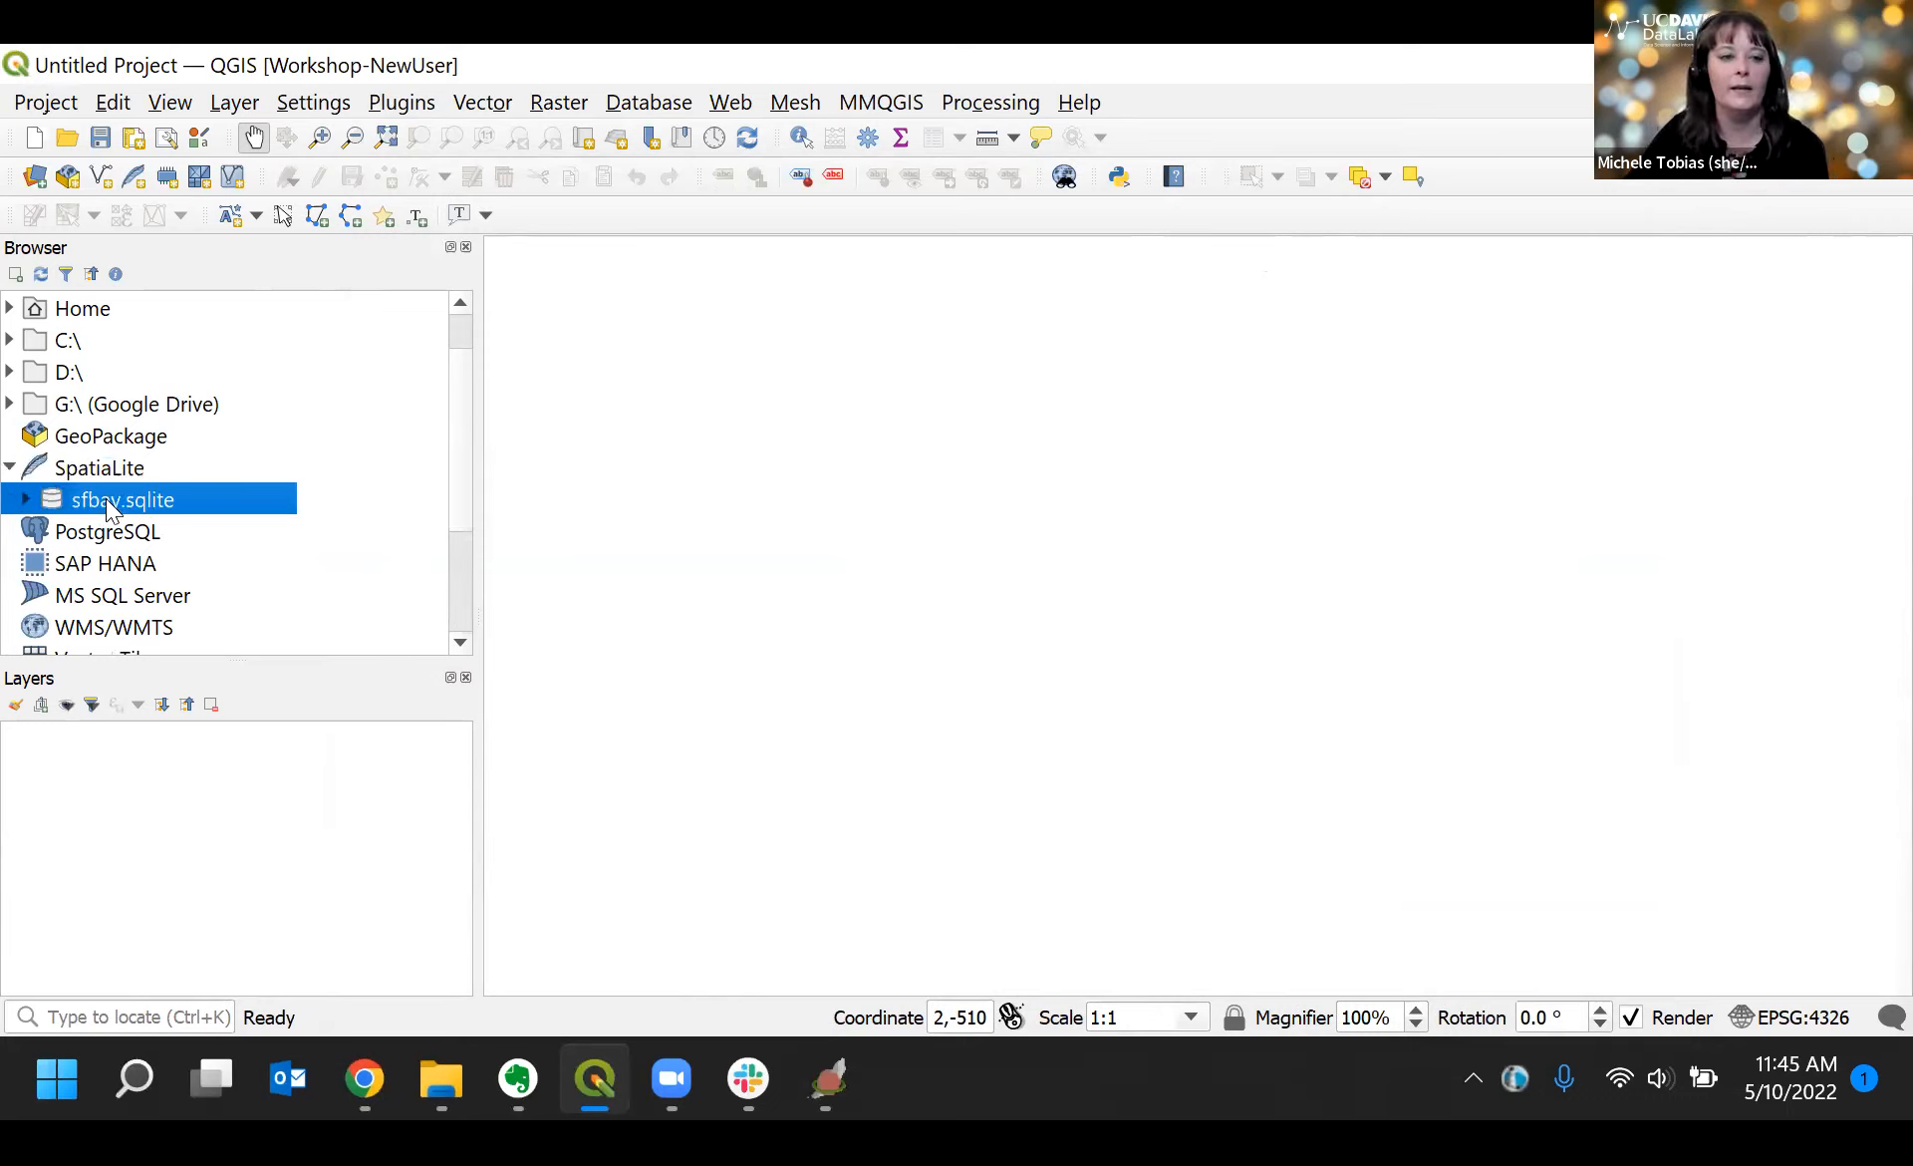
{"action": "left_click", "coordinate": [28, 508]}
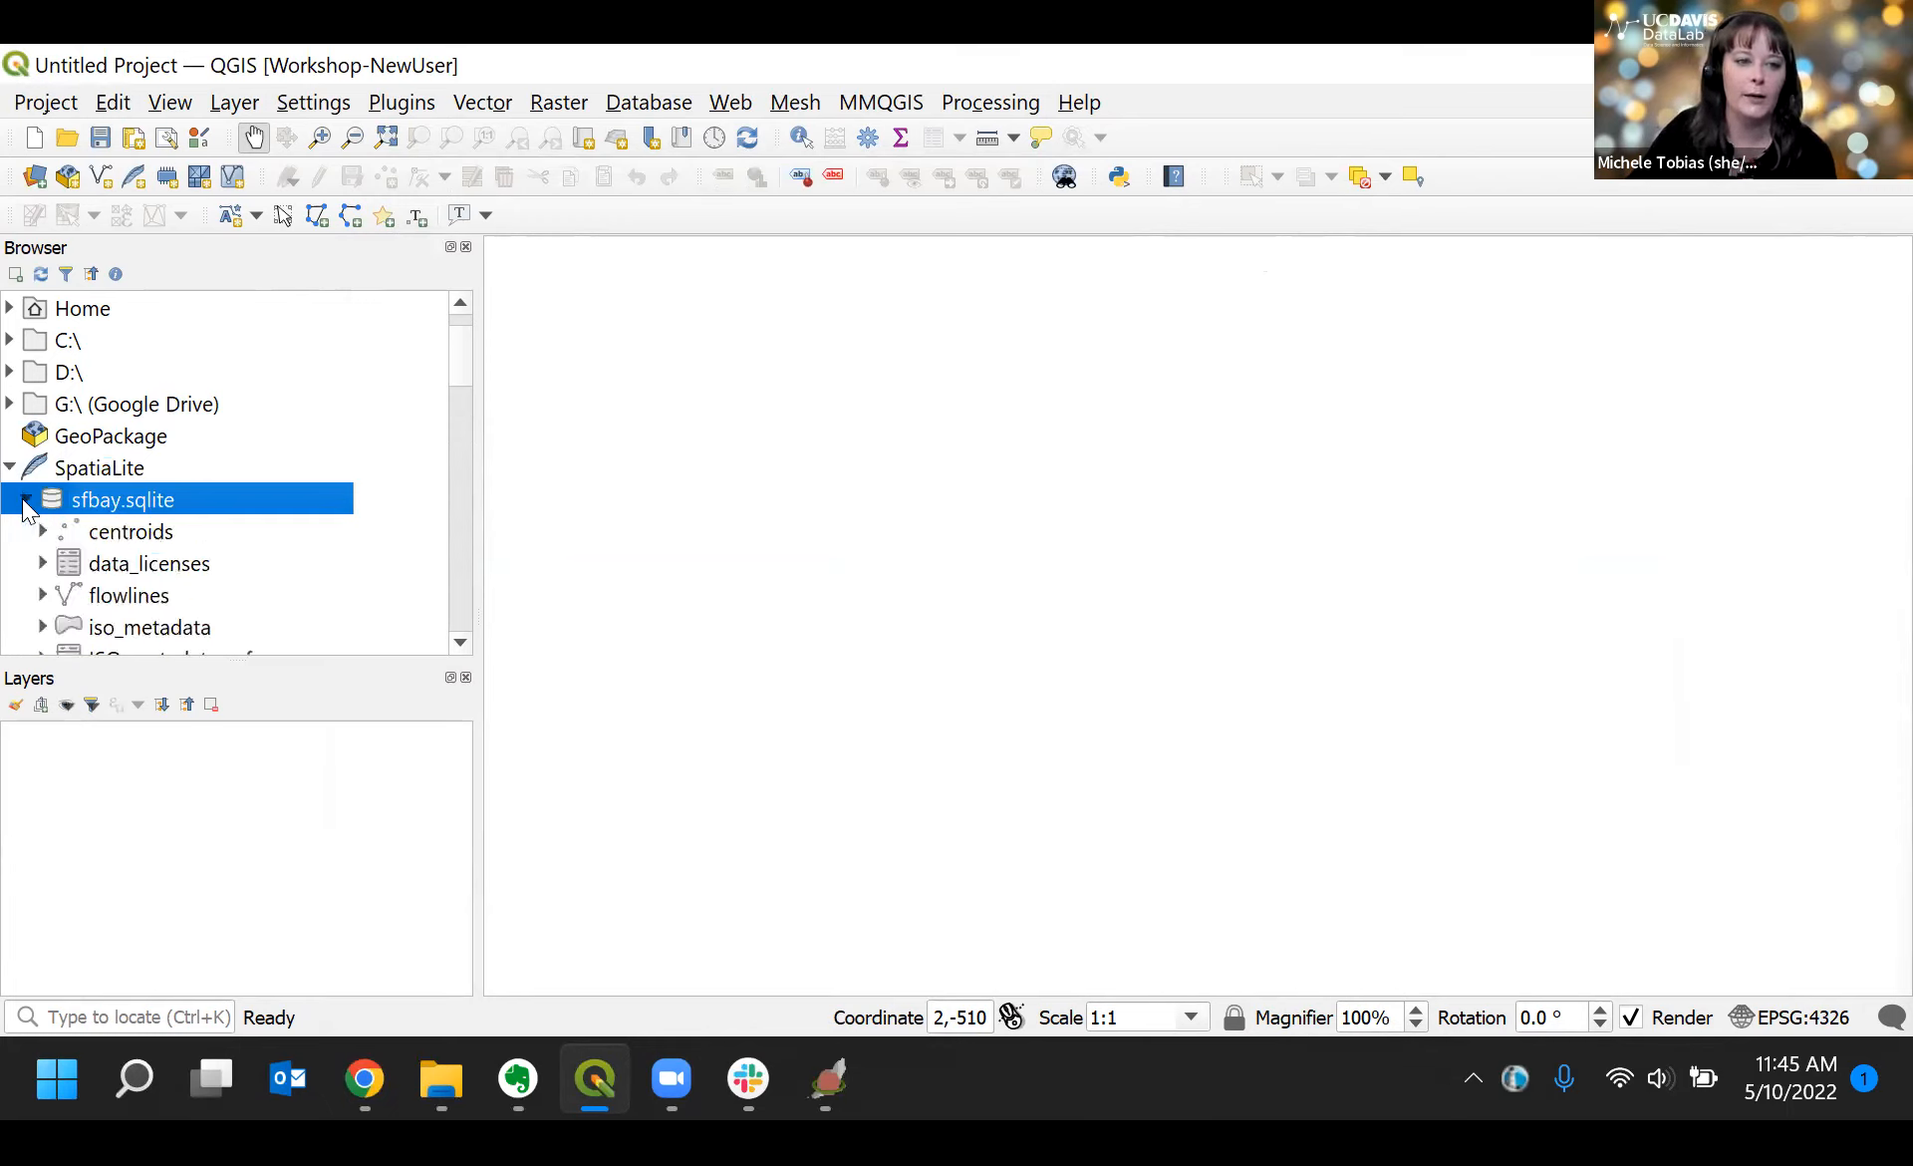
Step: Look through the tables of sfbay.sqlite, examining the geometry types of centroids, flowlines and rivers_tomales among the system tables
{"action": "scroll", "coordinate": [244, 509], "scroll_direction": "down", "scroll_amount": 1}
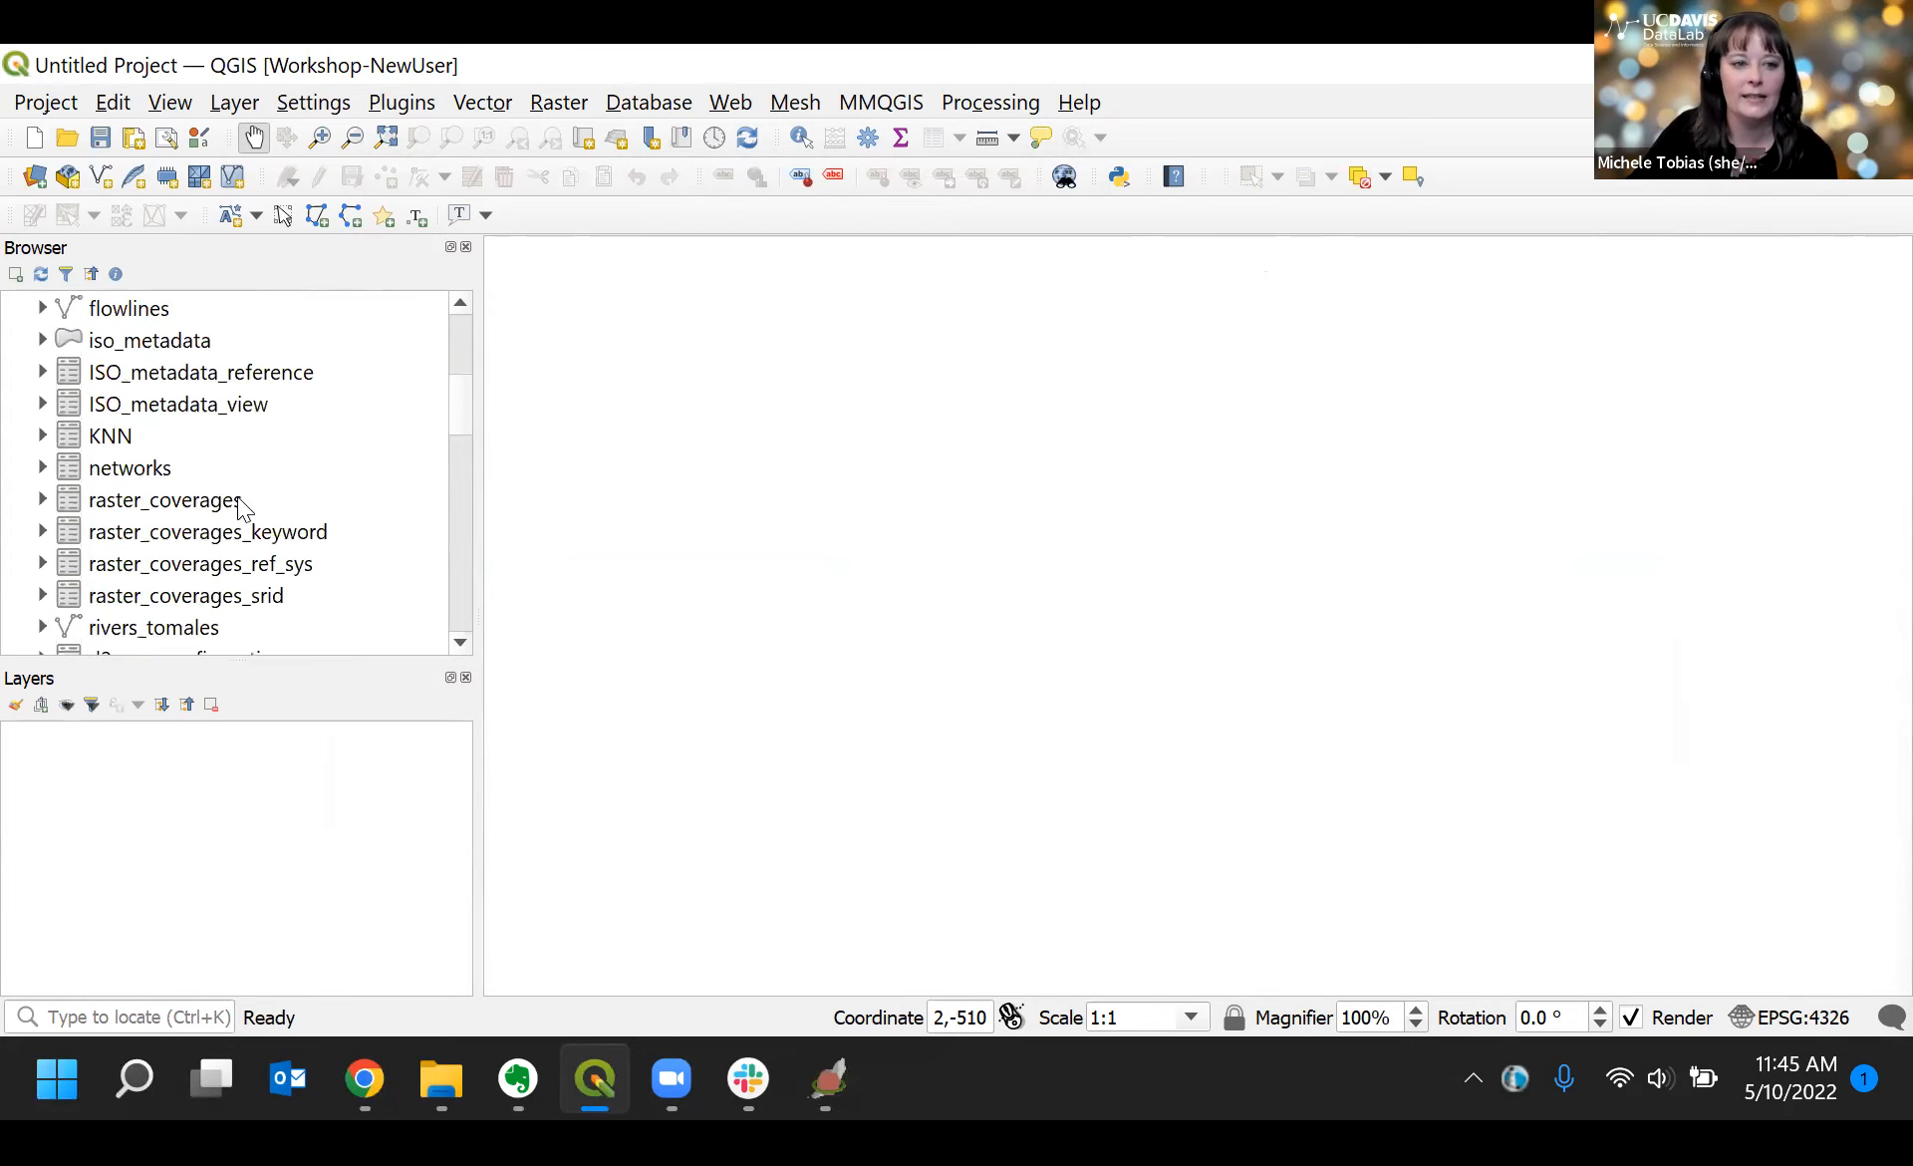
{"action": "scroll", "coordinate": [244, 508], "scroll_direction": "up", "scroll_amount": 1}
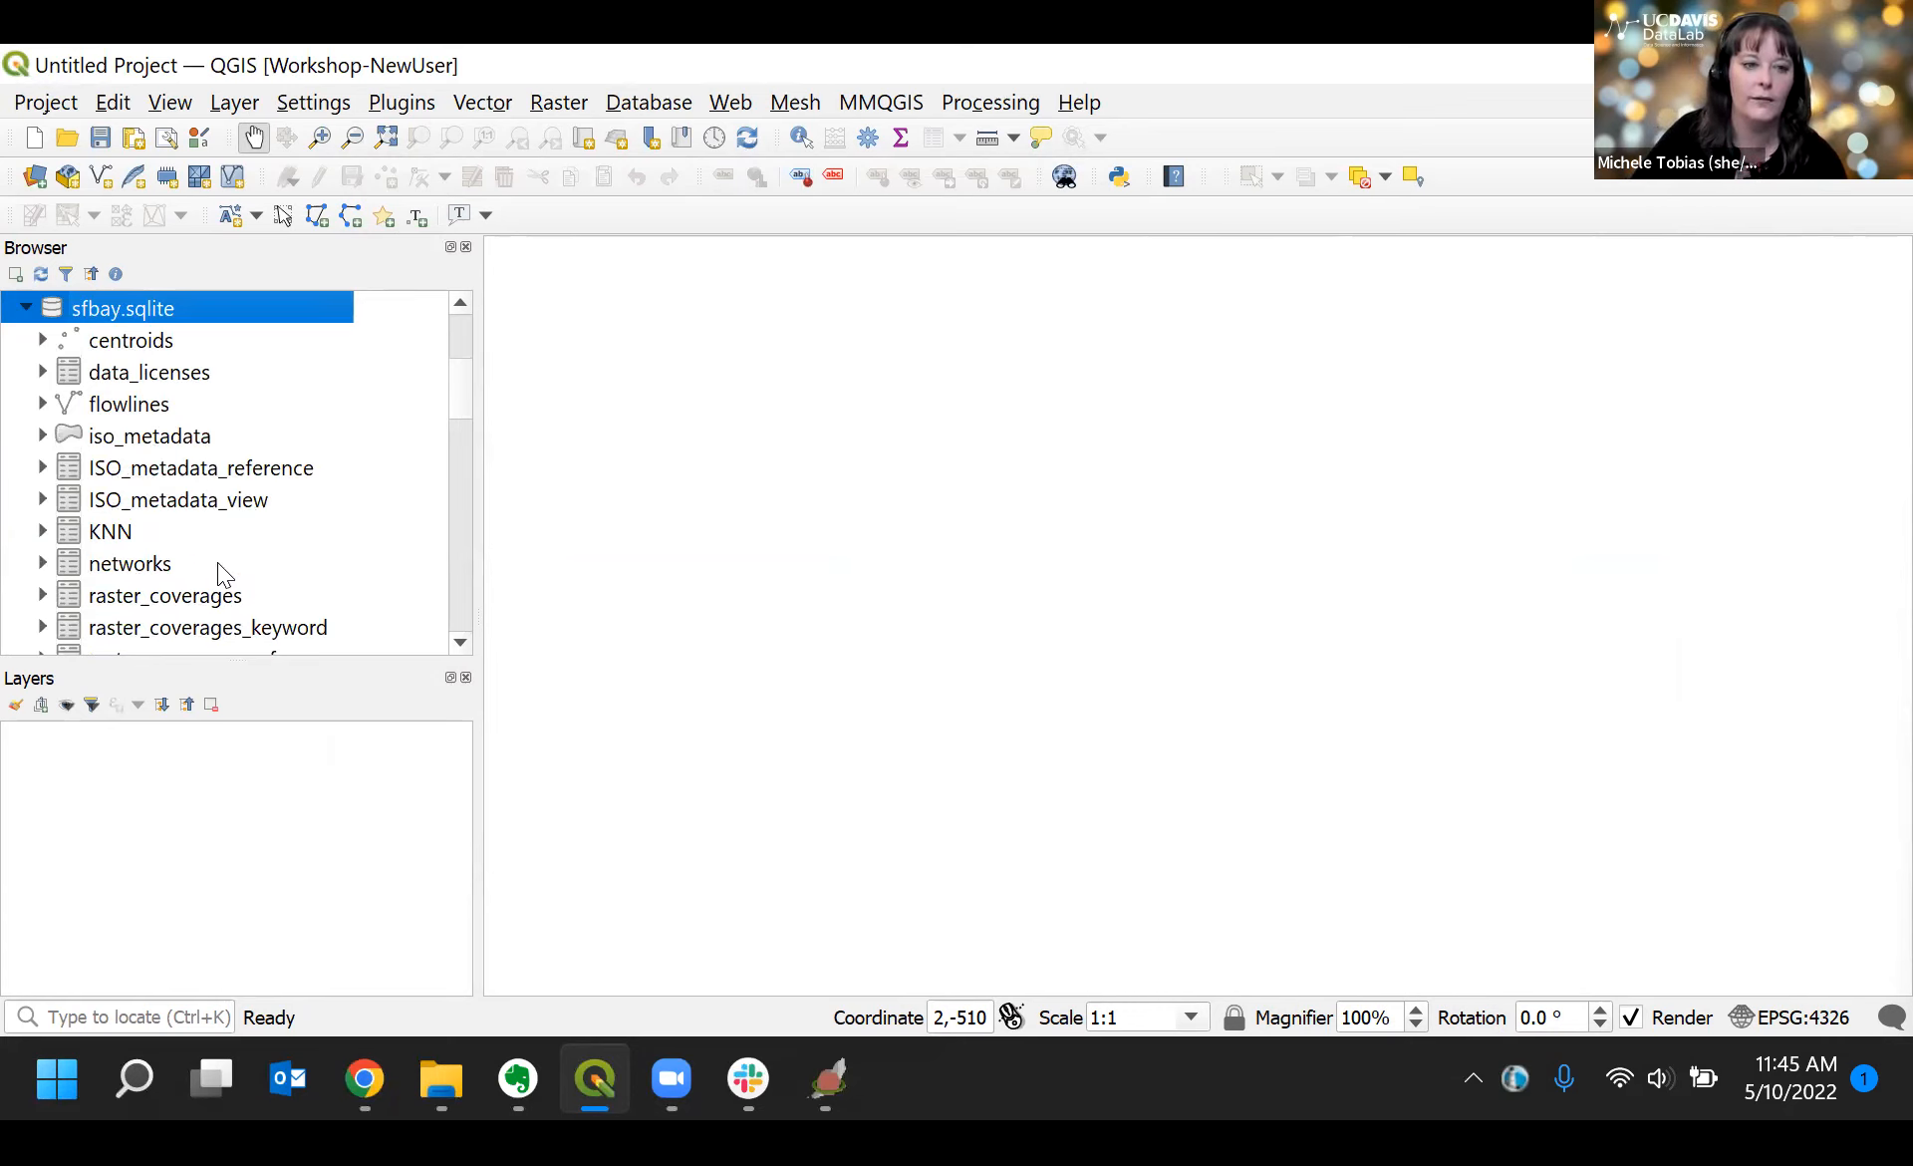
{"action": "left_click", "coordinate": [139, 342]}
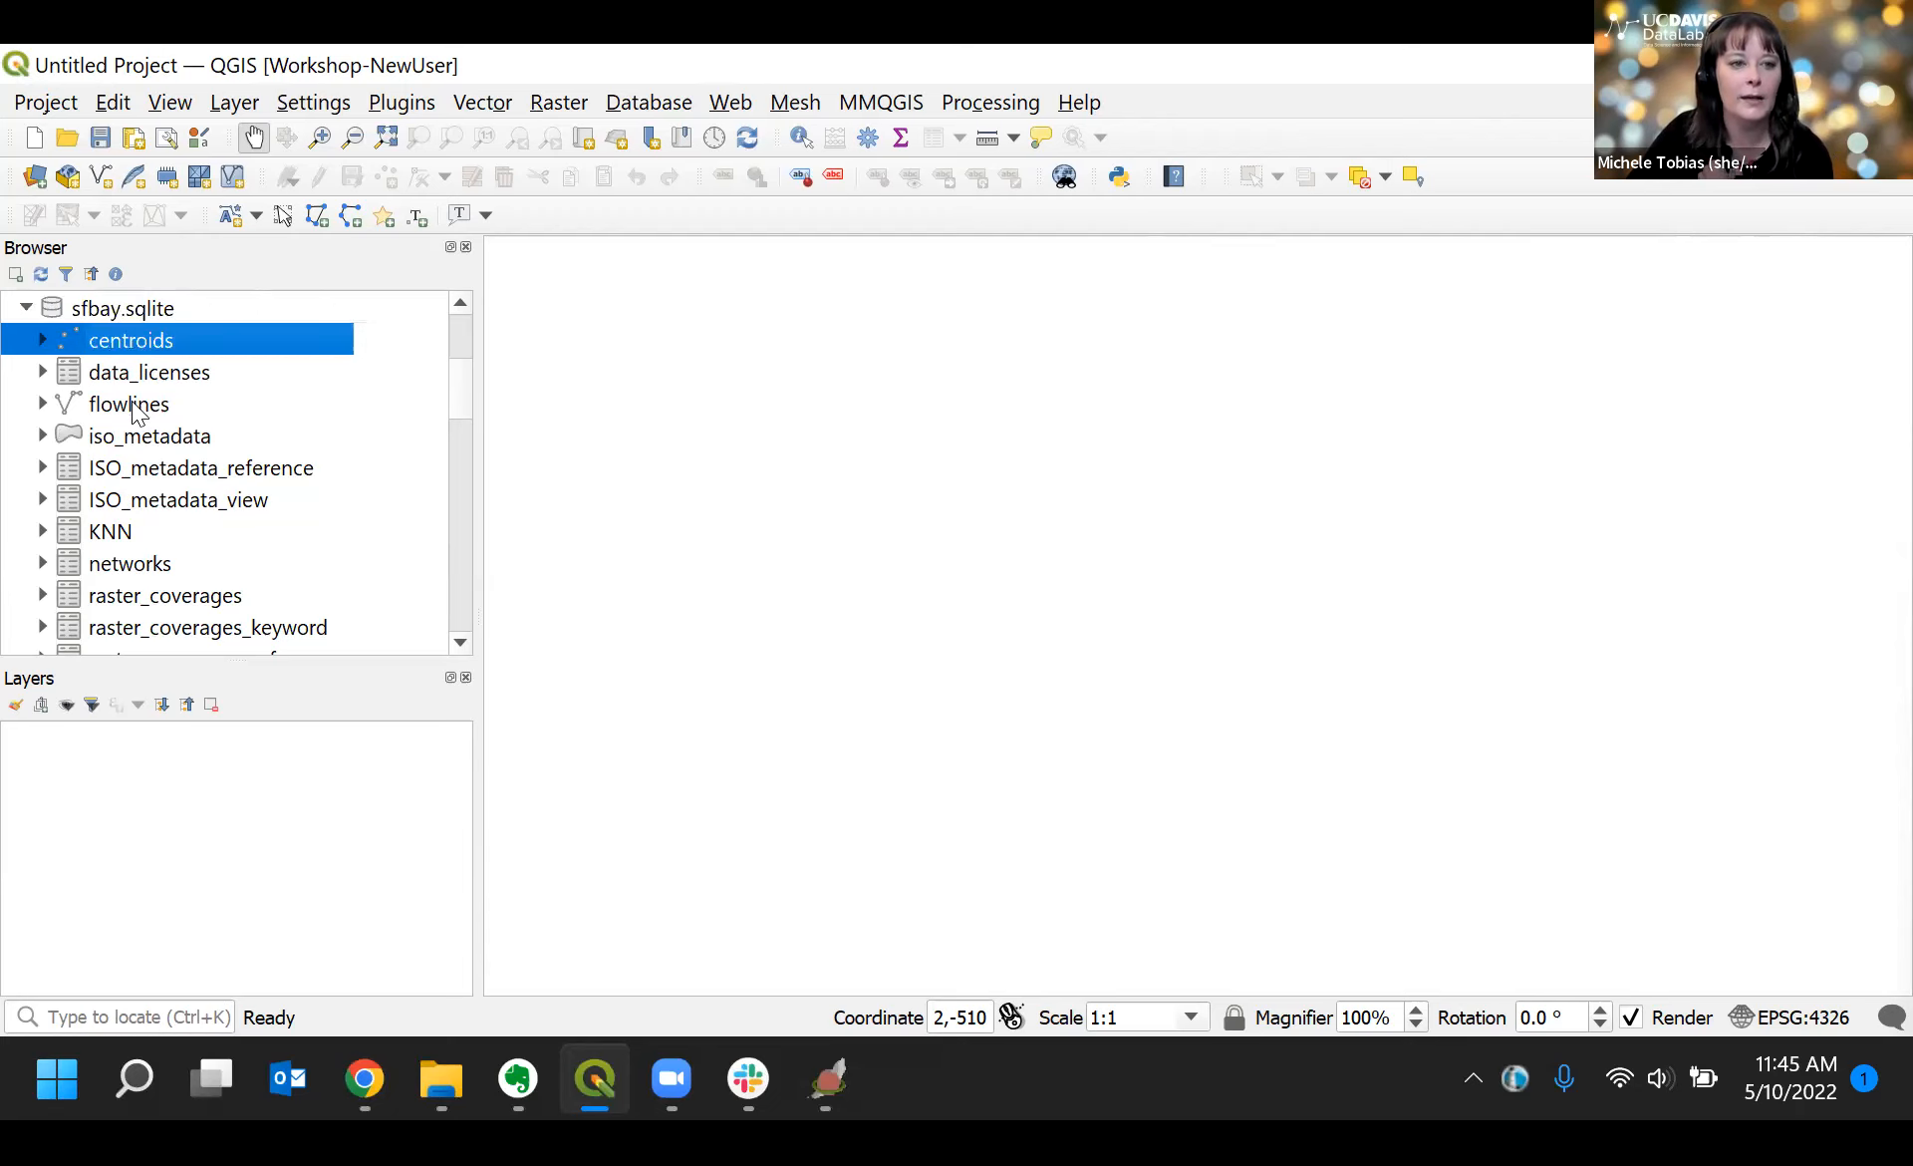
{"action": "left_click", "coordinate": [134, 408]}
{"action": "scroll", "coordinate": [185, 493], "scroll_direction": "down", "scroll_amount": 3}
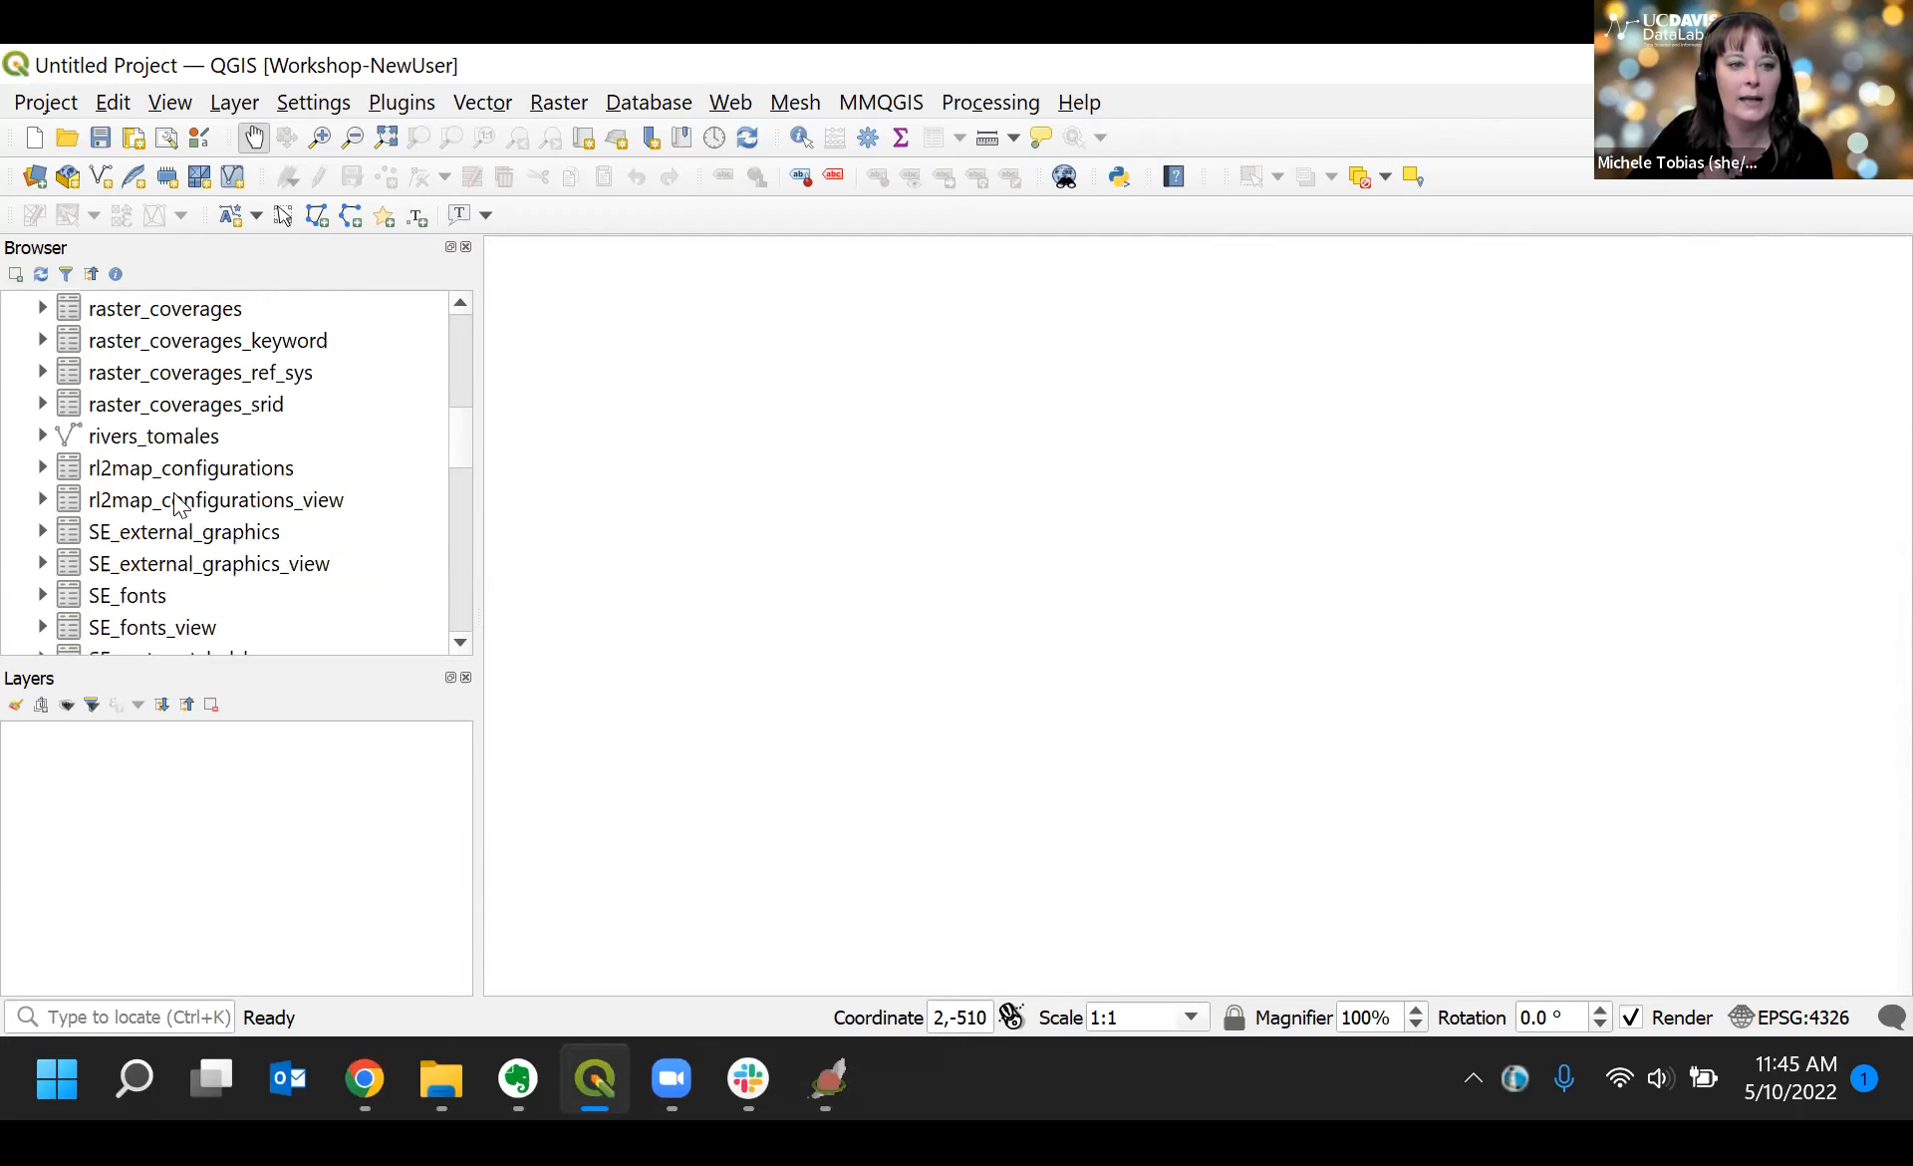
{"action": "left_click", "coordinate": [134, 438]}
{"action": "scroll", "coordinate": [210, 469], "scroll_direction": "down", "scroll_amount": 8}
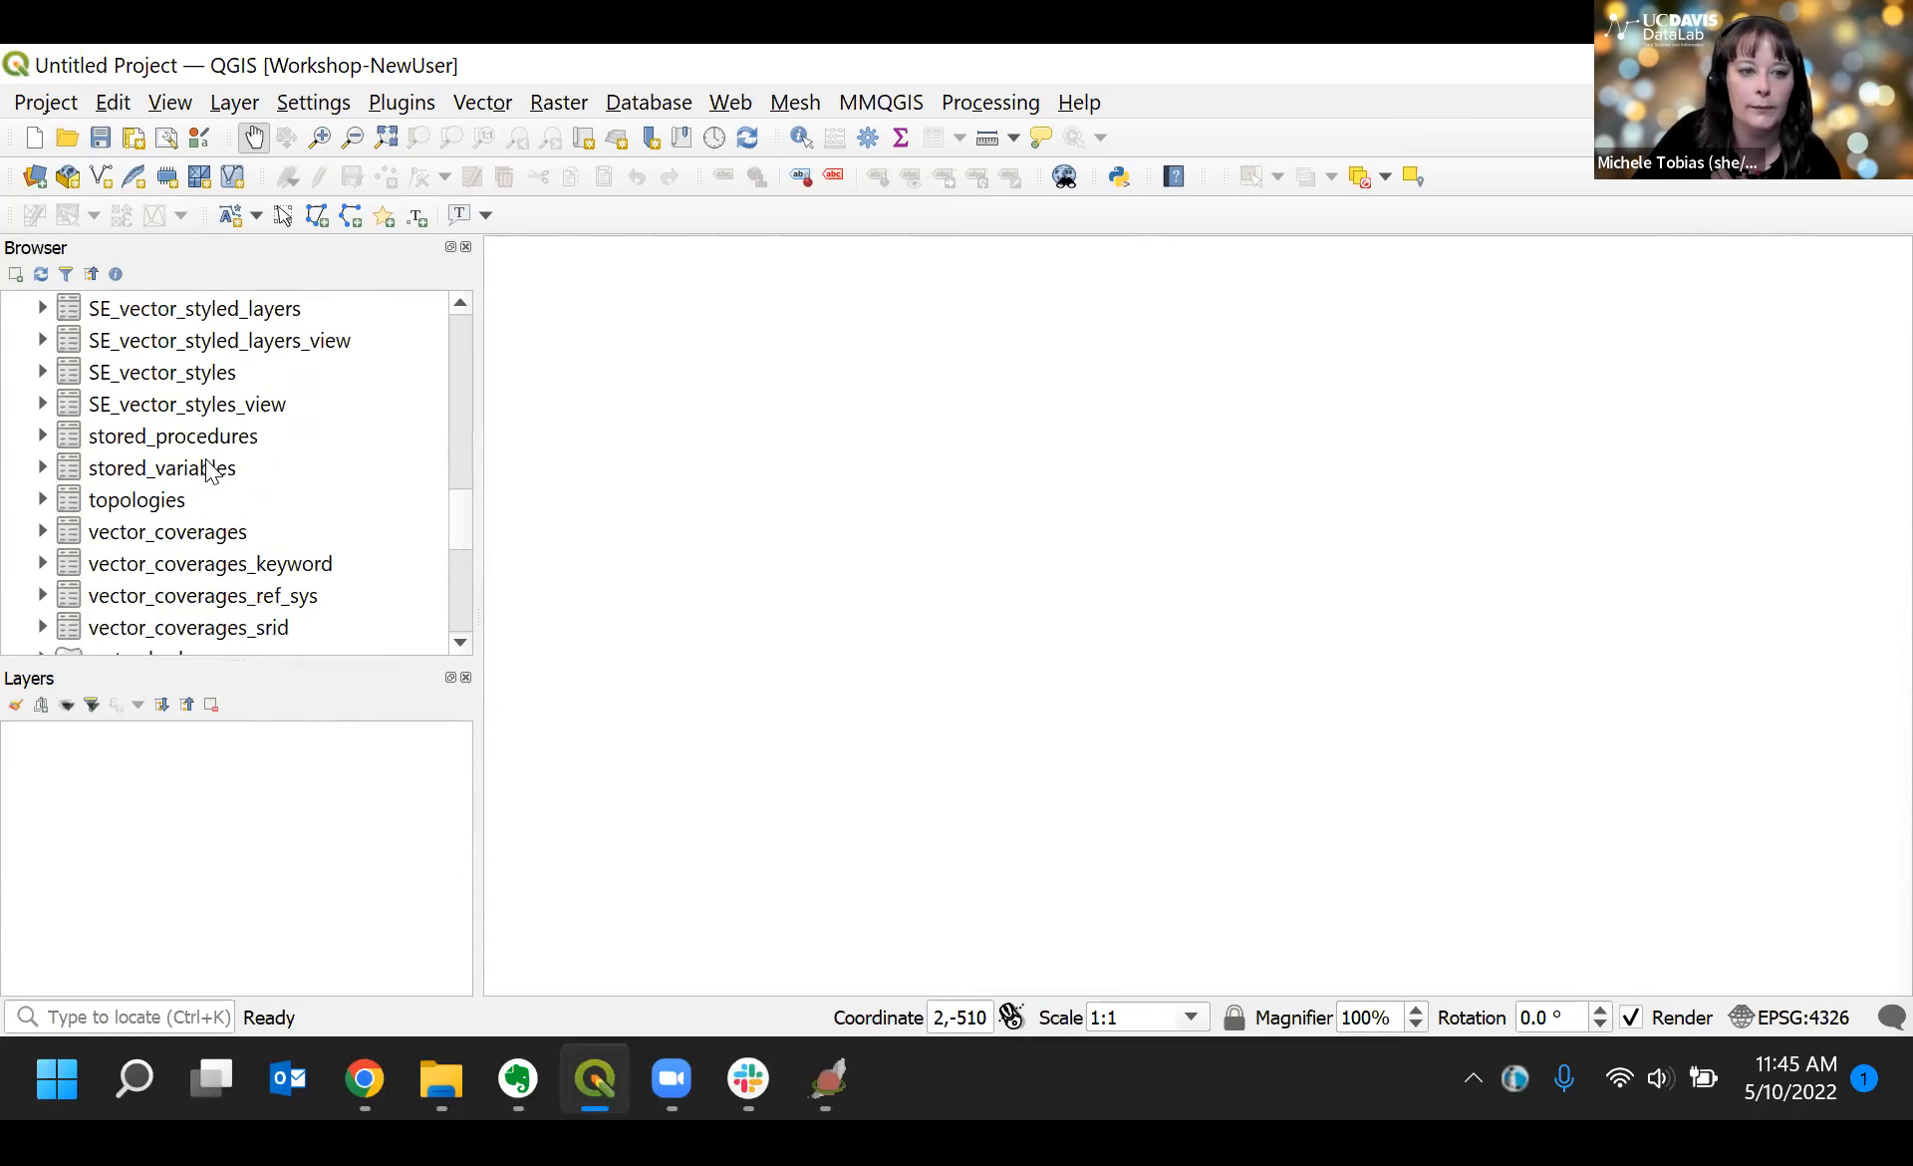
{"action": "scroll", "coordinate": [212, 470], "scroll_direction": "down", "scroll_amount": 1}
{"action": "scroll", "coordinate": [212, 471], "scroll_direction": "up", "scroll_amount": 8}
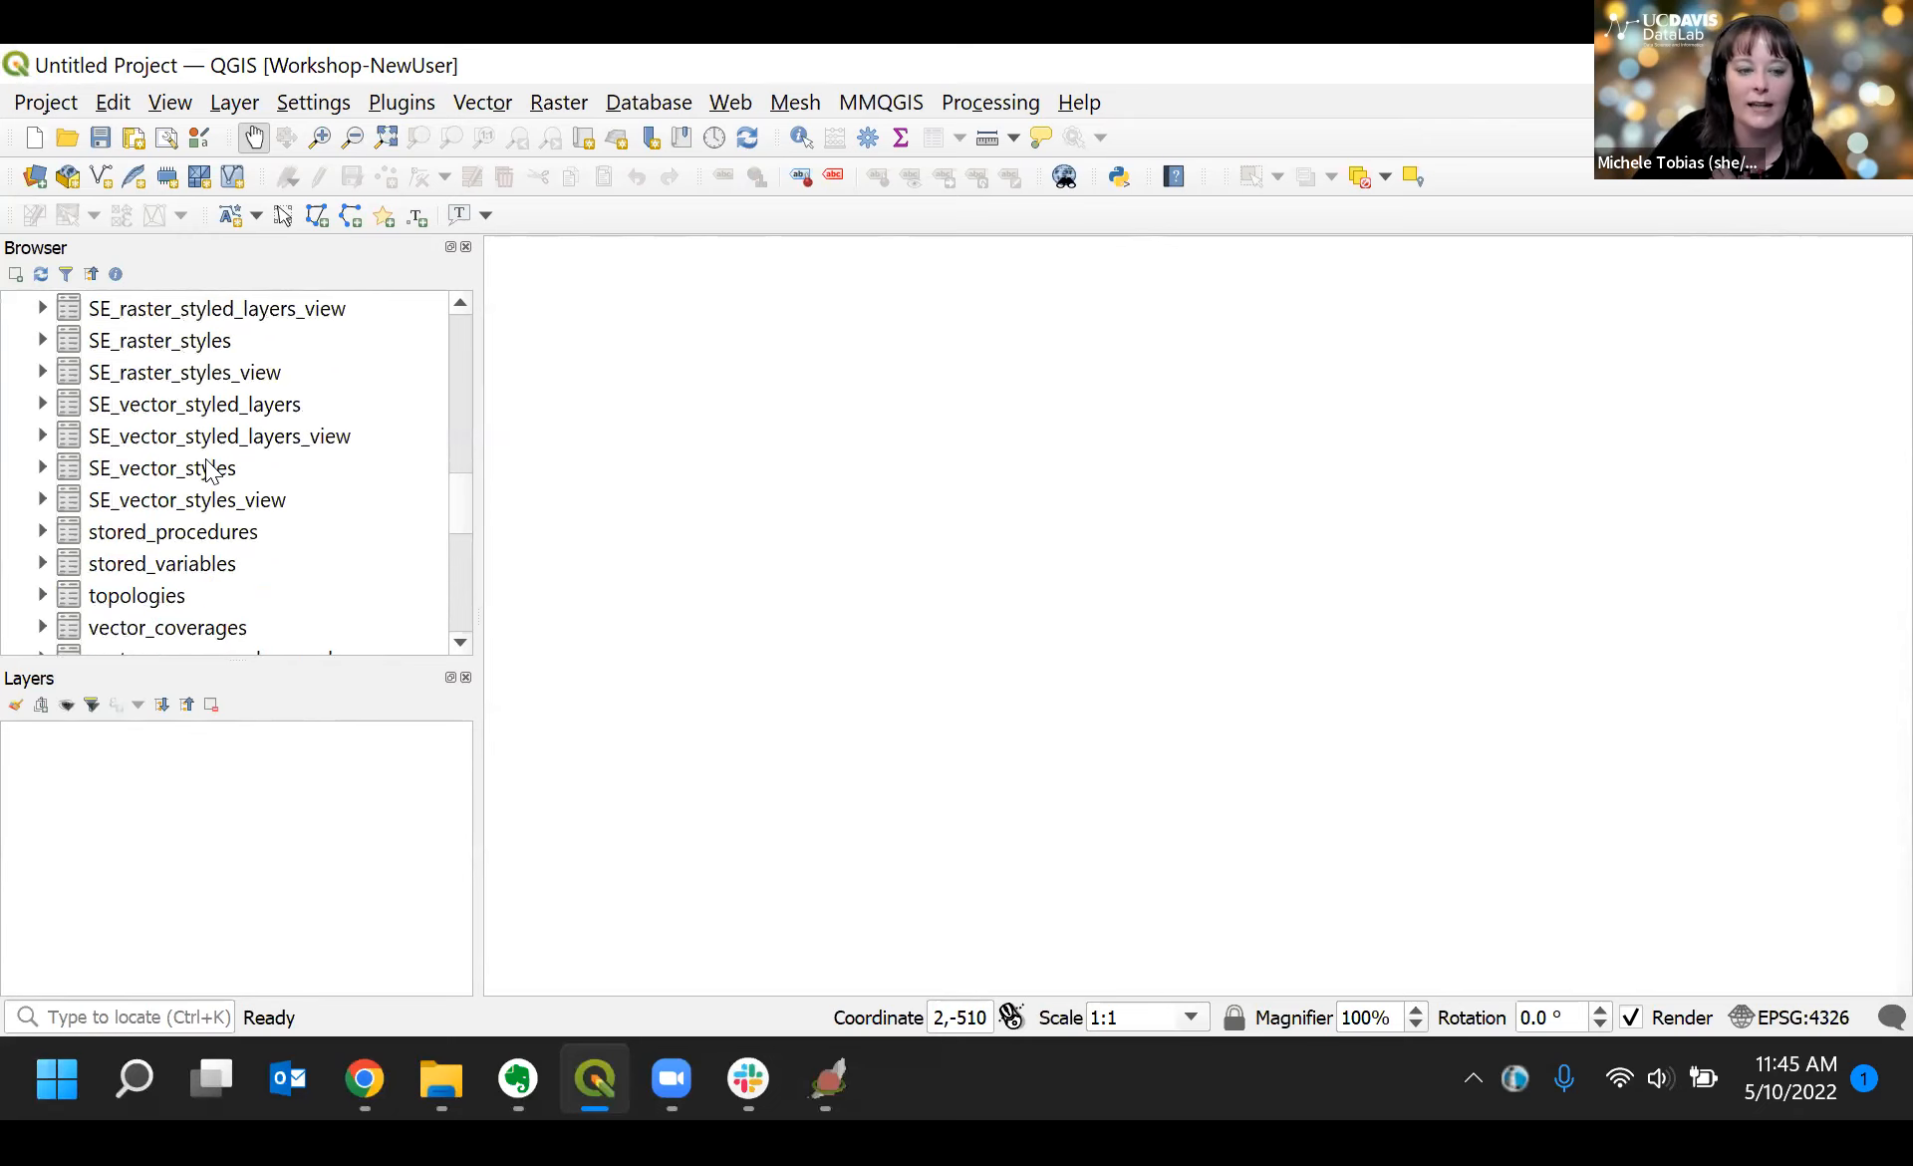
{"action": "scroll", "coordinate": [212, 470], "scroll_direction": "up", "scroll_amount": 7}
{"action": "scroll", "coordinate": [179, 491], "scroll_direction": "down", "scroll_amount": 2}
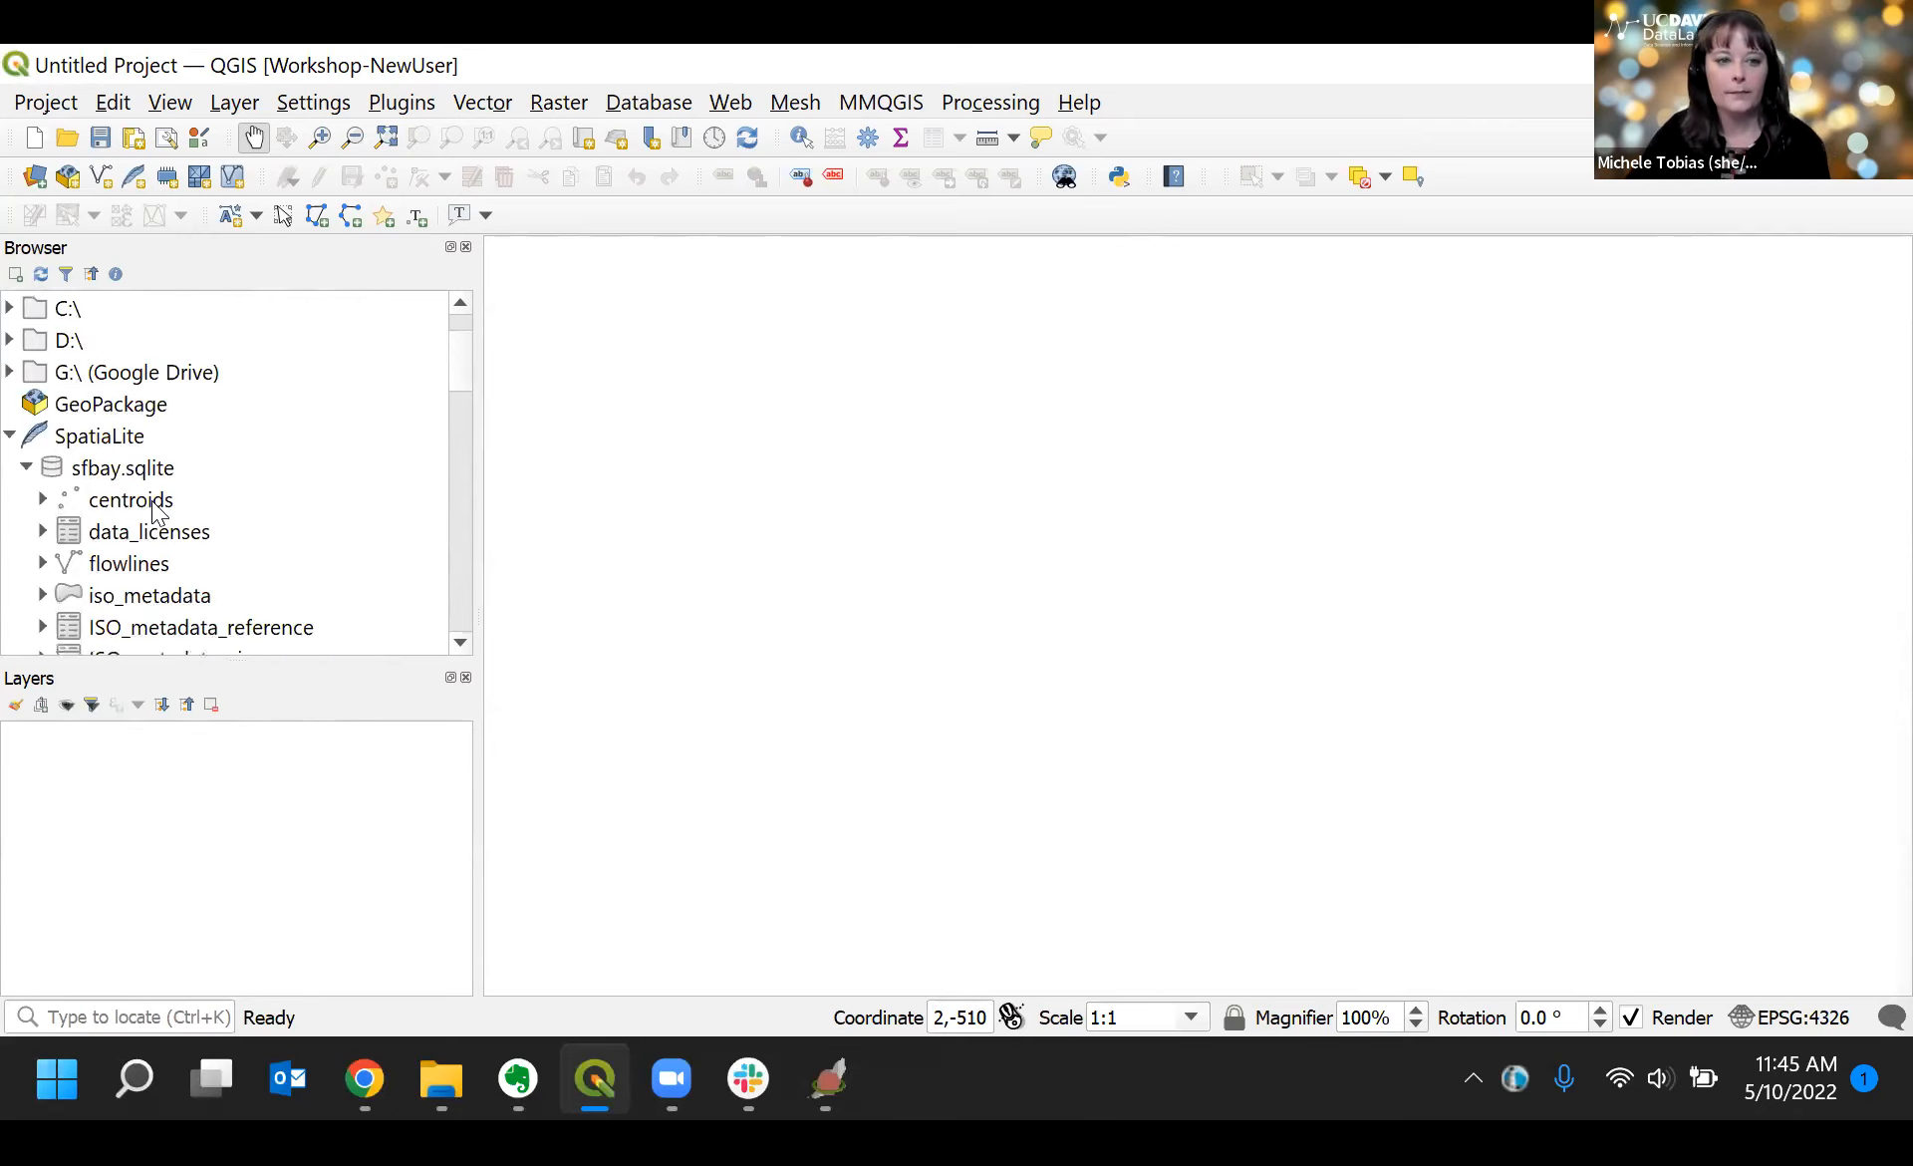
Step: Add rivers_tomales to the map, accepting the Inverse of California Albers + NAD83 to WGS 84 (1) transformation
{"action": "scroll", "coordinate": [221, 588], "scroll_direction": "down", "scroll_amount": 2}
{"action": "left_click", "coordinate": [220, 583]}
{"action": "scroll", "coordinate": [219, 583], "scroll_direction": "down", "scroll_amount": 1}
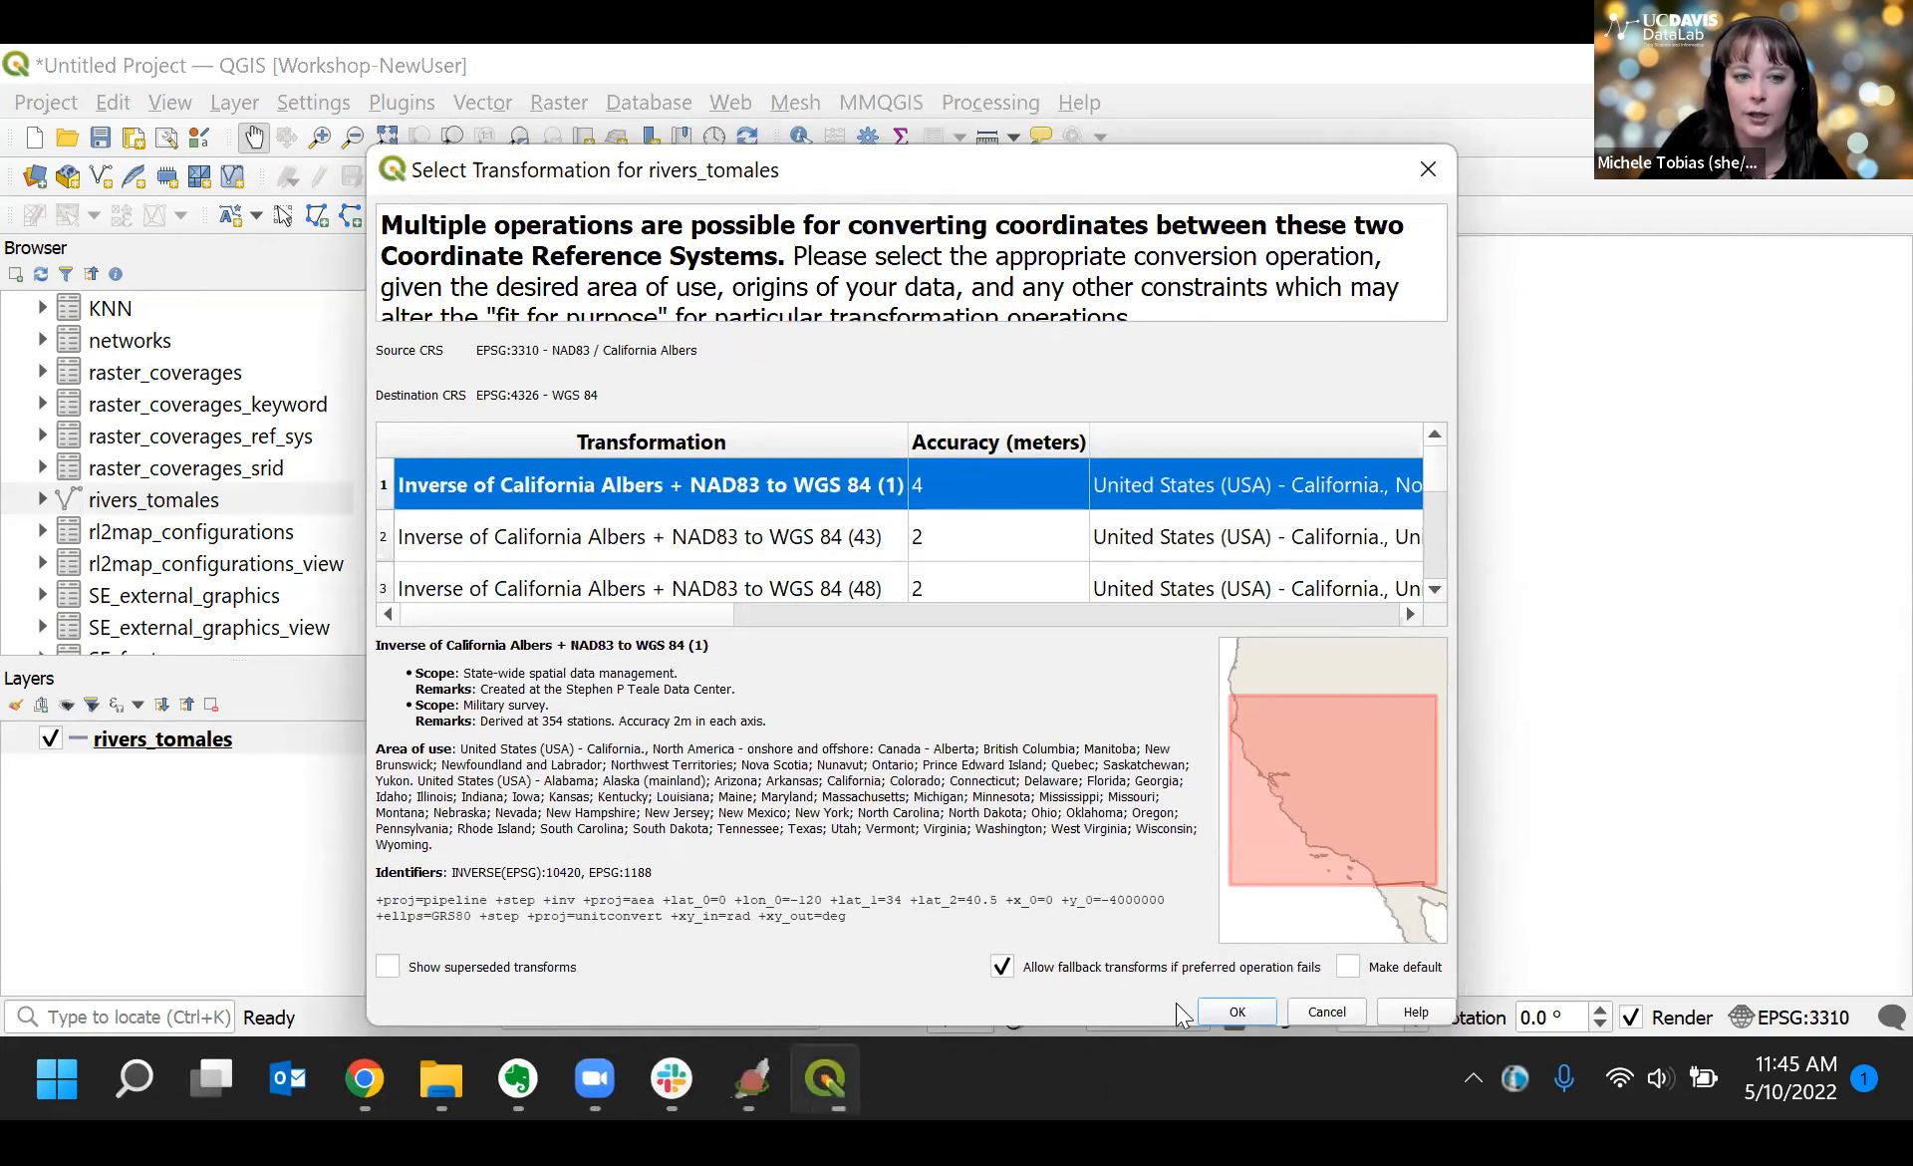
{"action": "left_click", "coordinate": [1229, 1017]}
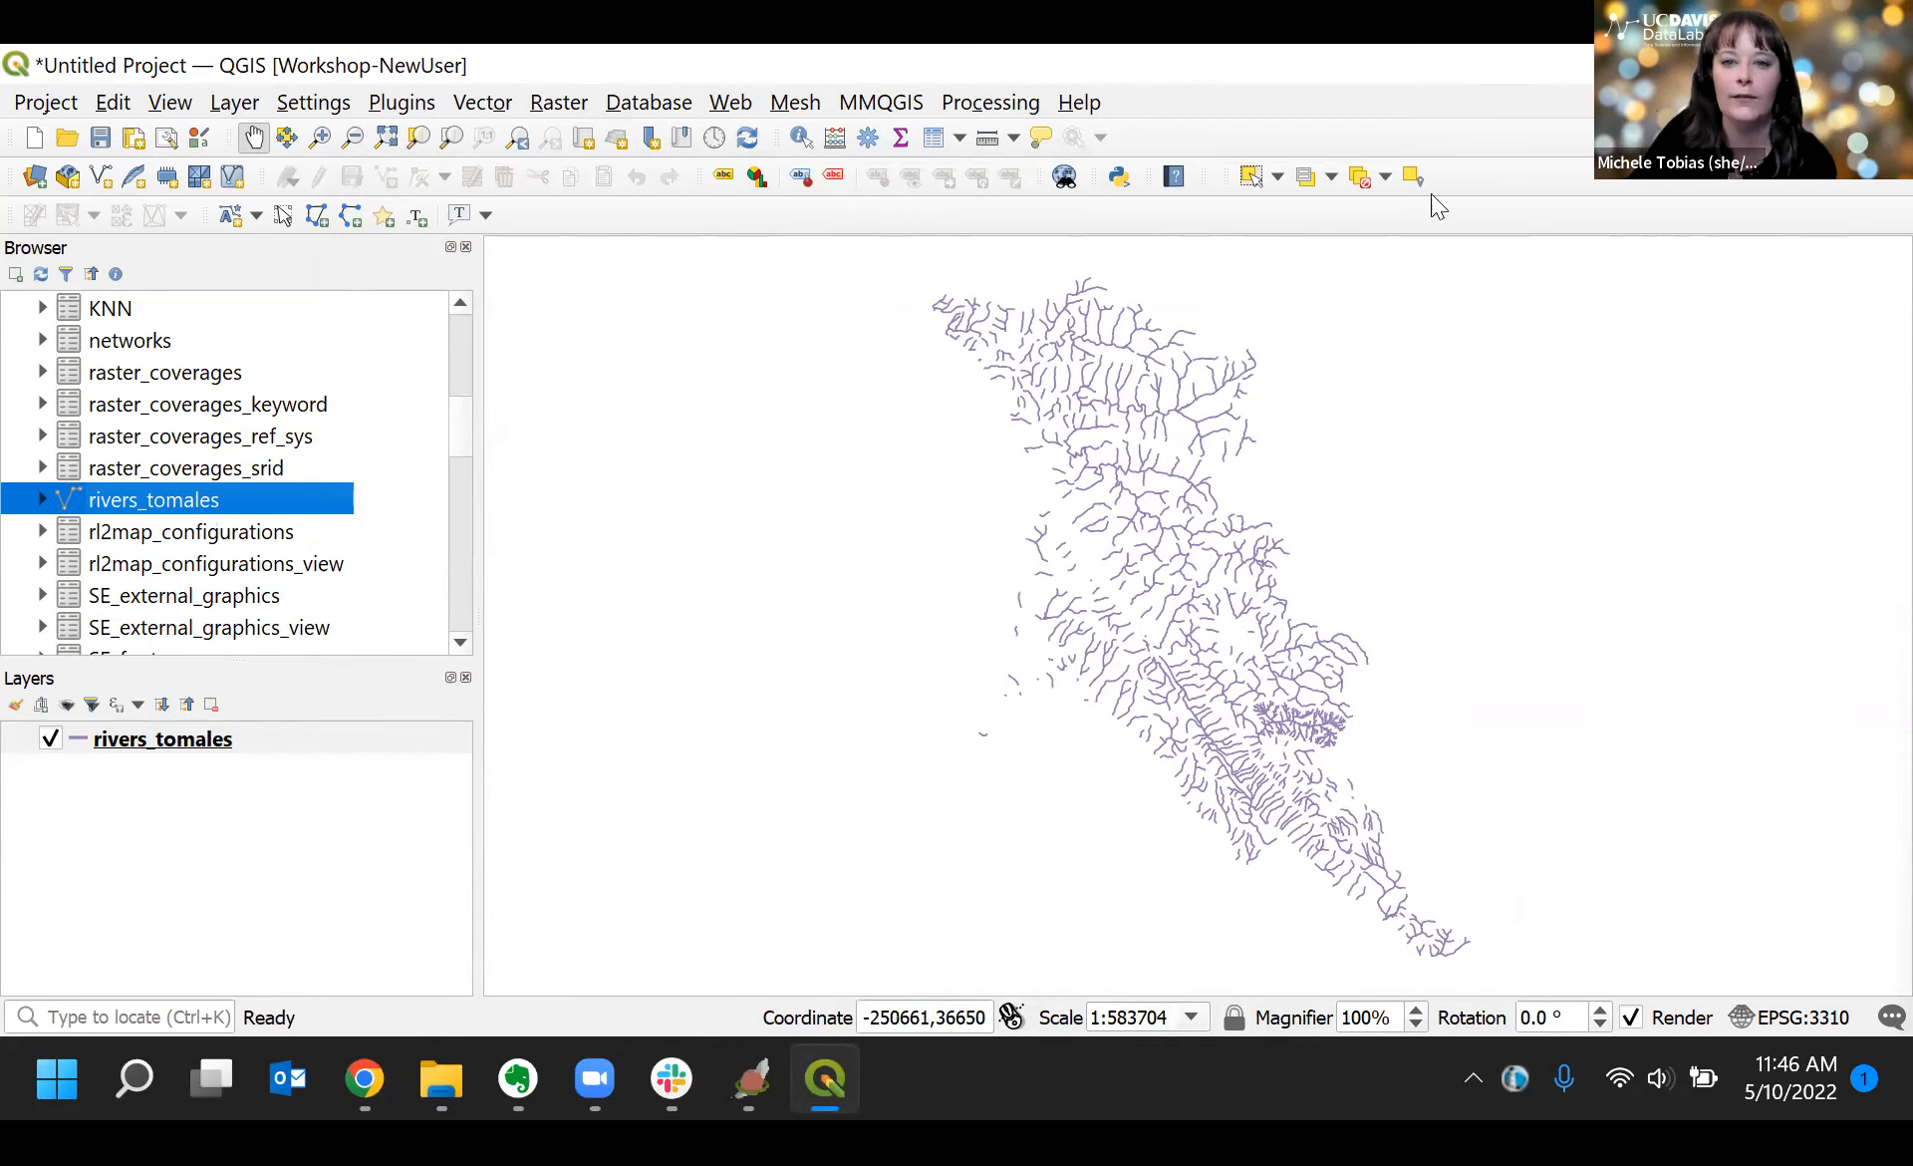
Step: Show the Layer Styling options and recolor the rivers_tomales simple line to blue #2d6bb7
{"action": "right_click", "coordinate": [1725, 217]}
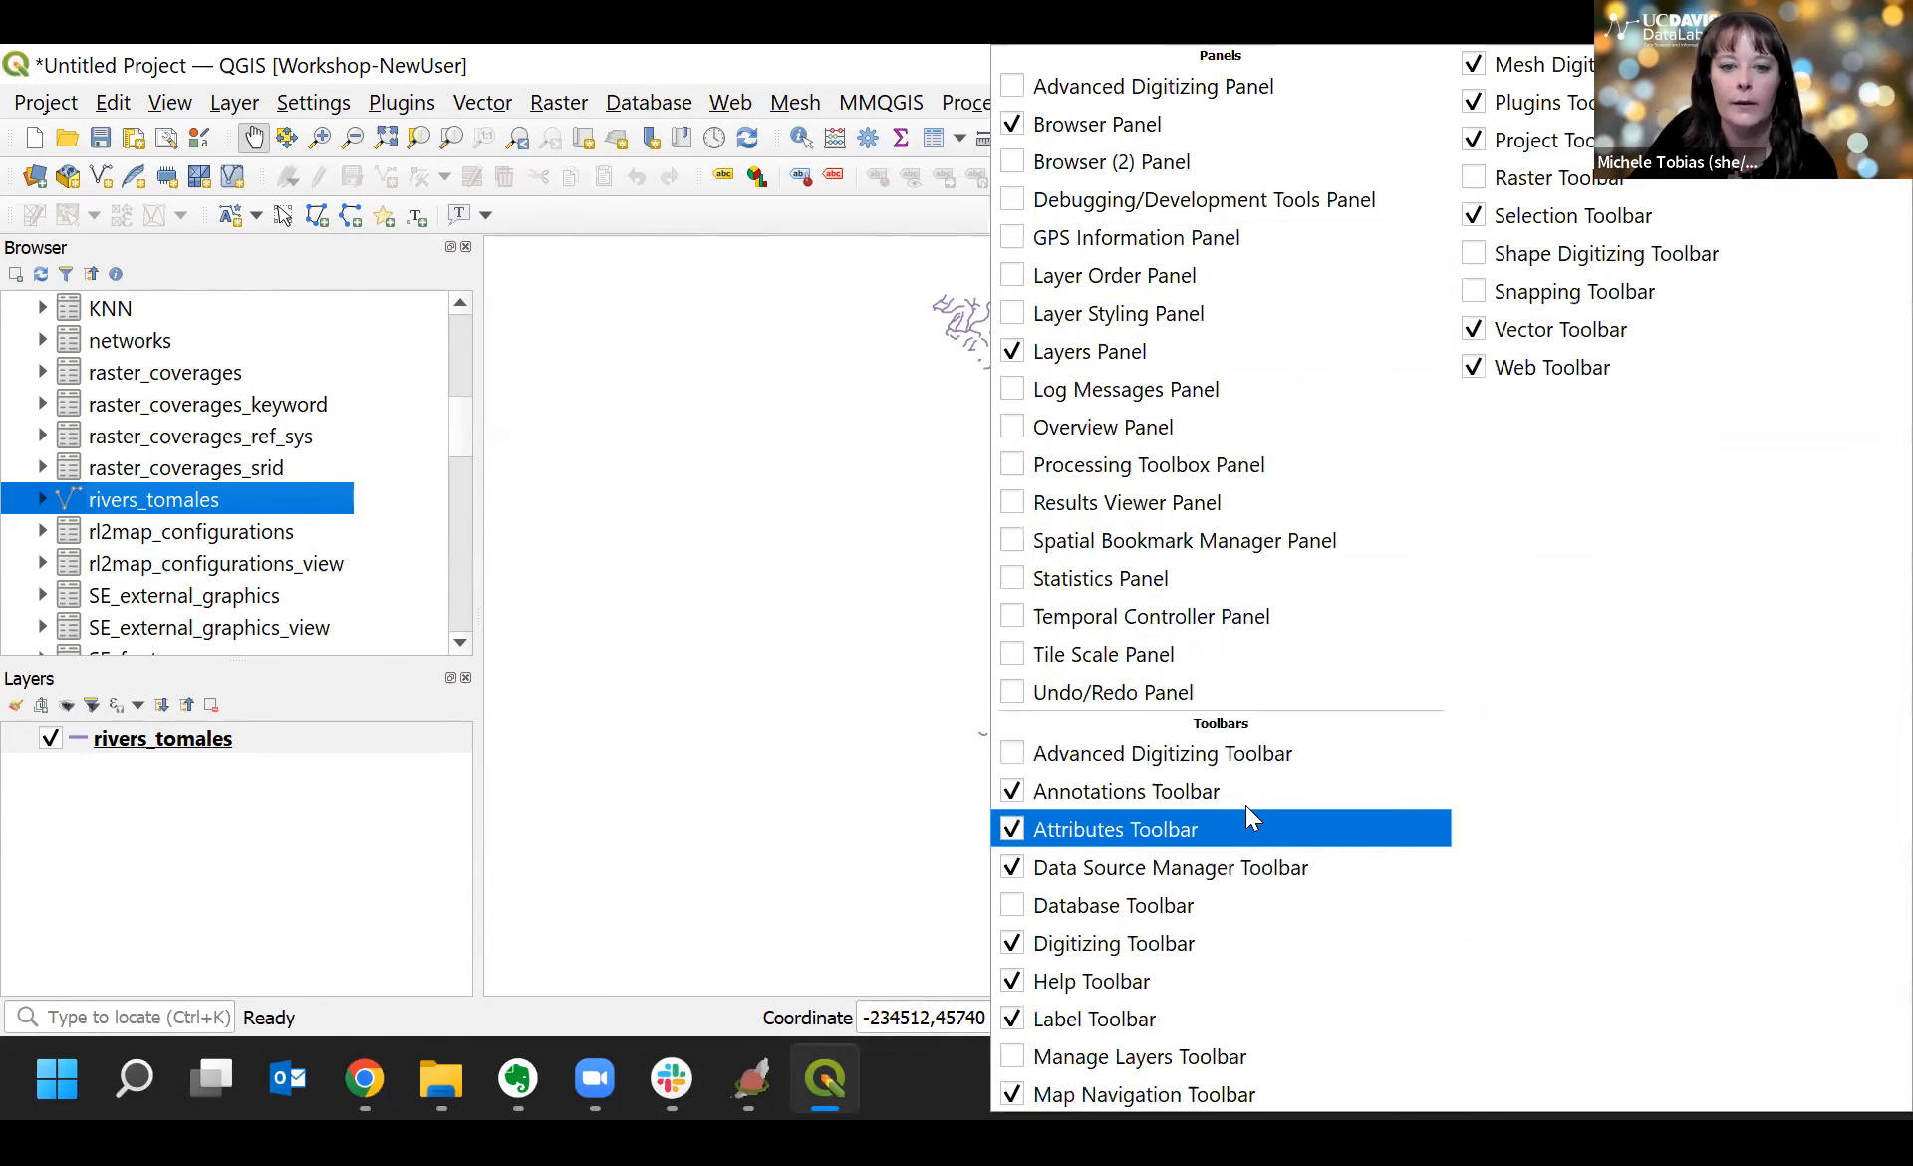
{"action": "left_click", "coordinate": [1138, 313]}
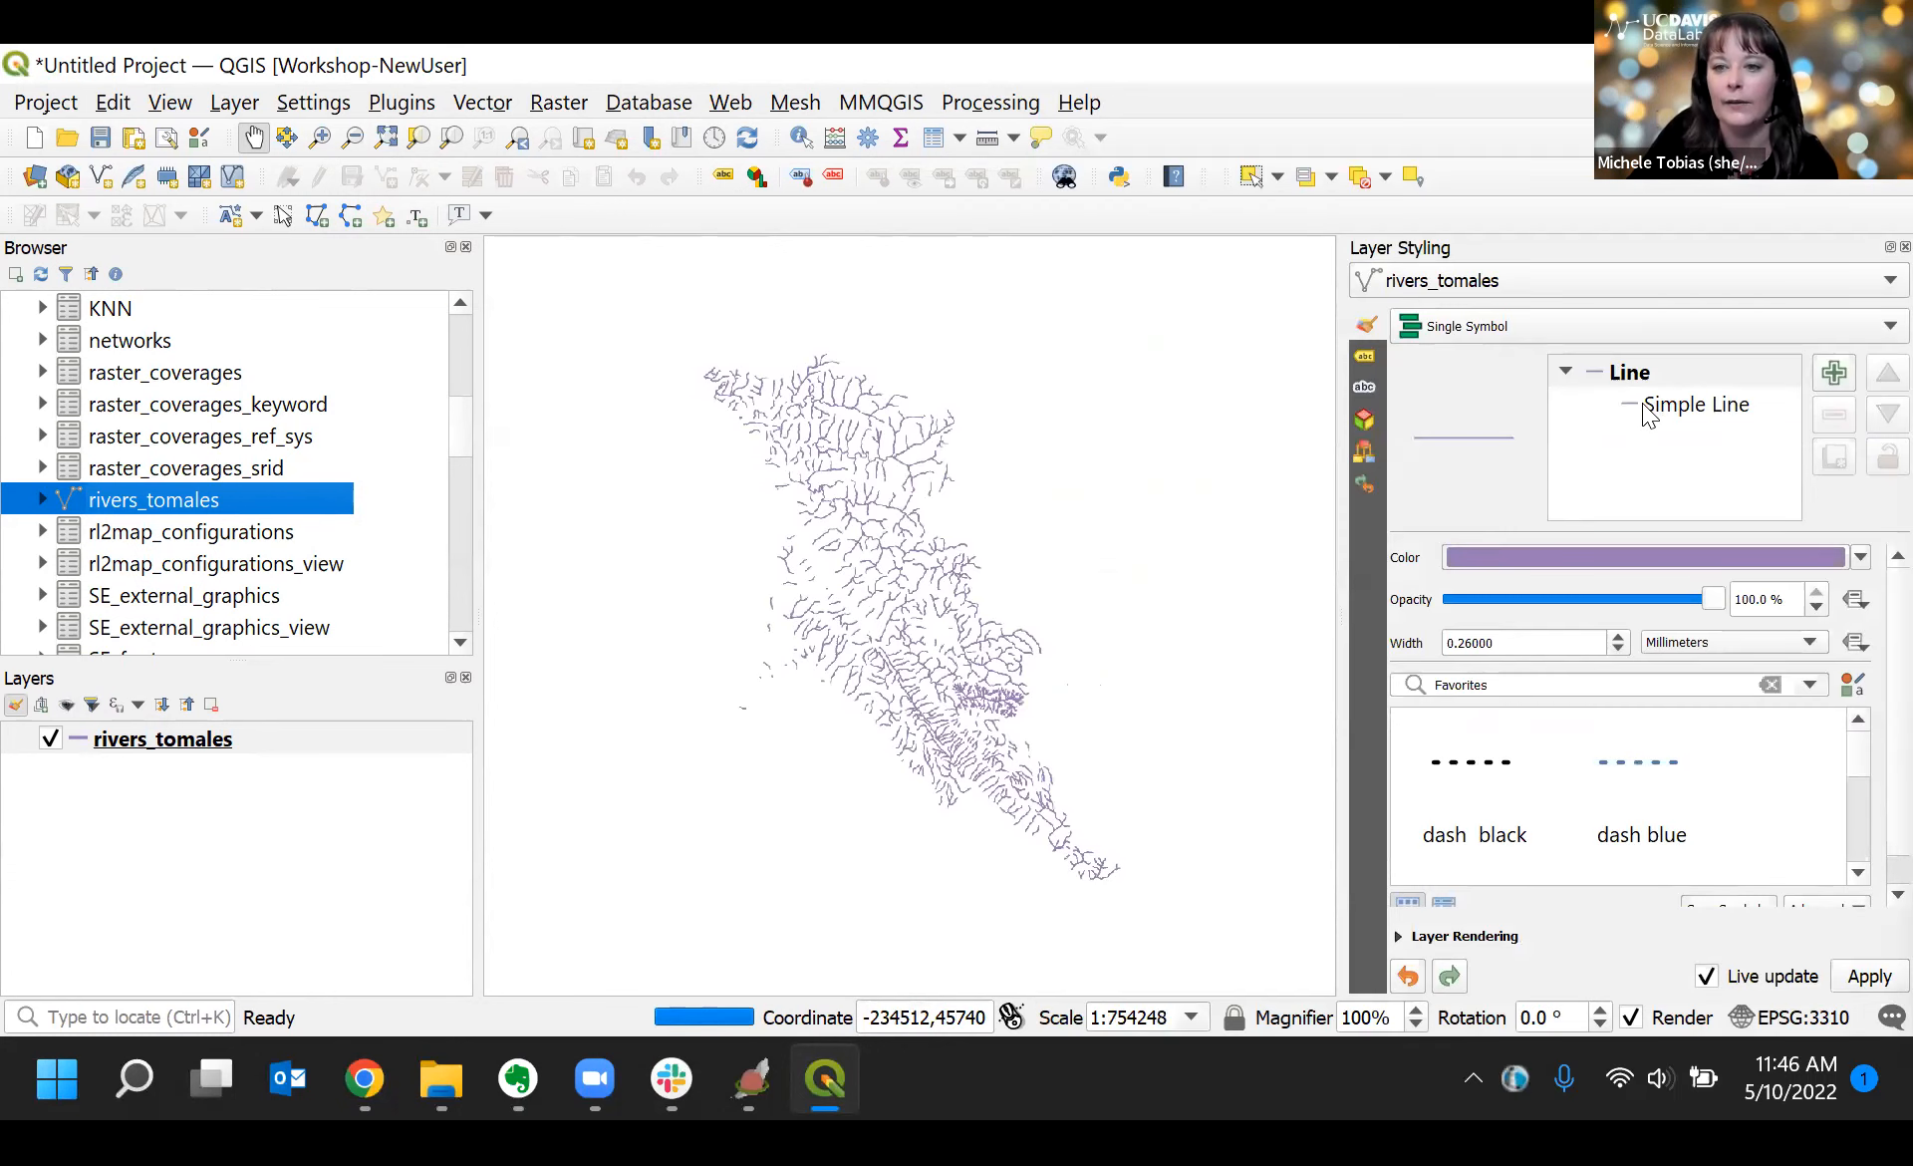
{"action": "left_click", "coordinate": [1640, 405]}
{"action": "left_click", "coordinate": [1599, 598]}
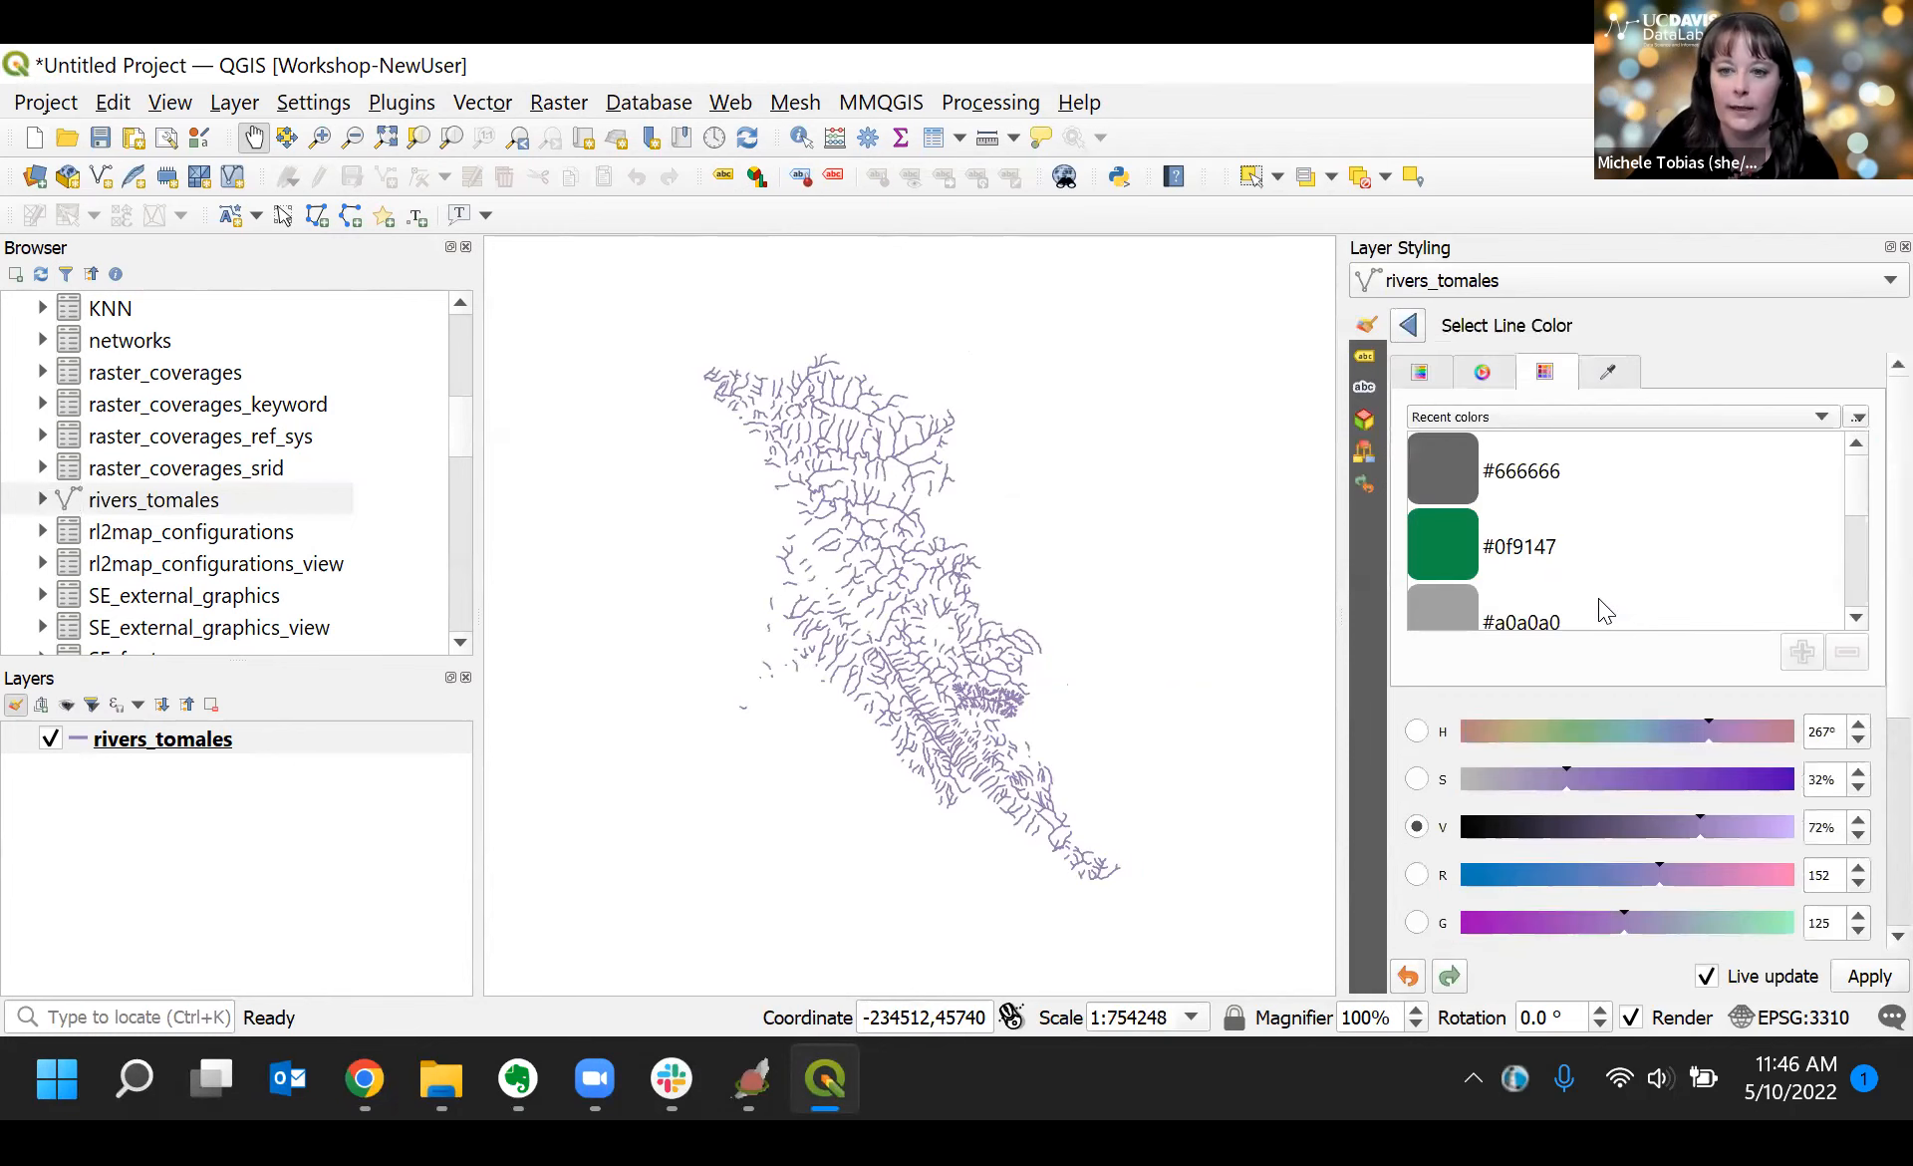
{"action": "left_click", "coordinate": [1658, 729]}
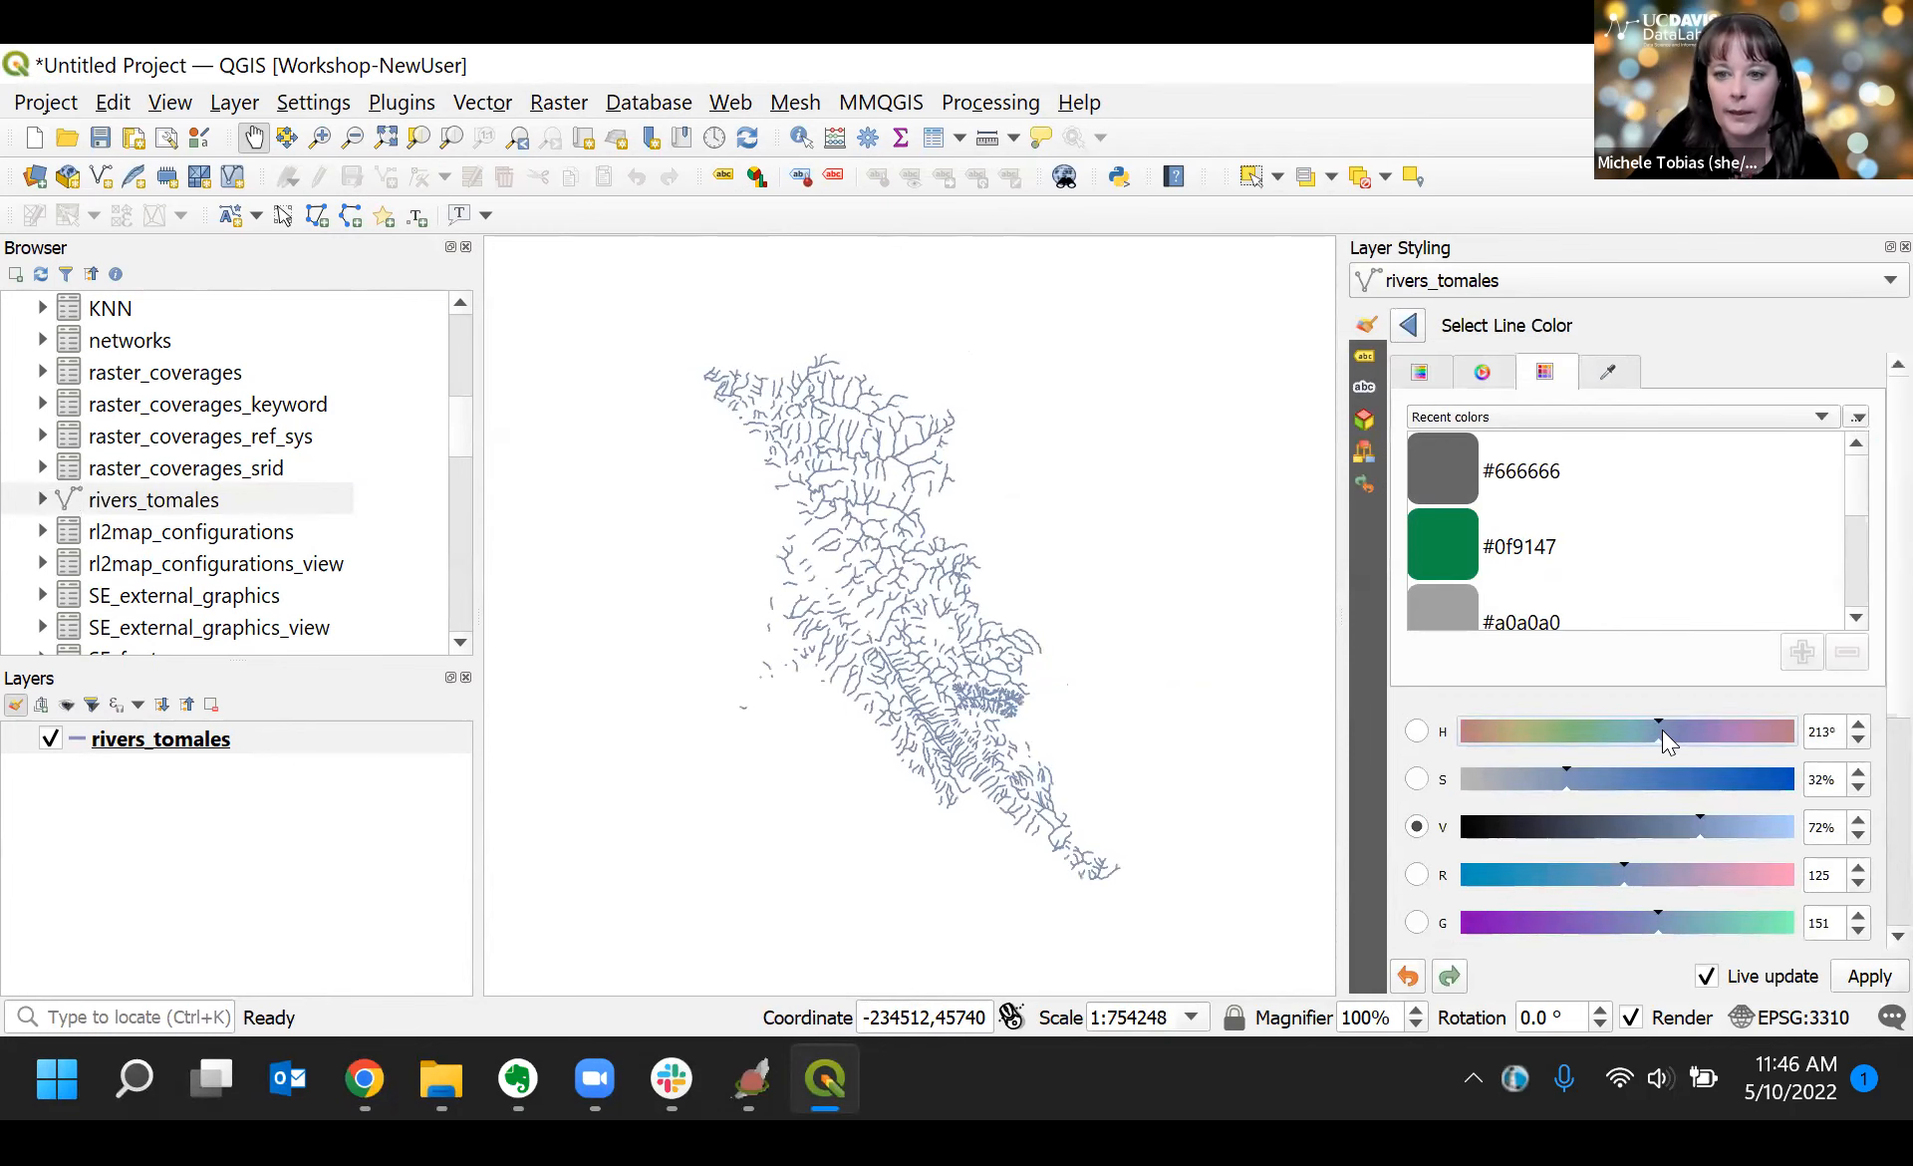
{"action": "scroll", "coordinate": [1873, 638], "scroll_direction": "down", "scroll_amount": 5}
{"action": "left_click_drag", "start_coordinate": [1637, 417], "coordinate": [1712, 420]}
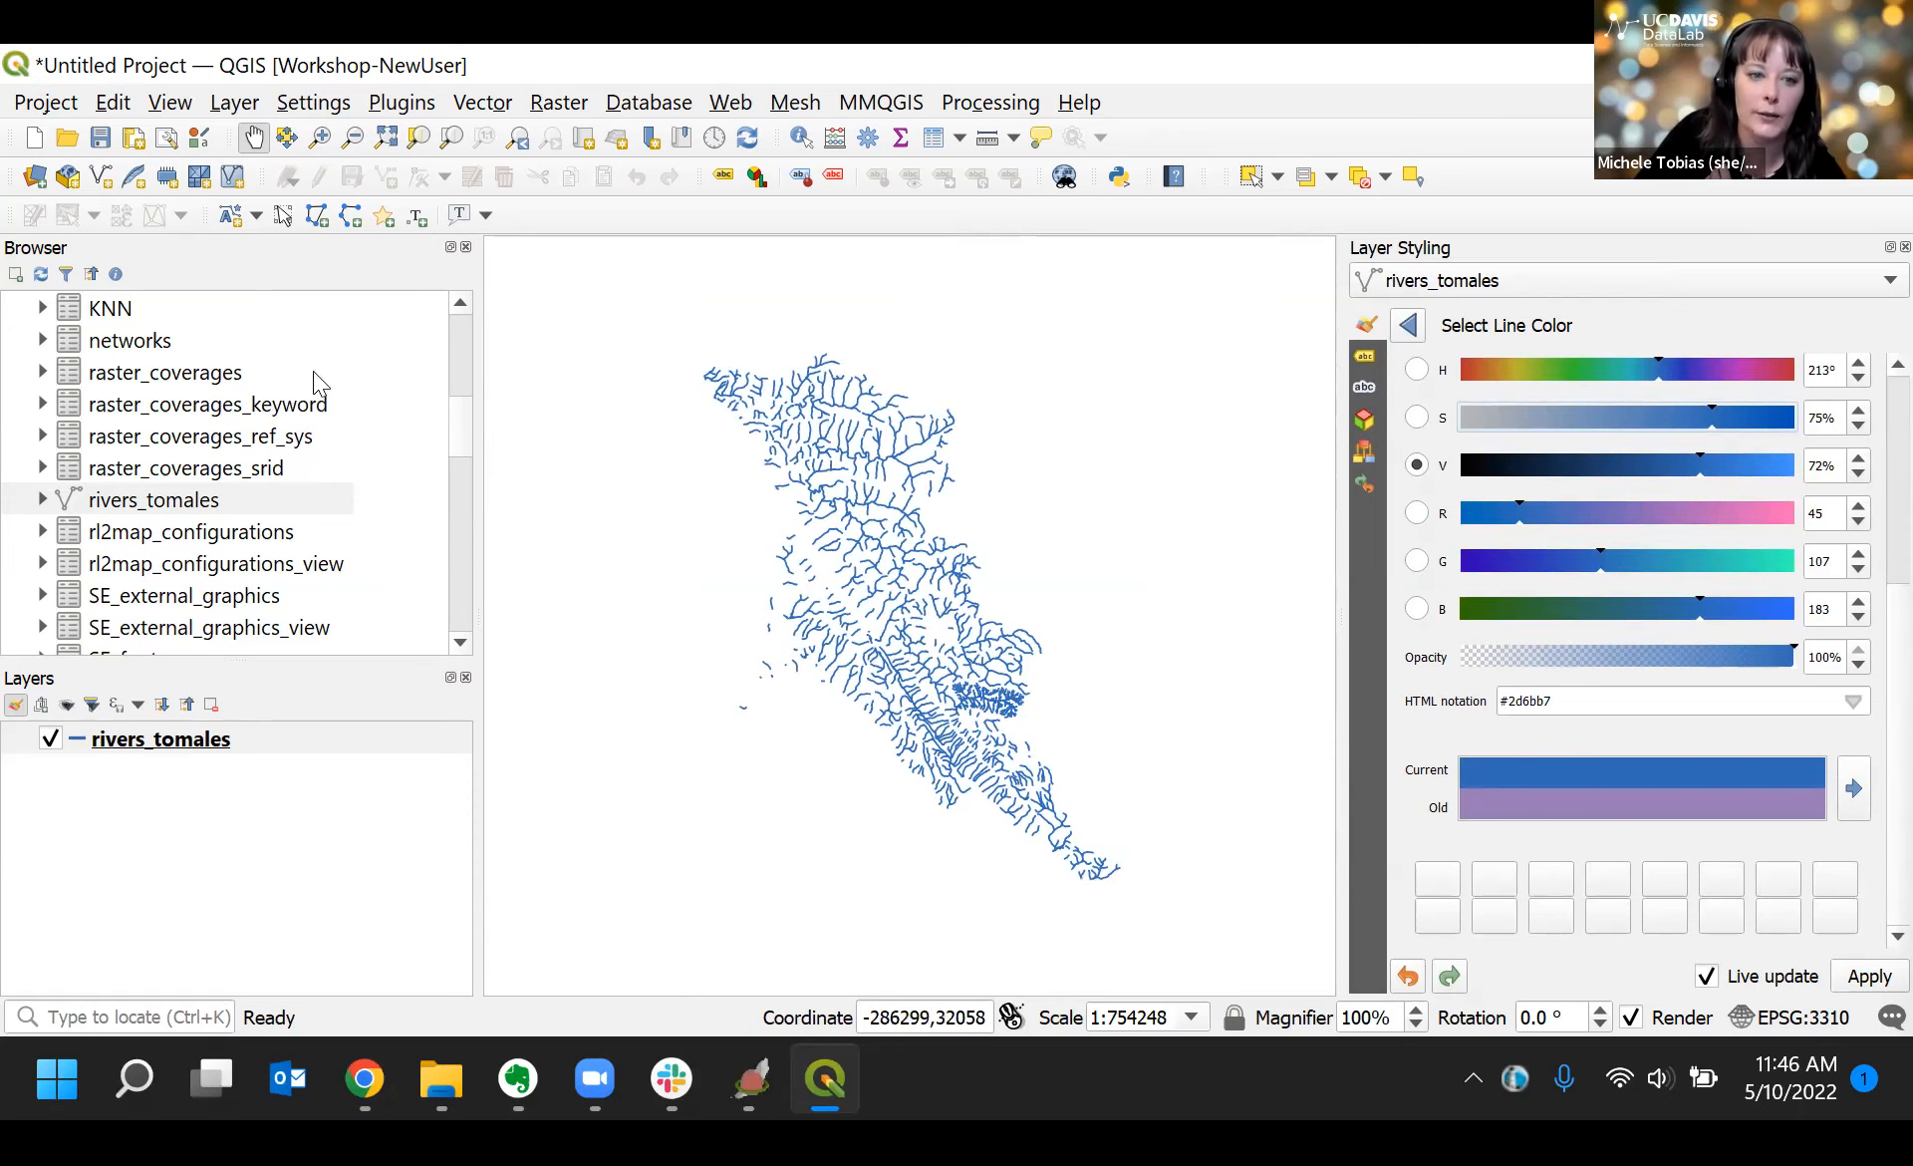
Step: Add the watersheds layer from sfbay.sqlite to the map and place it beneath rivers_tomales
{"action": "left_click_drag", "start_coordinate": [462, 461], "coordinate": [468, 379]}
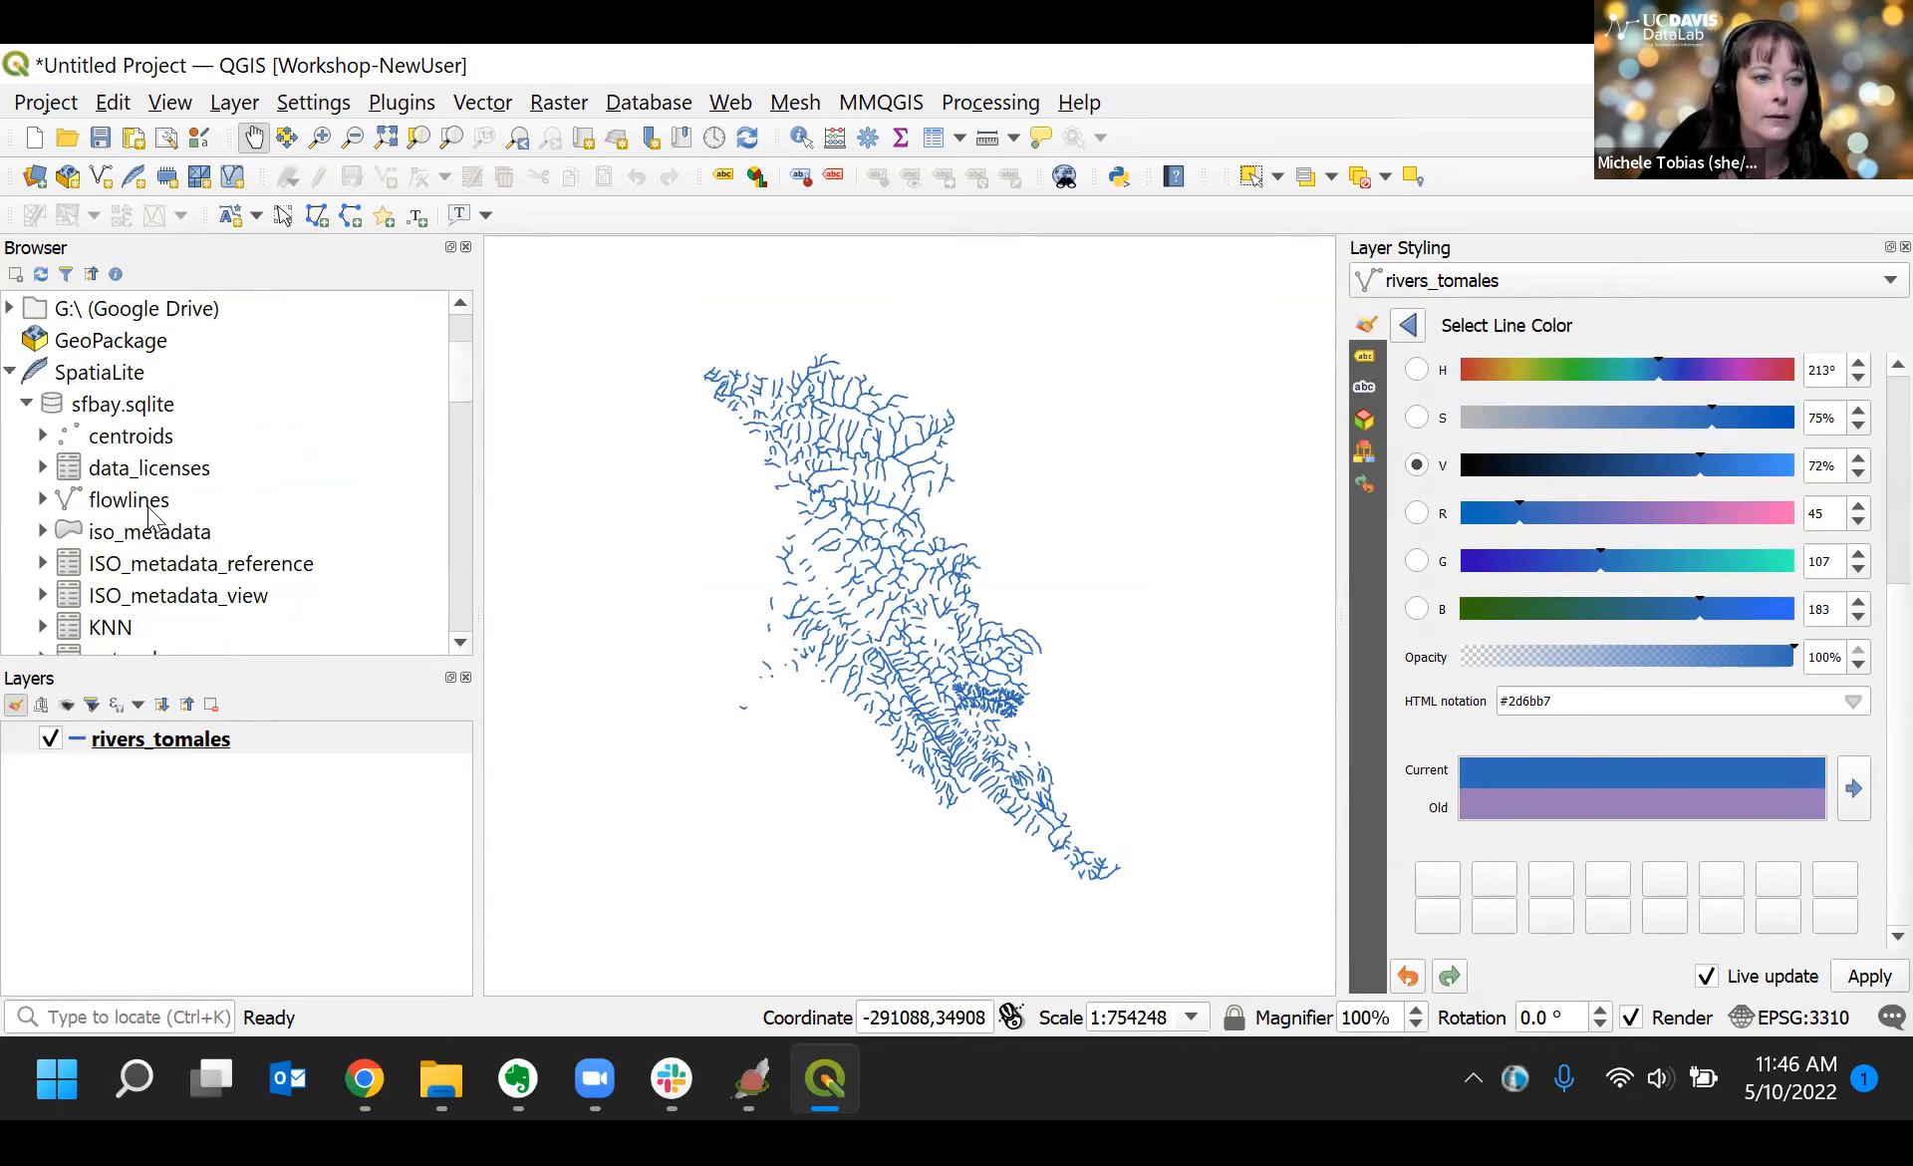
{"action": "left_click_drag", "start_coordinate": [466, 369], "coordinate": [451, 552]}
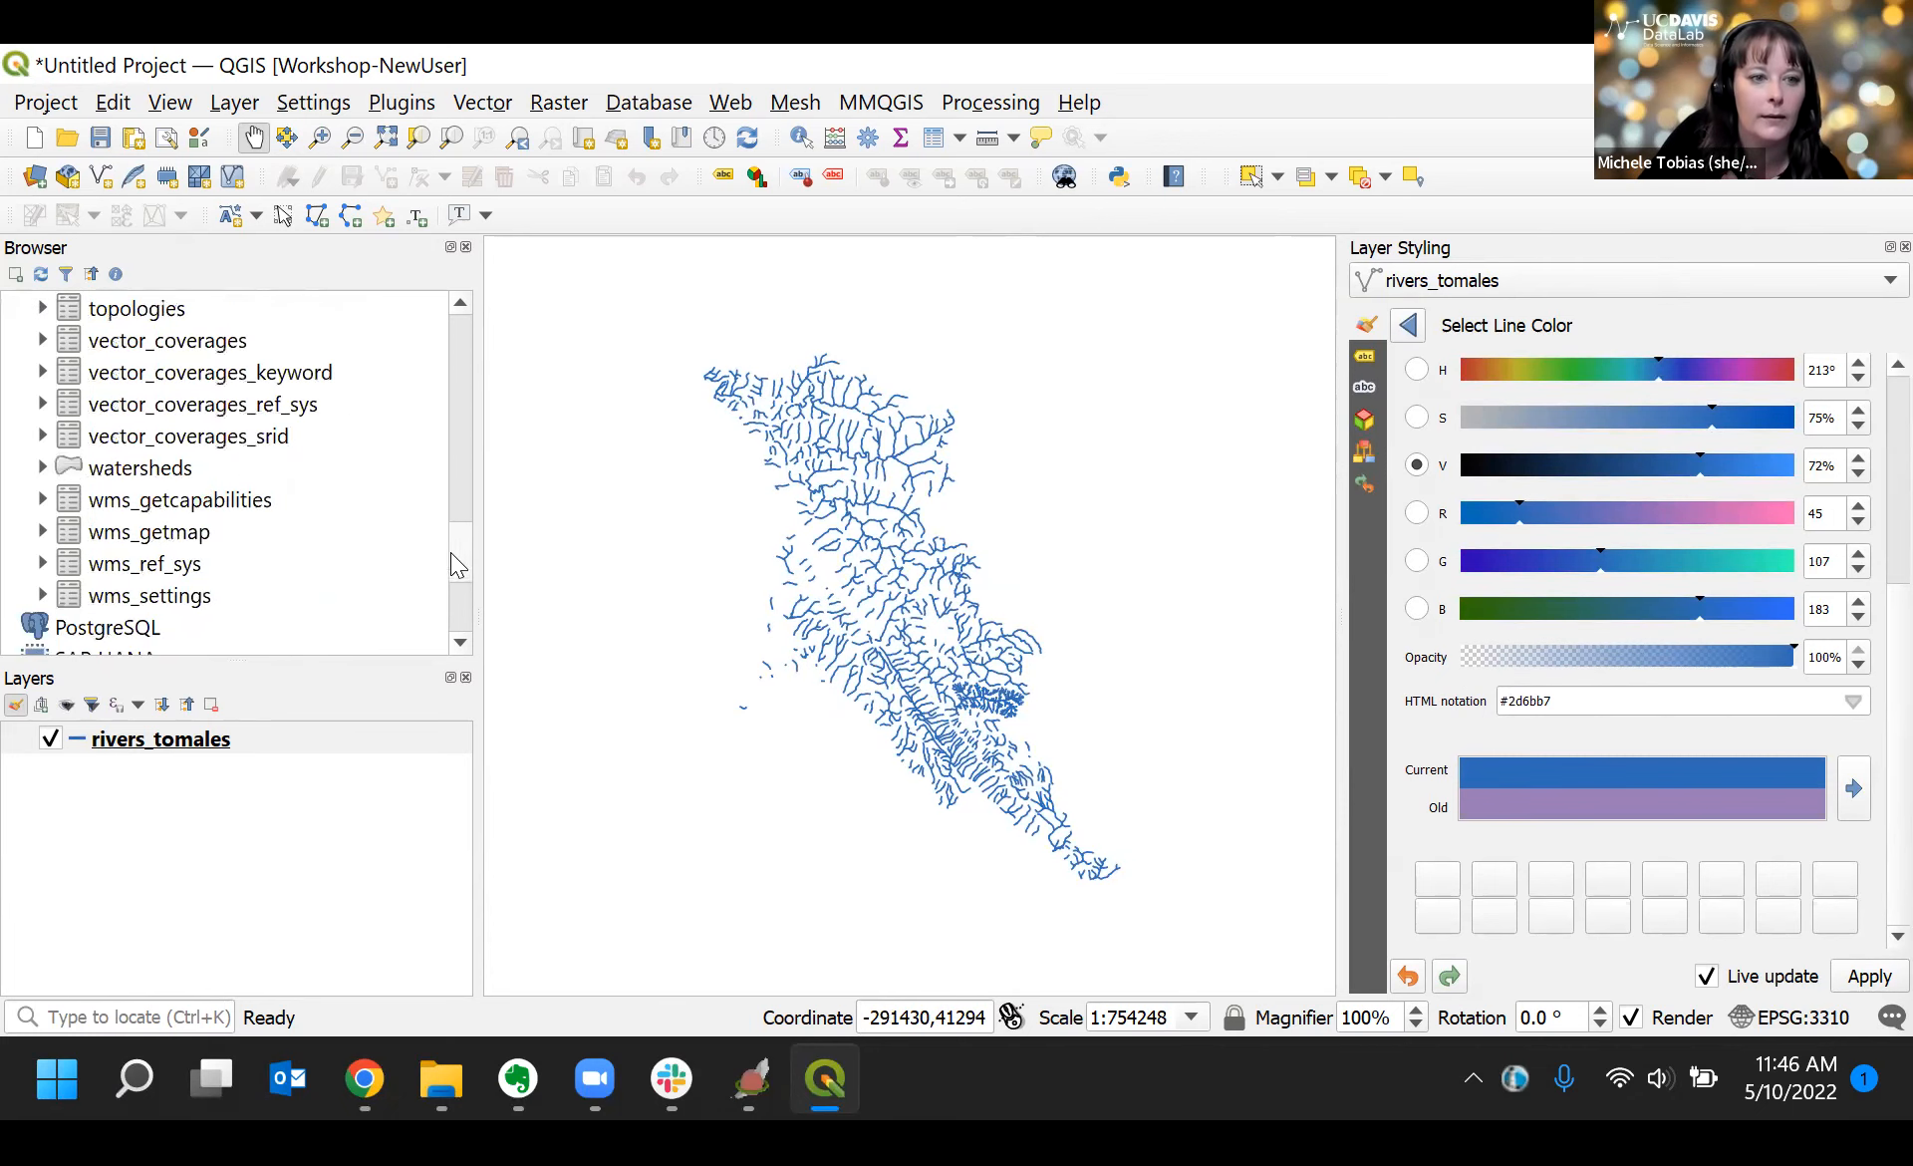
{"action": "double_click", "coordinate": [124, 467]}
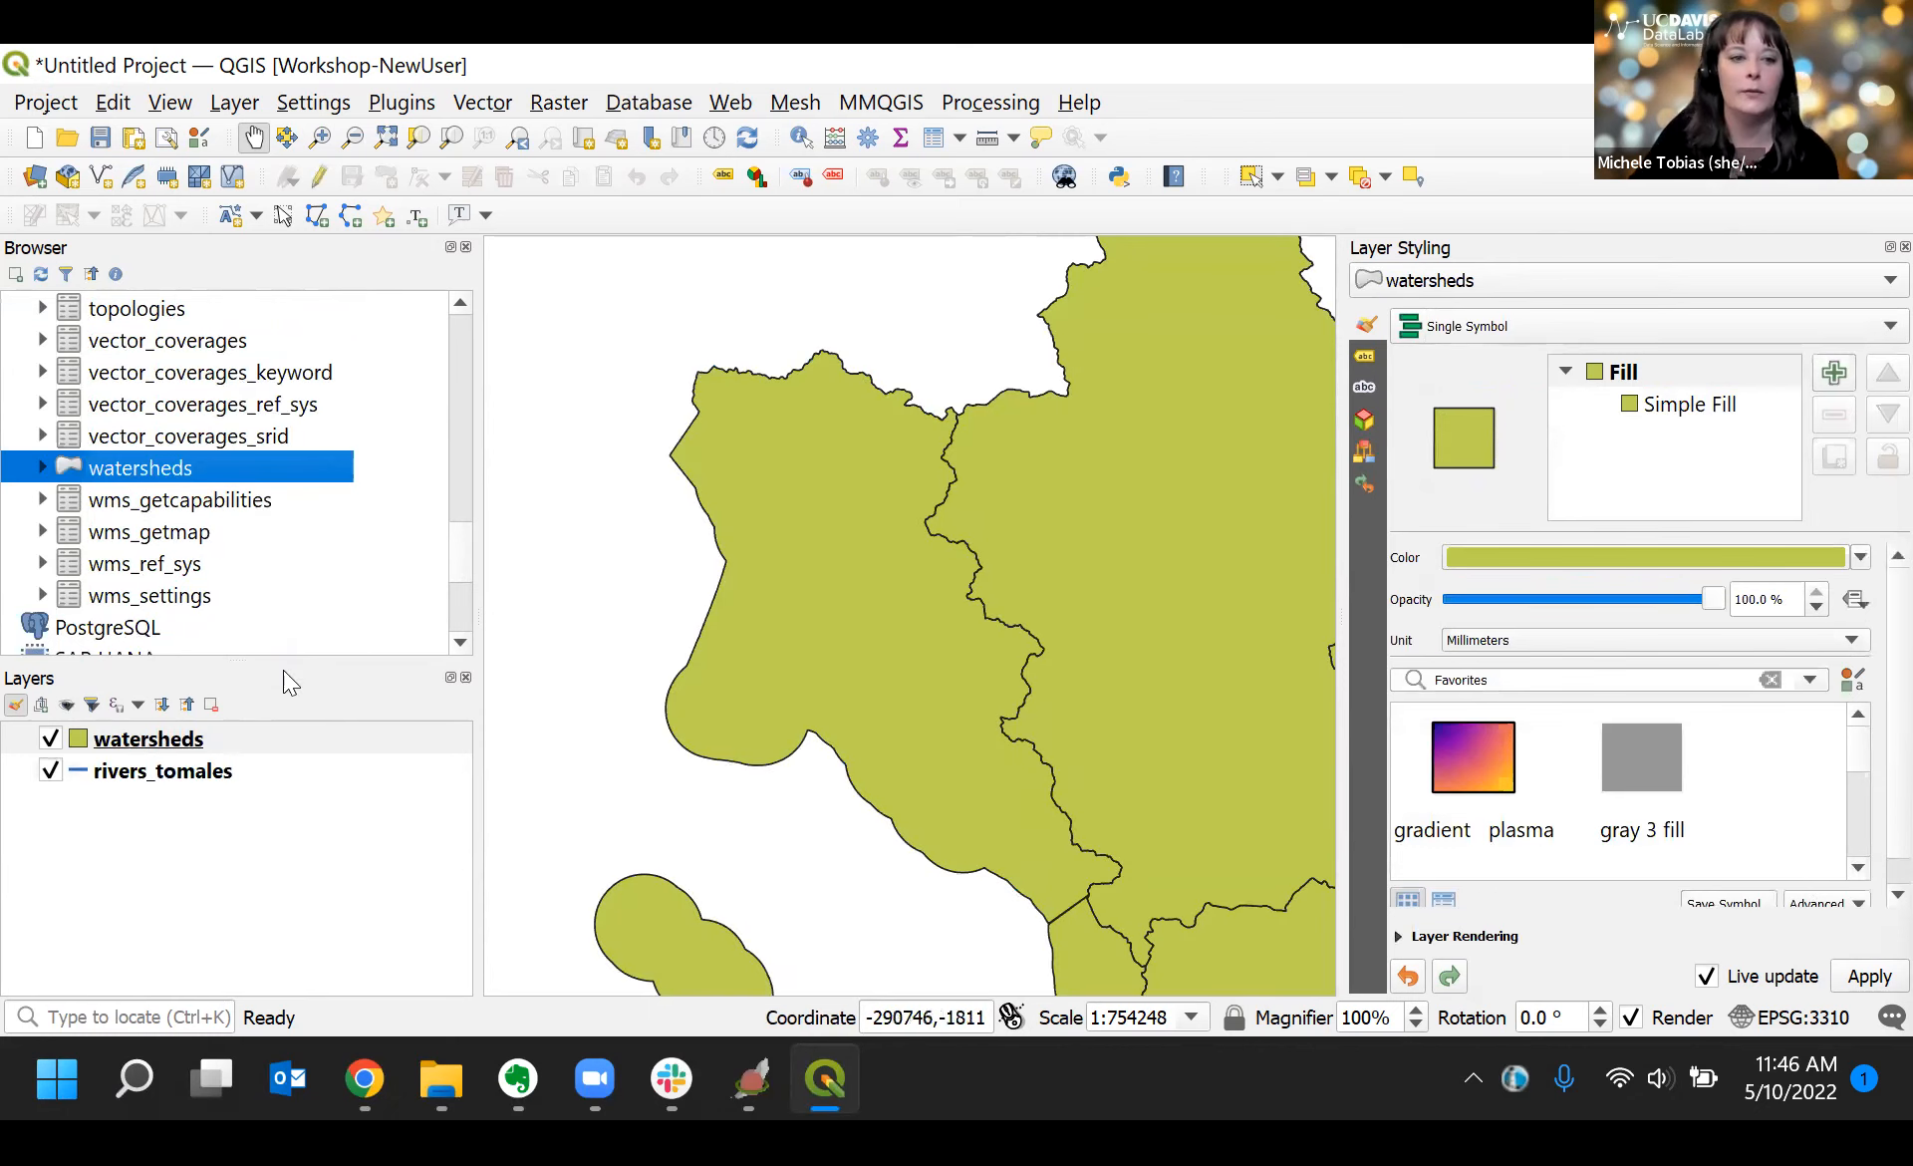
{"action": "left_click", "coordinate": [184, 747]}
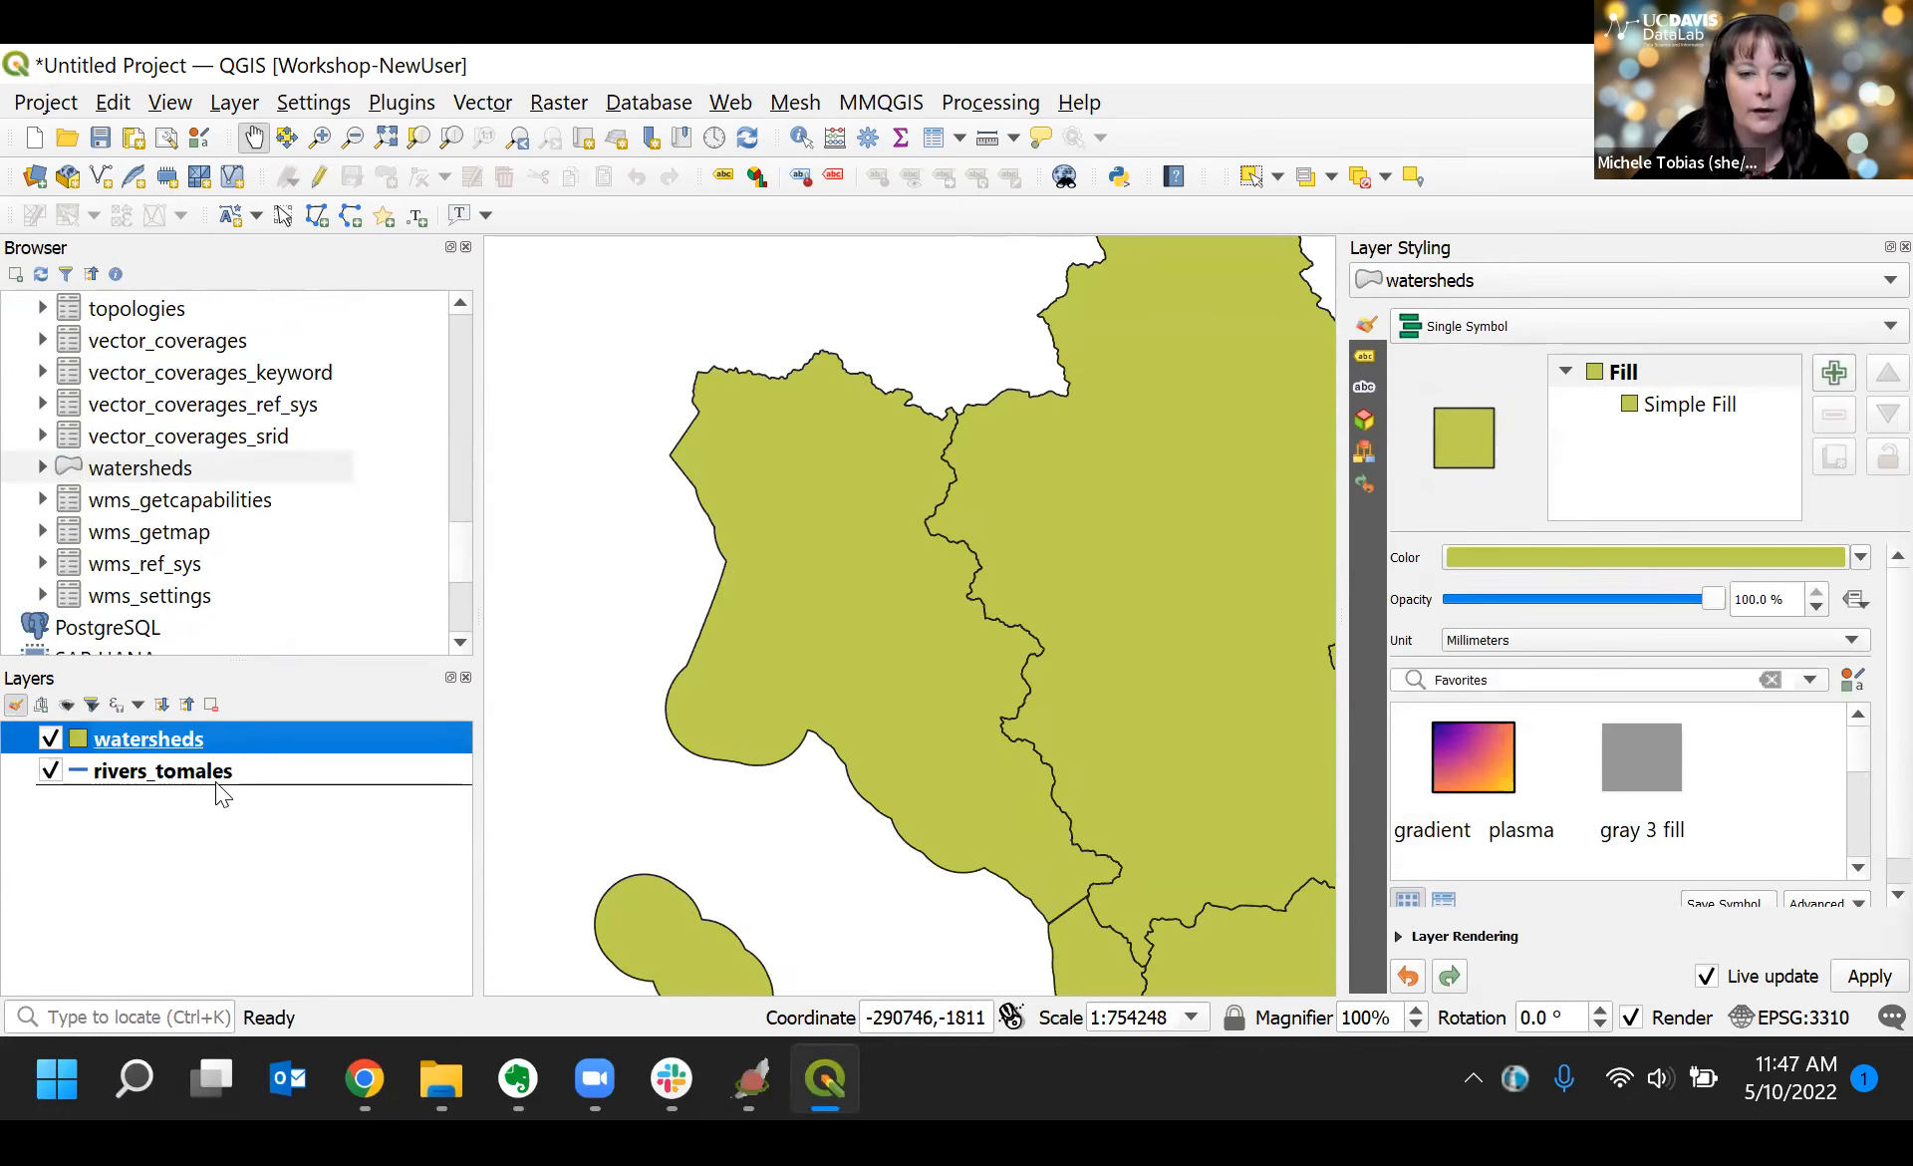
{"action": "left_click_drag", "start_coordinate": [218, 783], "coordinate": [199, 730]}
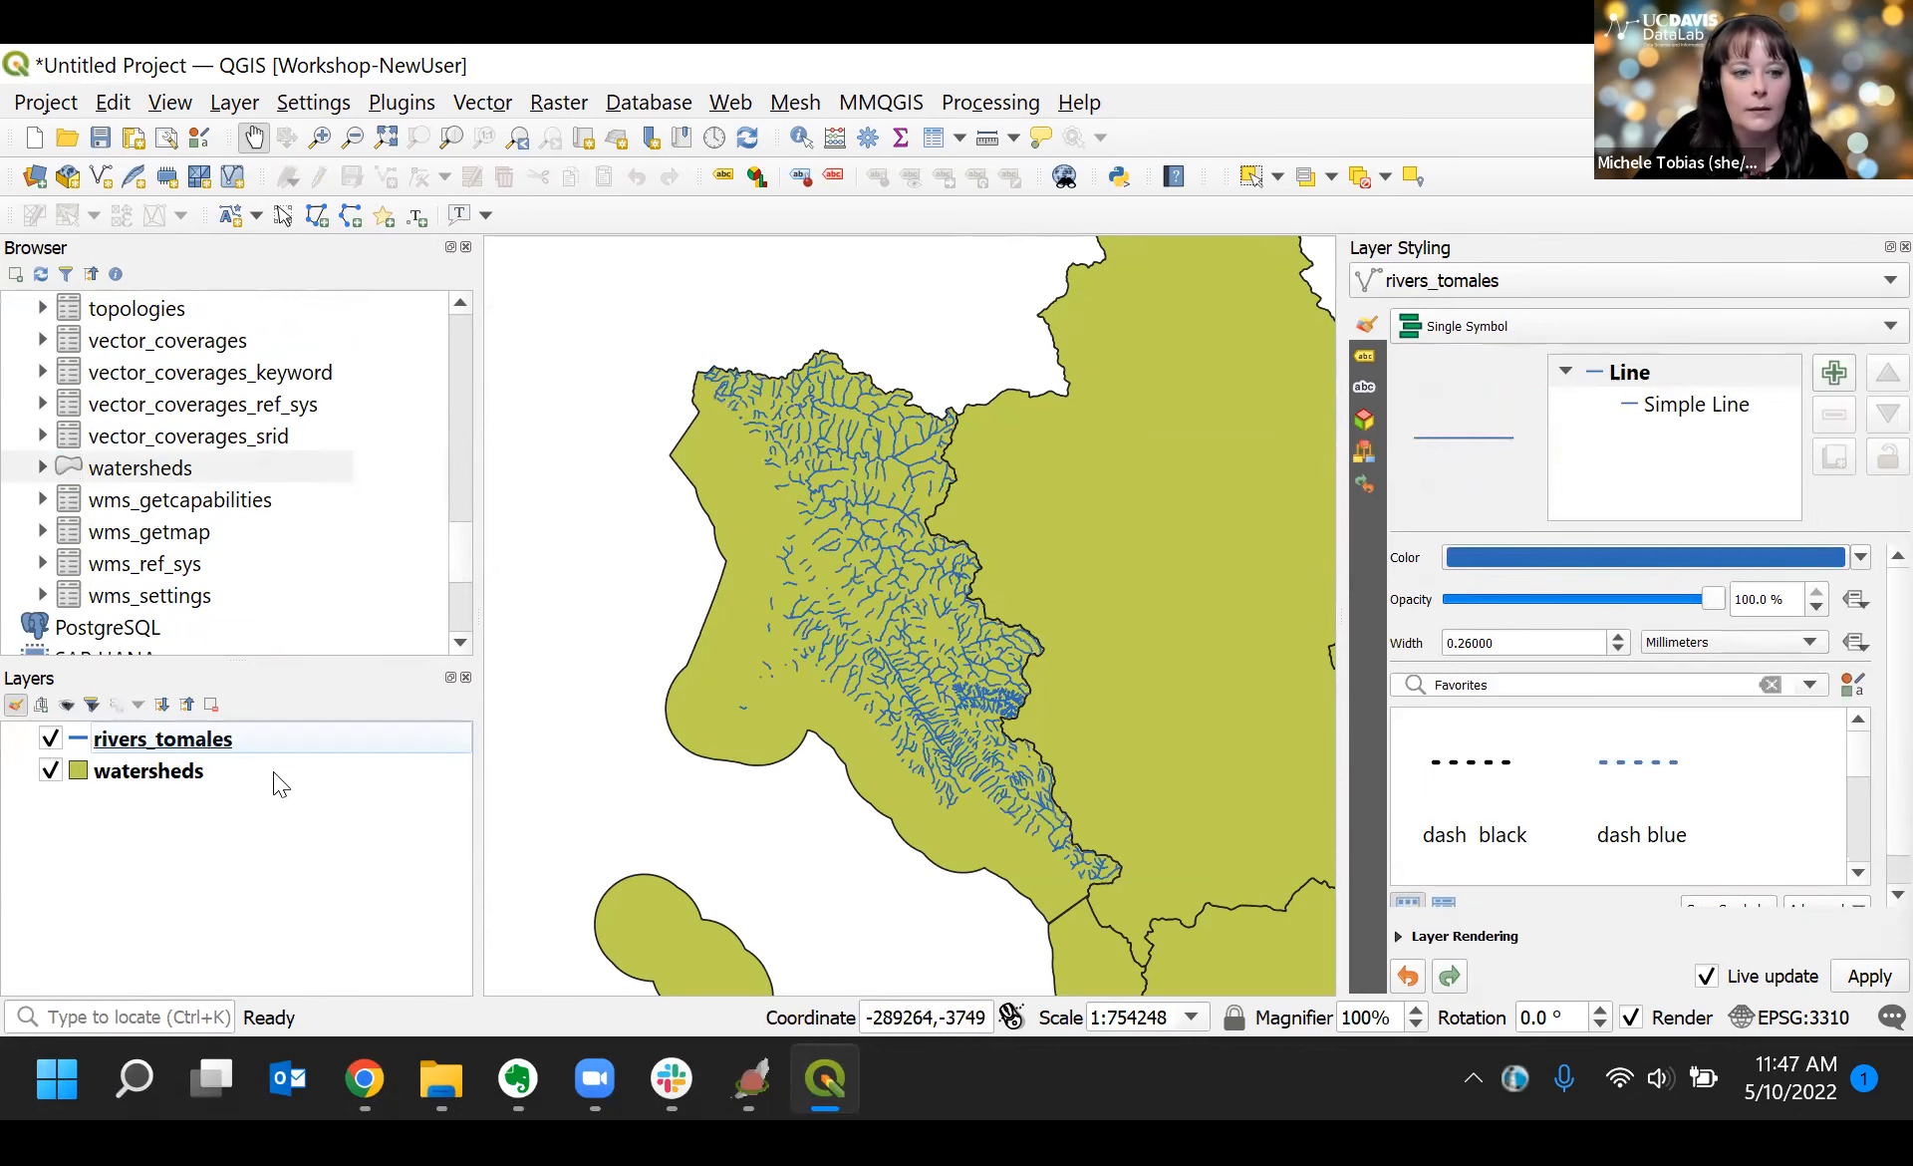
Step: Set the watersheds simple fill color to white, with 100% value and 0% saturation
{"action": "left_click", "coordinate": [180, 777]}
{"action": "right_click", "coordinate": [180, 780]}
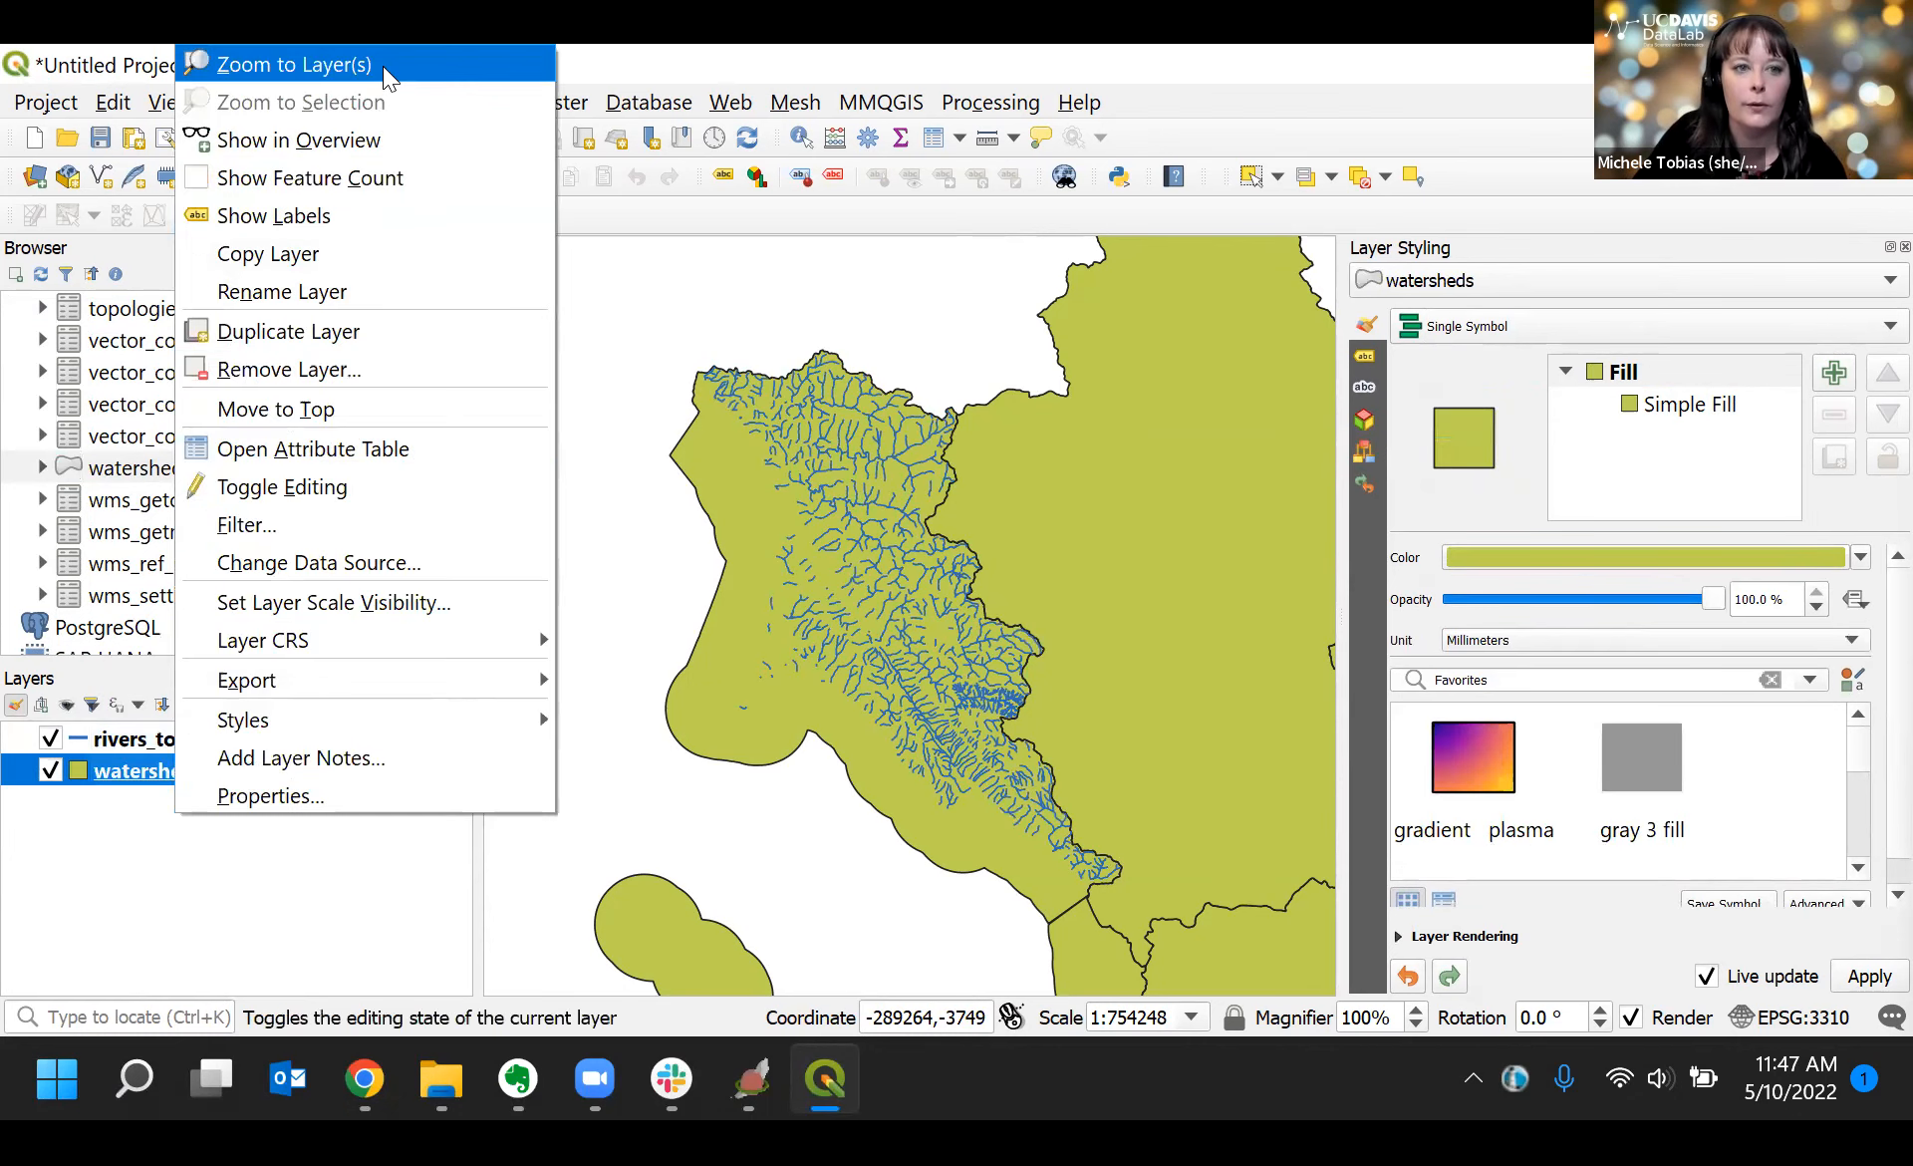
{"action": "left_click", "coordinate": [385, 68]}
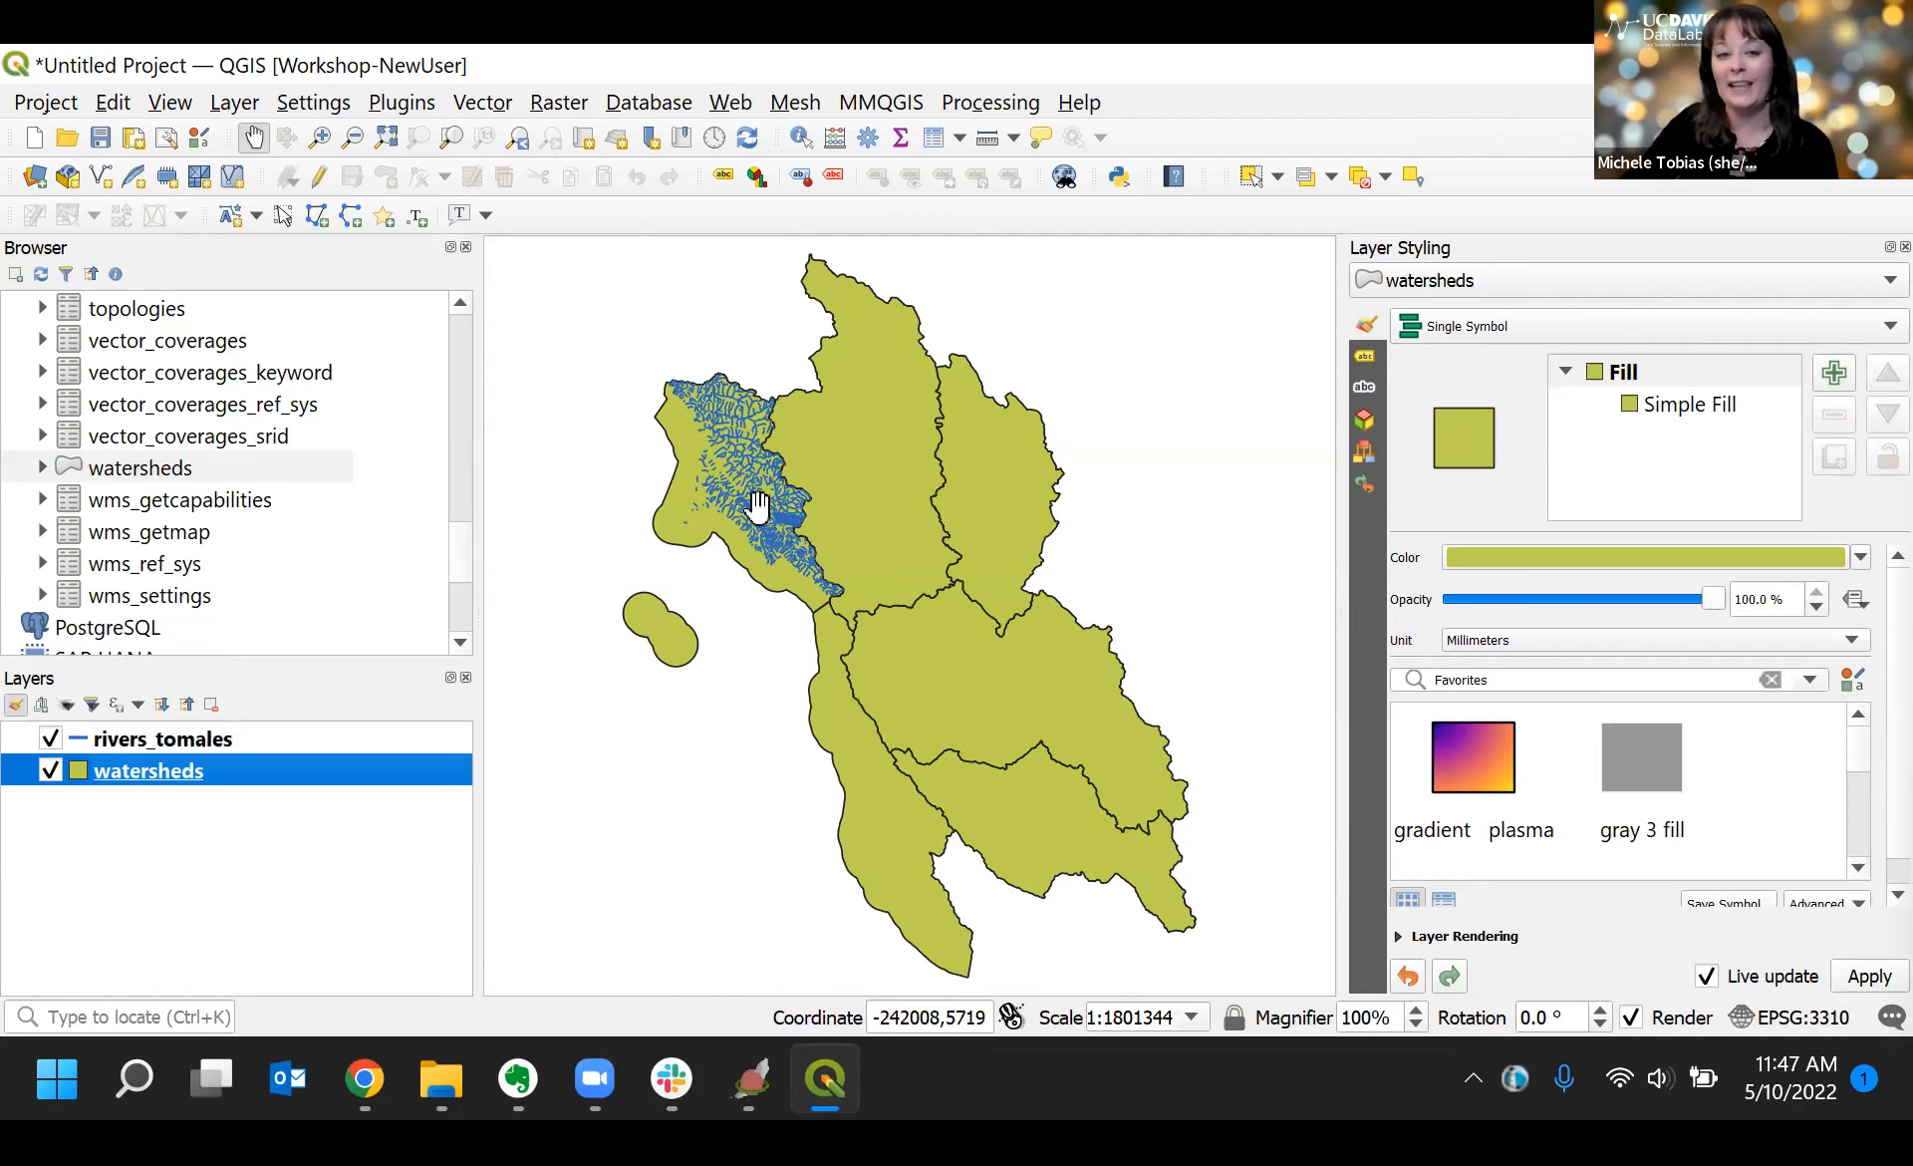
{"action": "left_click", "coordinate": [1682, 418]}
{"action": "left_click", "coordinate": [1642, 604]}
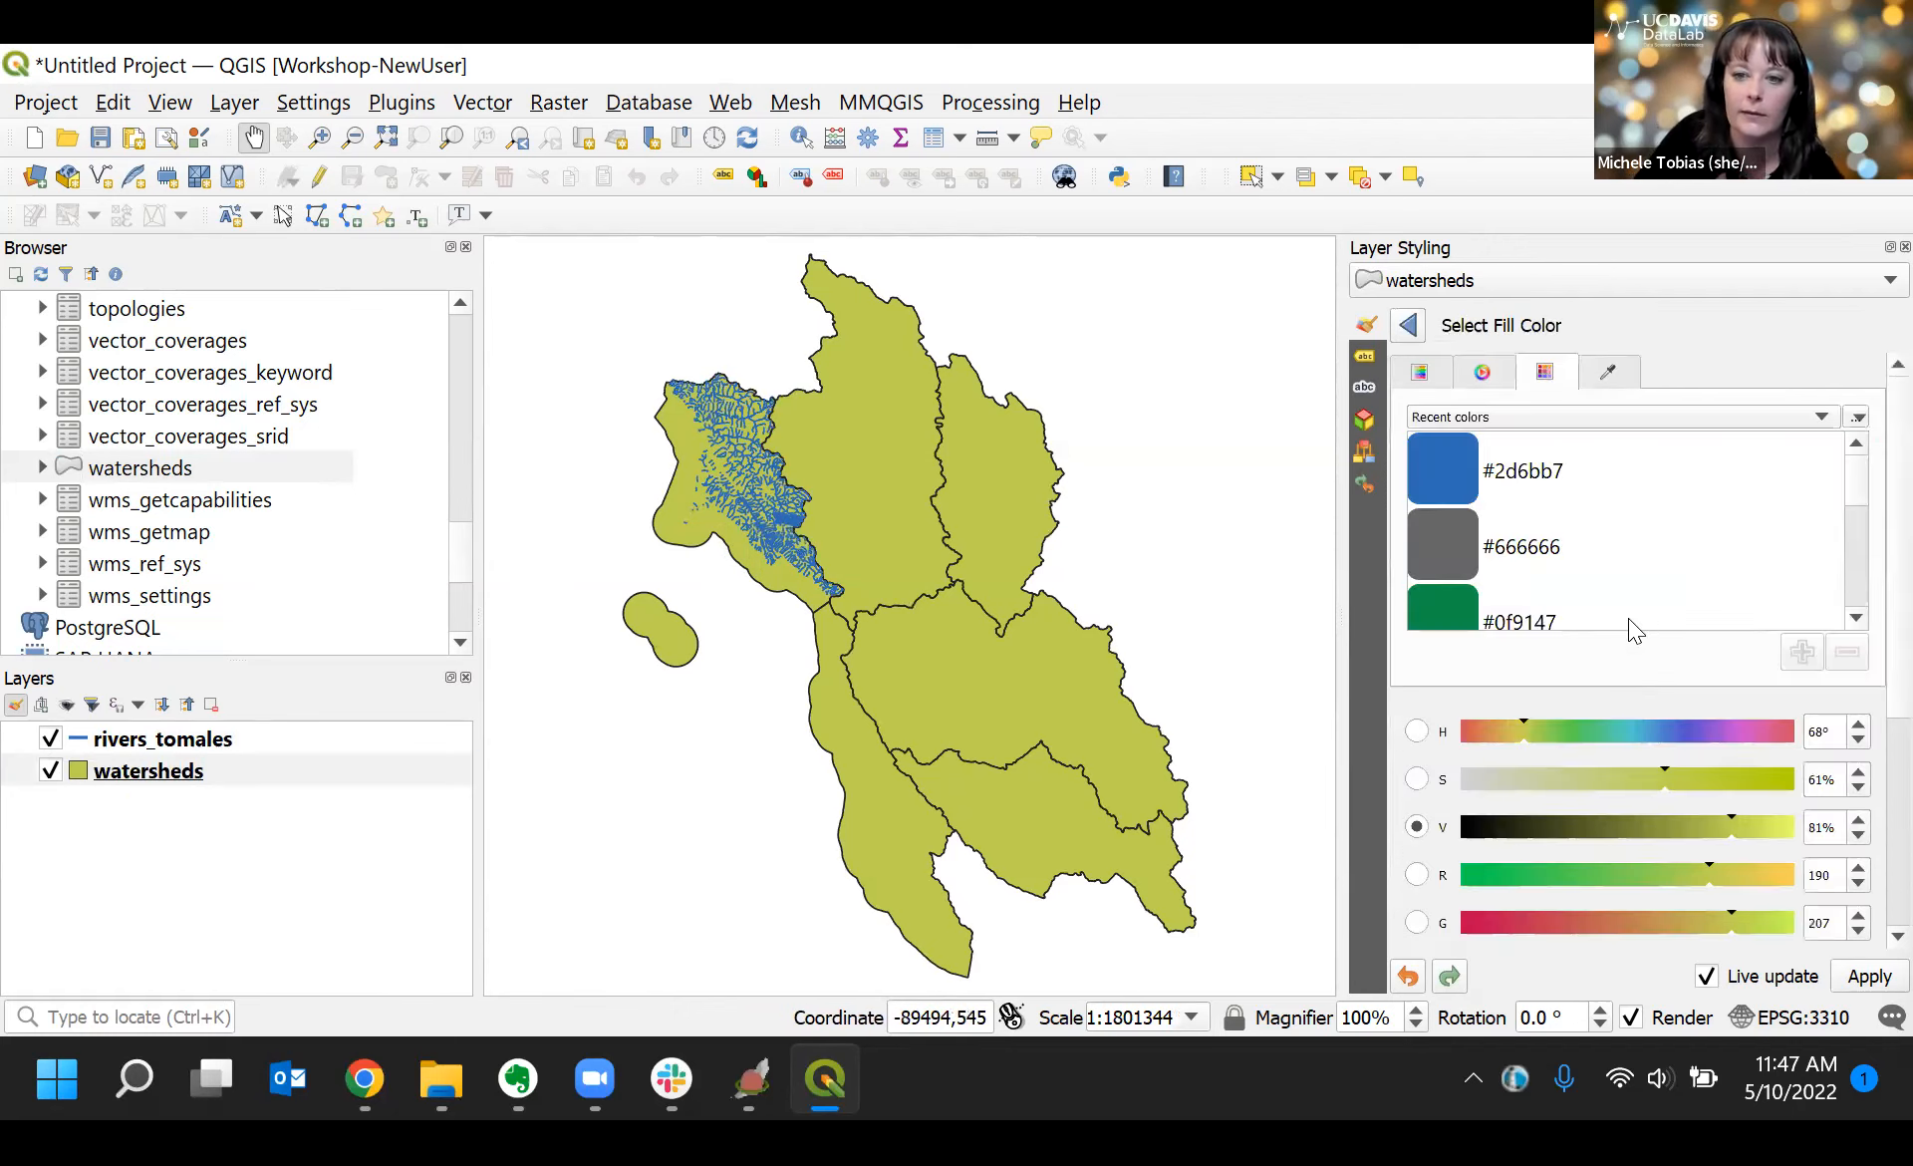
{"action": "scroll", "coordinate": [1512, 570], "scroll_direction": "down", "scroll_amount": 5}
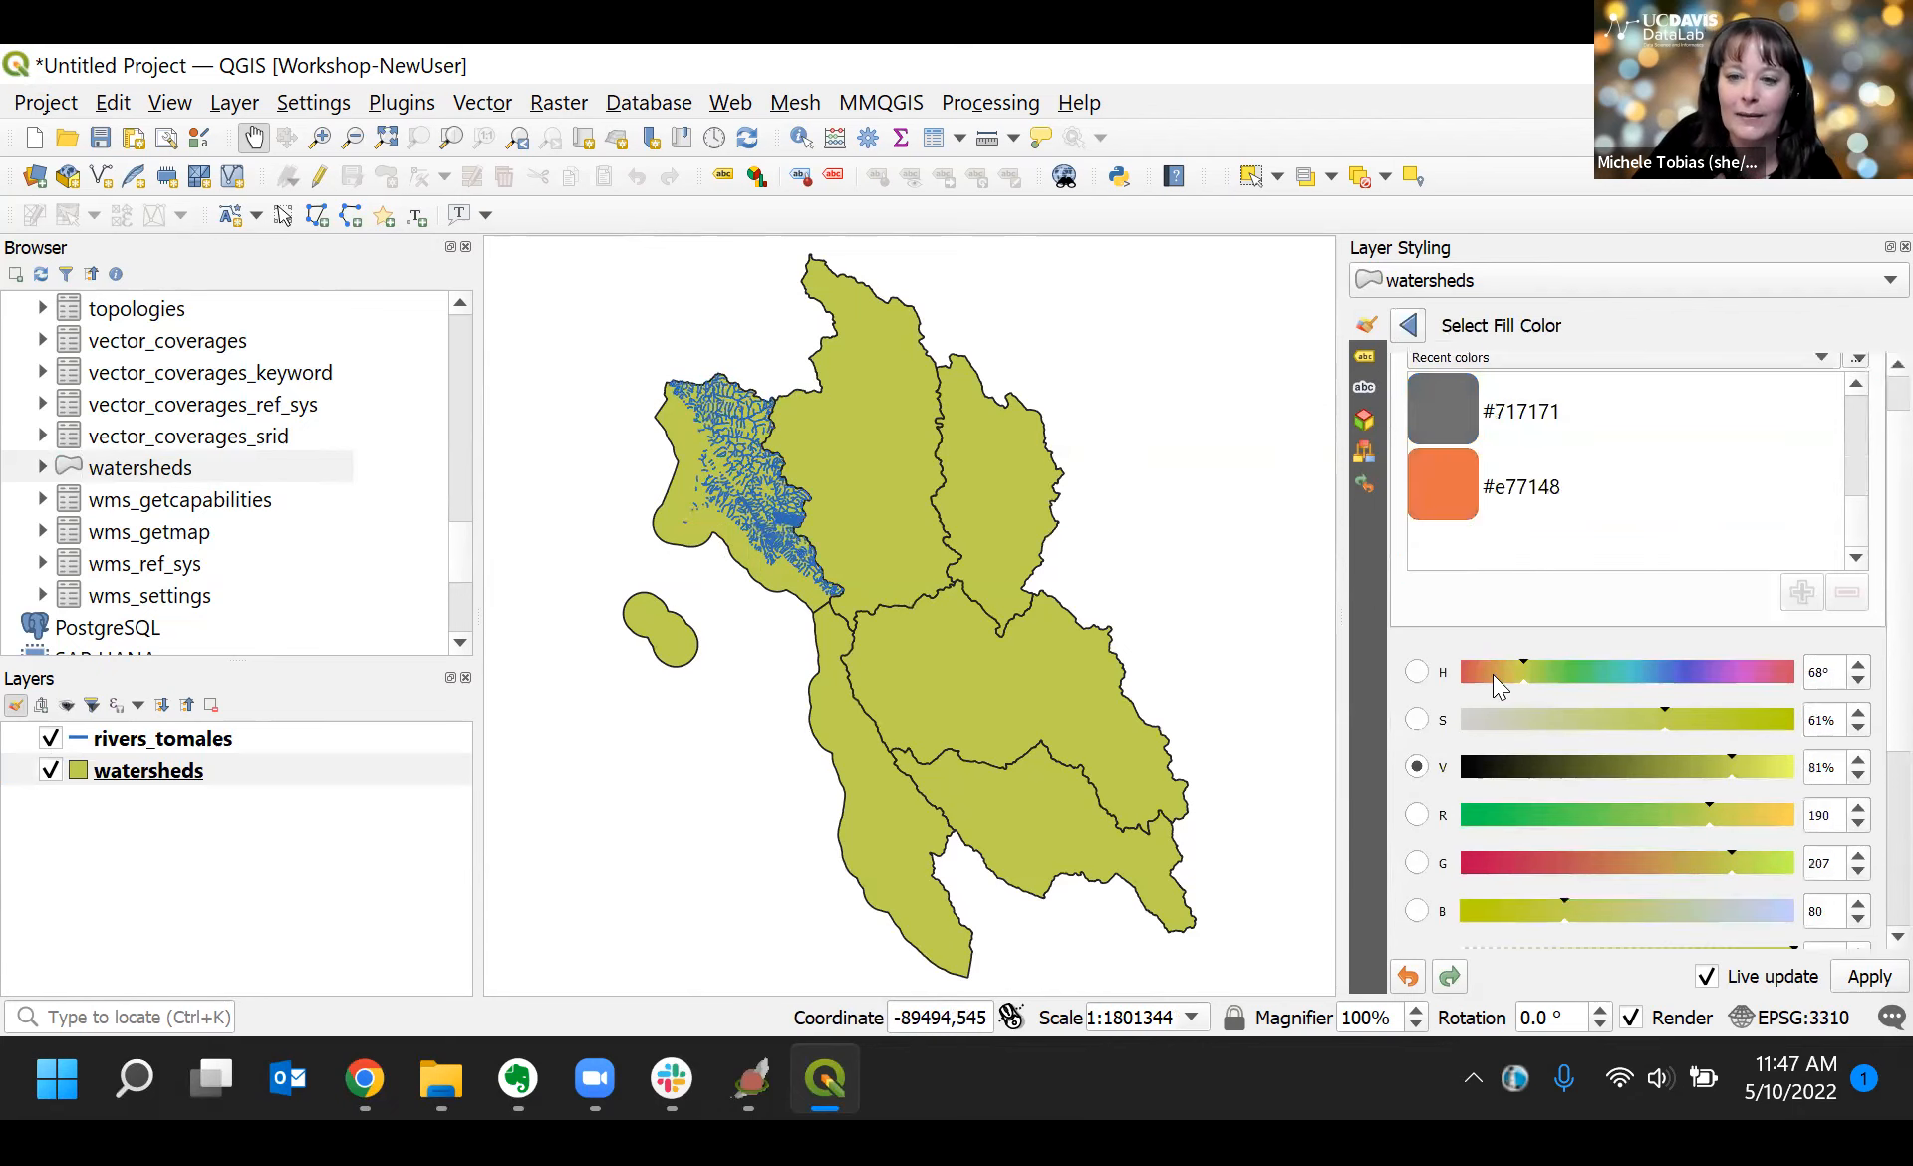
{"action": "left_click_drag", "start_coordinate": [1728, 779], "coordinate": [1813, 779]}
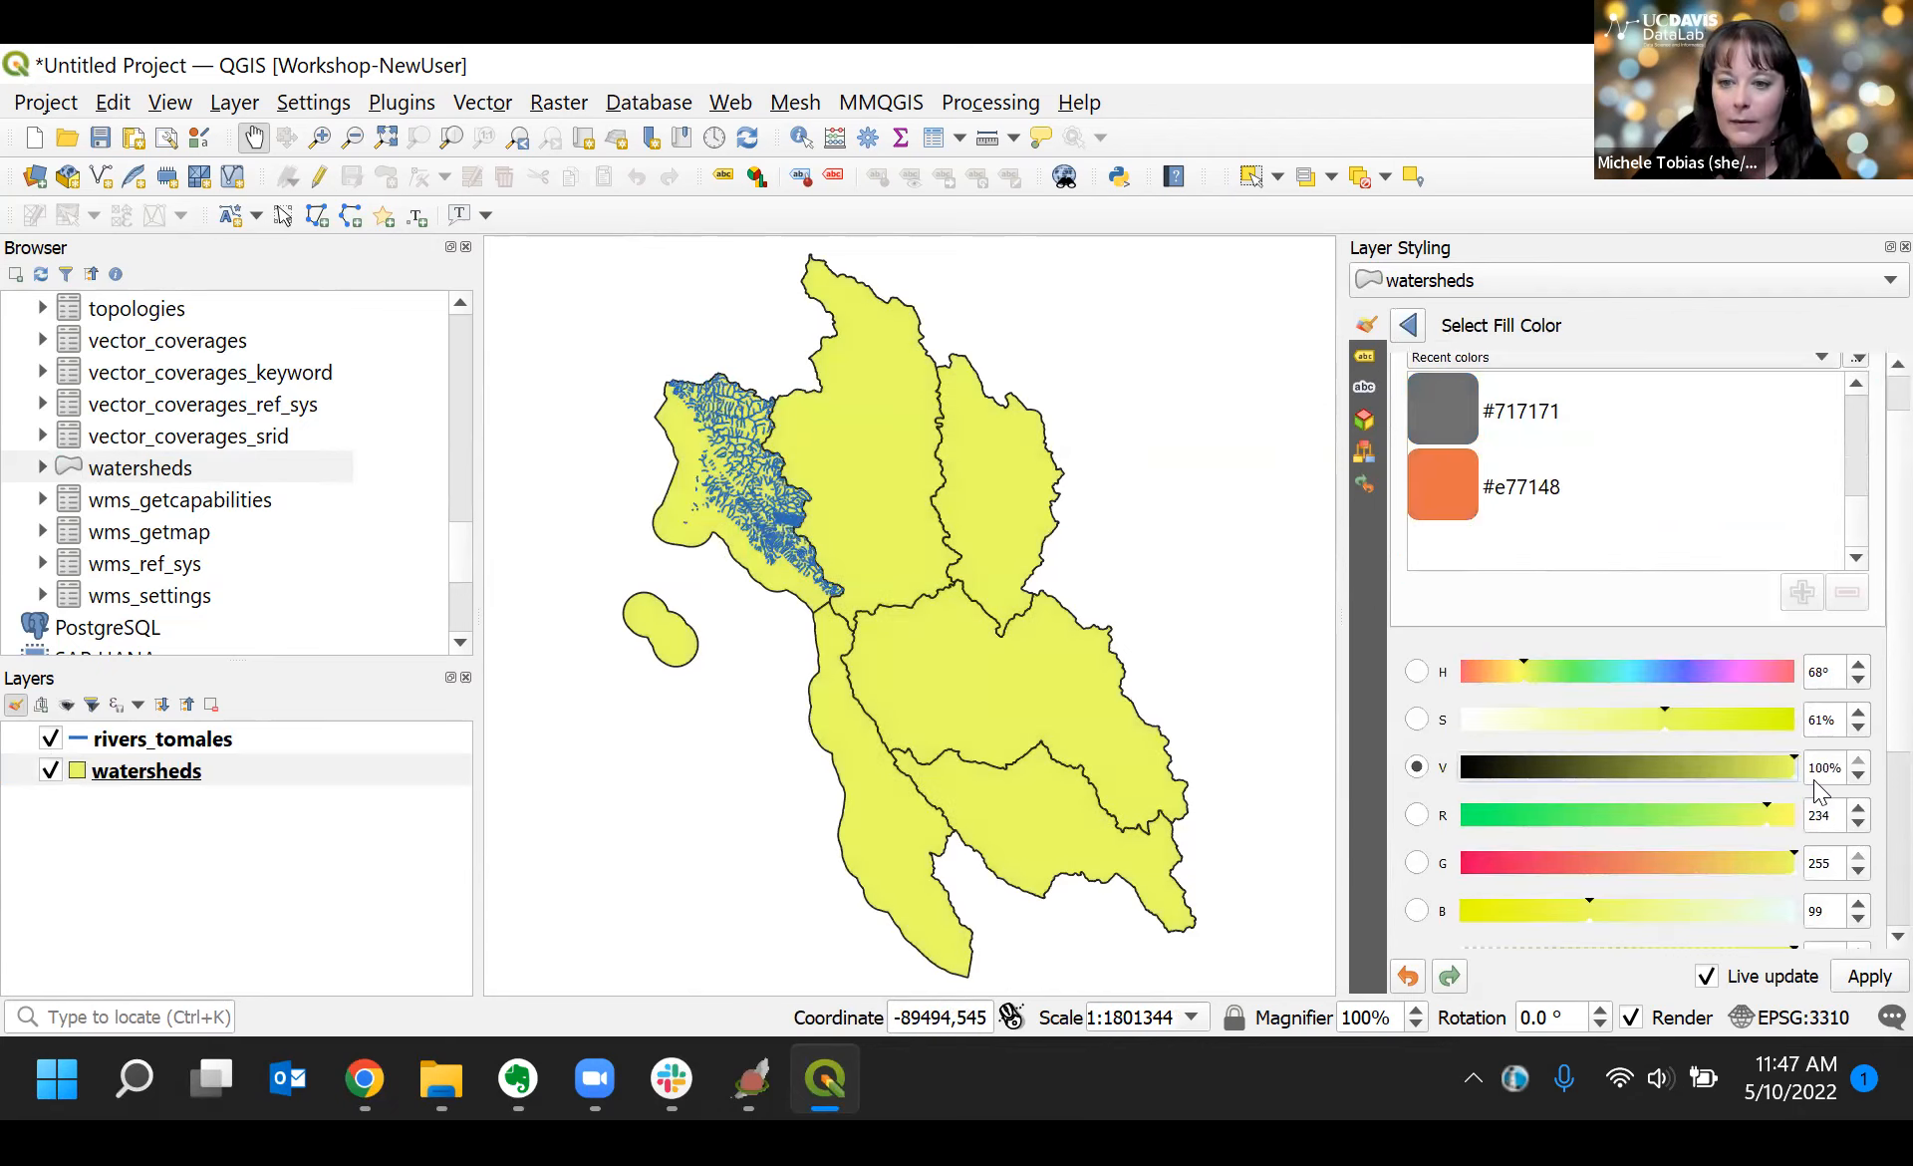
{"action": "left_click_drag", "start_coordinate": [1662, 729], "coordinate": [1461, 738]}
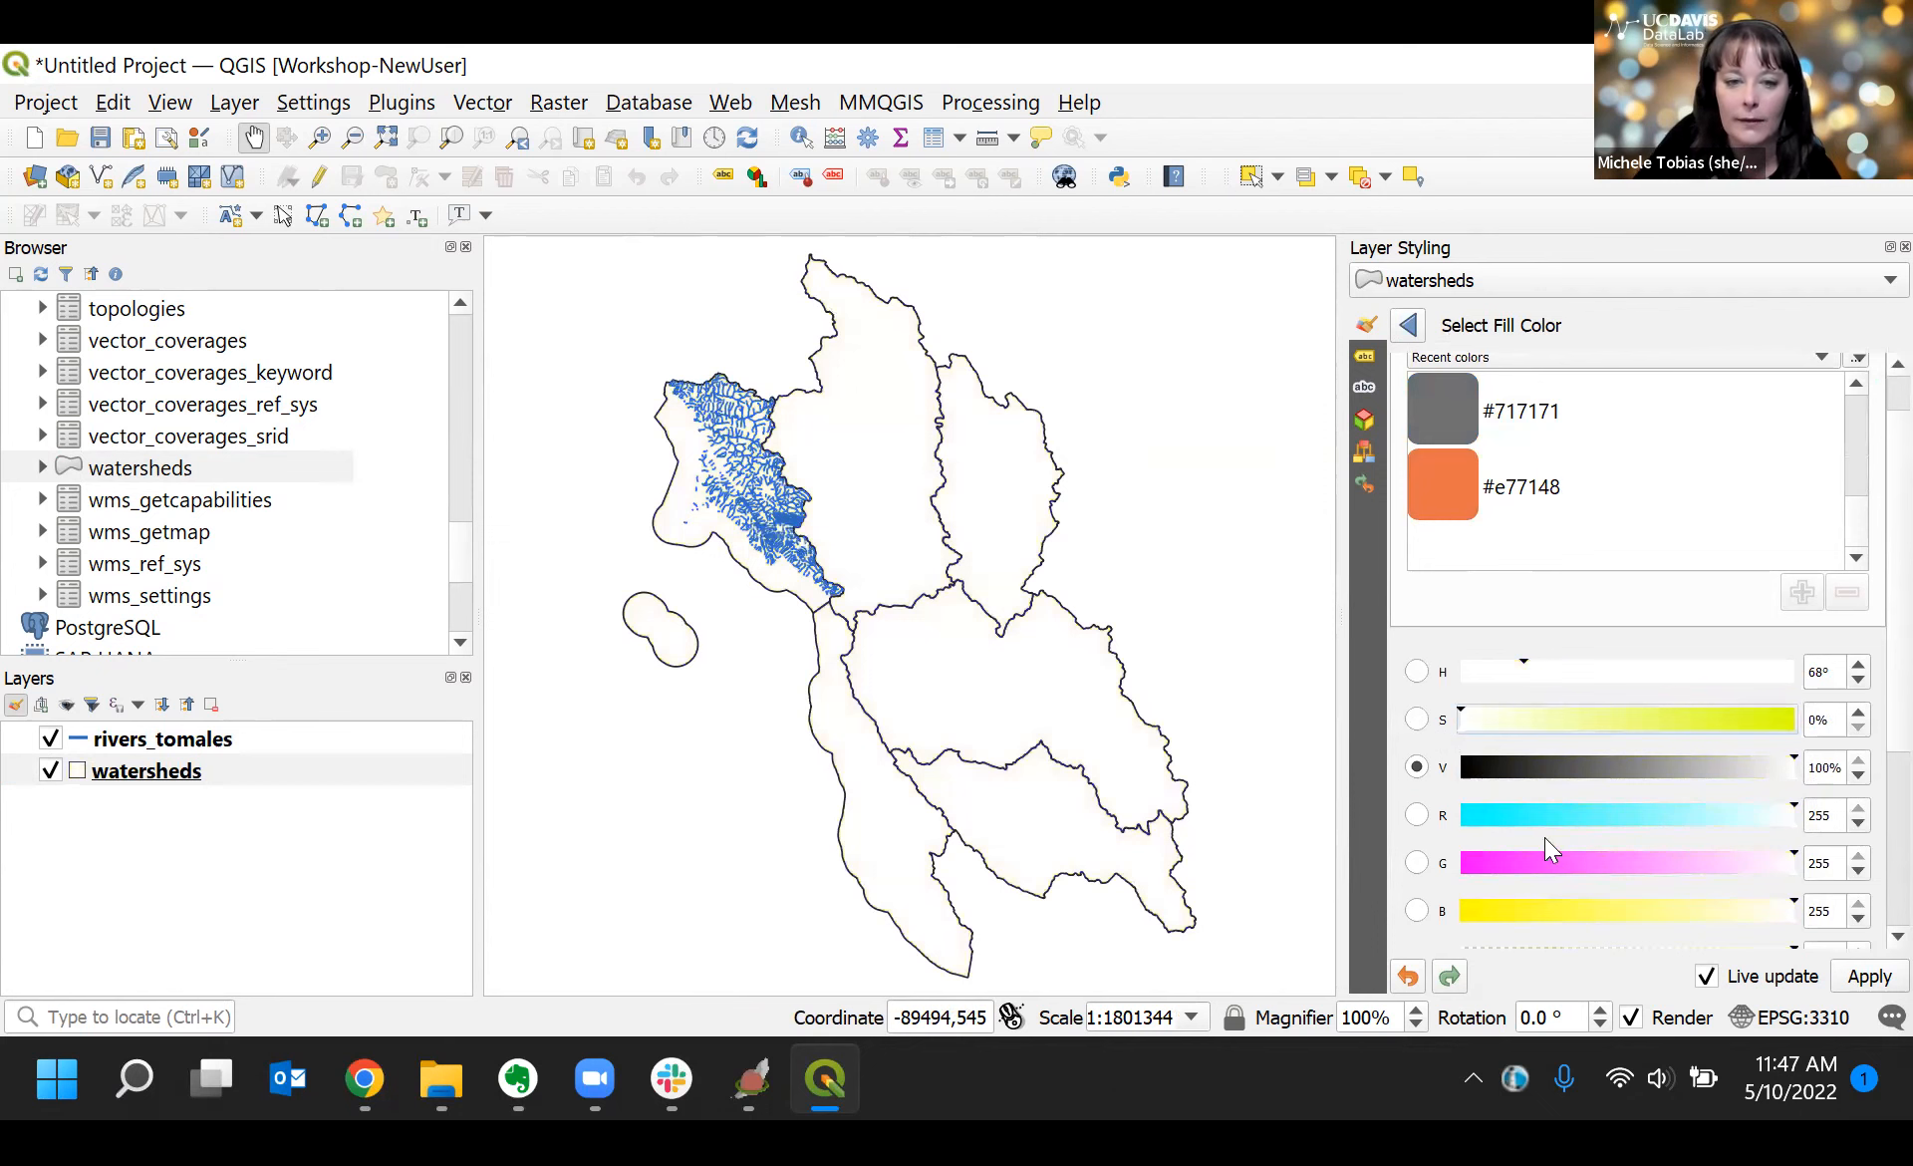
{"action": "left_click", "coordinate": [1408, 327]}
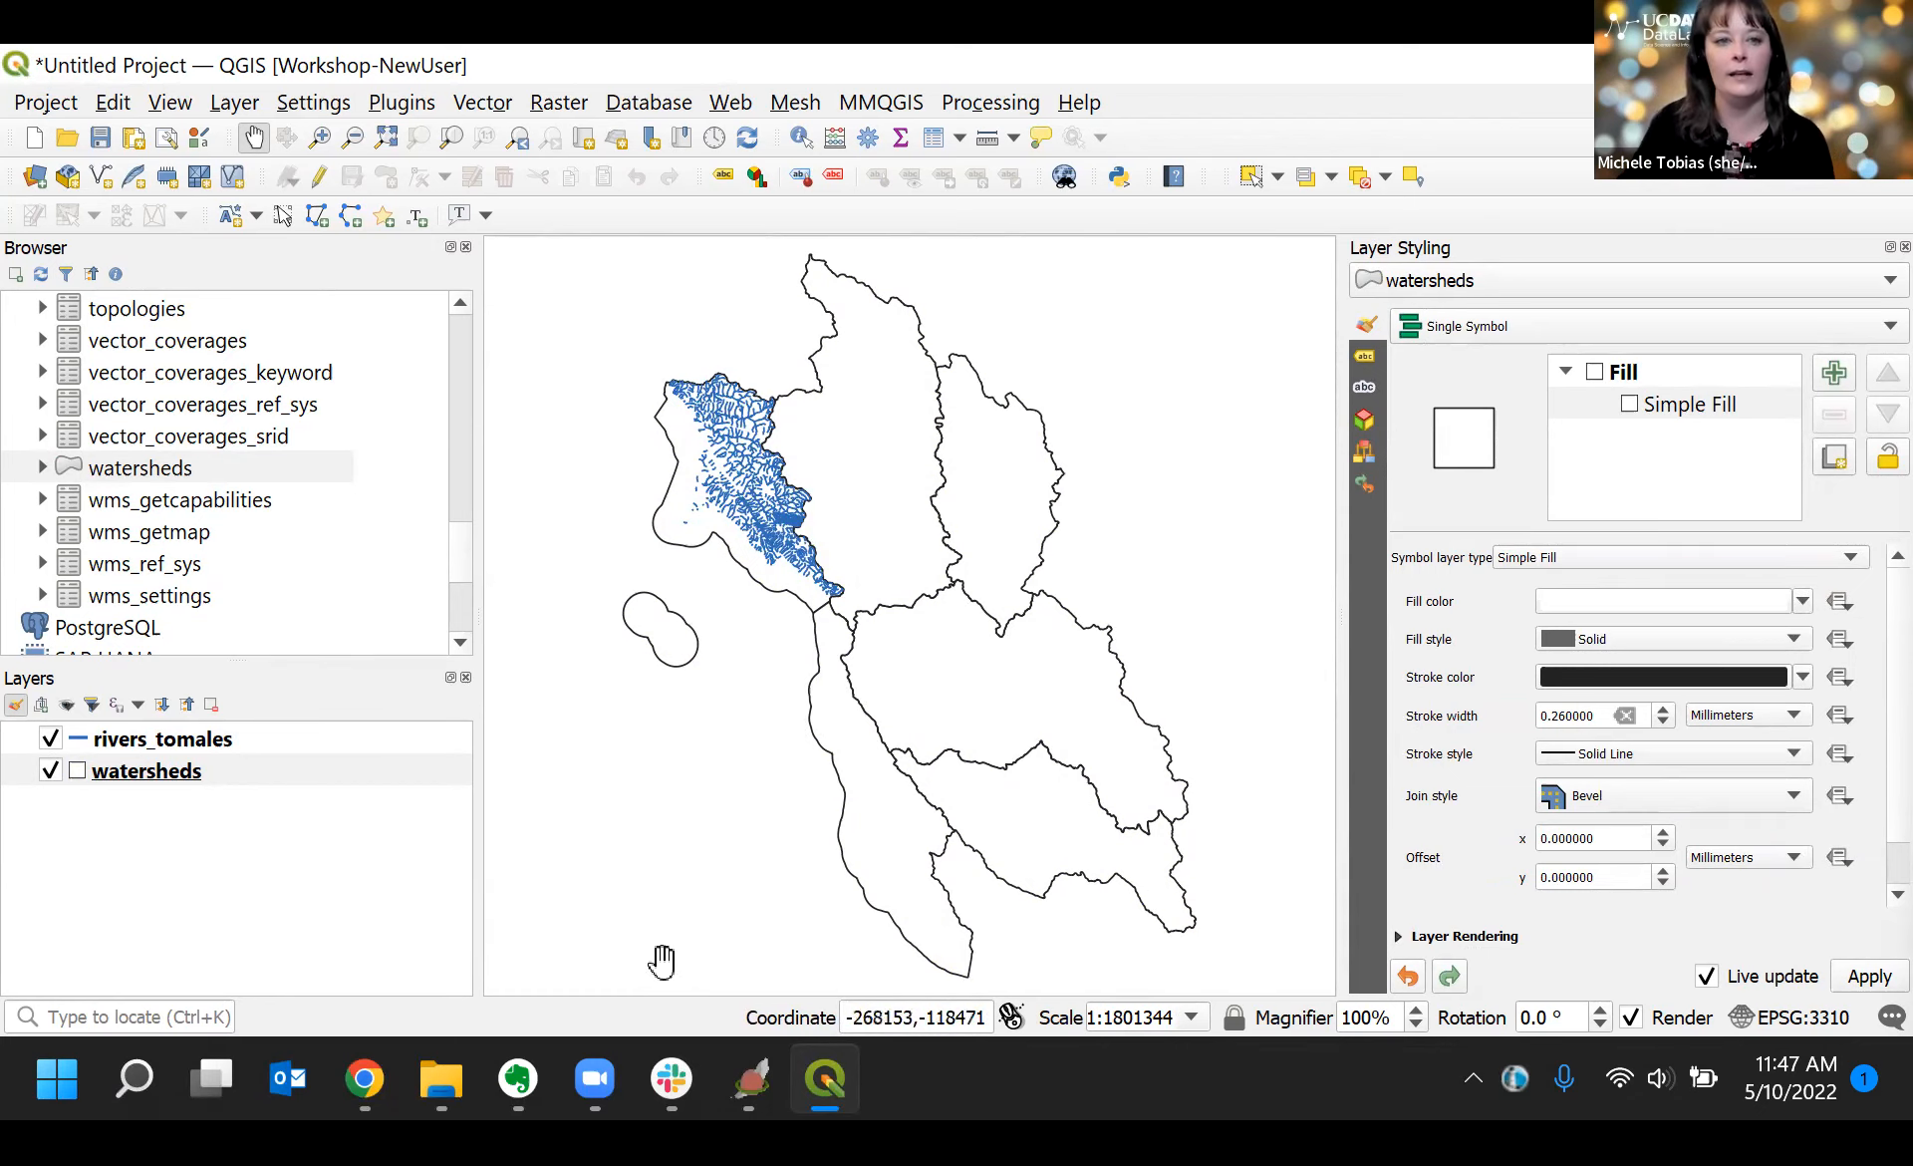
{"action": "left_click", "coordinate": [730, 104]}
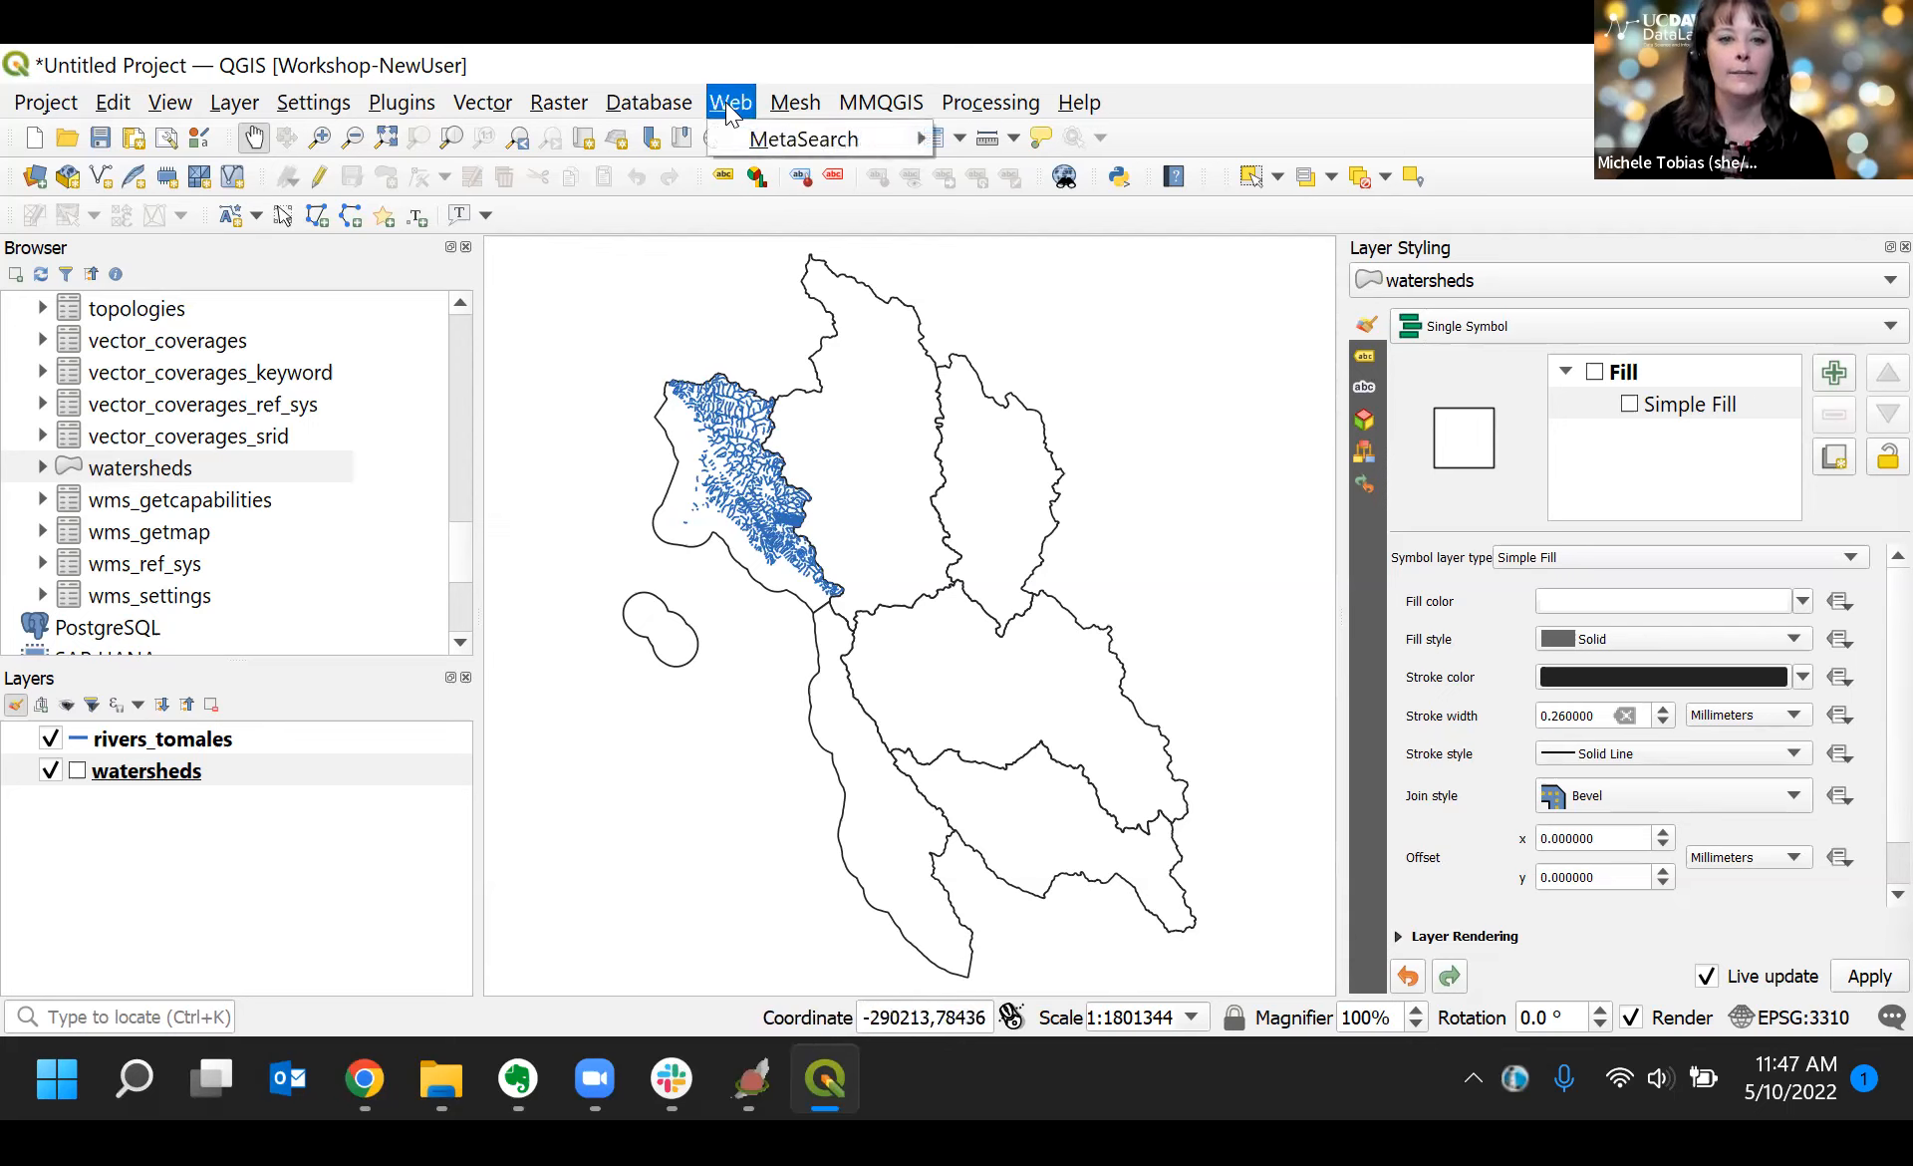
{"action": "mouse_move", "coordinate": [559, 103]}
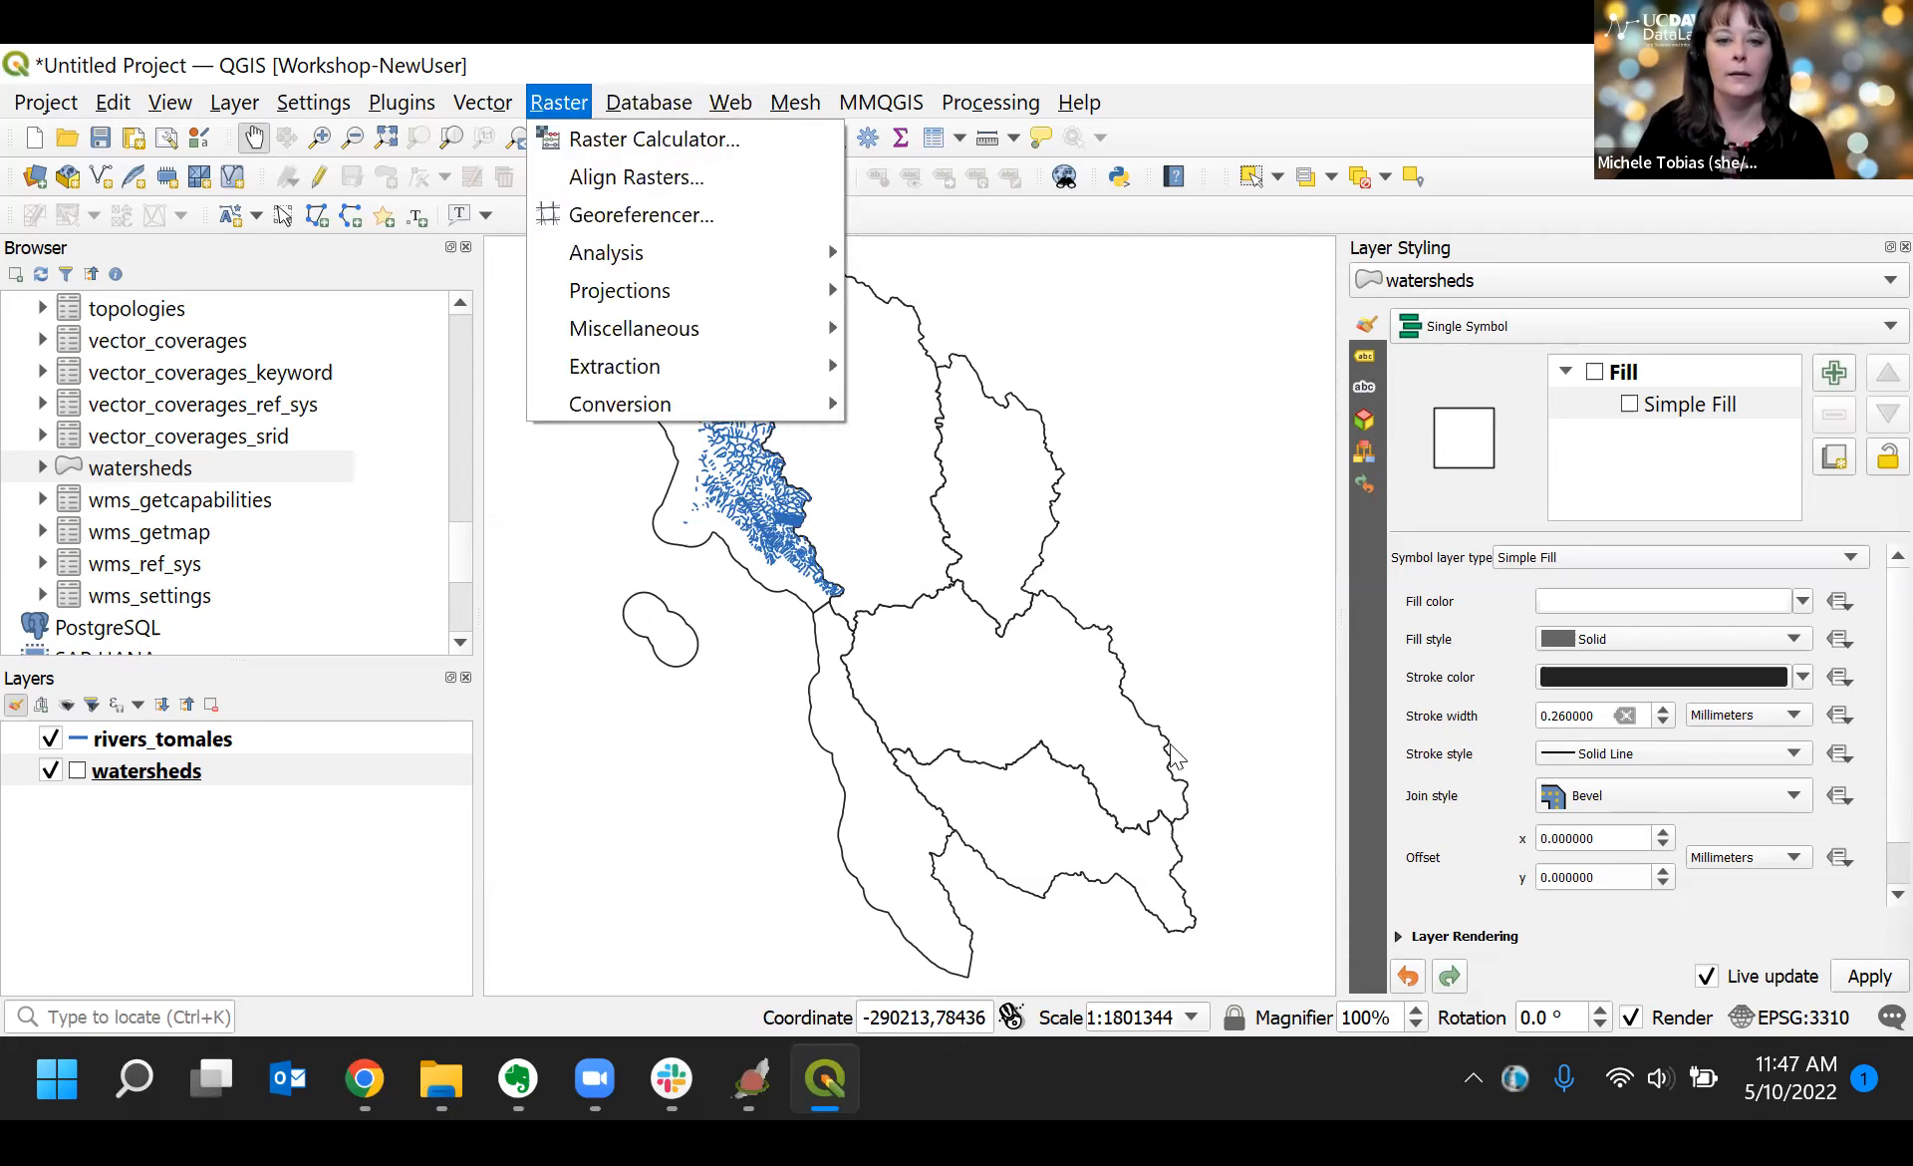
{"action": "left_click", "coordinate": [1223, 689]}
{"action": "left_click_drag", "start_coordinate": [745, 612], "coordinate": [1084, 696]}
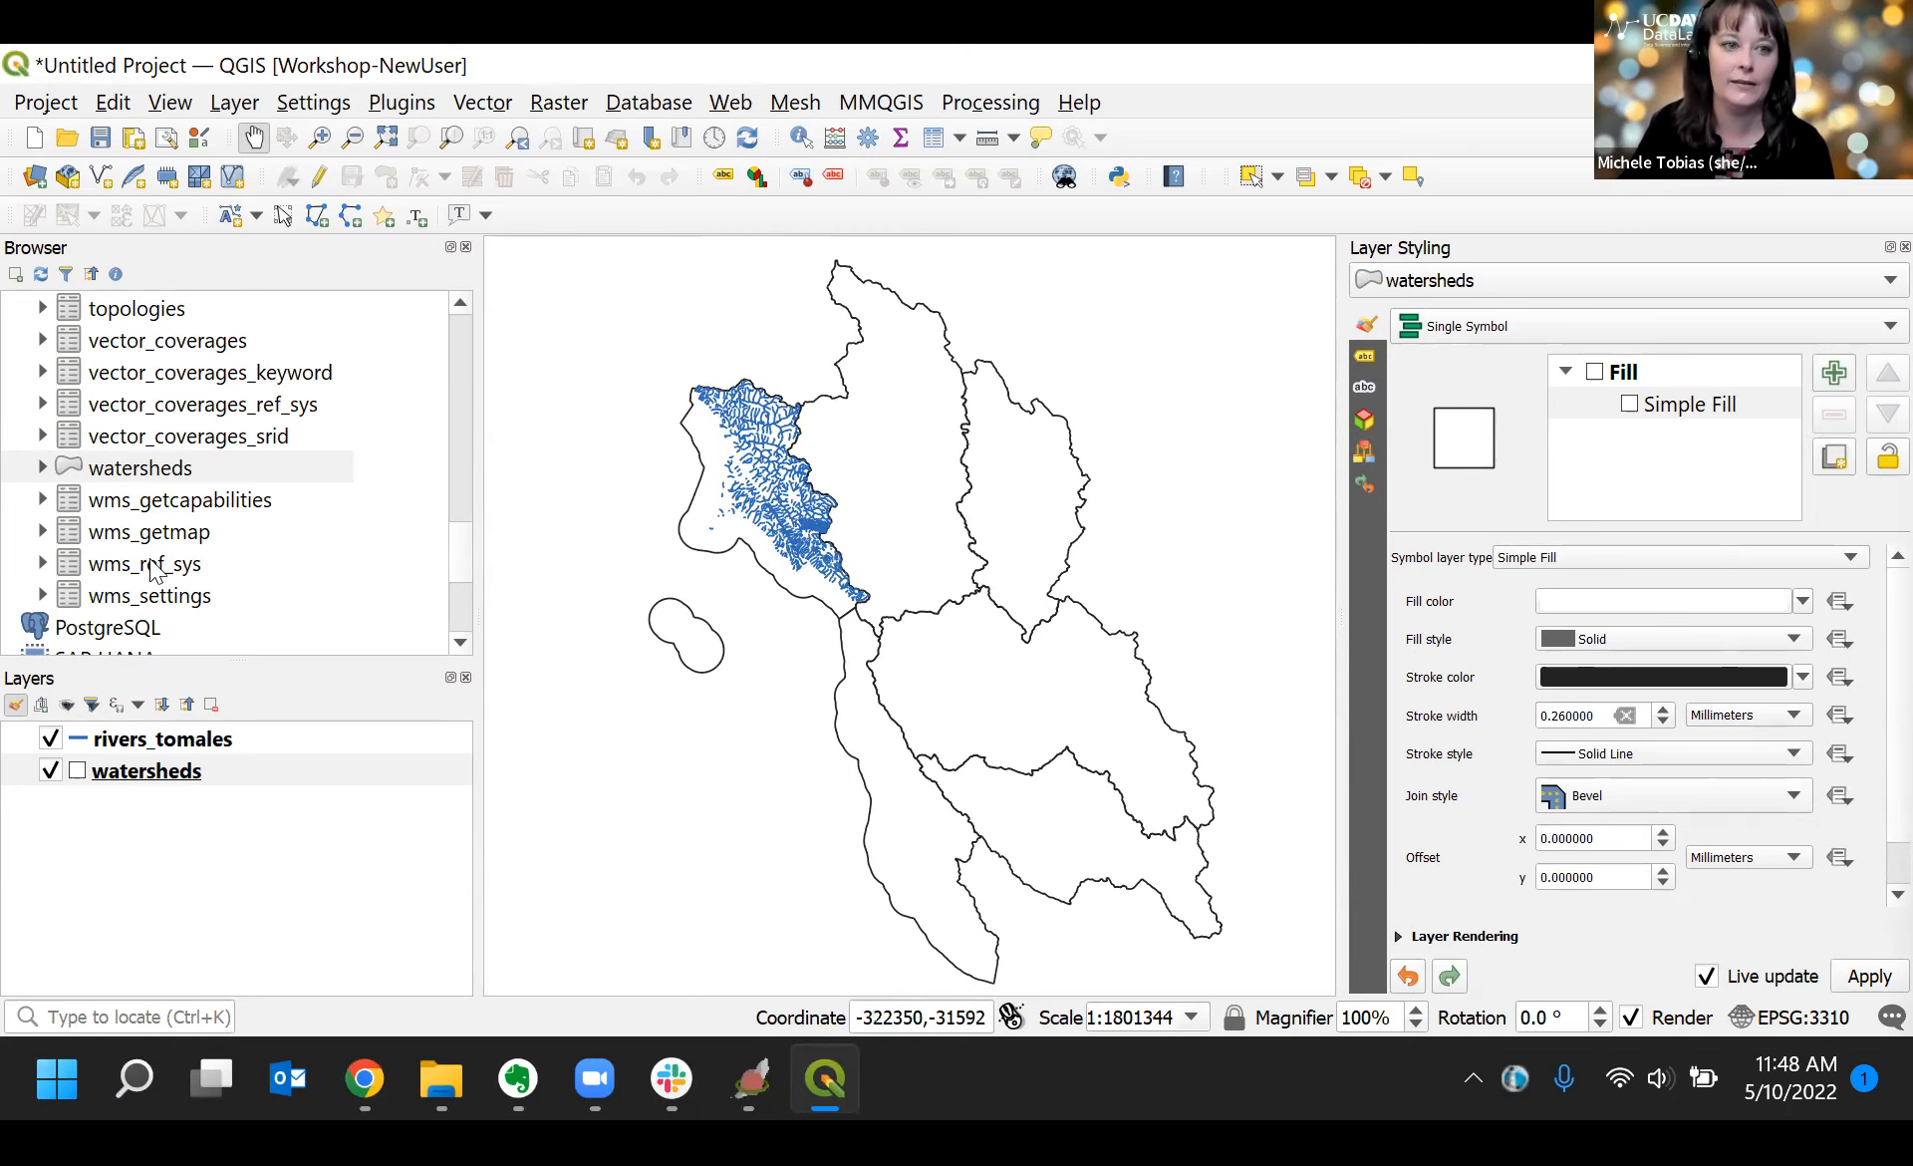
Step: Collapse the SpatiaLite connections in the Browser to bring the other database connection types into view
{"action": "left_click_drag", "start_coordinate": [468, 568], "coordinate": [466, 364]}
{"action": "scroll", "coordinate": [468, 369], "scroll_direction": "down", "scroll_amount": 2}
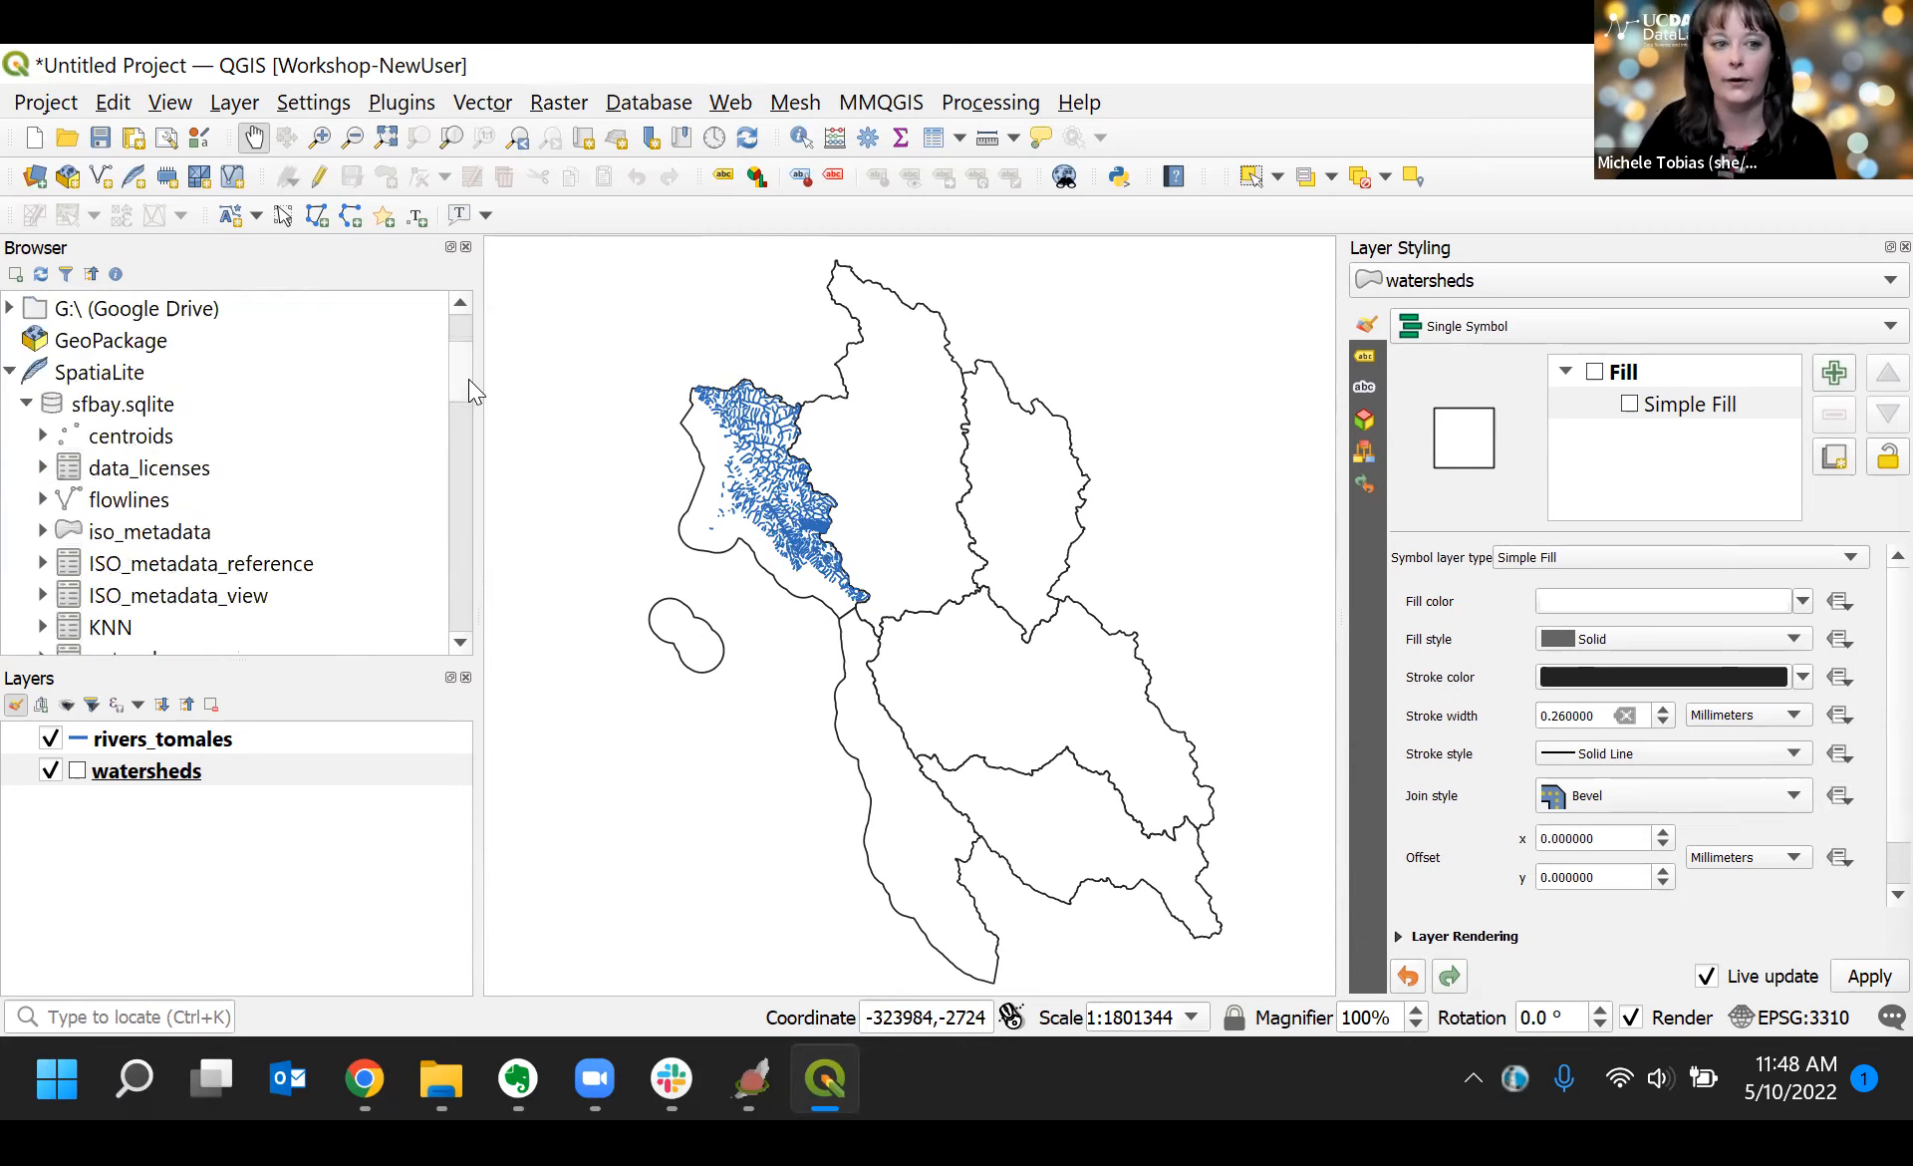
{"action": "left_click", "coordinate": [9, 341]}
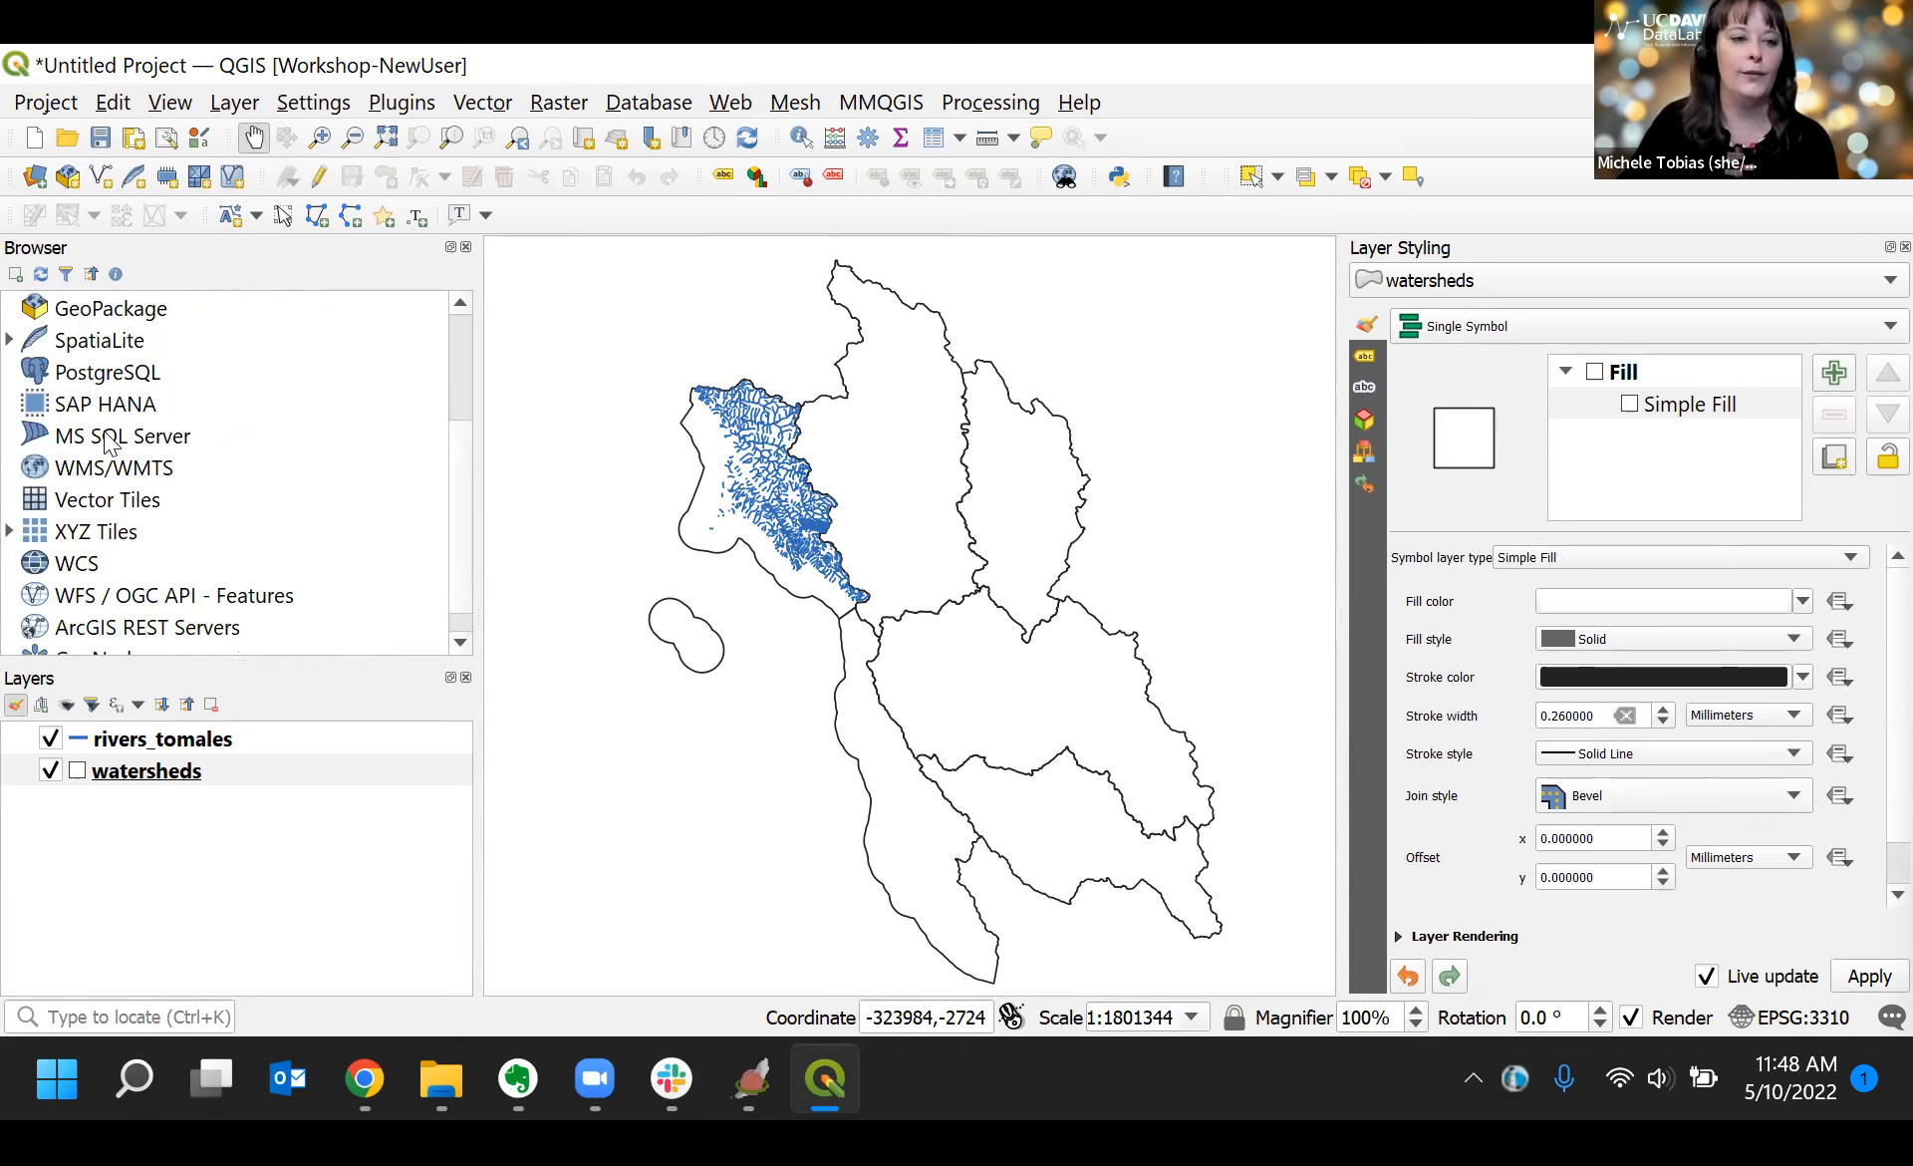
{"action": "scroll", "coordinate": [192, 462], "scroll_direction": "up", "scroll_amount": 1}
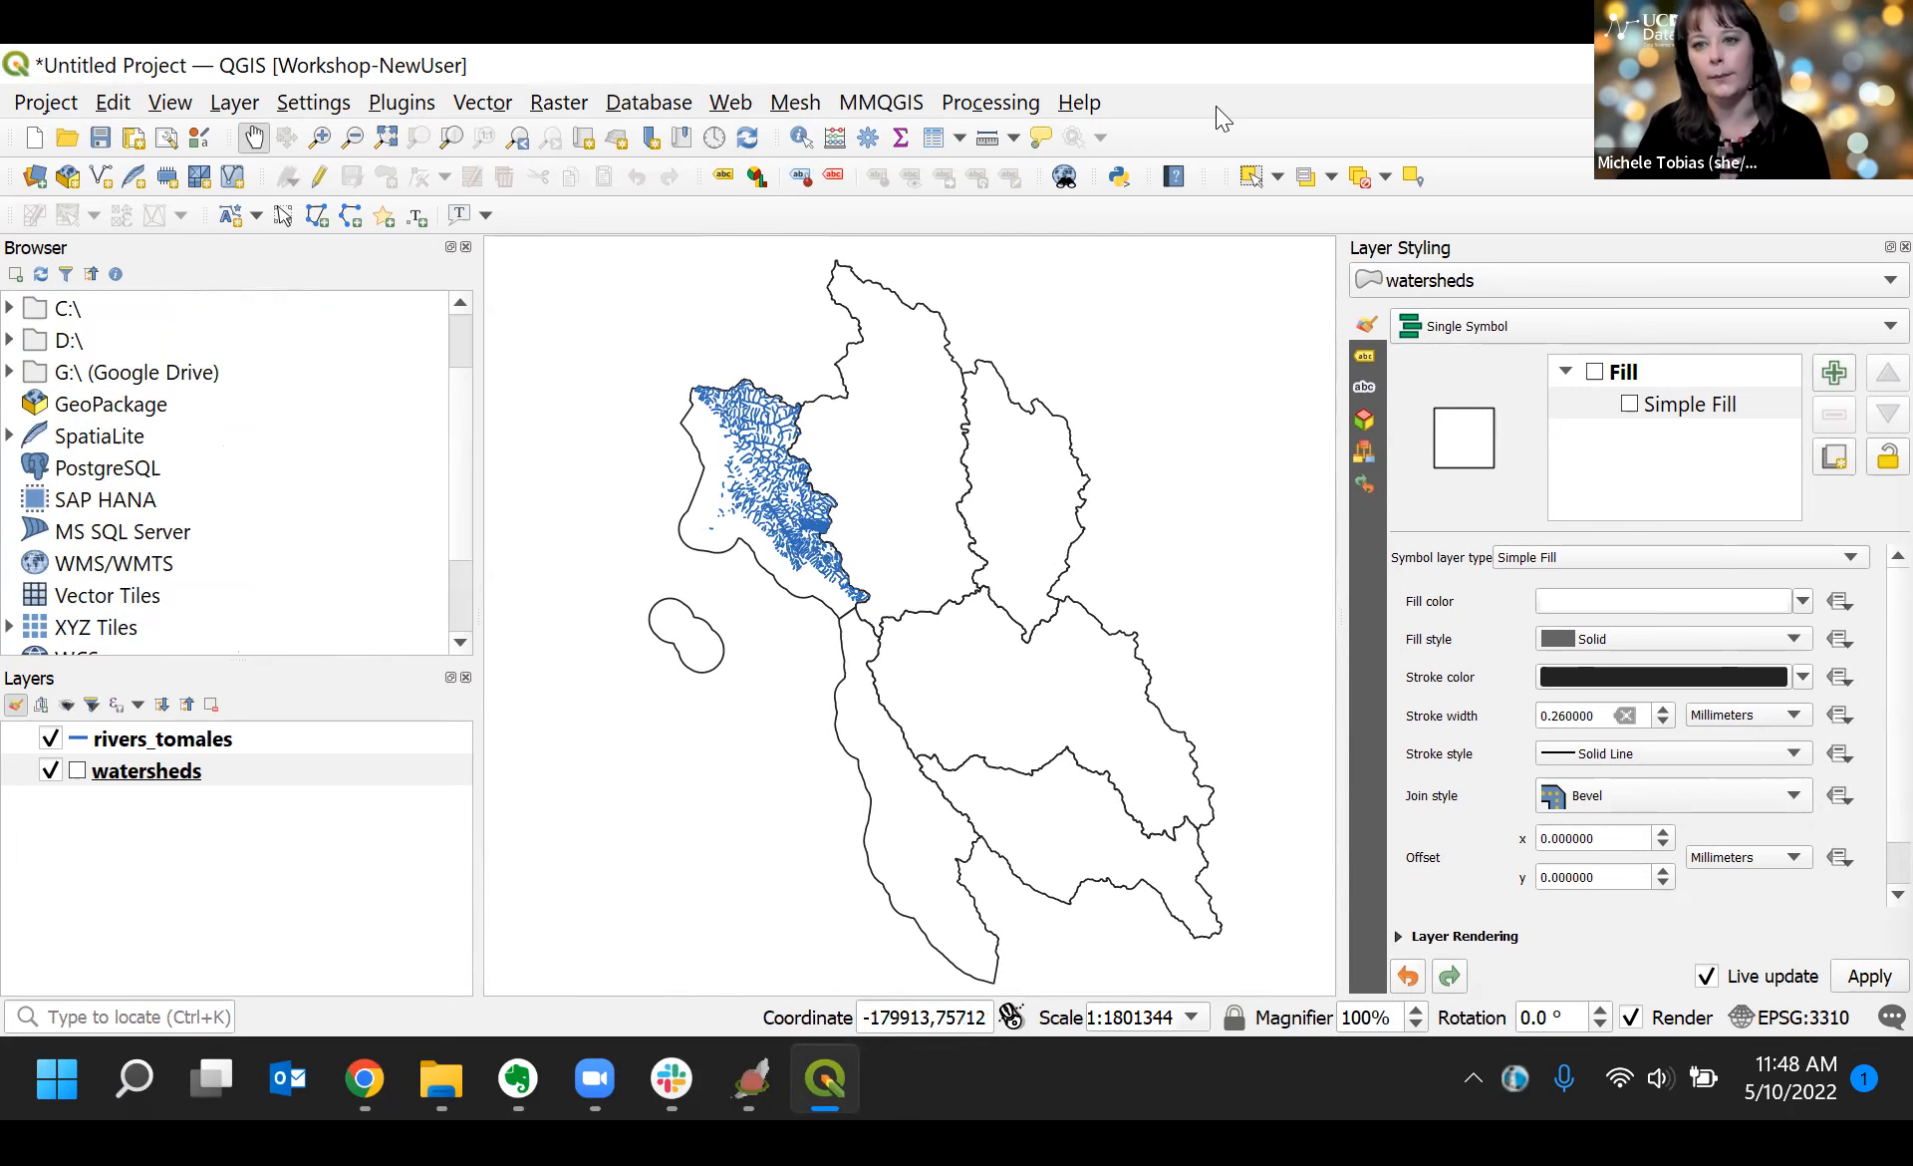
Step: Switch to spatialite_gui and run a query for the ST_Distance from MakePoint(37.7749, -122.4194, 3310) to centroids.geometry in the centroids table
{"action": "left_click", "coordinate": [1742, 65]}
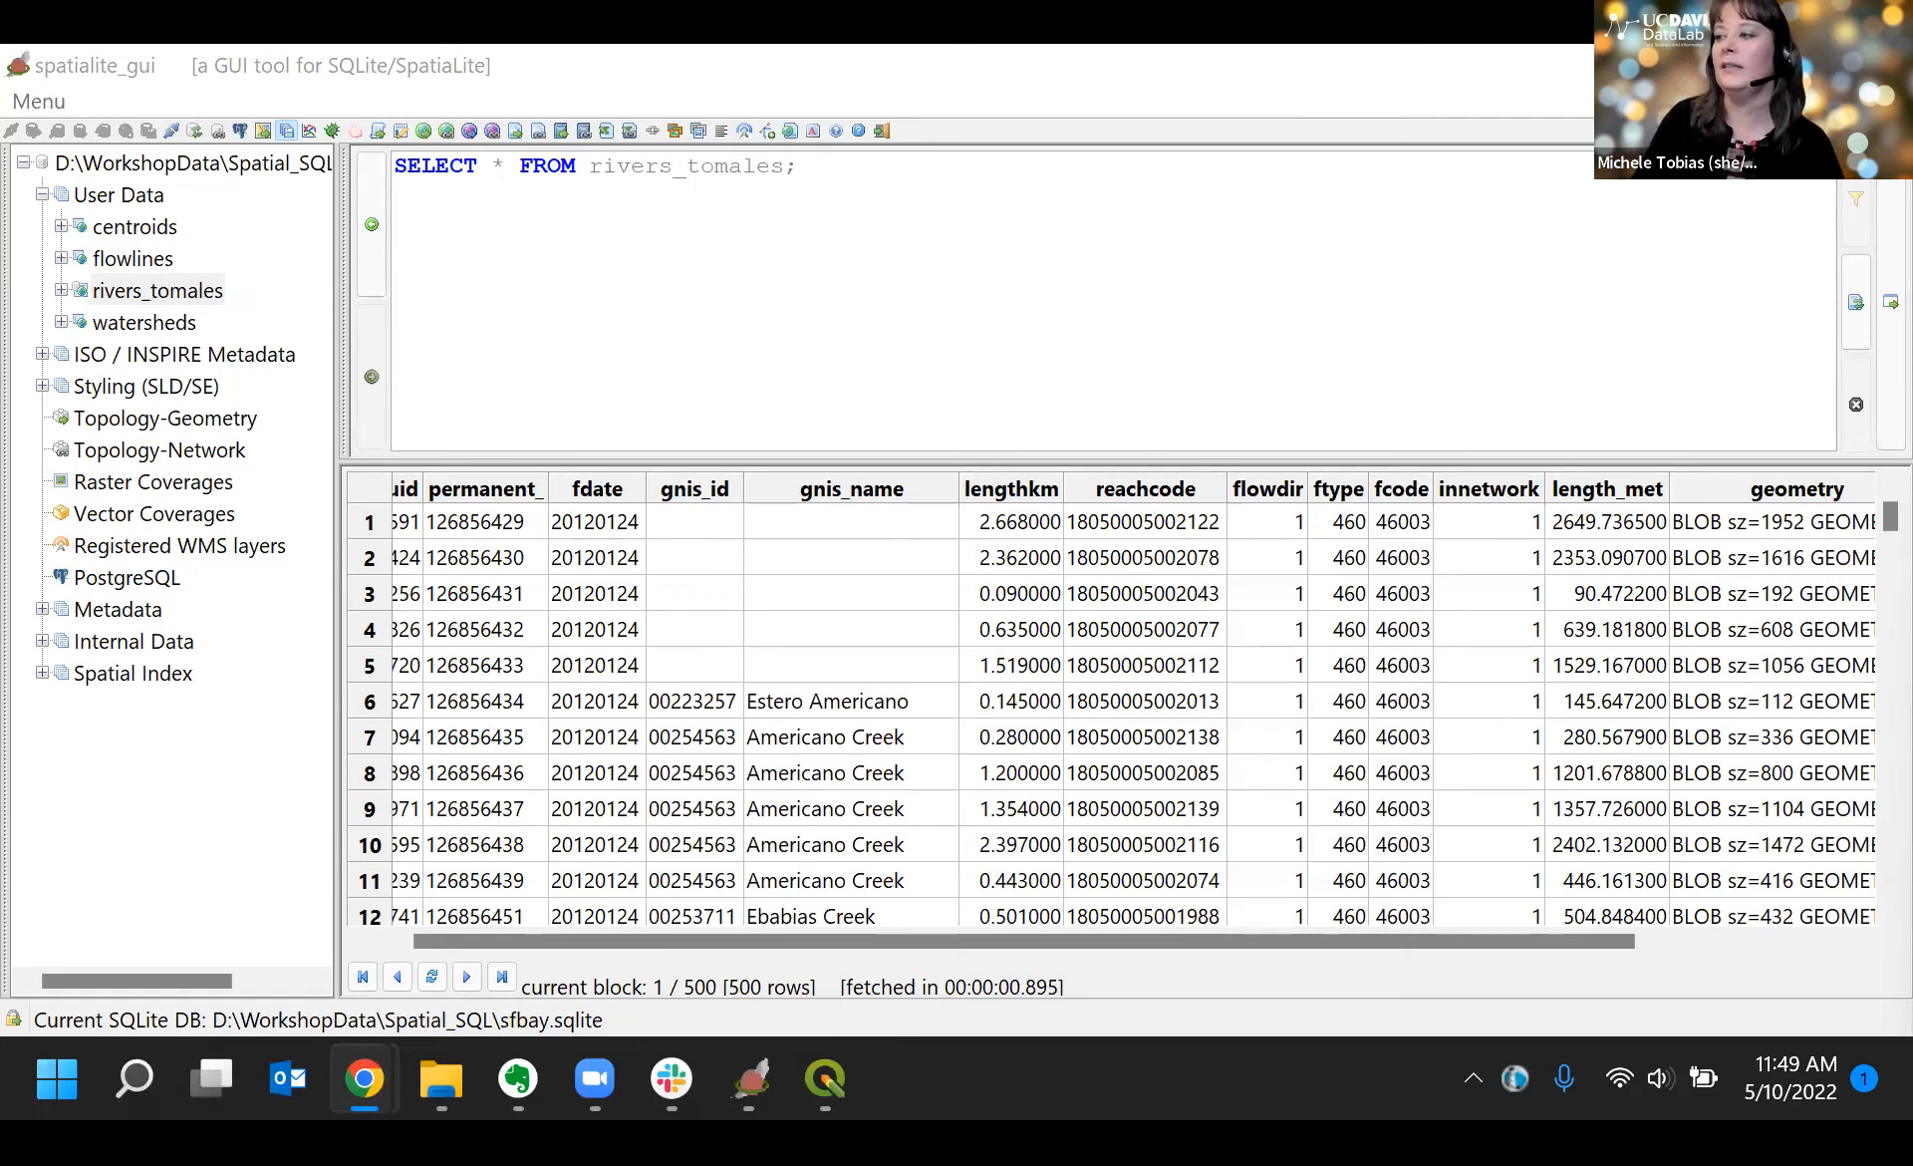
{"action": "left_click", "coordinate": [1061, 276]}
{"action": "left_click_drag", "start_coordinate": [852, 171], "coordinate": [380, 169]}
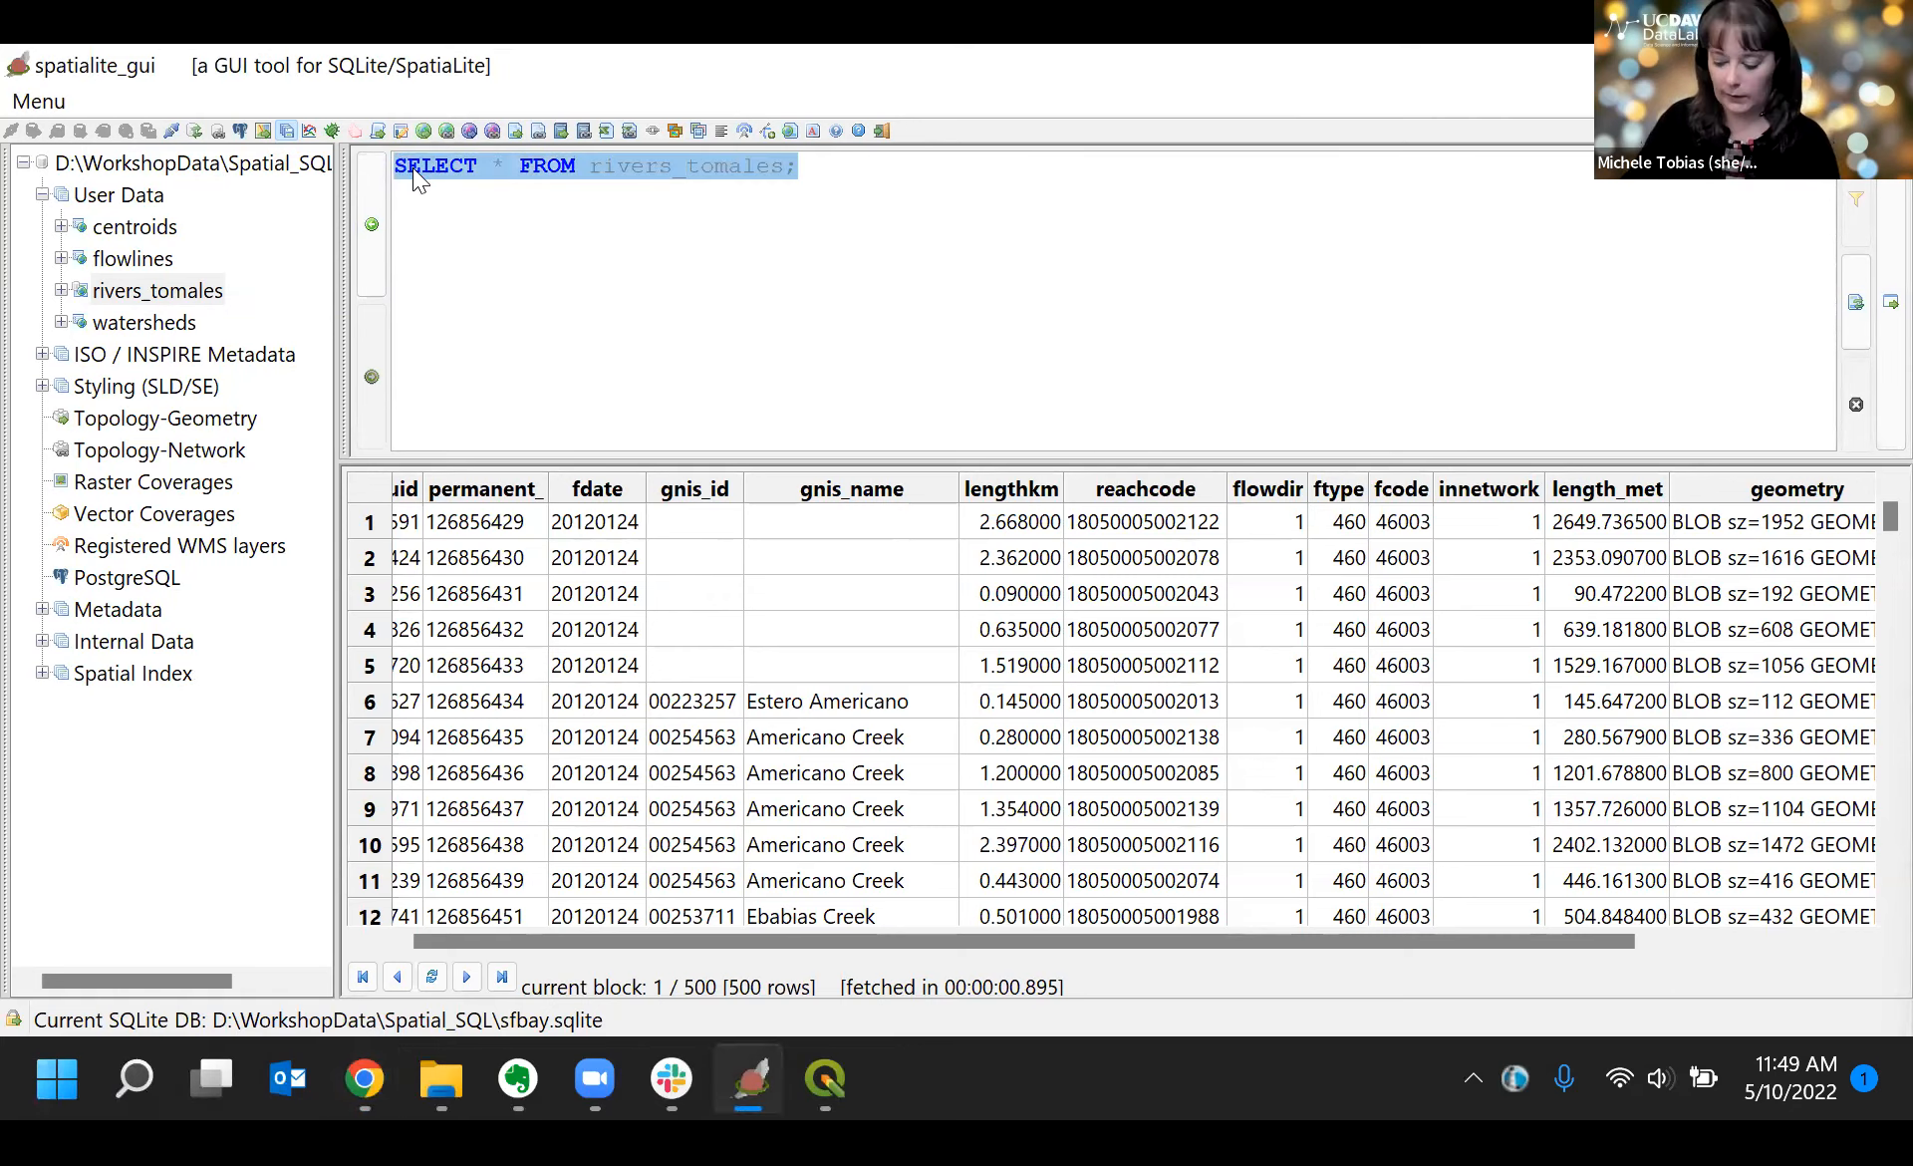
{"action": "key", "text": "BackSpace"}
{"action": "type", "text": "SELECT ST_Distance(MakePoint(37.7749, -122.4194, 3310), centroids.geometry) FROM centroids;"}
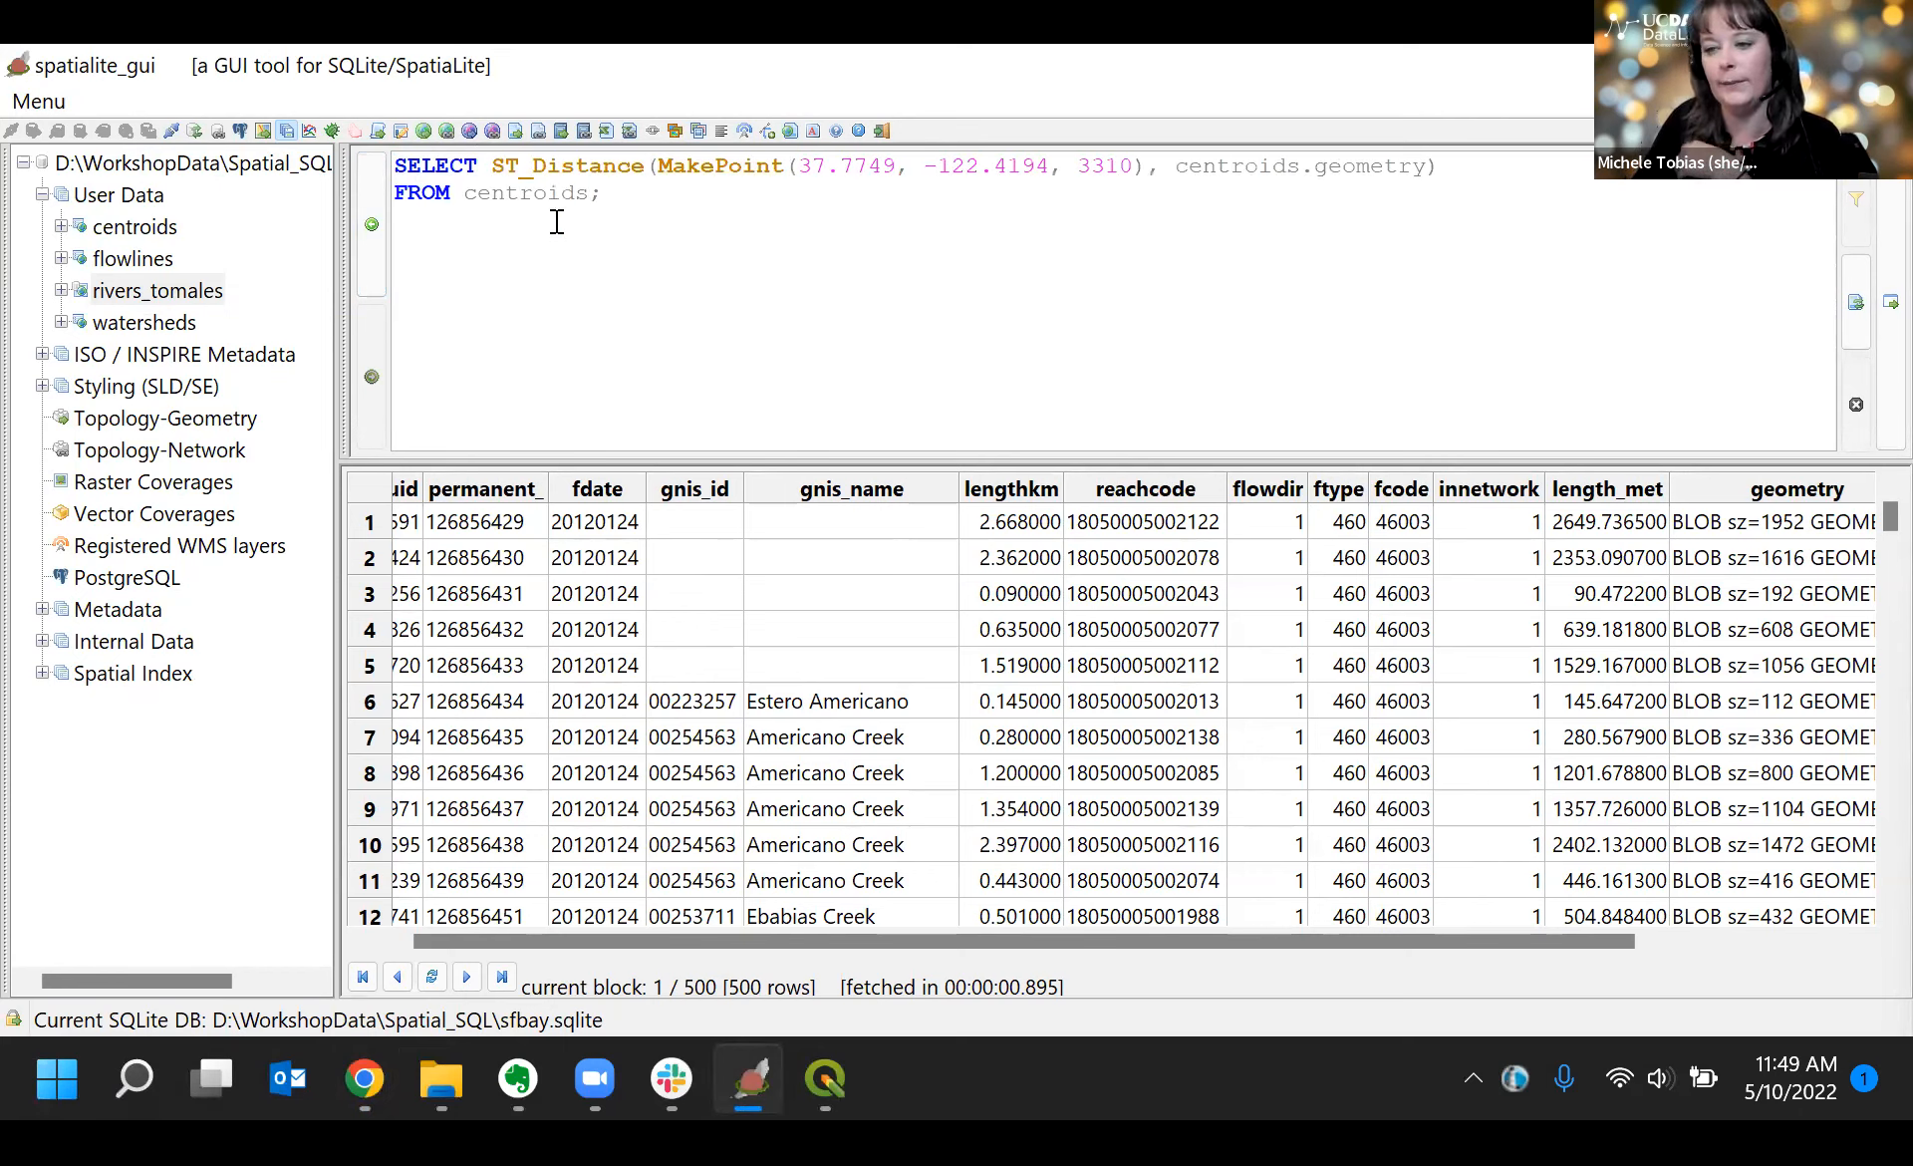
{"action": "left_click_drag", "start_coordinate": [493, 166], "coordinate": [1149, 170]}
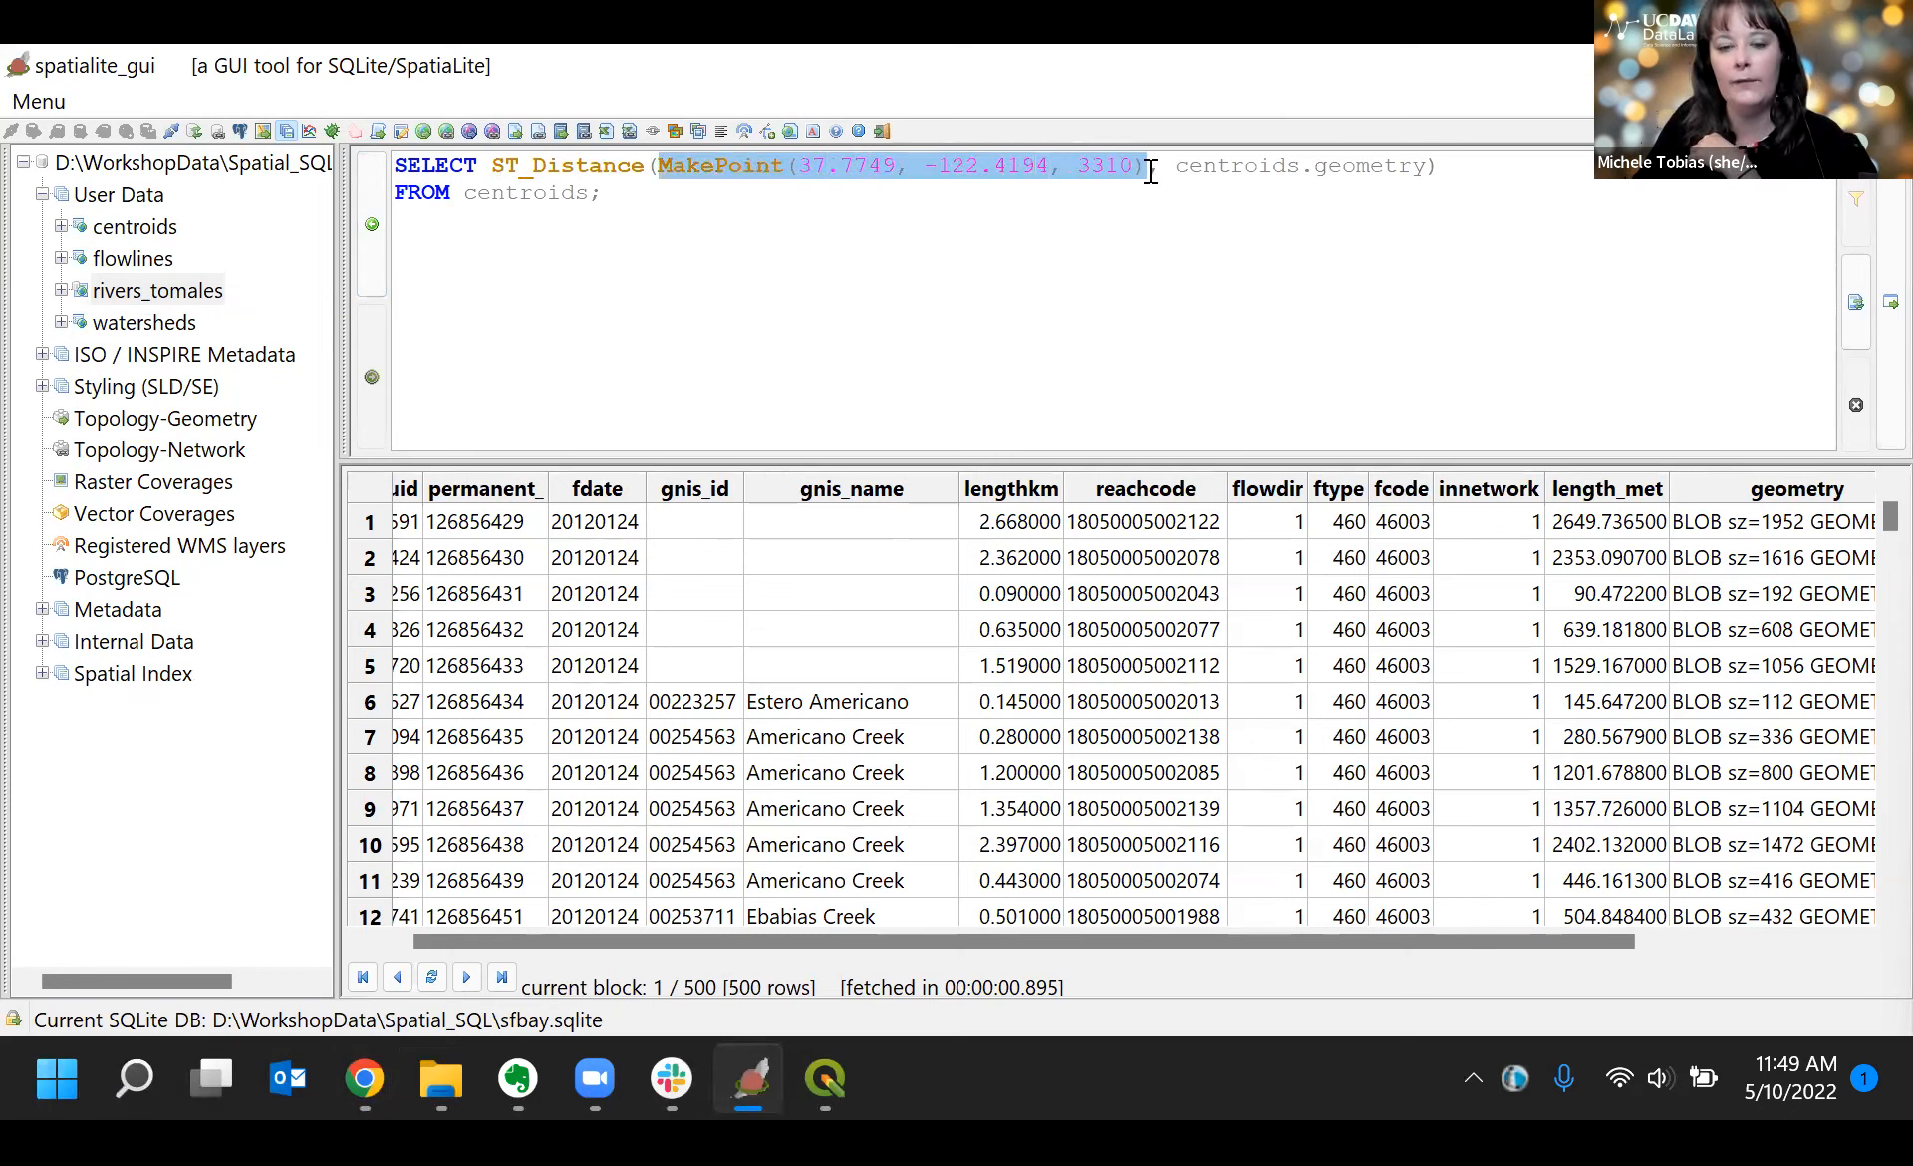
{"action": "left_click", "coordinate": [974, 199]}
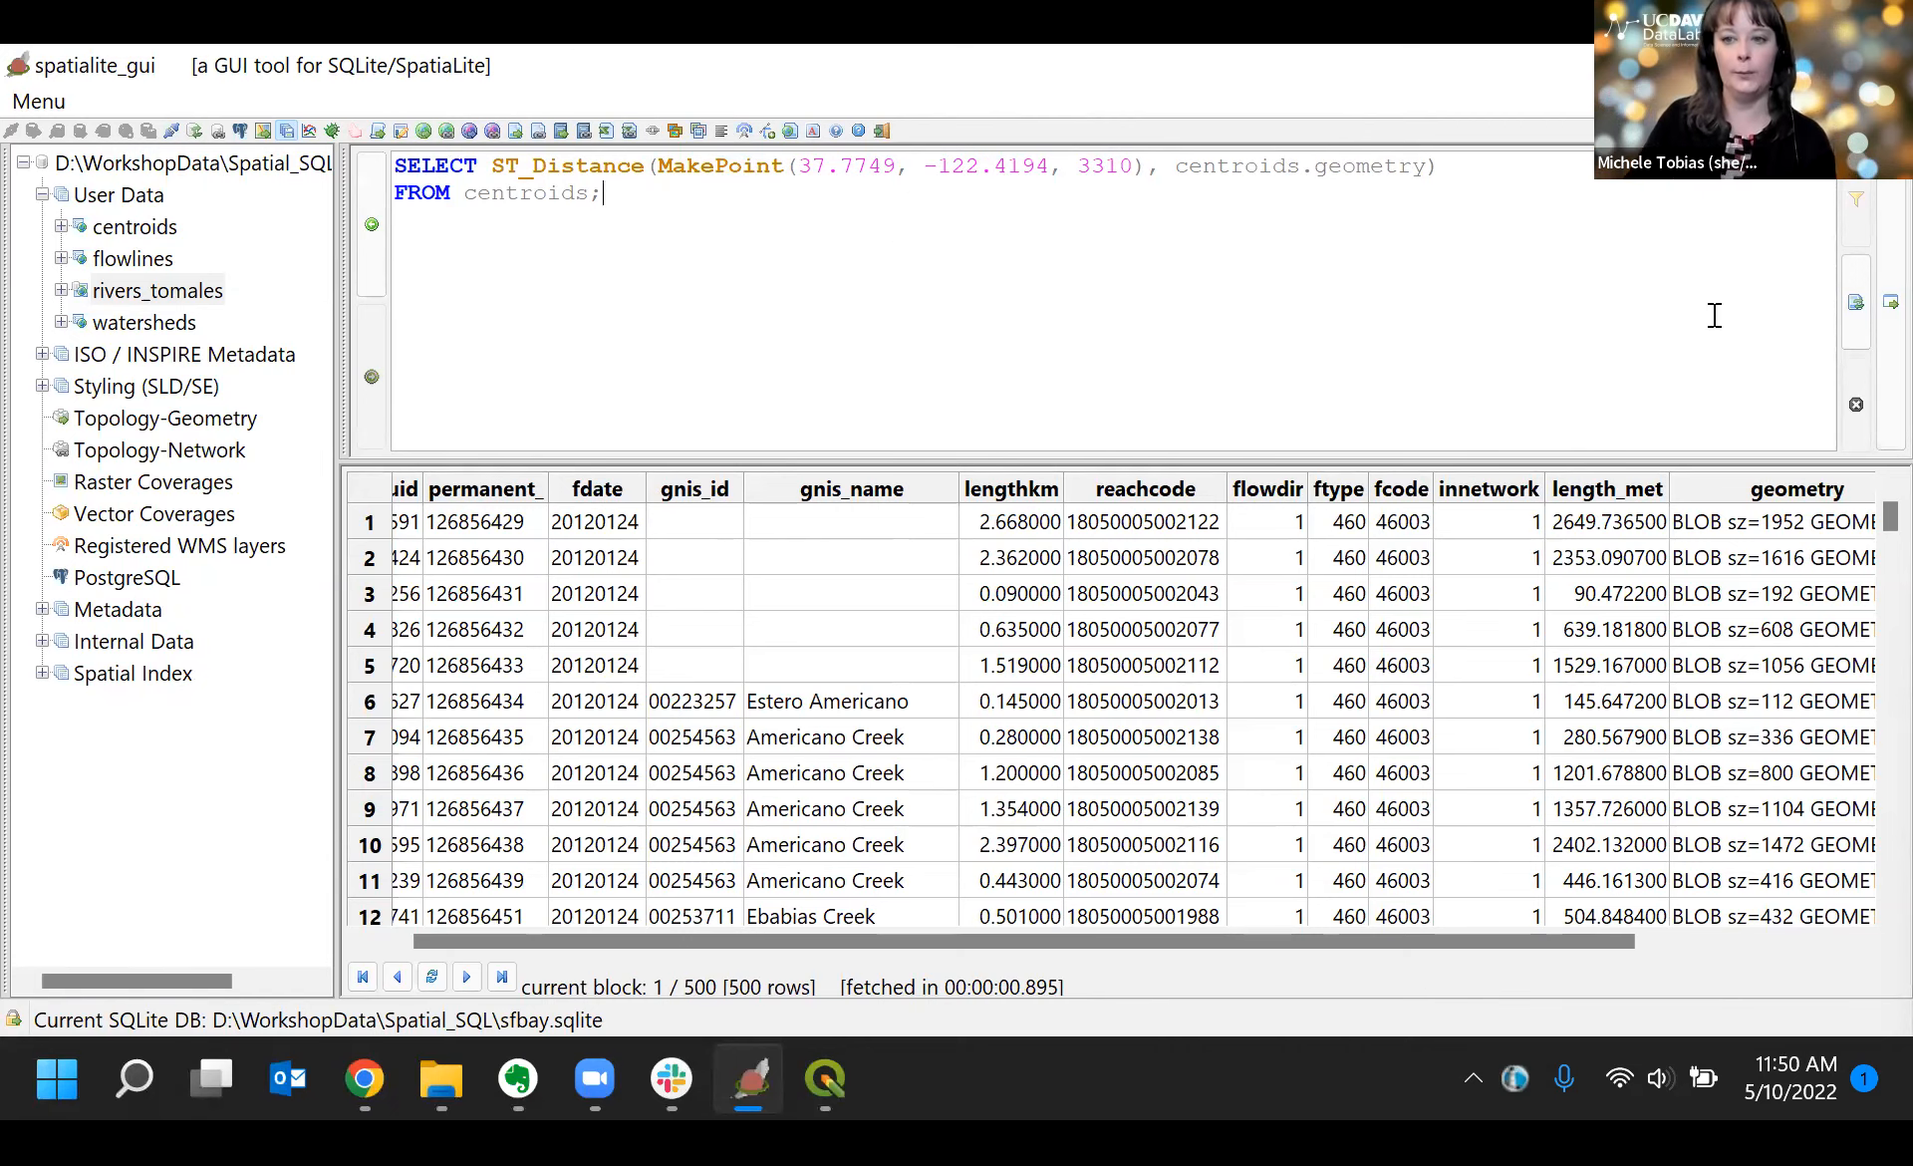
{"action": "left_click", "coordinate": [1890, 302]}
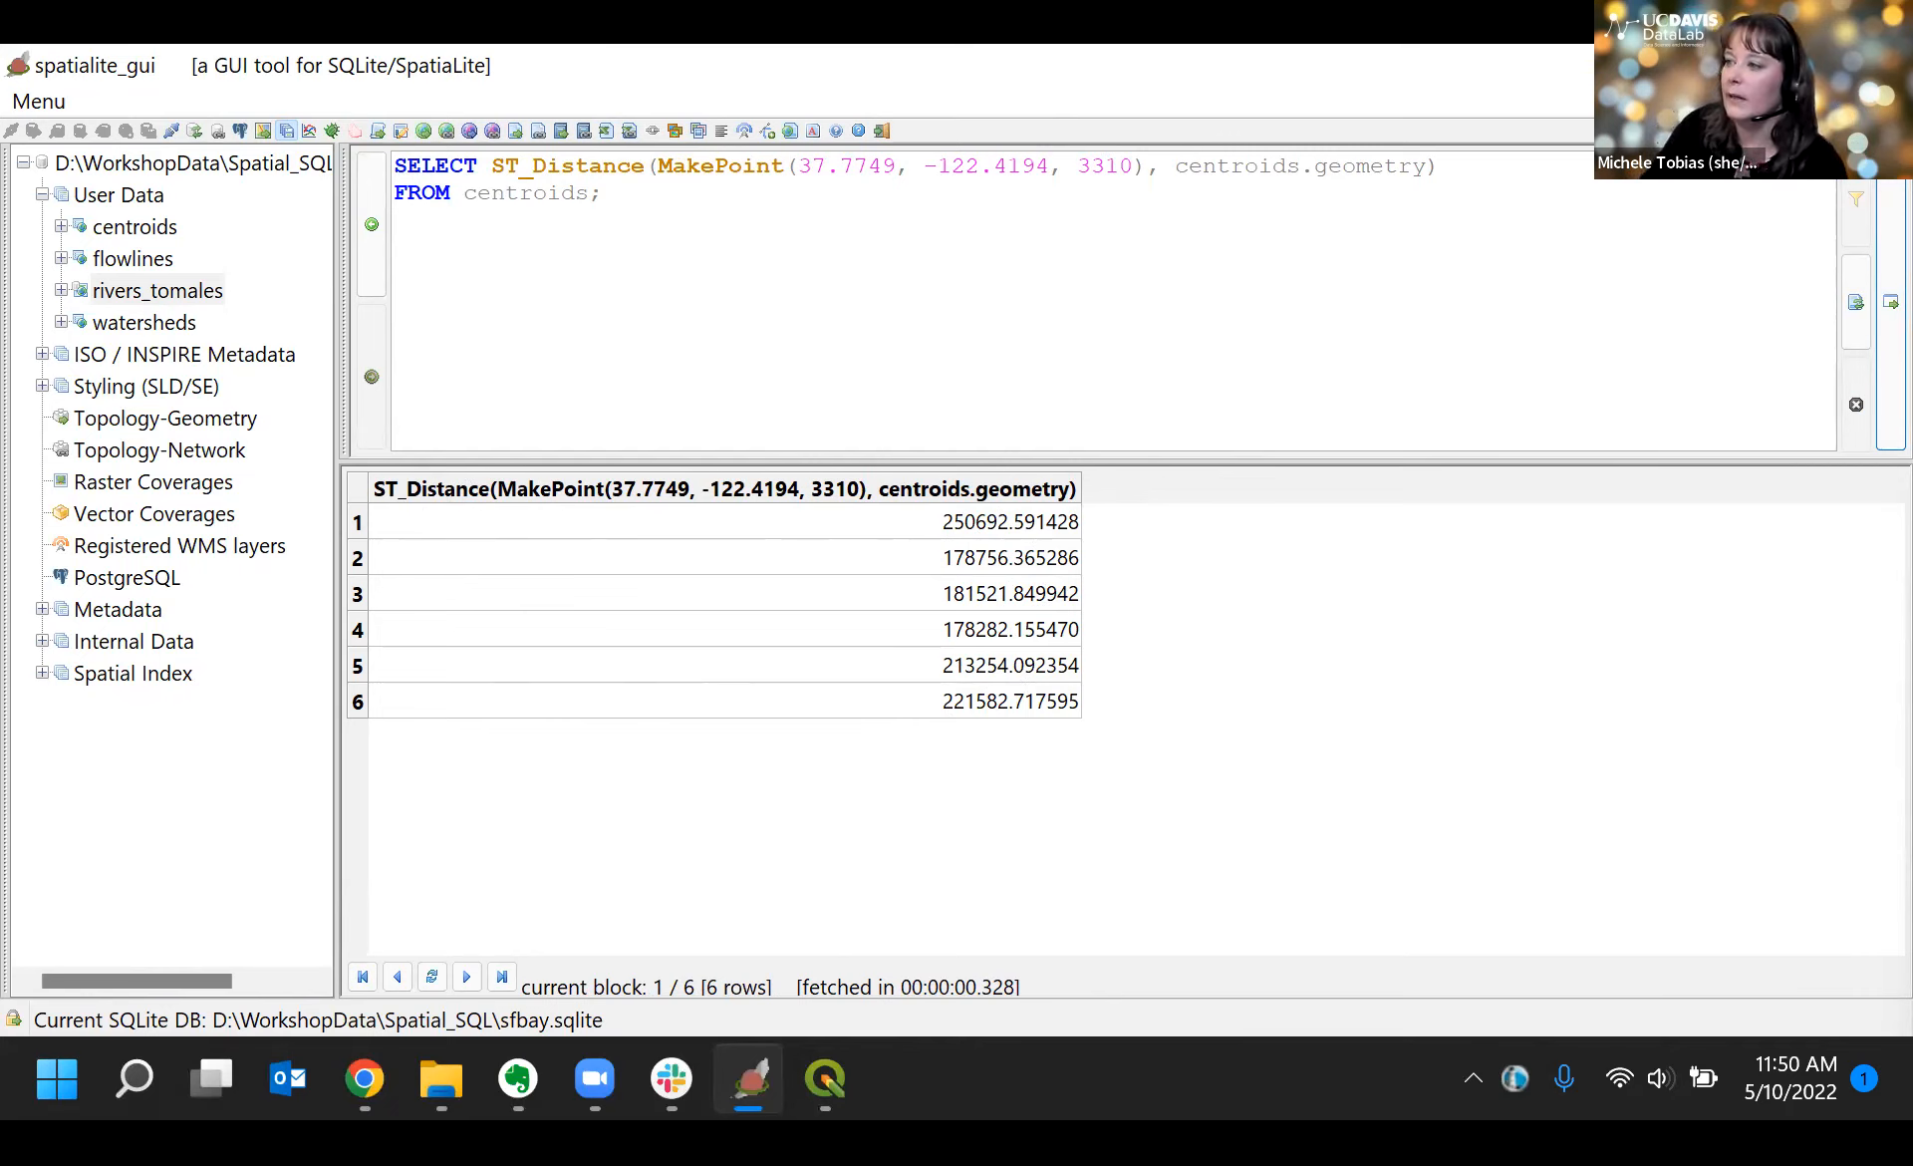
Step: Replace the distance query with SELECT sum(ST_Area(ST_Buffer(geometry, 1000)))/1000000 FROM flowlines; and execute it
{"action": "key", "text": "alt+Tab"}
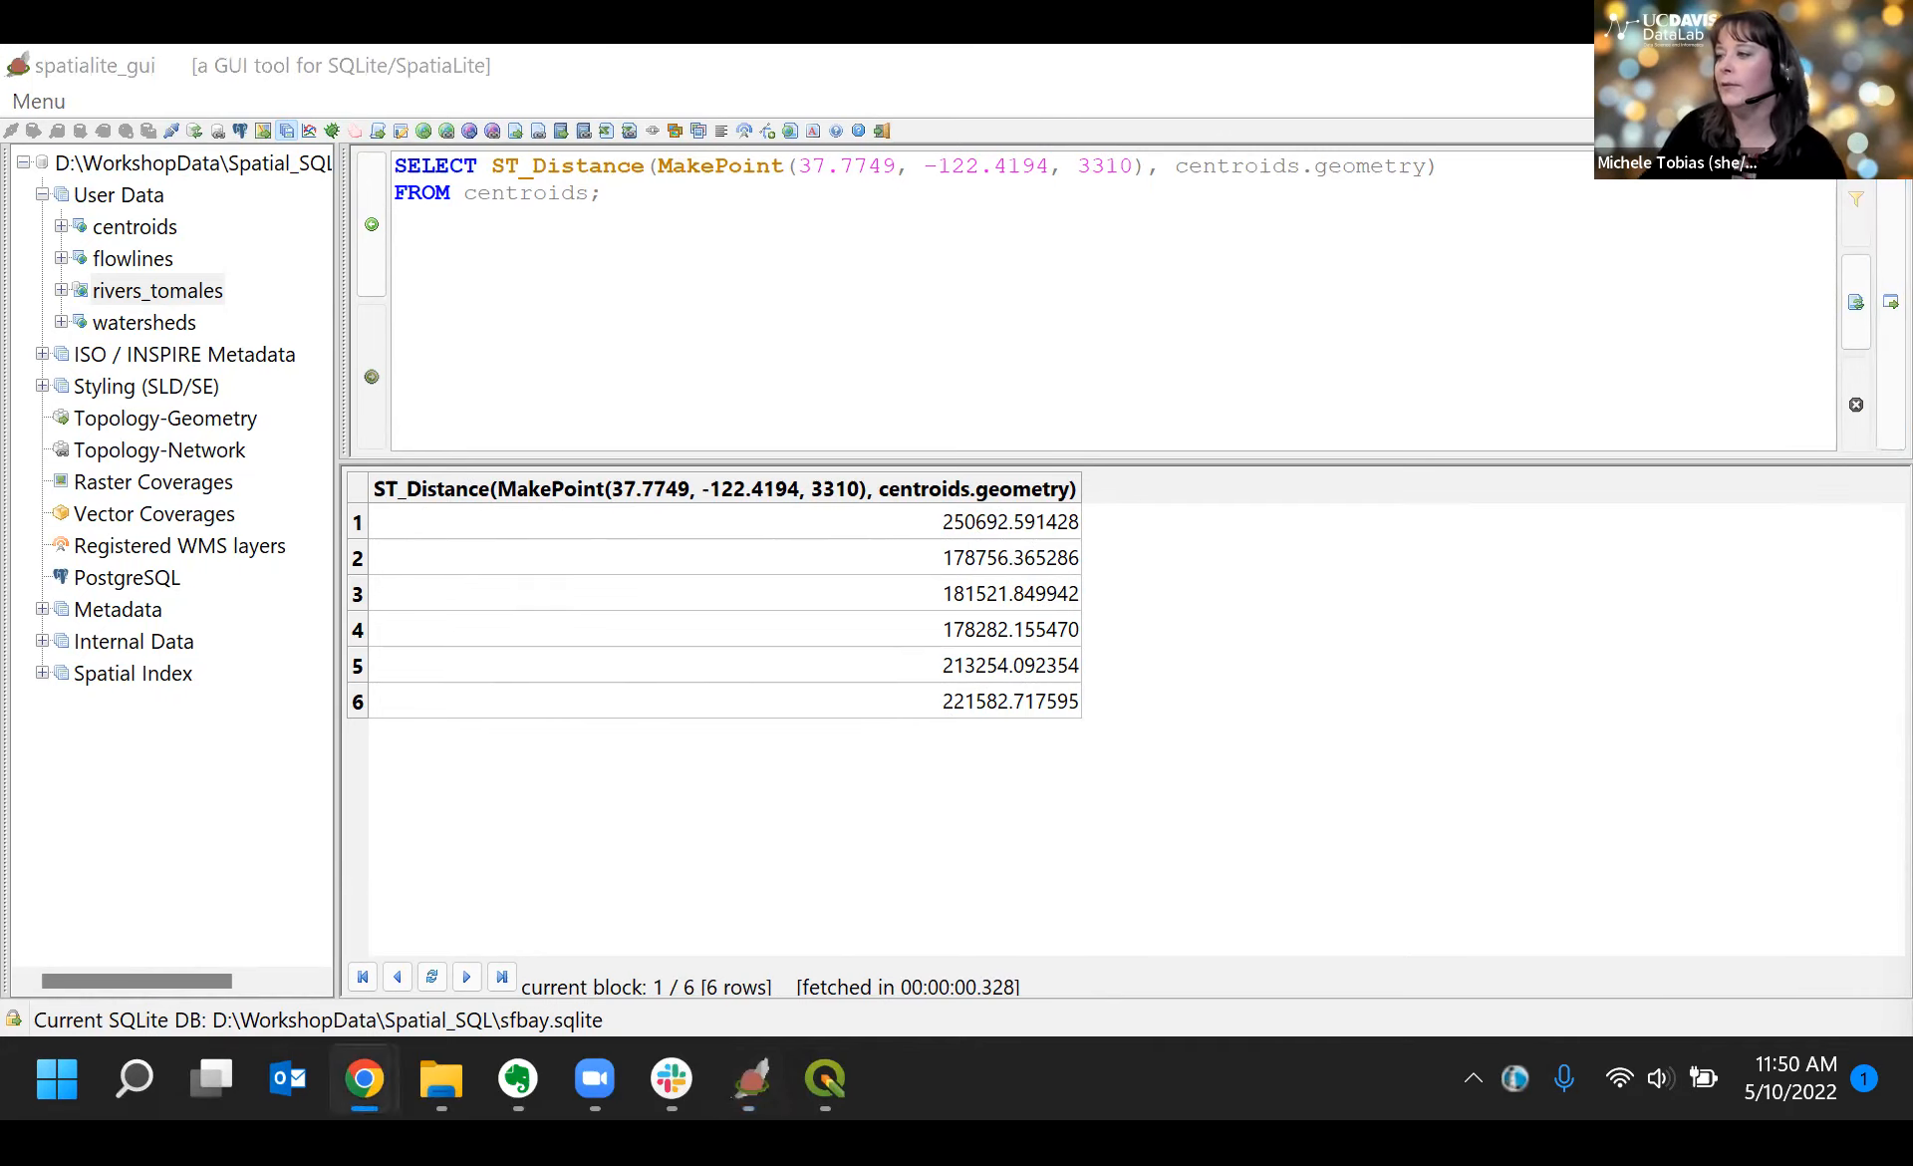
{"action": "left_click_drag", "start_coordinate": [664, 192], "coordinate": [370, 148]}
{"action": "key", "text": "Delete"}
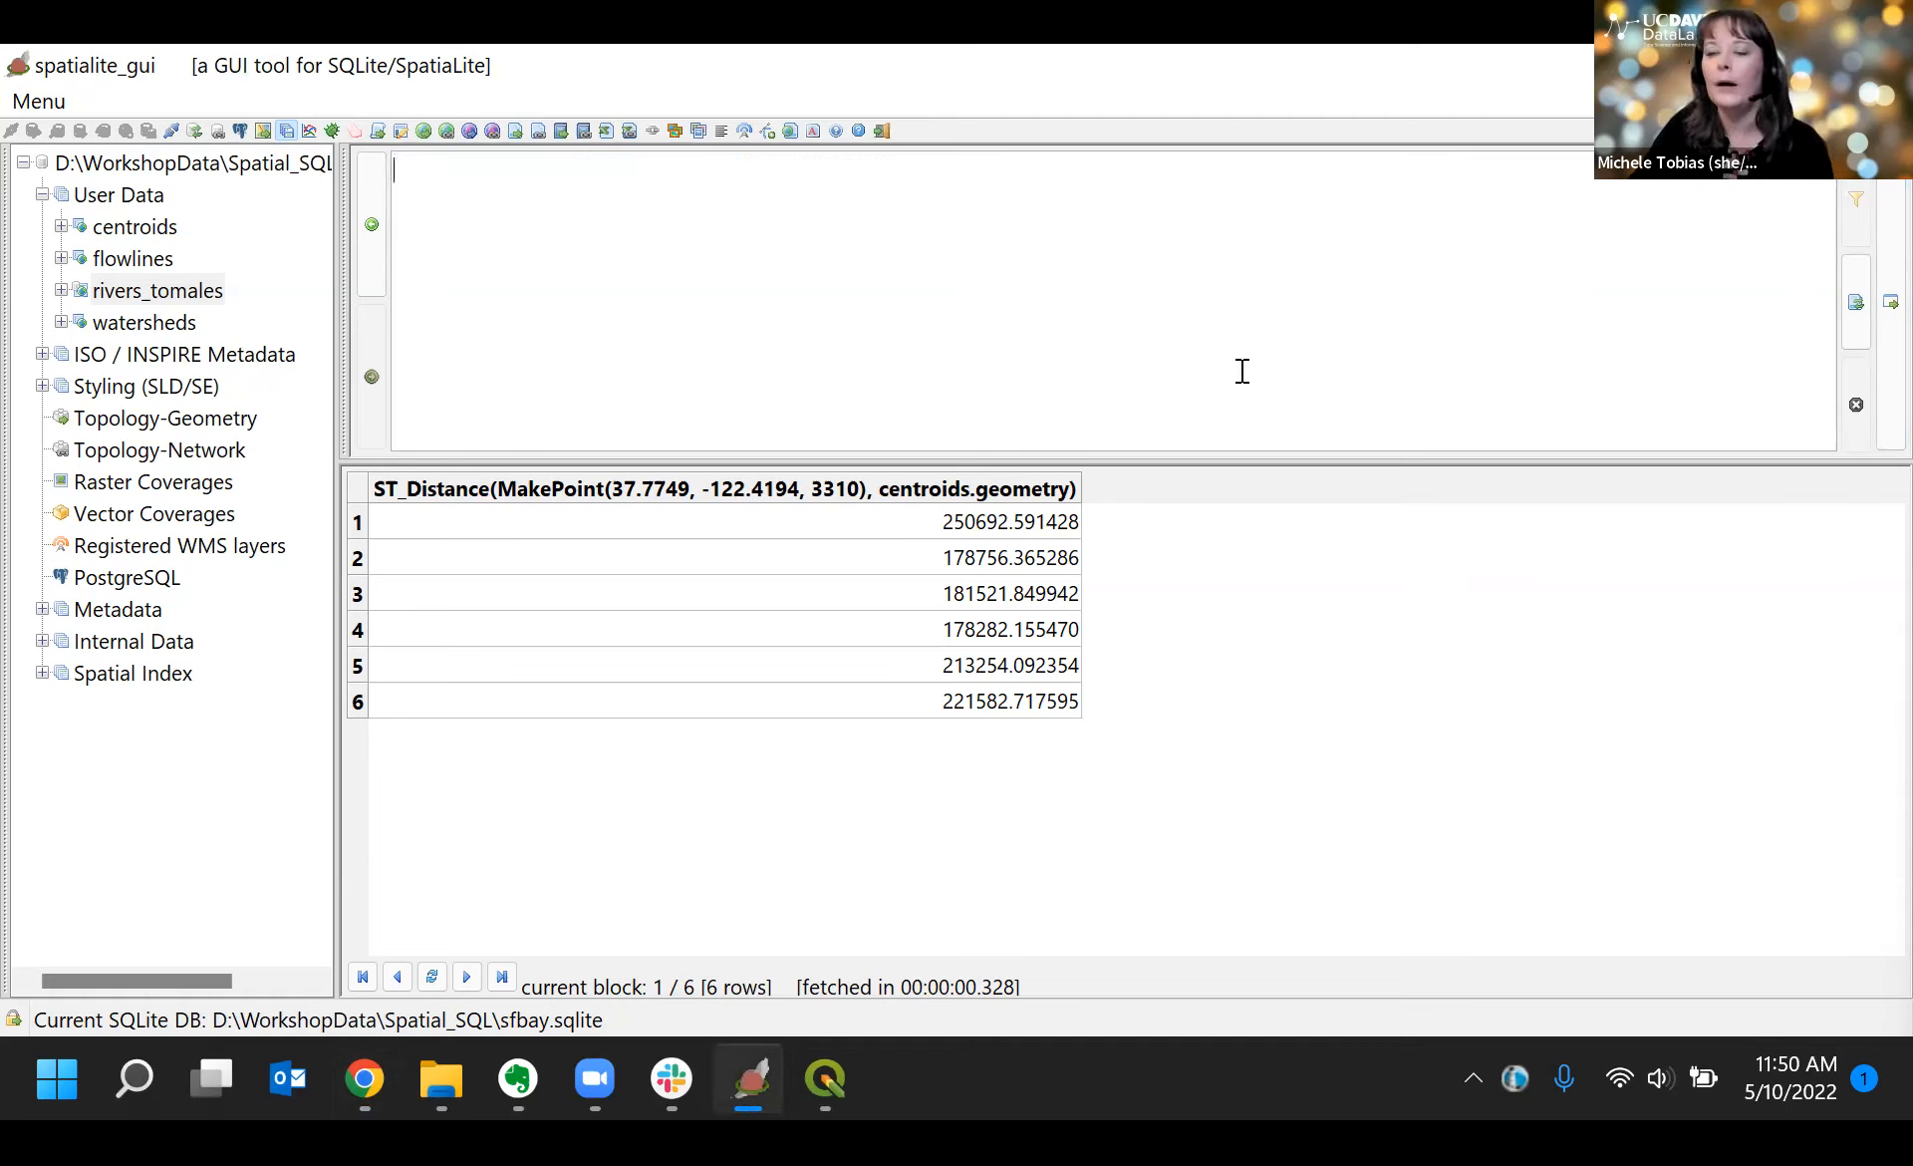
{"action": "type", "text": "SELECT sum(ST_Area(ST_Buffer(geometry, 1000)))/1000000 FROM flowlines;"}
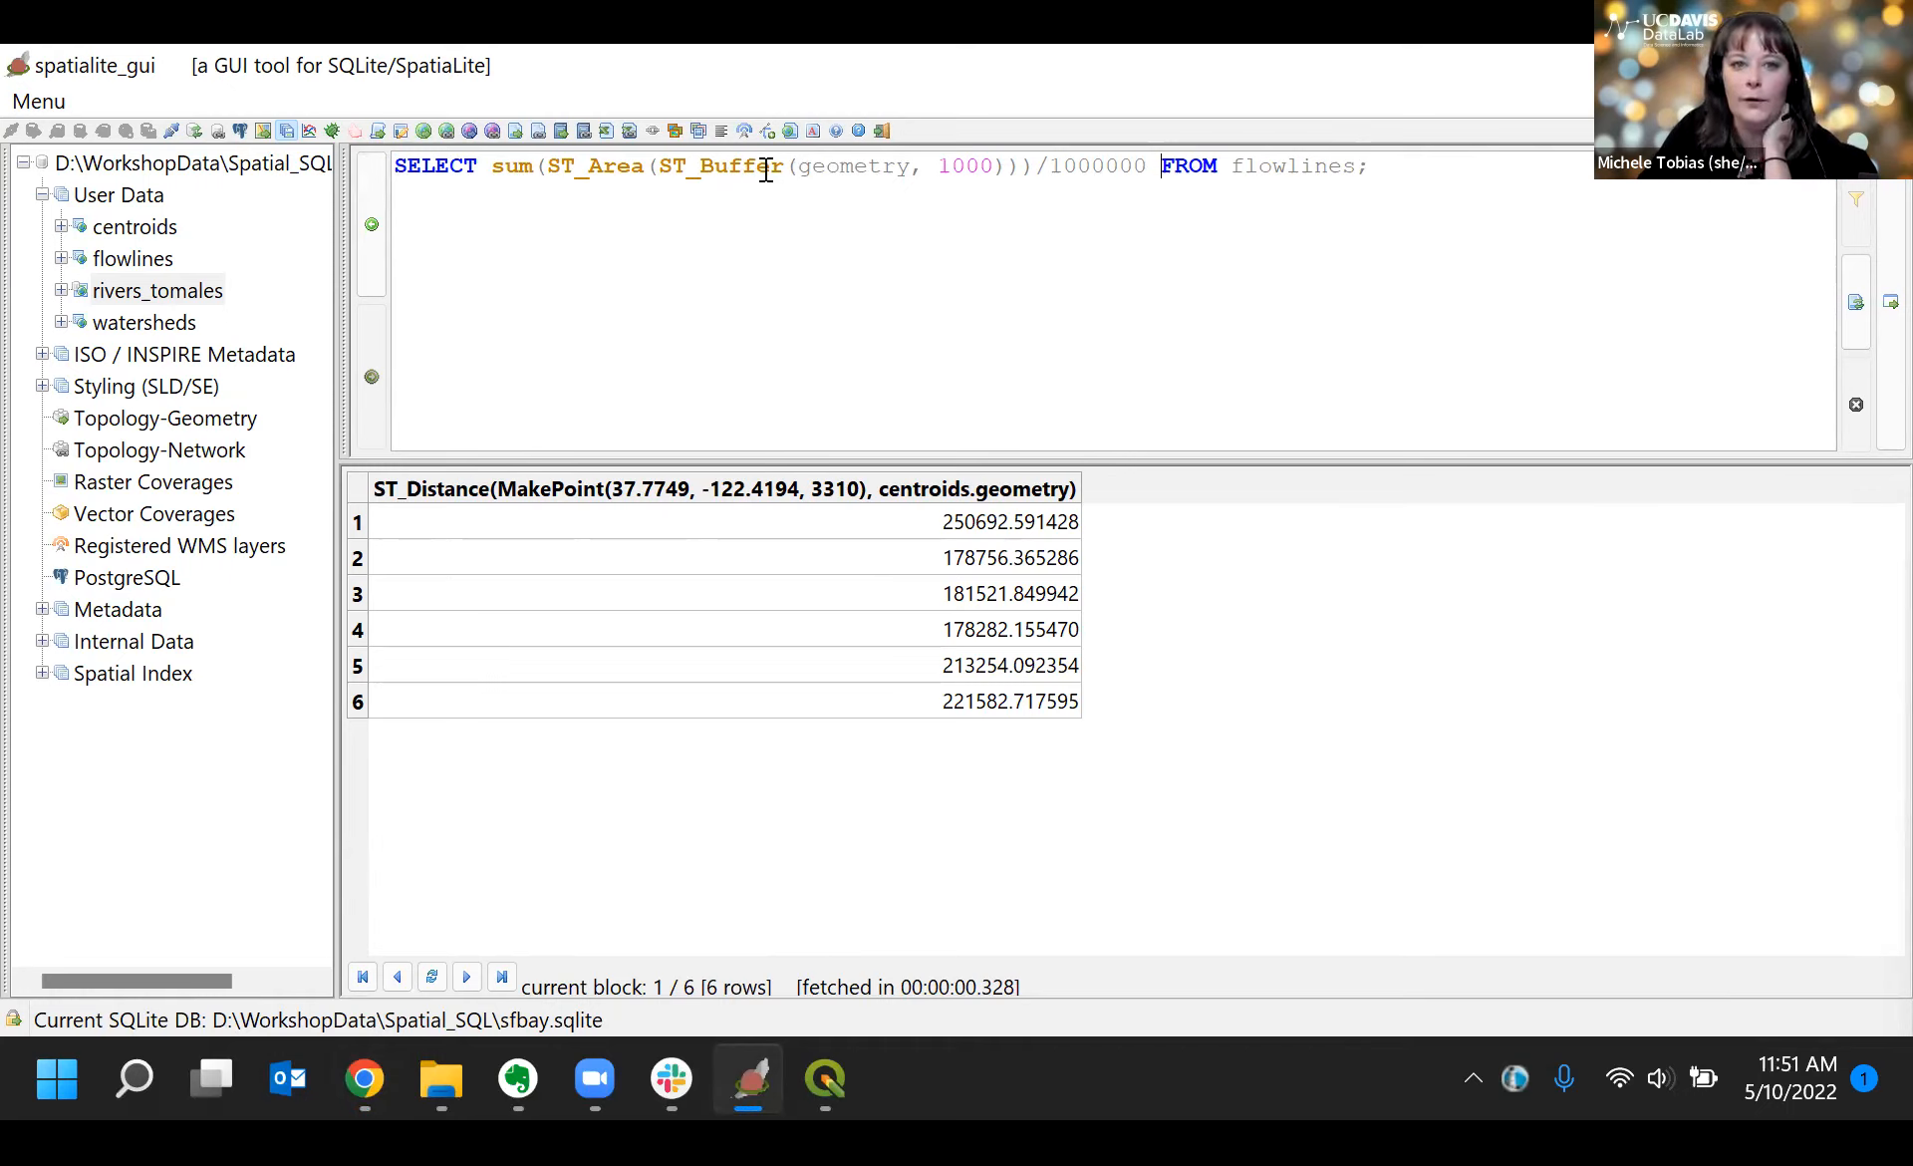
{"action": "left_click", "coordinate": [951, 167]}
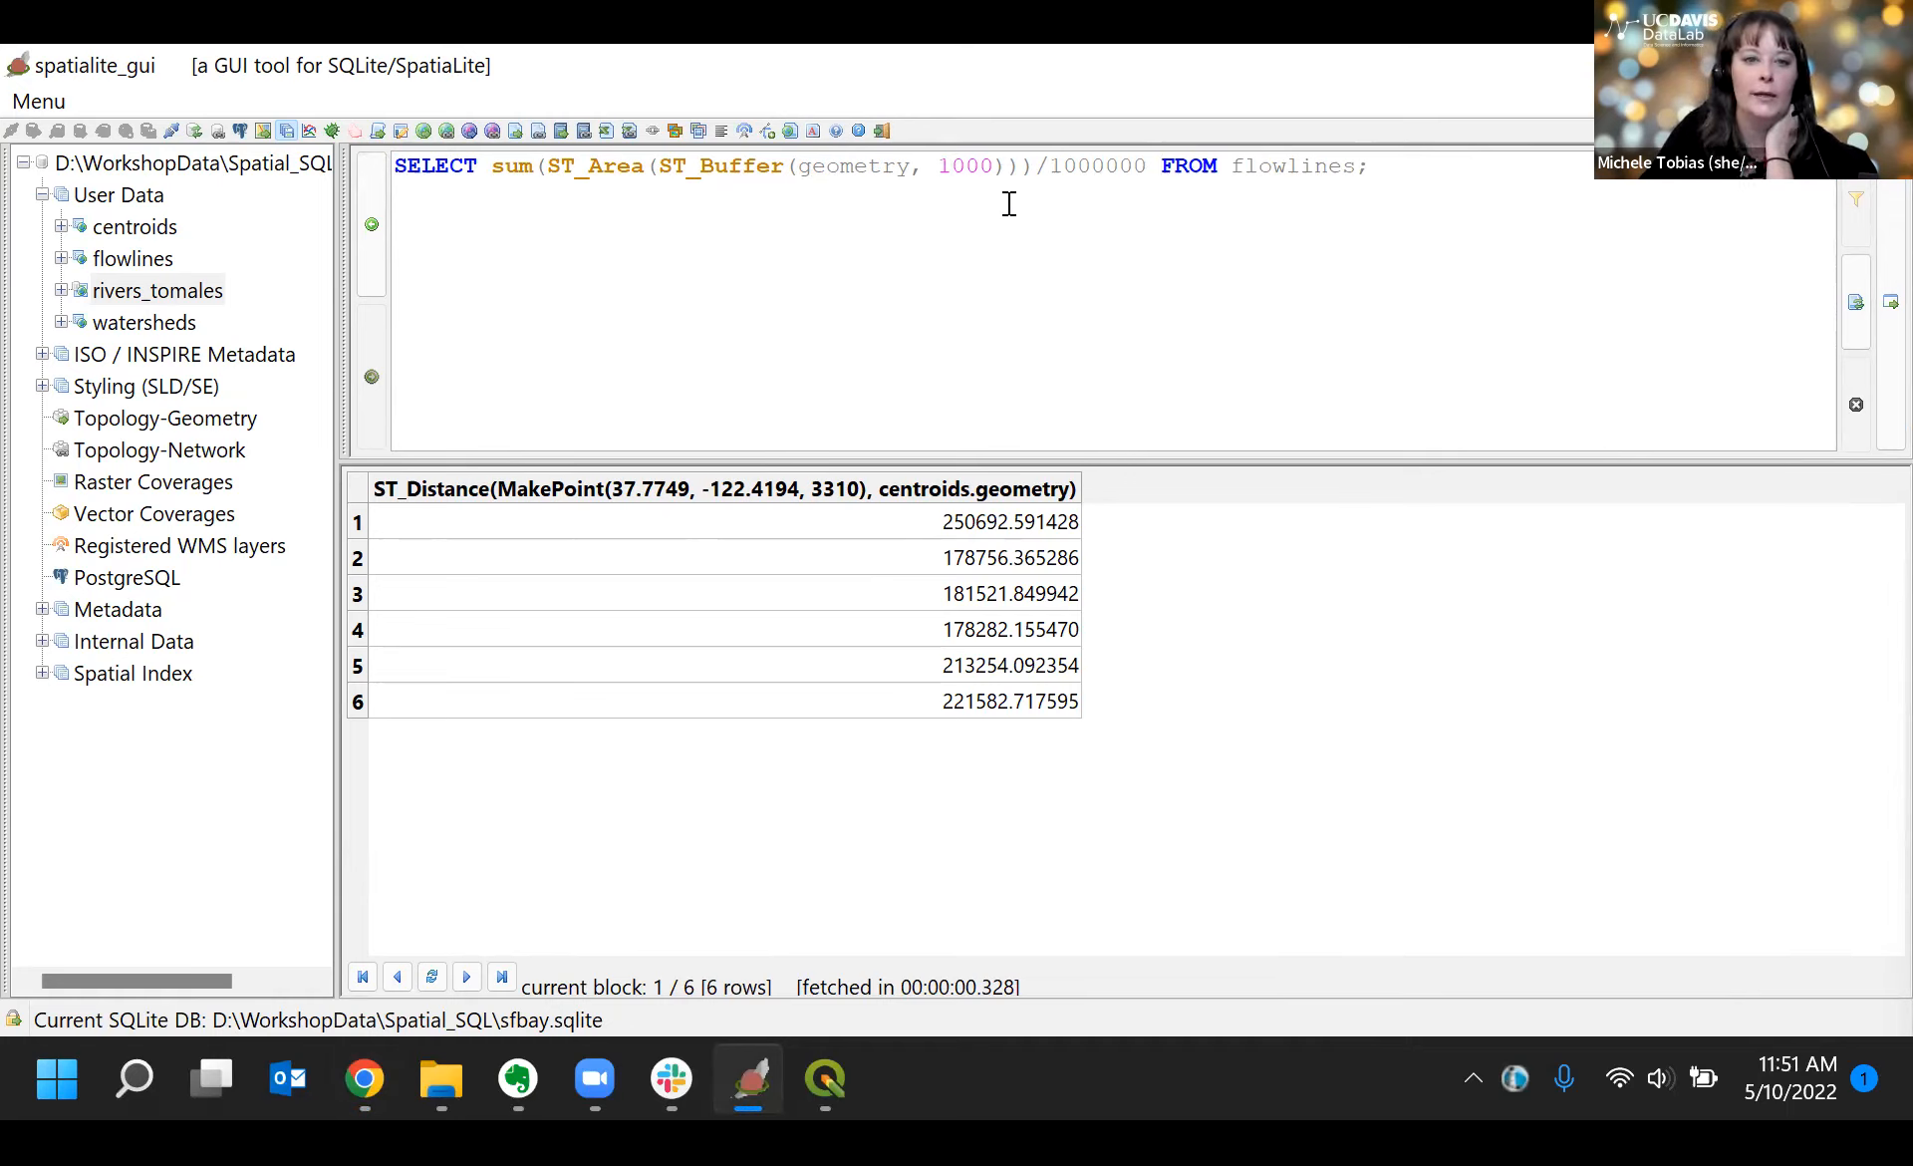
{"action": "left_click_drag", "start_coordinate": [659, 168], "coordinate": [1011, 163]}
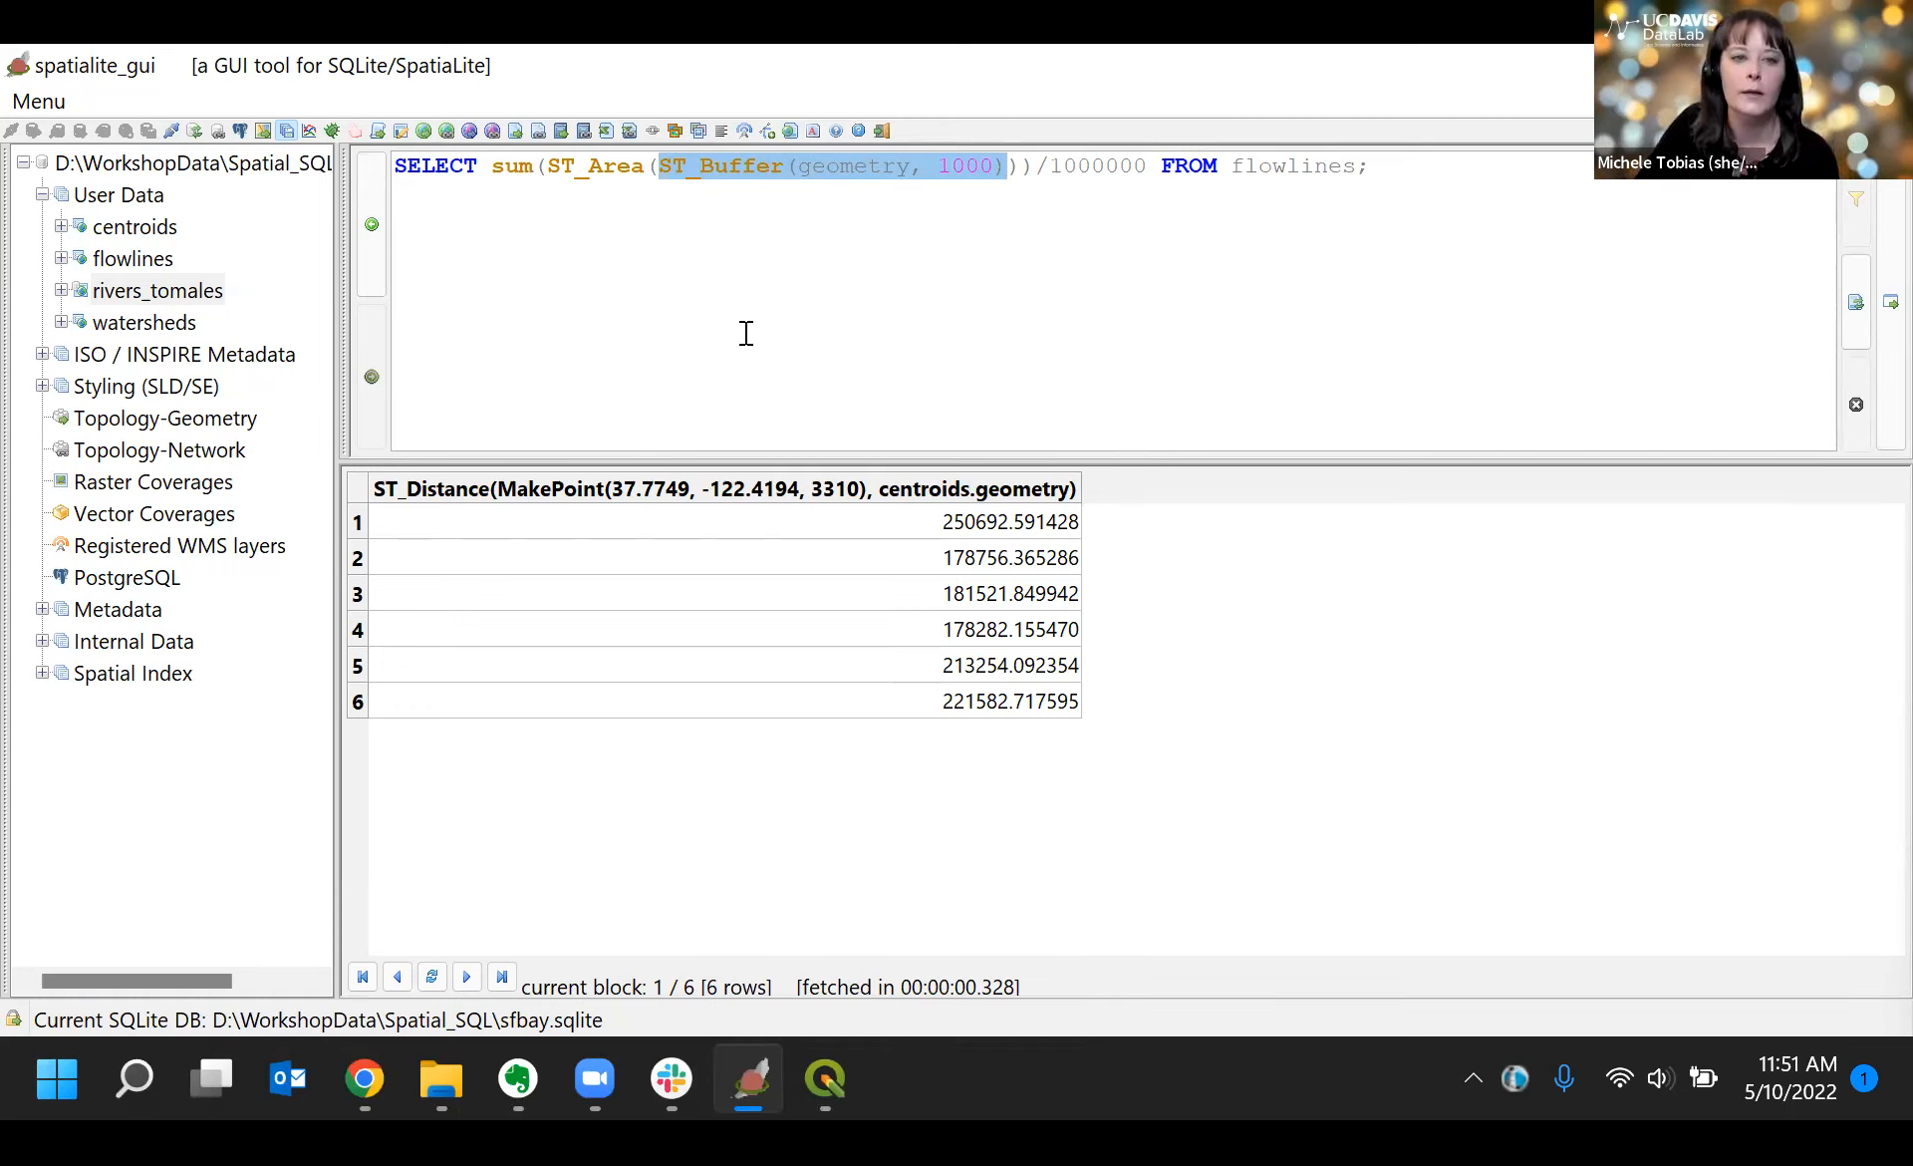
{"action": "left_click_drag", "start_coordinate": [549, 164], "coordinate": [1033, 162]}
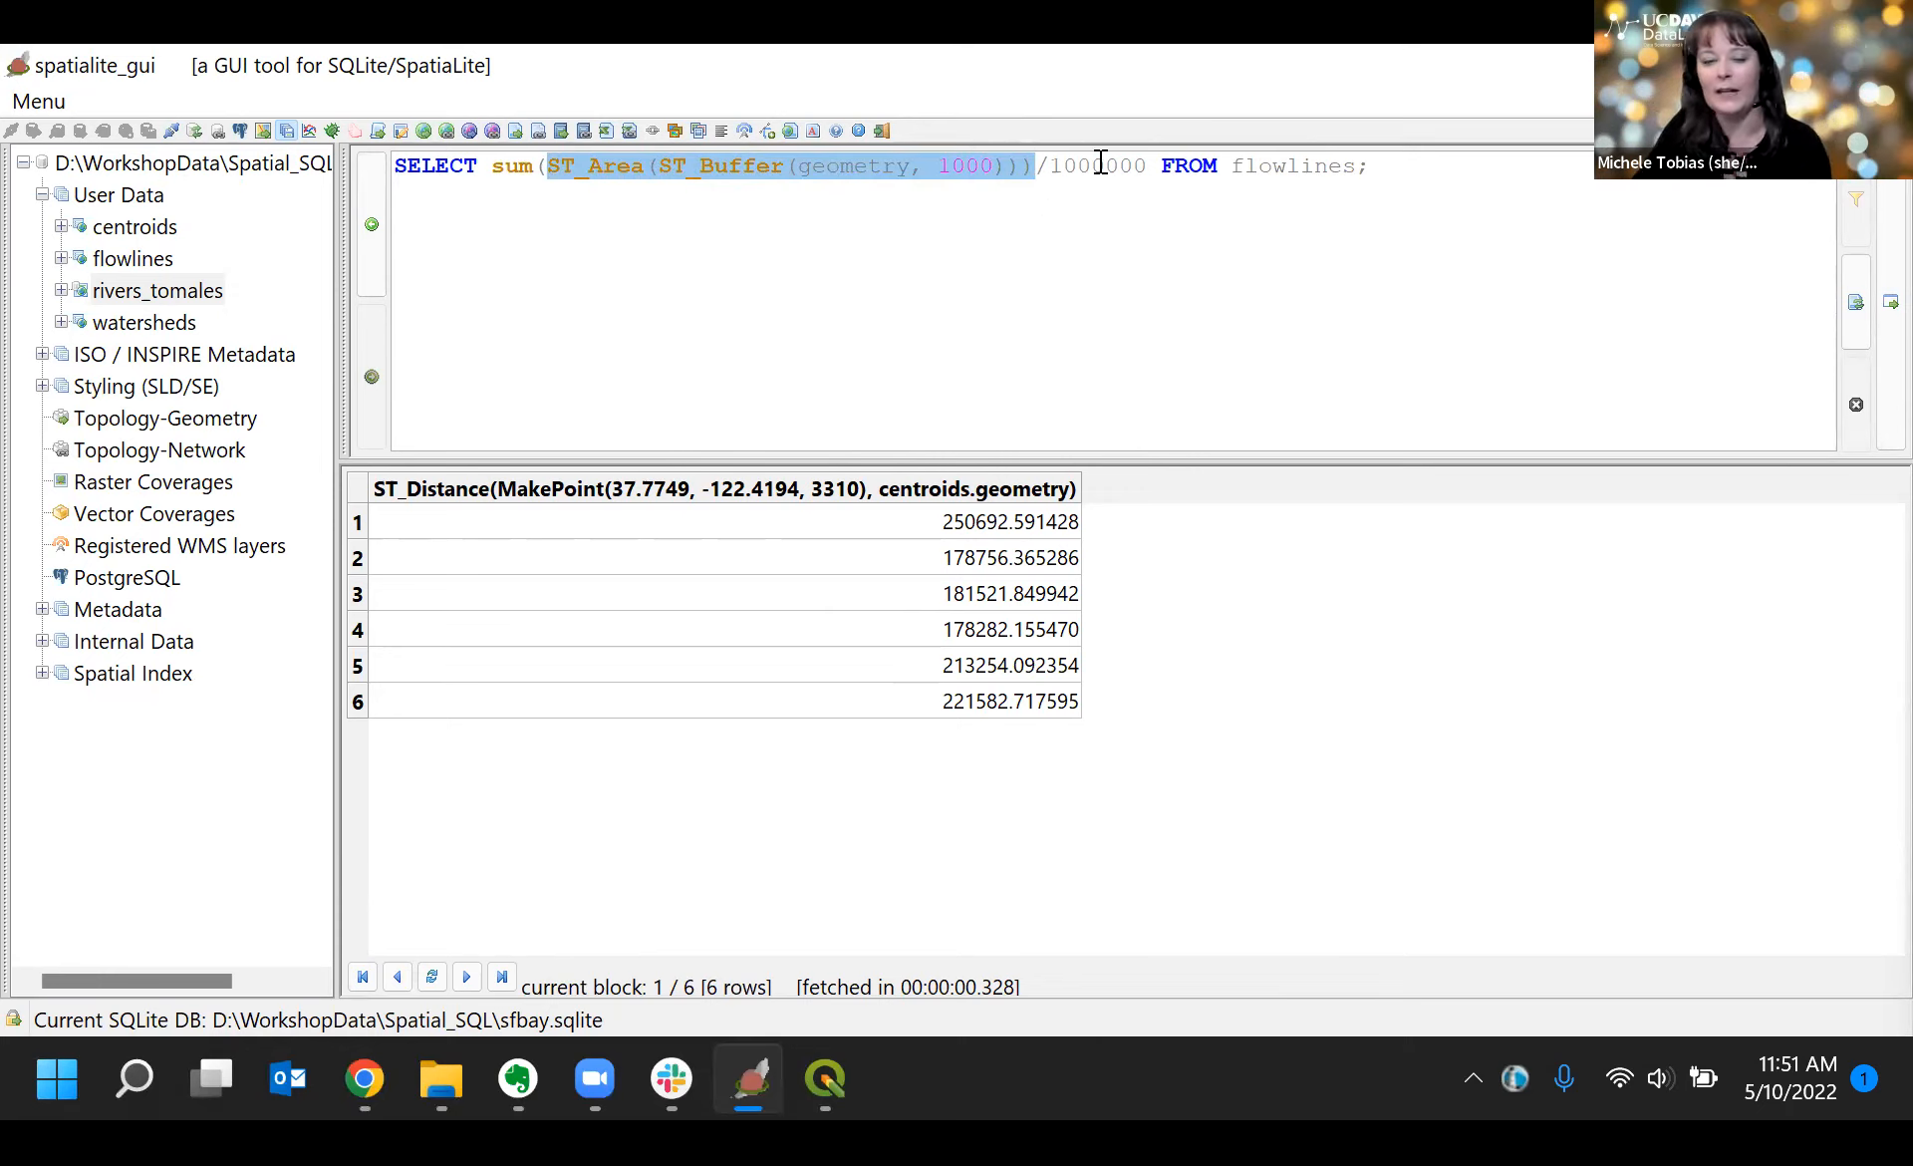
{"action": "left_click", "coordinate": [1154, 167]}
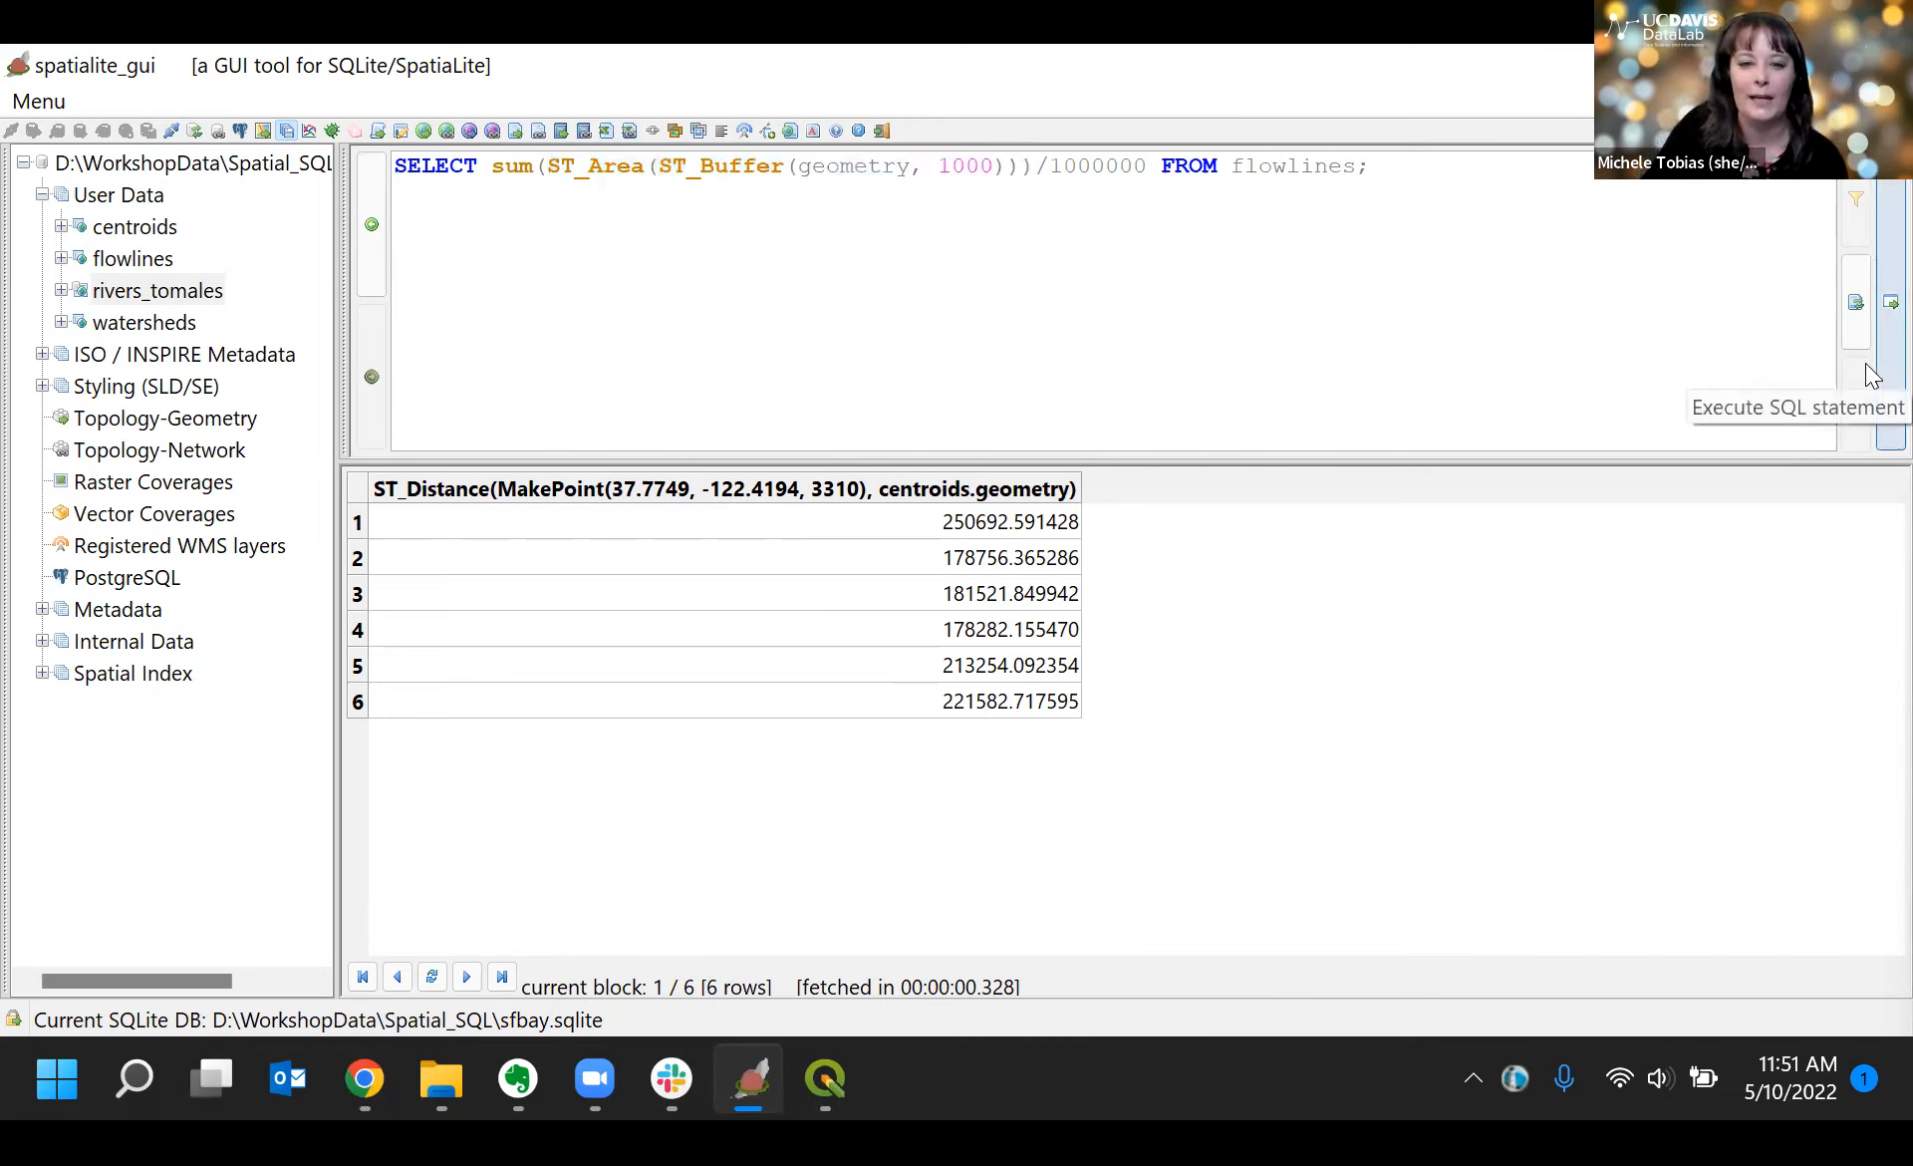
{"action": "left_click", "coordinate": [1883, 313]}
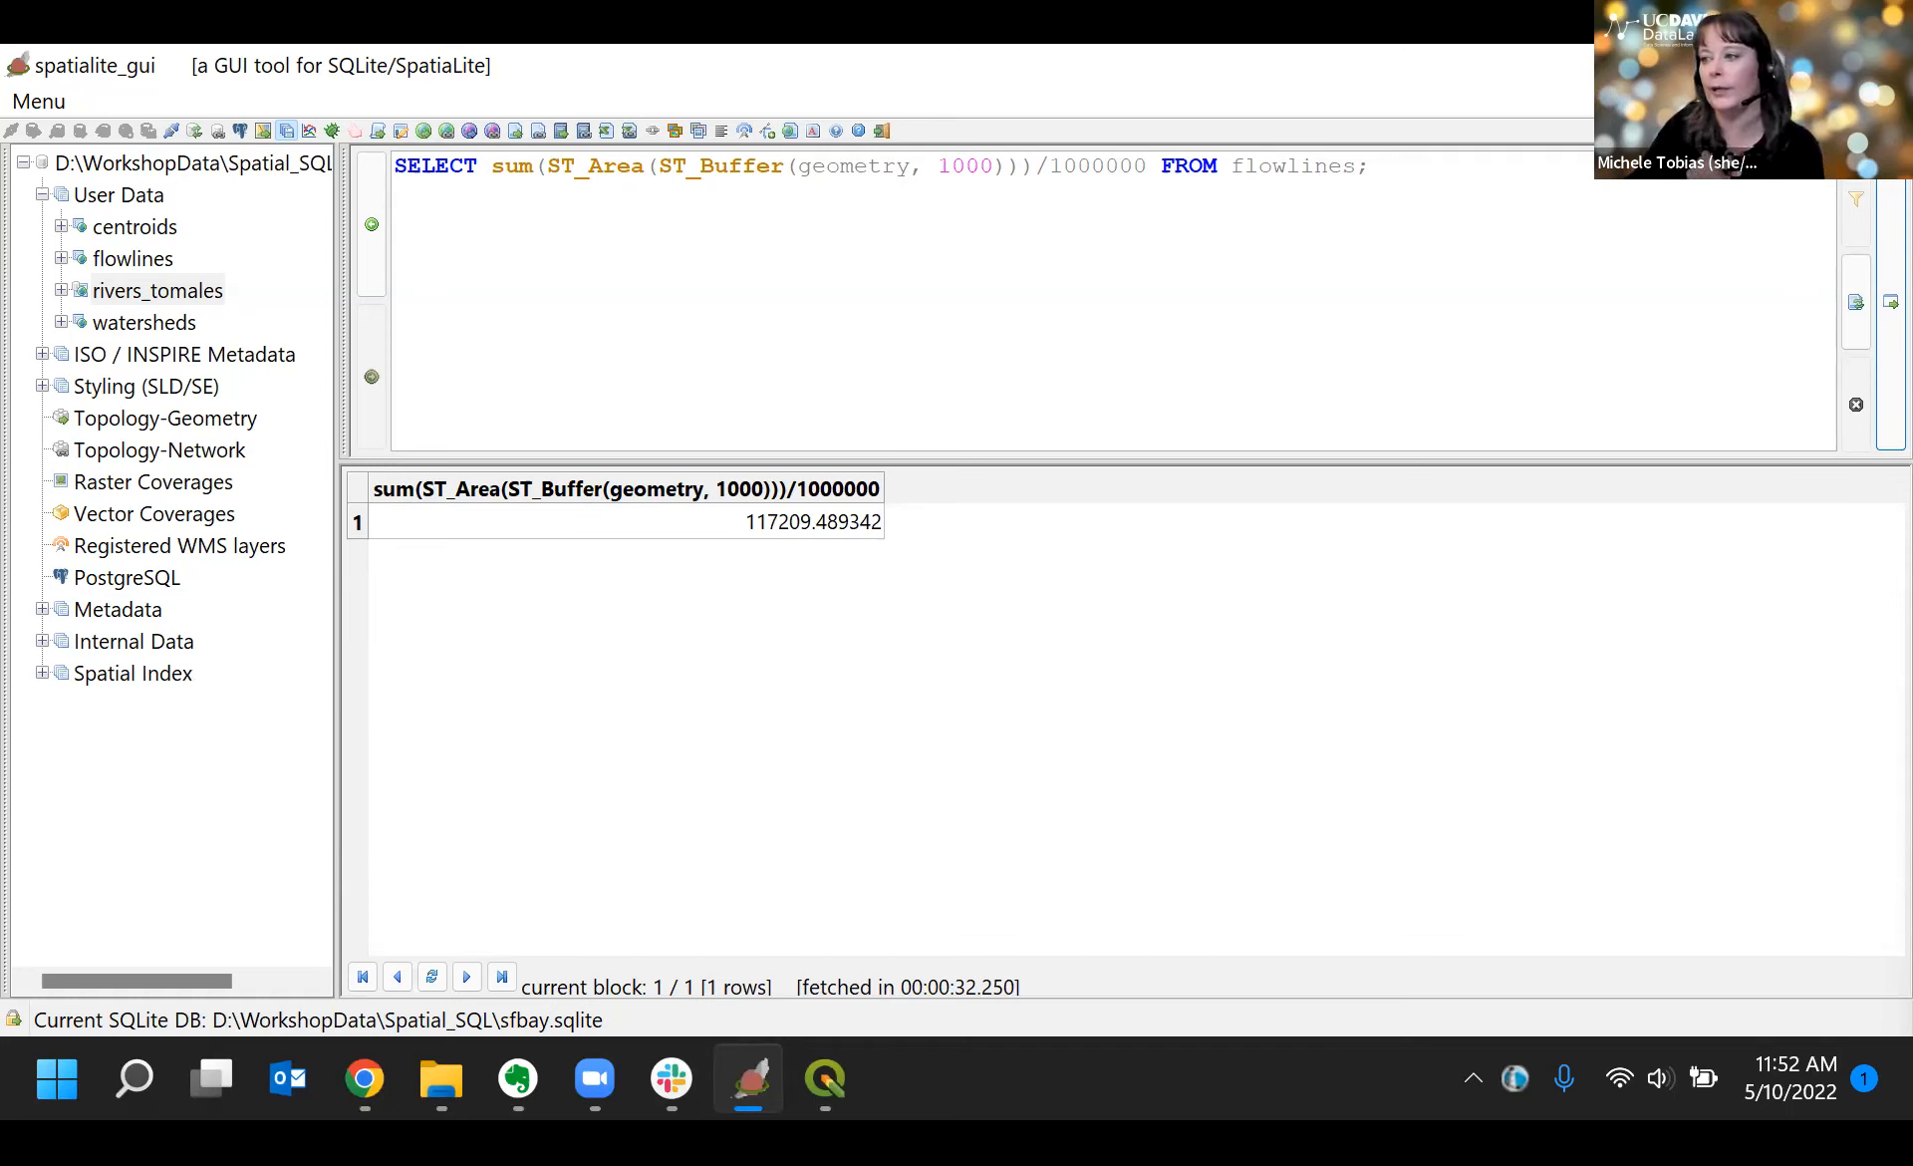
Step: Break the flowlines buffer query so that its FROM clause starts on a separate line
{"action": "key", "text": "alt+Tab"}
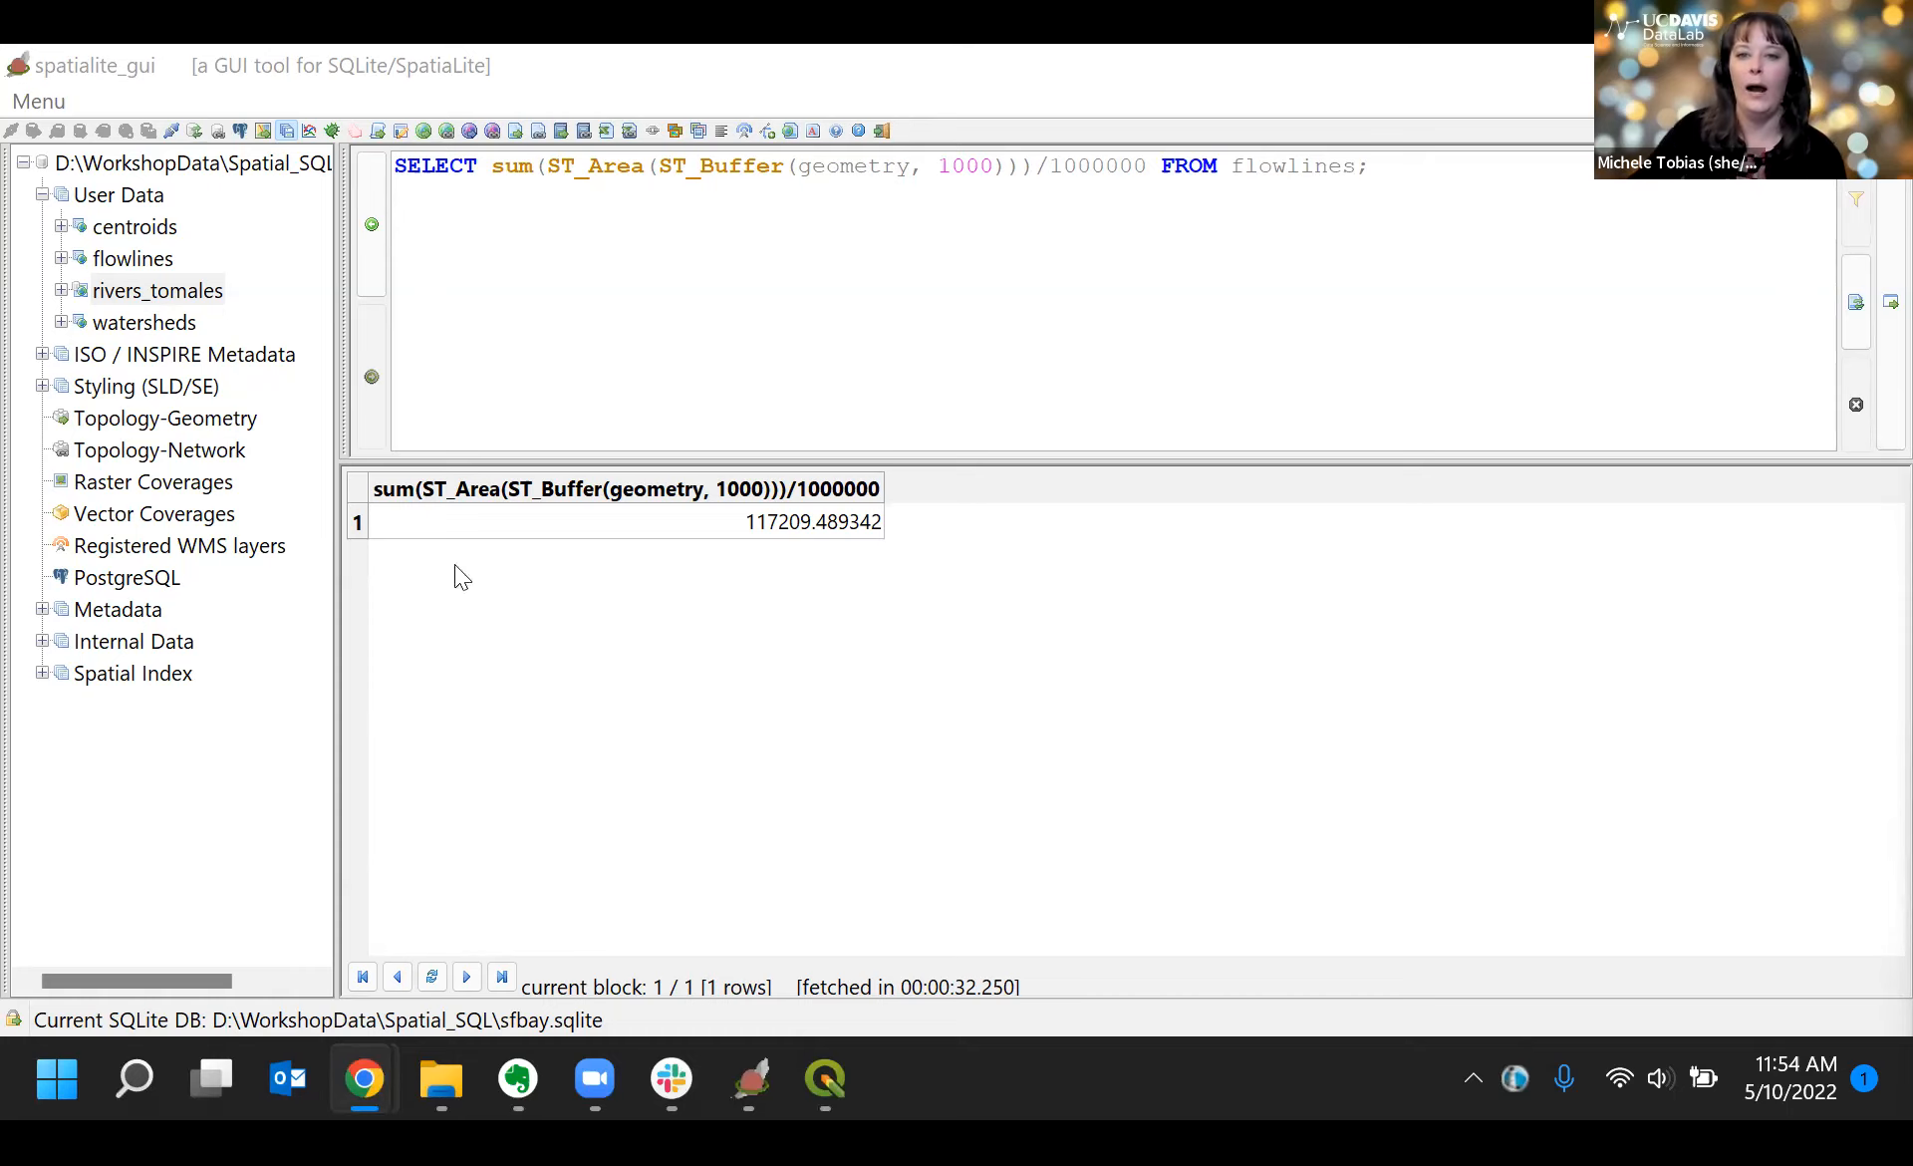
{"action": "left_click", "coordinate": [1356, 166]}
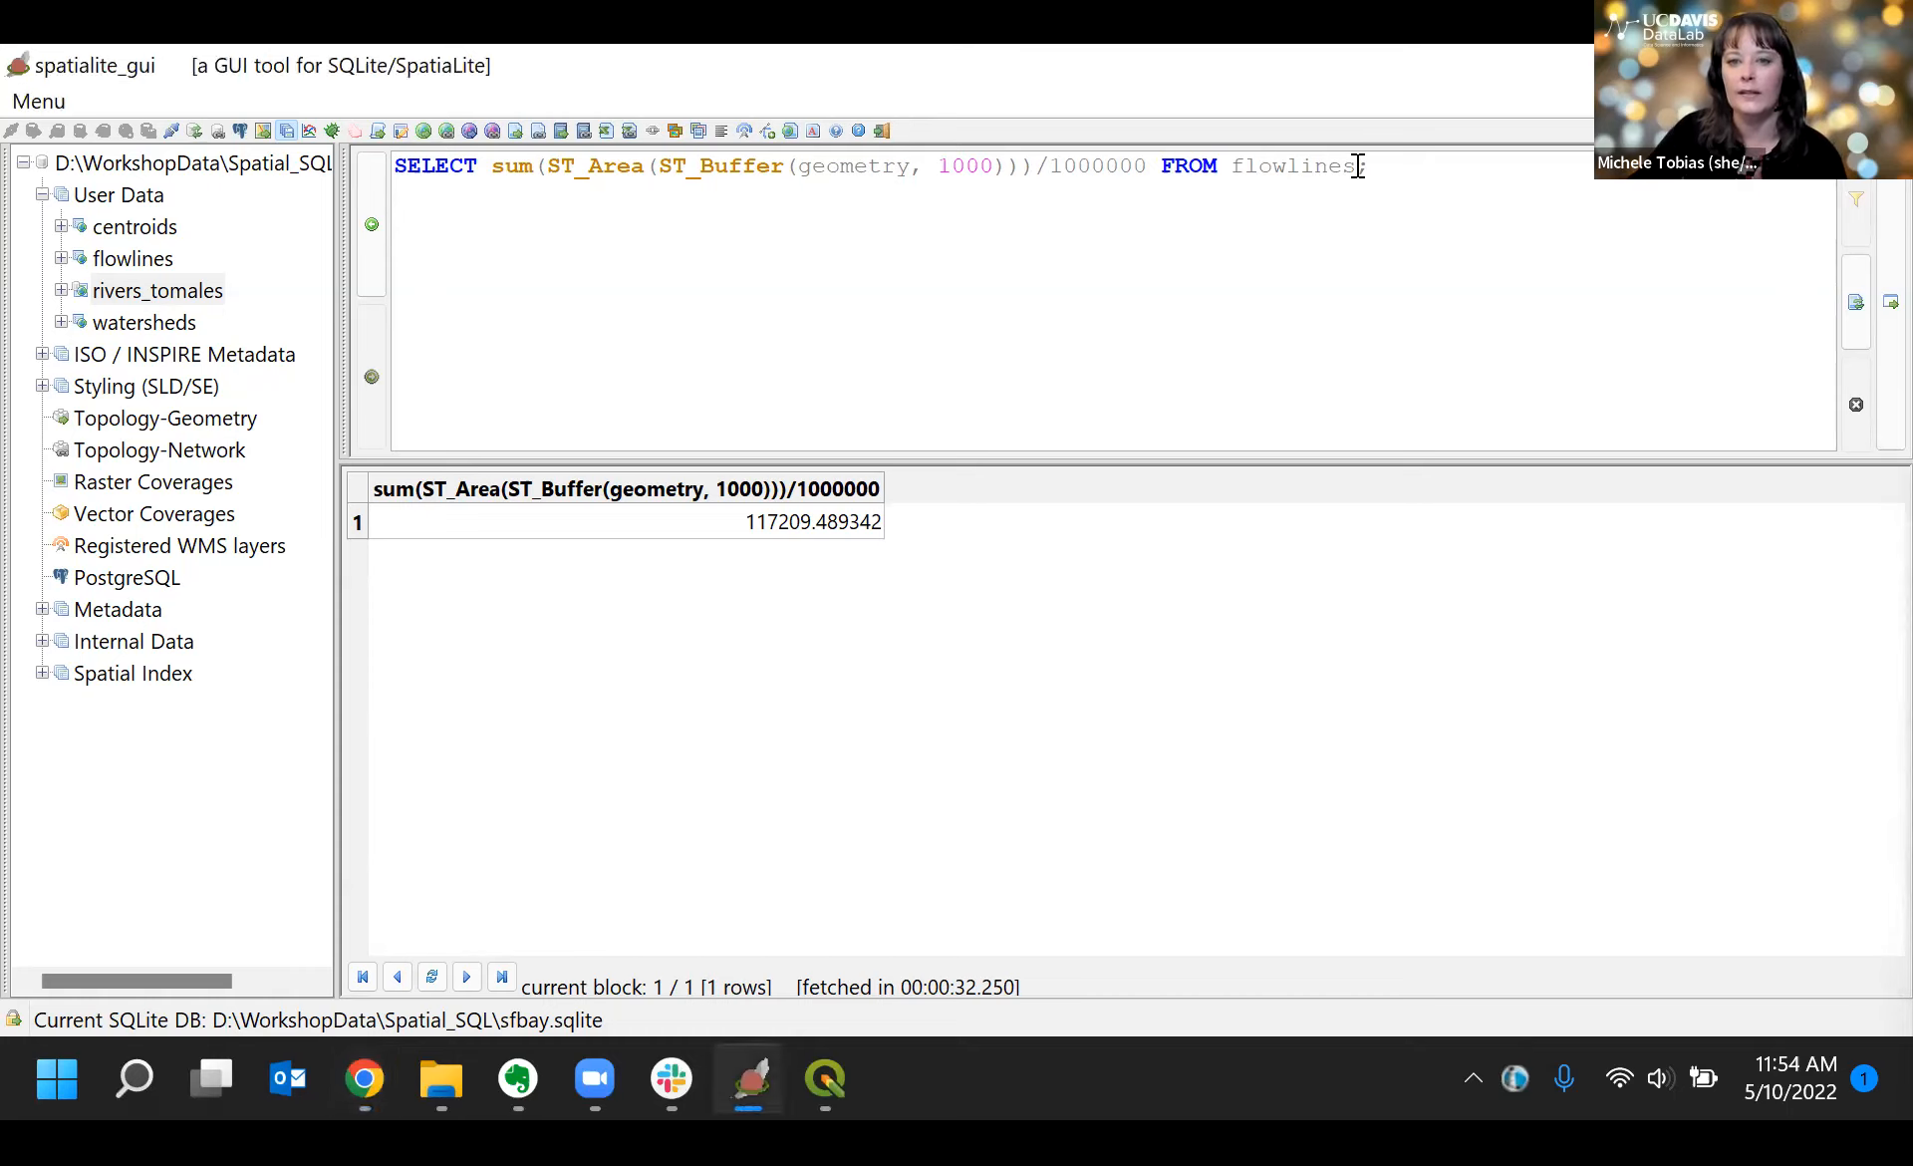
{"action": "left_click_drag", "start_coordinate": [1356, 165], "coordinate": [1371, 165]}
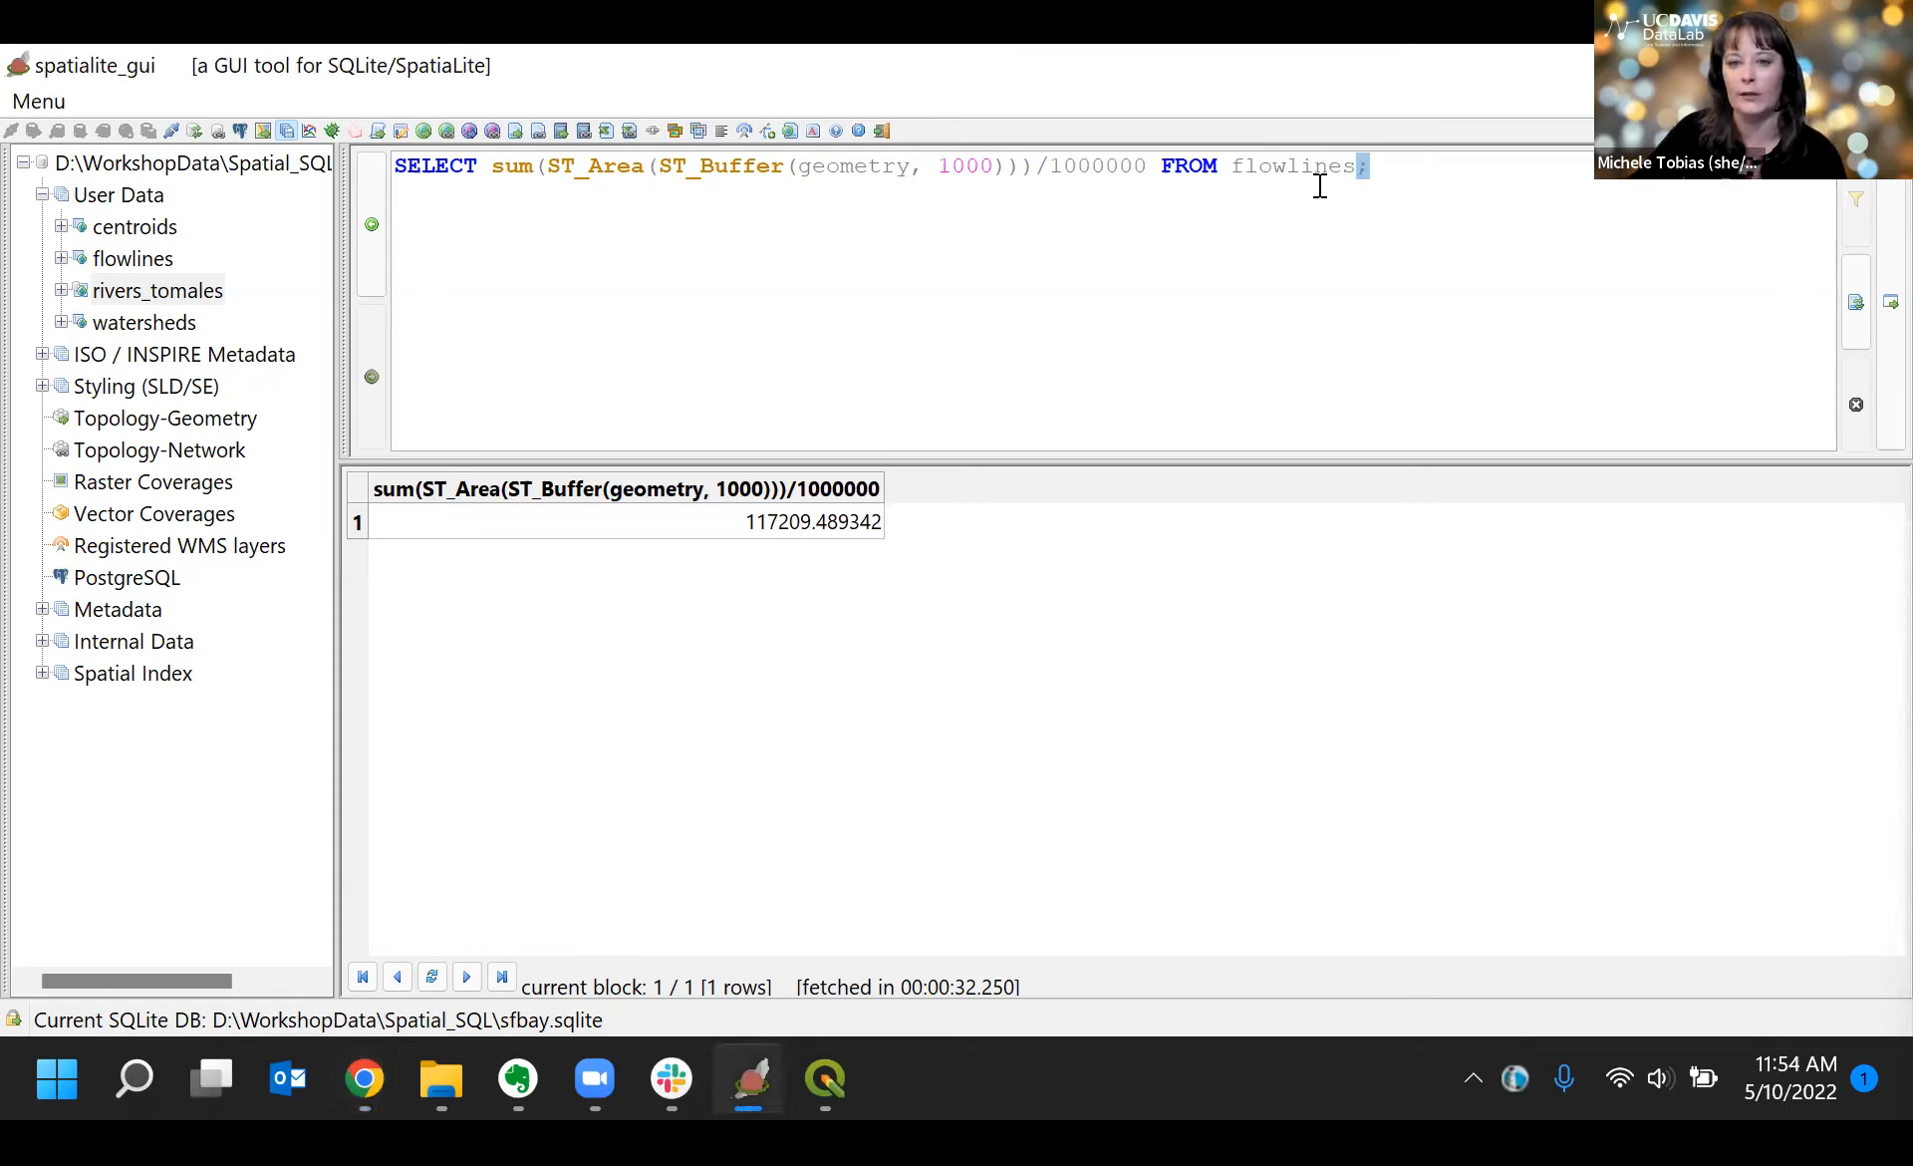
{"action": "left_click", "coordinate": [1161, 165]}
{"action": "key", "text": "Return"}
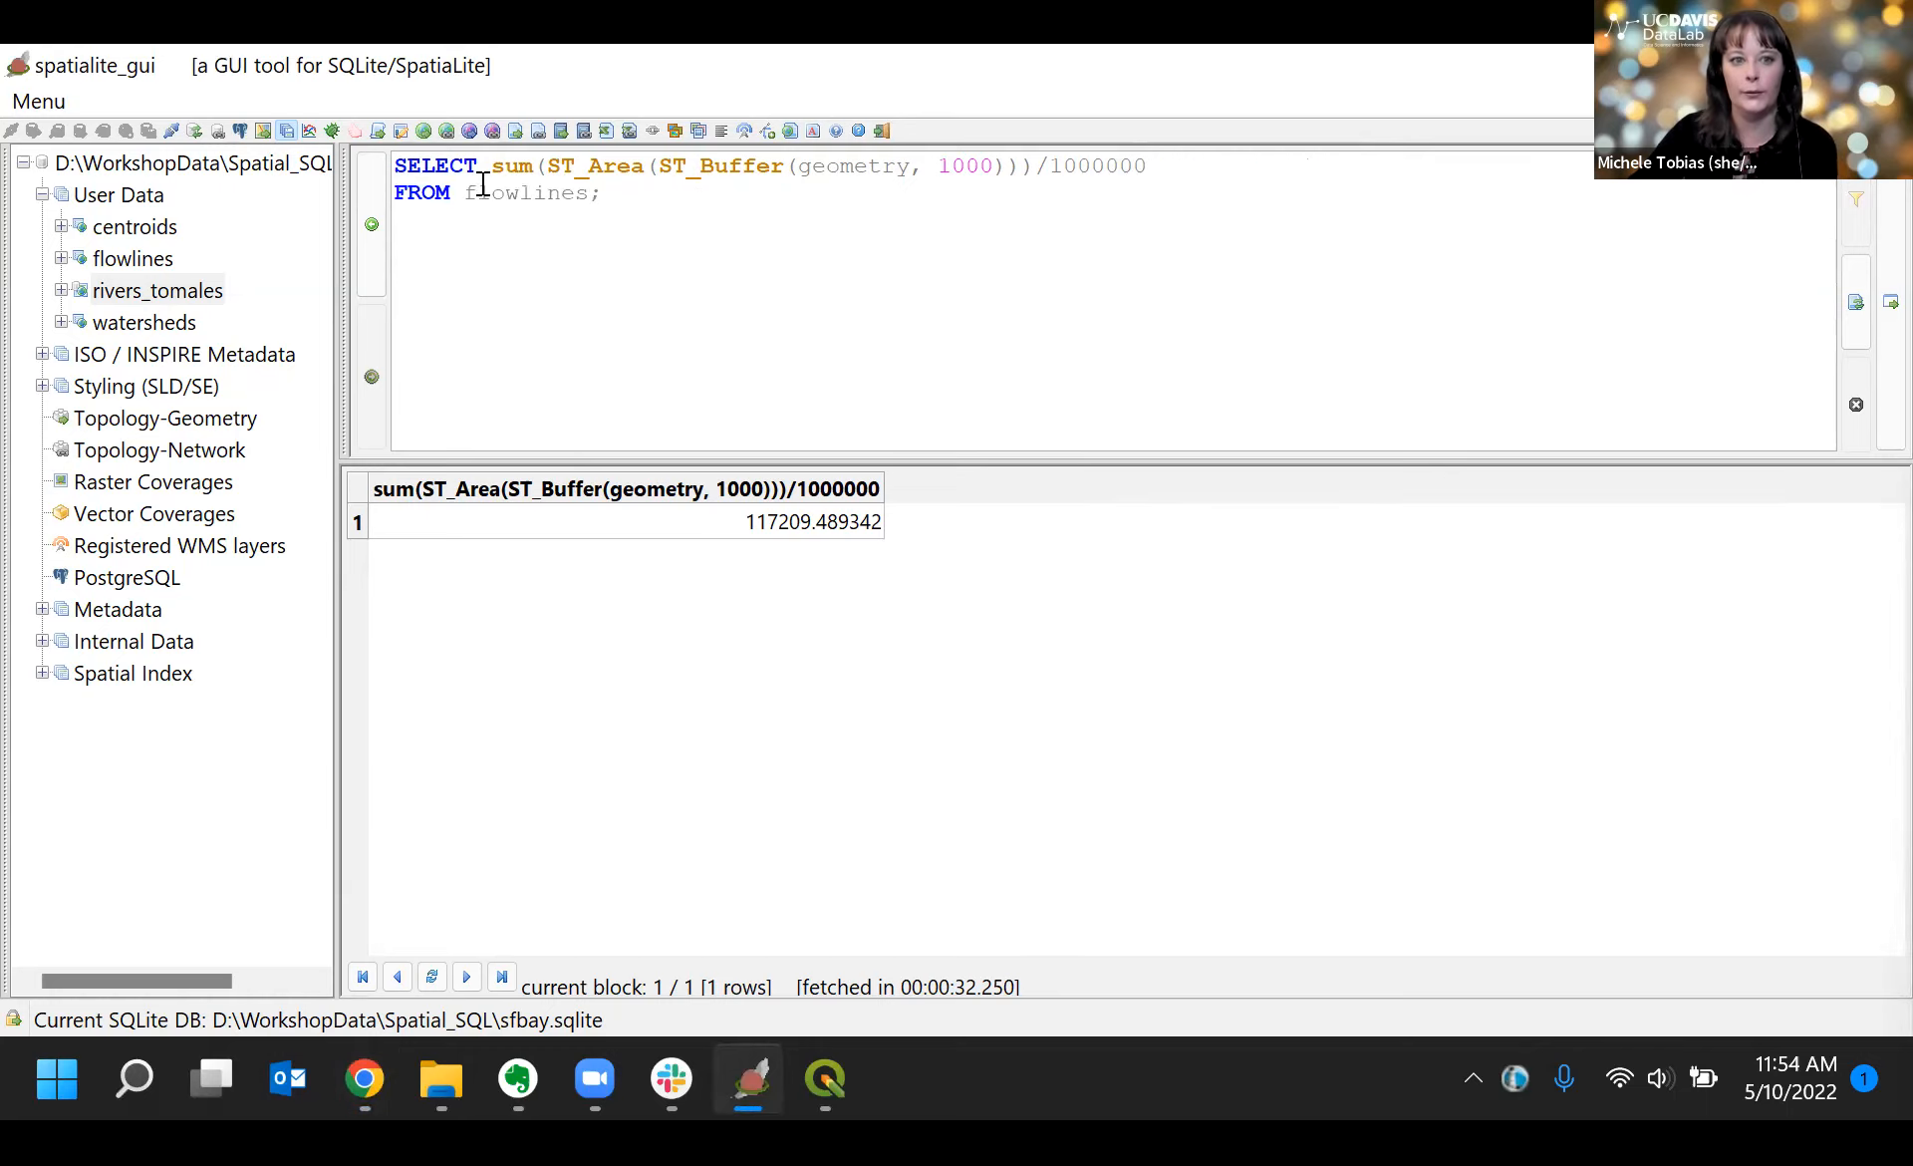
{"action": "left_click_drag", "start_coordinate": [397, 165], "coordinate": [1183, 141]}
{"action": "left_click", "coordinate": [608, 192]}
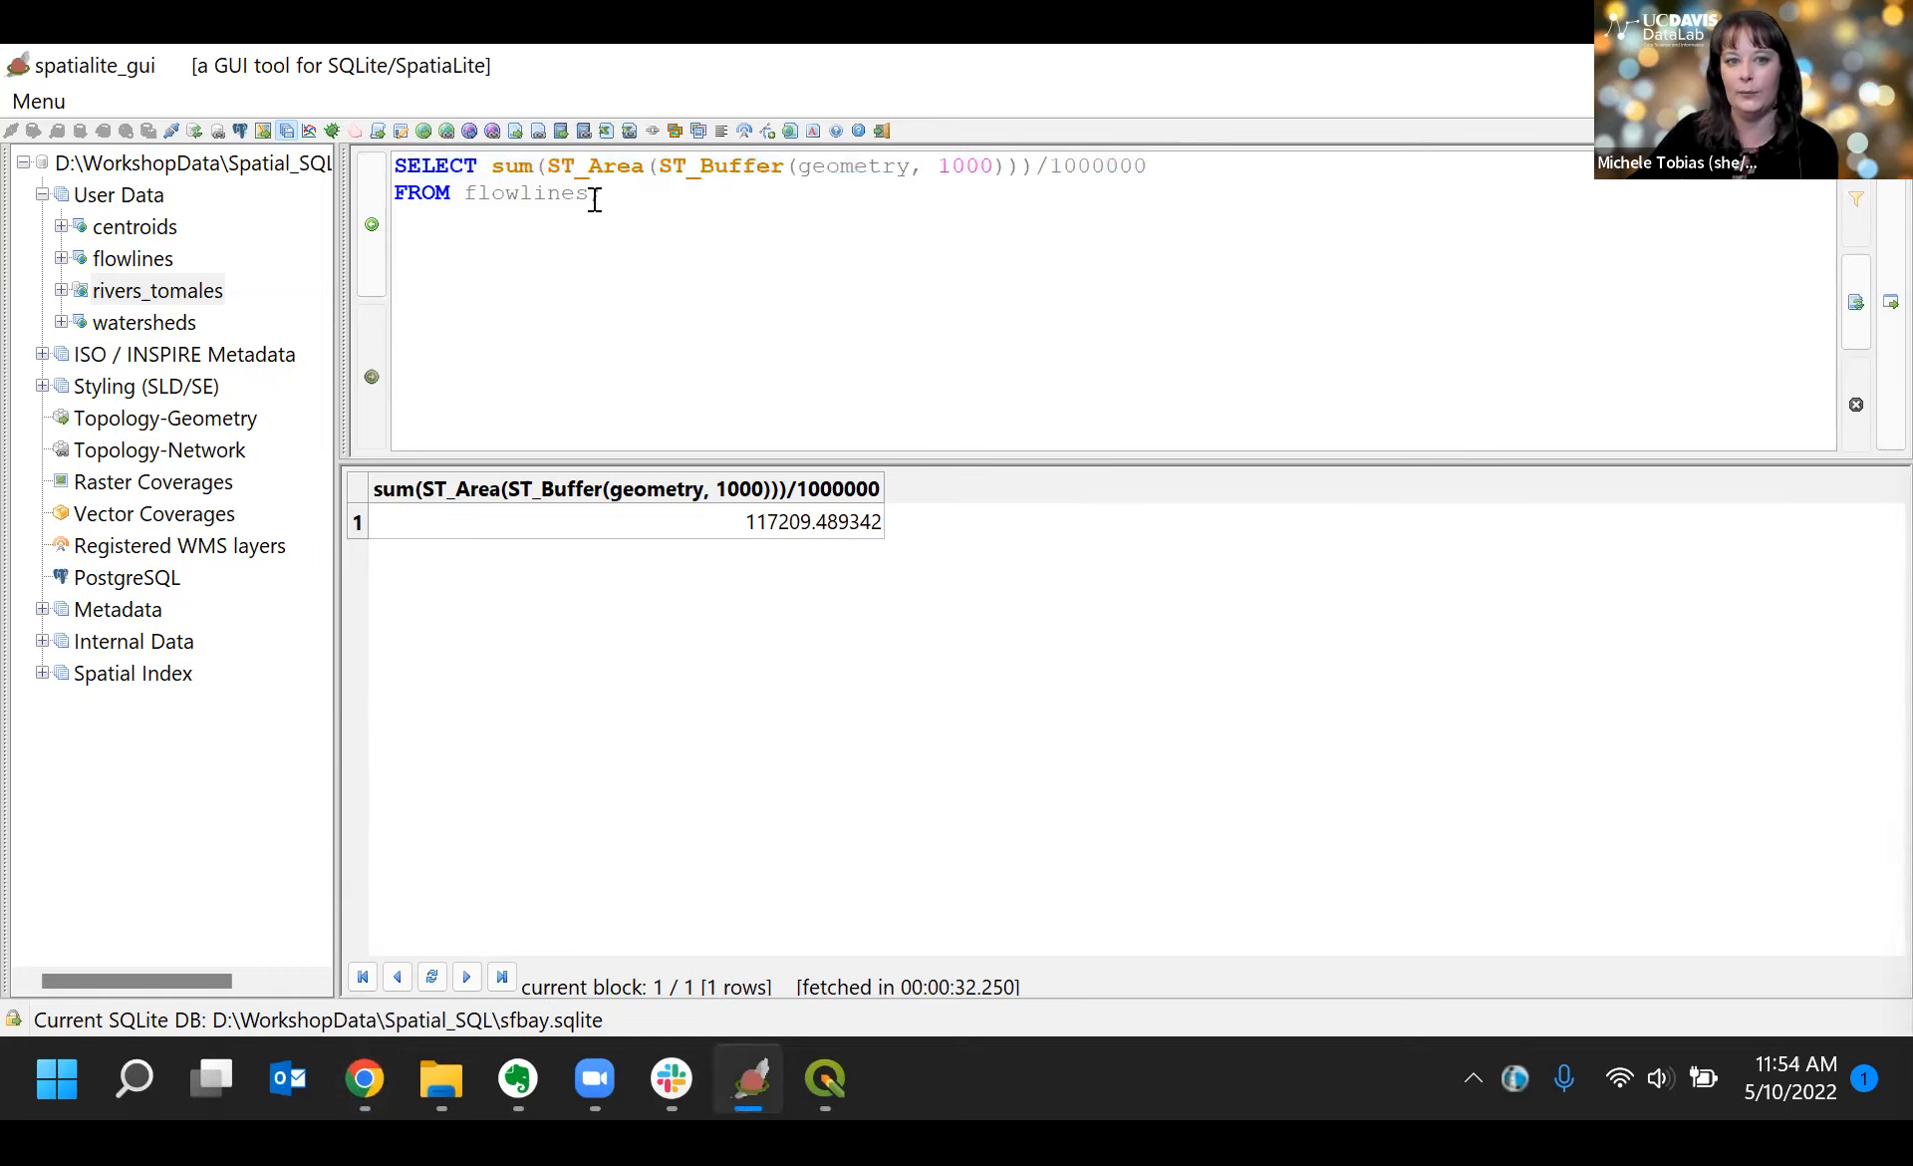
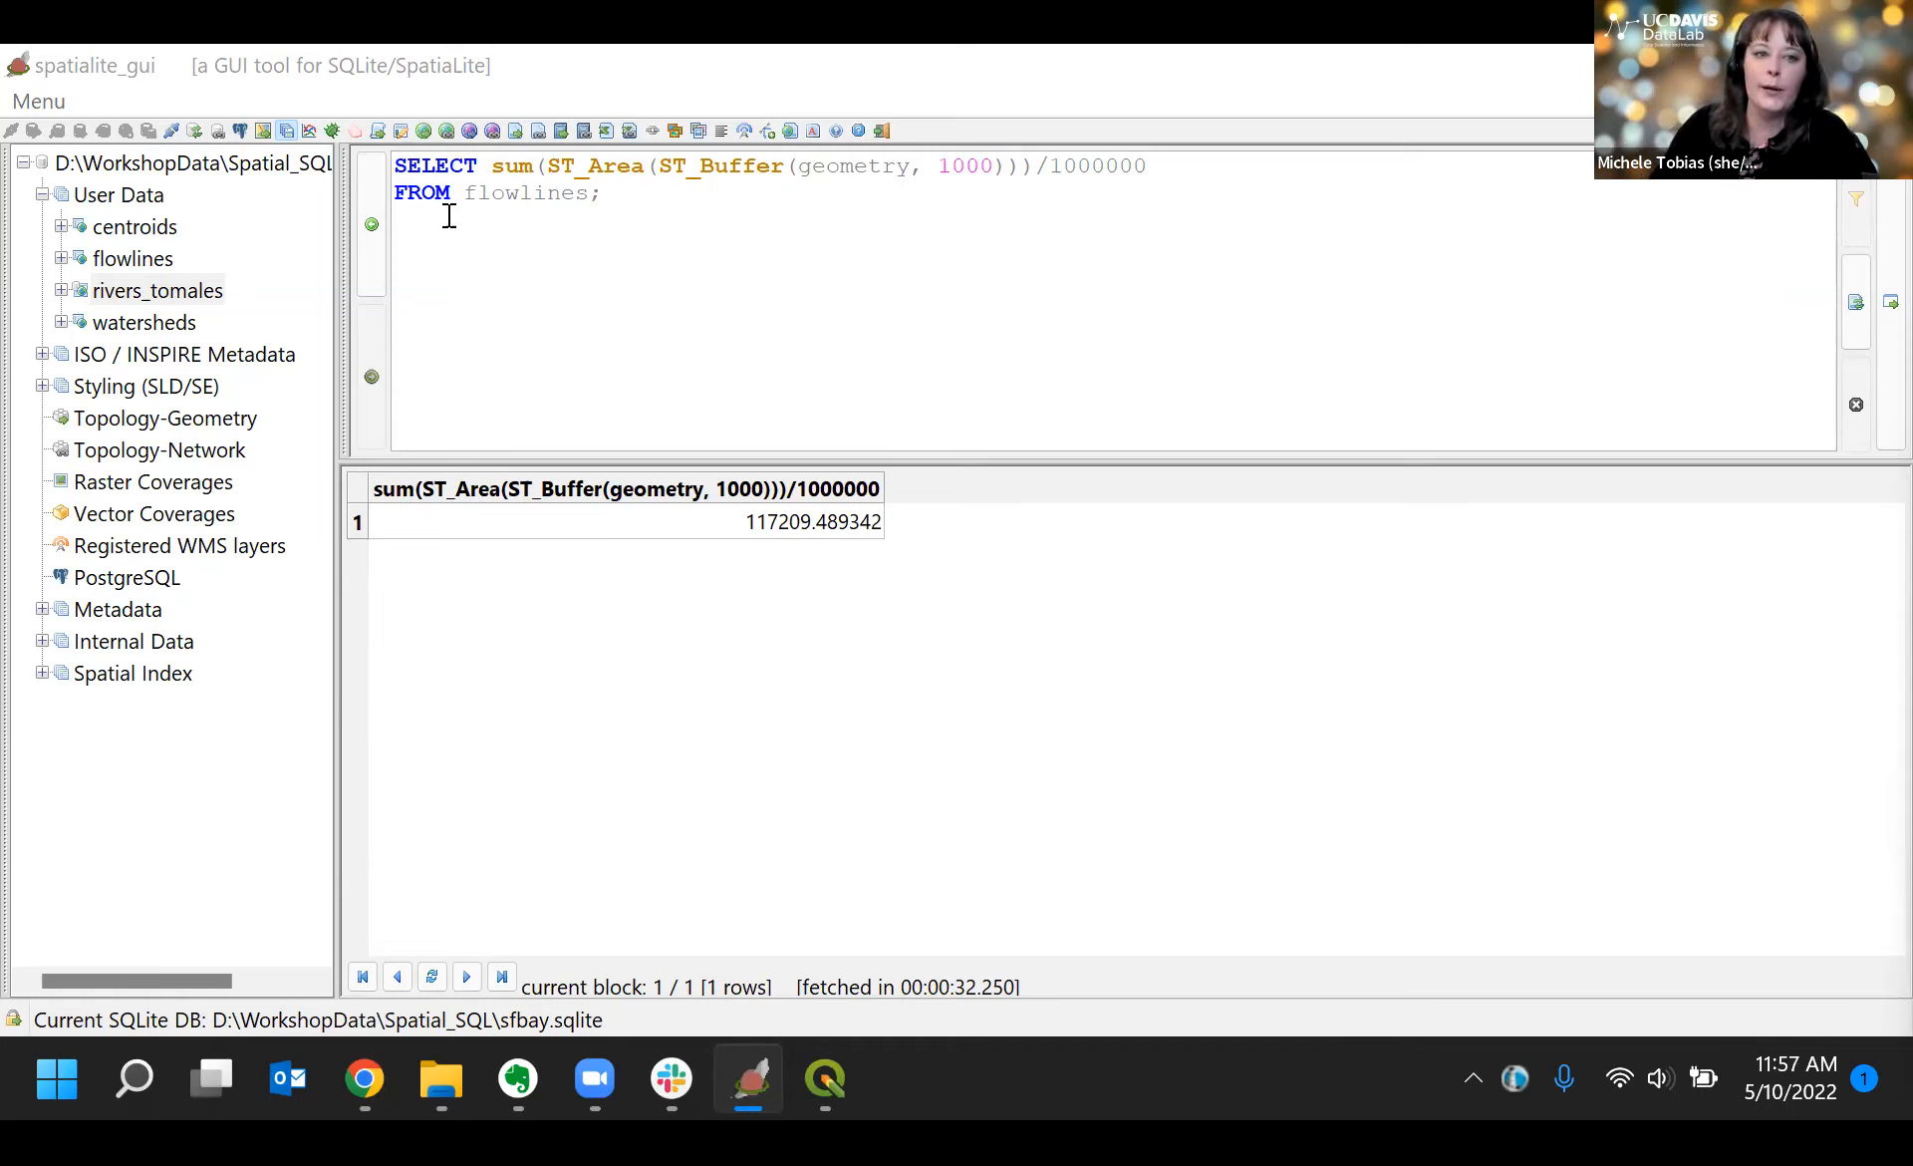
Step: Browse the SQL history back to the CREATE VIEW rivers_tomales statement and return forward to the flowlines buffer area query
{"action": "left_click", "coordinate": [376, 252]}
{"action": "left_click", "coordinate": [376, 252]}
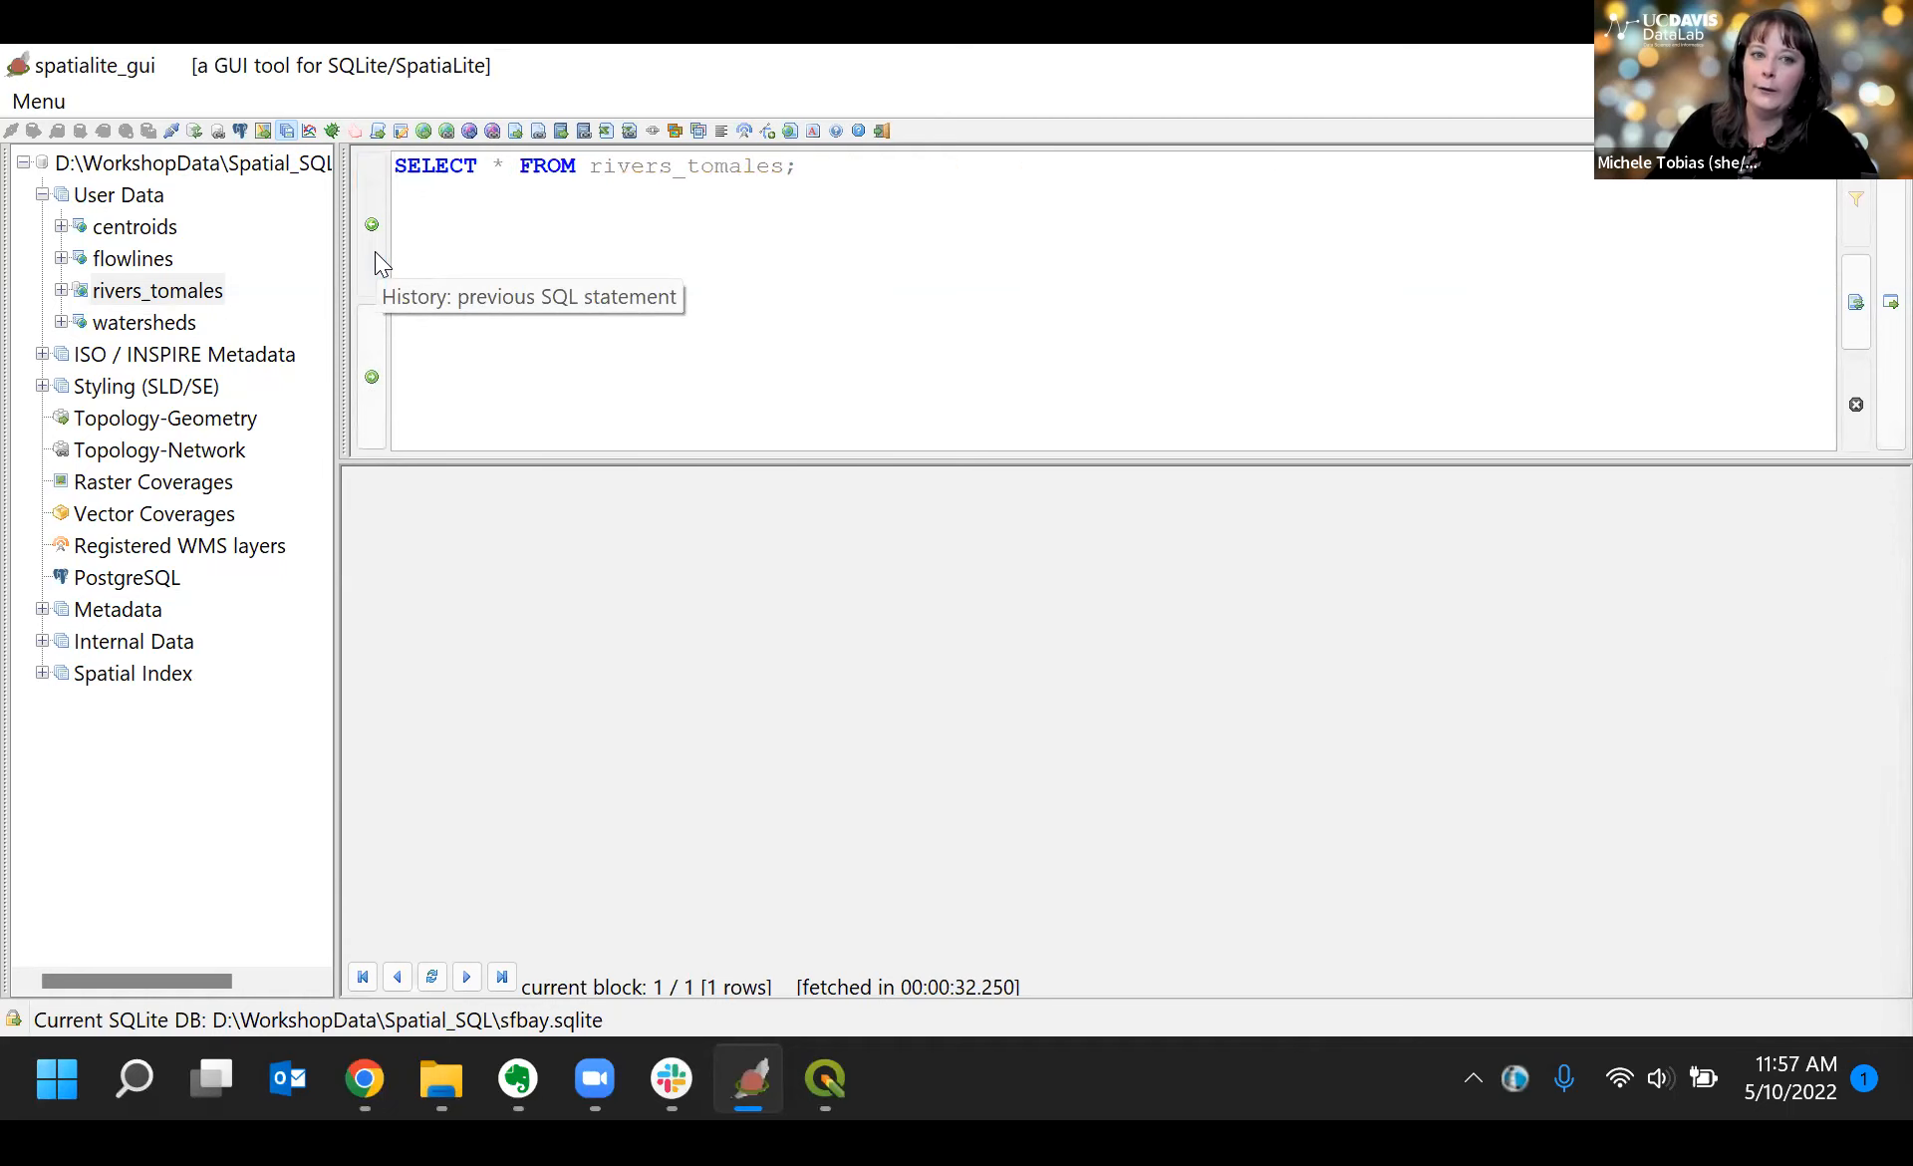
{"action": "left_click", "coordinate": [375, 251]}
{"action": "left_click", "coordinate": [374, 251]}
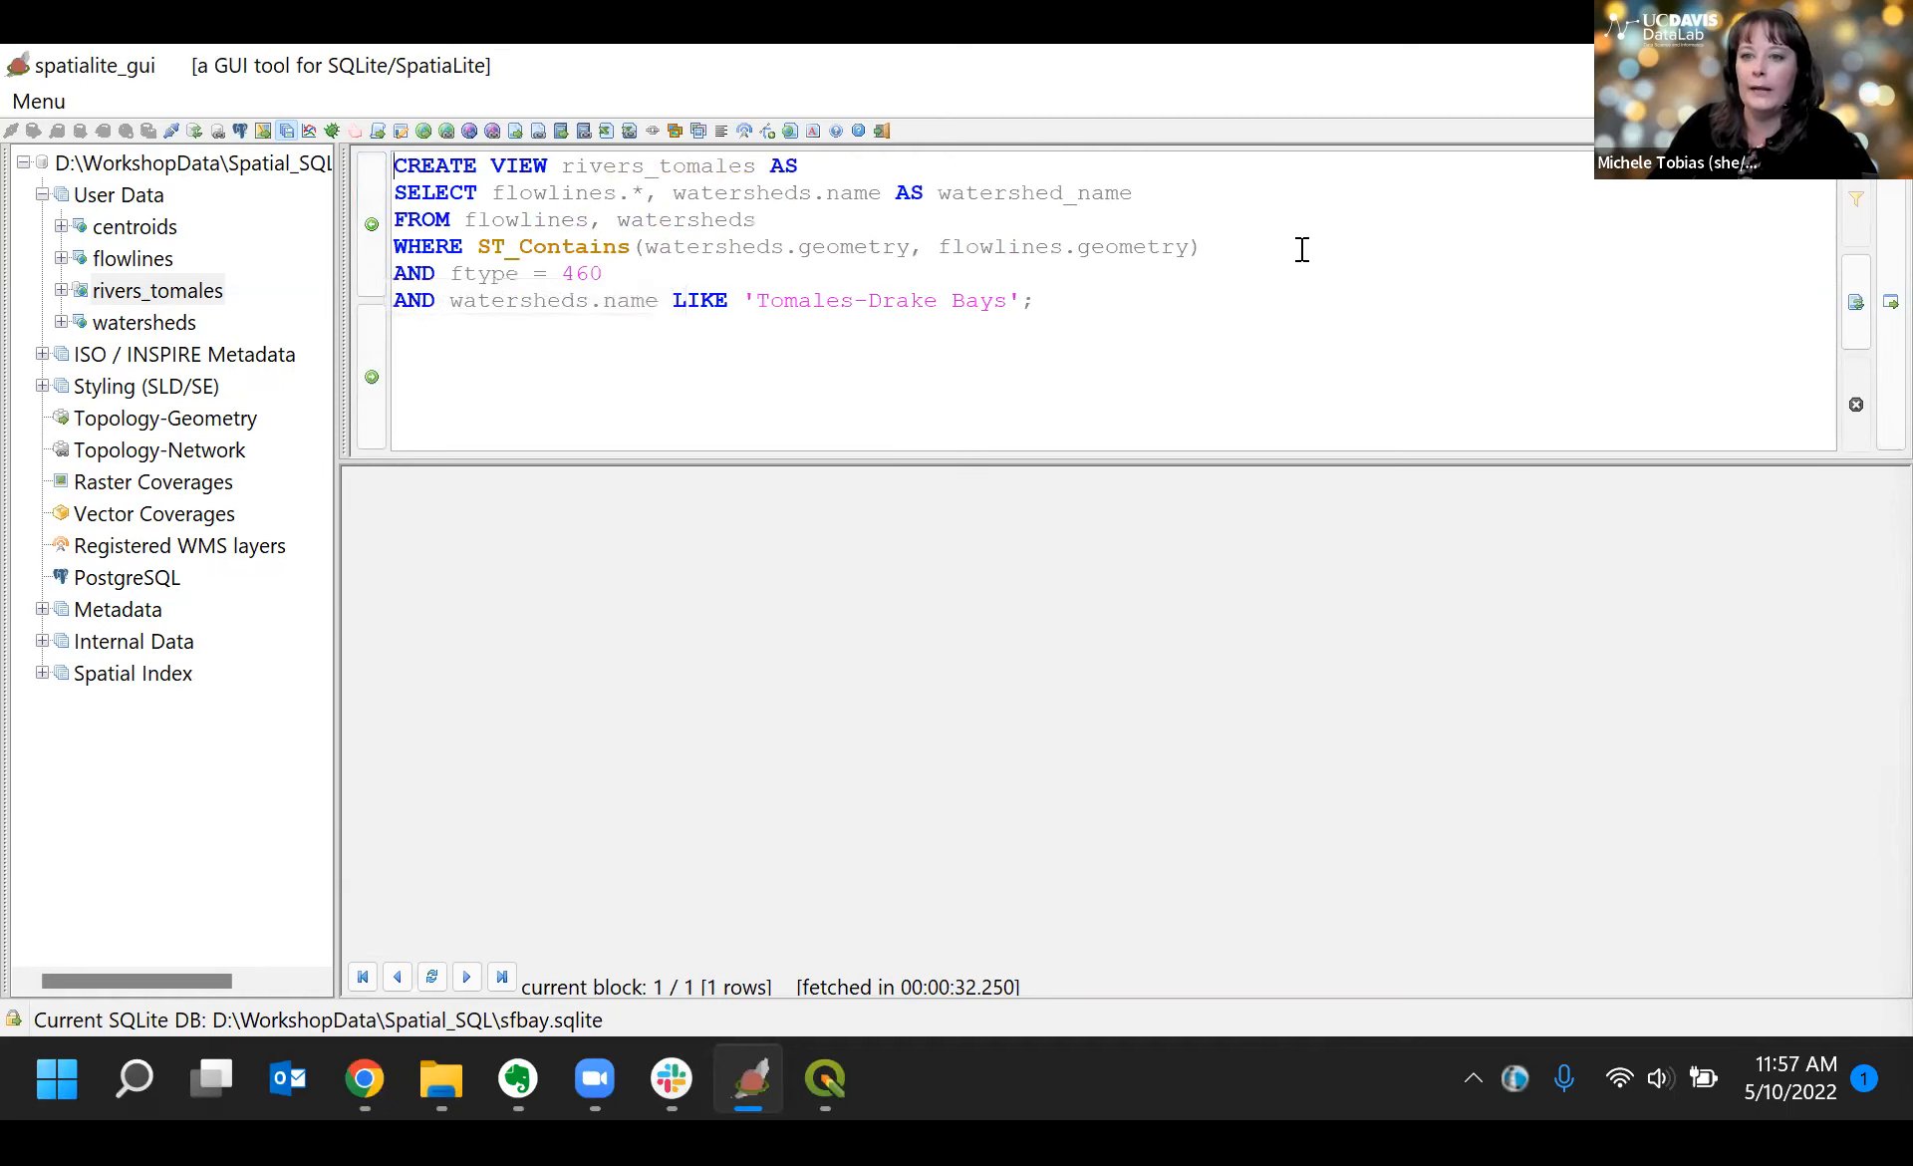
{"action": "left_click", "coordinate": [374, 382]}
{"action": "left_click", "coordinate": [375, 380]}
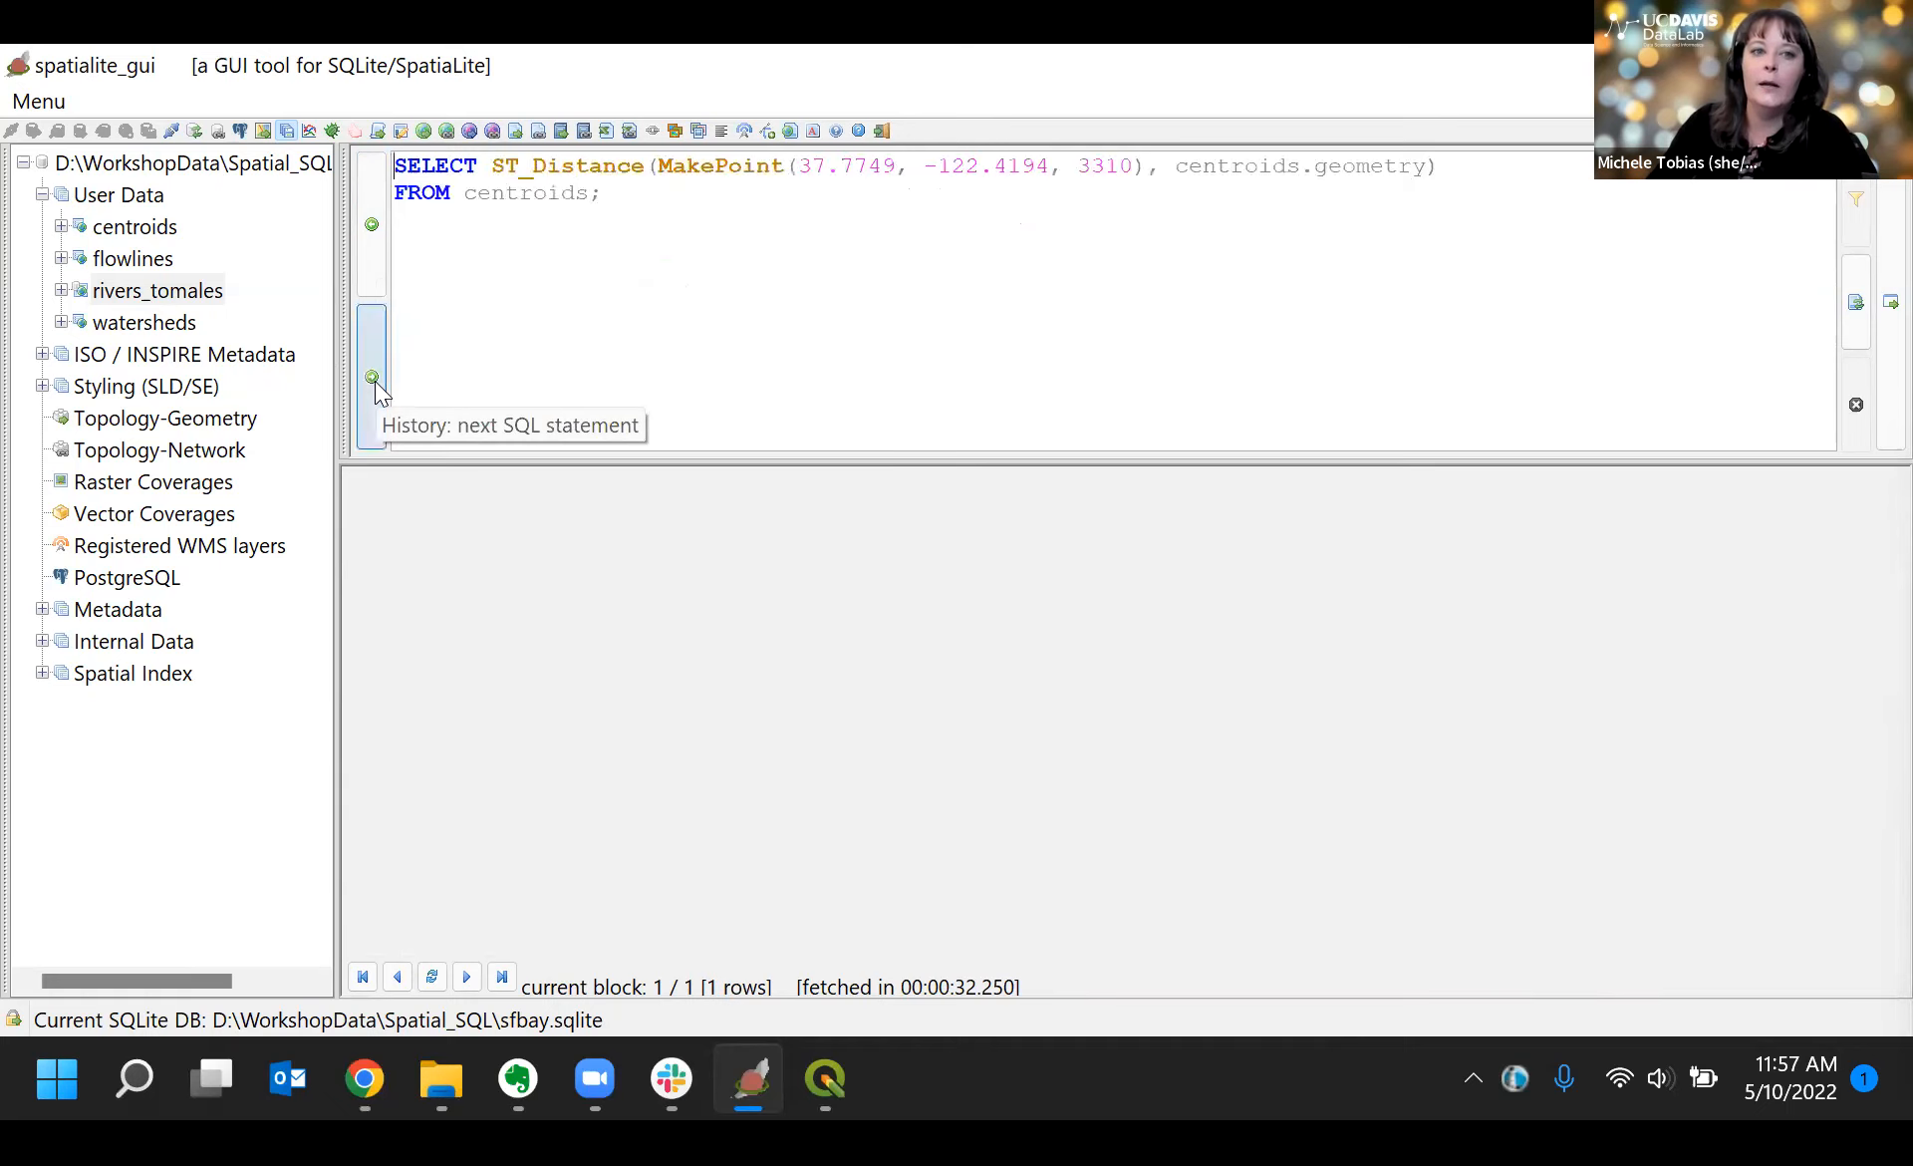
{"action": "left_click", "coordinate": [375, 382]}
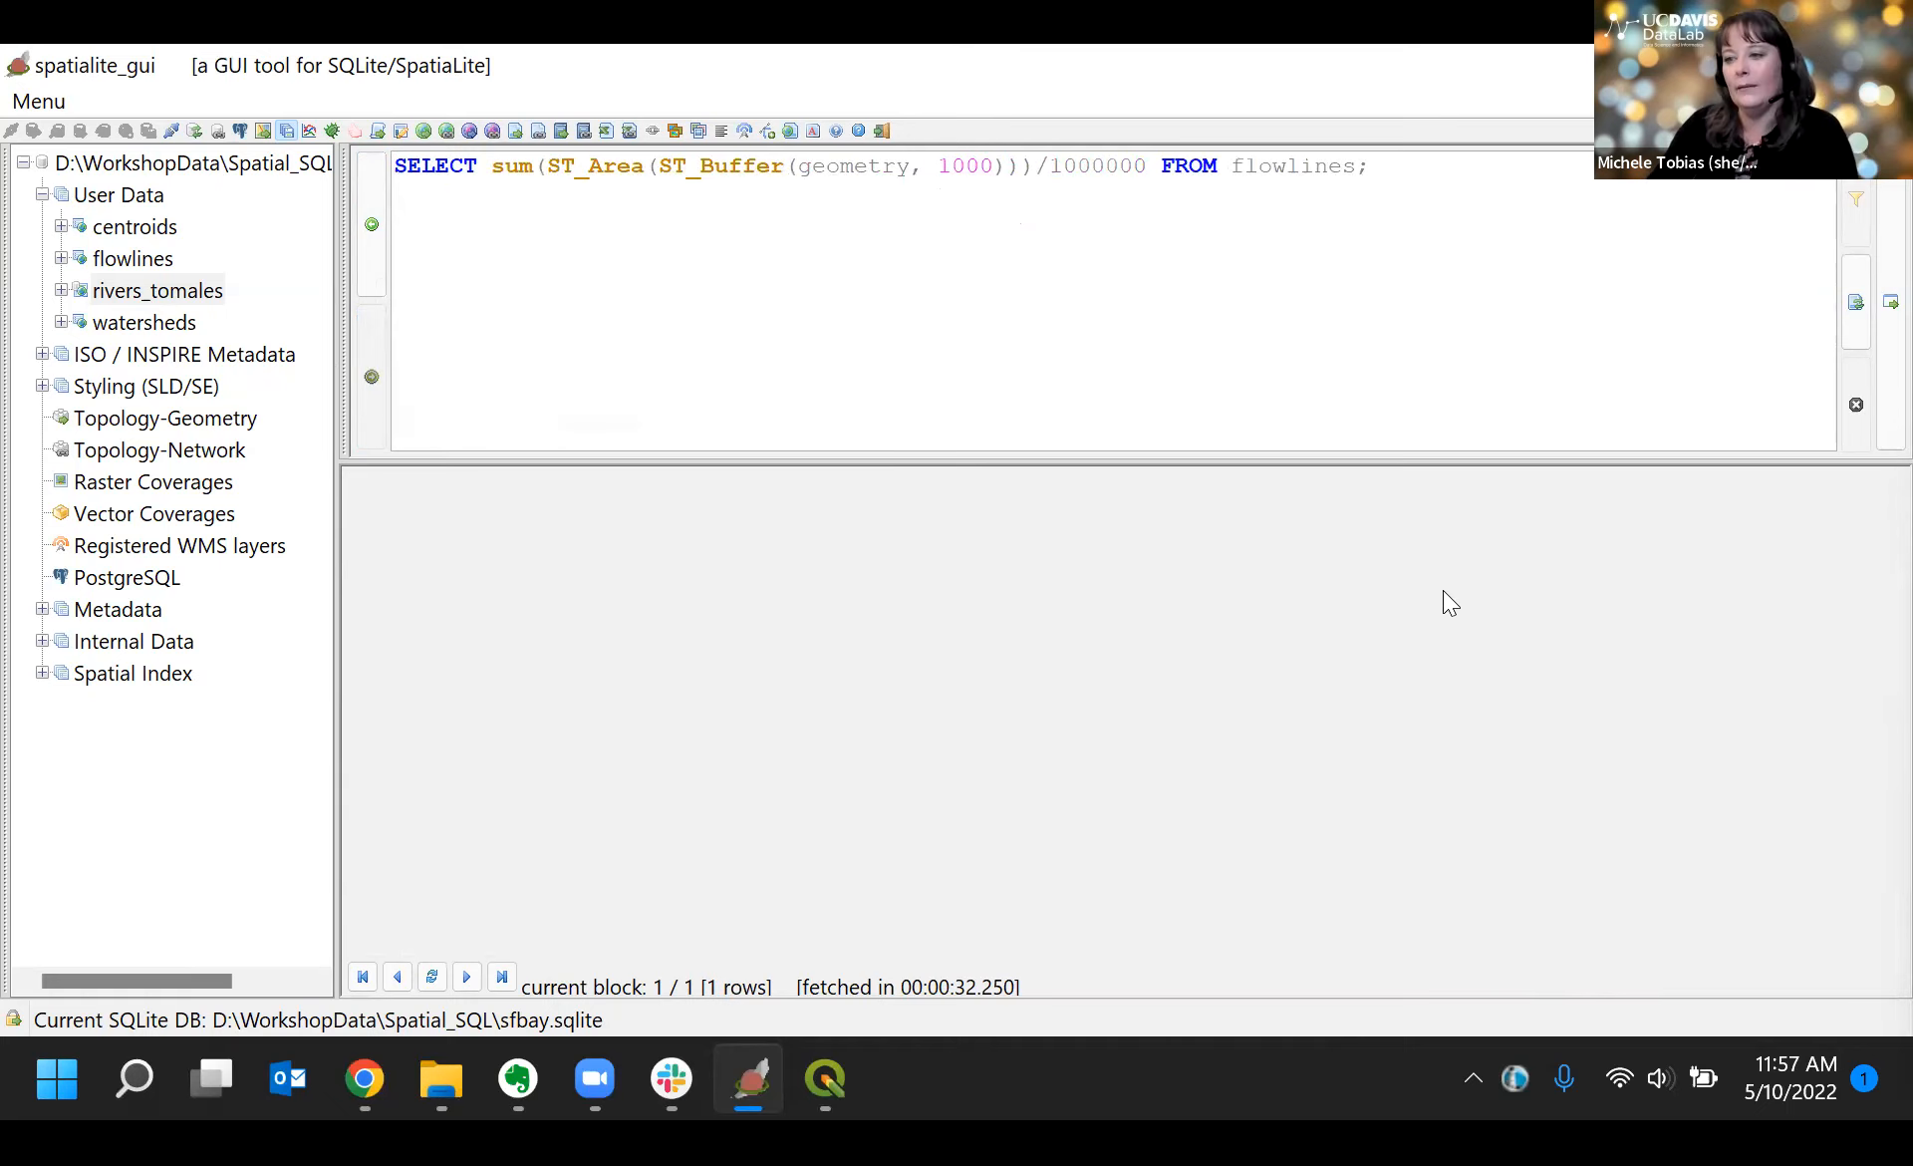